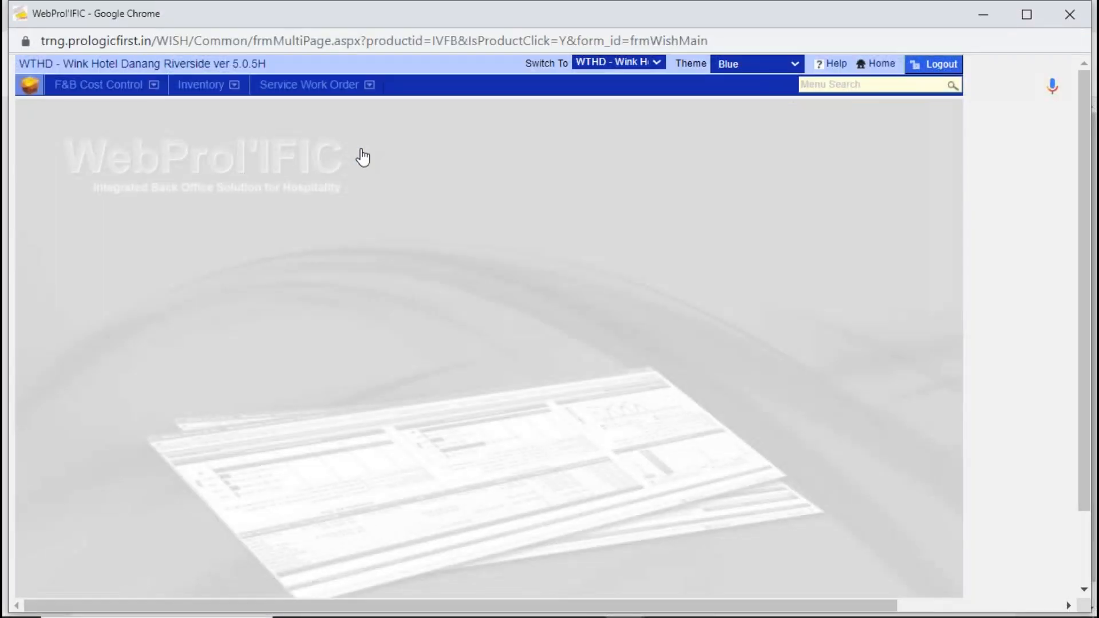
- Review the Approve Purchase Orders form in the Inventory module, including its search criteria and Action column, and close it
{"action": "left_click", "coordinate": [209, 89]}
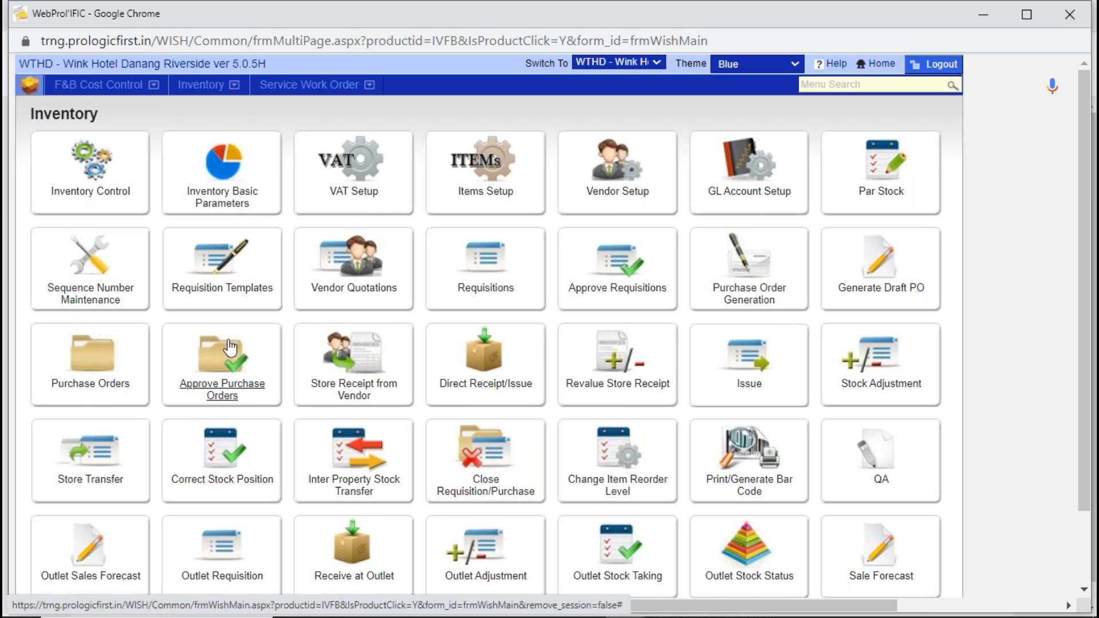
{"action": "left_click", "coordinate": [232, 361]}
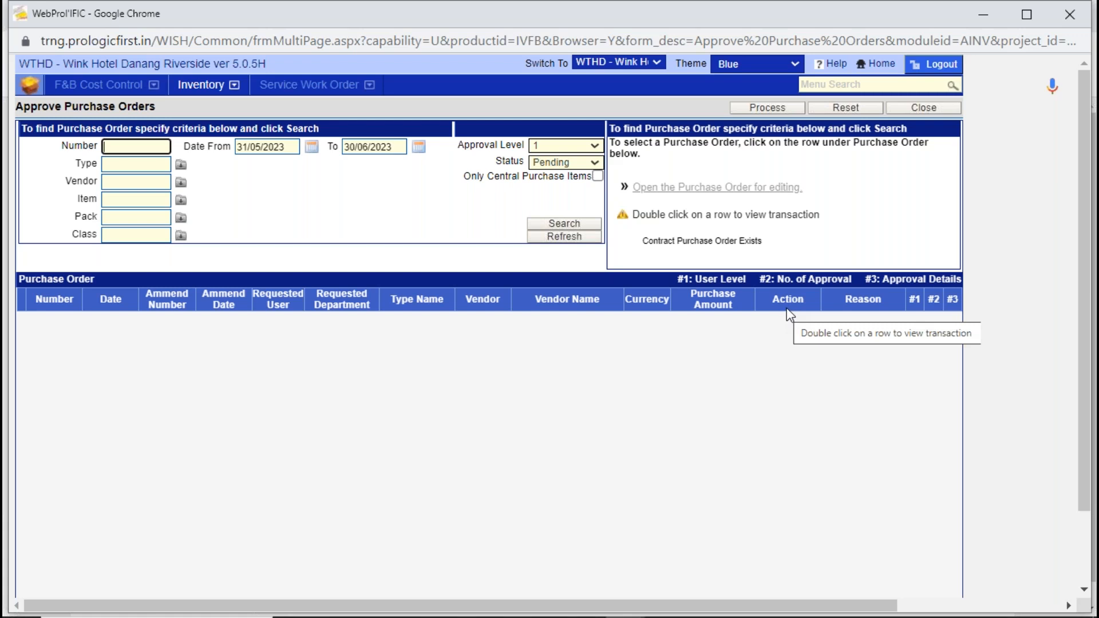
{"action": "left_click", "coordinate": [922, 105]}
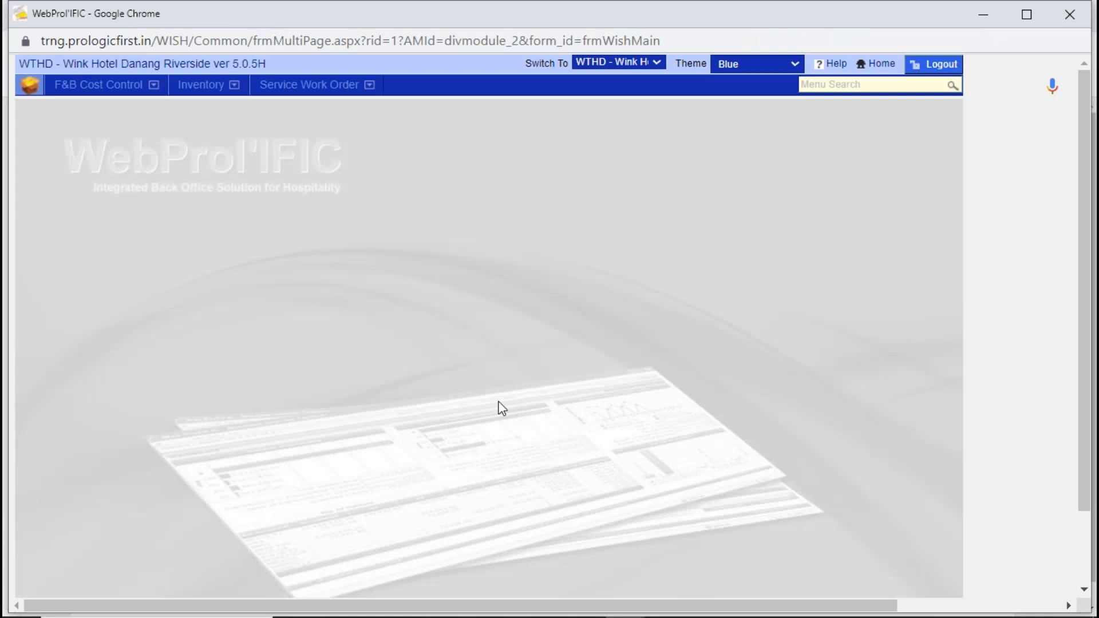
- Open Store Receipt from Vendor in the Inventory module and start a new receipt voucher
{"action": "left_click", "coordinate": [194, 87]}
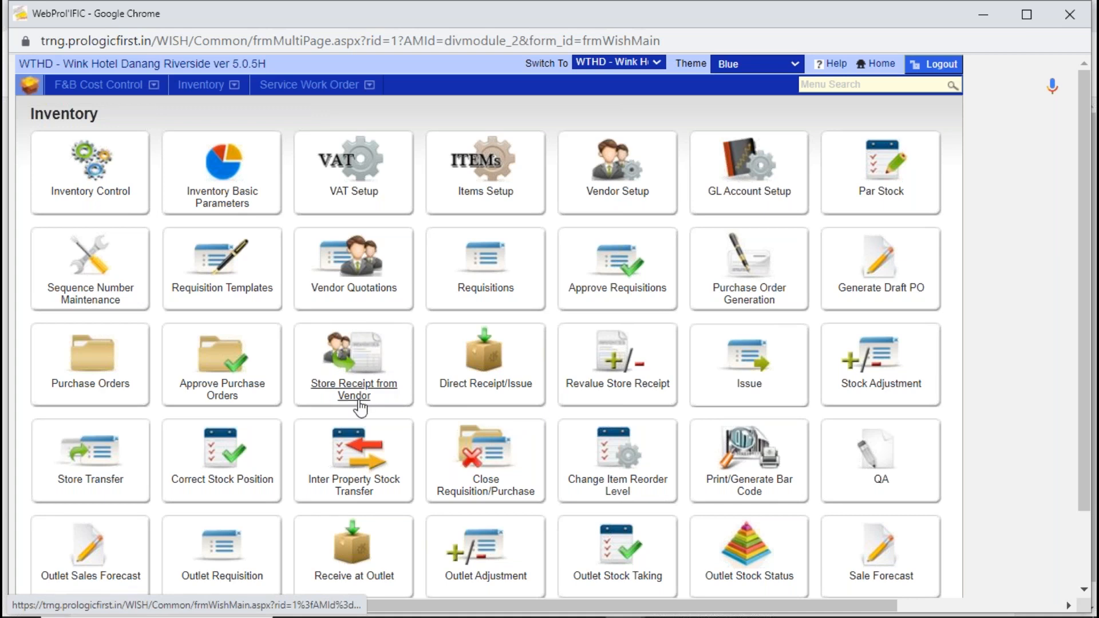
{"action": "left_click", "coordinate": [361, 364]}
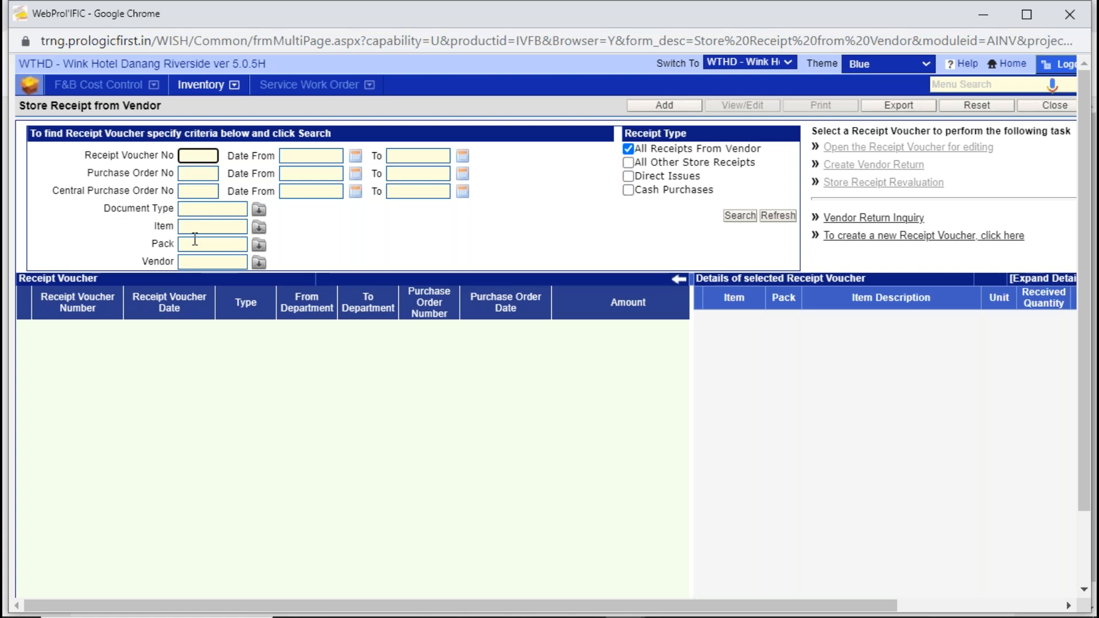
{"action": "left_click", "coordinate": [202, 262]}
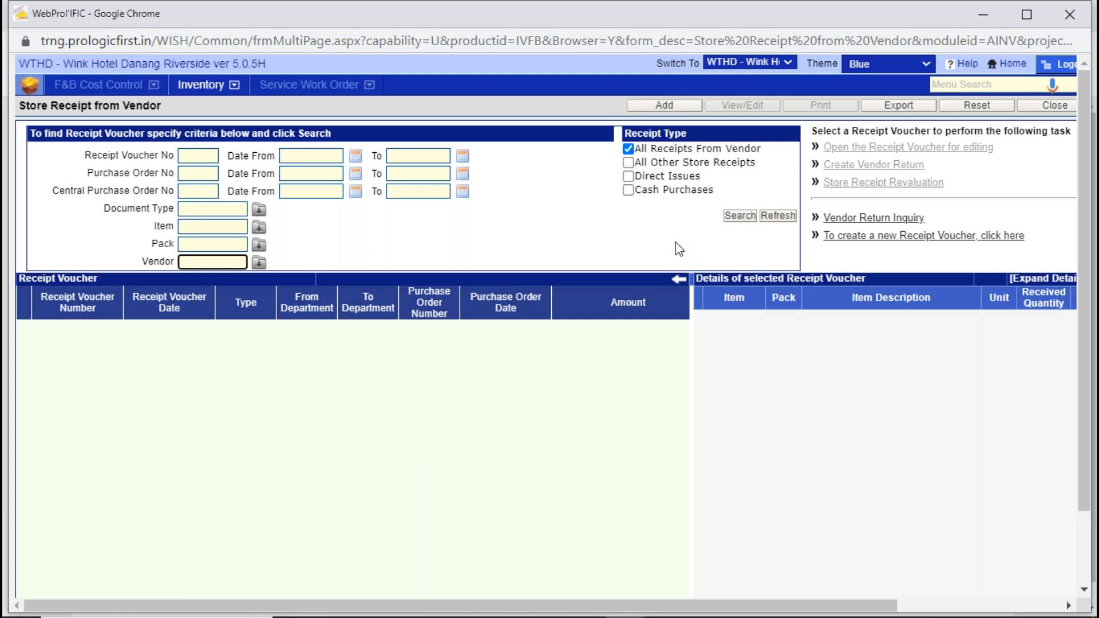
{"action": "left_click", "coordinate": [683, 105]}
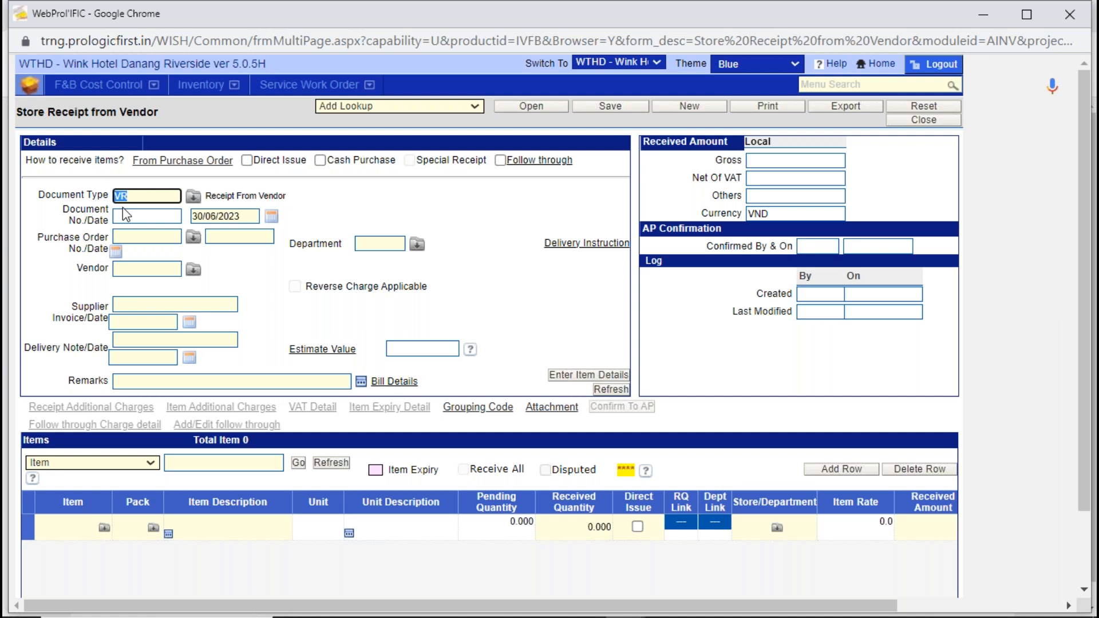
- Look up the purchase order by vendor name AGODA, select the AGODA COMPANY PTE. LTD order and load its items into the receipt
{"action": "left_click", "coordinate": [240, 216]}
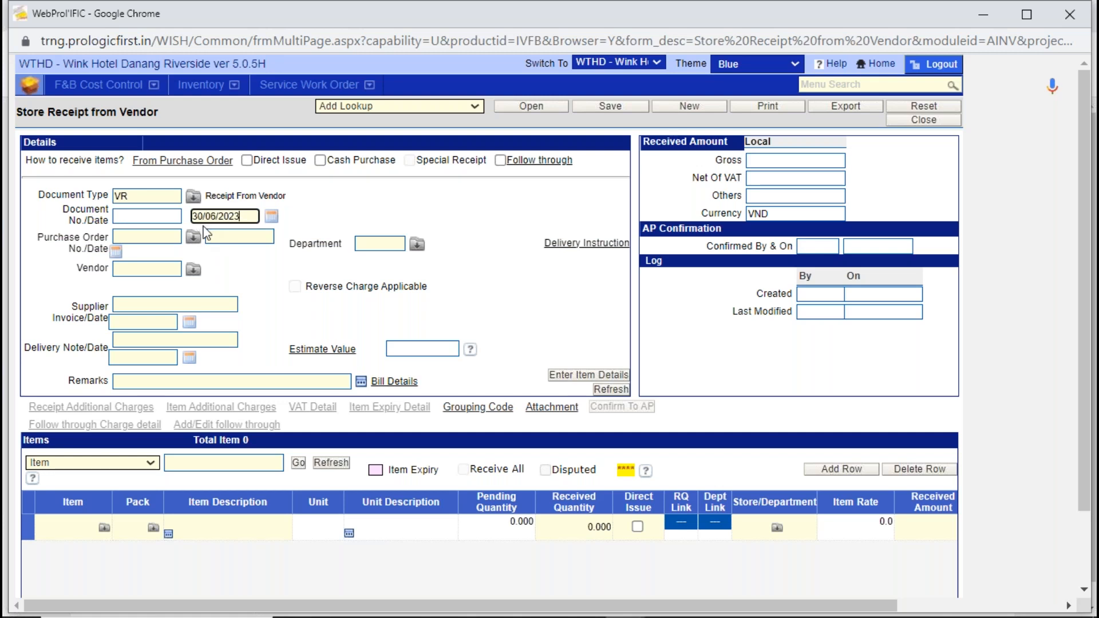
{"action": "left_click", "coordinate": [173, 236]}
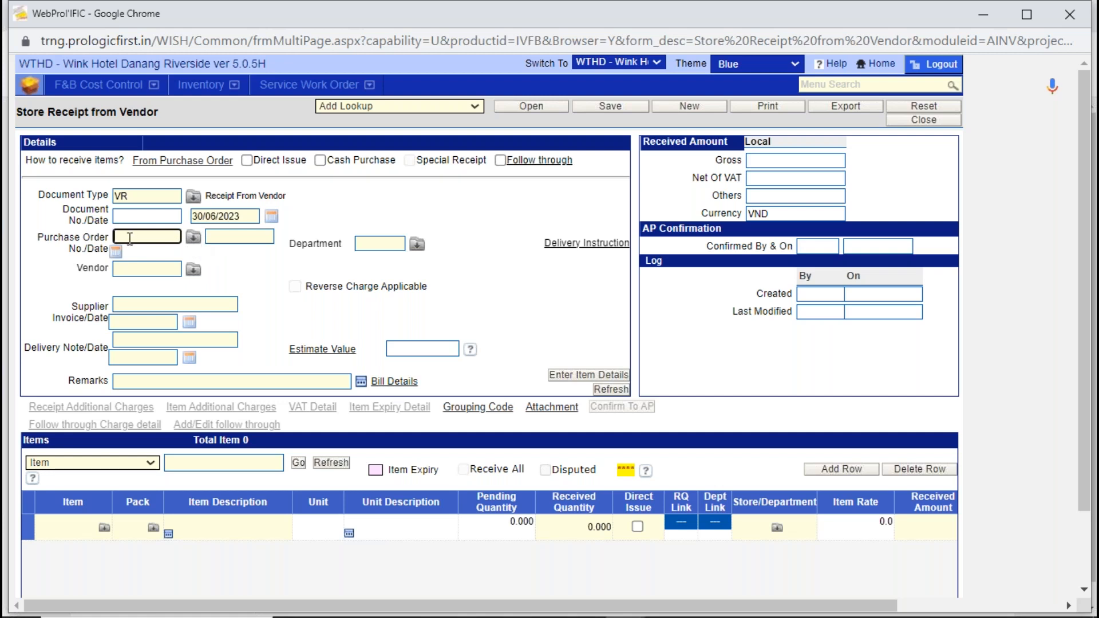
{"action": "left_click", "coordinate": [194, 237]}
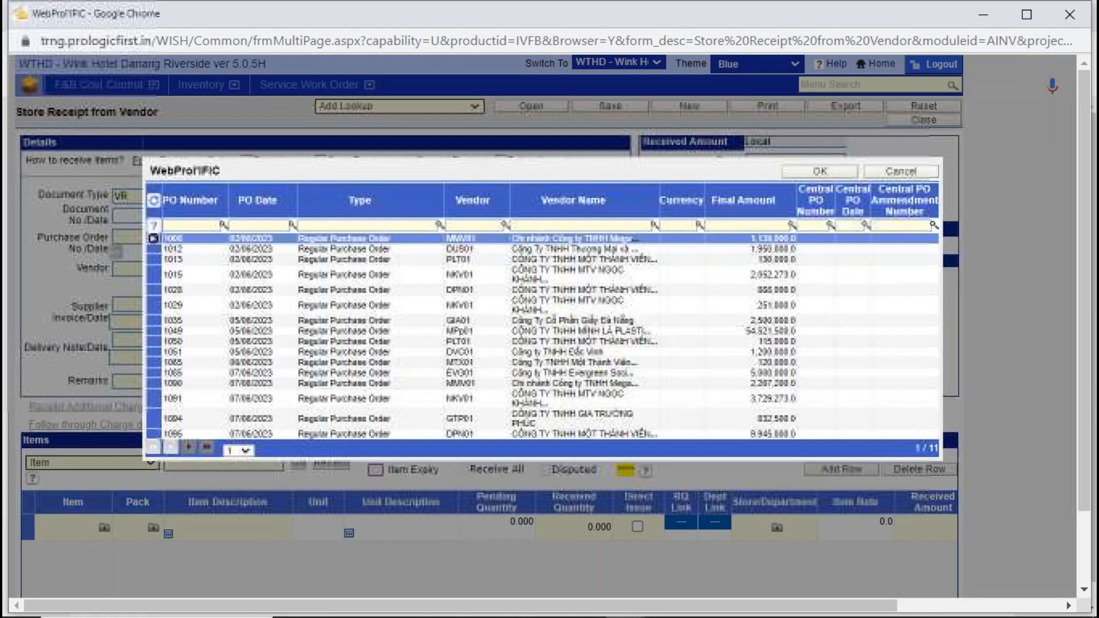
{"action": "left_click", "coordinate": [546, 226]}
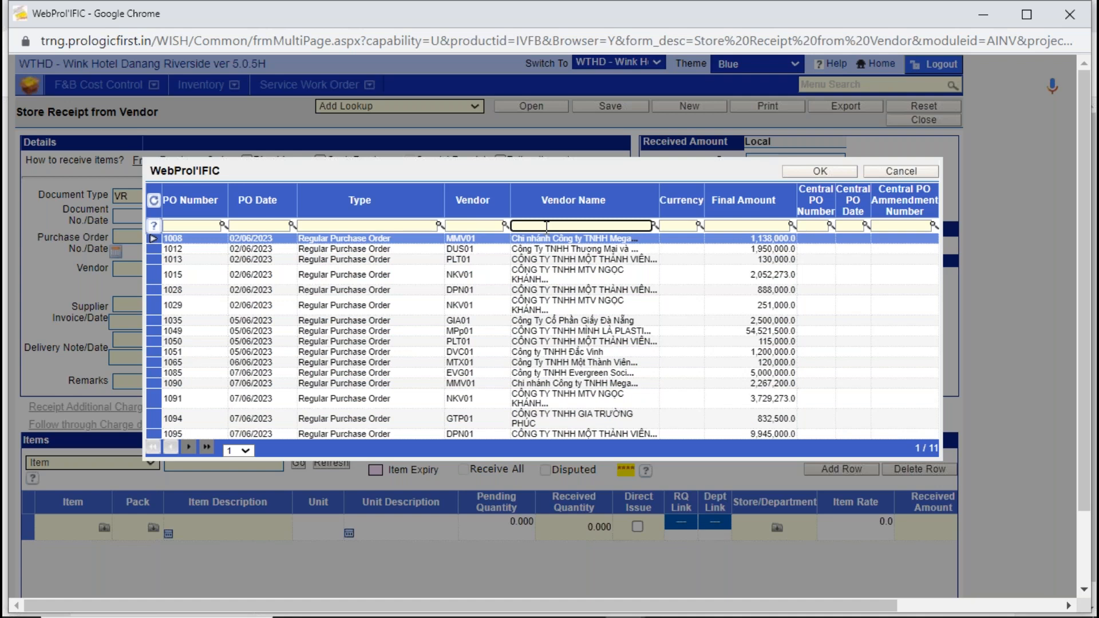
{"action": "type", "text": "AGODA"}
{"action": "left_click", "coordinate": [655, 227]}
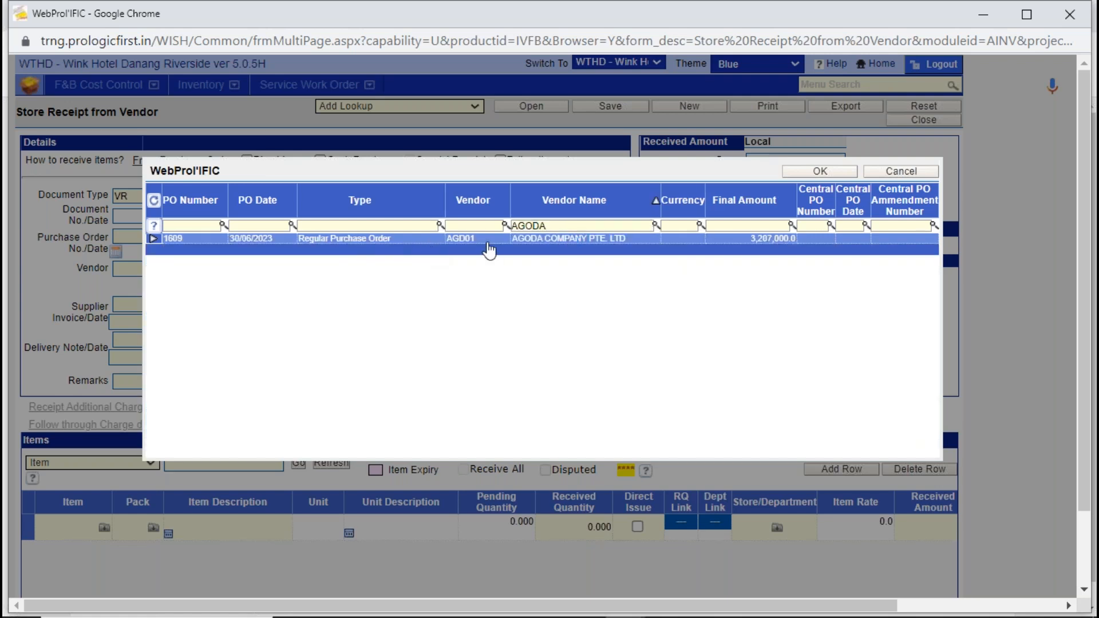
{"action": "double_click", "coordinate": [553, 240]}
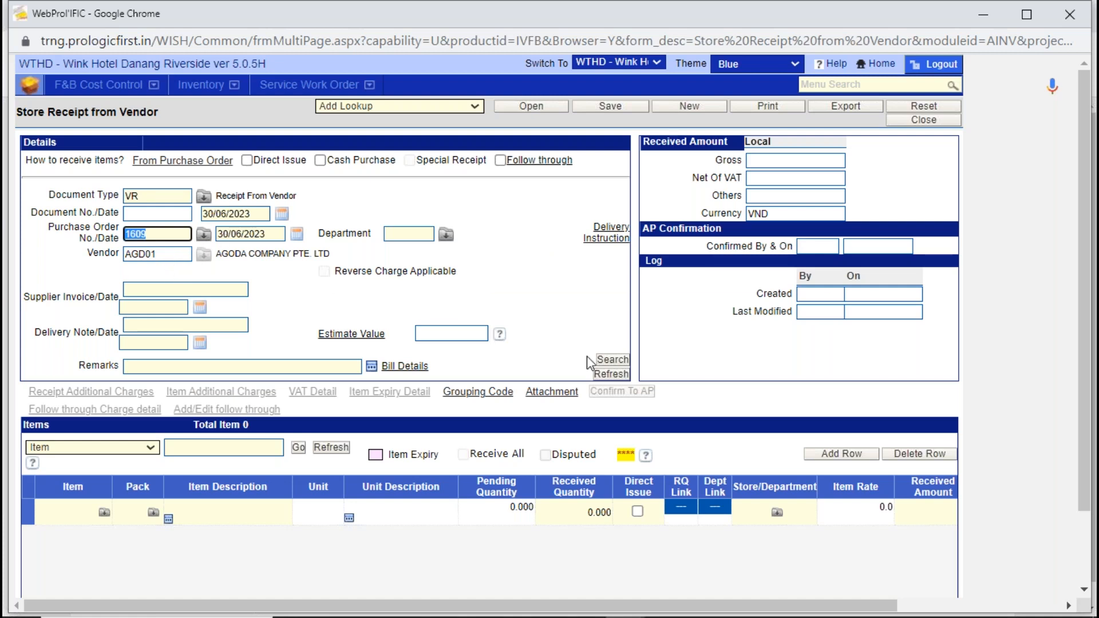
{"action": "left_click", "coordinate": [615, 363]}
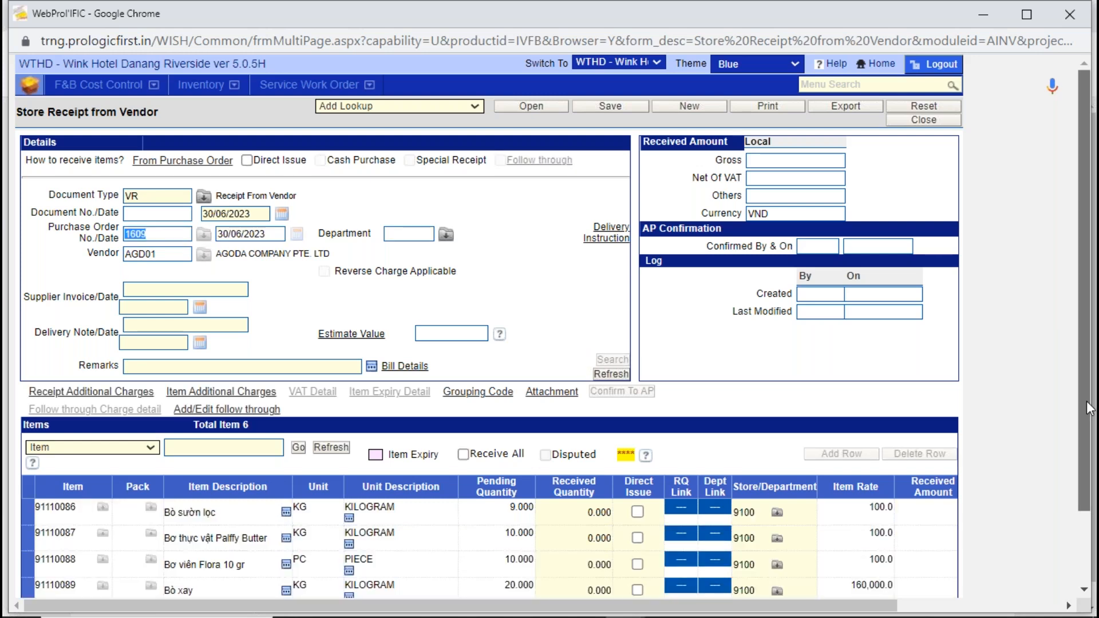
- Set the received quantity to 5 for each of the first three items, 91110086, 91110087 and 91110088
{"action": "scroll", "coordinate": [1088, 408], "scroll_direction": "down", "scroll_amount": 1}
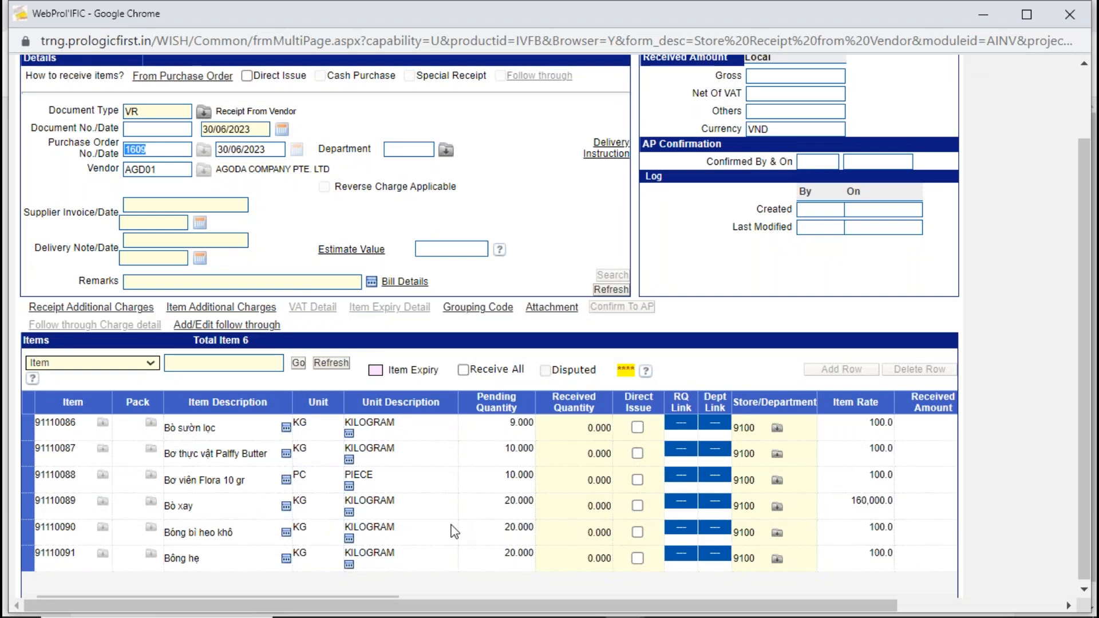
{"action": "left_click", "coordinate": [585, 429]}
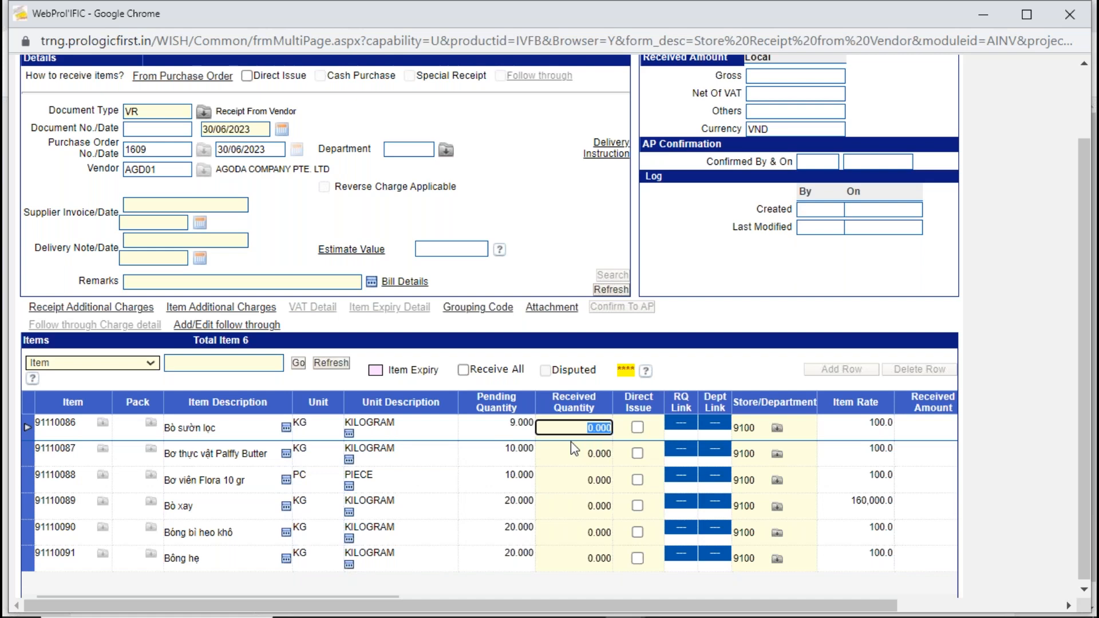
{"action": "type", "text": "9"}
{"action": "left_click", "coordinate": [575, 456]}
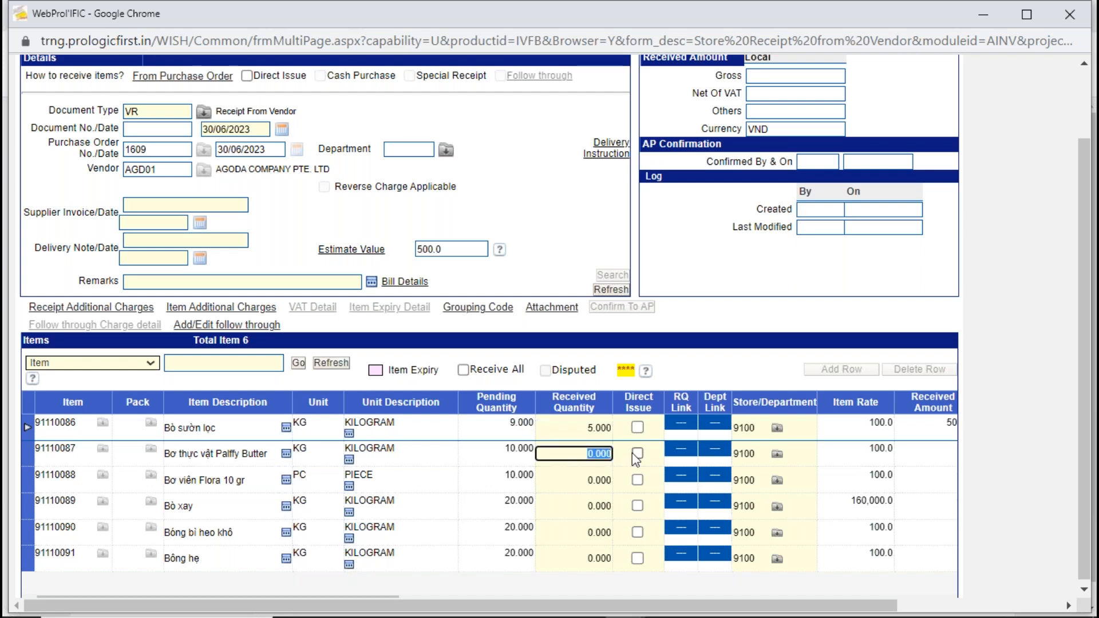
{"action": "type", "text": "5"}
{"action": "key", "text": "Down"}
{"action": "type", "text": "5"}
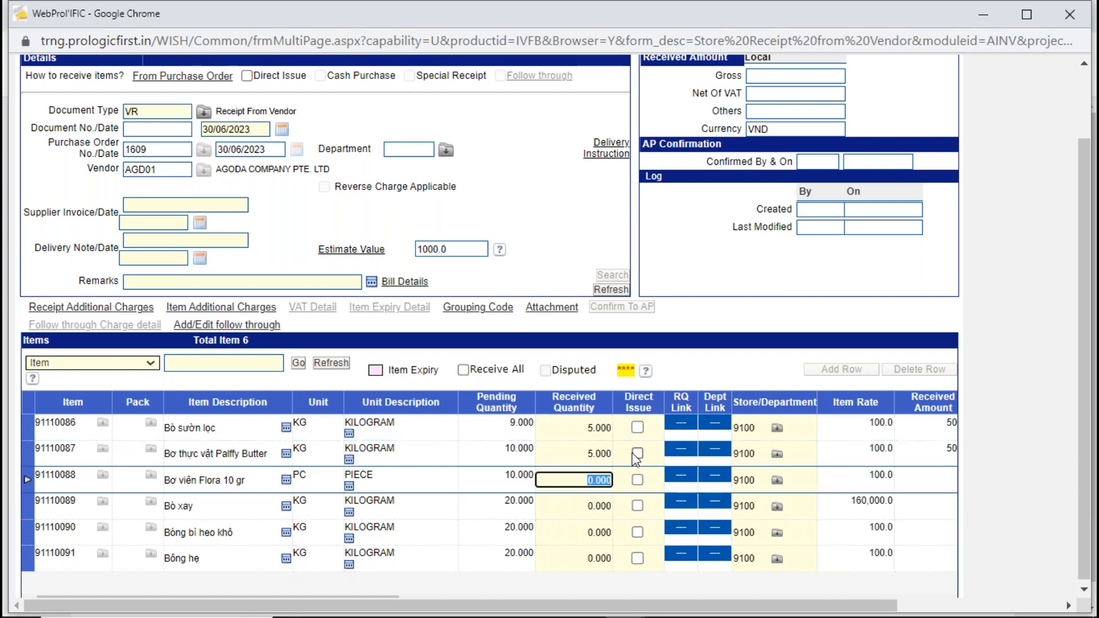
- Set the received quantity to 10 for each of the last three items, 91110089, 91110090 and 91110091
{"action": "key", "text": "Down"}
{"action": "type", "text": "10"}
{"action": "key", "text": "Down"}
{"action": "type", "text": "10"}
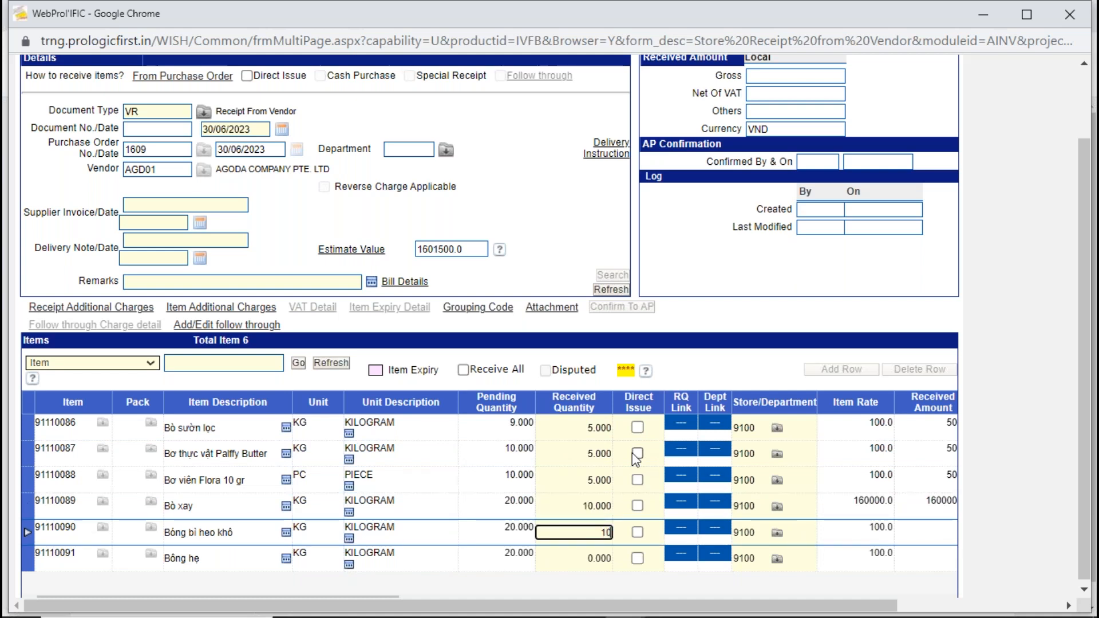
{"action": "key", "text": "Down"}
{"action": "type", "text": "10"}
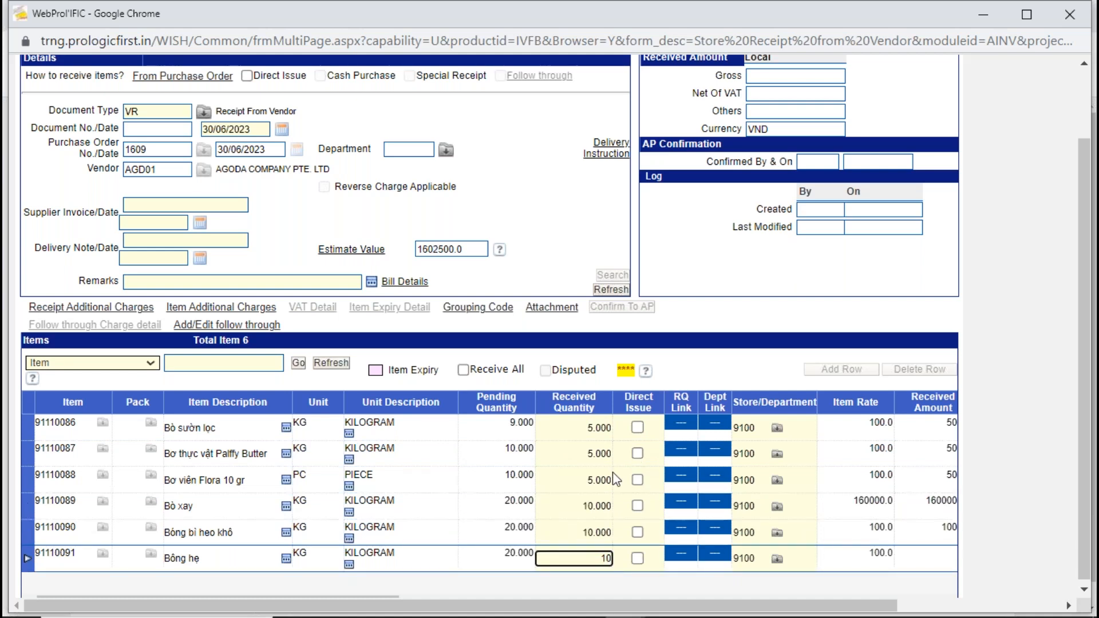
{"action": "left_click", "coordinate": [590, 581]}
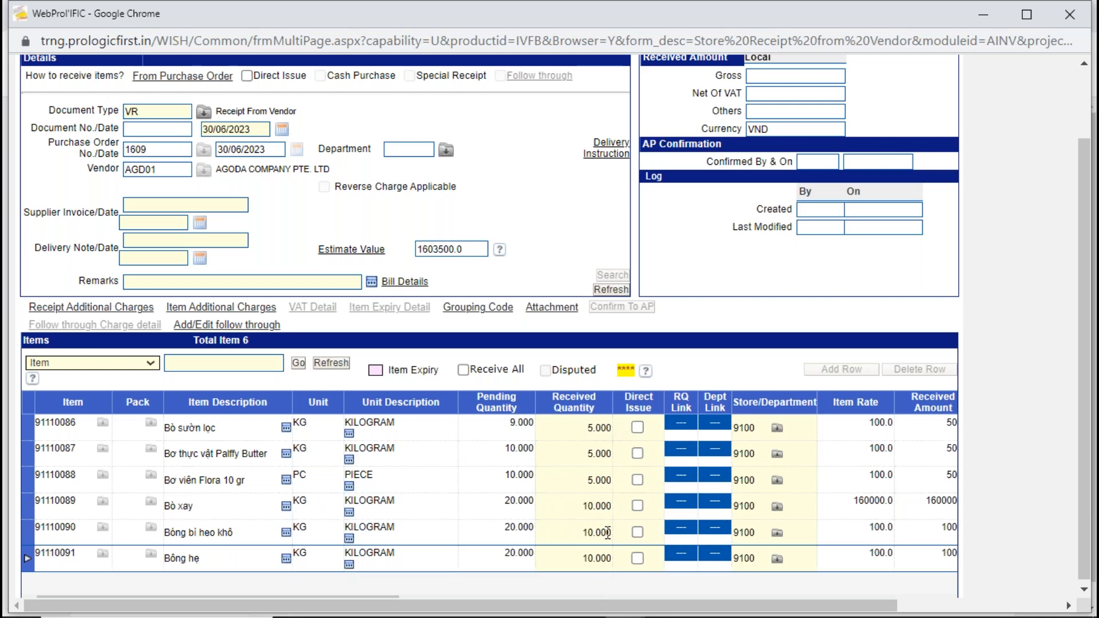
- Mark item 91110086 for direct issue and allocate a quantity of 3 to department 21, GRAB & GO, in its department-wise details
{"action": "left_click", "coordinate": [736, 428]}
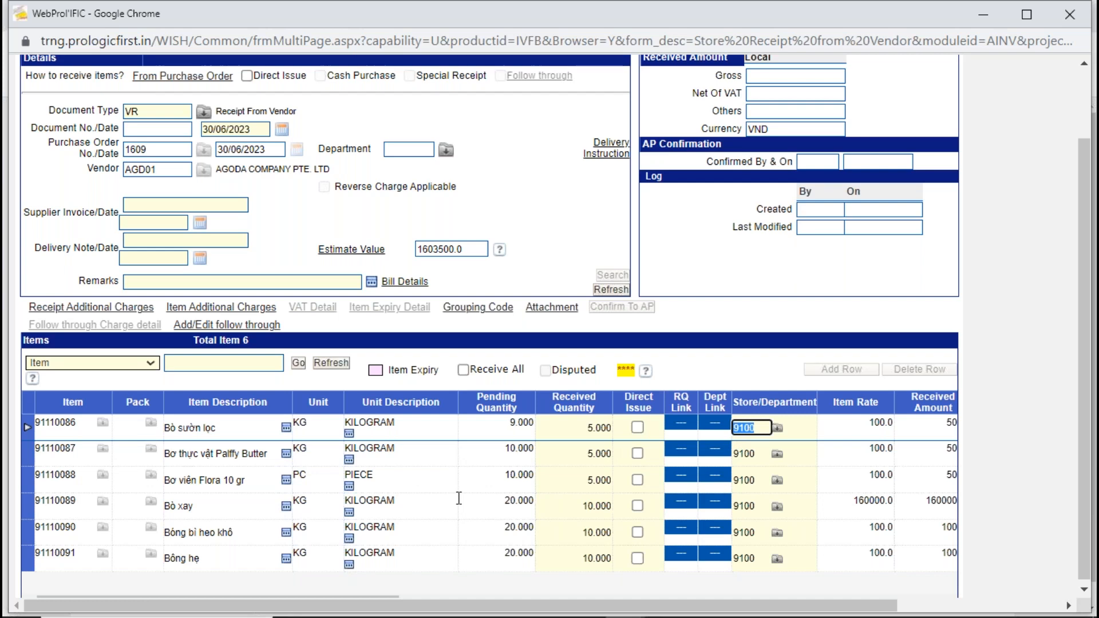
{"action": "left_click", "coordinate": [638, 428]}
{"action": "left_click", "coordinate": [713, 422]}
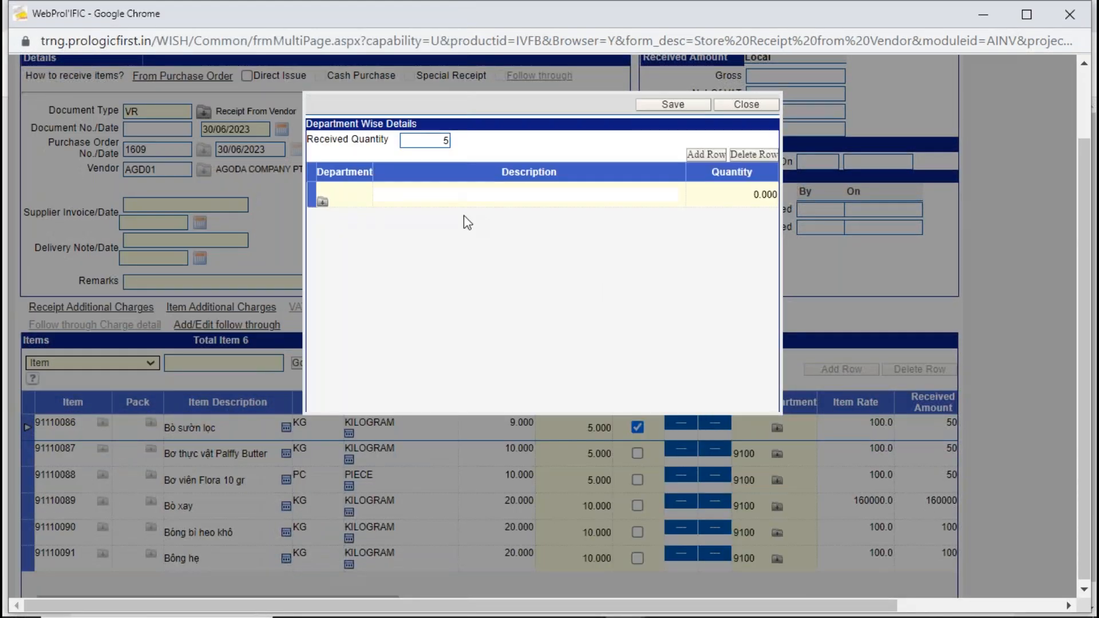
{"action": "left_click", "coordinate": [322, 201]}
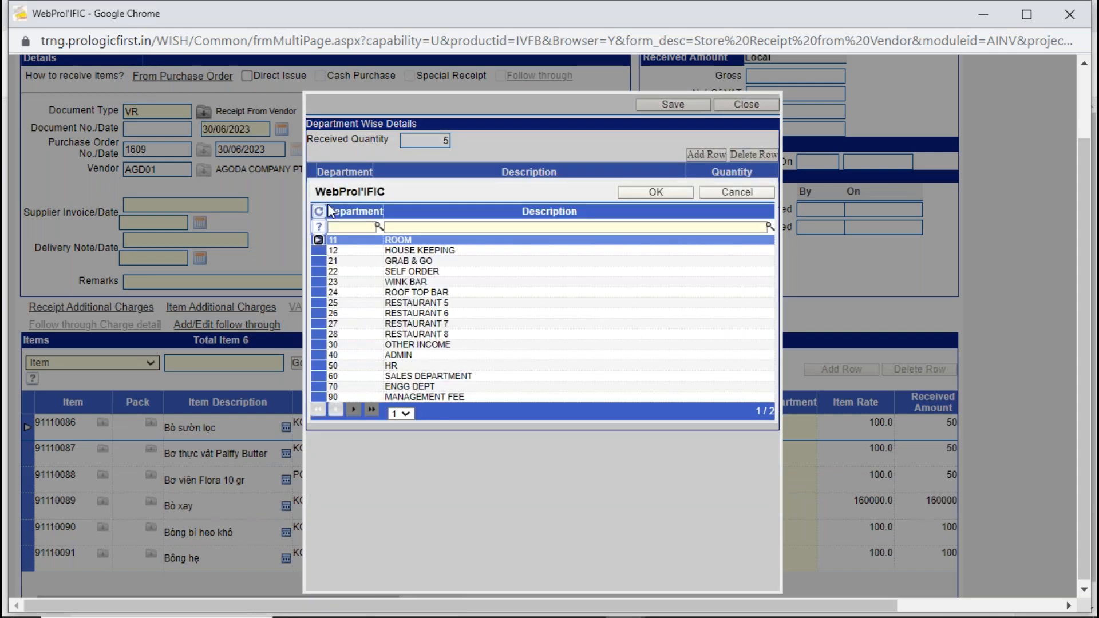
{"action": "double_click", "coordinate": [403, 260]}
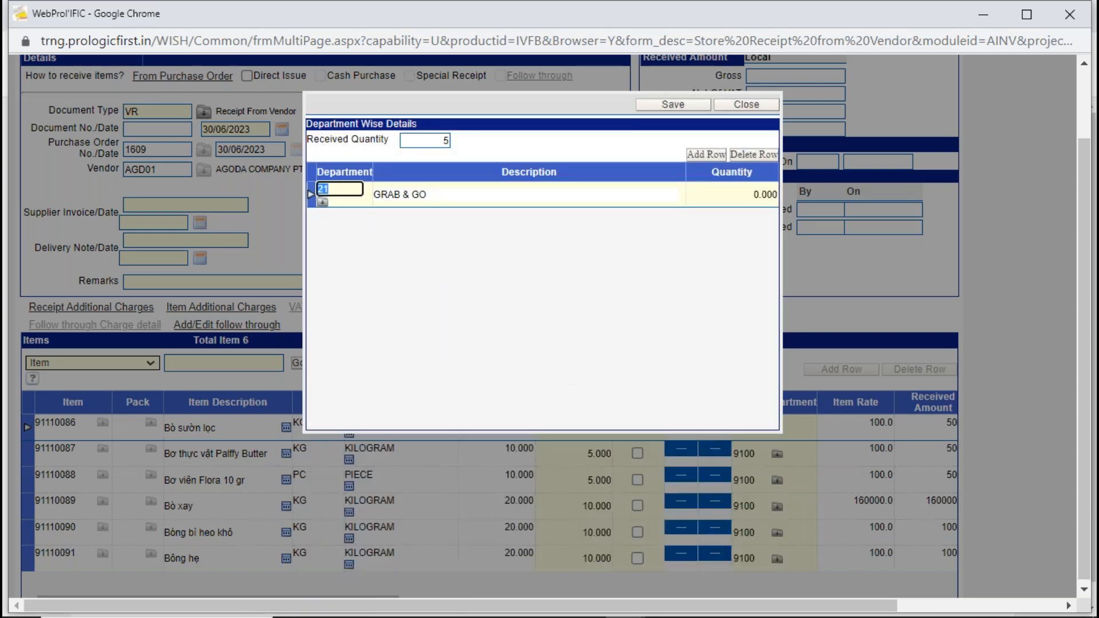
{"action": "left_click", "coordinate": [567, 100]}
{"action": "left_click", "coordinate": [746, 193]}
{"action": "type", "text": "3"}
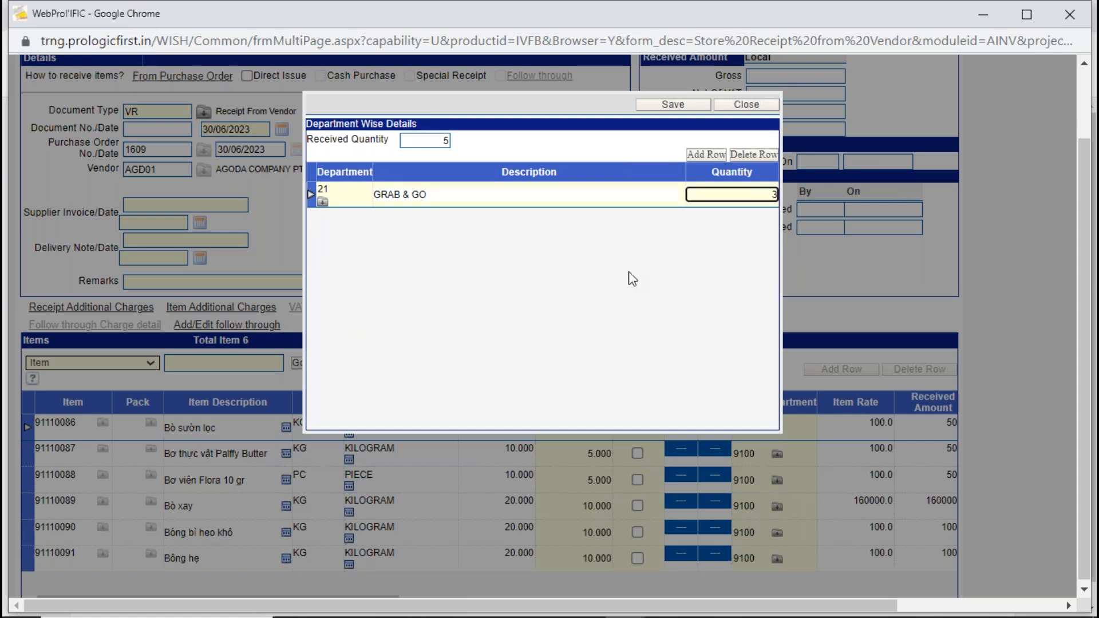
{"action": "left_click", "coordinate": [440, 145]}
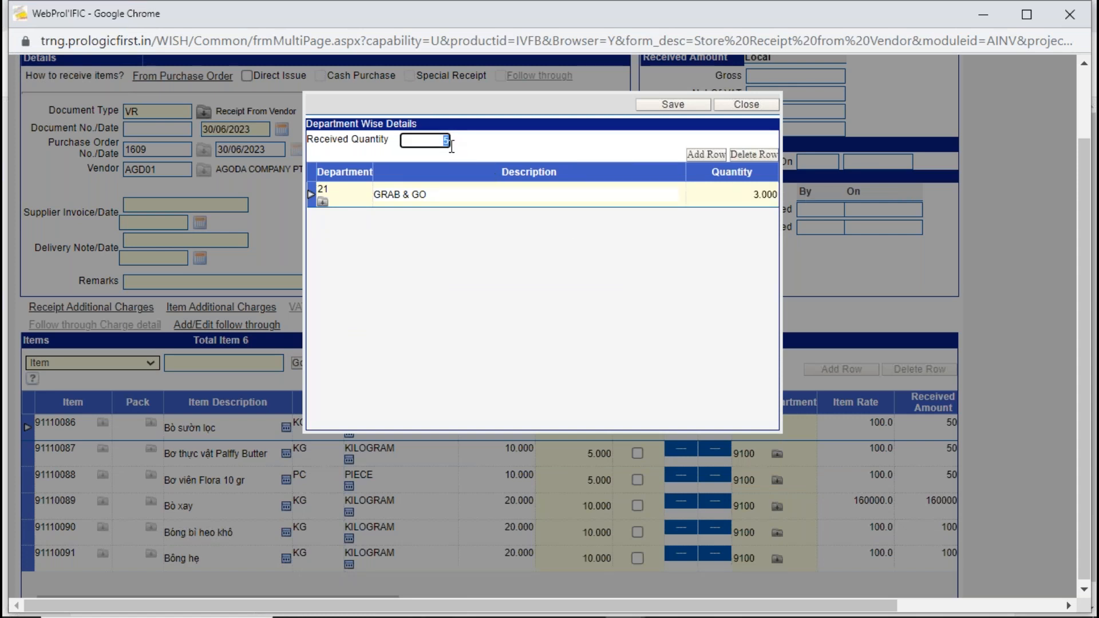
{"action": "left_click", "coordinate": [709, 245]}
- Add department 25, RESTAURANT 5, with a quantity of 2 to the item's department-wise details and save the allocation
{"action": "left_click", "coordinate": [706, 155]}
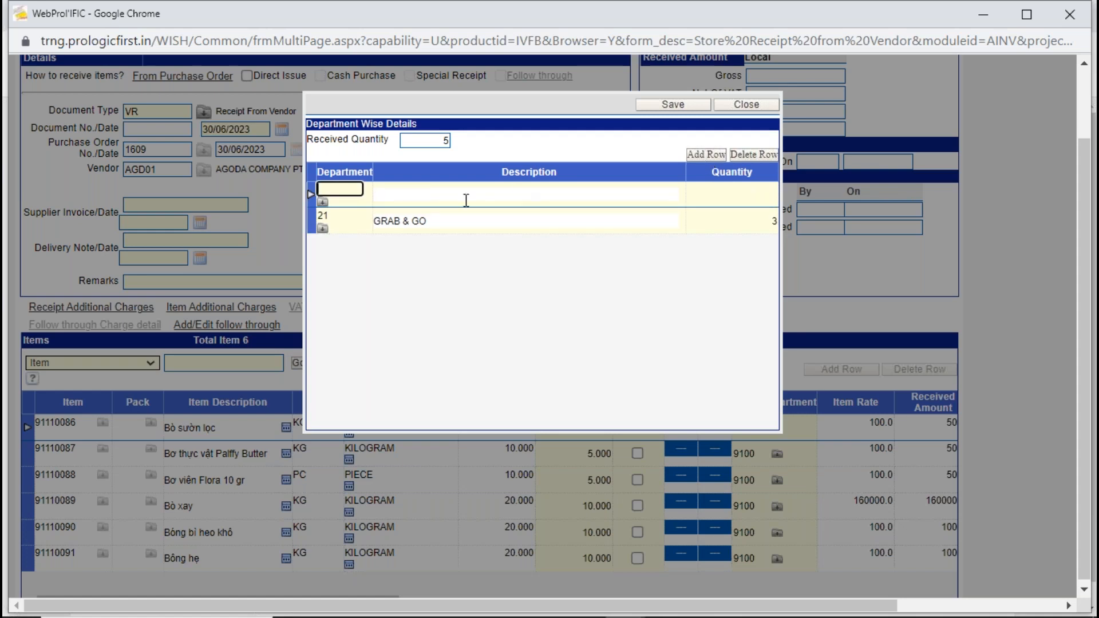
{"action": "left_click", "coordinate": [322, 203]}
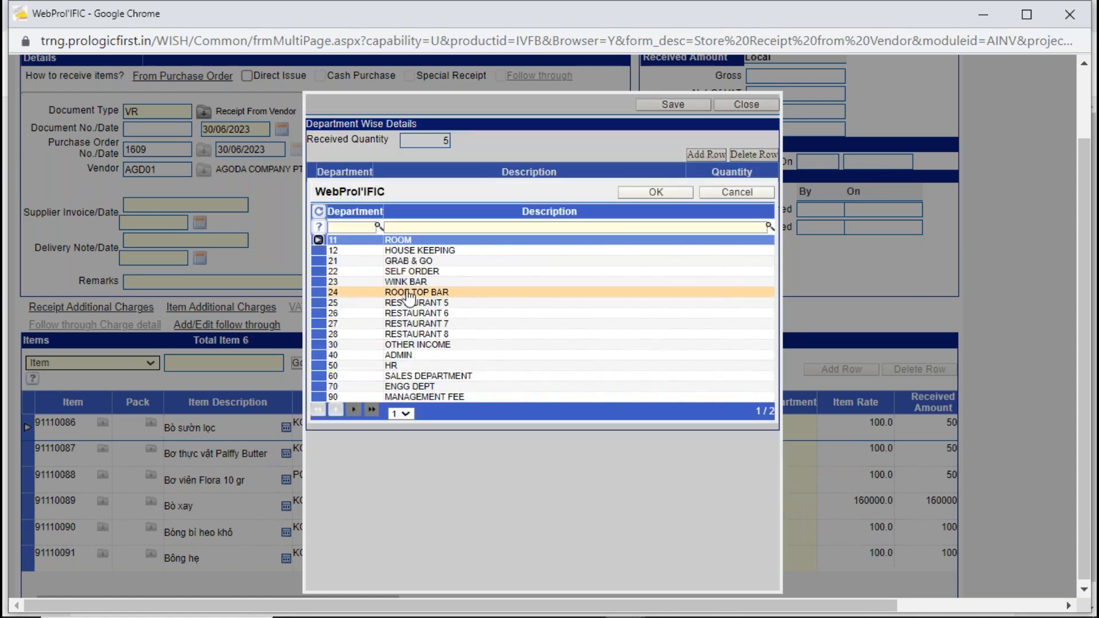
{"action": "double_click", "coordinate": [409, 303]}
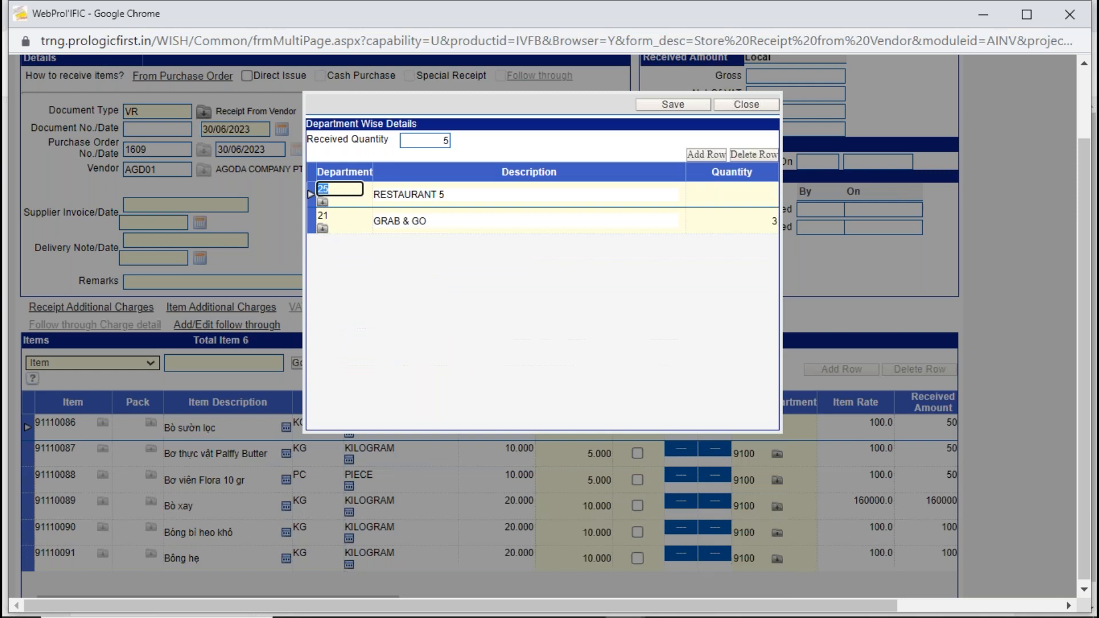
{"action": "left_click", "coordinate": [746, 194]}
{"action": "type", "text": "2"}
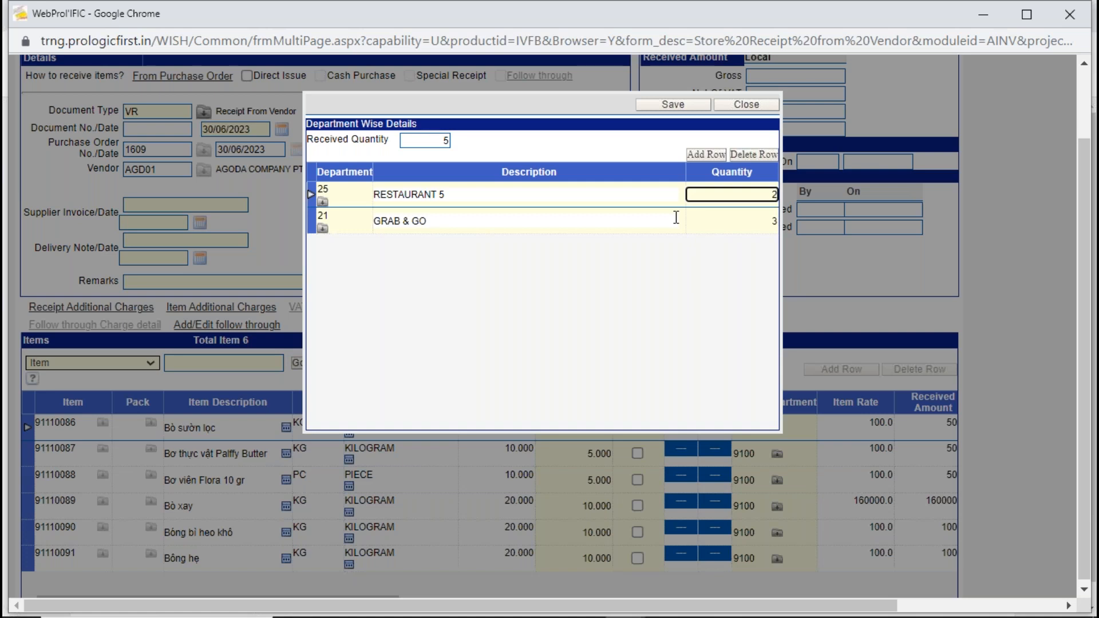
{"action": "left_click", "coordinate": [660, 104]}
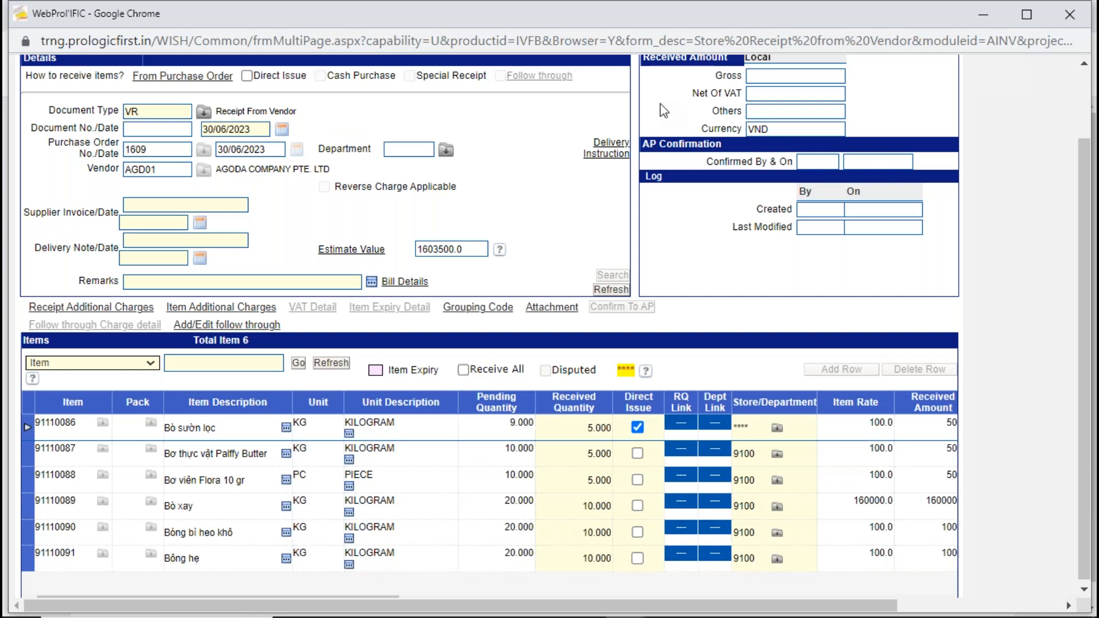
- Check the direct-issue item's Store/Department entry and save the store receipt
{"action": "left_click", "coordinate": [743, 433]}
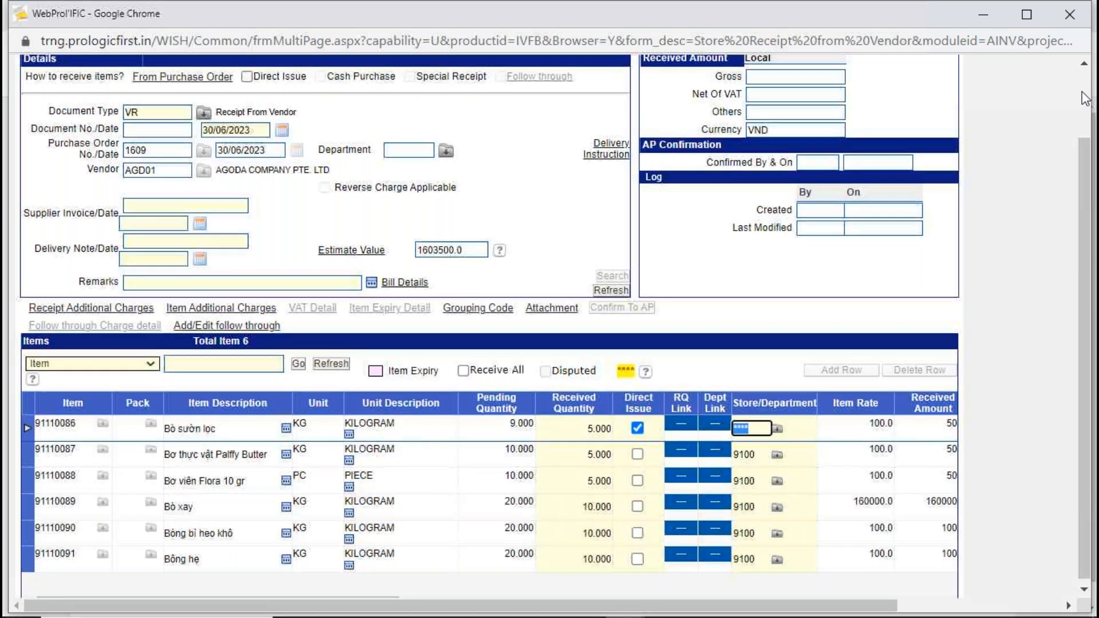
{"action": "scroll", "coordinate": [1085, 98], "scroll_direction": "up", "scroll_amount": 2}
{"action": "left_click", "coordinate": [632, 108]}
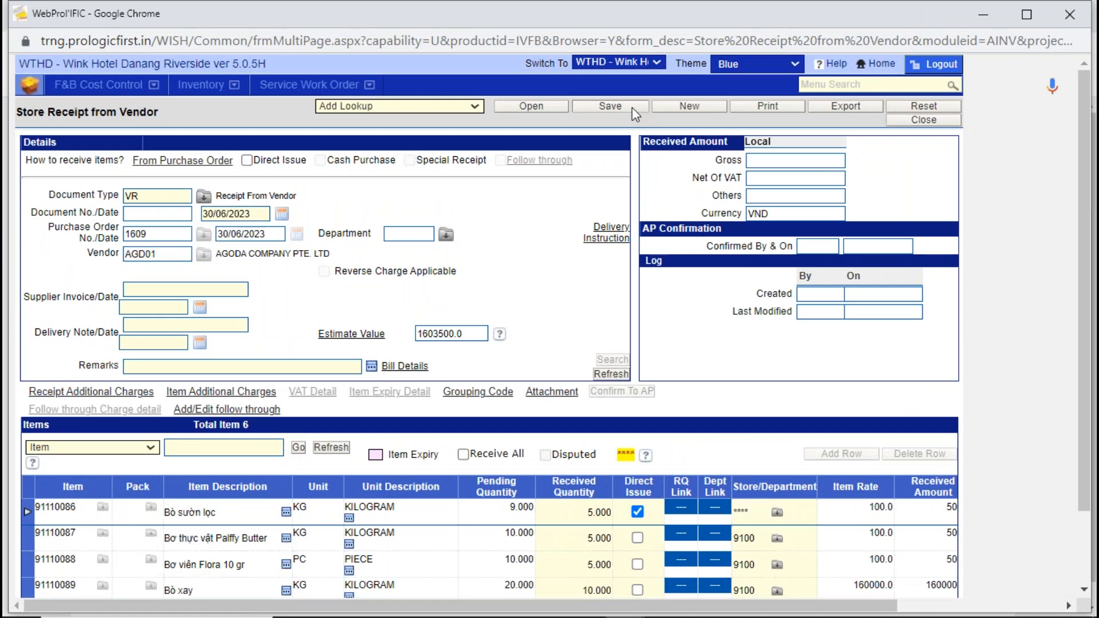
{"action": "left_click", "coordinate": [632, 108]}
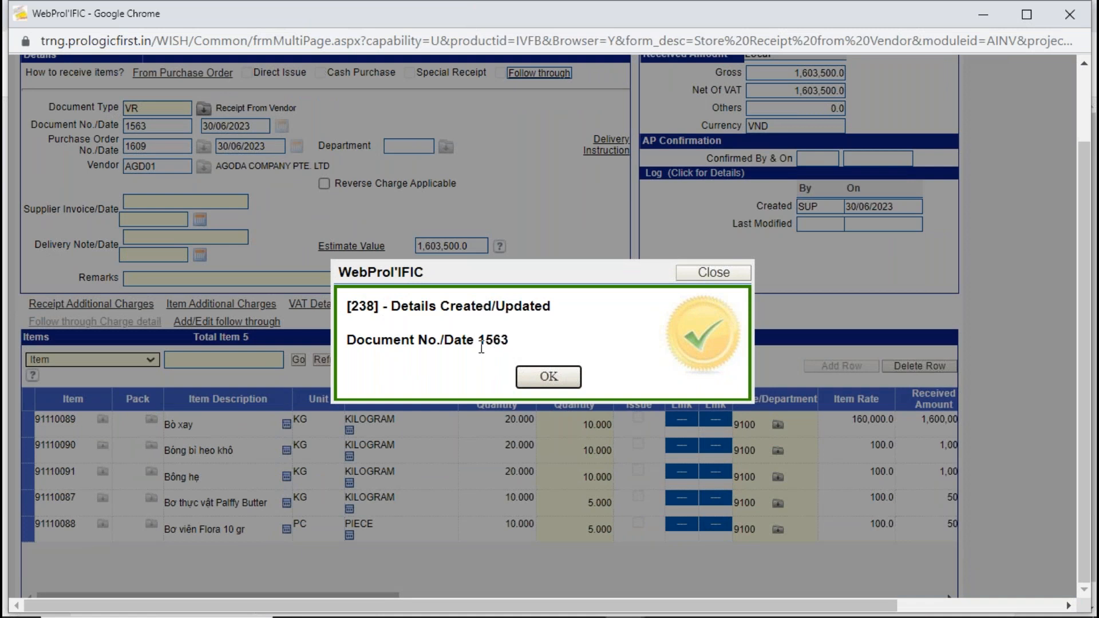
- Dismiss the save confirmation and review the saved store receipt's header details and item rows
{"action": "left_click", "coordinate": [545, 376]}
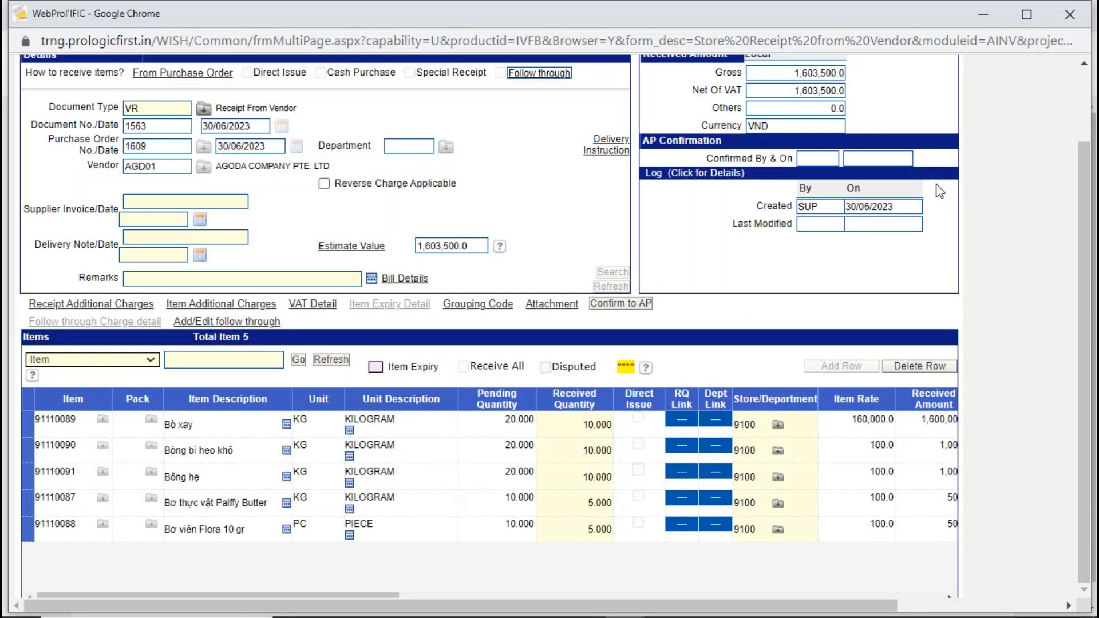
{"action": "scroll", "coordinate": [1085, 75], "scroll_direction": "up", "scroll_amount": 3}
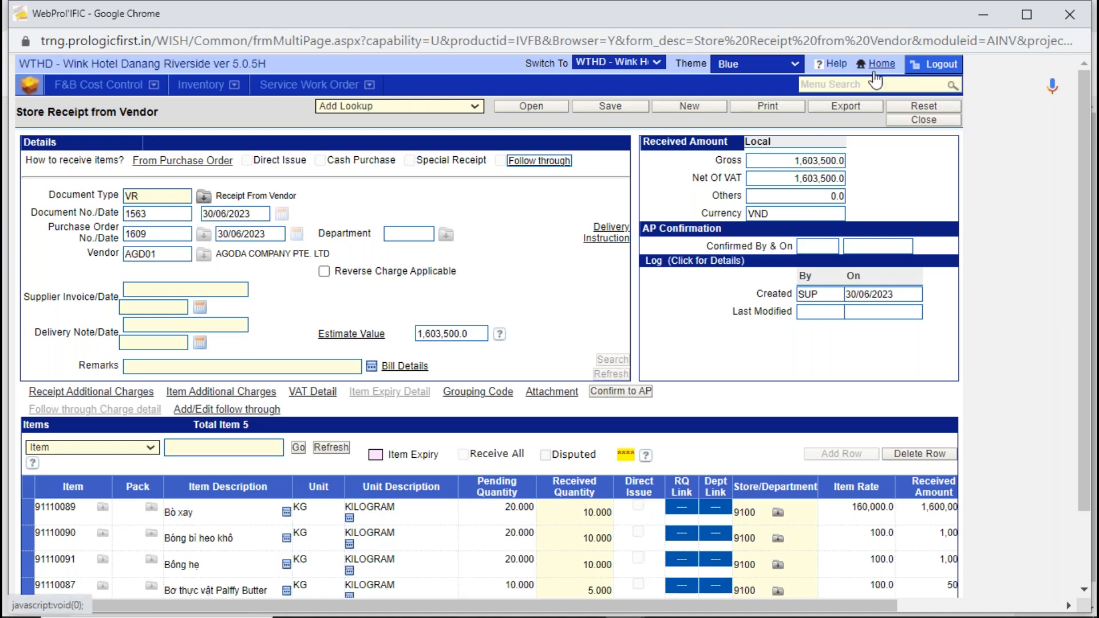
{"action": "left_click_drag", "start_coordinate": [1084, 475], "coordinate": [1062, 605]}
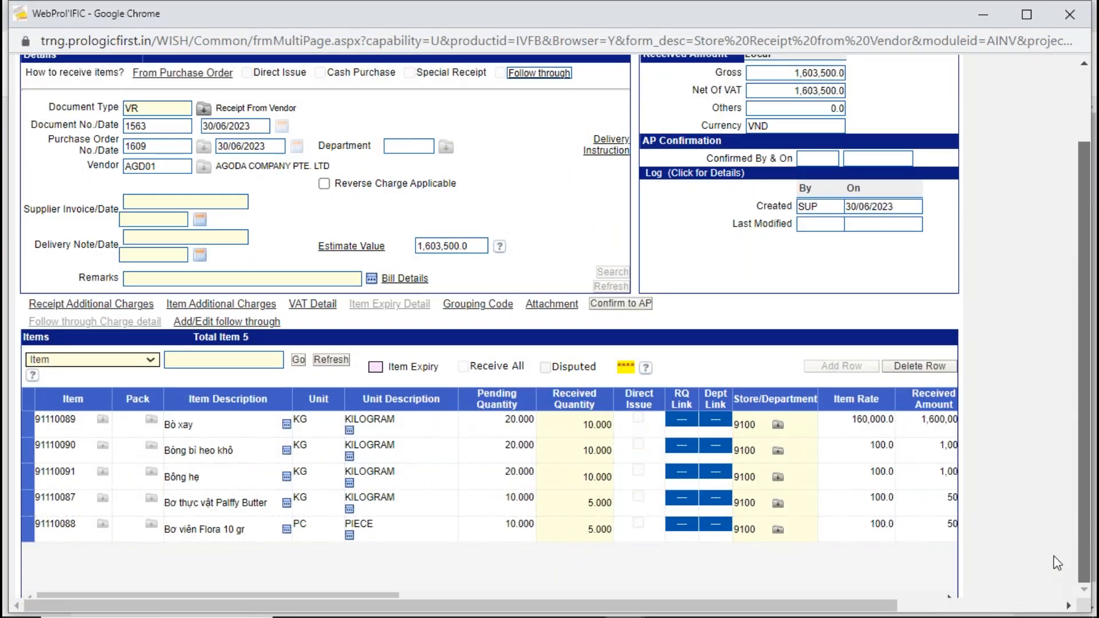
{"action": "scroll", "coordinate": [1057, 524], "scroll_direction": "up", "scroll_amount": 1}
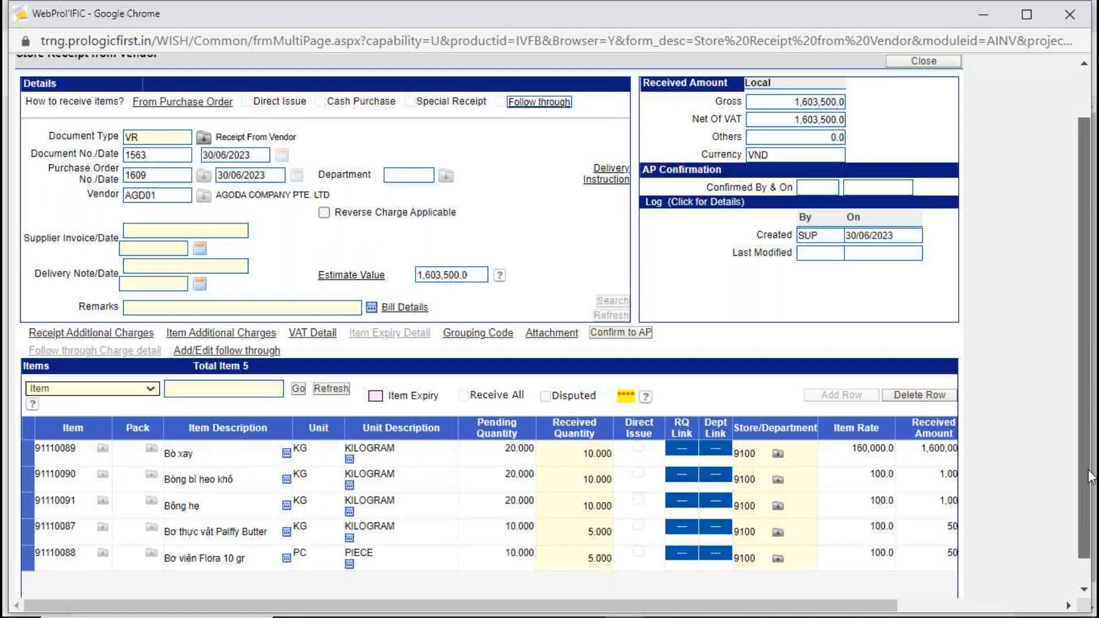
{"action": "scroll", "coordinate": [1083, 384], "scroll_direction": "up", "scroll_amount": 2}
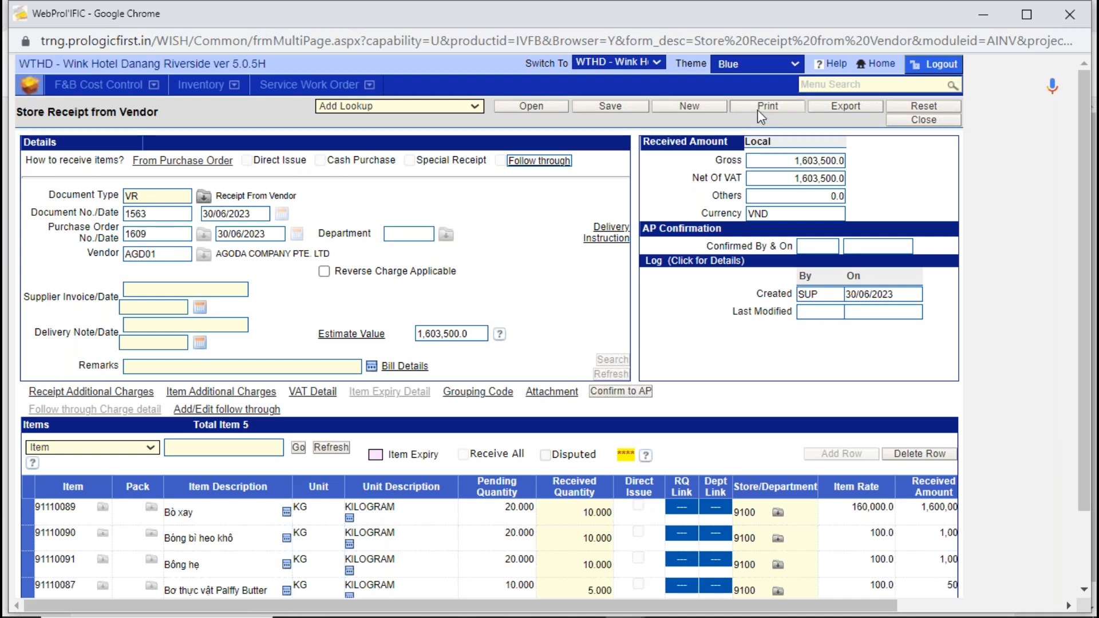
- Enter supplier invoice AG001 with the invoice date 30/06/2023 and save the store receipt
{"action": "left_click", "coordinate": [141, 290]}
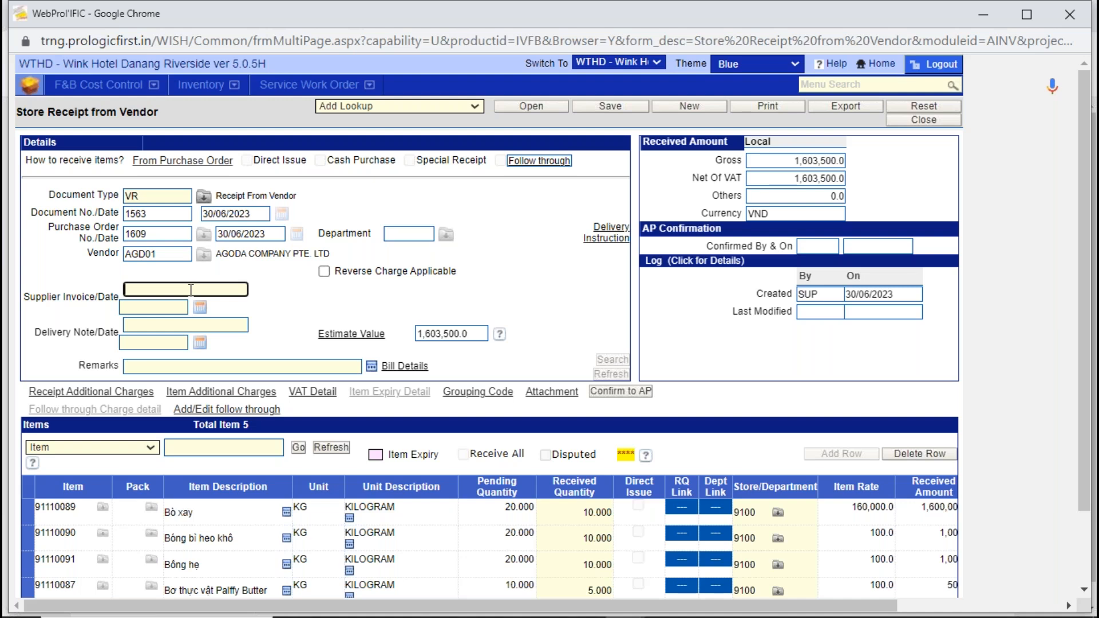
{"action": "type", "text": "AG001"}
{"action": "key", "text": "Tab"}
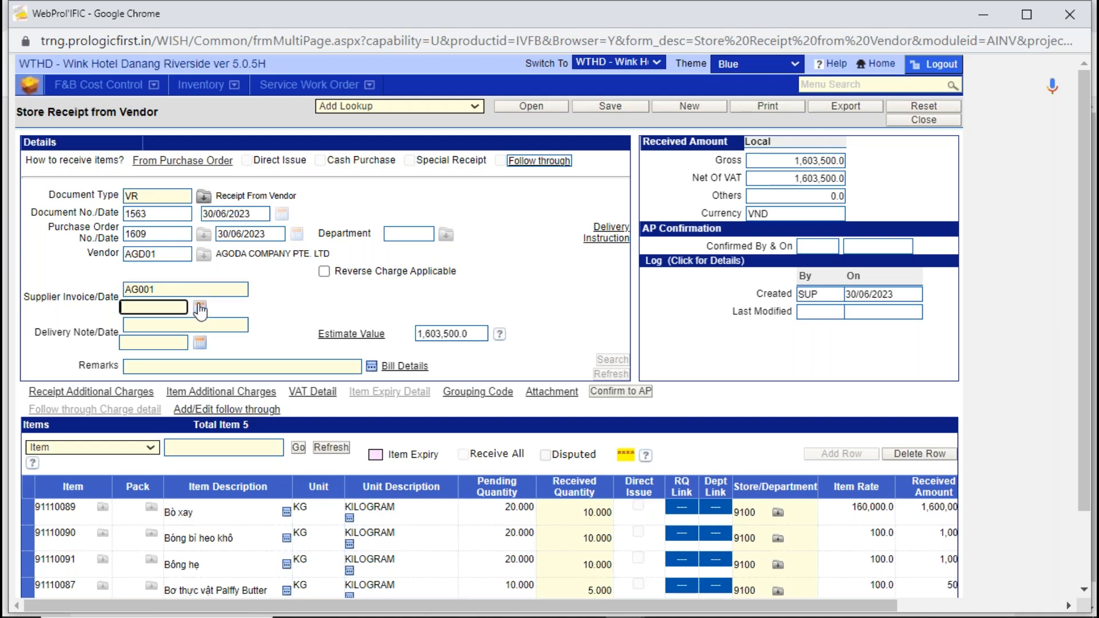
{"action": "left_click", "coordinate": [199, 308]}
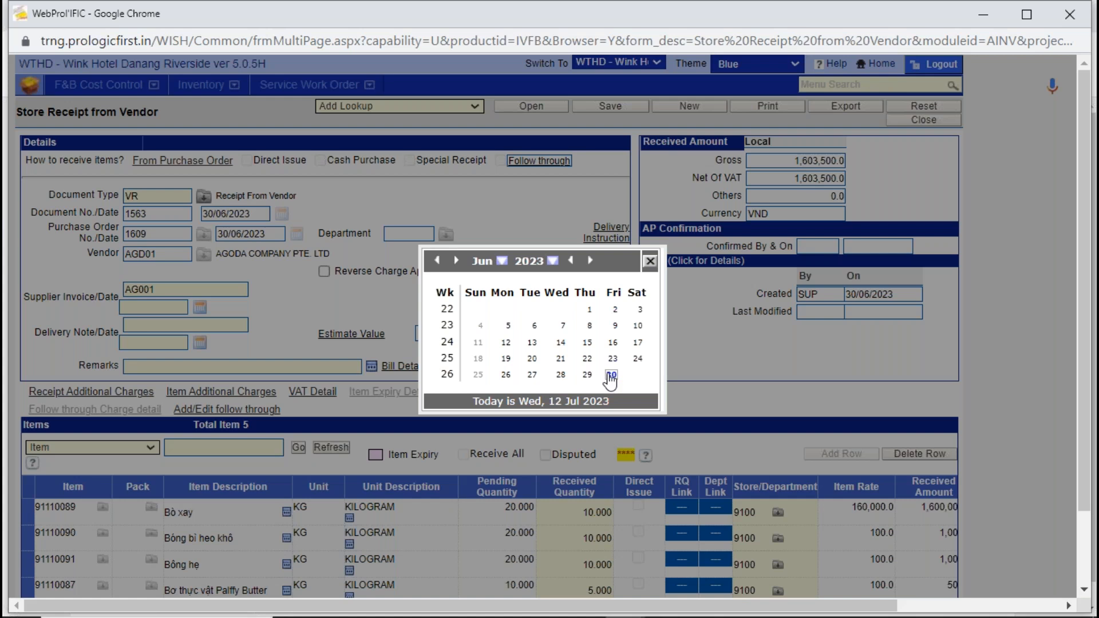
{"action": "left_click", "coordinate": [609, 374]}
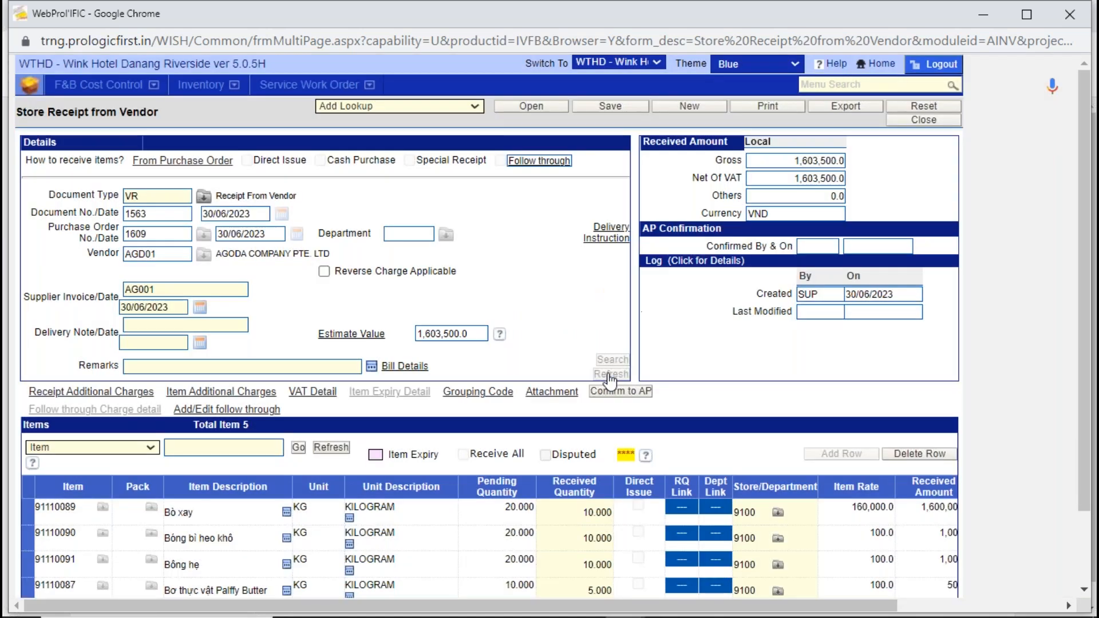
{"action": "left_click", "coordinate": [616, 108]}
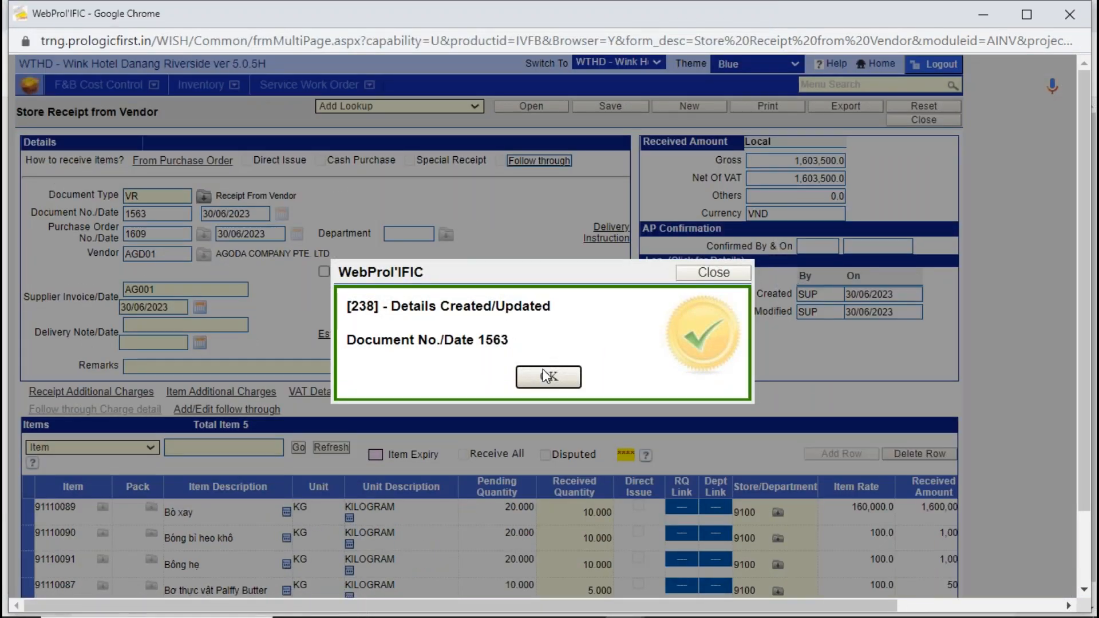
{"action": "left_click", "coordinate": [544, 374]}
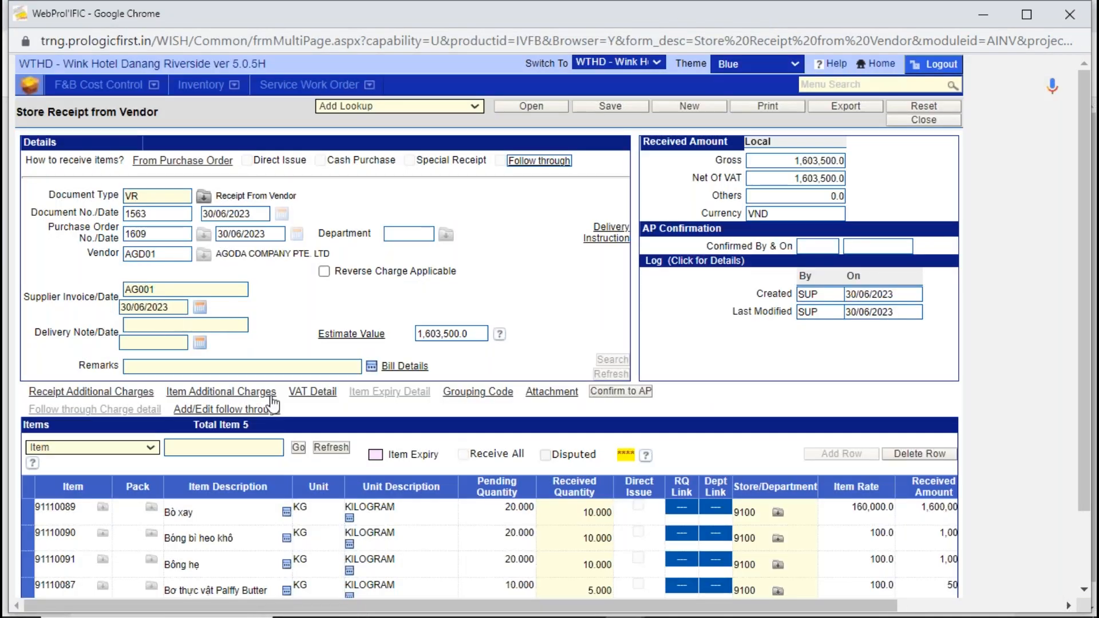
- Generate the printable receipt voucher PDF, look it over and close it
{"action": "left_click", "coordinate": [743, 108]}
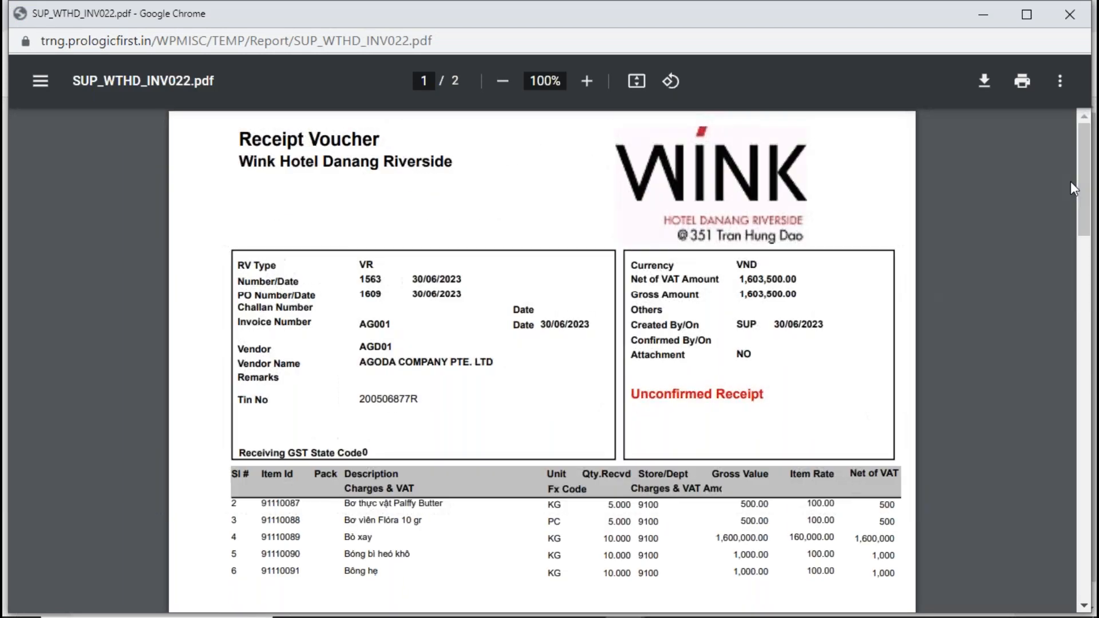
{"action": "left_click_drag", "start_coordinate": [246, 16], "coordinate": [240, 128]}
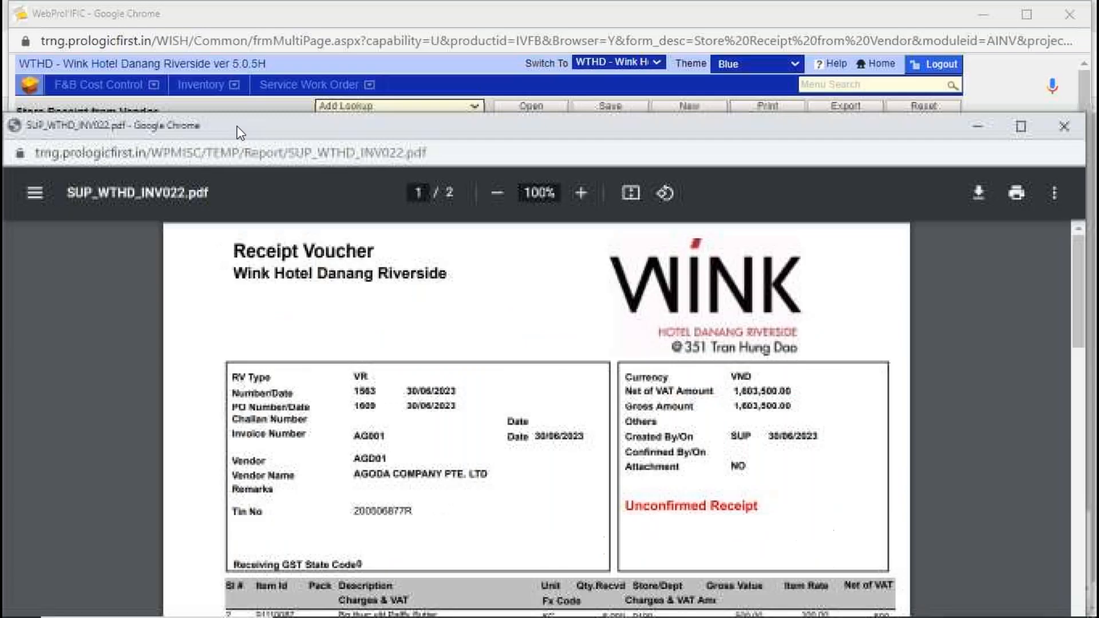
{"action": "left_click", "coordinate": [1060, 127]}
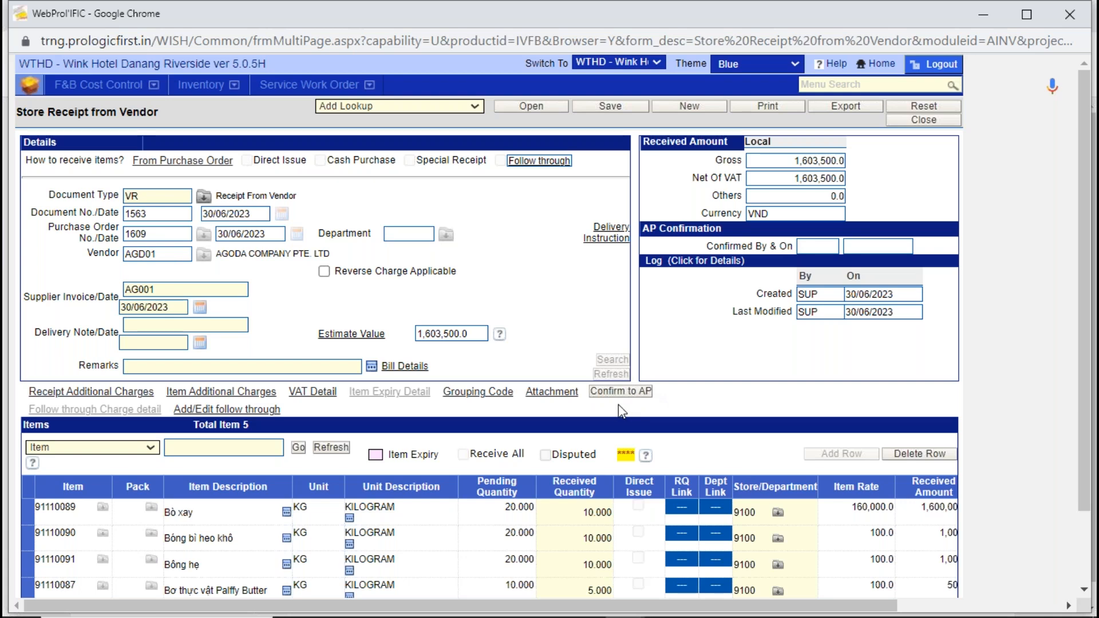
- Open the PowerPoint presentation Web Prolific flowchart modulewise from the HRS folder and close the File Explorer window
{"action": "mouse_move", "coordinate": [379, 616]}
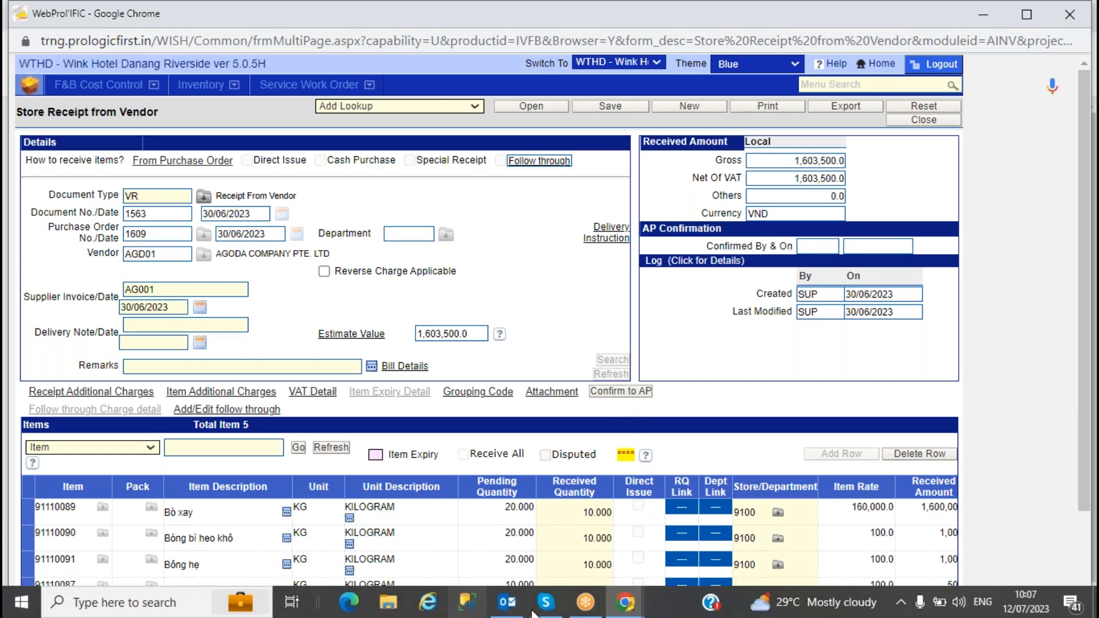
{"action": "left_click", "coordinate": [393, 608]}
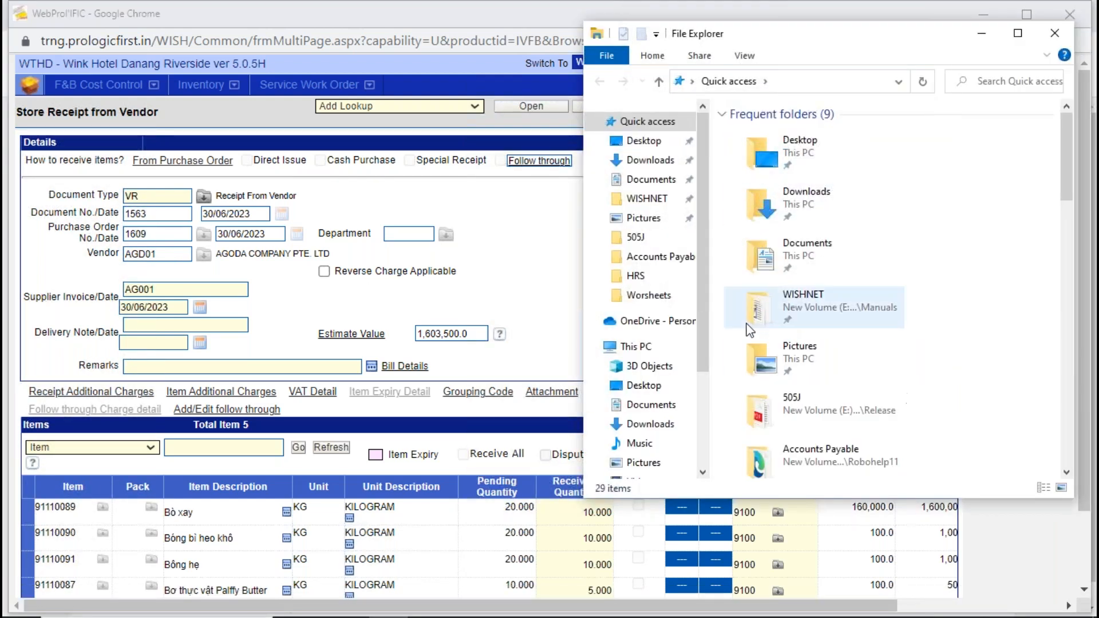
{"action": "left_click", "coordinate": [634, 277]}
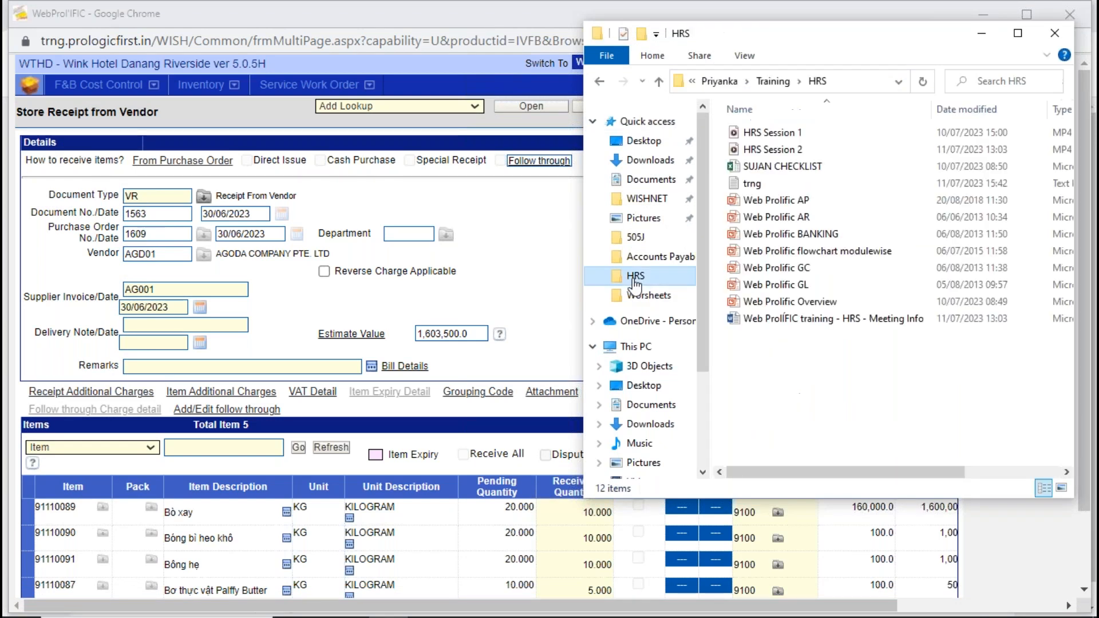
{"action": "double_click", "coordinate": [801, 252]}
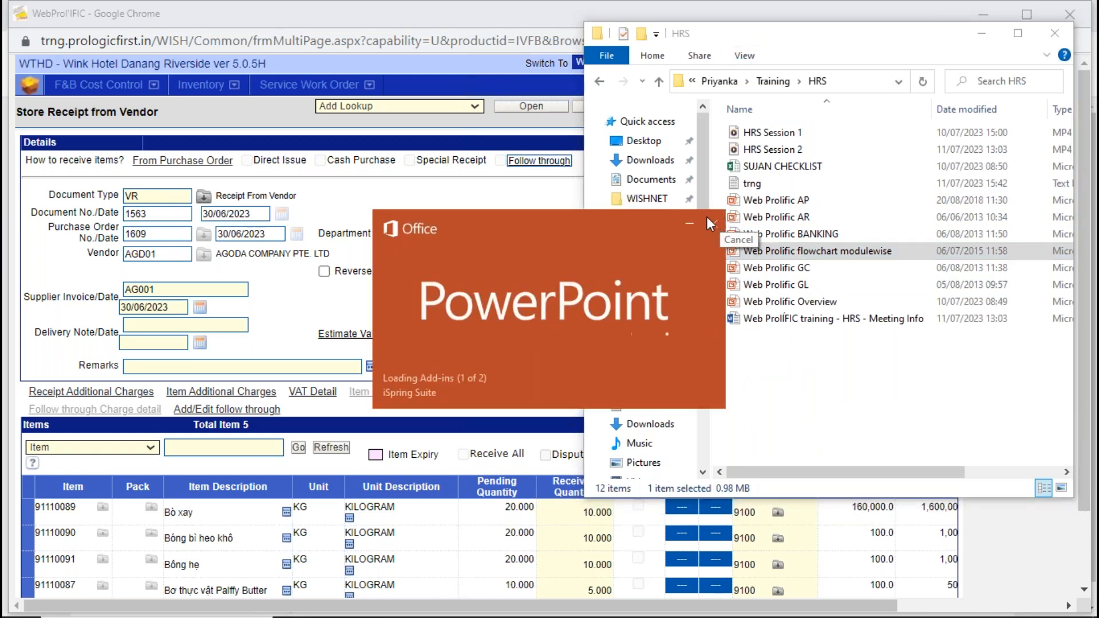
{"action": "left_click", "coordinate": [716, 40]}
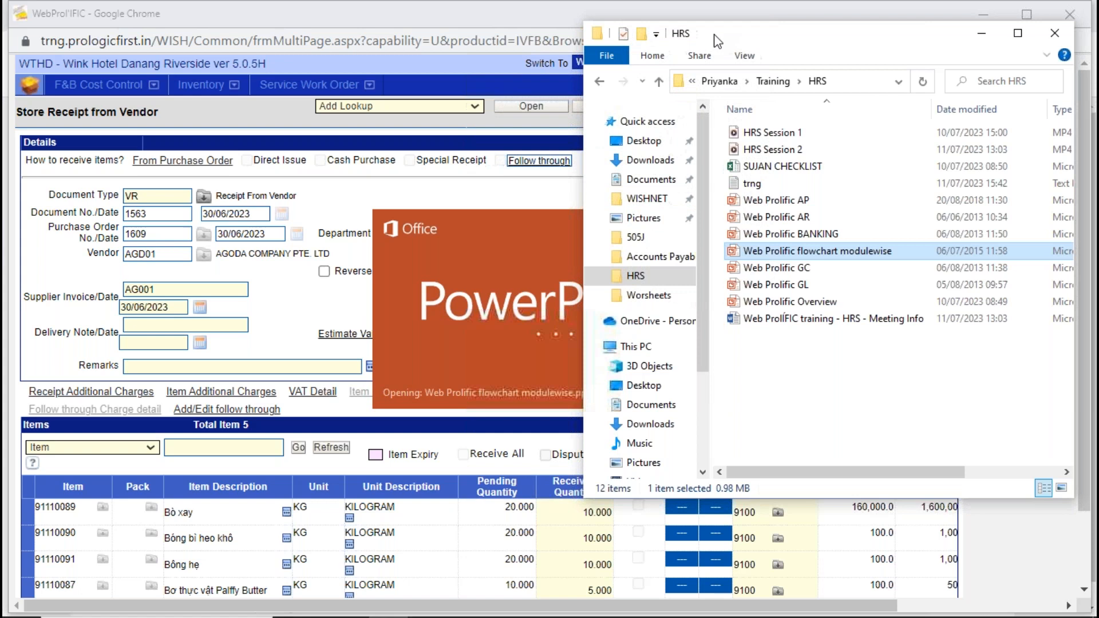
{"action": "left_click_drag", "start_coordinate": [716, 42], "coordinate": [548, 267]}
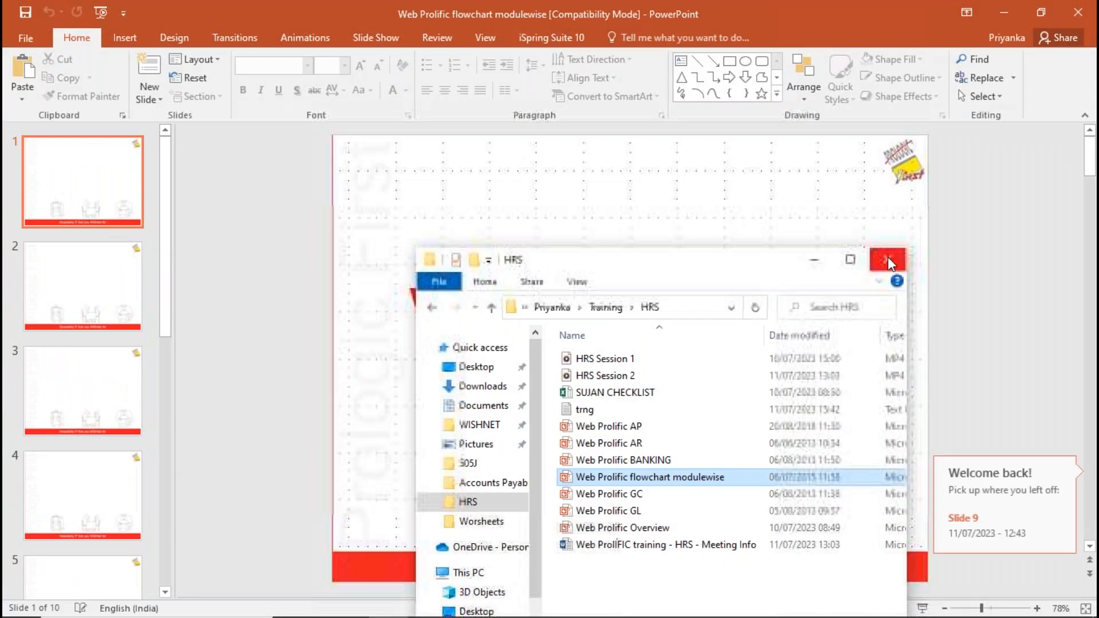
{"action": "left_click", "coordinate": [887, 257]}
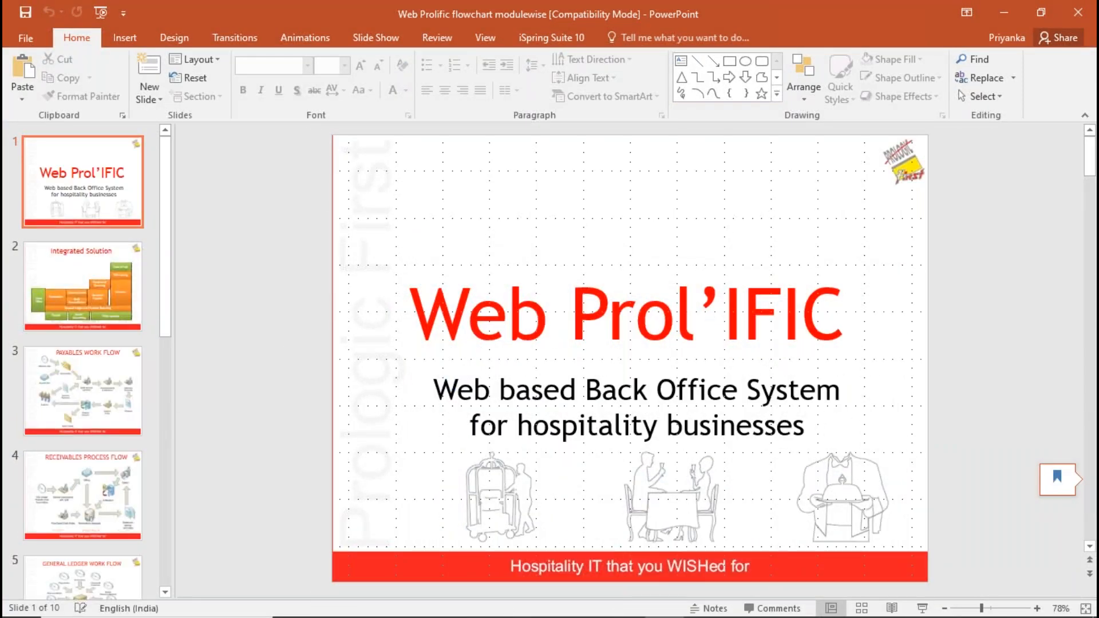
- Show slide 8, Purchase & Receiving Work Flow, as a full-screen slide show
{"action": "left_click_drag", "start_coordinate": [166, 314], "coordinate": [180, 509]}
{"action": "left_click", "coordinate": [81, 427]}
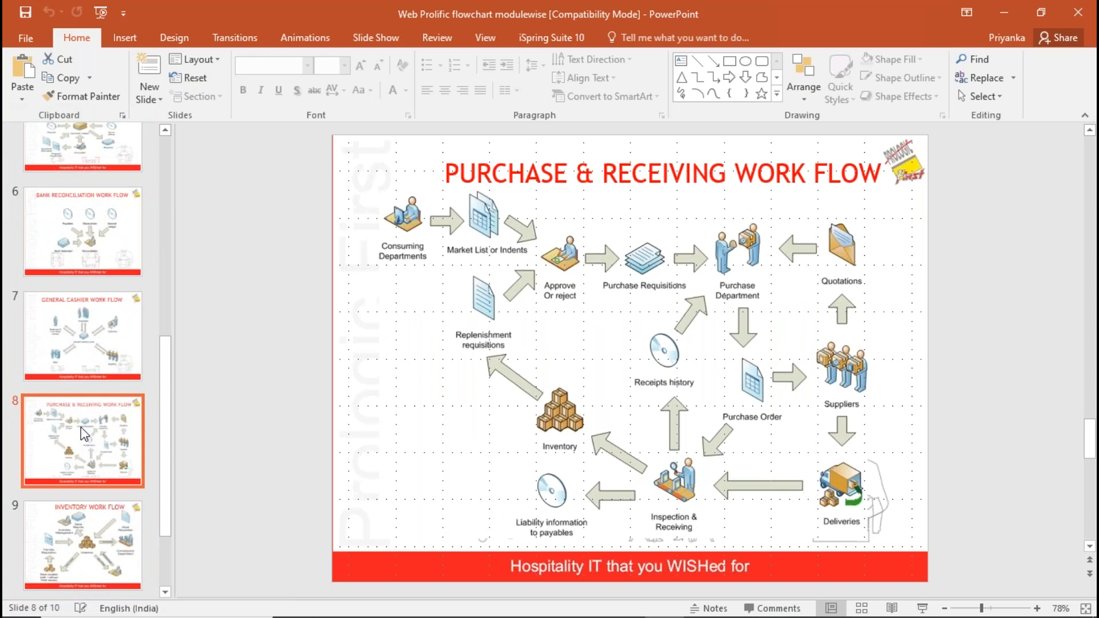
{"action": "key", "text": "shift+F5"}
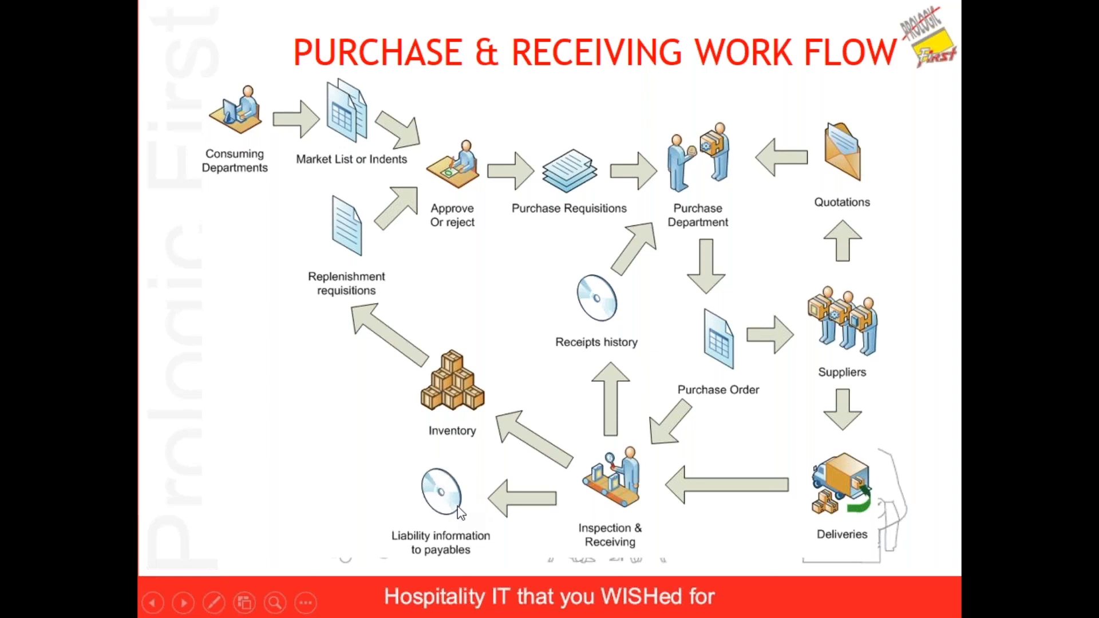
- Switch back to WebProl'IFIC and confirm the store receipt to AP
{"action": "key", "text": "alt+Tab"}
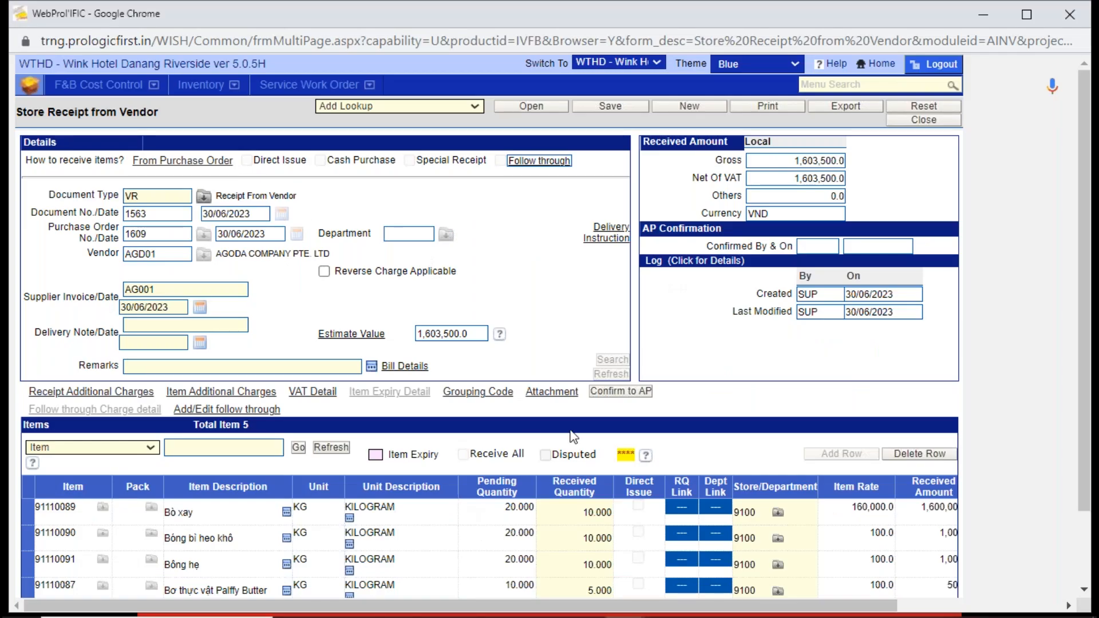
{"action": "left_click", "coordinate": [620, 392]}
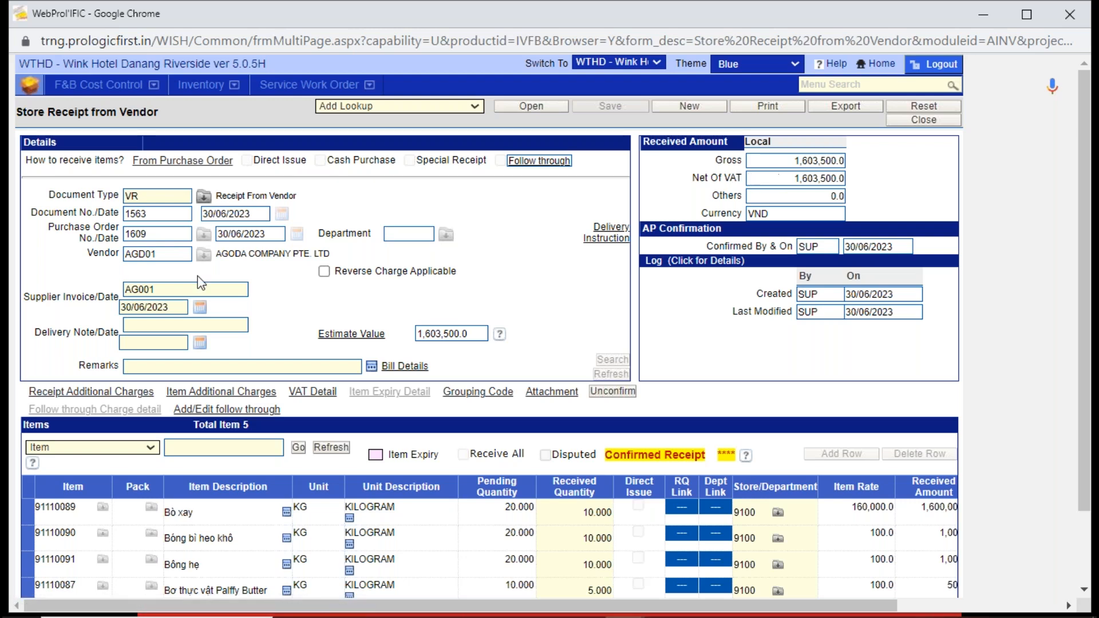
- Check the confirmed receipt's document number, purchase order number, net of VAT amount and supplier invoice number
{"action": "double_click", "coordinate": [161, 211]}
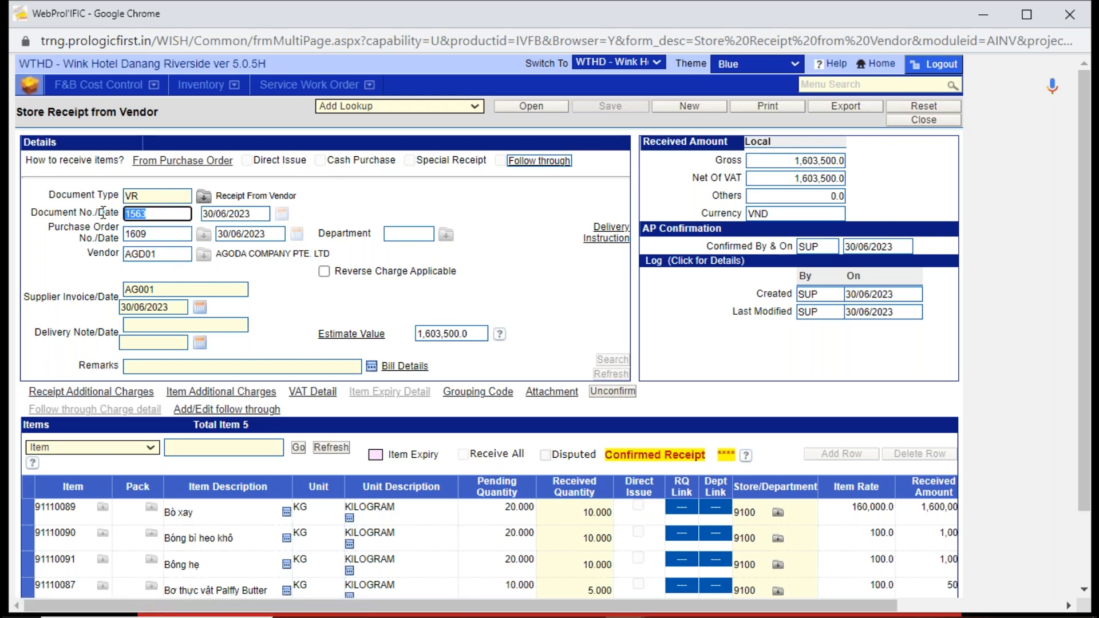
{"action": "double_click", "coordinate": [152, 235]}
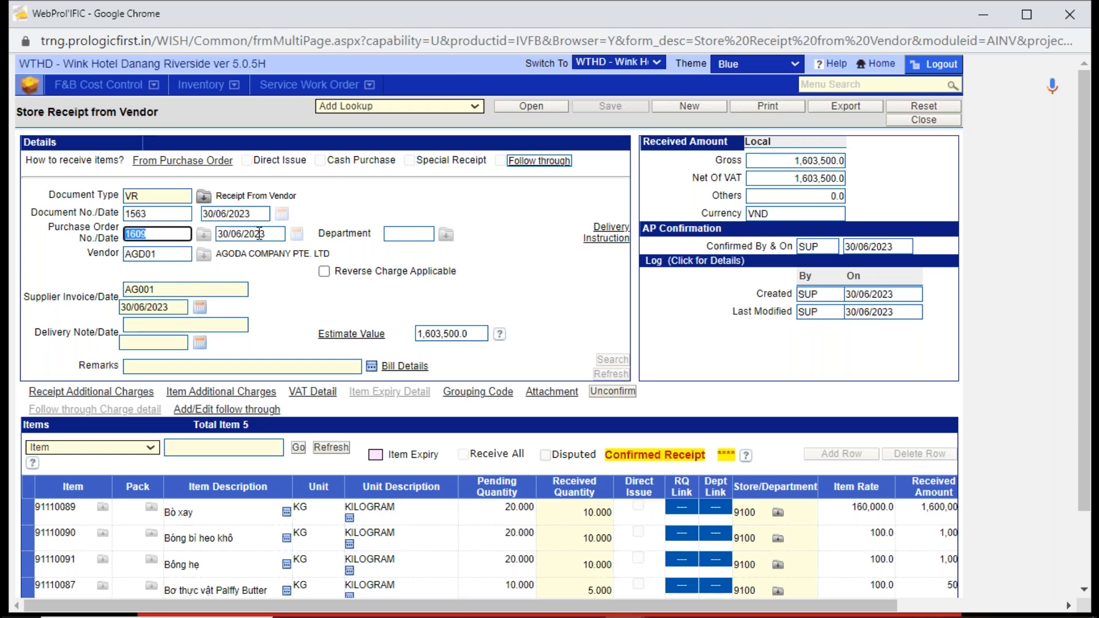
{"action": "double_click", "coordinate": [796, 178]}
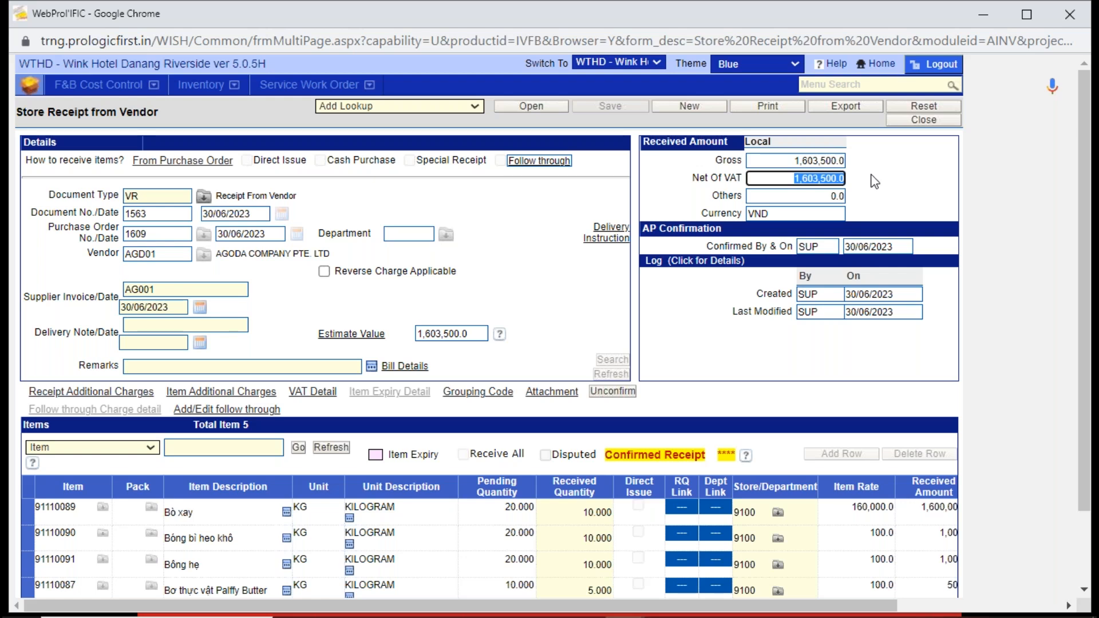
{"action": "double_click", "coordinate": [177, 289]}
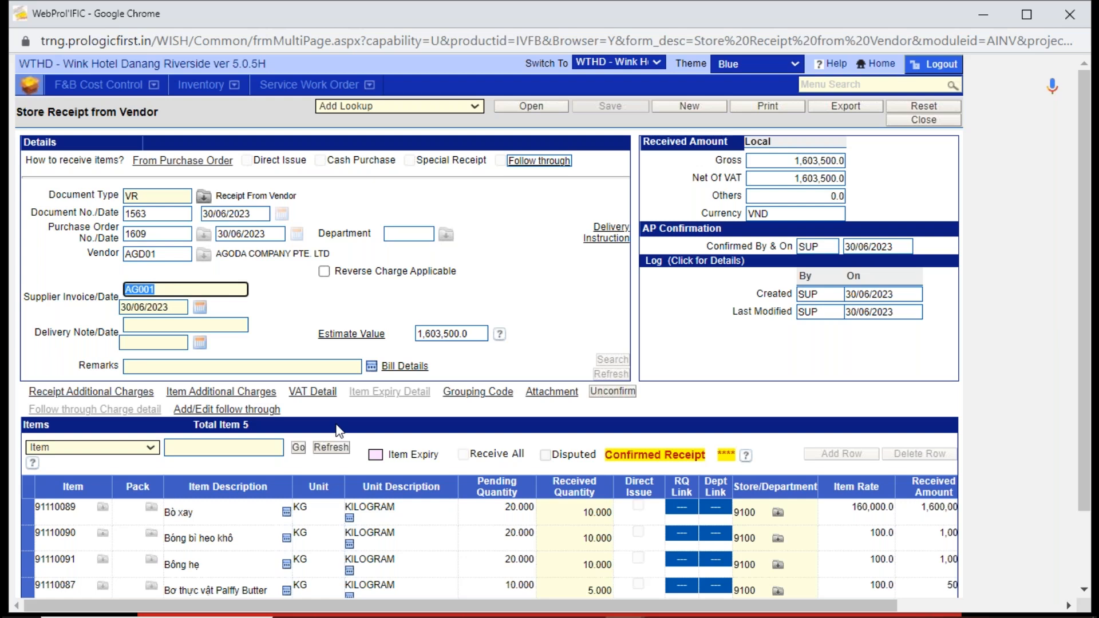
- Take a screen capture of the confirmed Store Receipt from Vendor form
{"action": "key", "text": "Print"}
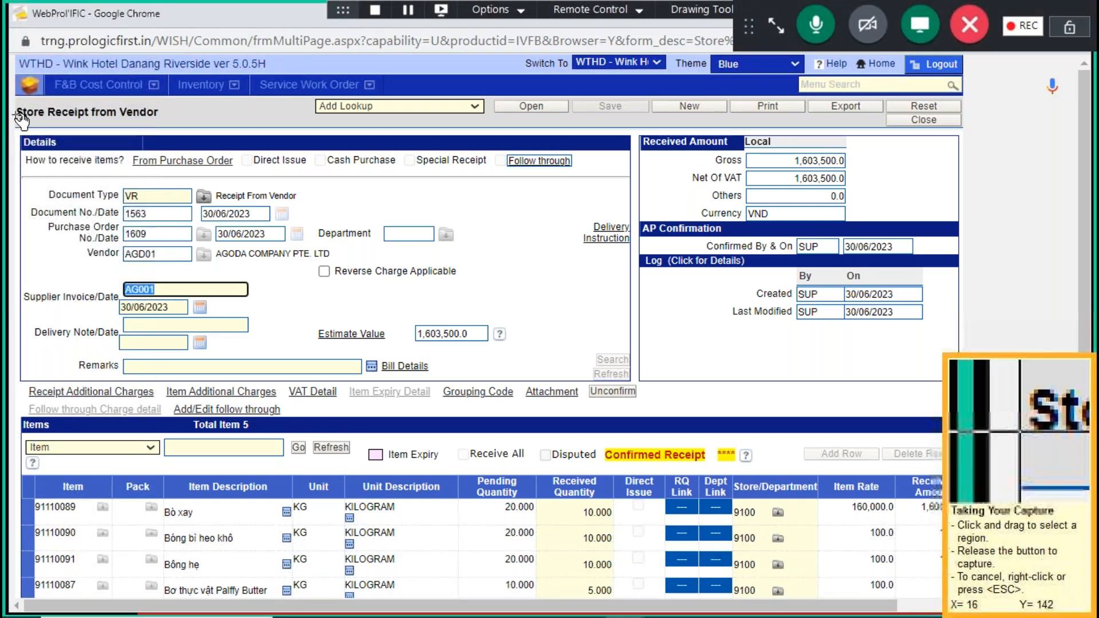
{"action": "left_click_drag", "start_coordinate": [16, 104], "coordinate": [965, 597]}
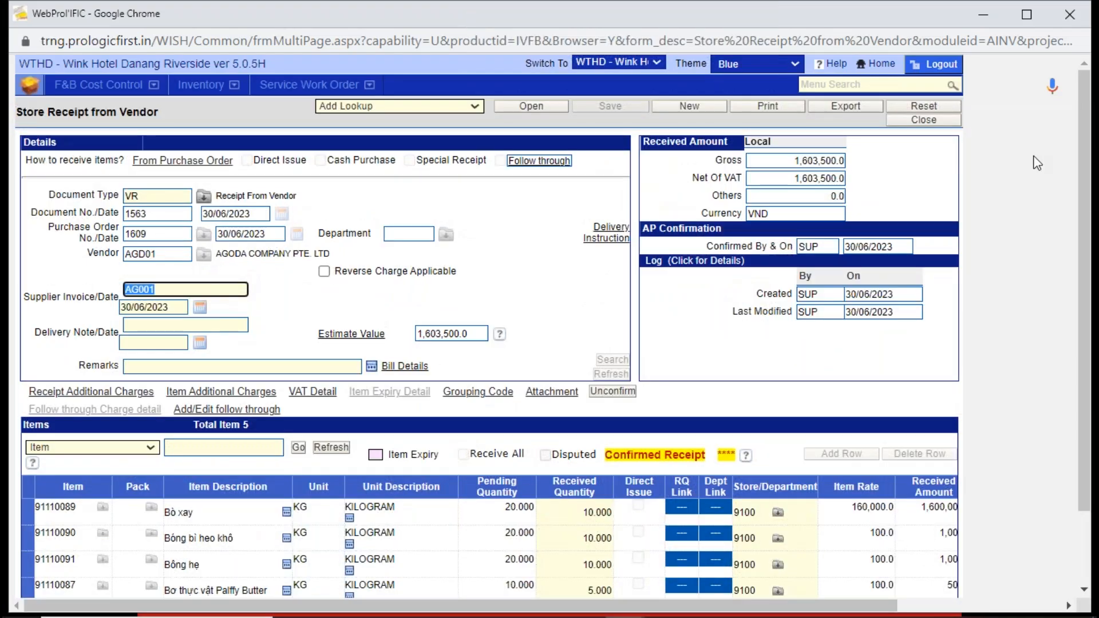
- Close the receipt and the Store Receipt from Vendor module, and open Requisitions in the Inventory module
{"action": "left_click", "coordinate": [929, 121]}
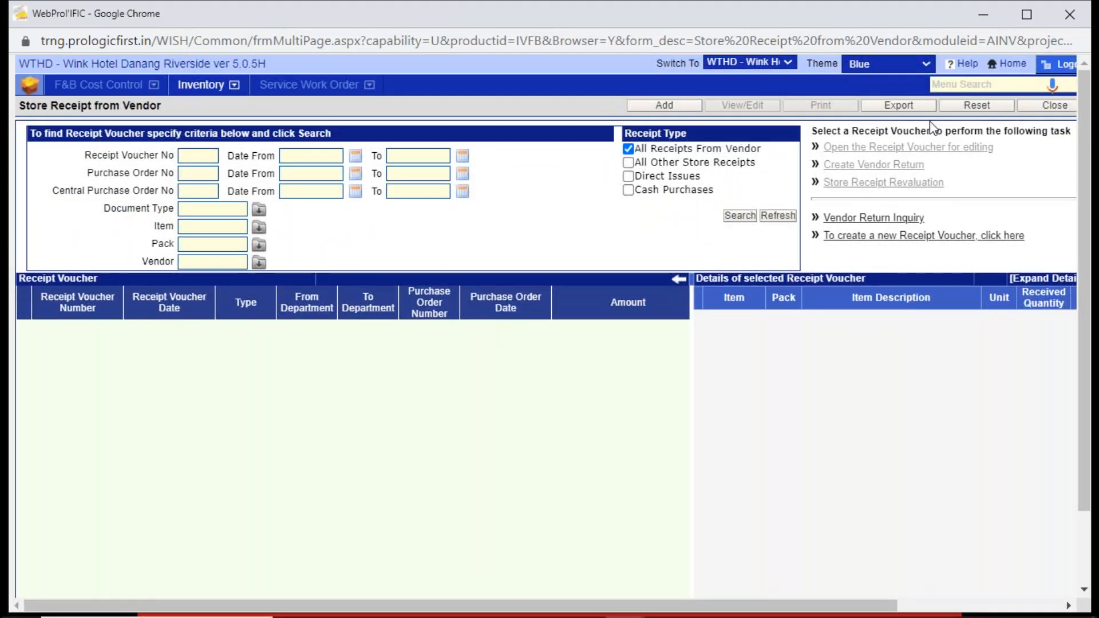
{"action": "left_click", "coordinate": [1035, 108]}
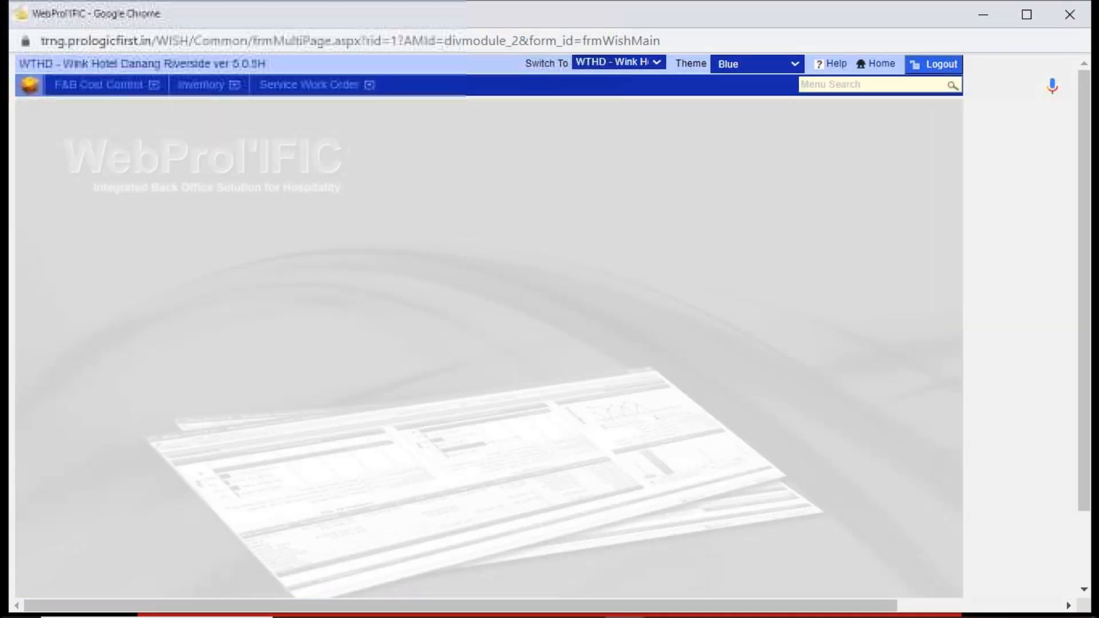
{"action": "left_click", "coordinate": [201, 86]}
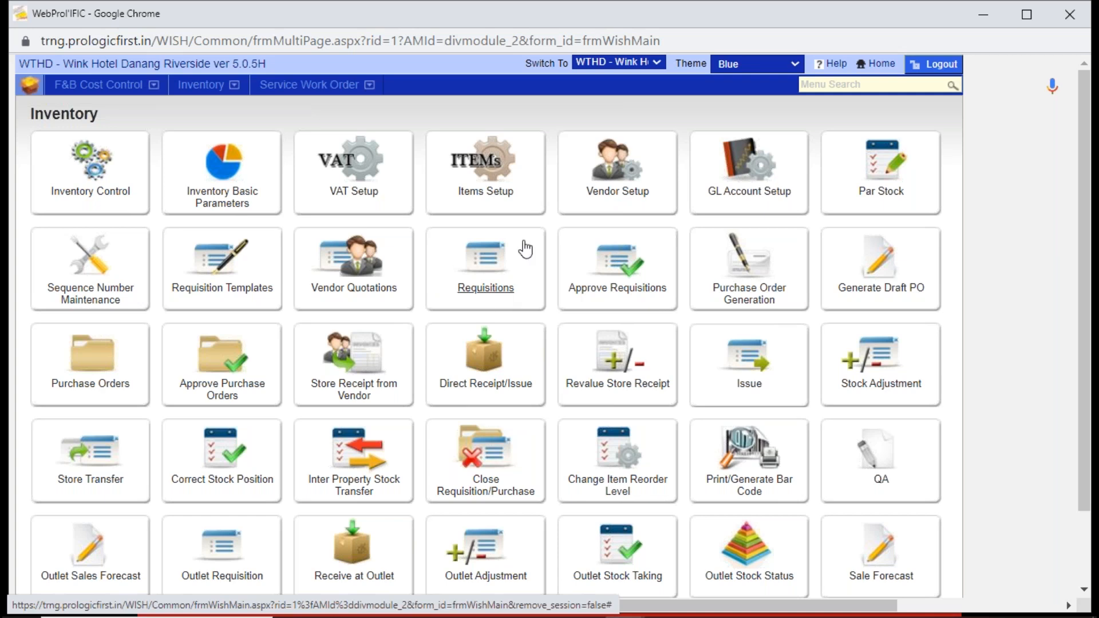
{"action": "left_click", "coordinate": [487, 260]}
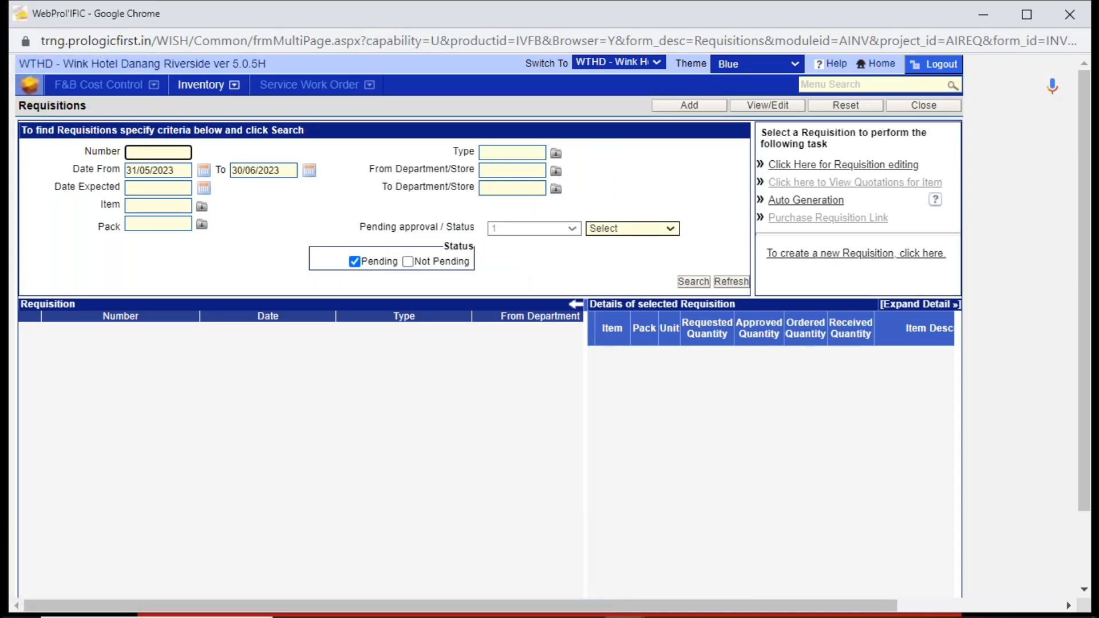
- Add a new requisition and set its requisition type to IQ (Issue Requisition)
{"action": "left_click", "coordinate": [691, 107]}
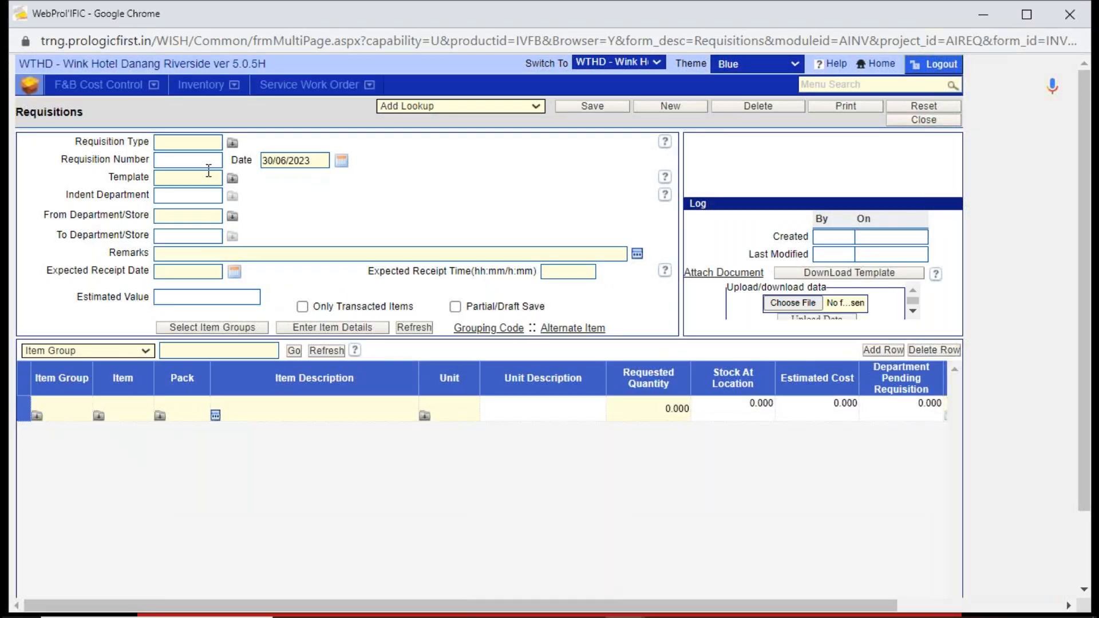
{"action": "left_click", "coordinate": [196, 144]}
{"action": "key", "text": "Tab"}
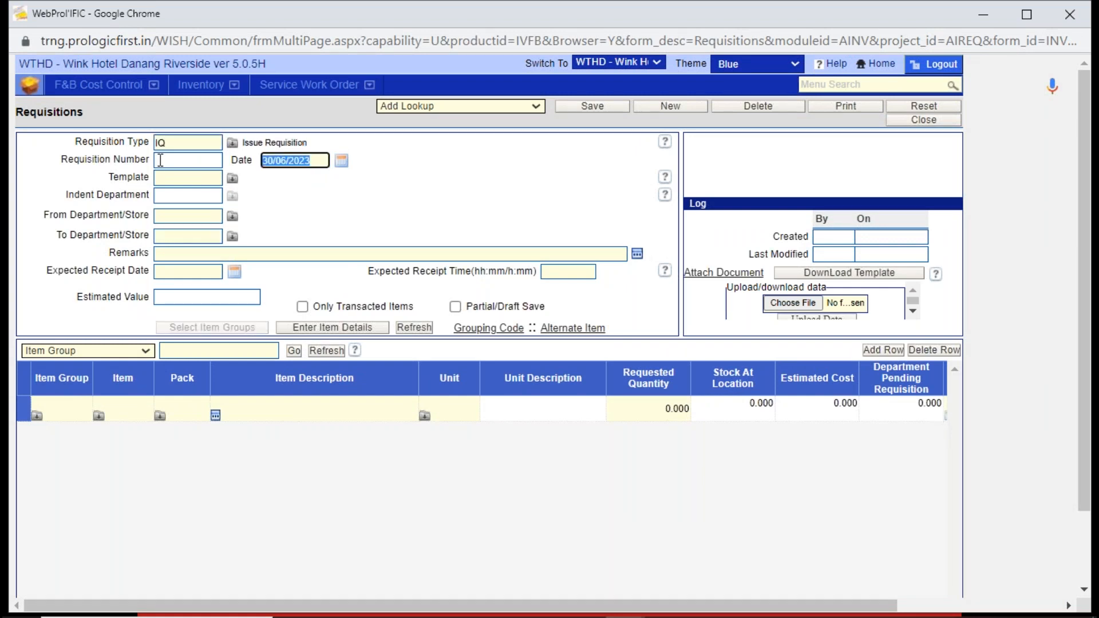
- Set the requisition's From Department/Store to 21 GRAB & GO and its To Department/Store to 9100 KIT STORE - DEFAULT
{"action": "left_click", "coordinate": [191, 215]}
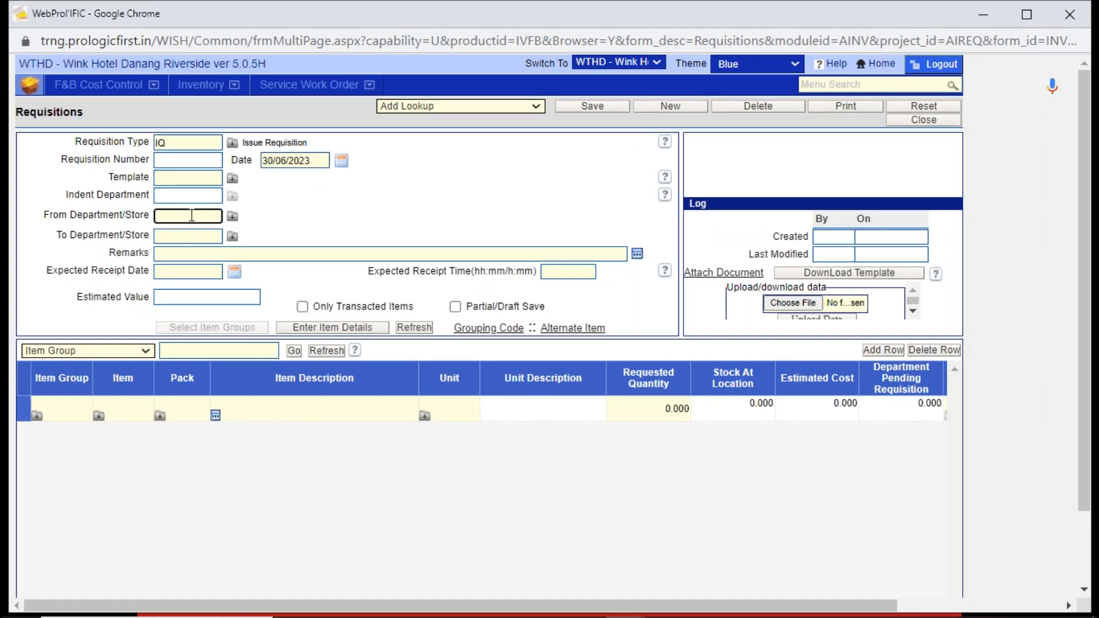
{"action": "left_click", "coordinate": [232, 217]}
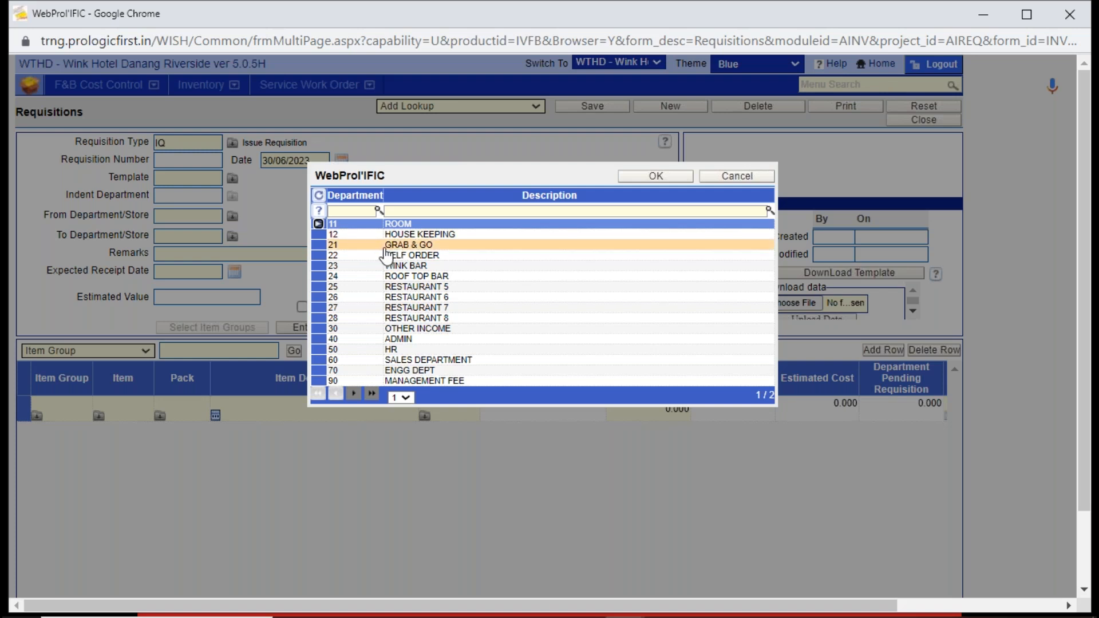
{"action": "double_click", "coordinate": [407, 246]}
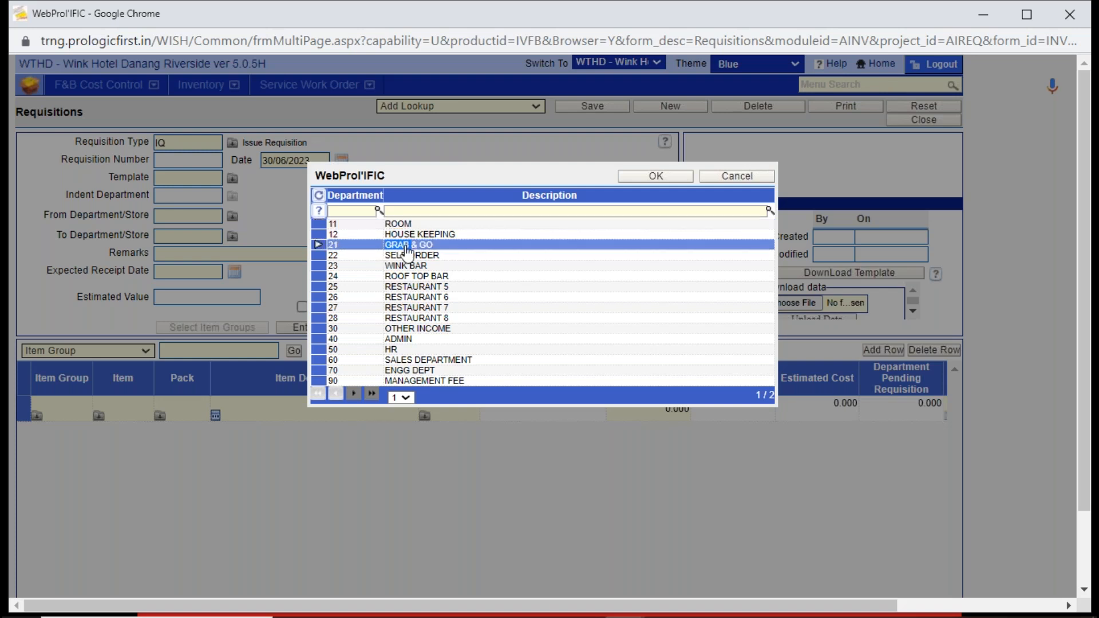
{"action": "left_click", "coordinate": [221, 236]}
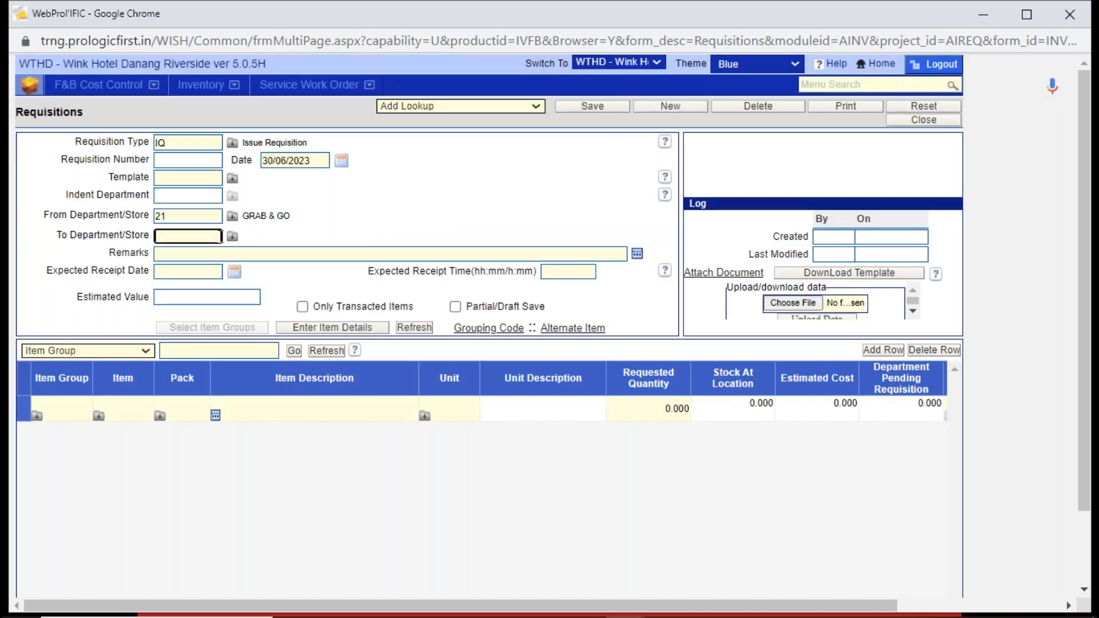
{"action": "left_click", "coordinate": [231, 237]}
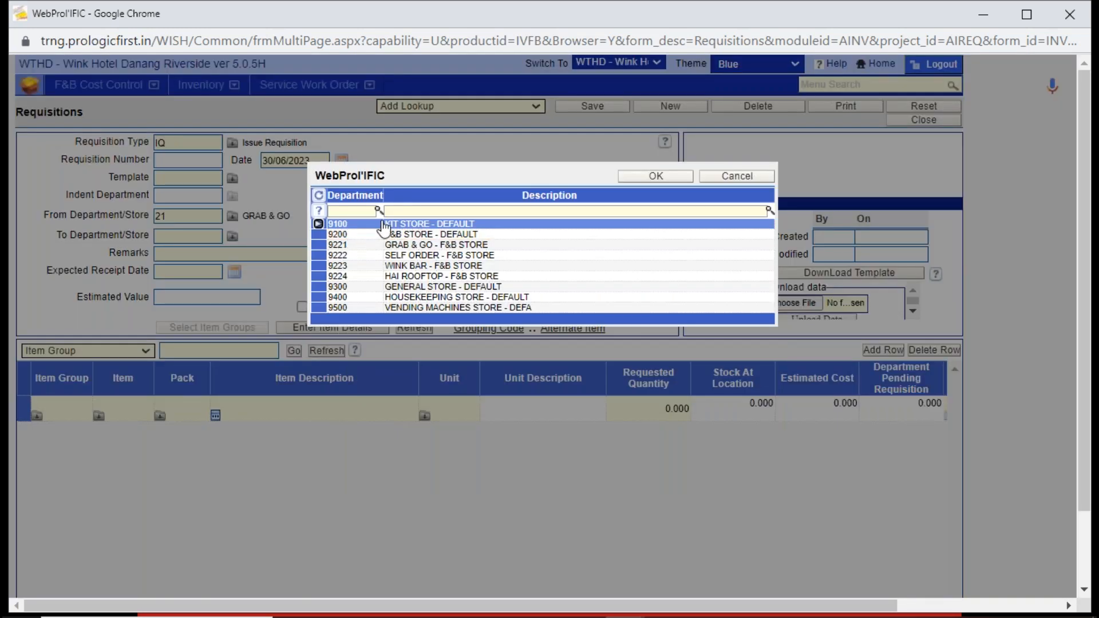
{"action": "double_click", "coordinate": [394, 224]}
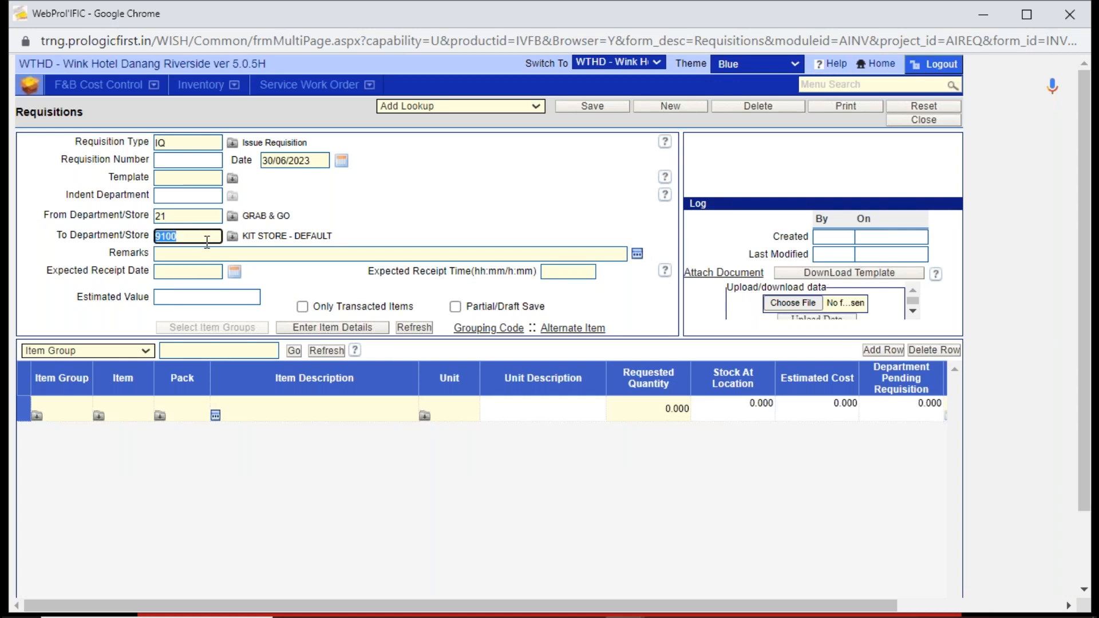
- Start entering item details, download the requisition template and open INV19_SUP_WTHD (2).xml in Excel
{"action": "left_click", "coordinate": [332, 329]}
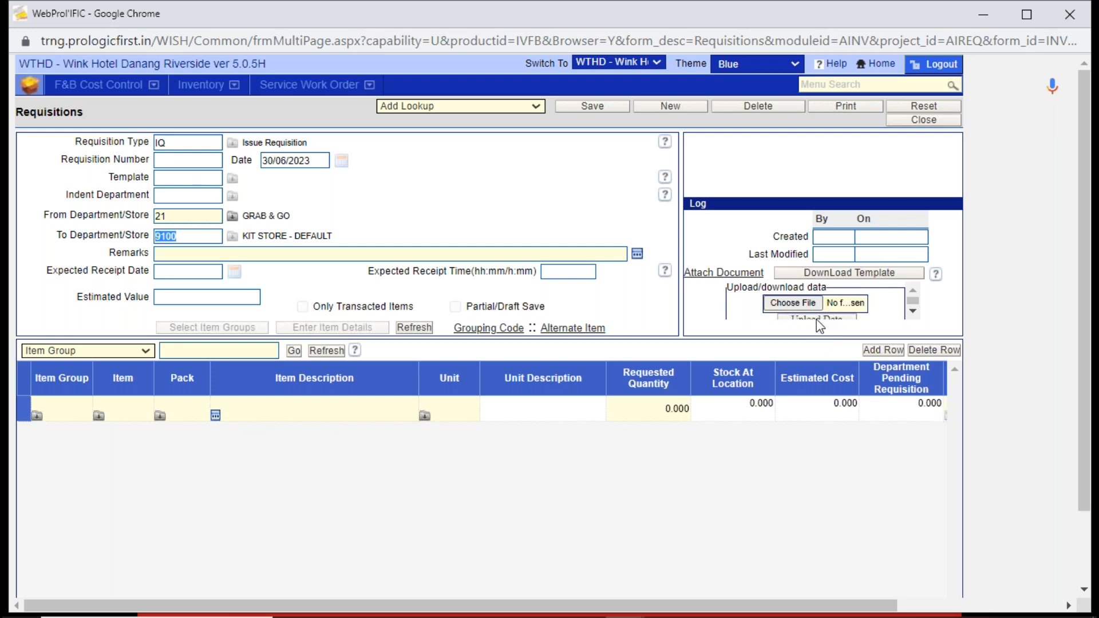
{"action": "left_click", "coordinate": [813, 275]}
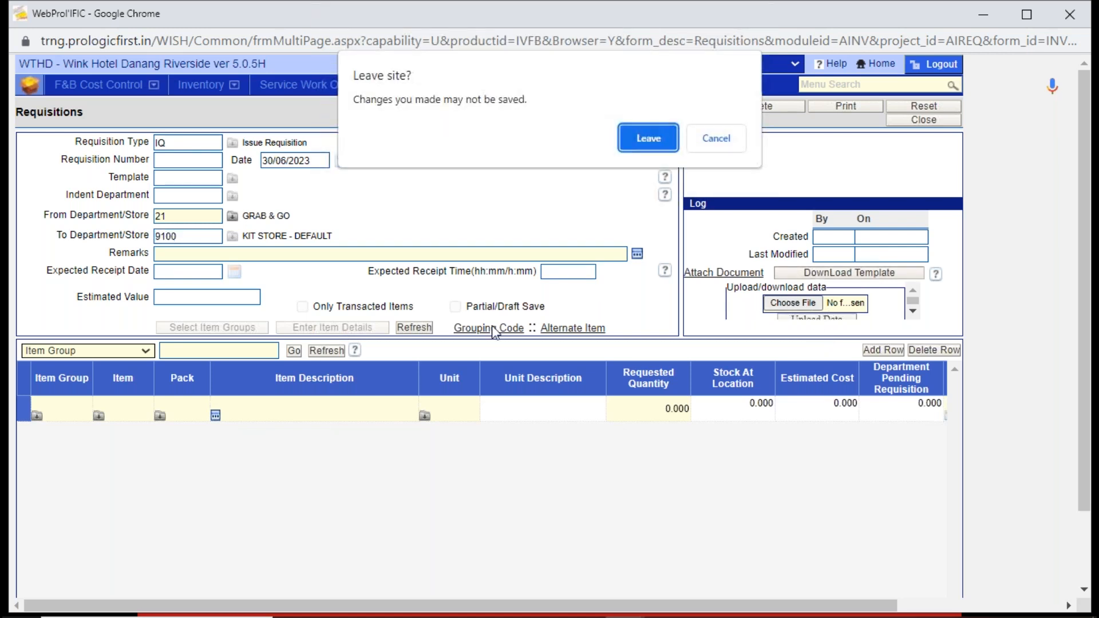
{"action": "left_click", "coordinate": [648, 139]}
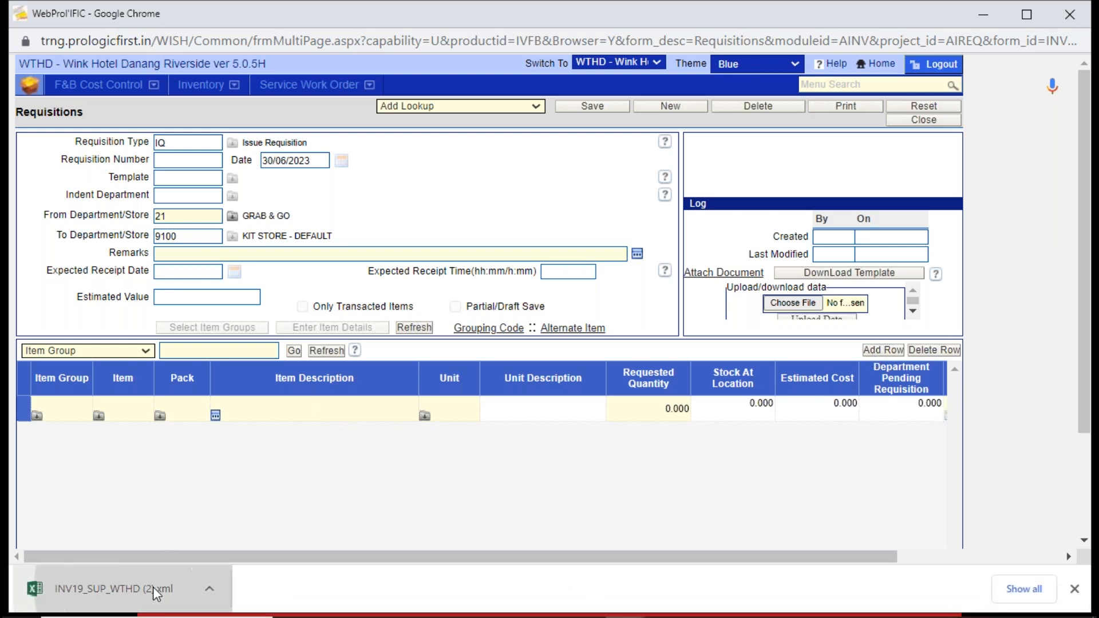
{"action": "left_click", "coordinate": [153, 590]}
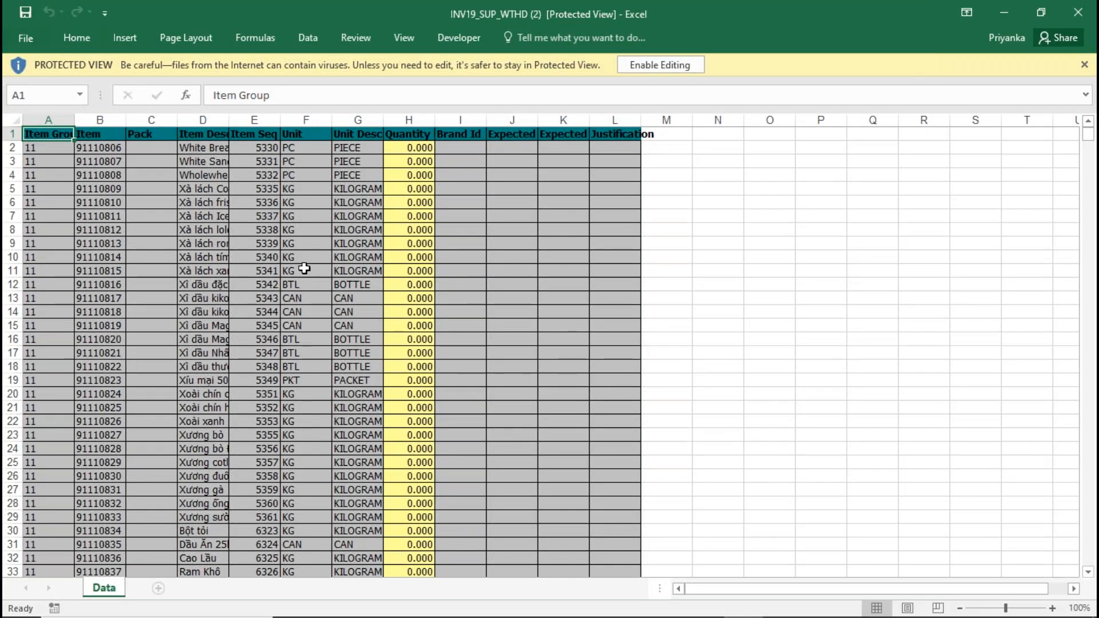
- Widen the template's Item Description column and check the item codes in the captured store receipt in Snagit Editor
{"action": "left_click_drag", "start_coordinate": [229, 120], "coordinate": [316, 126]}
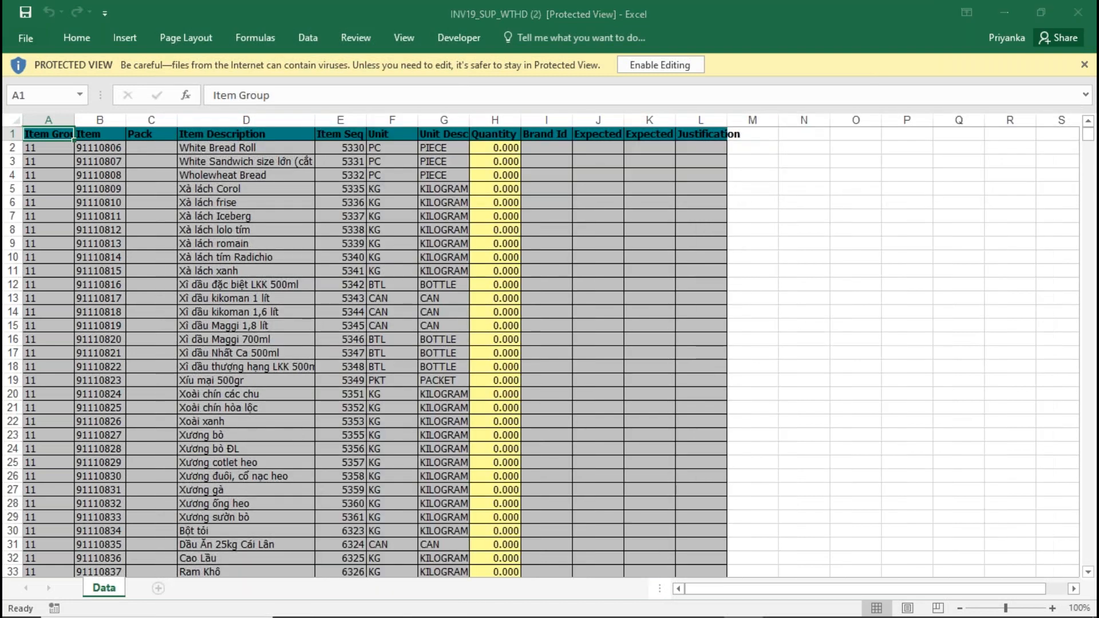
{"action": "key", "text": "alt+Tab"}
{"action": "key", "text": "alt+Tab"}
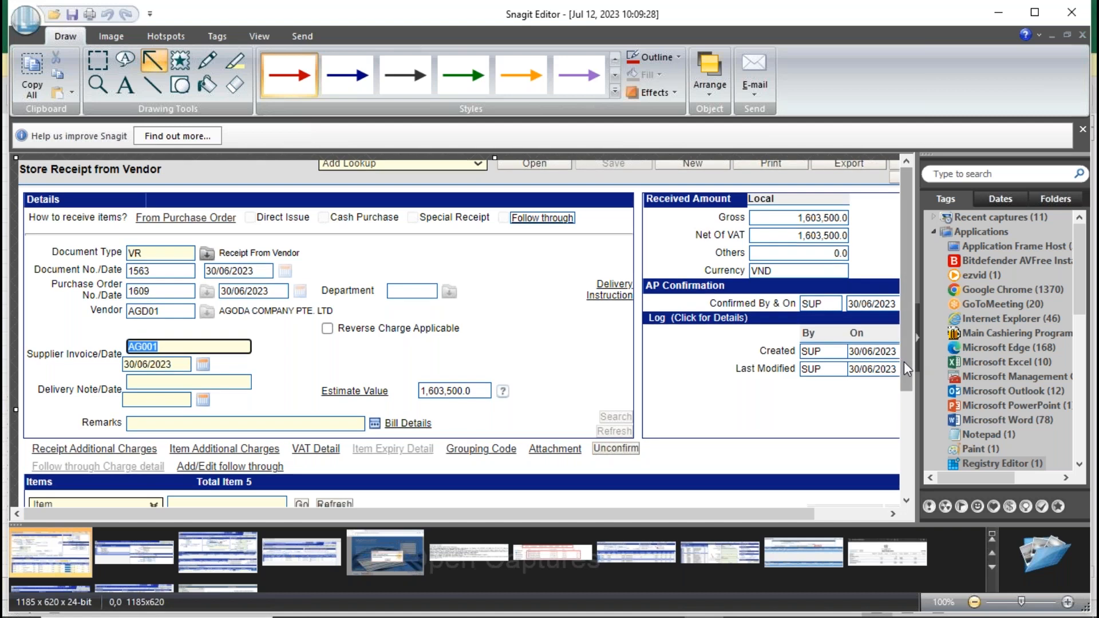
{"action": "scroll", "coordinate": [904, 361], "scroll_direction": "down", "scroll_amount": 5}
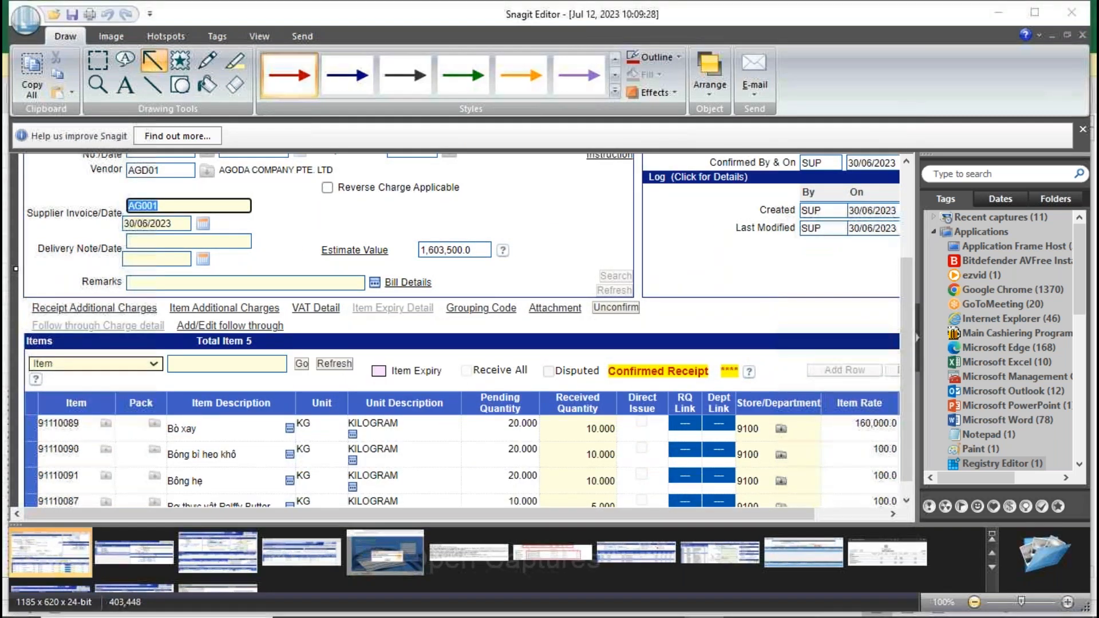
{"action": "key", "text": "alt+Tab"}
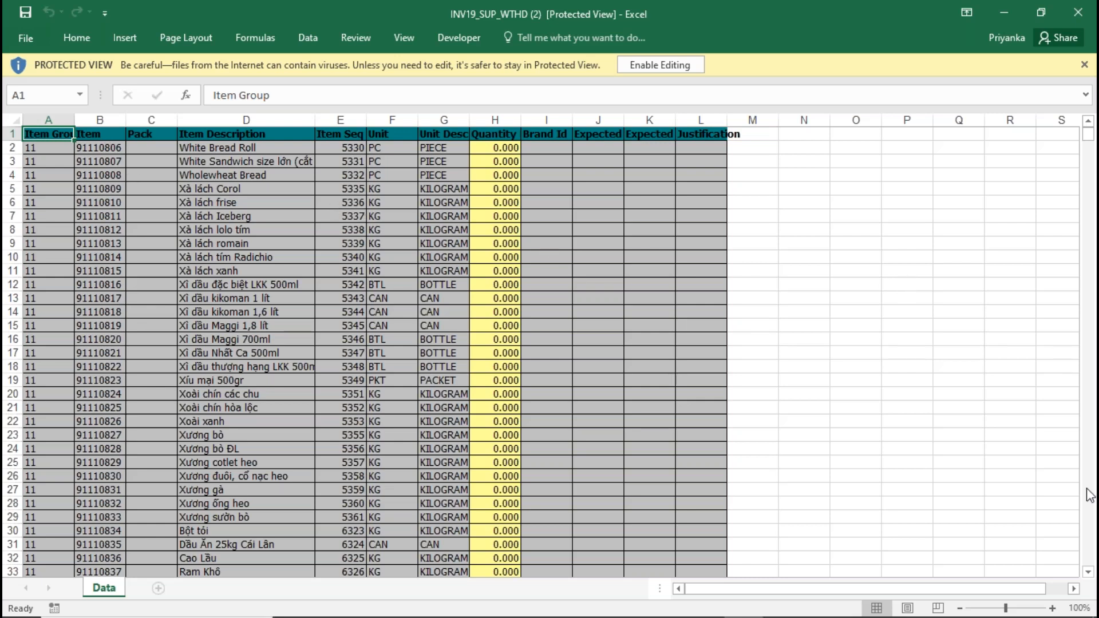
- Look through the template's item rows in Excel and compare them with the items in the captured store receipt
{"action": "left_click", "coordinate": [1087, 571]}
{"action": "left_click", "coordinate": [1087, 571]}
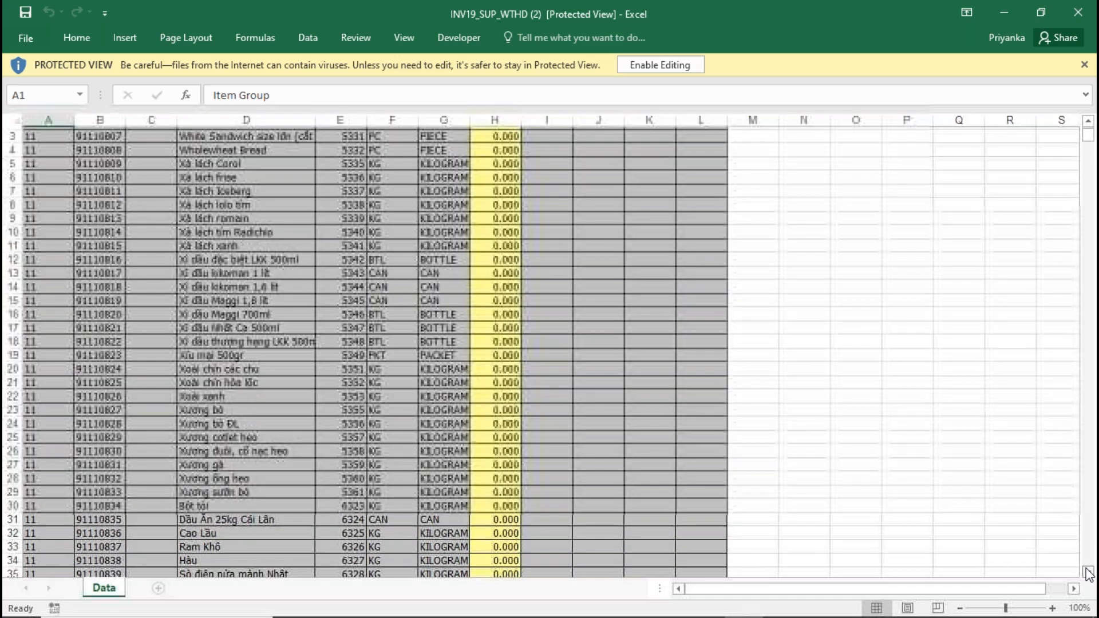
{"action": "left_click", "coordinate": [338, 571]}
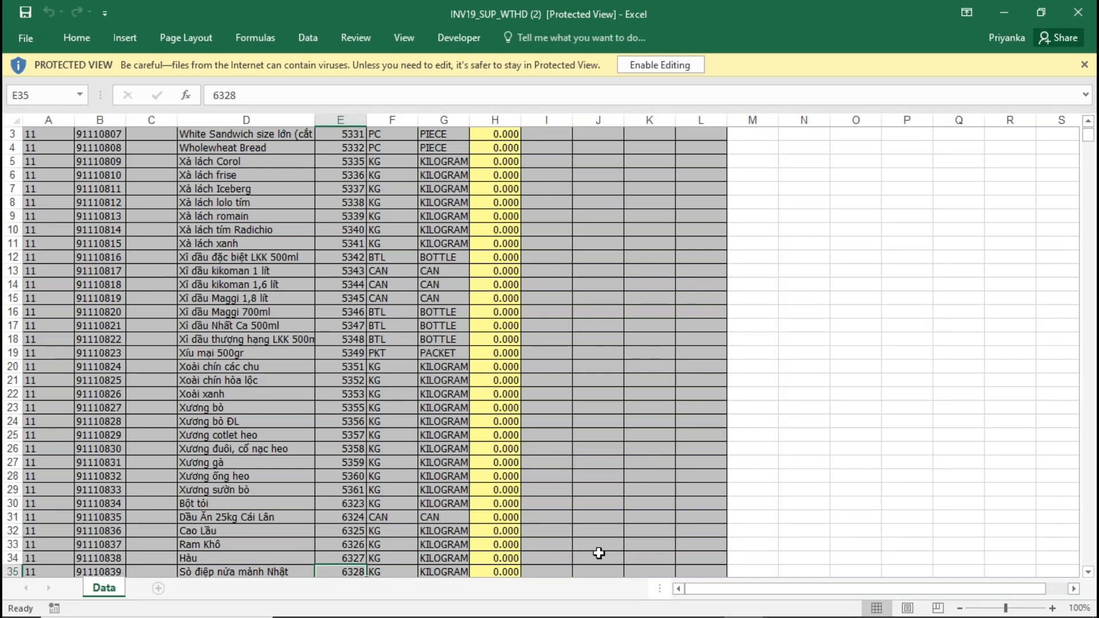
{"action": "left_click", "coordinate": [1087, 572]}
{"action": "left_click", "coordinate": [1087, 572]}
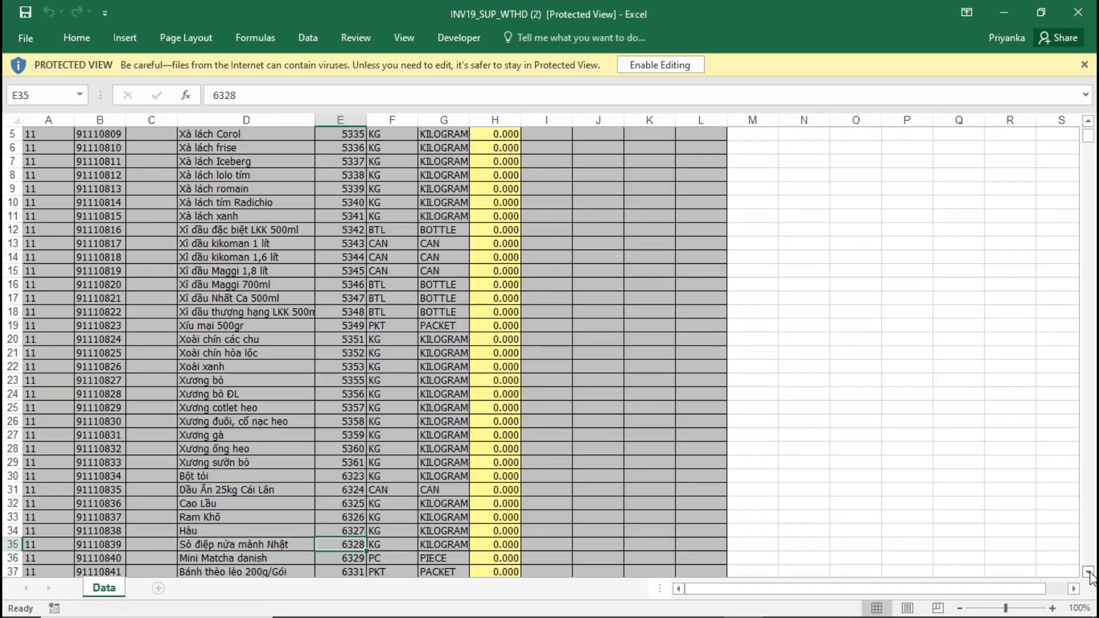
{"action": "left_click", "coordinate": [1089, 524]}
{"action": "left_click", "coordinate": [1089, 524]}
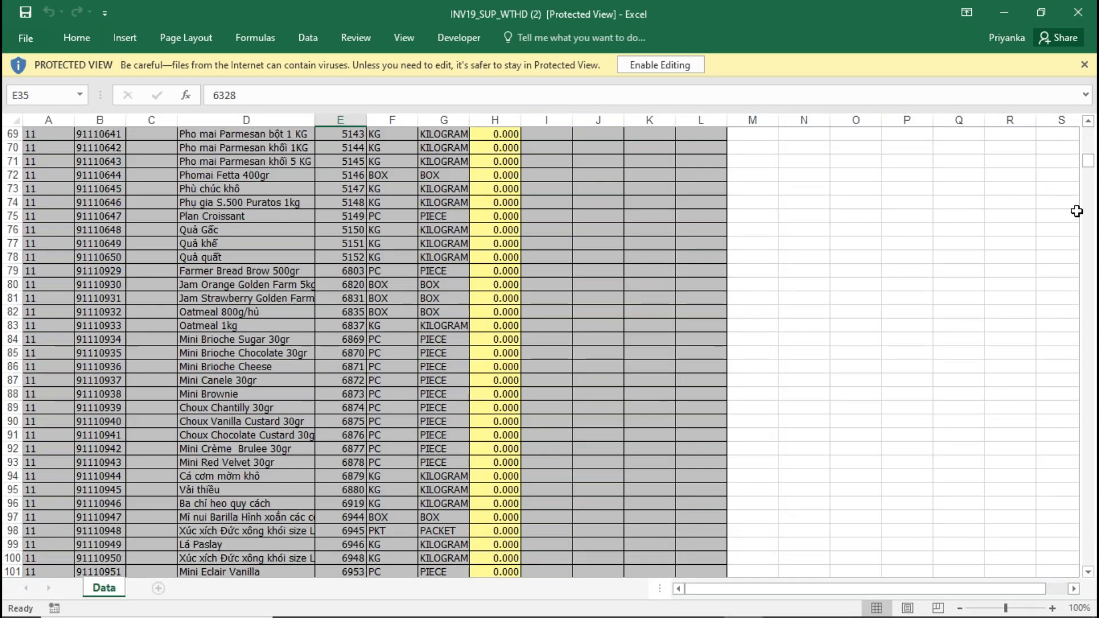
{"action": "left_click_drag", "start_coordinate": [1088, 161], "coordinate": [1087, 122]}
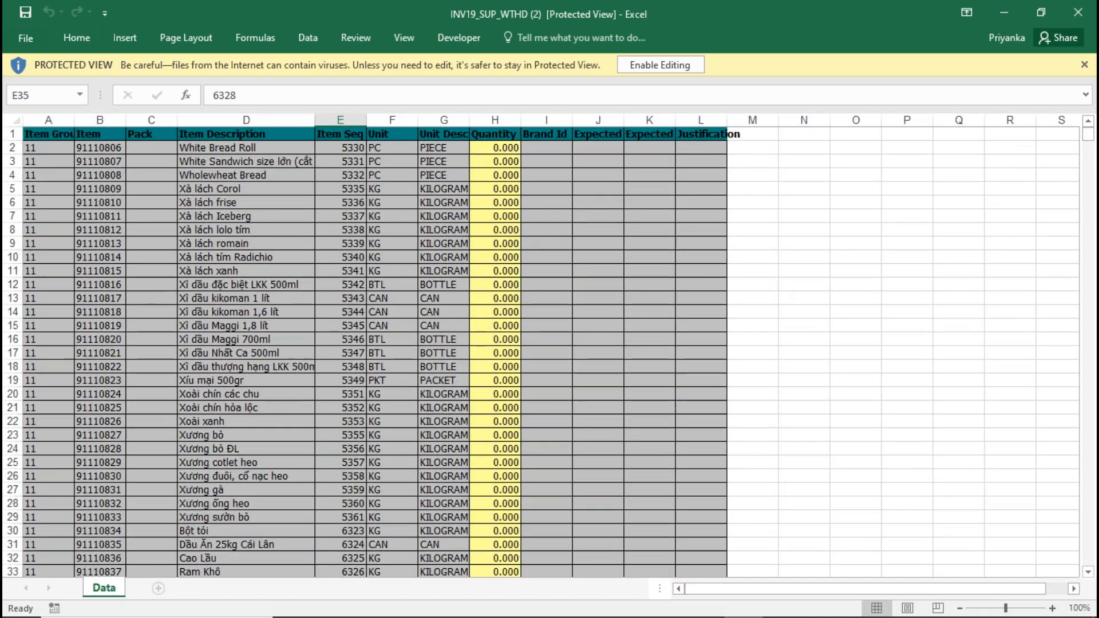
{"action": "left_click", "coordinate": [743, 617]}
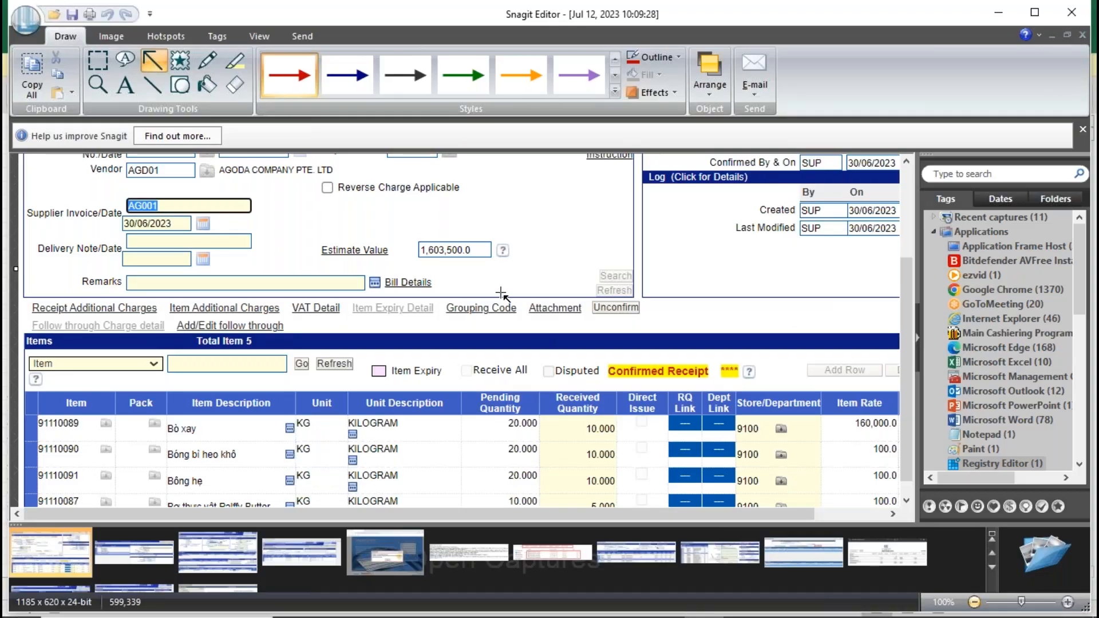
{"action": "key", "text": "alt+Tab"}
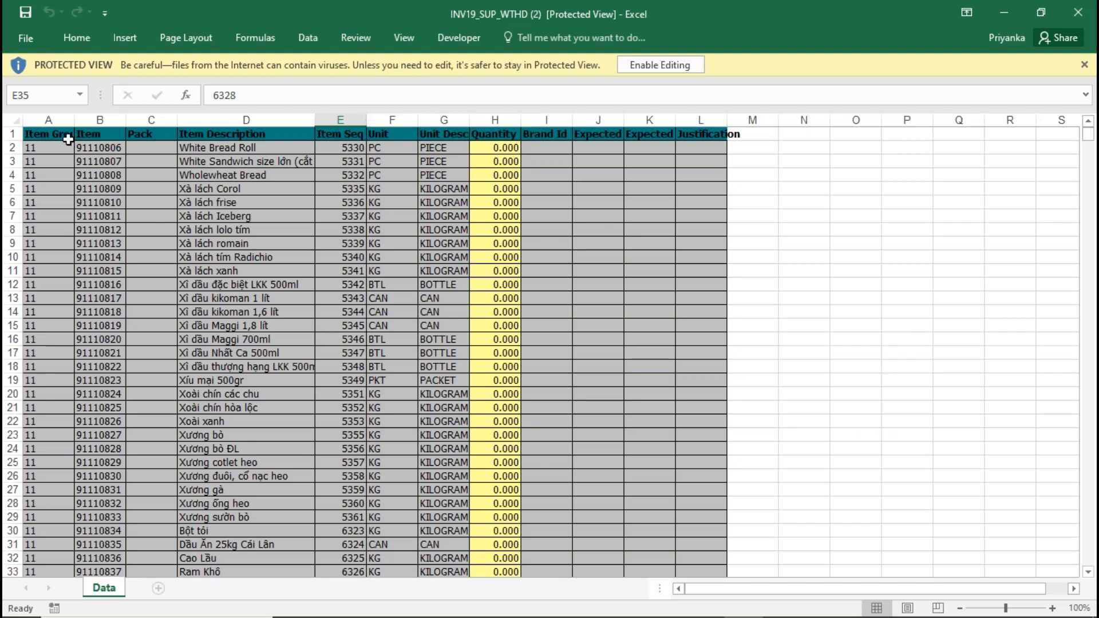
- Select the template's Item column and enable editing of the protected workbook
{"action": "left_click", "coordinate": [111, 134]}
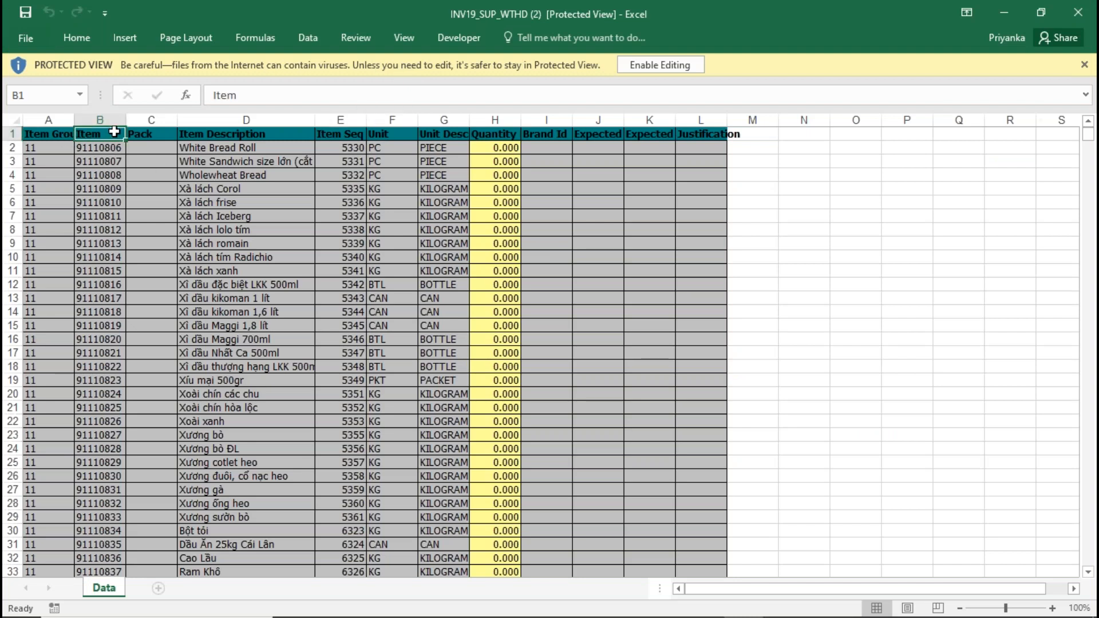
{"action": "left_click", "coordinate": [100, 120]}
{"action": "left_click", "coordinate": [272, 95]}
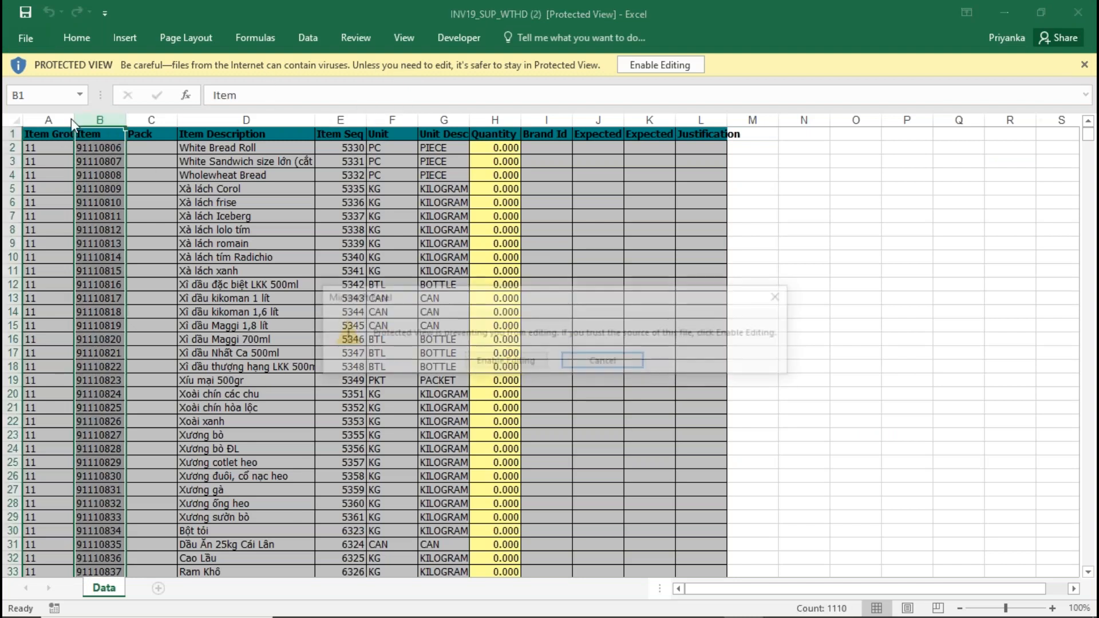
{"action": "left_click", "coordinate": [538, 366]}
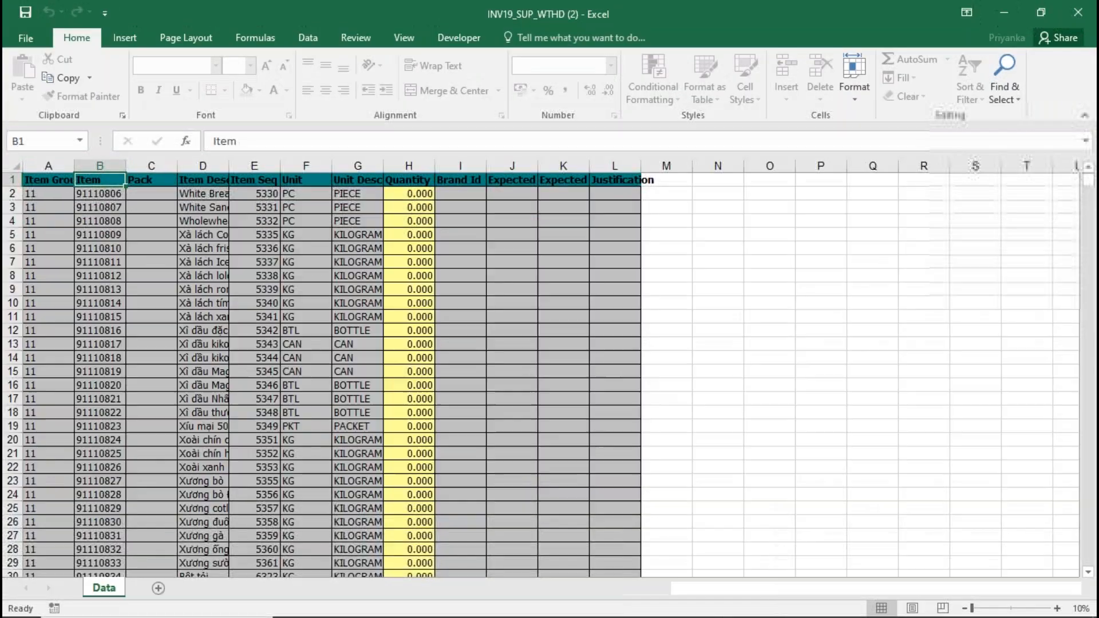
{"action": "left_click", "coordinate": [100, 176]}
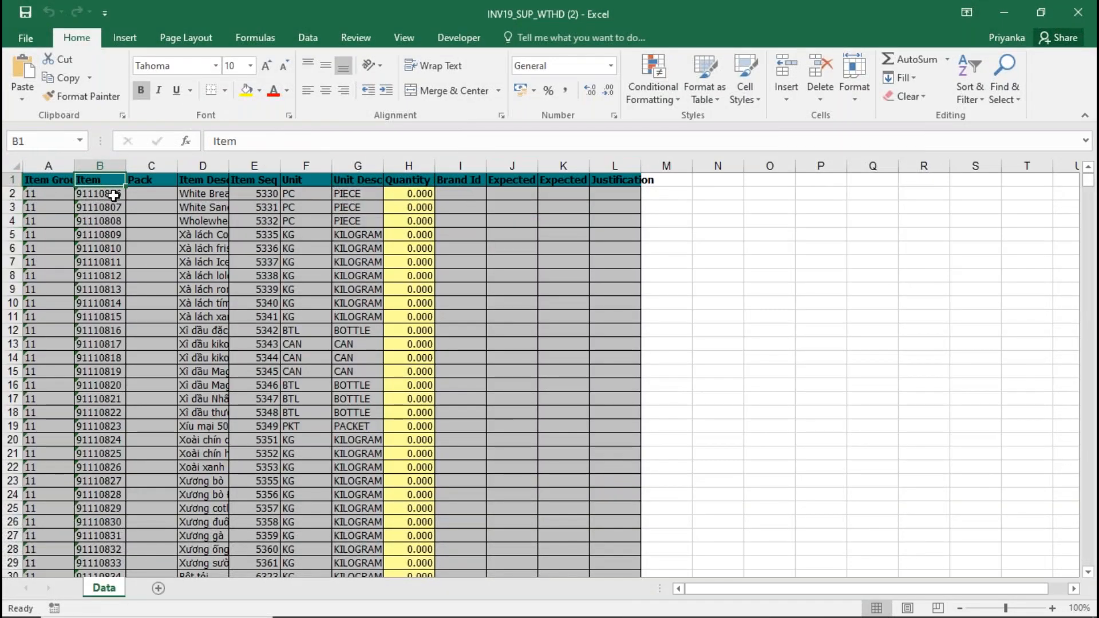
- Change the item code in cell B2 to 91110089, checking it against the captured store receipt
{"action": "left_click", "coordinate": [113, 194]}
{"action": "left_click", "coordinate": [283, 137]}
{"action": "key", "text": "BackSpace"}
{"action": "key", "text": "BackSpace"}
{"action": "key", "text": "BackSpace"}
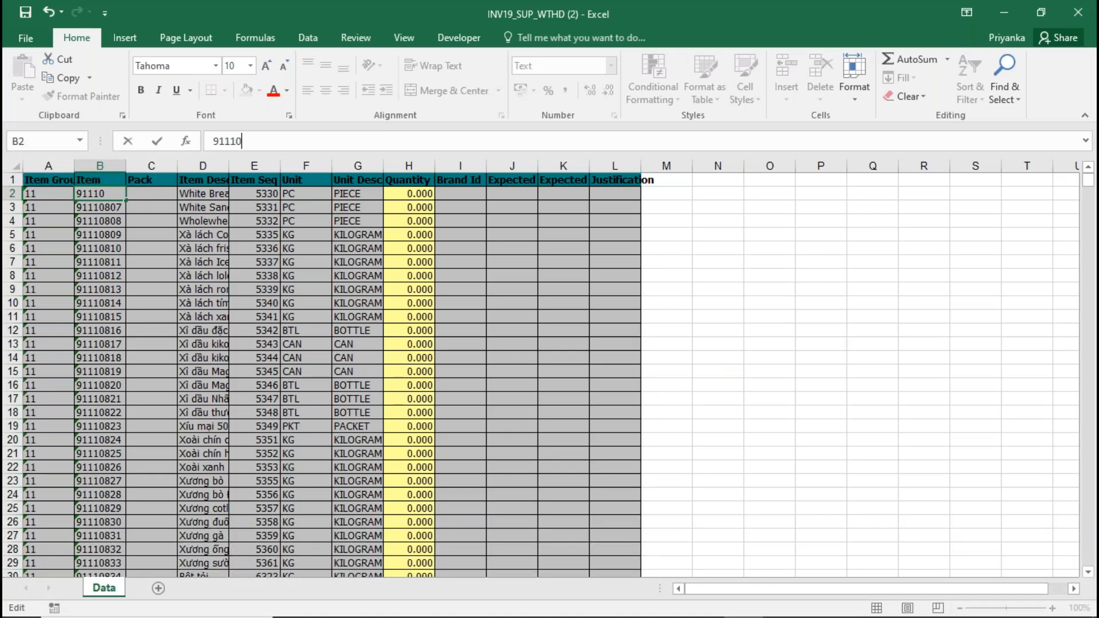
{"action": "key", "text": "BackSpace"}
{"action": "type", "text": "0089"}
{"action": "key", "text": "Return"}
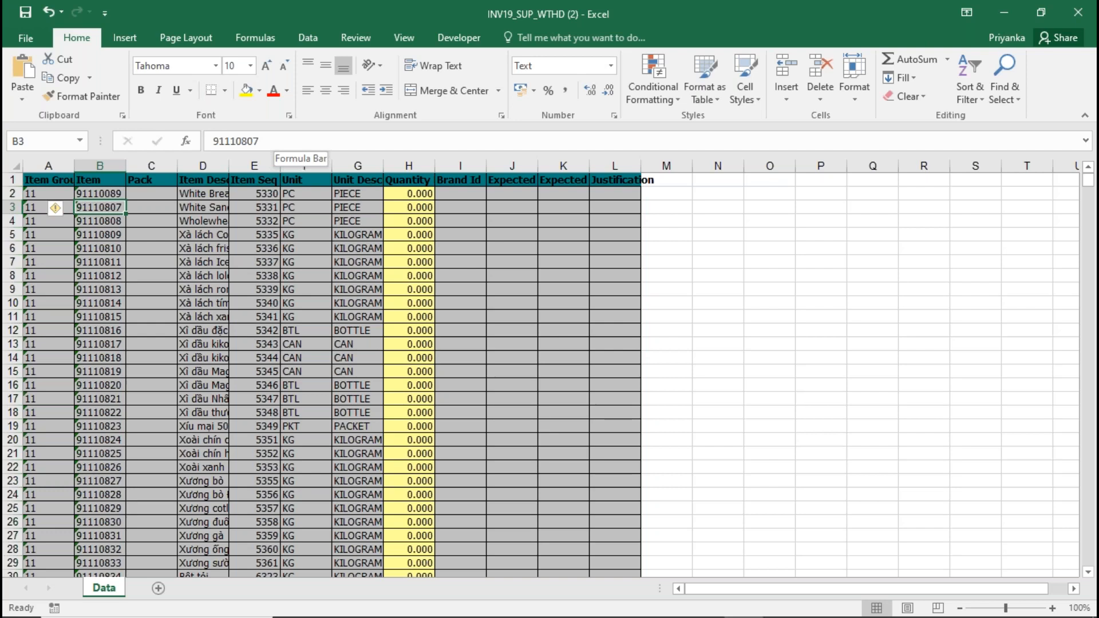
- Look through the template's item rows for the item codes listed in the store receipt
{"action": "left_click", "coordinate": [205, 193]}
{"action": "left_click", "coordinate": [115, 193]}
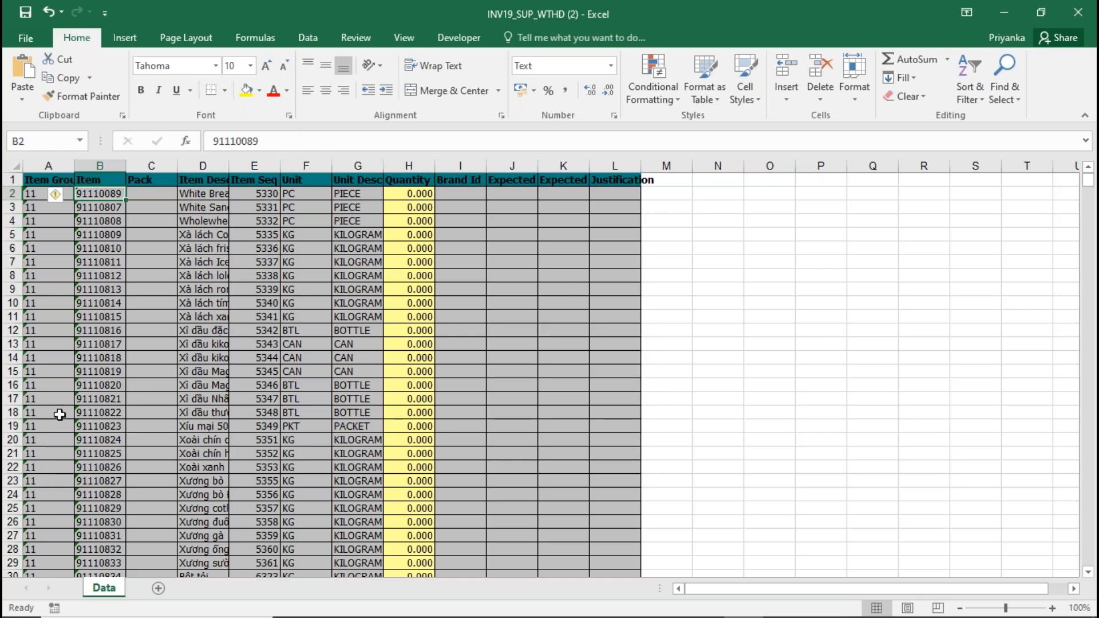
{"action": "left_click", "coordinate": [96, 414]}
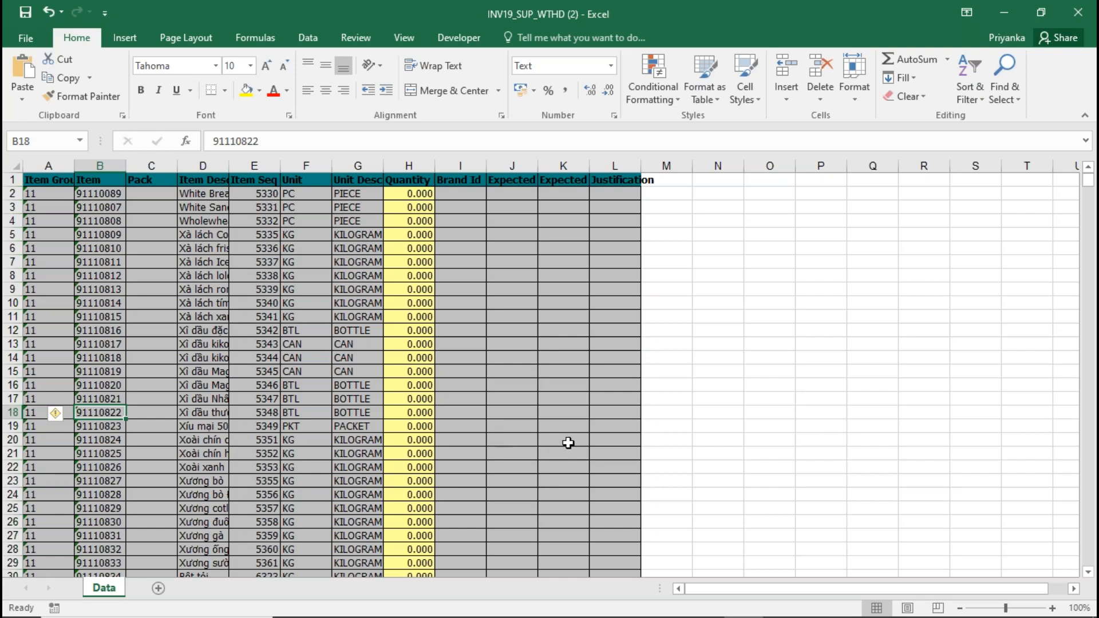
{"action": "left_click", "coordinate": [1089, 454]}
{"action": "left_click", "coordinate": [1089, 453]}
{"action": "left_click", "coordinate": [1088, 453]}
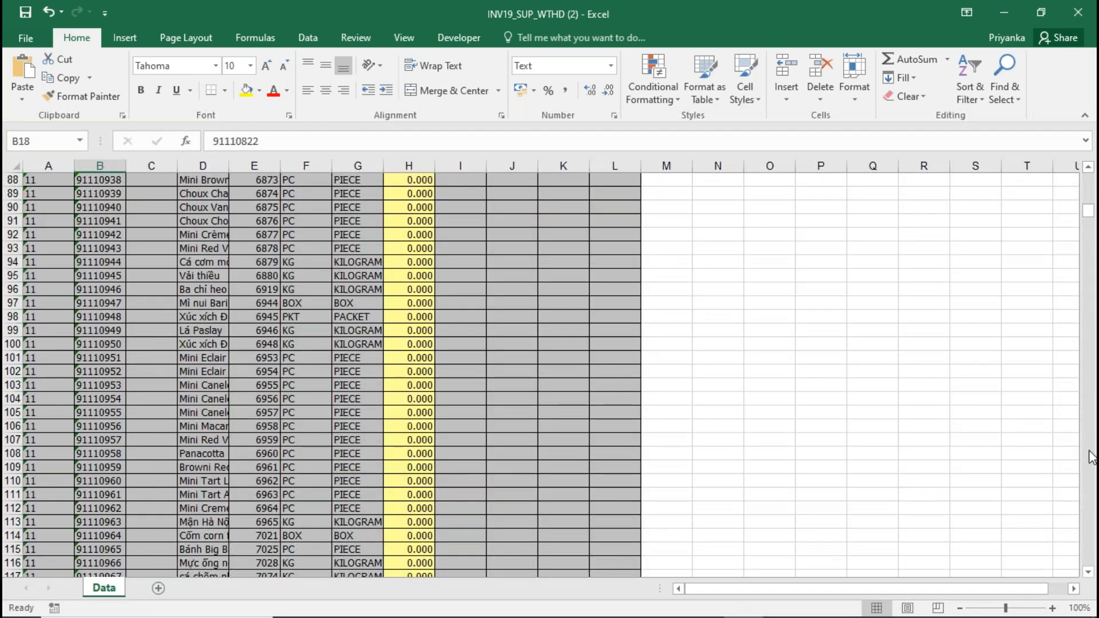
{"action": "left_click", "coordinate": [1089, 453]}
{"action": "left_click", "coordinate": [1089, 453]}
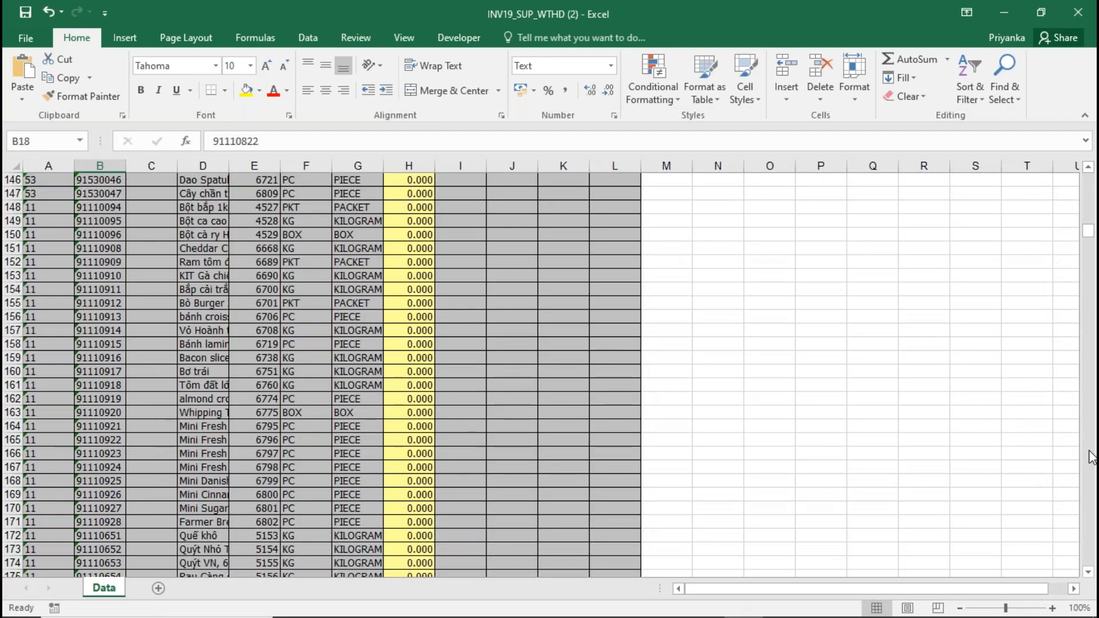
{"action": "left_click", "coordinate": [1089, 453]}
{"action": "left_click", "coordinate": [1089, 453]}
{"action": "left_click", "coordinate": [1089, 453]}
{"action": "left_click", "coordinate": [1089, 453]}
{"action": "left_click", "coordinate": [1090, 456]}
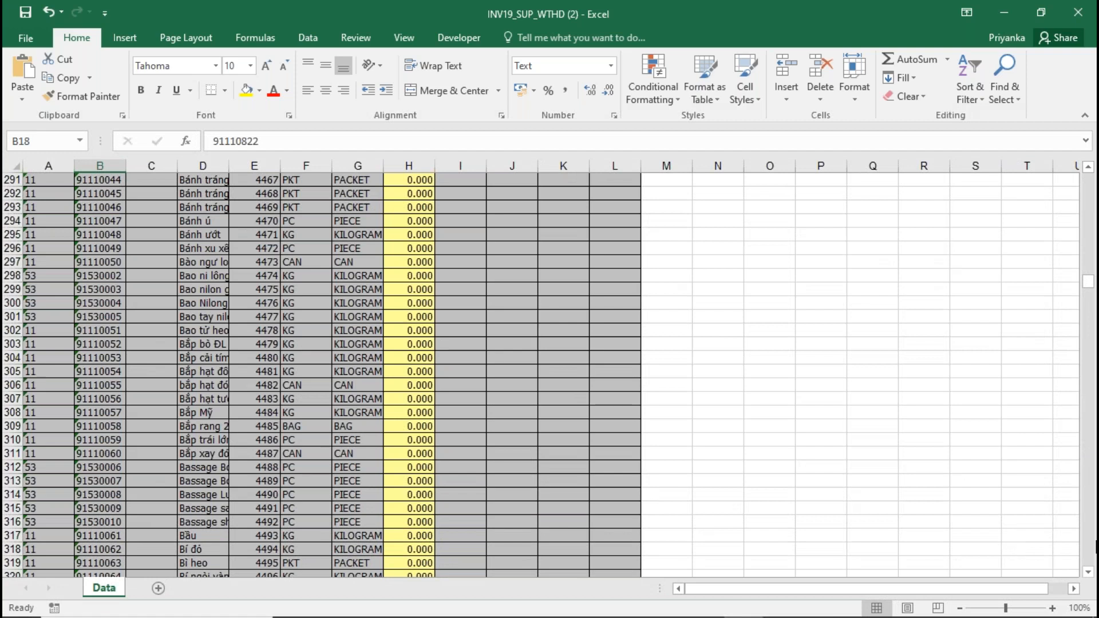
{"action": "scroll", "coordinate": [1089, 547], "scroll_direction": "down", "scroll_amount": 19}
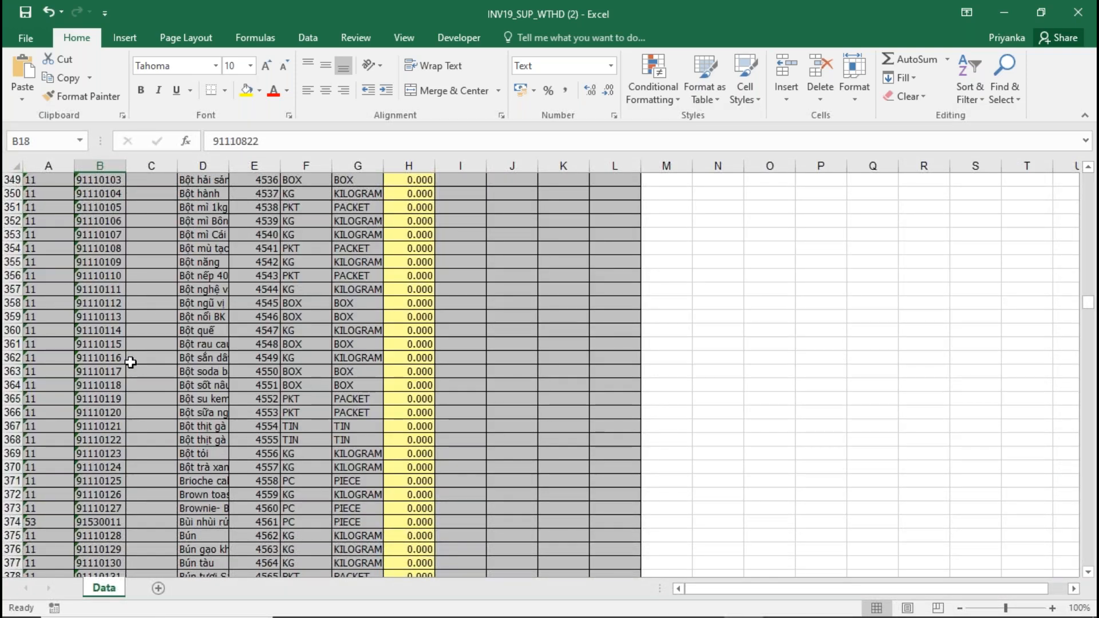
- Step through the item codes in the template's Item column around row 350, looking for 91110089 in the sequence
{"action": "left_click", "coordinate": [102, 278]}
{"action": "key", "text": "Down"}
{"action": "key", "text": "Down"}
{"action": "key", "text": "Down"}
{"action": "key", "text": "Down"}
{"action": "key", "text": "Down"}
{"action": "key", "text": "Down"}
{"action": "key", "text": "Down"}
{"action": "key", "text": "Down"}
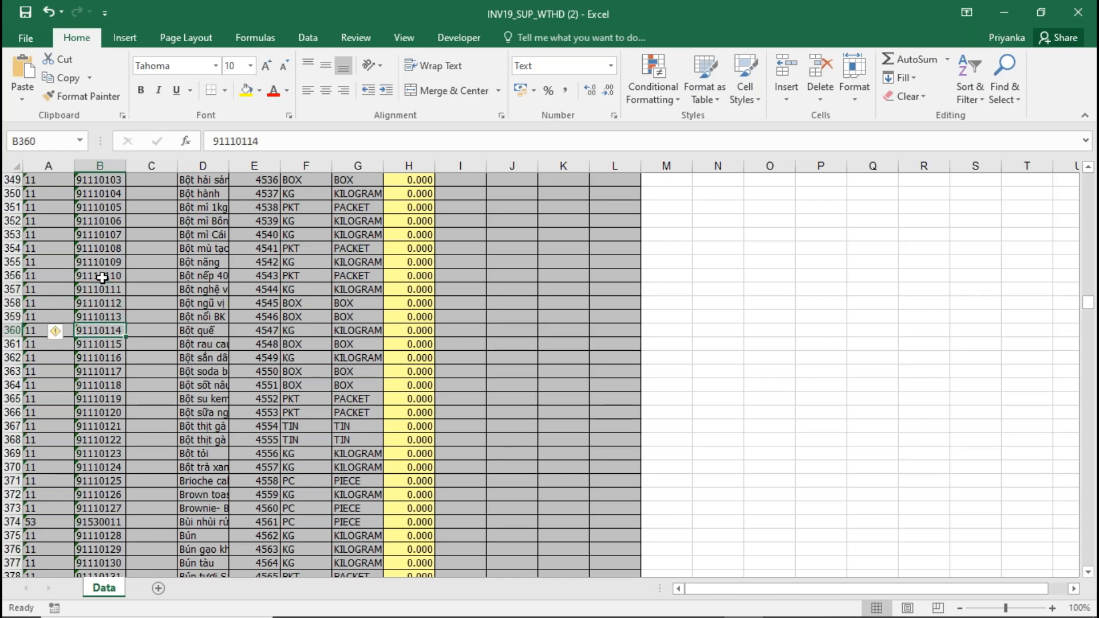
{"action": "key", "text": "Up"}
{"action": "key", "text": "Up"}
{"action": "key", "text": "Up"}
{"action": "key", "text": "Up"}
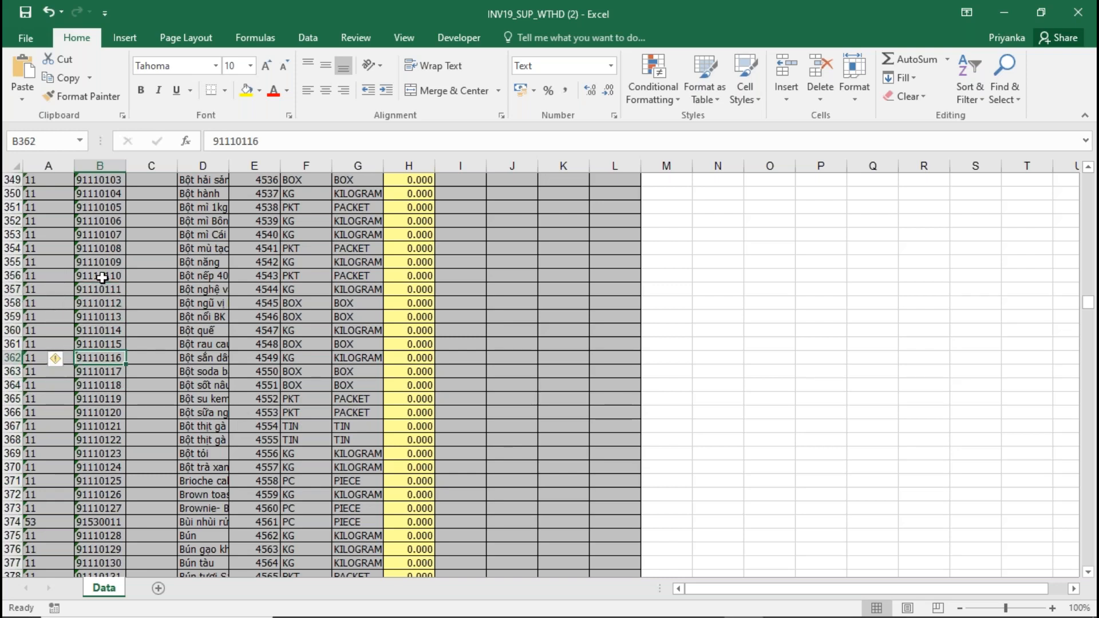
{"action": "key", "text": "Up"}
{"action": "key", "text": "Up"}
{"action": "key", "text": "Up"}
{"action": "key", "text": "Up"}
{"action": "key", "text": "Up"}
{"action": "key", "text": "Up"}
{"action": "key", "text": "Up"}
{"action": "key", "text": "Up"}
{"action": "key", "text": "Up"}
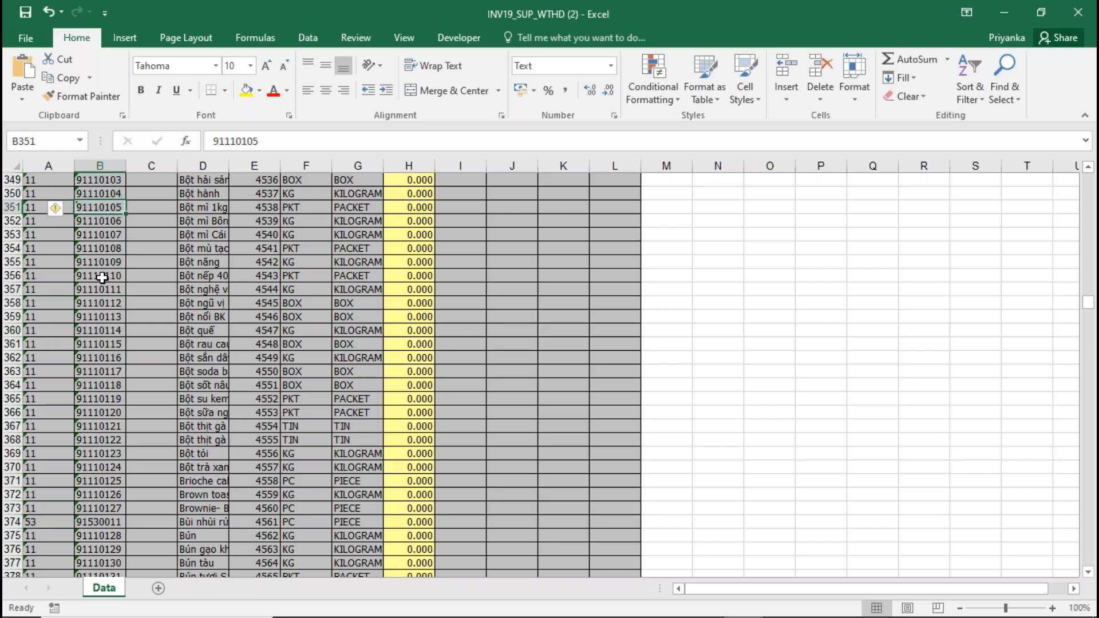
{"action": "key", "text": "Up"}
{"action": "key", "text": "Up"}
{"action": "key", "text": "Up"}
{"action": "key", "text": "Up"}
{"action": "key", "text": "Up"}
{"action": "key", "text": "Up"}
{"action": "key", "text": "Up"}
{"action": "key", "text": "Up"}
{"action": "key", "text": "Up"}
{"action": "key", "text": "Up"}
{"action": "key", "text": "Up"}
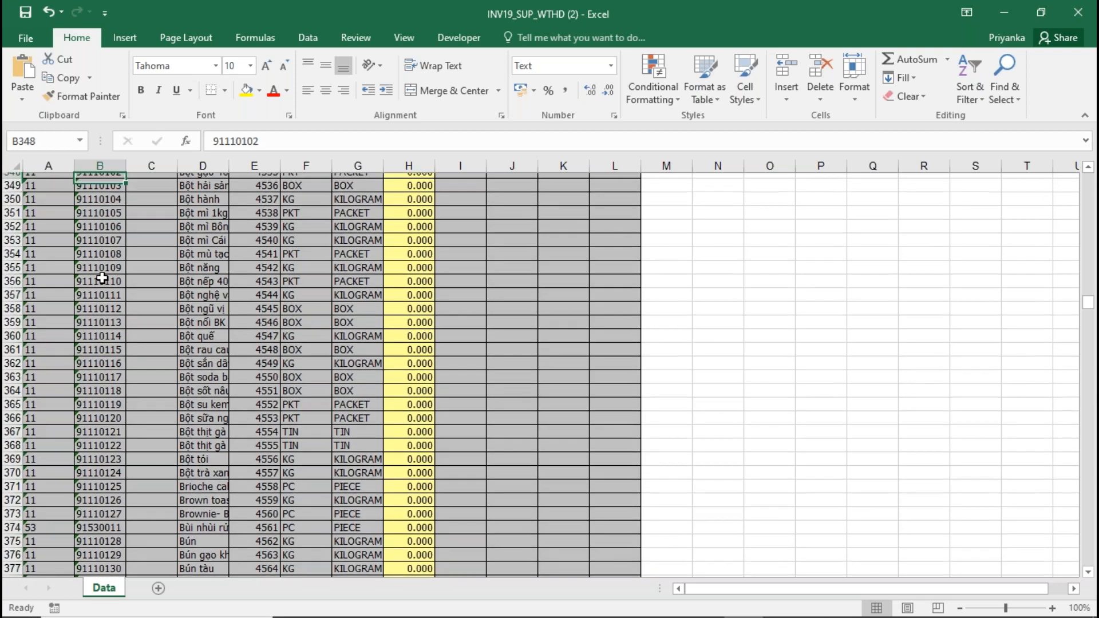
{"action": "key", "text": "Up"}
{"action": "key", "text": "Up"}
{"action": "key", "text": "Up"}
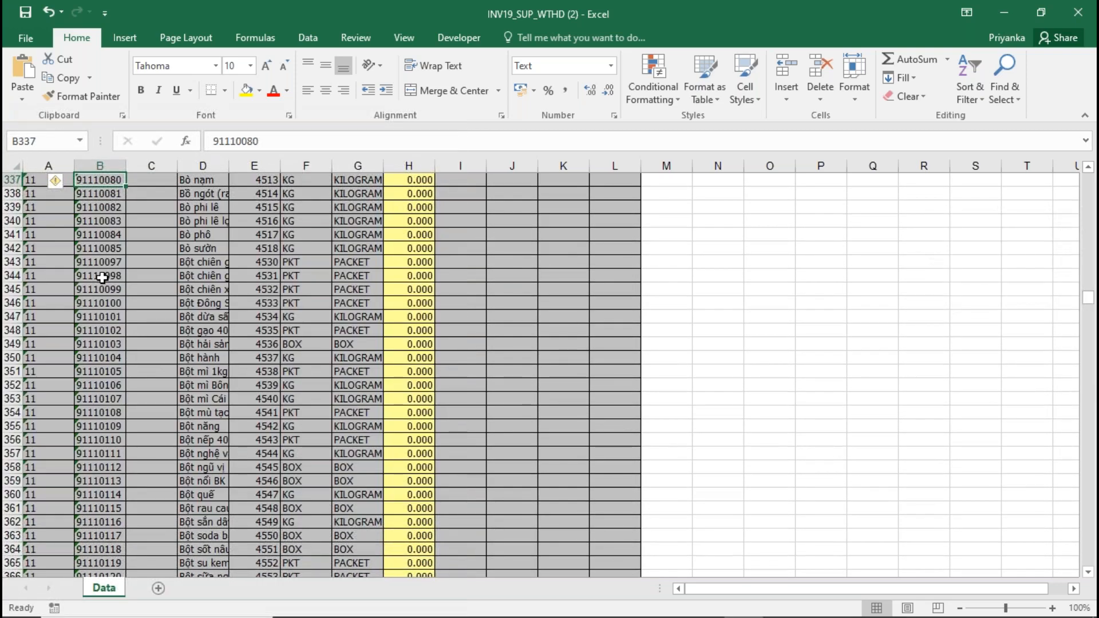
{"action": "key", "text": "Up"}
{"action": "key", "text": "Up"}
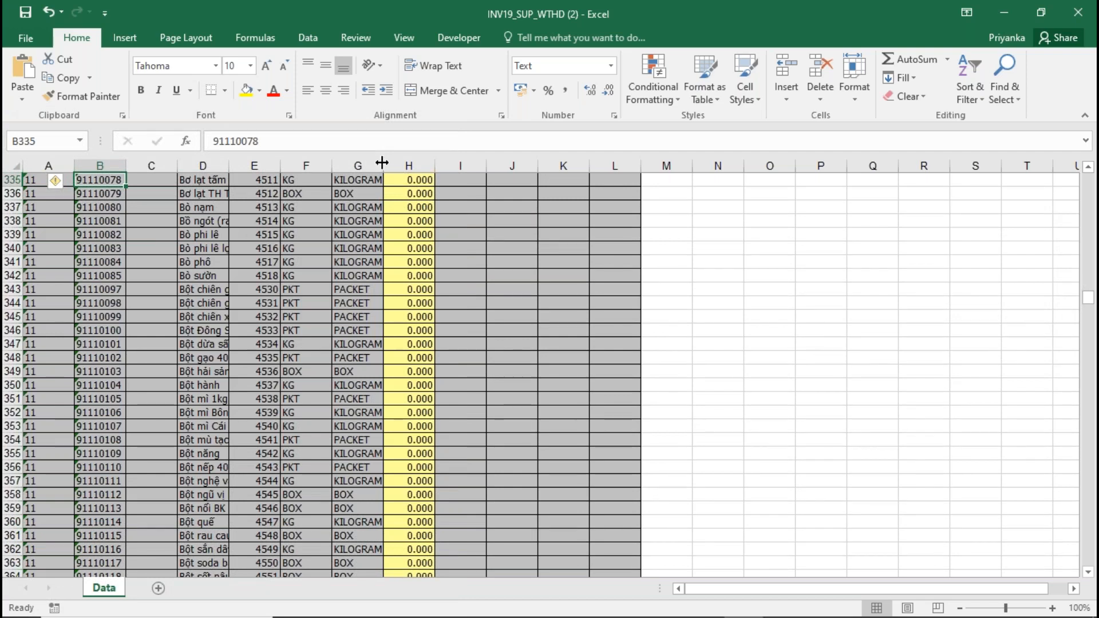
- Close the INV19_SUP_WTHD (2) workbook without saving and switch back to the WebProl'IFIC requisition in Chrome
{"action": "left_click_drag", "start_coordinate": [150, 15], "coordinate": [150, 164]}
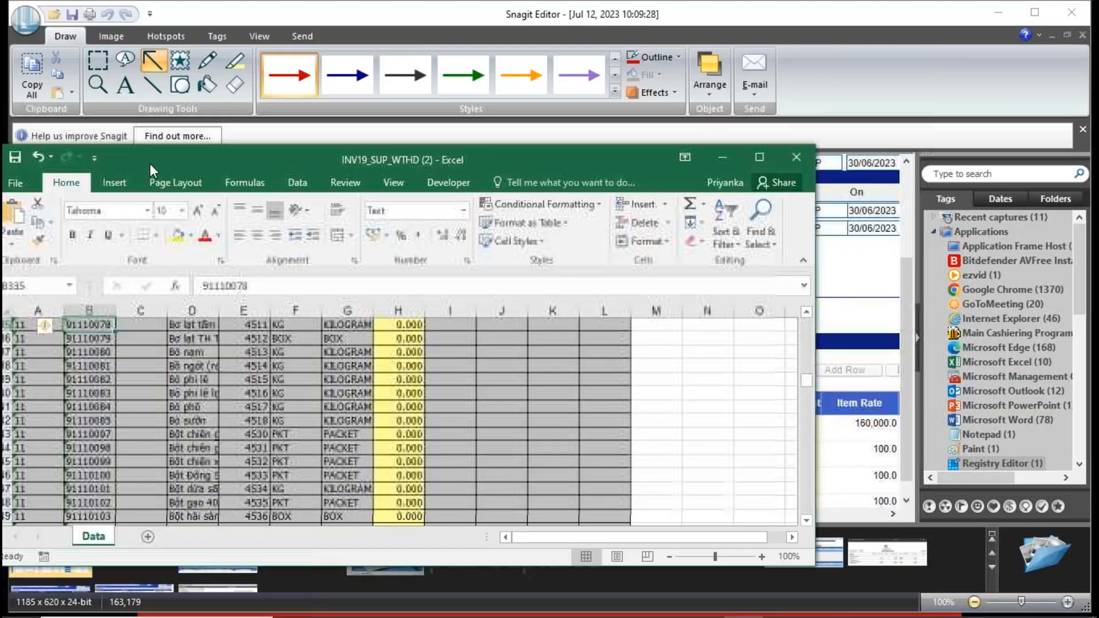
{"action": "left_click", "coordinate": [796, 156]}
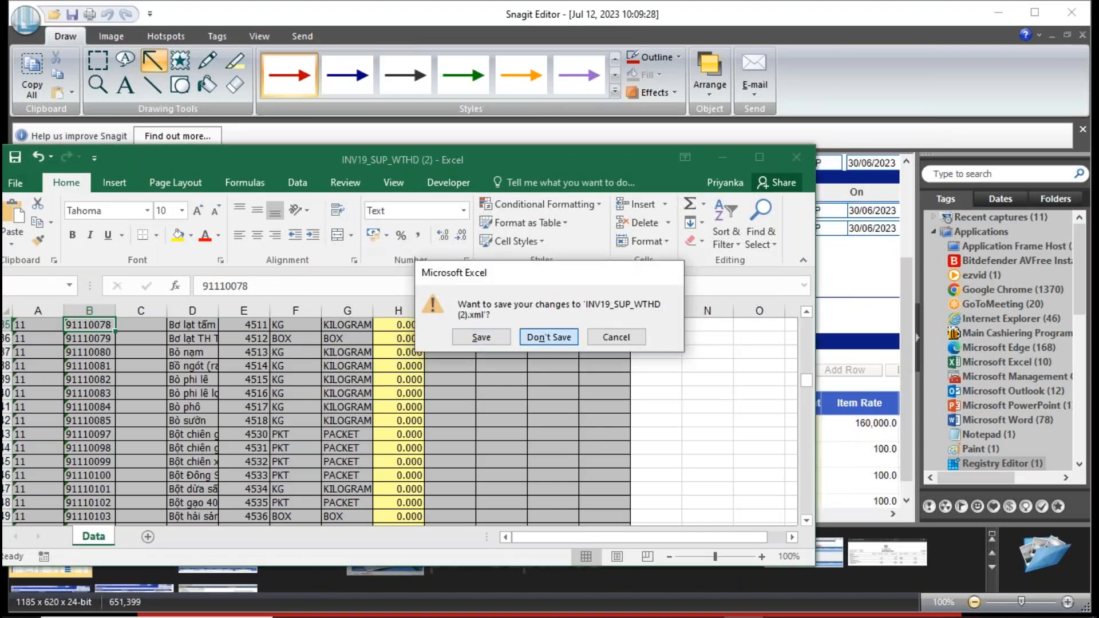
{"action": "left_click", "coordinate": [548, 337]}
{"action": "key", "text": "alt+Tab"}
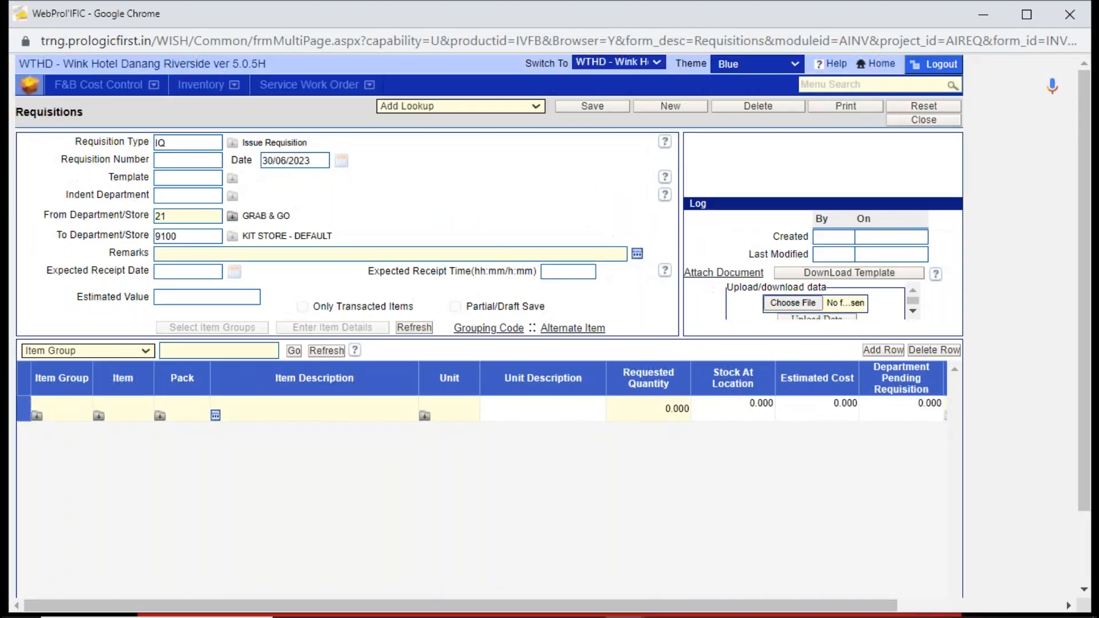
- Look up item 91110089 in the Items Setup lookup and check its default store
{"action": "left_click", "coordinate": [452, 106]}
{"action": "left_click", "coordinate": [440, 145]}
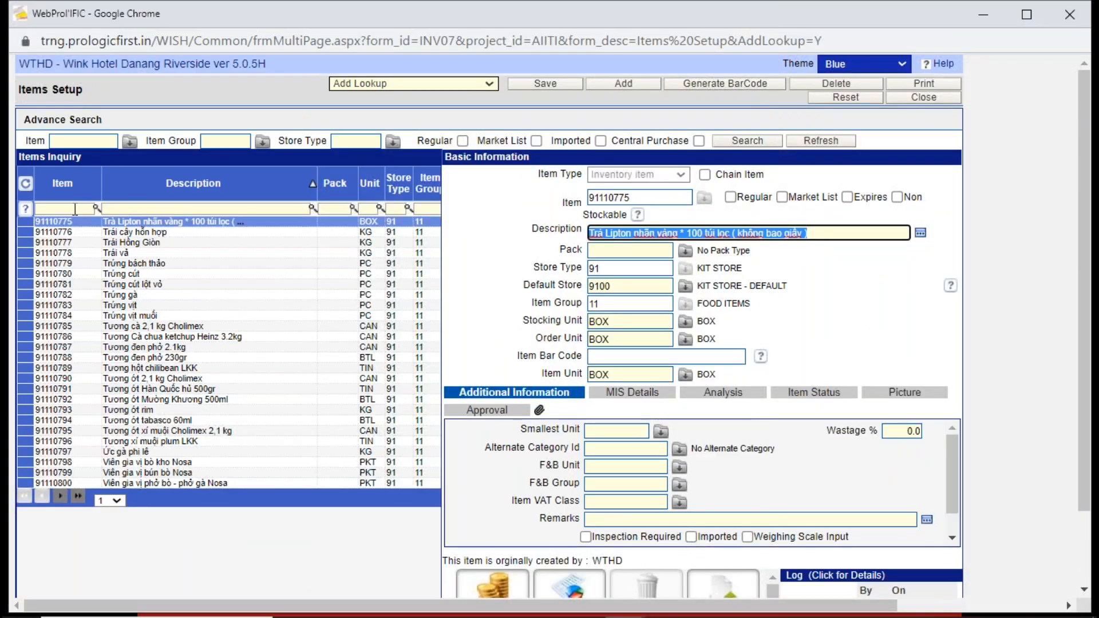
{"action": "left_click", "coordinate": [75, 210]}
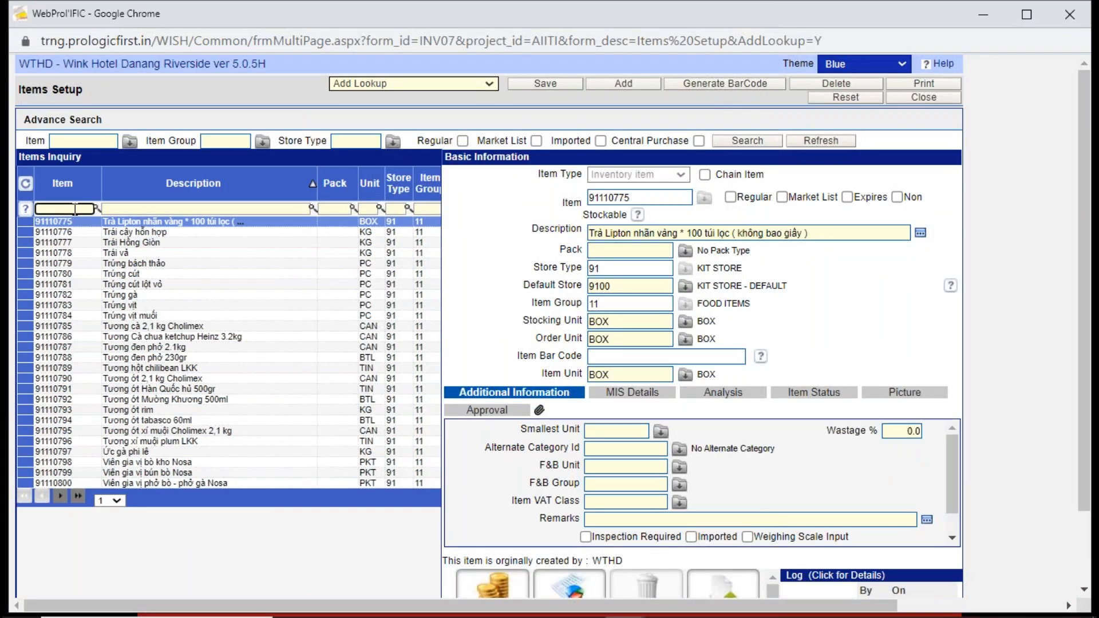
{"action": "type", "text": "91110089"}
{"action": "key", "text": "Return"}
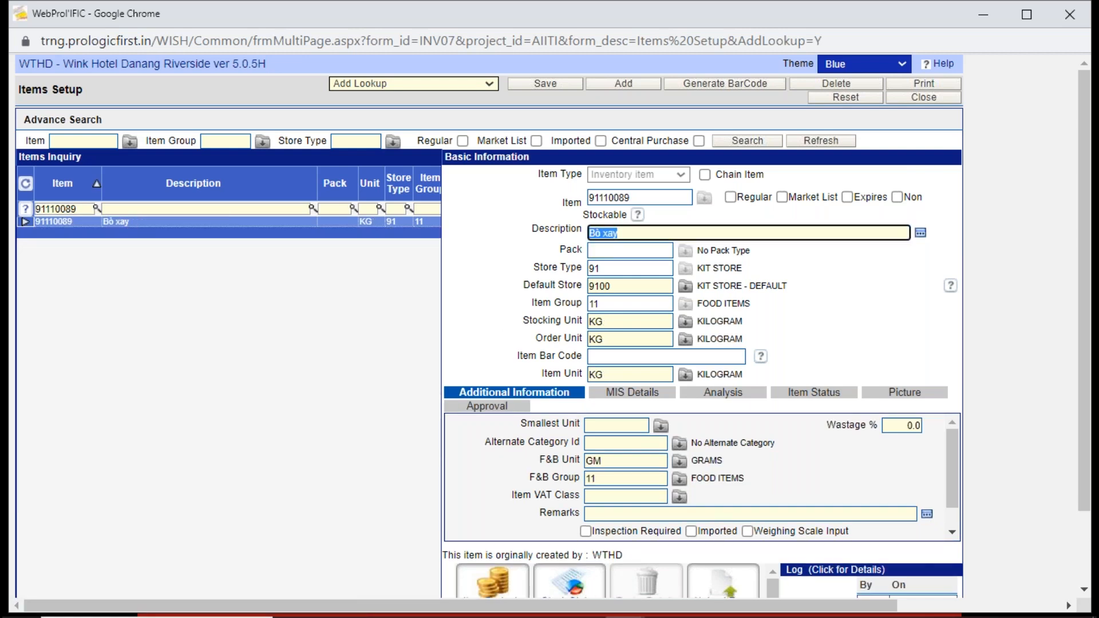
{"action": "double_click", "coordinate": [631, 288]}
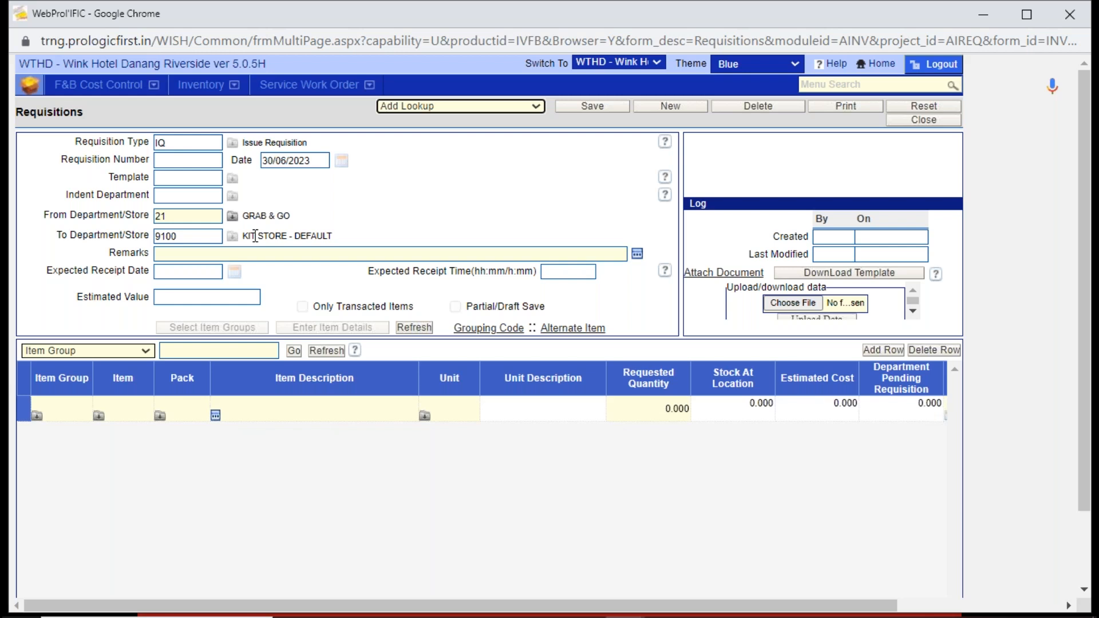
- Enter item 91110089 in the first line of the requisition's item grid
{"action": "left_click", "coordinate": [140, 405]}
{"action": "type", "text": "9111"}
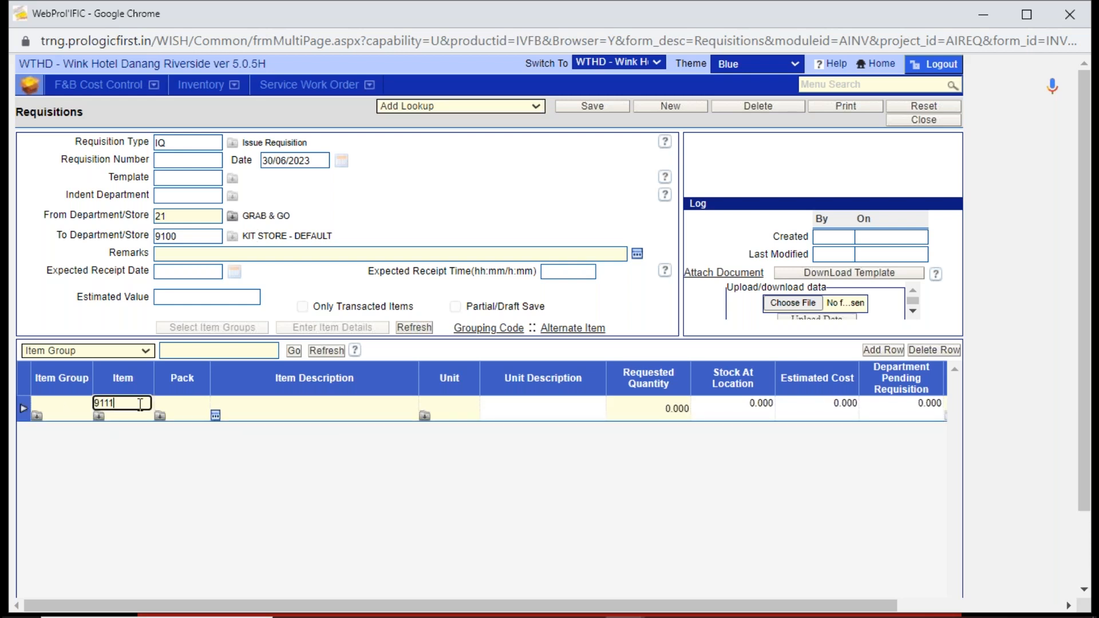
{"action": "type", "text": "0089"}
{"action": "key", "text": "Tab"}
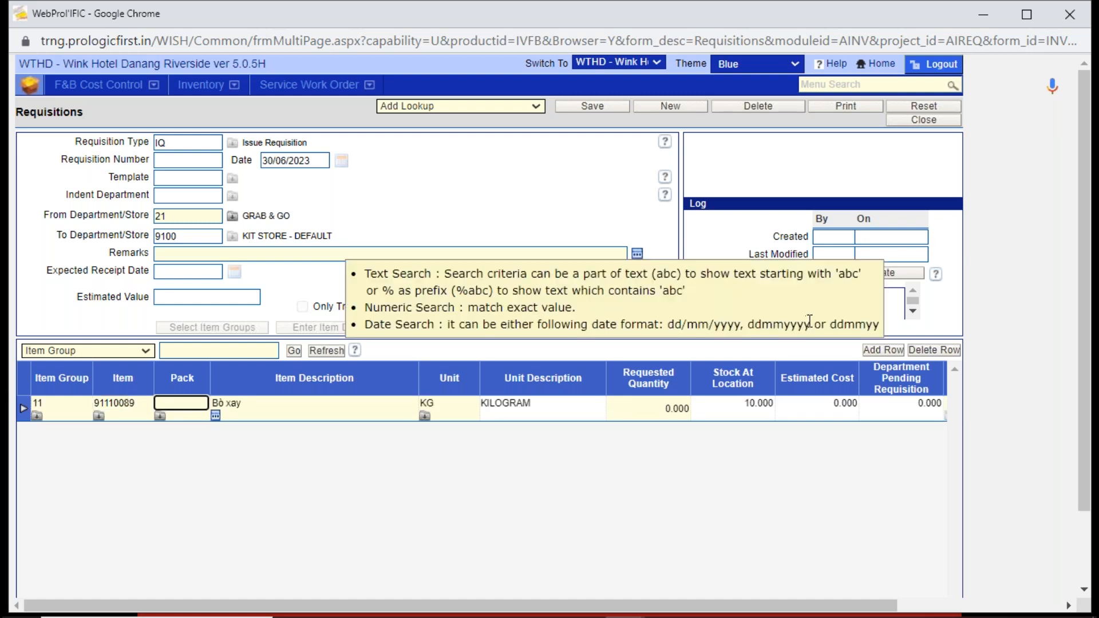
- Add a second requisition row for item 91110090, checking the code against the captured store receipt in Snagit Editor
{"action": "left_click", "coordinate": [893, 352]}
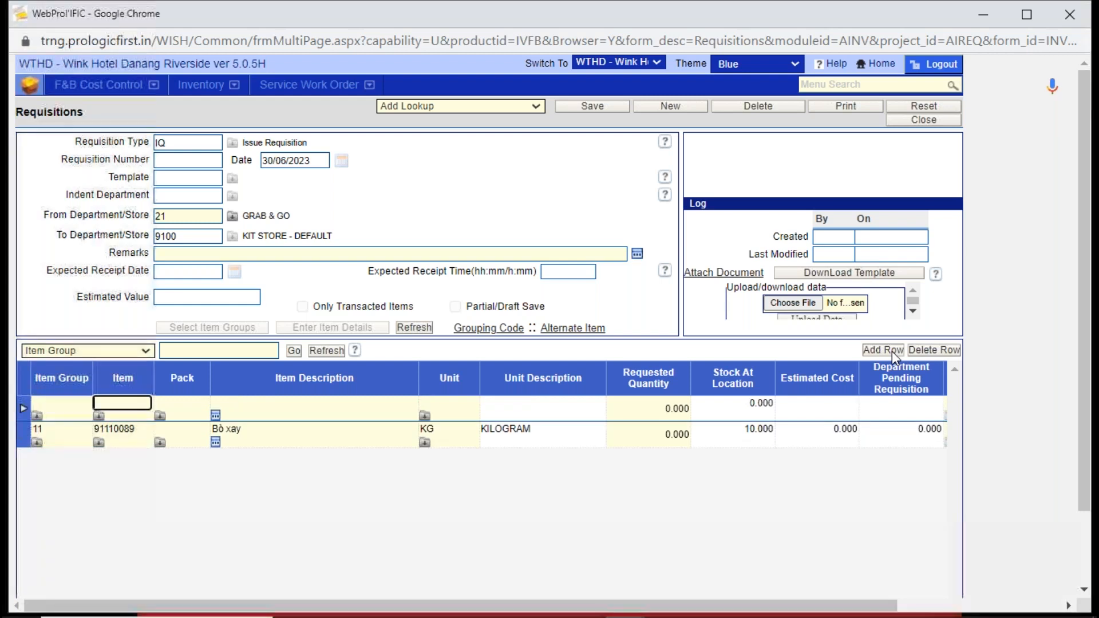
{"action": "key", "text": "alt+Tab"}
{"action": "key", "text": "alt+Tab"}
{"action": "key", "text": "alt+Tab"}
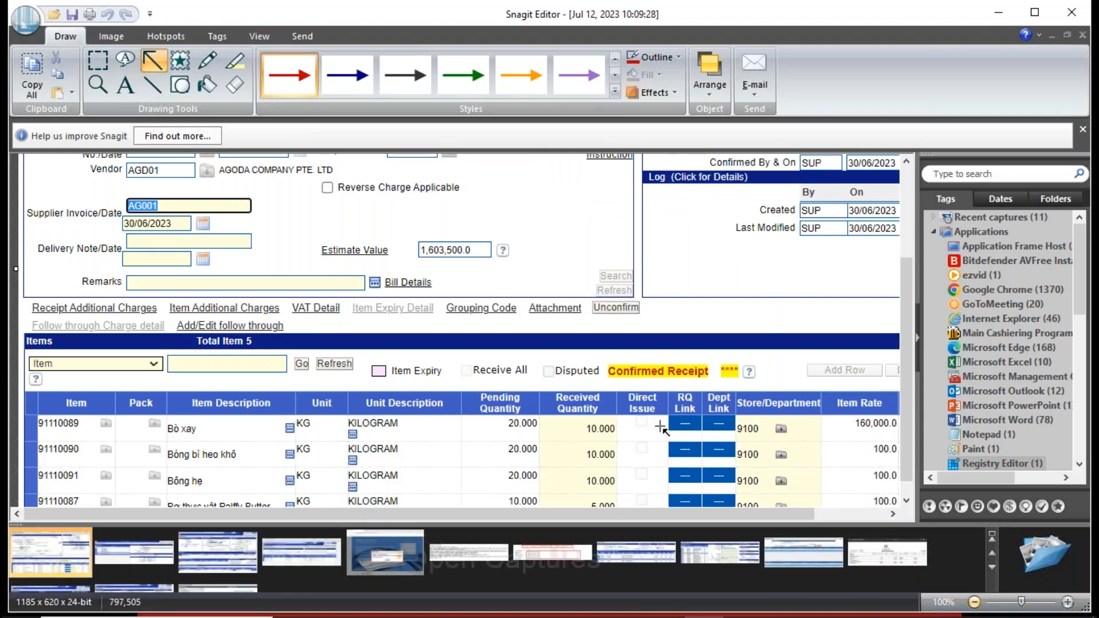
{"action": "key", "text": "alt+Tab"}
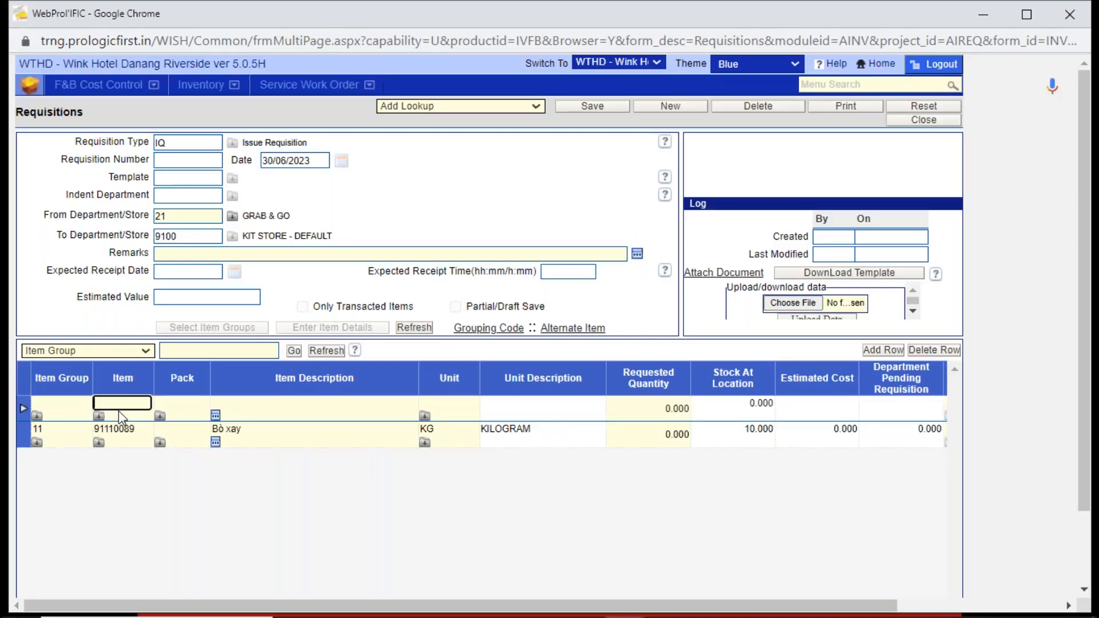
{"action": "type", "text": "91110090"}
{"action": "key", "text": "Tab"}
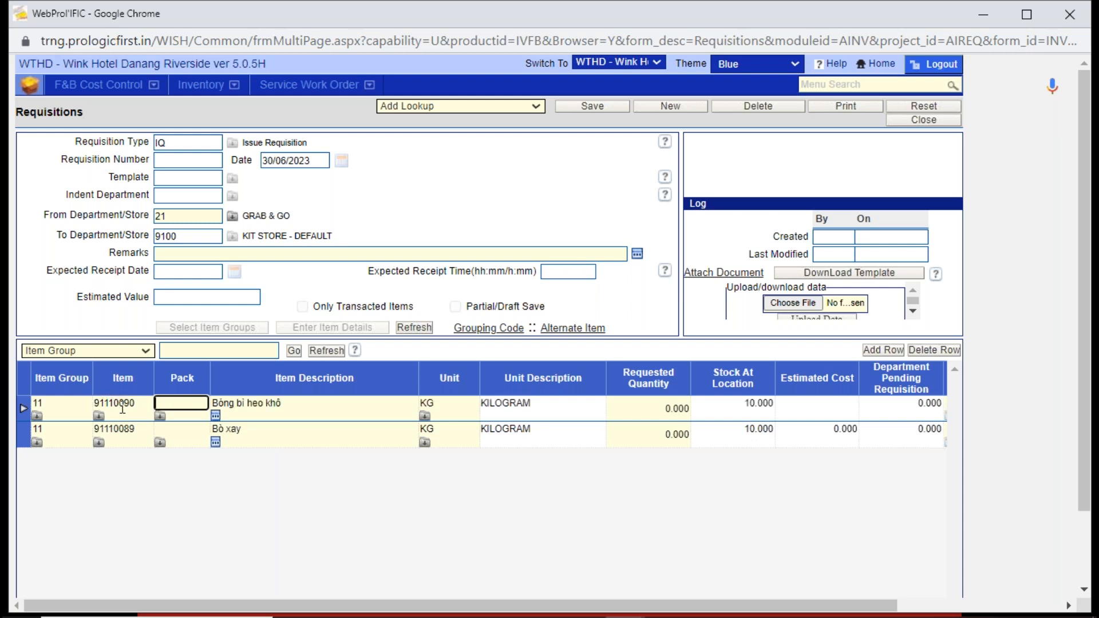
- Set the requested quantity of both items to 5 and save the issue requisition
{"action": "left_click", "coordinate": [607, 408]}
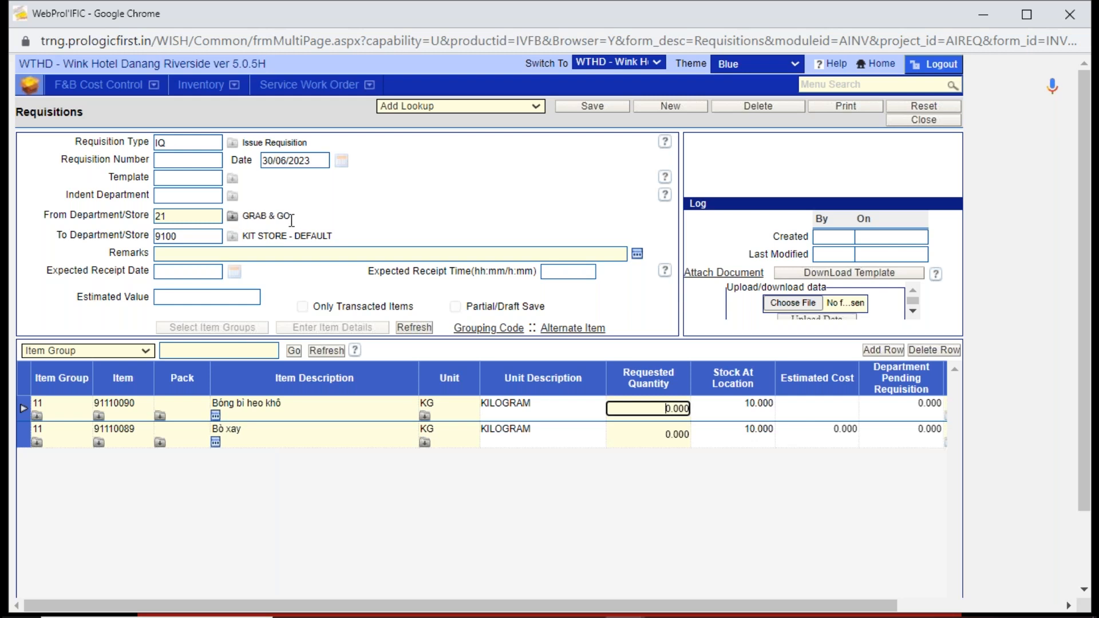
{"action": "left_click", "coordinate": [166, 143]}
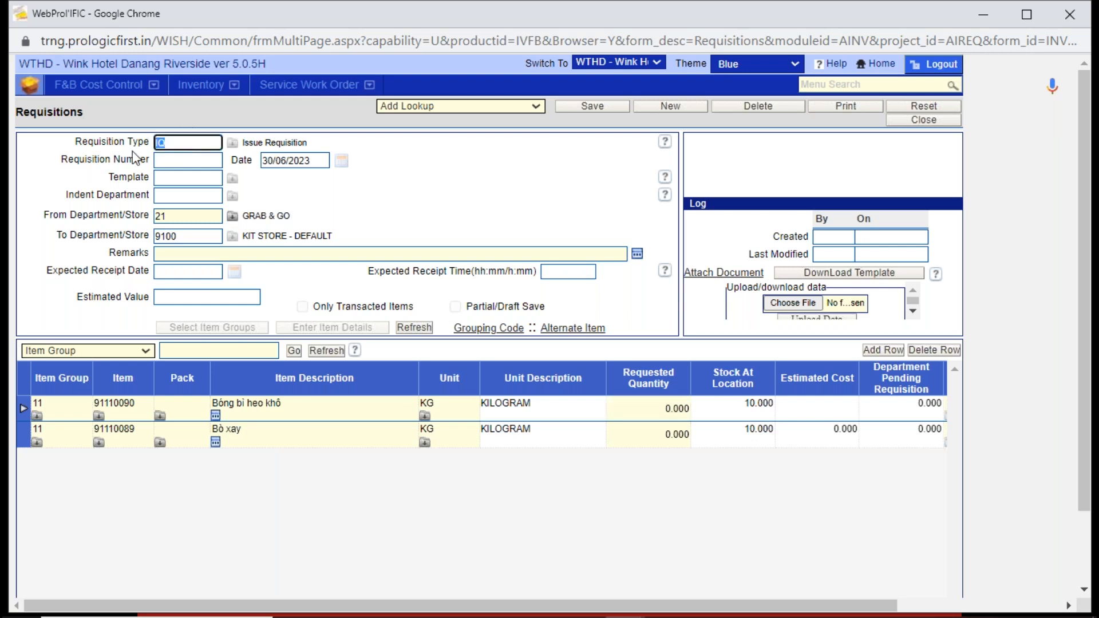
{"action": "left_click", "coordinate": [192, 239]}
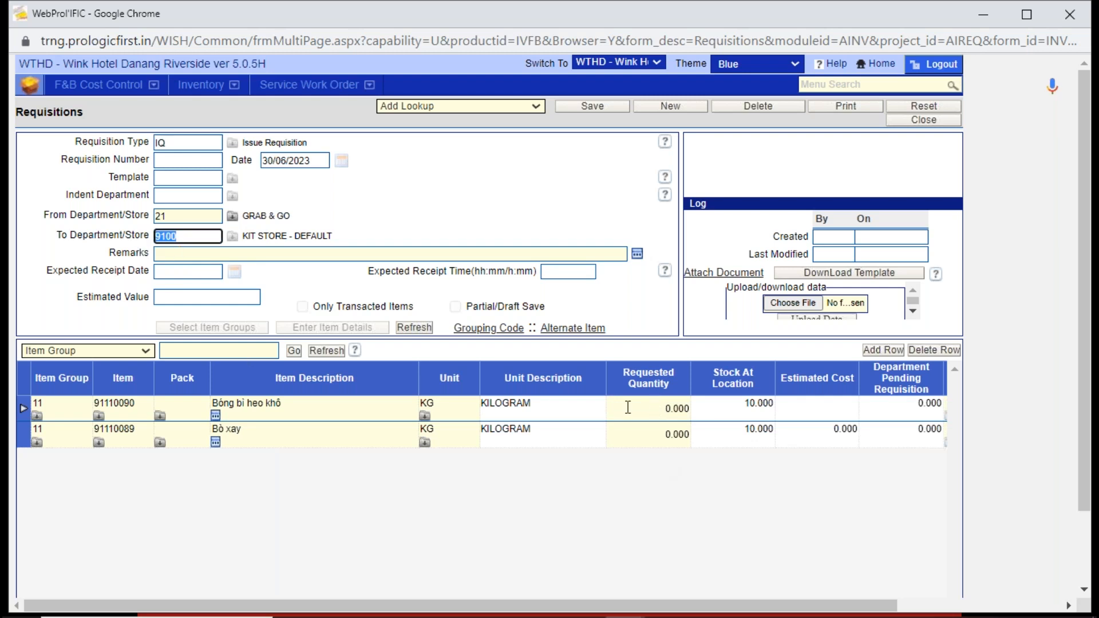
{"action": "left_click", "coordinate": [672, 408]}
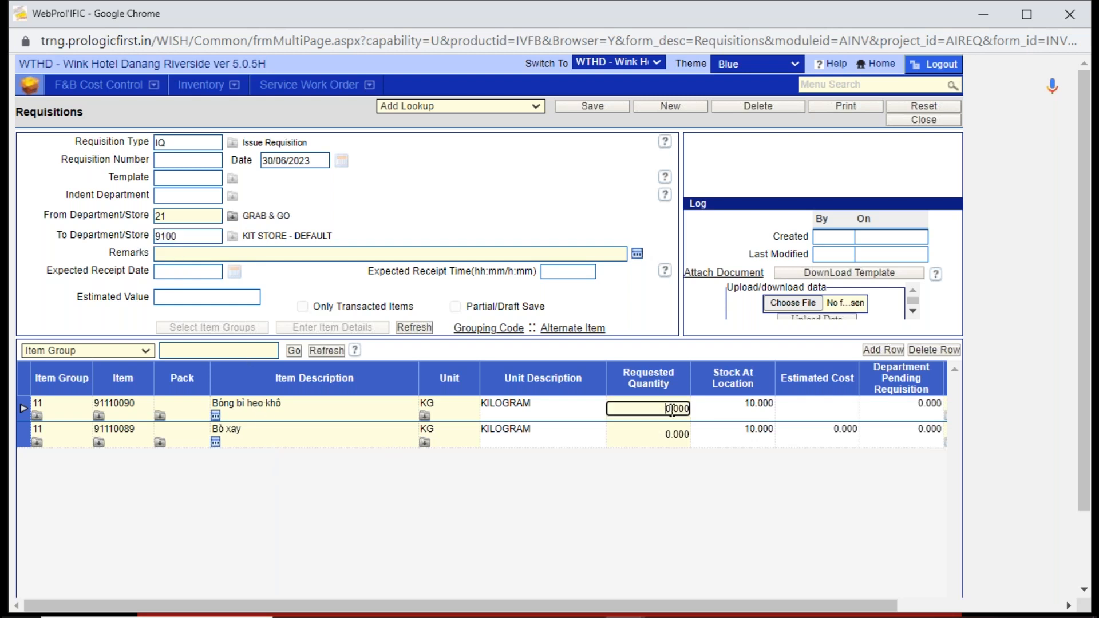
{"action": "type", "text": "5"}
{"action": "key", "text": "Tab"}
{"action": "type", "text": "5"}
{"action": "left_click", "coordinate": [761, 497]}
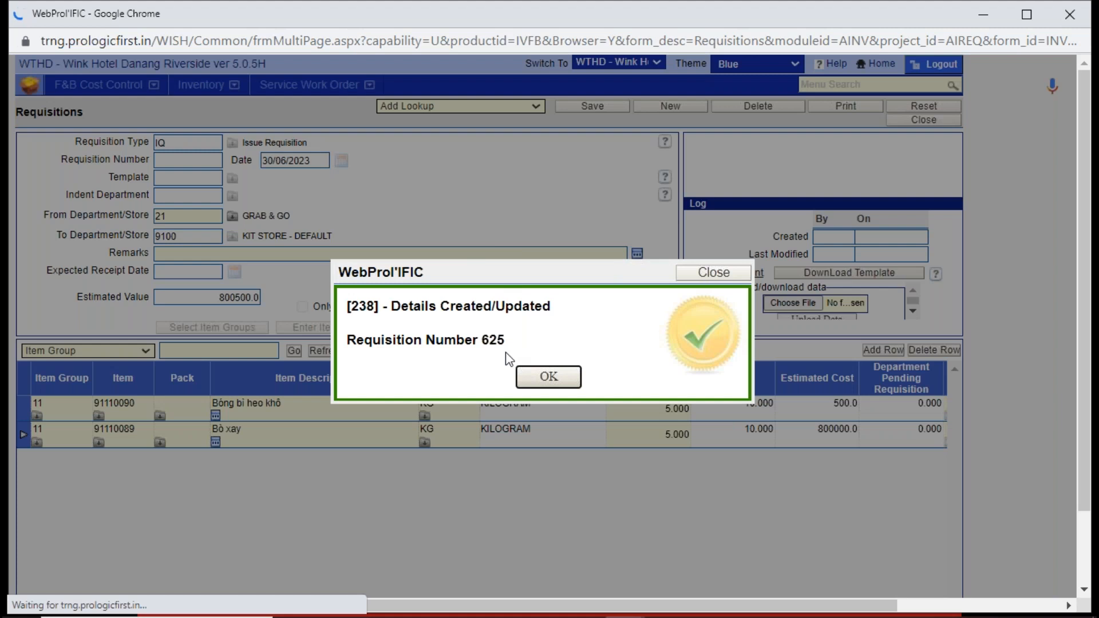
{"action": "left_click", "coordinate": [547, 374]}
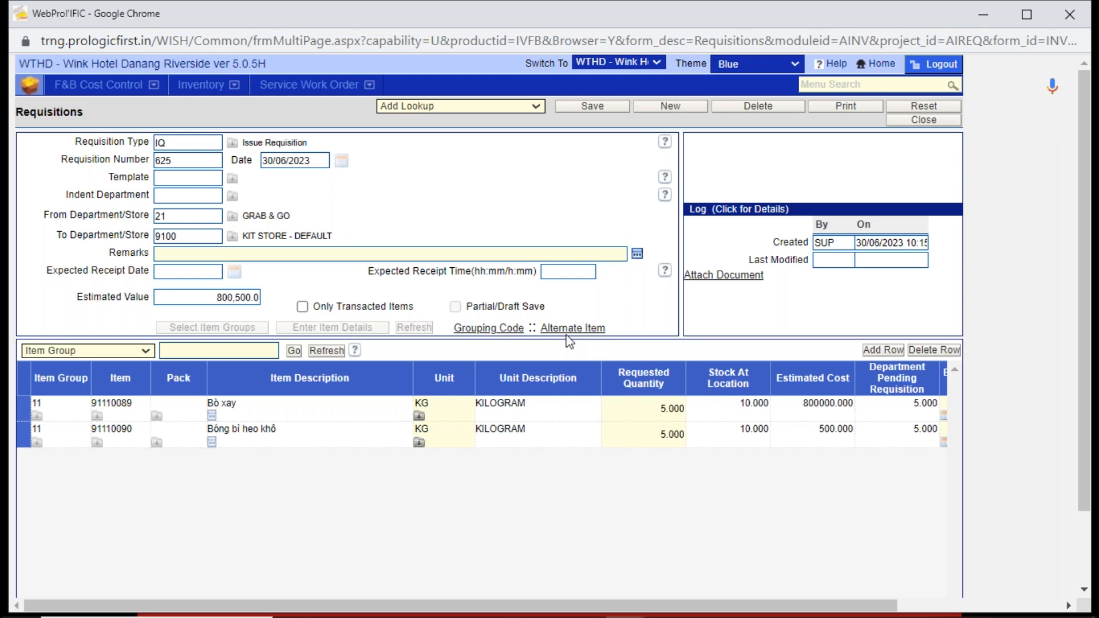
- Review the saved requisition's type and number, close the Requisitions screens and return to the Inventory module overview
{"action": "left_click", "coordinate": [158, 142]}
{"action": "key", "text": "Tab"}
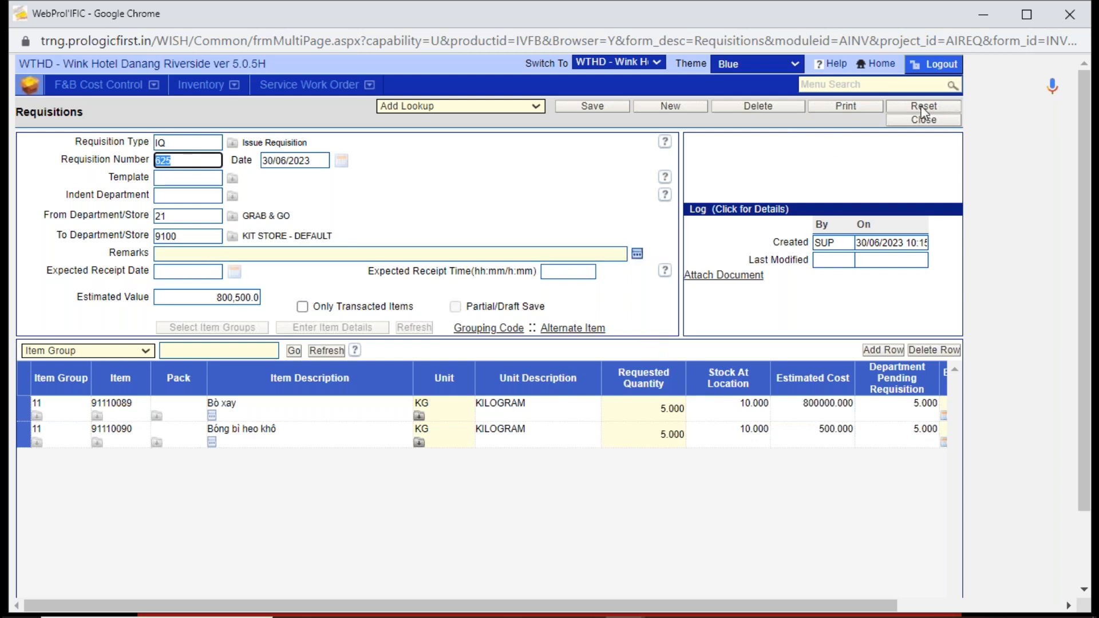
{"action": "left_click", "coordinate": [925, 121]}
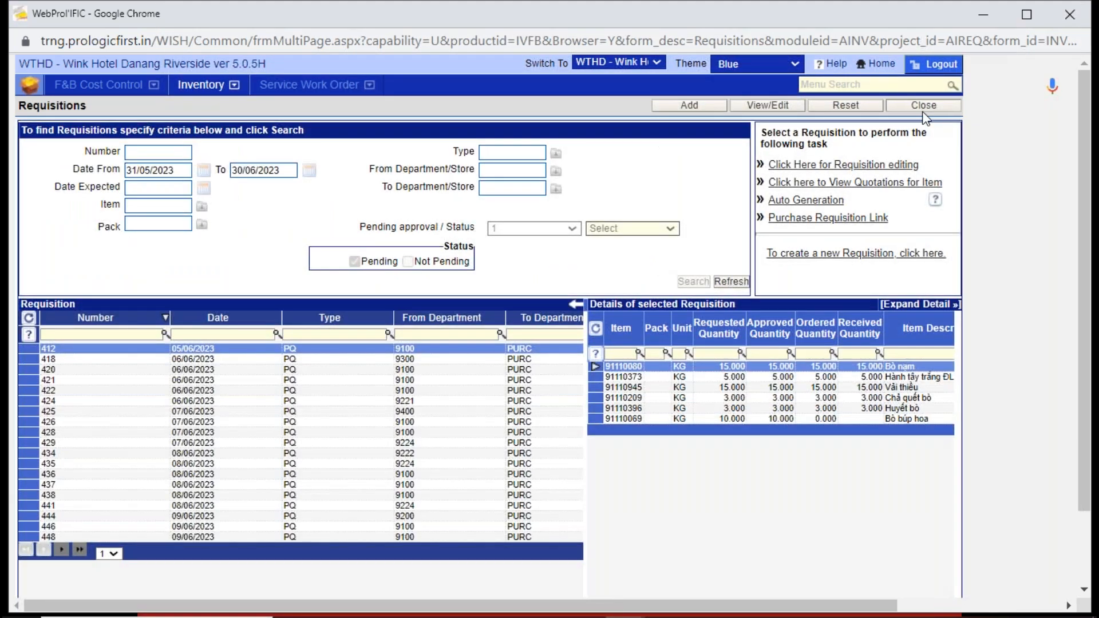
{"action": "left_click", "coordinate": [923, 108]}
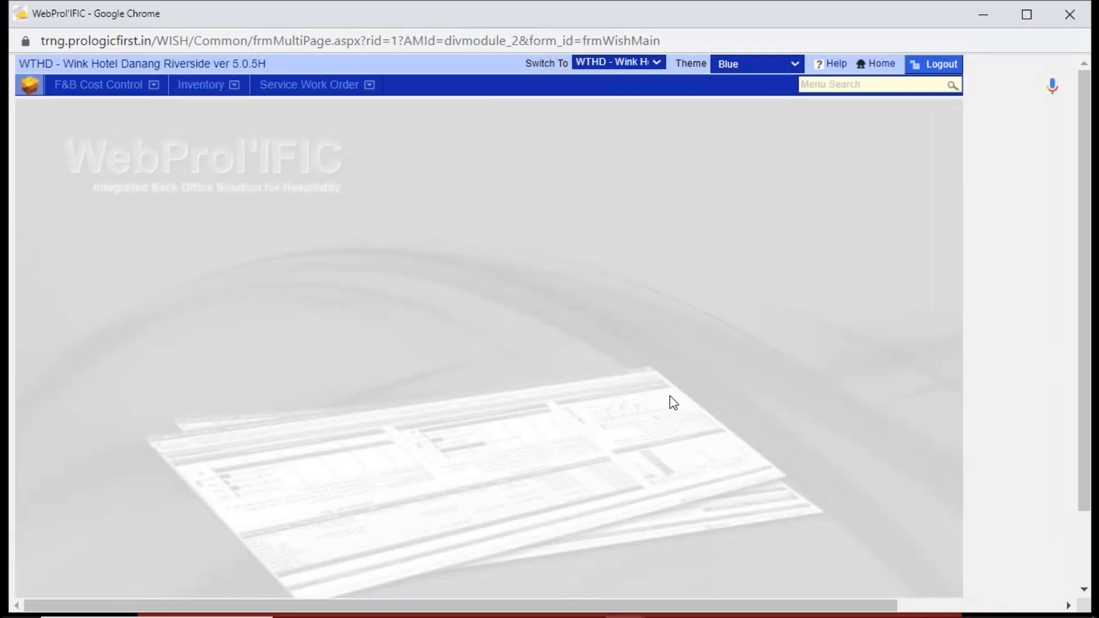
{"action": "left_click", "coordinate": [200, 85]}
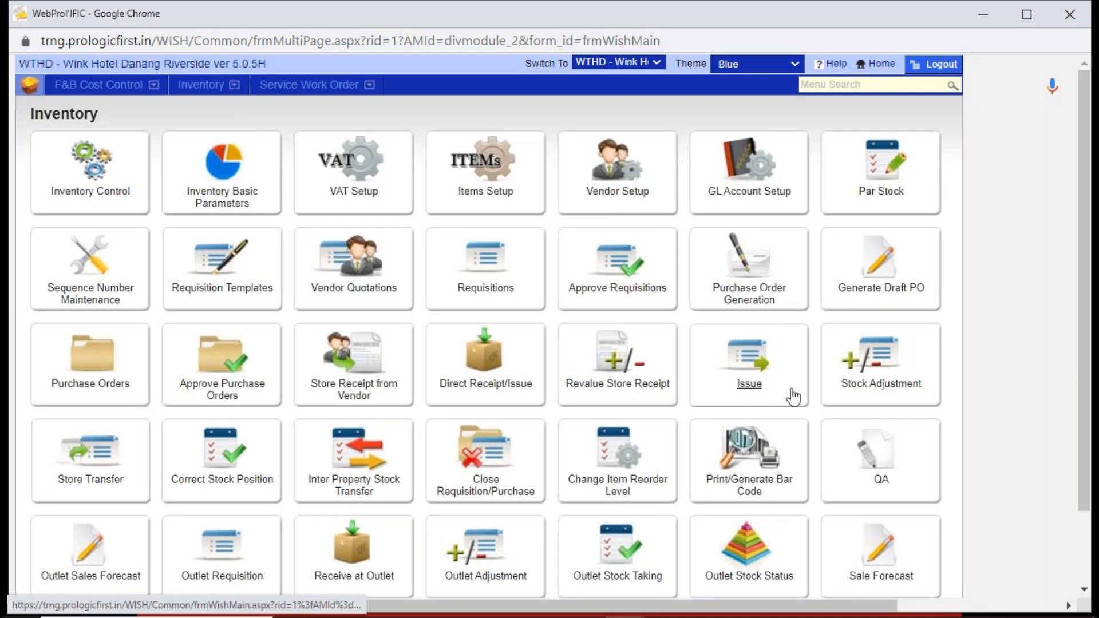
- Start a new issue from pending requisition 625 and check its issuing store and receiving department
{"action": "left_click", "coordinate": [750, 366]}
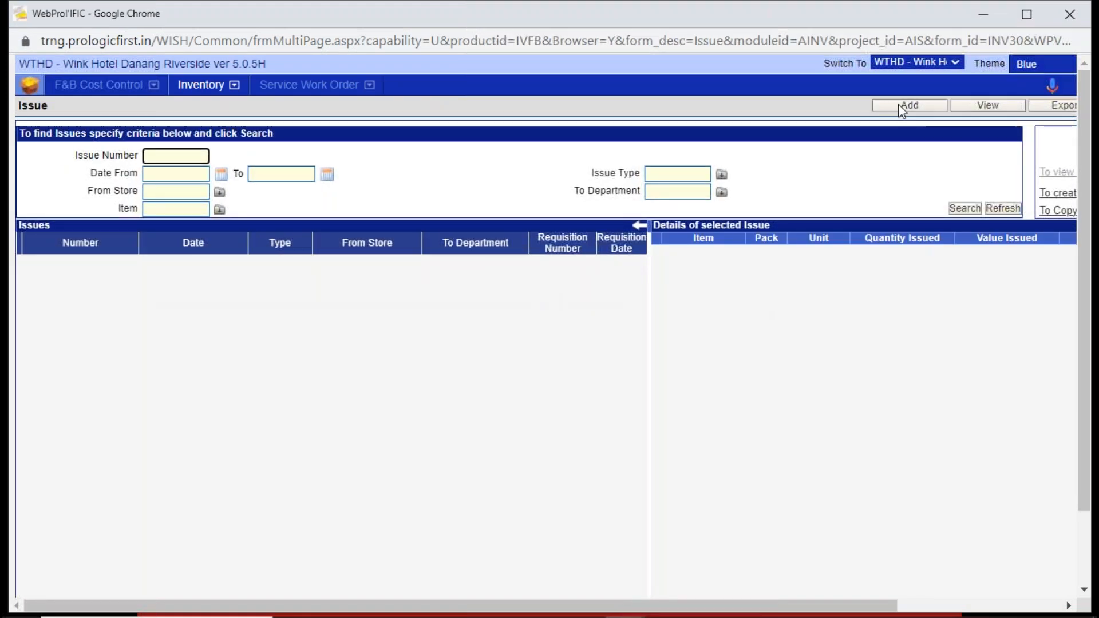
{"action": "left_click", "coordinate": [903, 106]}
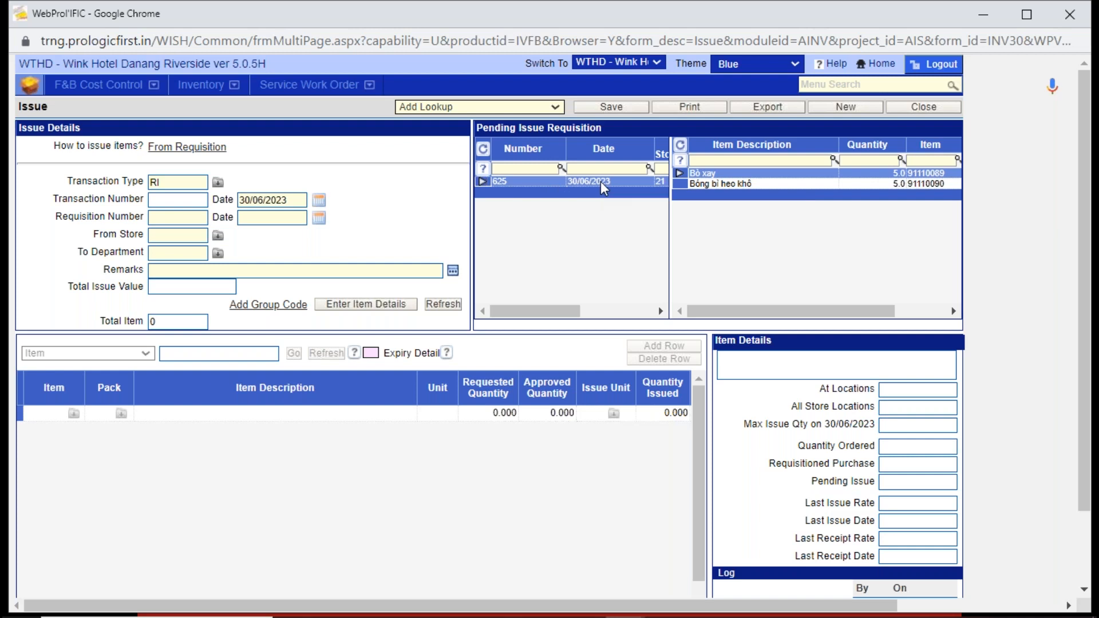
{"action": "double_click", "coordinate": [724, 171]}
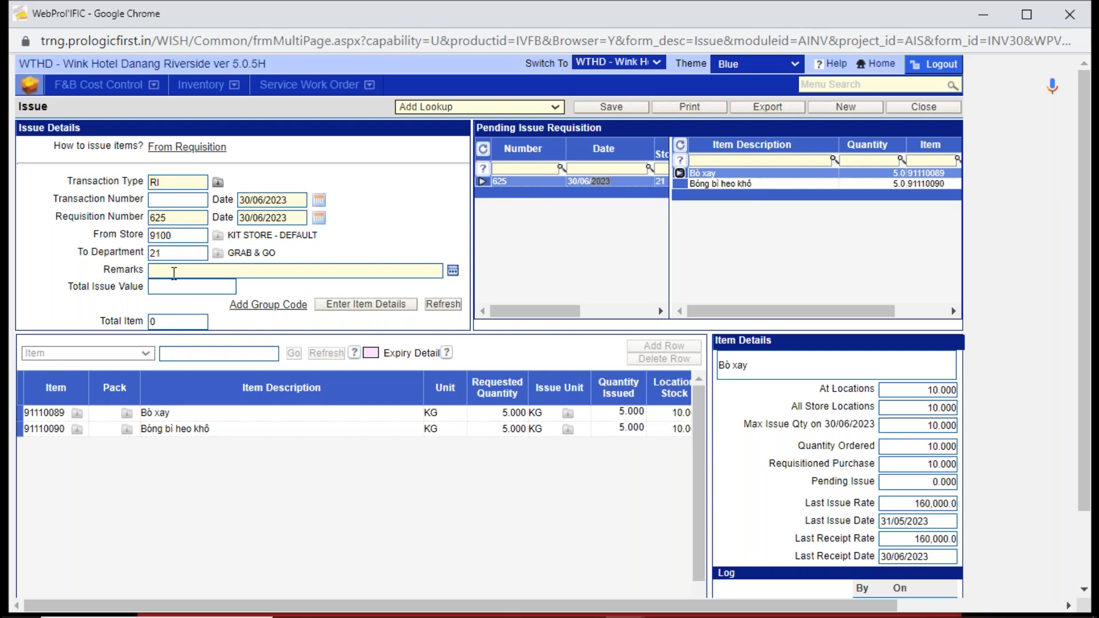
{"action": "left_click_drag", "start_coordinate": [183, 236], "coordinate": [140, 251]}
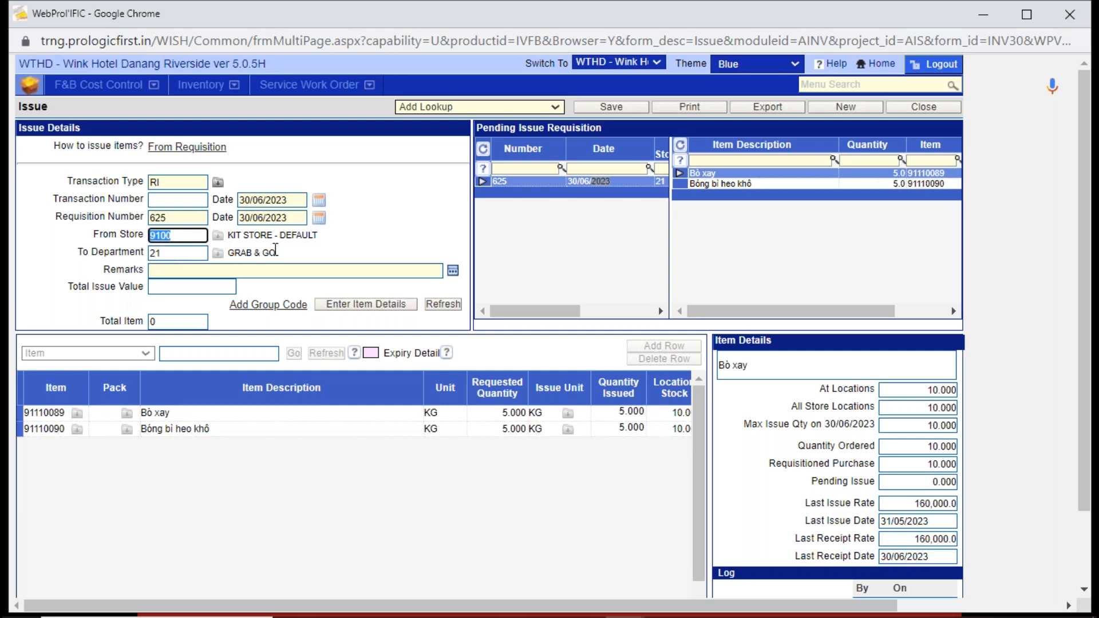
{"action": "left_click", "coordinate": [177, 253]}
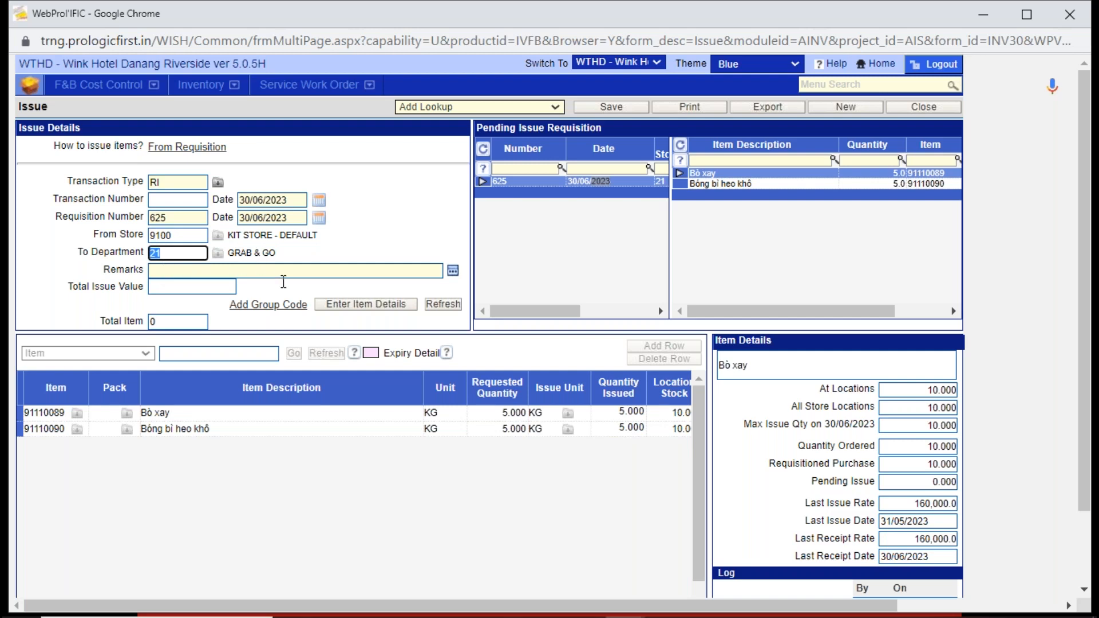
- Load the item details for both requisitioned items and save the issue, accepting that it cannot be modified
{"action": "left_click", "coordinate": [348, 308]}
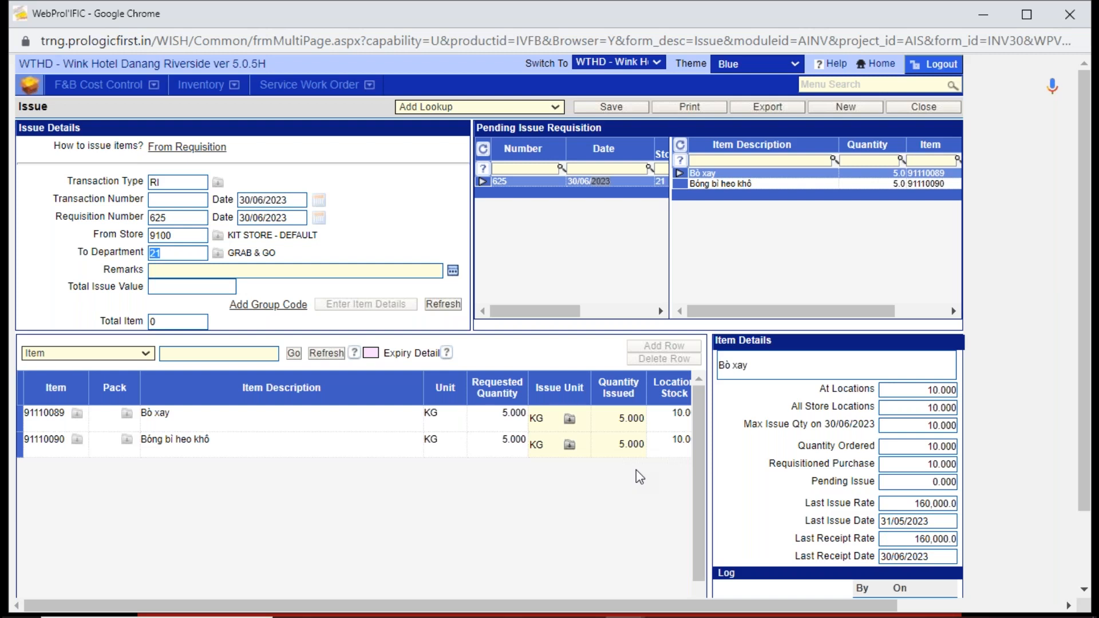
{"action": "left_click", "coordinate": [612, 107]}
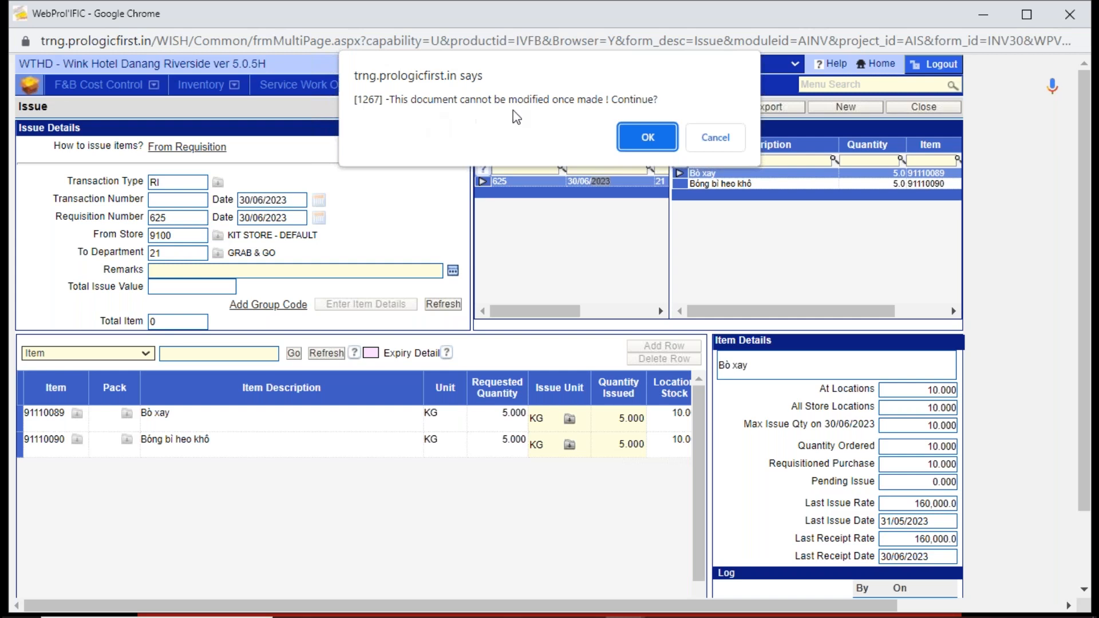
{"action": "left_click", "coordinate": [648, 148]}
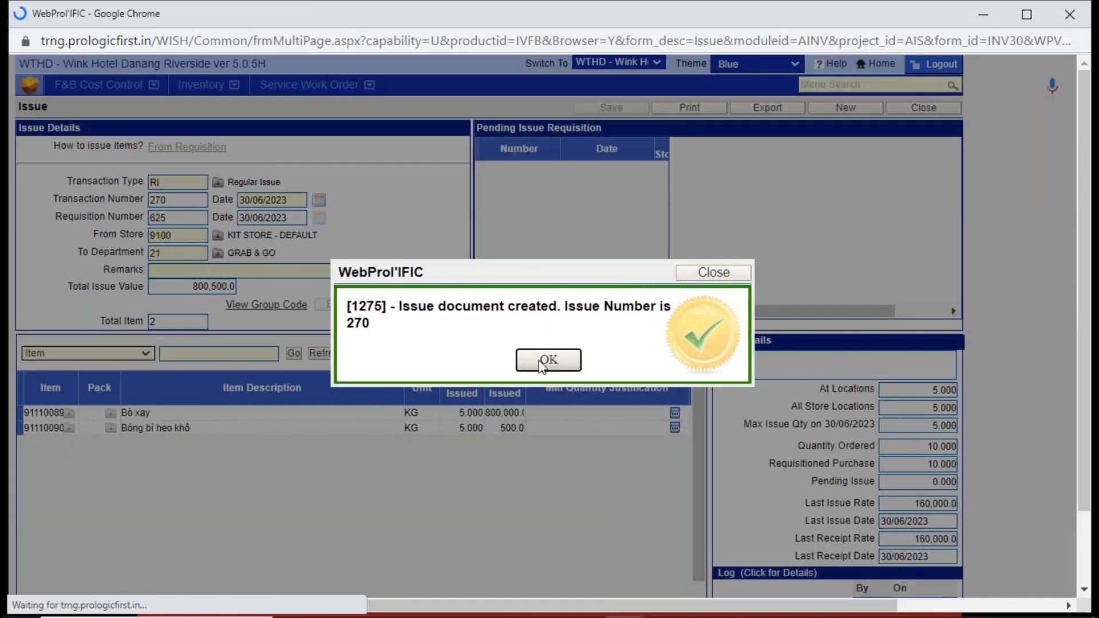
{"action": "left_click", "coordinate": [547, 360]}
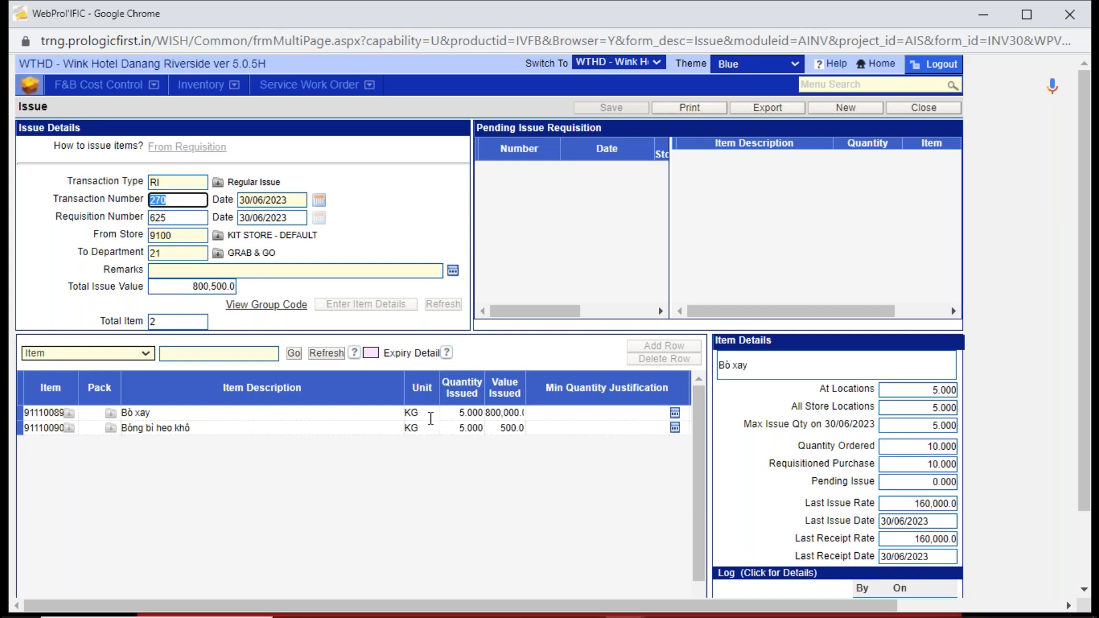
- Check the issued quantity of item 91110089, close the issue and start a new Stock Adjustment receipt voucher
{"action": "left_click", "coordinate": [461, 412]}
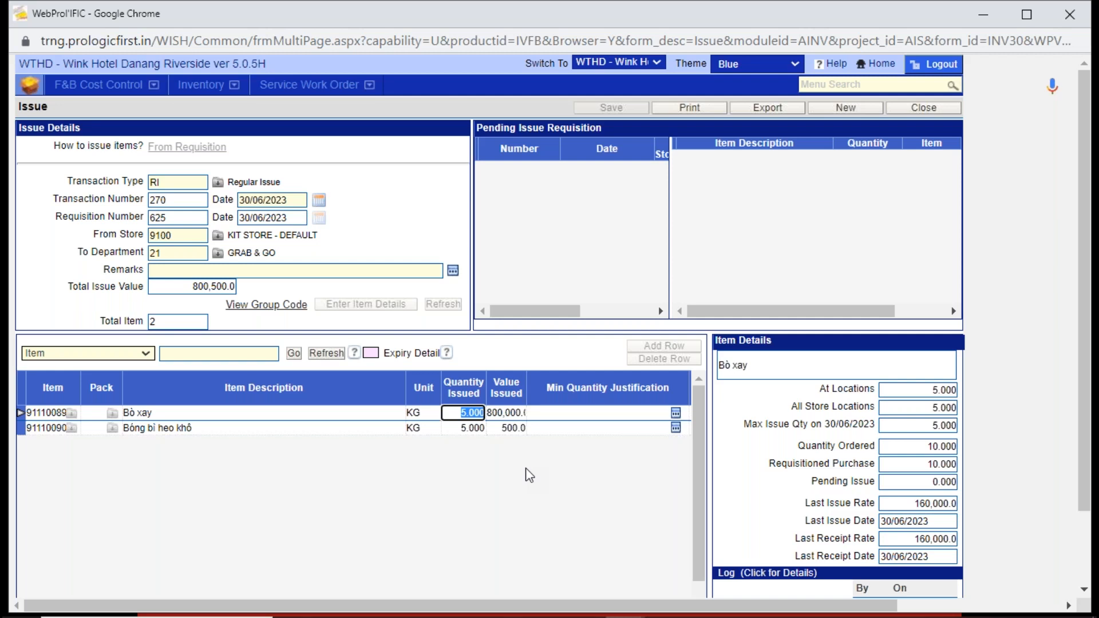
{"action": "left_click", "coordinate": [909, 107]}
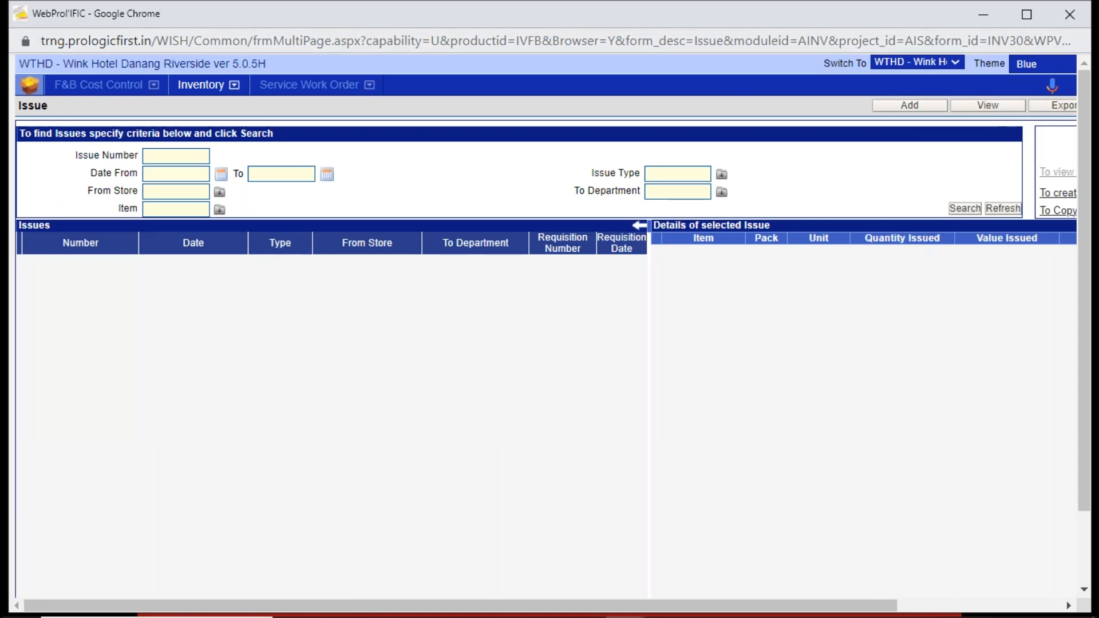
{"action": "left_click", "coordinate": [206, 85]}
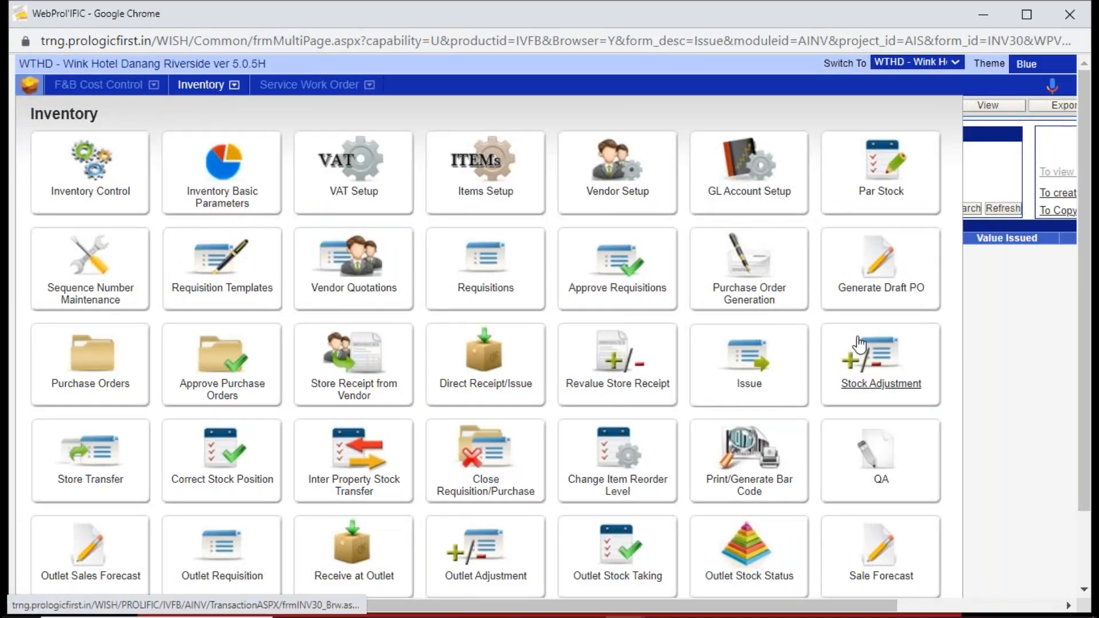
{"action": "left_click", "coordinate": [891, 377]}
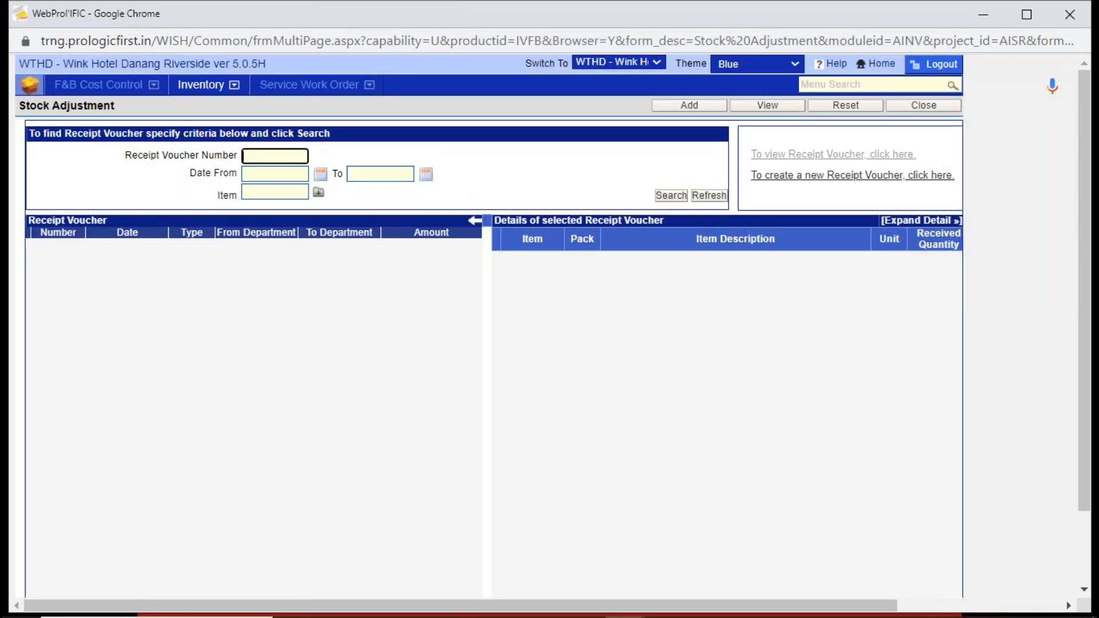
{"action": "left_click", "coordinate": [711, 108]}
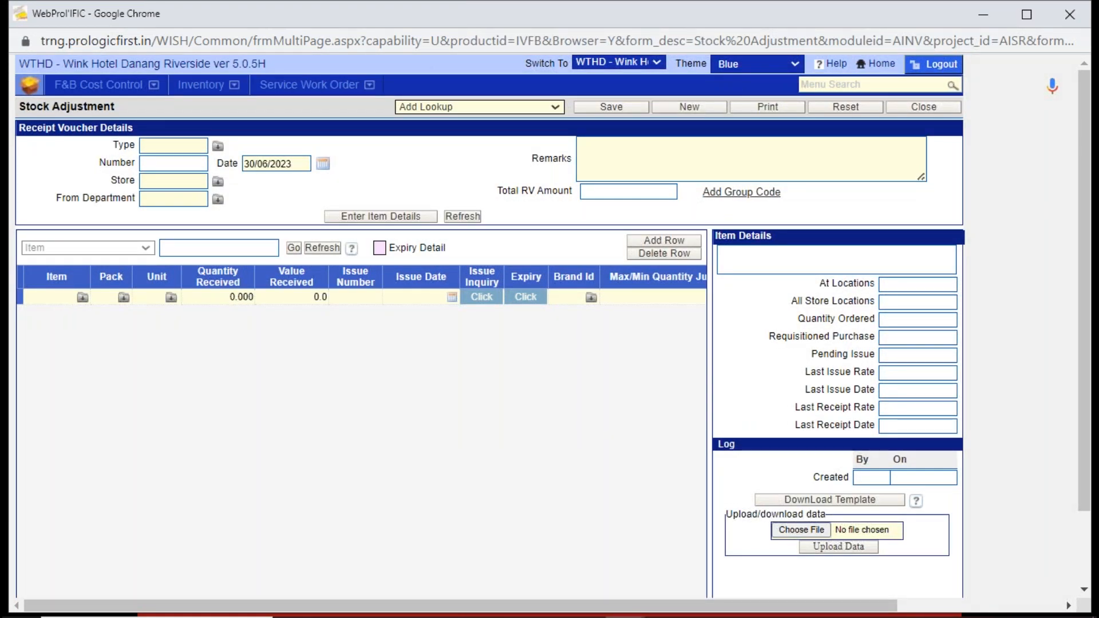
- Set the voucher type to IR (Issue Return From Dept), the store to 9100 and the from department to 21, GRAB & GO
{"action": "left_click", "coordinate": [168, 146]}
{"action": "type", "text": "IR"}
{"action": "key", "text": "Tab"}
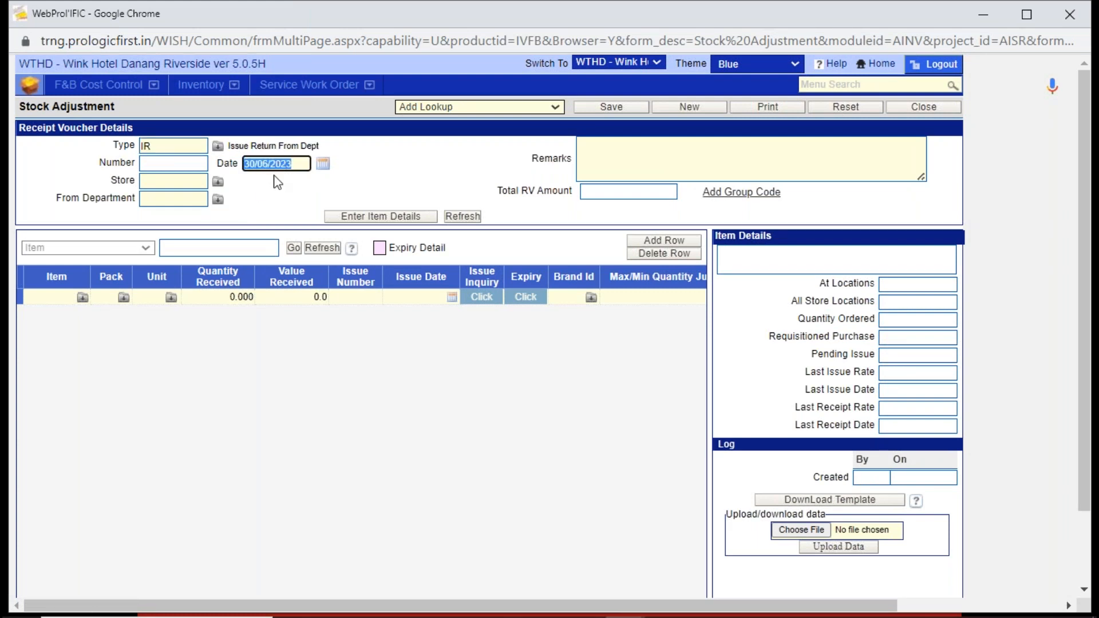
{"action": "left_click", "coordinate": [171, 181]}
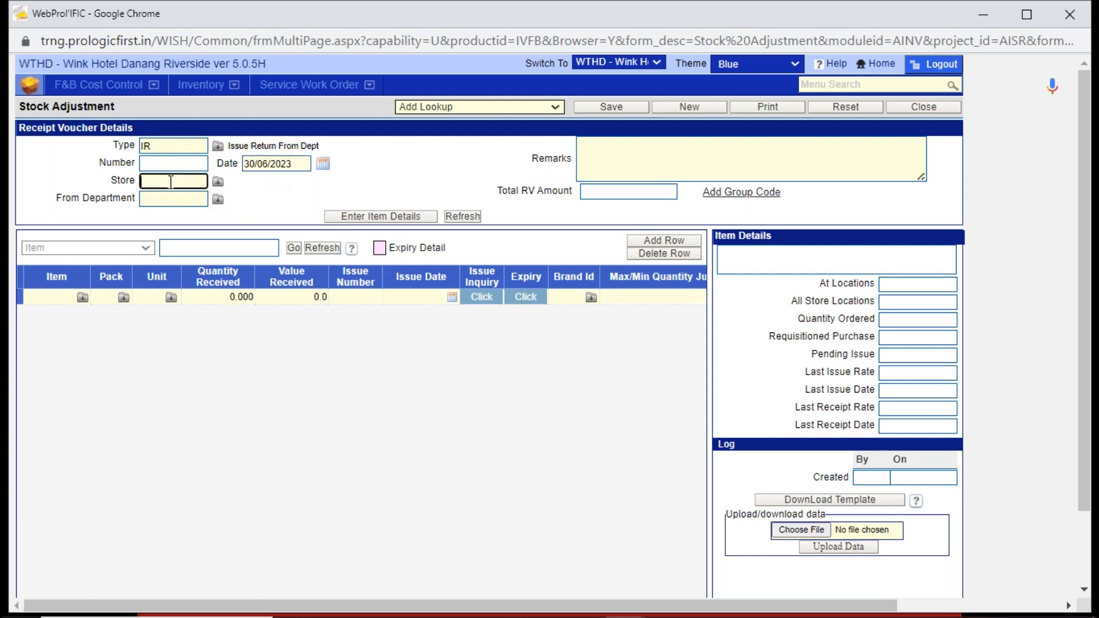
{"action": "type", "text": "9100"}
{"action": "key", "text": "Tab"}
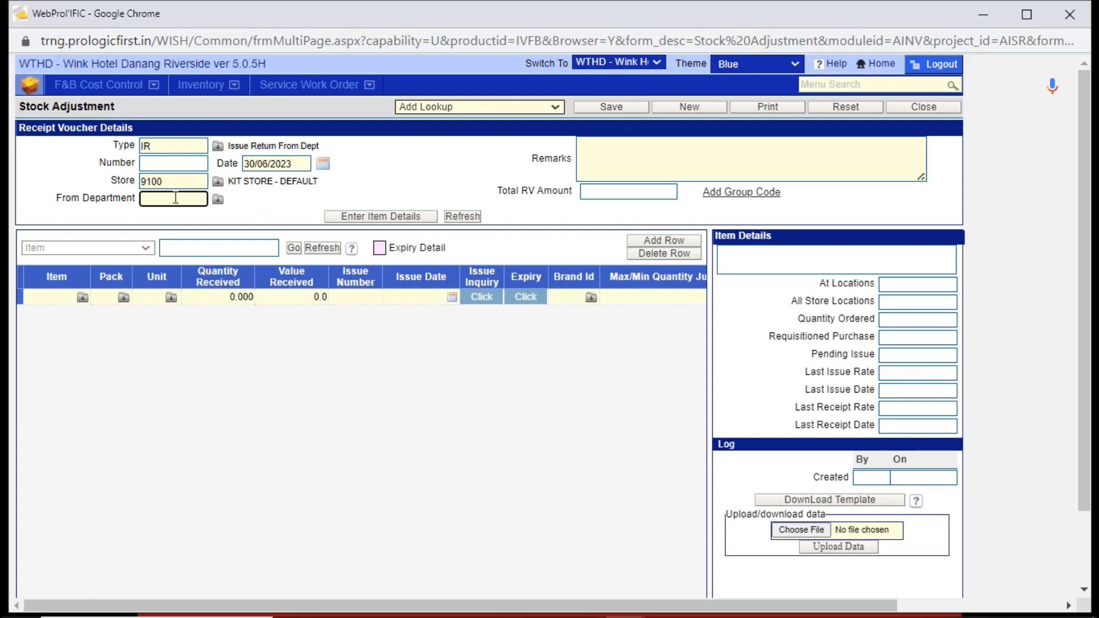
{"action": "type", "text": "G"}
{"action": "key", "text": "Tab"}
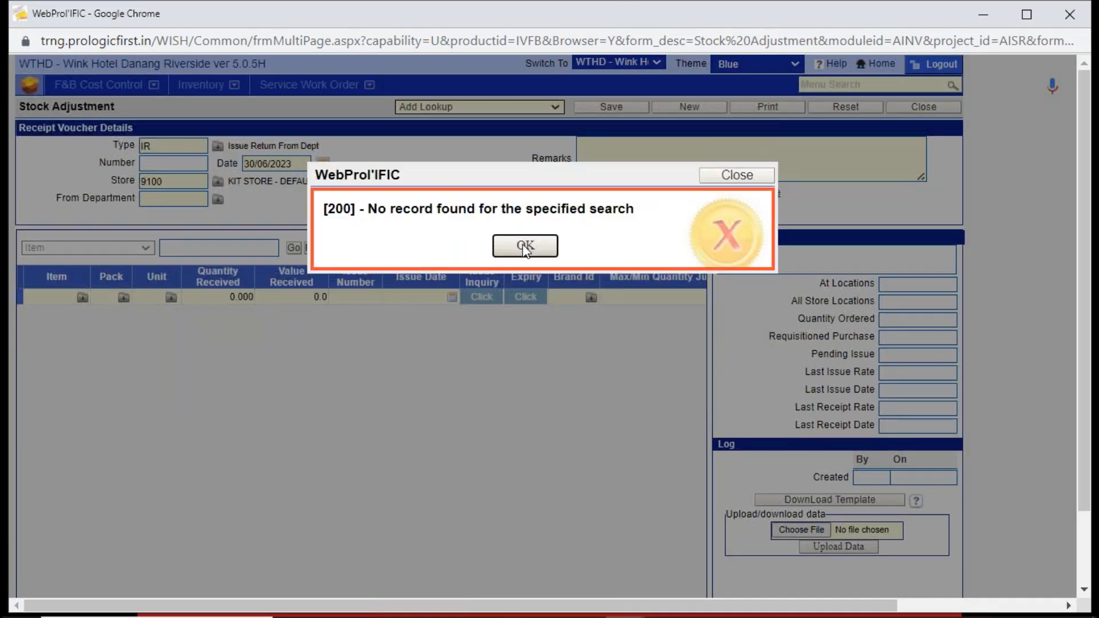
{"action": "left_click", "coordinate": [524, 246]}
{"action": "left_click", "coordinate": [218, 199]}
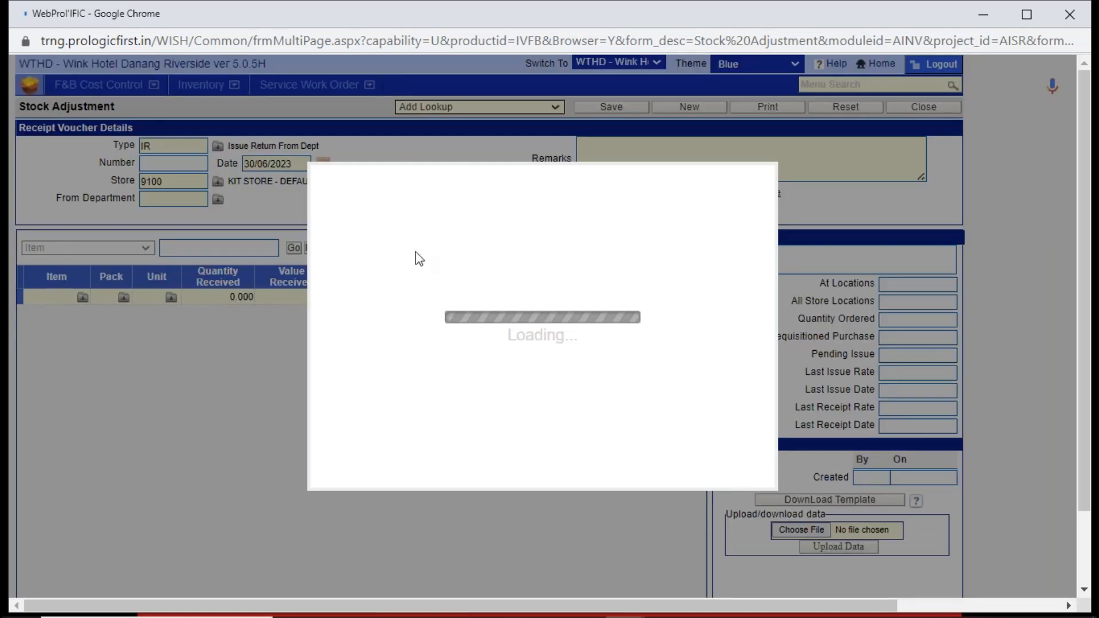
{"action": "double_click", "coordinate": [416, 247]}
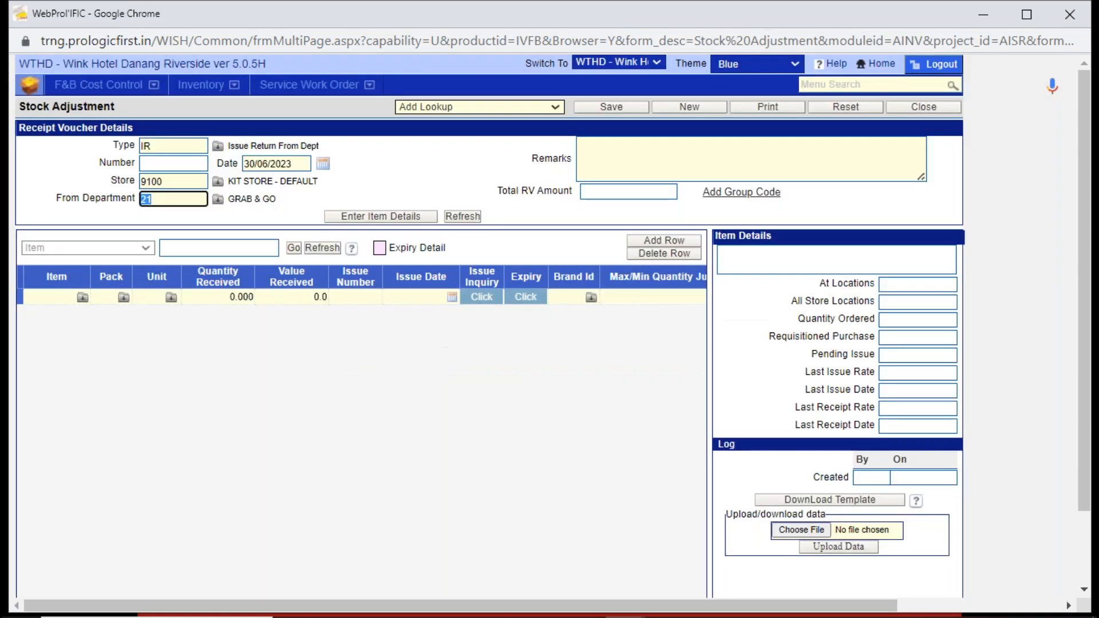
- Enter item 91110089 in the voucher's item details with a received quantity of 1
{"action": "left_click", "coordinate": [390, 217]}
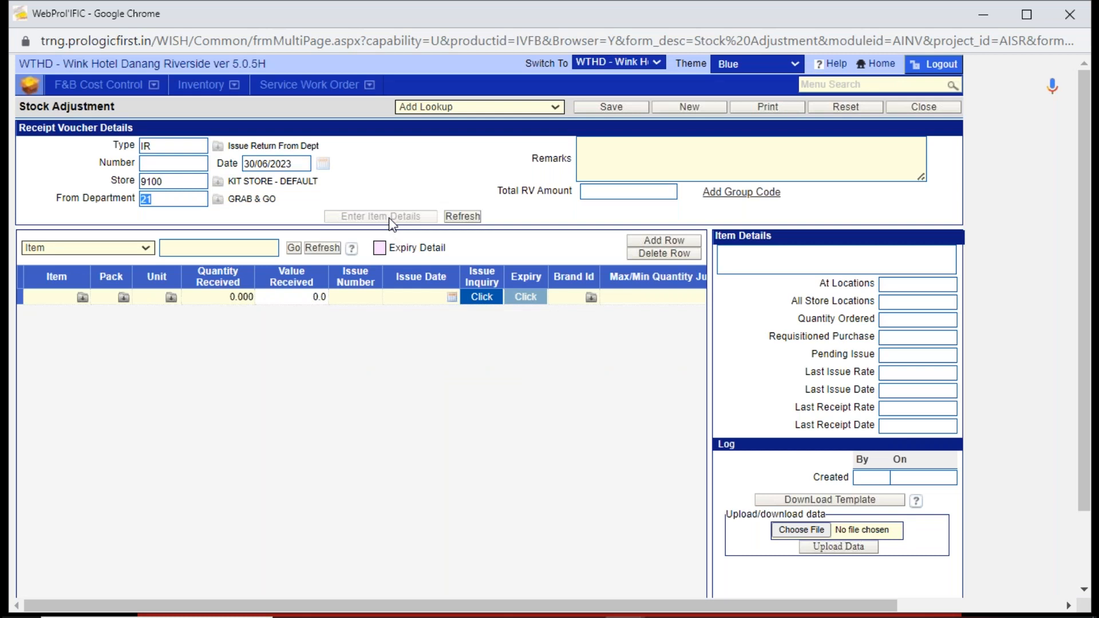
{"action": "left_click", "coordinate": [54, 296]}
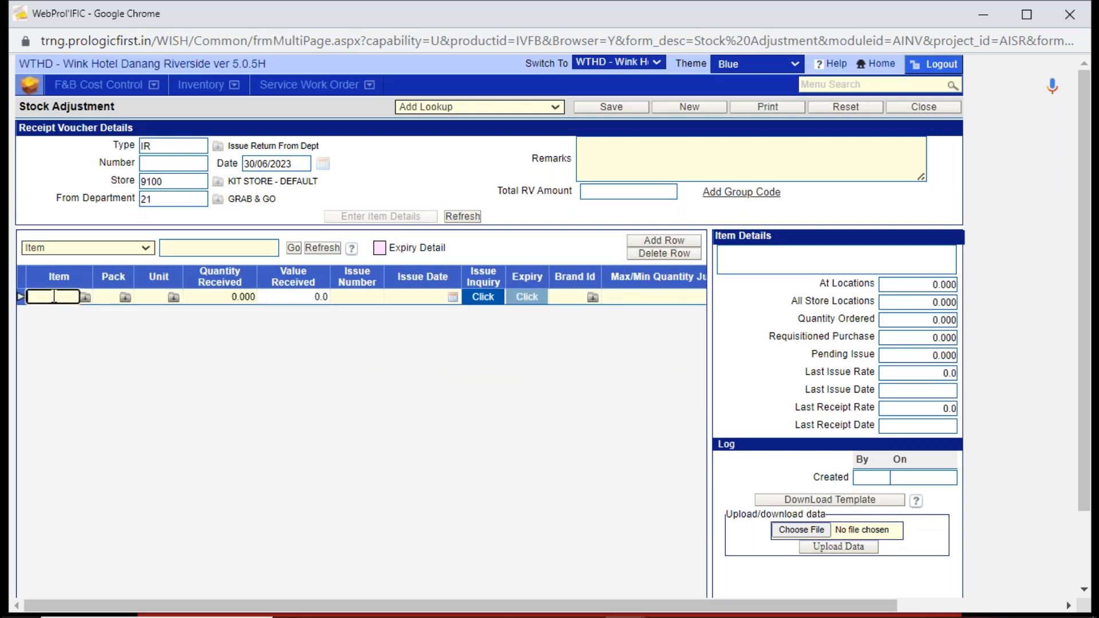
{"action": "type", "text": "91110089"}
{"action": "key", "text": "Tab"}
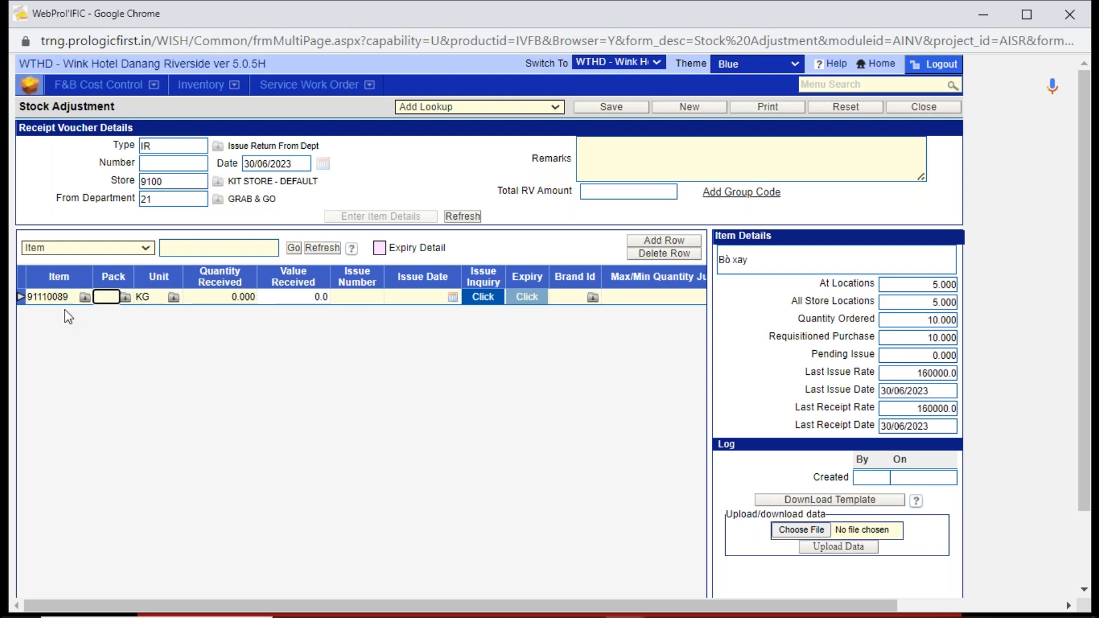
{"action": "left_click", "coordinate": [210, 297]}
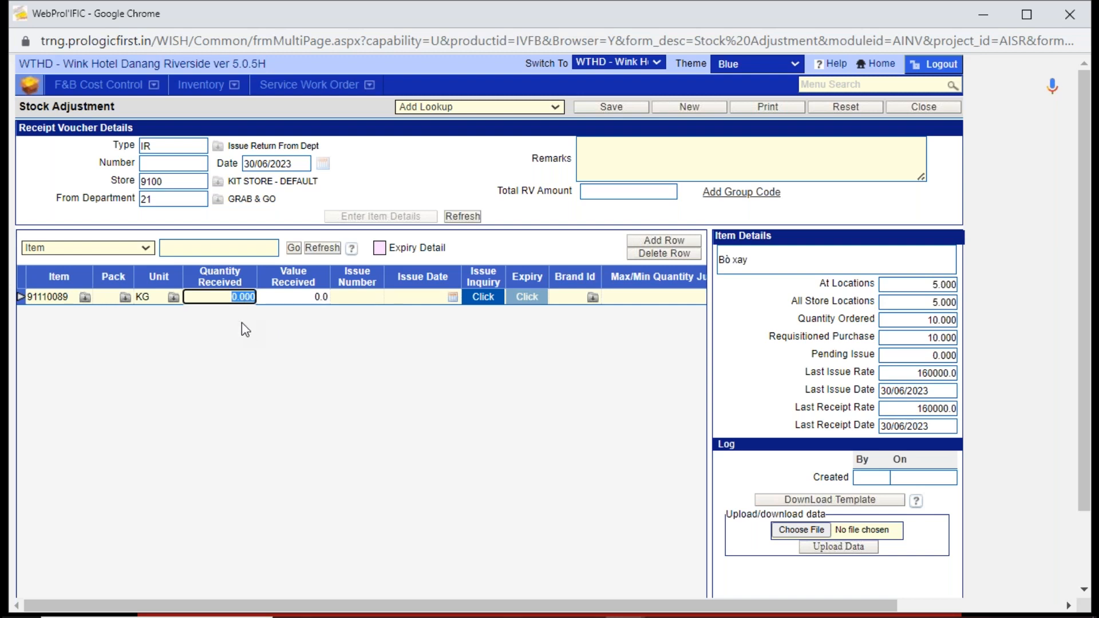
{"action": "type", "text": "1"}
{"action": "key", "text": "Tab"}
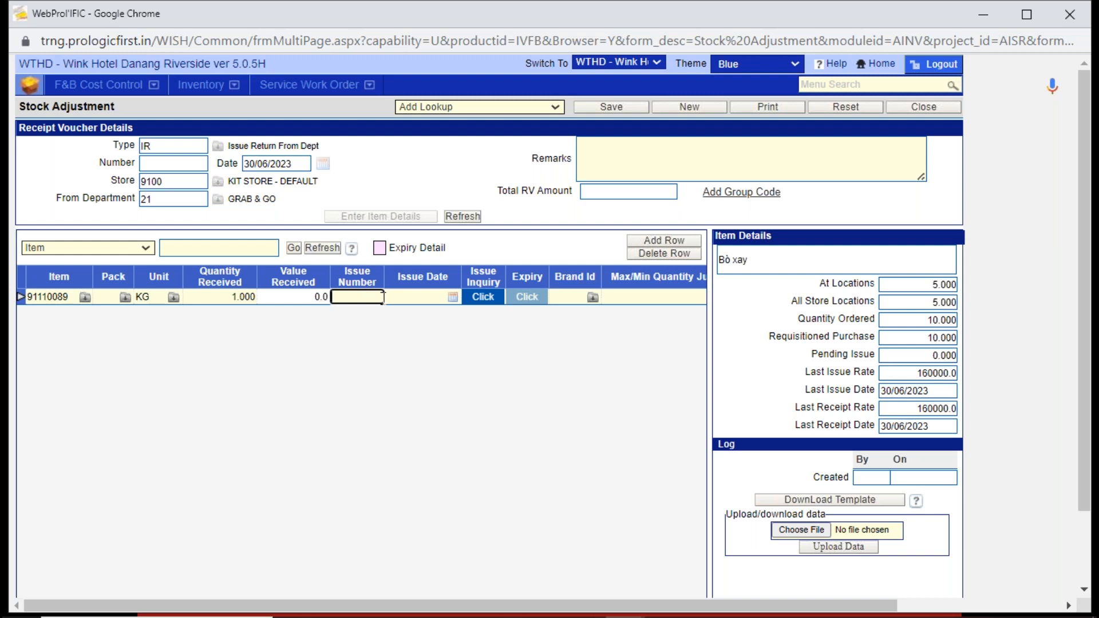
- Look up the item's original issue through Issue Inquiry and link the return line to issue 270 dated 30/06/2023
{"action": "left_click", "coordinate": [490, 301]}
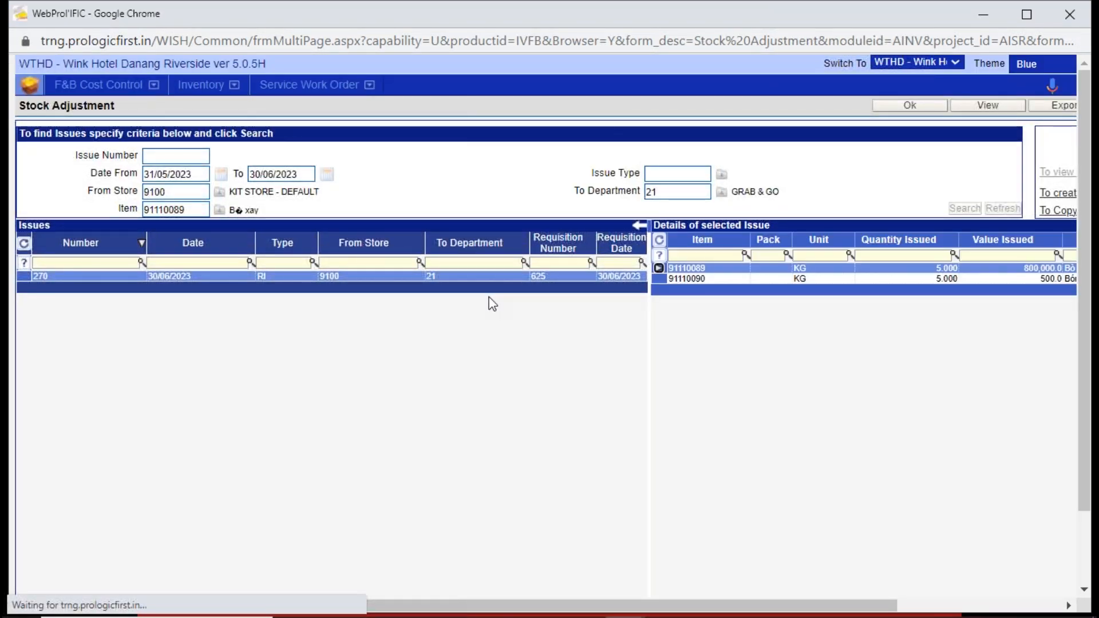
{"action": "double_click", "coordinate": [184, 212]}
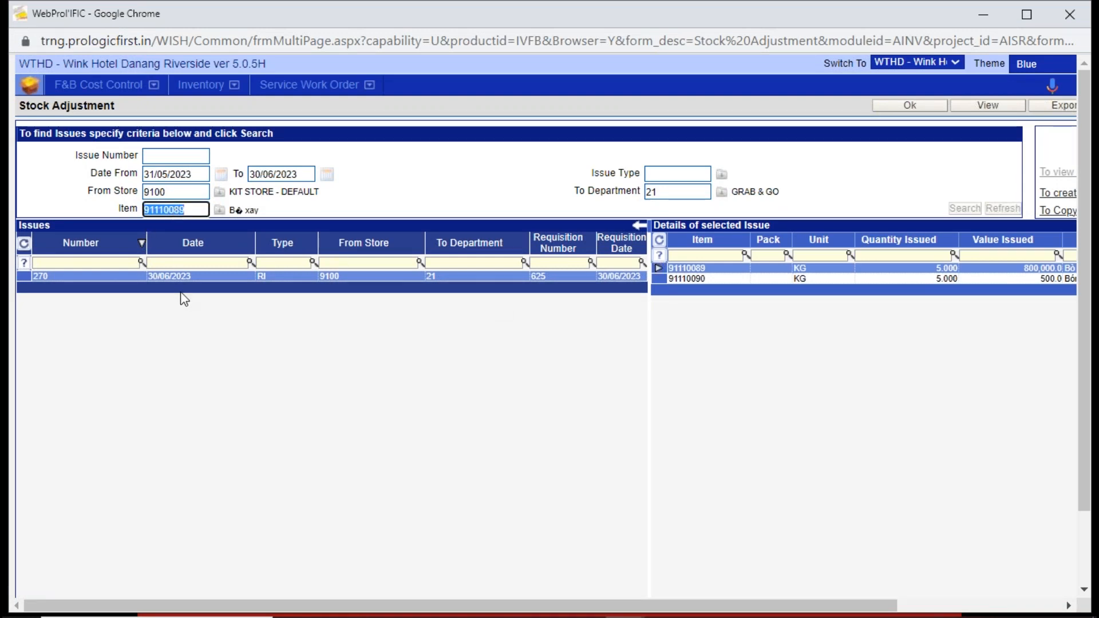
{"action": "left_click", "coordinate": [179, 277]}
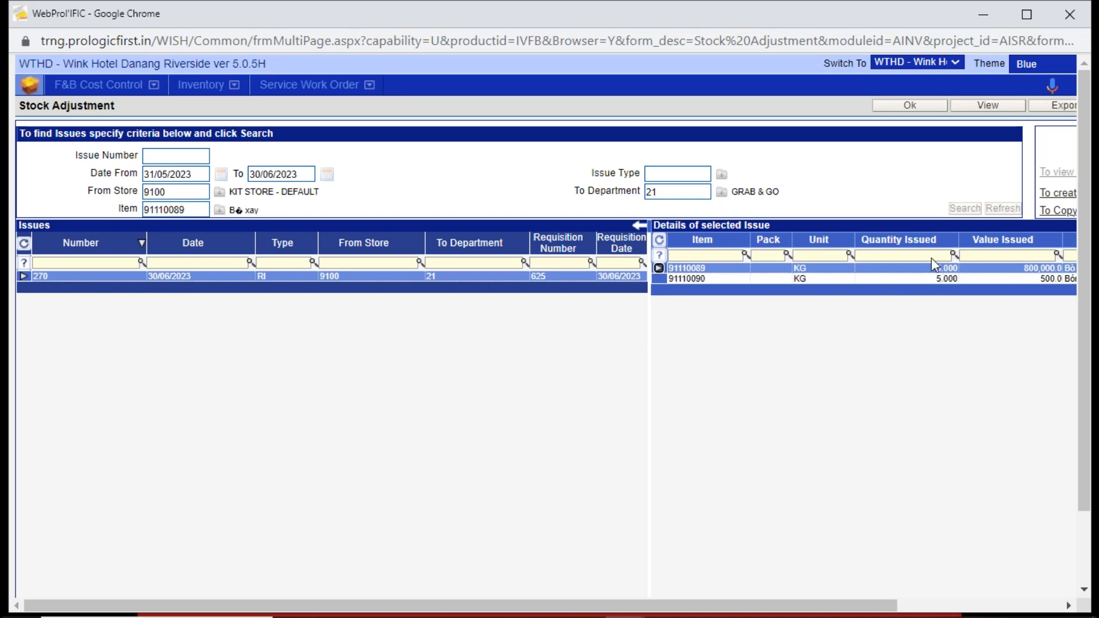
{"action": "left_click", "coordinate": [580, 278]}
{"action": "left_click", "coordinate": [987, 106]}
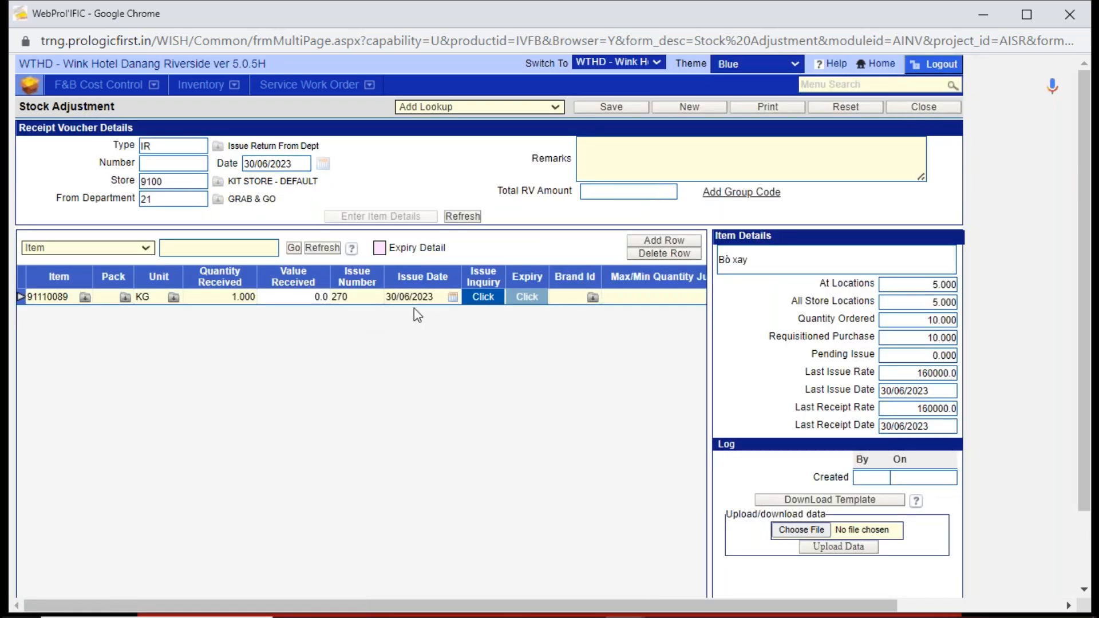
- Add the remark "excess quantity issued" and save the receipt voucher, waiting for the unresponsive page to finish
{"action": "left_click", "coordinate": [842, 151]}
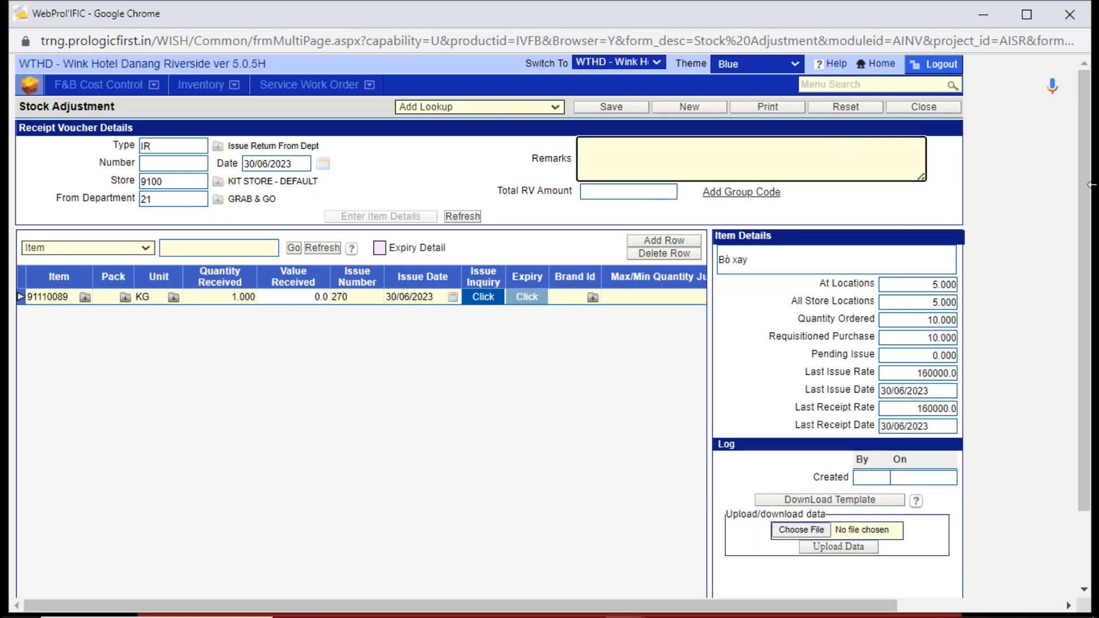
{"action": "type", "text": "excess quantity issued"}
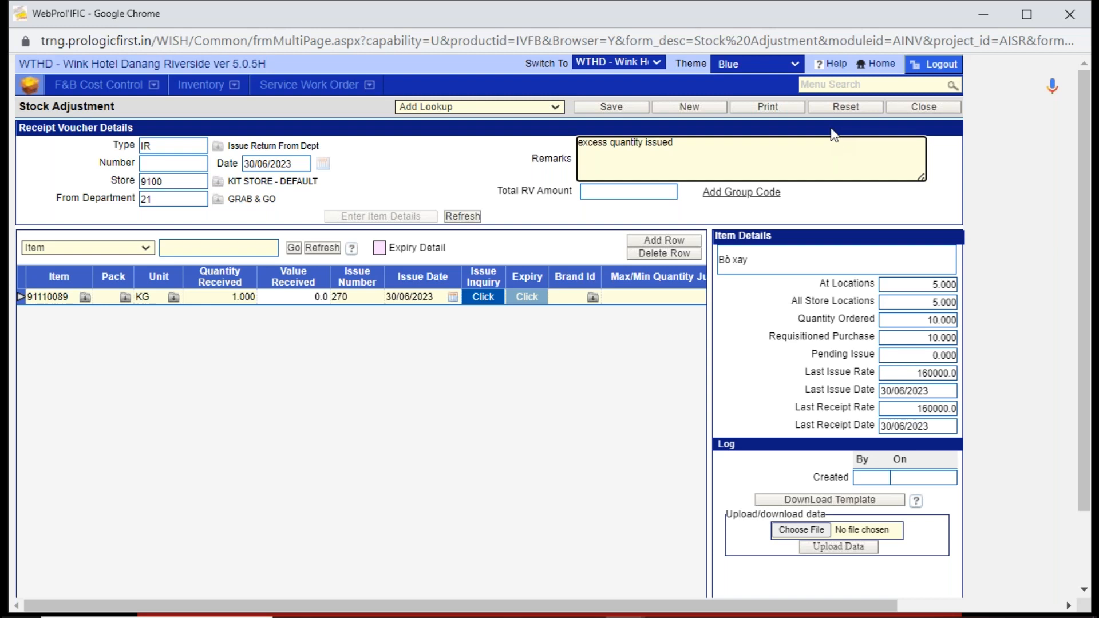
{"action": "left_click", "coordinate": [623, 108]}
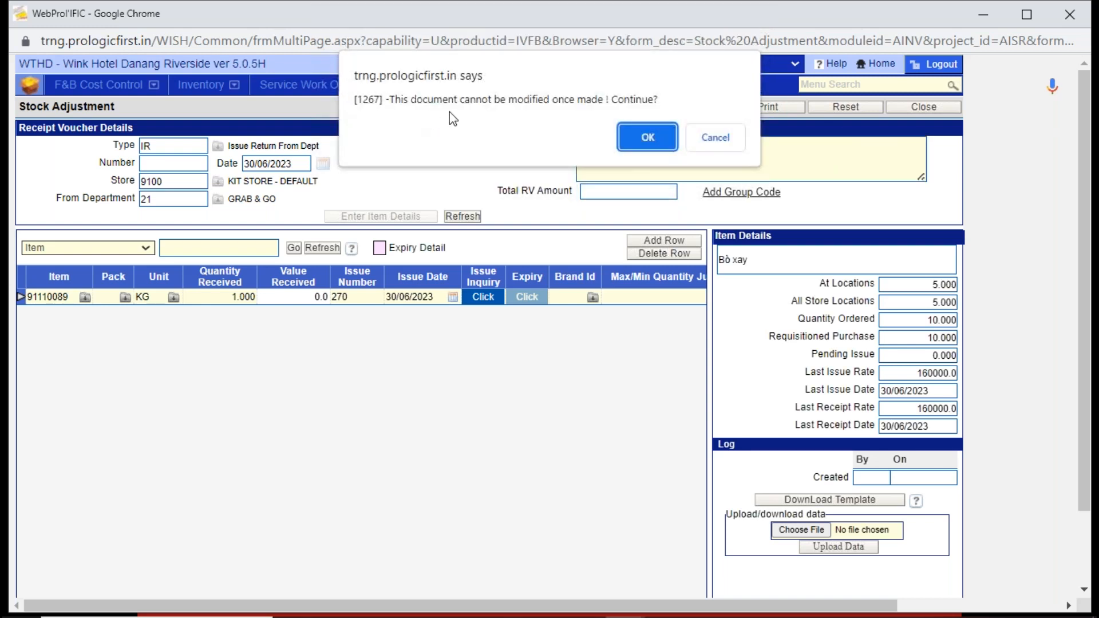
{"action": "left_click", "coordinate": [648, 139]}
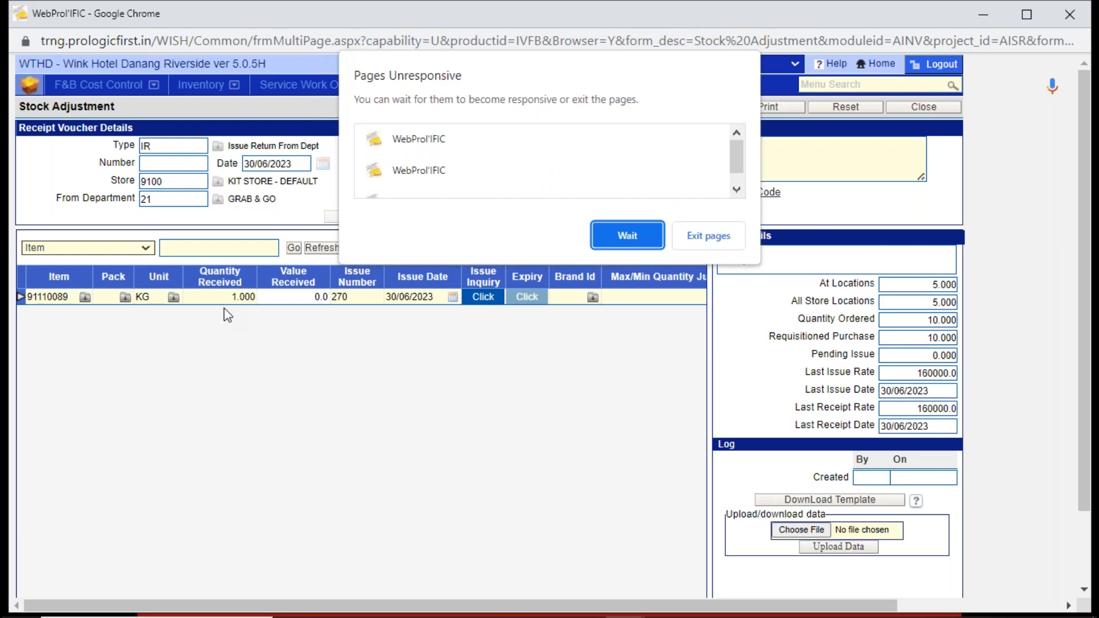
{"action": "left_click", "coordinate": [626, 229]}
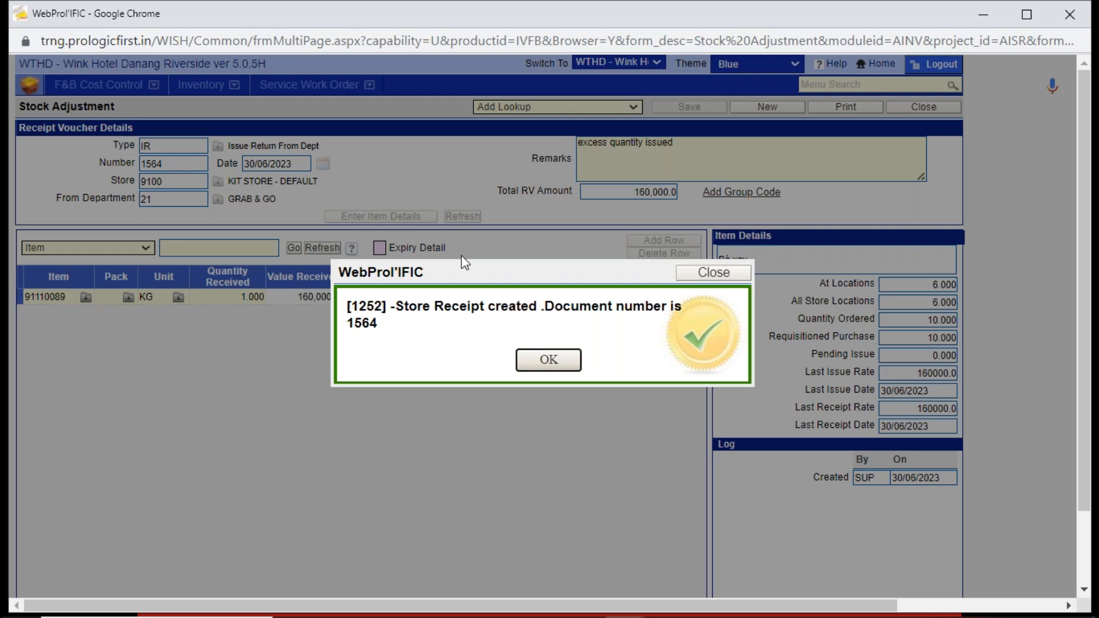
{"action": "left_click", "coordinate": [566, 361]}
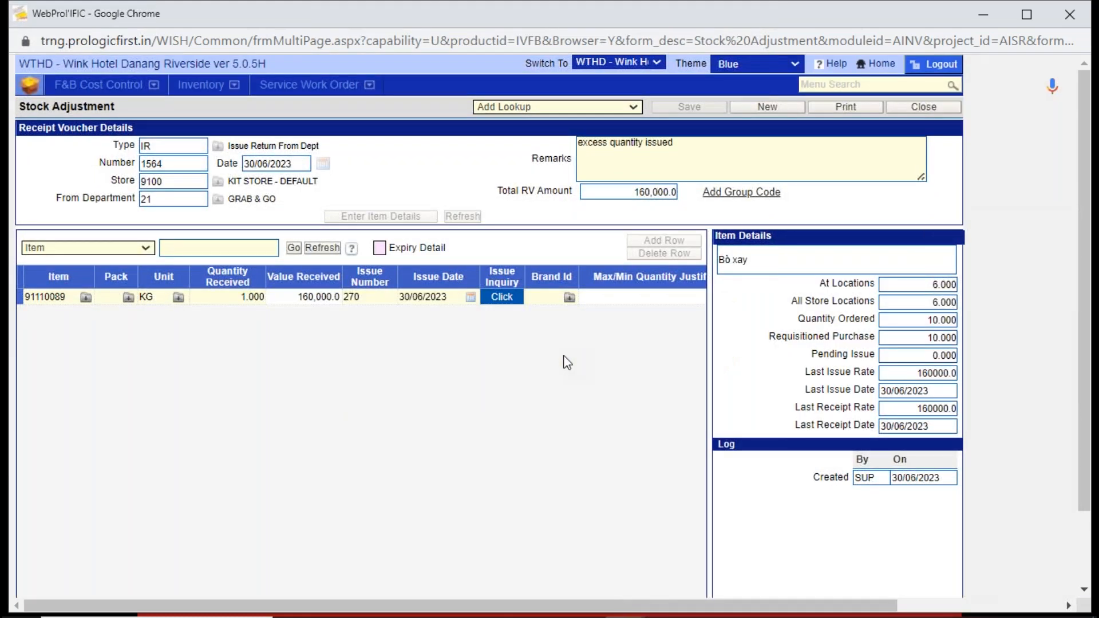
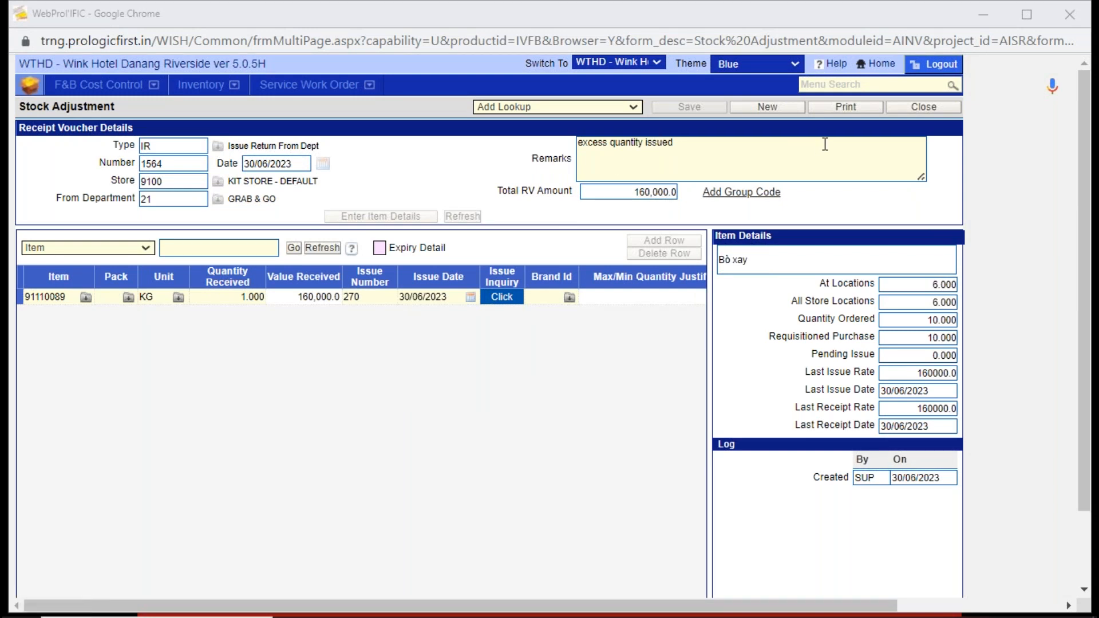
- Leave Stock Adjustment and open Correct Stock Position from the Inventory module
{"action": "left_click", "coordinate": [924, 107]}
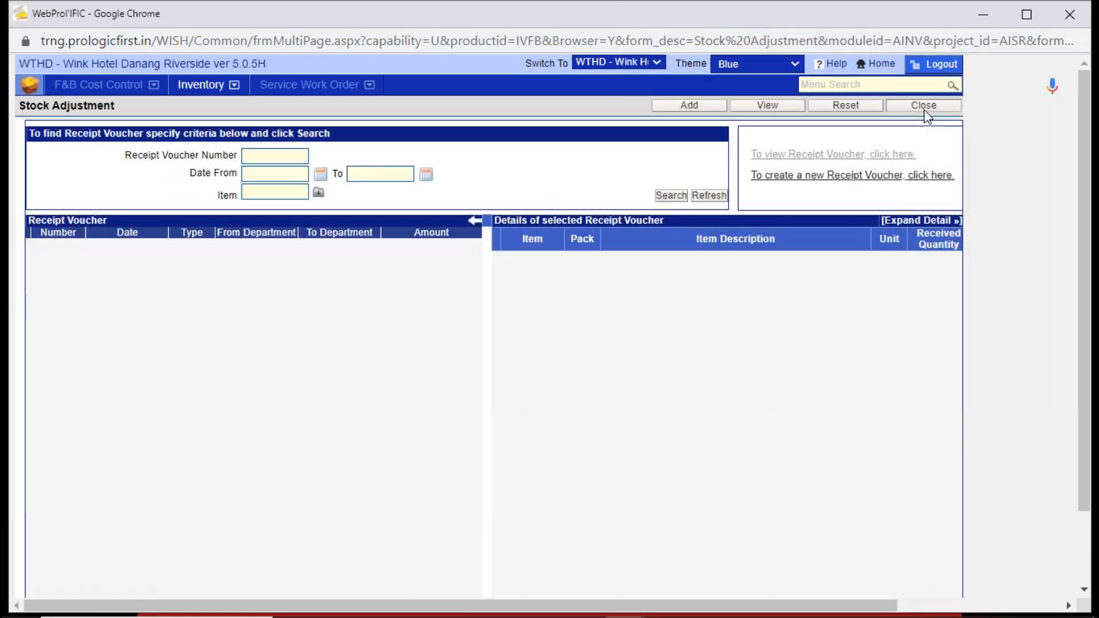
{"action": "left_click", "coordinate": [924, 108]}
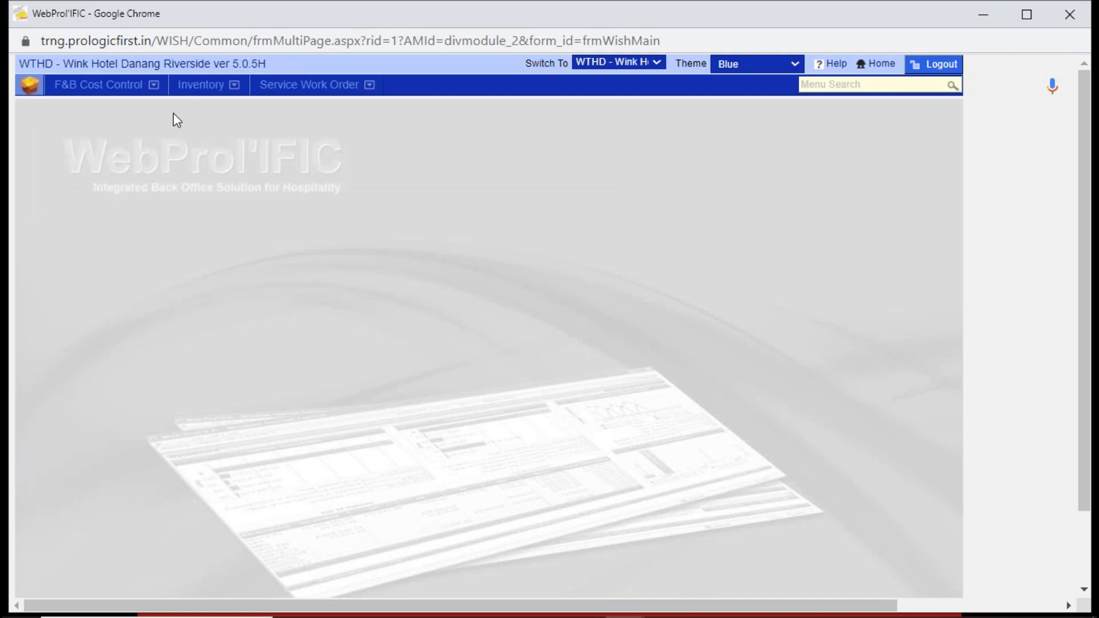
{"action": "left_click", "coordinate": [189, 89]}
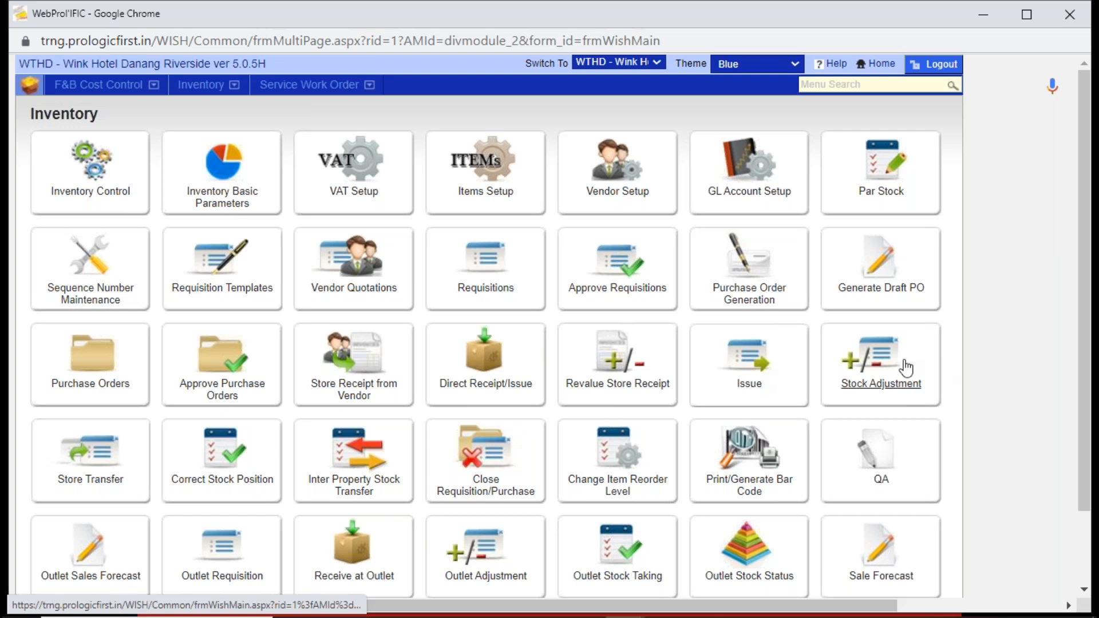
{"action": "left_click", "coordinate": [219, 458]}
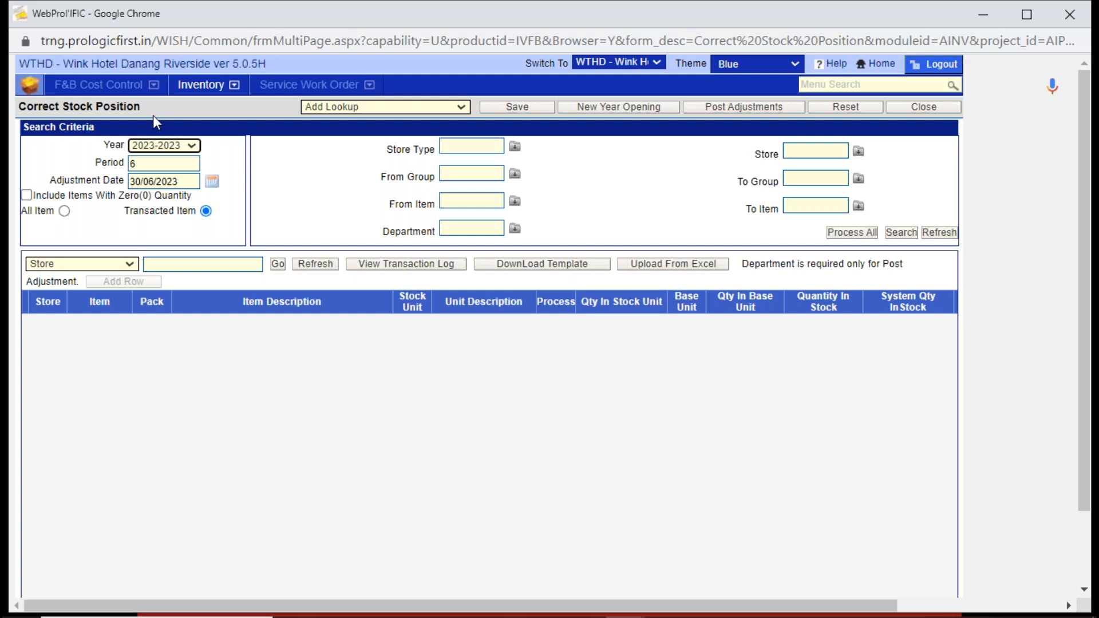
- Set the search criteria to store type 91, KIT STORE, and store 9100, KIT STORE - DEFAULT
{"action": "left_click", "coordinate": [157, 162]}
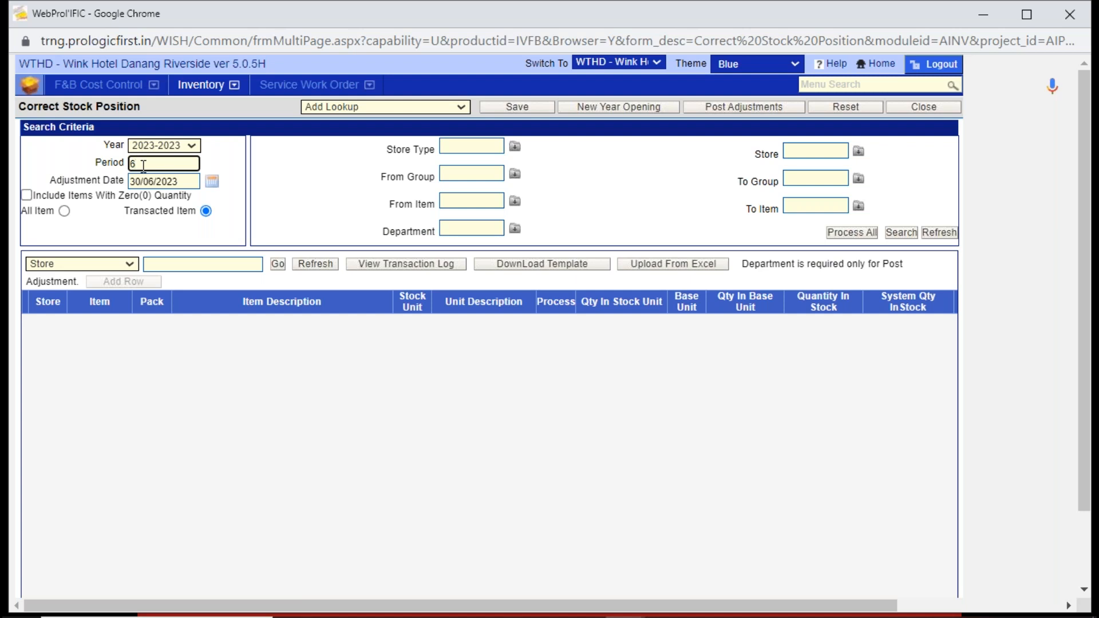
{"action": "key", "text": "Tab"}
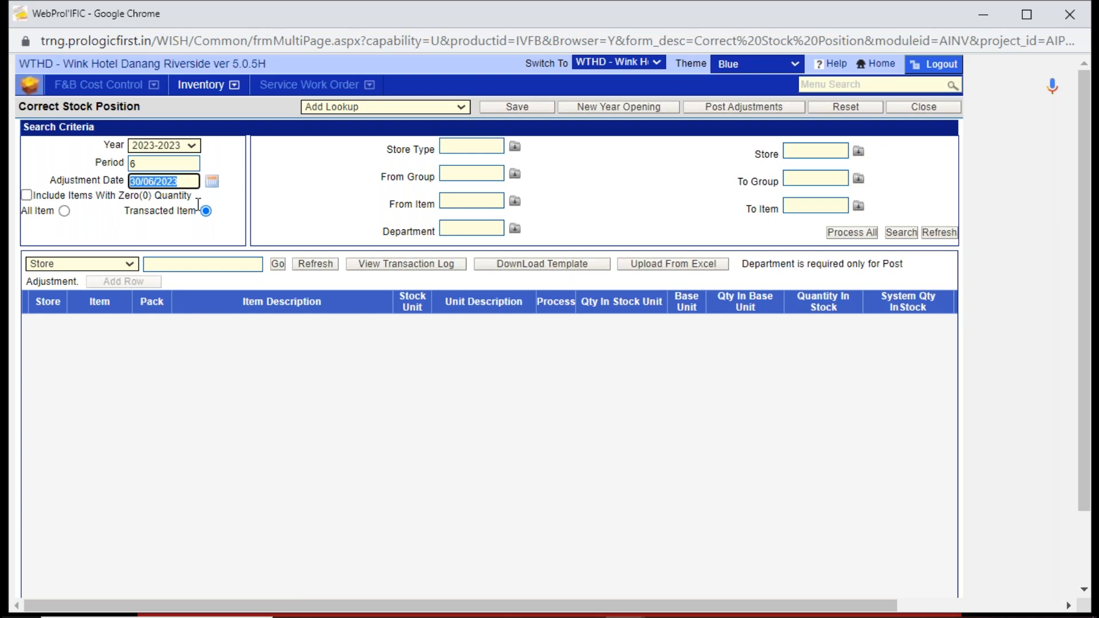
{"action": "left_click", "coordinate": [465, 145]}
{"action": "left_click", "coordinate": [516, 147]}
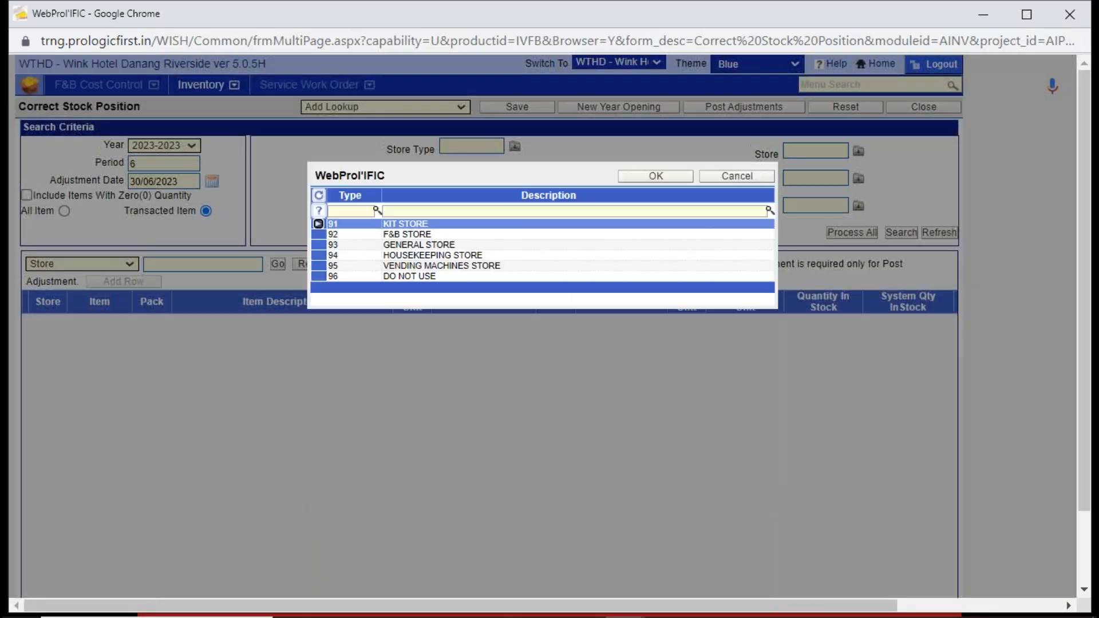
{"action": "double_click", "coordinate": [441, 224]}
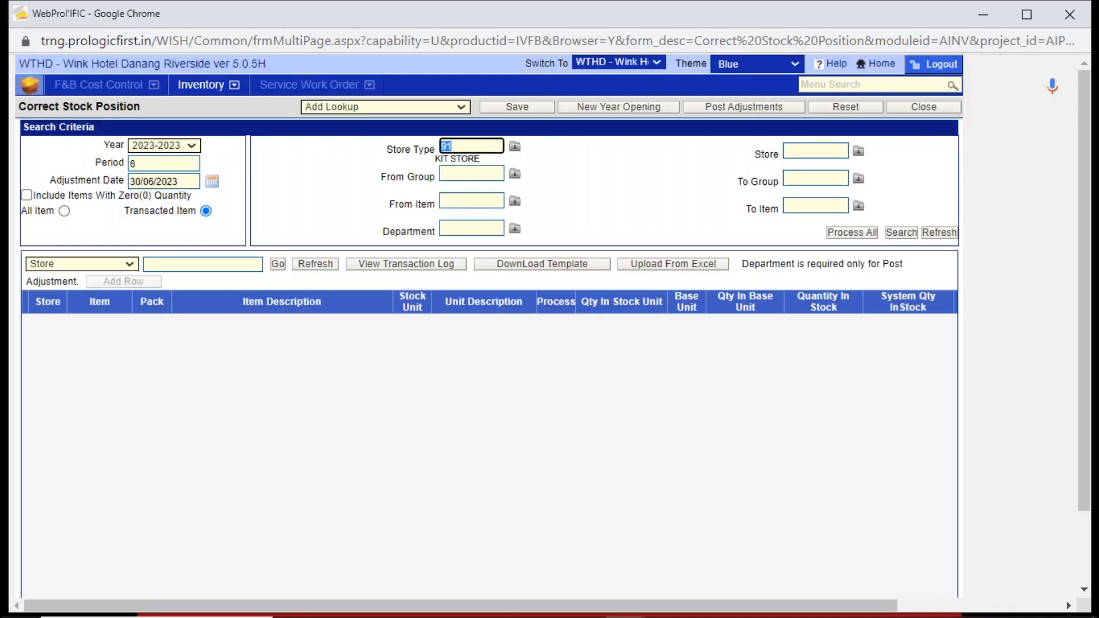
{"action": "left_click", "coordinate": [858, 151]}
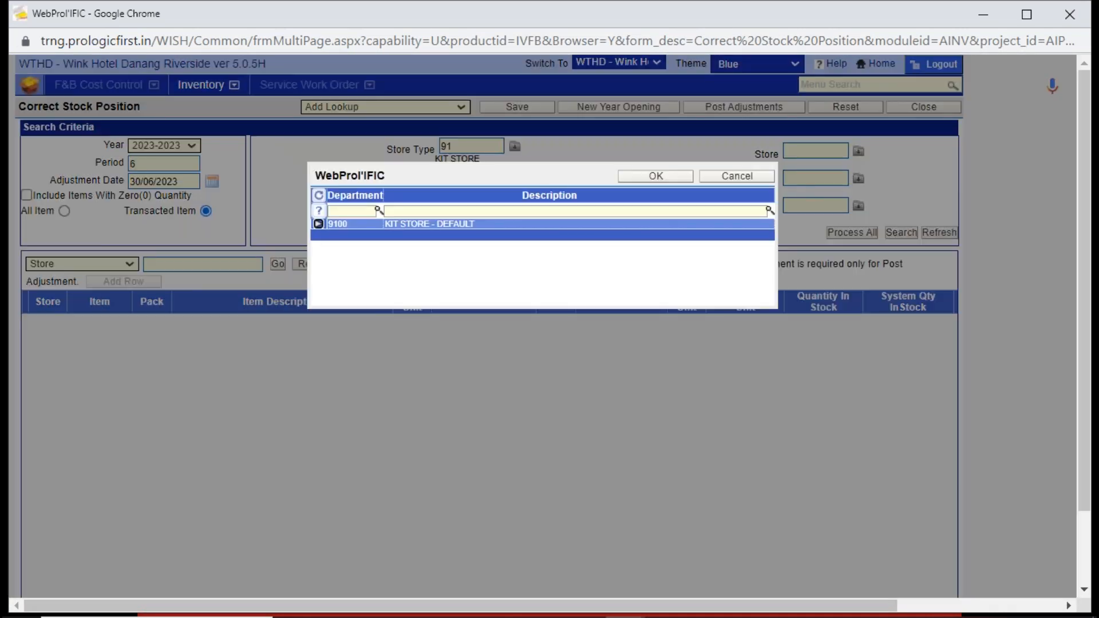
{"action": "double_click", "coordinate": [607, 224]}
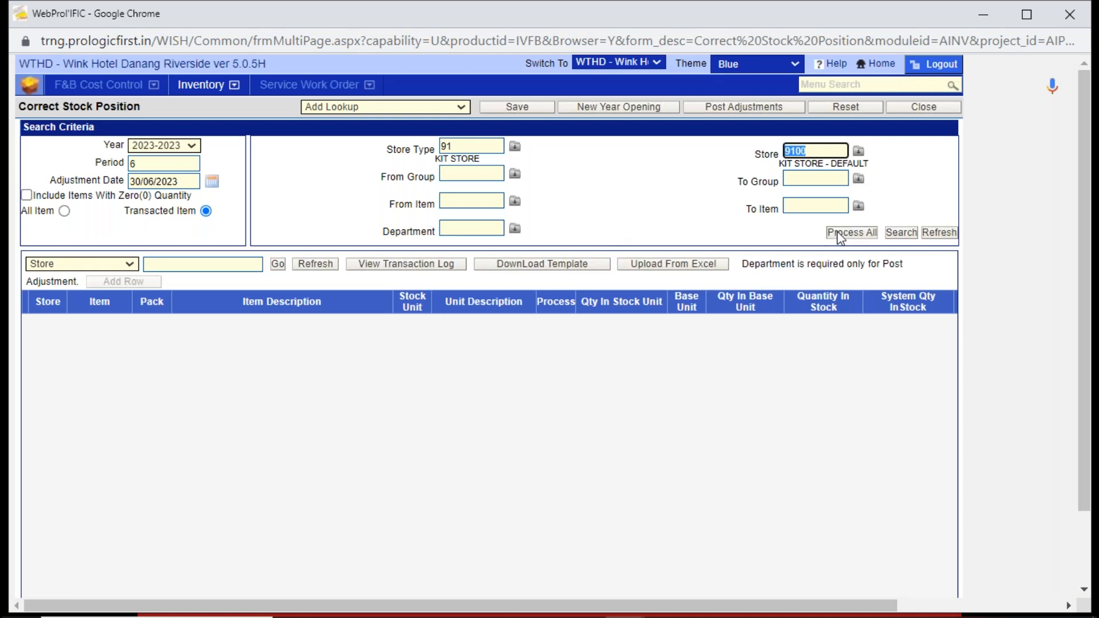
- Set the department to ADJU and search for the store's transacted items
{"action": "left_click", "coordinate": [484, 231]}
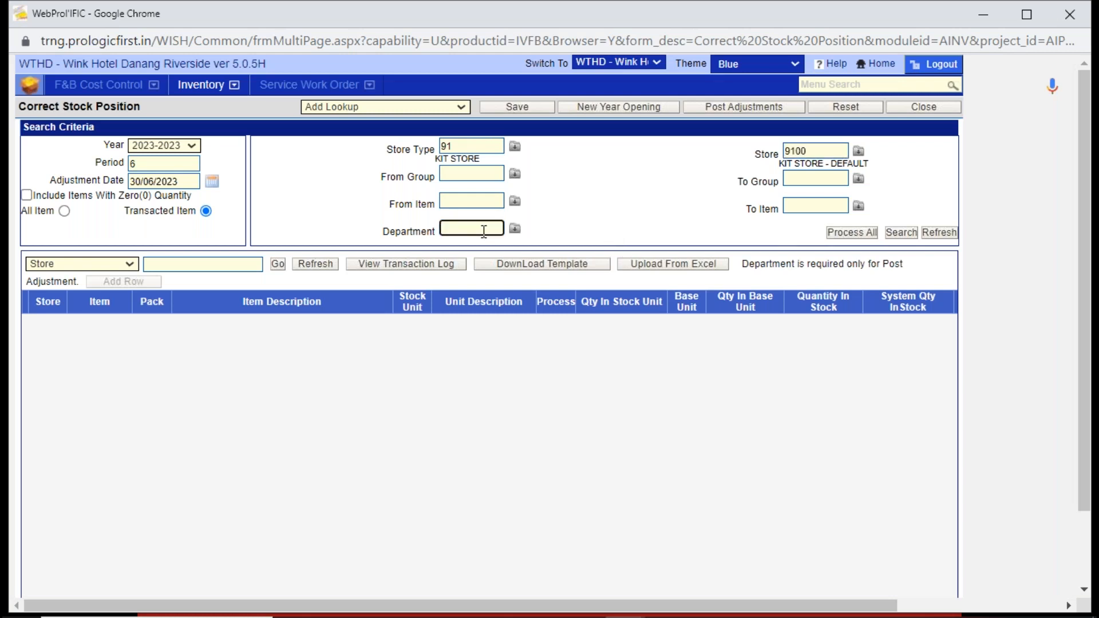
{"action": "type", "text": "ADJU"}
{"action": "key", "text": "Tab"}
{"action": "double_click", "coordinate": [478, 227]}
{"action": "left_click", "coordinate": [900, 232]}
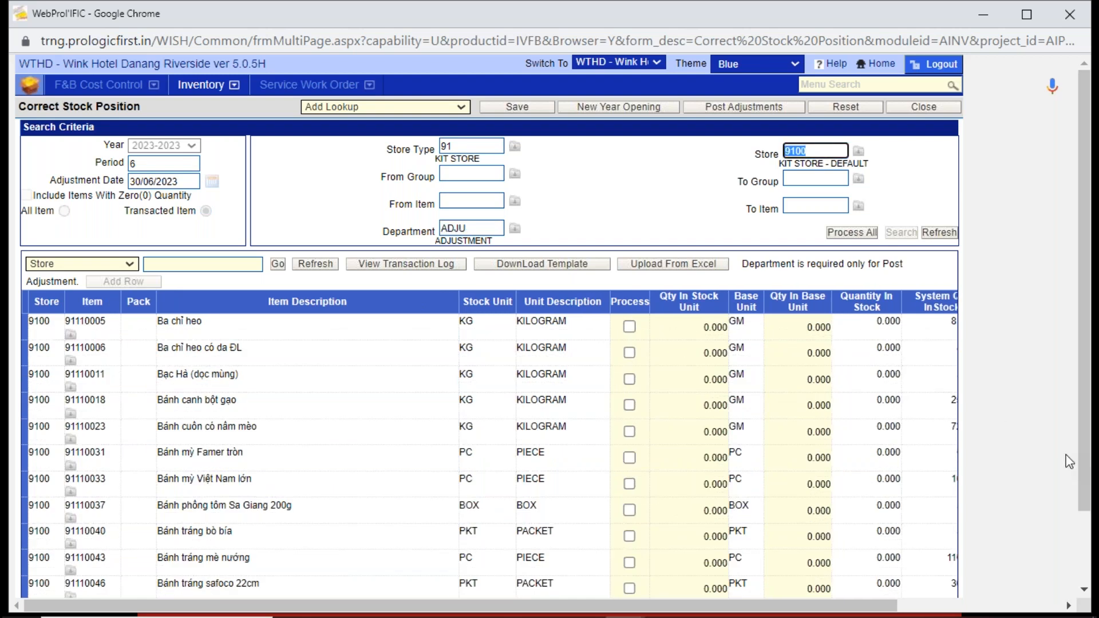
- Enter stock unit quantities of 100 for Ba chỉ heo and 10 for Ba chỉ heo có da ĐL
{"action": "scroll", "coordinate": [1083, 466], "scroll_direction": "down", "scroll_amount": 2}
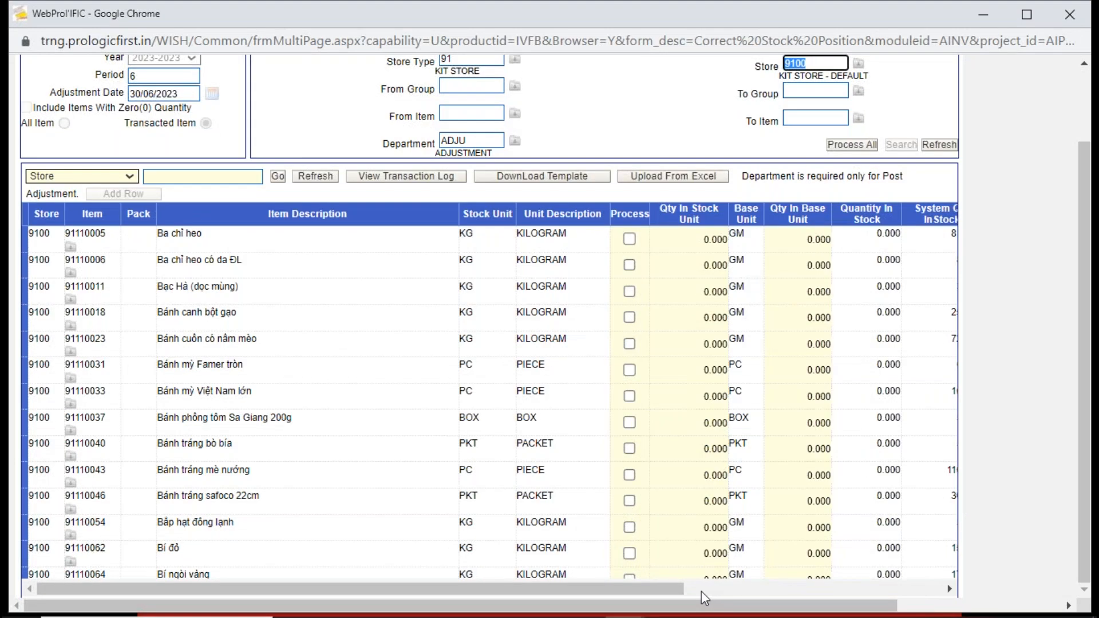
{"action": "left_click_drag", "start_coordinate": [681, 590], "coordinate": [757, 589]}
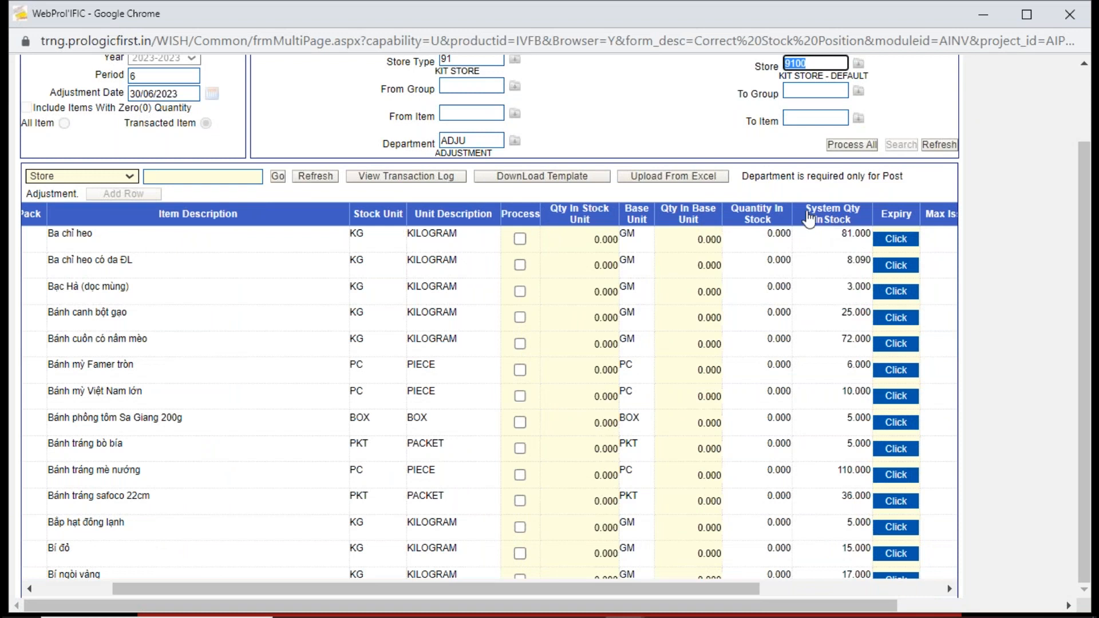
{"action": "left_click", "coordinate": [169, 96]}
{"action": "left_click_drag", "start_coordinate": [169, 96], "coordinate": [107, 106]}
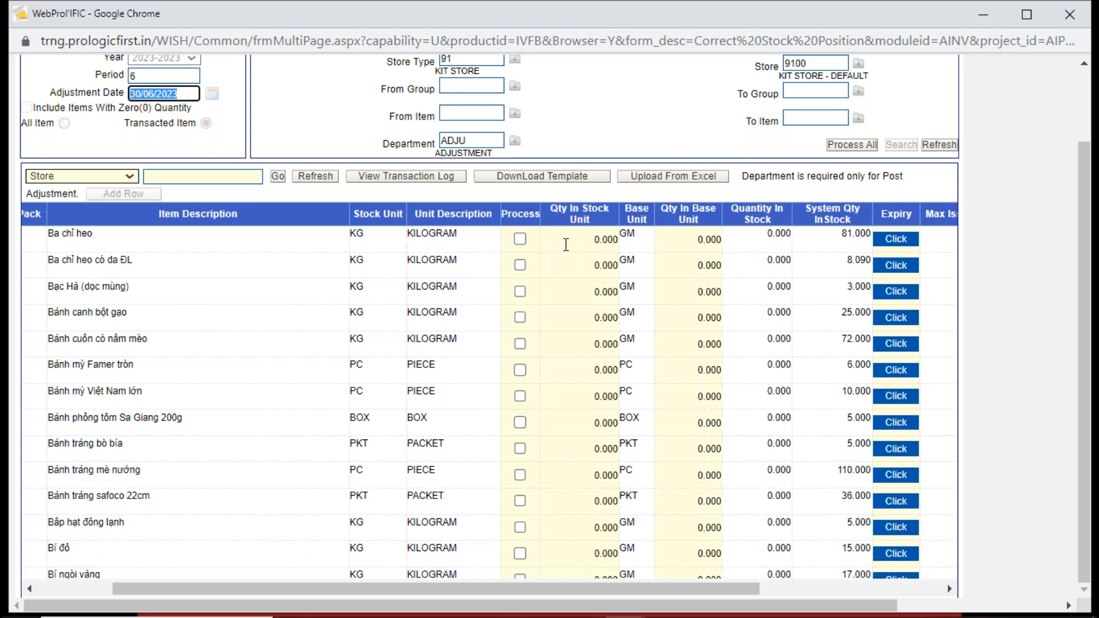
{"action": "left_click", "coordinate": [566, 244]}
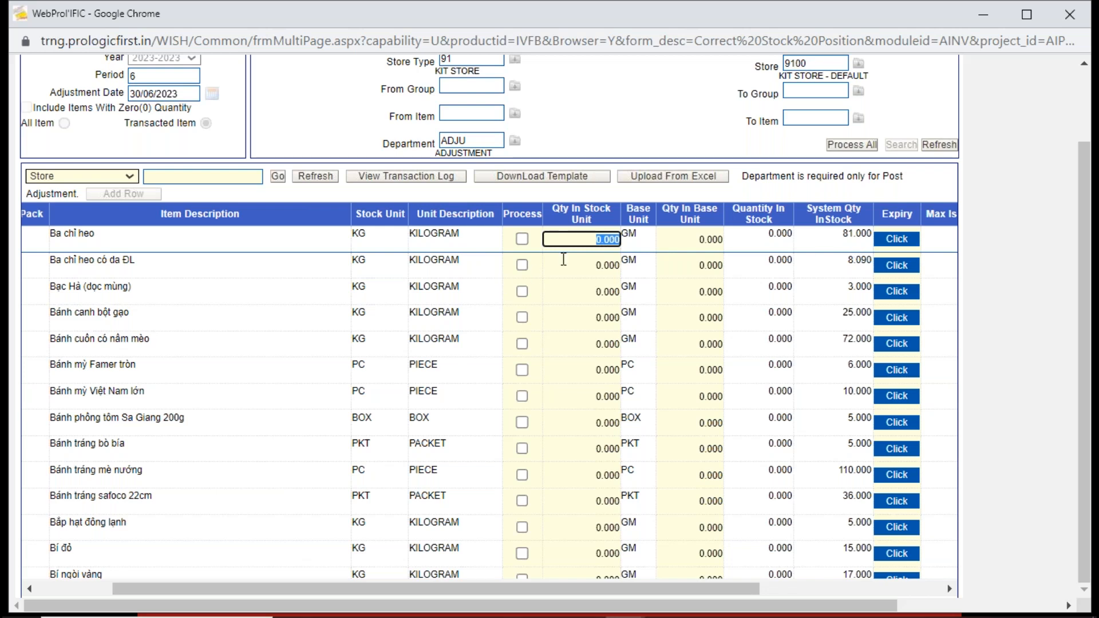
{"action": "type", "text": "100"}
{"action": "left_click", "coordinate": [590, 266]}
{"action": "left_click_drag", "start_coordinate": [591, 269], "coordinate": [722, 256]}
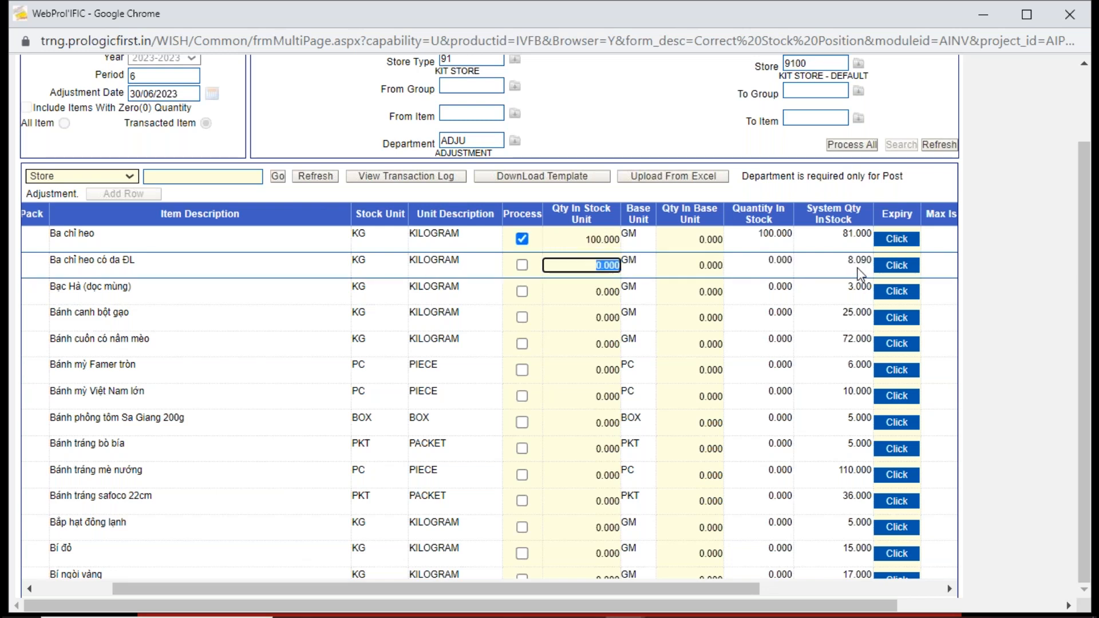
{"action": "type", "text": "10"}
- Enter stock unit quantities of 10 for Bạc Hà (dọc mùng) and 15 for Bánh canh bột gạo
{"action": "left_click", "coordinate": [599, 295]}
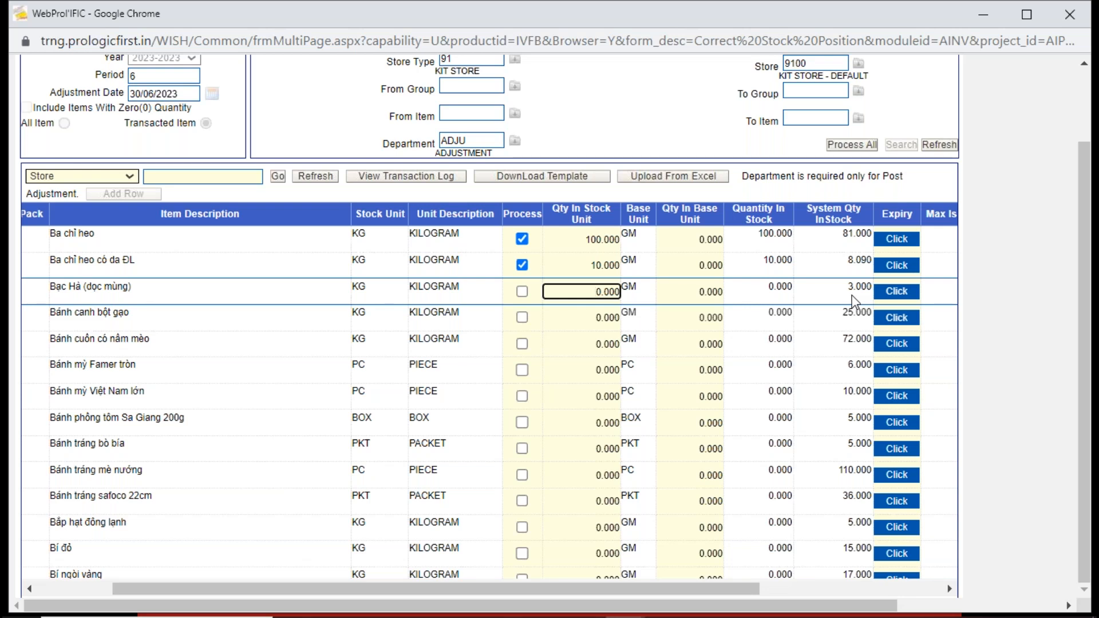
{"action": "left_click_drag", "start_coordinate": [587, 291], "coordinate": [642, 290]}
{"action": "type", "text": "10"}
{"action": "left_click", "coordinate": [850, 318]}
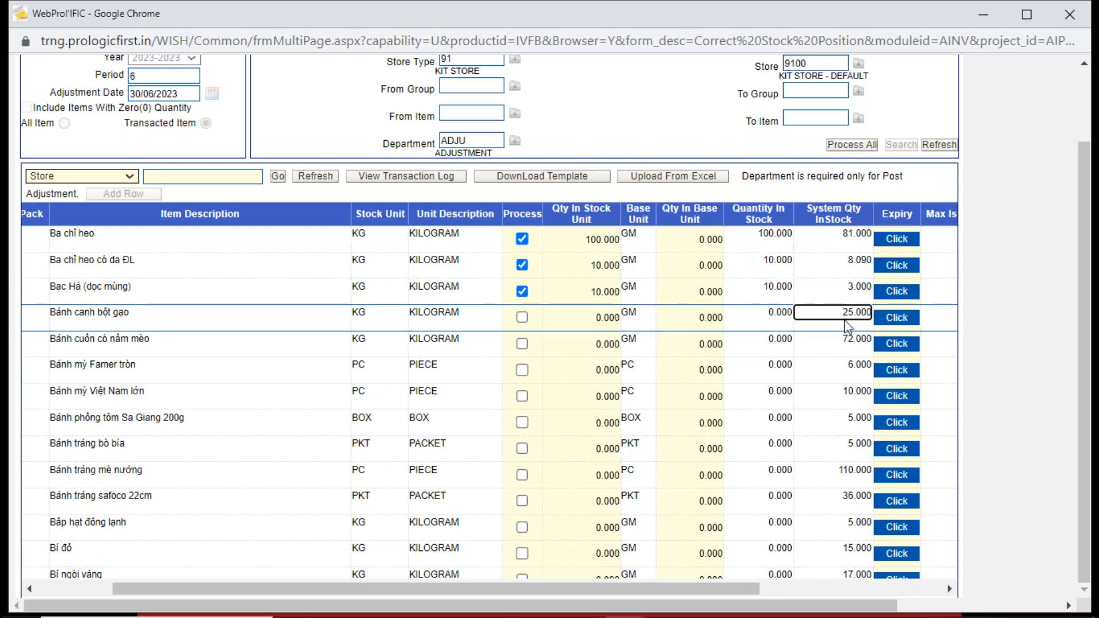
{"action": "left_click", "coordinate": [588, 318]}
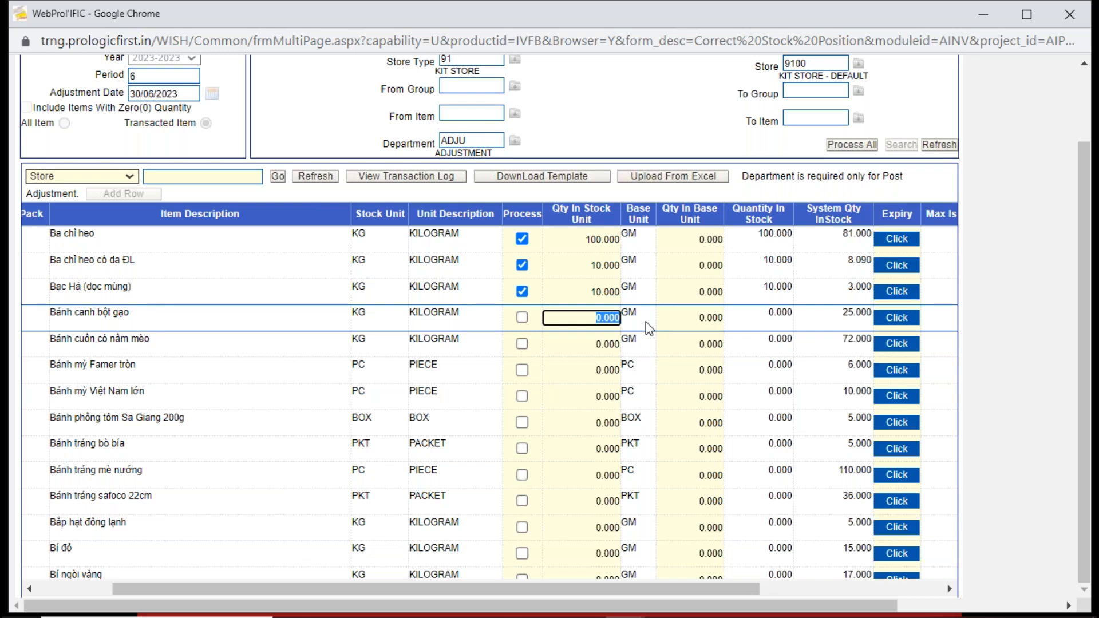
{"action": "type", "text": "15"}
{"action": "key", "text": "Tab"}
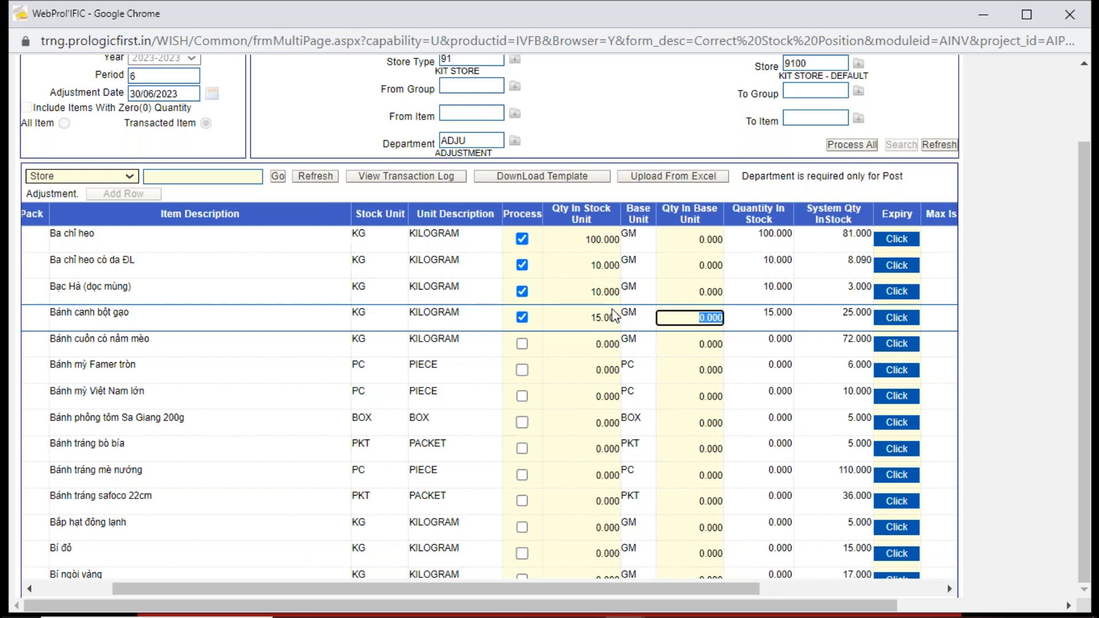
- Save the entered physical stock quantities and dismiss the message
{"action": "left_click_drag", "start_coordinate": [1084, 233], "coordinate": [1081, 183]}
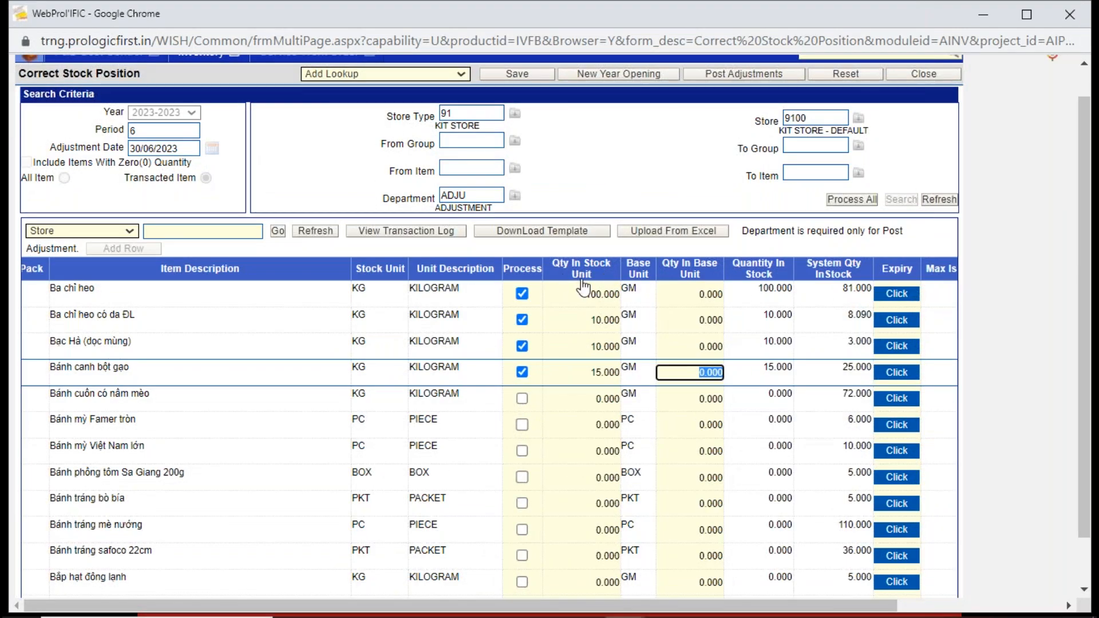
{"action": "left_click", "coordinate": [537, 73]}
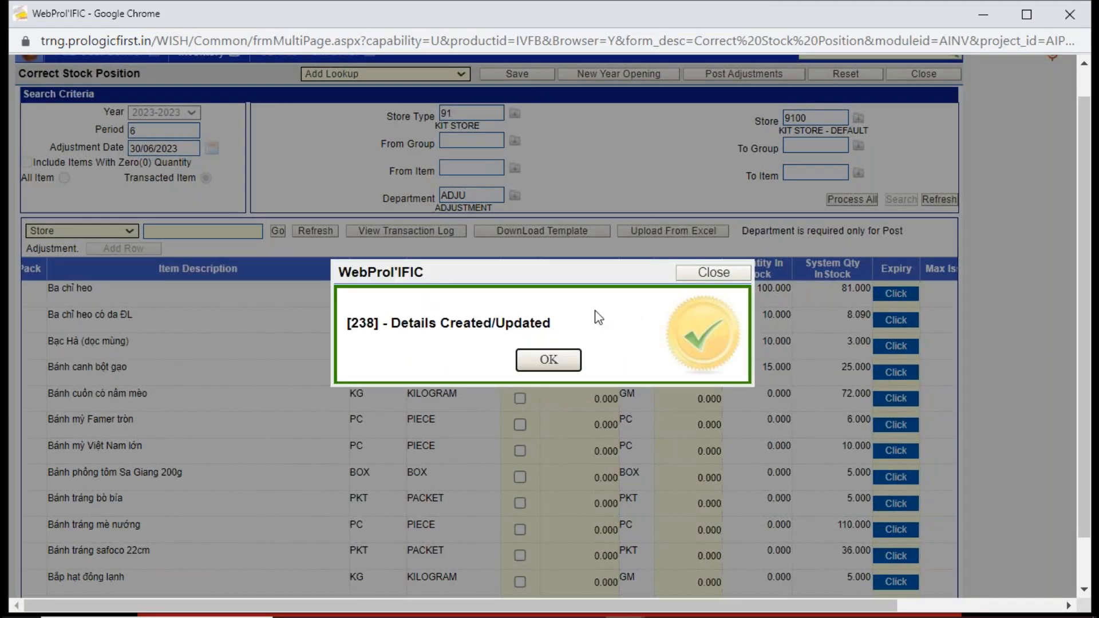
{"action": "left_click", "coordinate": [548, 360]}
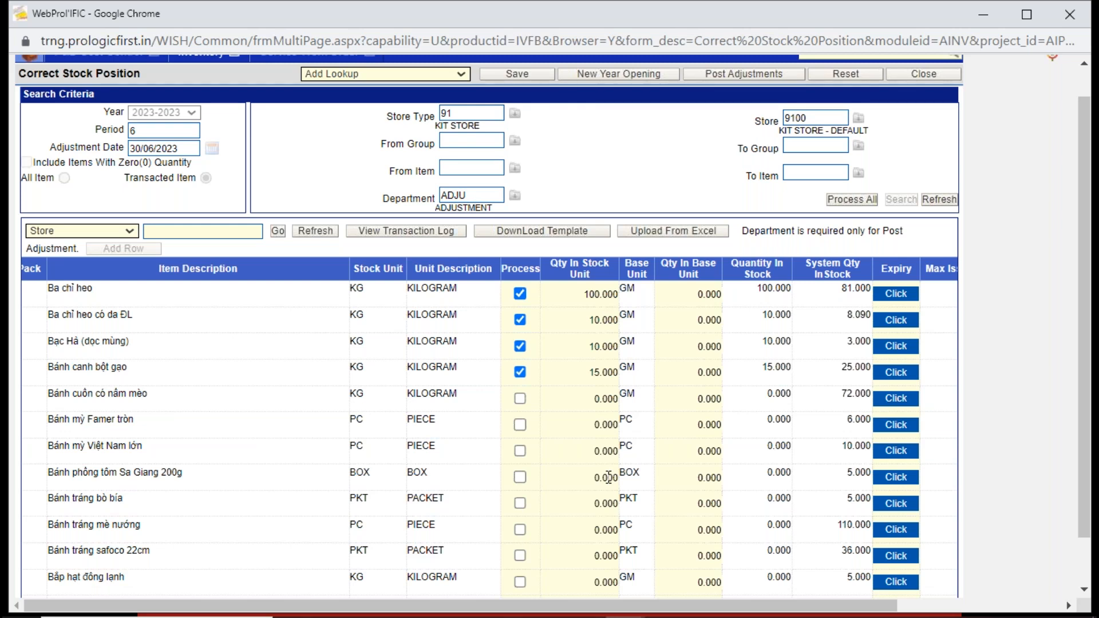
- Post the adjustments for all selected items and accept the confirmation
{"action": "left_click", "coordinate": [1081, 67]}
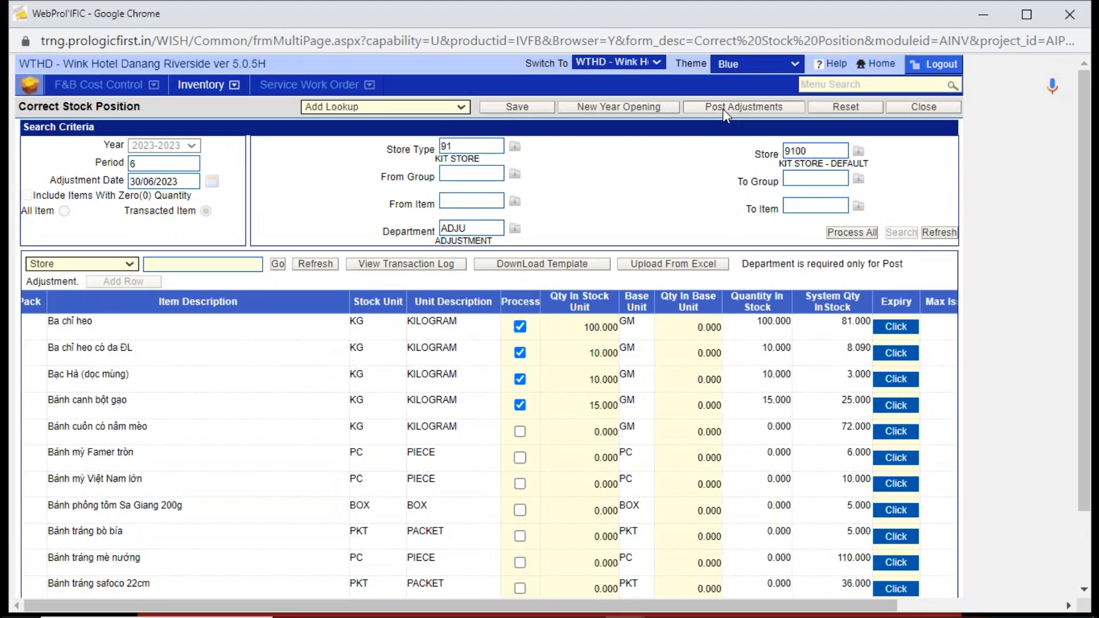
{"action": "left_click", "coordinate": [723, 109]}
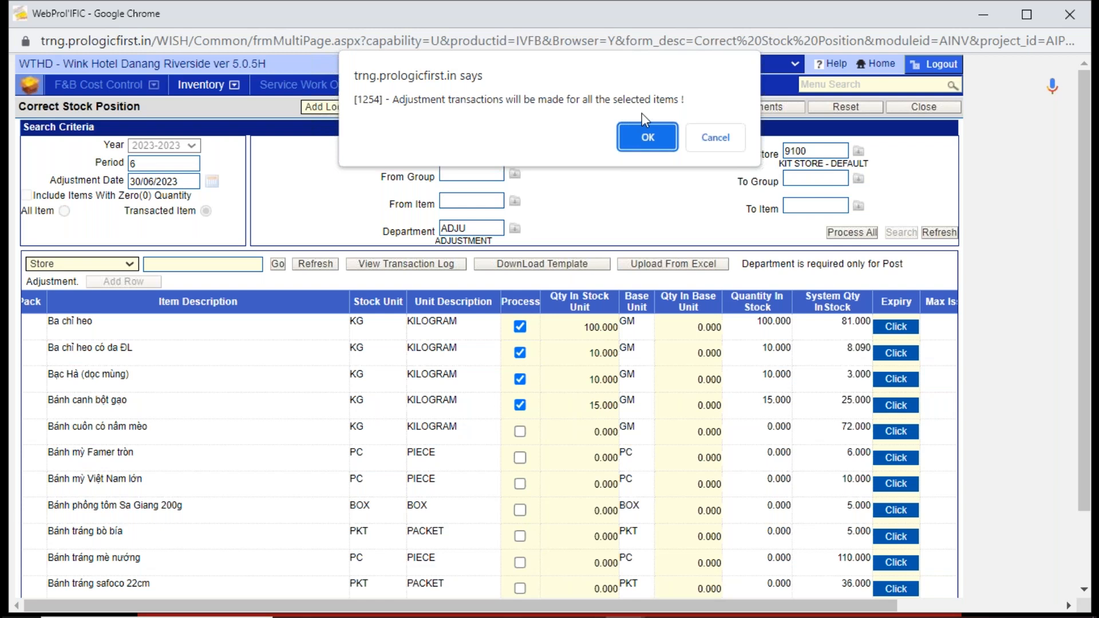
{"action": "left_click", "coordinate": [639, 144]}
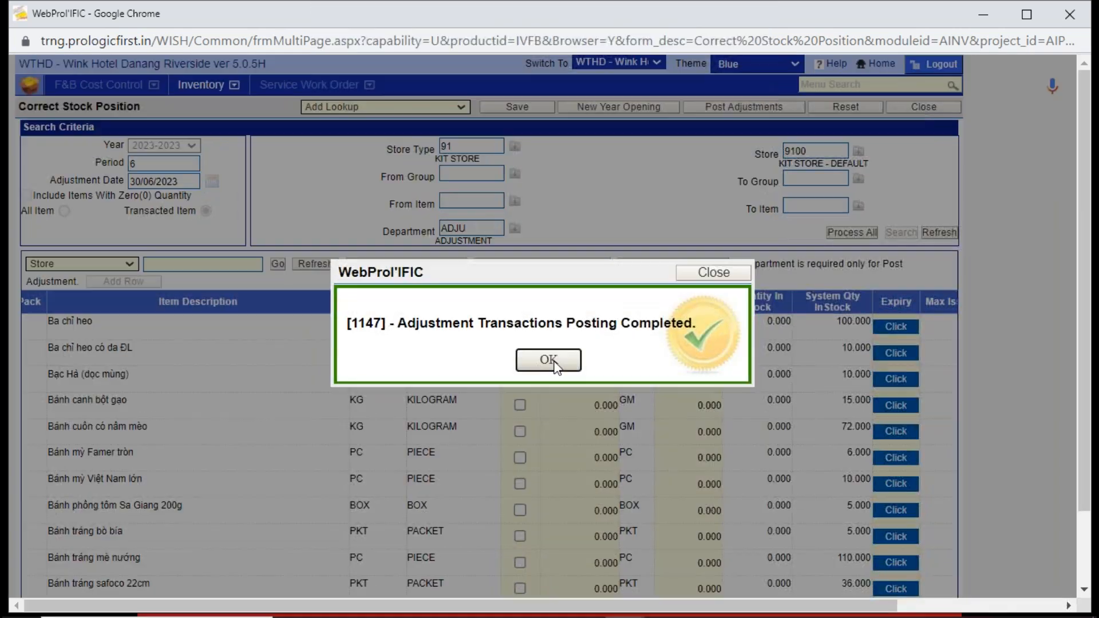
{"action": "left_click", "coordinate": [553, 364]}
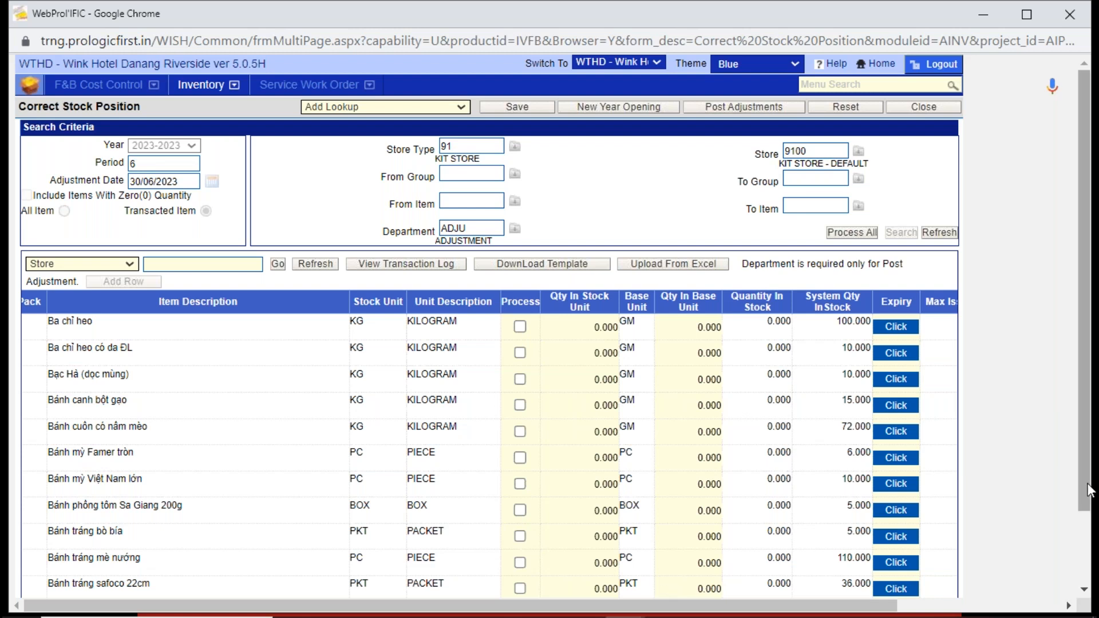
- Check the item code of Ba chỉ heo, and switch from Correct Stock Position to Reports of Inventory
{"action": "scroll", "coordinate": [1088, 489], "scroll_direction": "down", "scroll_amount": 2}
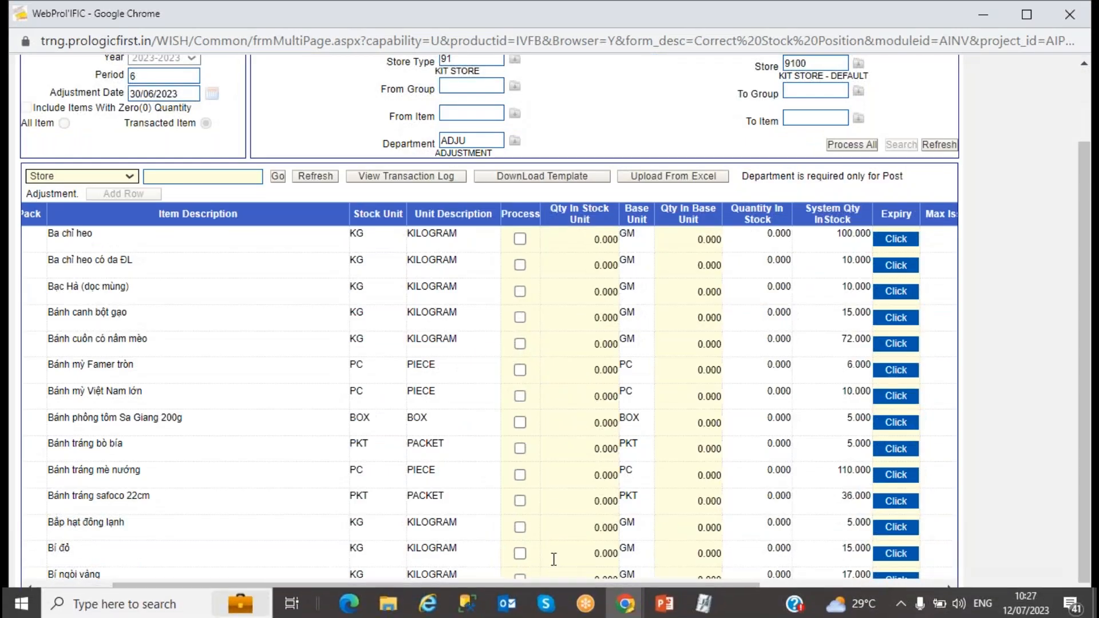
{"action": "left_click_drag", "start_coordinate": [517, 597], "coordinate": [359, 606]}
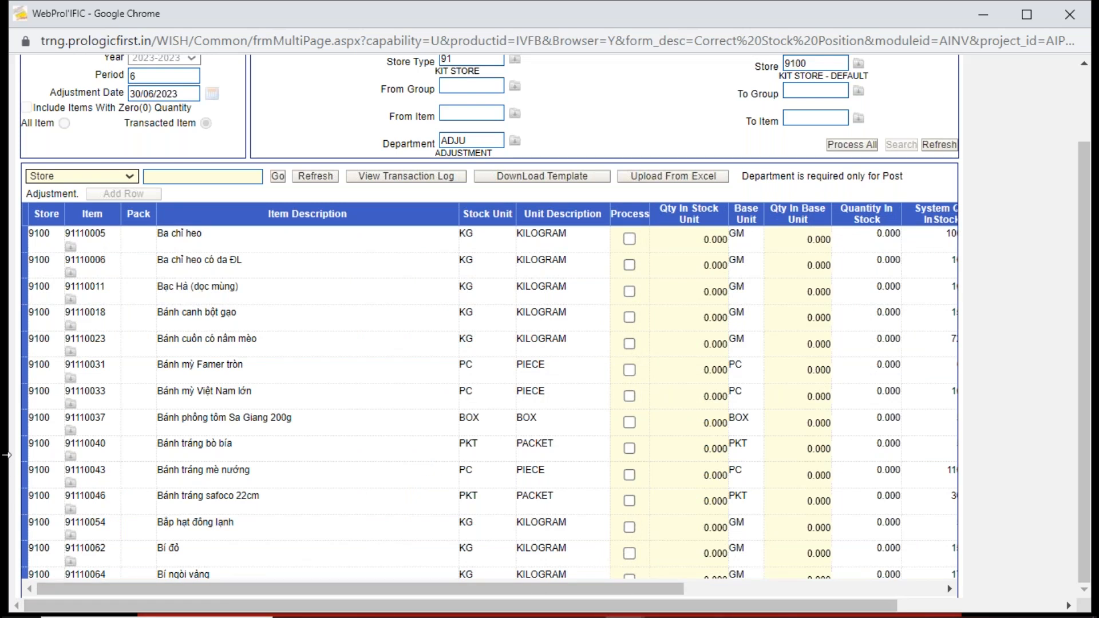
{"action": "left_click", "coordinate": [109, 233]}
{"action": "key", "text": "ctrl+c"}
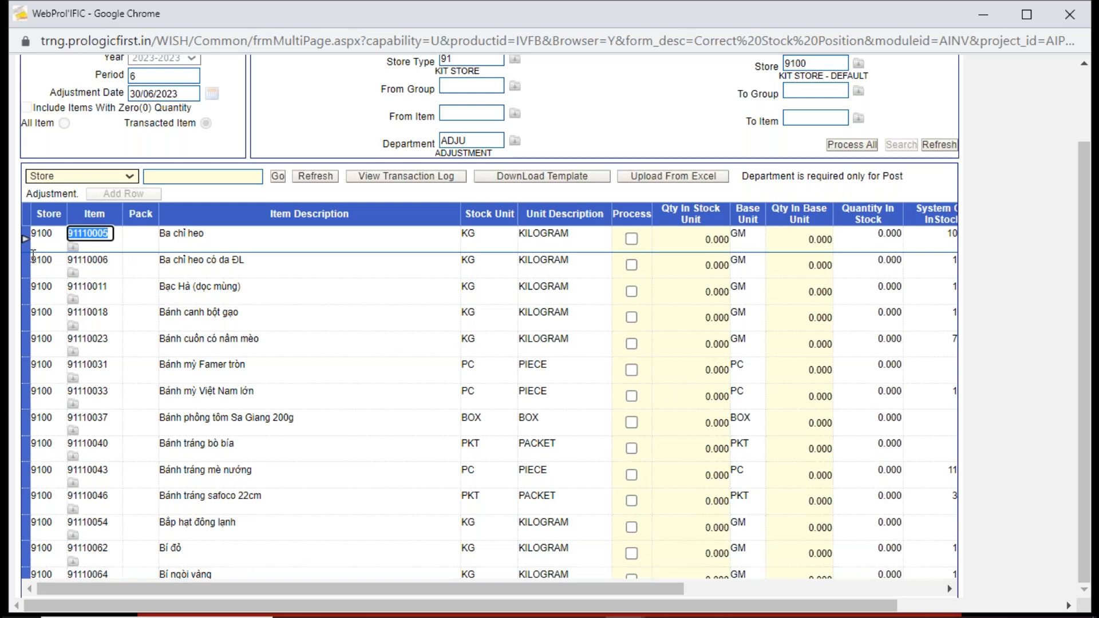
{"action": "scroll", "coordinate": [1063, 93], "scroll_direction": "up", "scroll_amount": 2}
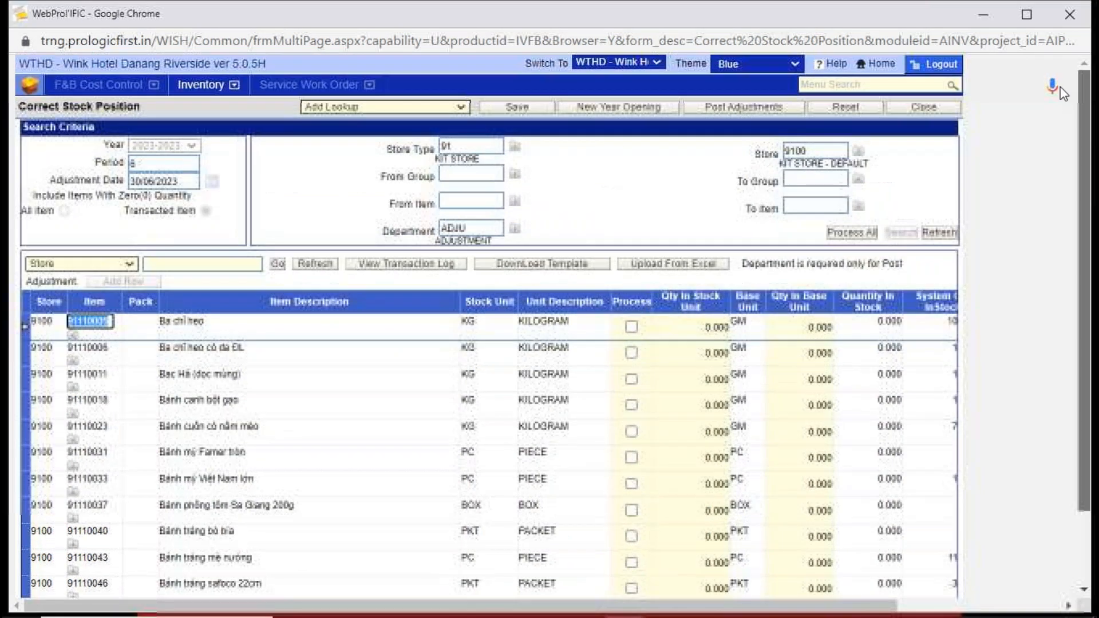
{"action": "left_click", "coordinate": [945, 107]}
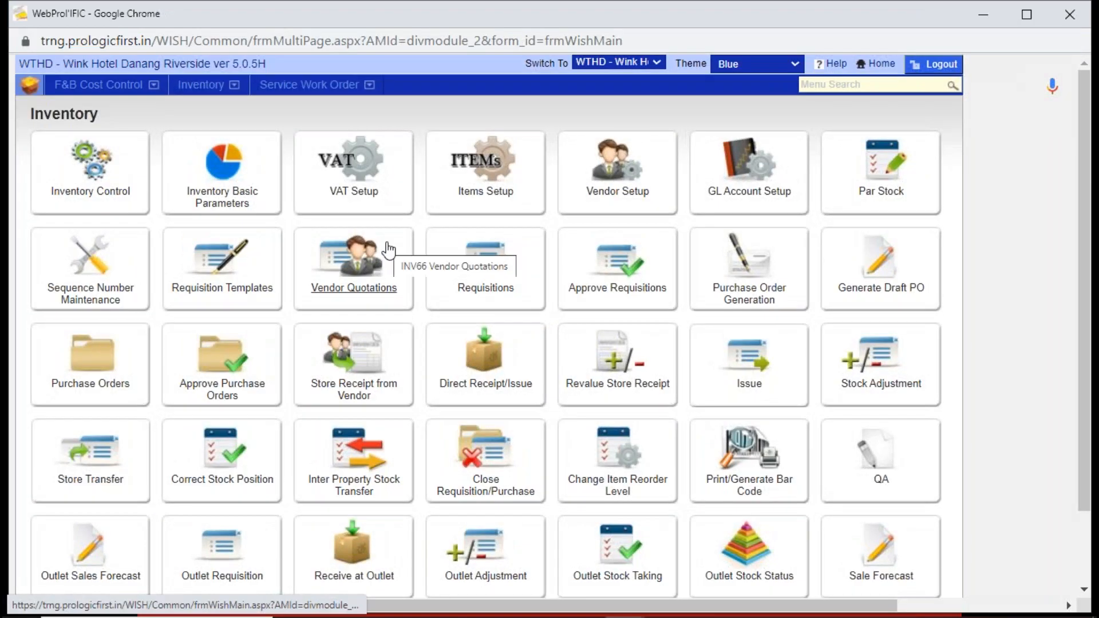
{"action": "left_click_drag", "start_coordinate": [1080, 397], "coordinate": [1094, 489]}
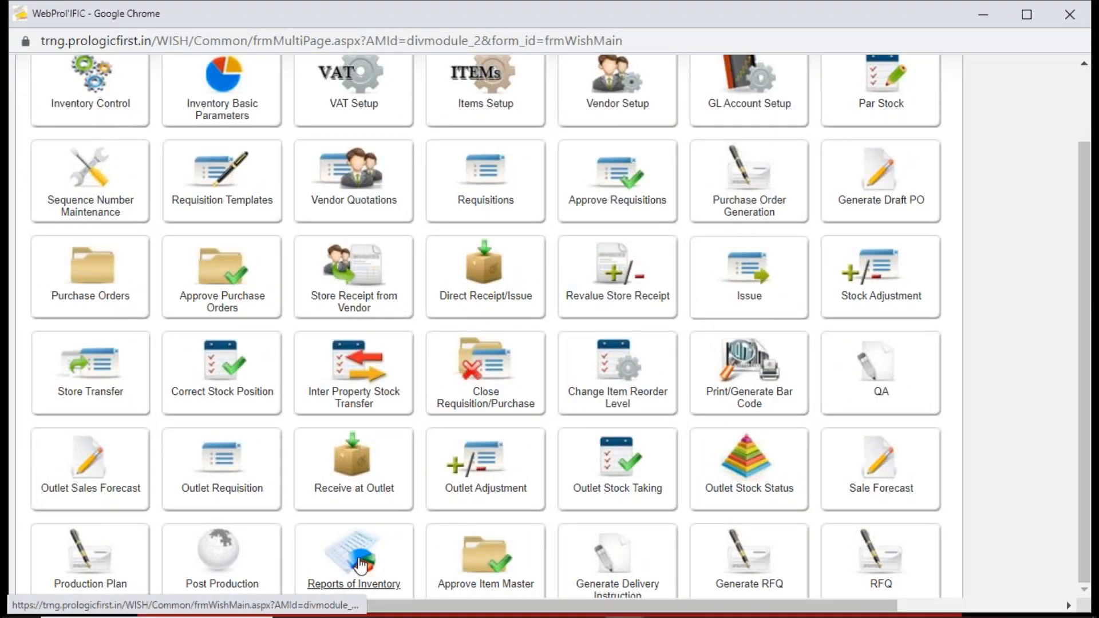
{"action": "left_click", "coordinate": [352, 582]}
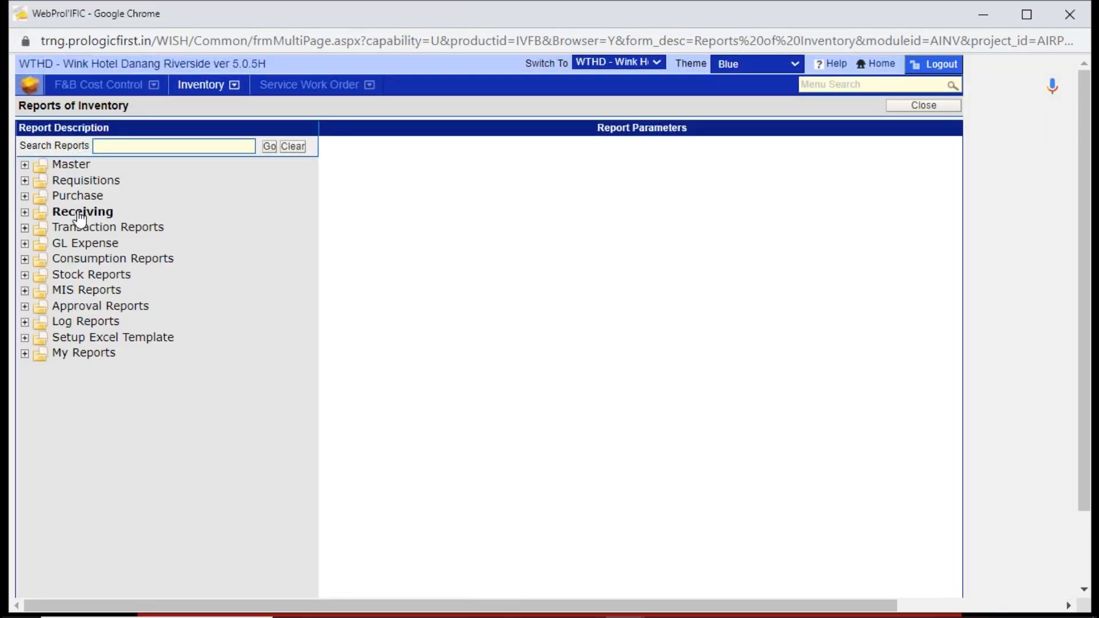
- Look through the reports available under Receiving, Purchase and Requisitions, then collapse those groups
{"action": "left_click", "coordinate": [25, 212]}
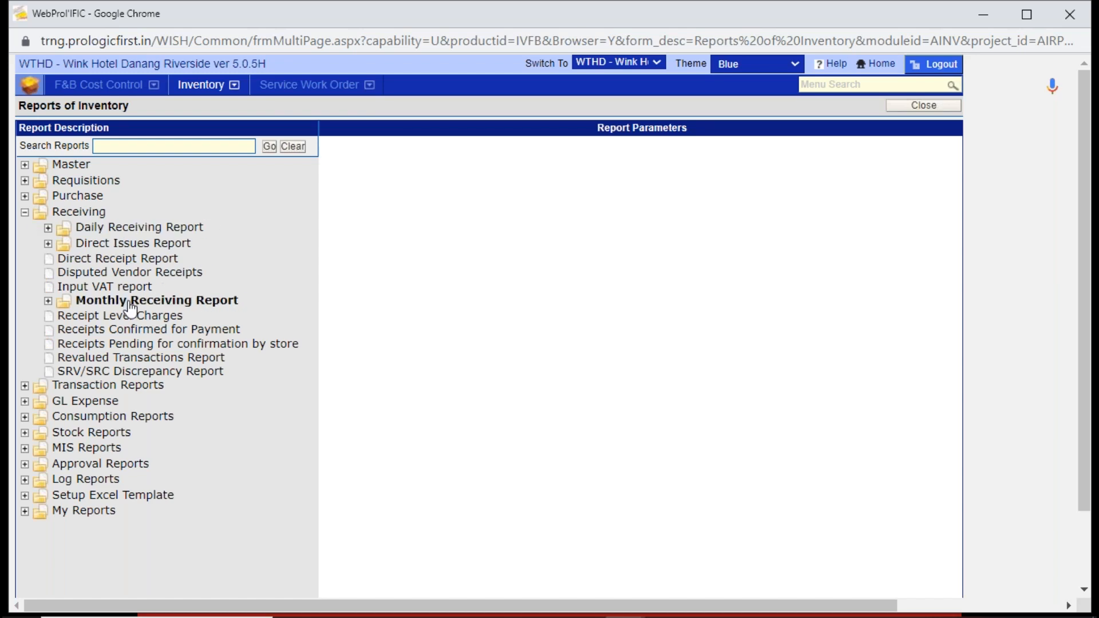
{"action": "left_click", "coordinate": [25, 196]}
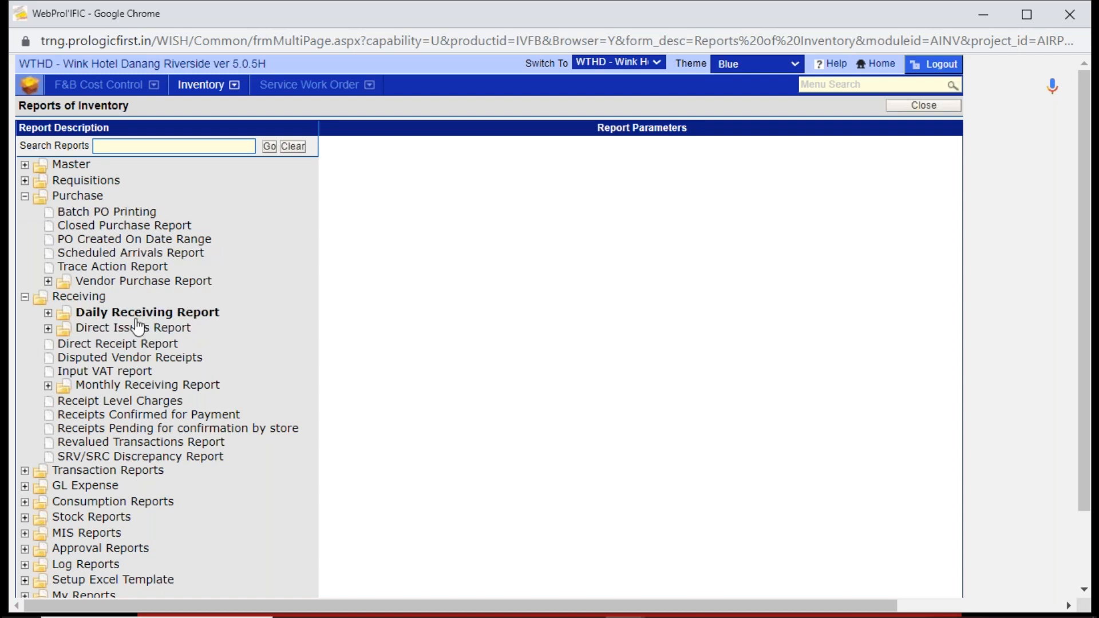
{"action": "left_click", "coordinate": [25, 181]}
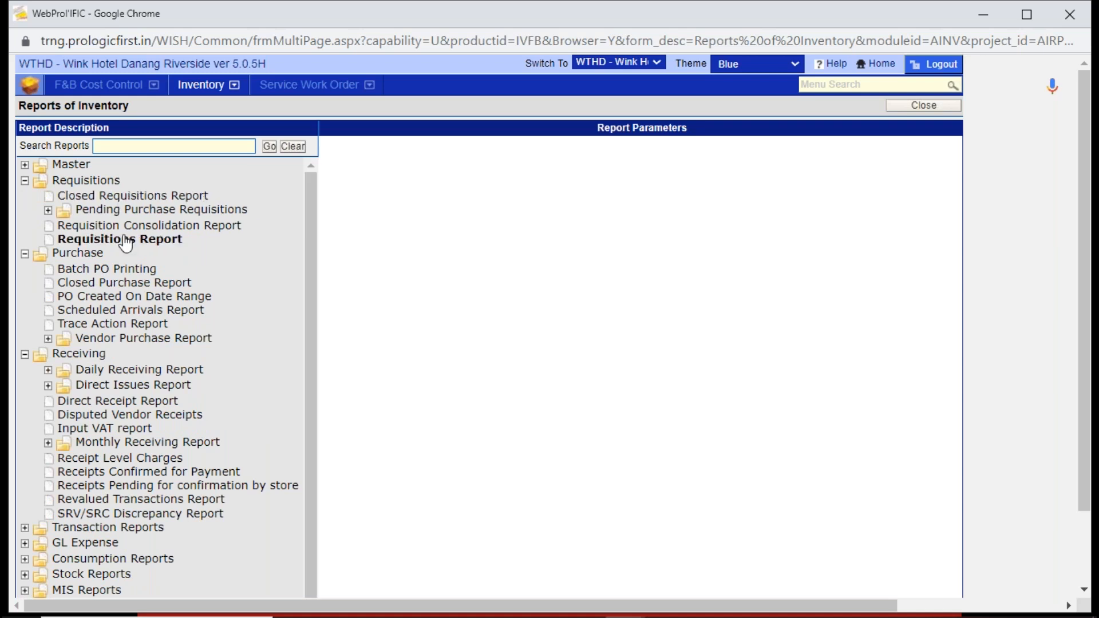
{"action": "left_click", "coordinate": [25, 180]}
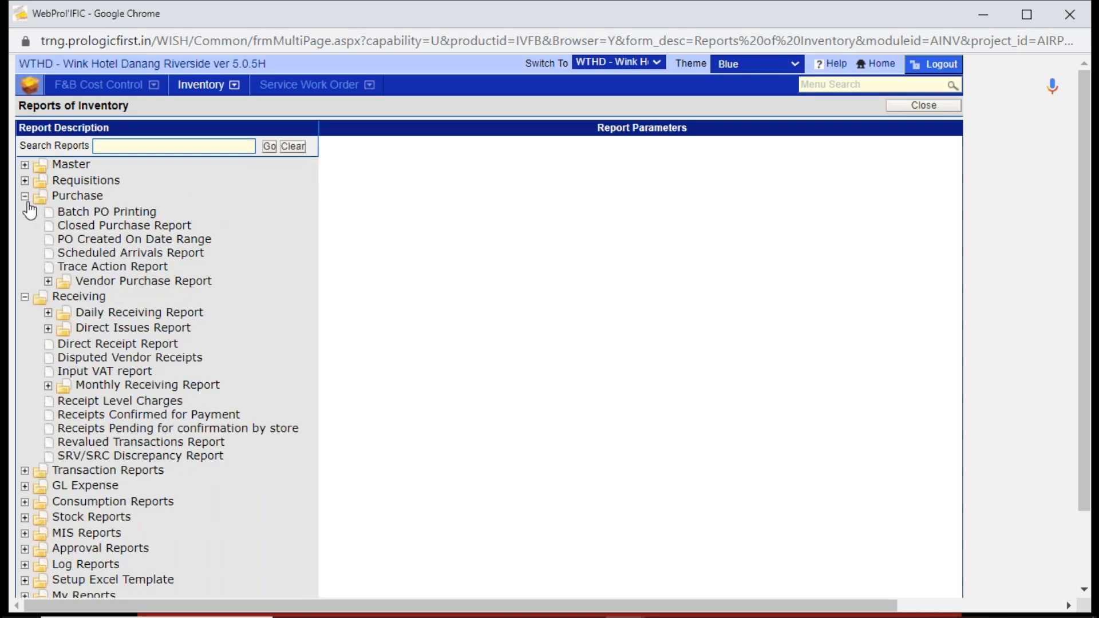
{"action": "left_click", "coordinate": [24, 197]}
{"action": "left_click", "coordinate": [25, 212]}
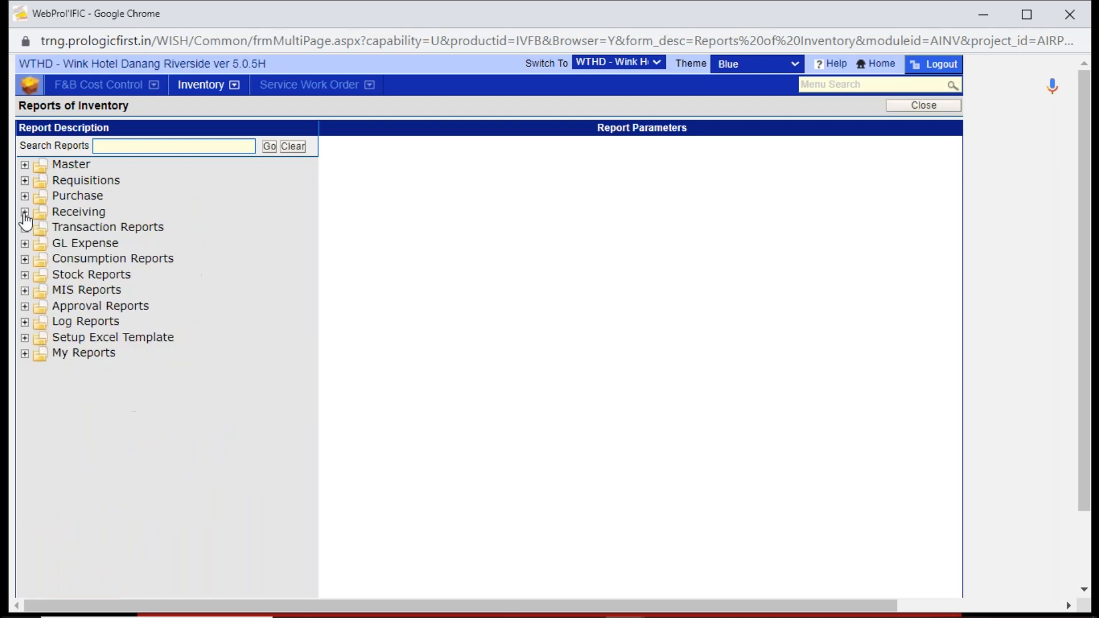
- Expand the Stock Reports and Transaction Reports groups and open the Stocks Ledger report
{"action": "left_click", "coordinate": [25, 274]}
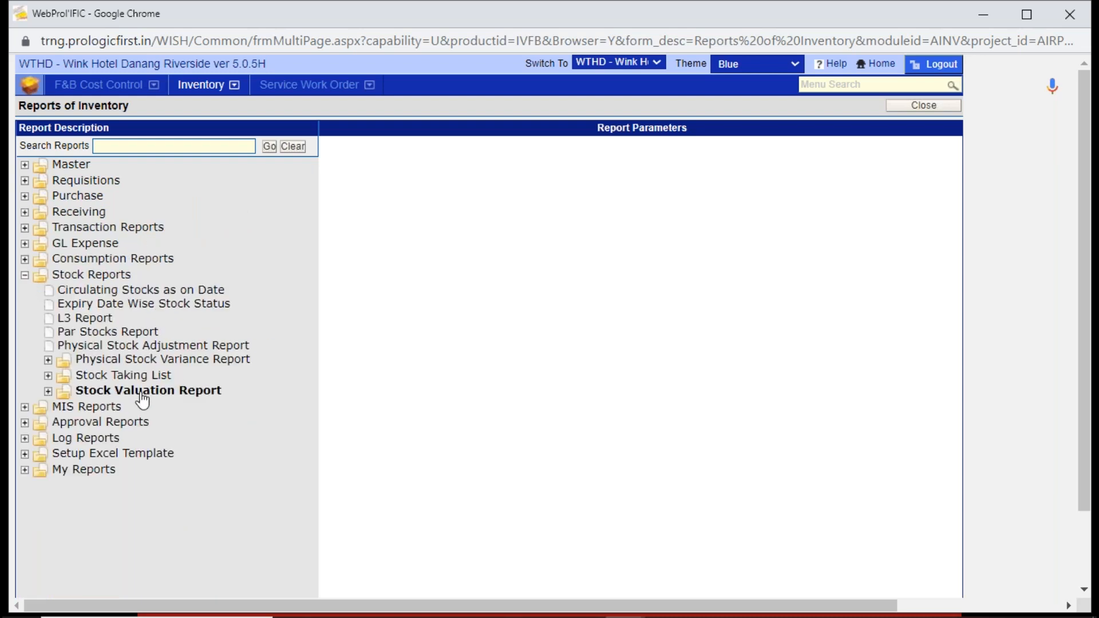
{"action": "left_click", "coordinate": [24, 227]}
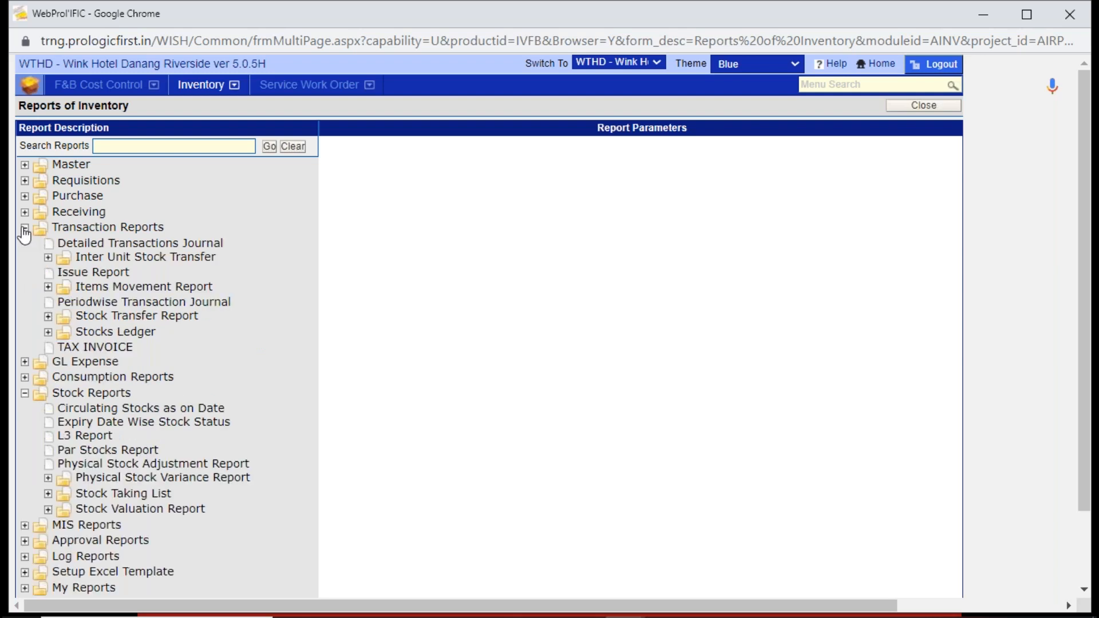
{"action": "left_click", "coordinate": [127, 340]}
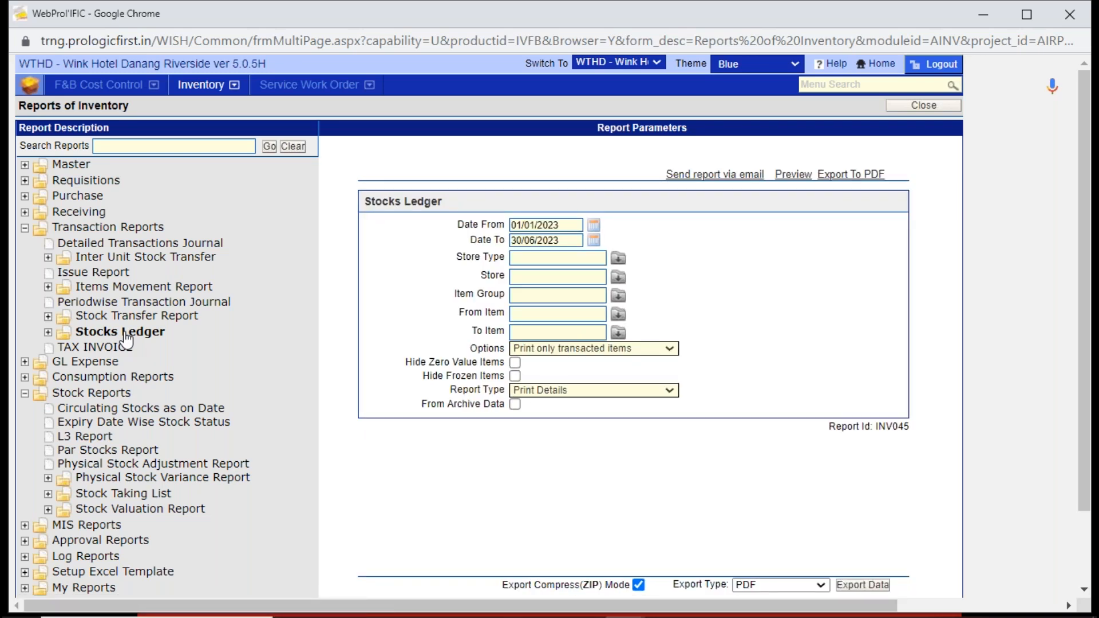
- Limit the Stocks Ledger to Ba chỉ heo by setting both ends of the item range to 91110005
{"action": "left_click", "coordinate": [517, 316]}
{"action": "key", "text": "ctrl+v"}
{"action": "key", "text": "Tab"}
{"action": "key", "text": "ctrl+v"}
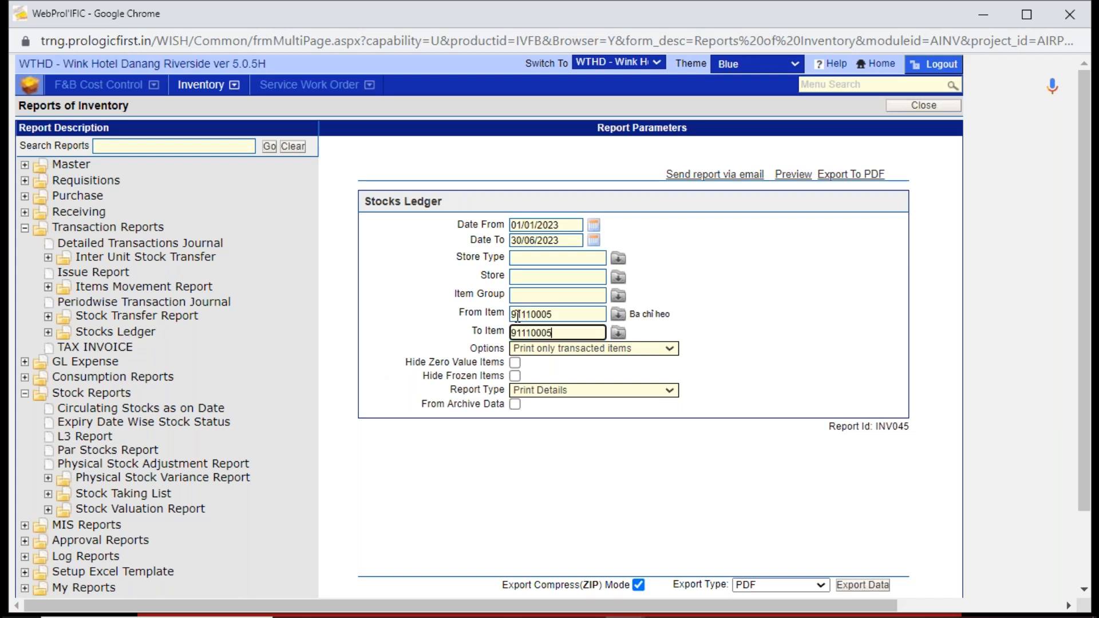
{"action": "key", "text": "Tab"}
- Set the report's store type to 91 KIT STORE and its store to 9100 KIT STORE - DEFAULT
{"action": "left_click", "coordinate": [563, 257]}
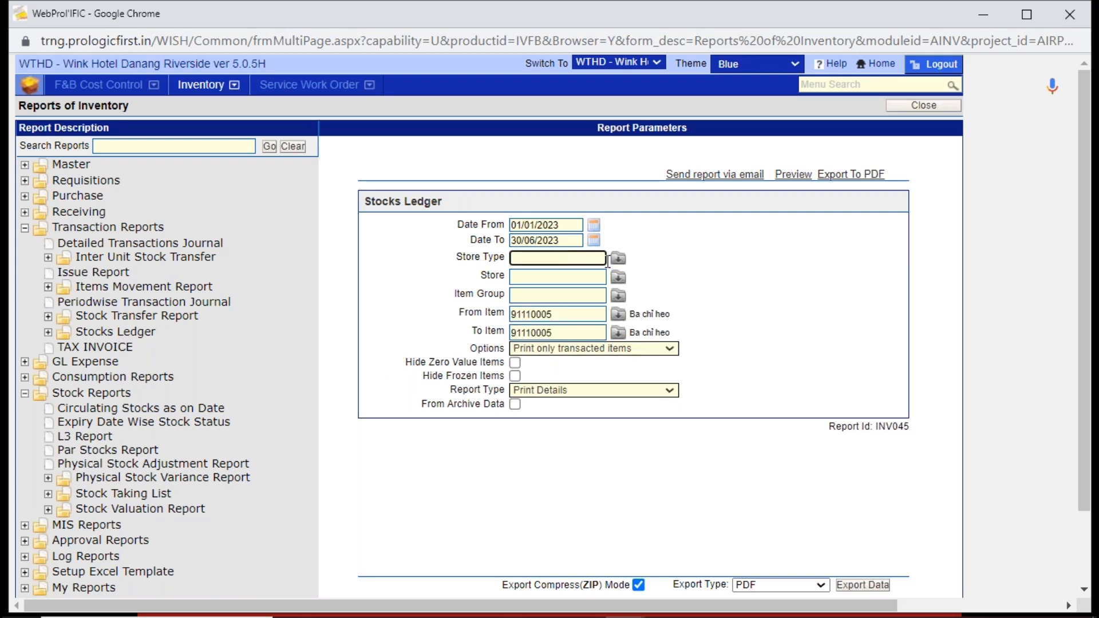
{"action": "left_click", "coordinate": [618, 259]}
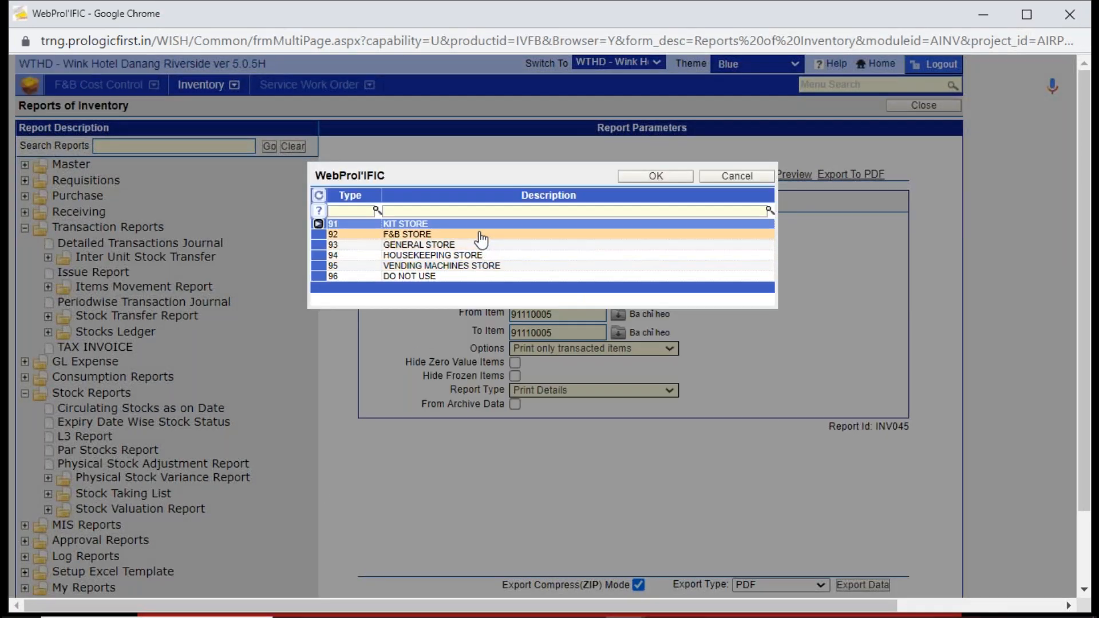
{"action": "double_click", "coordinate": [484, 225]}
{"action": "left_click", "coordinate": [546, 282]}
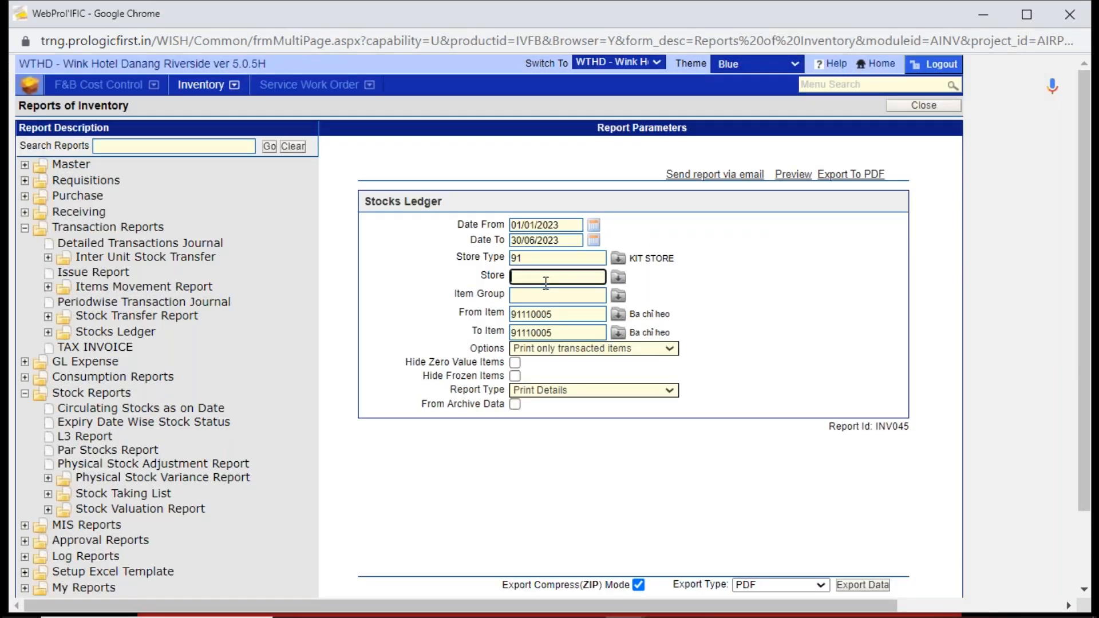
{"action": "left_click", "coordinate": [618, 278]}
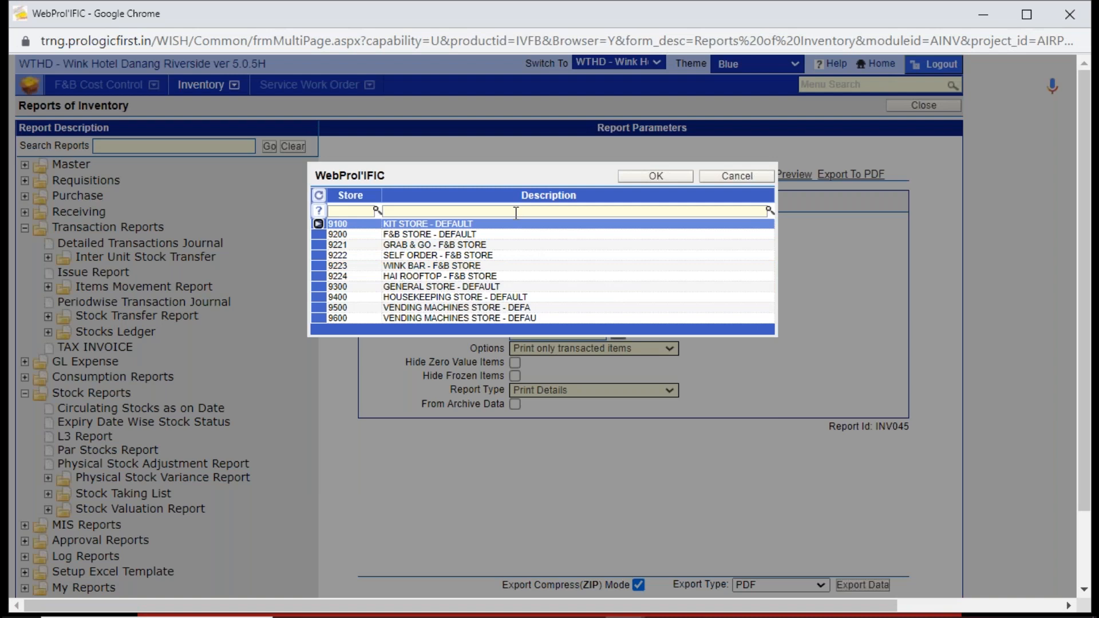
{"action": "double_click", "coordinate": [520, 226]}
- Check the report's date range and export the Stocks Ledger to PDF
{"action": "left_click", "coordinate": [561, 225]}
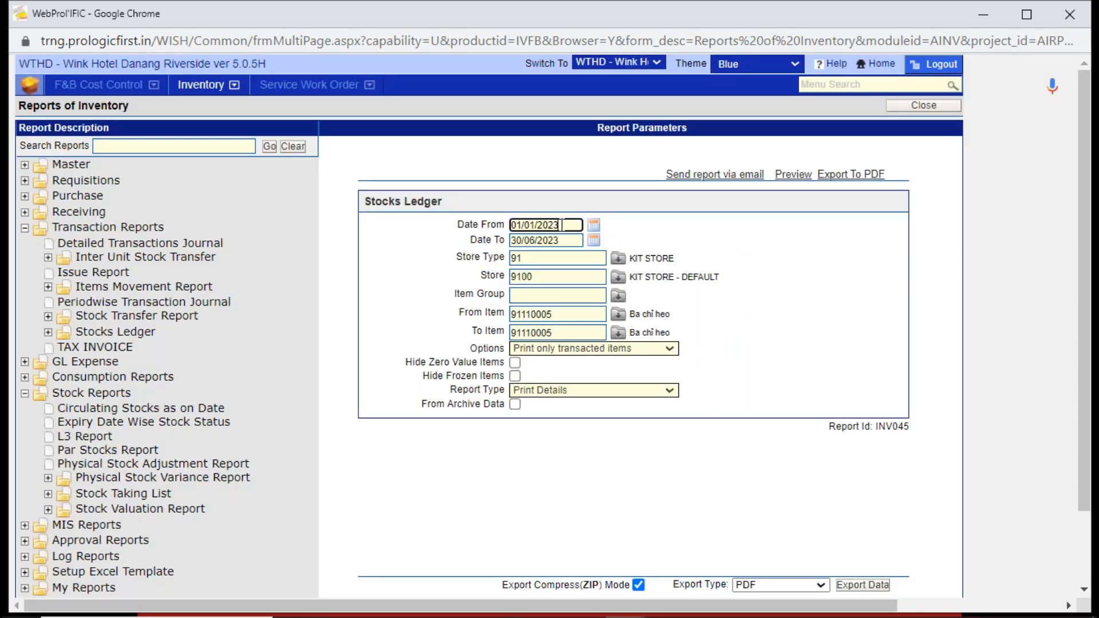
{"action": "left_click", "coordinate": [567, 243]}
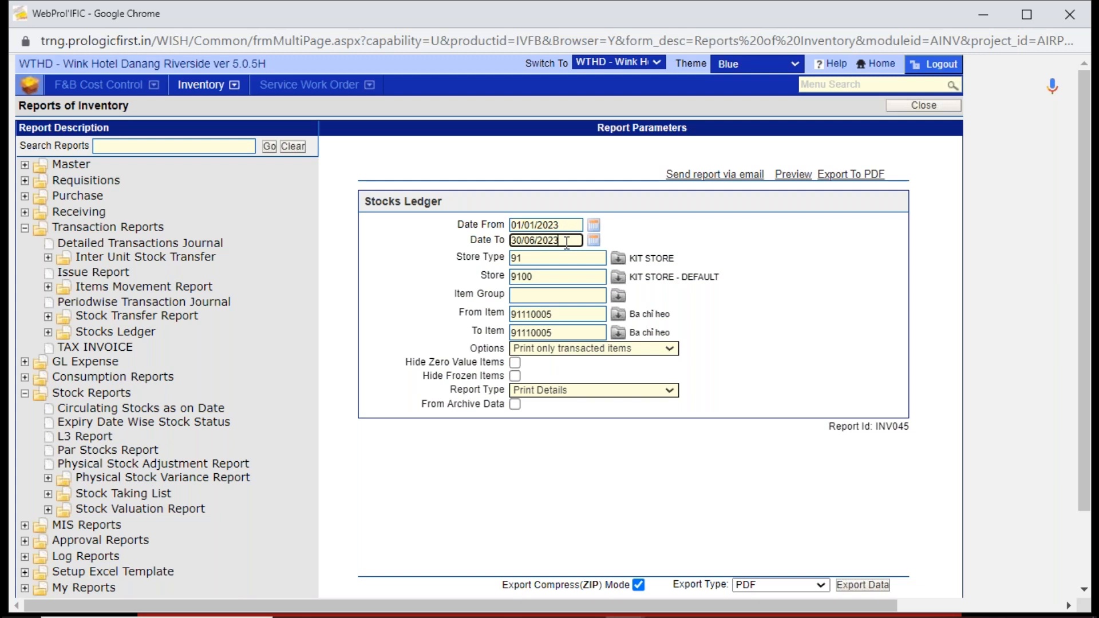
{"action": "left_click", "coordinate": [854, 181]}
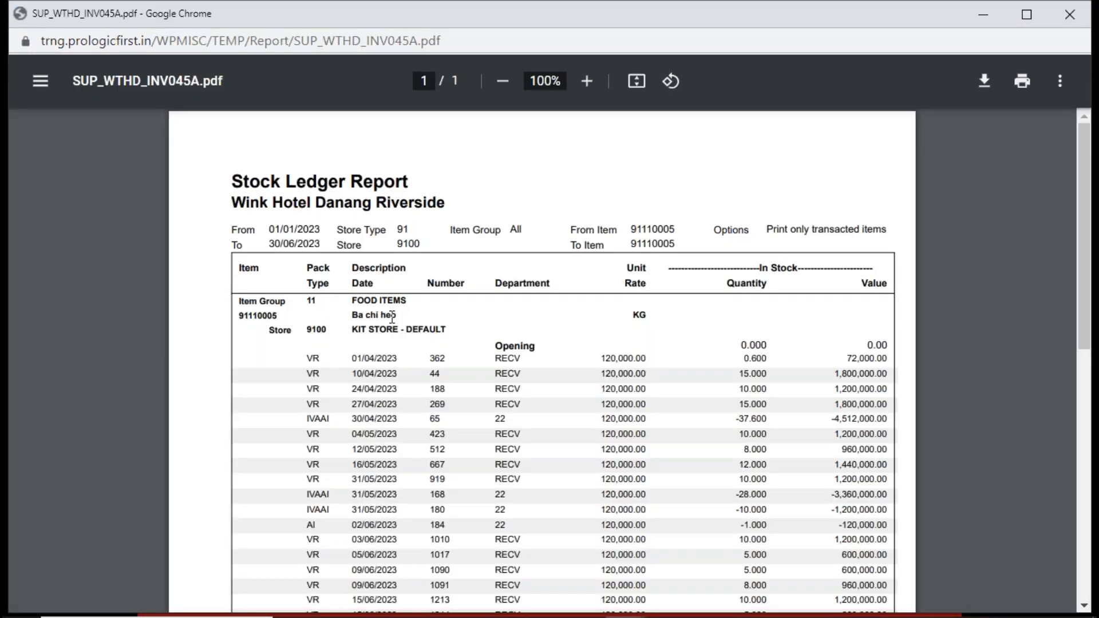
- Examine the item code and the dates and transaction types of the earliest entries in the stock ledger
{"action": "double_click", "coordinate": [276, 319]}
{"action": "left_click", "coordinate": [388, 378]}
{"action": "left_click_drag", "start_coordinate": [352, 362], "coordinate": [411, 357]}
{"action": "left_click_drag", "start_coordinate": [324, 358], "coordinate": [307, 358]}
{"action": "left_click_drag", "start_coordinate": [330, 420], "coordinate": [309, 419]}
- Examine the type, date and quantity of the 30/06/2023 adjustment entry at the end of the ledger
{"action": "left_click_drag", "start_coordinate": [1087, 327], "coordinate": [1088, 428]}
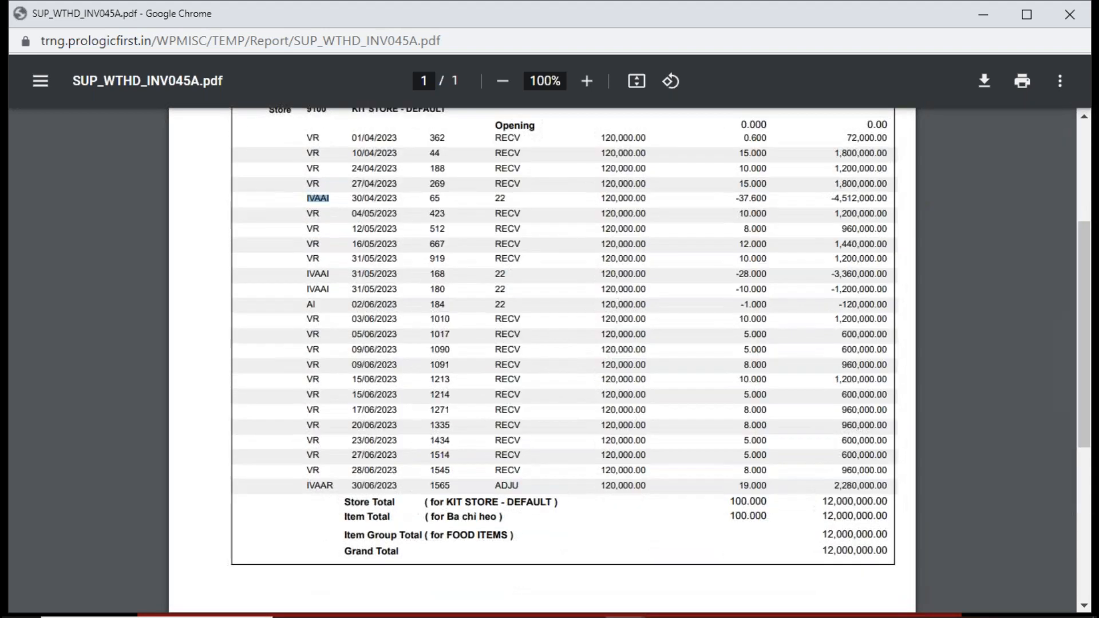
{"action": "left_click_drag", "start_coordinate": [309, 488], "coordinate": [400, 486]}
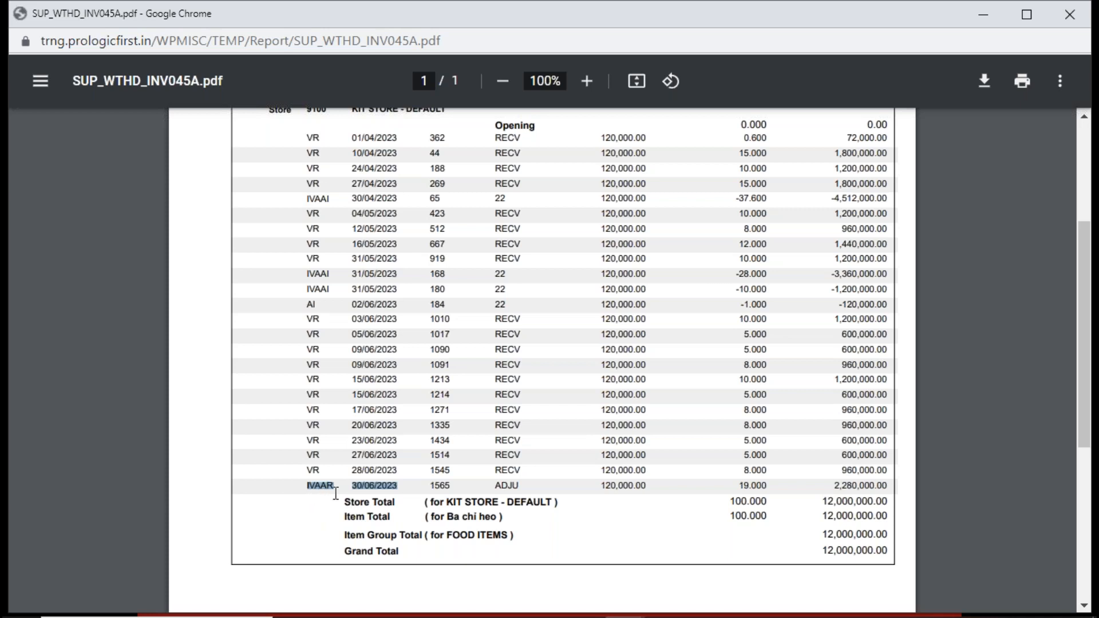
{"action": "left_click_drag", "start_coordinate": [335, 487], "coordinate": [307, 492]}
{"action": "left_click_drag", "start_coordinate": [739, 485], "coordinate": [766, 486]}
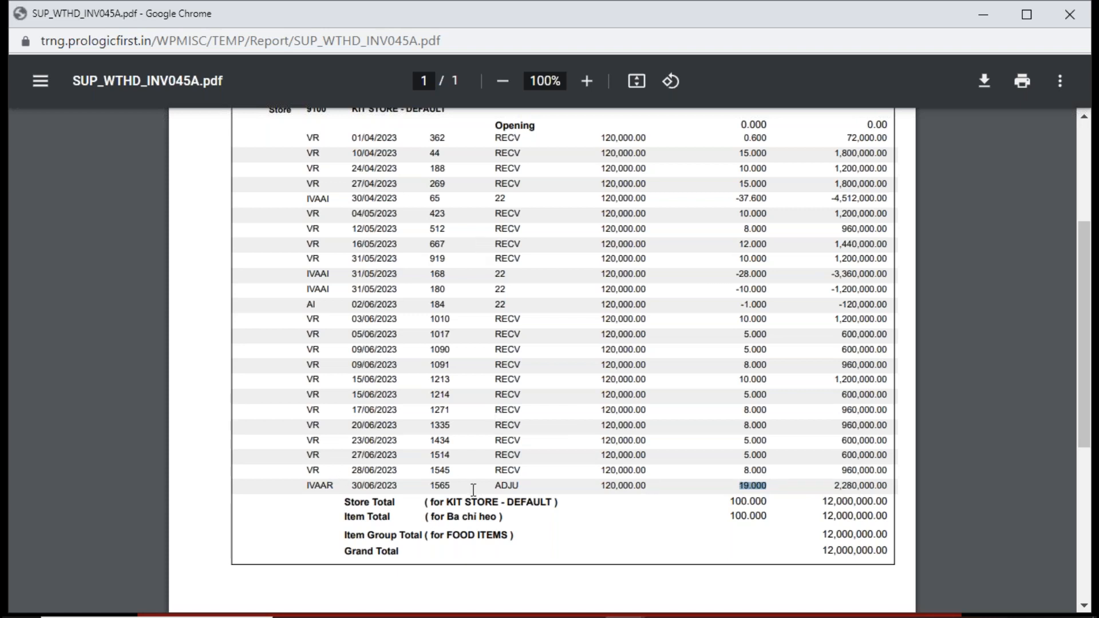
{"action": "left_click_drag", "start_coordinate": [1079, 352], "coordinate": [1072, 194]}
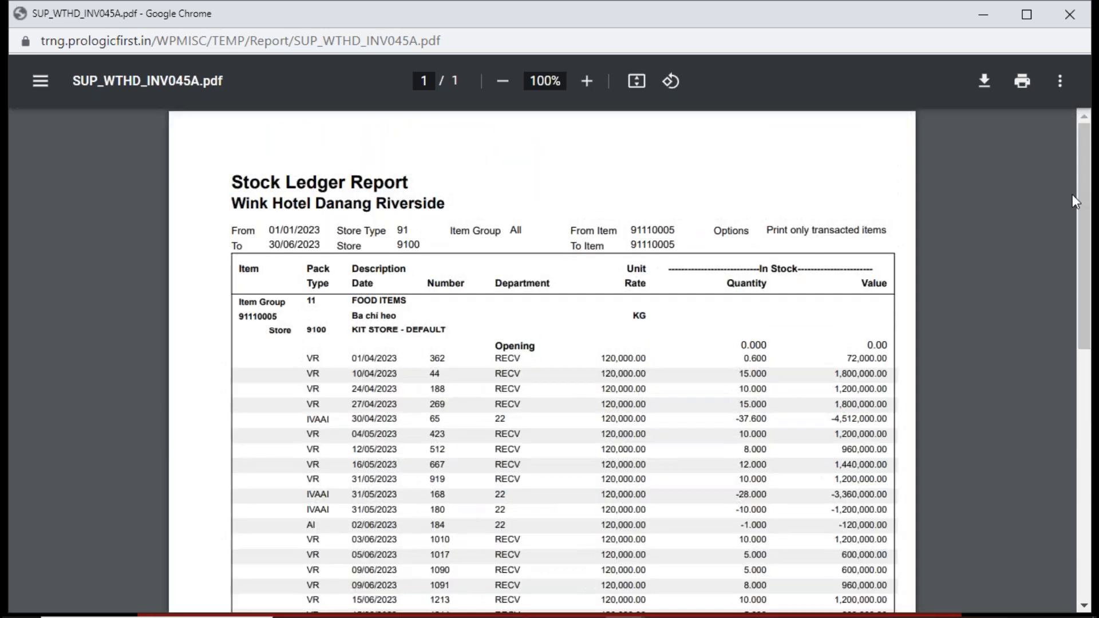
- Close the Stock Ledger PDF and leave Reports of Inventory
{"action": "left_click_drag", "start_coordinate": [216, 19], "coordinate": [248, 130]}
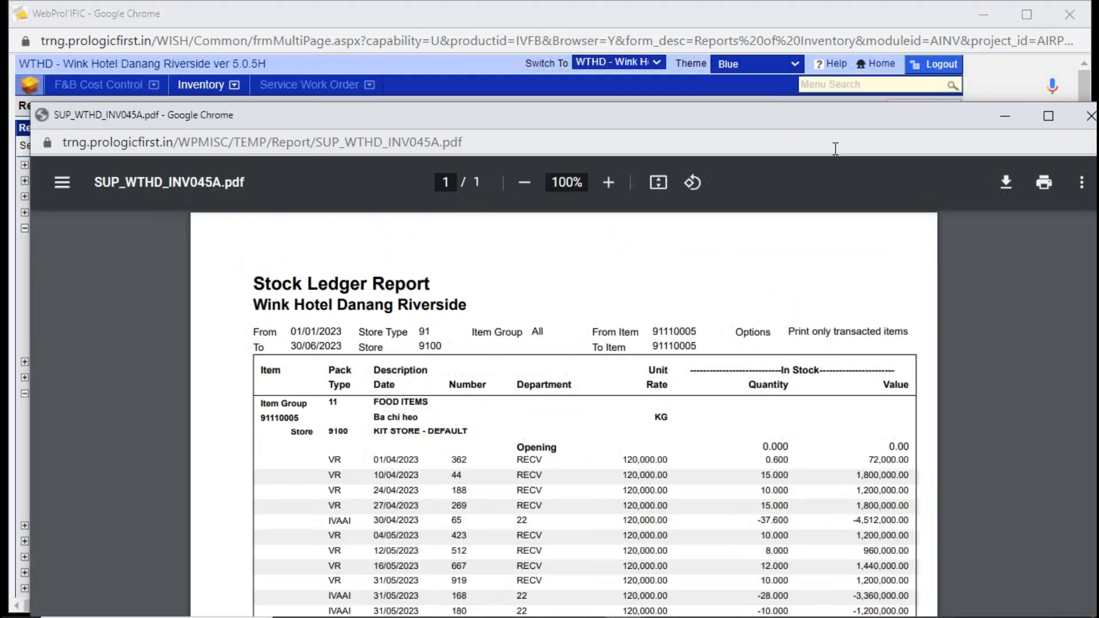
{"action": "left_click", "coordinate": [1080, 123]}
{"action": "left_click", "coordinate": [902, 105]}
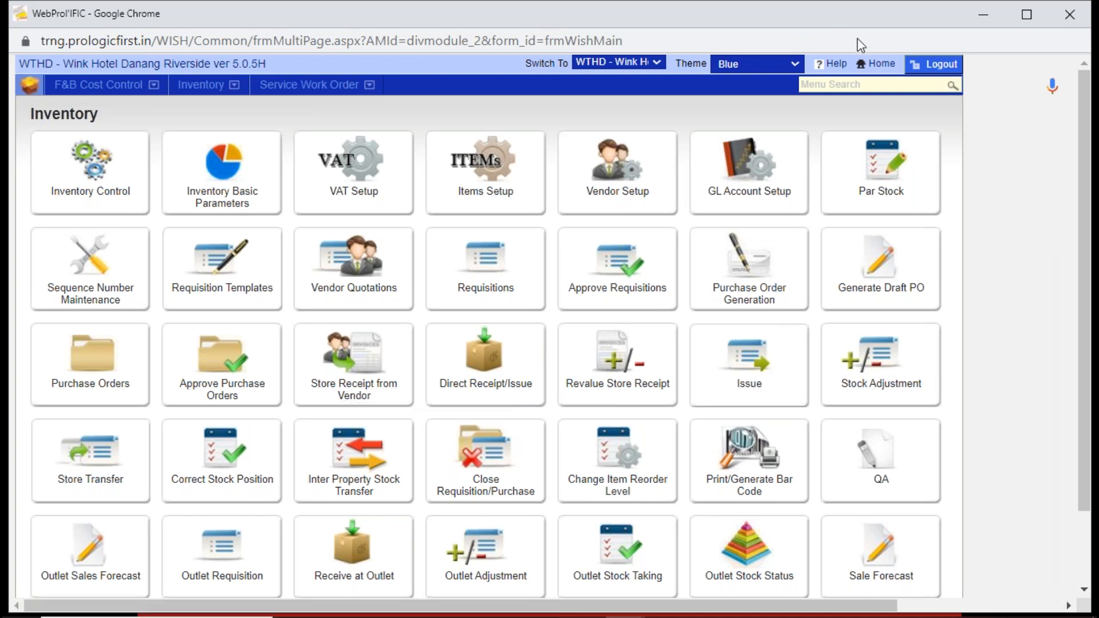
- Switch from Inventory to the Accounting product and open its Accounts Payables module
{"action": "left_click", "coordinate": [883, 65]}
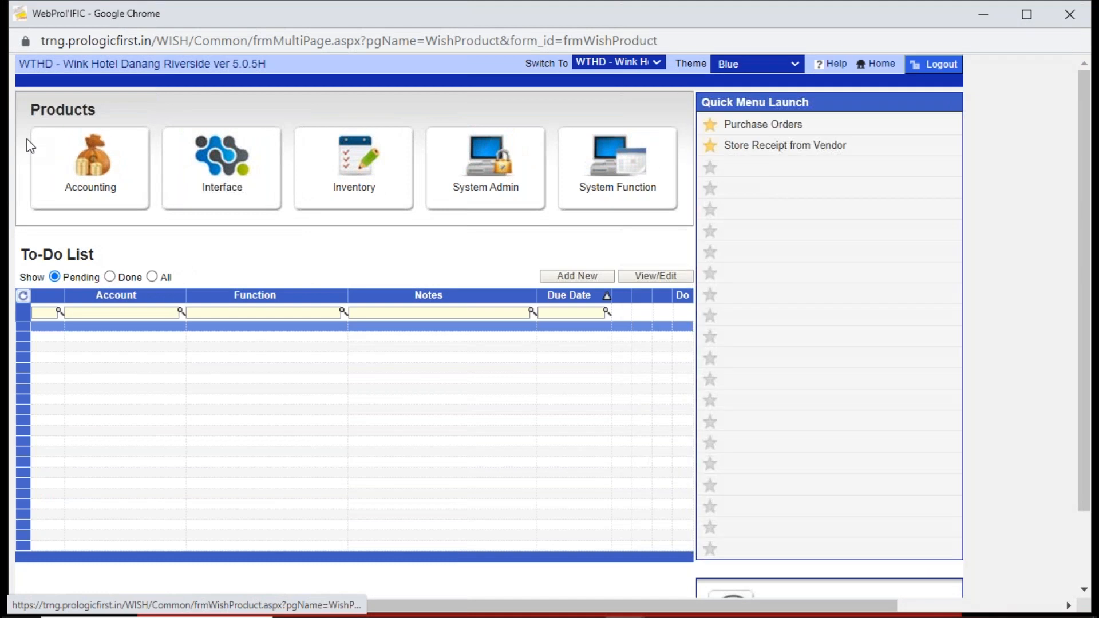
{"action": "left_click", "coordinate": [90, 163]}
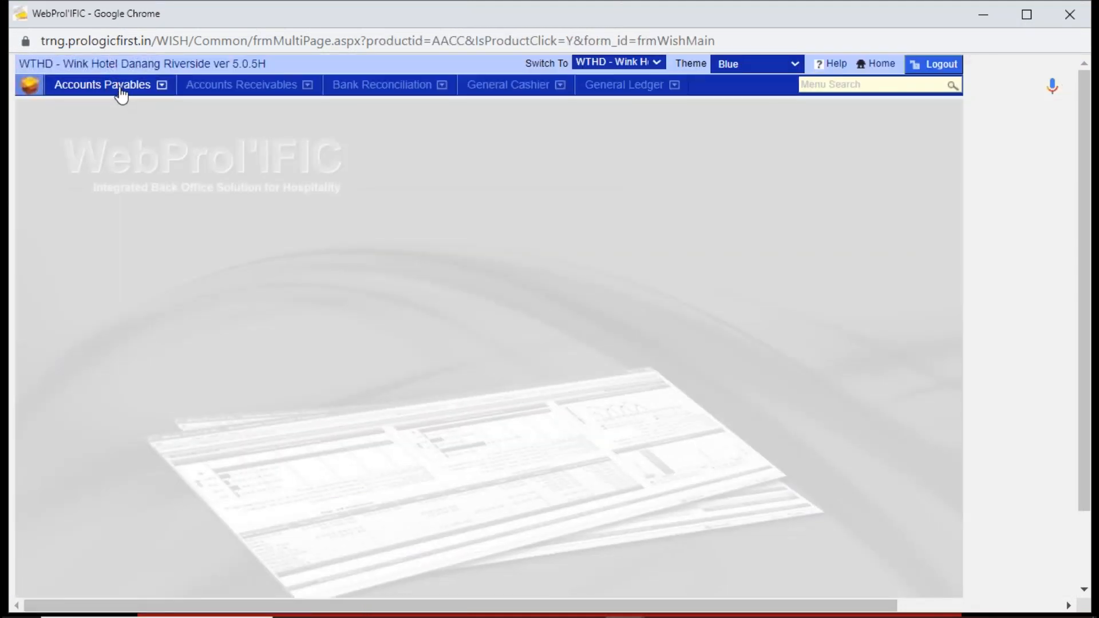
{"action": "left_click", "coordinate": [121, 92]}
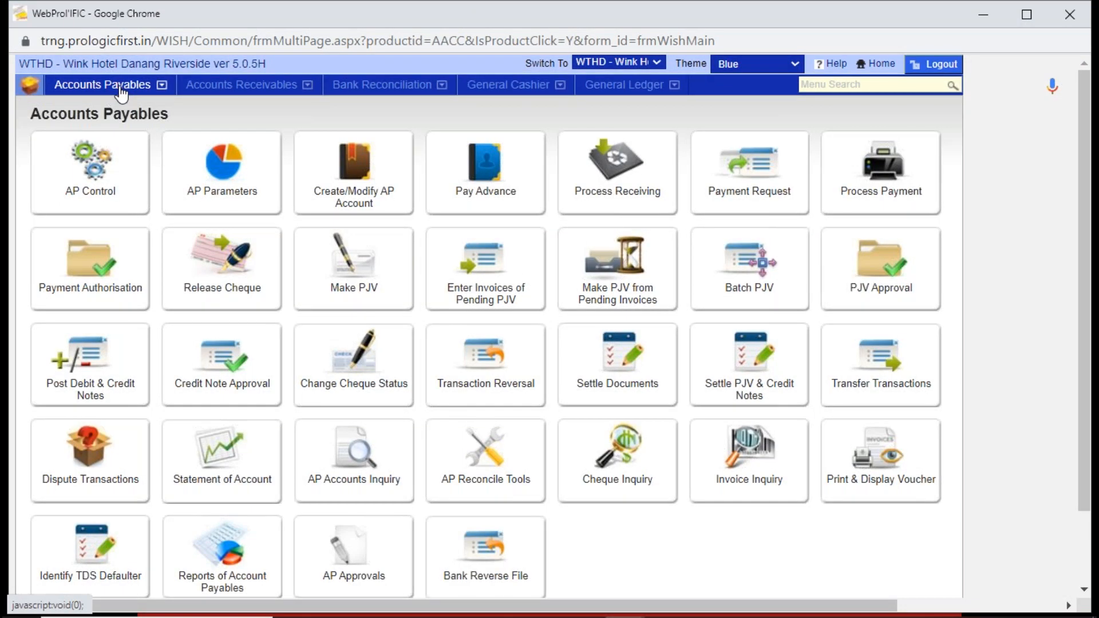
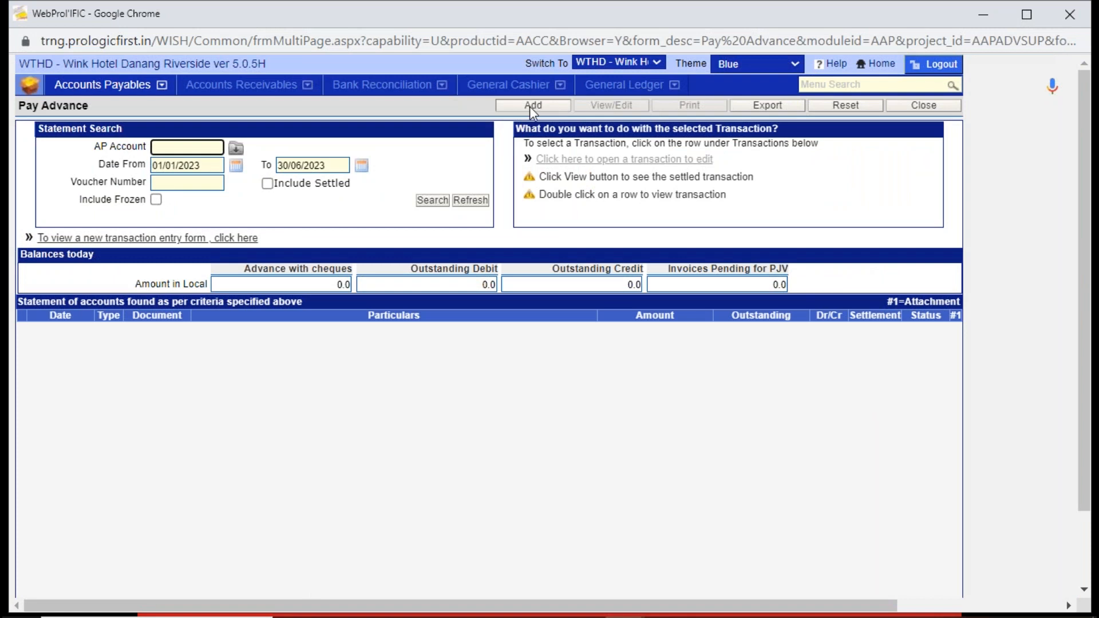
- Start a new pay advance for AGODA COMPANY PTE. LTD with the creation date 01/06/2023
{"action": "left_click", "coordinate": [532, 106]}
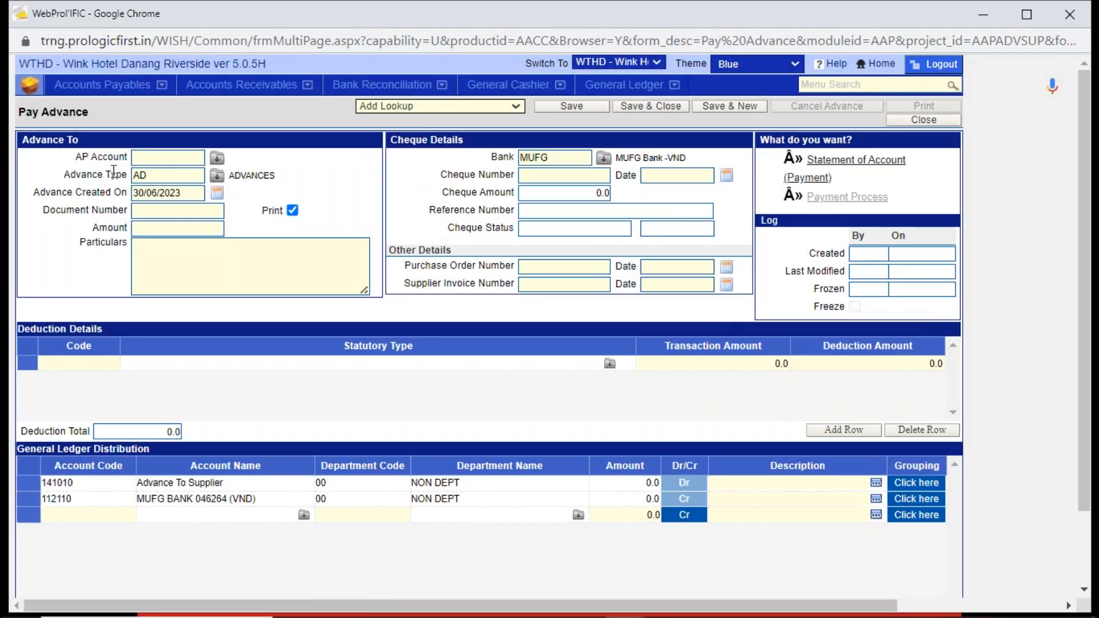
{"action": "left_click_drag", "start_coordinate": [152, 176], "coordinate": [118, 175]}
{"action": "left_click", "coordinate": [164, 156]}
{"action": "type", "text": "AGODA"}
{"action": "key", "text": "Tab"}
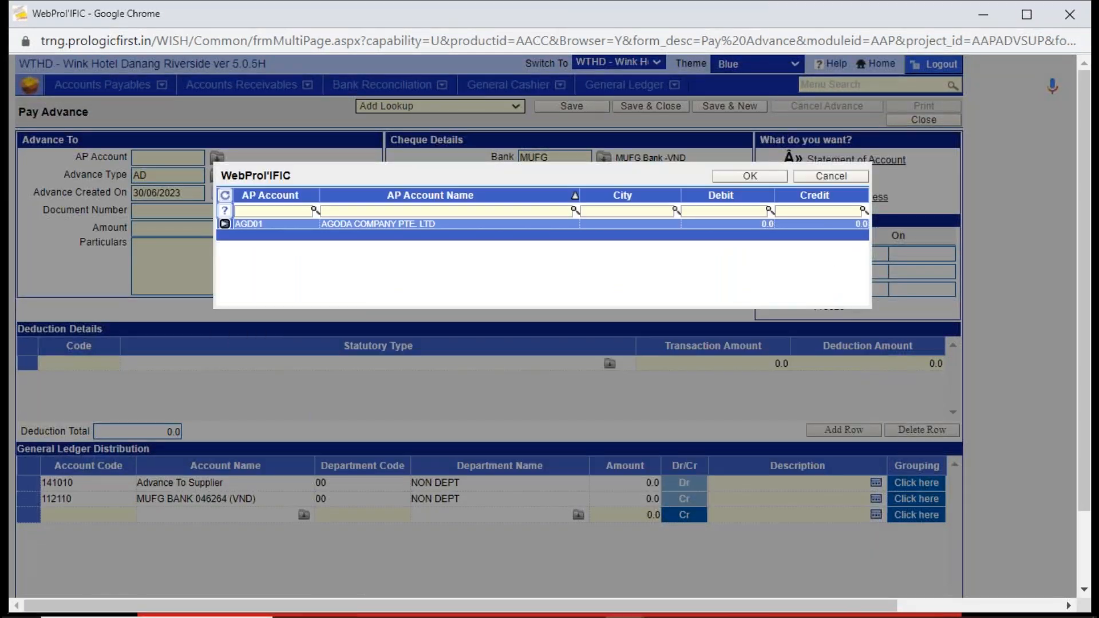
{"action": "double_click", "coordinate": [322, 224]}
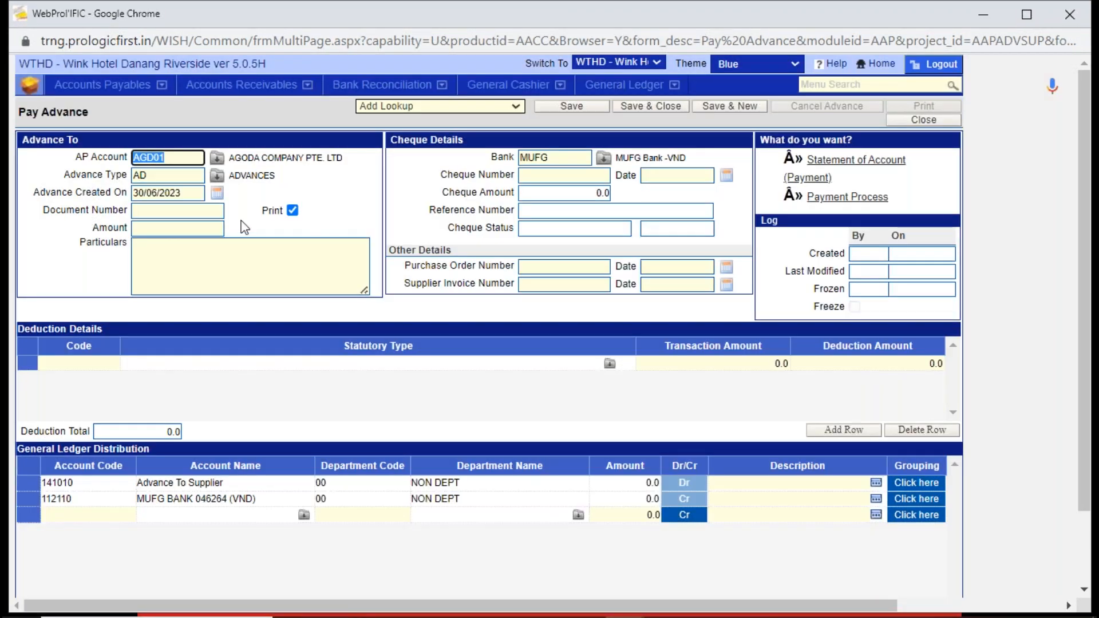
{"action": "left_click", "coordinate": [144, 194]}
{"action": "type", "text": "01"}
{"action": "key", "text": "Tab"}
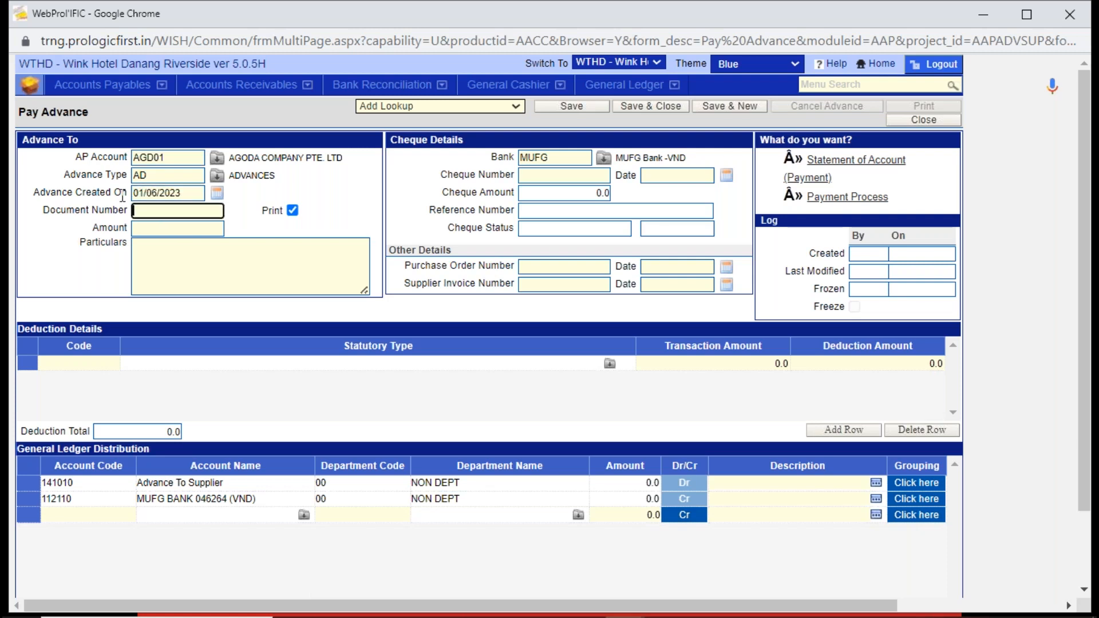
- Enter an advance amount of 50000 and the particulars "advance tosupplier"
{"action": "left_click", "coordinate": [207, 228]}
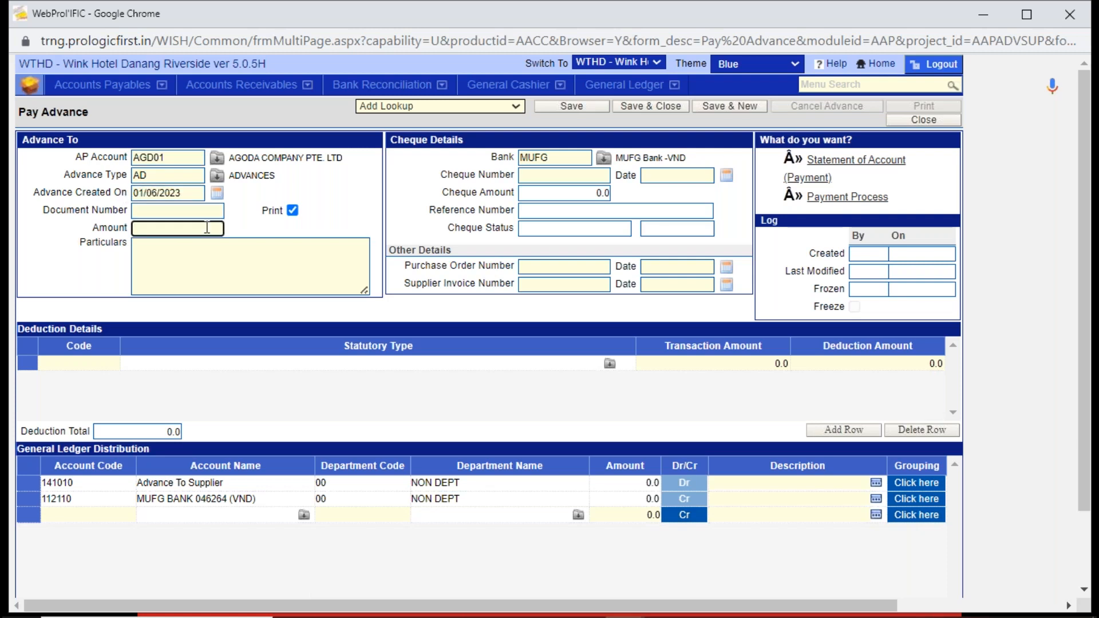
{"action": "type", "text": "50000"}
{"action": "key", "text": "Tab"}
{"action": "type", "text": "a"}
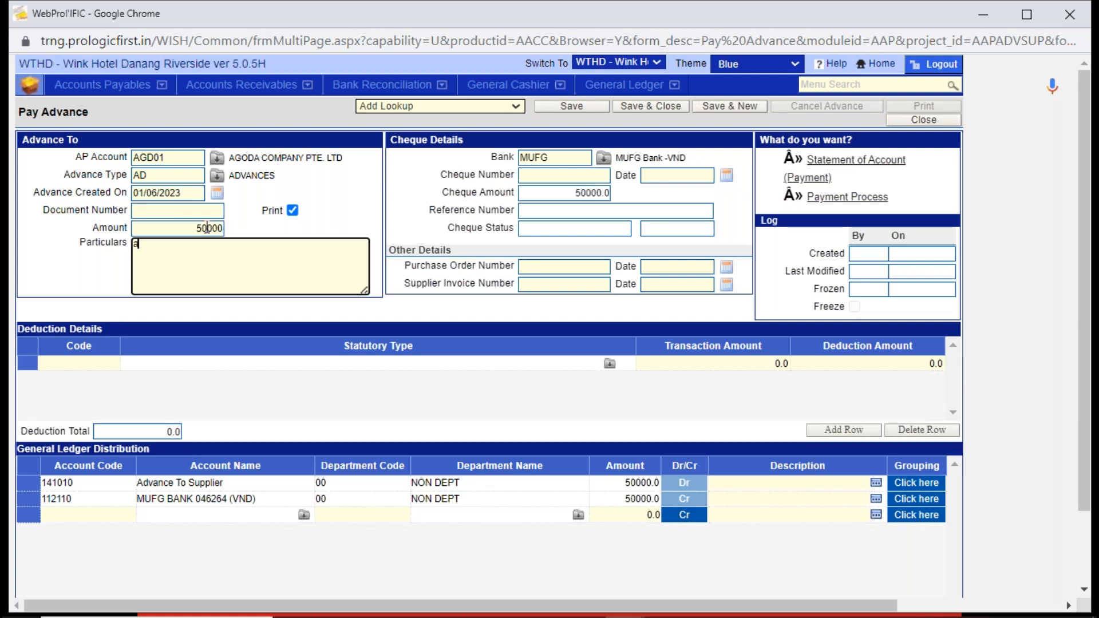
{"action": "type", "text": "dvance tosupplier"}
{"action": "key", "text": "Tab"}
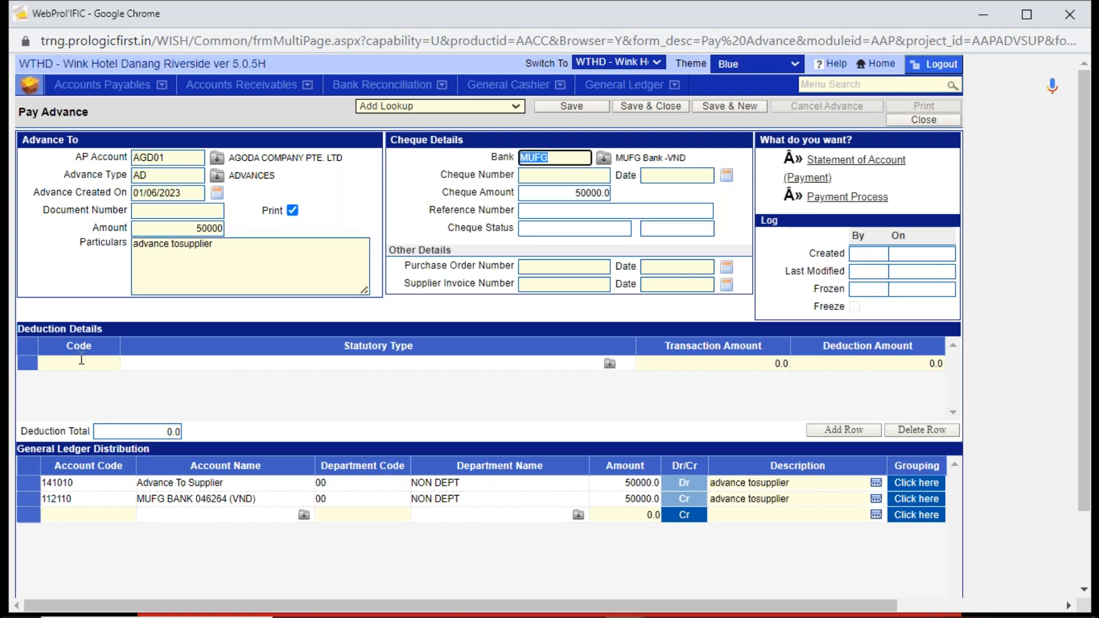
- Examine the debit and credit accounts in the General Ledger Distribution against the advance's particulars
{"action": "key", "text": "alt+Tab"}
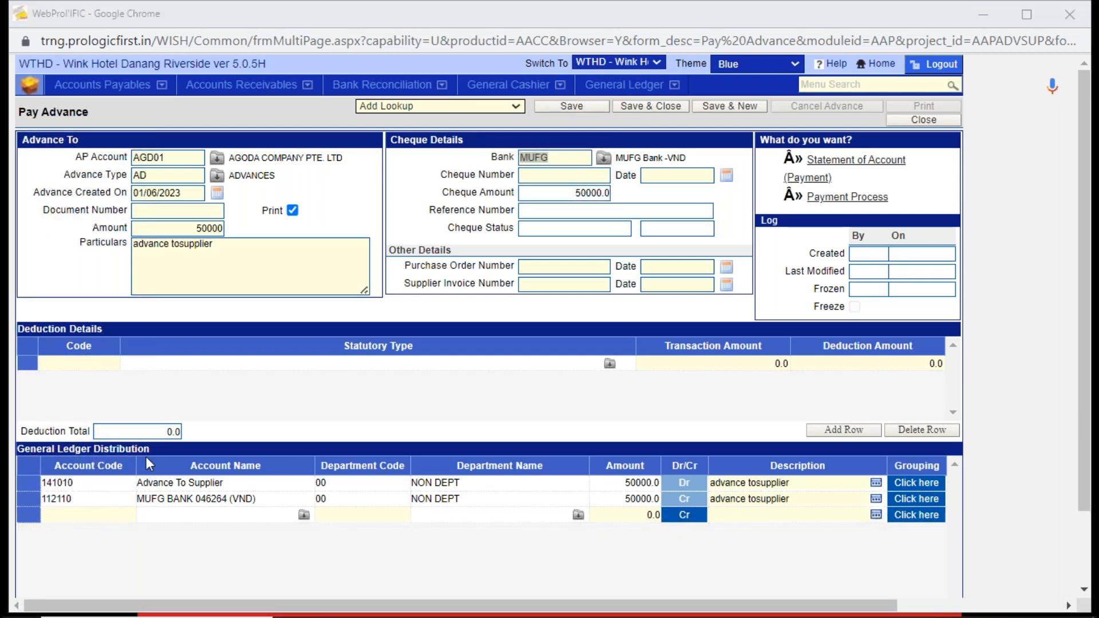
{"action": "left_click", "coordinate": [190, 498]}
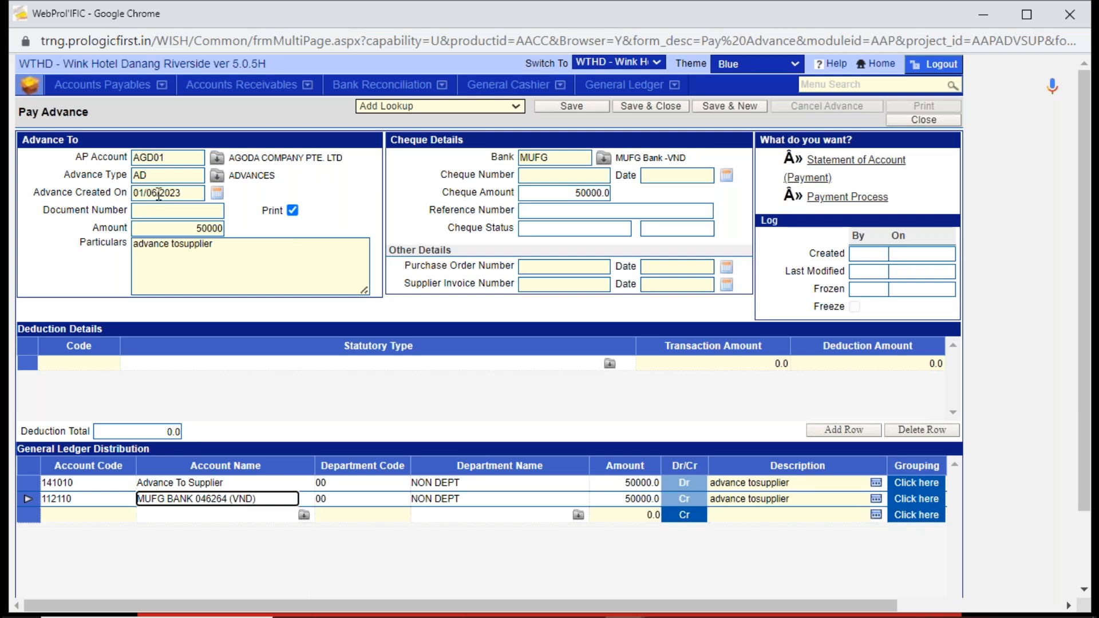
{"action": "left_click", "coordinate": [238, 483]}
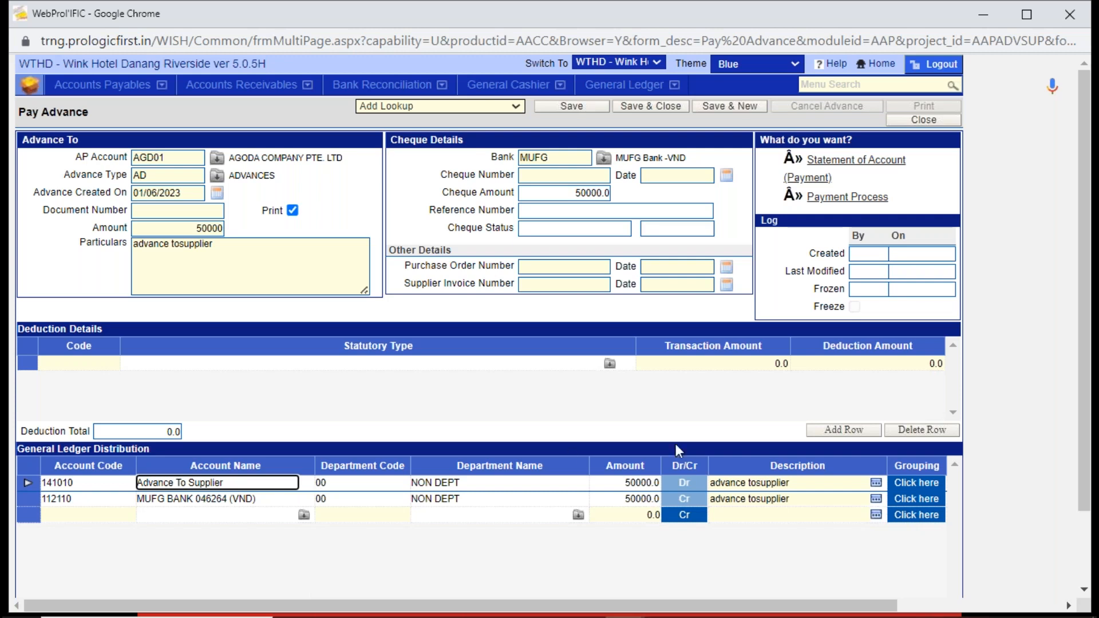
{"action": "left_click", "coordinate": [245, 497]}
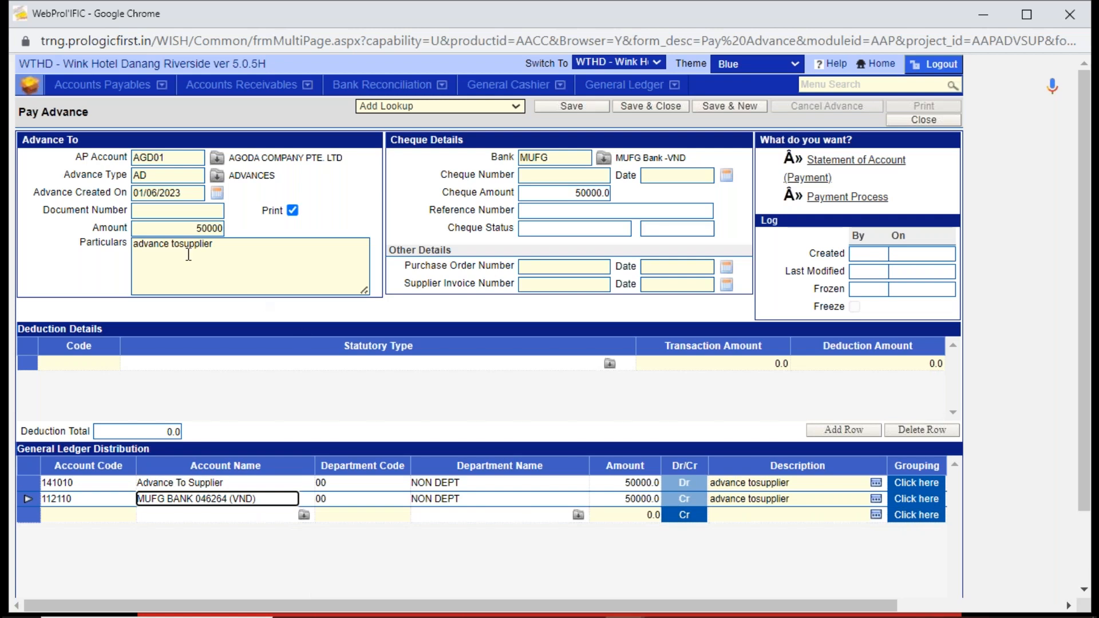
{"action": "left_click", "coordinate": [242, 252]}
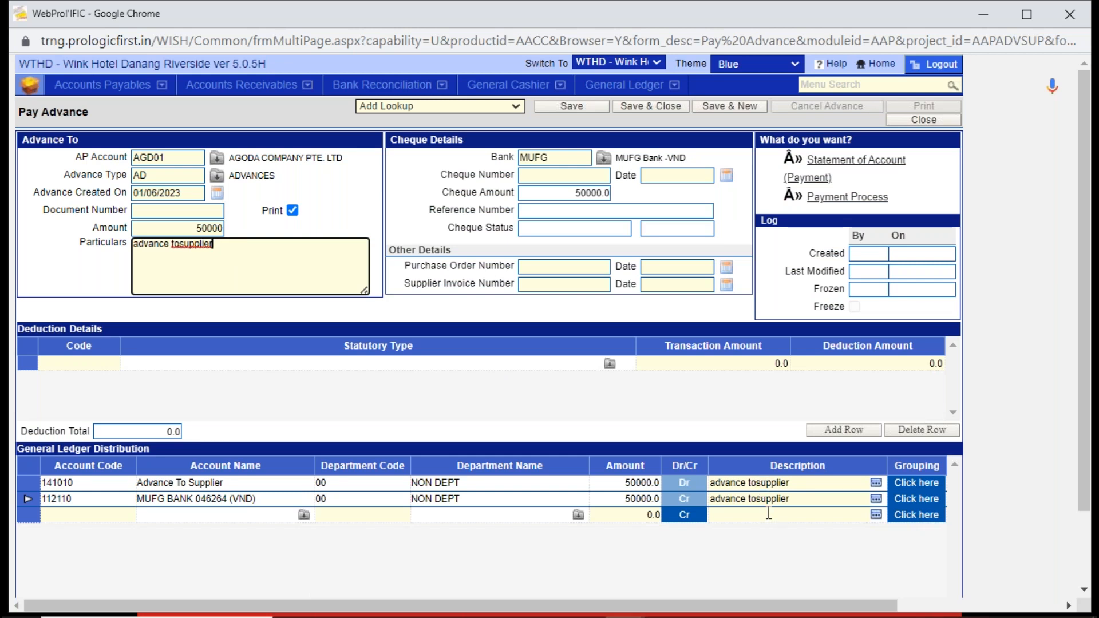
- Change the advance's bank to VIETCOMBANK (VCB) and check the bank's account code in the General Ledger Distribution
{"action": "left_click", "coordinate": [565, 159]}
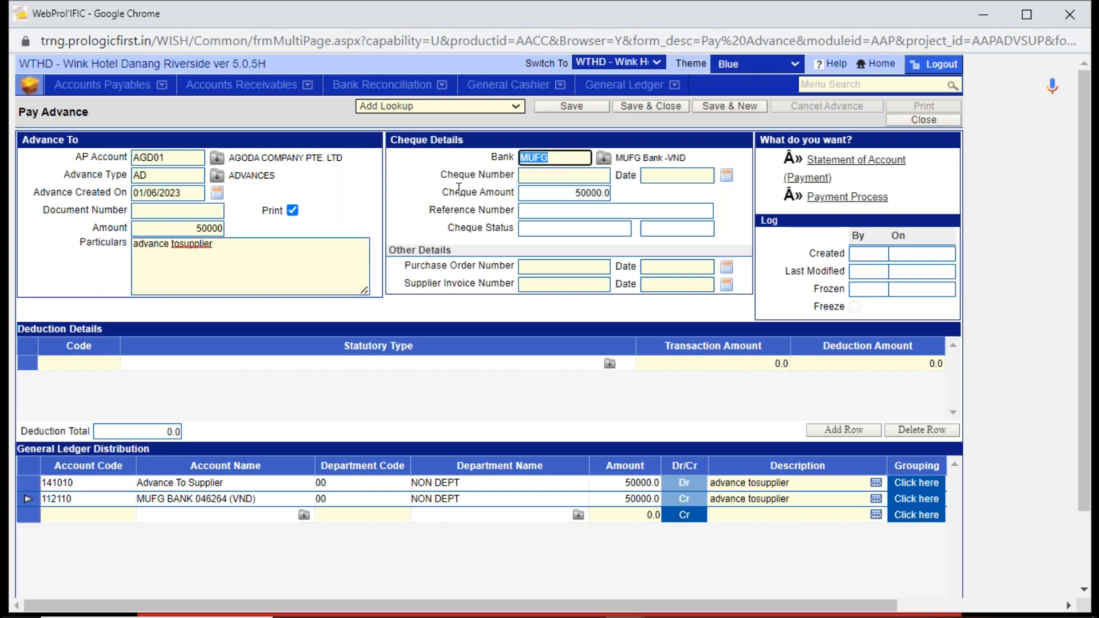
{"action": "key", "text": "BackSpace"}
{"action": "left_click", "coordinate": [603, 158]}
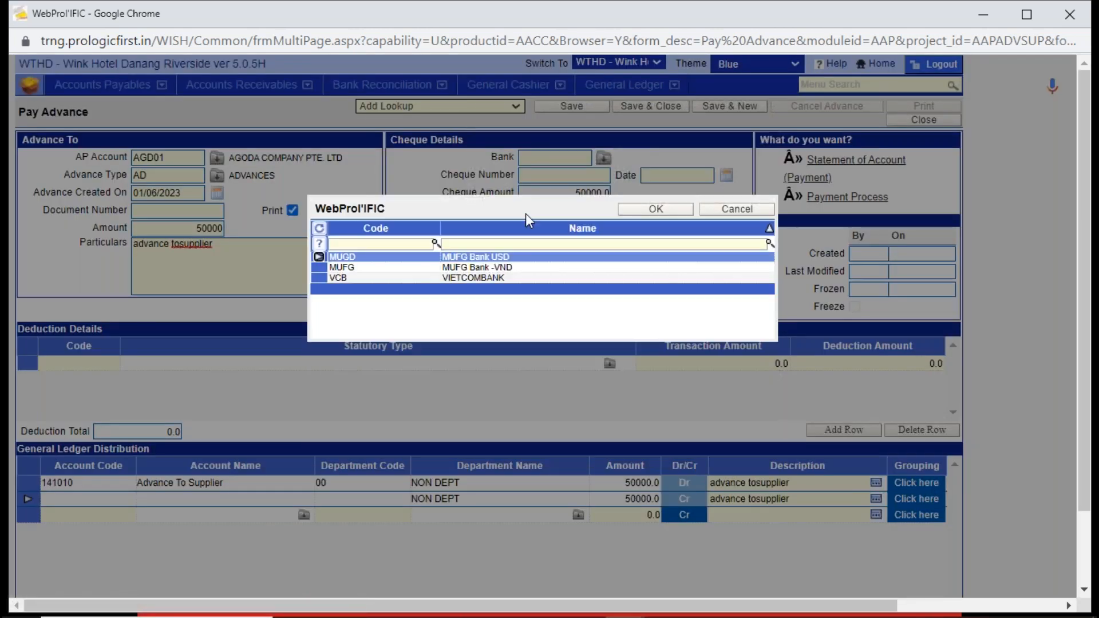
{"action": "left_click", "coordinate": [495, 280]}
{"action": "double_click", "coordinate": [494, 282]}
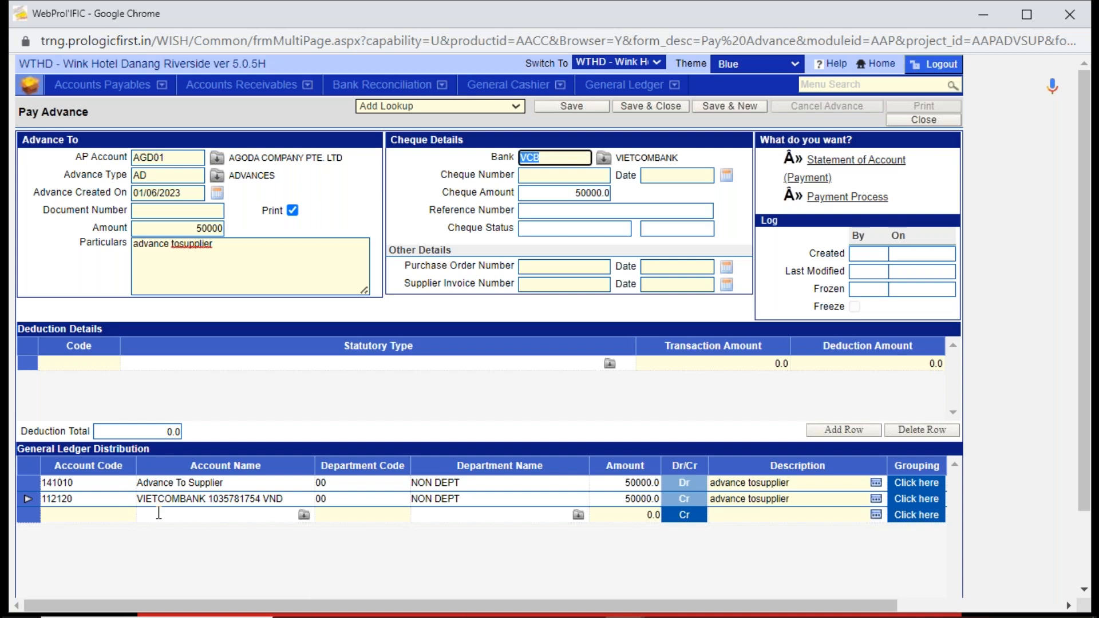
{"action": "left_click", "coordinate": [92, 500]}
{"action": "left_click_drag", "start_coordinate": [92, 499], "coordinate": [40, 515]}
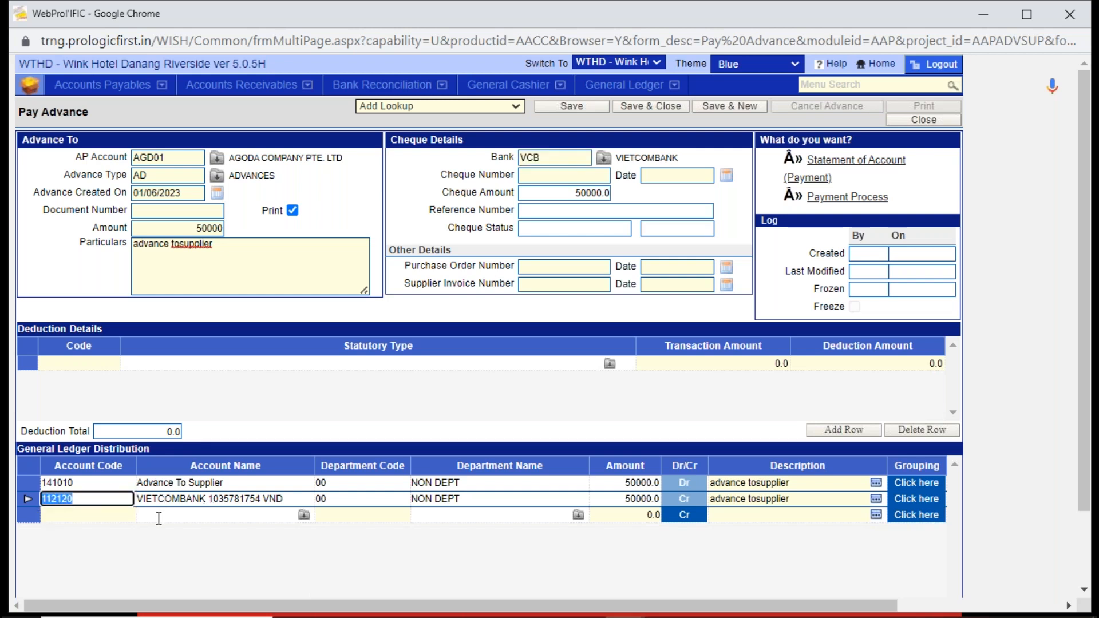
{"action": "double_click", "coordinate": [522, 158]}
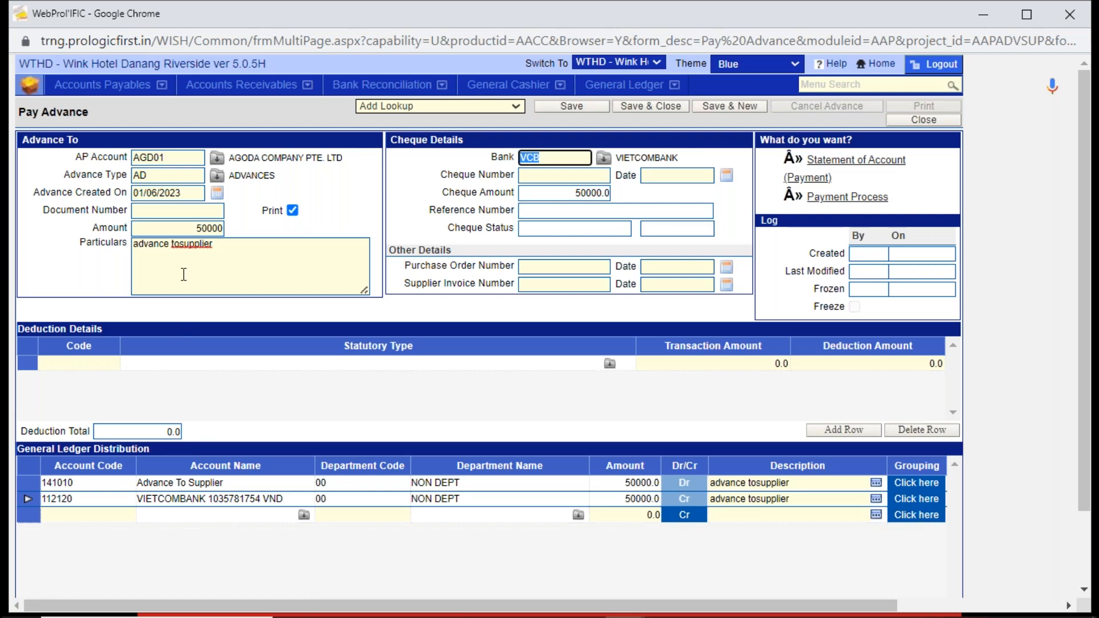
- Correct the particulars to "advance to supplier" and save the advance
{"action": "left_click", "coordinate": [181, 245]}
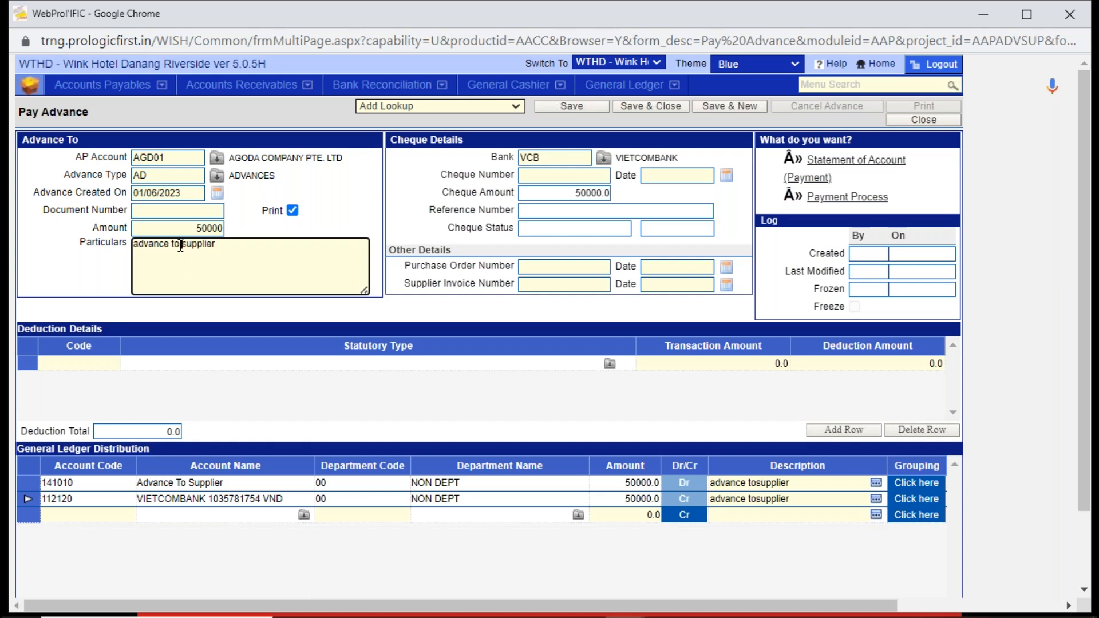
{"action": "left_click", "coordinate": [583, 108]}
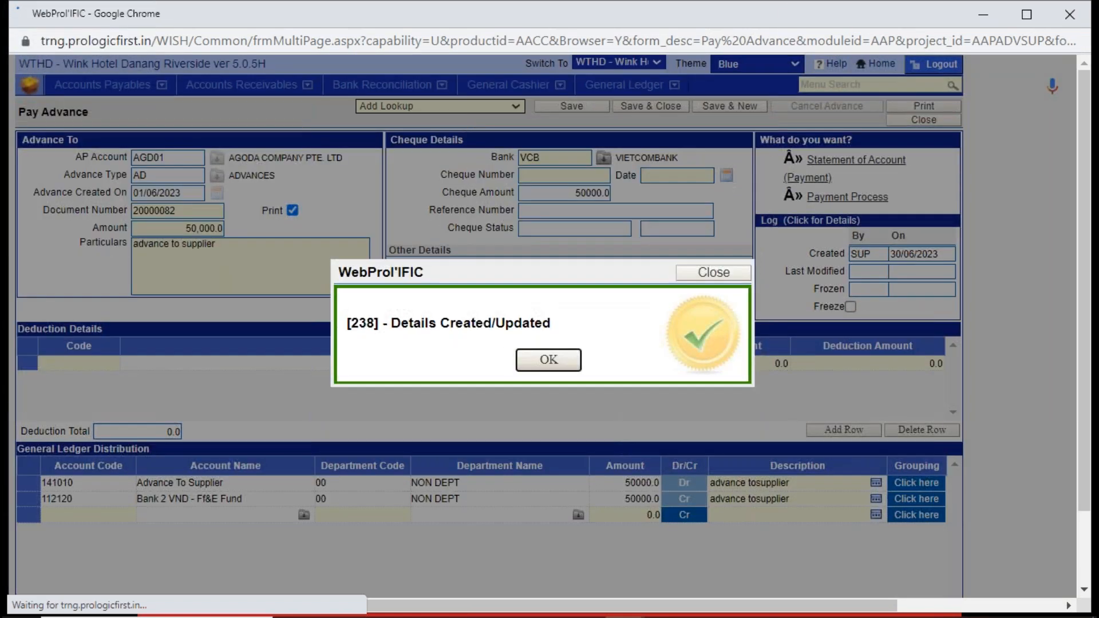
{"action": "left_click", "coordinate": [546, 360]}
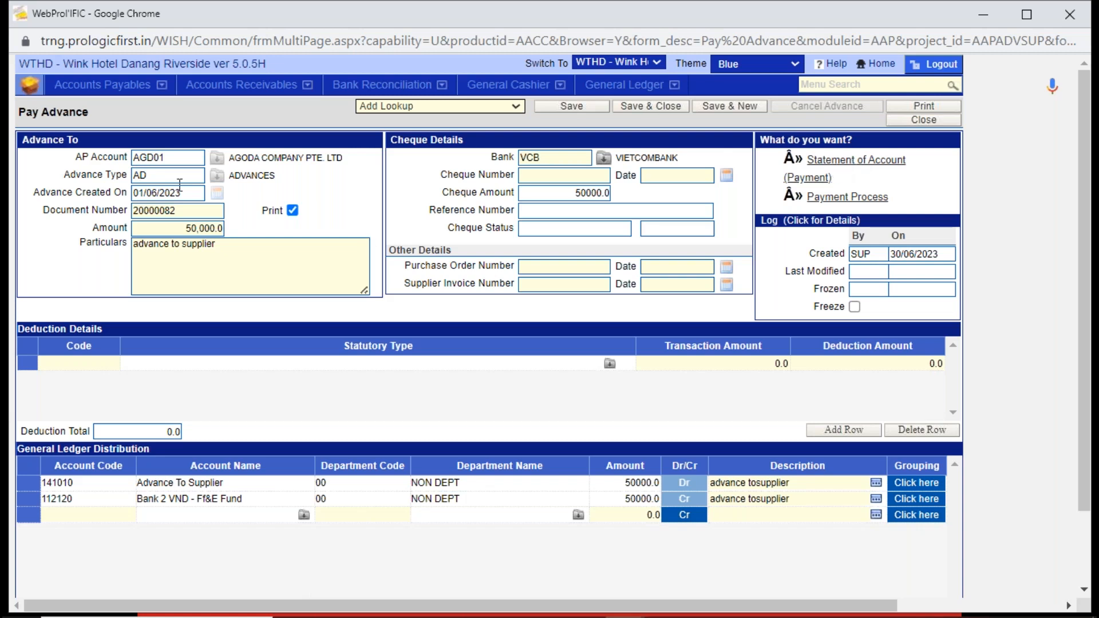
- Check the saved advance's AP account, close Pay Advance and open Process Payment in Accounts Payables
{"action": "left_click_drag", "start_coordinate": [176, 155], "coordinate": [96, 162]}
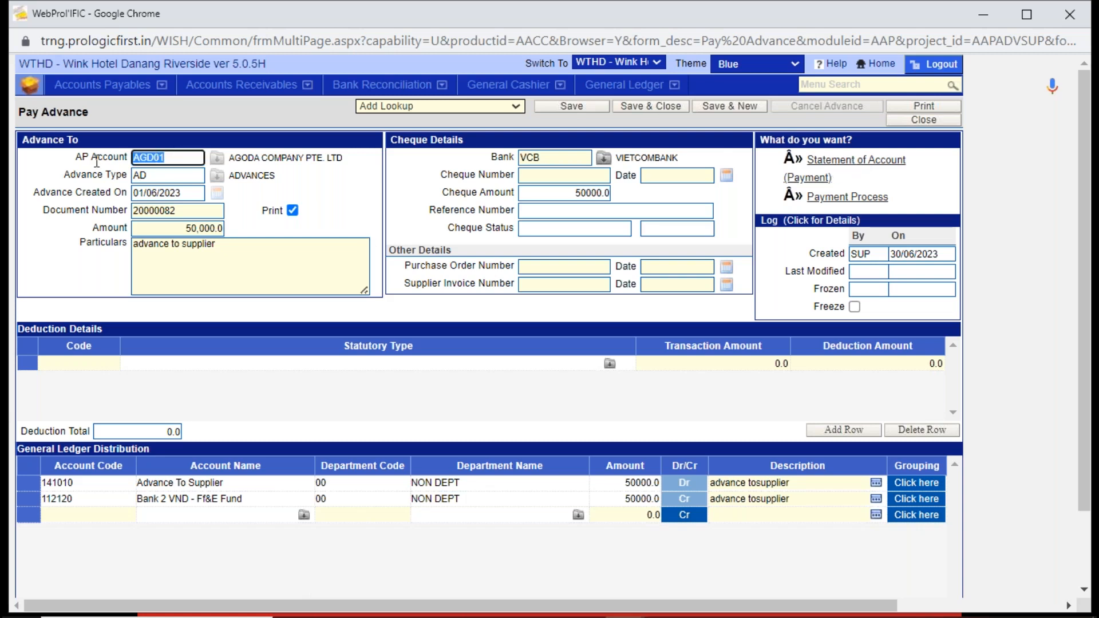
{"action": "left_click", "coordinate": [925, 118]}
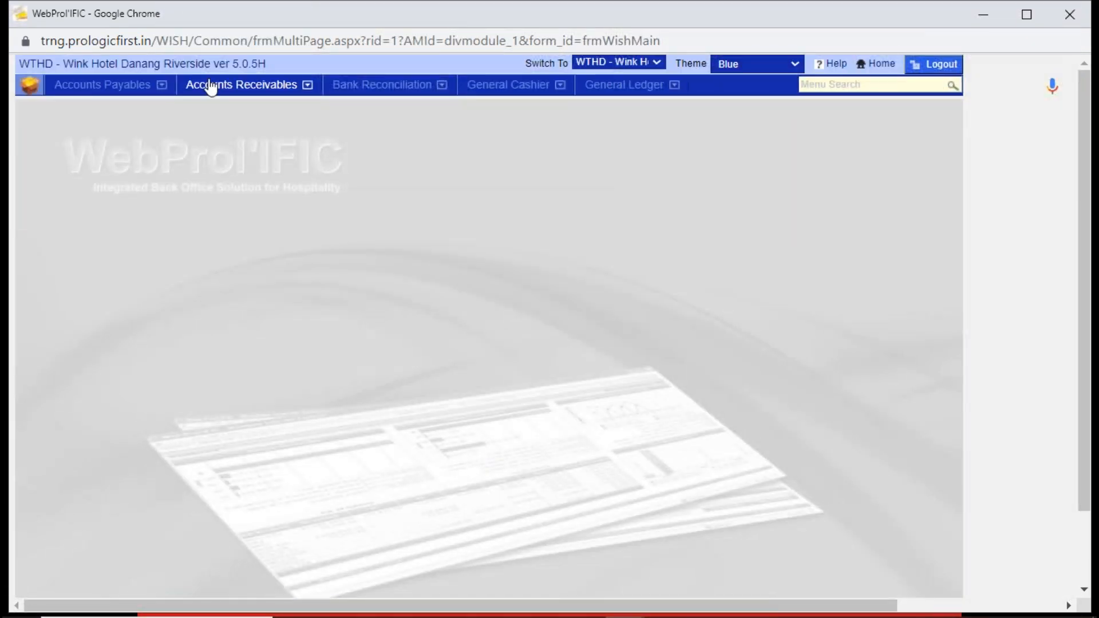
{"action": "left_click", "coordinate": [124, 89]}
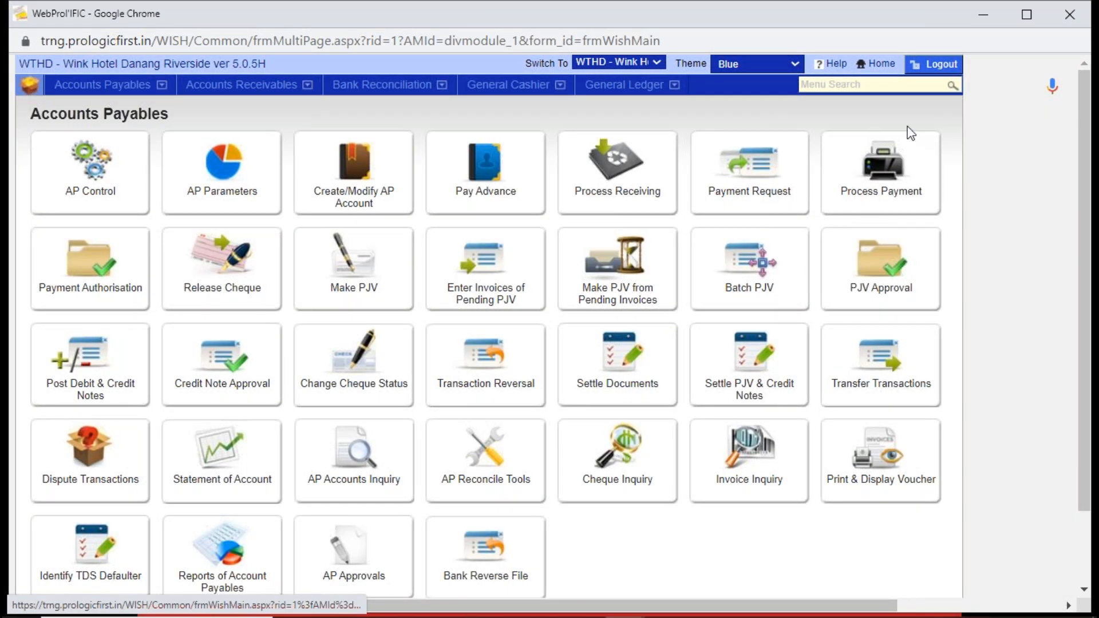
{"action": "left_click", "coordinate": [888, 175]}
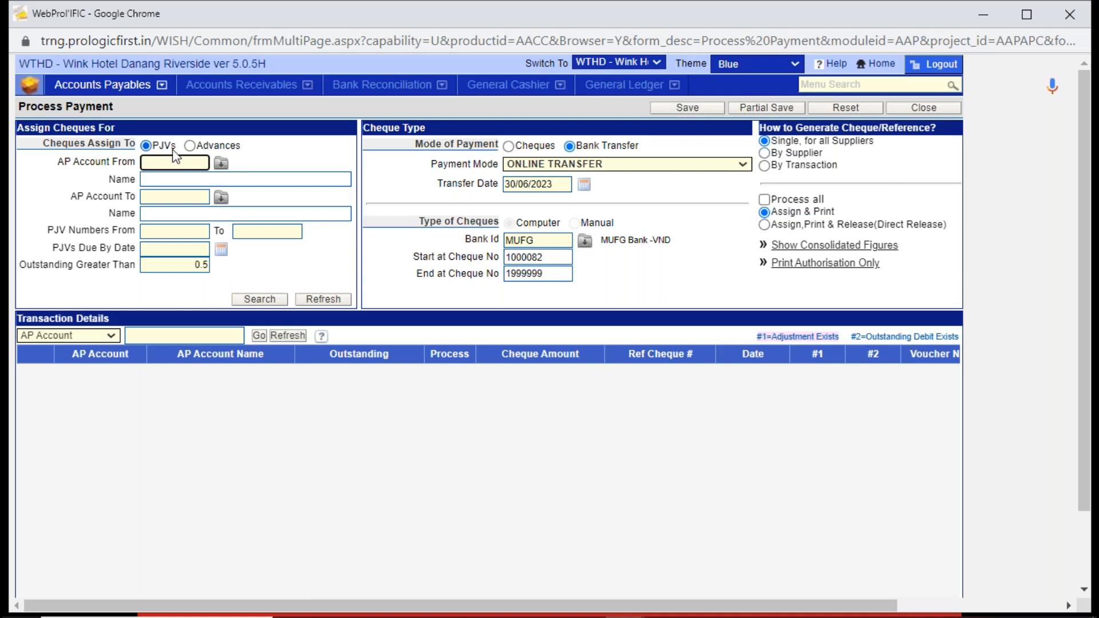
- Assign the payment to Advances, with AGODA COMPANY PTE. LTD as both the from and to AP account
{"action": "left_click", "coordinate": [189, 146]}
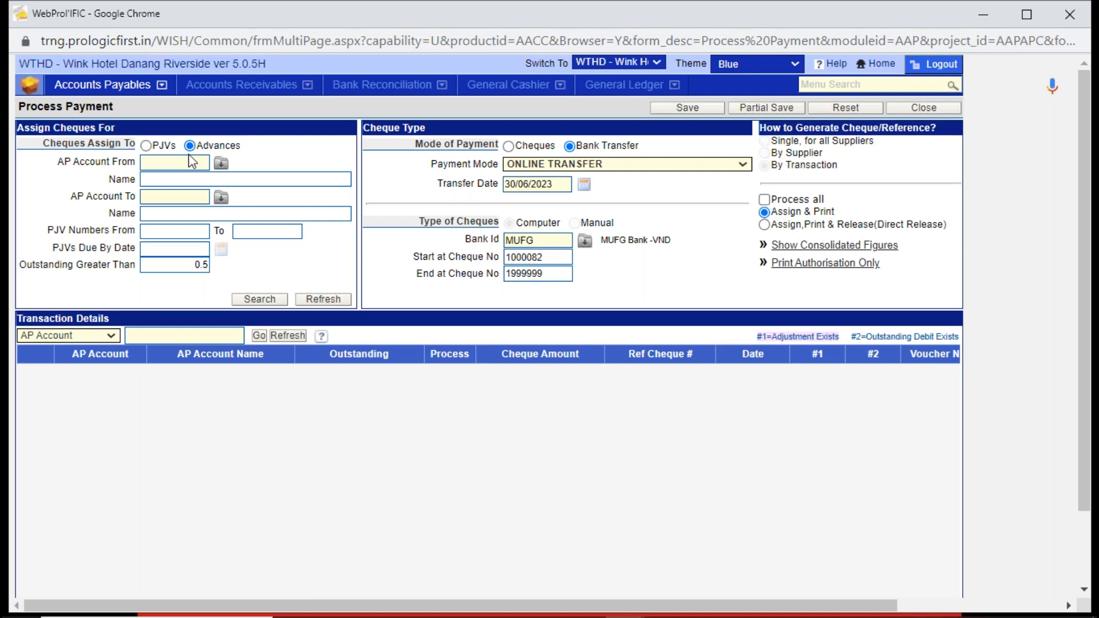
{"action": "left_click", "coordinate": [181, 165]}
{"action": "type", "text": "AGODA"}
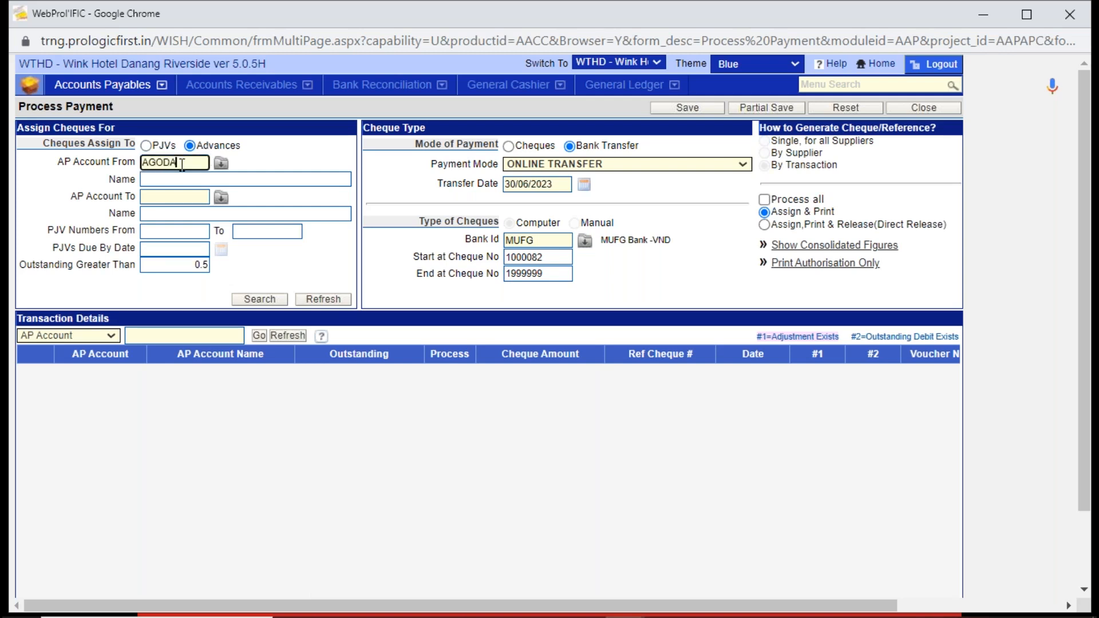
{"action": "key", "text": "Tab"}
{"action": "double_click", "coordinate": [341, 227]}
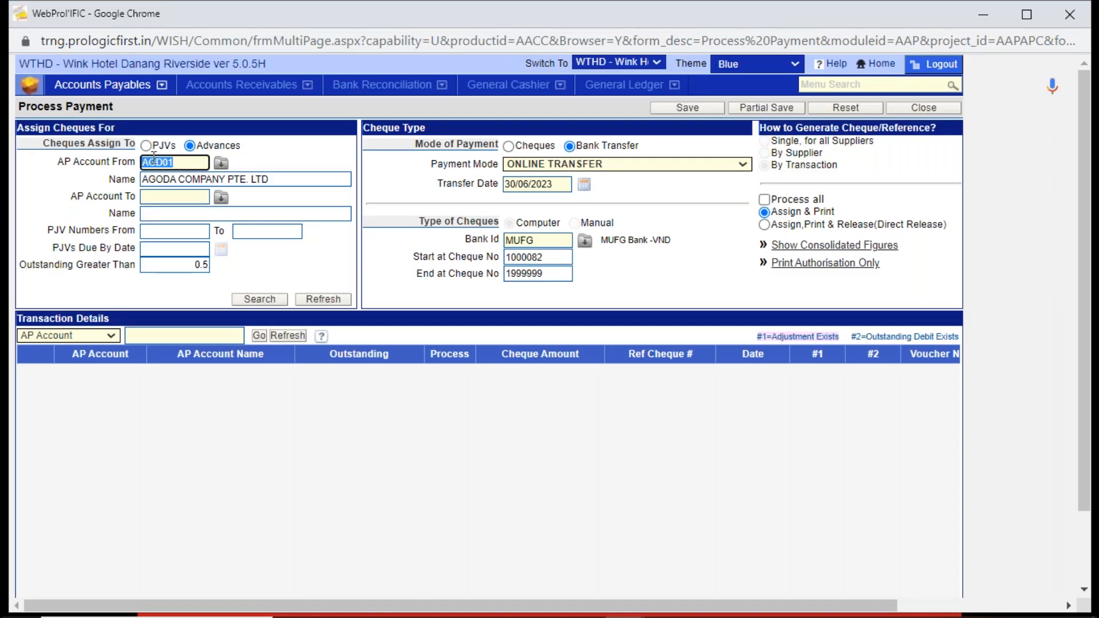
{"action": "left_click", "coordinate": [165, 198]}
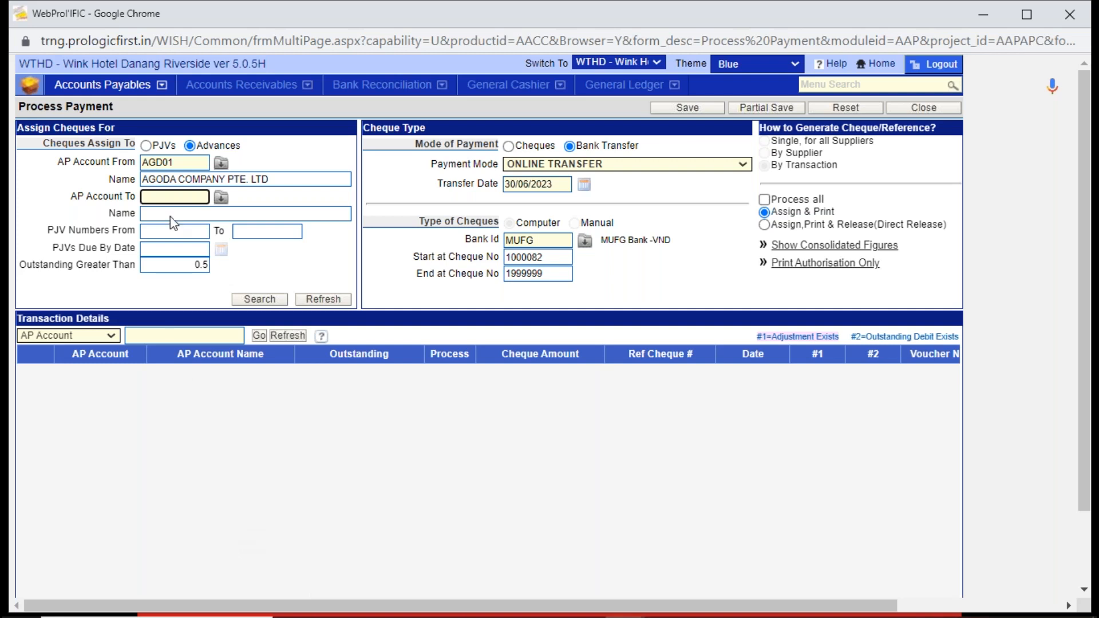
{"action": "type", "text": "AGODA"}
{"action": "key", "text": "Tab"}
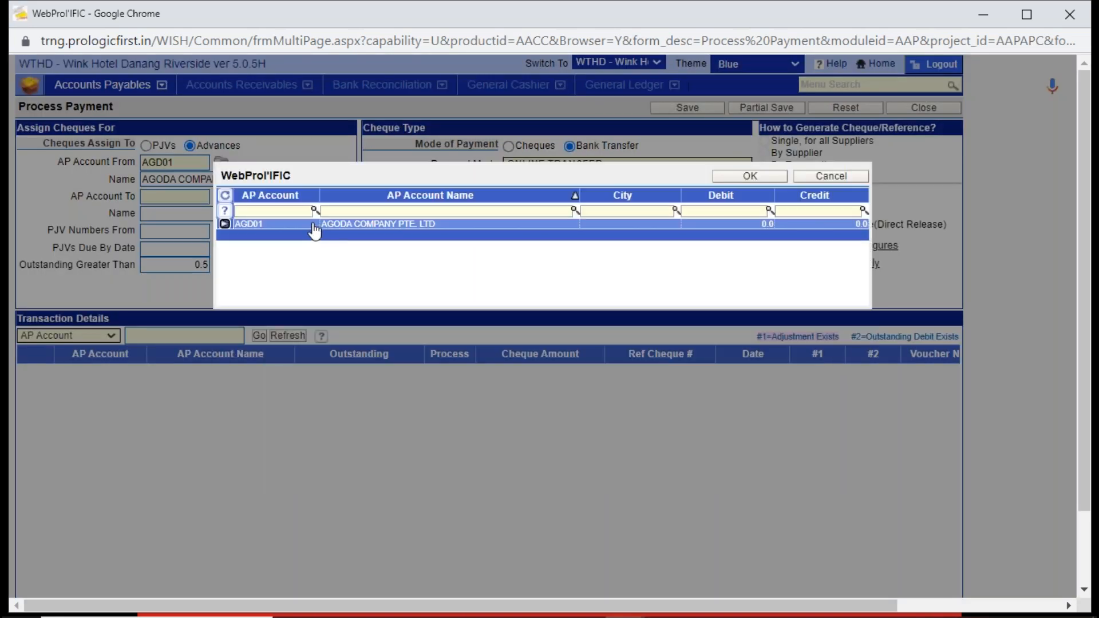
{"action": "double_click", "coordinate": [314, 226]}
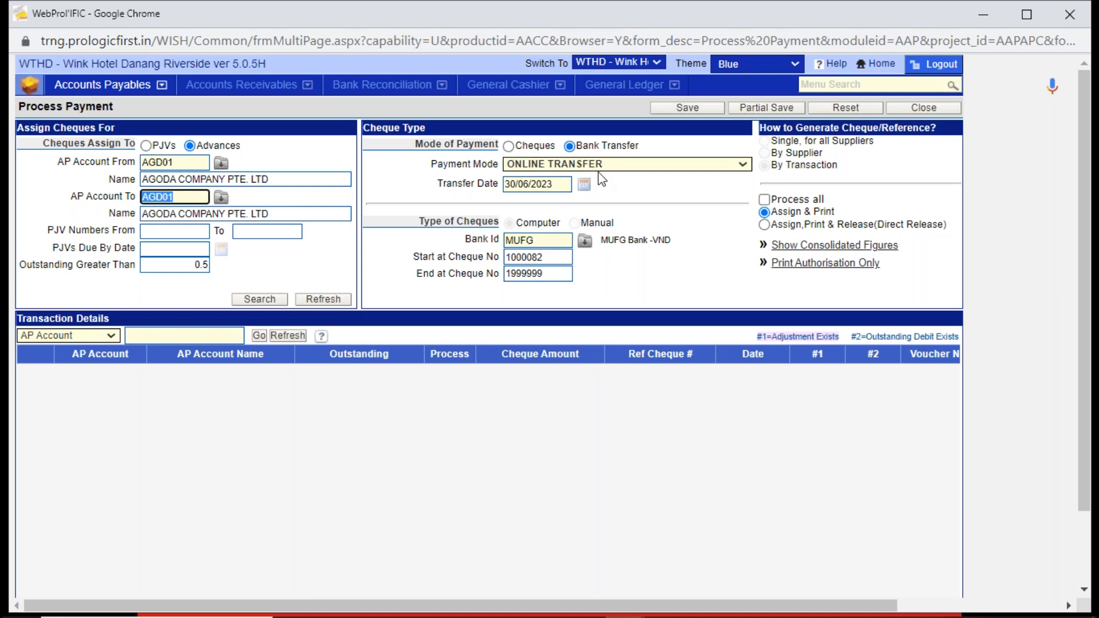
- Set the bank transfer date to 02/06/2023
{"action": "double_click", "coordinate": [512, 184]}
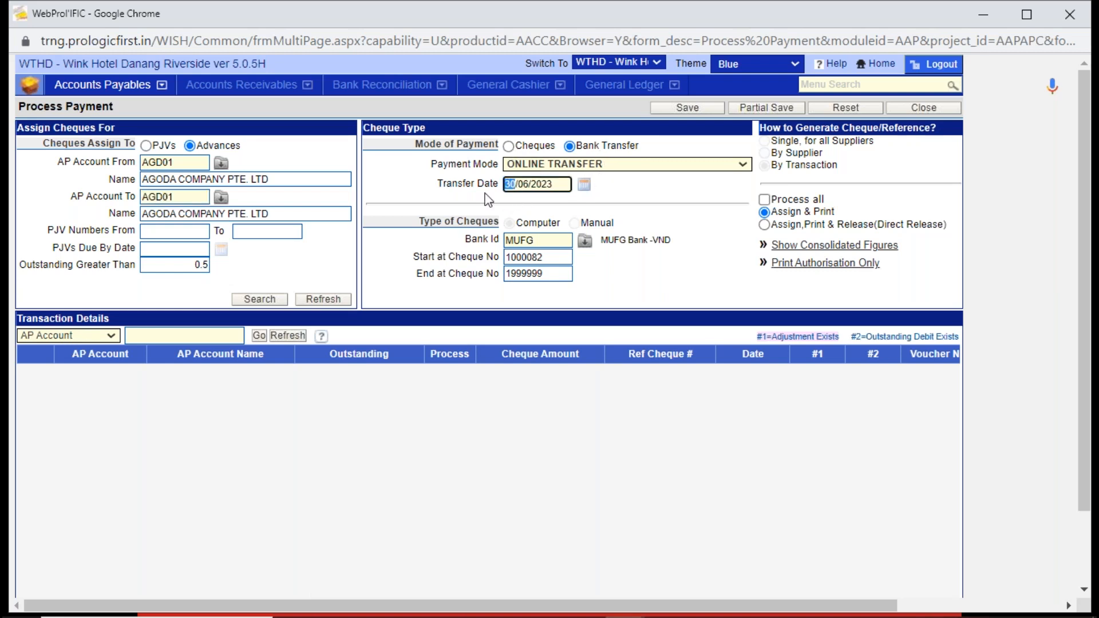
{"action": "type", "text": "01"}
{"action": "key", "text": "BackSpace"}
{"action": "type", "text": "2"}
{"action": "key", "text": "Tab"}
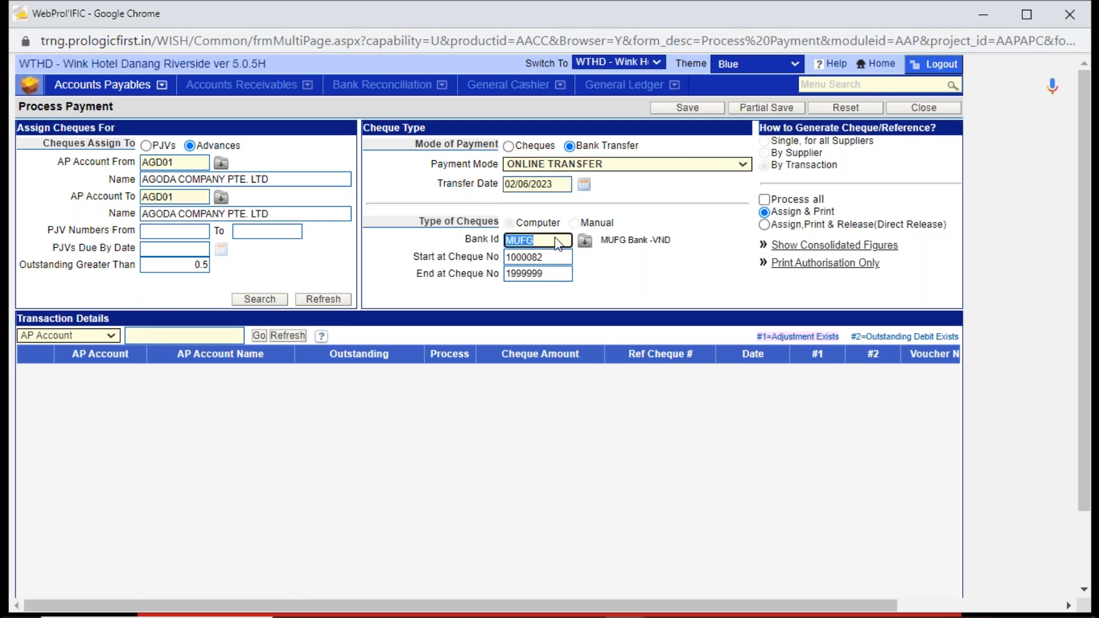
- Change the payment's bank to VIETCOMBANK (VCB)
{"action": "key", "text": "BackSpace"}
{"action": "left_click", "coordinate": [584, 240]}
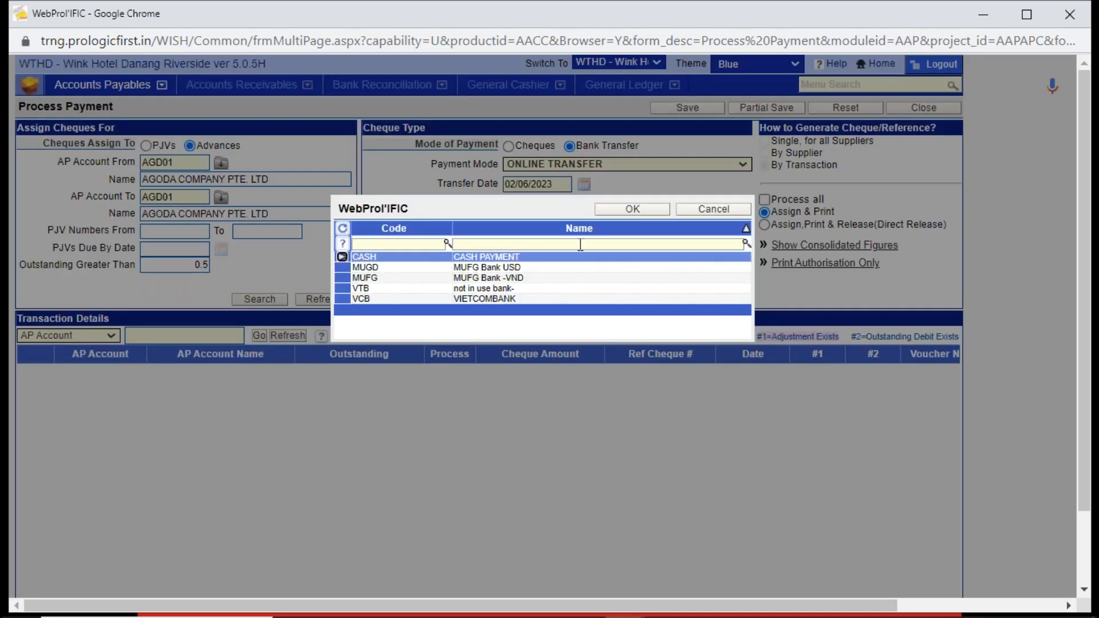
{"action": "left_click", "coordinate": [518, 299]}
{"action": "double_click", "coordinate": [518, 299]}
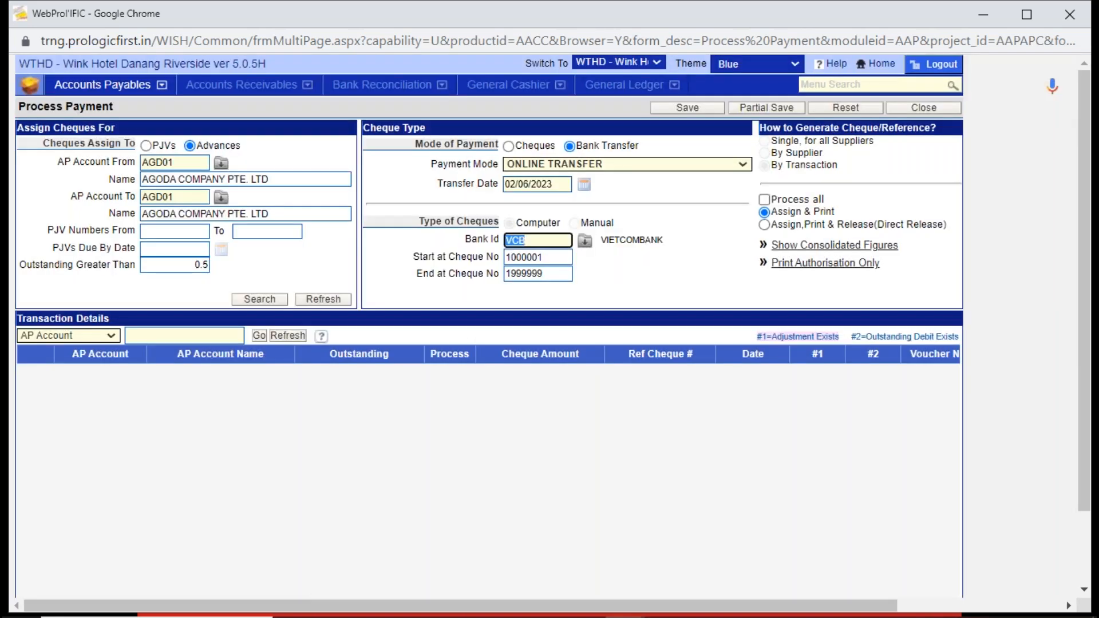
{"action": "key", "text": "Tab"}
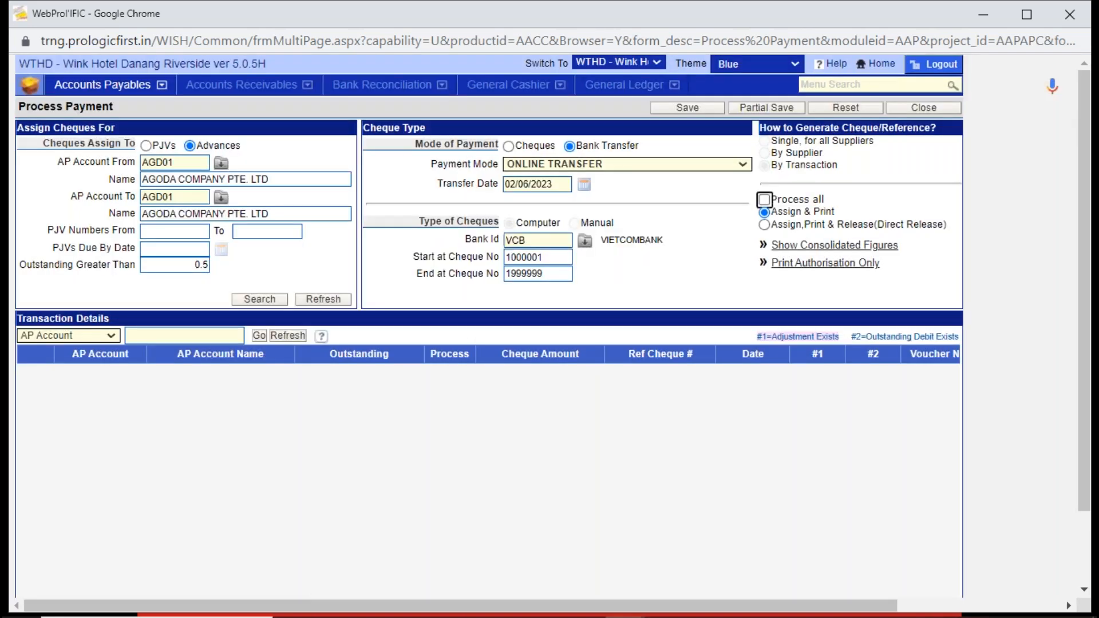
- Search for the supplier's outstanding advances, mark the AGODA COMPANY PTE. LTD advance for processing with Assign,Print & Release(Direct Release), and save the payment
{"action": "left_click", "coordinate": [269, 298]}
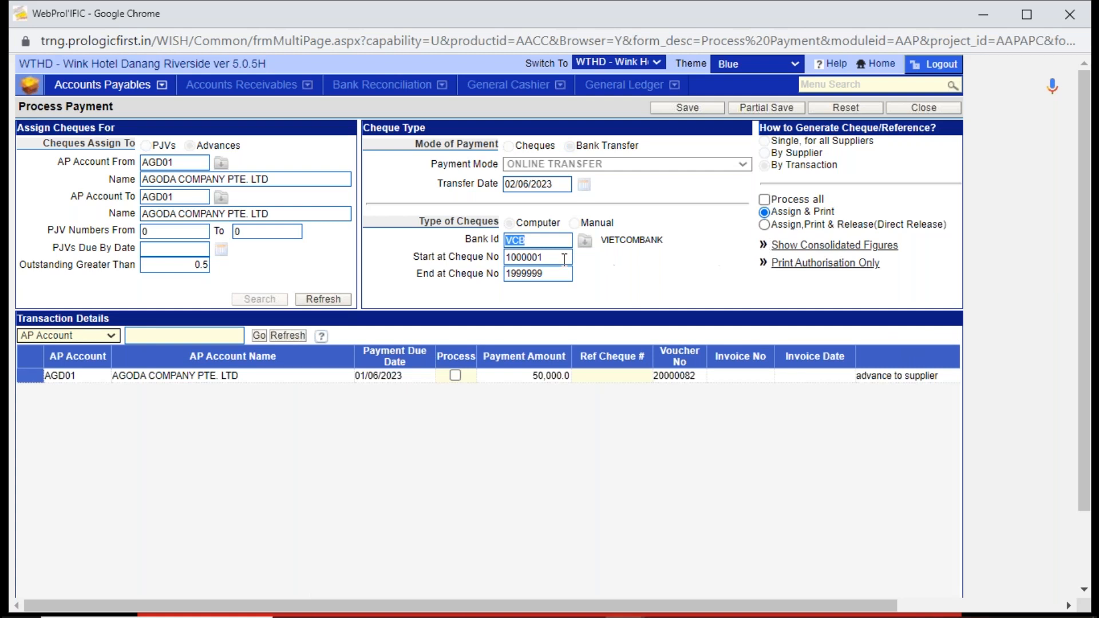
{"action": "left_click_drag", "start_coordinate": [564, 257], "coordinate": [463, 269]}
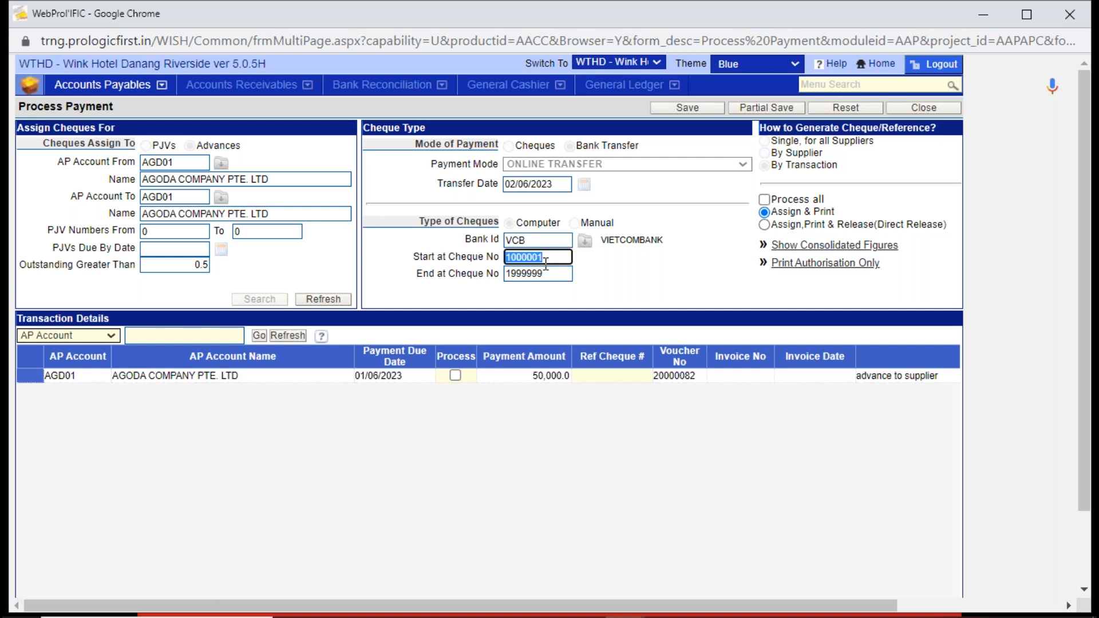
{"action": "left_click", "coordinate": [640, 373]}
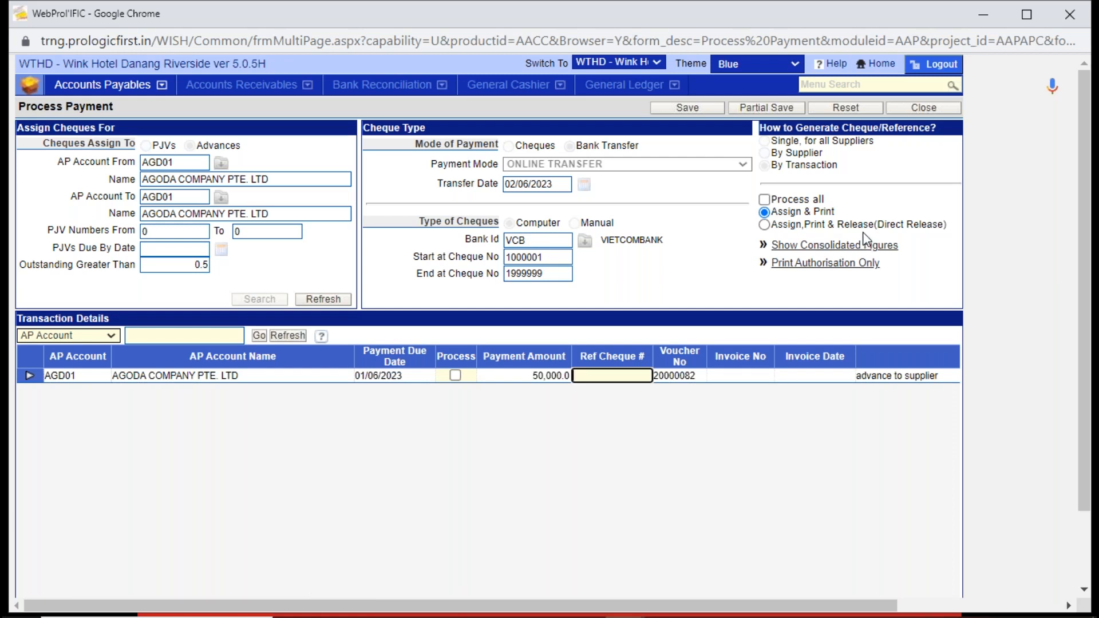
{"action": "left_click", "coordinate": [765, 225]}
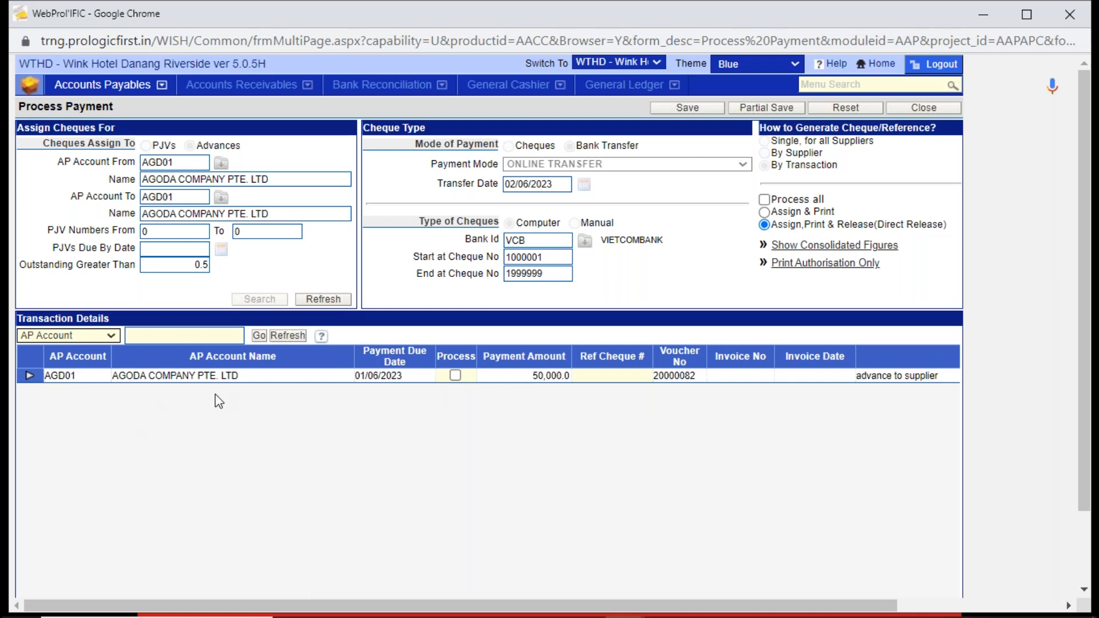
{"action": "left_click", "coordinate": [455, 376]}
{"action": "left_click", "coordinate": [687, 107]}
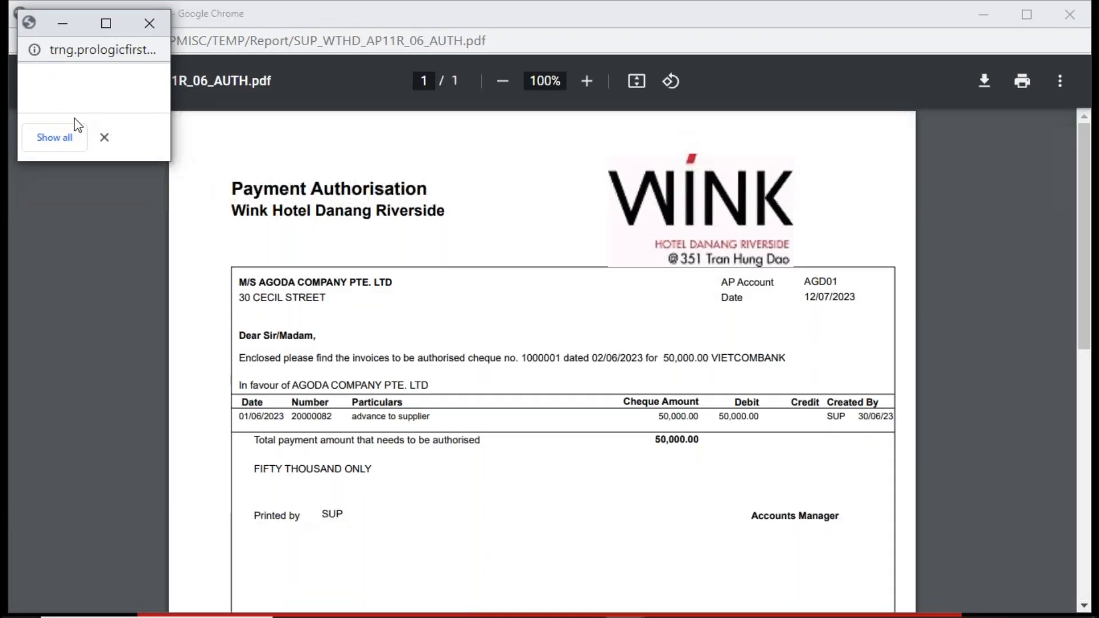
- Show all downloaded payment files, check the cheque number on the Payment Authorisation PDF, and close that PDF
{"action": "left_click", "coordinate": [55, 137]}
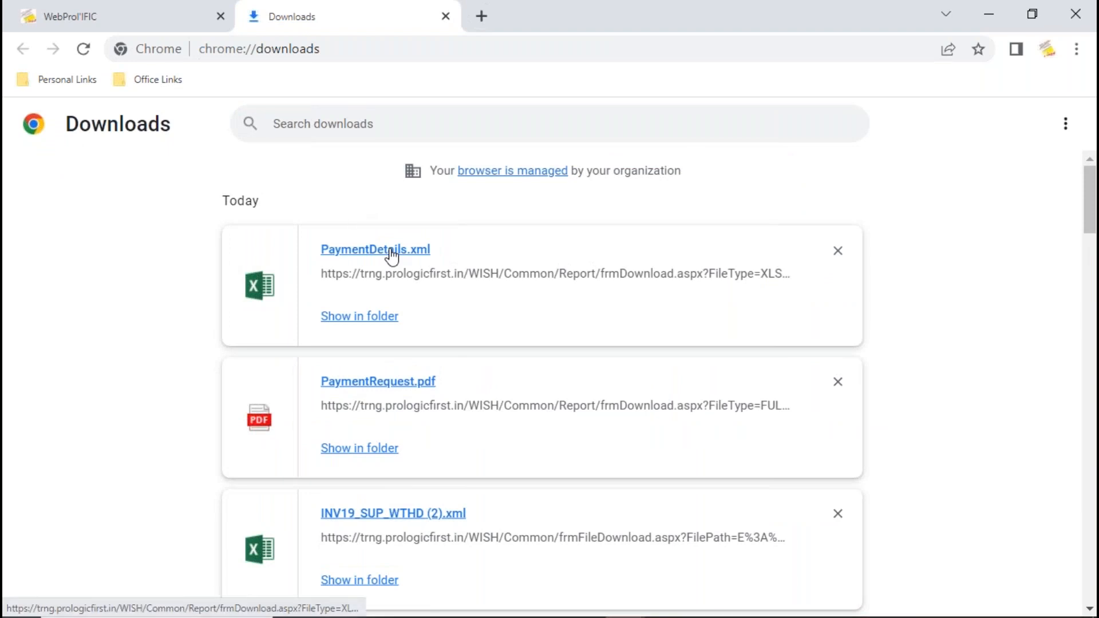
{"action": "key", "text": "alt+Tab"}
{"action": "key", "text": "alt+Tab"}
{"action": "key", "text": "alt+Tab"}
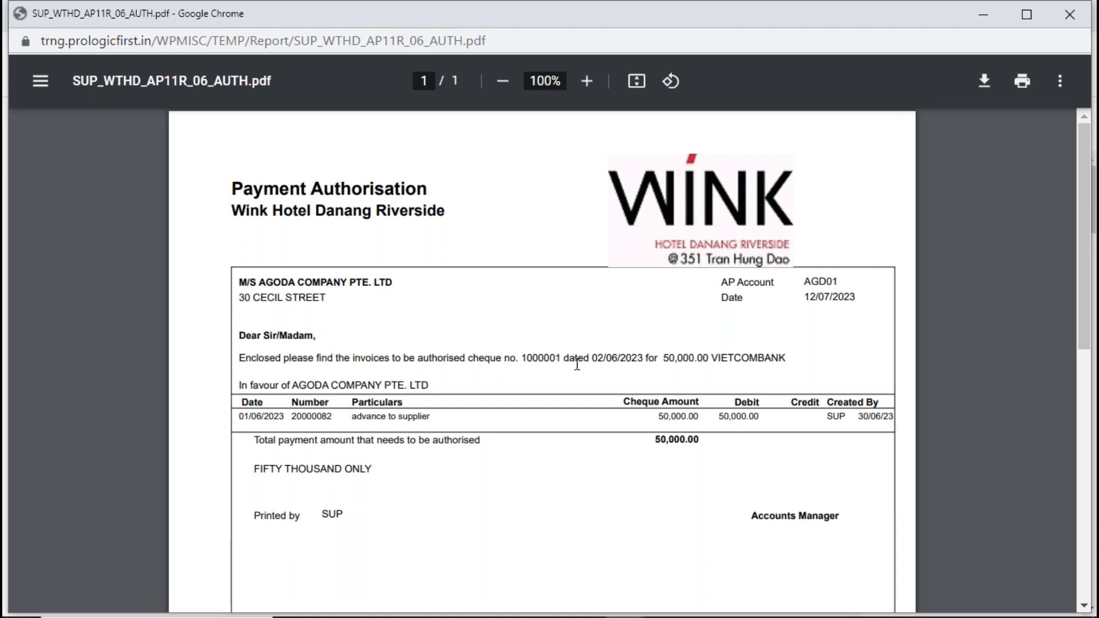
{"action": "left_click_drag", "start_coordinate": [569, 359], "coordinate": [516, 359]}
{"action": "left_click", "coordinate": [1069, 17]}
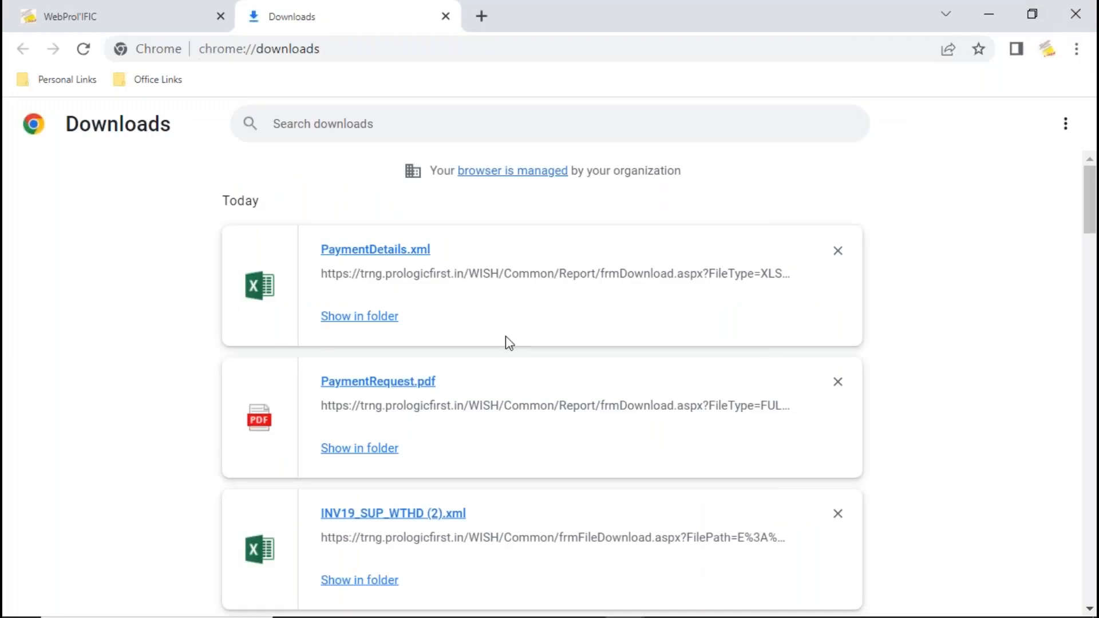
- Open the downloaded PaymentRequest.pdf and review the letter's addressee and remittance amount
{"action": "left_click", "coordinate": [390, 383]}
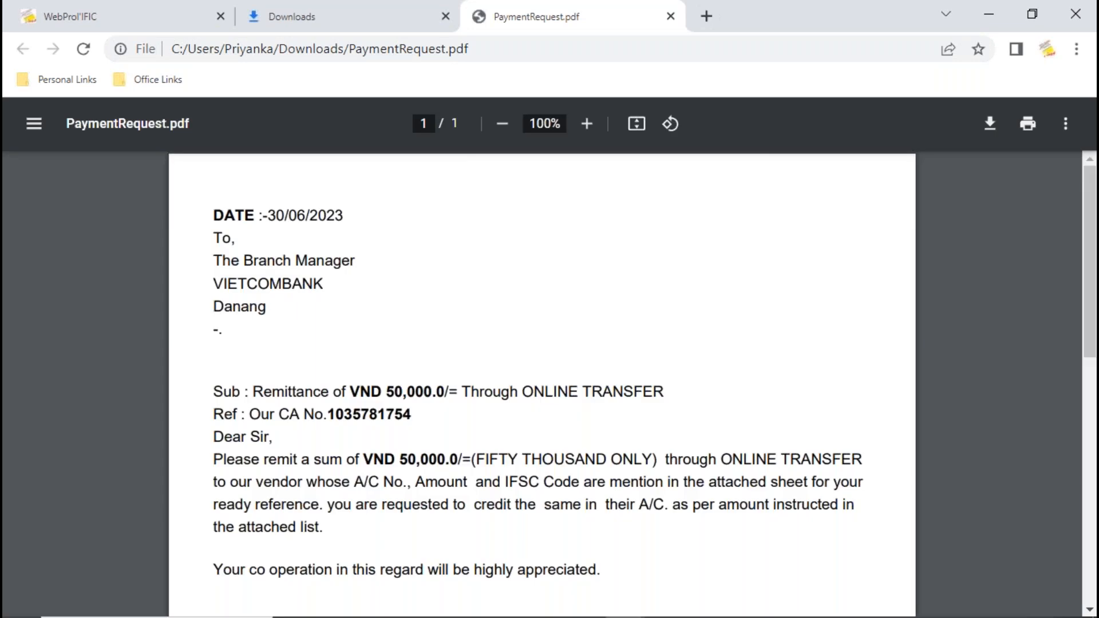
{"action": "left_click_drag", "start_coordinate": [214, 261], "coordinate": [351, 252]}
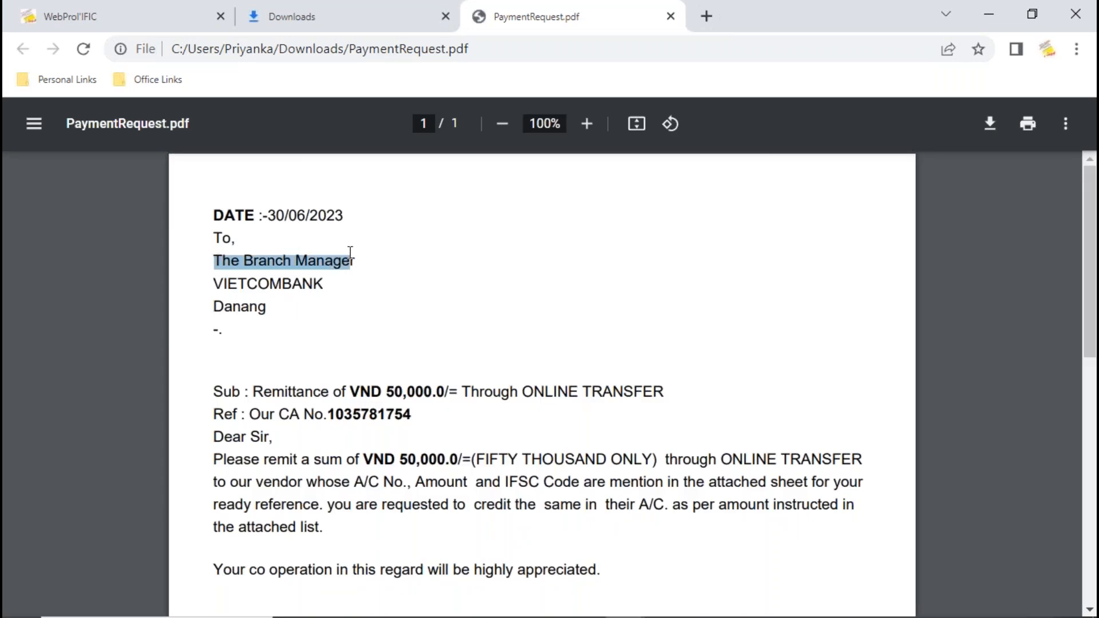
{"action": "left_click", "coordinate": [511, 419]}
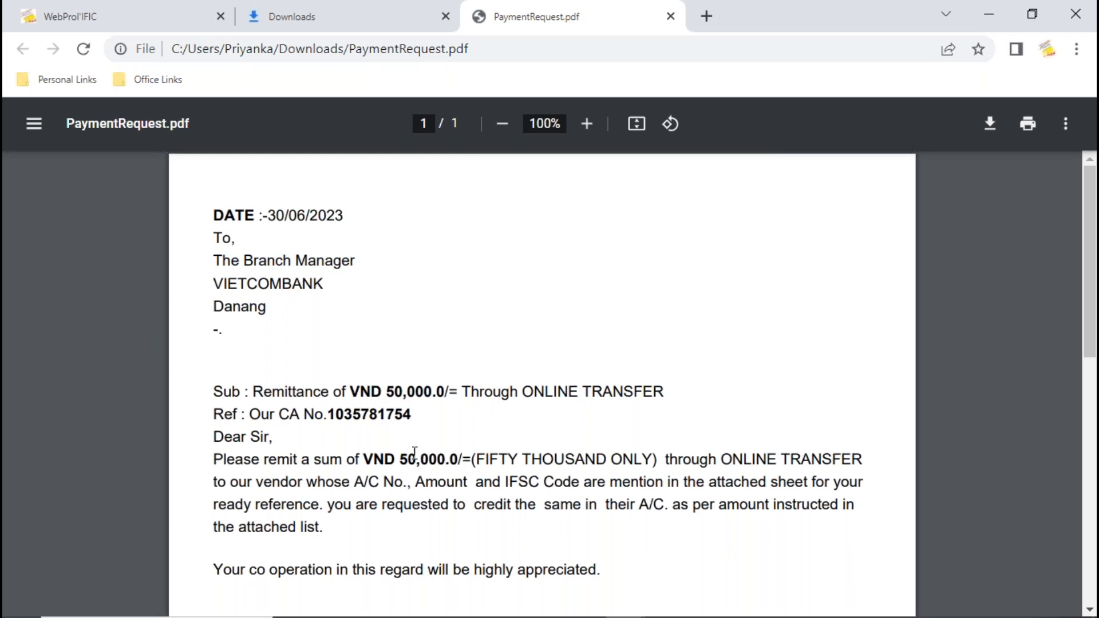
{"action": "left_click_drag", "start_coordinate": [400, 460], "coordinate": [487, 460]}
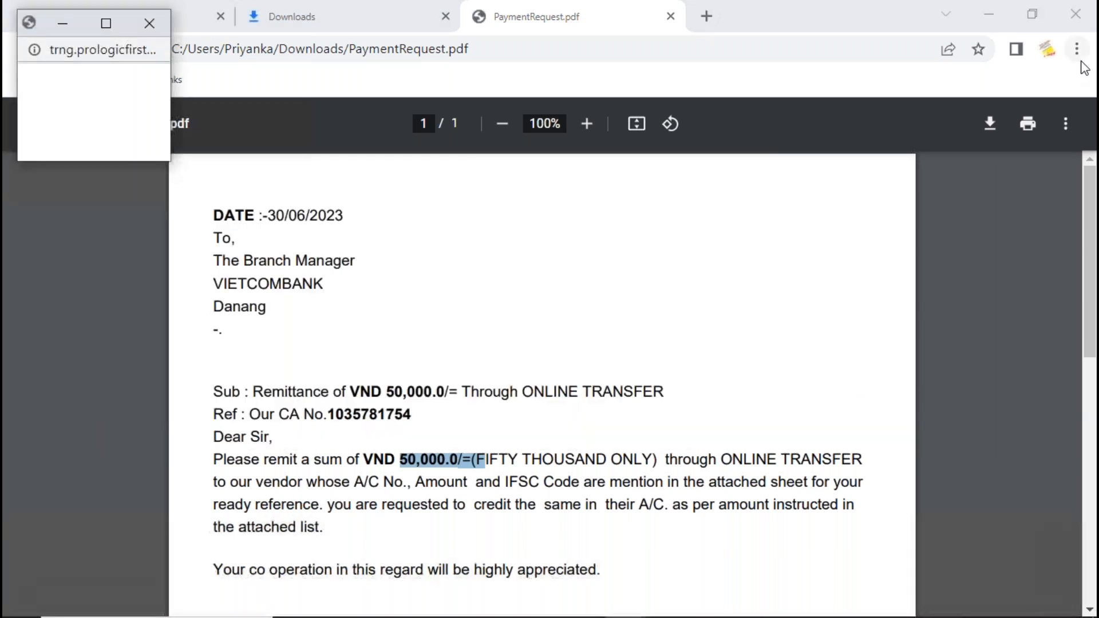
- Close the payment request PDF and the blank pop-up, and return to the Process Payment window
{"action": "key", "text": "alt+Tab"}
{"action": "key", "text": "alt+Tab"}
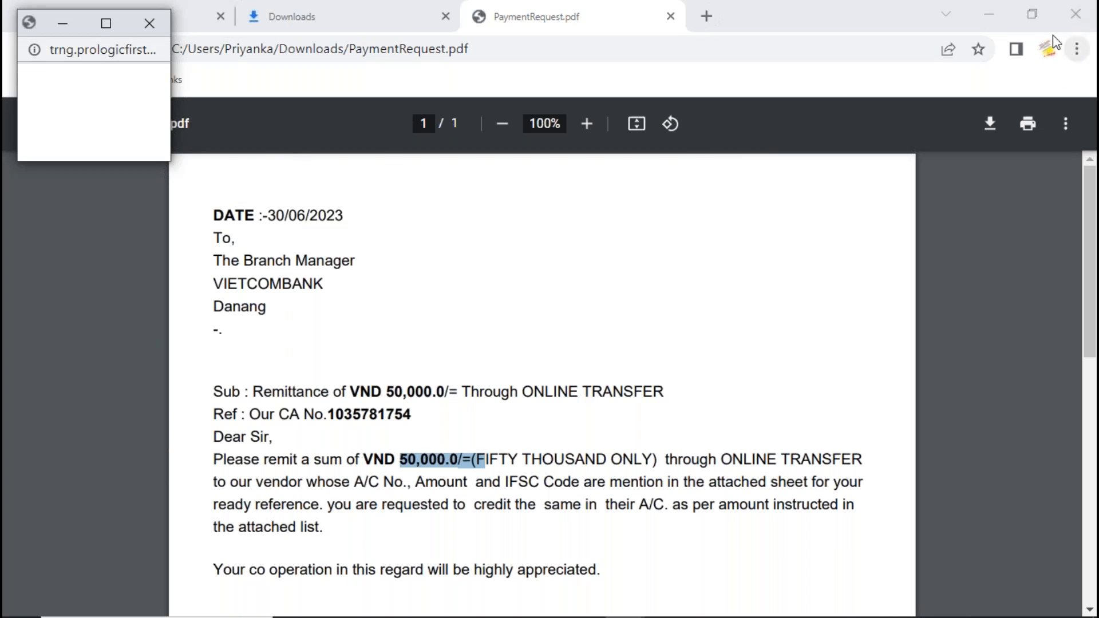
{"action": "left_click", "coordinate": [748, 88]}
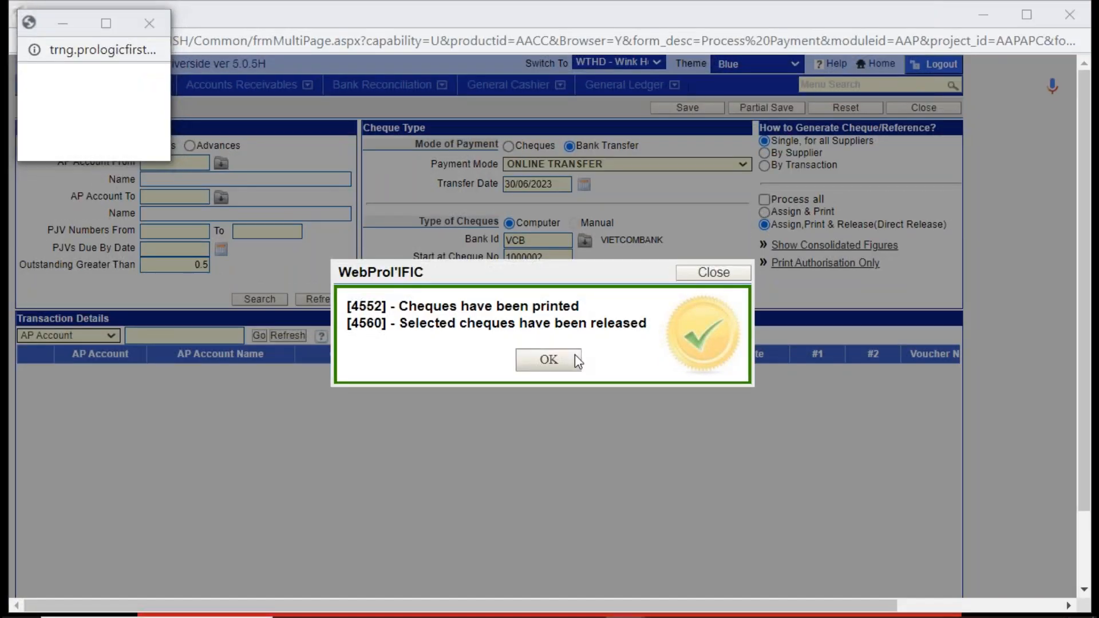
{"action": "key", "text": "alt+Tab"}
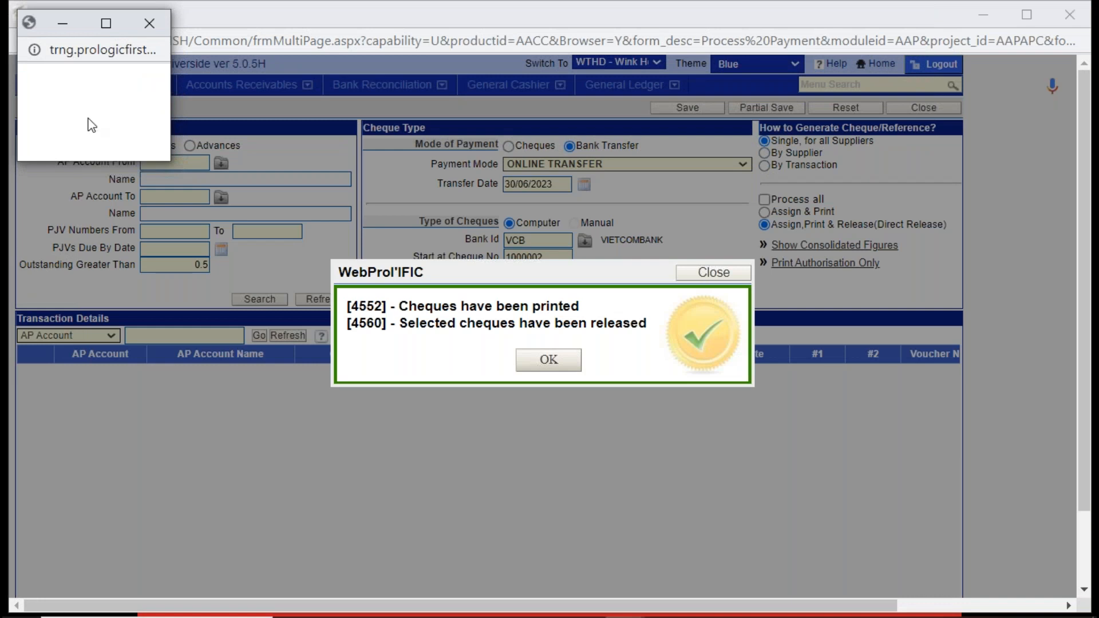
{"action": "left_click", "coordinate": [150, 23]}
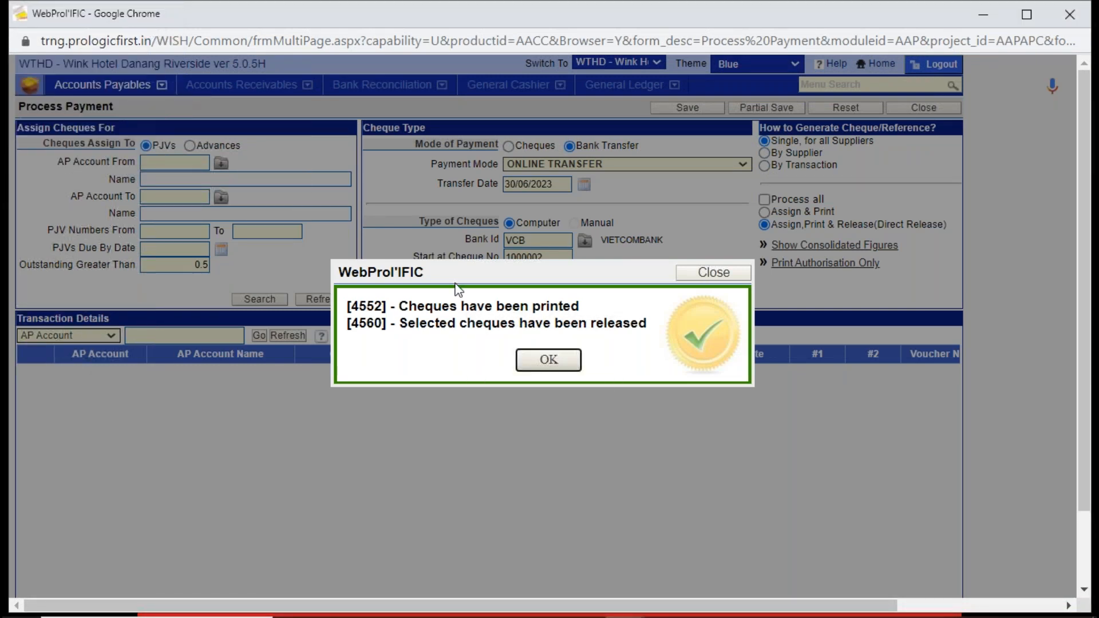
{"action": "key", "text": "alt+Tab"}
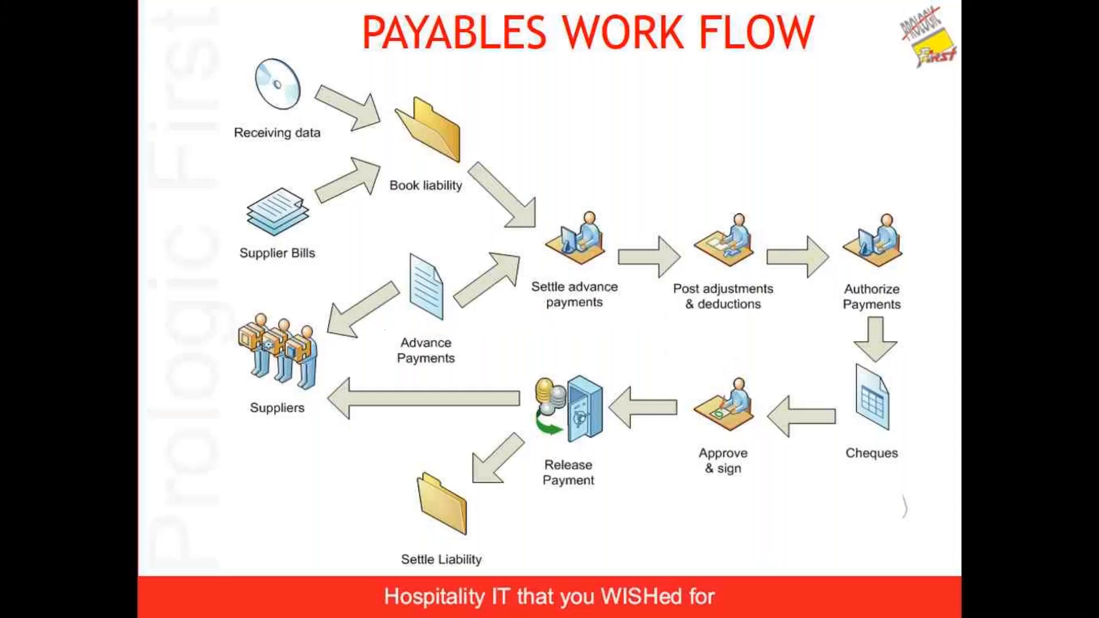
{"action": "key", "text": "alt+Tab"}
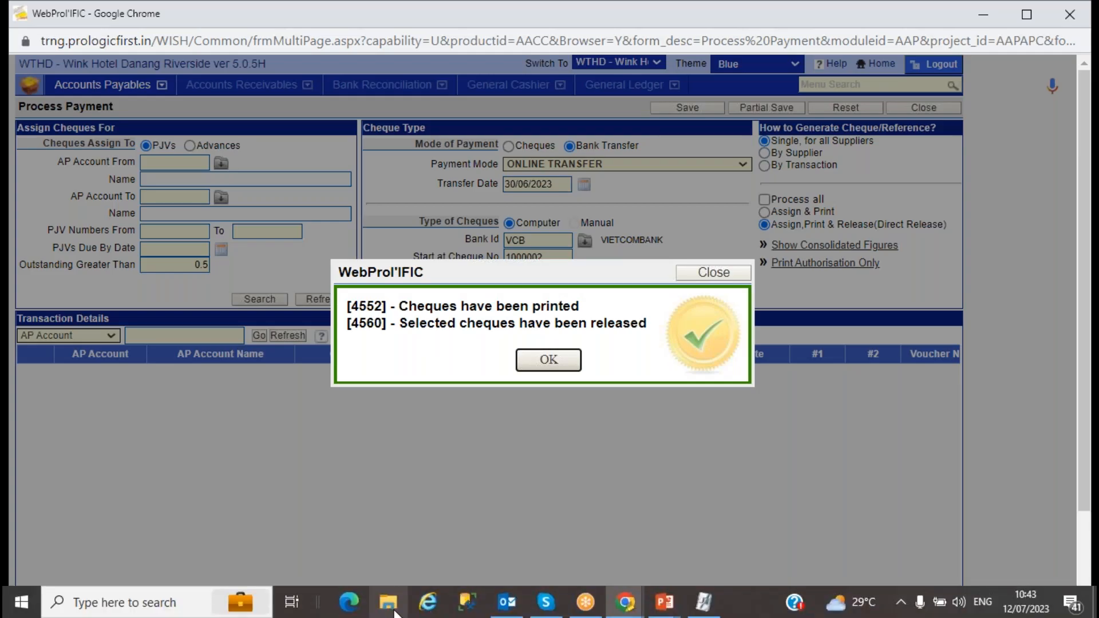
- Open the PaymentDetails XML file from the Downloads folder in Excel
{"action": "left_click", "coordinate": [388, 602]}
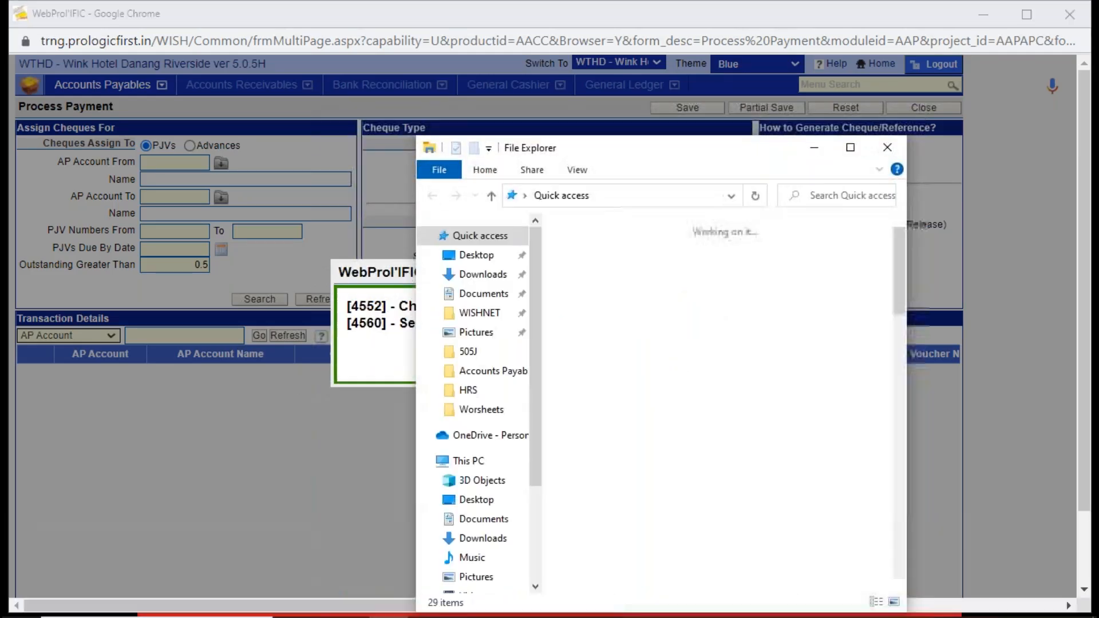
{"action": "left_click", "coordinate": [467, 274]}
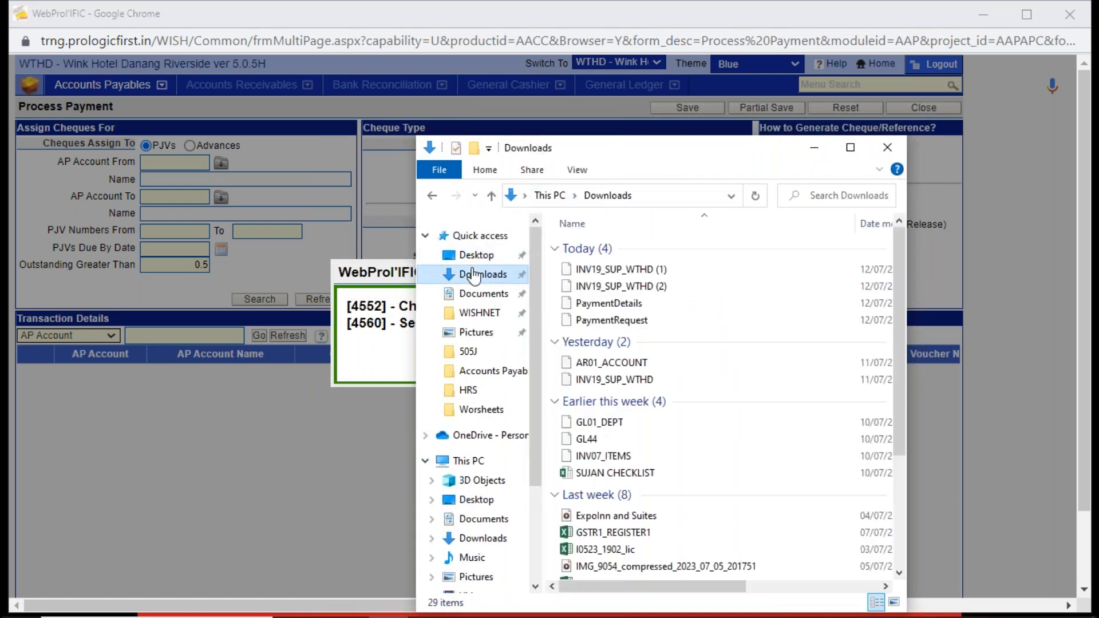
{"action": "left_click", "coordinate": [849, 147]}
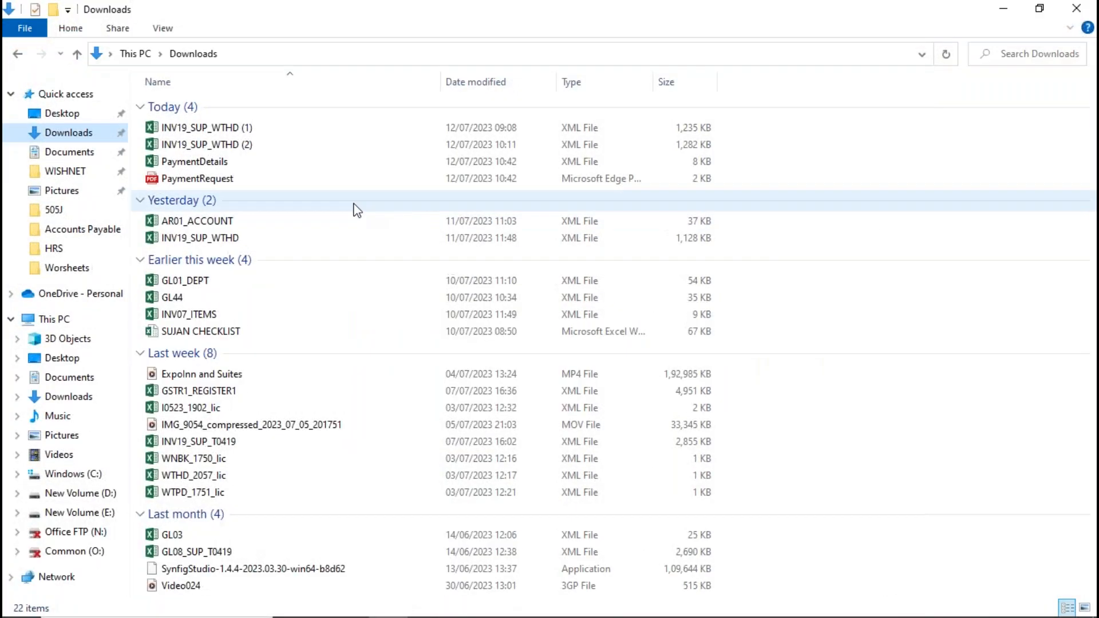
{"action": "double_click", "coordinate": [194, 162]}
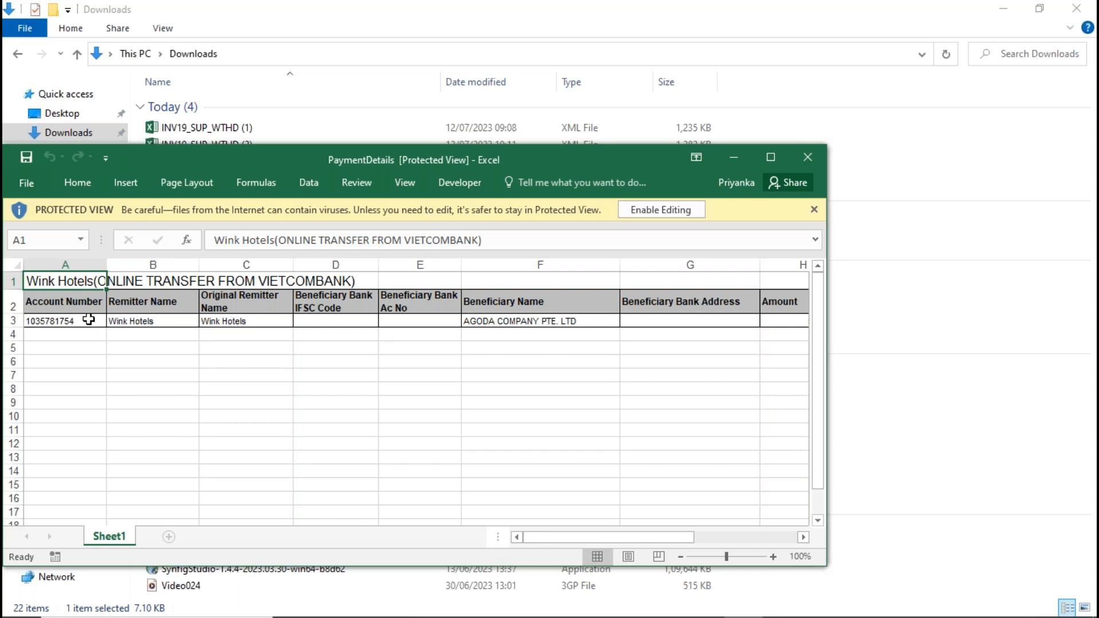
- Examine the PaymentDetails row 3 entries, from account number and remitter names through beneficiary details and amount to the mobile indicator
{"action": "left_click", "coordinate": [88, 319]}
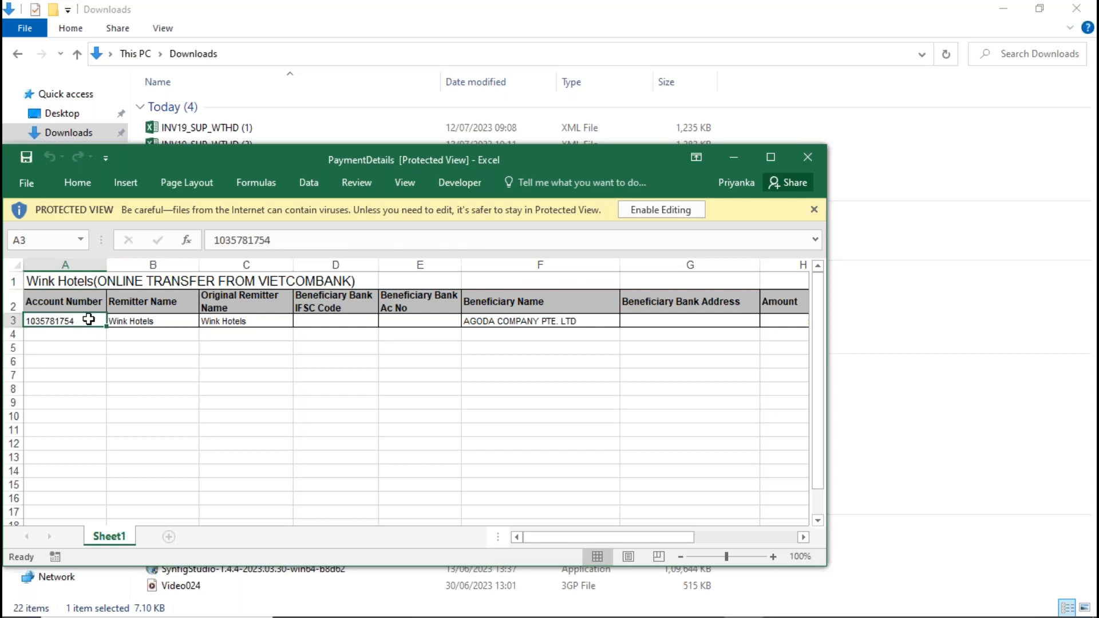
{"action": "left_click", "coordinate": [169, 320]}
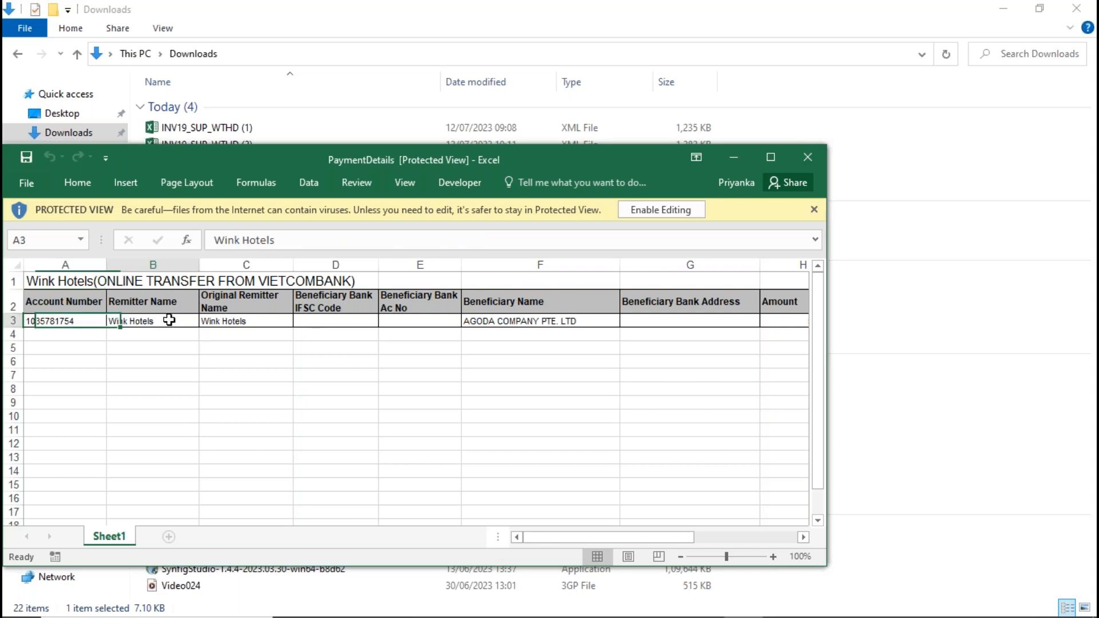
{"action": "left_click", "coordinate": [270, 318]}
{"action": "left_click", "coordinate": [541, 319]}
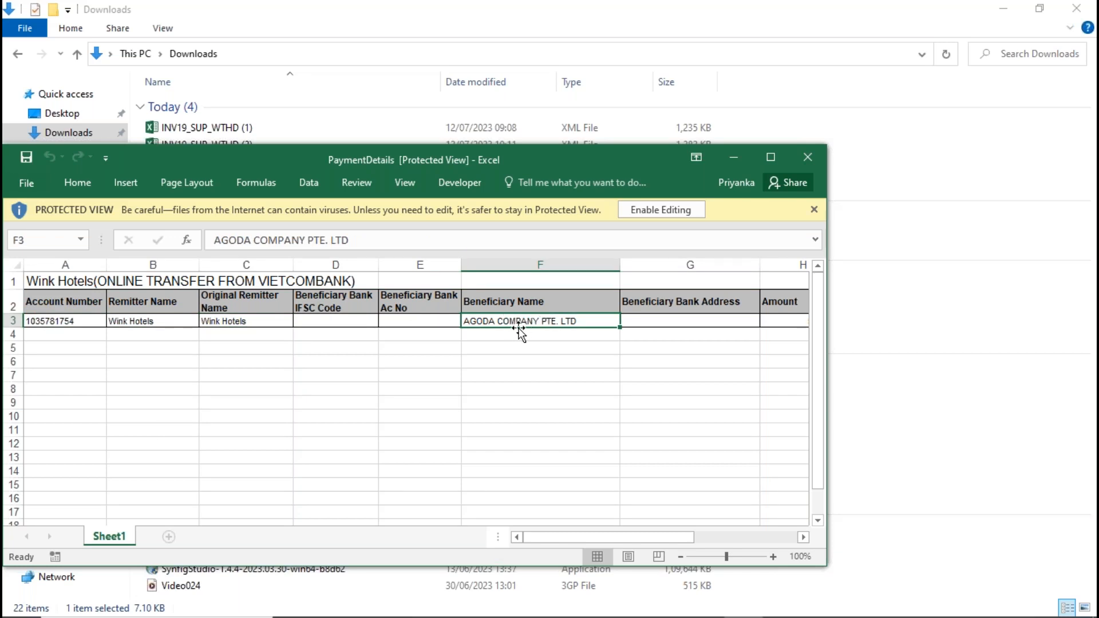
{"action": "left_click", "coordinate": [422, 322]}
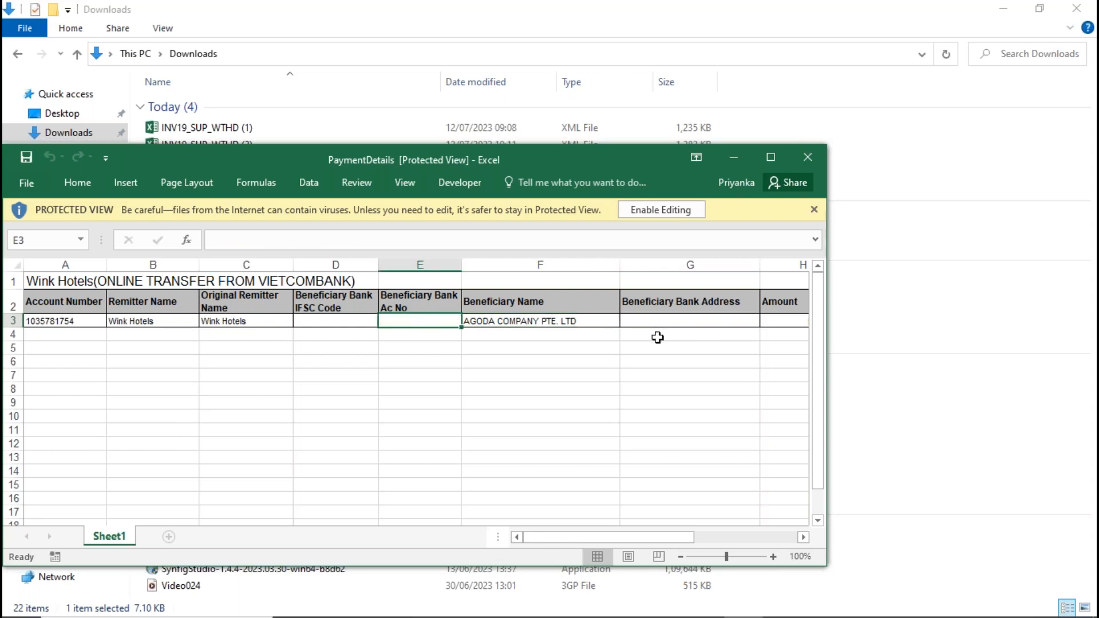
{"action": "left_click", "coordinate": [671, 323]}
{"action": "key", "text": "Right"}
{"action": "key", "text": "Right"}
{"action": "key", "text": "Right"}
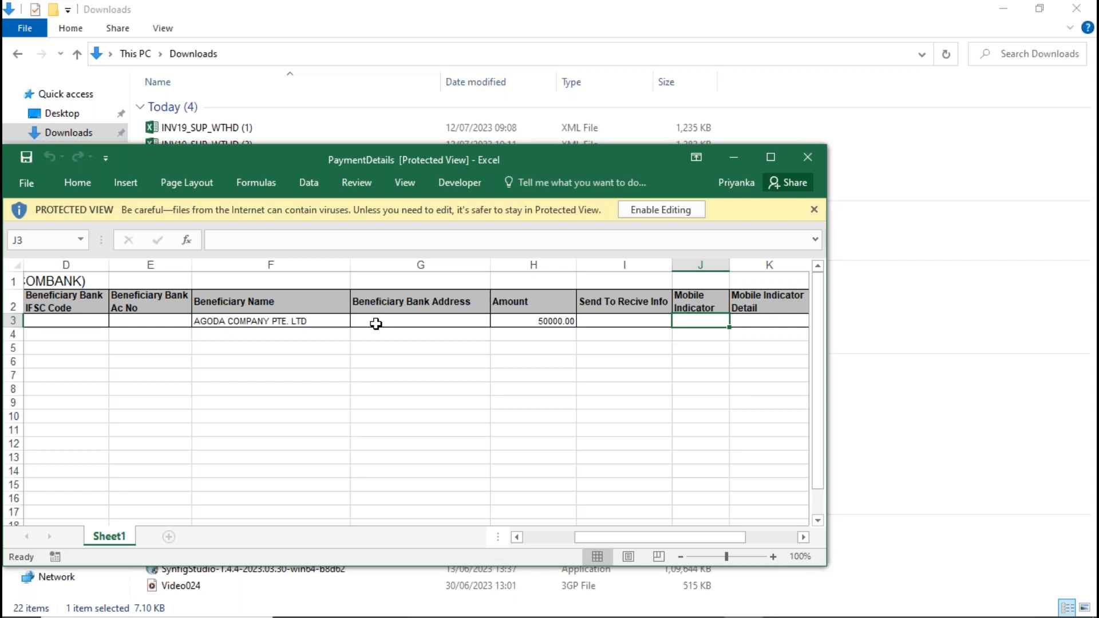
- Recheck the beneficiary bank address and account number fields in row 3, and close the PaymentDetails workbook
{"action": "mouse_move", "coordinate": [302, 617]}
{"action": "left_click", "coordinate": [382, 324]}
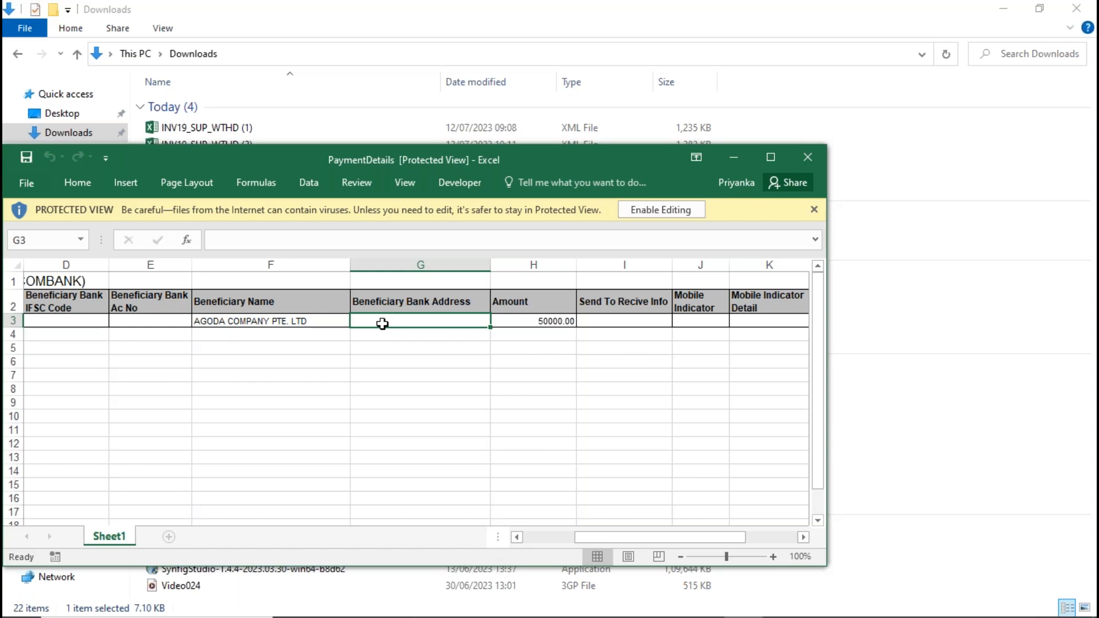
{"action": "left_click", "coordinate": [174, 324]}
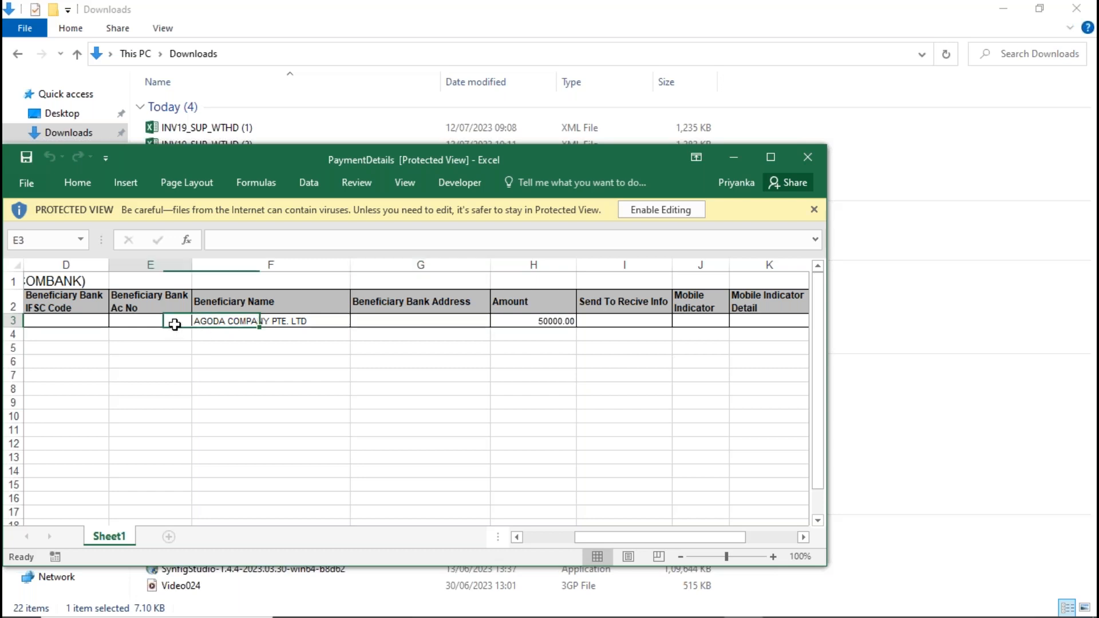
{"action": "left_click", "coordinate": [394, 317]}
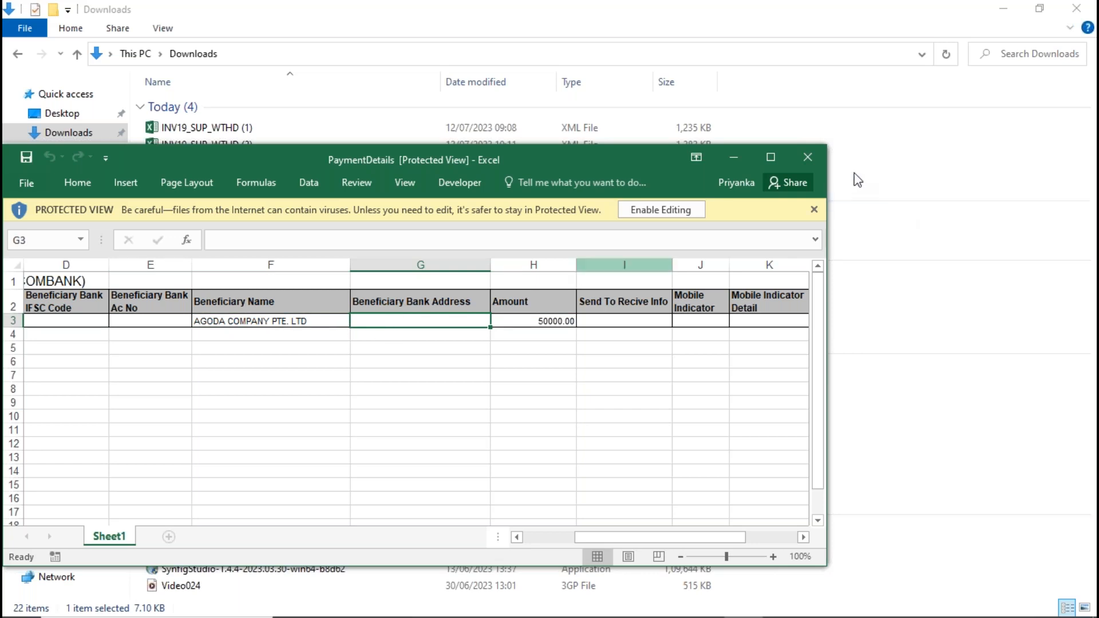
{"action": "left_click", "coordinate": [808, 157]}
- Return to WebProl'IFIC, acknowledge the payment message, close Process Payment and show the Accounts Payables functions
{"action": "key", "text": "alt+Tab"}
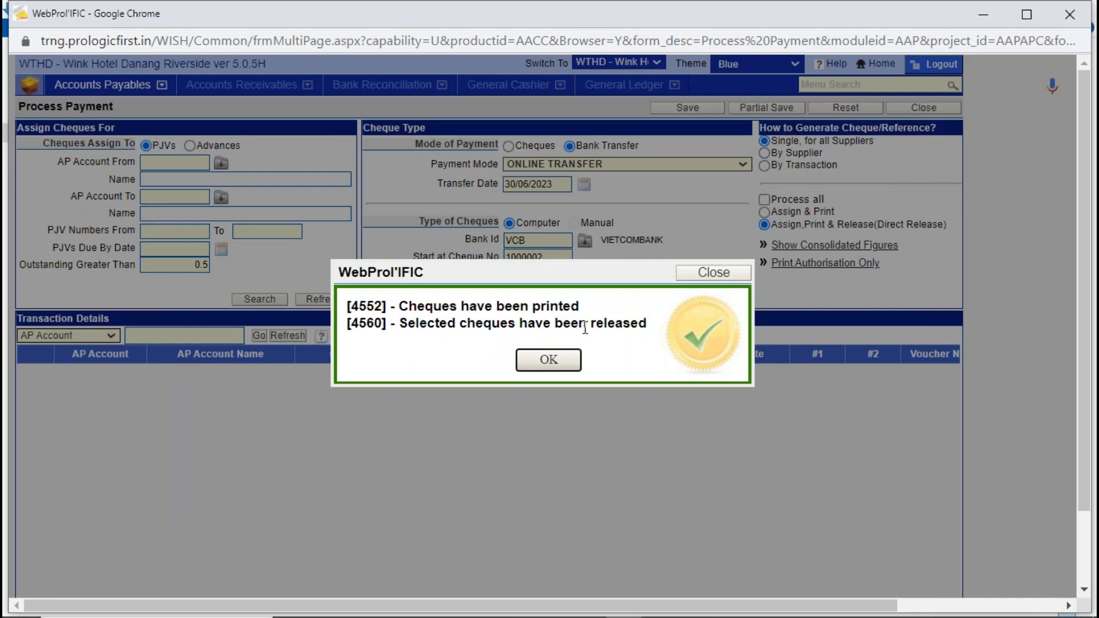
{"action": "left_click", "coordinate": [555, 365]}
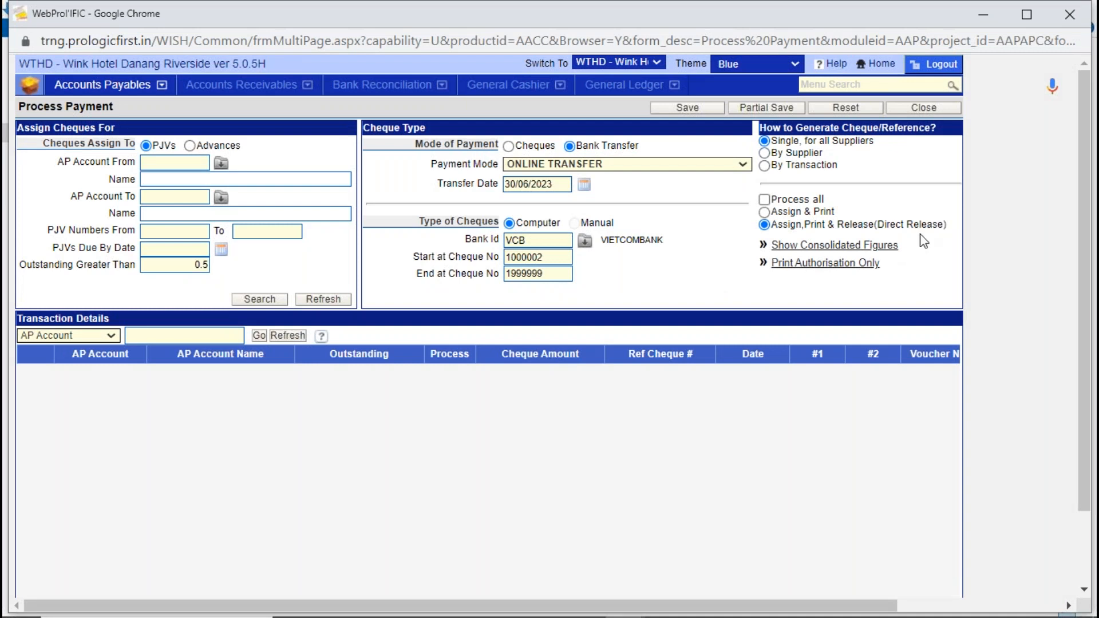
{"action": "left_click", "coordinate": [909, 109]}
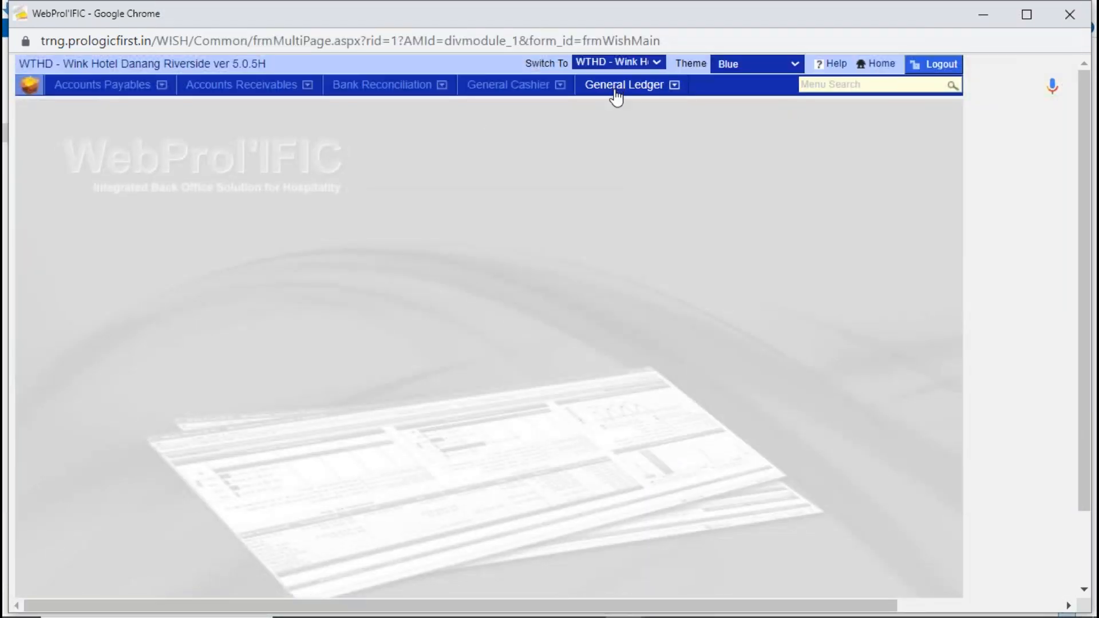
{"action": "left_click", "coordinate": [103, 87]}
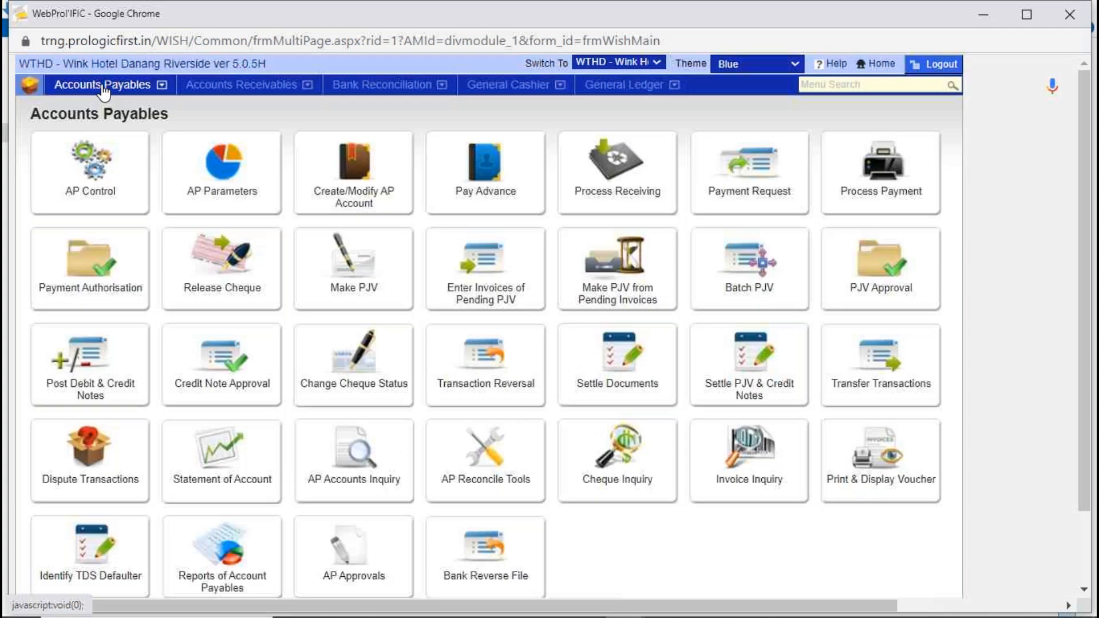
- Open Pay Advance and search the transactions of Agoda's AP account from 01/01/2023 to 30/06/2023
{"action": "left_click", "coordinate": [497, 150]}
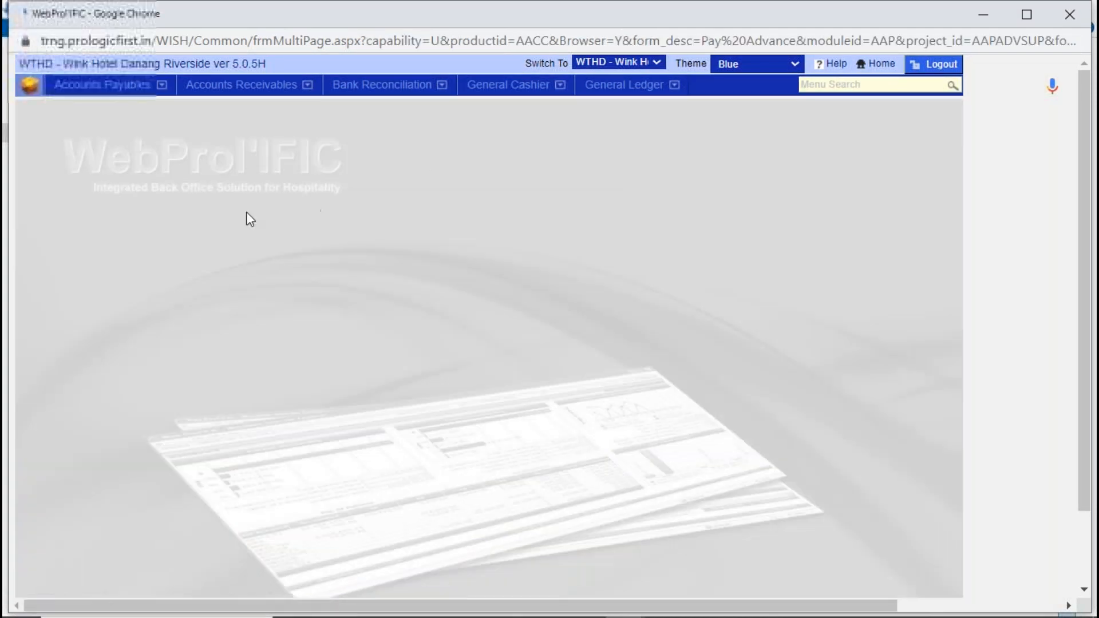
{"action": "left_click", "coordinate": [185, 147]}
{"action": "type", "text": "AGD01"}
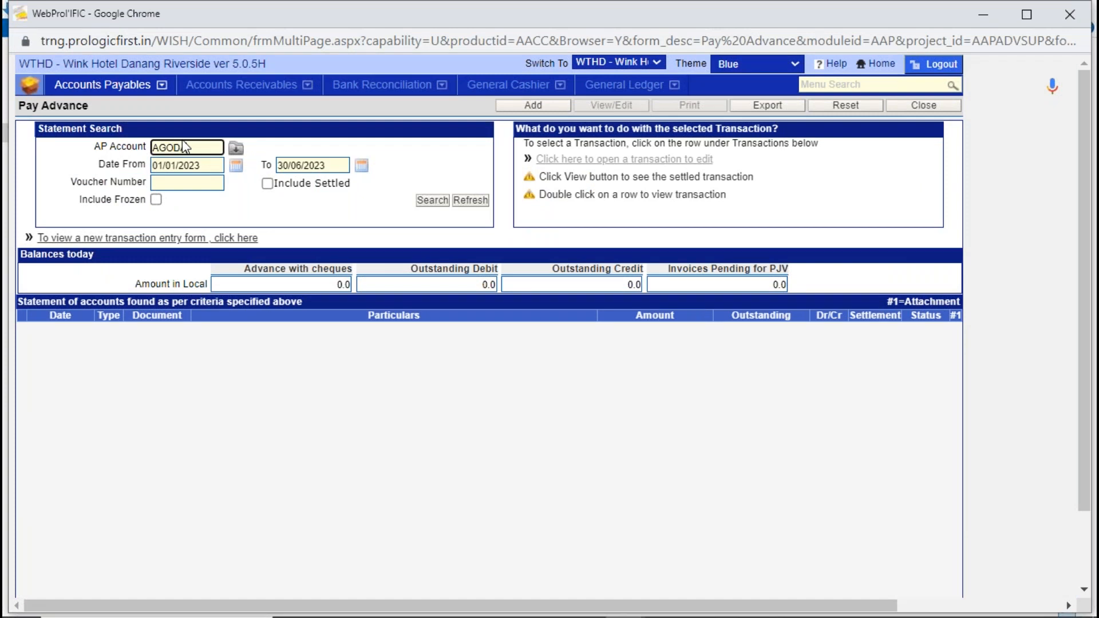
{"action": "key", "text": "Tab"}
{"action": "double_click", "coordinate": [417, 224]}
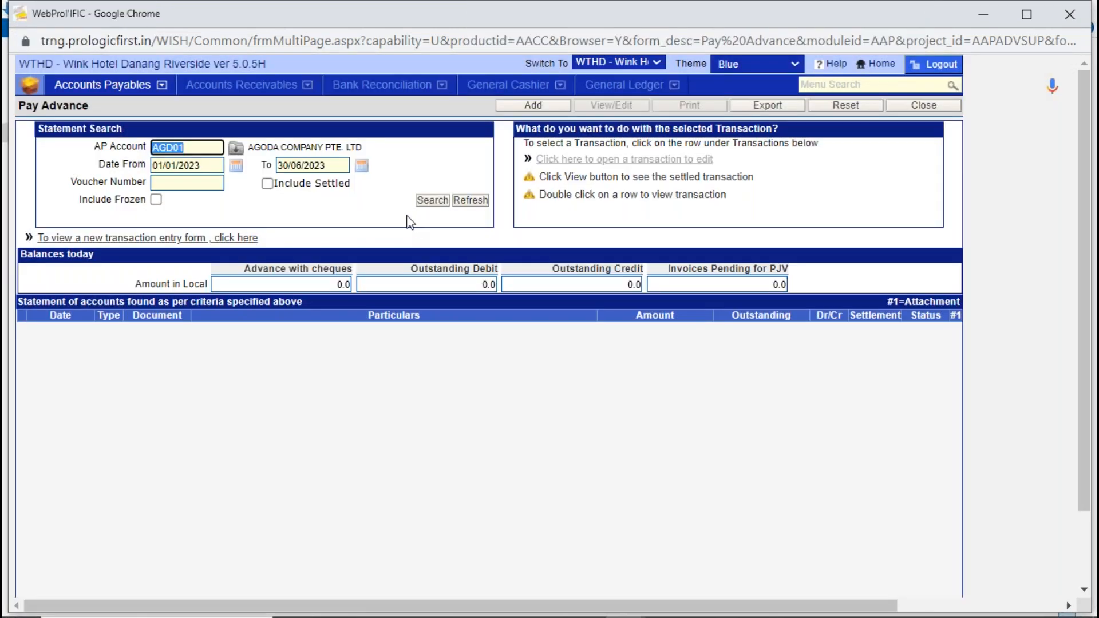
{"action": "left_click", "coordinate": [432, 200]}
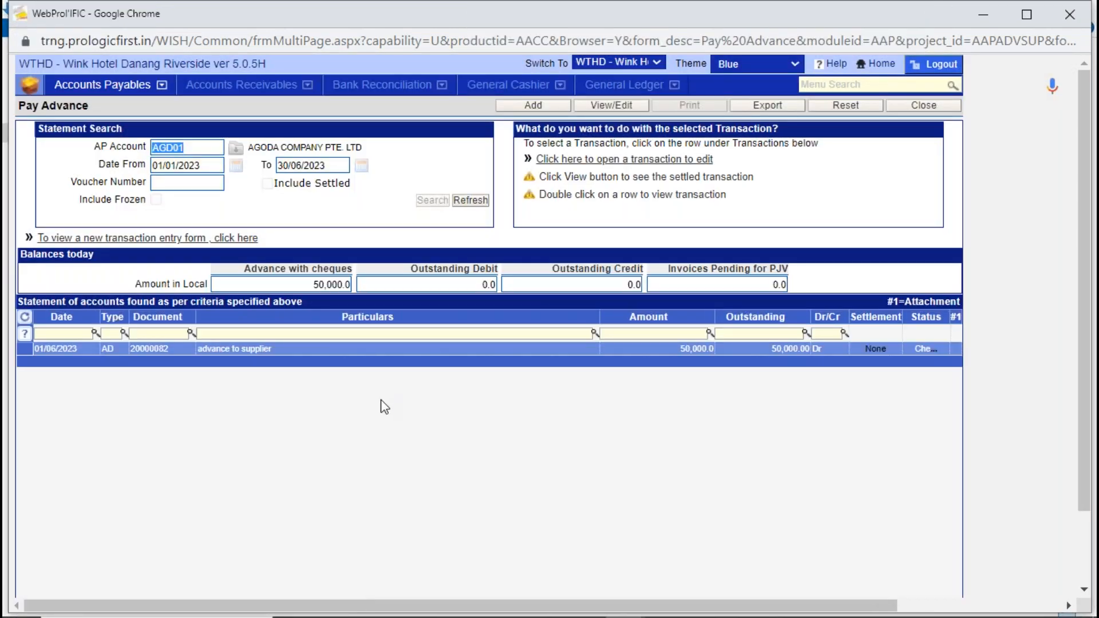
- Check the cheque status of Agoda's supplier advance, close Pay Advance and show the Accounts Payables functions
{"action": "left_click", "coordinate": [306, 351]}
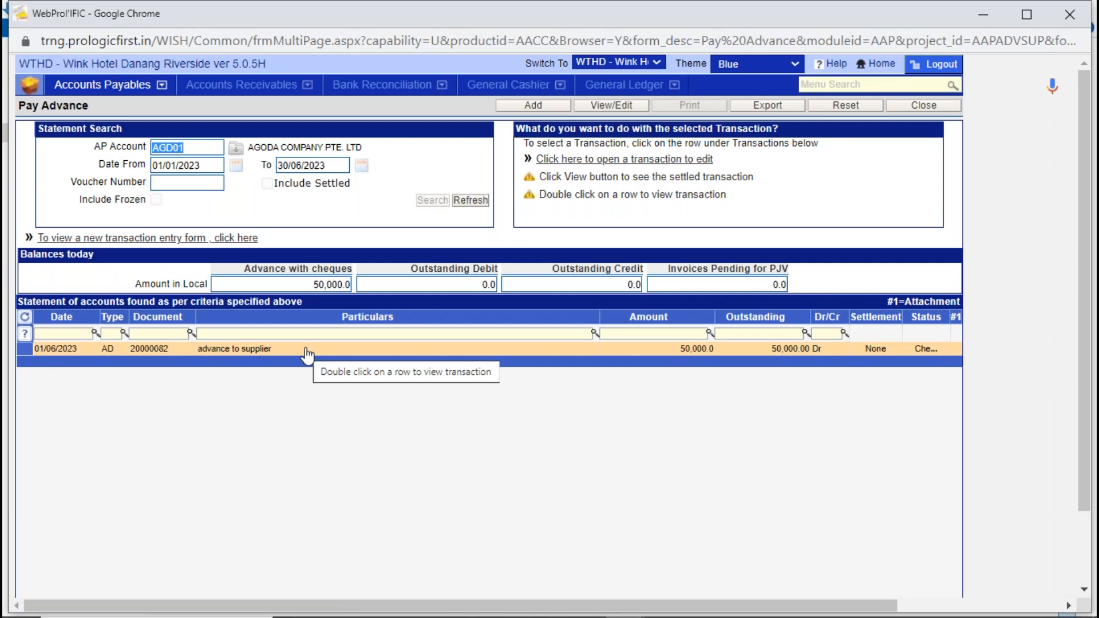
{"action": "left_click", "coordinate": [936, 350]}
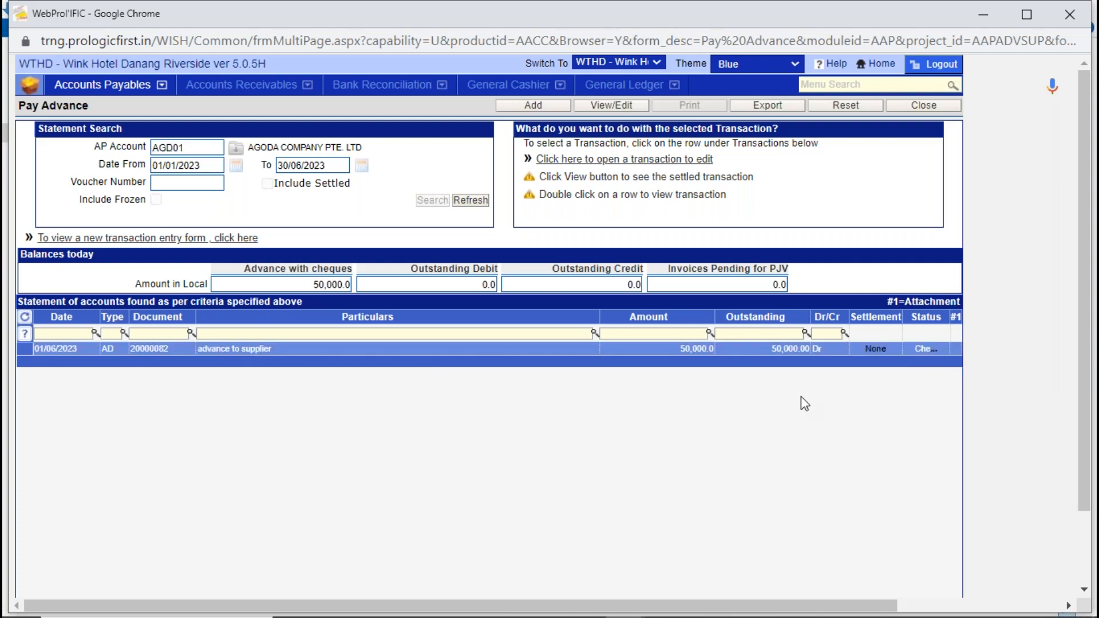
{"action": "left_click", "coordinate": [900, 110]}
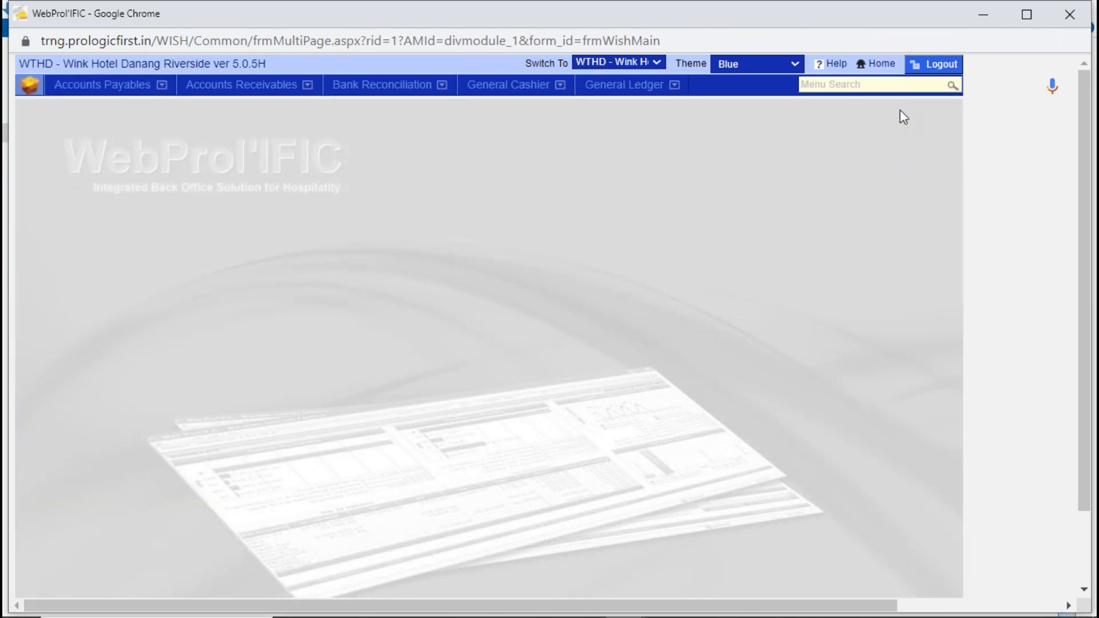
{"action": "left_click", "coordinate": [117, 87]}
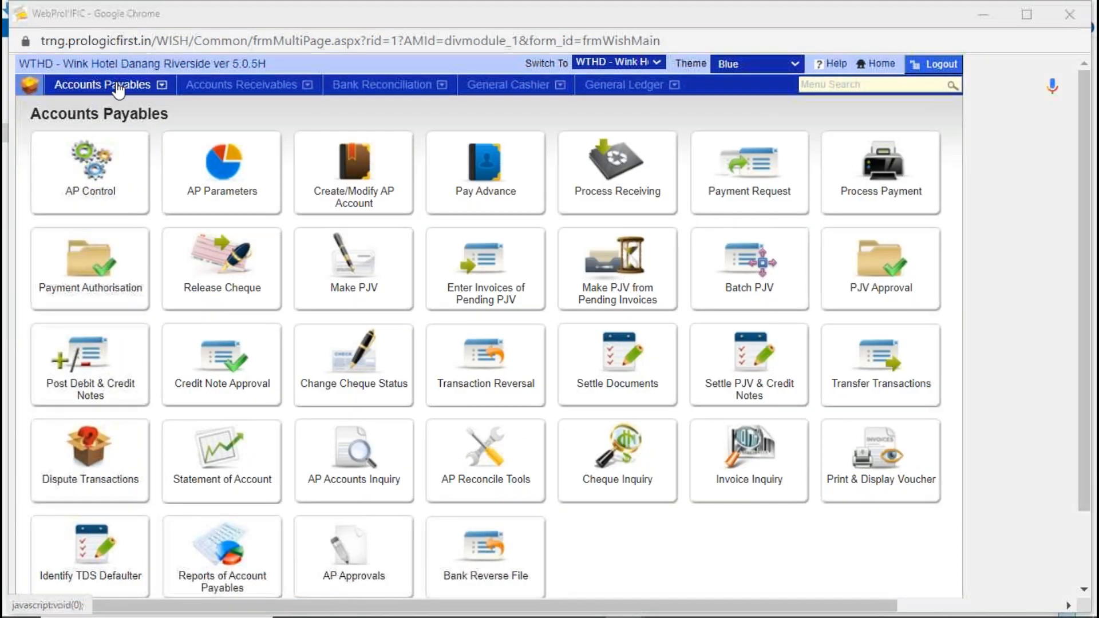
- Open Process Receiving and list the purchase order receivings for all suppliers without a date filter
{"action": "key", "text": "alt+Tab"}
{"action": "key", "text": "Tab"}
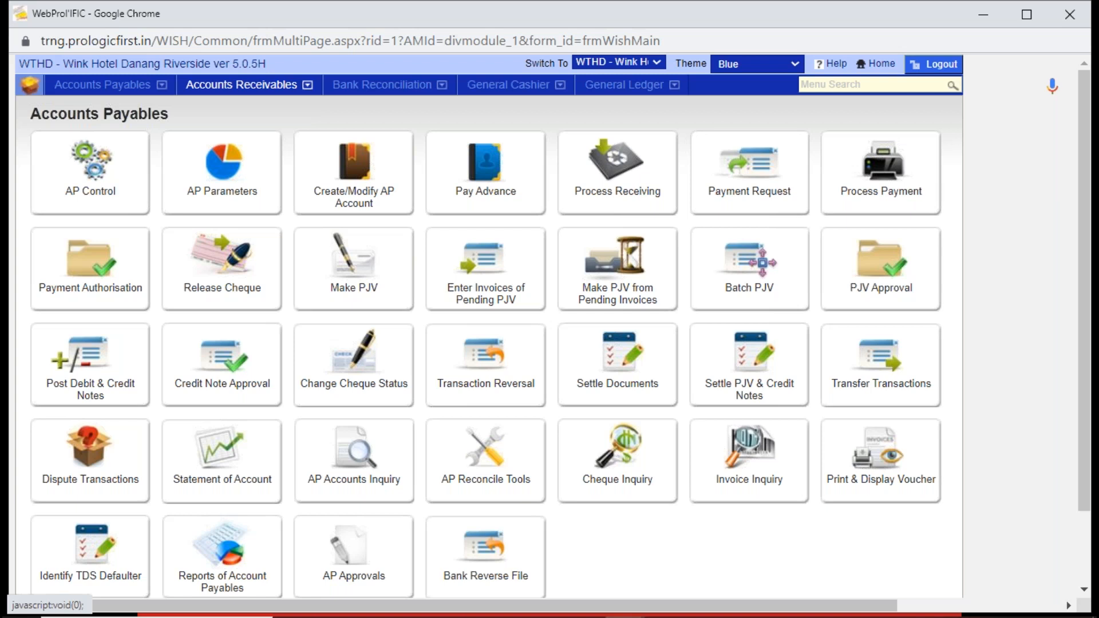
{"action": "left_click", "coordinate": [613, 177]}
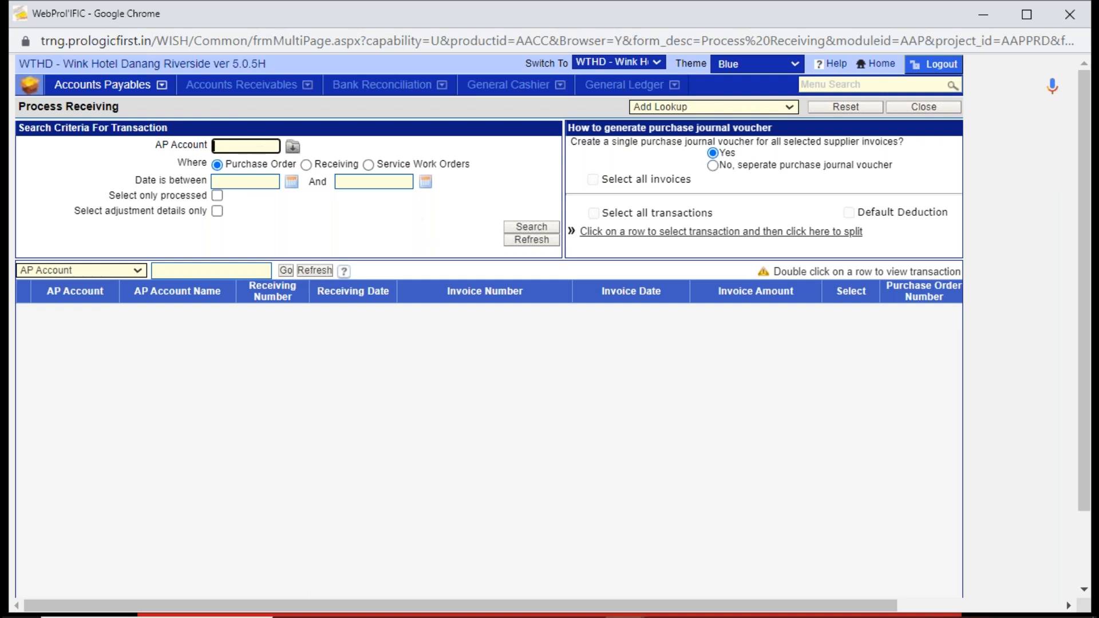
{"action": "left_click", "coordinate": [511, 230]}
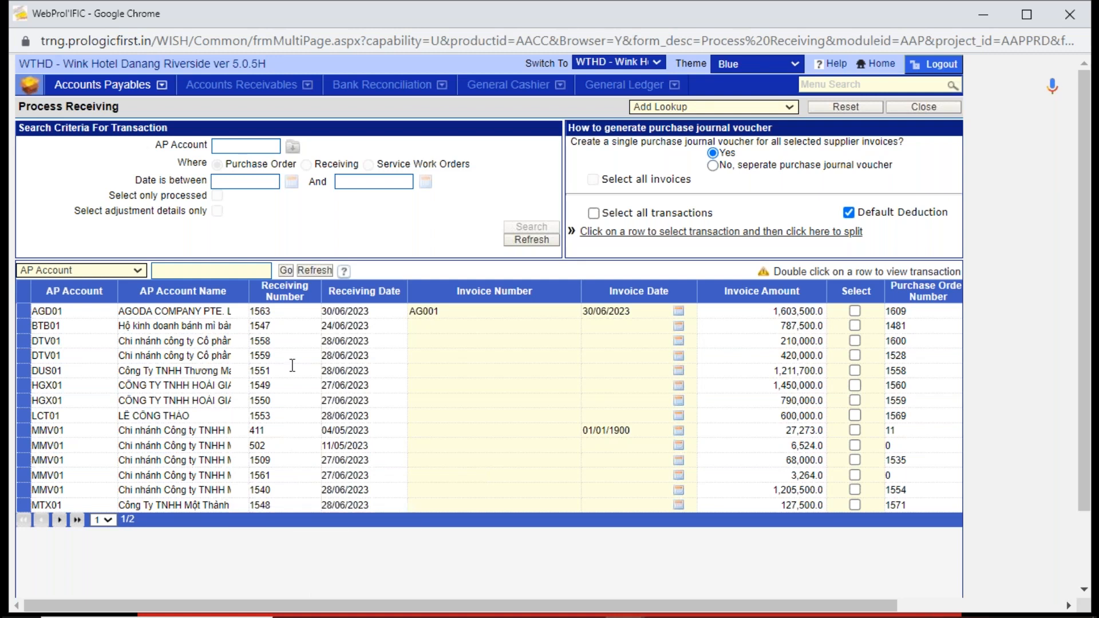
- Review the receiving number, invoice amount and receiving date of the second row, and the invoice number in Agoda's row
{"action": "left_click", "coordinate": [296, 324]}
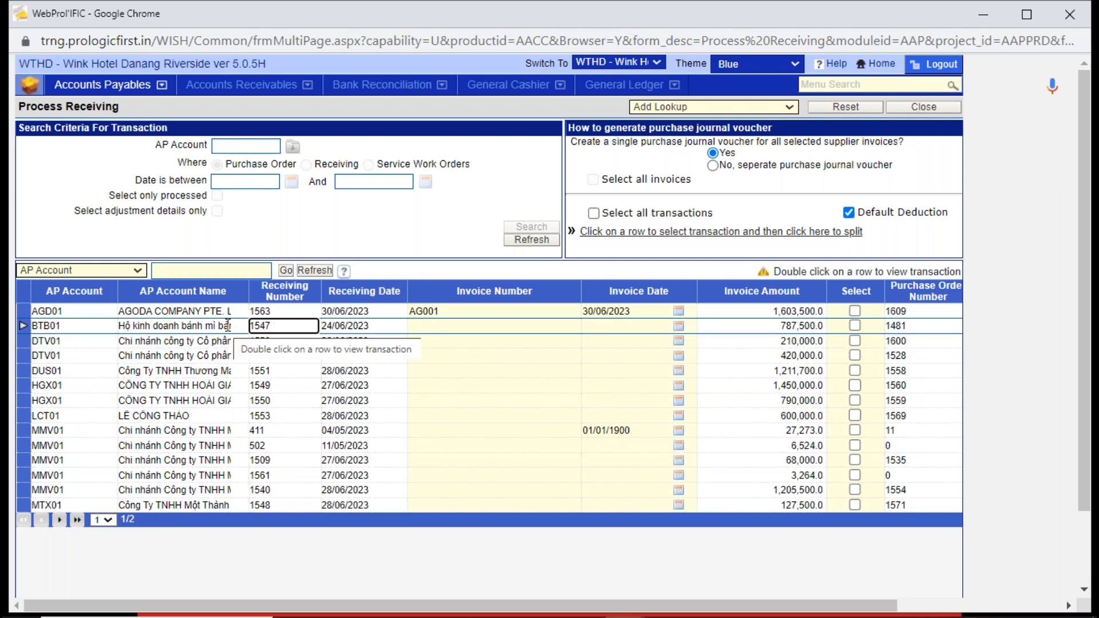
{"action": "left_click", "coordinate": [776, 327]}
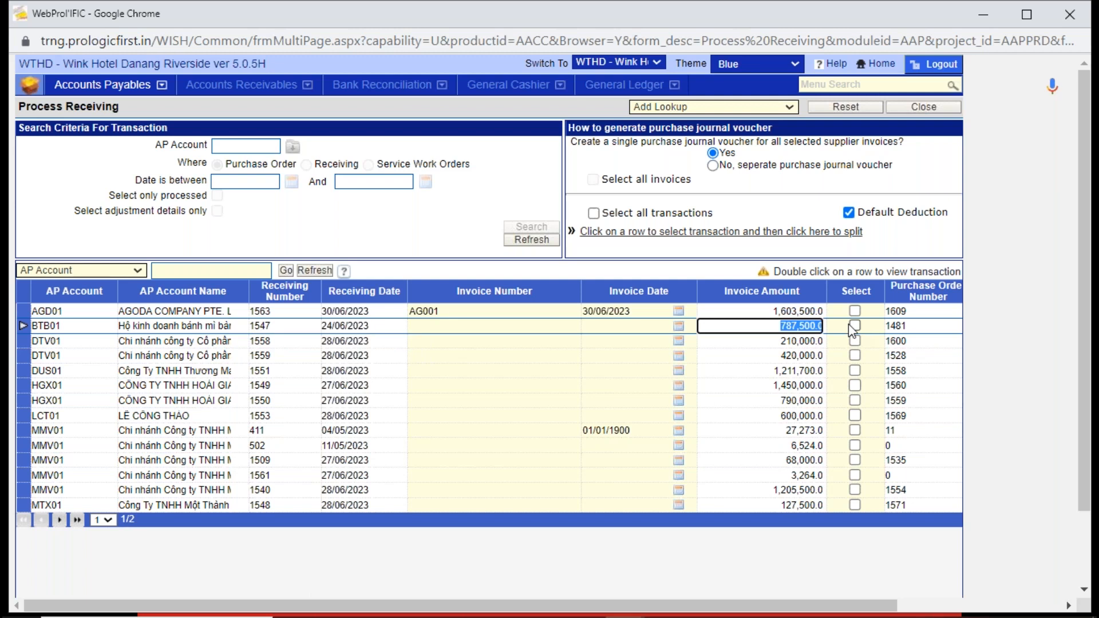
{"action": "left_click", "coordinate": [350, 324]}
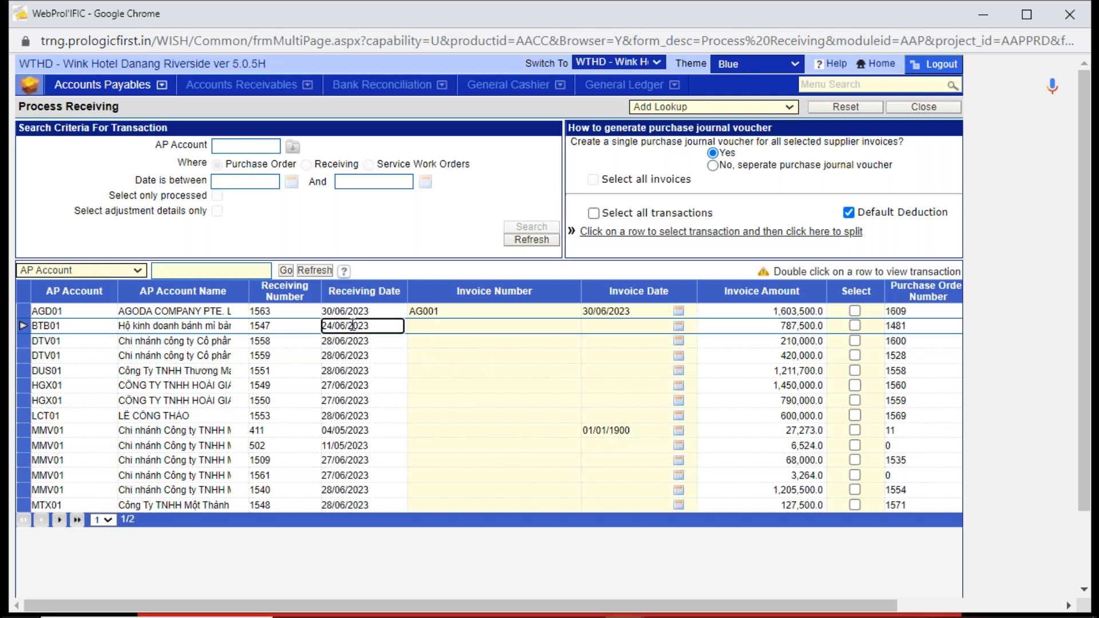
{"action": "left_click", "coordinate": [444, 314]}
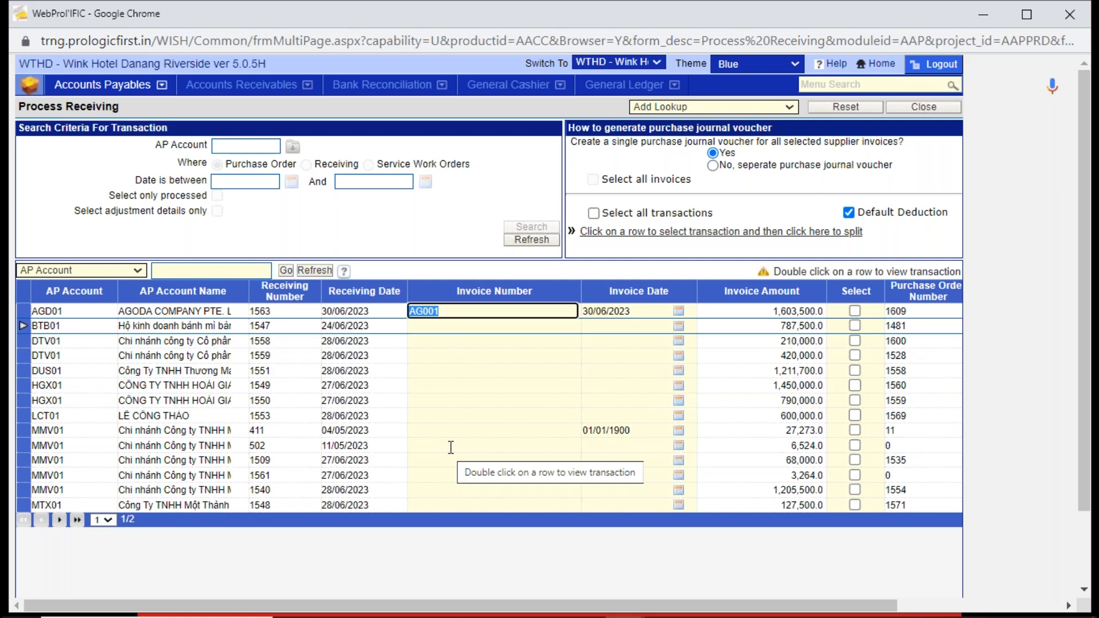
- Enter invoice number BTB001 and invoice date 28/06/2023 for receiving 1547
{"action": "left_click", "coordinate": [446, 325]}
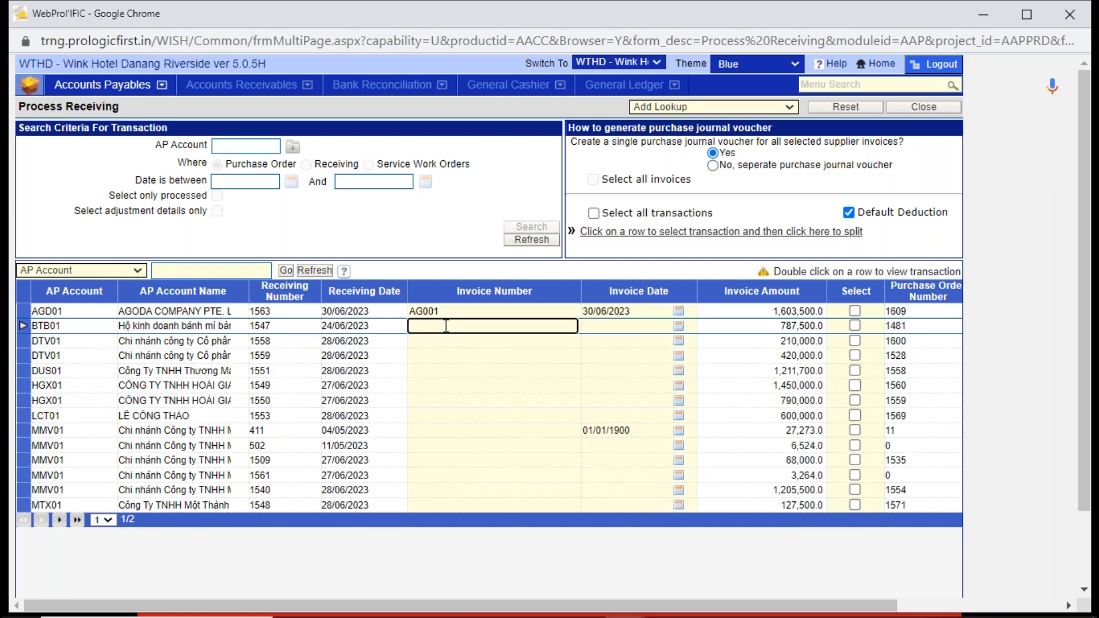
{"action": "type", "text": "BTB001"}
{"action": "key", "text": "Tab"}
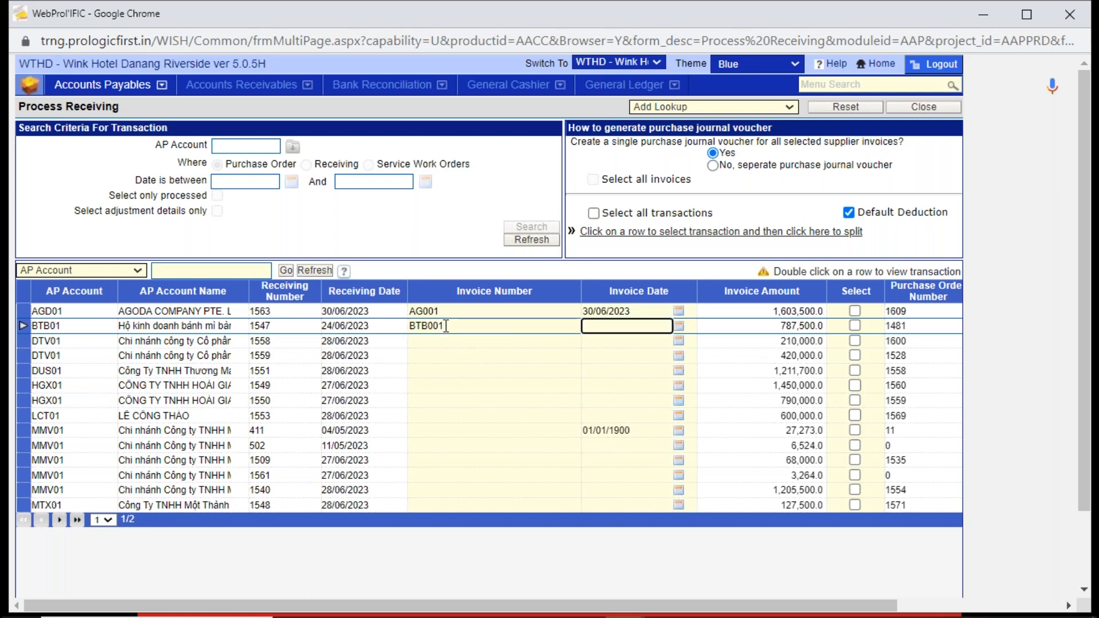
{"action": "left_click", "coordinate": [680, 326]}
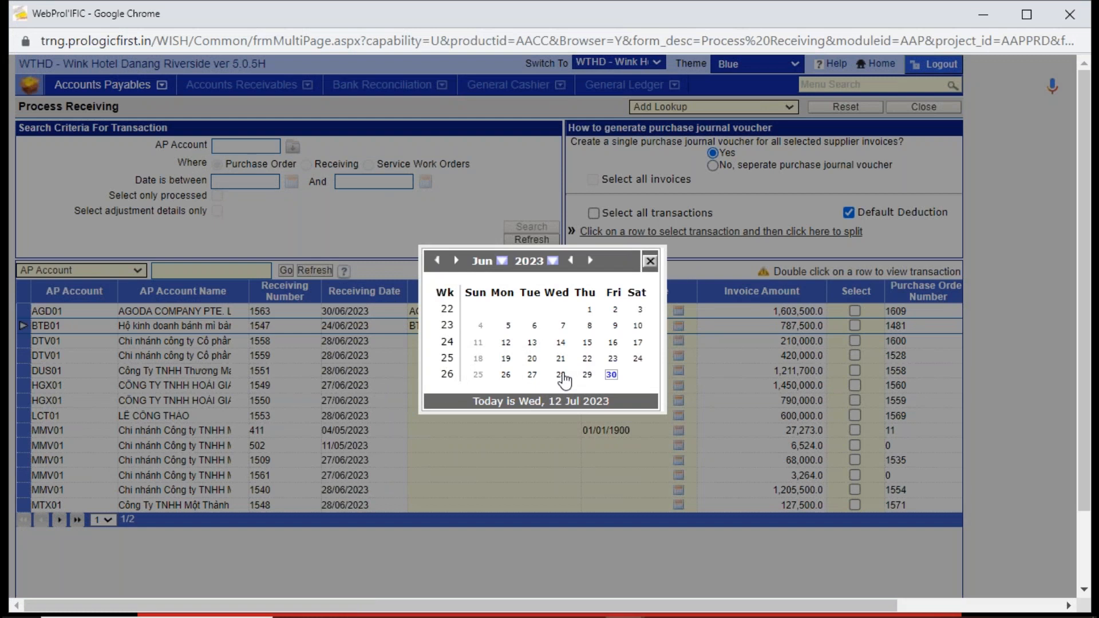
{"action": "left_click", "coordinate": [562, 375]}
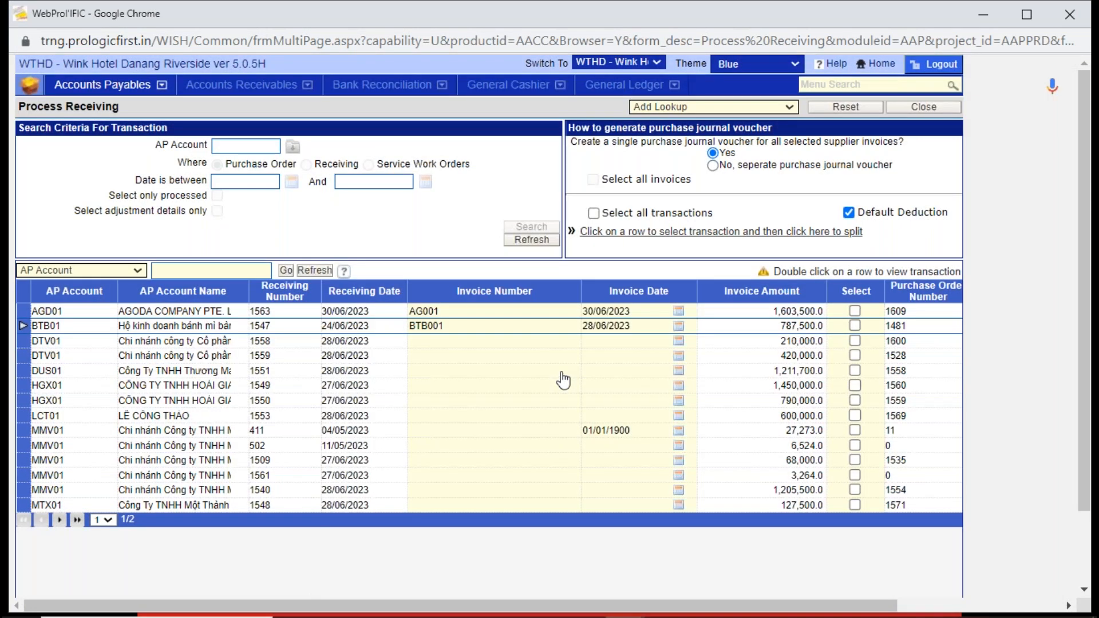
- Select Agoda's receiving 1563 and the bakery's receiving 1547, and proceed to their supplier invoices
{"action": "left_click", "coordinate": [854, 311]}
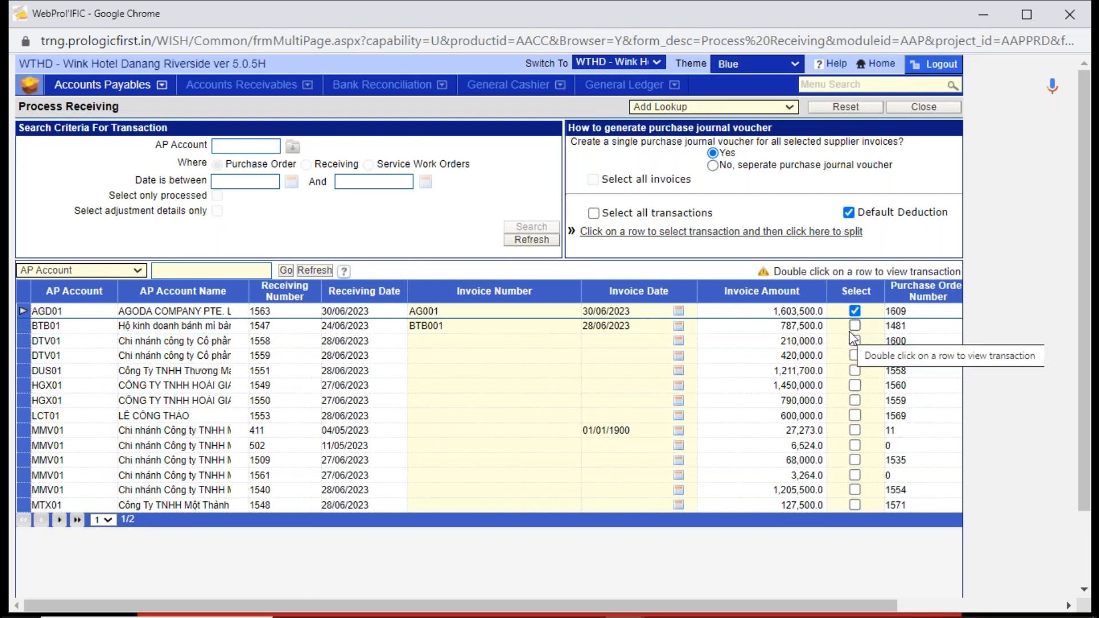
{"action": "left_click", "coordinate": [854, 326]}
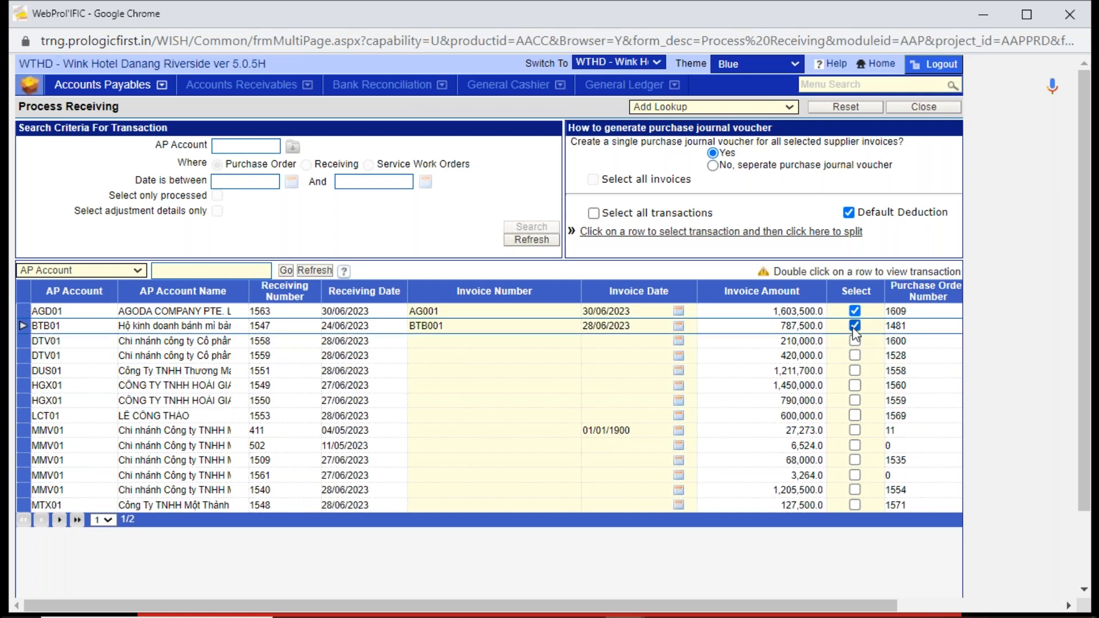
{"action": "left_click_drag", "start_coordinate": [1085, 415], "coordinate": [1092, 488]}
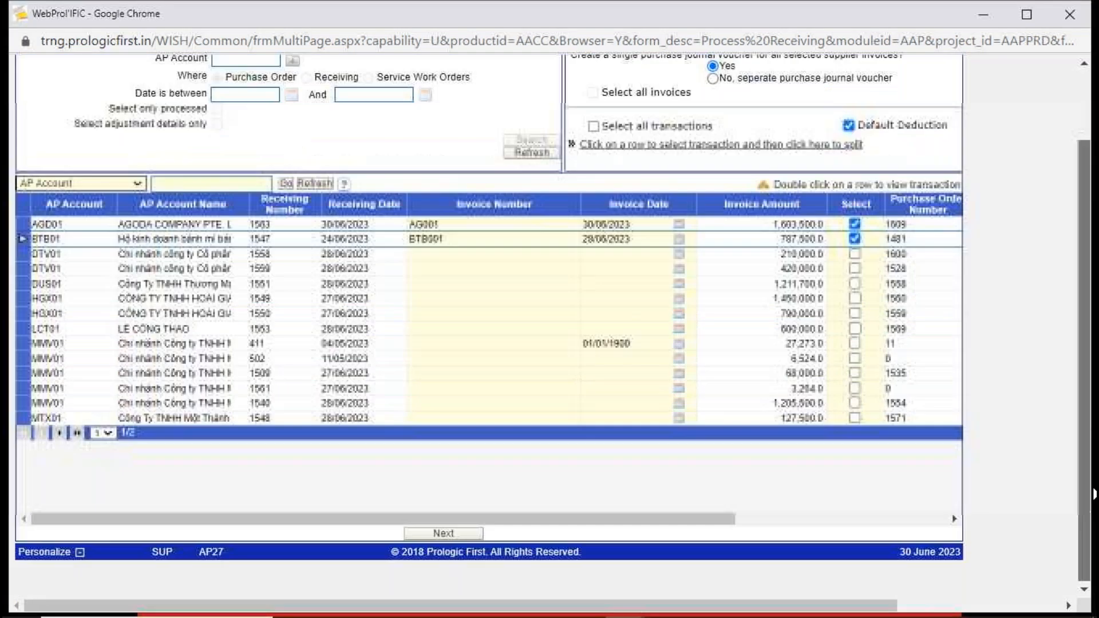
{"action": "left_click", "coordinate": [462, 533]}
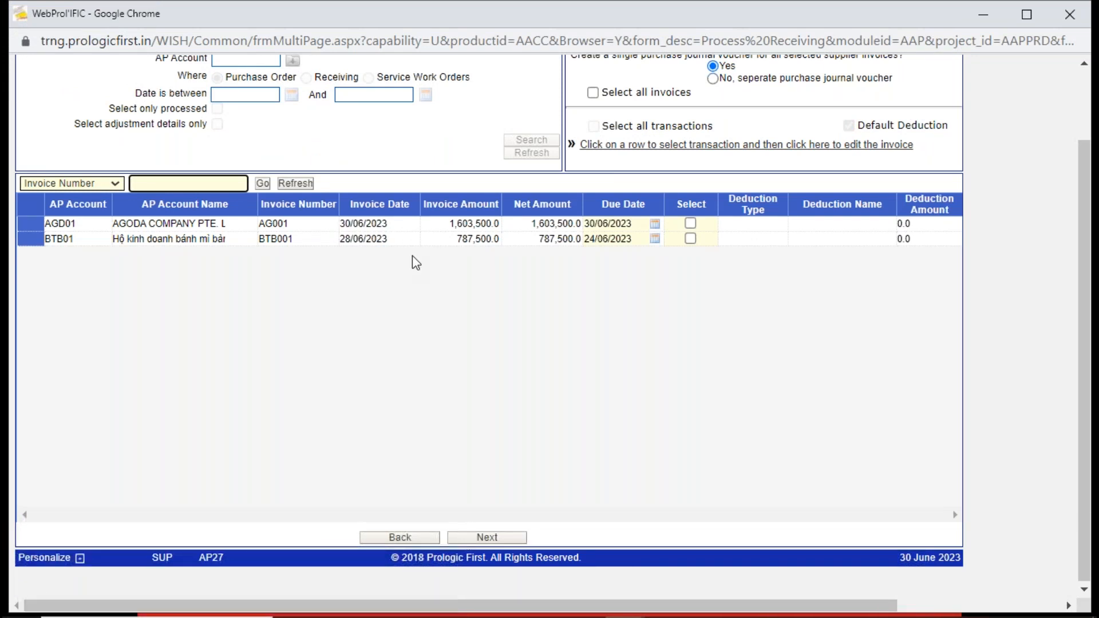
- Check the due date of invoice AG001 and select invoices AG001 and BTB001 for the purchase journal voucher
{"action": "left_click", "coordinate": [634, 223]}
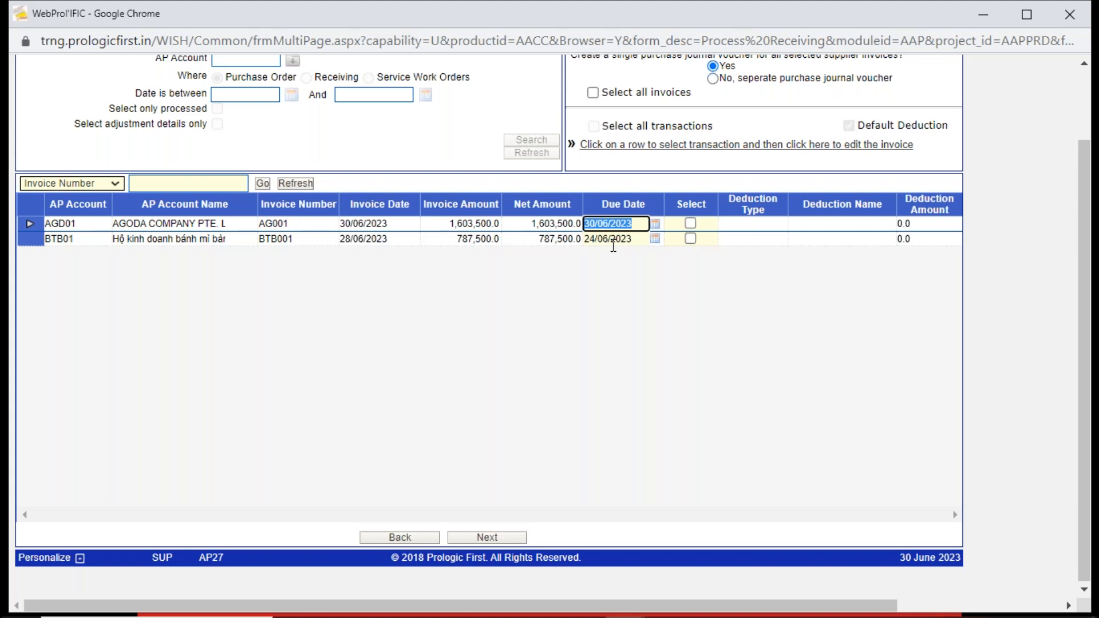
{"action": "left_click", "coordinate": [689, 224]}
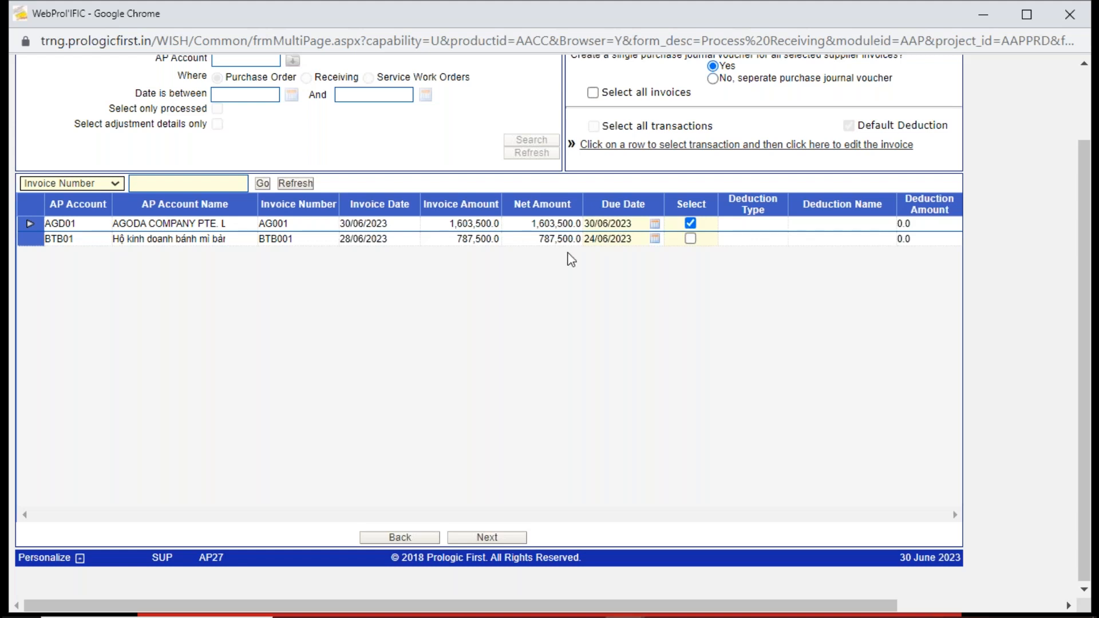
{"action": "left_click", "coordinate": [690, 239]}
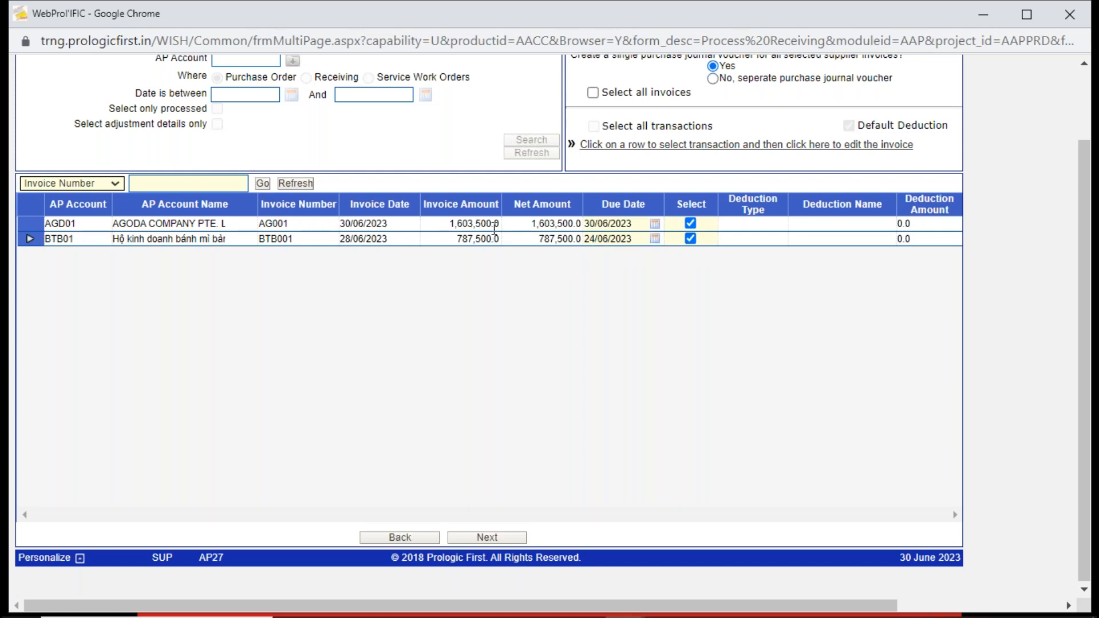
- Open the details of Agoda's invoice AG001, examine its Inventory - Food account line, and close the invoice without saving
{"action": "left_click", "coordinate": [494, 224]}
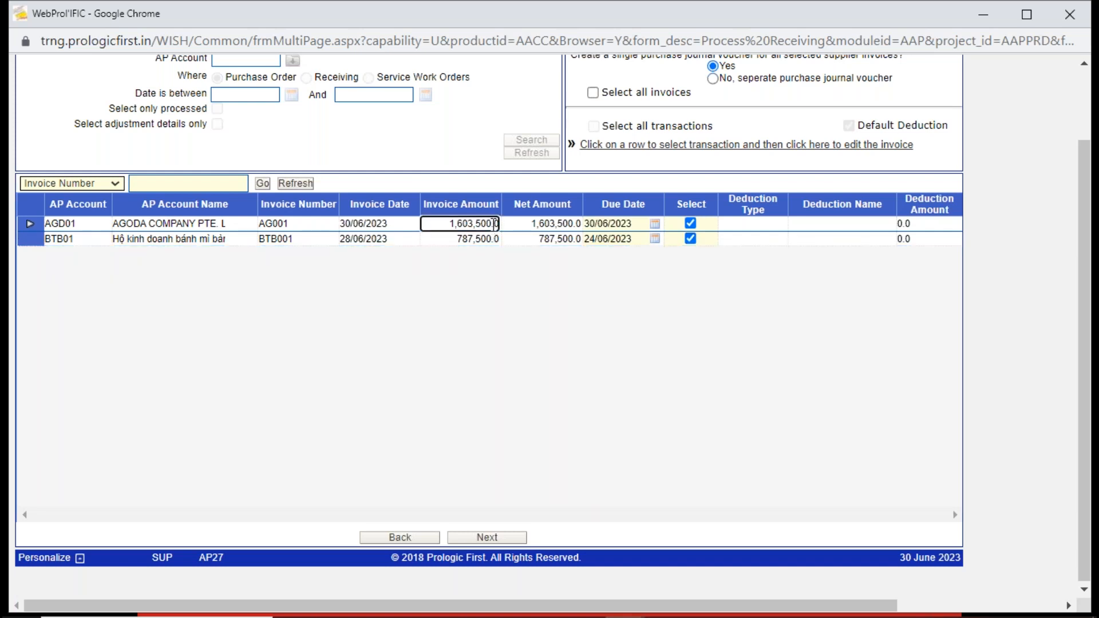
{"action": "left_click", "coordinate": [649, 151]}
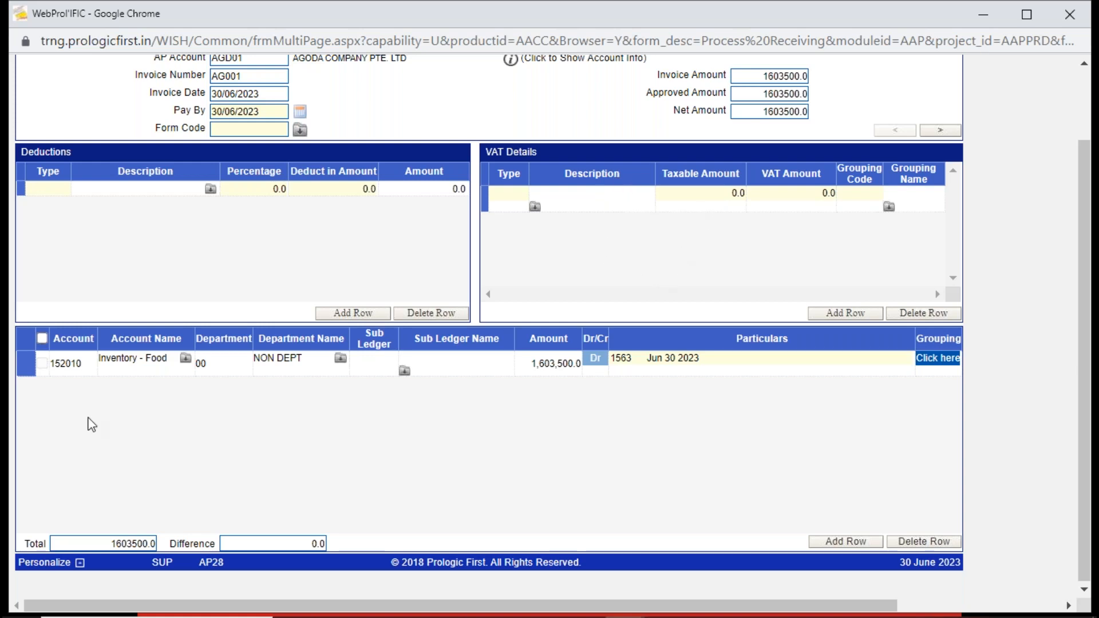
{"action": "left_click", "coordinate": [70, 373]}
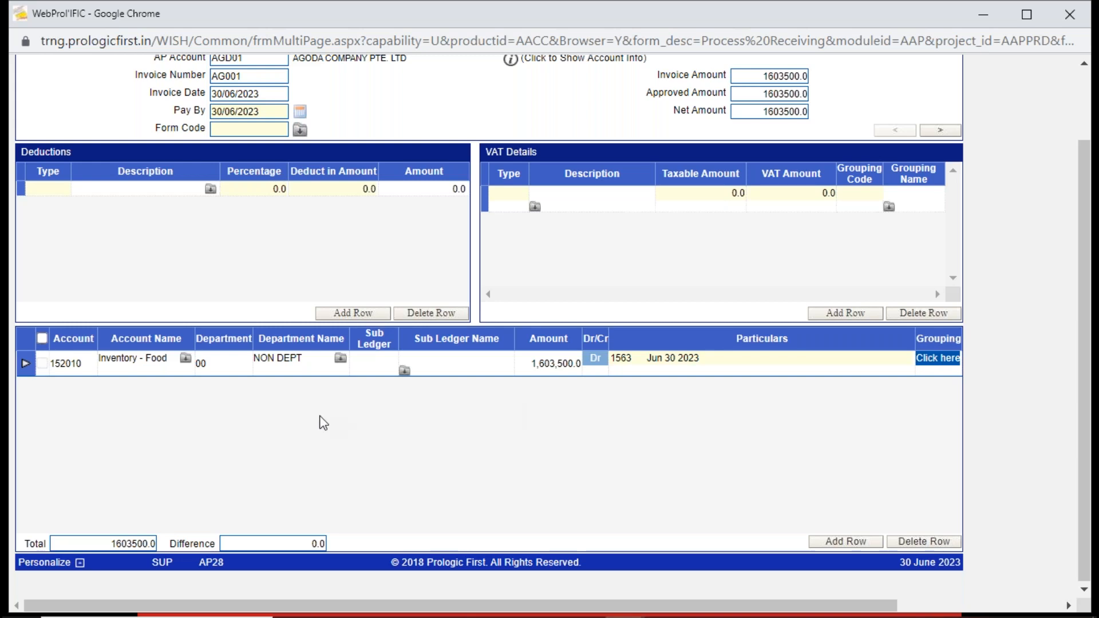
{"action": "left_click", "coordinate": [174, 363]}
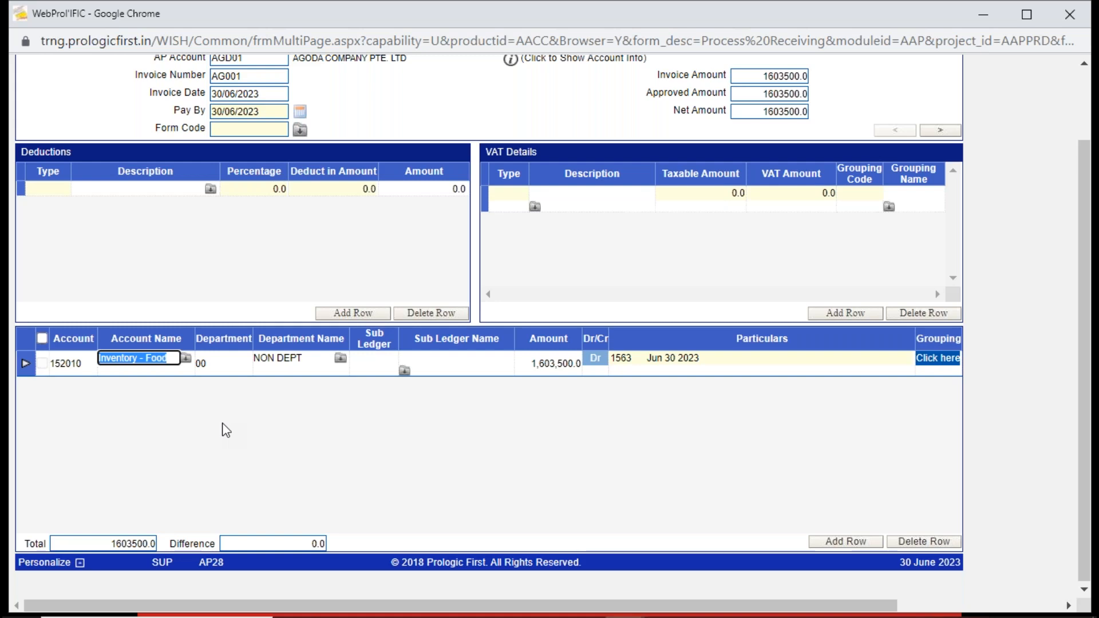
{"action": "scroll", "coordinate": [1080, 218], "scroll_direction": "up", "scroll_amount": 2}
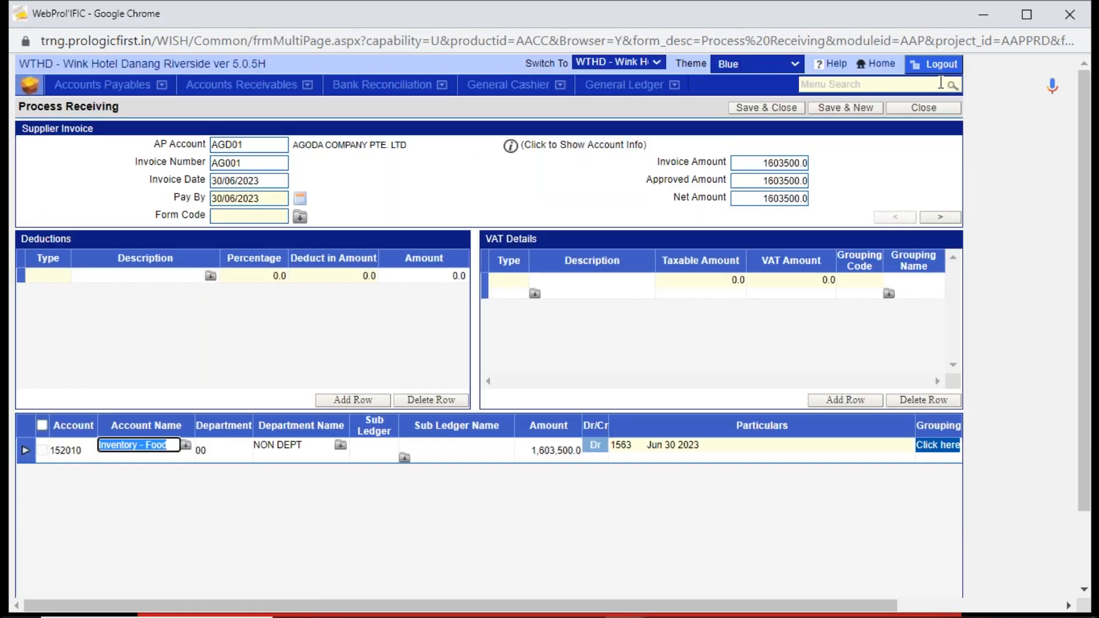
{"action": "left_click", "coordinate": [935, 106]}
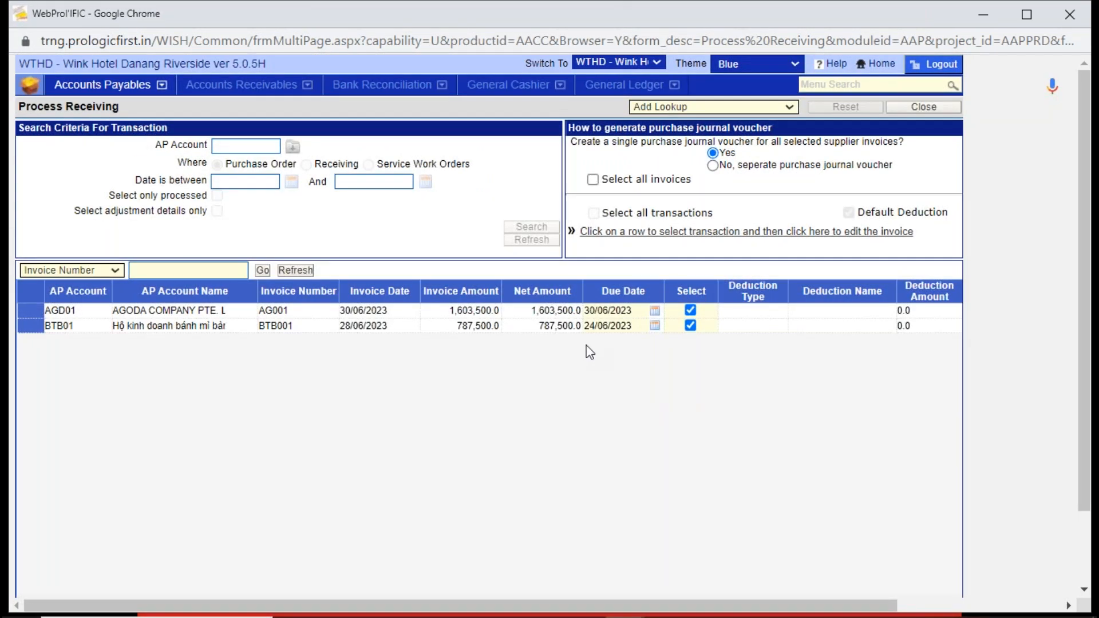
- Open the details of invoice BTB001, review its amounts and account posting, and close the invoice without saving
{"action": "left_click", "coordinate": [561, 326]}
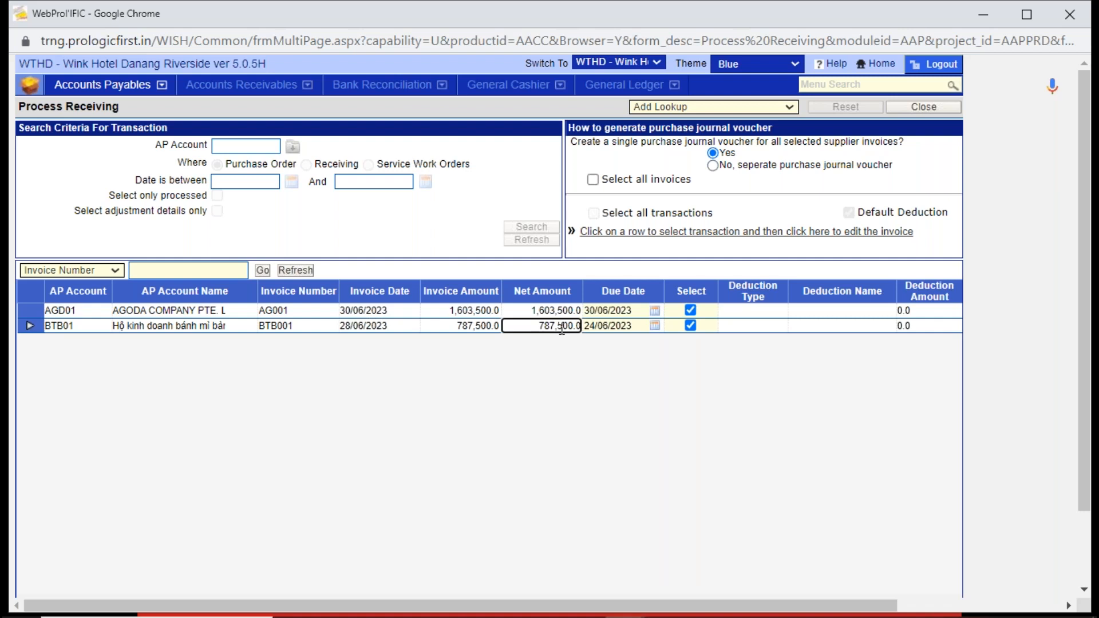
{"action": "left_click", "coordinate": [662, 231]}
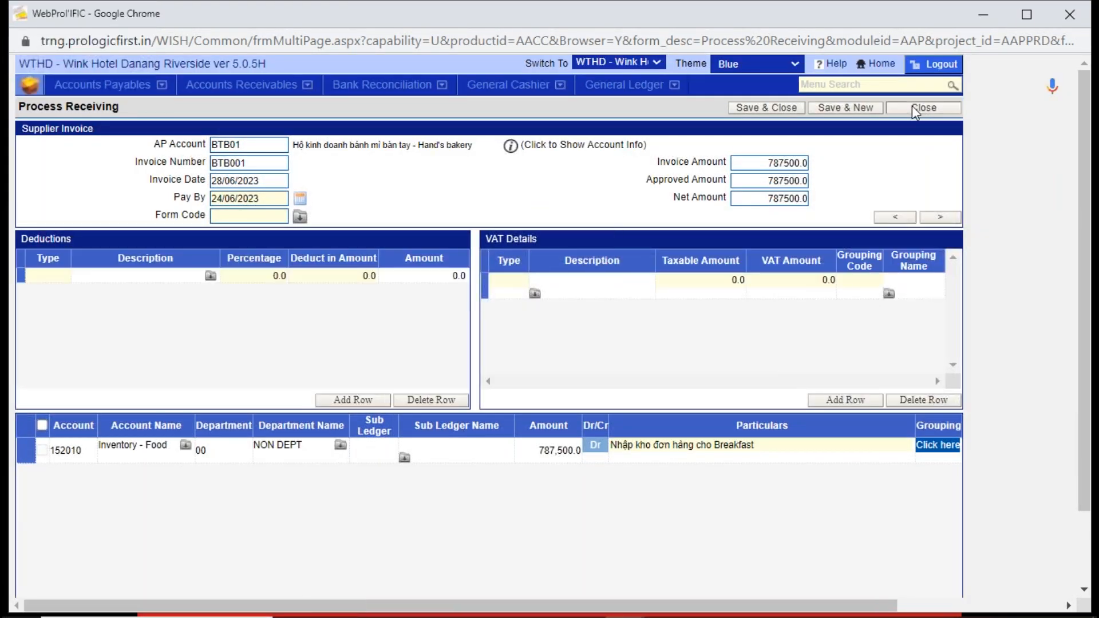
{"action": "left_click", "coordinate": [917, 111]}
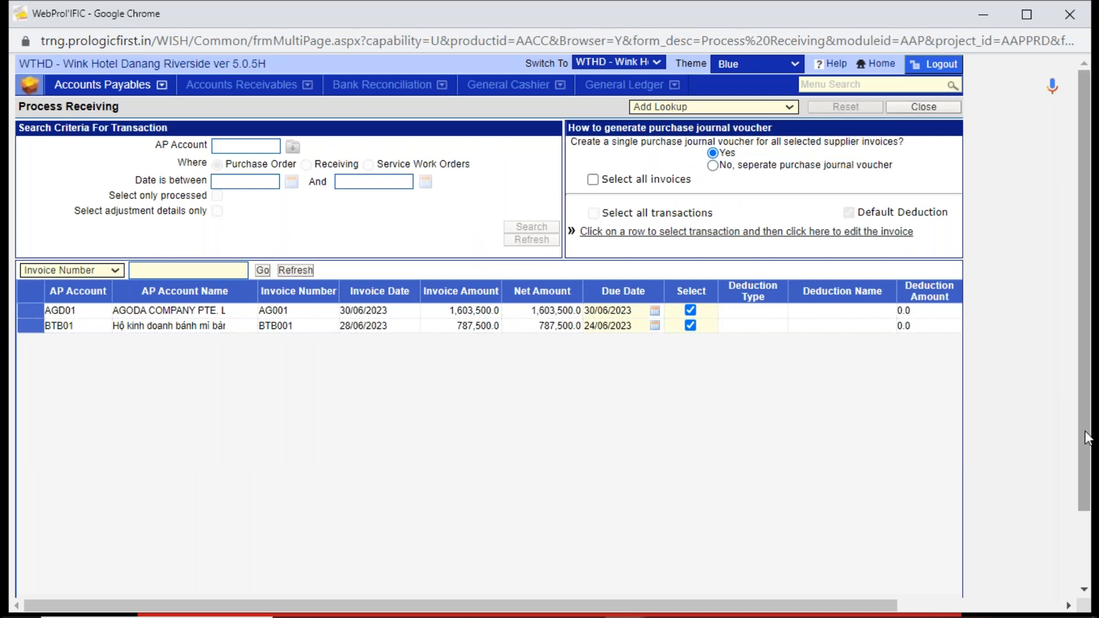
- Proceed to the purchase journal, post Agoda's VP voucher for invoice AG001, and dismiss the voucher printout and posting notice
{"action": "scroll", "coordinate": [1076, 477], "scroll_direction": "down", "scroll_amount": 2}
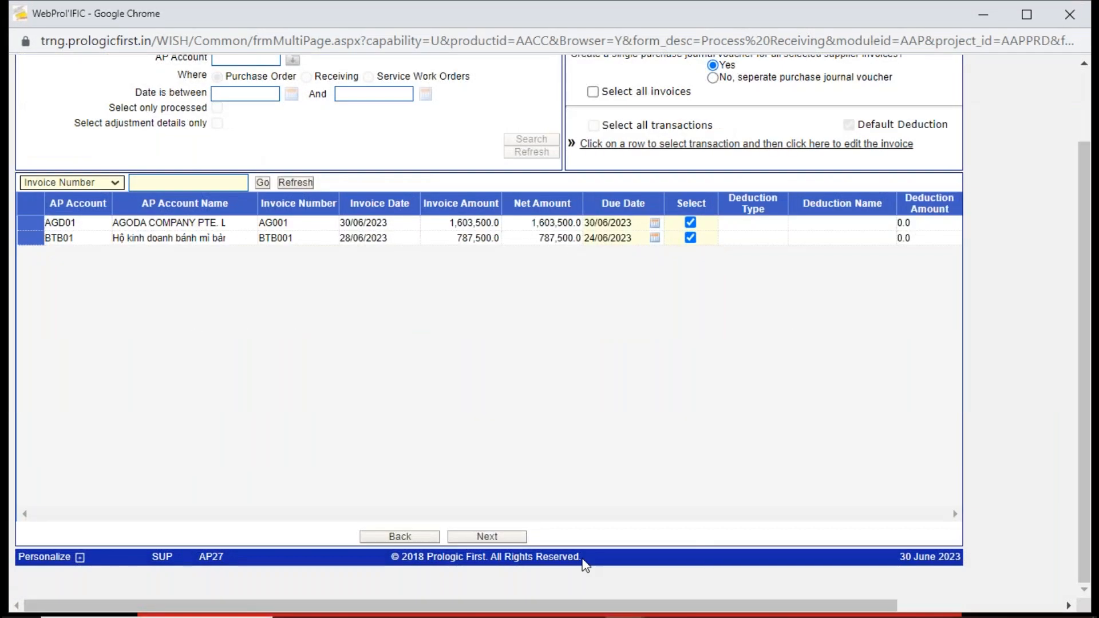
{"action": "left_click", "coordinate": [515, 538]}
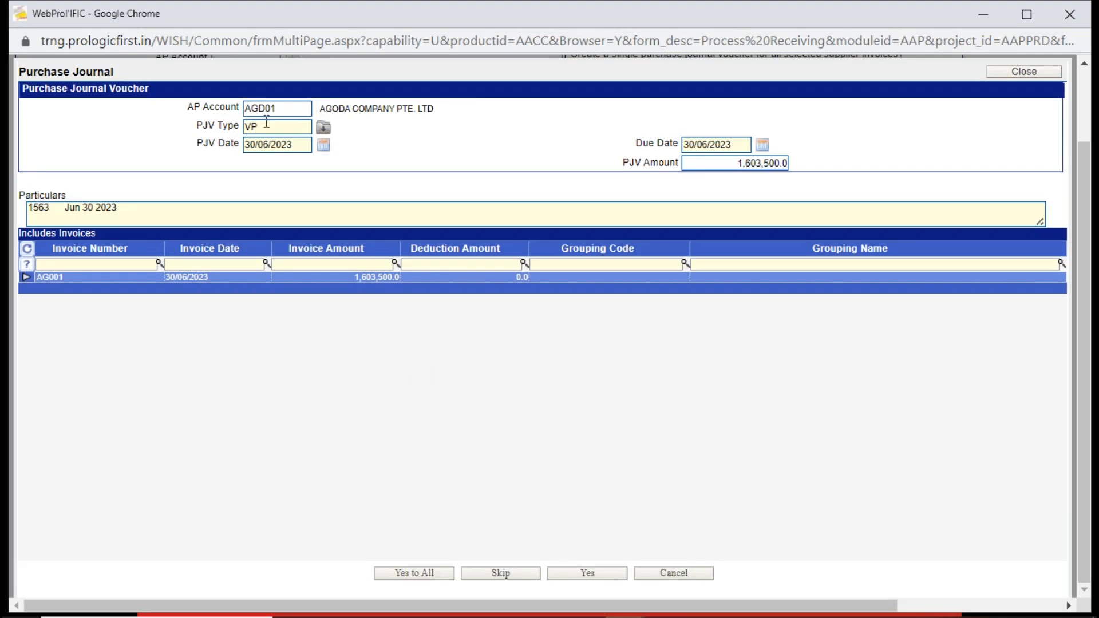
{"action": "left_click", "coordinate": [287, 107]}
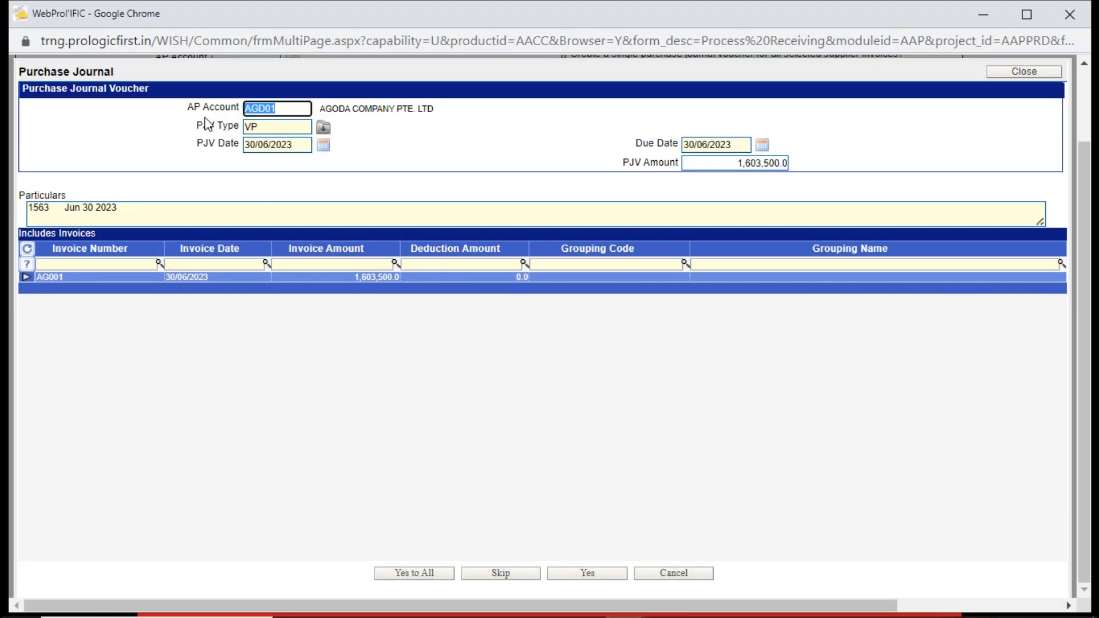
{"action": "left_click", "coordinate": [272, 126]}
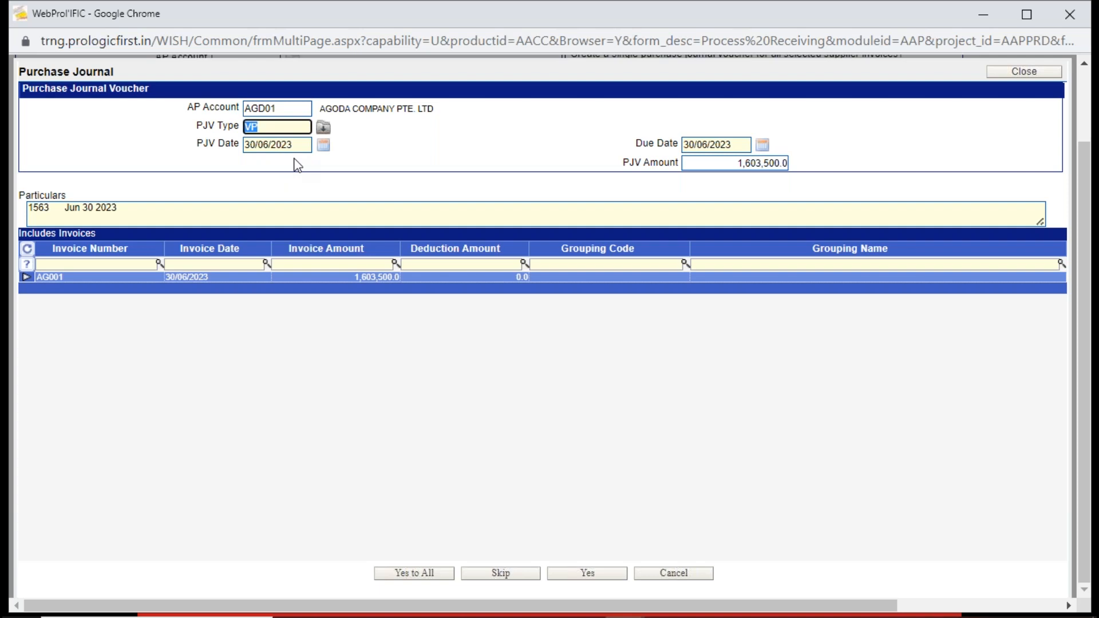
{"action": "left_click", "coordinate": [74, 277]}
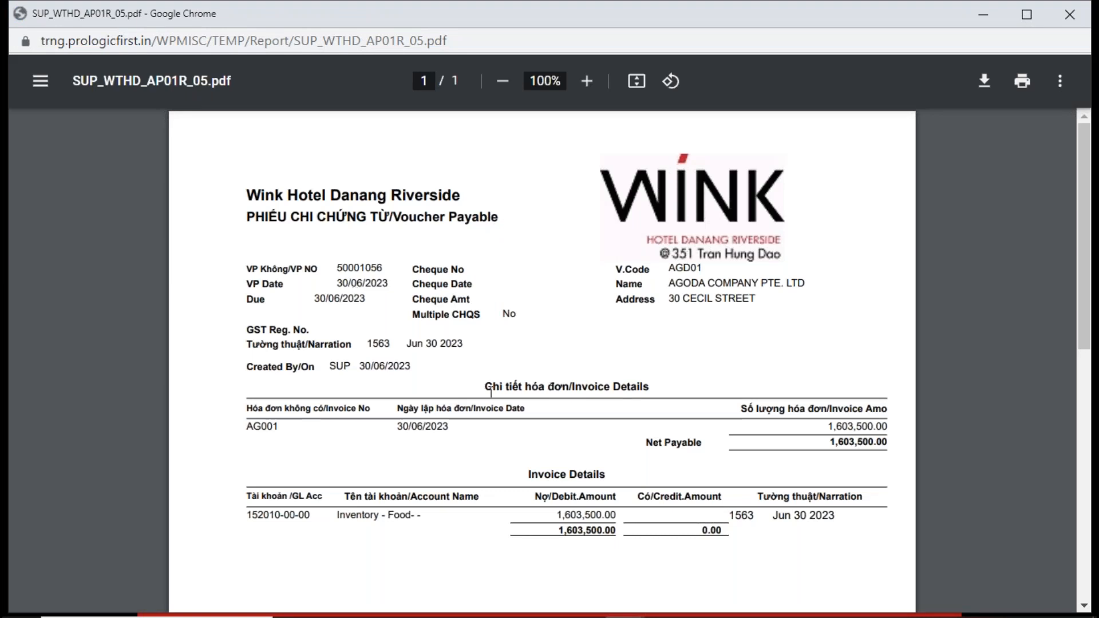
{"action": "left_click", "coordinate": [1070, 17]}
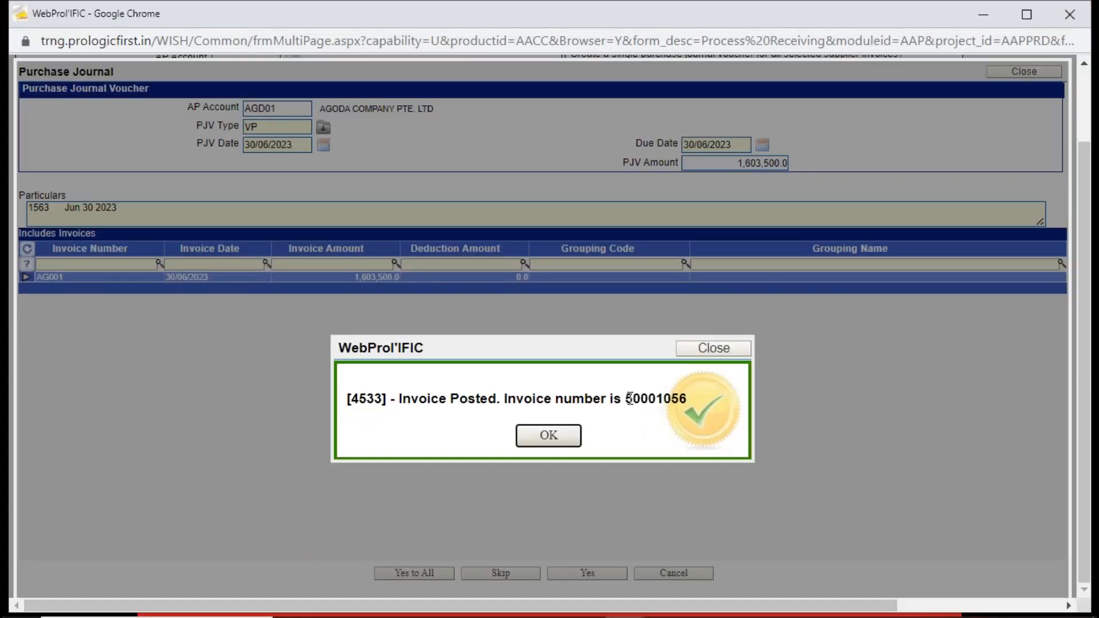
{"action": "left_click_drag", "start_coordinate": [625, 399], "coordinate": [692, 403]}
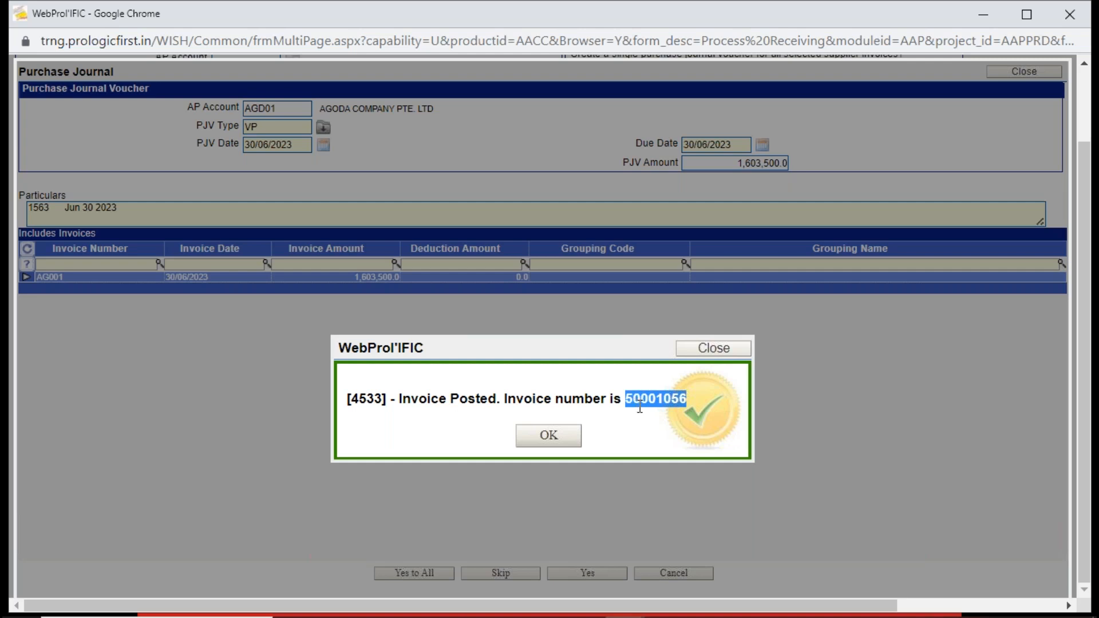
{"action": "left_click", "coordinate": [548, 436]}
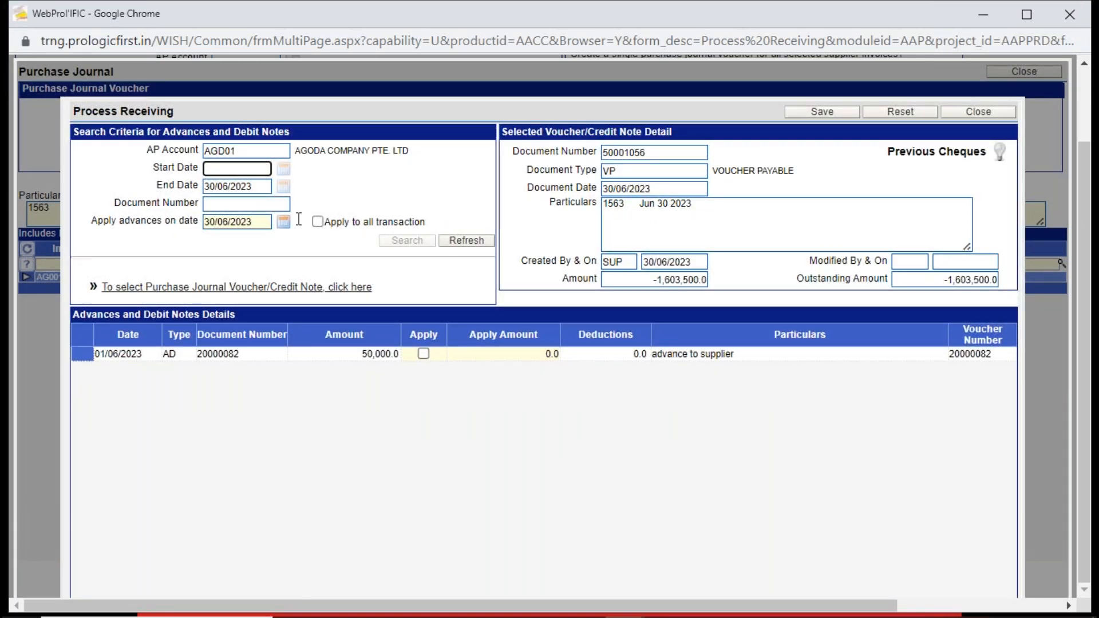
{"action": "left_click", "coordinate": [261, 151]}
{"action": "key", "text": "ctrl+c"}
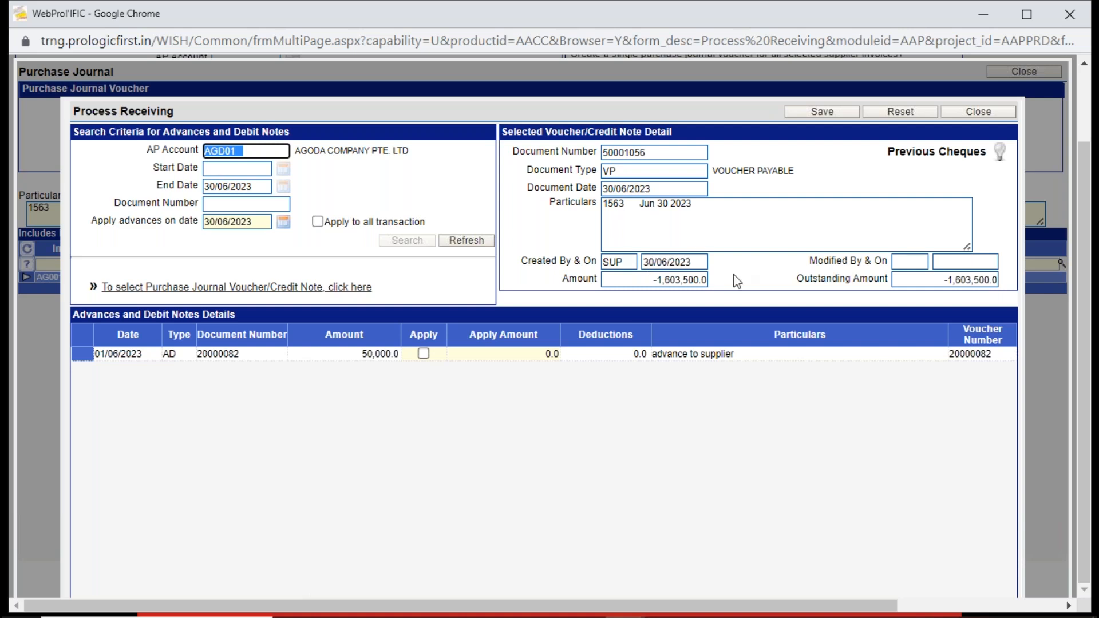
{"action": "left_click", "coordinate": [658, 280]}
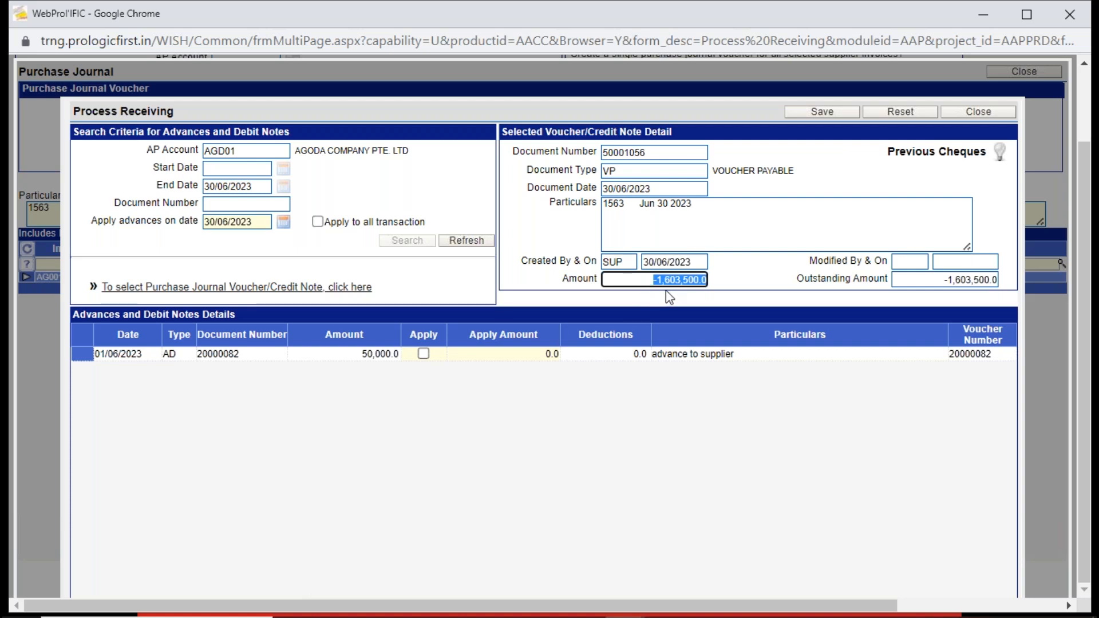
{"action": "left_click", "coordinate": [423, 354]}
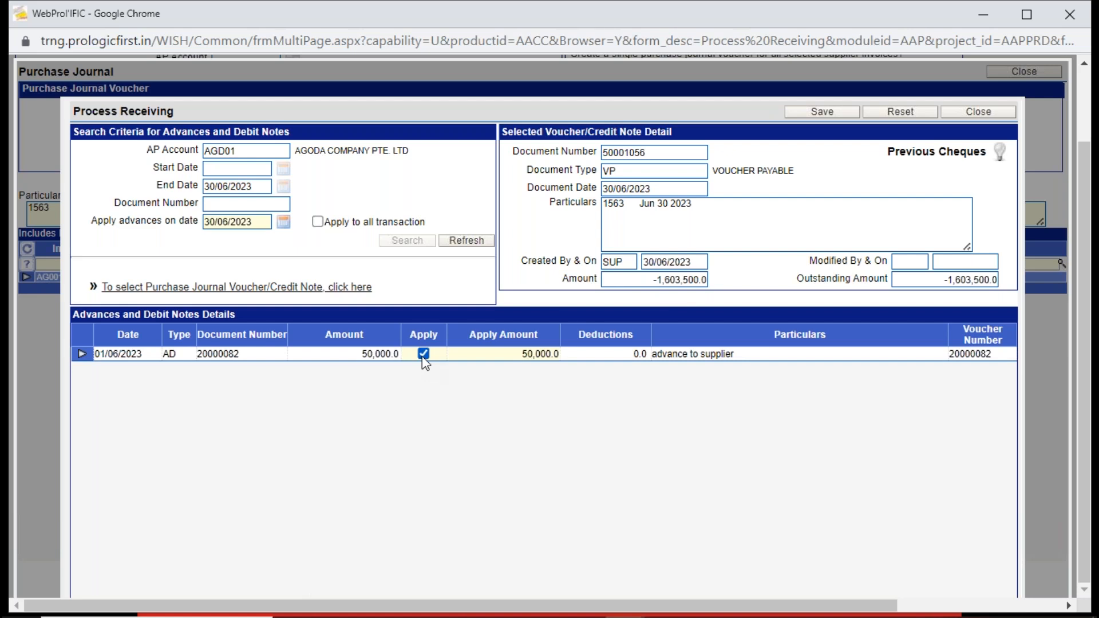
{"action": "left_click", "coordinate": [521, 353]}
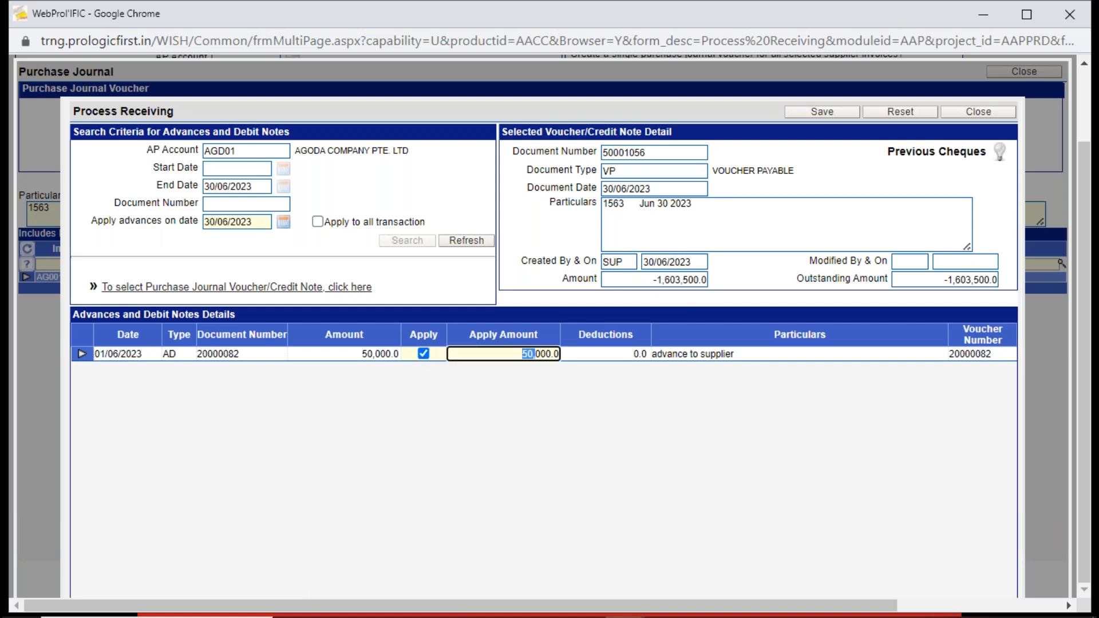
{"action": "left_click", "coordinate": [540, 384]}
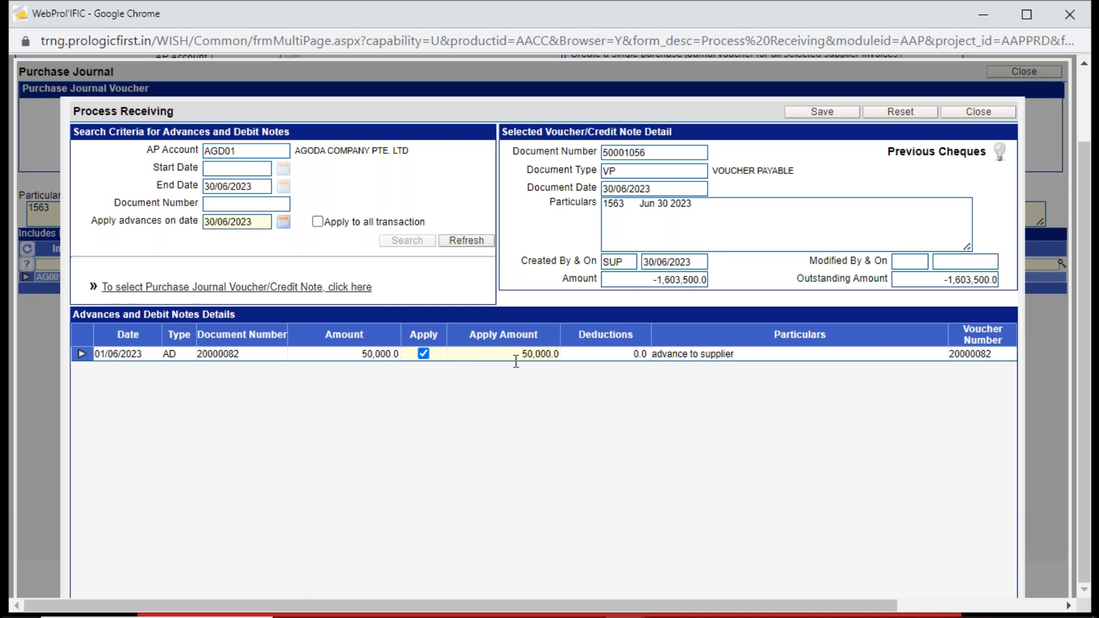
{"action": "left_click", "coordinate": [652, 281]}
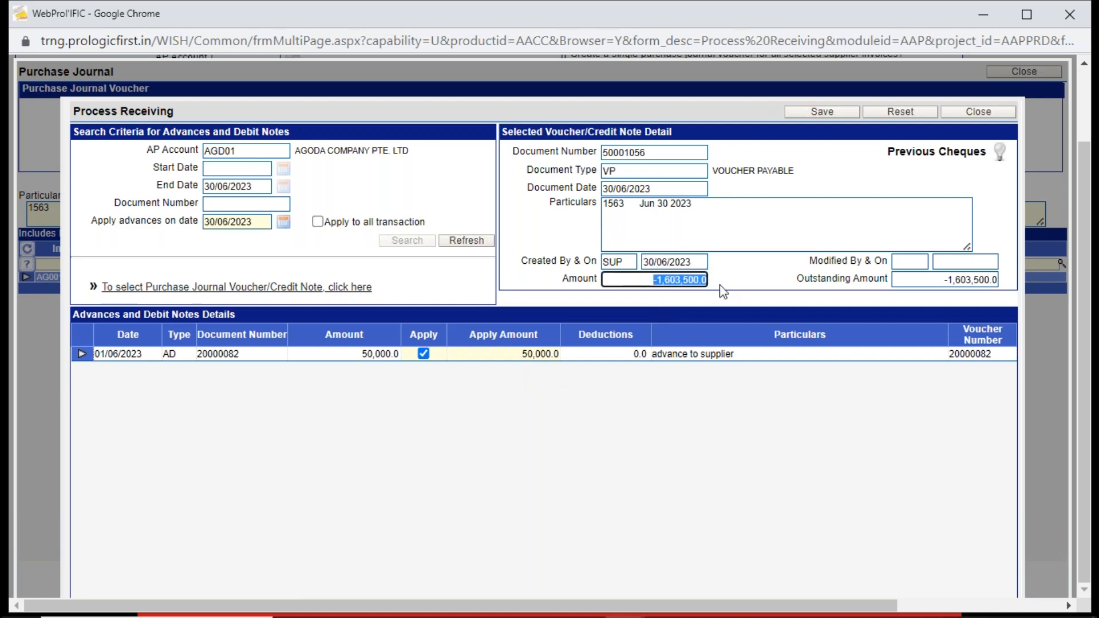
- Try a partial apply amount of 25000 for Agoda's advance
{"action": "left_click", "coordinate": [501, 350]}
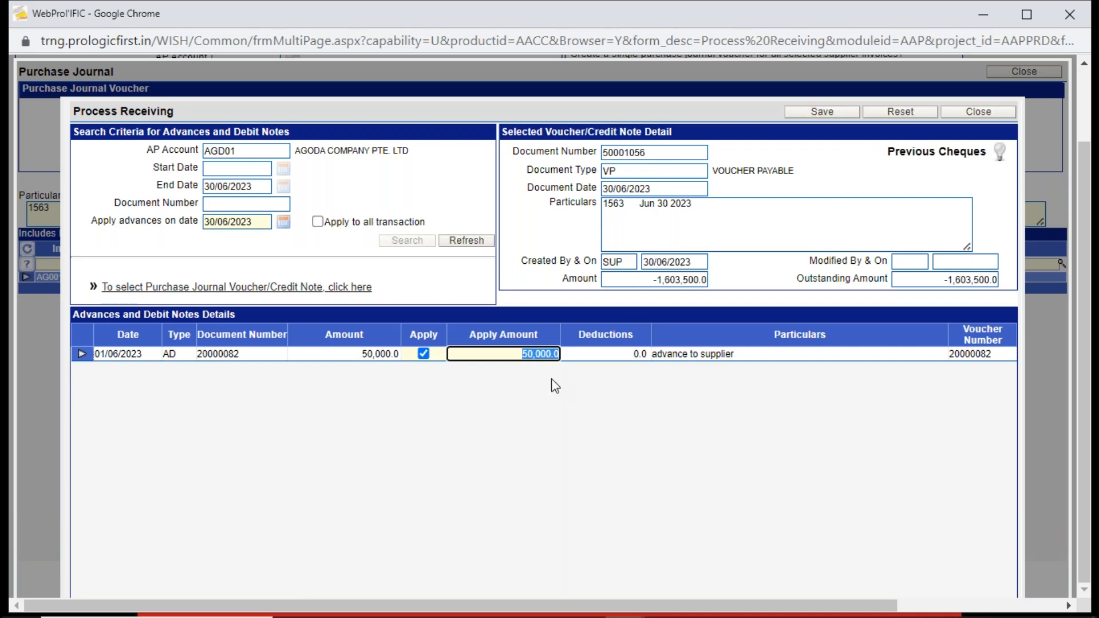
{"action": "type", "text": "25000"}
- Set the apply amount of Agoda's advance to 50000 and save the application against the voucher
{"action": "left_click_drag", "start_coordinate": [529, 354], "coordinate": [646, 354]}
{"action": "key", "text": "BackSpace"}
{"action": "type", "text": "5"}
{"action": "type", "text": "0000"}
{"action": "left_click", "coordinate": [634, 400]}
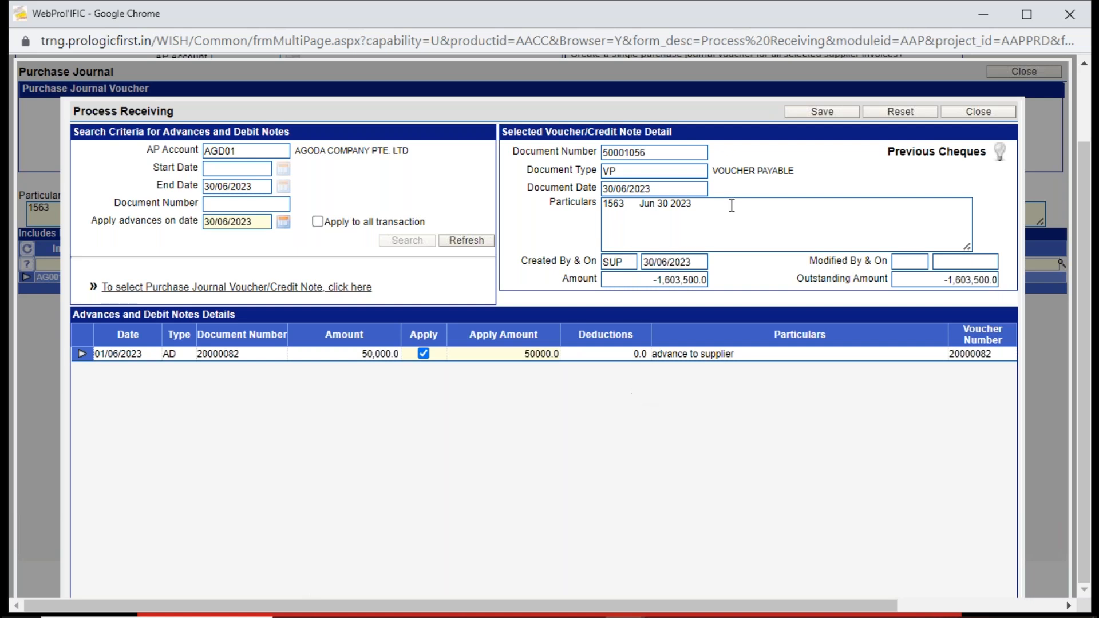
{"action": "left_click", "coordinate": [809, 113]}
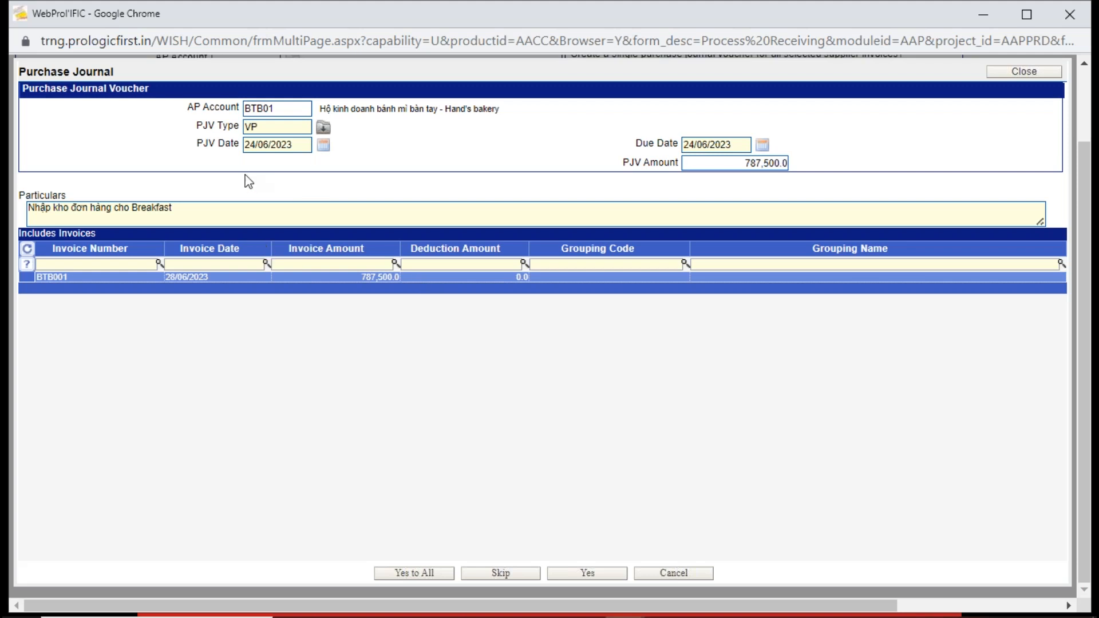
- Post the bakery's purchase journal voucher for invoice BTB001, and dismiss the voucher printout and posting notice
{"action": "double_click", "coordinate": [291, 106]}
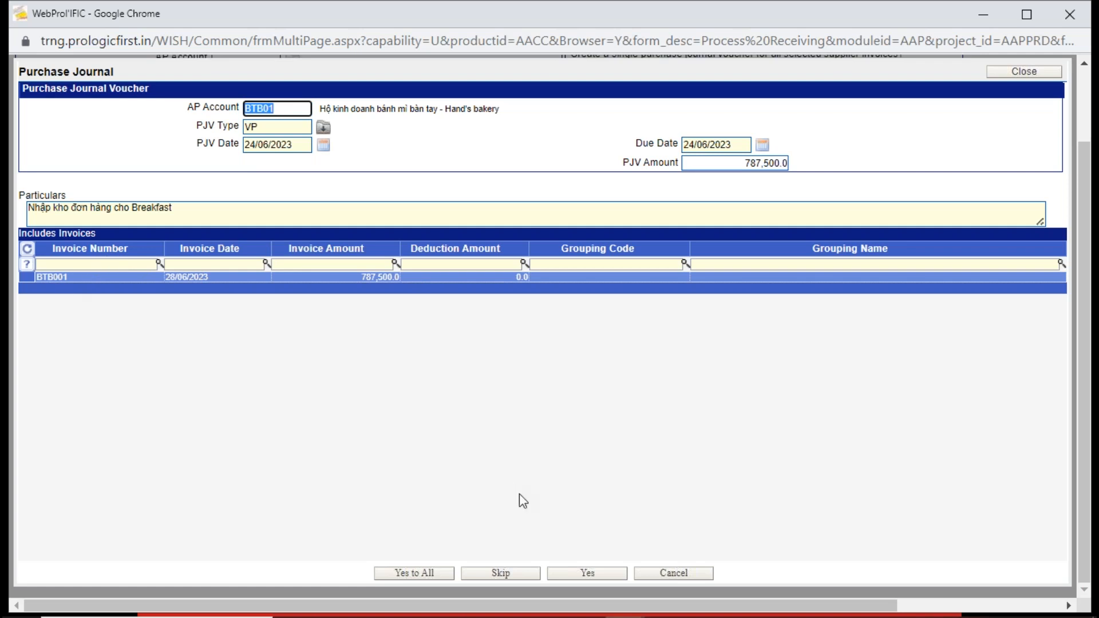
{"action": "left_click", "coordinate": [593, 571]}
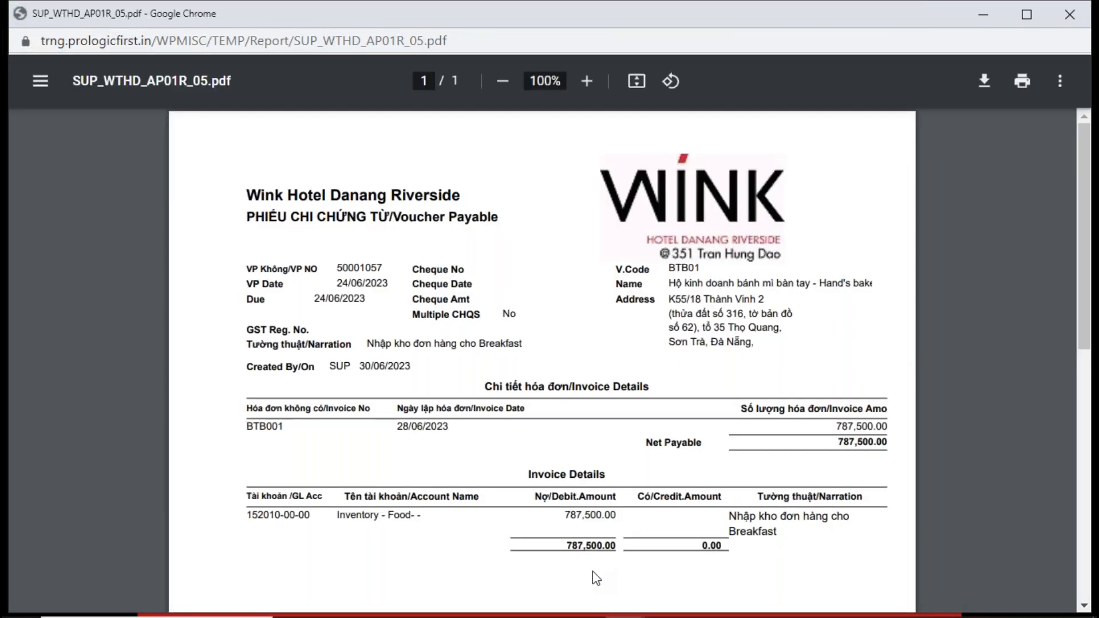
{"action": "left_click", "coordinate": [1064, 19]}
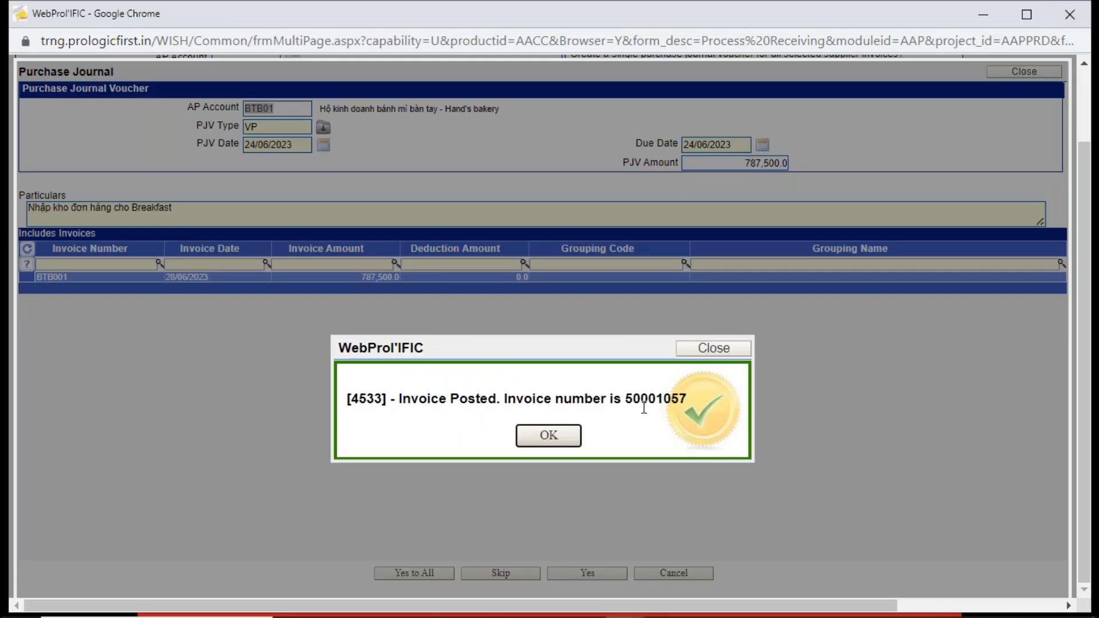
{"action": "left_click_drag", "start_coordinate": [626, 399], "coordinate": [664, 399]}
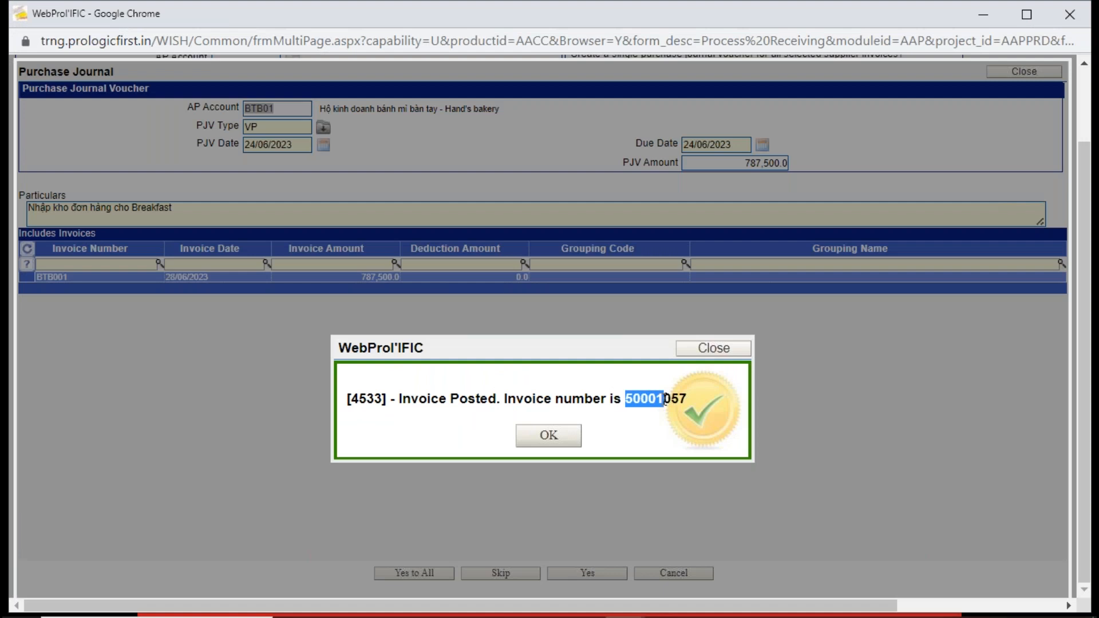
{"action": "left_click", "coordinate": [559, 430]}
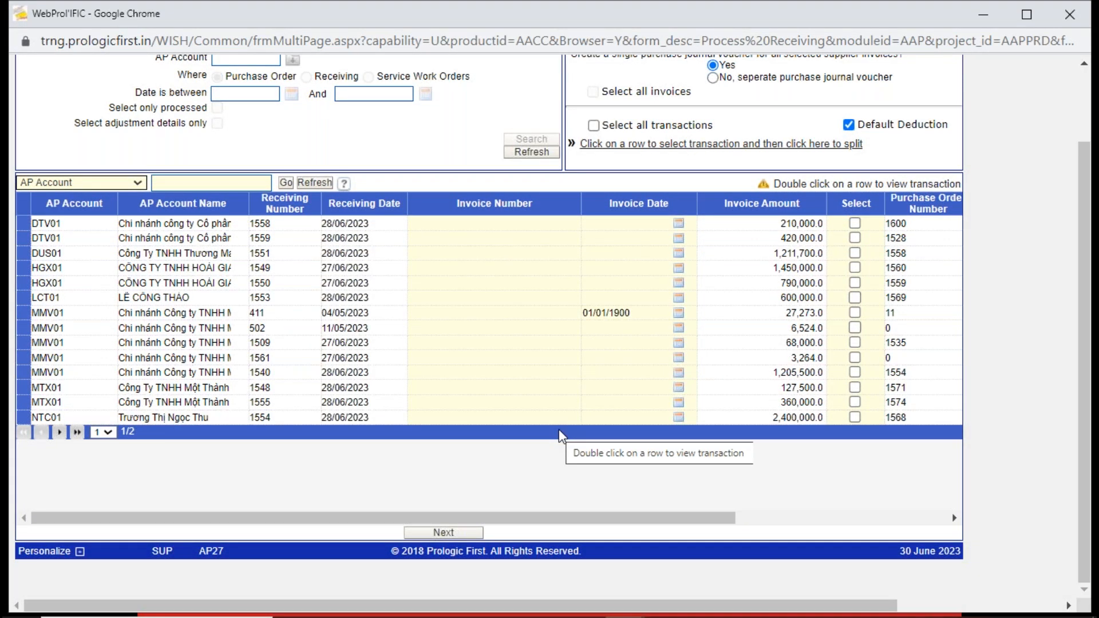
- Leave Process Receiving and open Process Payment in Accounts Payables
{"action": "scroll", "coordinate": [1079, 215], "scroll_direction": "up", "scroll_amount": 2}
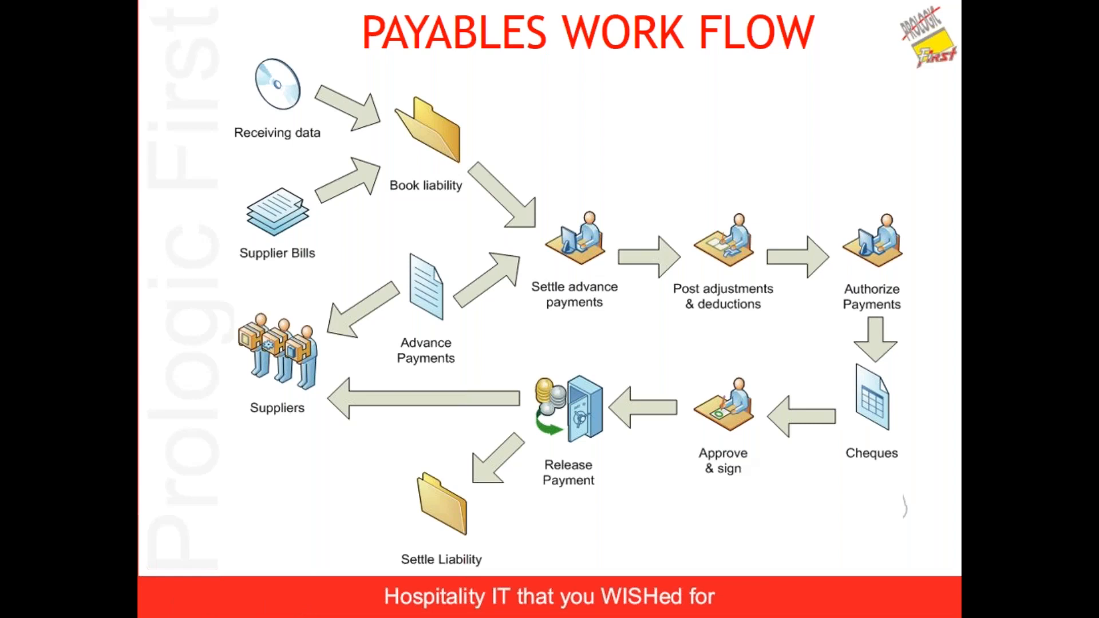
{"action": "key", "text": "alt+Tab"}
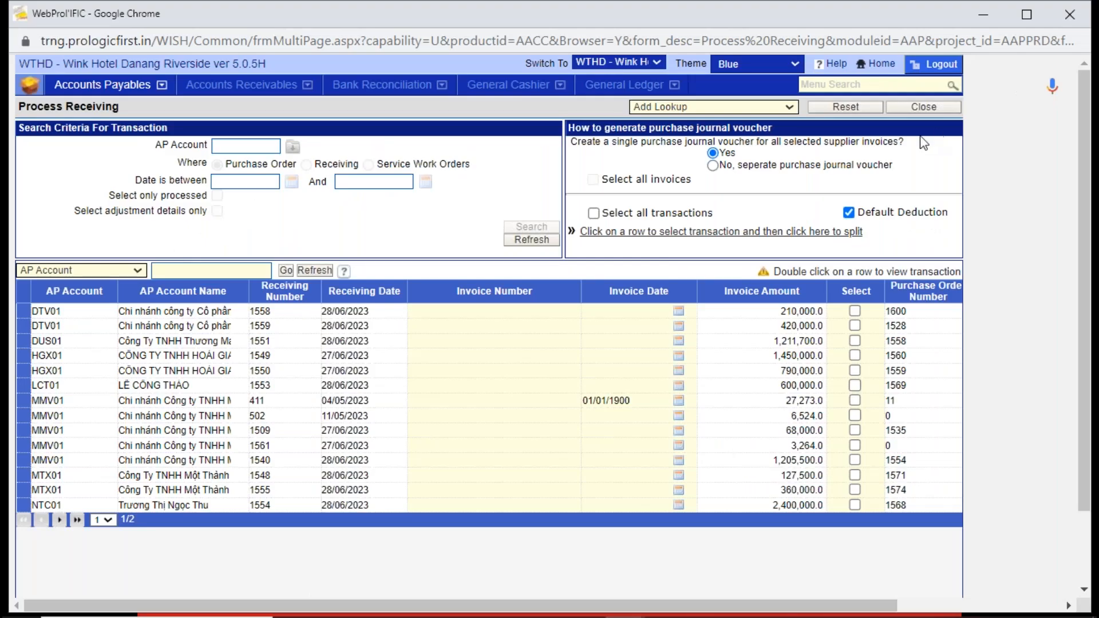
{"action": "left_click", "coordinate": [926, 112]}
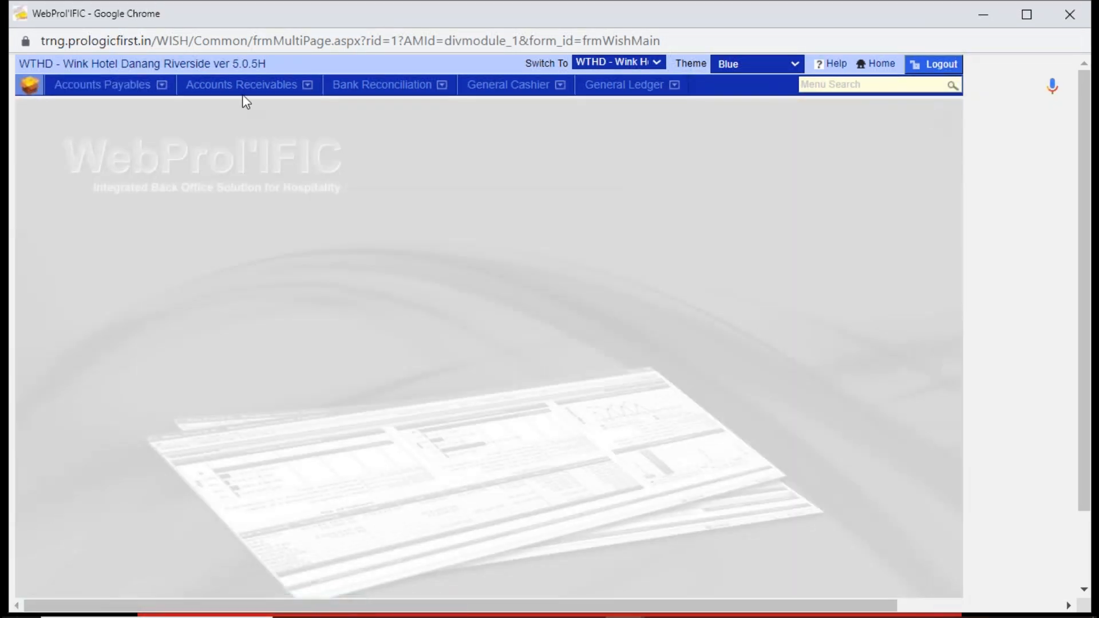
{"action": "left_click", "coordinate": [129, 96]}
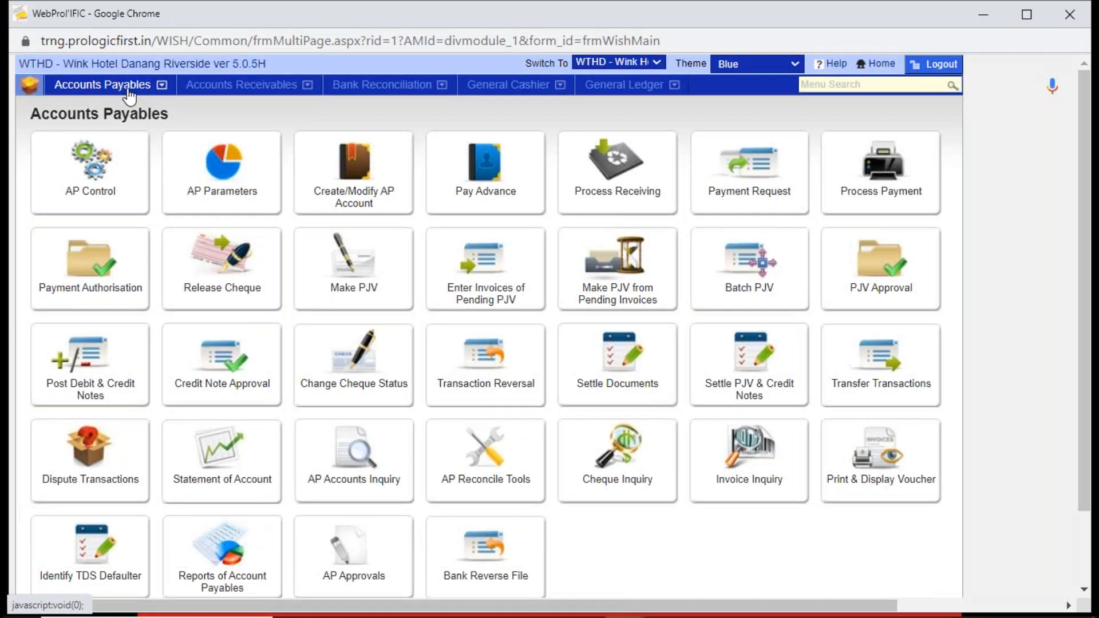
{"action": "left_click", "coordinate": [877, 146]}
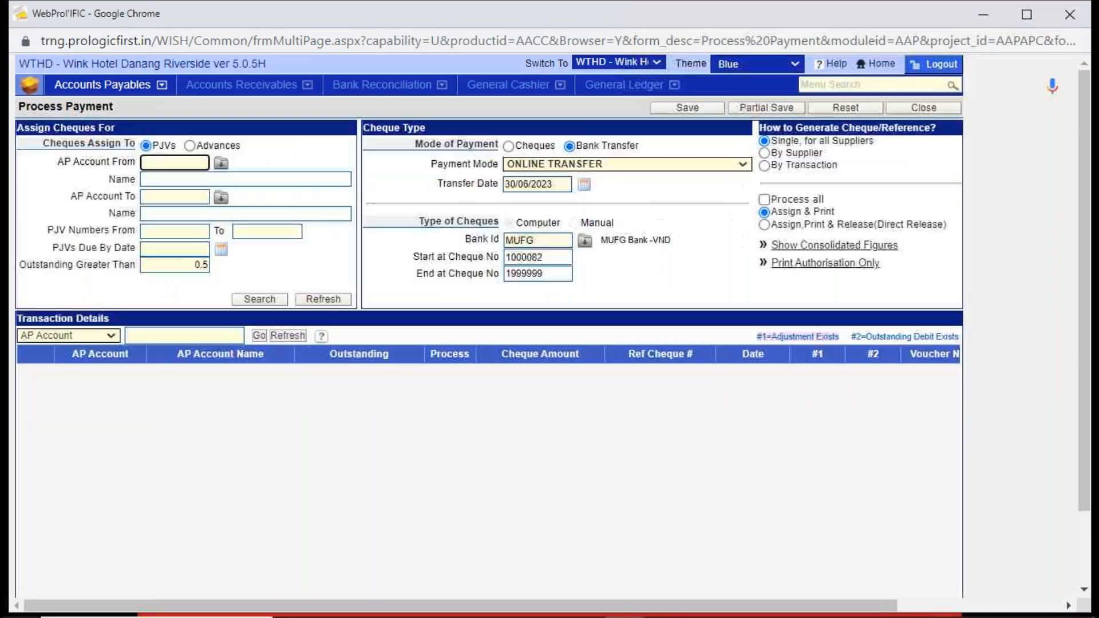
{"action": "type", "text": "agoda"}
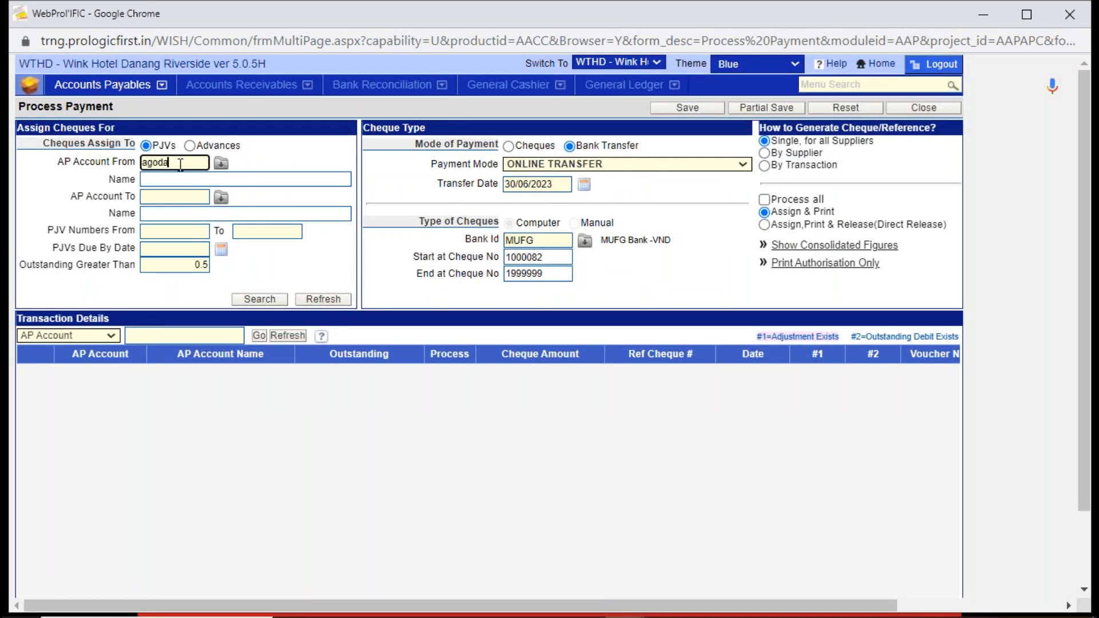
{"action": "key", "text": "Tab"}
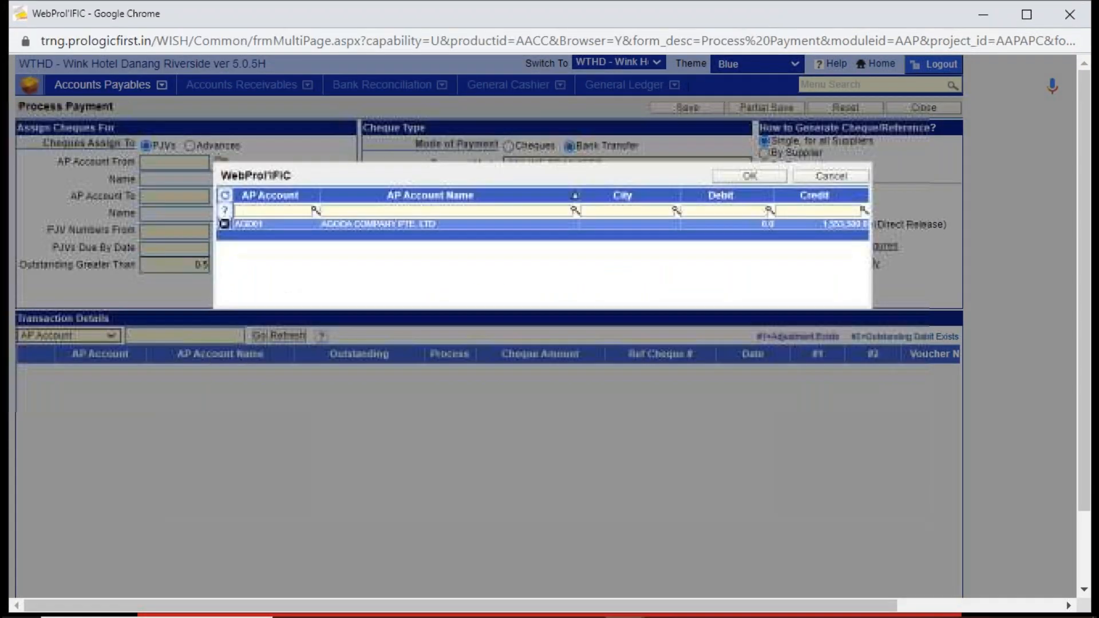
{"action": "double_click", "coordinate": [458, 224]}
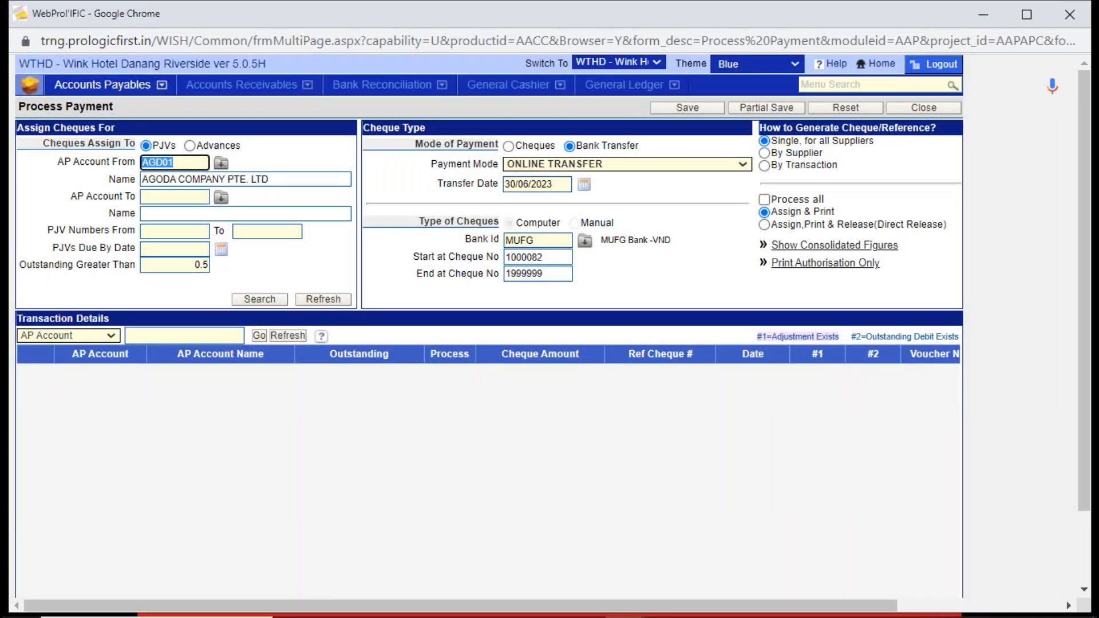
{"action": "left_click", "coordinate": [177, 198]}
{"action": "key", "text": "ctrl+v"}
{"action": "key", "text": "Tab"}
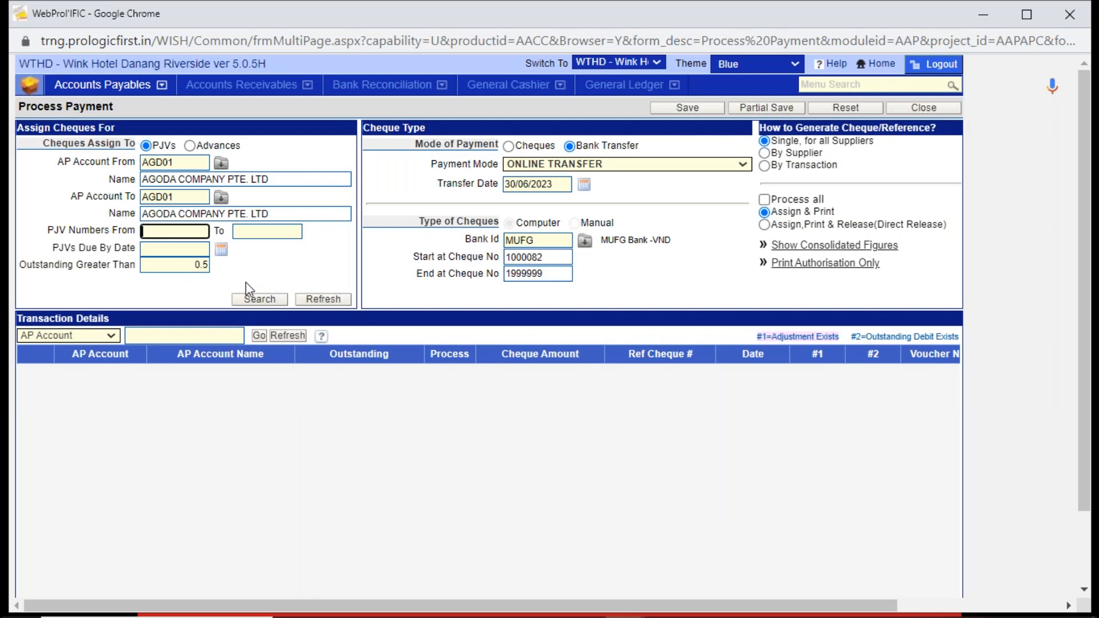
{"action": "left_click", "coordinate": [260, 300]}
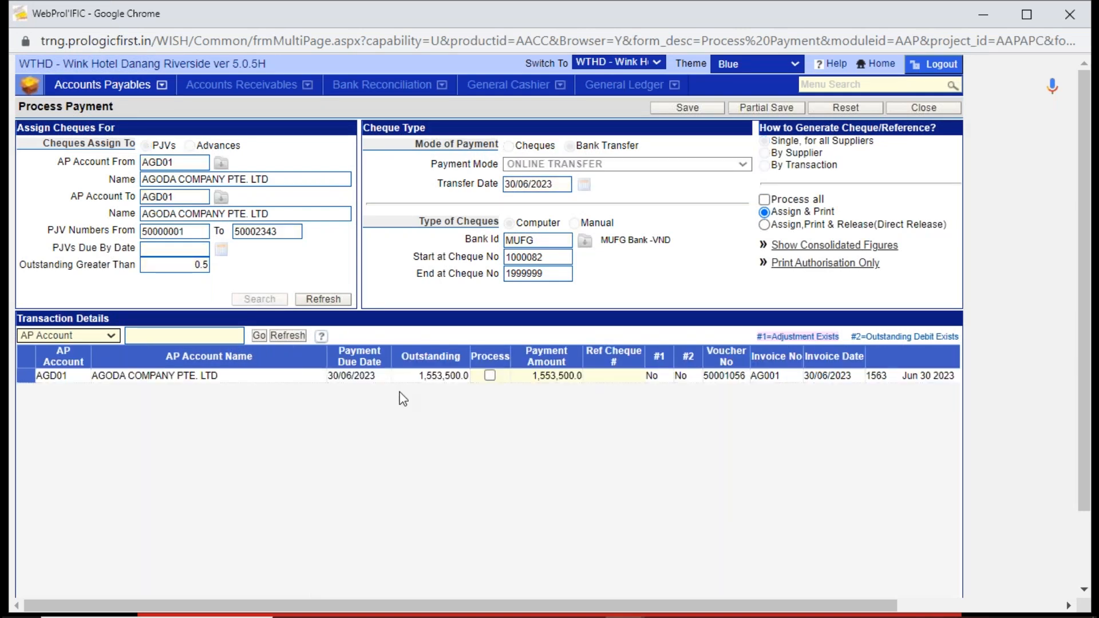
- Check the outstanding amount, invoice number and payment amount of Agoda's voucher for AG001, and mark it for processing
{"action": "left_click", "coordinate": [467, 377]}
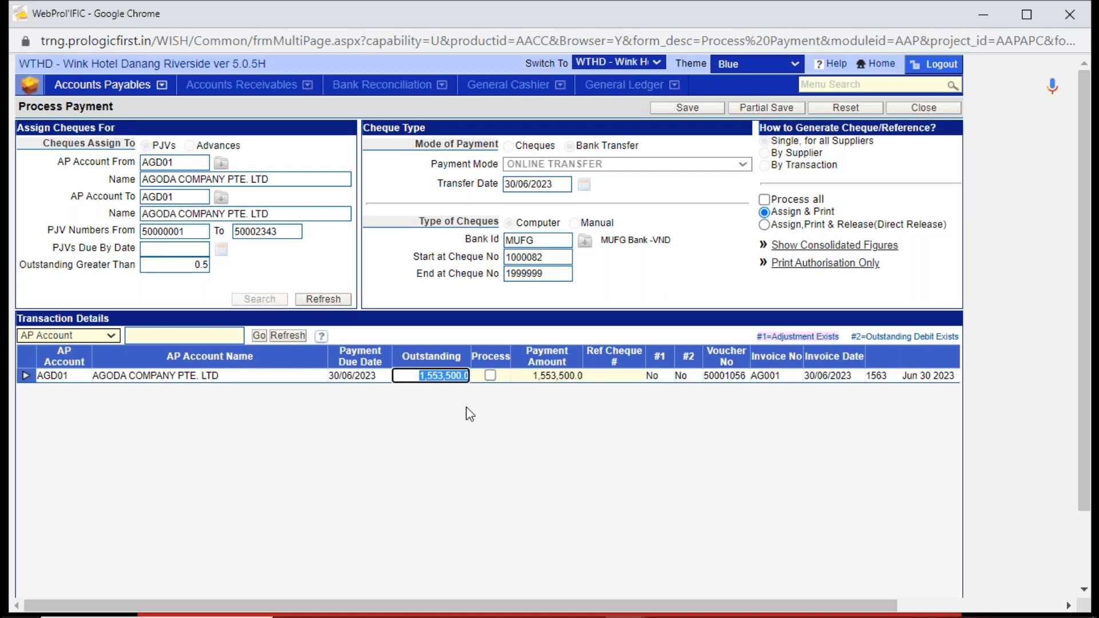
{"action": "left_click", "coordinate": [794, 377]}
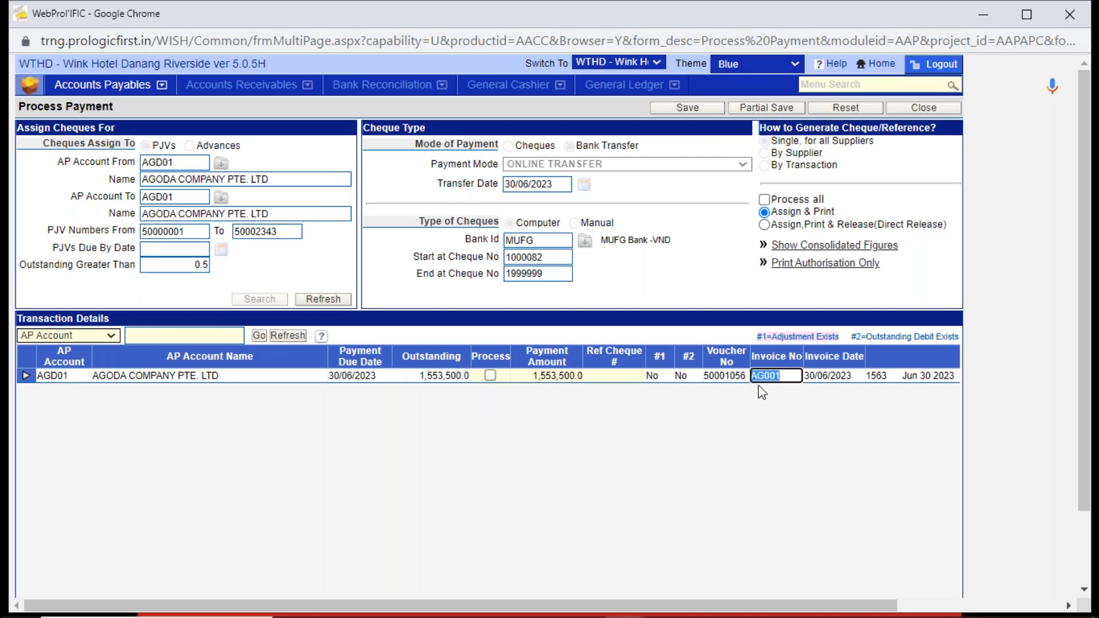
{"action": "mouse_move", "coordinate": [854, 378]}
{"action": "left_click", "coordinate": [531, 377]}
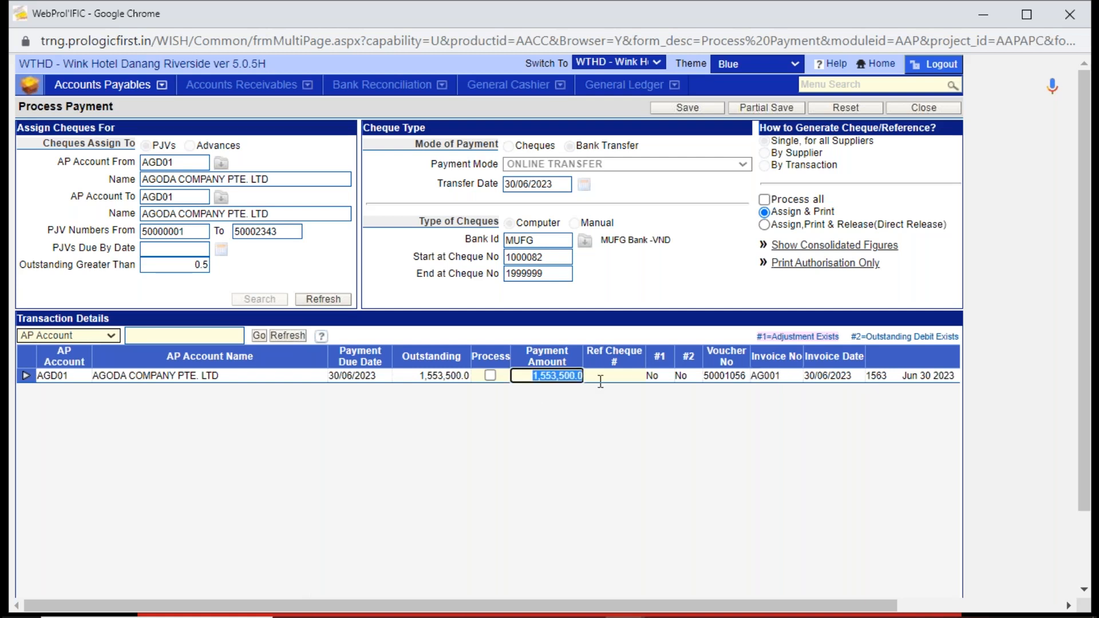
{"action": "left_click", "coordinate": [601, 419]}
{"action": "left_click", "coordinate": [490, 376]}
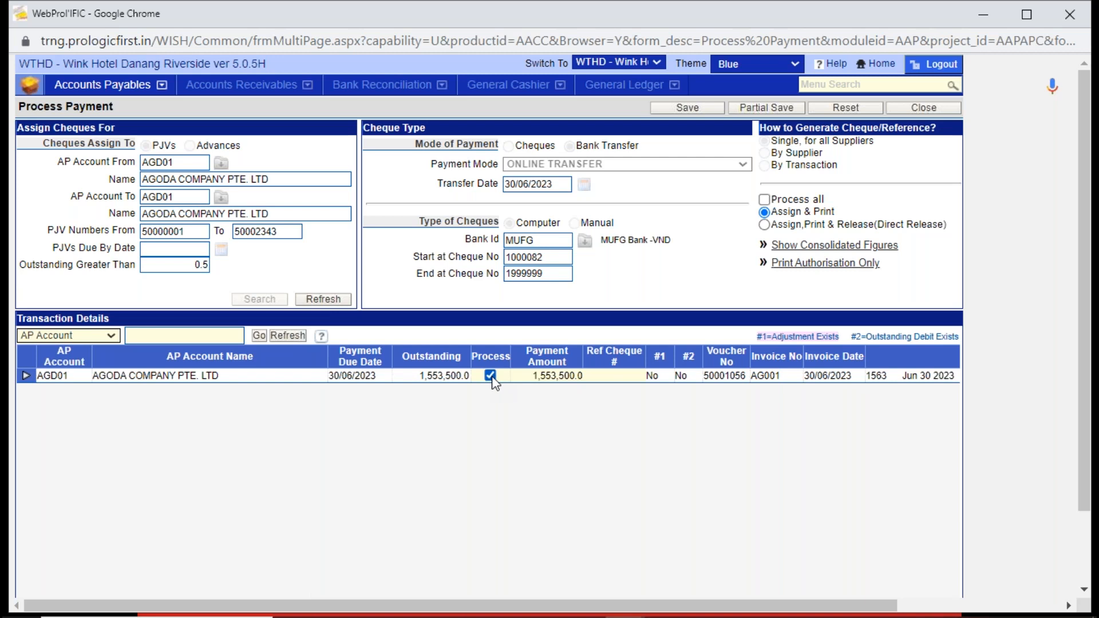
- Process Agoda's payment with the Assign, Print & Release (Direct Release) option, confirm the cheque, and dismiss the authorisation printout and release notice
{"action": "left_click", "coordinate": [766, 226]}
{"action": "left_click", "coordinate": [686, 108]}
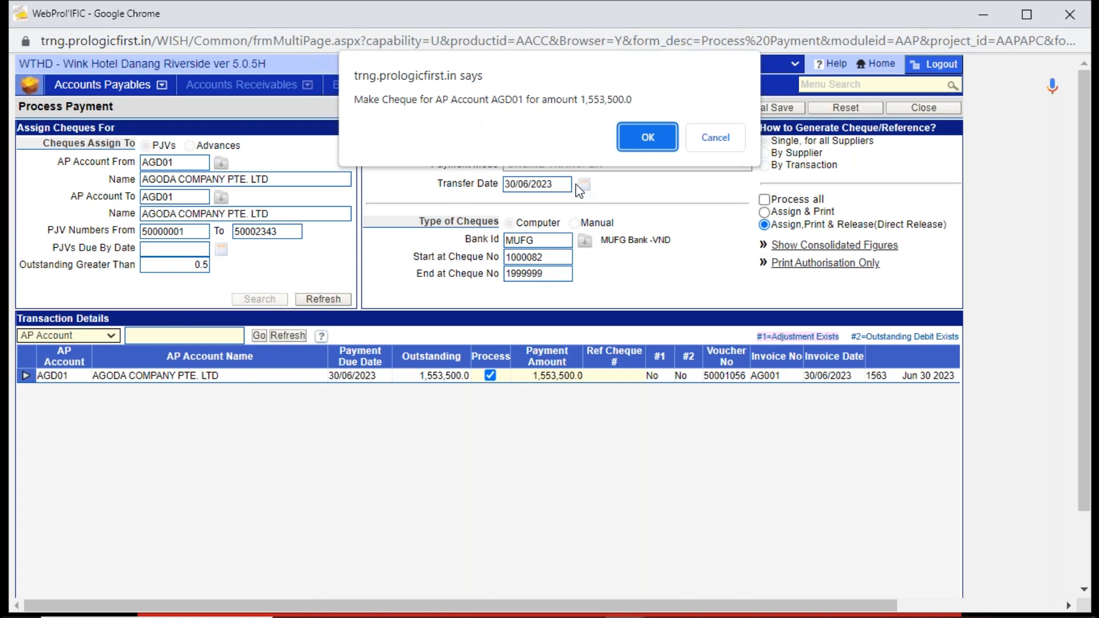
{"action": "left_click", "coordinate": [654, 134]}
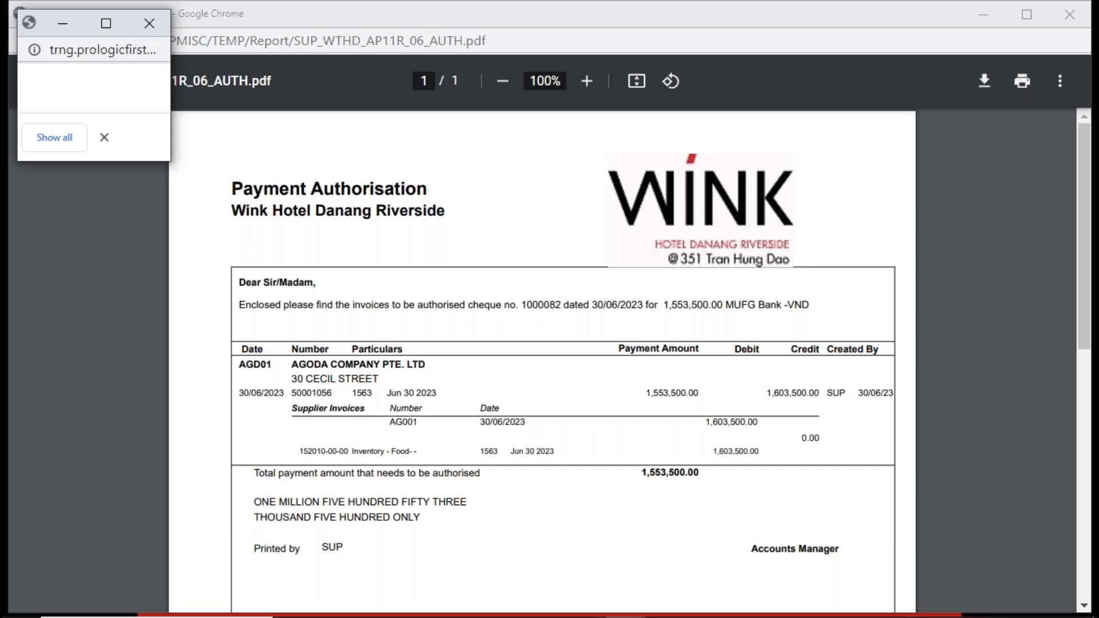
{"action": "left_click", "coordinate": [1077, 22]}
{"action": "left_click", "coordinate": [1077, 20]}
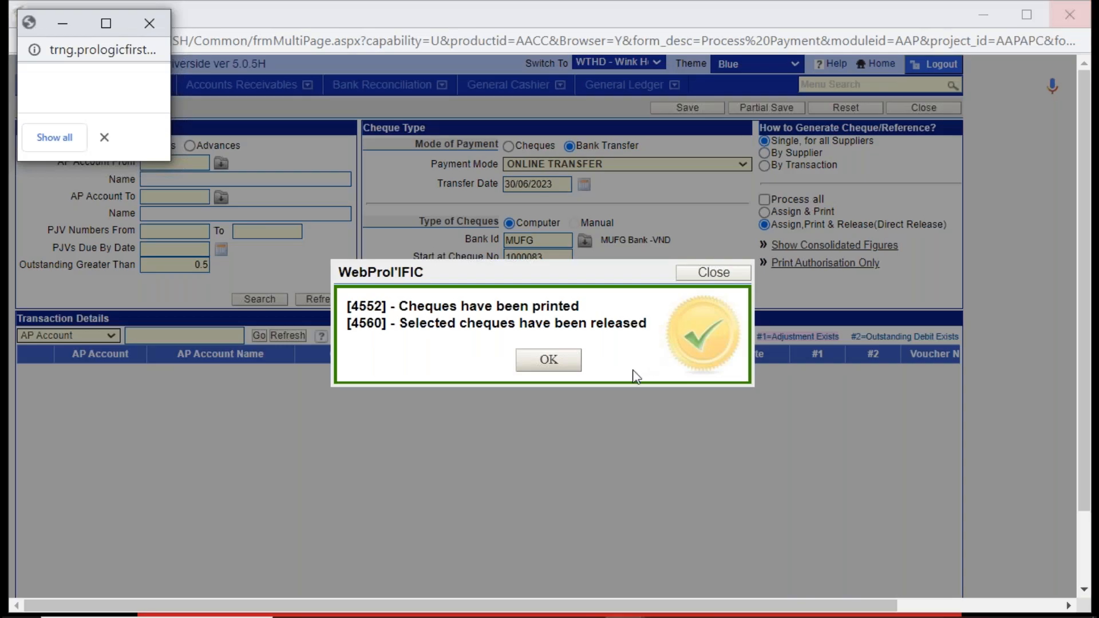
{"action": "left_click", "coordinate": [548, 359]}
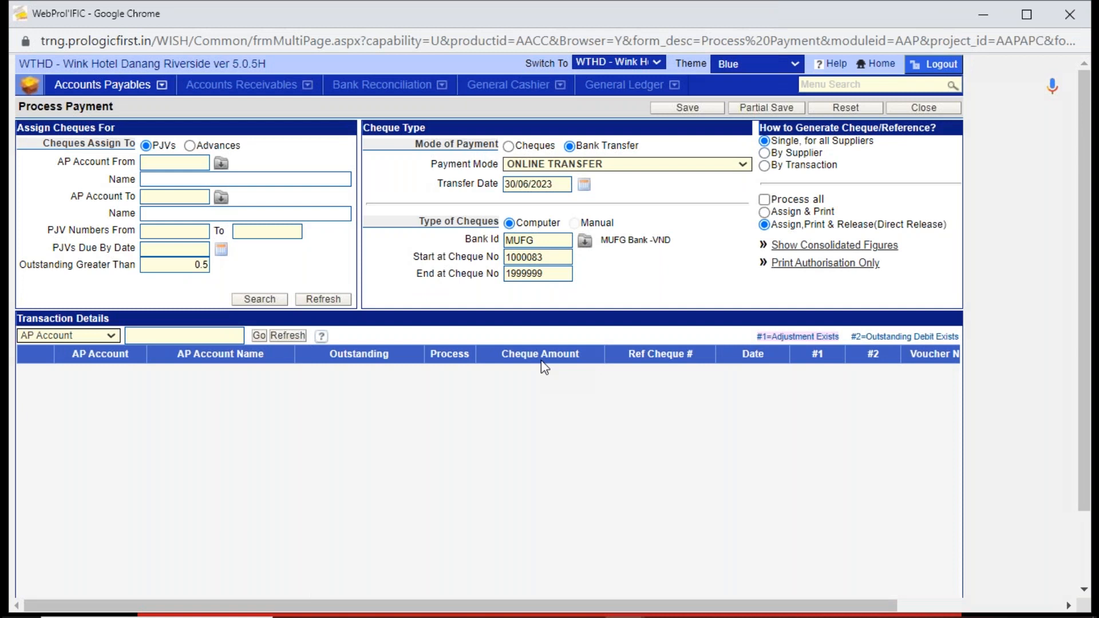
{"action": "left_click", "coordinate": [131, 93]}
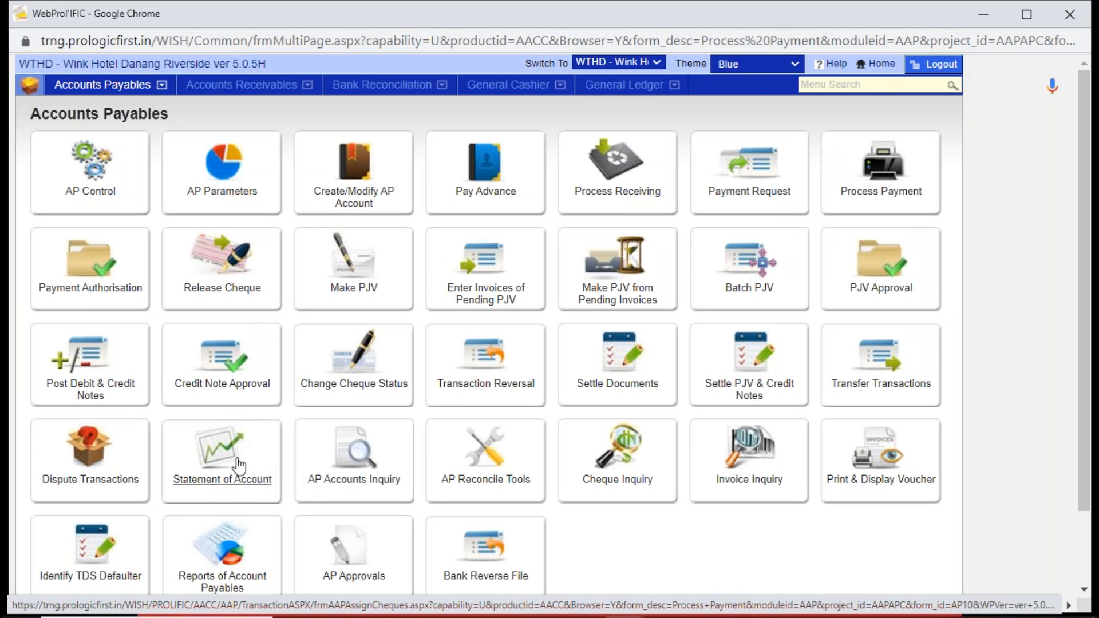
{"action": "left_click", "coordinate": [216, 466]}
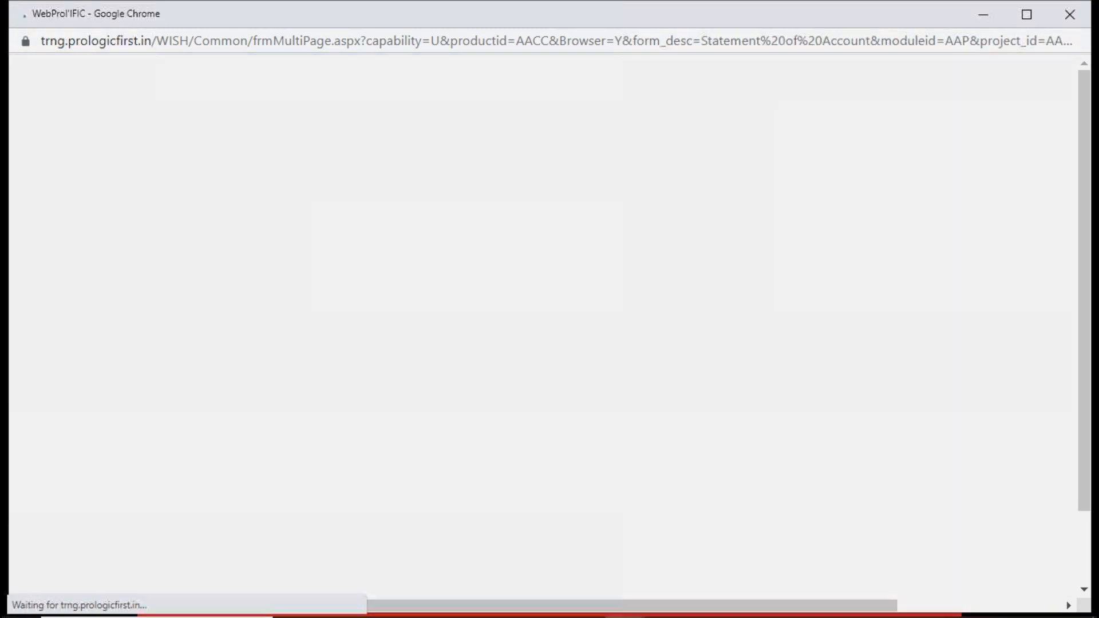
{"action": "type", "text": "AGODA"}
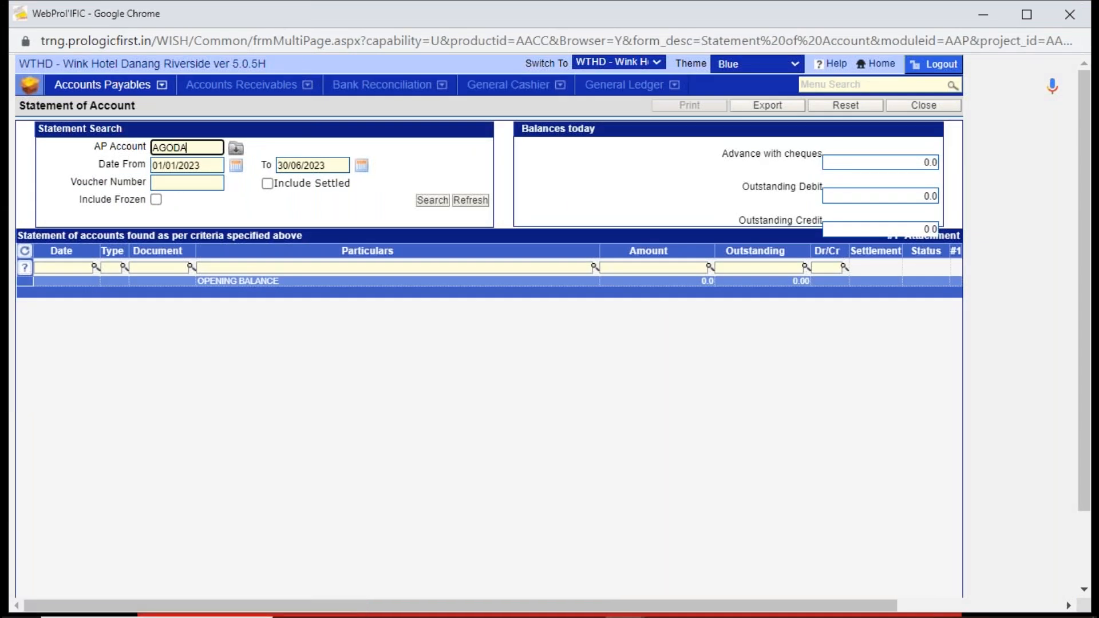
{"action": "key", "text": "Tab"}
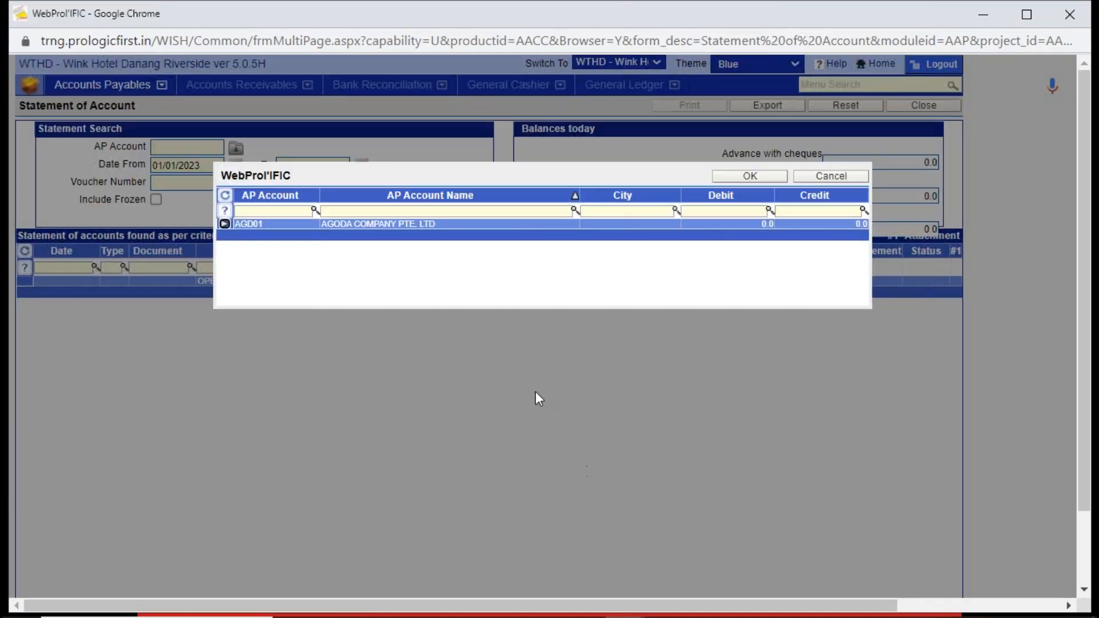
{"action": "double_click", "coordinate": [492, 224]}
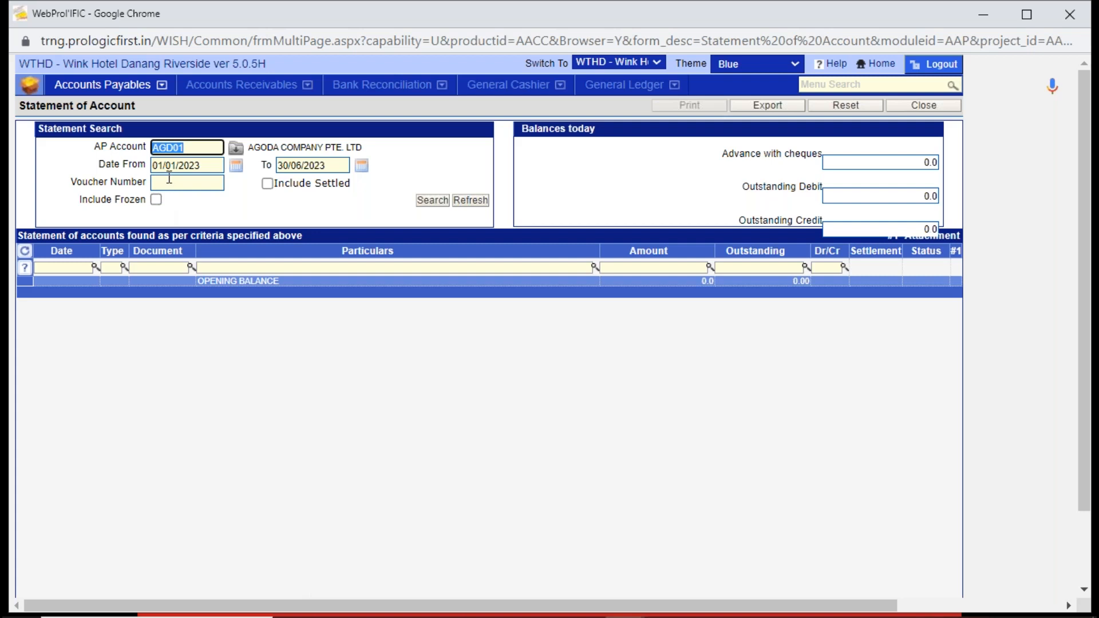
{"action": "left_click", "coordinate": [204, 165]}
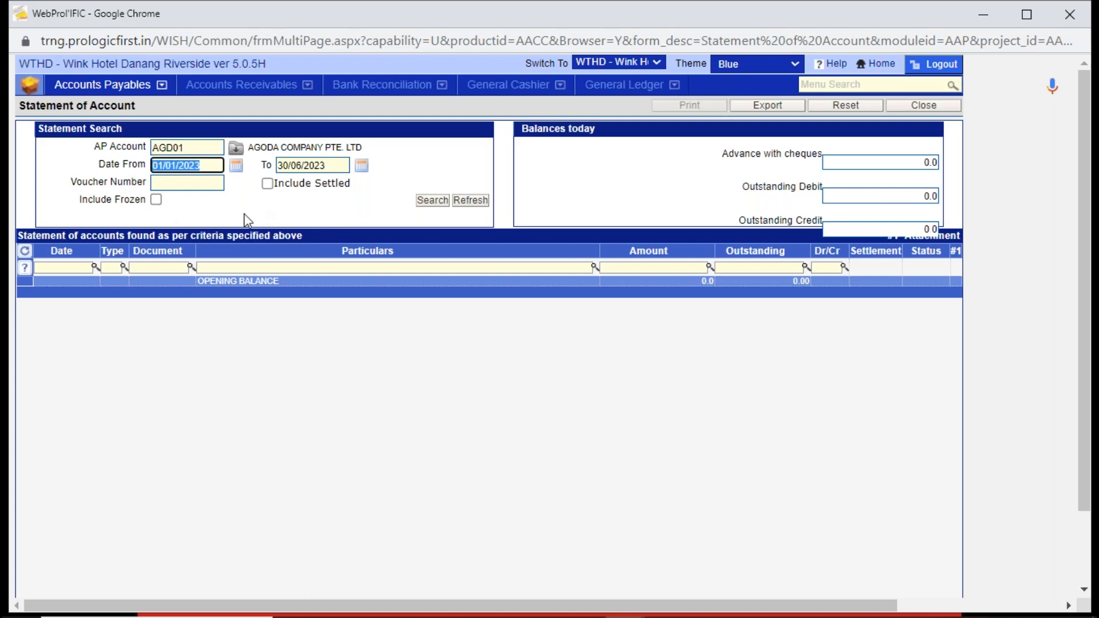
{"action": "left_click", "coordinate": [267, 184]}
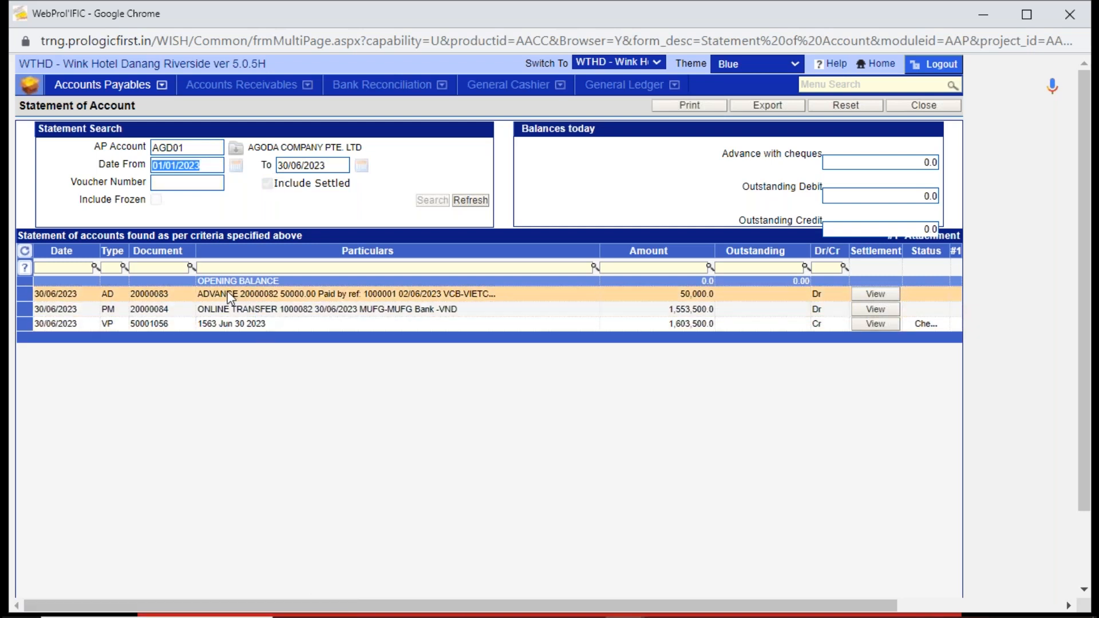
- View the settlement details of Agoda's advance and of its online transfer payment, closing each one without changes
{"action": "left_click", "coordinate": [143, 292]}
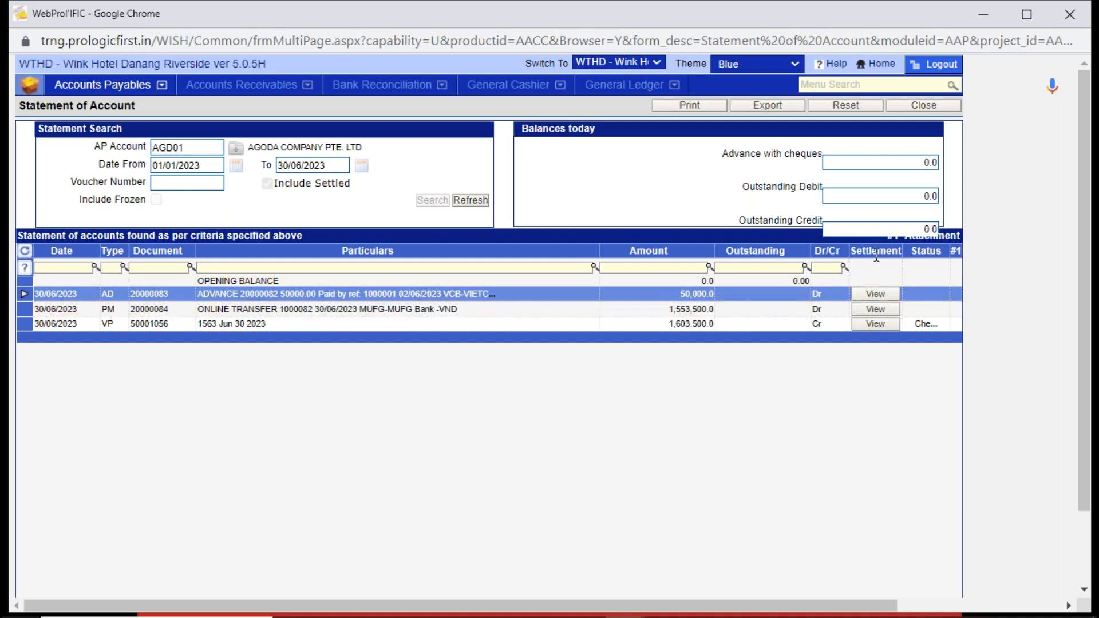
{"action": "left_click", "coordinate": [881, 295]}
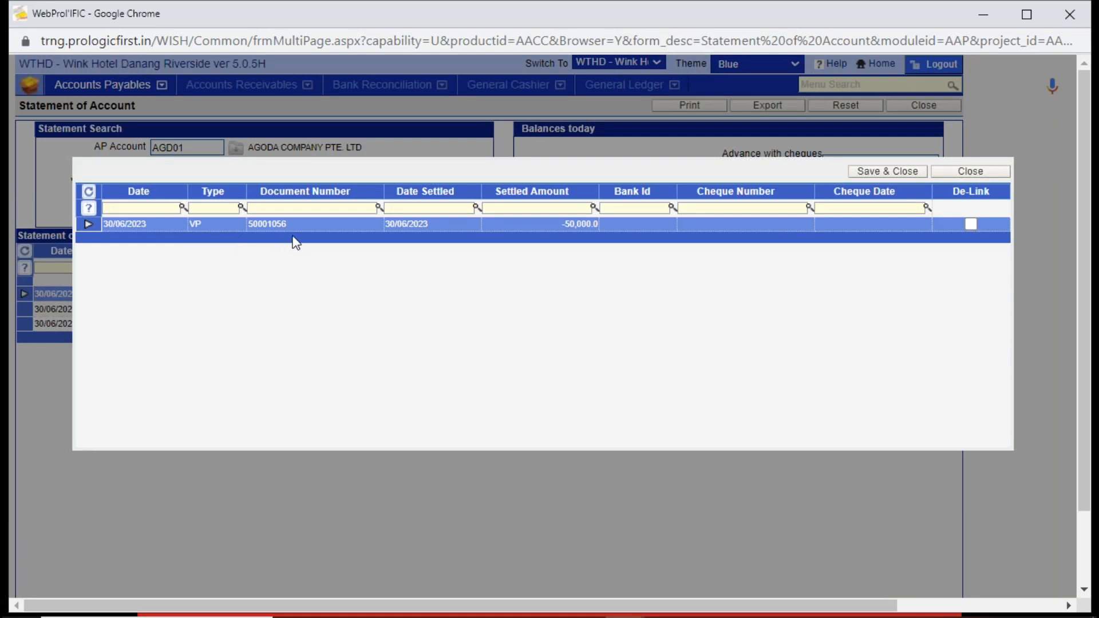
{"action": "left_click", "coordinate": [1003, 173]}
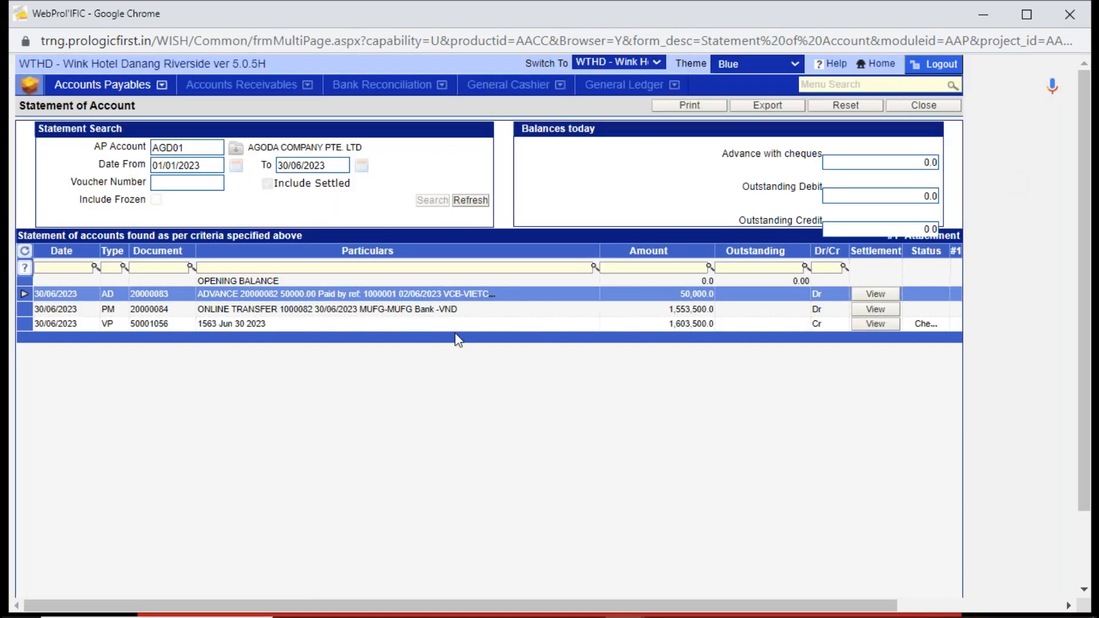
{"action": "left_click", "coordinate": [327, 309]}
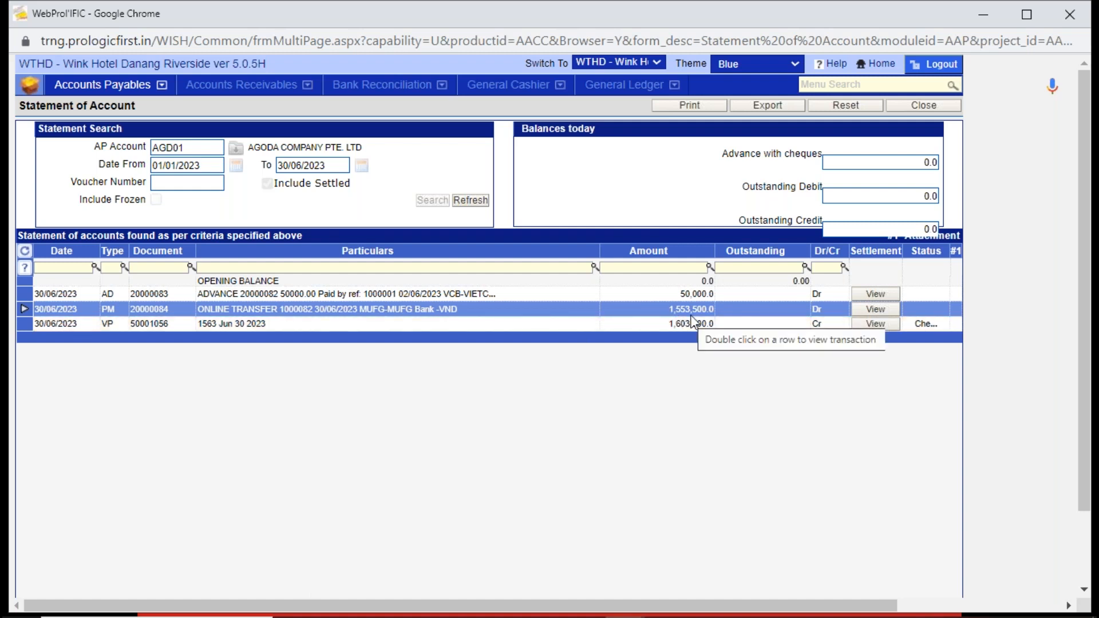
{"action": "left_click", "coordinate": [875, 323]}
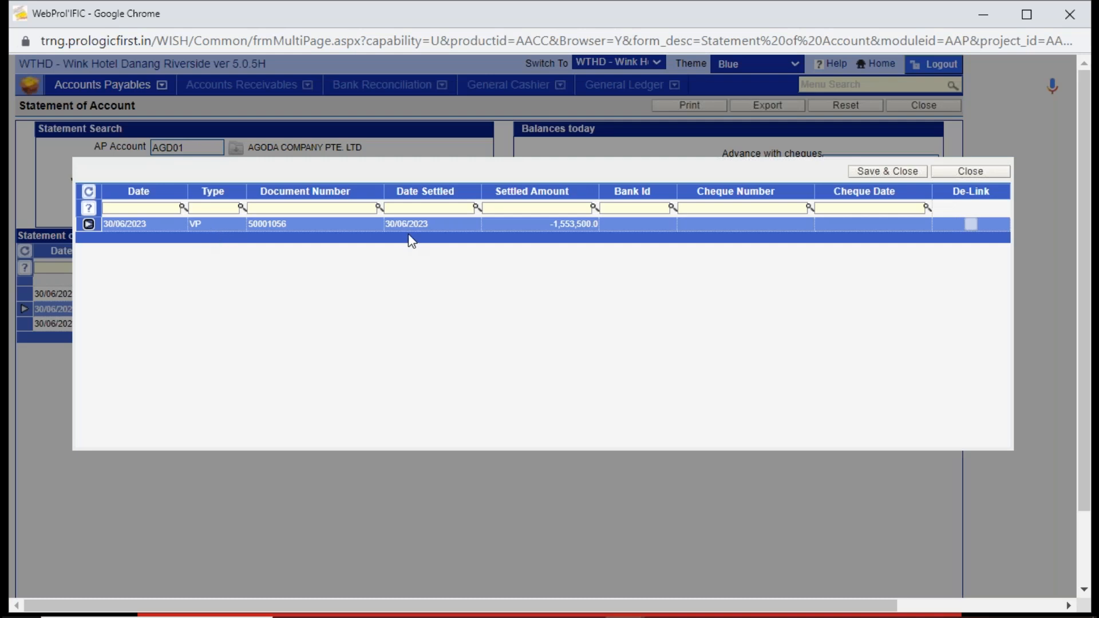
{"action": "left_click", "coordinate": [970, 171]}
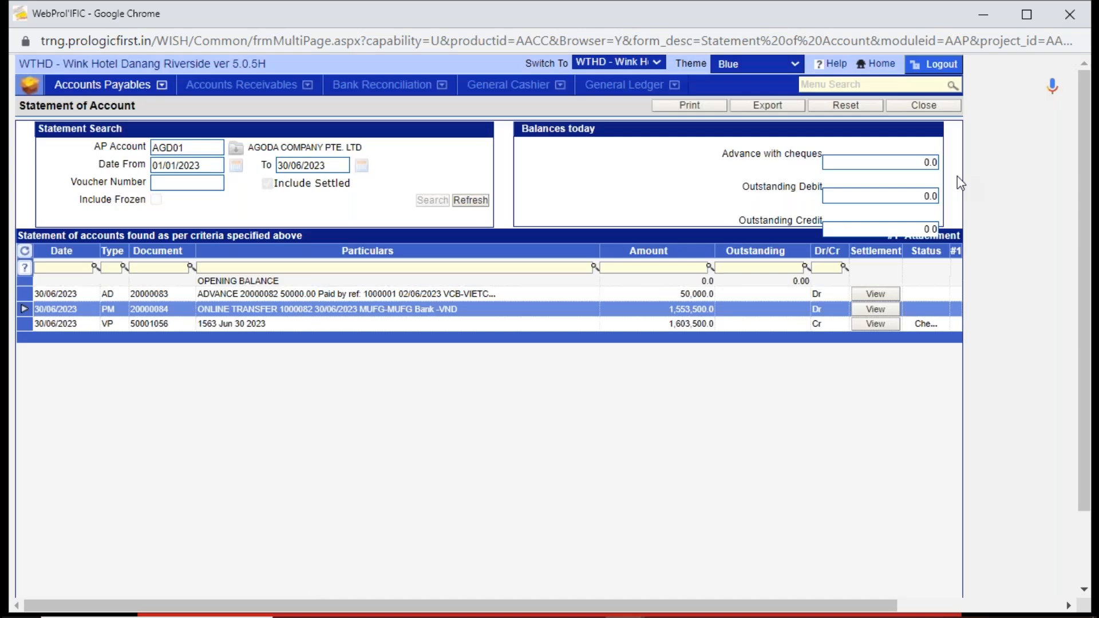
- View the settlement details of Agoda's purchase journal voucher to see the documents it was settled against, and close them
{"action": "left_click", "coordinate": [153, 324]}
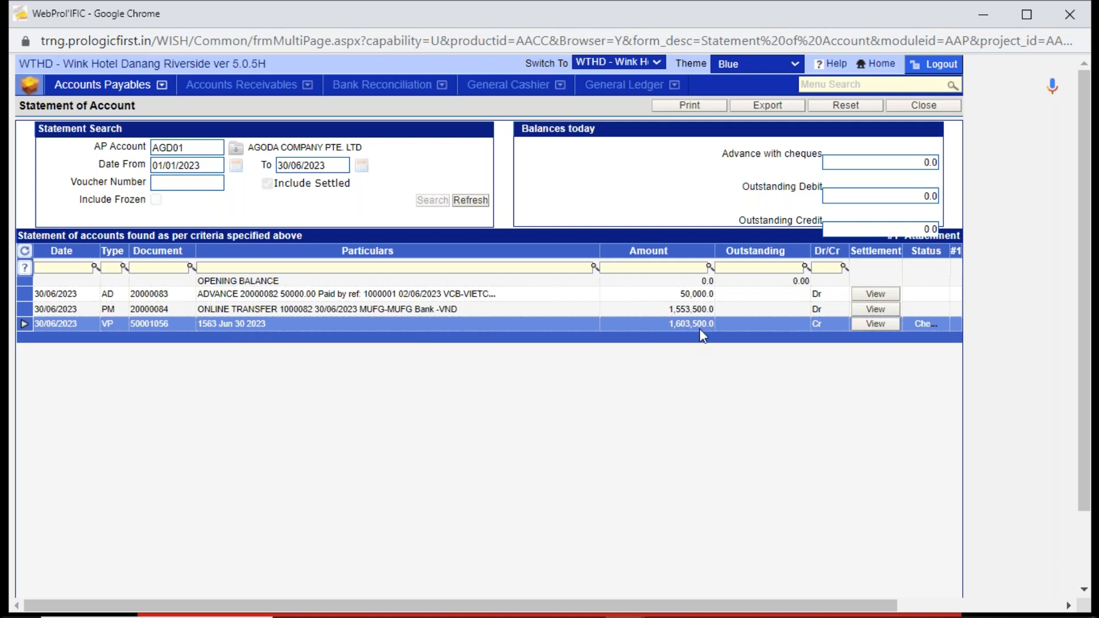
{"action": "left_click", "coordinate": [874, 325]}
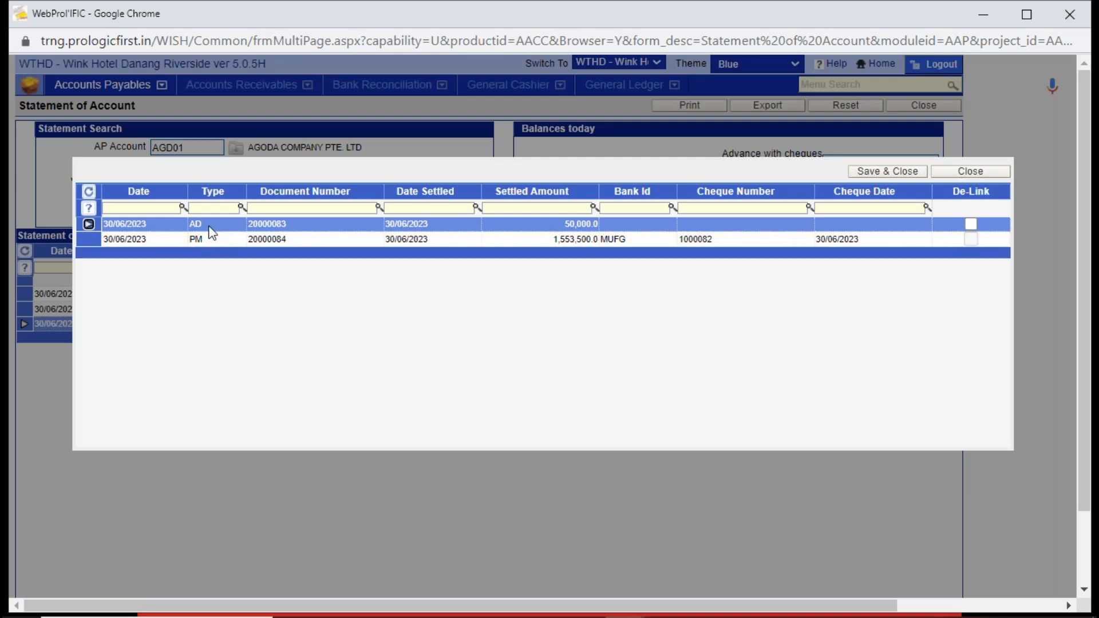
{"action": "left_click", "coordinate": [215, 242]}
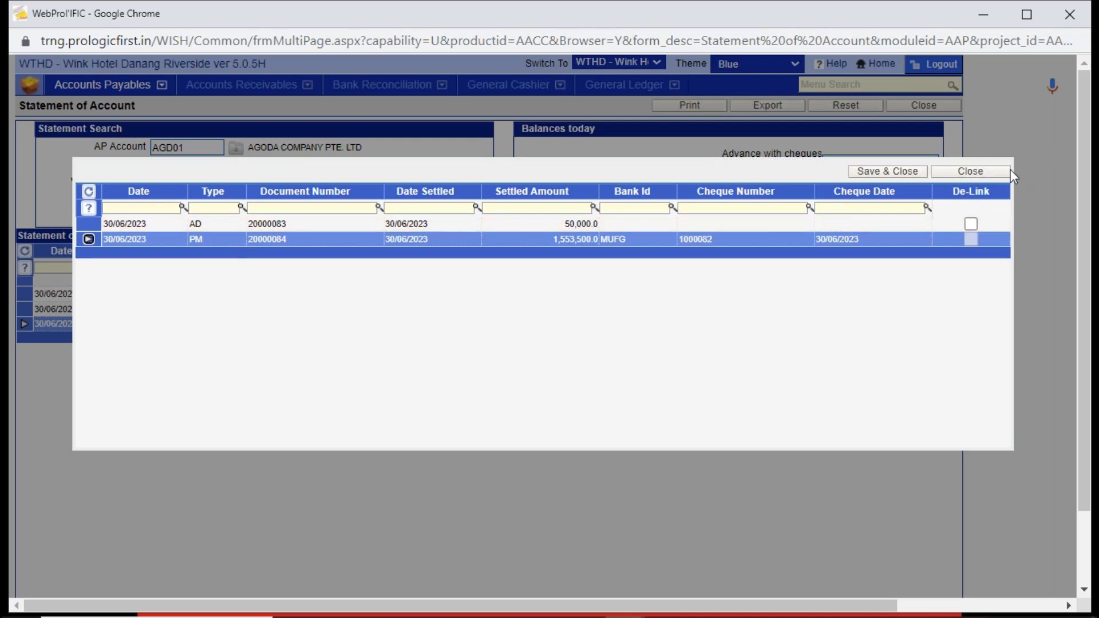
{"action": "left_click", "coordinate": [971, 172]}
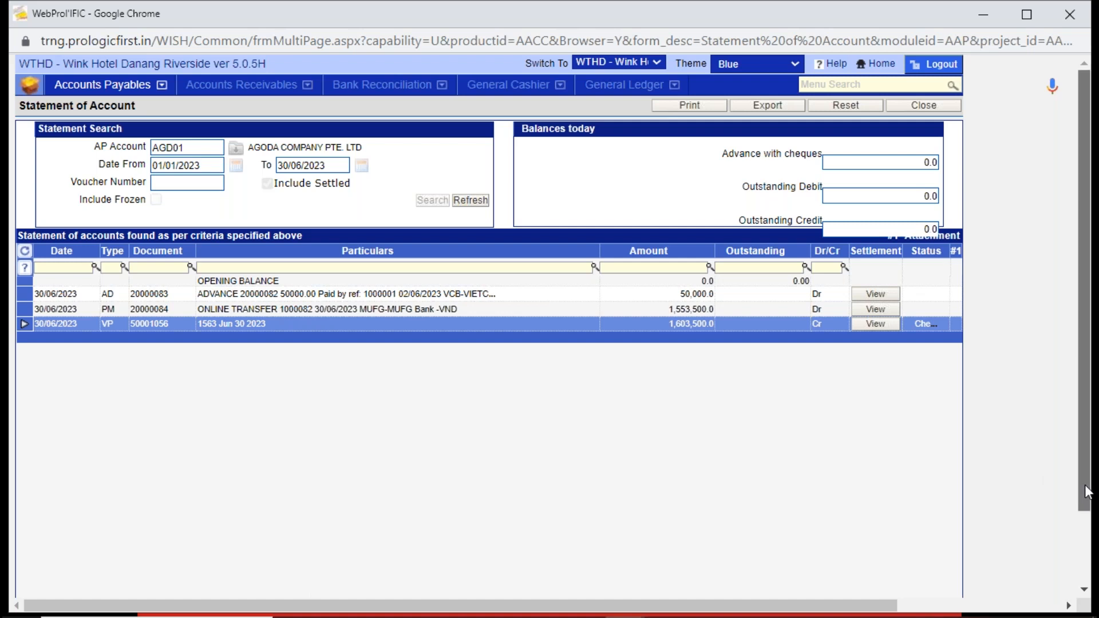
- Check the totals and net balance at the end of Agoda's statement, and leave the Statement of Account
{"action": "left_click_drag", "start_coordinate": [1086, 490], "coordinate": [1079, 556]}
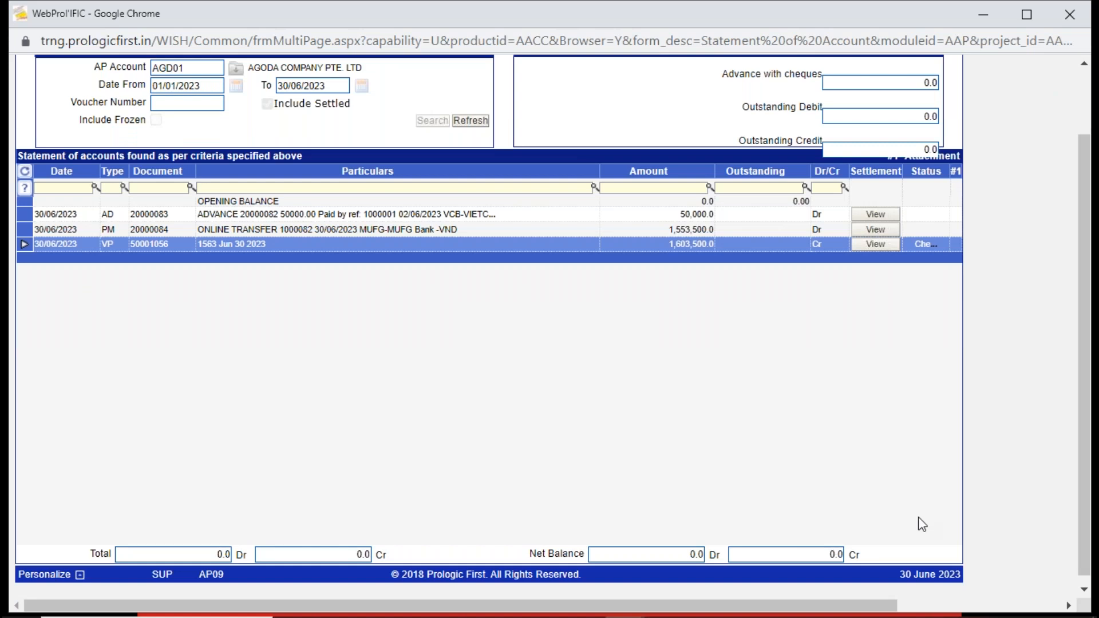
{"action": "scroll", "coordinate": [1077, 412], "scroll_direction": "up", "scroll_amount": 1}
{"action": "scroll", "coordinate": [1077, 412], "scroll_direction": "up", "scroll_amount": 2}
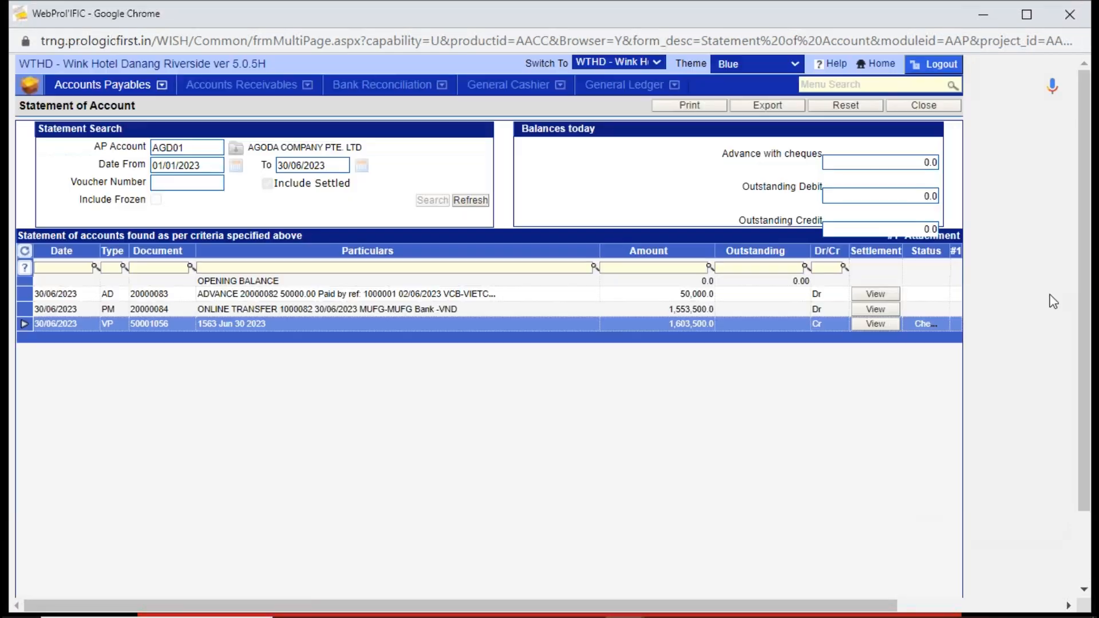
{"action": "left_click", "coordinate": [905, 105]}
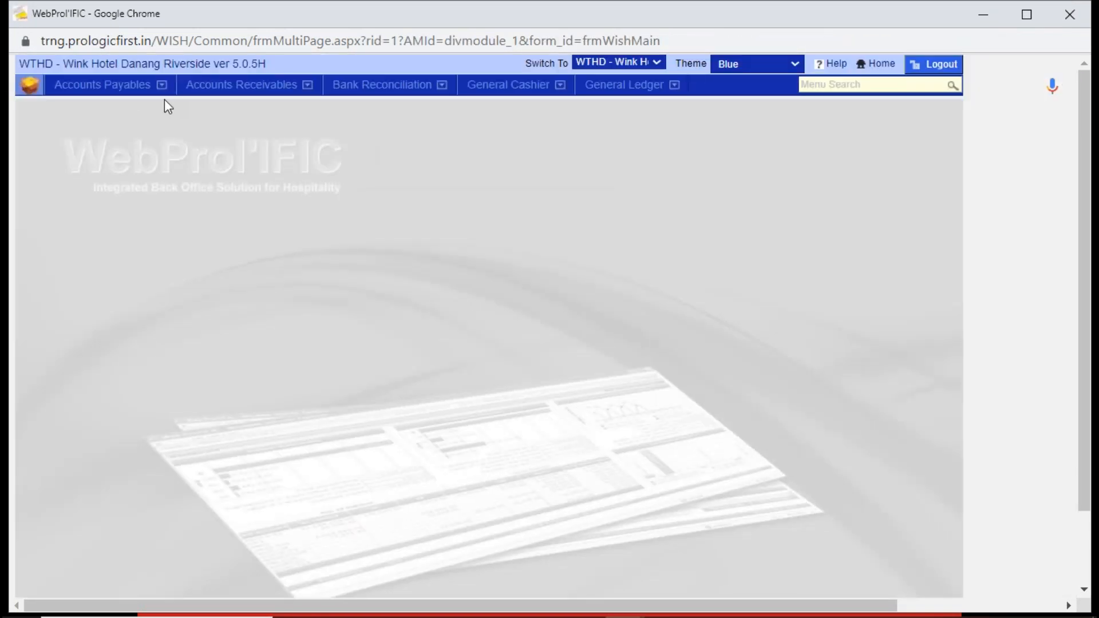
- Open the payment reversal form under Transaction Reversal in Accounts Payables, and load Agoda's payment voucher 20000084
{"action": "left_click", "coordinate": [137, 95]}
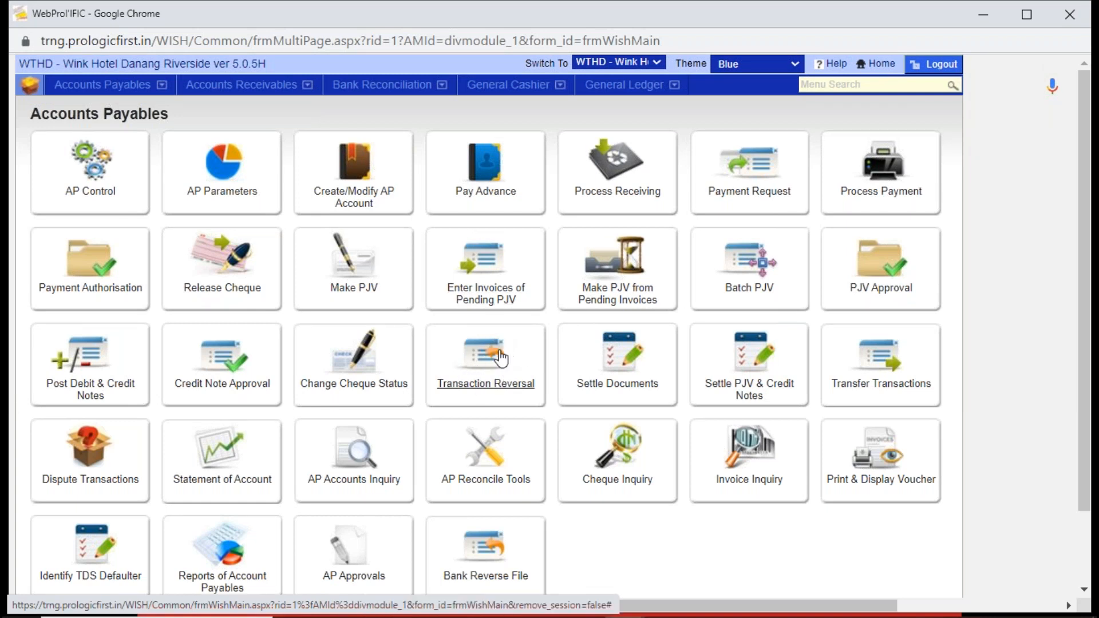
{"action": "left_click", "coordinate": [489, 372]}
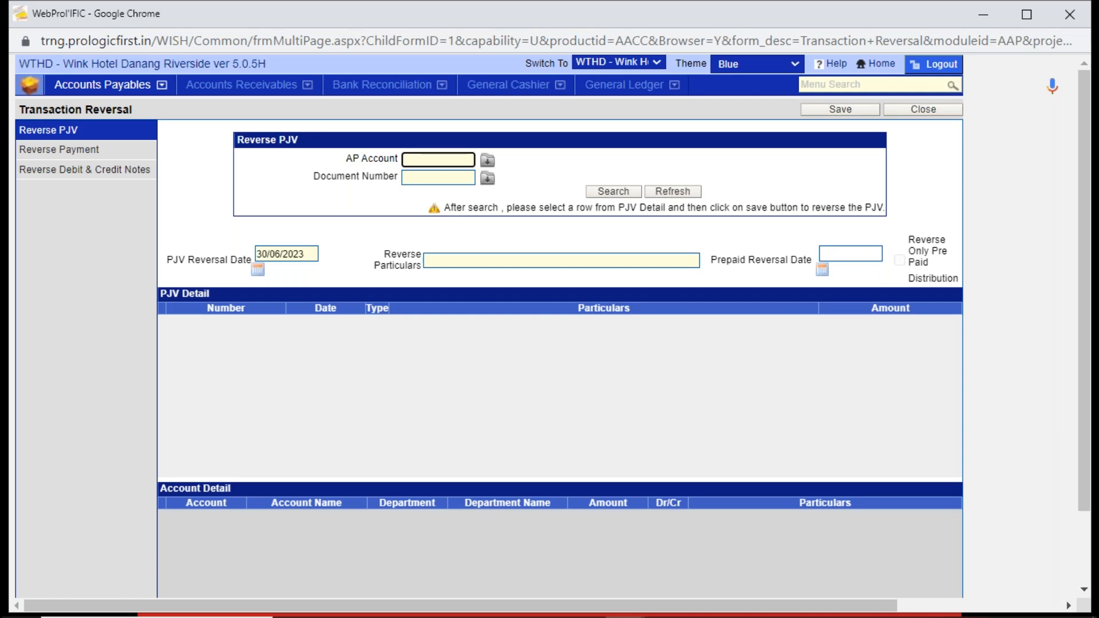
{"action": "left_click", "coordinate": [68, 152]}
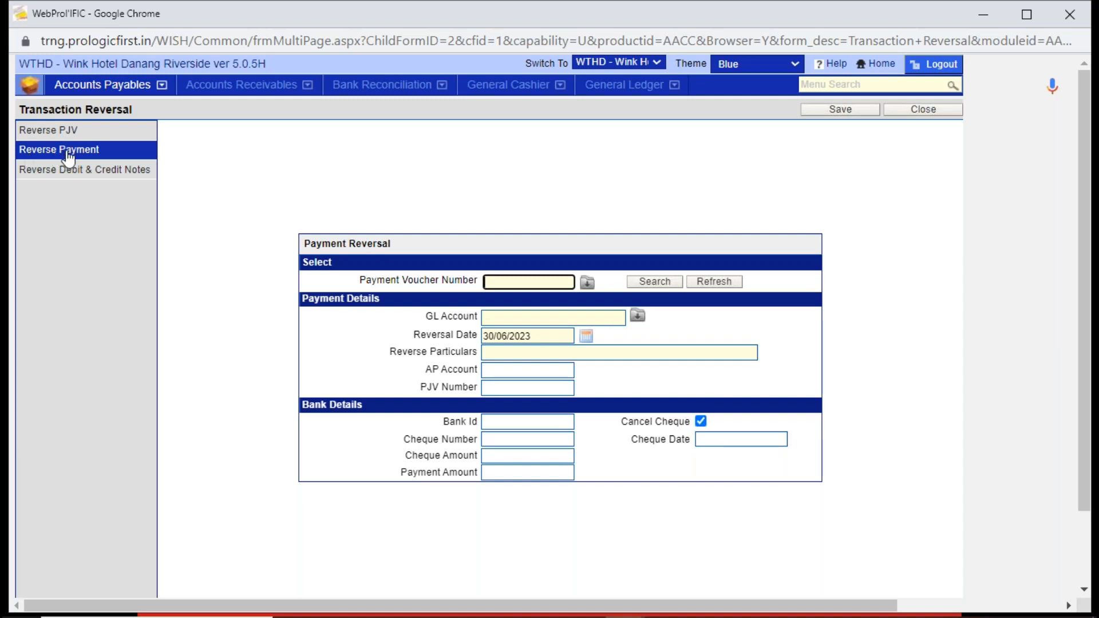
{"action": "left_click", "coordinate": [586, 284]}
{"action": "left_click", "coordinate": [654, 281]}
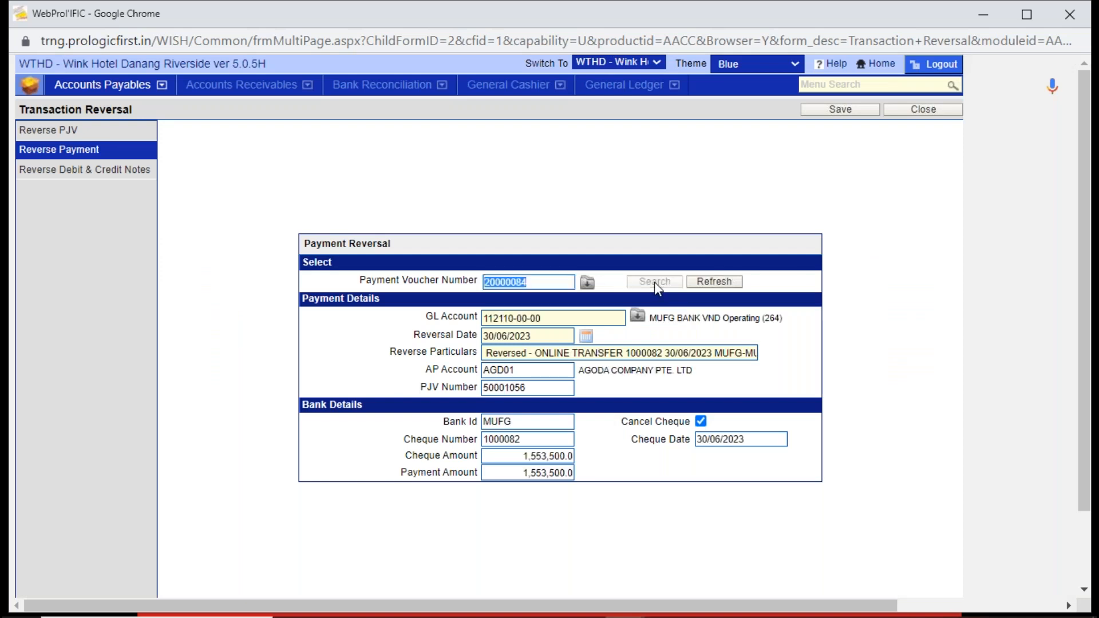
- Check the reversal's GL account, date, AP account and PJV number, and save it, dismissing the credit invoice printout and notice
{"action": "left_click", "coordinate": [555, 318]}
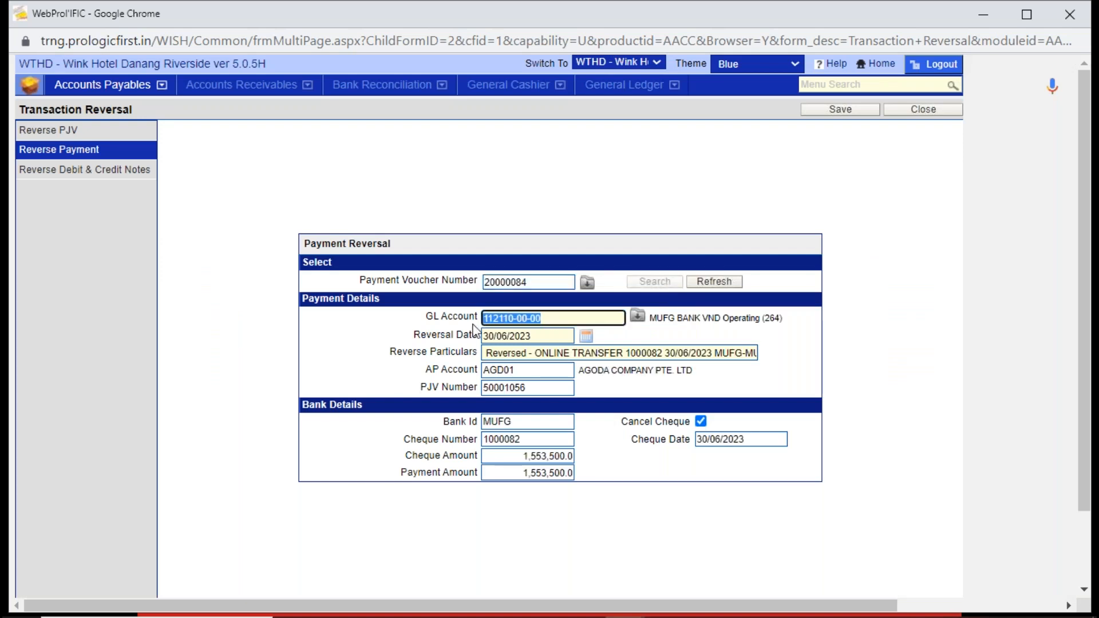
{"action": "left_click", "coordinate": [532, 336]}
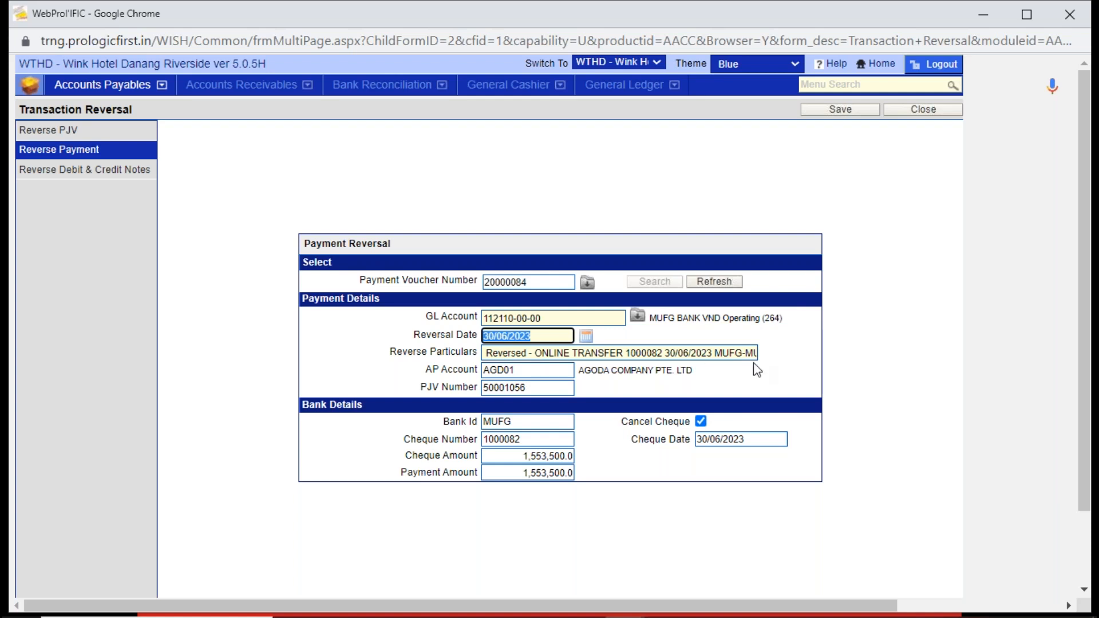
{"action": "left_click", "coordinate": [521, 371]}
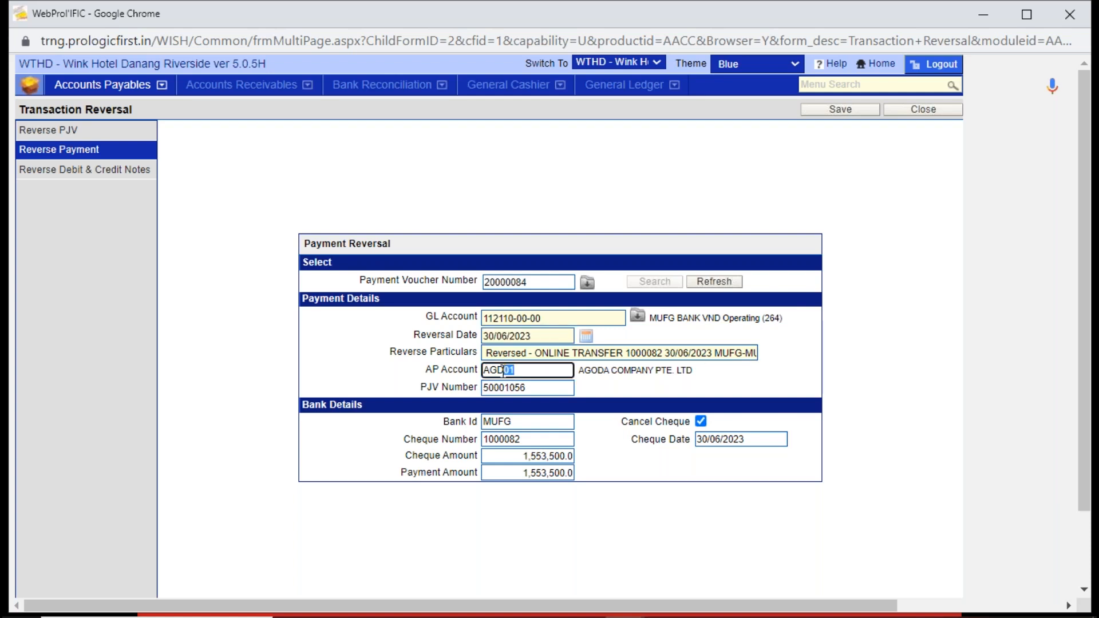
{"action": "left_click", "coordinate": [534, 389]}
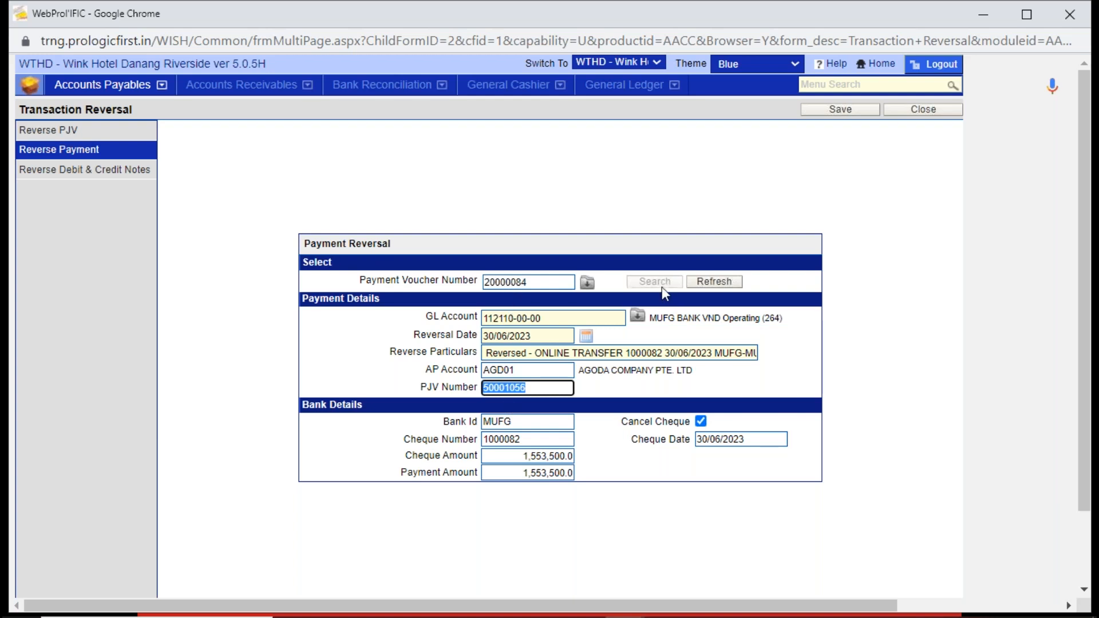
{"action": "left_click", "coordinate": [853, 109]}
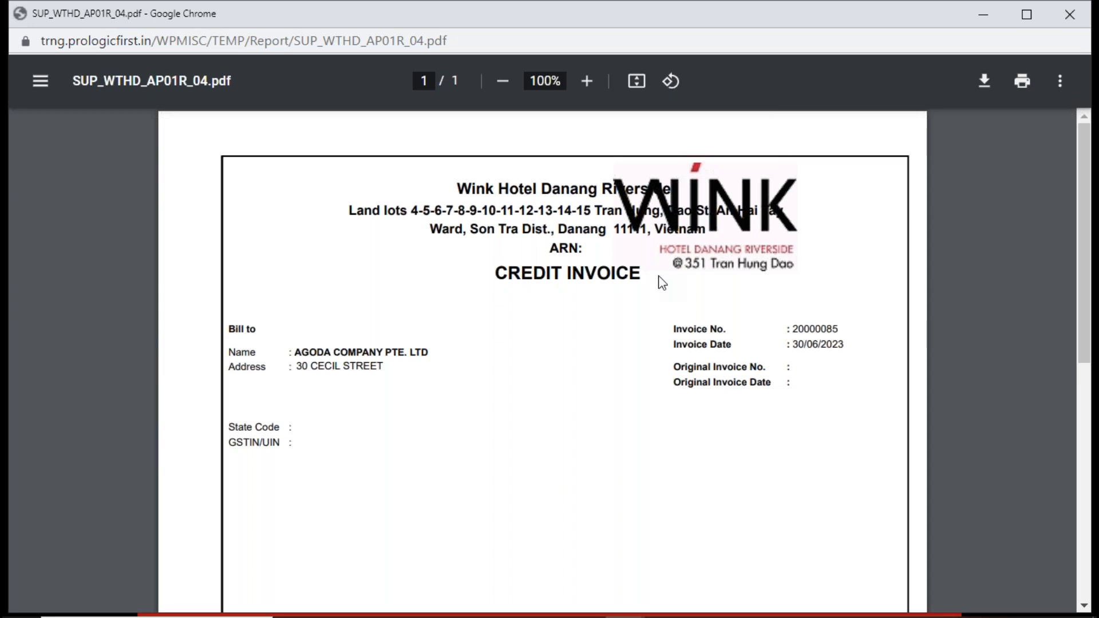
{"action": "left_click", "coordinate": [1082, 18]}
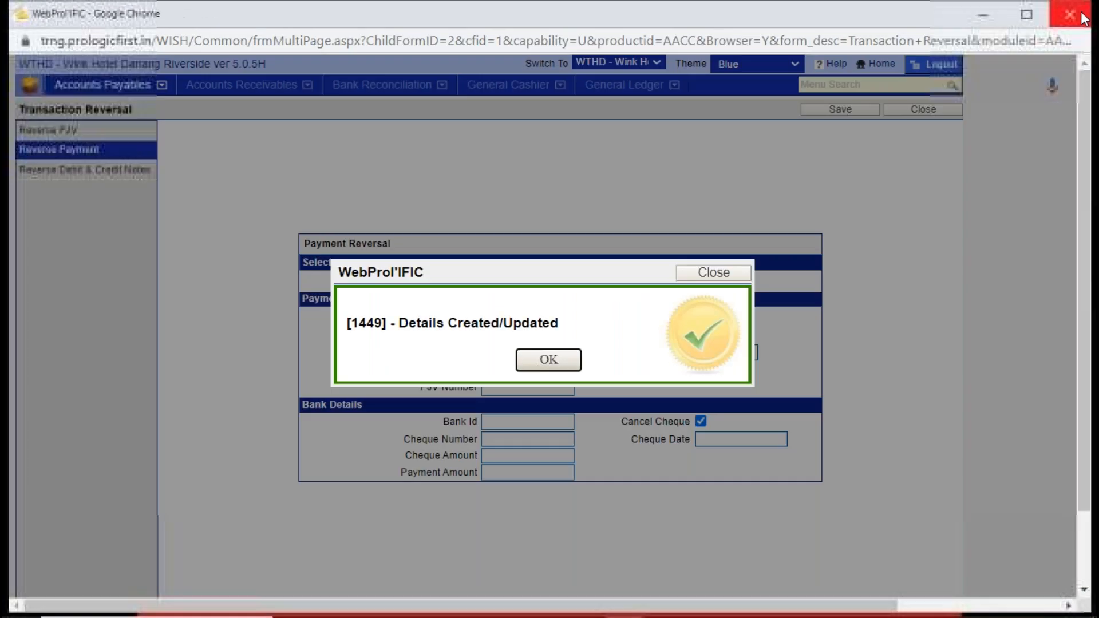
{"action": "left_click", "coordinate": [555, 362]}
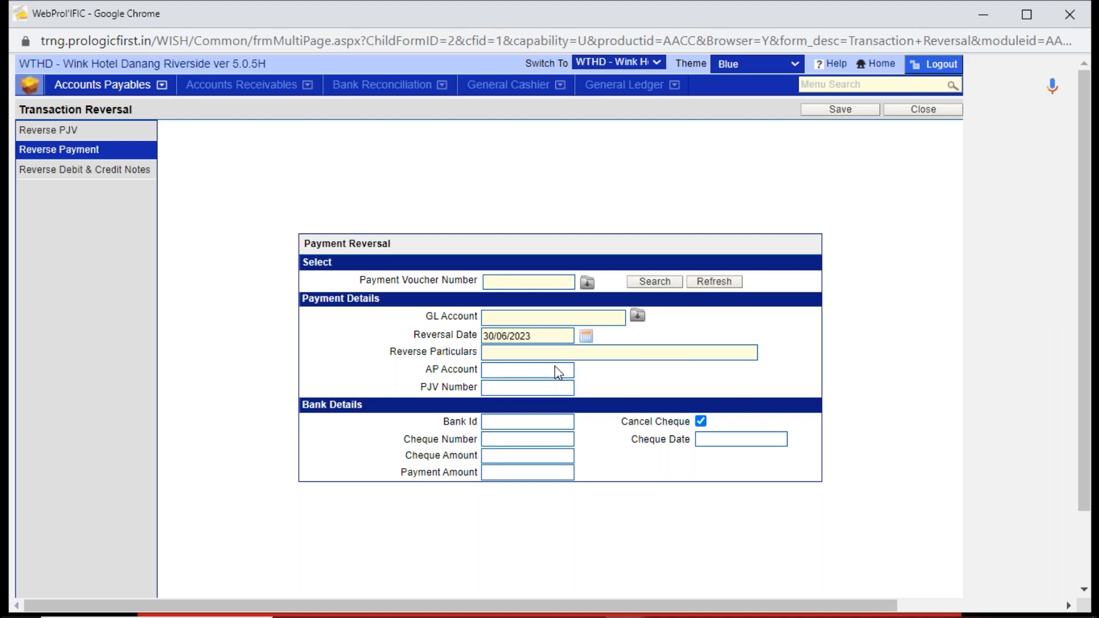
{"action": "left_click", "coordinate": [39, 136]}
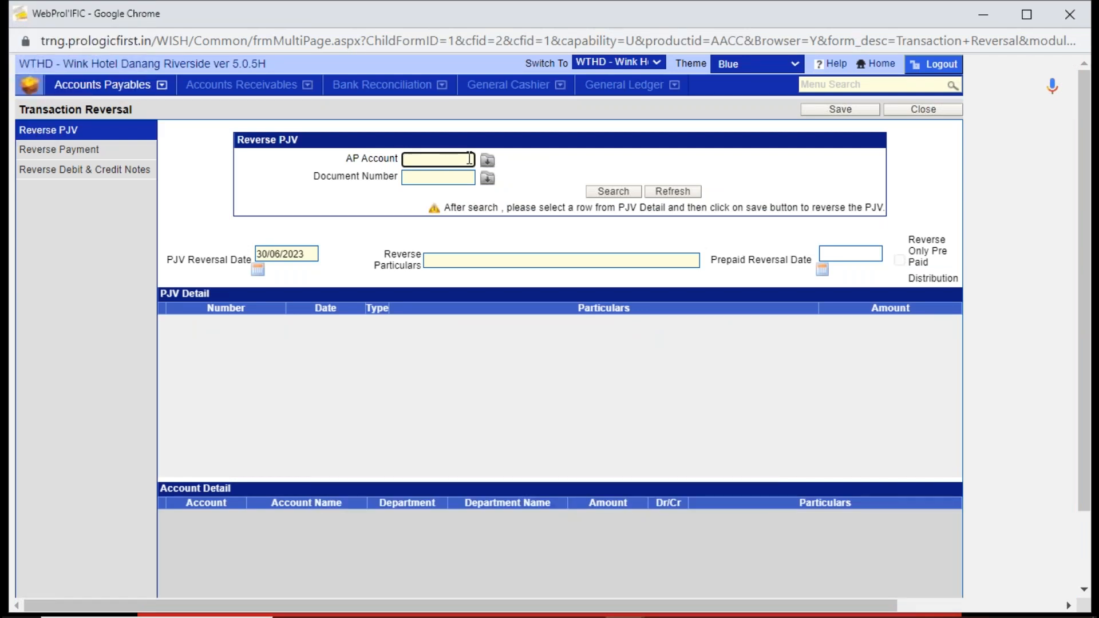
{"action": "type", "text": "AGODA"}
{"action": "key", "text": "Return"}
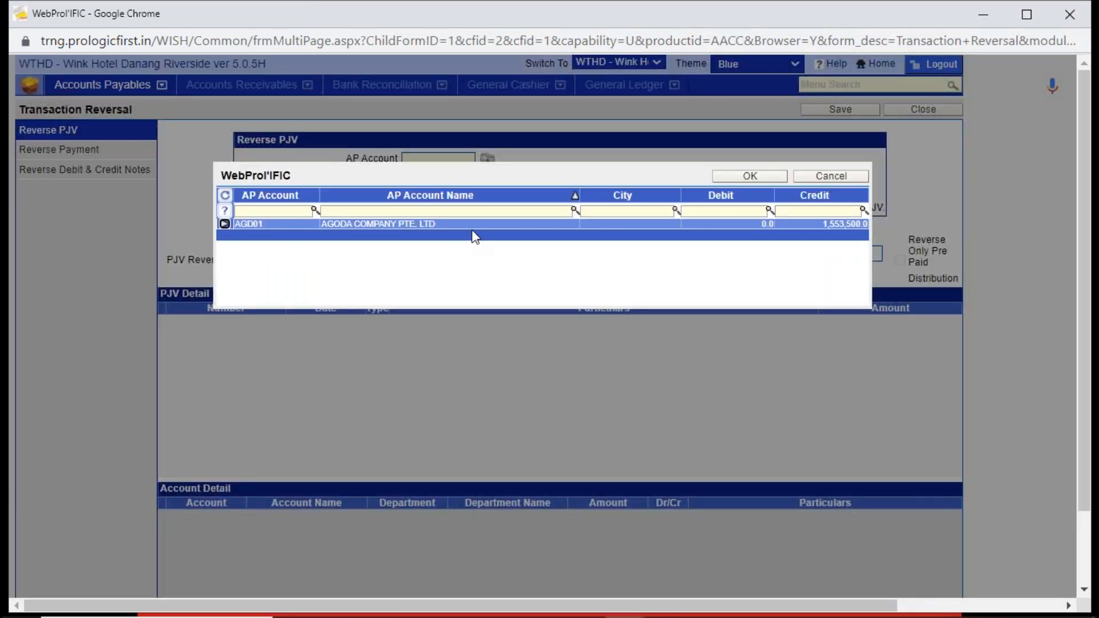
{"action": "double_click", "coordinate": [472, 226]}
{"action": "left_click", "coordinate": [602, 194]}
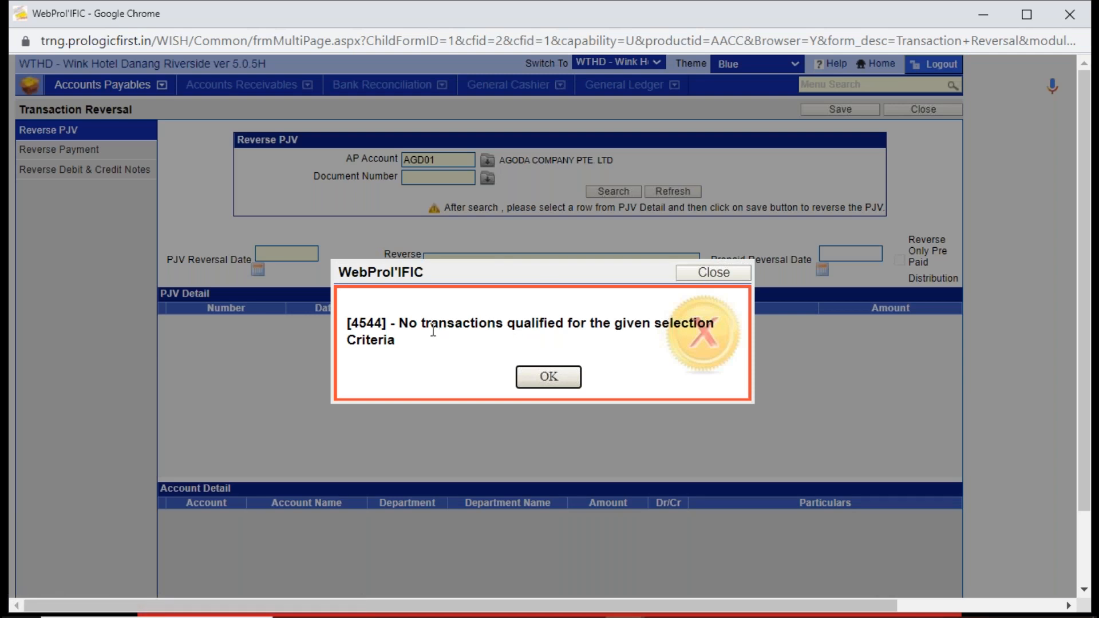
{"action": "left_click", "coordinate": [567, 380]}
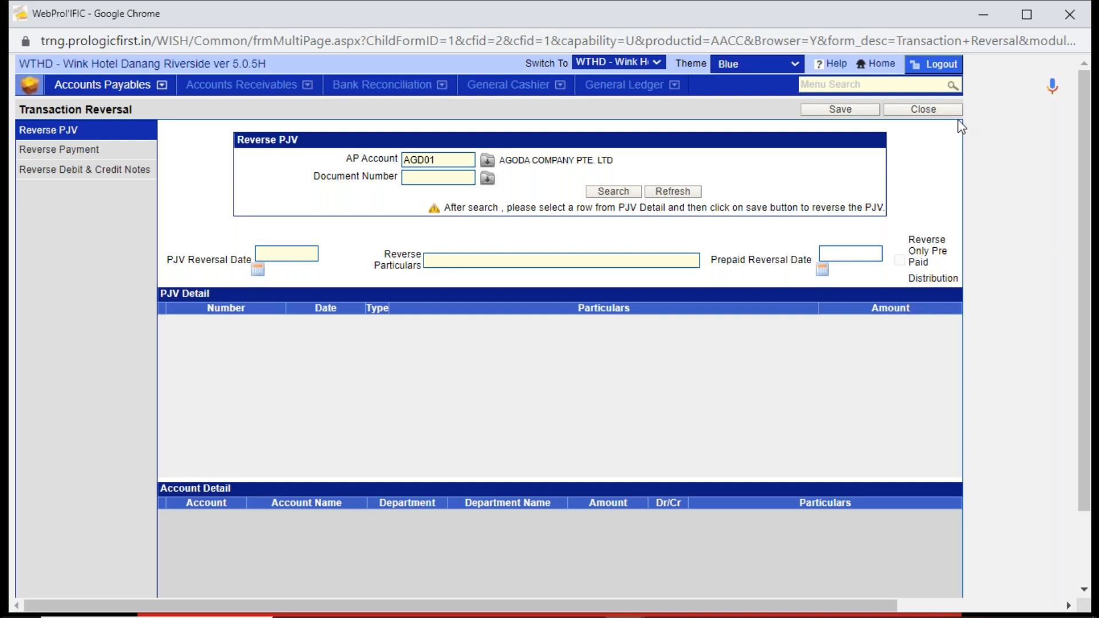
- Leave Transaction Reversal without saving the changes, and open the Statement of Account in Accounts Payables
{"action": "left_click", "coordinate": [920, 111]}
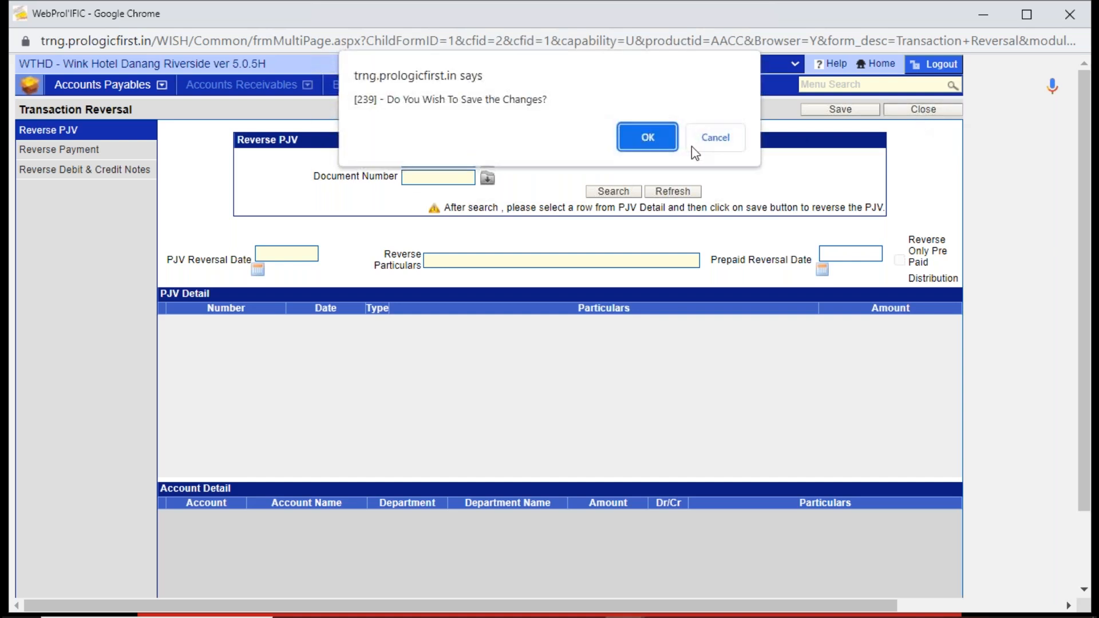
{"action": "left_click", "coordinate": [712, 140]}
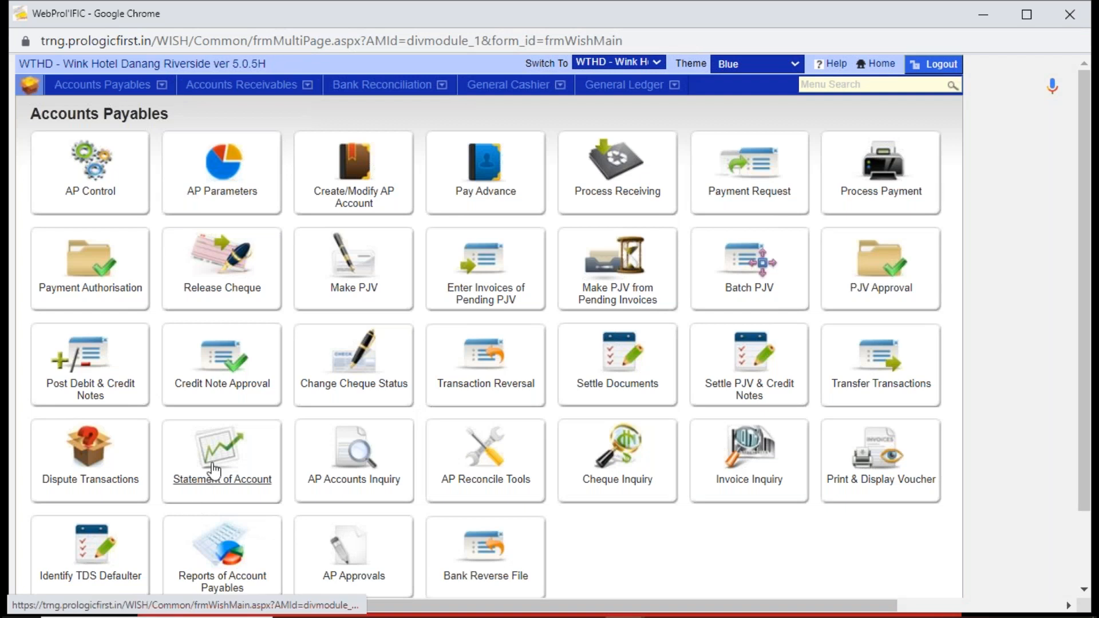
{"action": "left_click", "coordinate": [214, 471]}
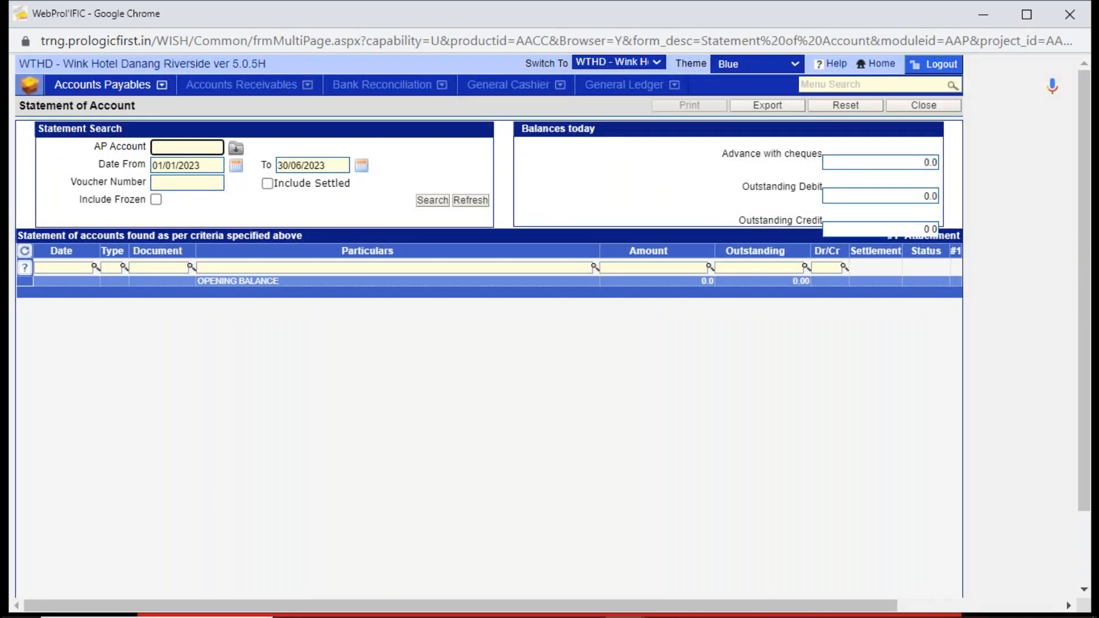
- Load Agoda's statement for account AGD01 with settled transactions included
{"action": "type", "text": "AGC"}
{"action": "type", "text": "DA"}
{"action": "key", "text": "Tab"}
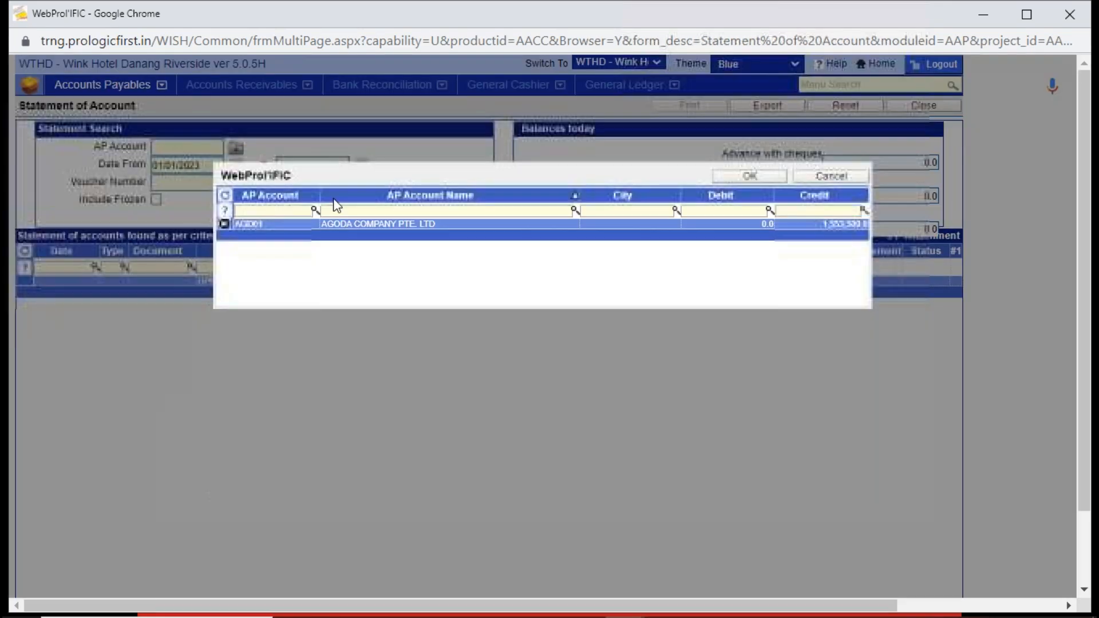
{"action": "double_click", "coordinate": [385, 227]}
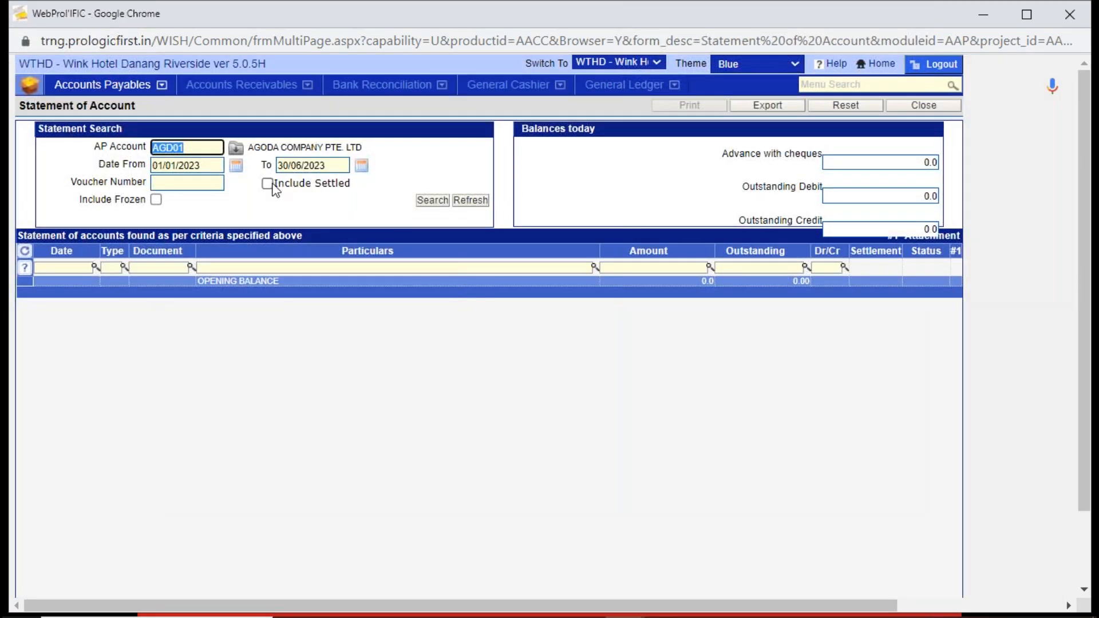
{"action": "left_click", "coordinate": [267, 184]}
{"action": "left_click", "coordinate": [433, 201]}
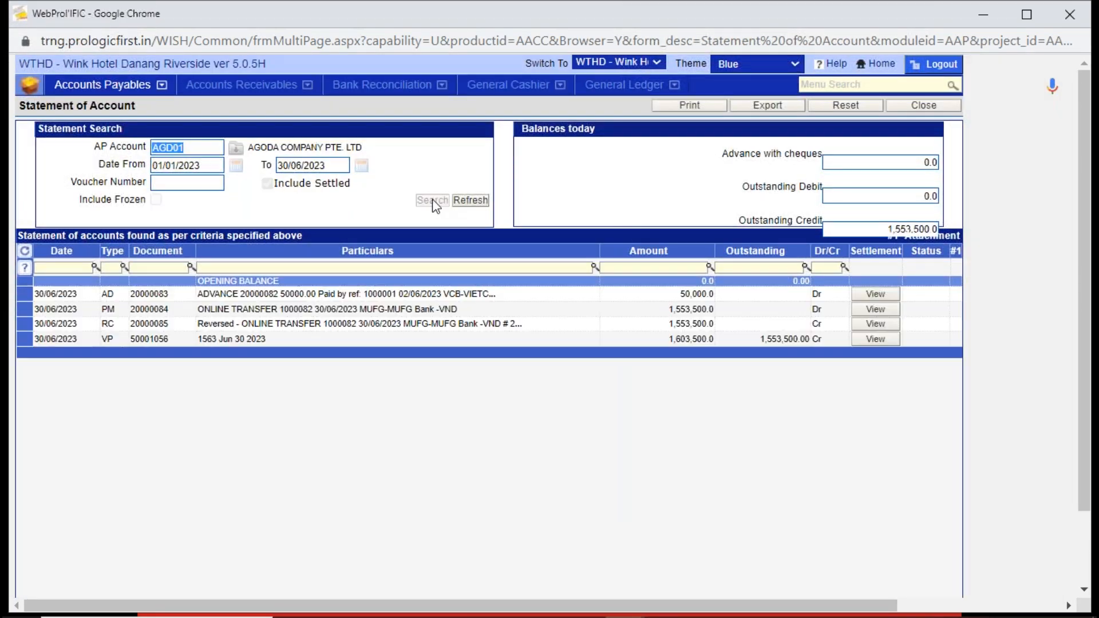
- De-link the advance document 20000083 from voucher 50001056 in its settlement details, save, and dismiss the notice
{"action": "left_click", "coordinate": [337, 294]}
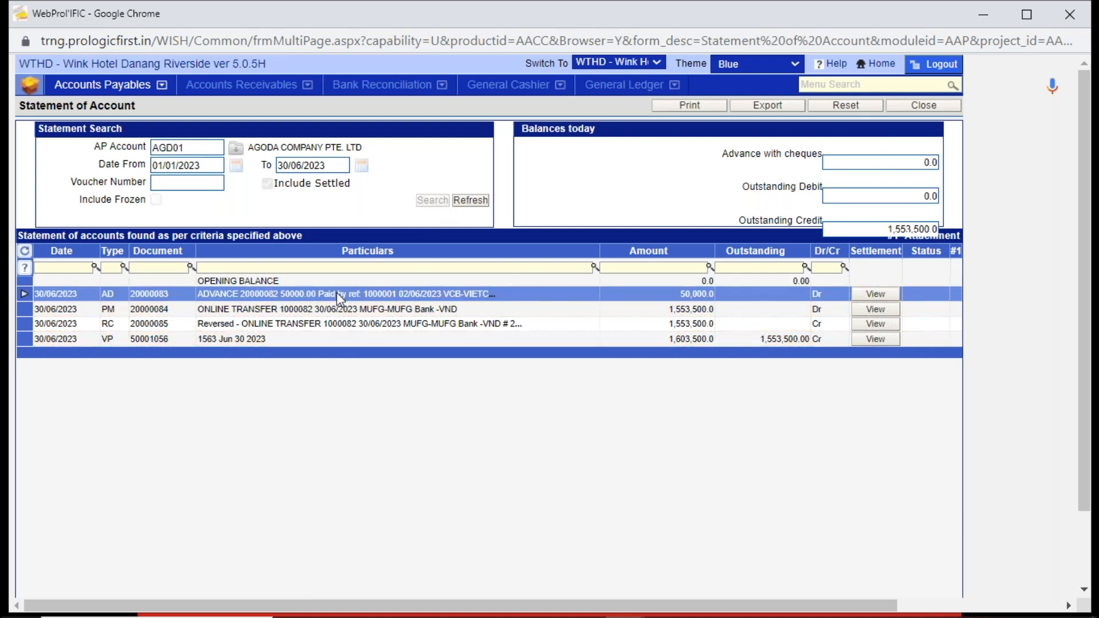
{"action": "left_click", "coordinate": [317, 338]}
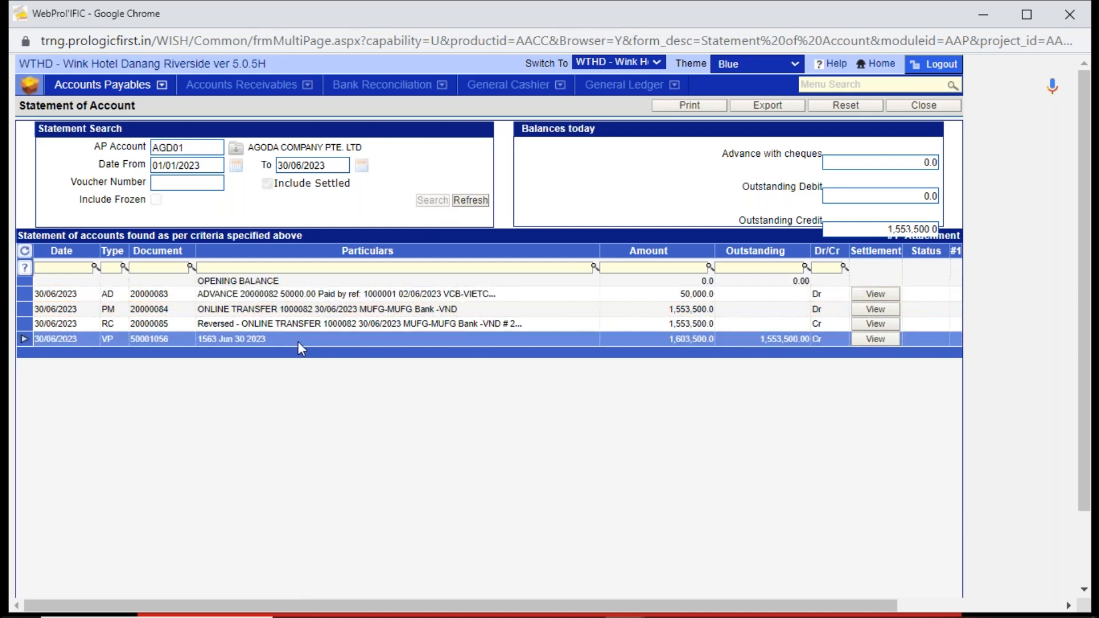
{"action": "left_click", "coordinate": [876, 339]}
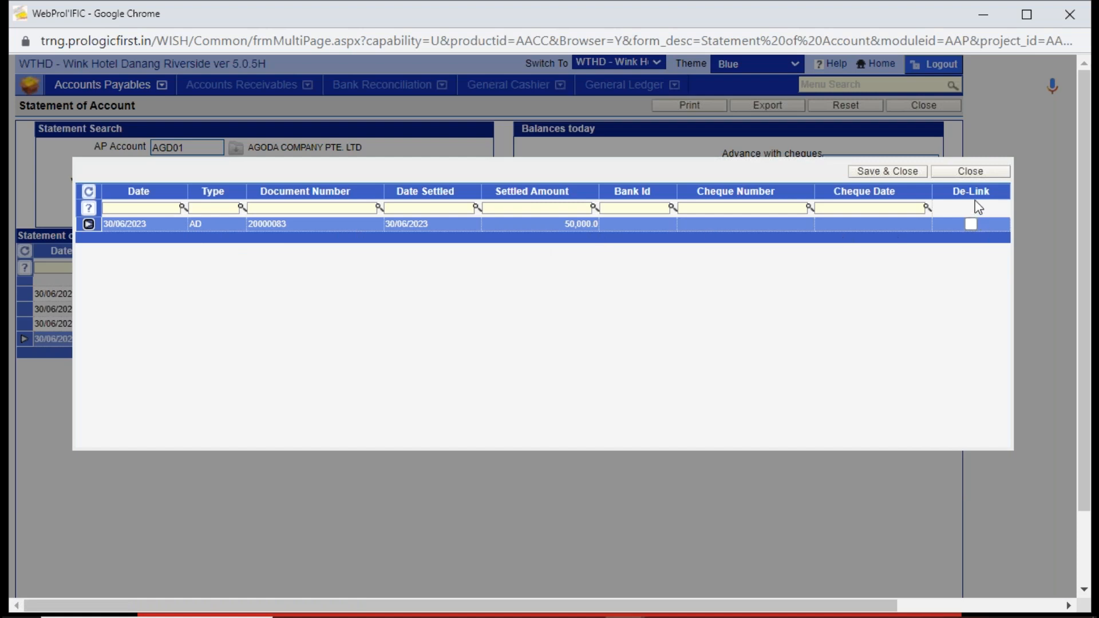
{"action": "left_click", "coordinate": [970, 225]}
{"action": "left_click", "coordinate": [900, 172]}
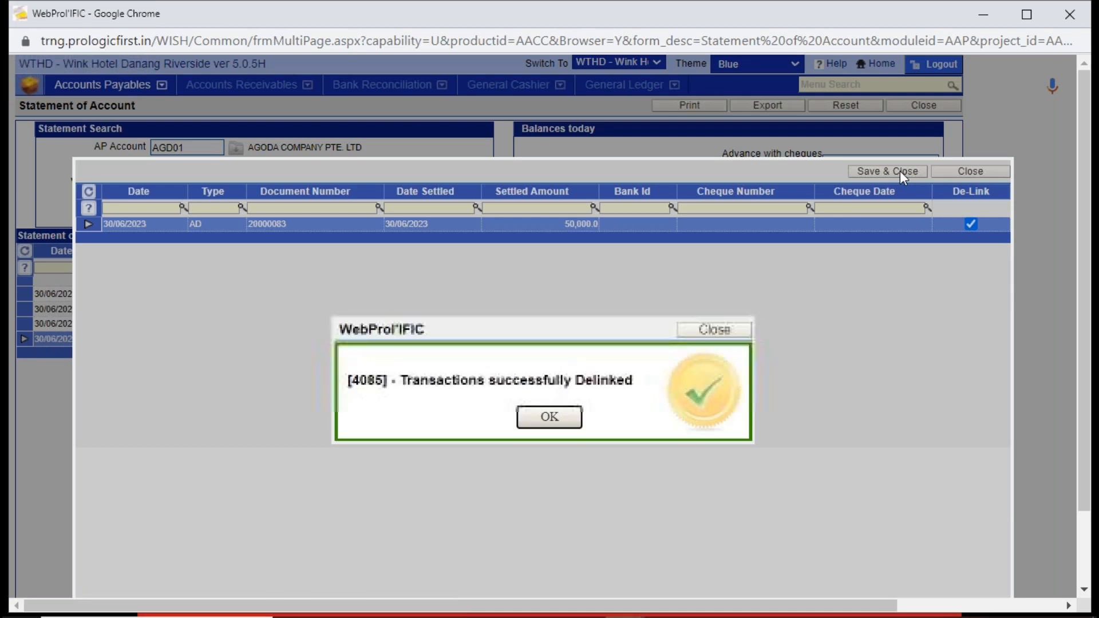
{"action": "left_click", "coordinate": [558, 413]}
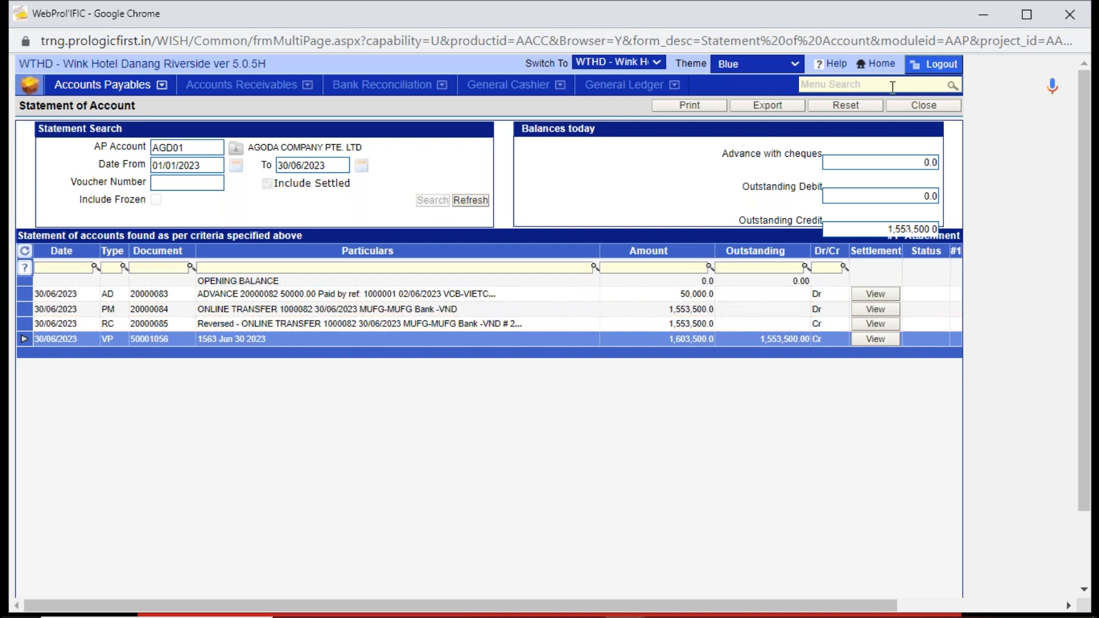
{"action": "left_click", "coordinate": [921, 106]}
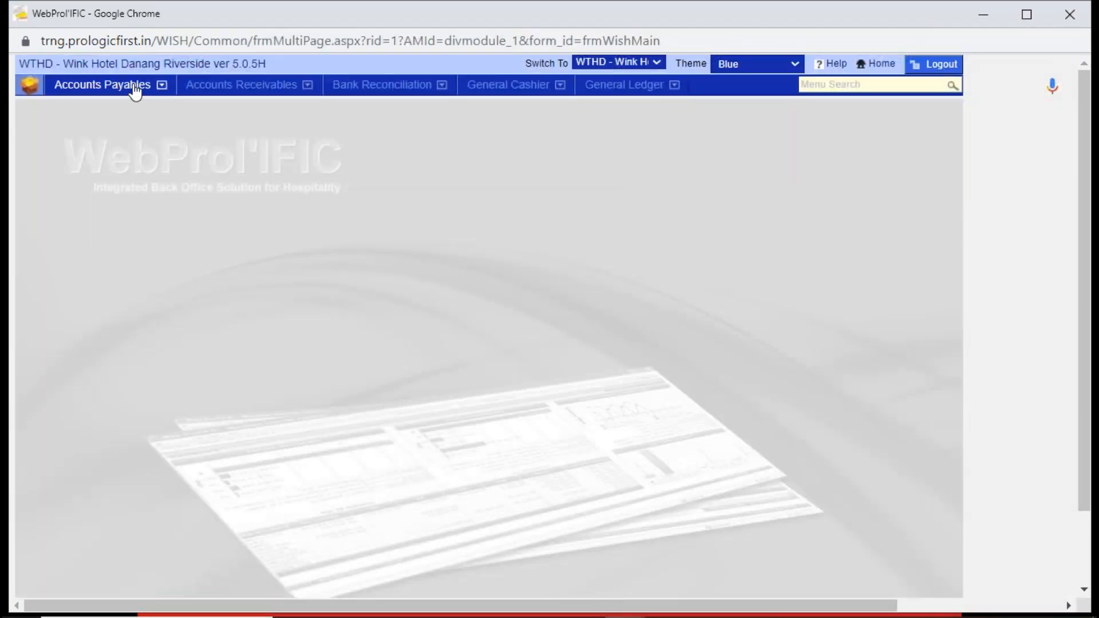
{"action": "left_click", "coordinate": [135, 90]}
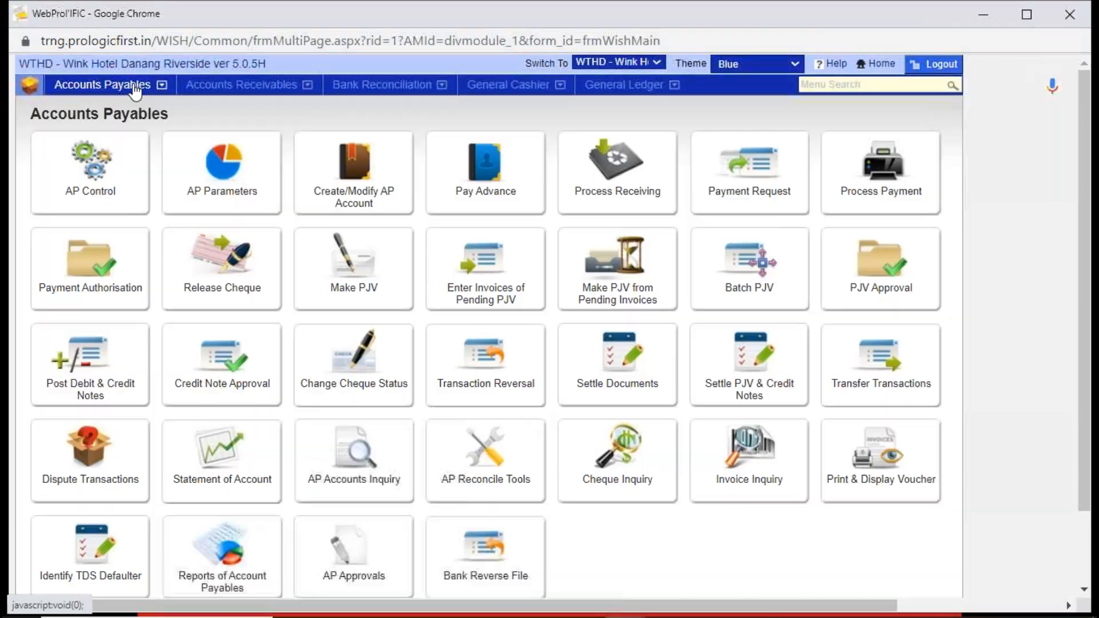
{"action": "left_click", "coordinate": [246, 466]}
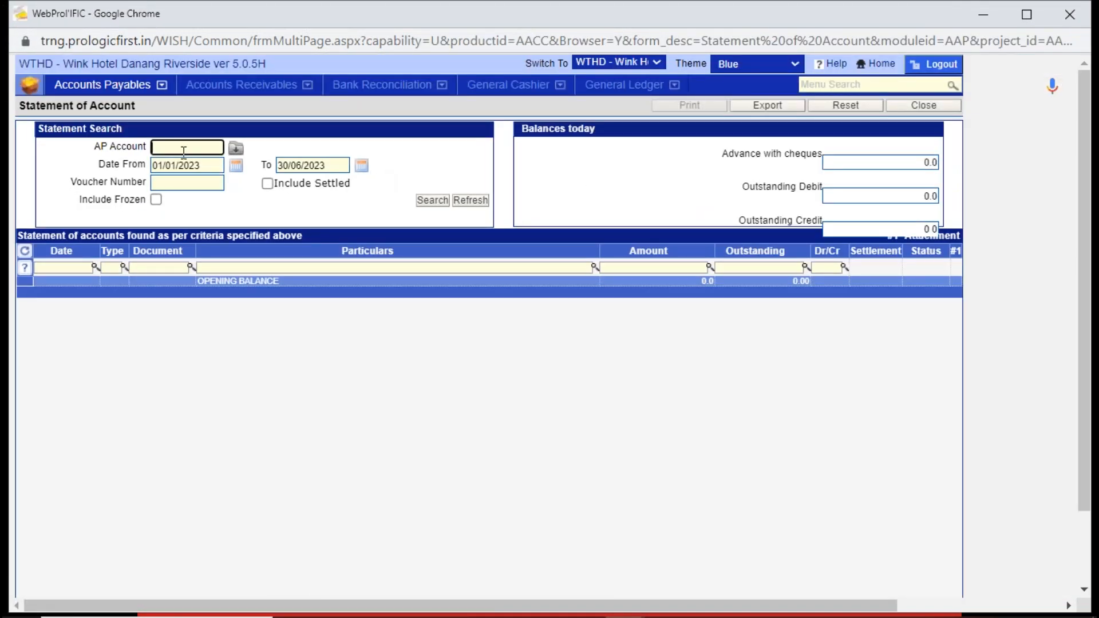
{"action": "type", "text": "AGODA"}
{"action": "key", "text": "Tab"}
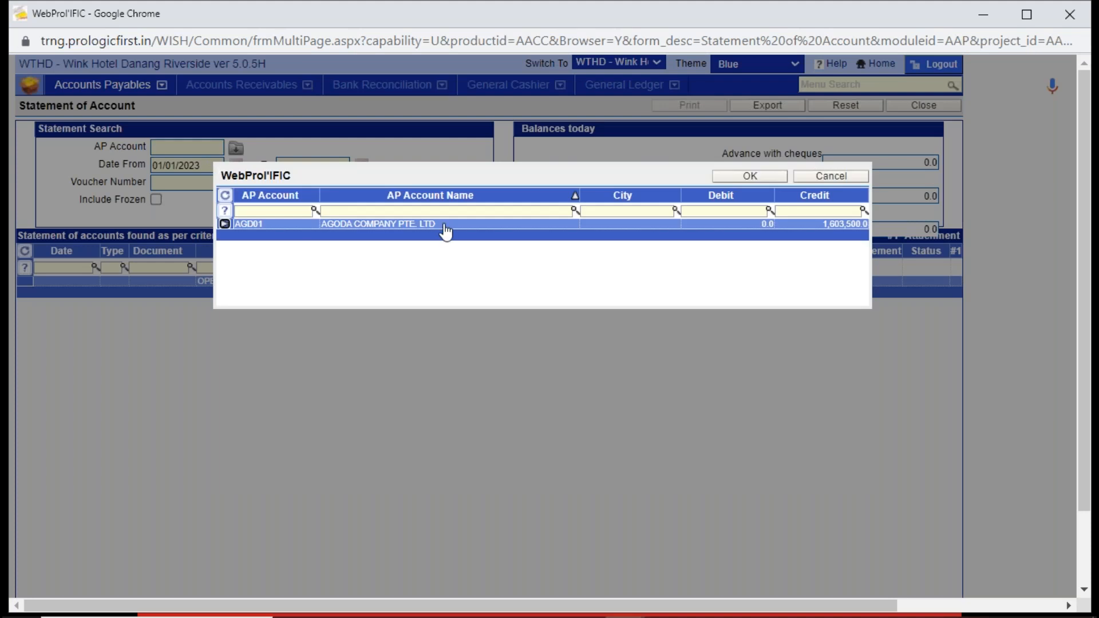
{"action": "double_click", "coordinate": [445, 226]}
{"action": "left_click", "coordinate": [438, 204]}
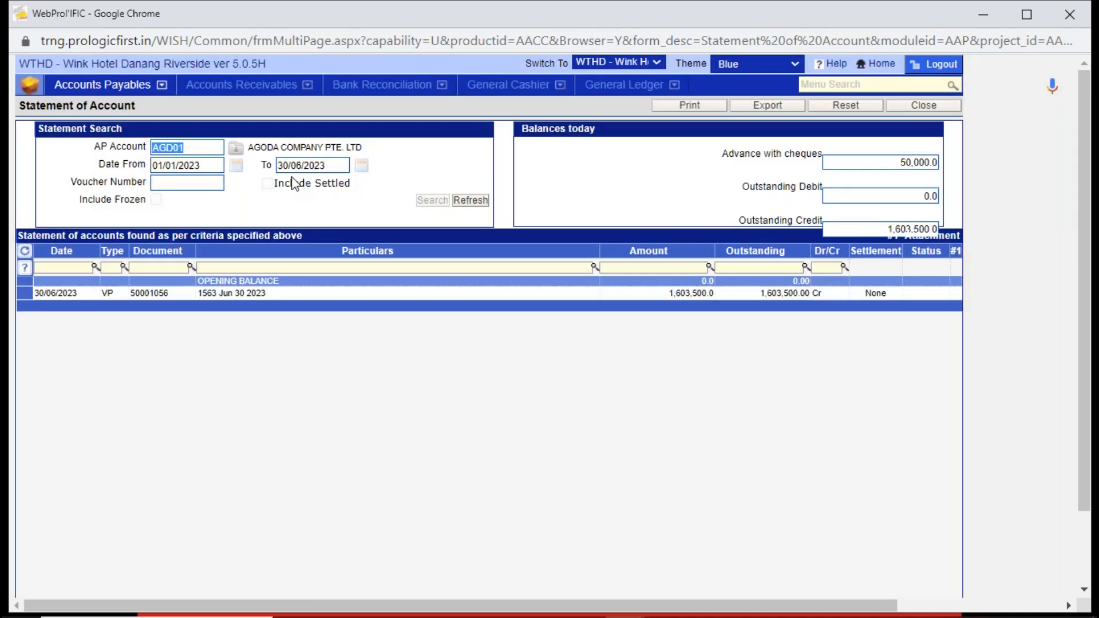
- Repeat the statement search with settled transactions included, examine the AC entry 20000086, and leave the statement
{"action": "left_click", "coordinate": [268, 184]}
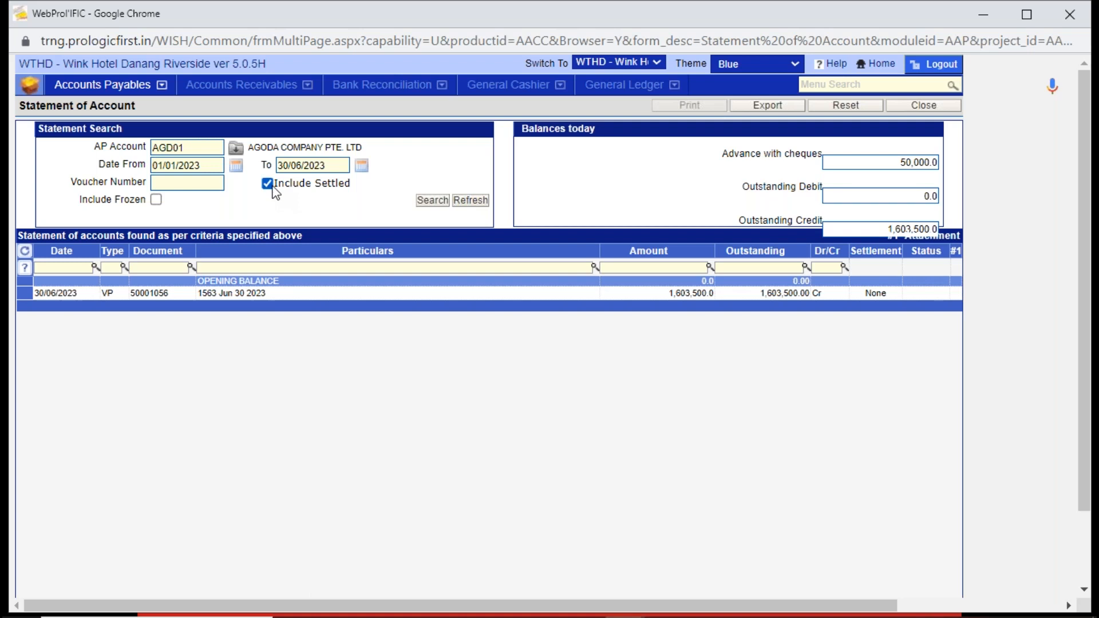
{"action": "left_click", "coordinate": [431, 201]}
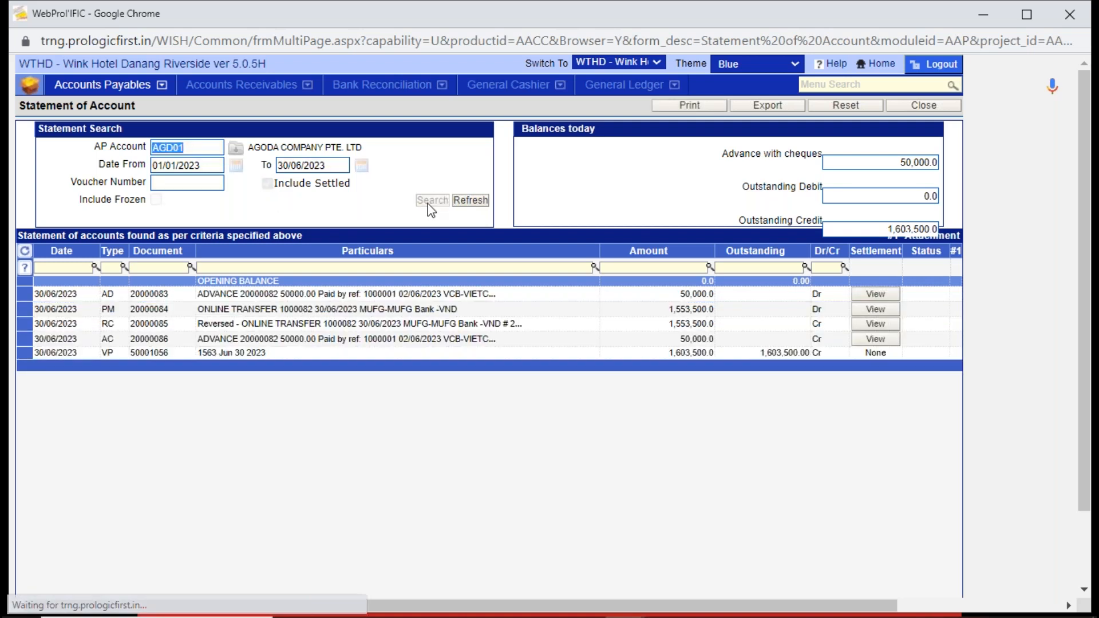
{"action": "left_click", "coordinate": [131, 340]}
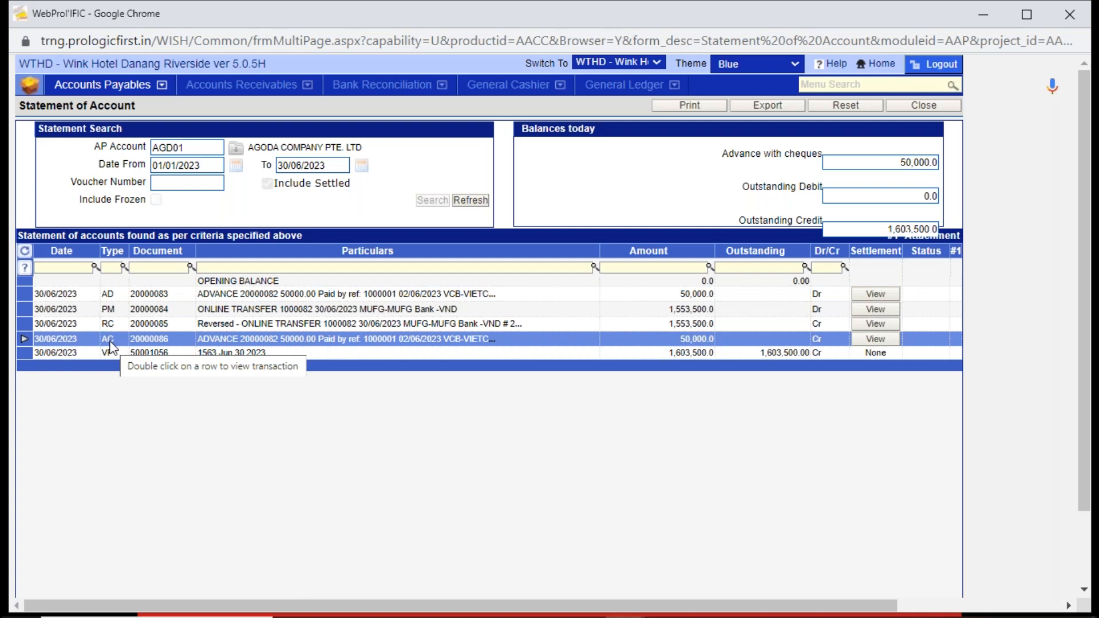
{"action": "left_click", "coordinate": [915, 106]}
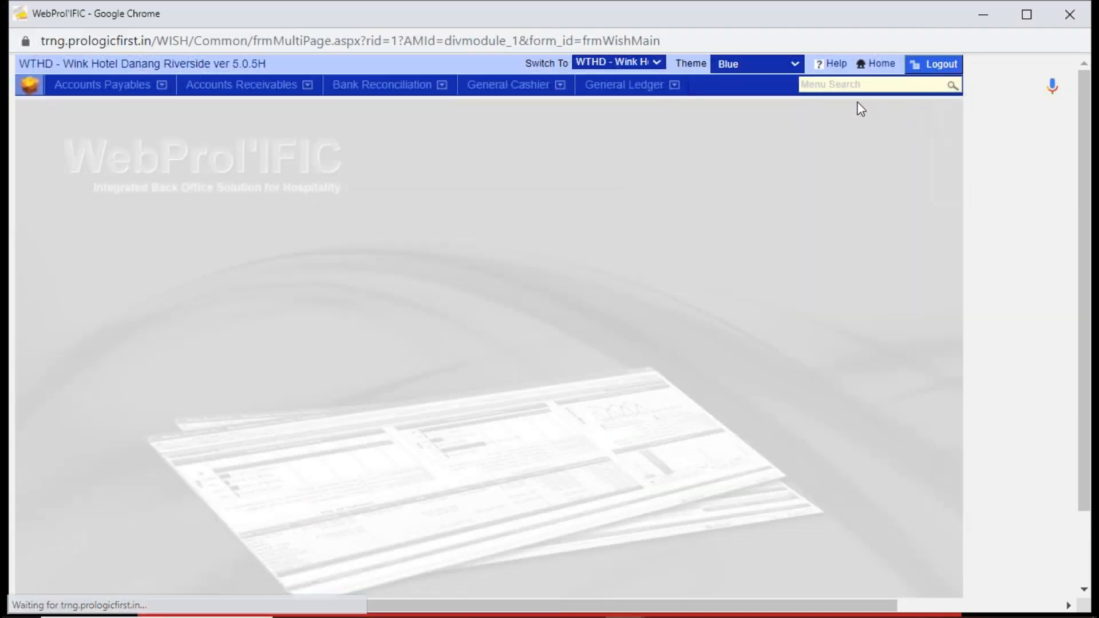
{"action": "left_click", "coordinate": [116, 87]}
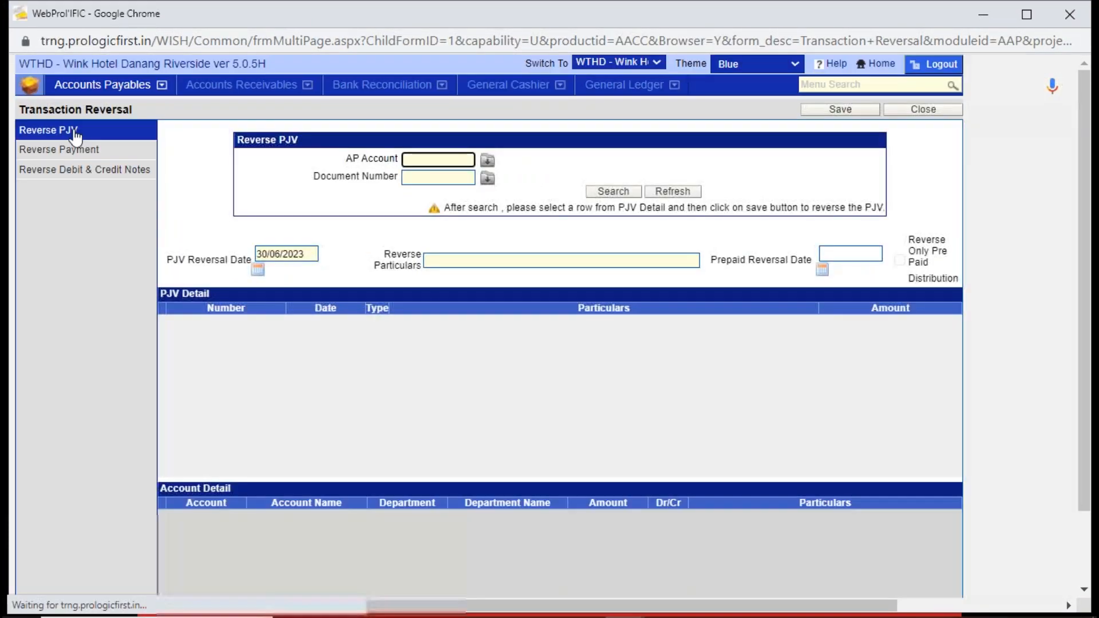
{"action": "left_click", "coordinate": [74, 128]}
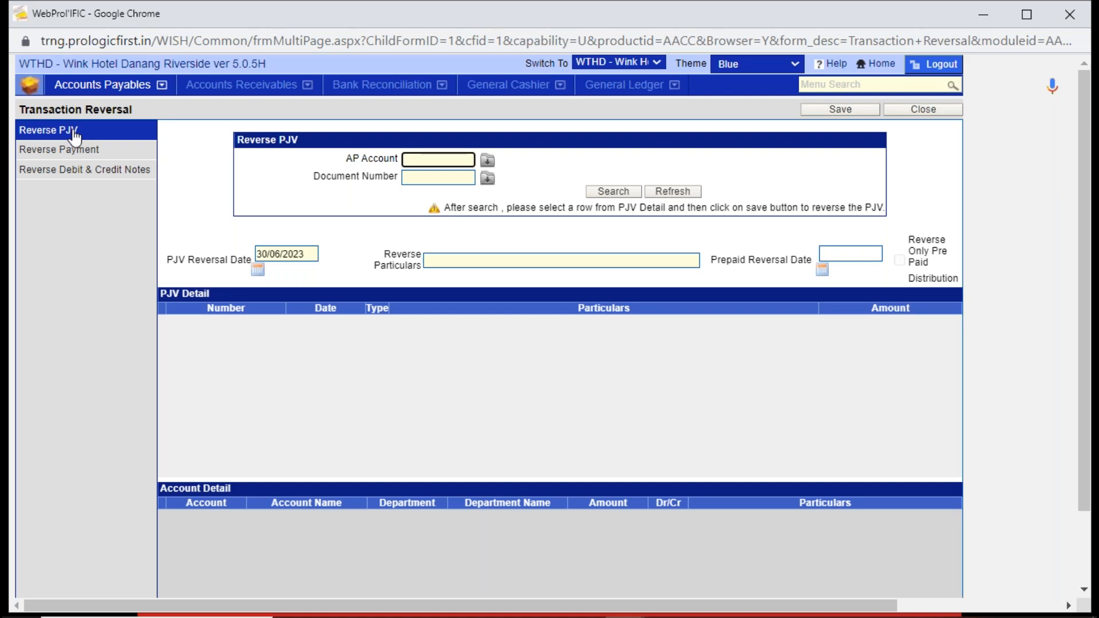
{"action": "type", "text": "GODA"}
{"action": "key", "text": "Return"}
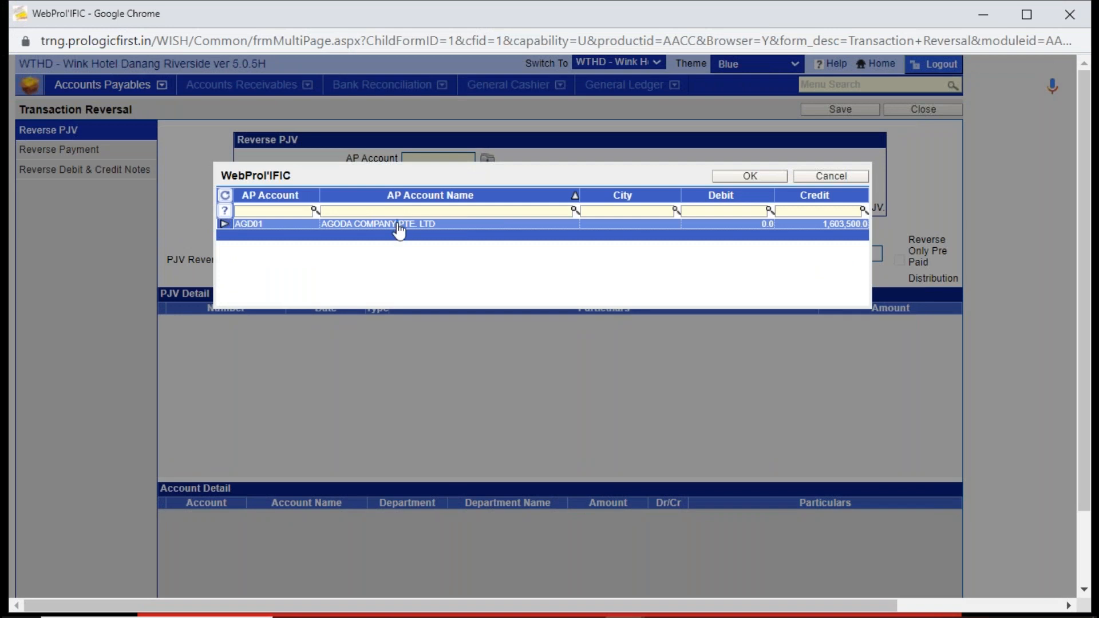
{"action": "double_click", "coordinate": [399, 225]}
{"action": "left_click", "coordinate": [616, 190]}
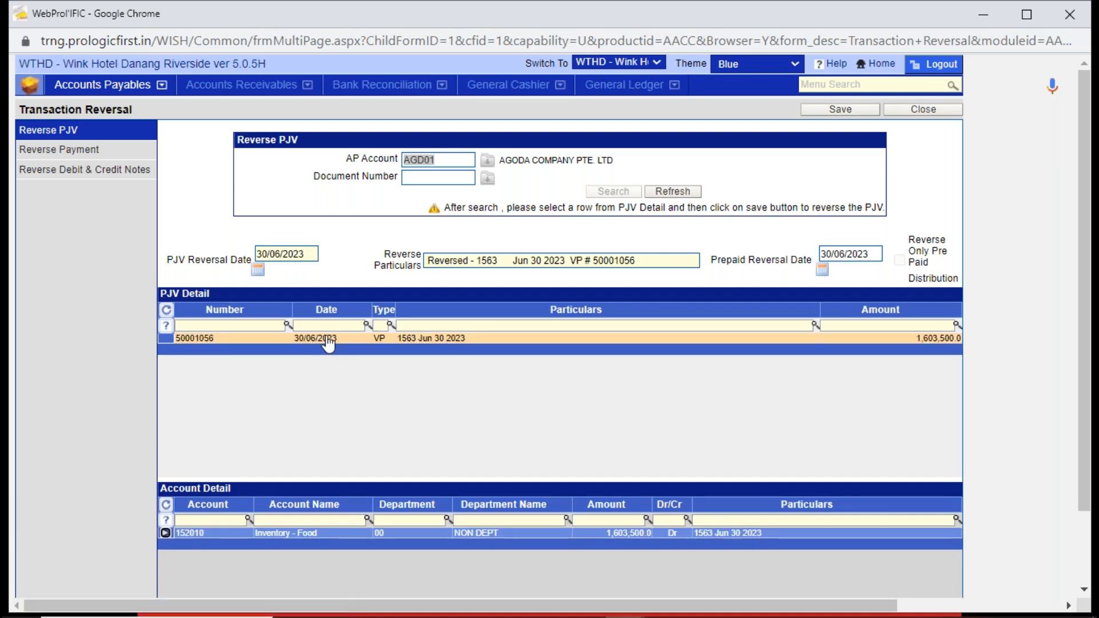
- Select voucher 50001056, check its reversal date, and save the reversal, dismissing the debit invoice printout and notice
{"action": "left_click", "coordinate": [328, 342]}
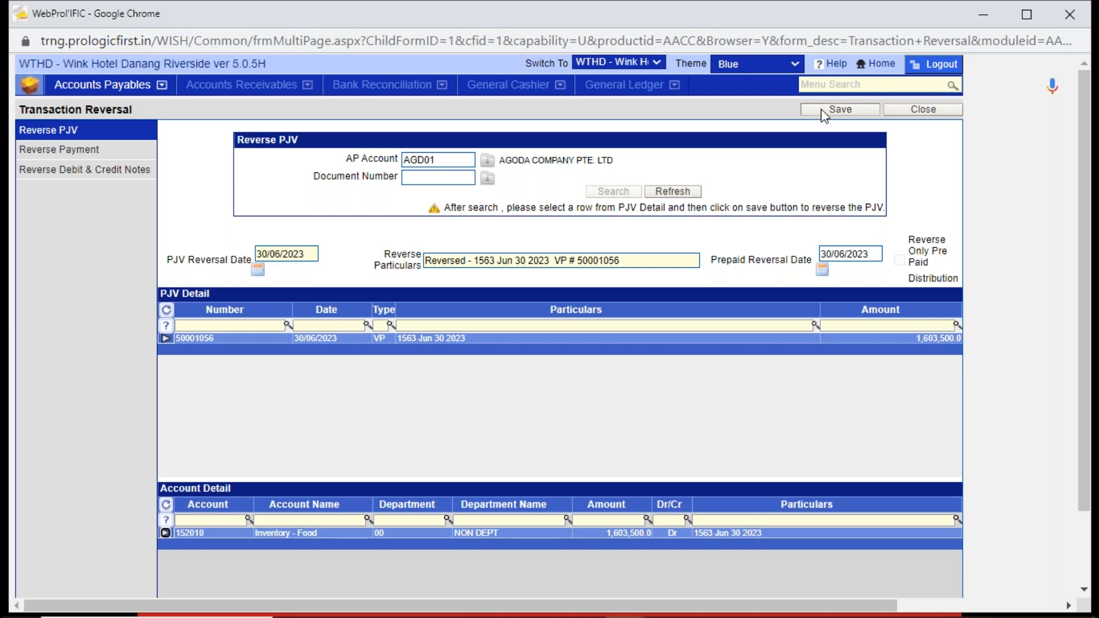
{"action": "left_click_drag", "start_coordinate": [307, 254], "coordinate": [239, 256]}
{"action": "left_click", "coordinate": [299, 275]}
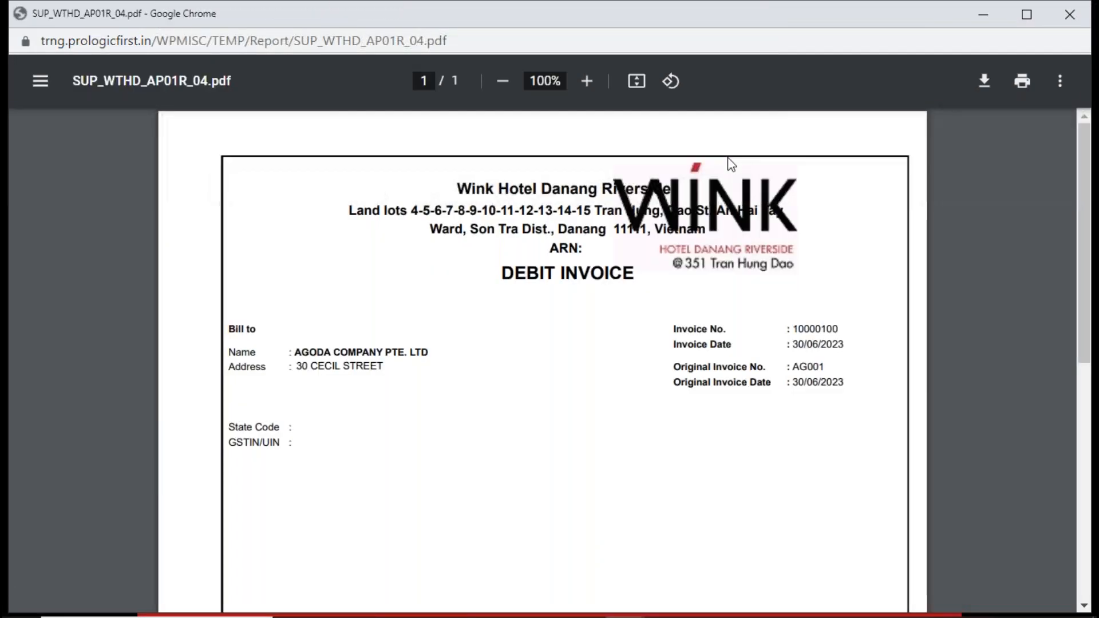
{"action": "left_click", "coordinate": [1074, 26]}
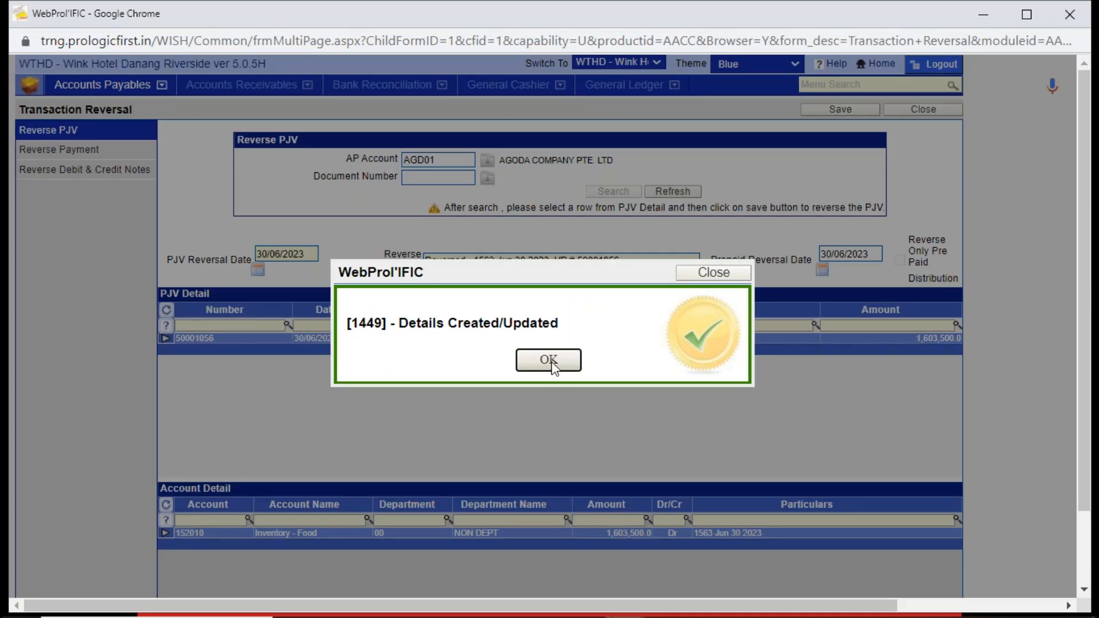
{"action": "left_click", "coordinate": [548, 361]}
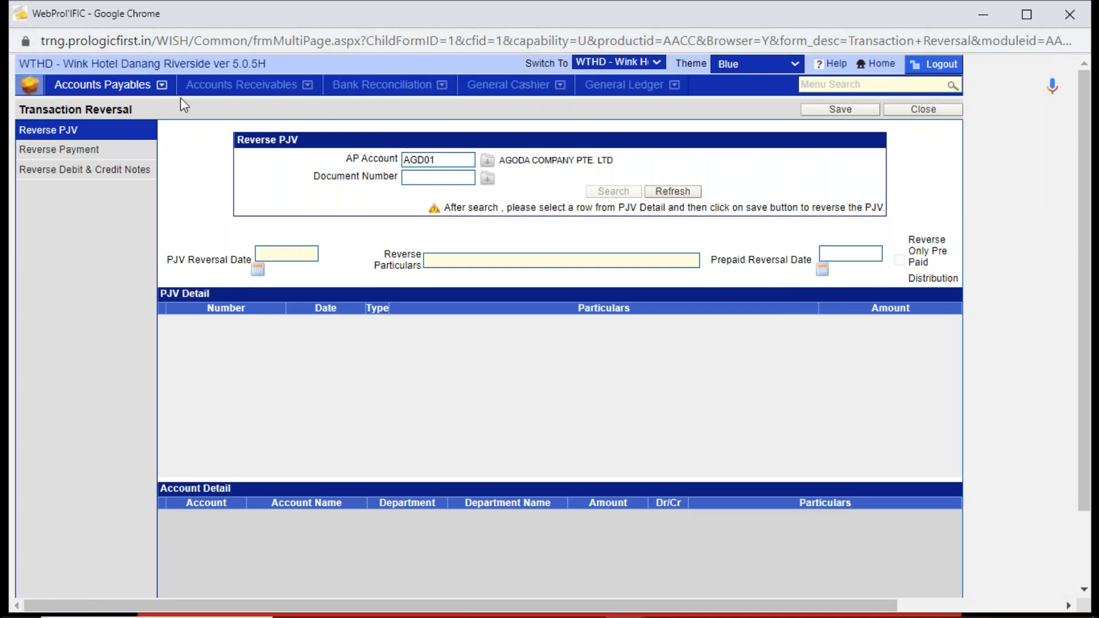
{"action": "left_click", "coordinate": [96, 86]}
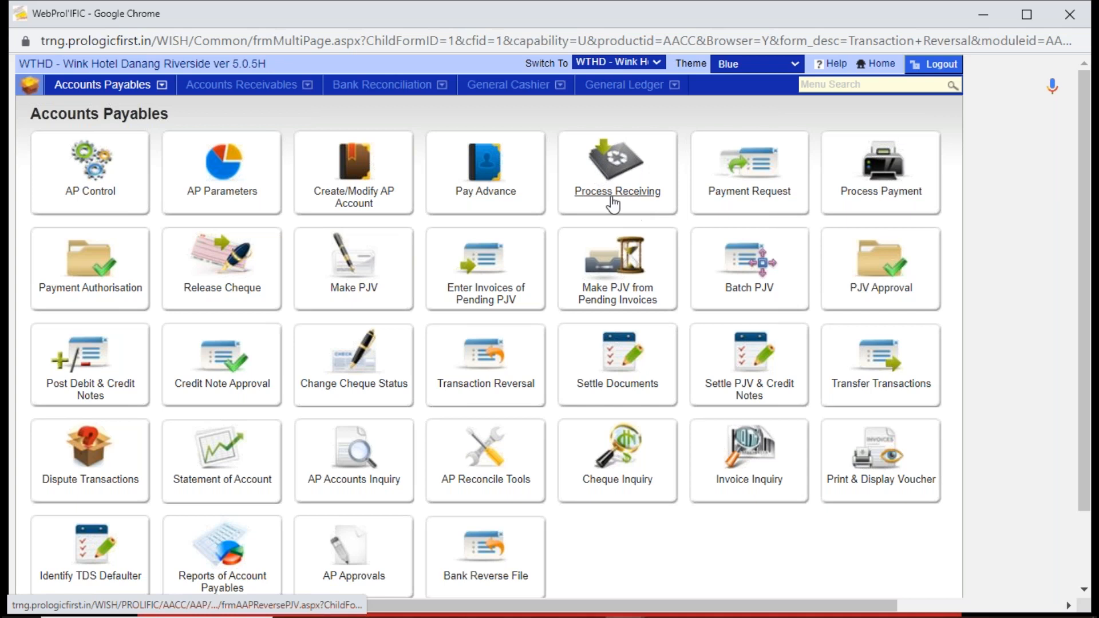
{"action": "left_click", "coordinate": [630, 170]}
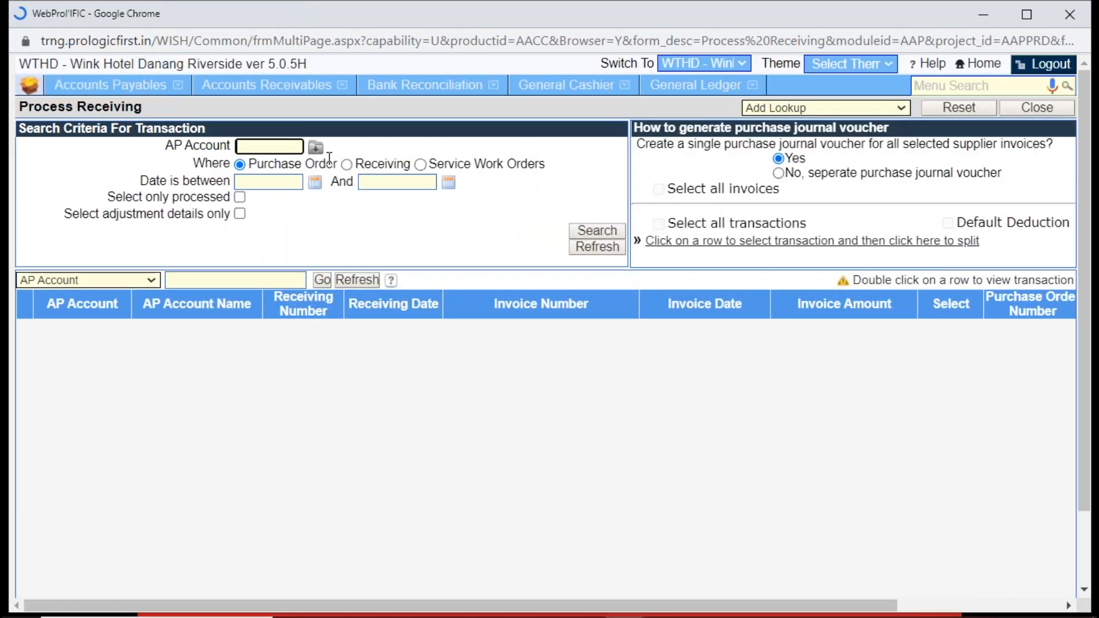
{"action": "type", "text": "AGODA"}
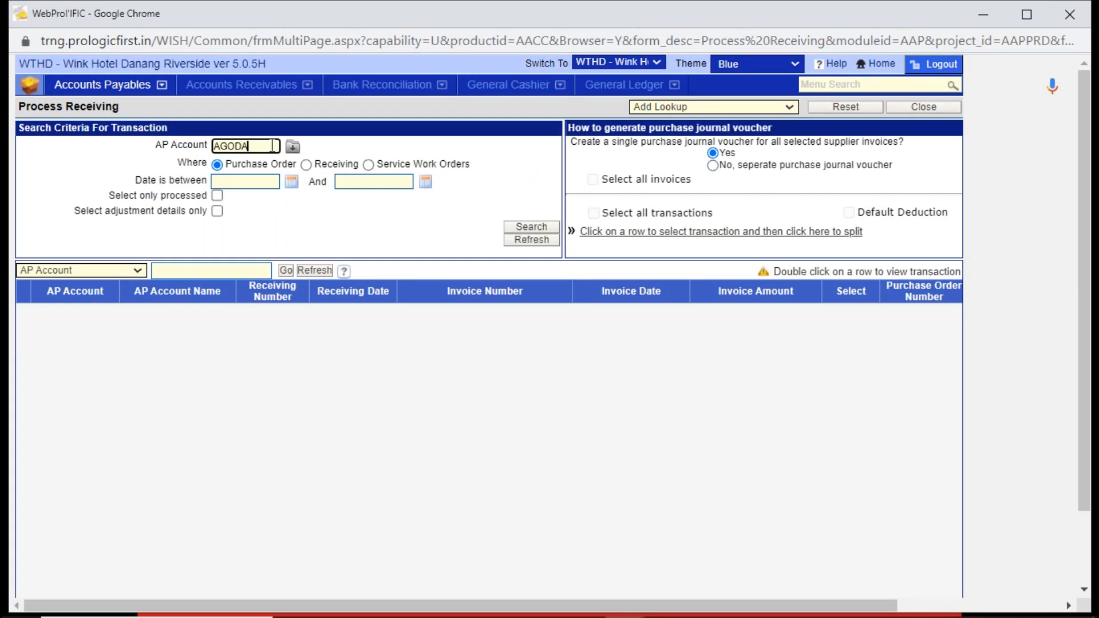
{"action": "key", "text": "Tab"}
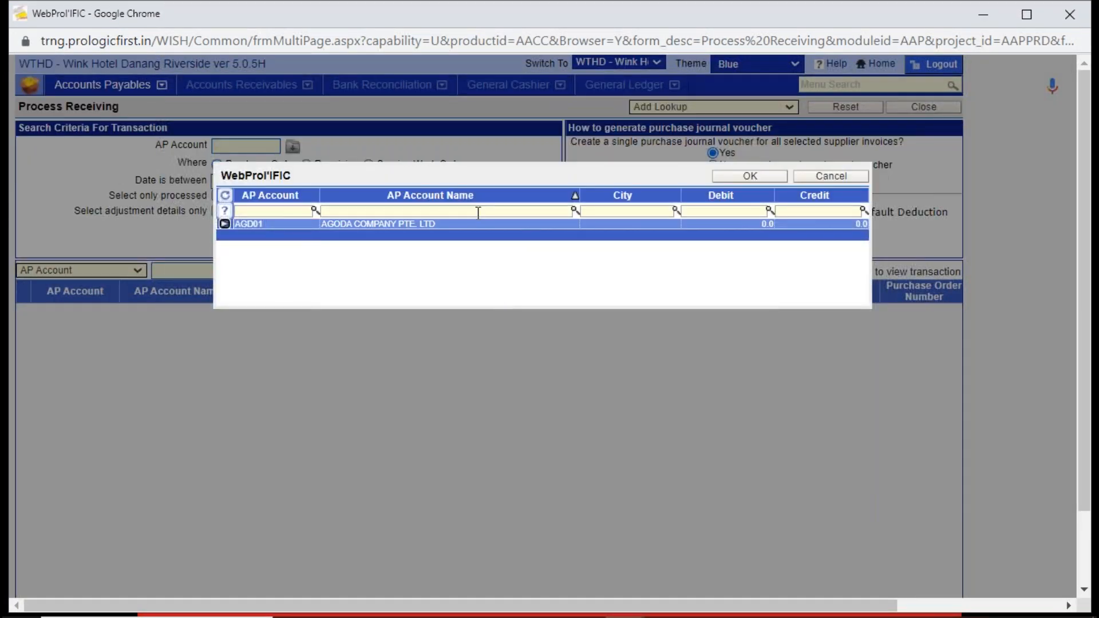
{"action": "double_click", "coordinate": [482, 228]}
{"action": "left_click", "coordinate": [521, 227]}
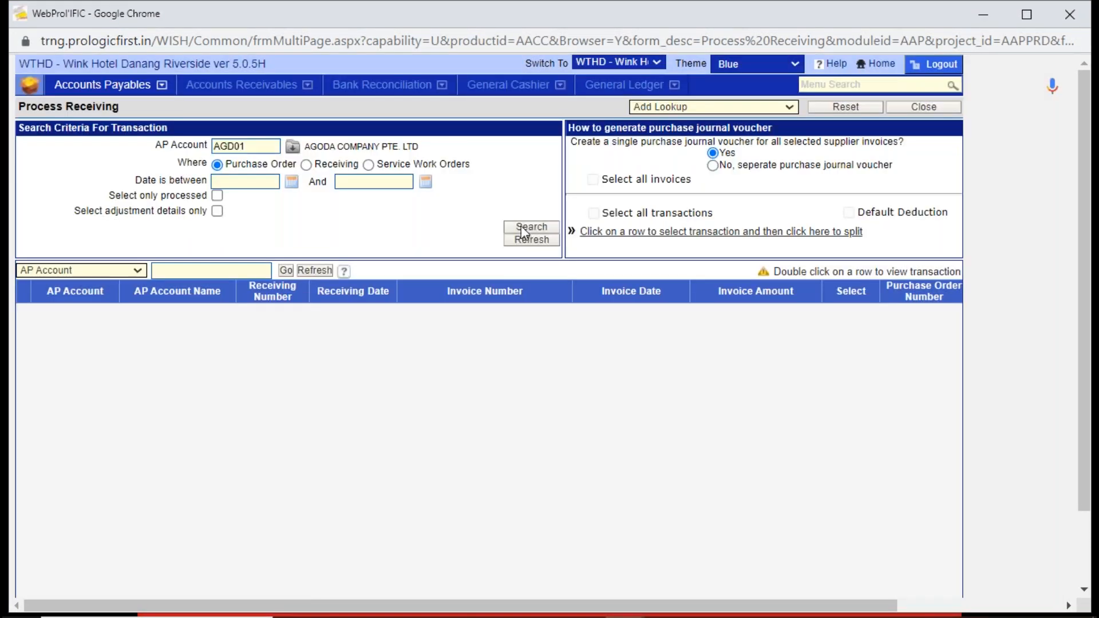
{"action": "left_click", "coordinate": [287, 311]}
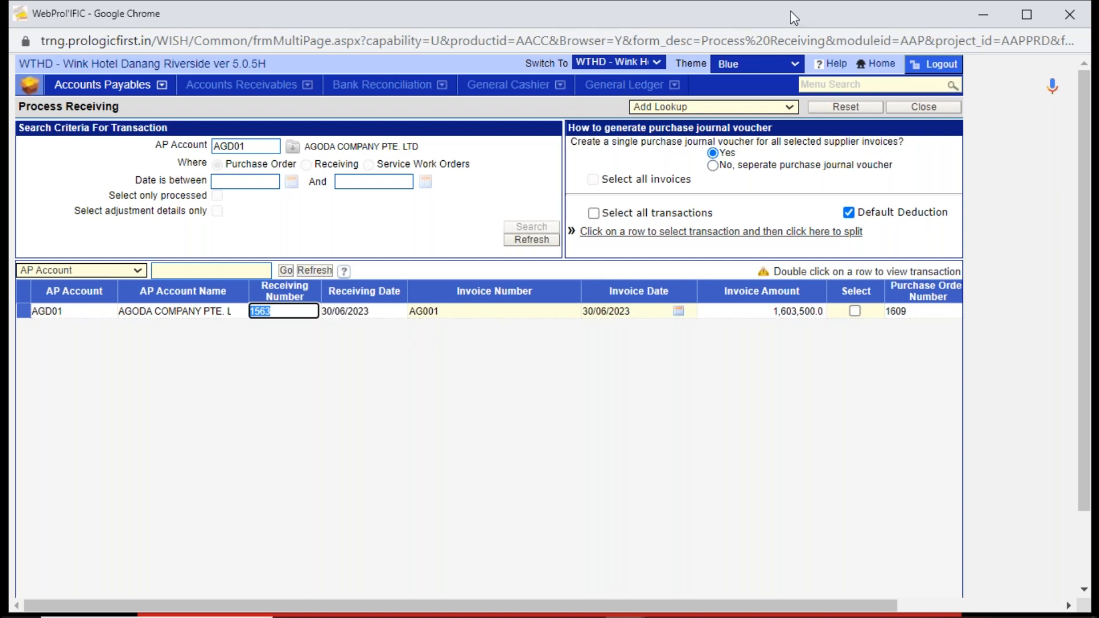
- Open Store Receipt from Vendor and search for vendor receipt vouchers dated from 30/06/2023
{"action": "left_click", "coordinate": [881, 83]}
{"action": "type", "text": "store"}
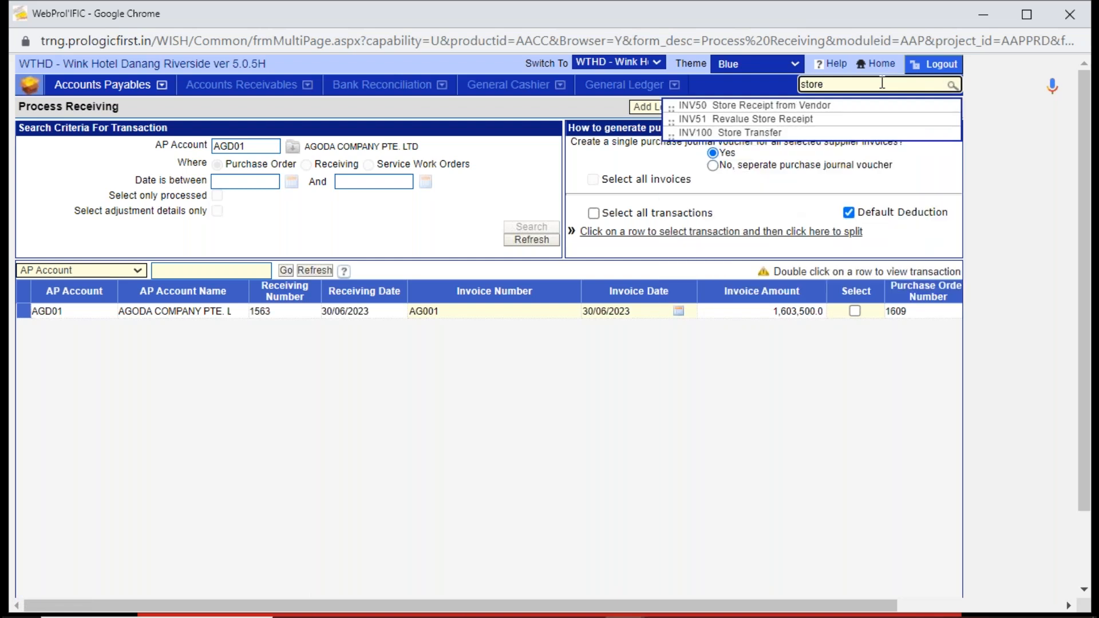
{"action": "left_click", "coordinate": [833, 106]}
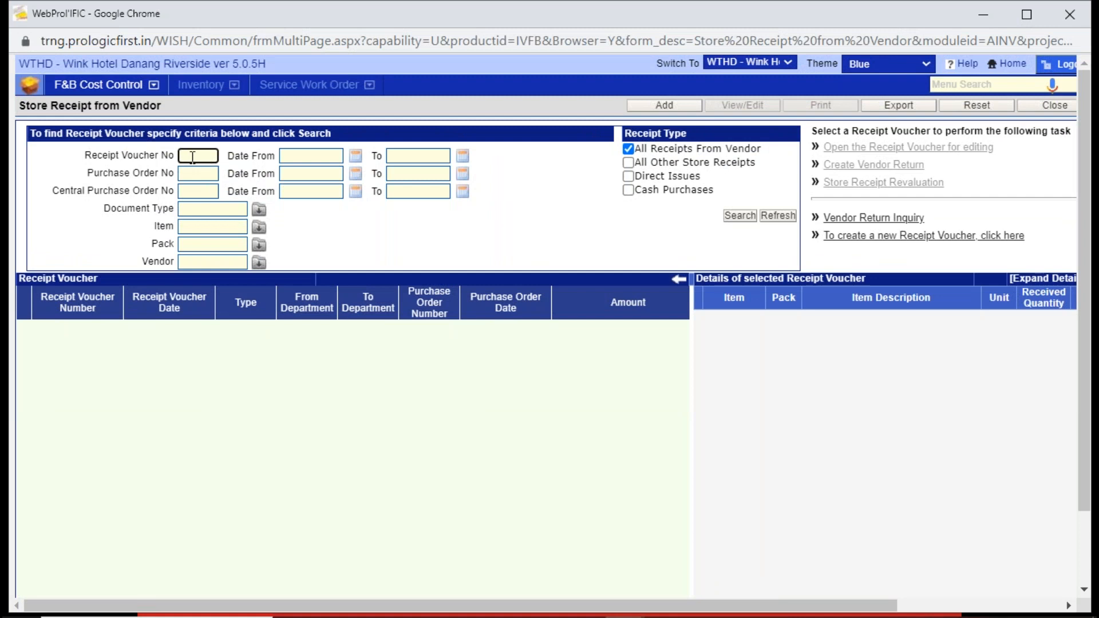
{"action": "left_click", "coordinate": [355, 160]}
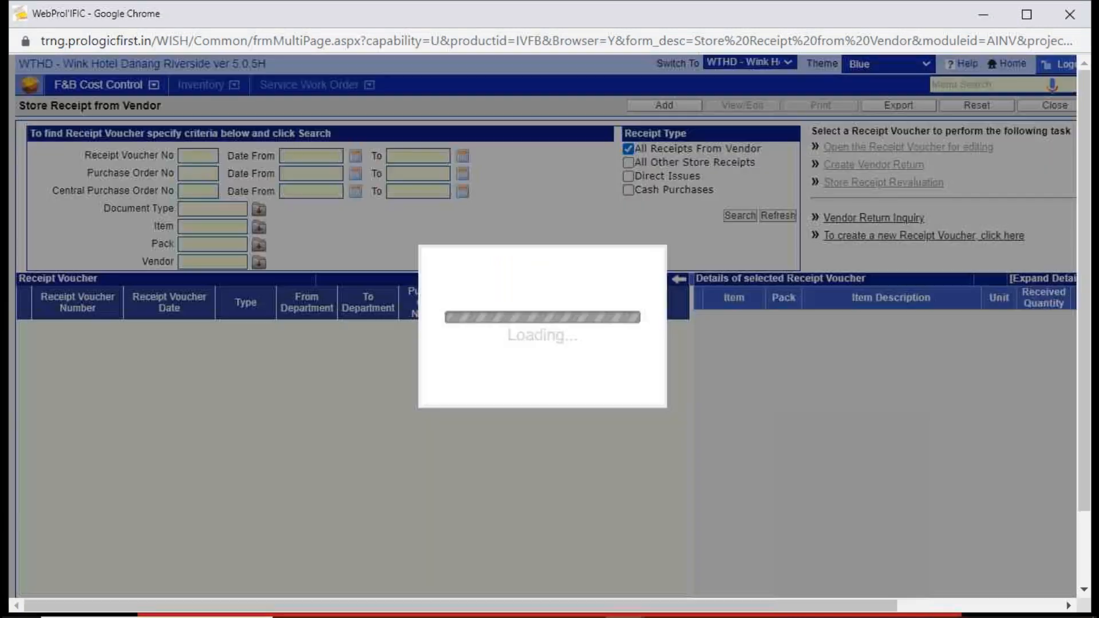
{"action": "left_click", "coordinate": [611, 376]}
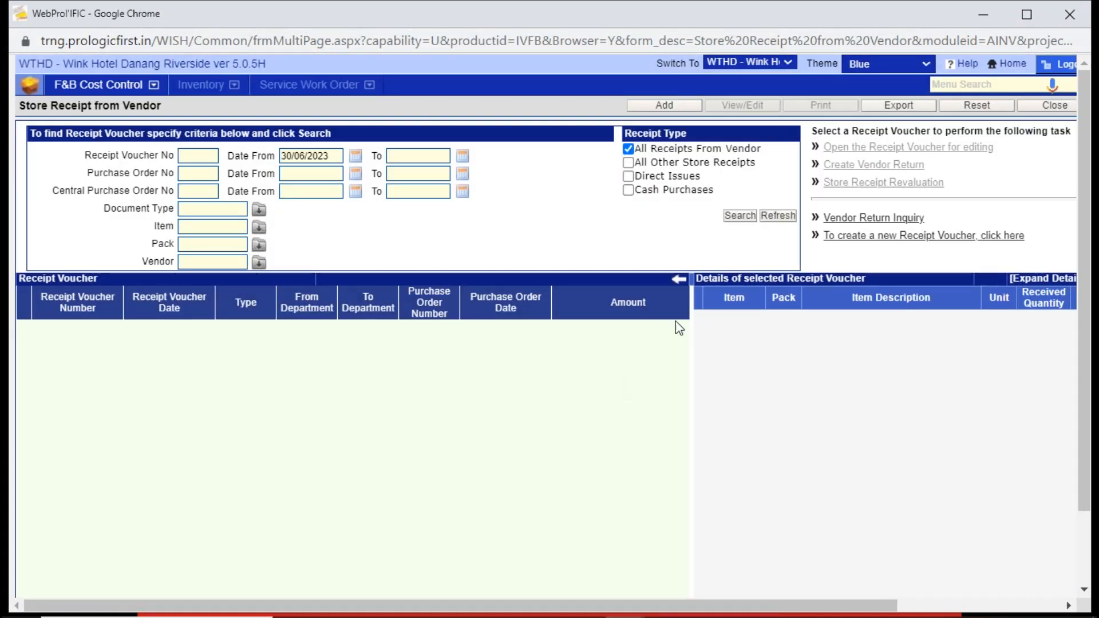
{"action": "left_click", "coordinate": [738, 219]}
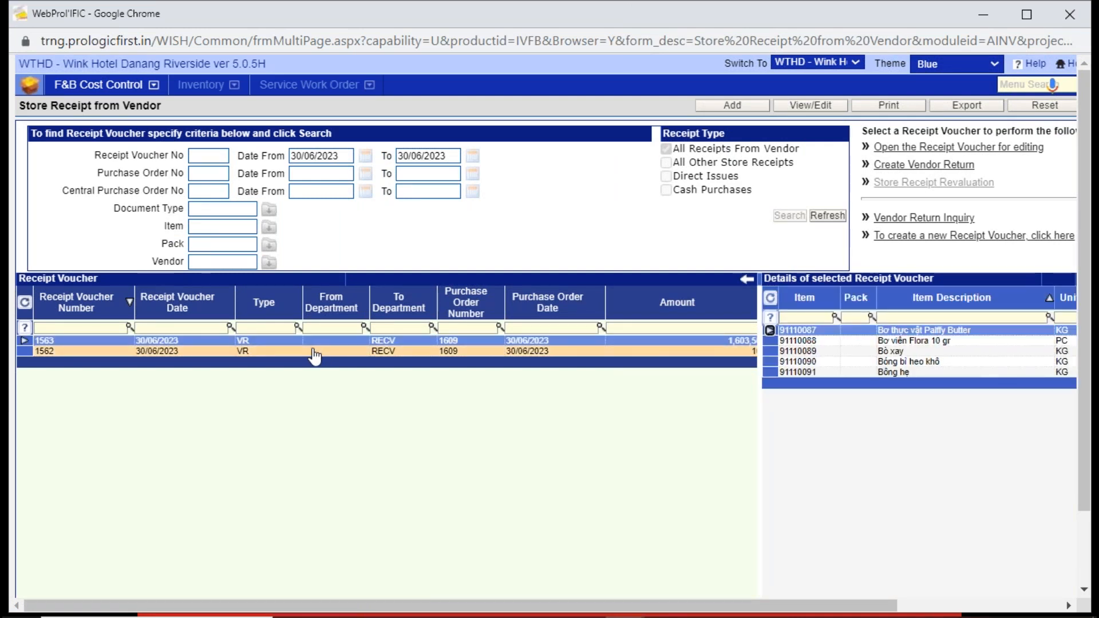
- Compare the items of receipt vouchers 1562 and 1563, keep 1563 selected, and close the stray popup window
{"action": "left_click", "coordinate": [313, 350]}
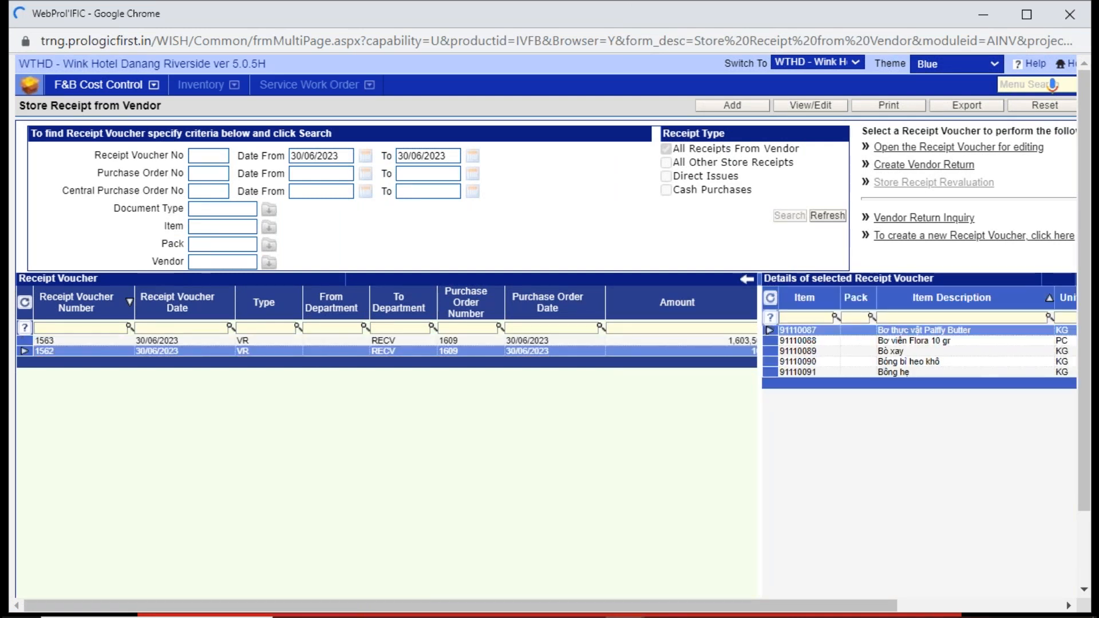
{"action": "left_click", "coordinate": [312, 343]}
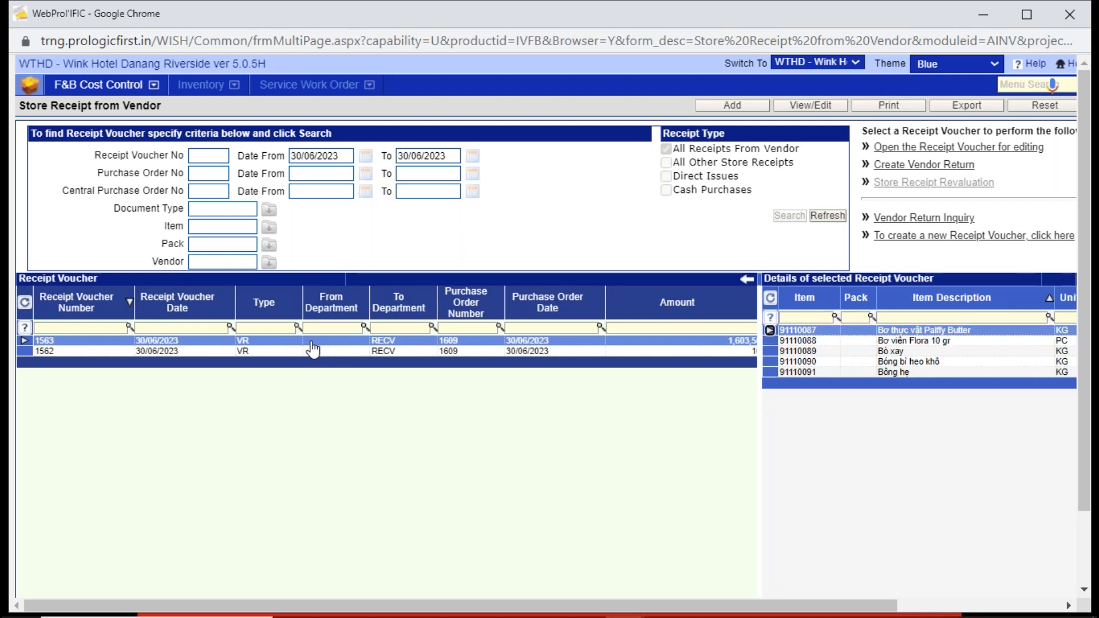
{"action": "key", "text": "alt+Tab"}
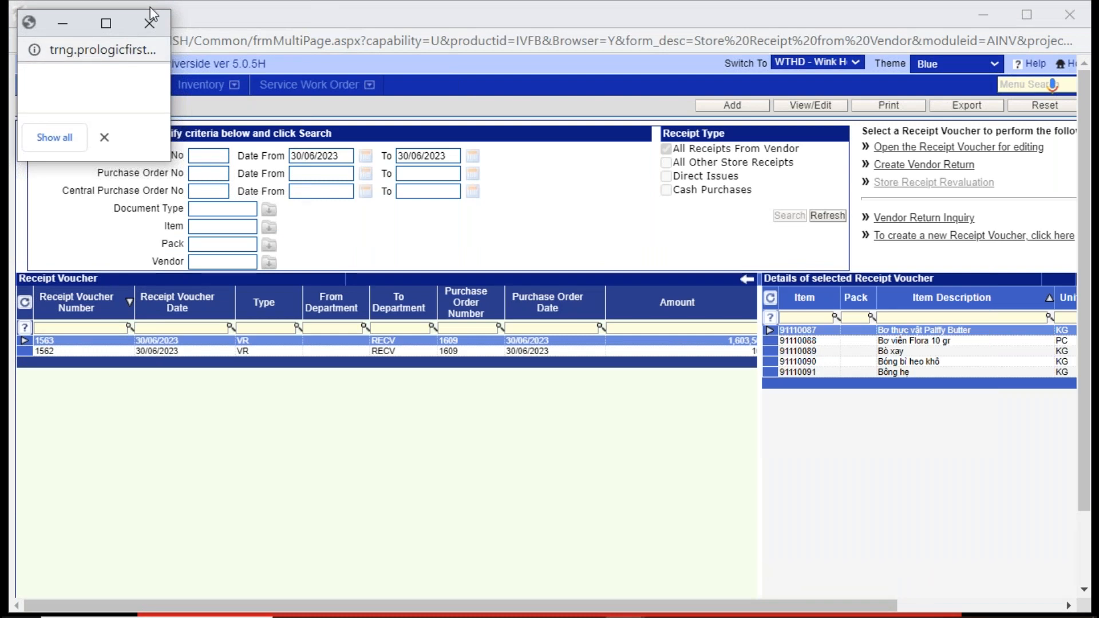
{"action": "left_click", "coordinate": [152, 25]}
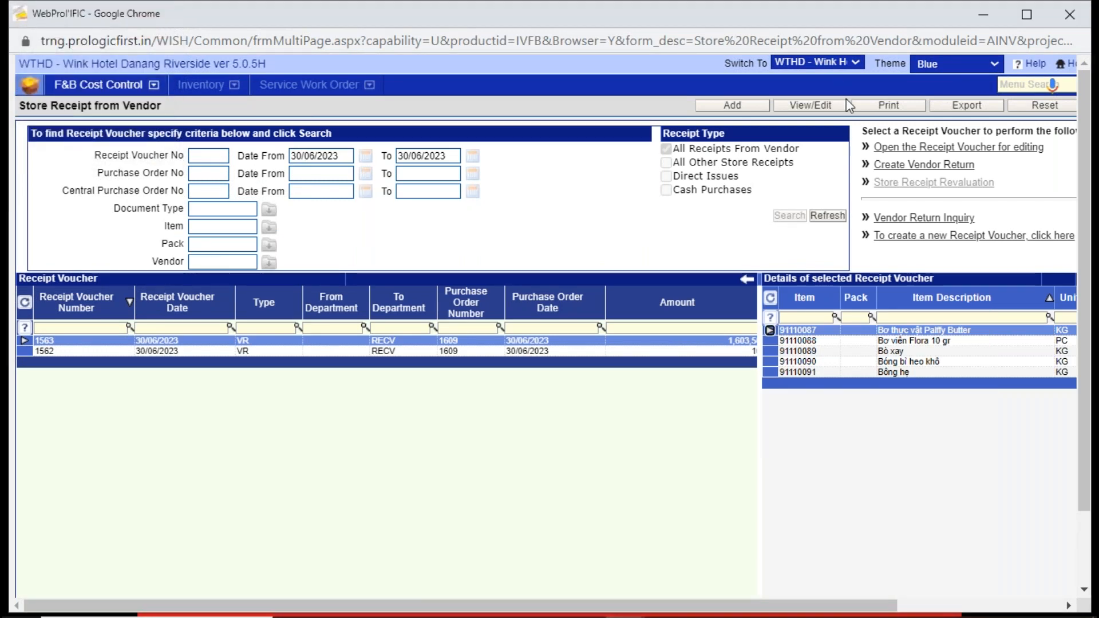
- Open receipt voucher 1563 for editing and remove its AP confirmation
{"action": "left_click", "coordinate": [1014, 86]}
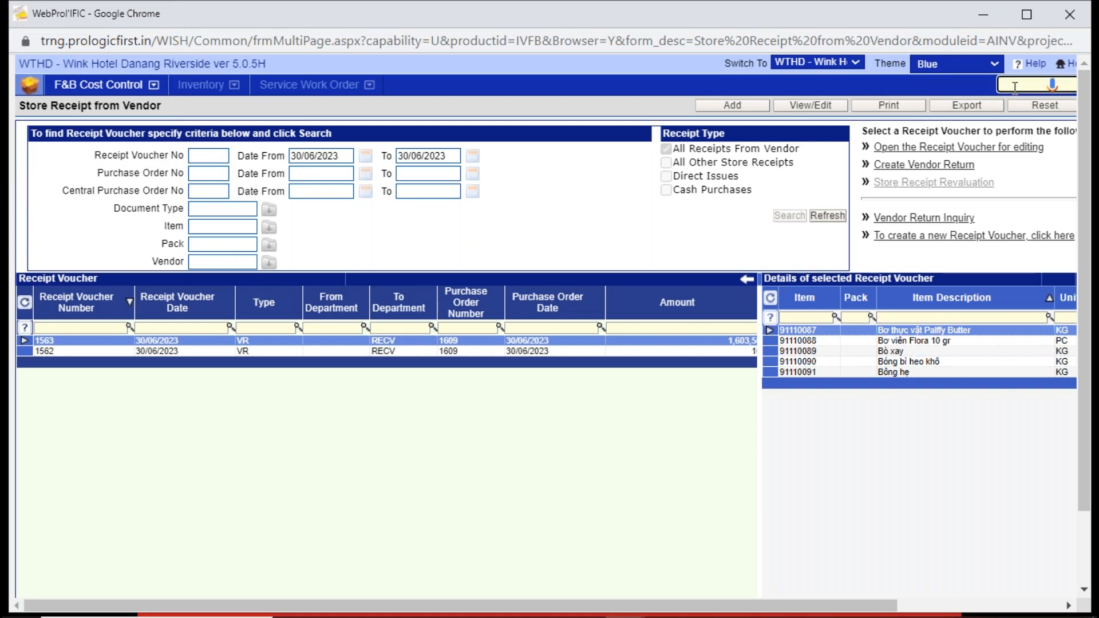
{"action": "left_click", "coordinate": [797, 109]}
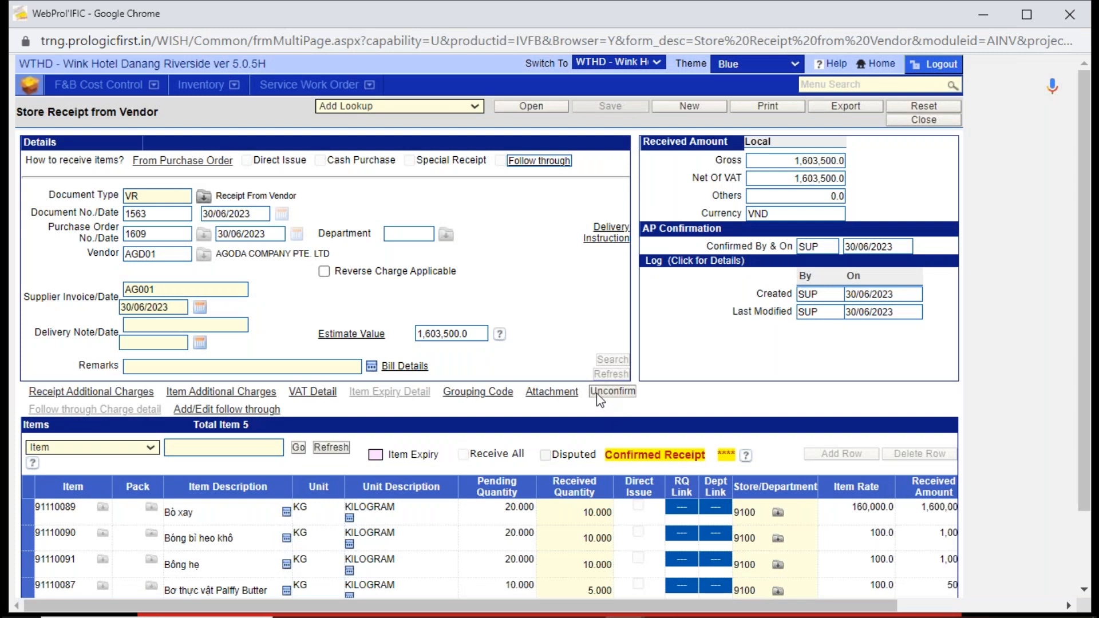
{"action": "left_click", "coordinate": [596, 393]}
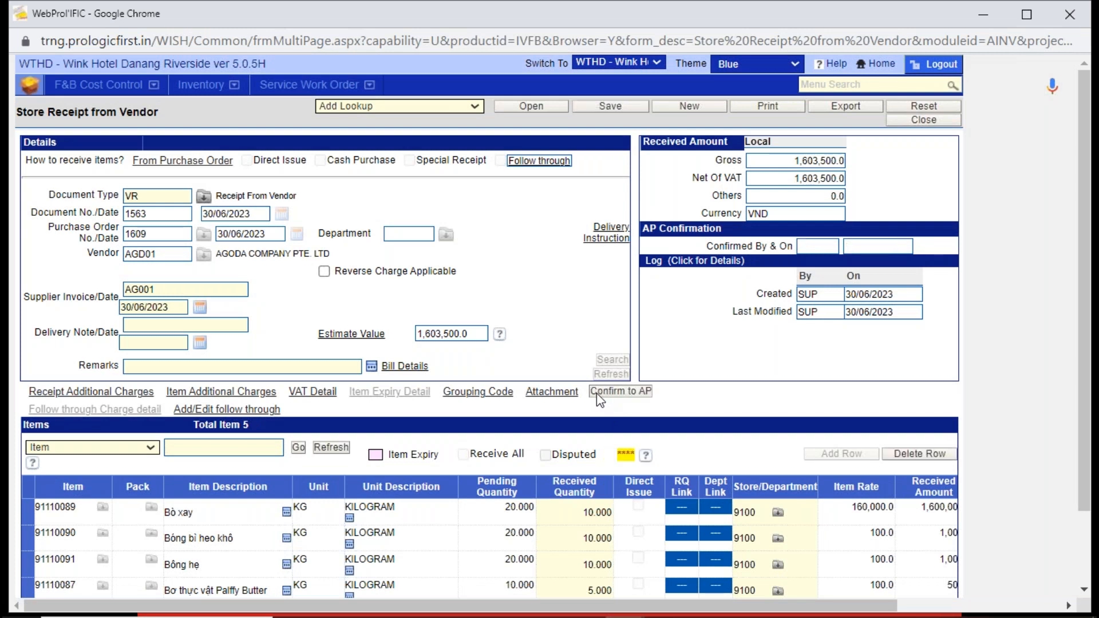
- Set the received quantity of item Bò xay to 15 and save the receipt, waiting out the unresponsive page and closing the notice
{"action": "left_click", "coordinate": [576, 513]}
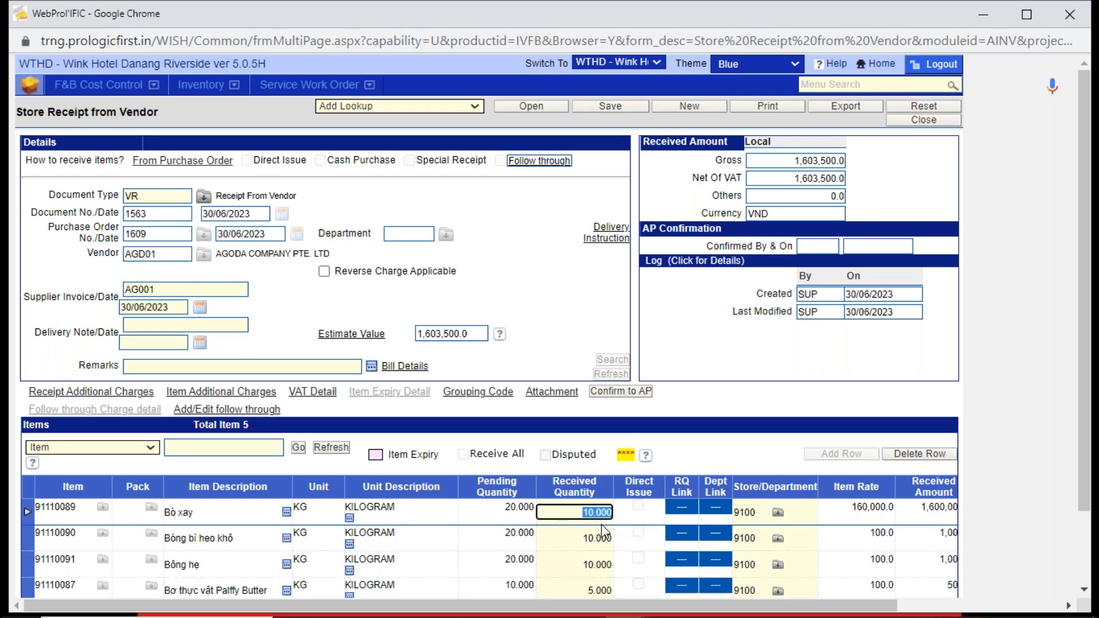
{"action": "type", "text": "15"}
{"action": "key", "text": "Tab"}
{"action": "left_click", "coordinate": [605, 106]}
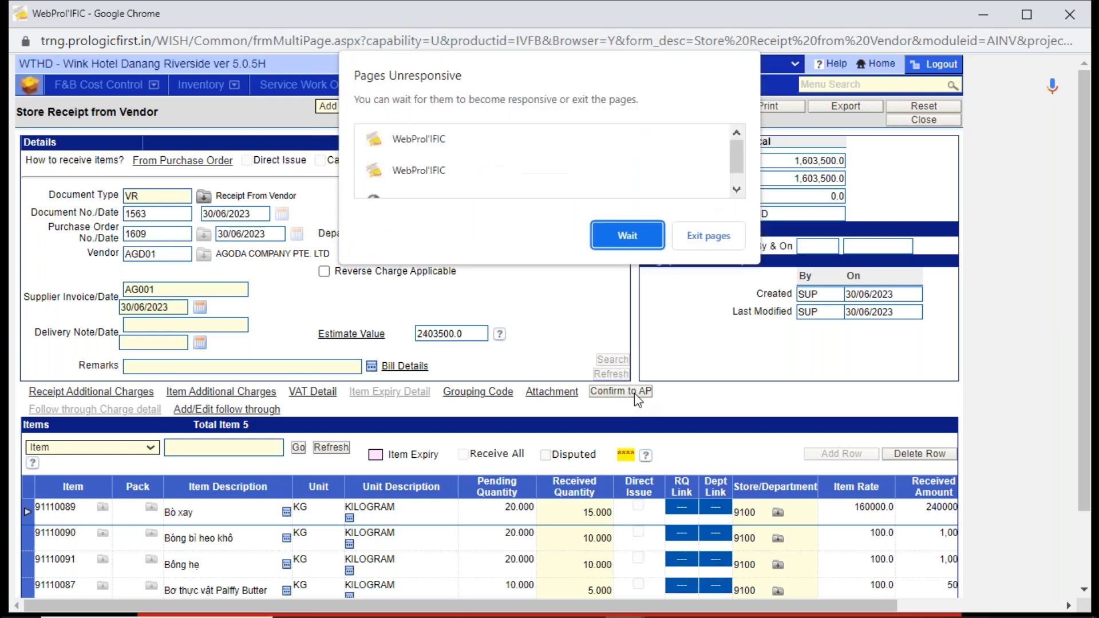
{"action": "left_click", "coordinate": [628, 235]}
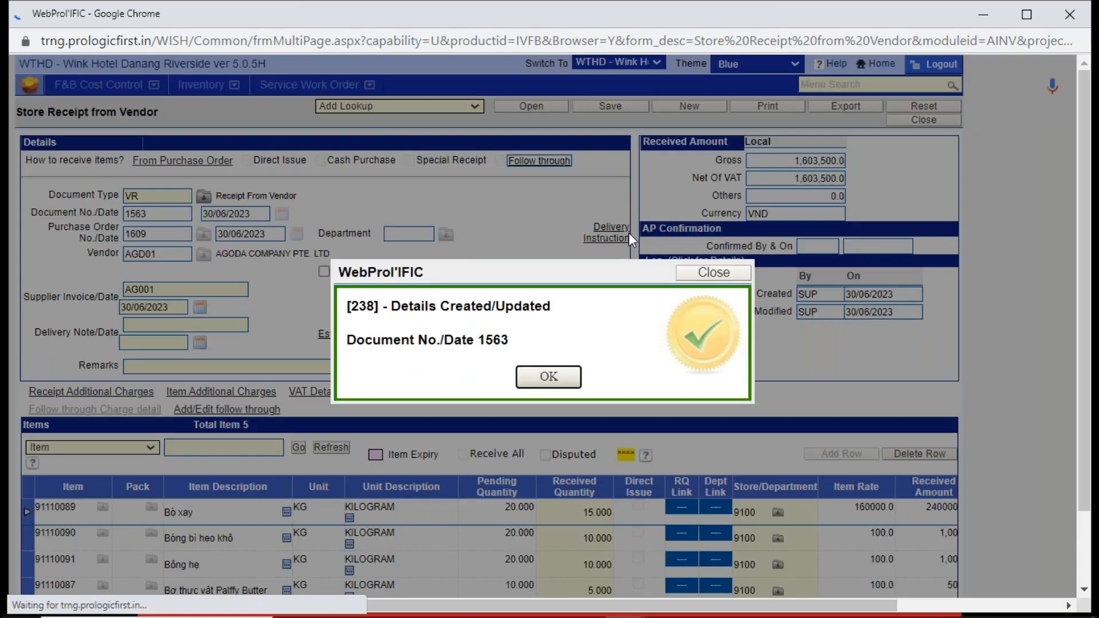
{"action": "left_click", "coordinate": [543, 378]}
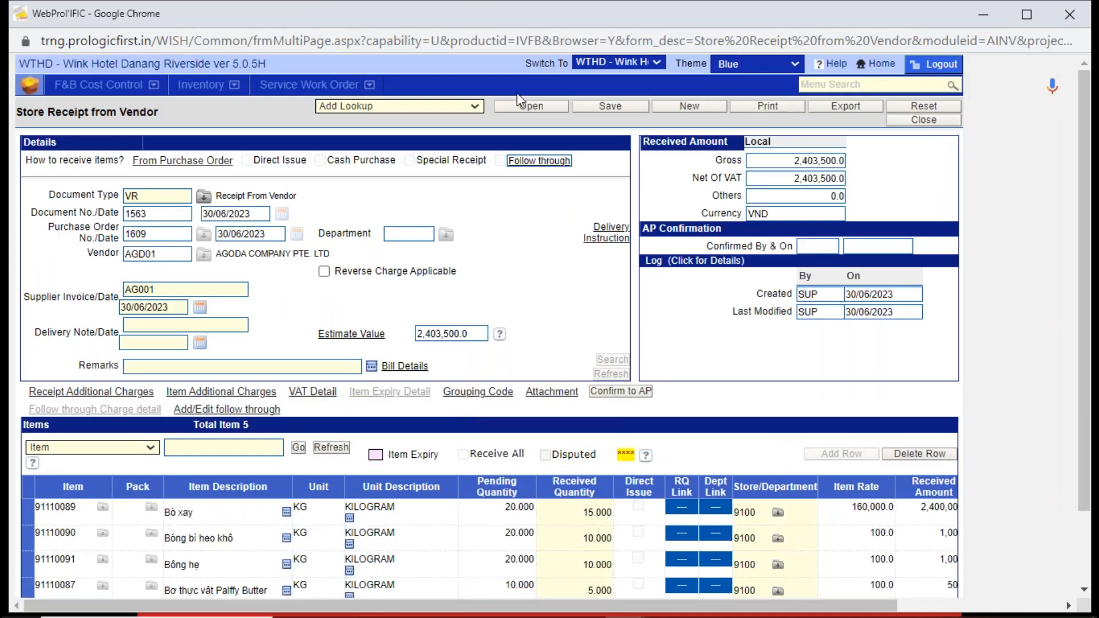
{"action": "left_click", "coordinate": [880, 64]}
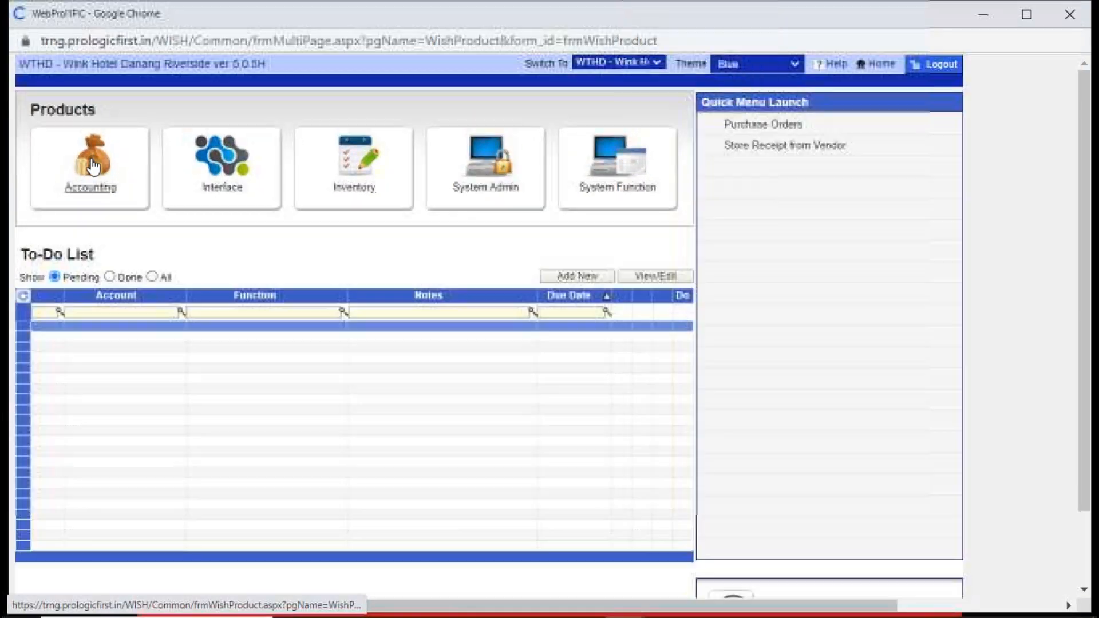
{"action": "left_click", "coordinate": [93, 167]}
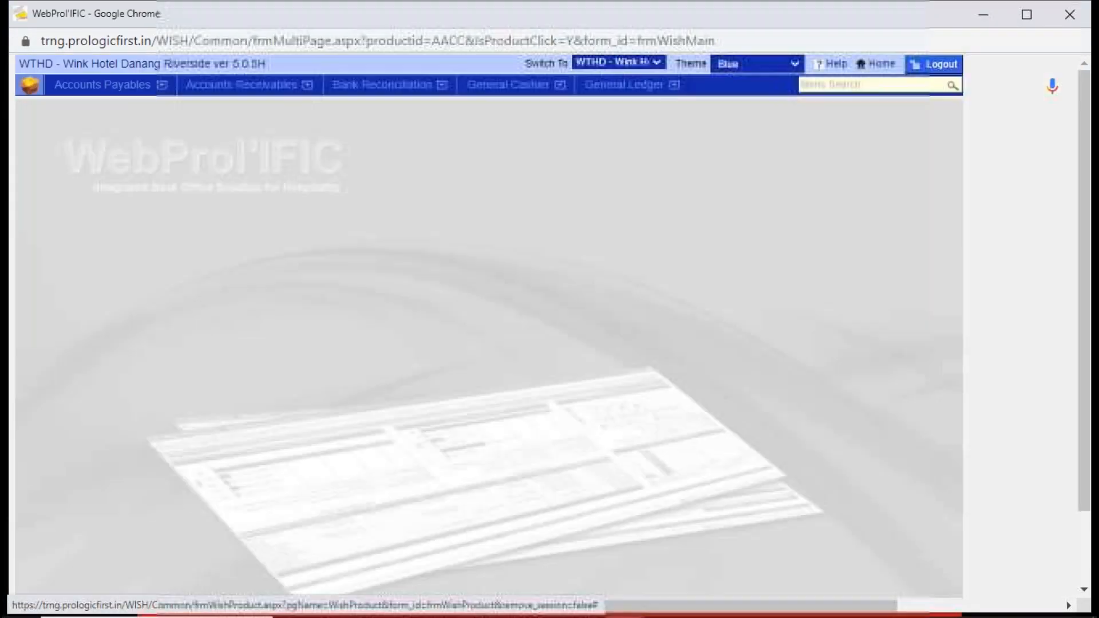
{"action": "left_click", "coordinate": [114, 86]}
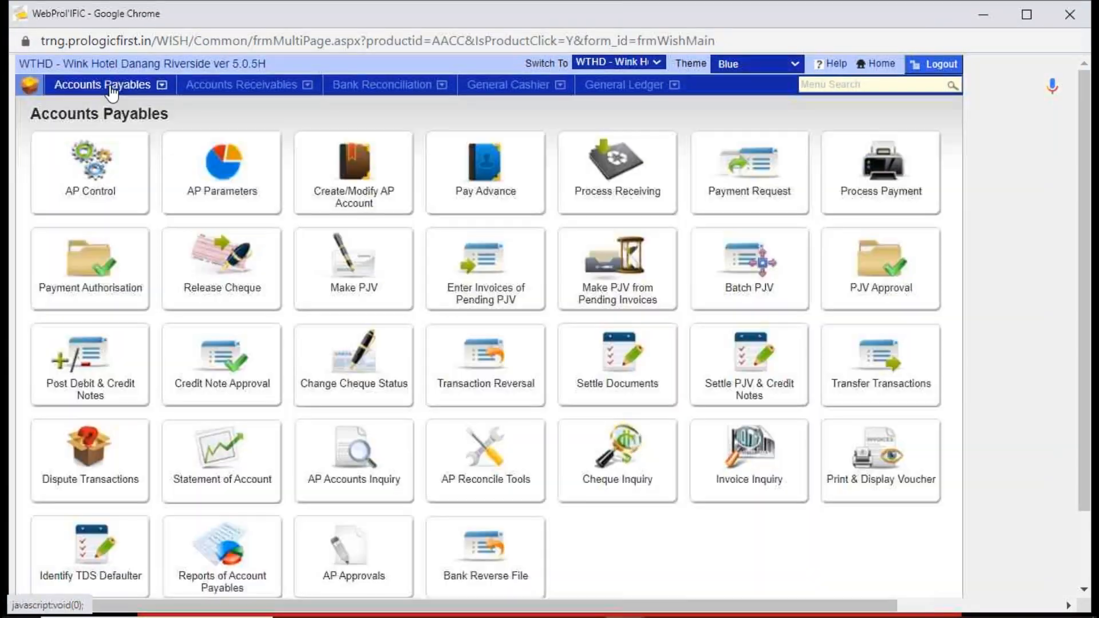
{"action": "left_click", "coordinate": [614, 162]}
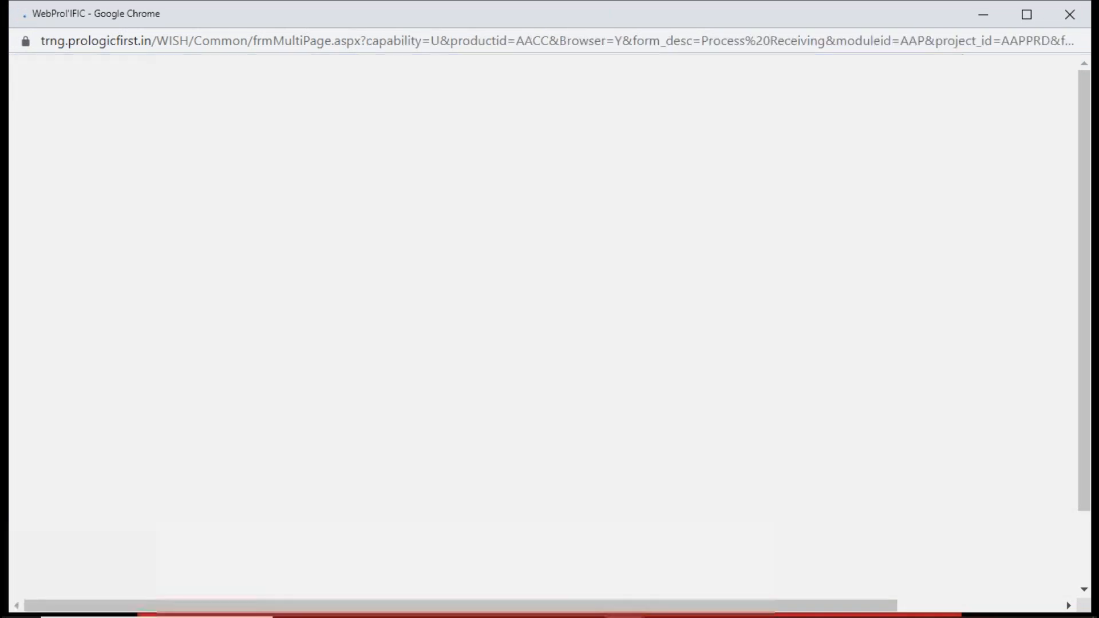
{"action": "type", "text": "AGD01"}
{"action": "key", "text": "Return"}
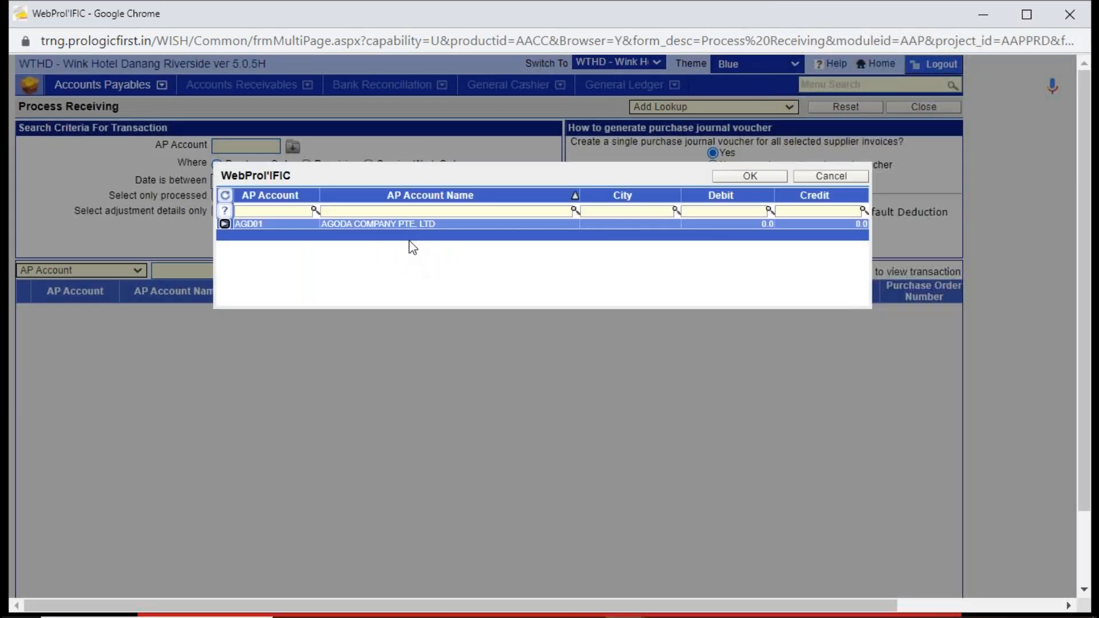
{"action": "double_click", "coordinate": [413, 224]}
{"action": "left_click", "coordinate": [523, 227]}
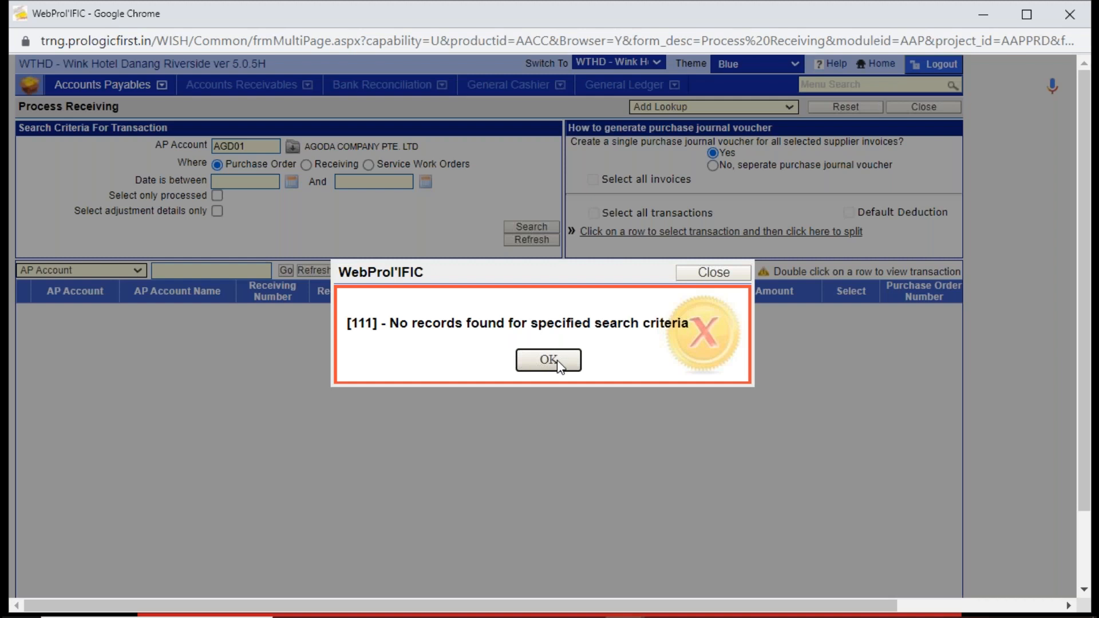
{"action": "left_click", "coordinate": [556, 360]}
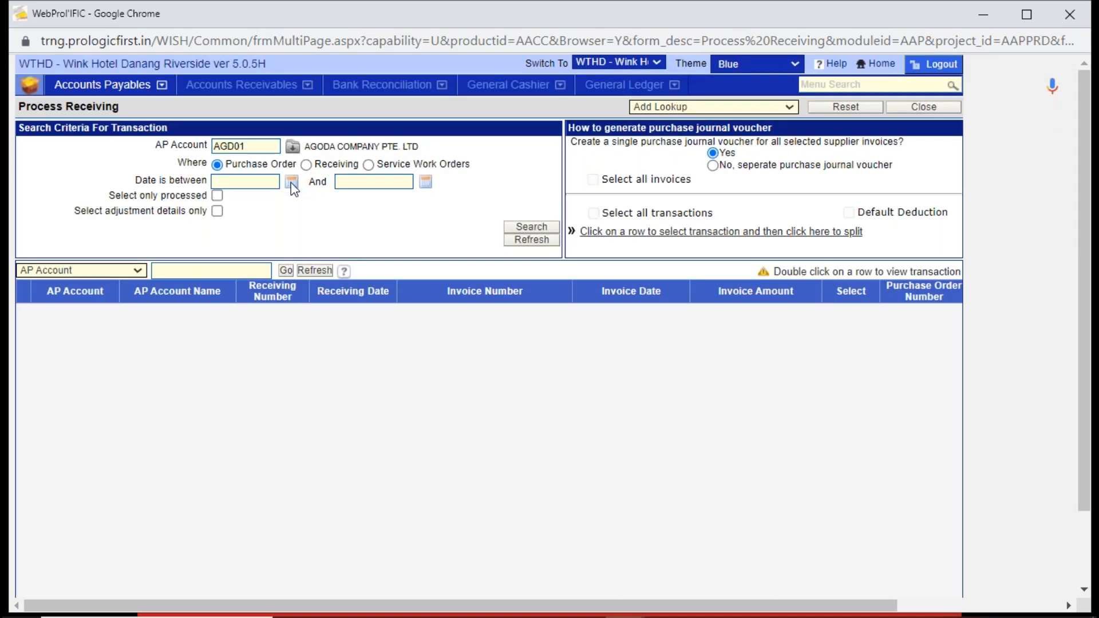
- Repeat the AGD01 search by receiving, dismiss the message, and clear the AP account
{"action": "left_click", "coordinate": [305, 165]}
{"action": "left_click", "coordinate": [527, 227]}
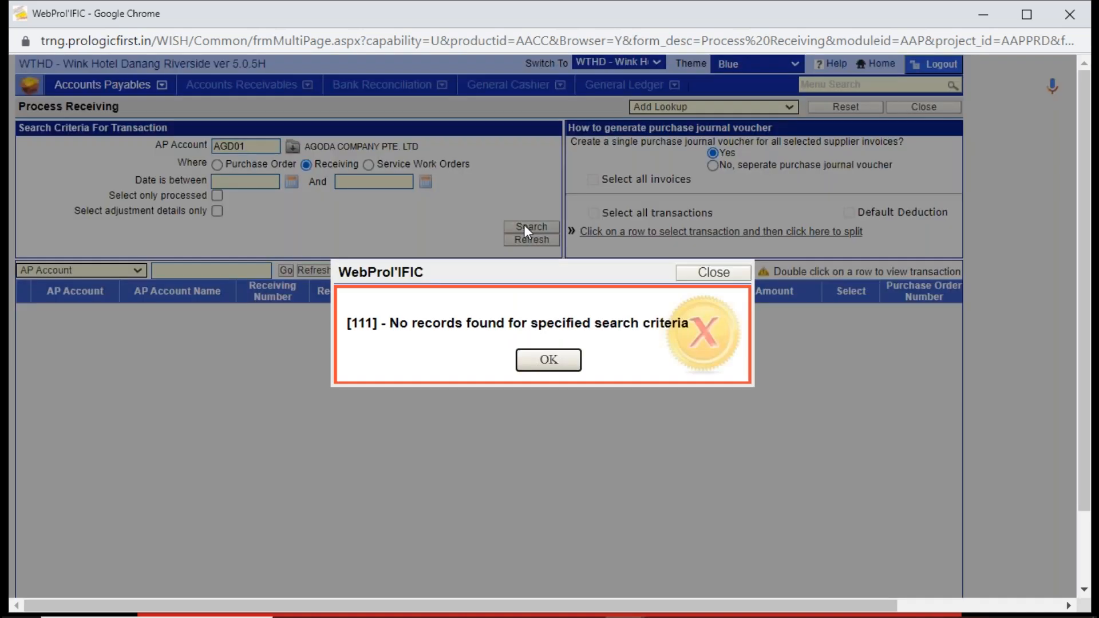
{"action": "left_click", "coordinate": [554, 351]}
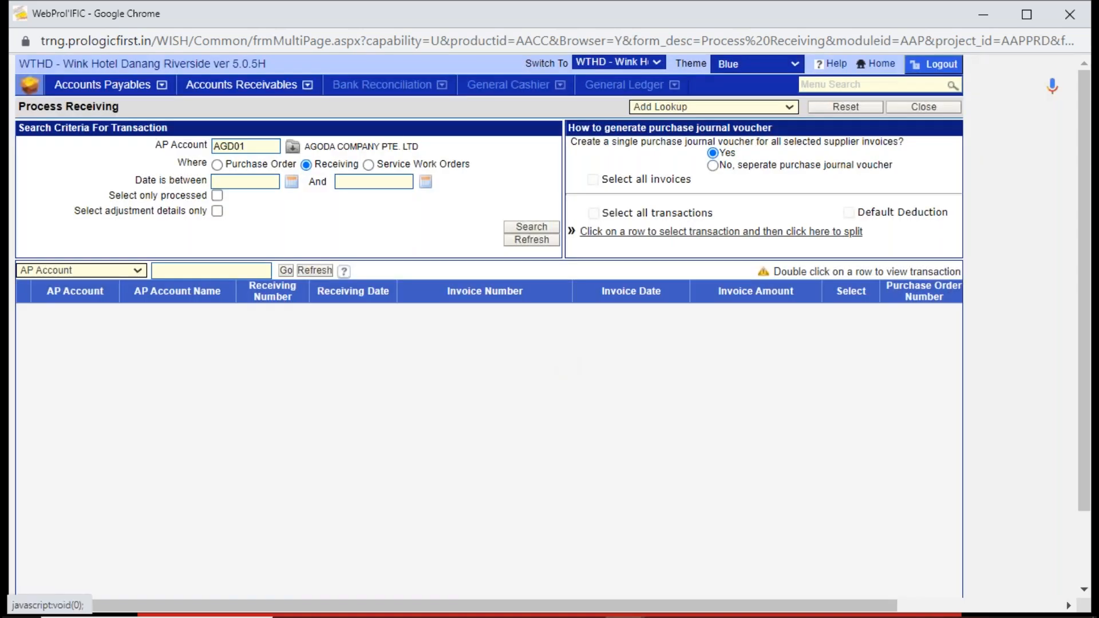
{"action": "key", "text": "BackSpace"}
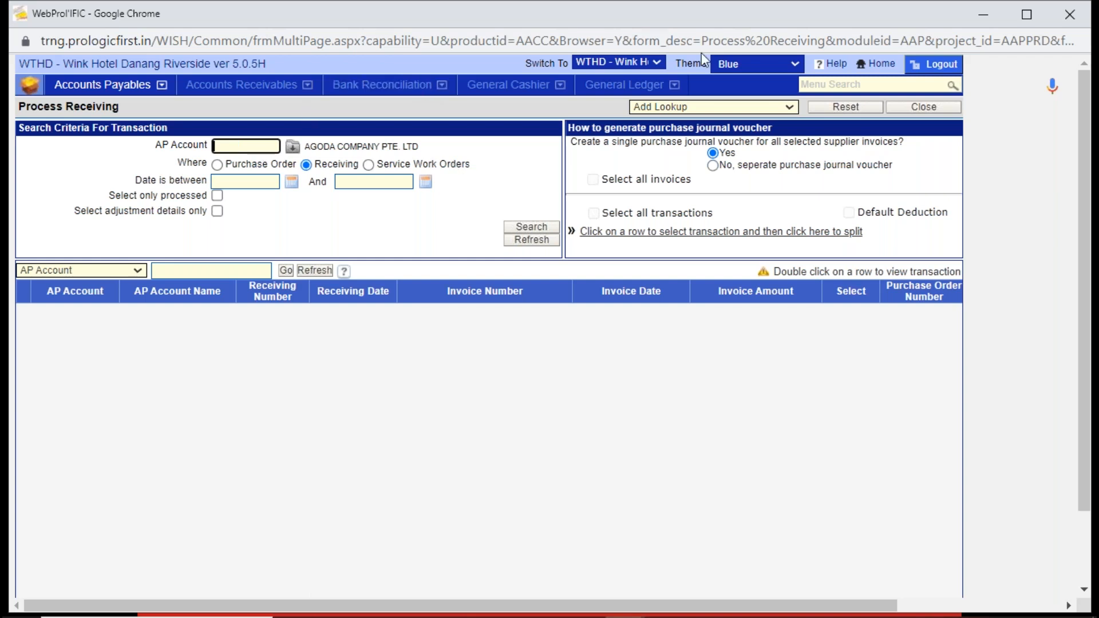
- Return to Store Receipt from Vendor and list the vendor receipt vouchers from 30/06/2023 again
{"action": "left_click", "coordinate": [820, 85]}
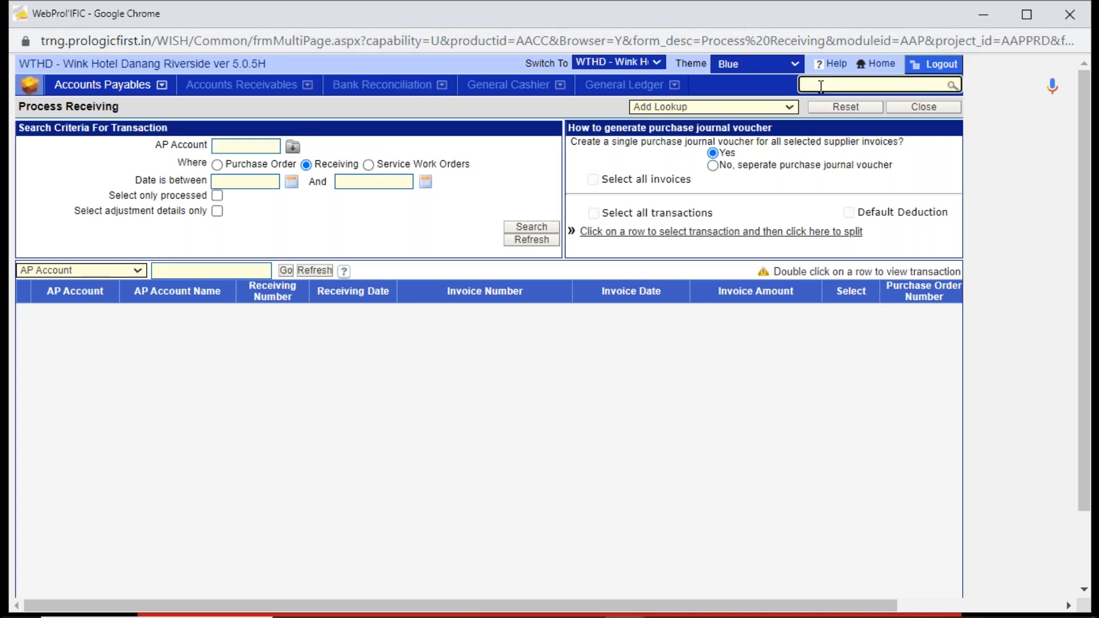
{"action": "type", "text": "store"}
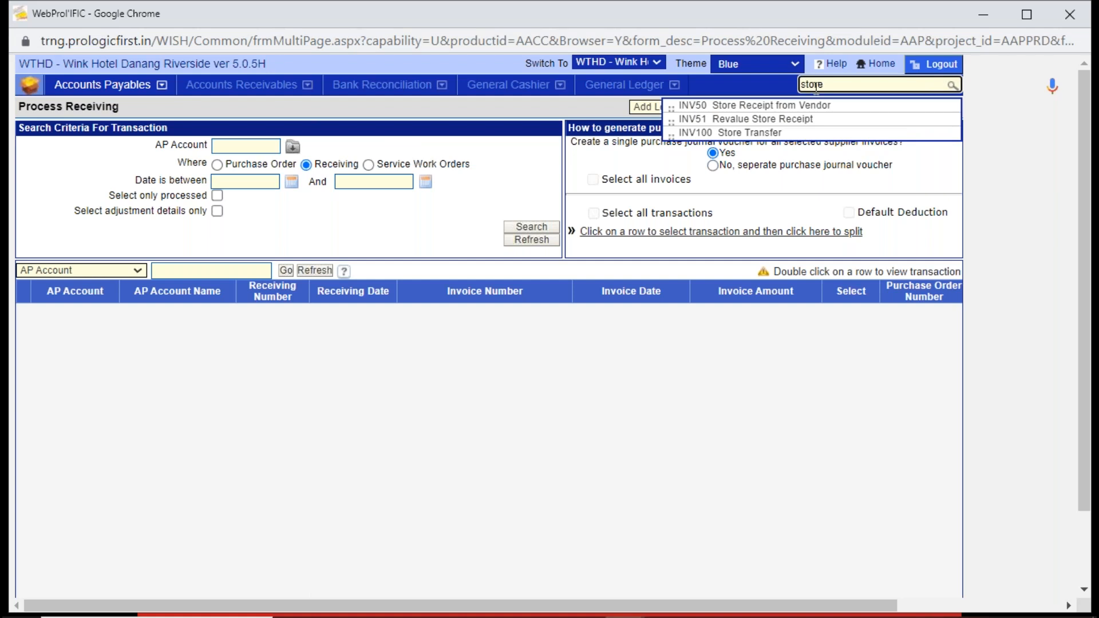
{"action": "left_click", "coordinate": [794, 106]}
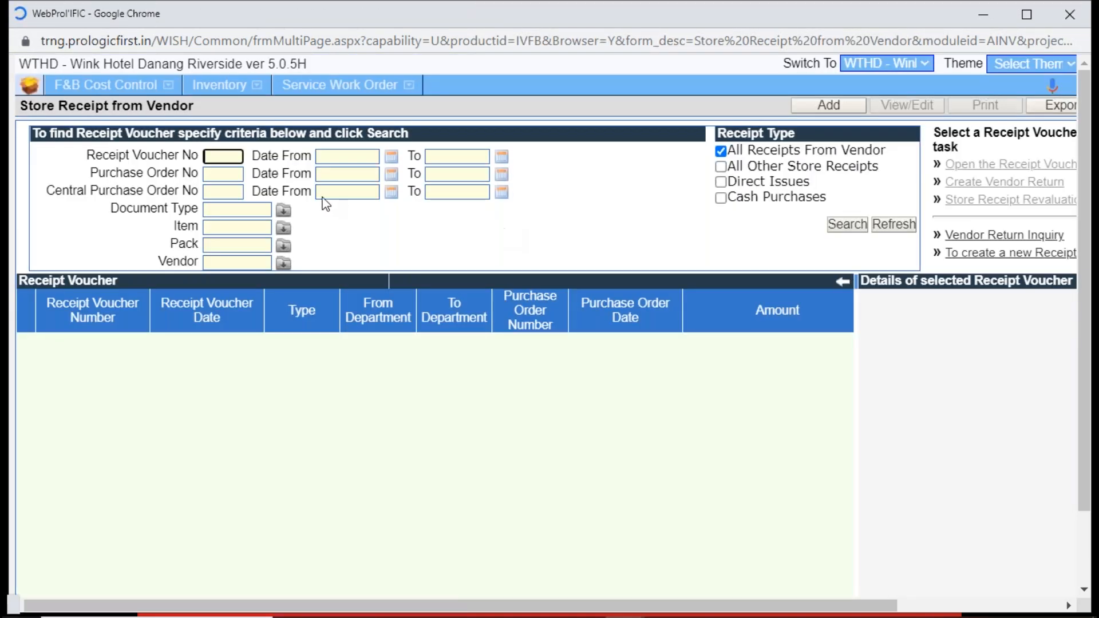
{"action": "left_click", "coordinate": [356, 160]}
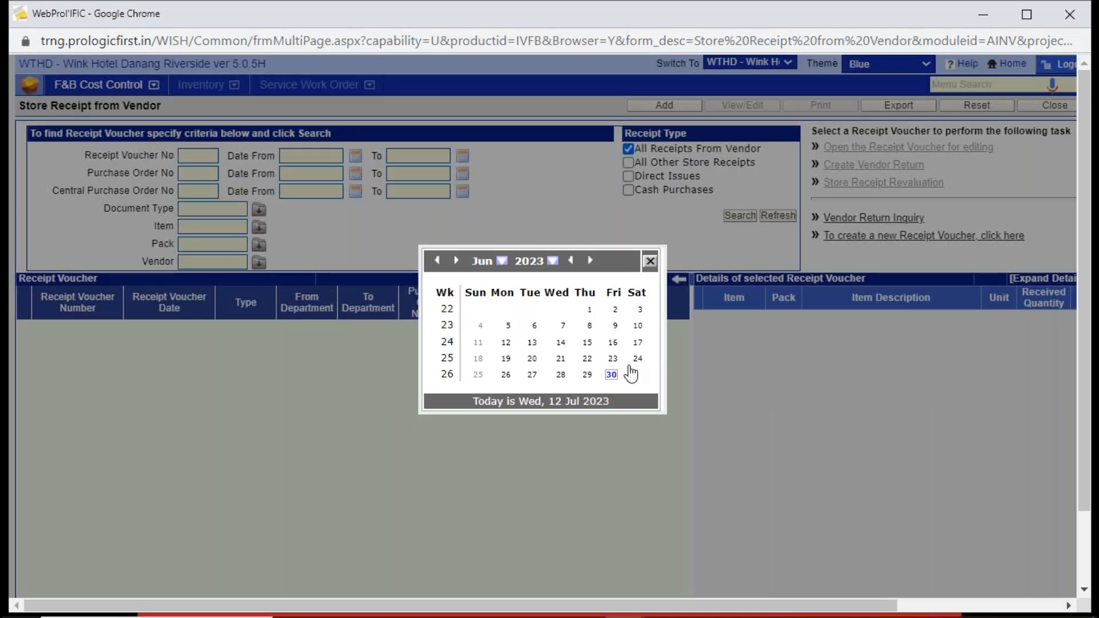
{"action": "left_click", "coordinate": [613, 374]}
{"action": "left_click", "coordinate": [739, 216]}
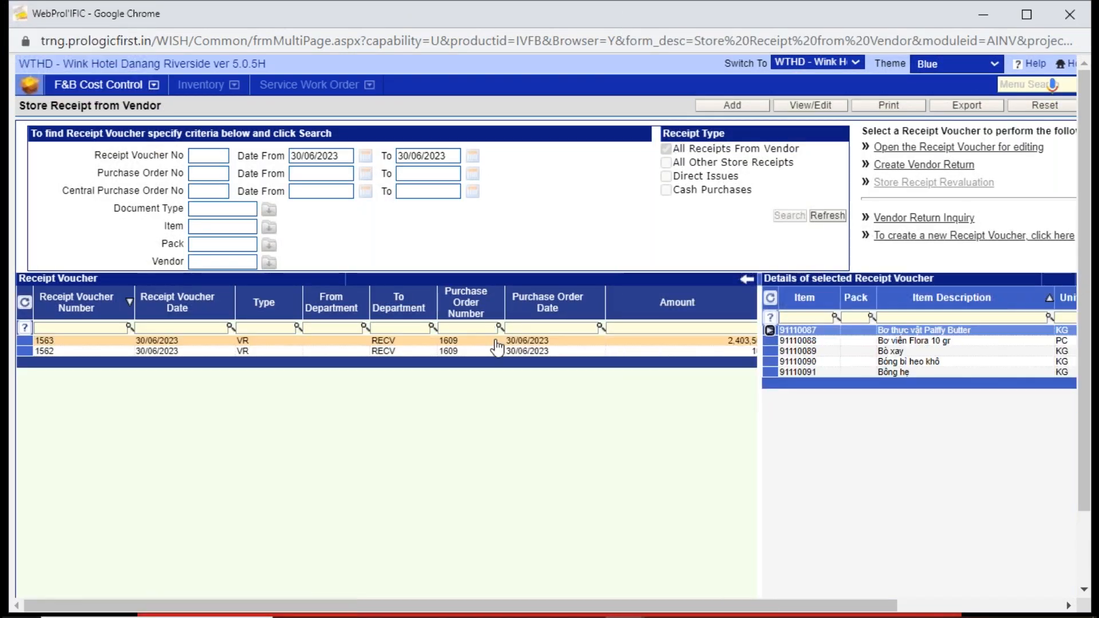
- Open receipt voucher 1563, confirm it to AP, and close the receipt
{"action": "left_click", "coordinate": [791, 111]}
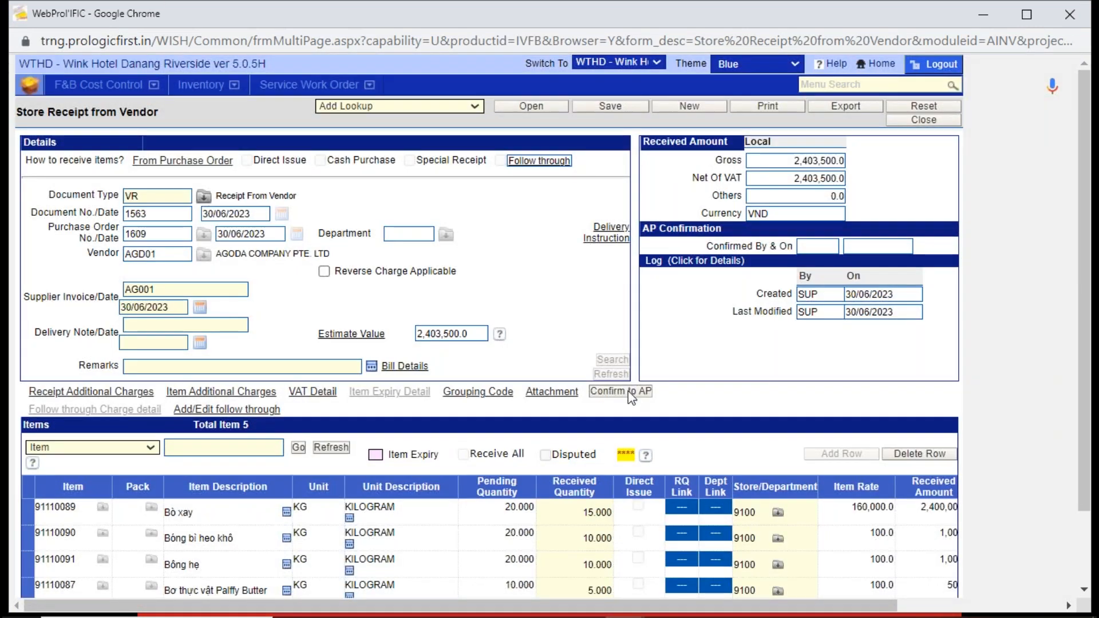
{"action": "left_click", "coordinate": [628, 390]}
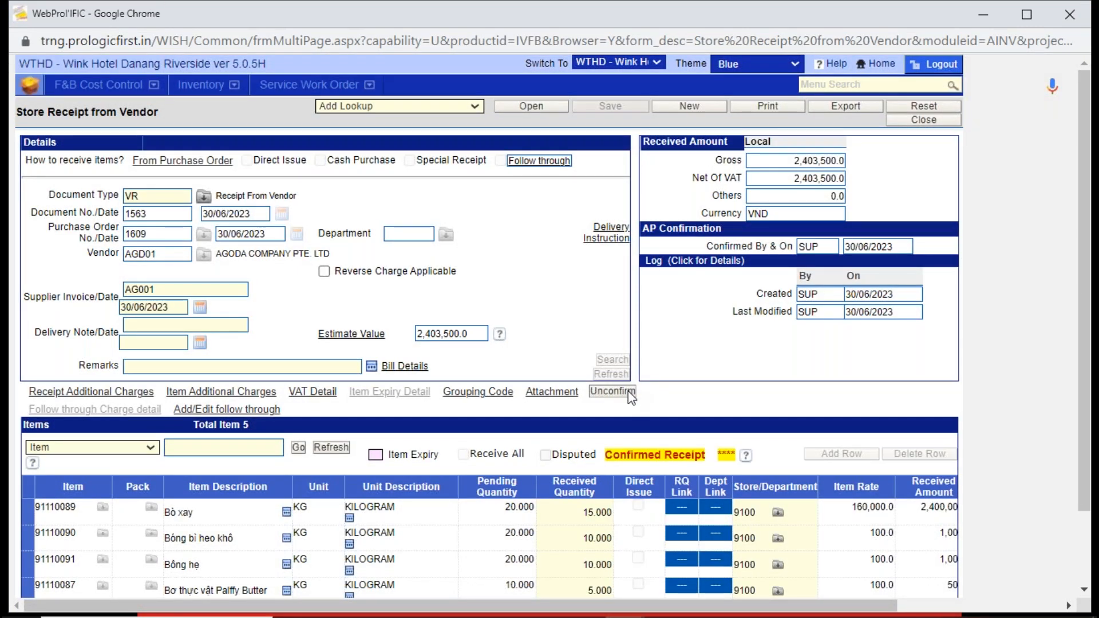
{"action": "left_click", "coordinate": [934, 121]}
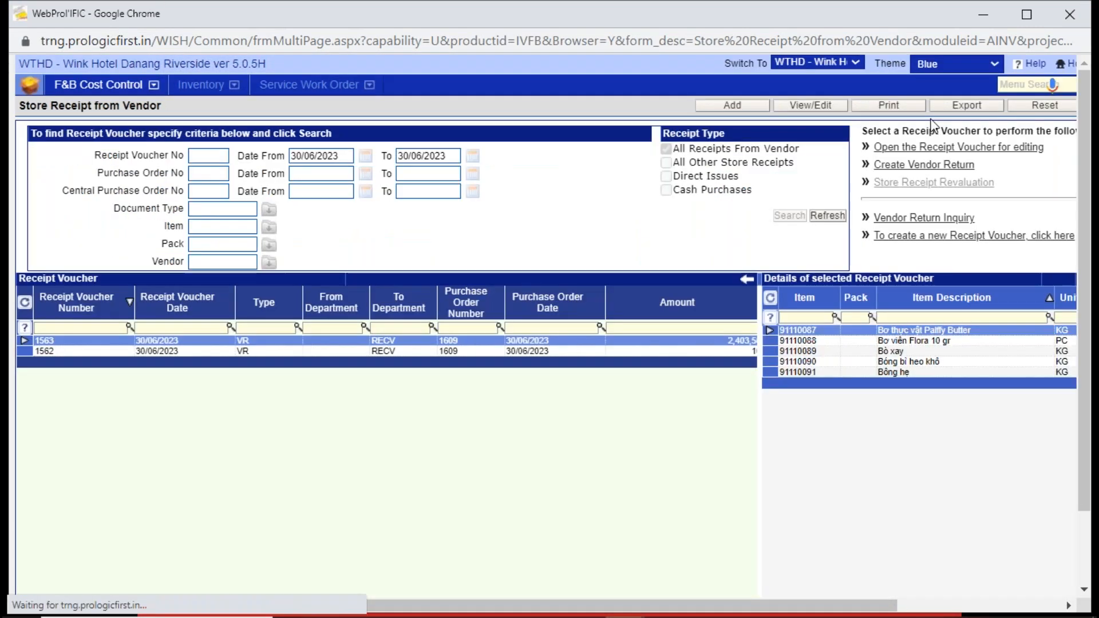
- Find Process Receiving with the menu search and open it in Accounts Payables
{"action": "left_click", "coordinate": [412, 350]}
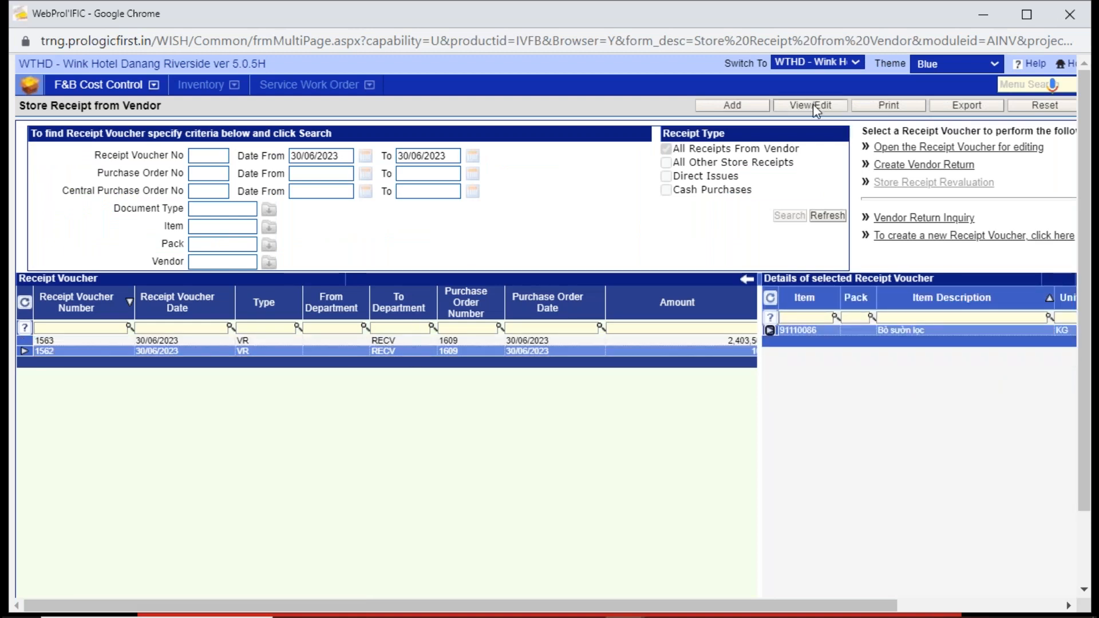
{"action": "left_click", "coordinate": [1013, 84]}
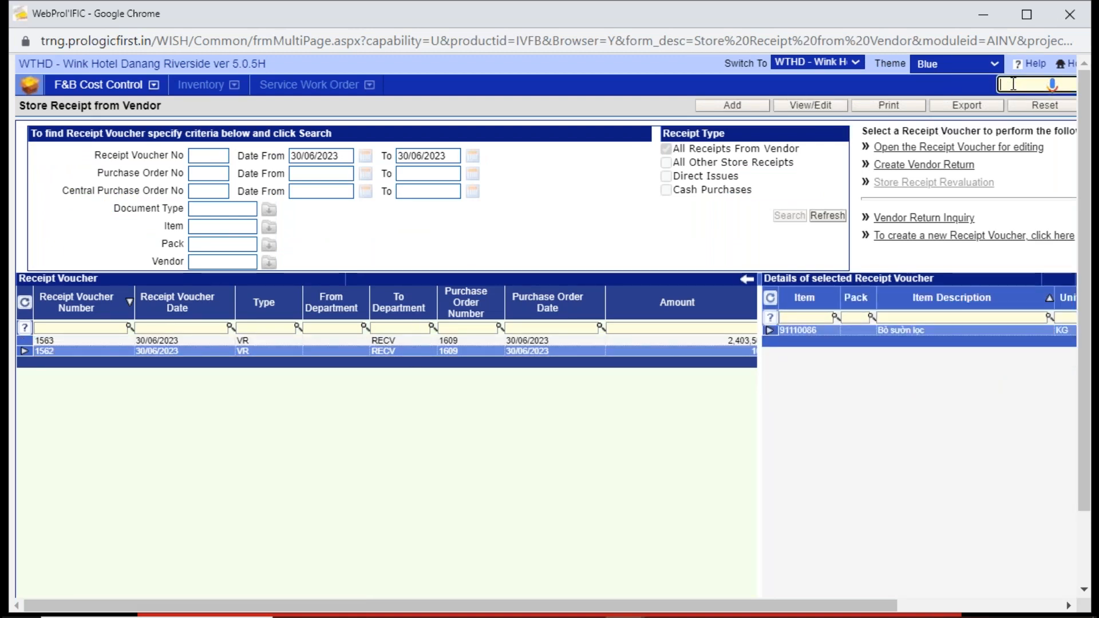
{"action": "type", "text": "proces"}
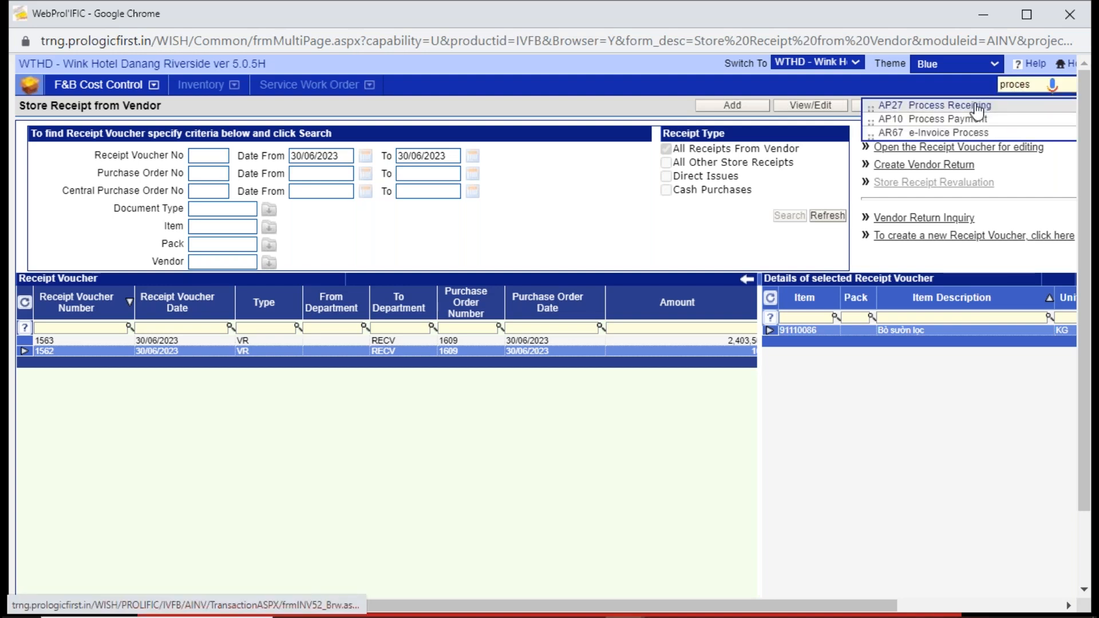
{"action": "left_click", "coordinate": [975, 106]}
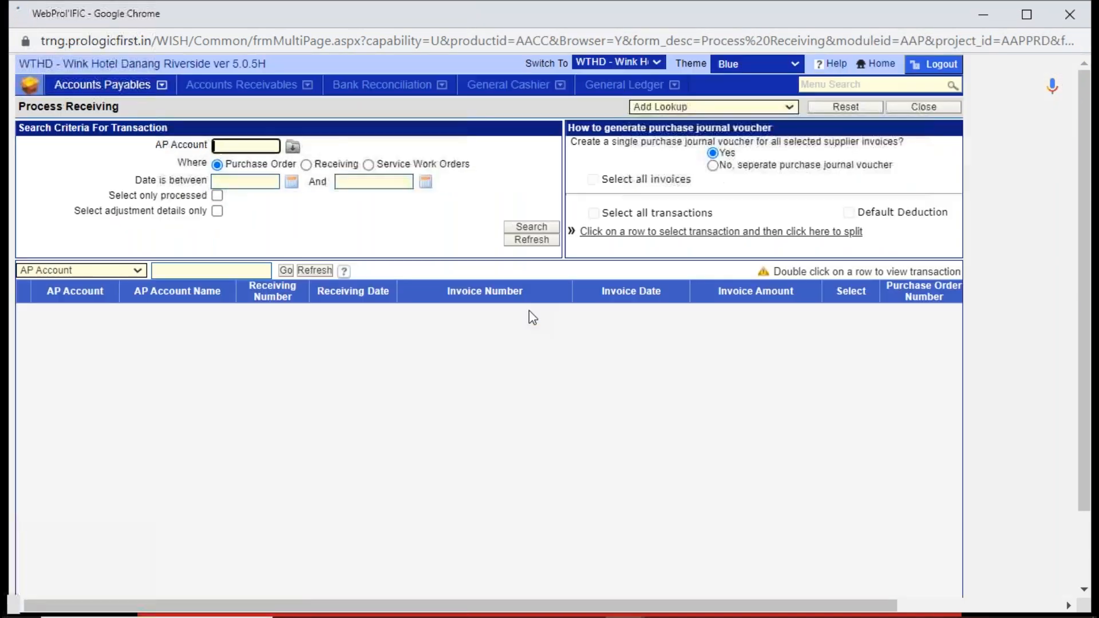
{"action": "type", "text": "AGODA"}
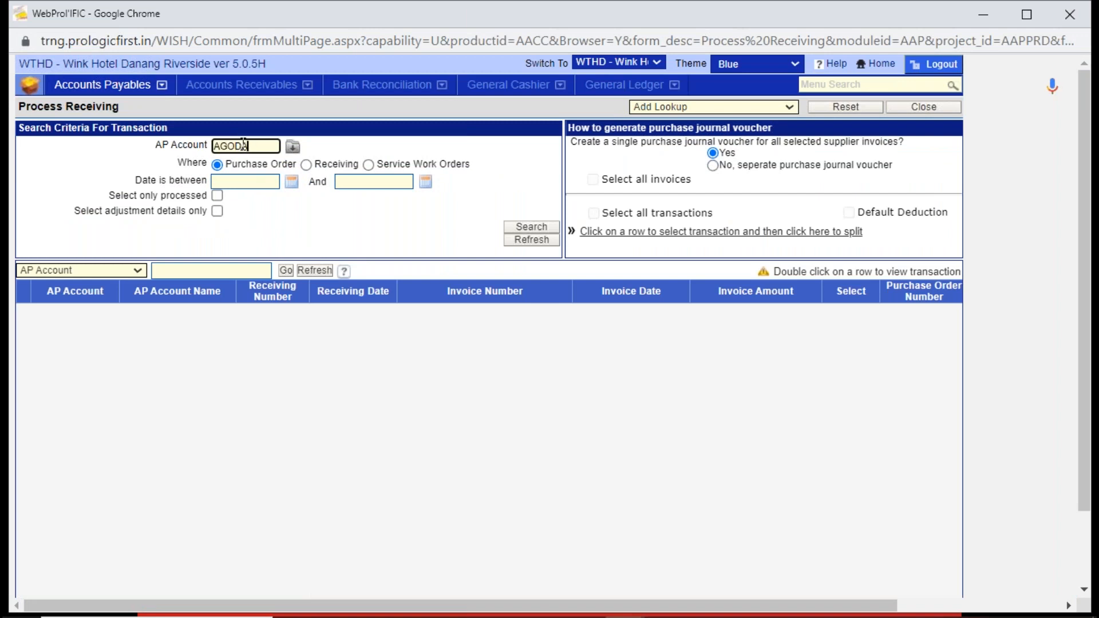
{"action": "key", "text": "Tab"}
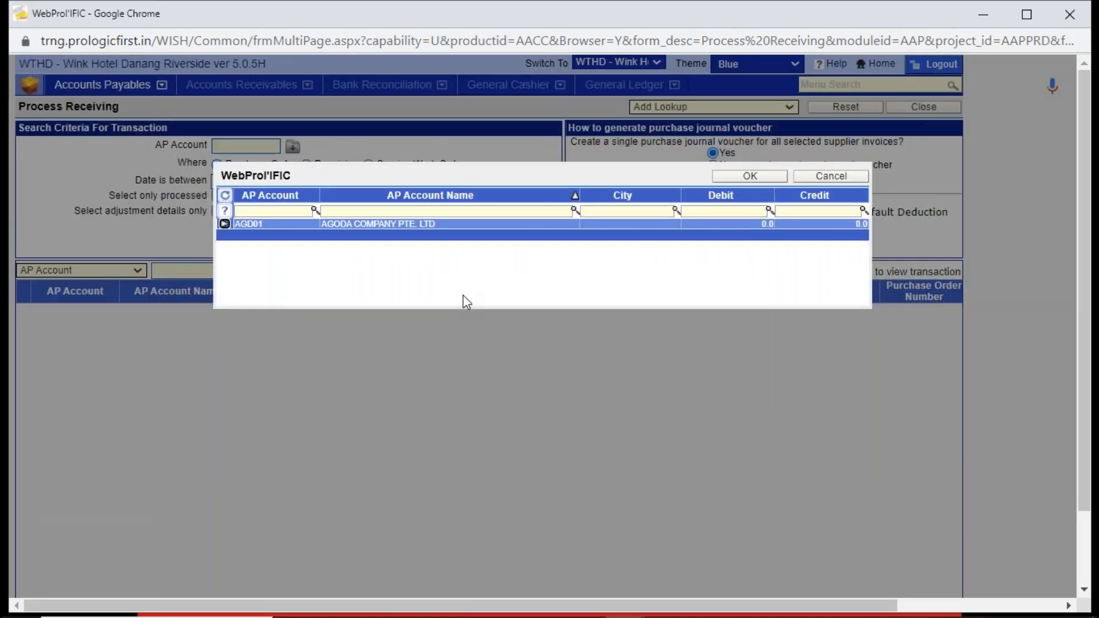
{"action": "double_click", "coordinate": [458, 230]}
{"action": "left_click", "coordinate": [514, 227]}
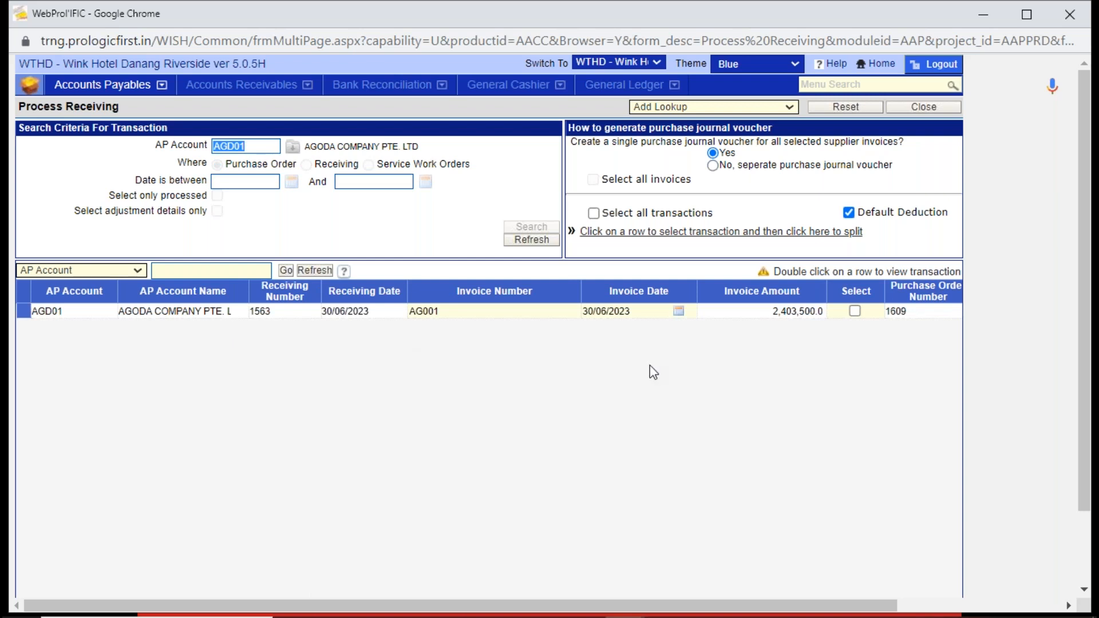
{"action": "left_click", "coordinate": [769, 309]}
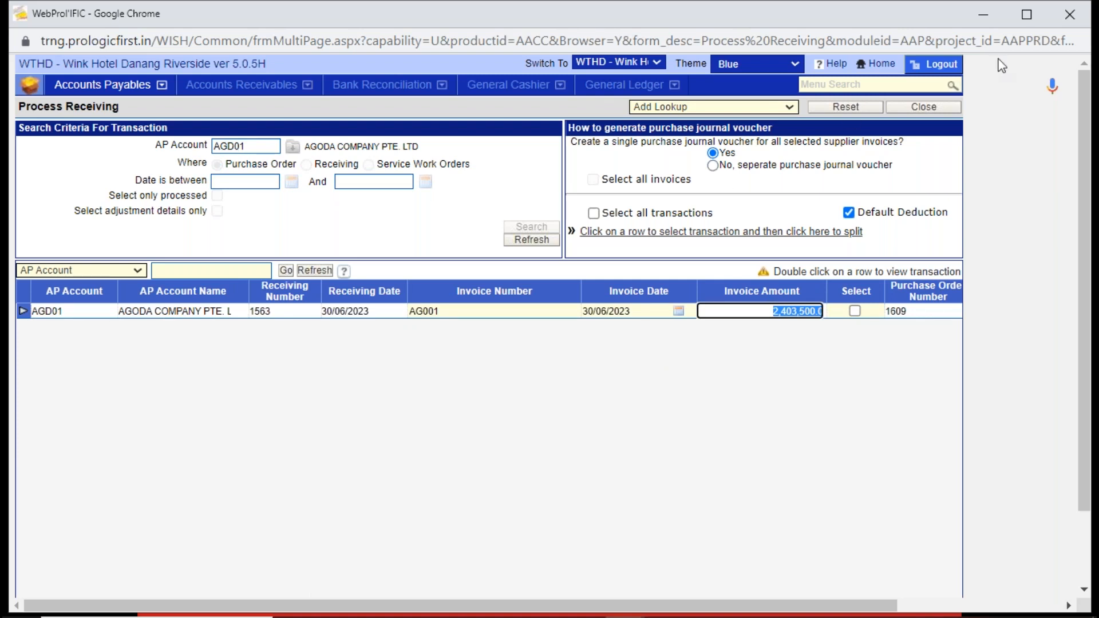
{"action": "left_click", "coordinate": [941, 107]}
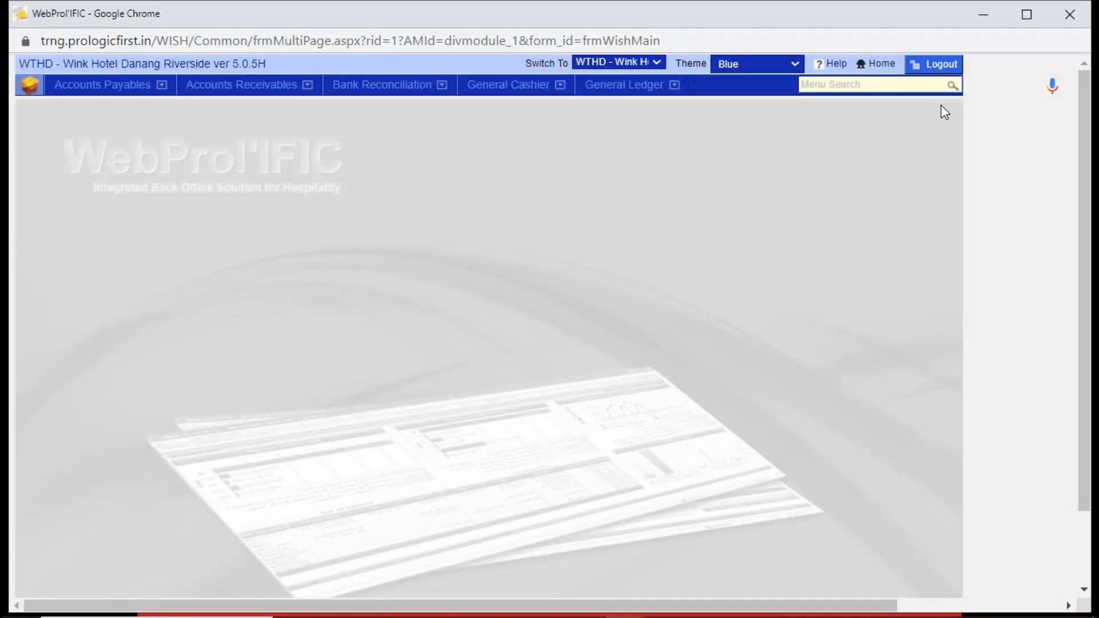
- Open Make PJV in Accounts Payables and start a new purchase journal voucher
{"action": "left_click", "coordinate": [103, 87]}
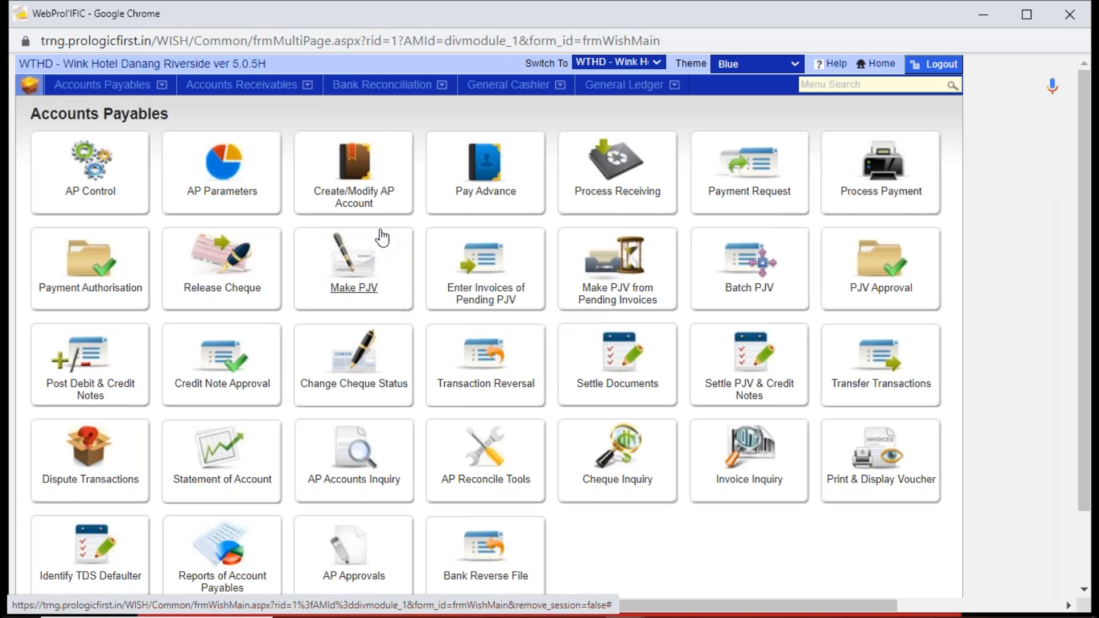
{"action": "left_click", "coordinate": [362, 262]}
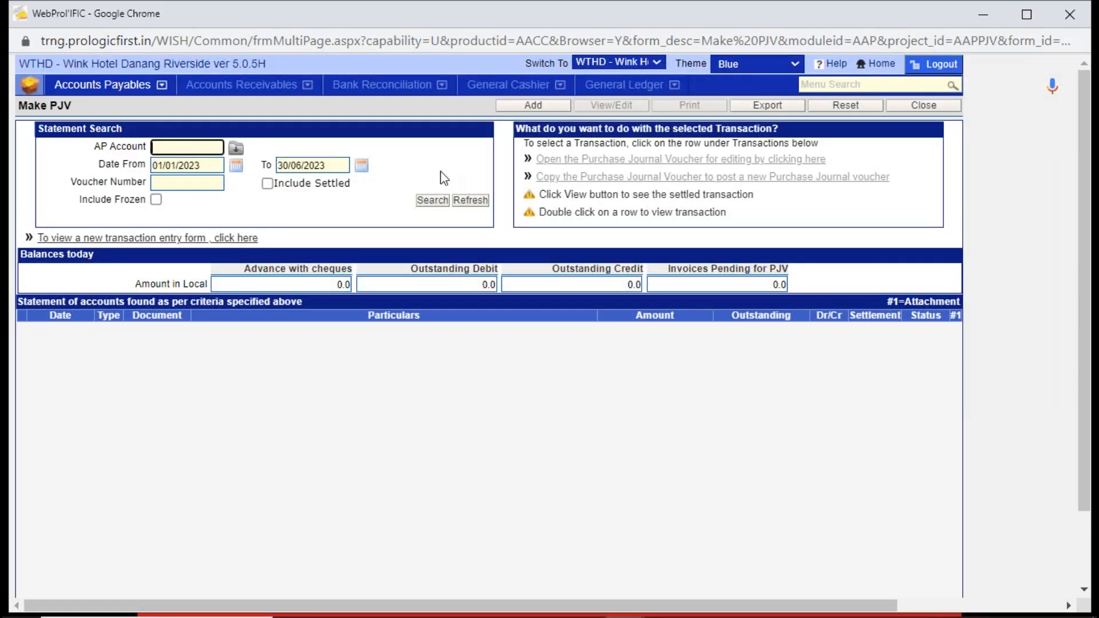
{"action": "left_click", "coordinate": [559, 109]}
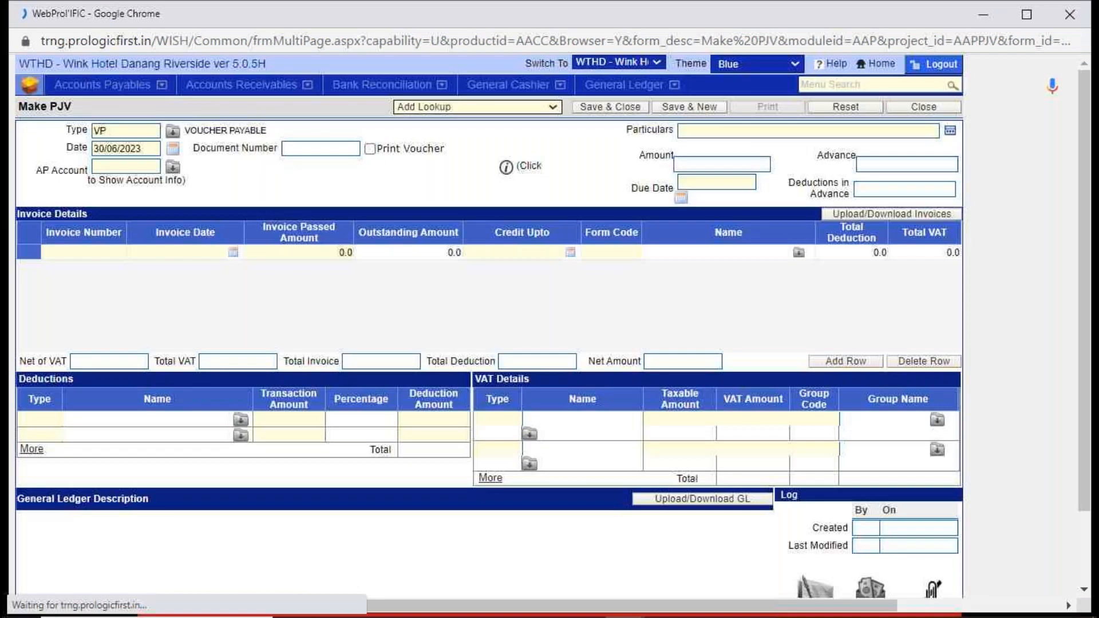
- Assign the voucher to AP account BKC01, Booking.com B.V., and enter "advertising expenses" as its particulars
{"action": "left_click", "coordinate": [138, 133]}
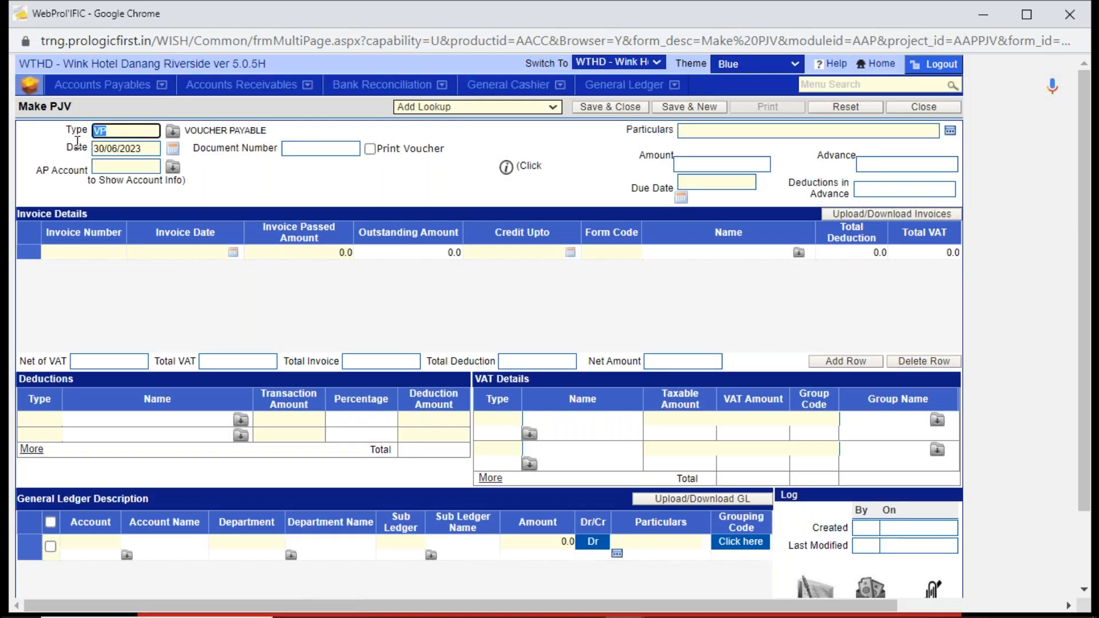
{"action": "left_click", "coordinate": [146, 167]}
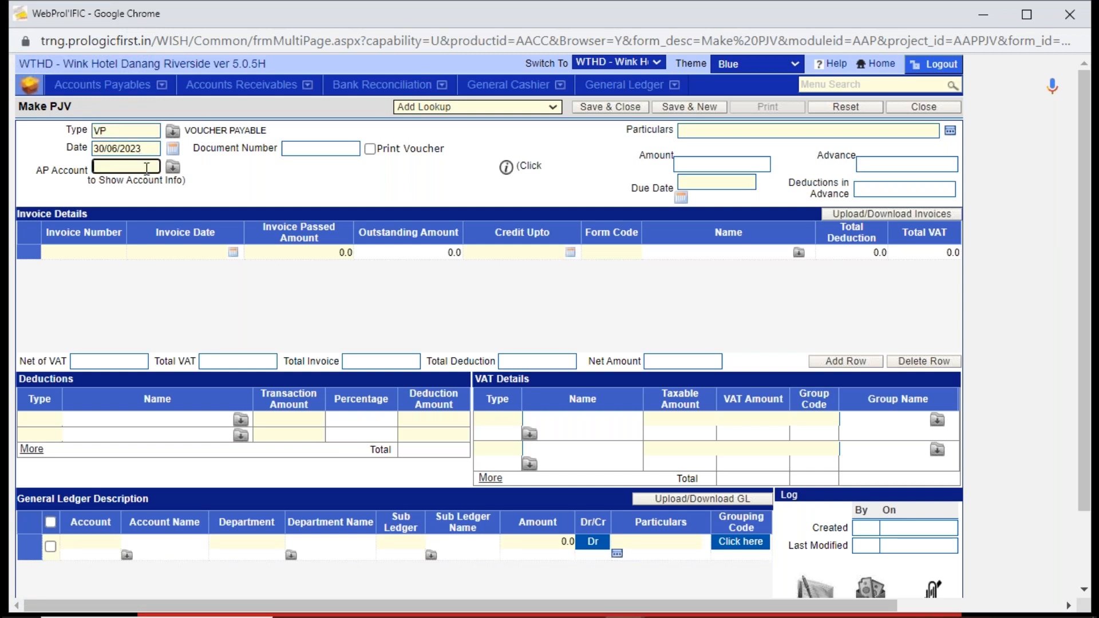
{"action": "left_click", "coordinate": [174, 168]}
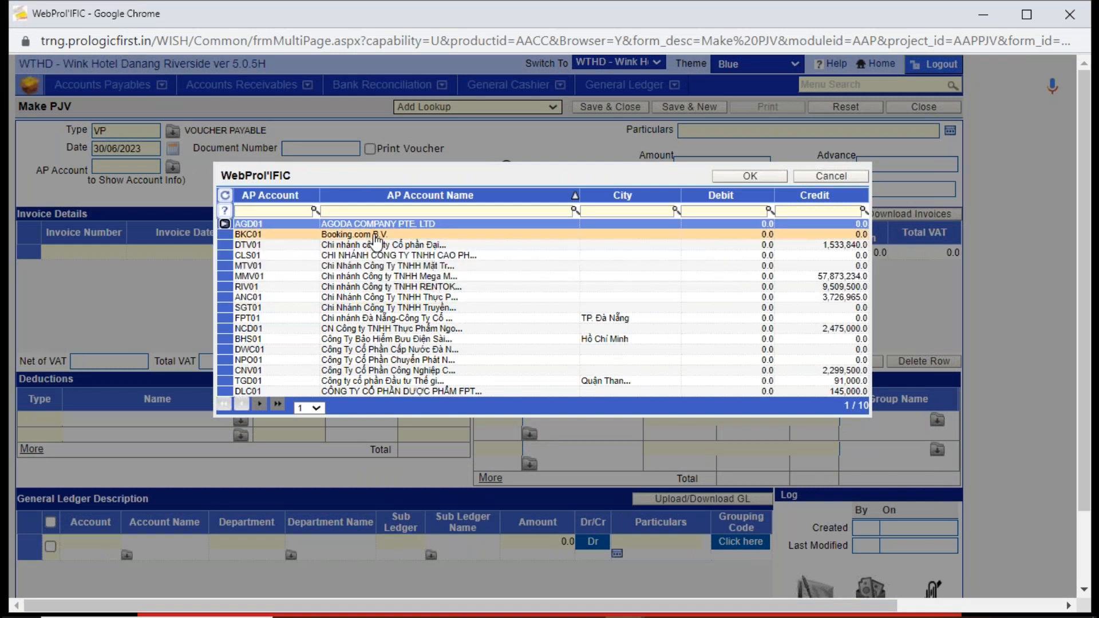
{"action": "double_click", "coordinate": [376, 236]}
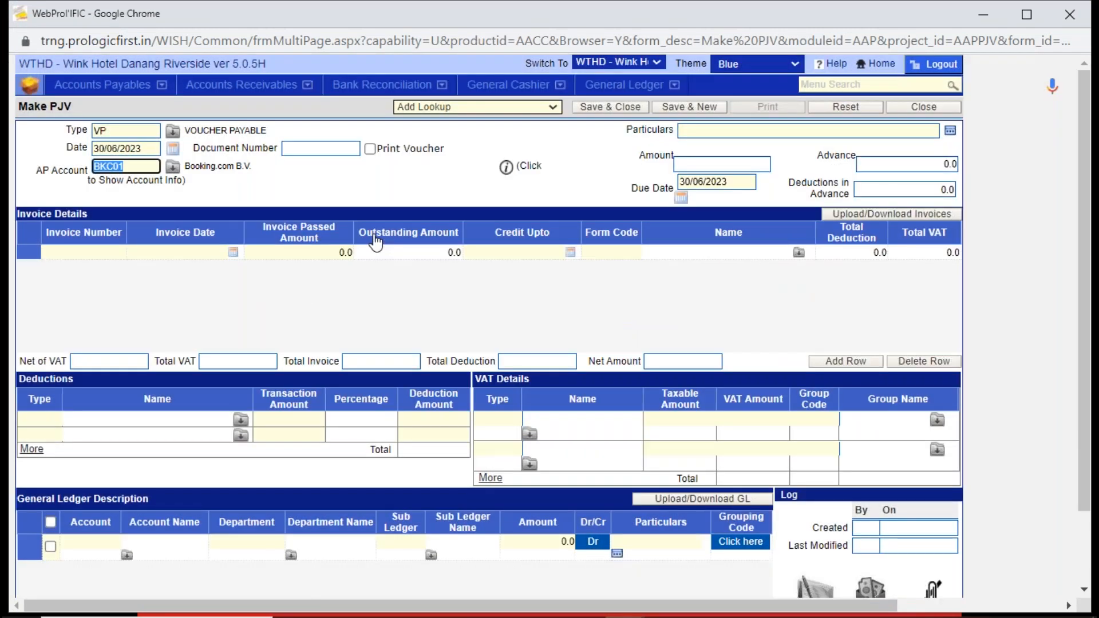
{"action": "key", "text": "Tab"}
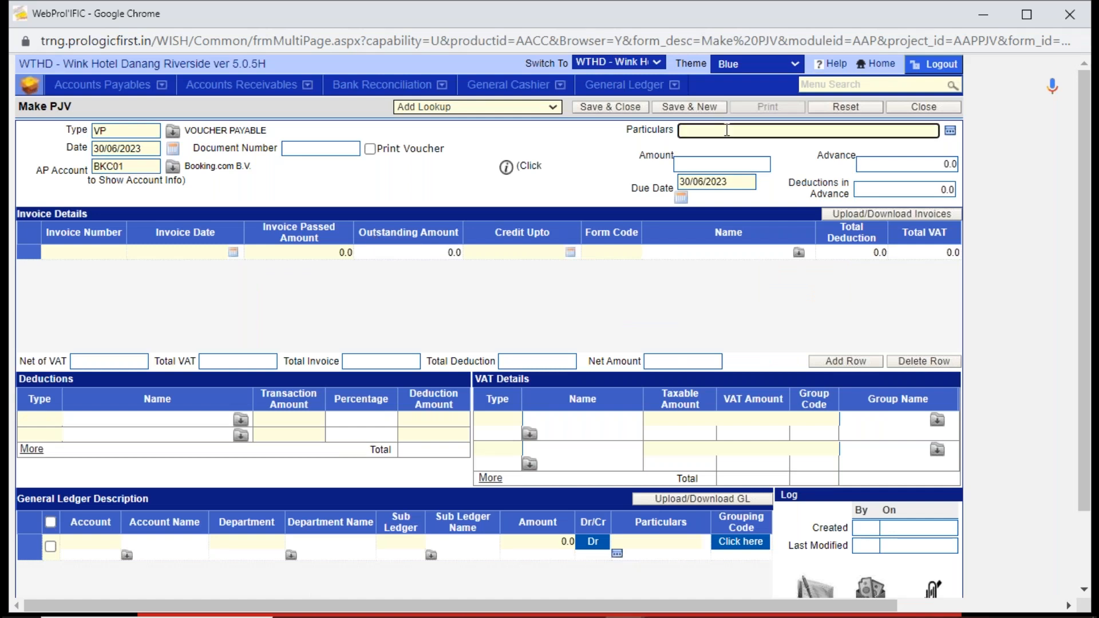
{"action": "type", "text": "advertising expenses"}
- Fill the invoice line with invoice number BK001, date 29/06/2023 and passed amount 20000
{"action": "left_click", "coordinate": [117, 252]}
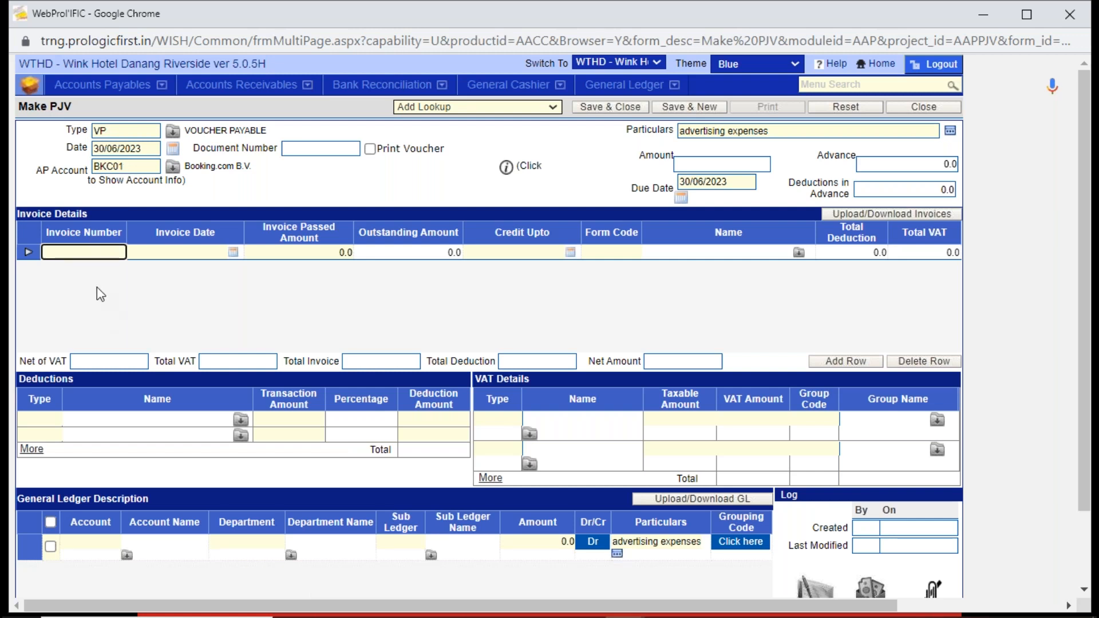
{"action": "type", "text": "BK001"}
{"action": "key", "text": "Tab"}
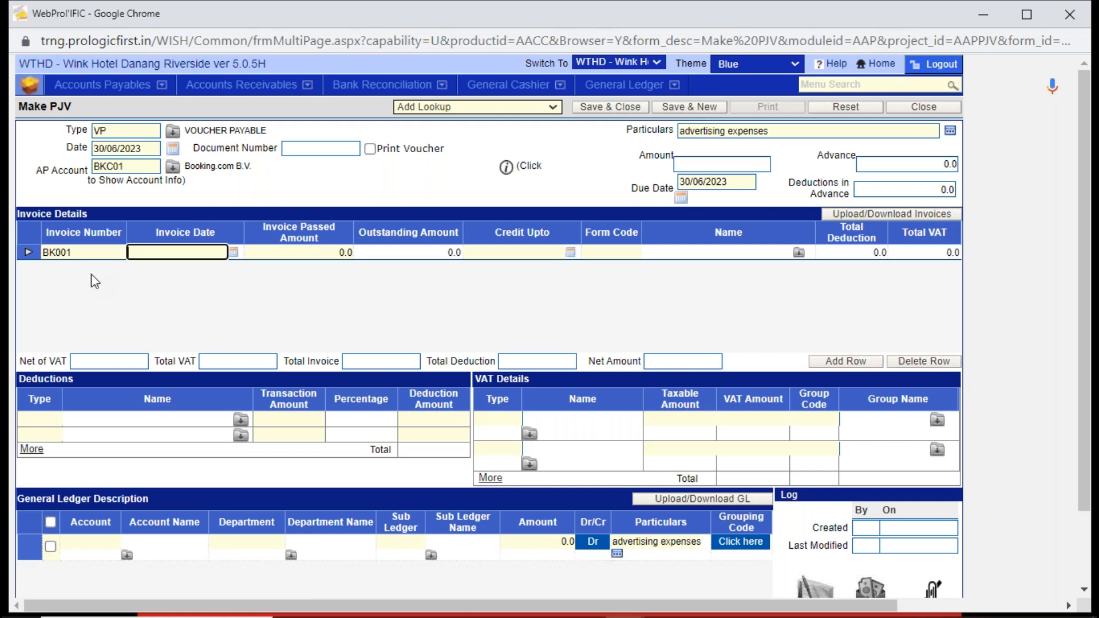
{"action": "left_click", "coordinate": [232, 252]}
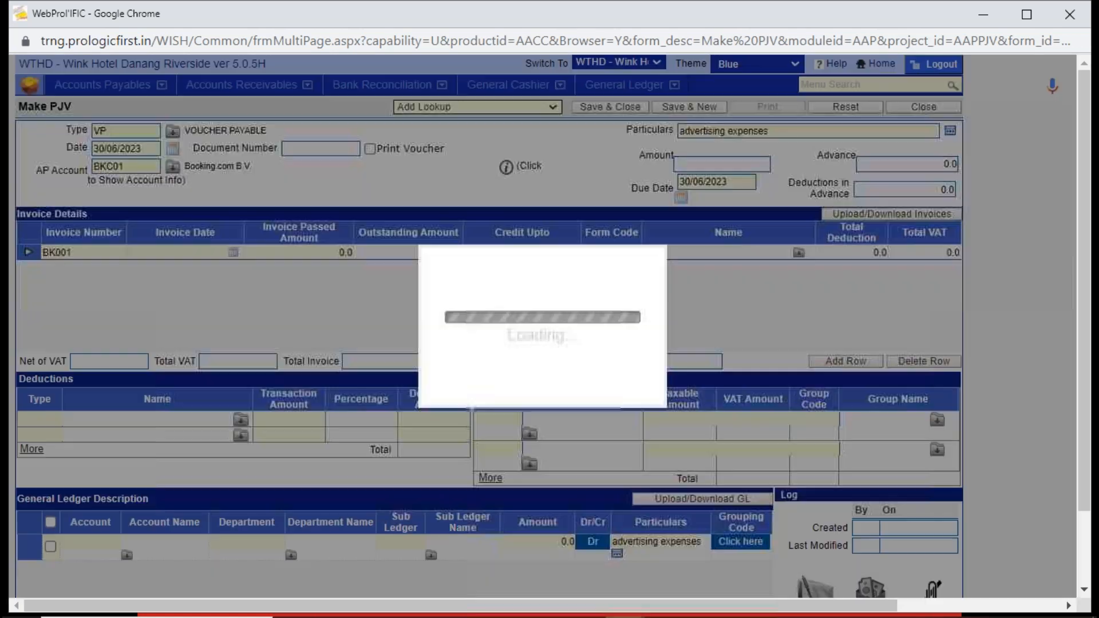
{"action": "left_click", "coordinate": [587, 375]}
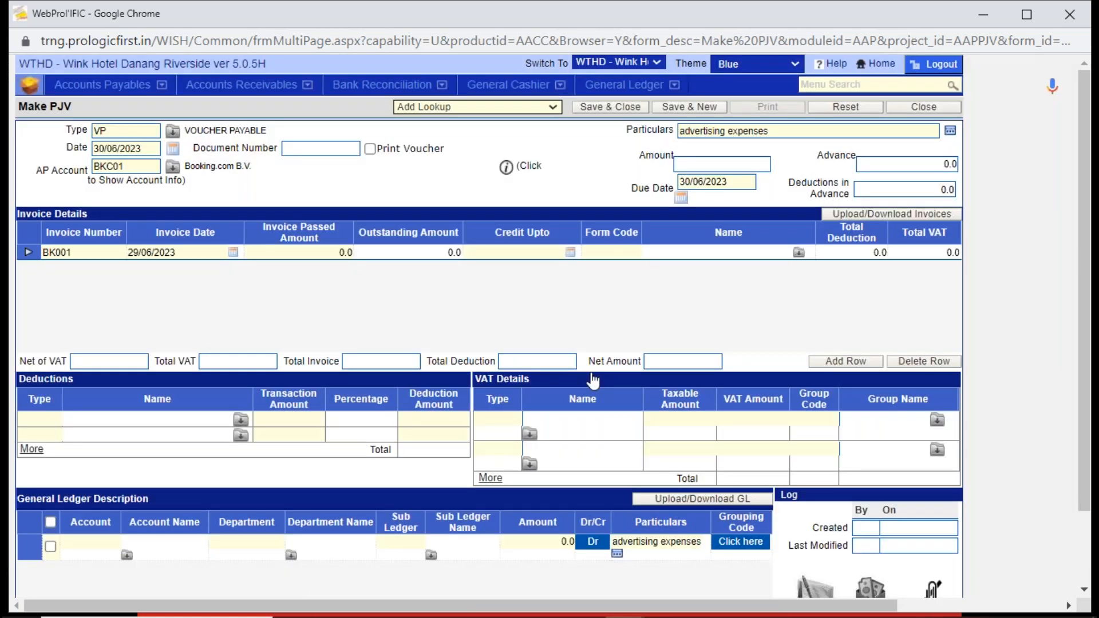
{"action": "left_click", "coordinate": [326, 253]}
{"action": "type", "text": "200"}
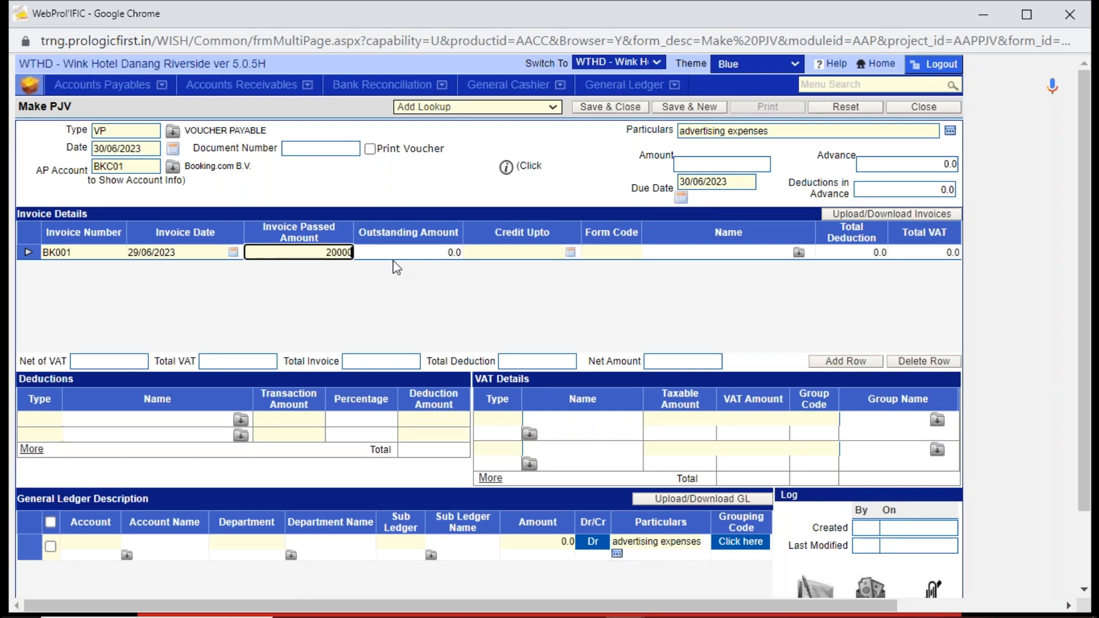
{"action": "type", "text": "00"}
{"action": "key", "text": "Tab"}
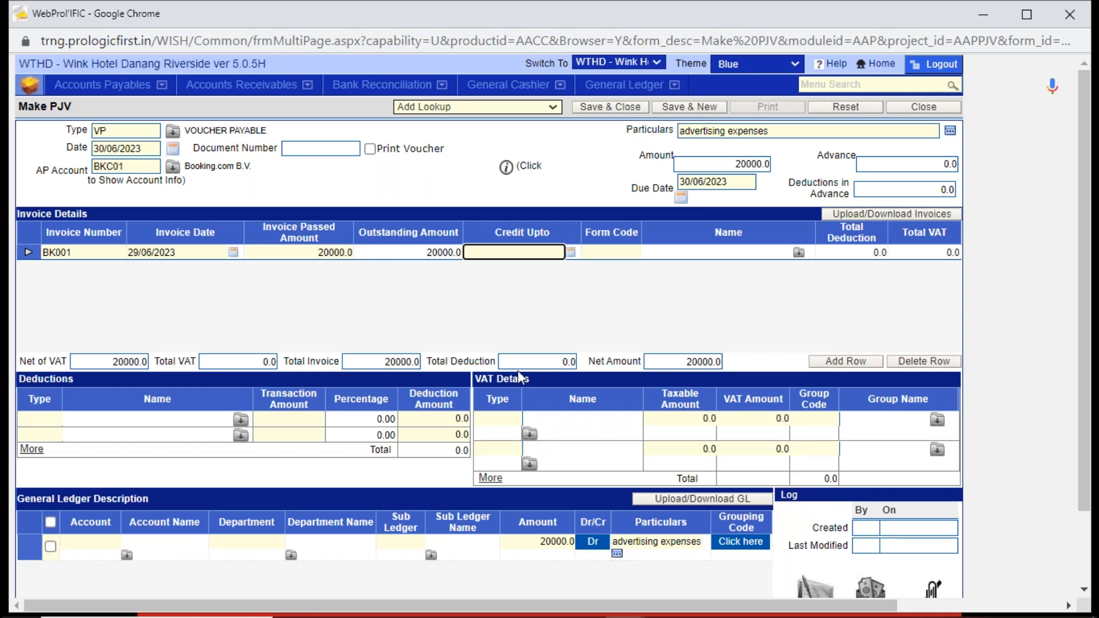
- Apply VAT type VT05 (VAT 05%) to the invoice and check its VAT and taxable amounts
{"action": "left_click", "coordinate": [530, 436]}
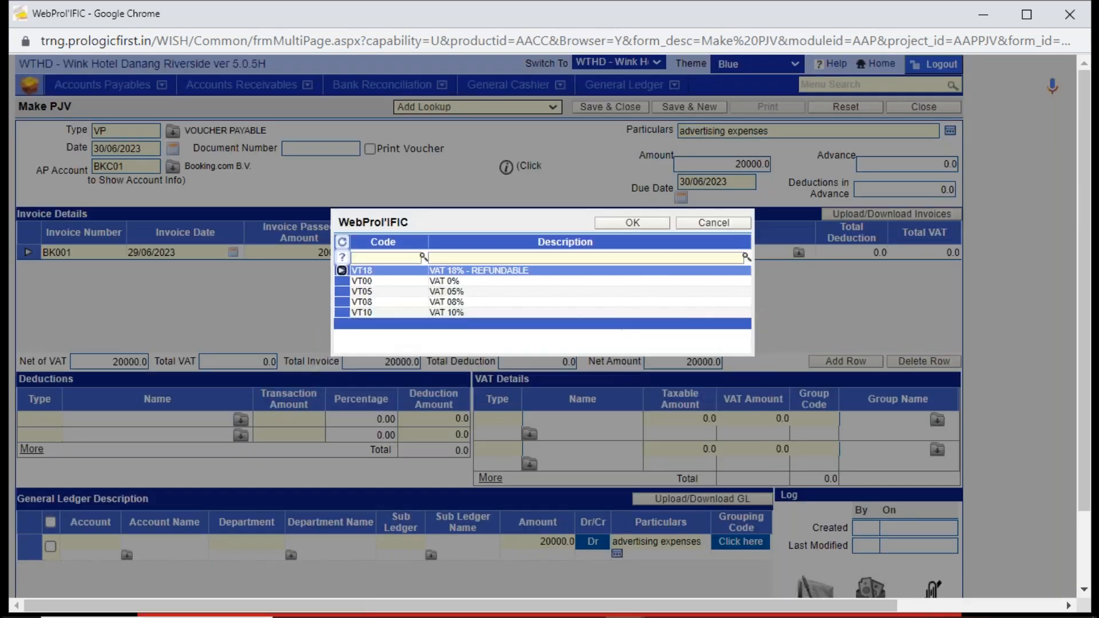
{"action": "double_click", "coordinate": [473, 292]}
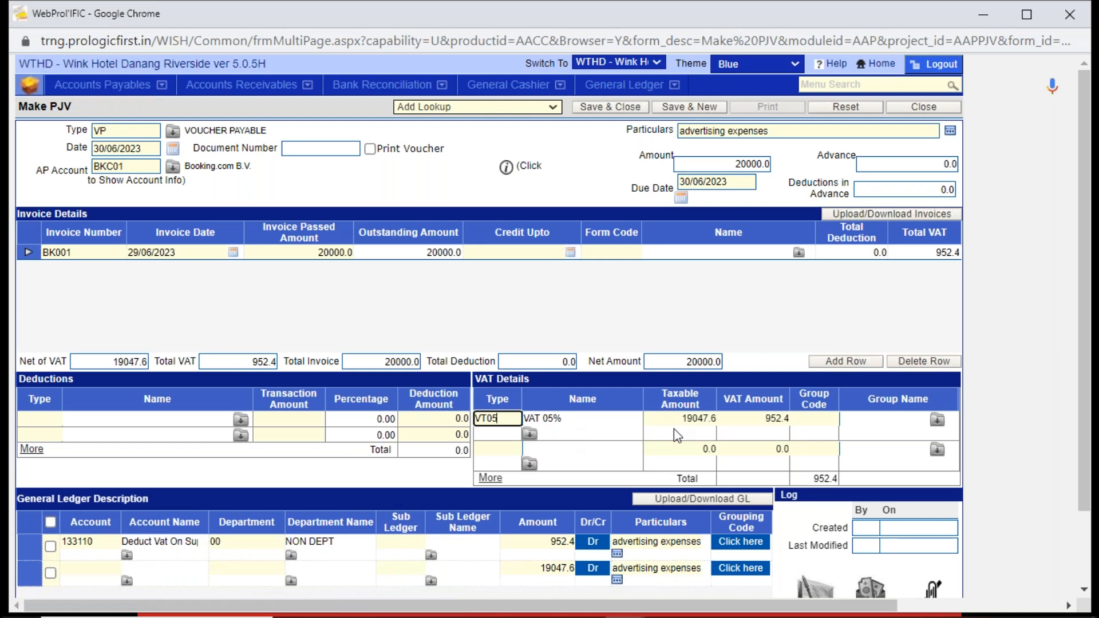
{"action": "left_click", "coordinate": [780, 422]}
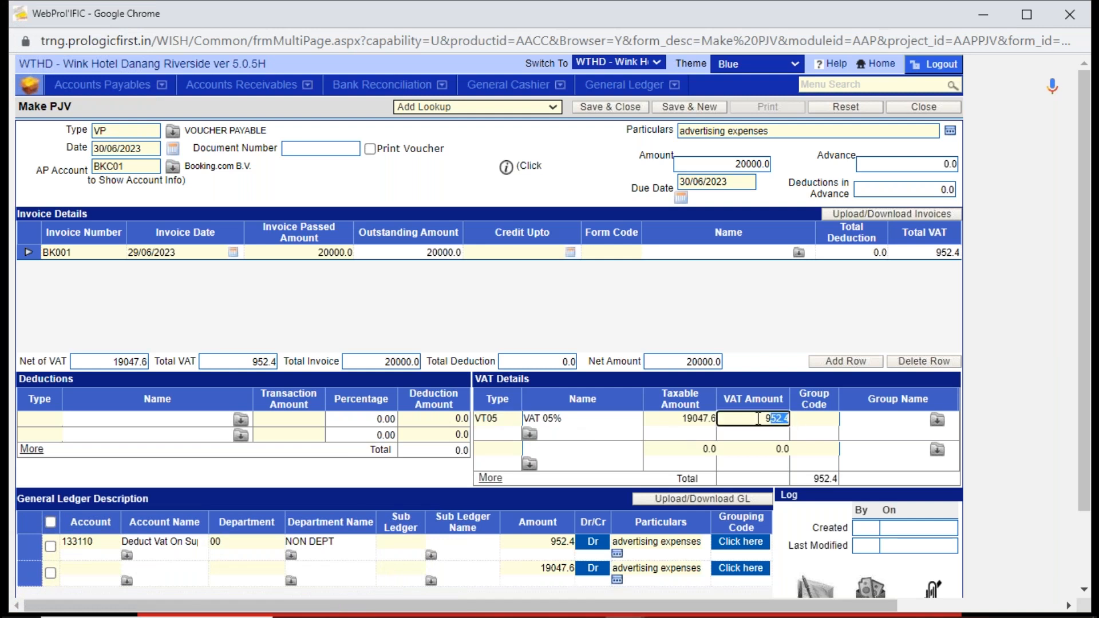
{"action": "left_click", "coordinate": [677, 422]}
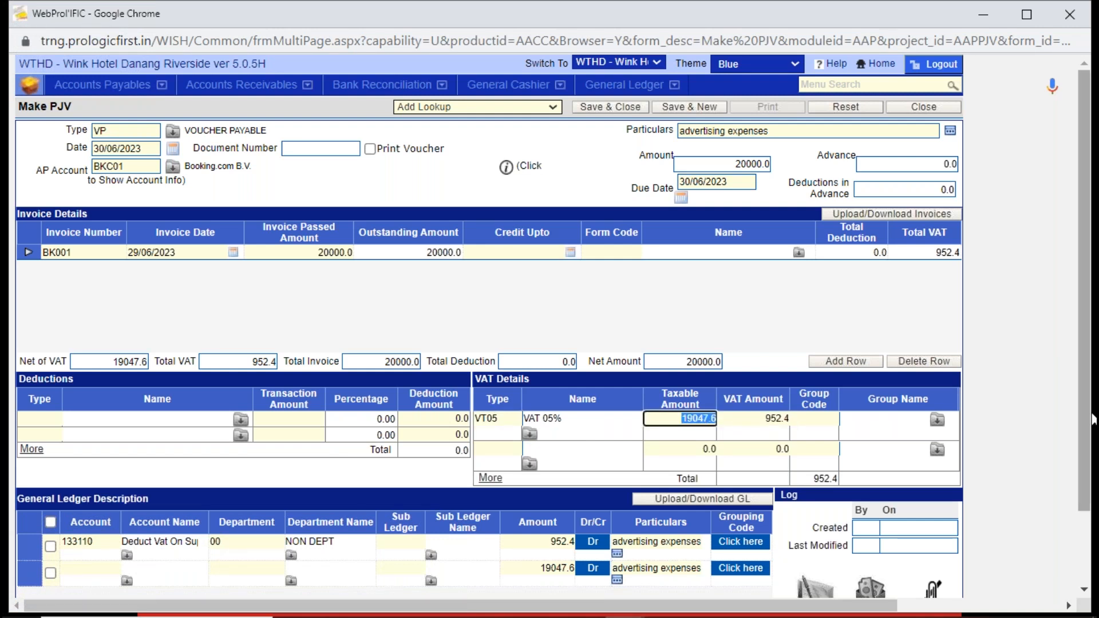
- Examine the general ledger account and account name posted for VAT type VT05
{"action": "scroll", "coordinate": [739, 424], "scroll_direction": "down", "scroll_amount": 2}
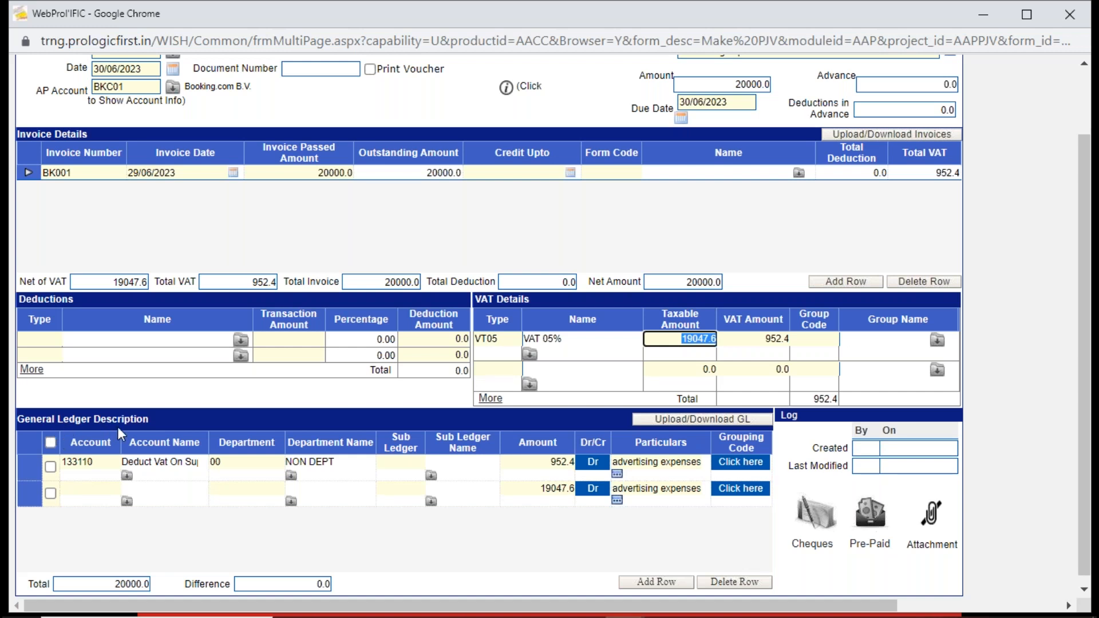
{"action": "left_click", "coordinate": [103, 461]}
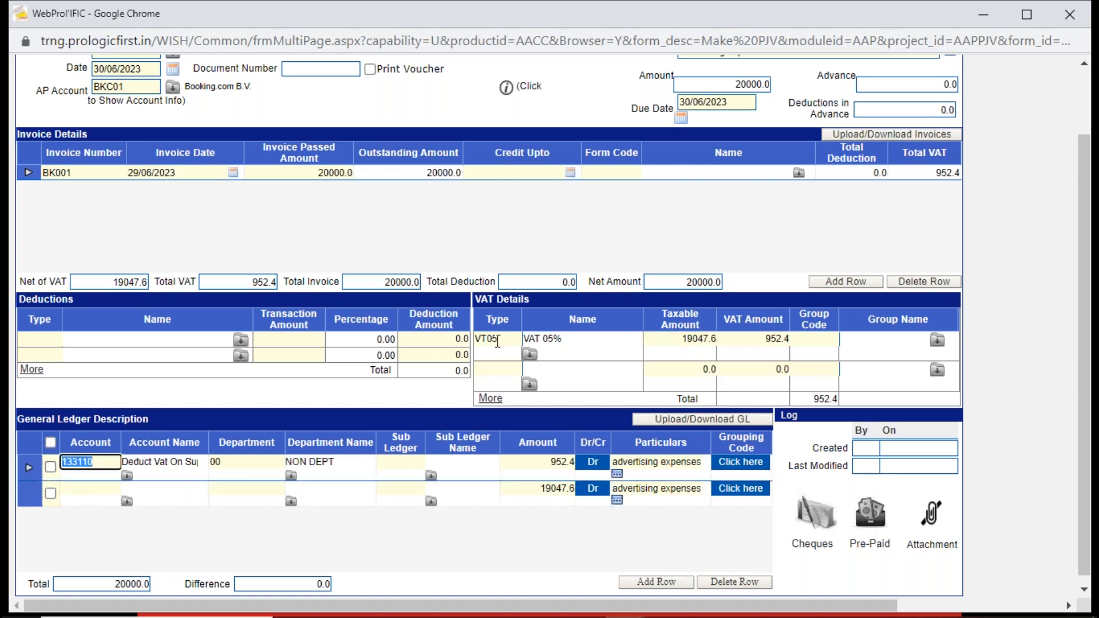
{"action": "left_click", "coordinate": [497, 339]}
{"action": "left_click_drag", "start_coordinate": [496, 340], "coordinate": [464, 343]}
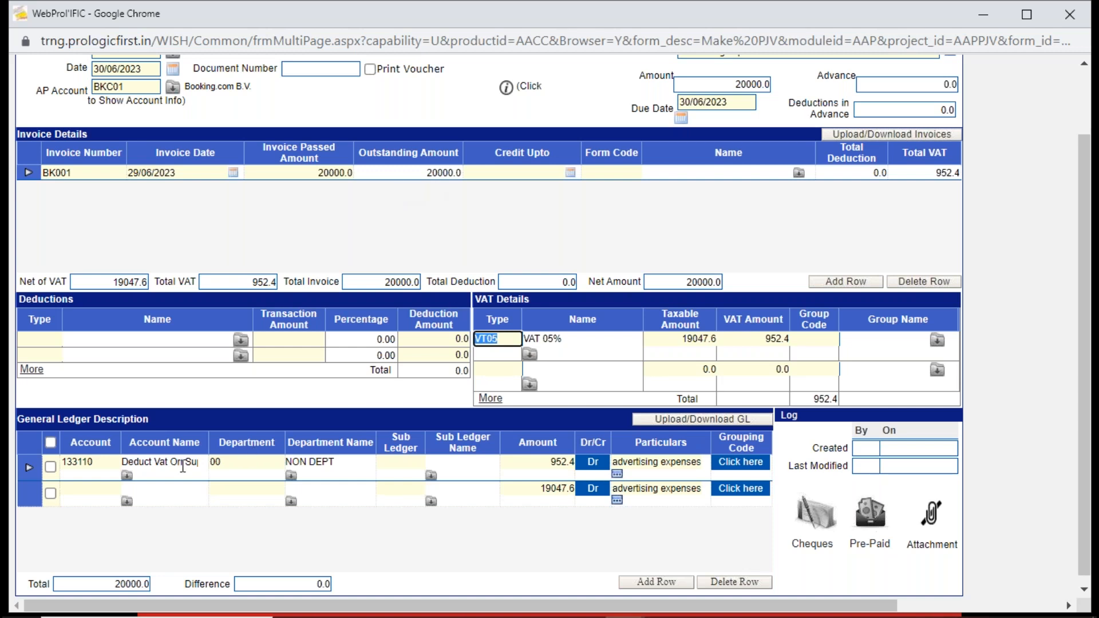
{"action": "left_click", "coordinate": [183, 466]}
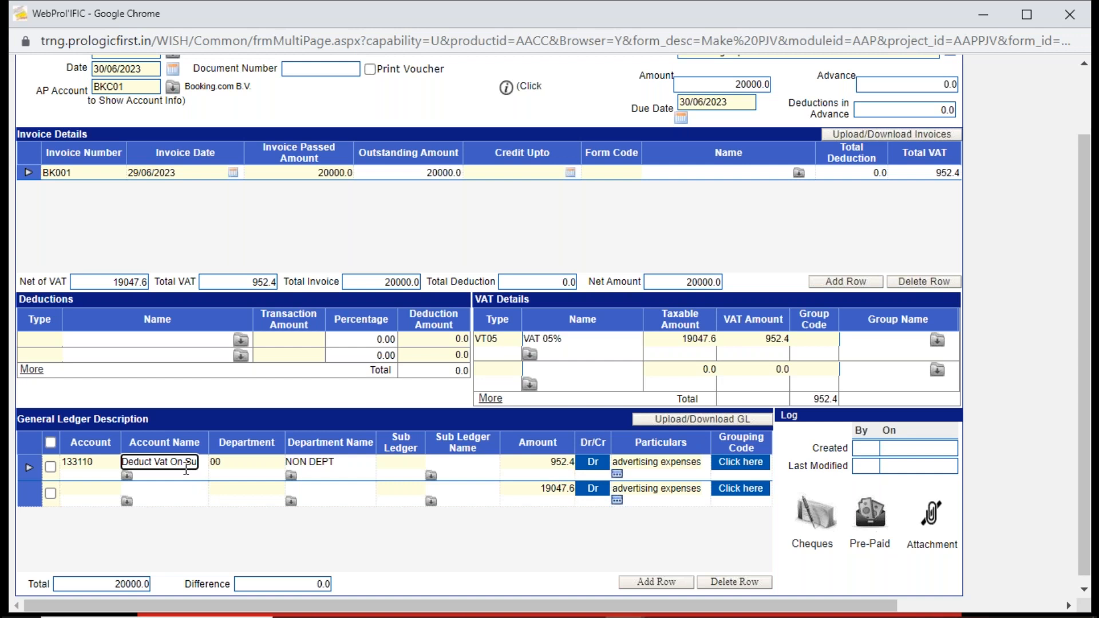
- Re-enter VT05 as the VAT type in the first VAT details line
{"action": "double_click", "coordinate": [499, 342]}
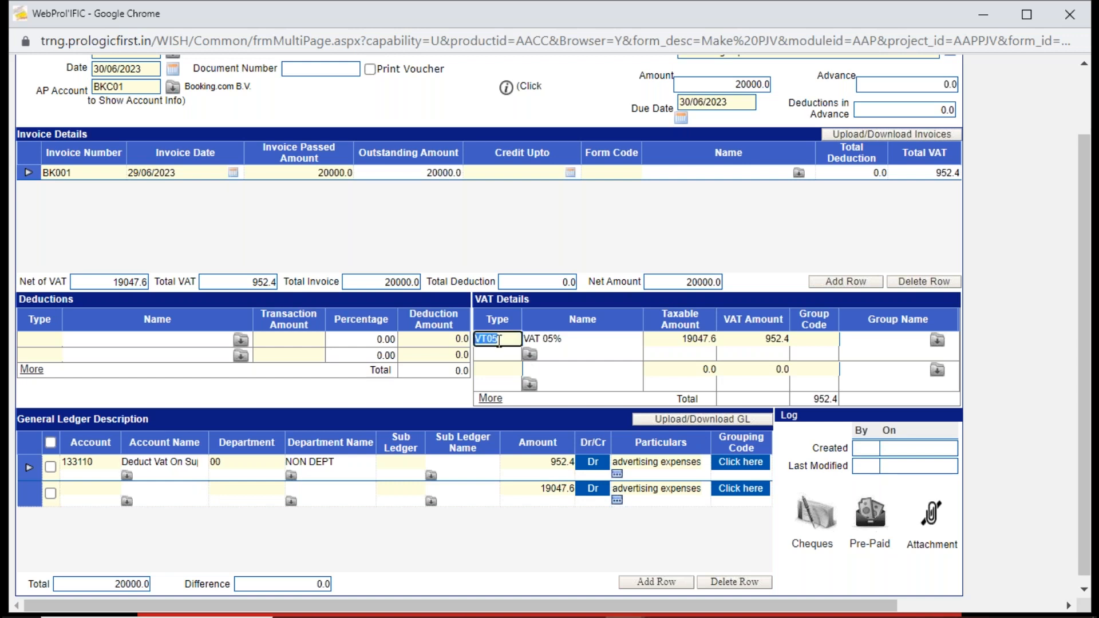
{"action": "left_click_drag", "start_coordinate": [500, 341], "coordinate": [465, 343]}
{"action": "key", "text": "ctrl+z"}
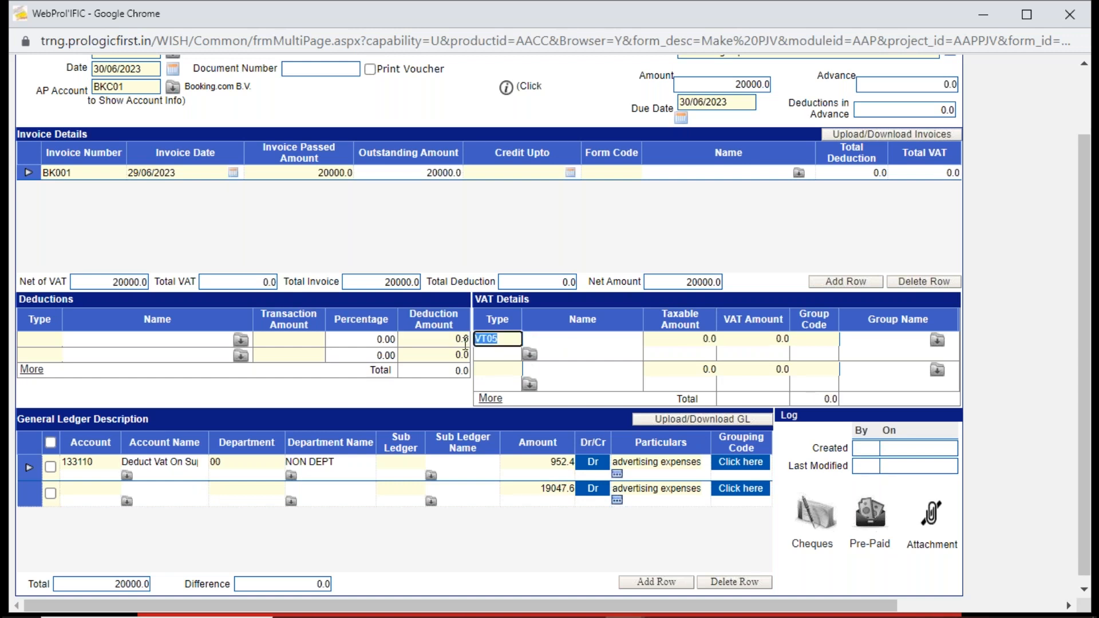
{"action": "key", "text": "Tab"}
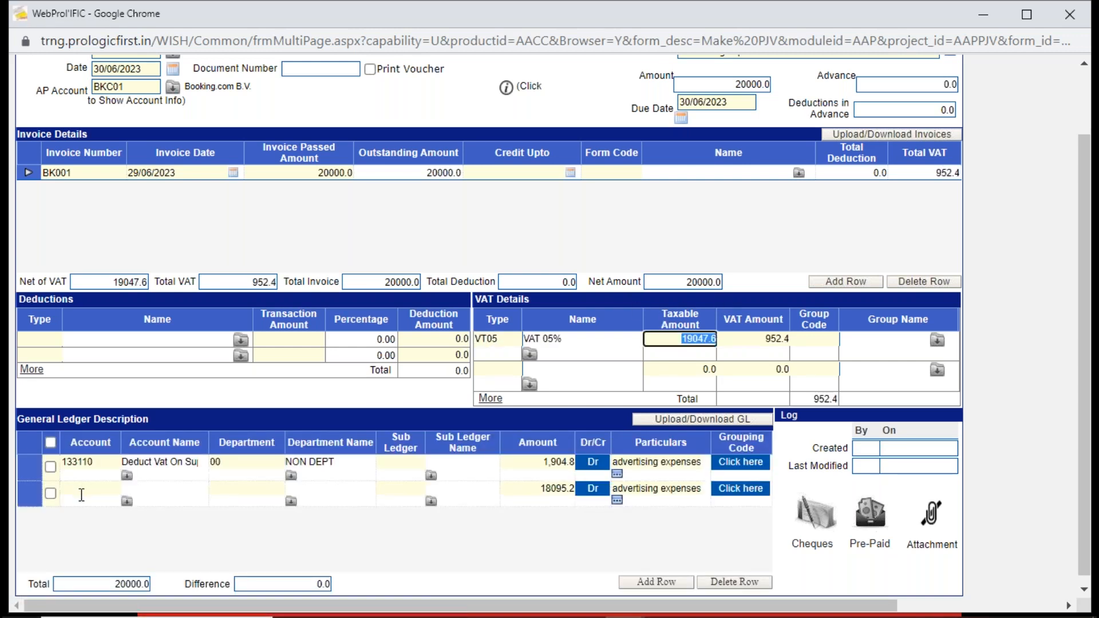
- Assign the S&M Advertising Local account (641813) and Sales Department (60) to the second general ledger line
{"action": "left_click", "coordinate": [81, 490]}
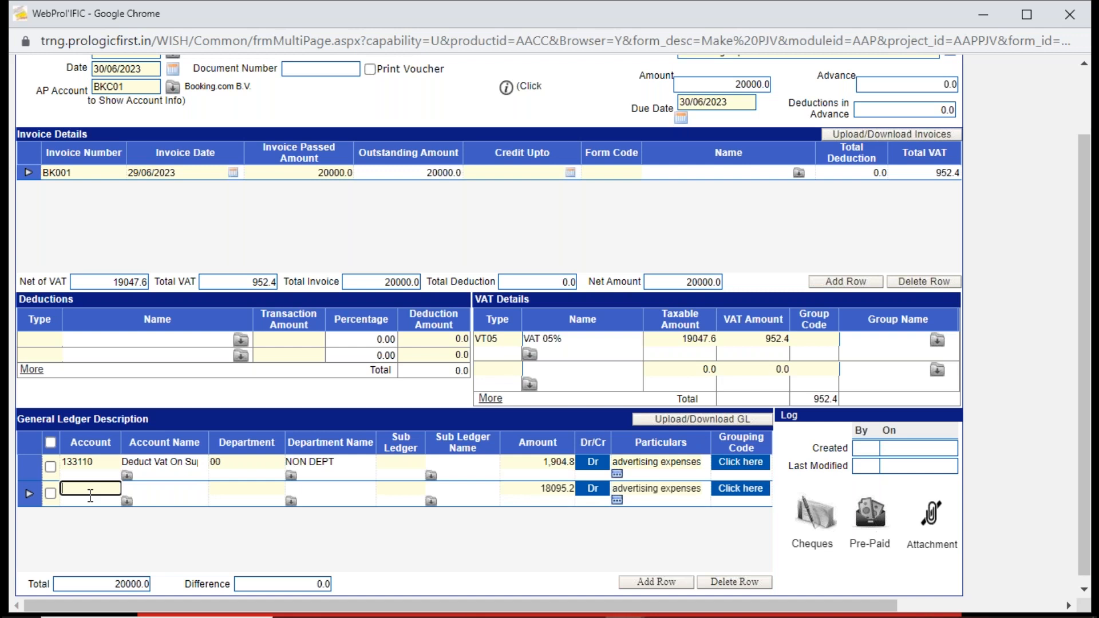
{"action": "type", "text": "%adver"}
{"action": "key", "text": "Tab"}
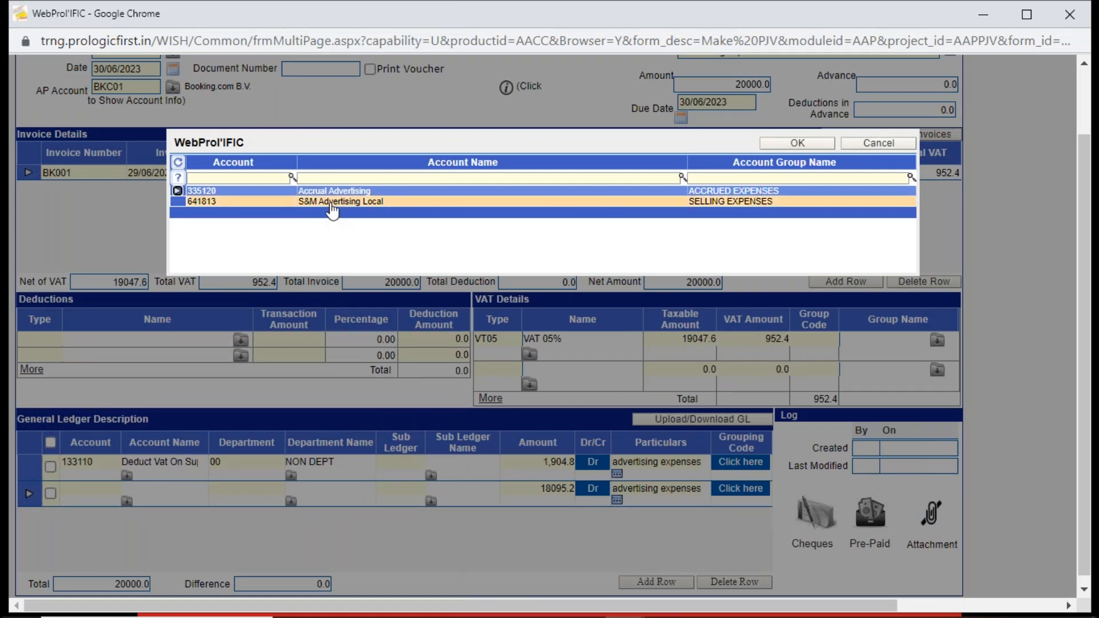
{"action": "double_click", "coordinate": [331, 203]}
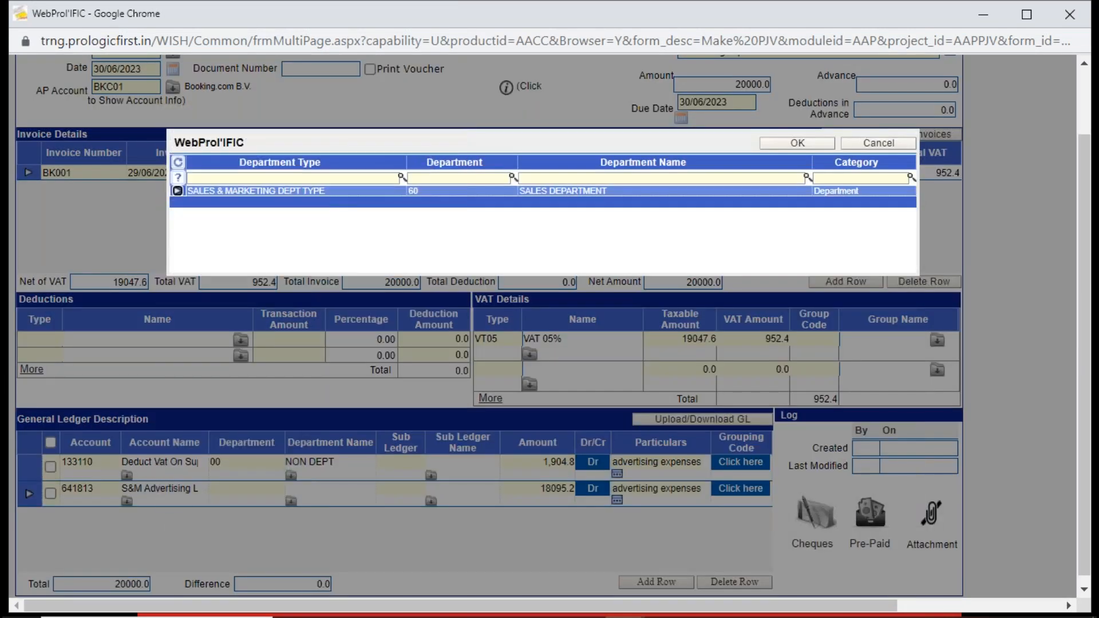
{"action": "double_click", "coordinate": [331, 192]}
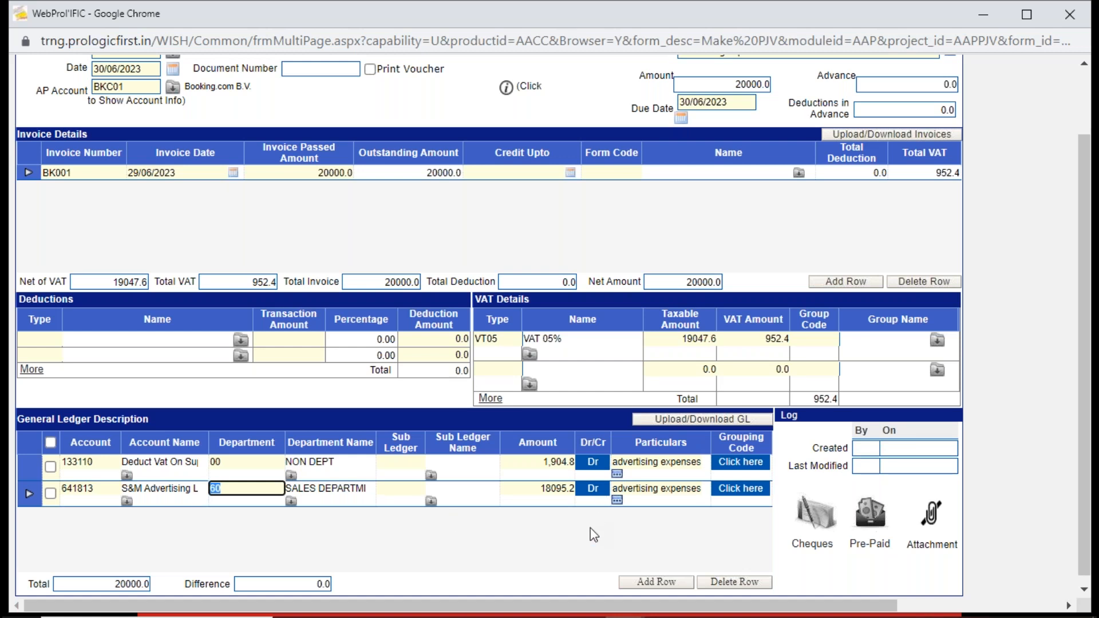
- Save the advertising expenses voucher with a new one to follow, and acknowledge the posted invoice message
{"action": "left_click_drag", "start_coordinate": [1083, 405], "coordinate": [1079, 334]}
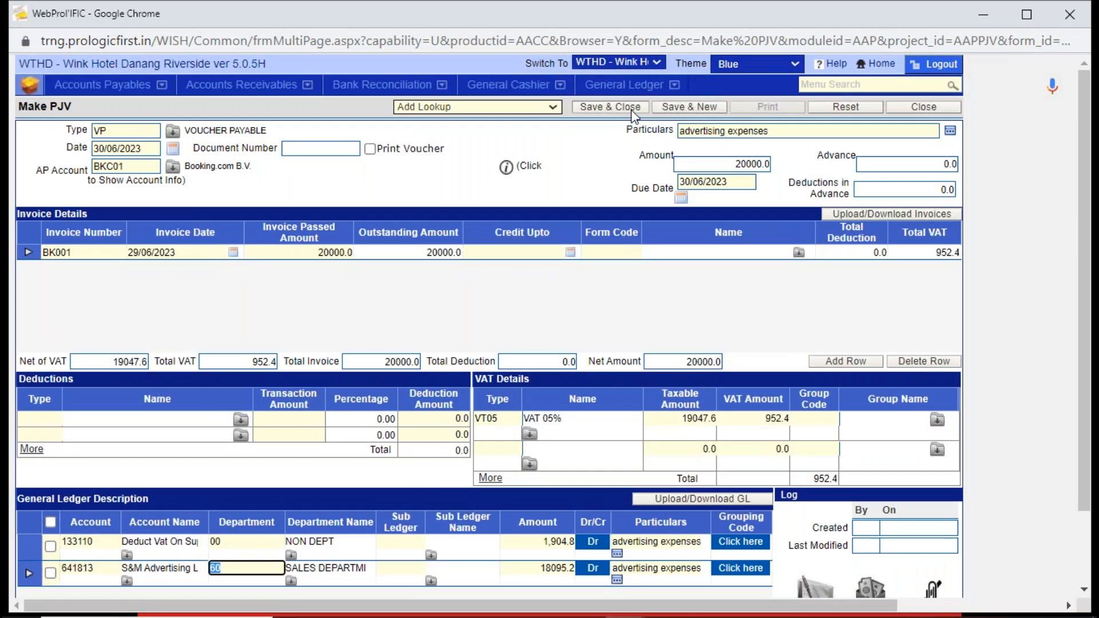
{"action": "left_click", "coordinate": [698, 110]}
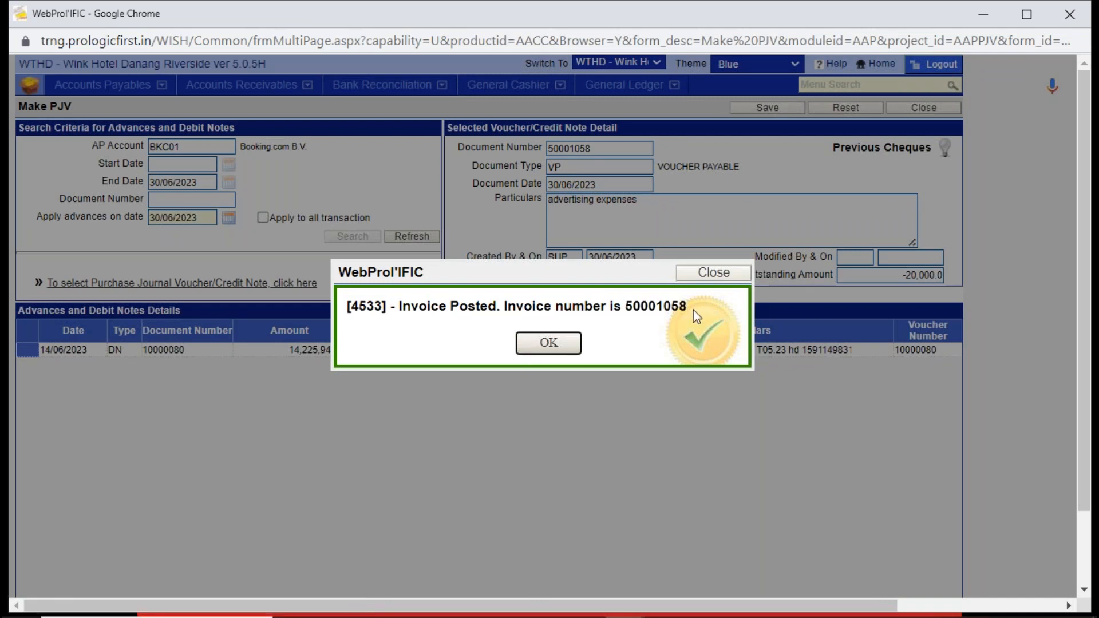
{"action": "left_click", "coordinate": [628, 307]}
{"action": "left_click_drag", "start_coordinate": [628, 307], "coordinate": [632, 307]}
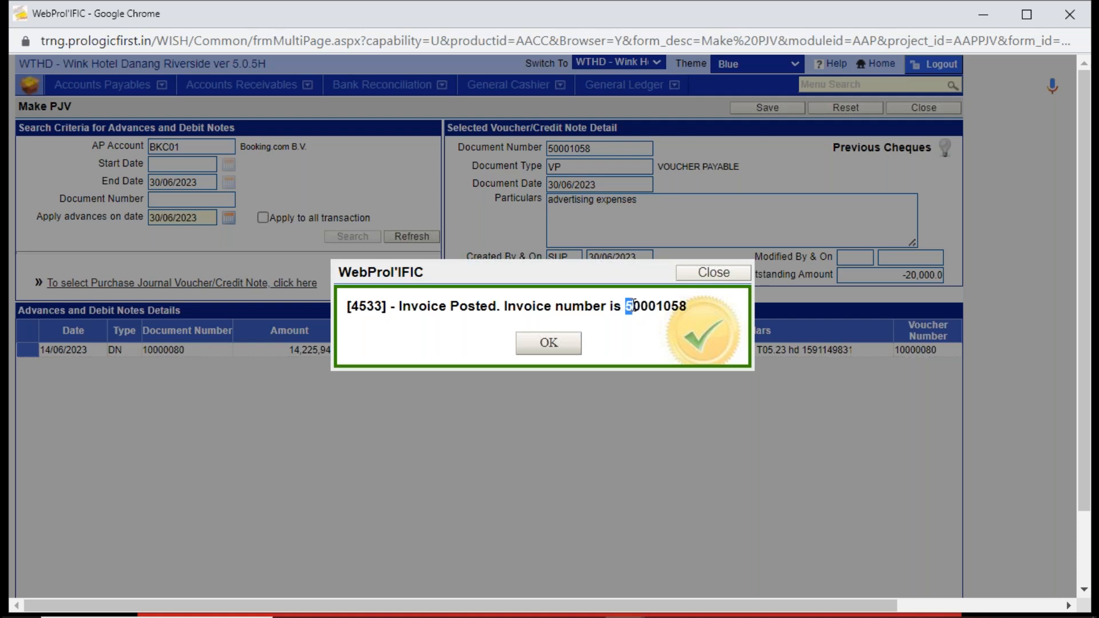
{"action": "left_click", "coordinate": [640, 345]}
{"action": "left_click", "coordinate": [556, 348]}
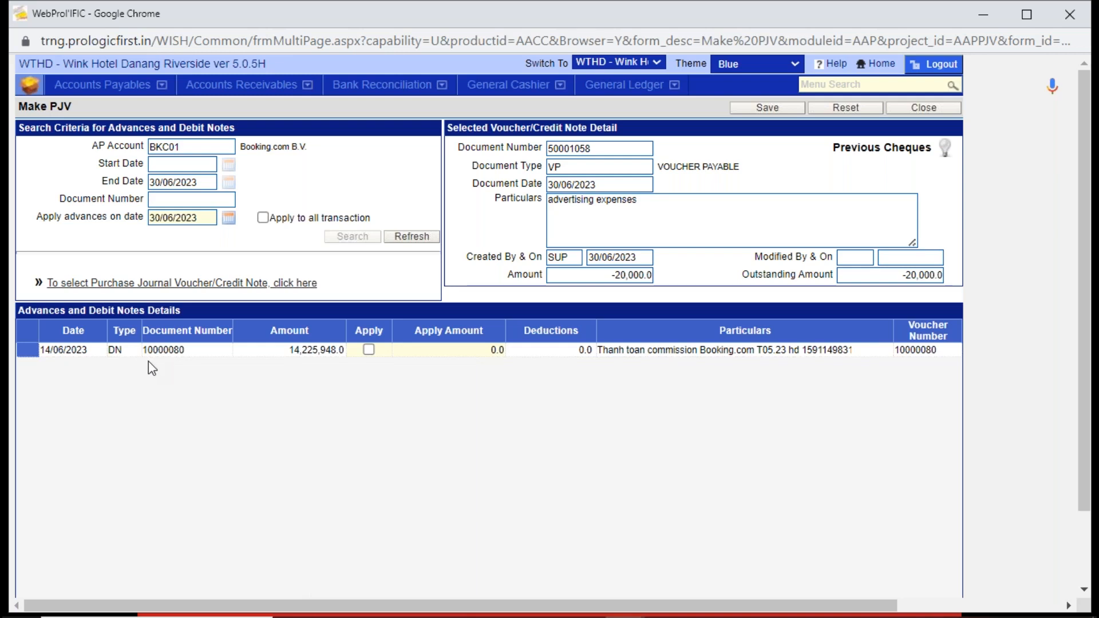
- Apply 20000 from the debit note dated 14/06/2023 to the advertising expenses voucher and save the settlement
{"action": "left_click", "coordinate": [369, 350]}
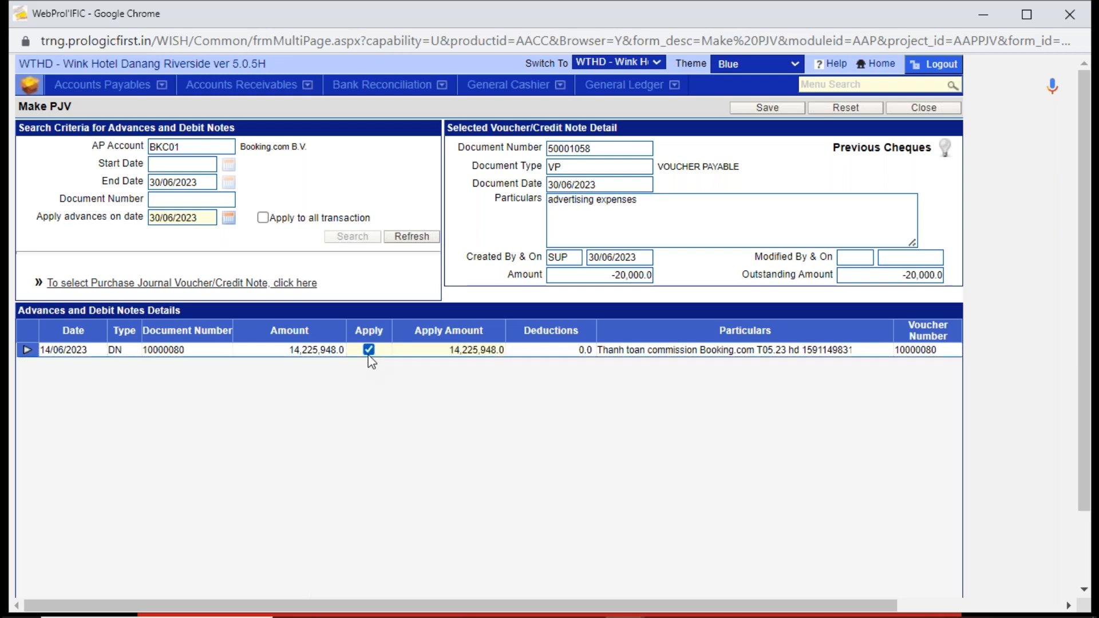
{"action": "left_click_drag", "start_coordinate": [612, 275], "coordinate": [684, 298]}
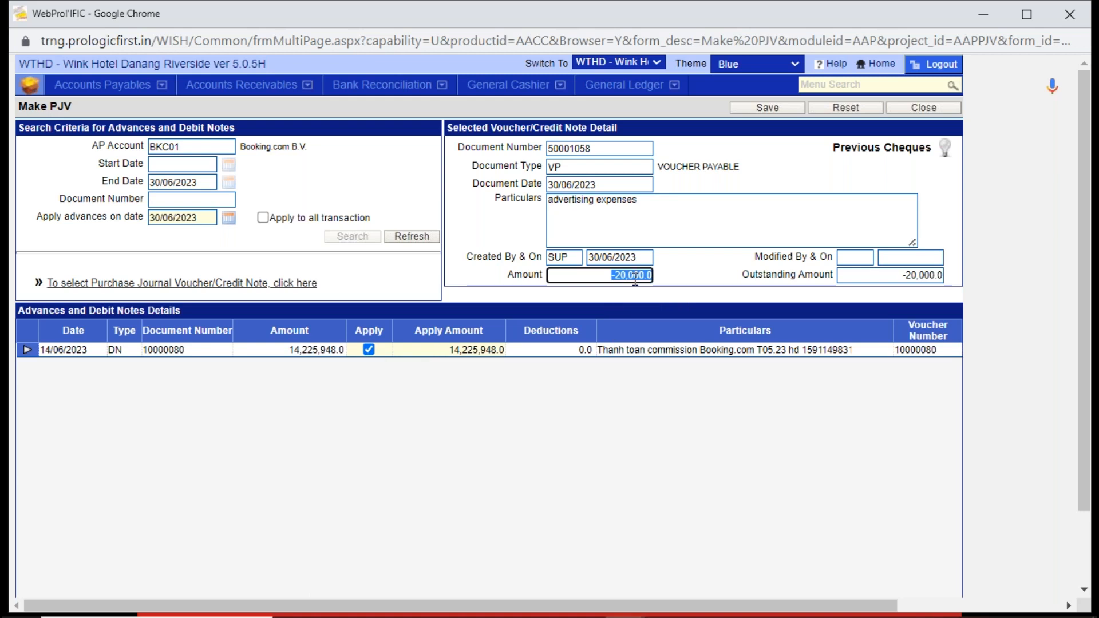
{"action": "left_click", "coordinate": [451, 350]}
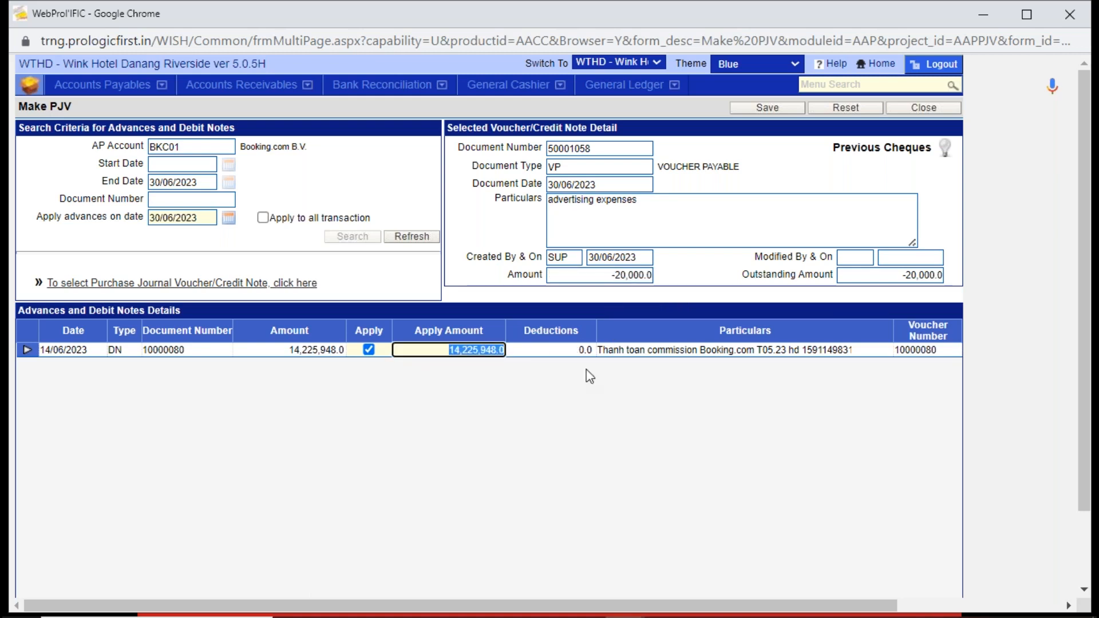
{"action": "type", "text": "20000"}
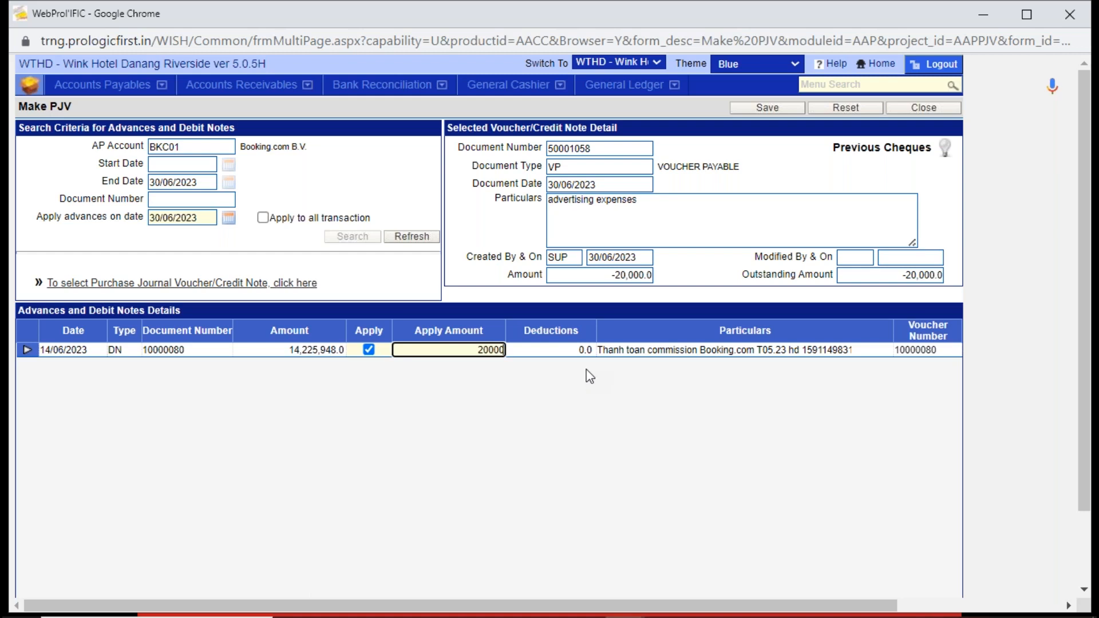
{"action": "left_click", "coordinate": [560, 422]}
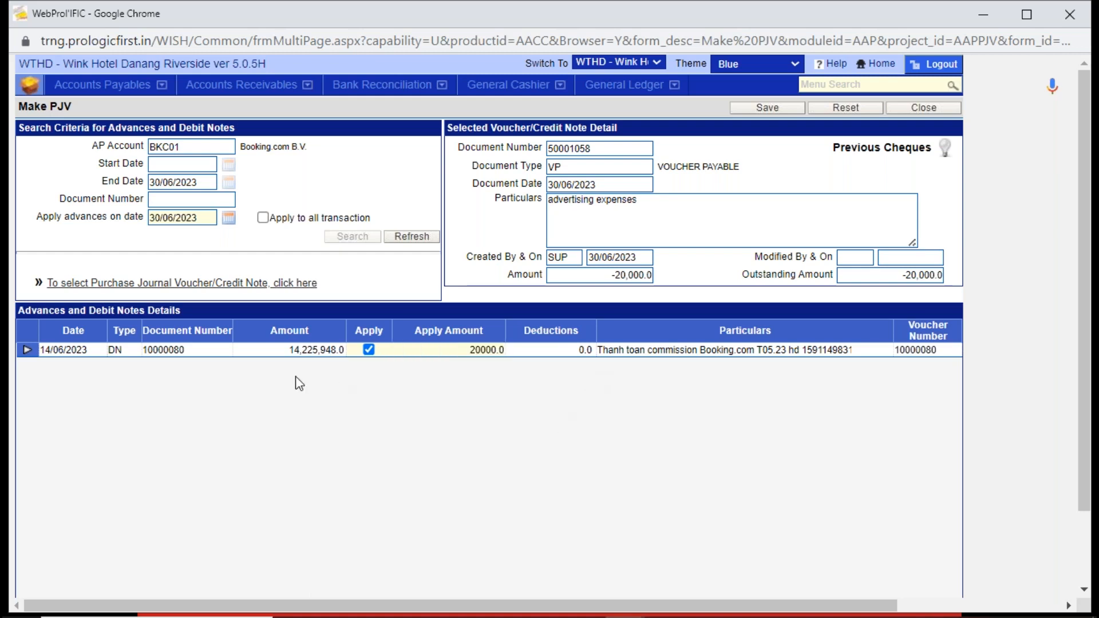
{"action": "left_click", "coordinate": [280, 350]}
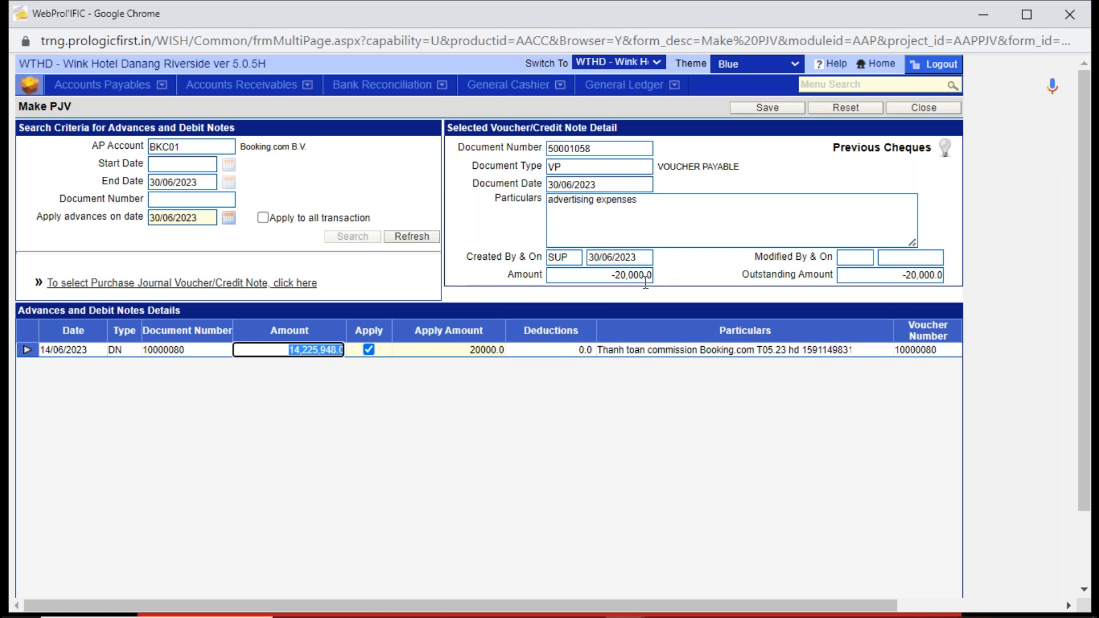
{"action": "left_click", "coordinate": [450, 351]}
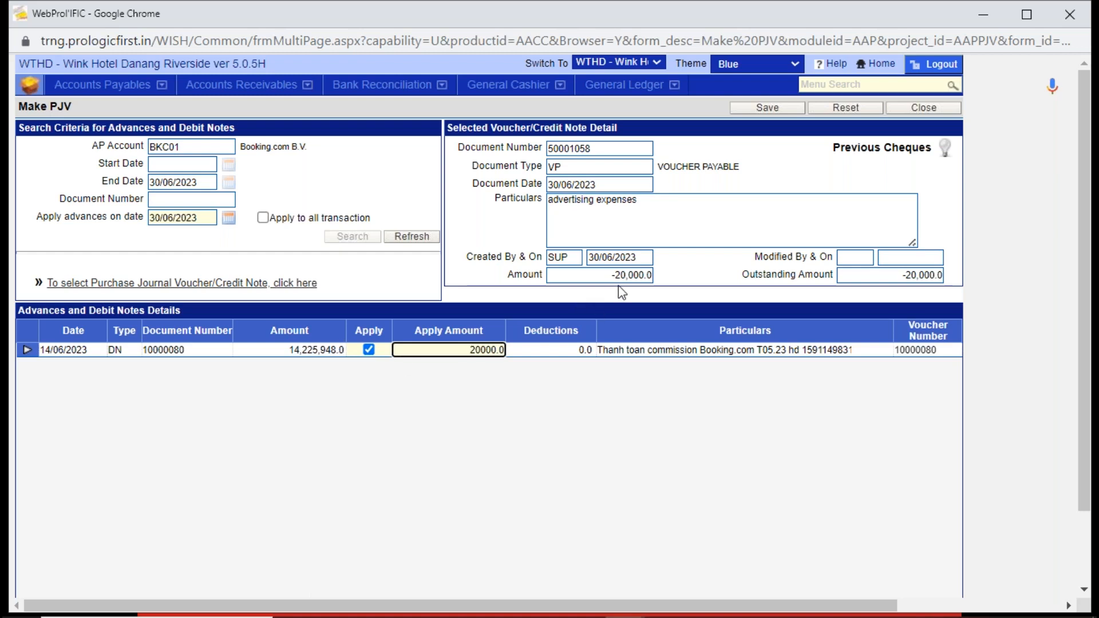
{"action": "left_click", "coordinate": [787, 109]}
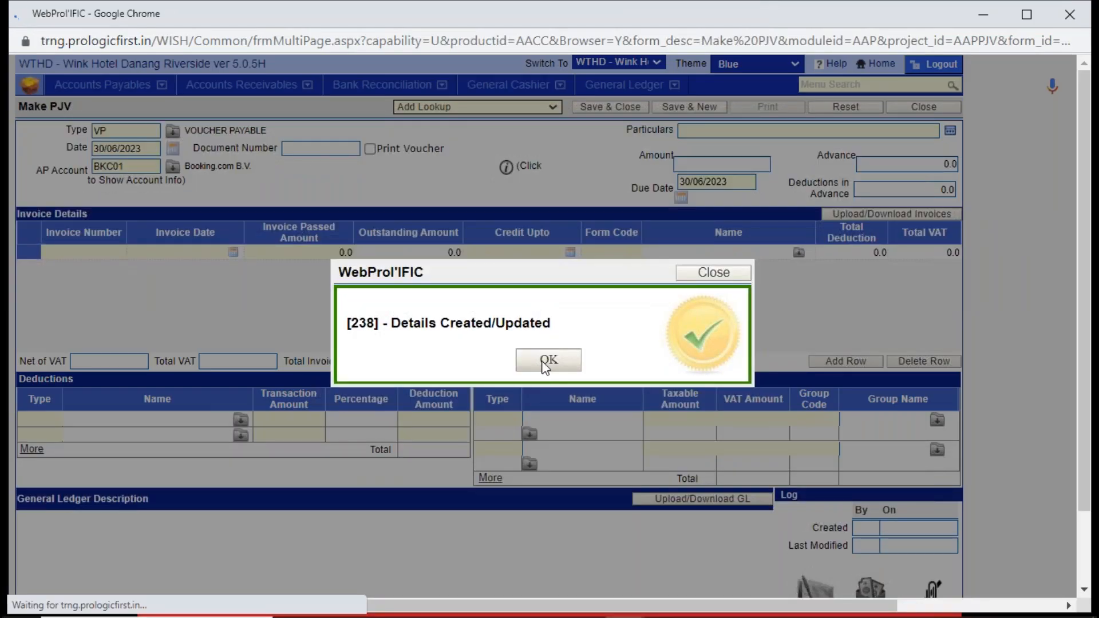
{"action": "left_click", "coordinate": [544, 361]}
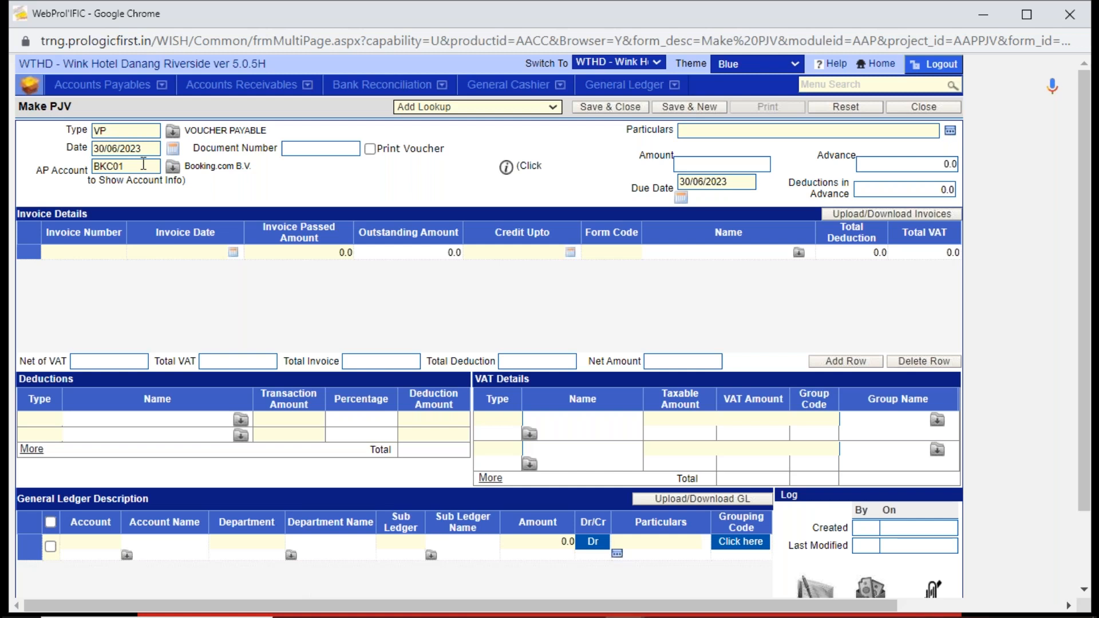
- Check the AP account on the blank voucher and close the Make PJV form
{"action": "double_click", "coordinate": [143, 164]}
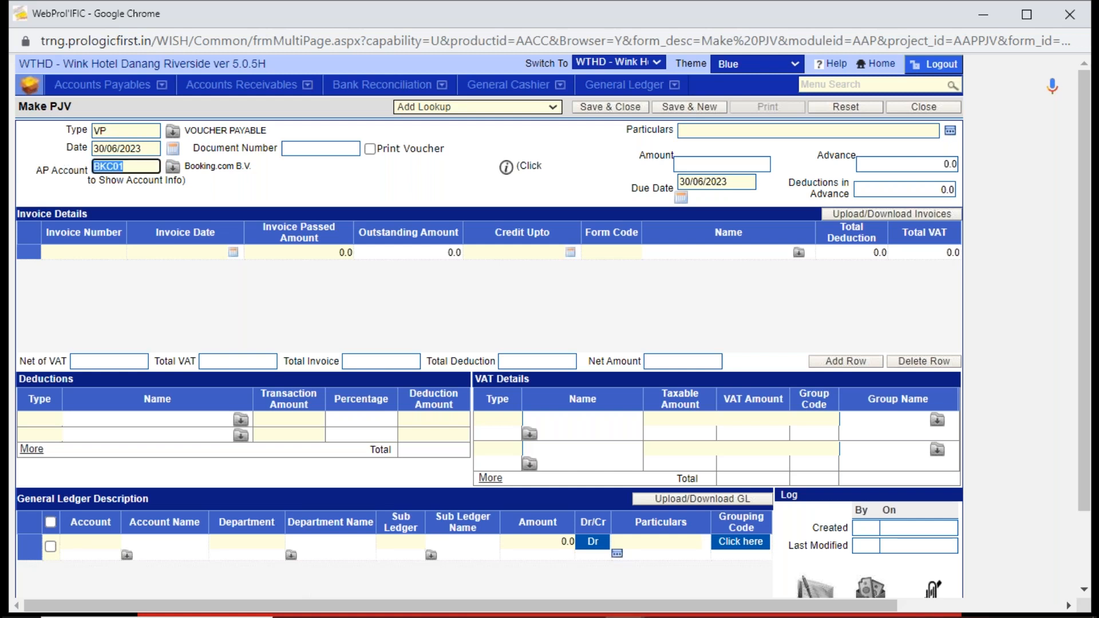
{"action": "left_click", "coordinate": [406, 177]}
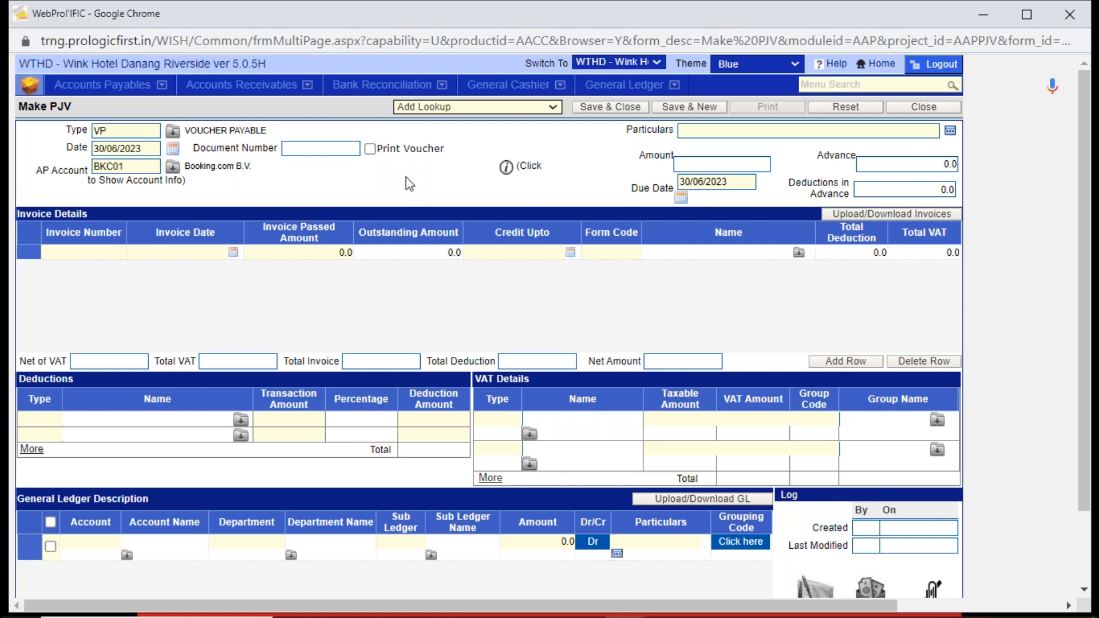
{"action": "left_click", "coordinate": [937, 112]}
{"action": "left_click", "coordinate": [935, 109]}
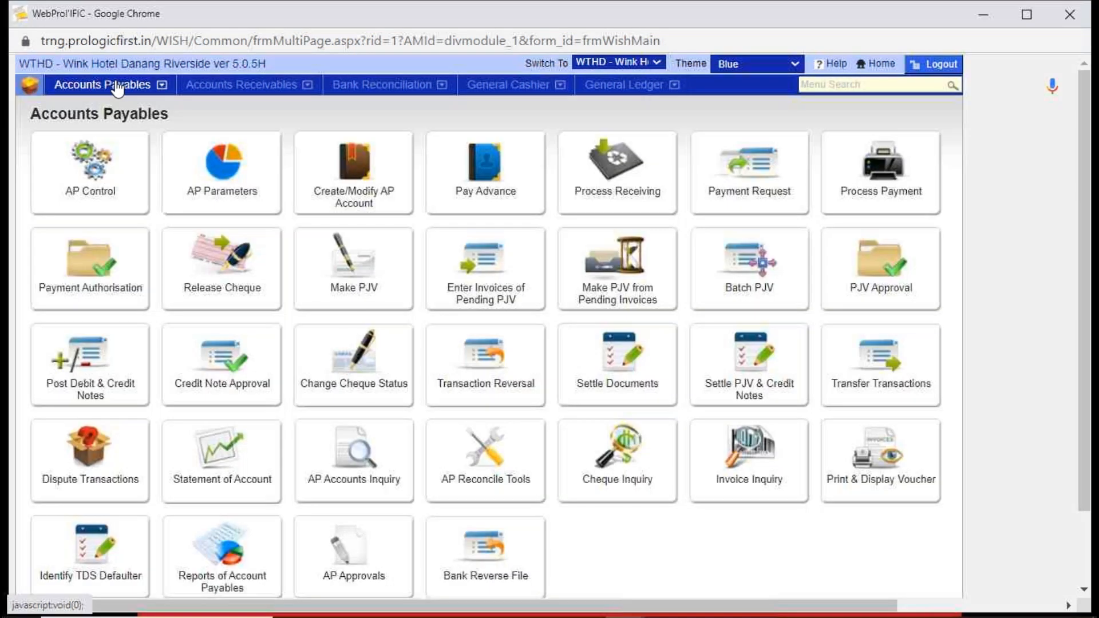
- Search Process Payment for outstanding PJVs from AP account BKC01 to BKC01, review the transactions and close the form
{"action": "left_click", "coordinate": [886, 172]}
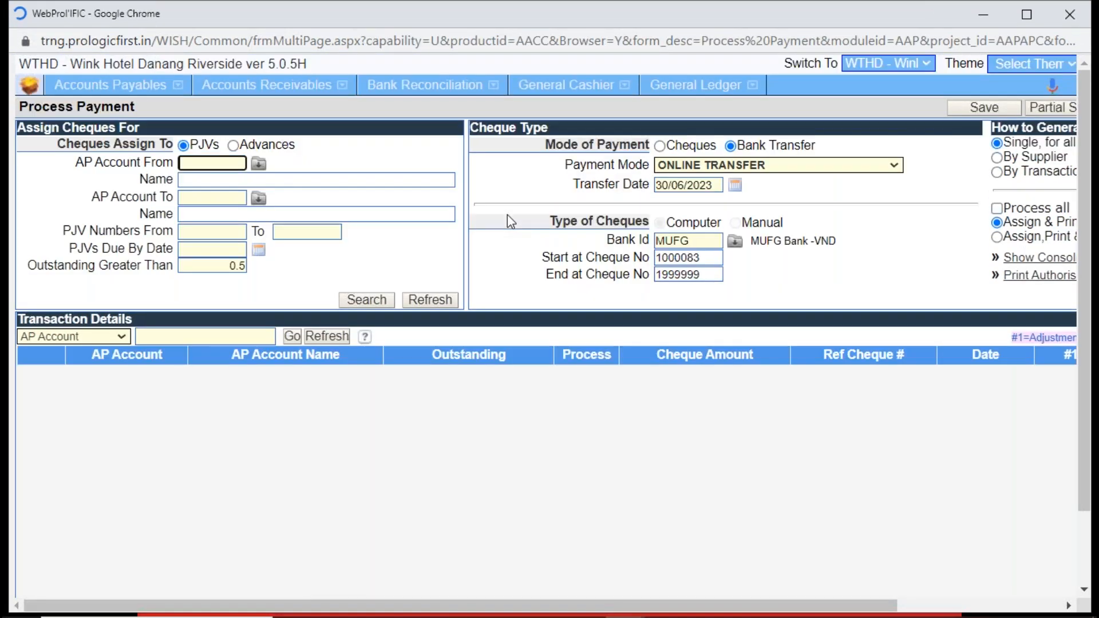
{"action": "type", "text": "BKC01"}
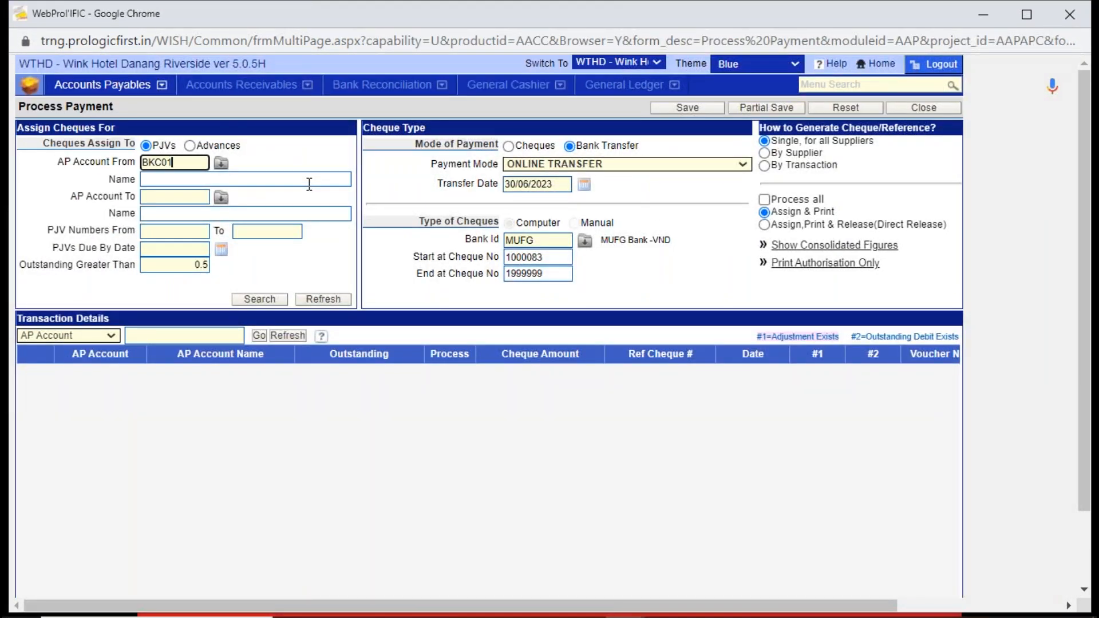
{"action": "key", "text": "Tab"}
{"action": "type", "text": "BKC01"}
{"action": "key", "text": "Tab"}
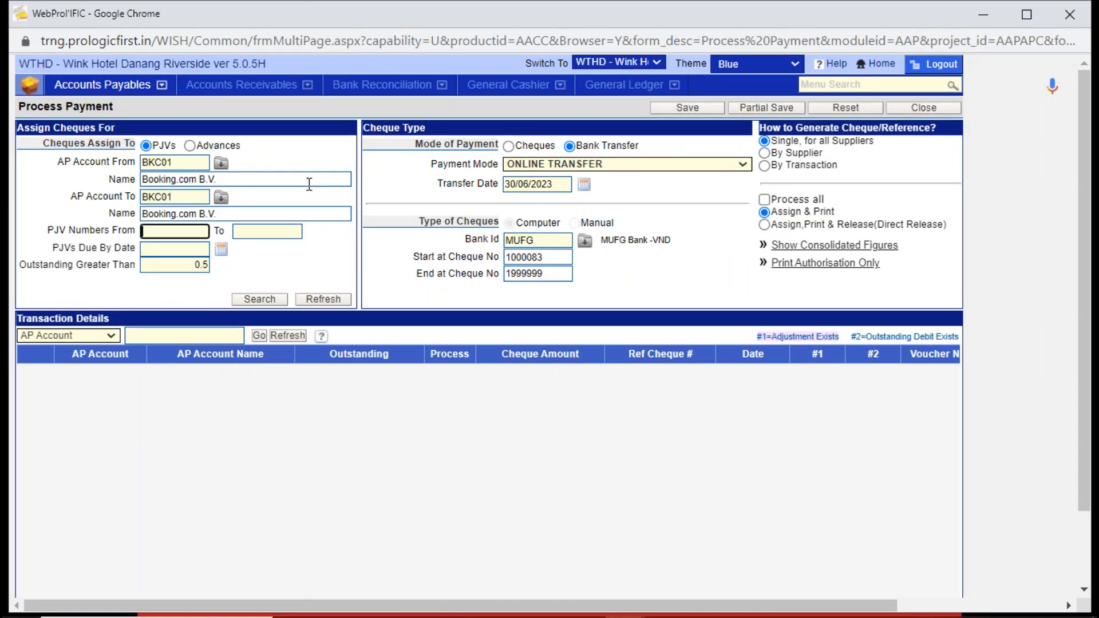
{"action": "left_click", "coordinate": [273, 298]}
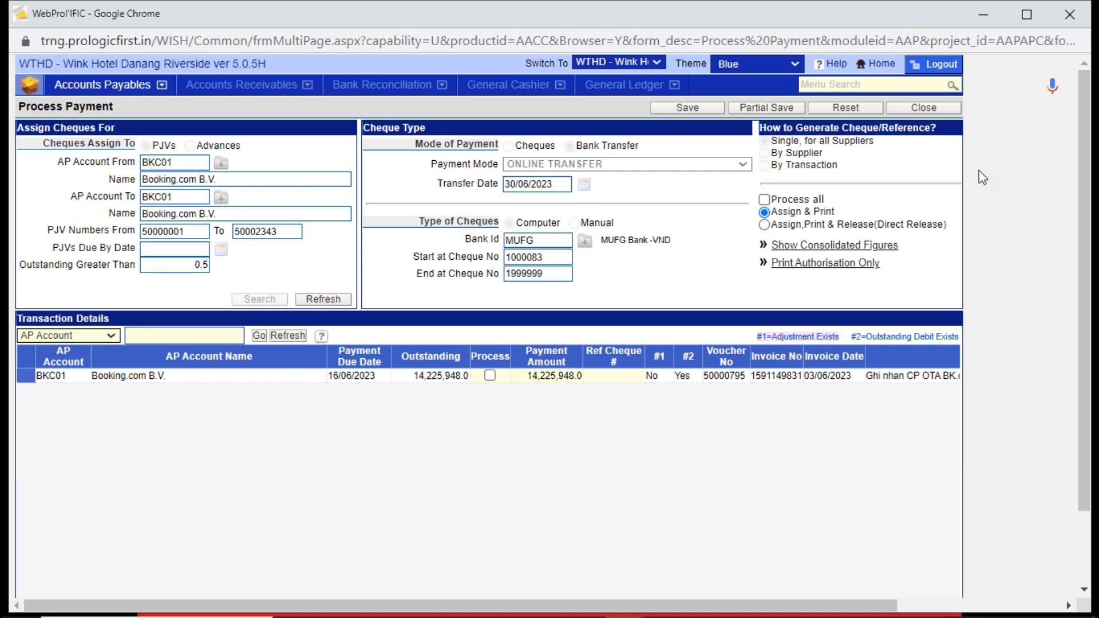
{"action": "left_click", "coordinate": [926, 108]}
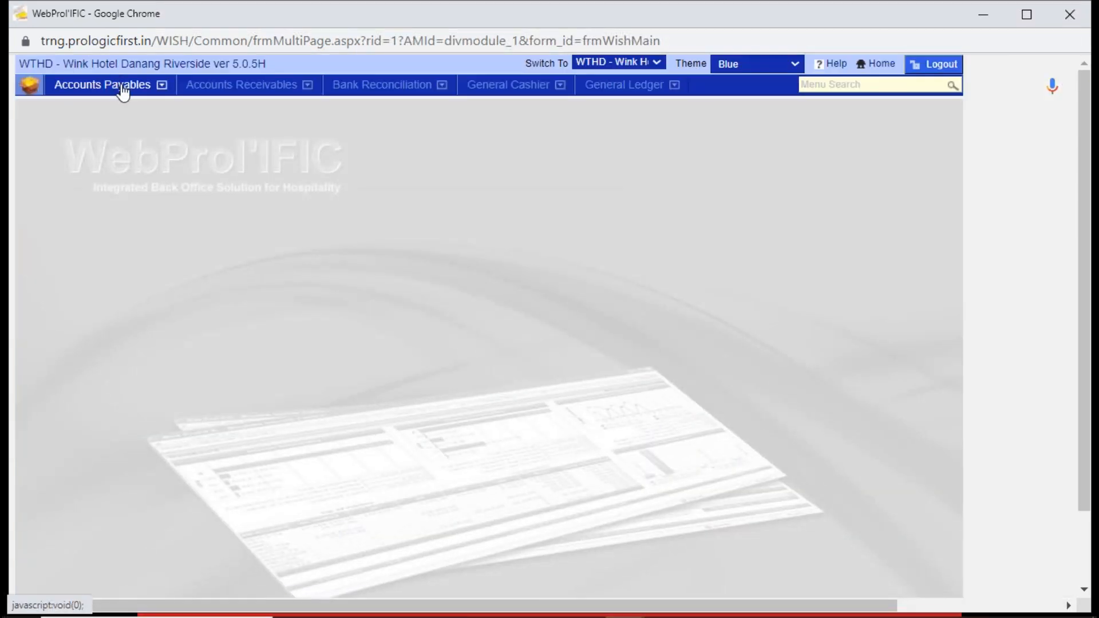
- Search the Statement of Account for AP account BKC01 with settled transactions included
{"action": "left_click", "coordinate": [117, 84]}
{"action": "left_click", "coordinate": [236, 456]}
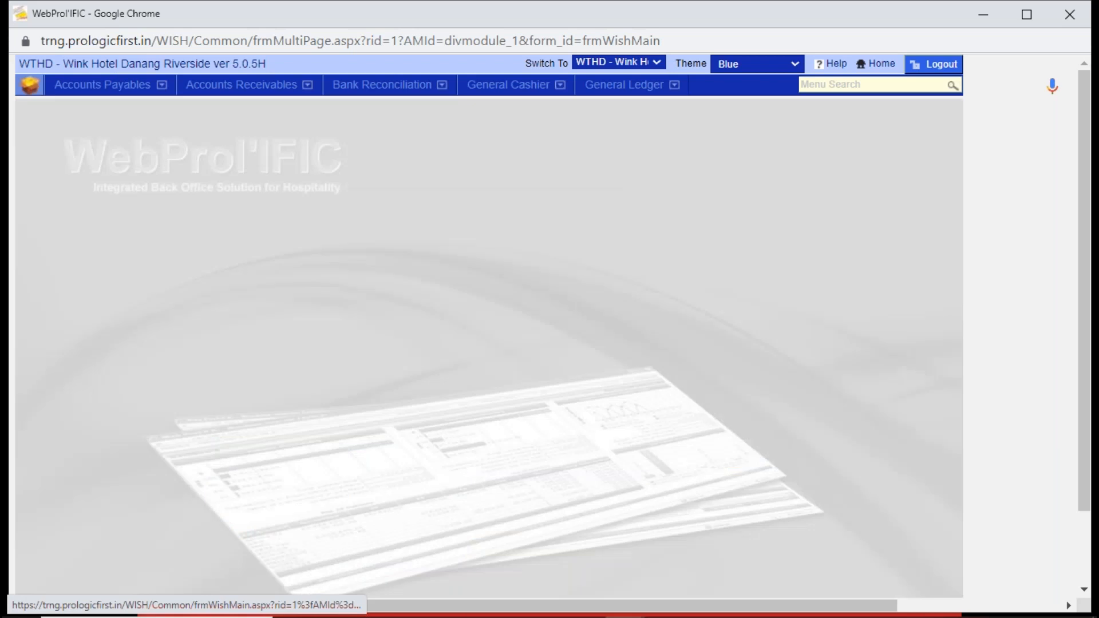
{"action": "type", "text": "BKC01"}
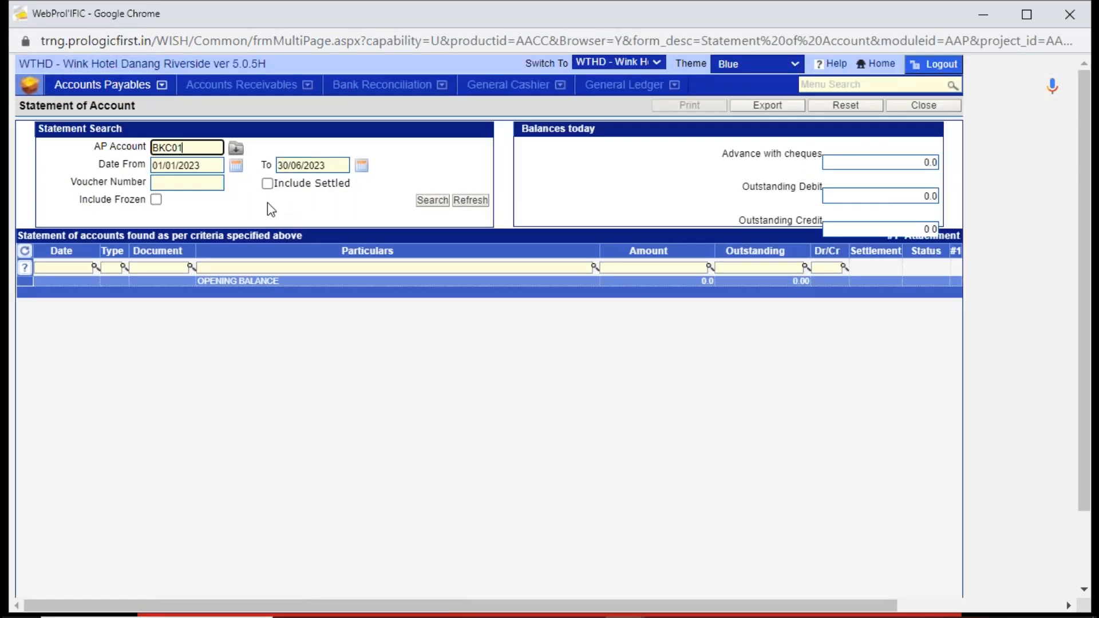
{"action": "left_click", "coordinate": [267, 184]}
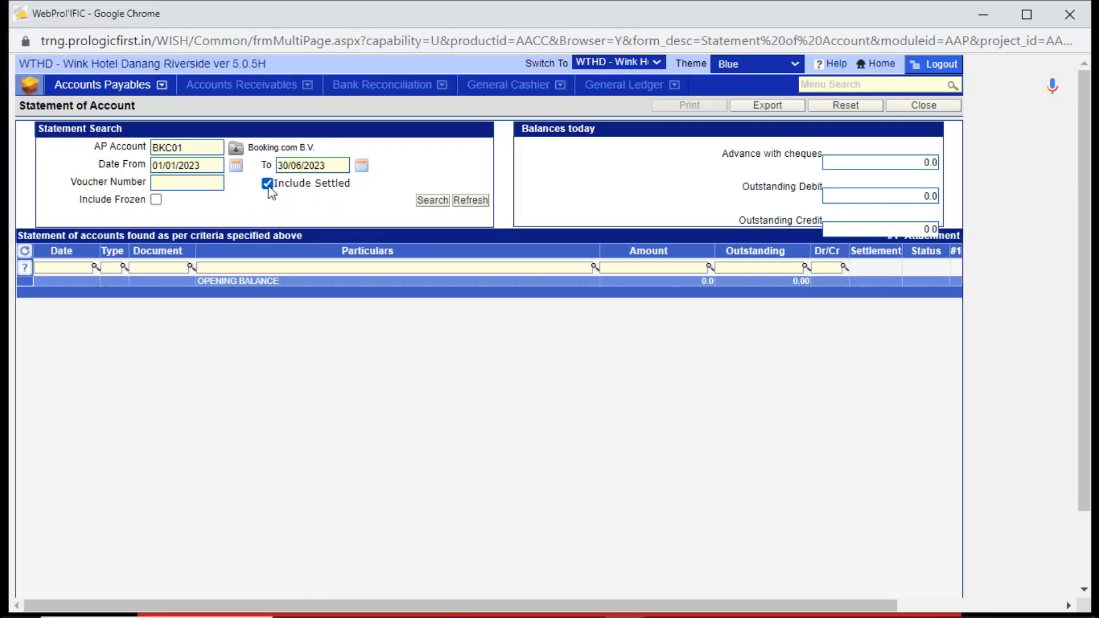
{"action": "left_click", "coordinate": [431, 201]}
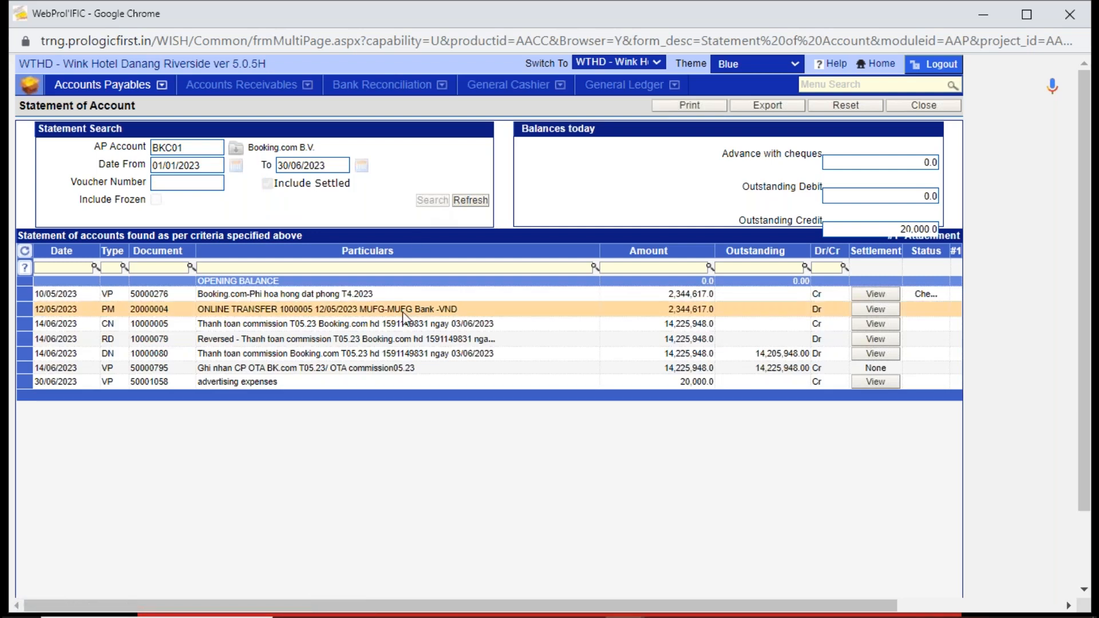
- View the settlement details of the advertising expenses voucher and close them
{"action": "left_click", "coordinate": [382, 386]}
{"action": "left_click", "coordinate": [870, 384]}
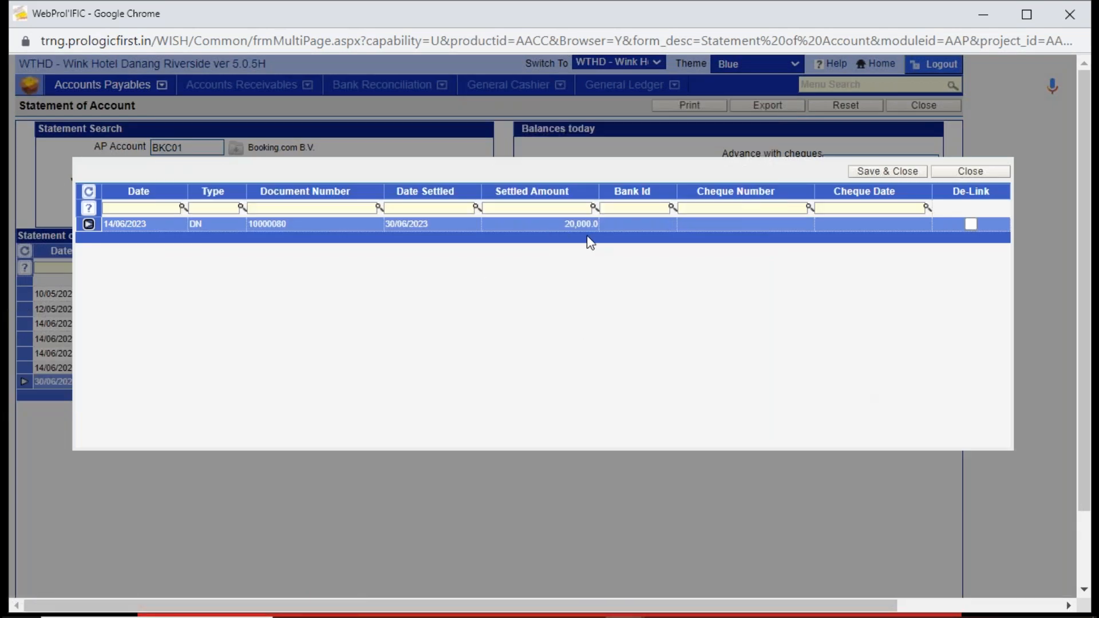
{"action": "left_click", "coordinate": [953, 174]}
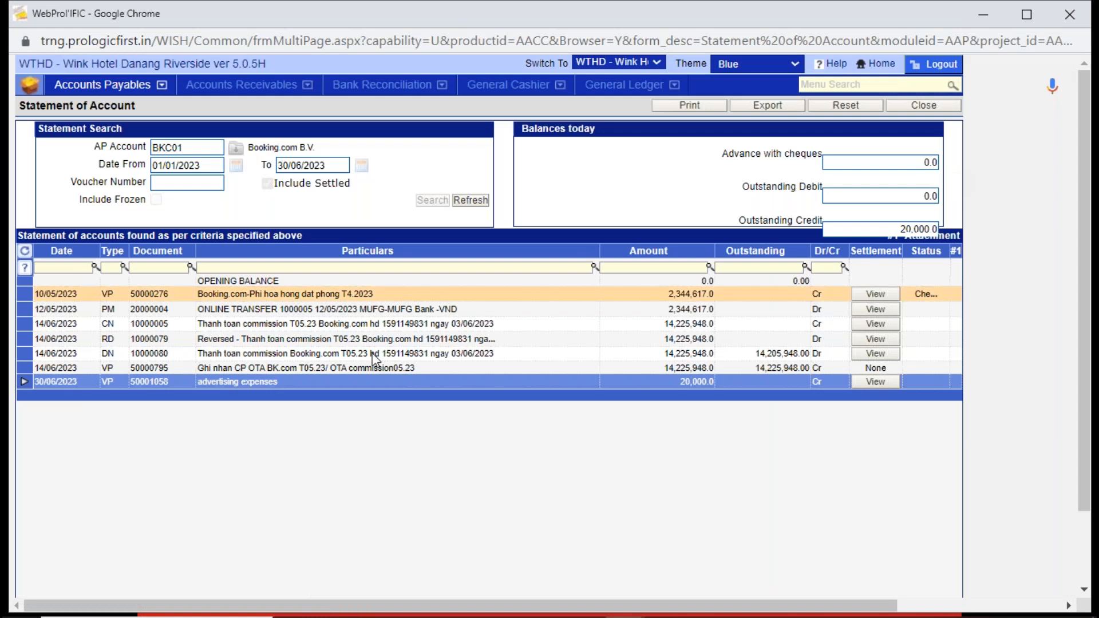
- Compare the amounts of the T05.23 OTA commission and T4.2023 booking commission vouchers, and close the statement
{"action": "left_click", "coordinate": [291, 370]}
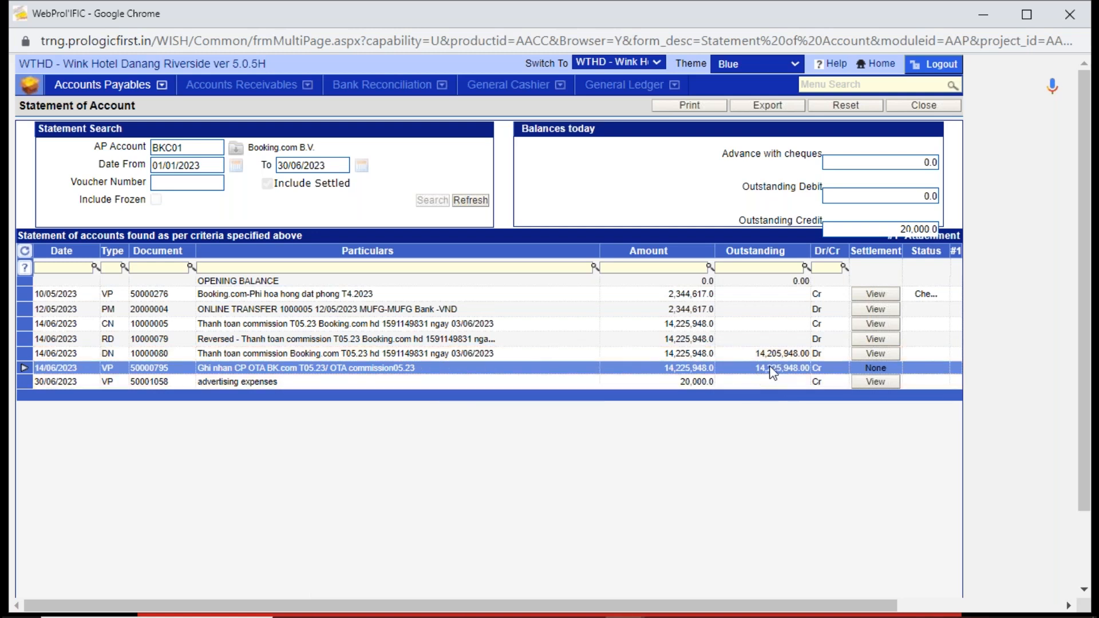
{"action": "left_click", "coordinate": [687, 296]}
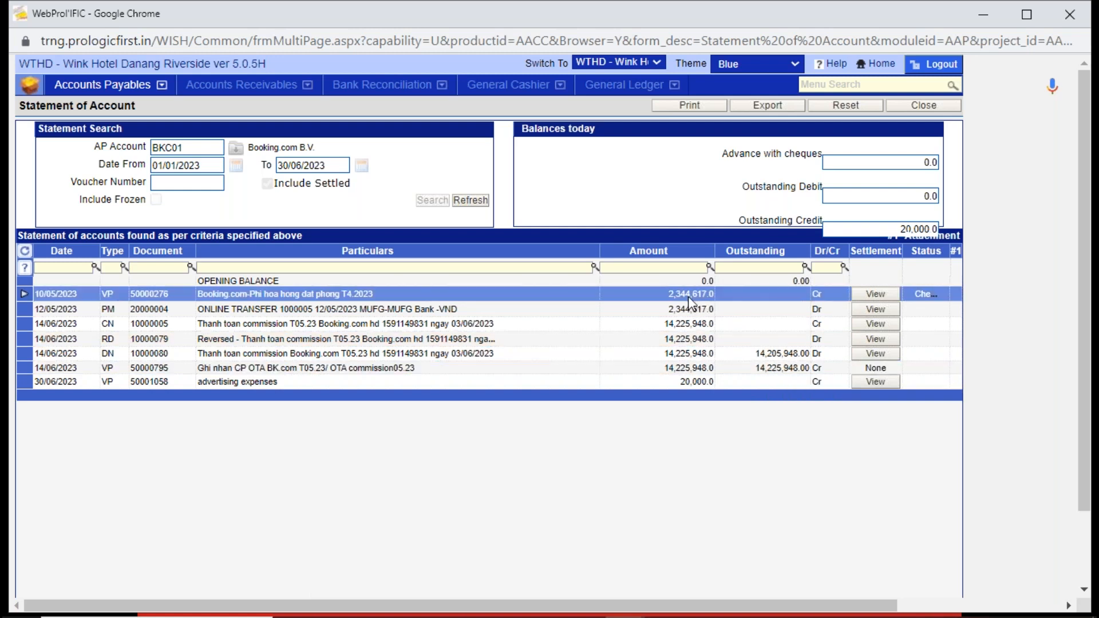
{"action": "left_click", "coordinate": [651, 373]}
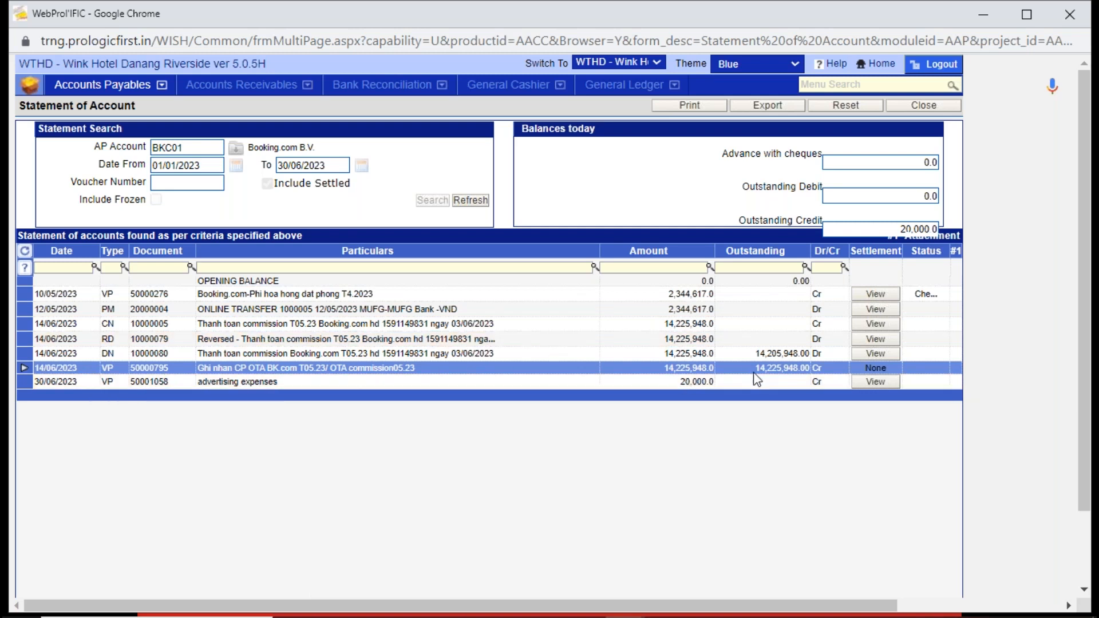
{"action": "left_click", "coordinate": [957, 104]}
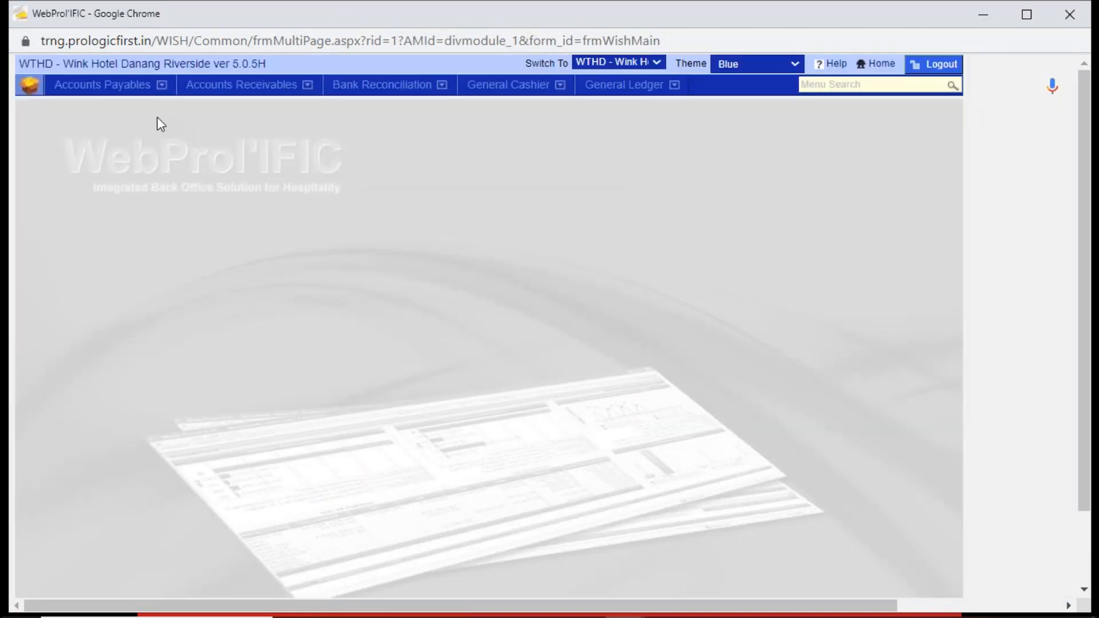
- Open Process Payment and set both the AP Account From and AP Account To to BKC01
{"action": "left_click", "coordinate": [123, 86]}
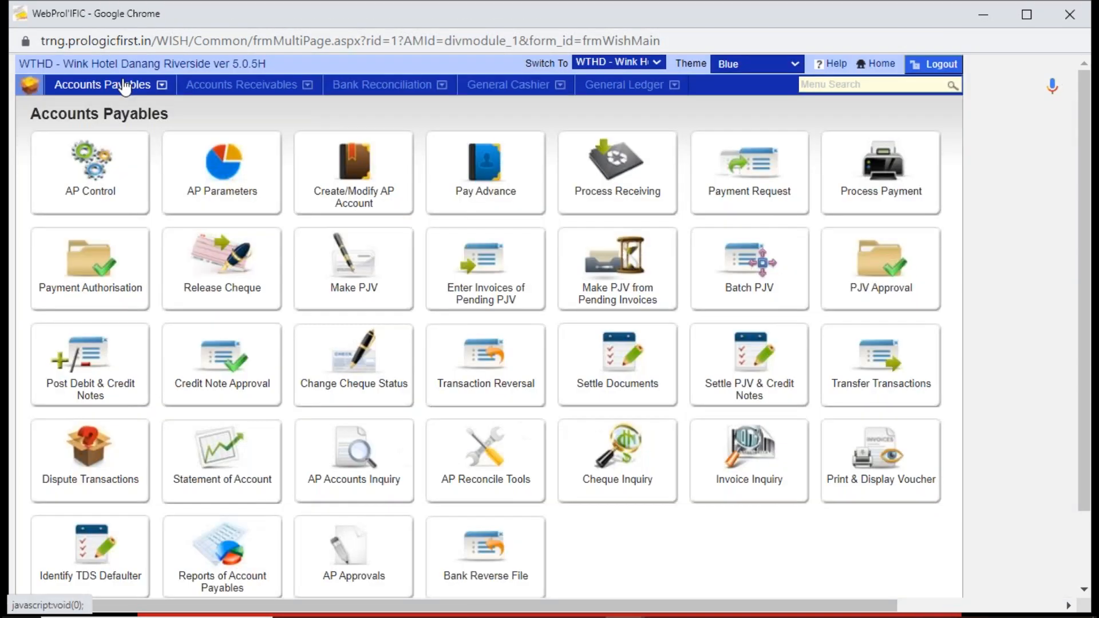
{"action": "left_click", "coordinate": [870, 185]}
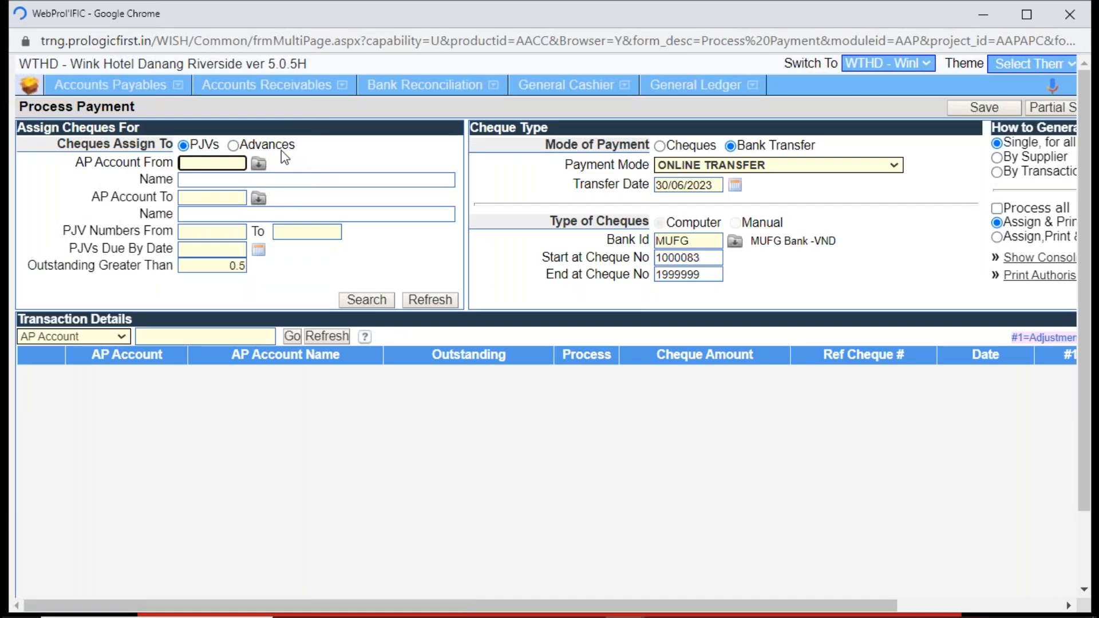
{"action": "type", "text": "BKC01"}
{"action": "key", "text": "Tab"}
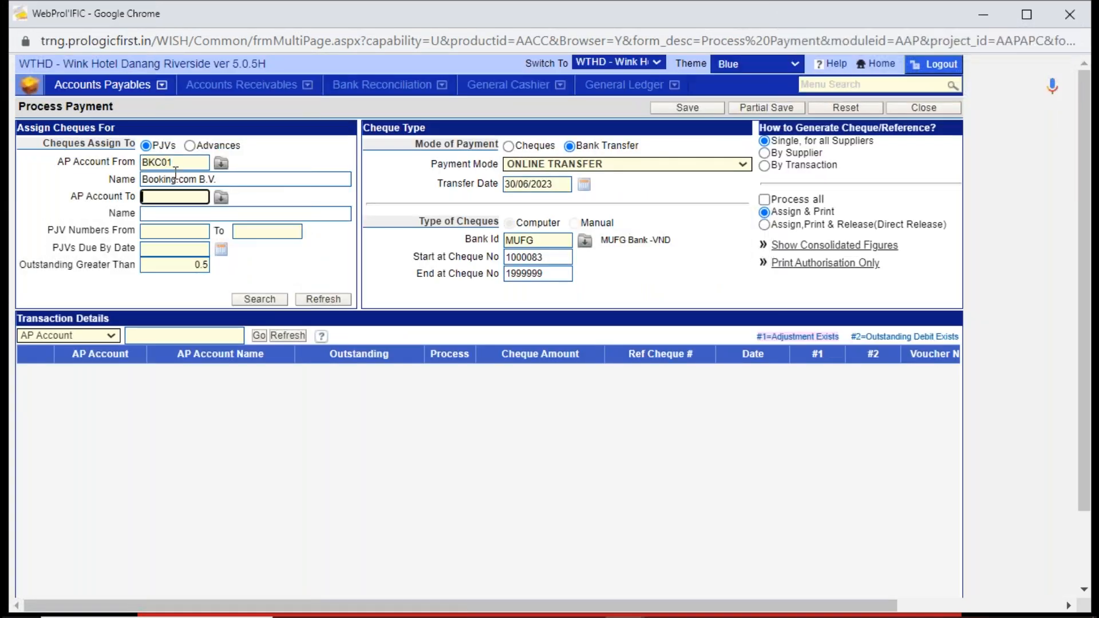
{"action": "type", "text": "BKC01"}
{"action": "key", "text": "Tab"}
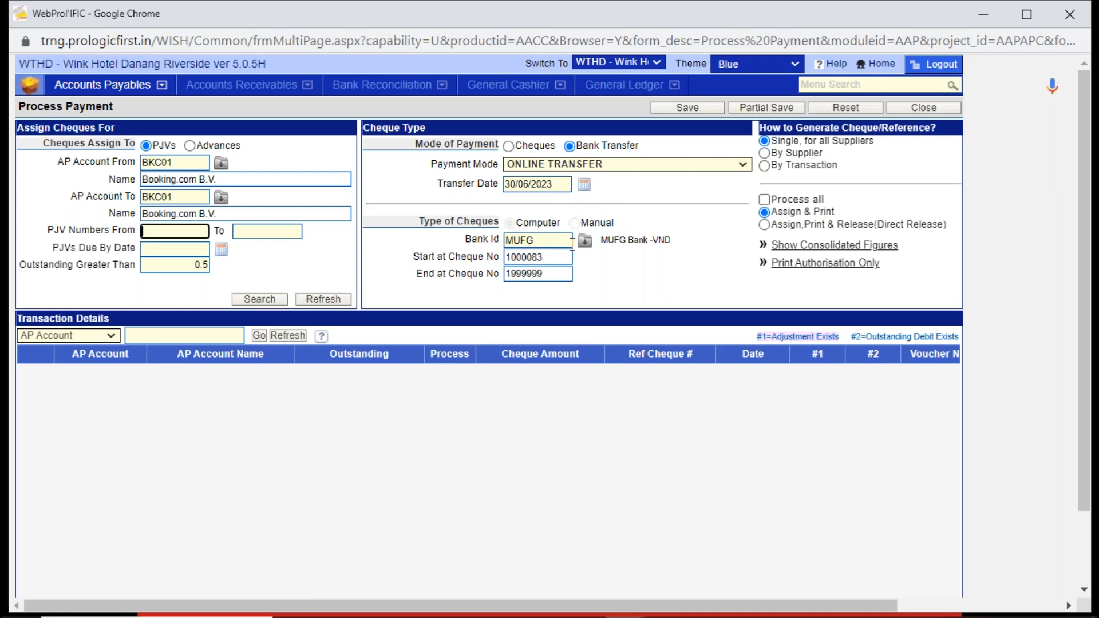
- Switch the mode of payment to Cheques and choose VCB (VIETCOMBANK) as the bank
{"action": "left_click", "coordinate": [584, 241]}
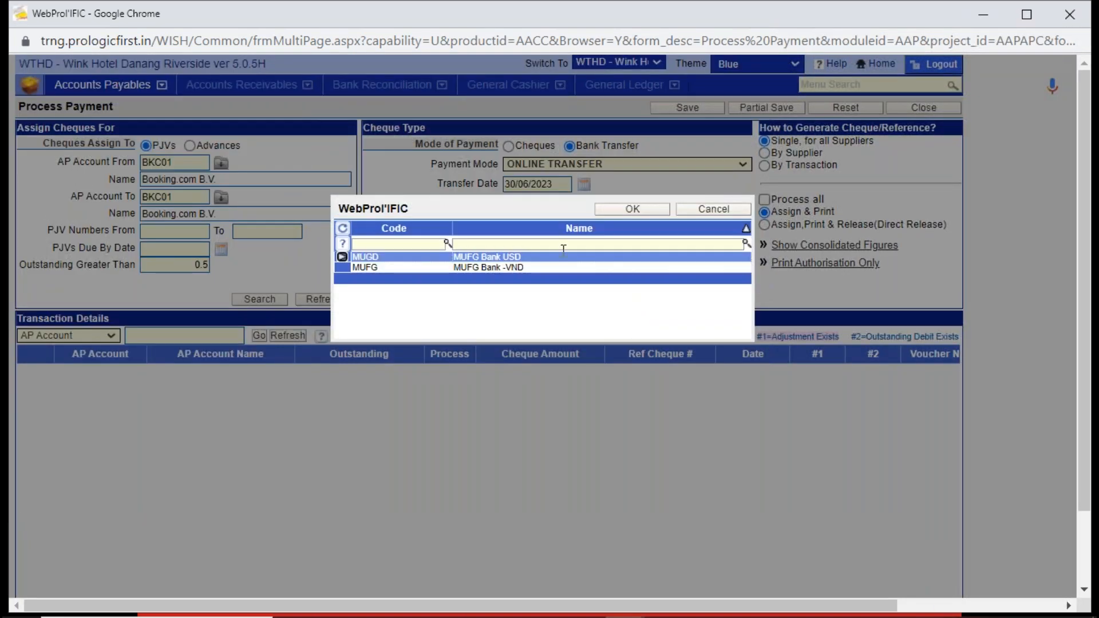
{"action": "left_click", "coordinate": [687, 211]}
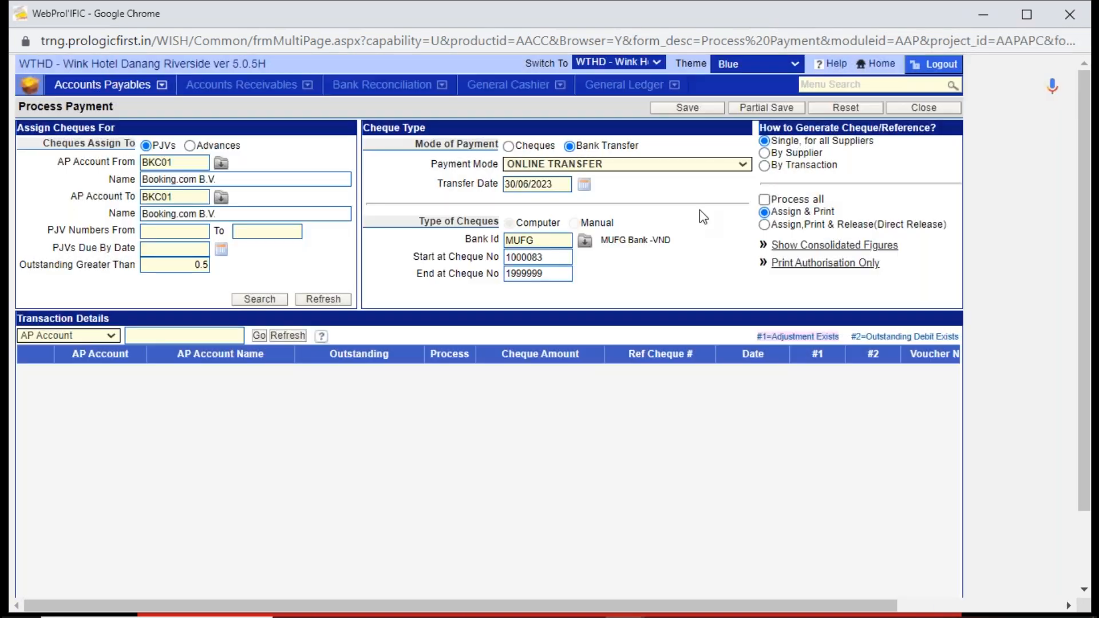
{"action": "left_click", "coordinate": [517, 148]}
{"action": "left_click", "coordinate": [547, 240]}
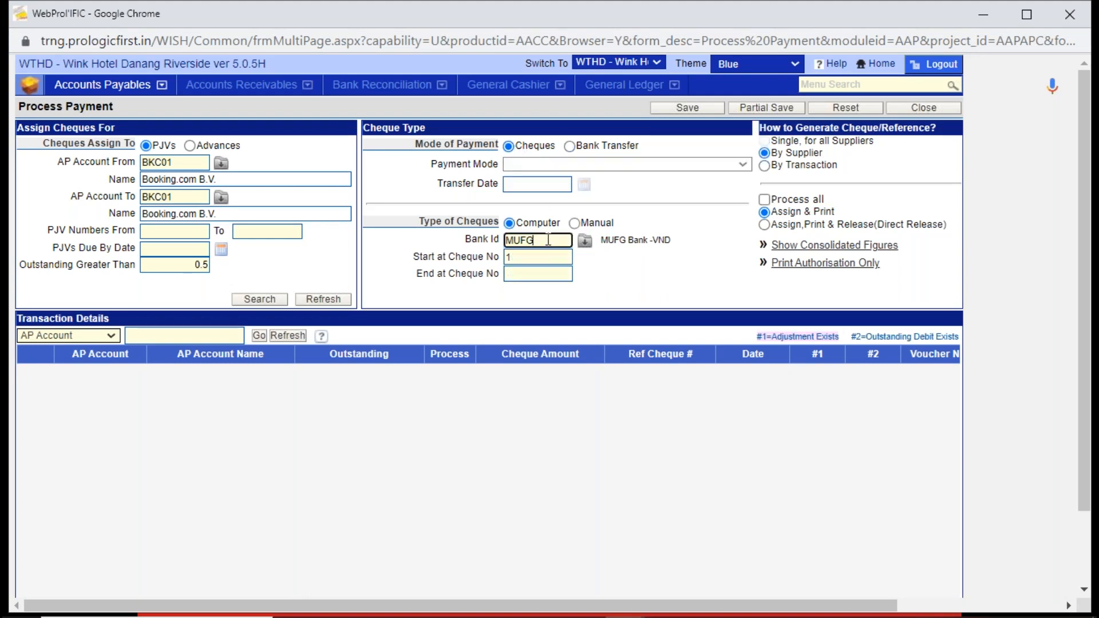
{"action": "double_click", "coordinate": [547, 240]}
{"action": "key", "text": "BackSpace"}
{"action": "left_click", "coordinate": [581, 242]}
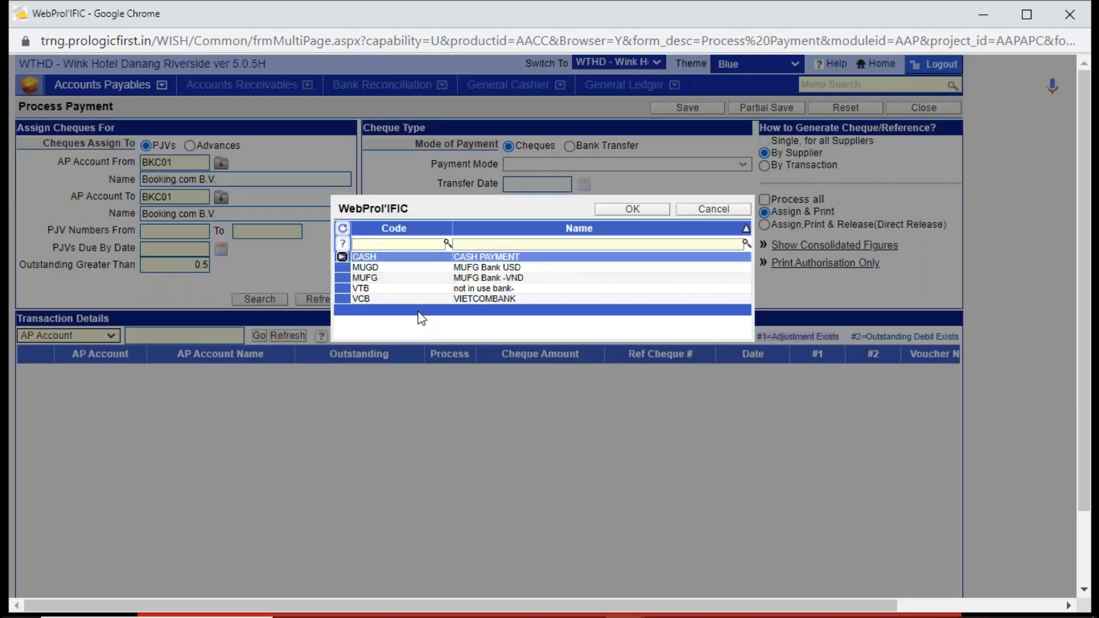
{"action": "left_click", "coordinate": [466, 300]}
- Set the cheque number range to start at 1 and end at 10
{"action": "left_click", "coordinate": [523, 257]}
{"action": "type", "text": "1"}
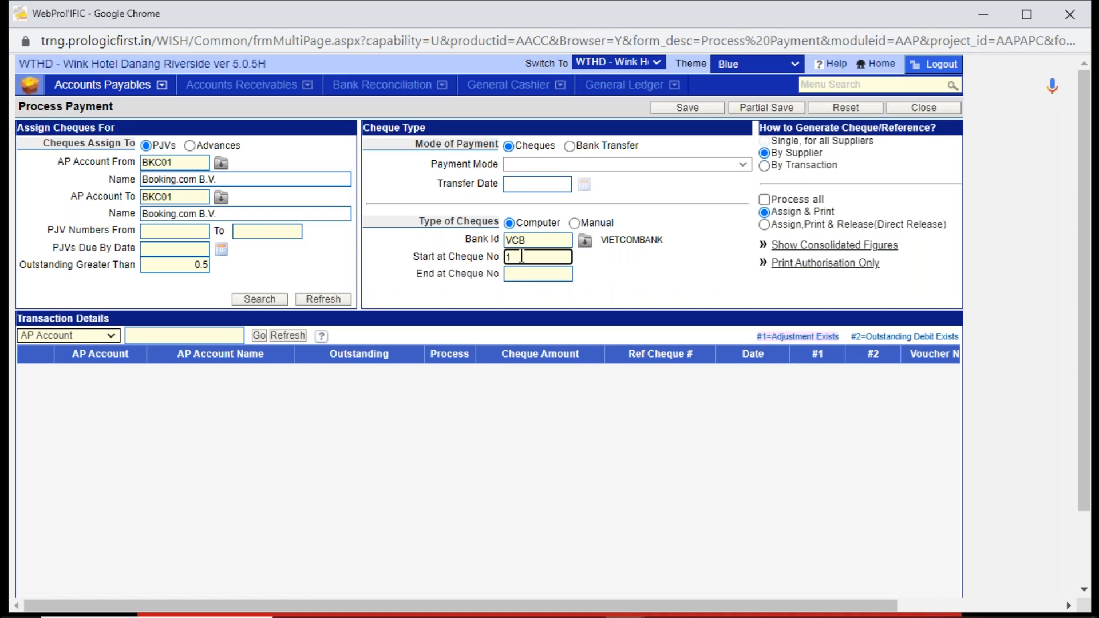
{"action": "left_click", "coordinate": [527, 275]}
{"action": "type", "text": "1"}
{"action": "key", "text": "Tab"}
{"action": "left_click", "coordinate": [529, 277]}
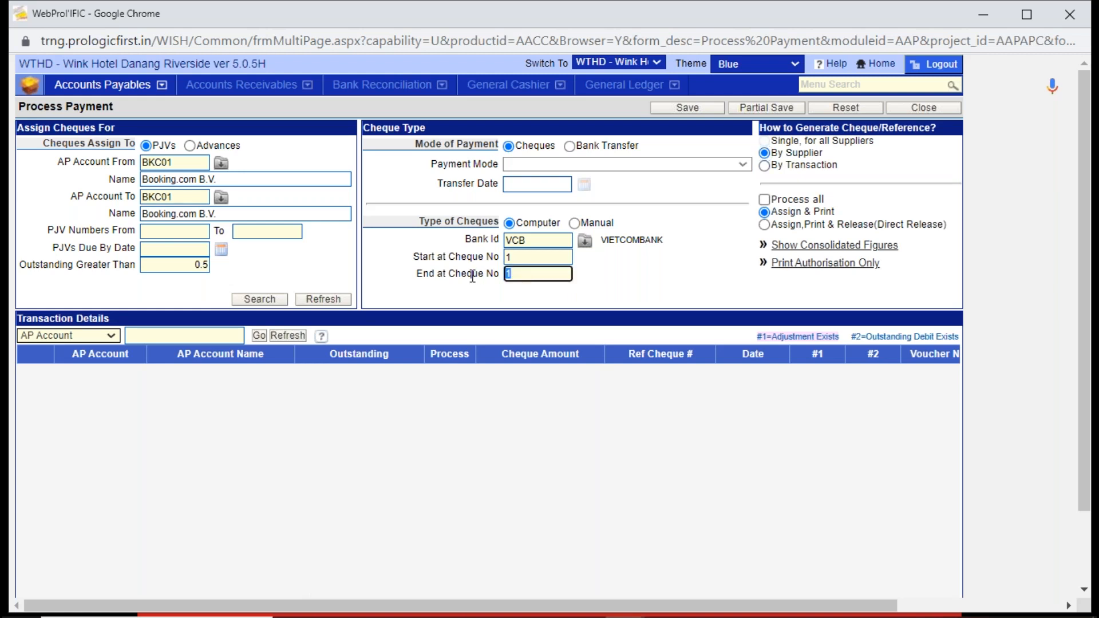
{"action": "type", "text": "0"}
{"action": "key", "text": "Tab"}
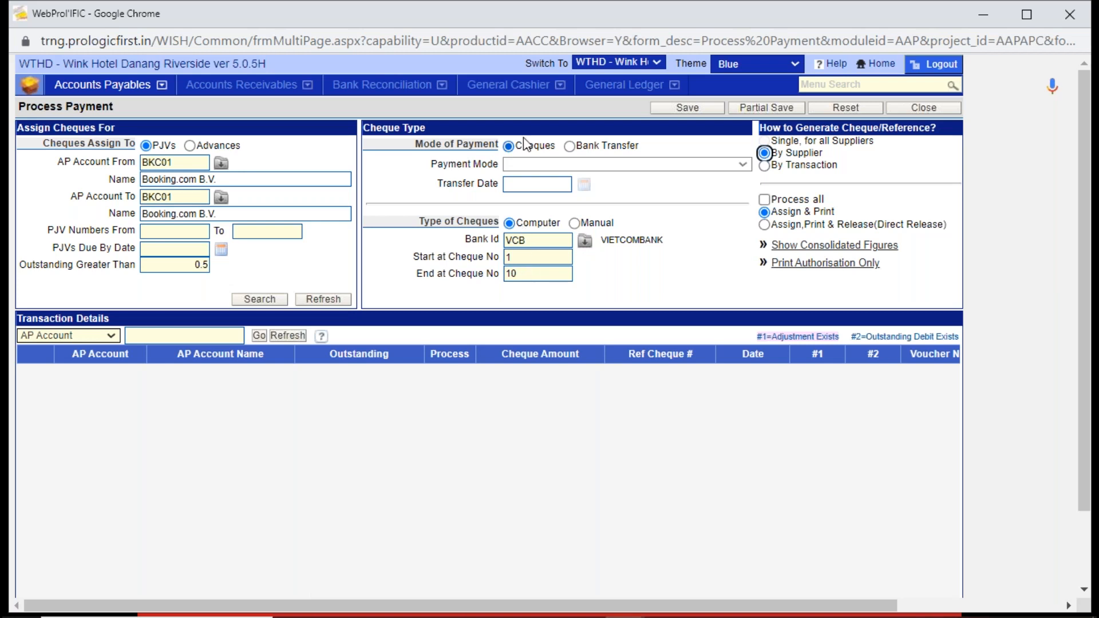
- Set the mode of payment to Bank Transfer with bank MUFG and search for the outstanding PJVs
{"action": "left_click", "coordinate": [570, 146]}
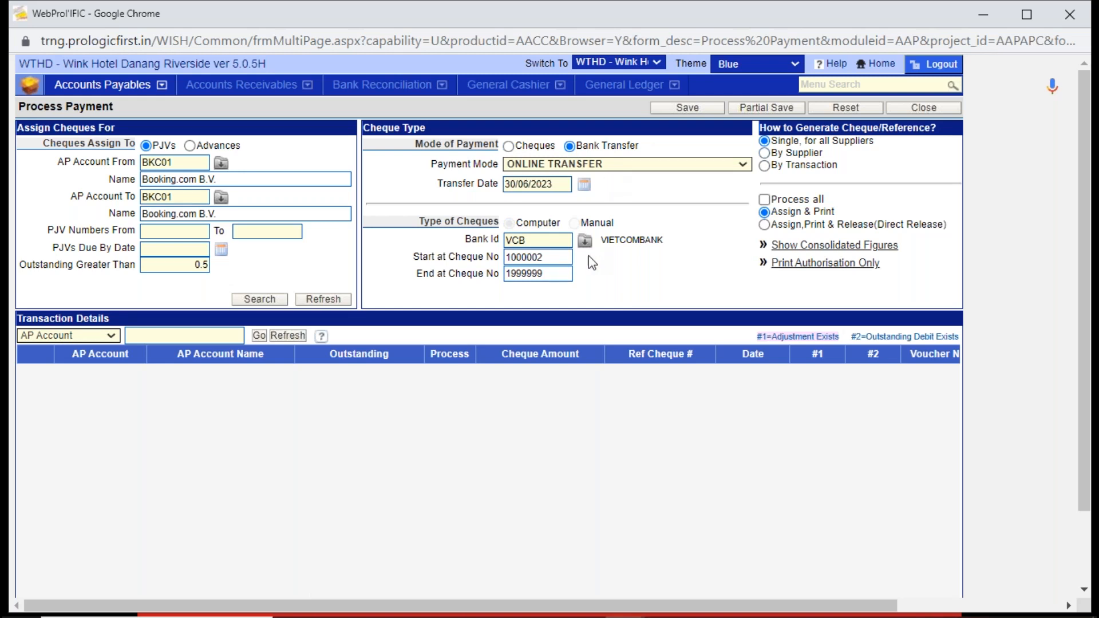
{"action": "left_click_drag", "start_coordinate": [529, 241], "coordinate": [470, 241]}
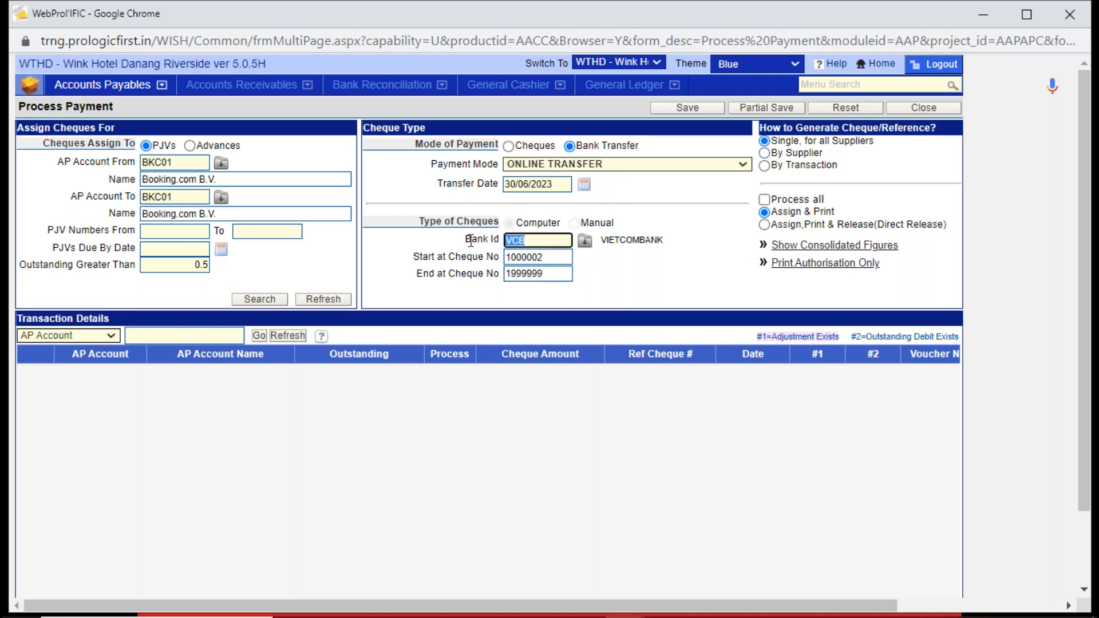
{"action": "left_click", "coordinate": [584, 241]}
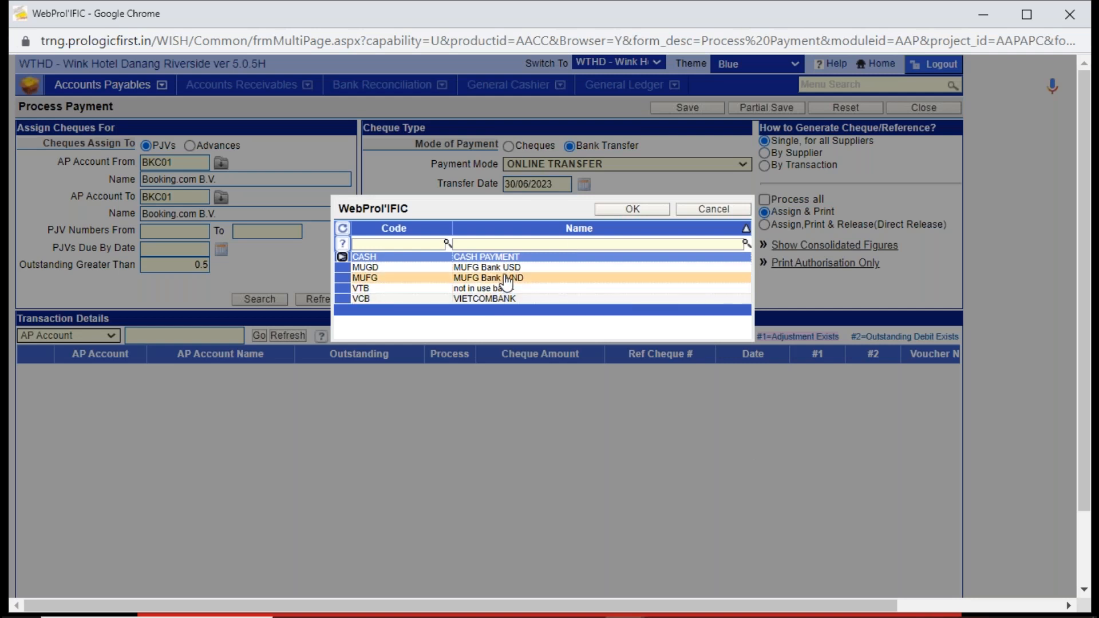
{"action": "double_click", "coordinate": [506, 281]}
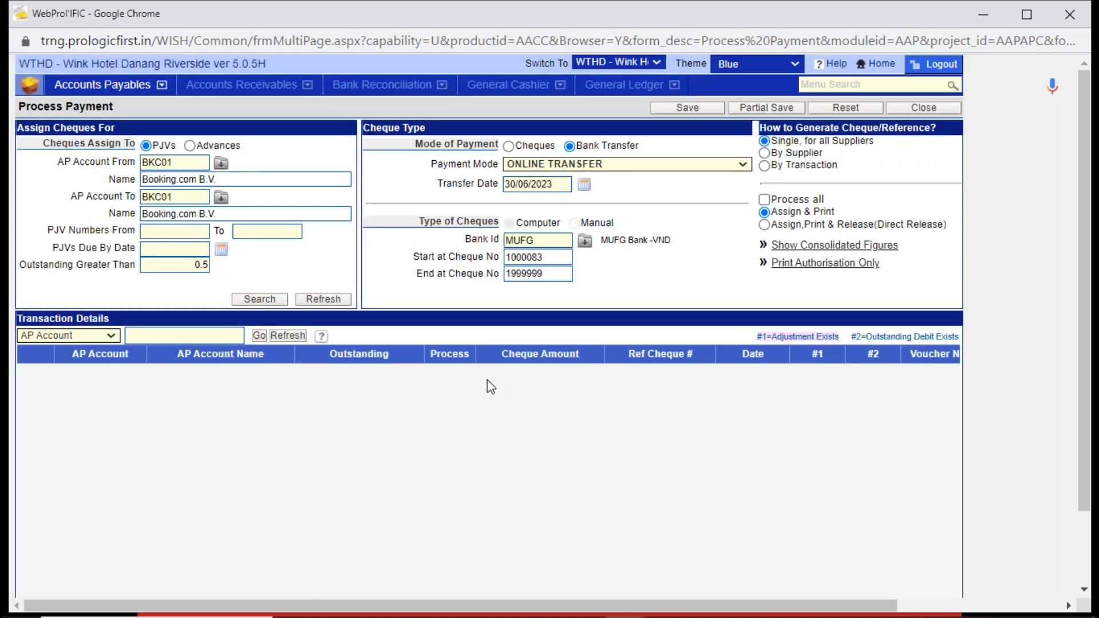
{"action": "left_click", "coordinate": [250, 301]}
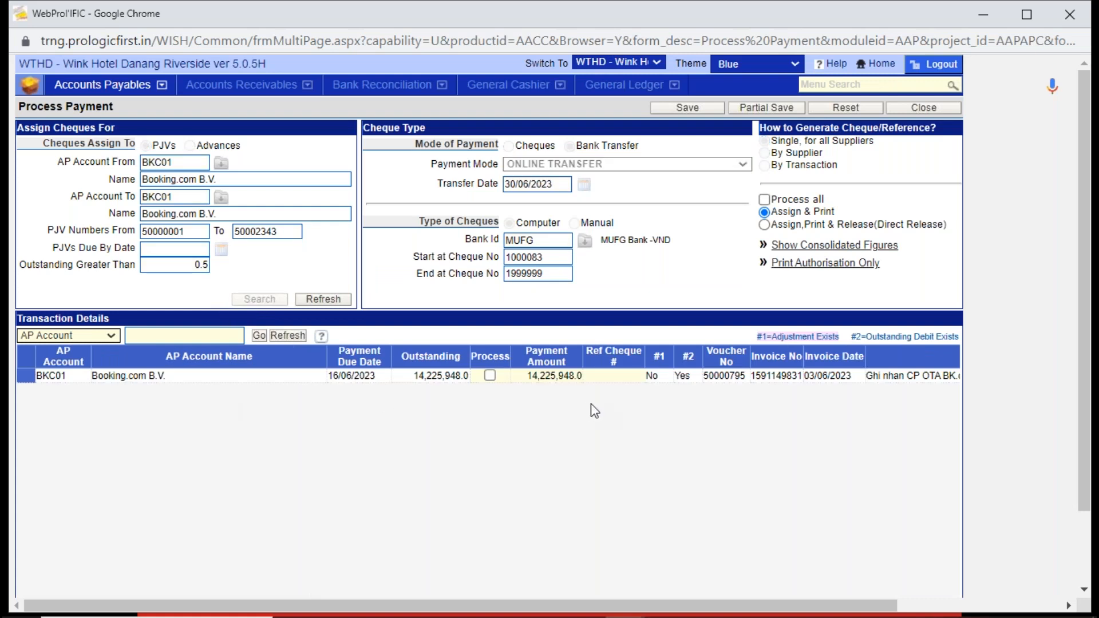
- Mark Booking.com B.V.'s outstanding voucher for processing, choose Assign, Print & Release (Direct Release), and save the payment
{"action": "left_click", "coordinate": [490, 375]}
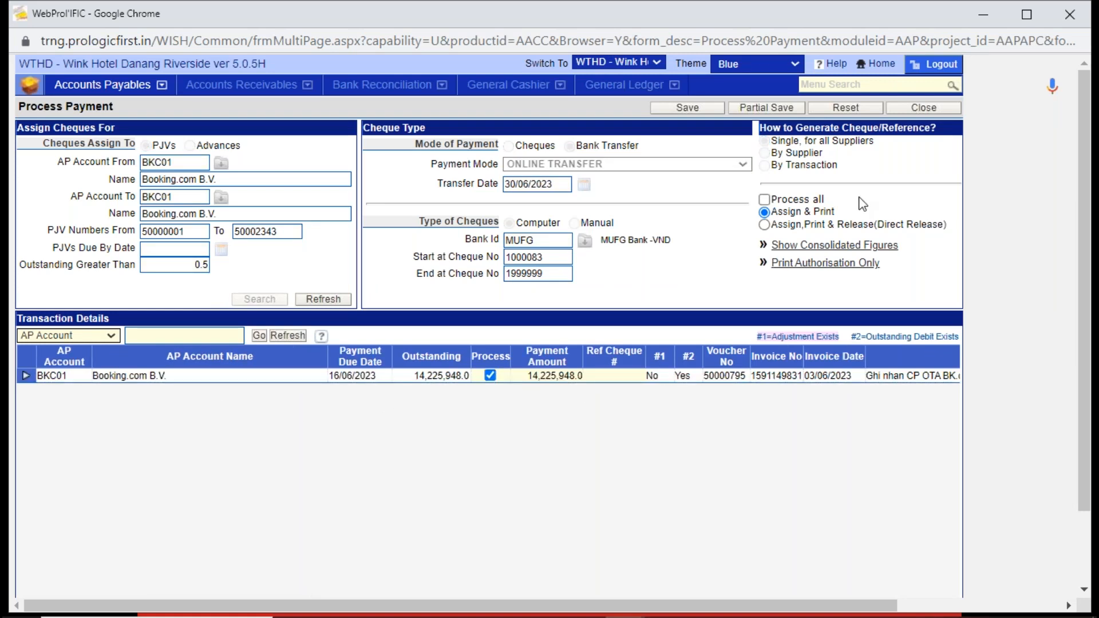
{"action": "left_click", "coordinate": [791, 226]}
{"action": "left_click", "coordinate": [705, 110]}
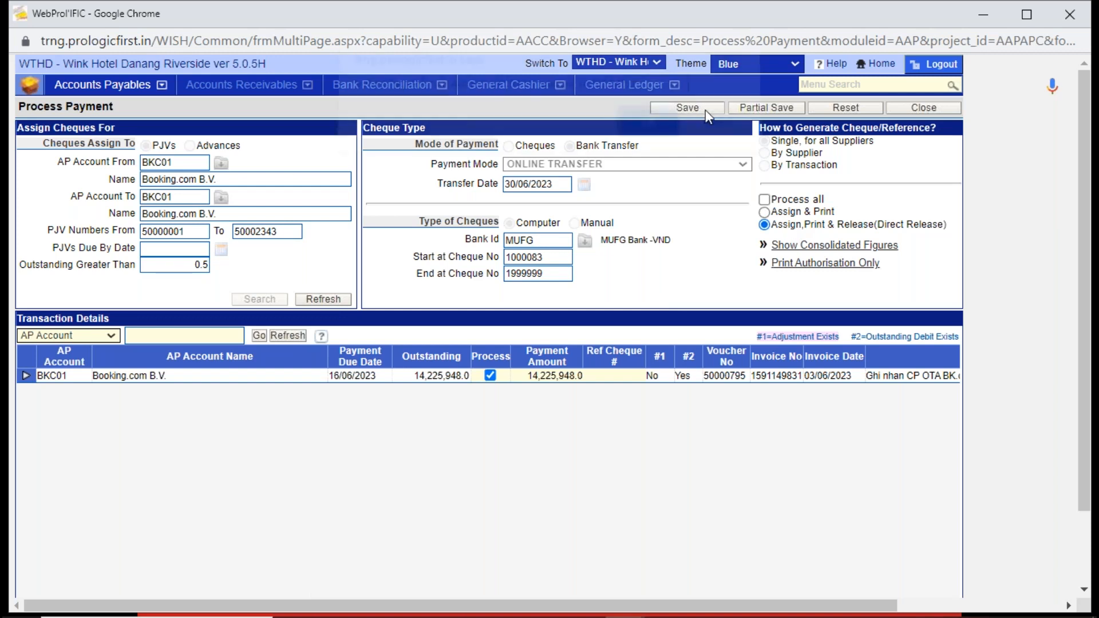
{"action": "left_click", "coordinate": [646, 138]}
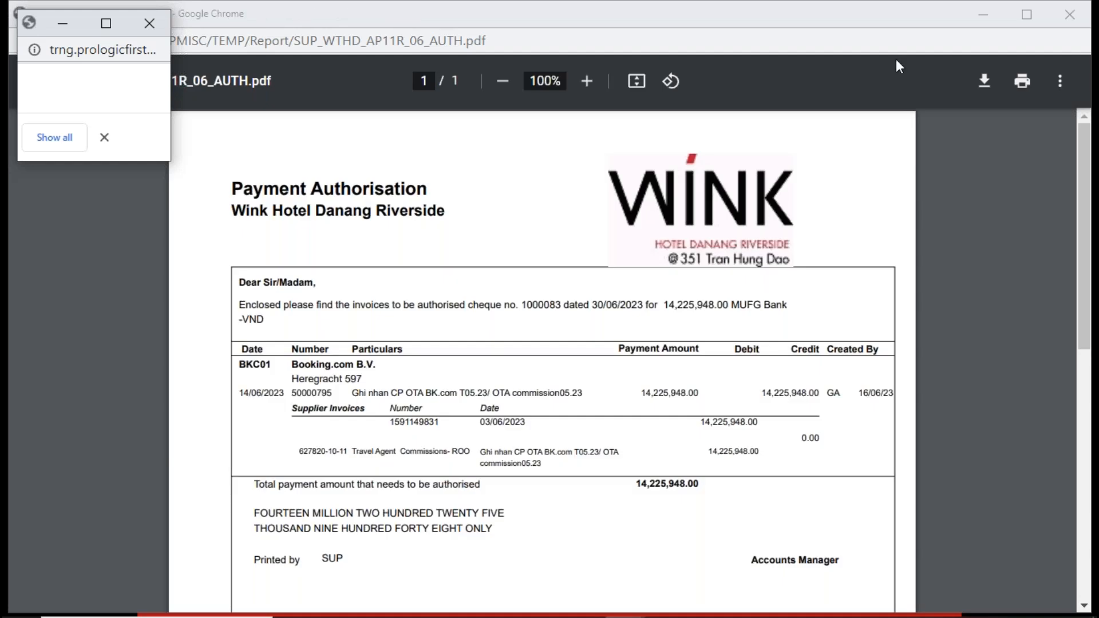
- Close the payment authorisation report, dismiss the remaining pop-ups and exit Process Payment
{"action": "left_click", "coordinate": [1070, 14]}
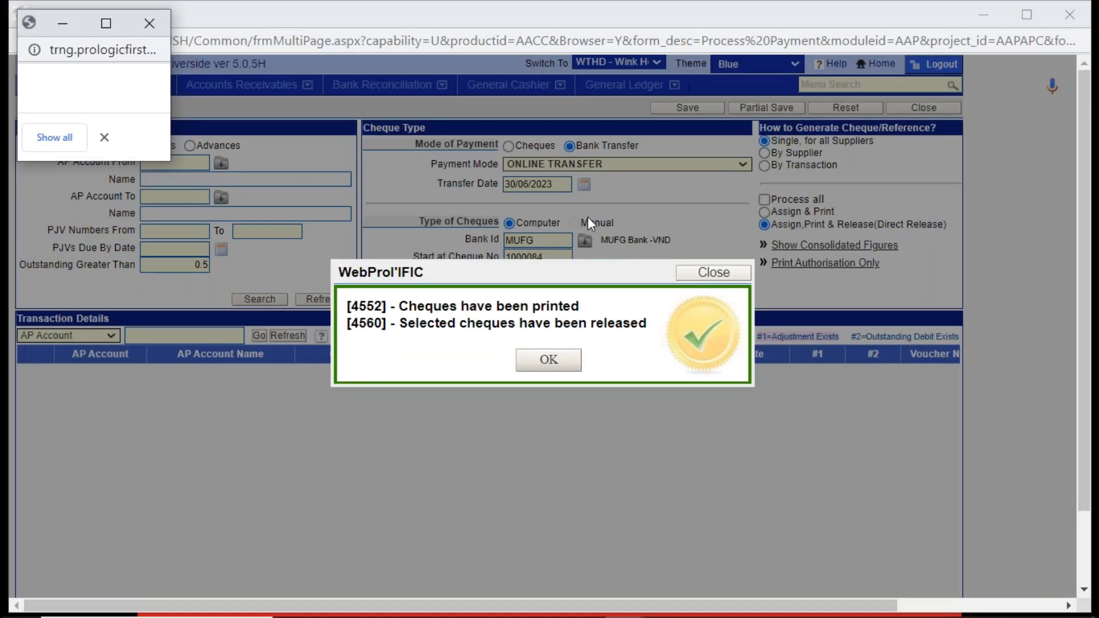
{"action": "left_click", "coordinate": [152, 26]}
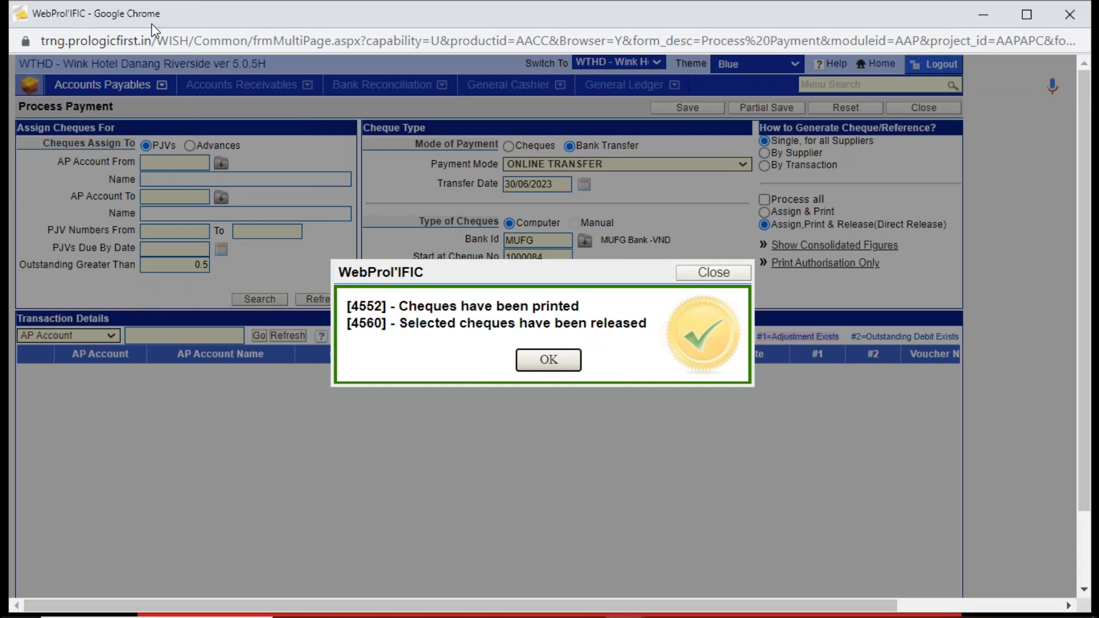
{"action": "left_click", "coordinate": [541, 361]}
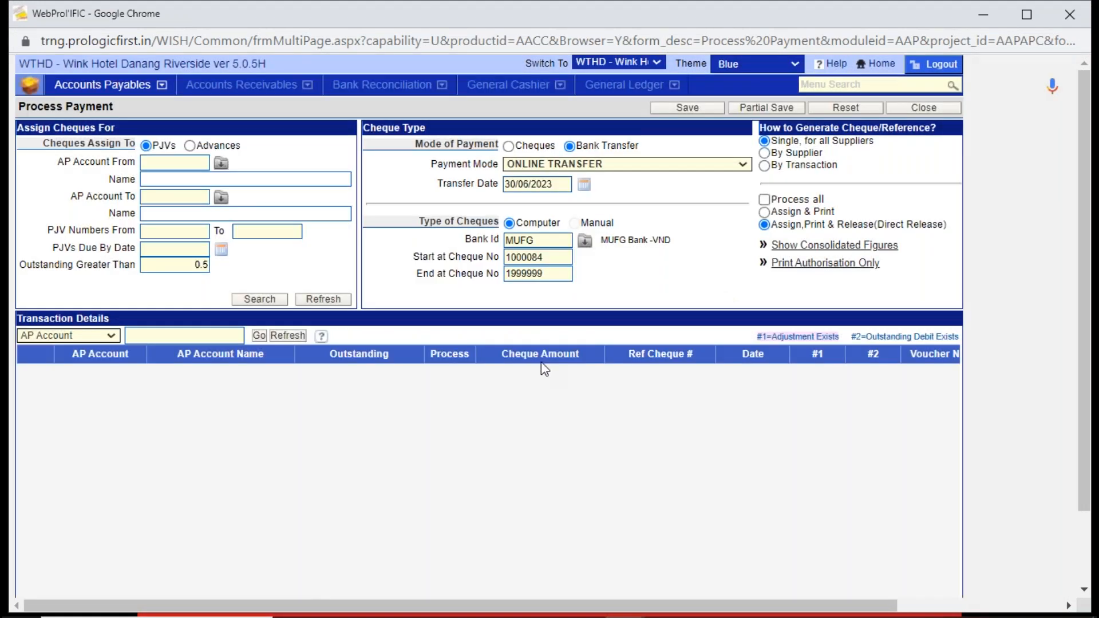
{"action": "left_click", "coordinate": [927, 110]}
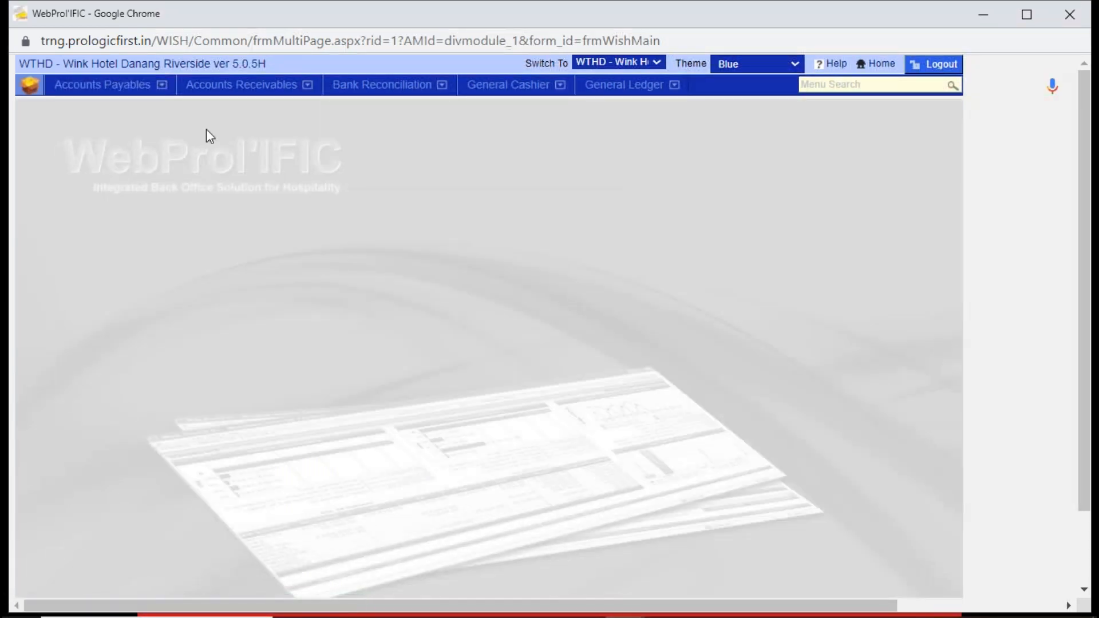
- Search the Statement of Account for BKC01 including settled transactions, examine the commission debit note's outstanding amount, and close the statement
{"action": "left_click", "coordinate": [109, 101]}
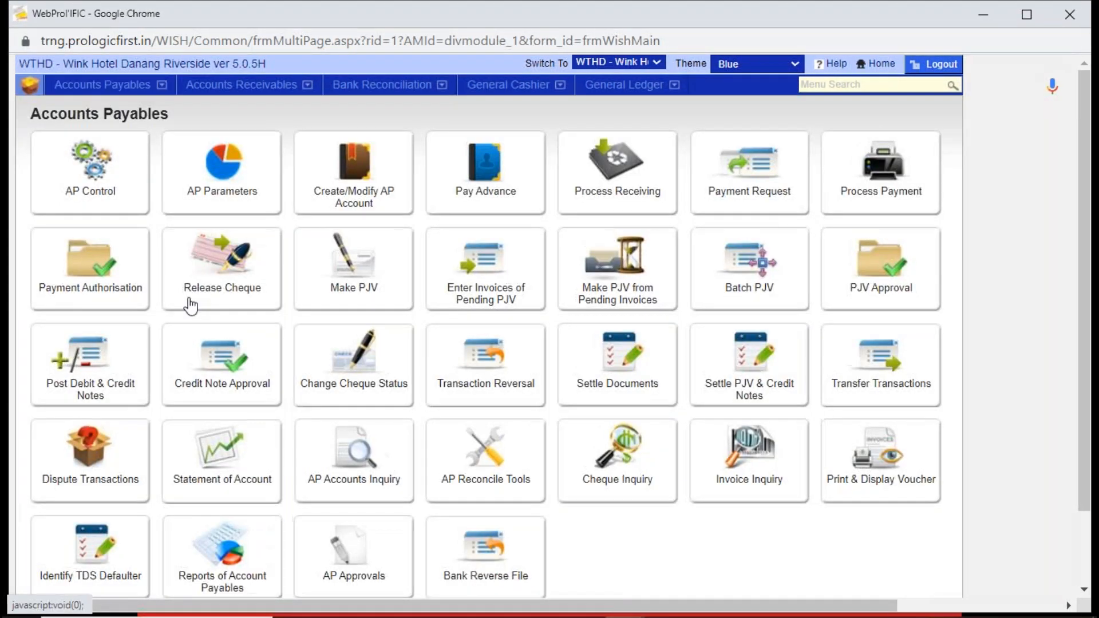
{"action": "left_click", "coordinate": [217, 452]}
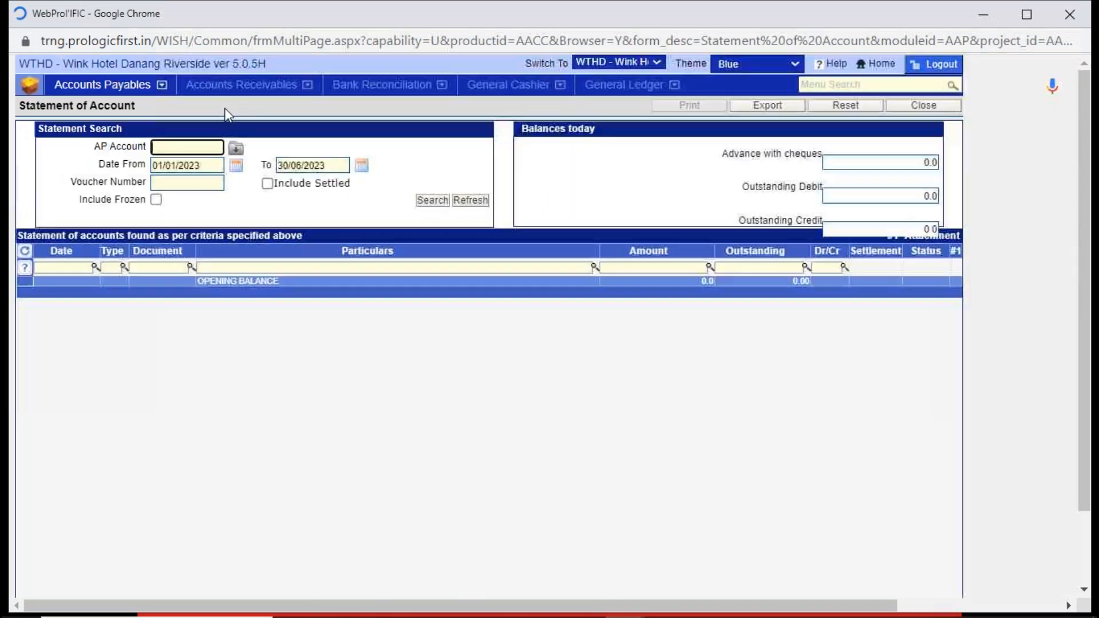
{"action": "type", "text": "BKC01"}
{"action": "key", "text": "Tab"}
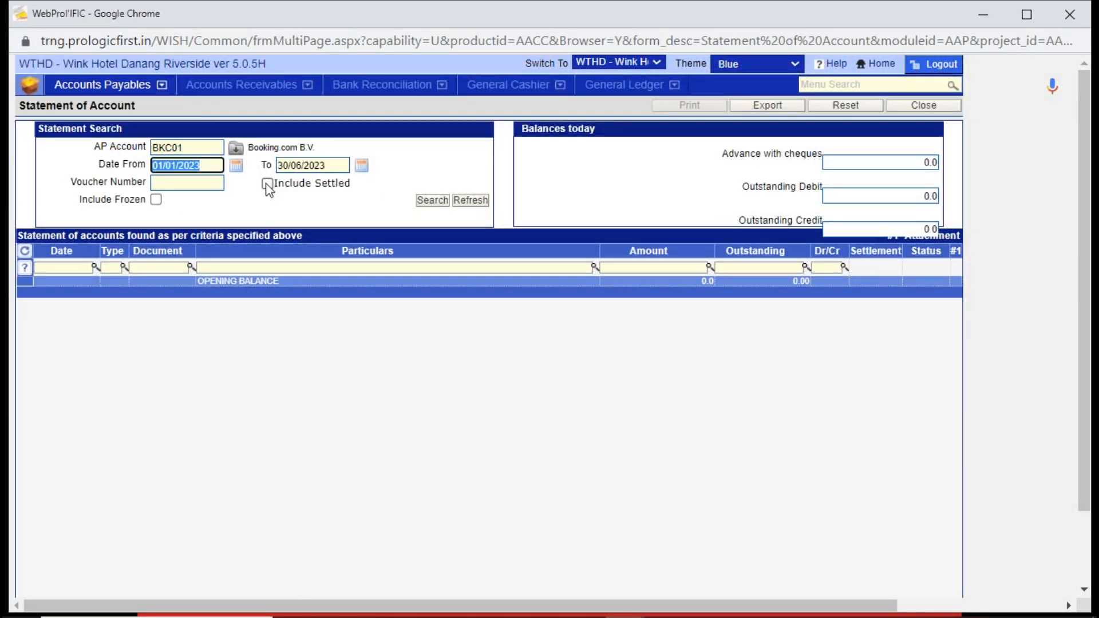
{"action": "left_click", "coordinate": [267, 183]}
{"action": "left_click", "coordinate": [433, 201]}
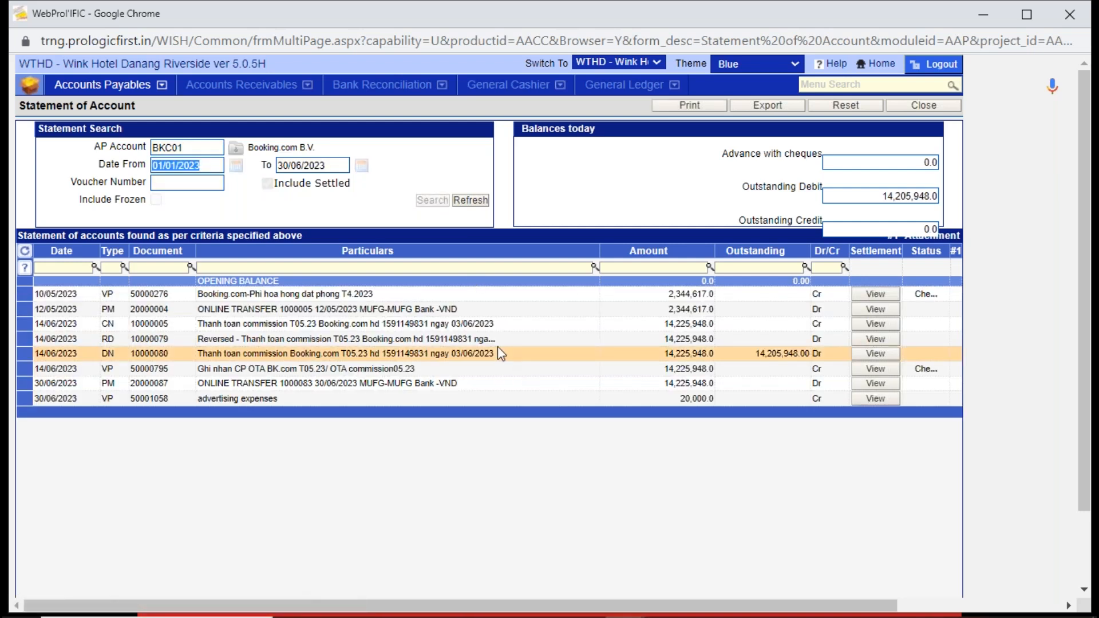
{"action": "left_click", "coordinate": [498, 347]}
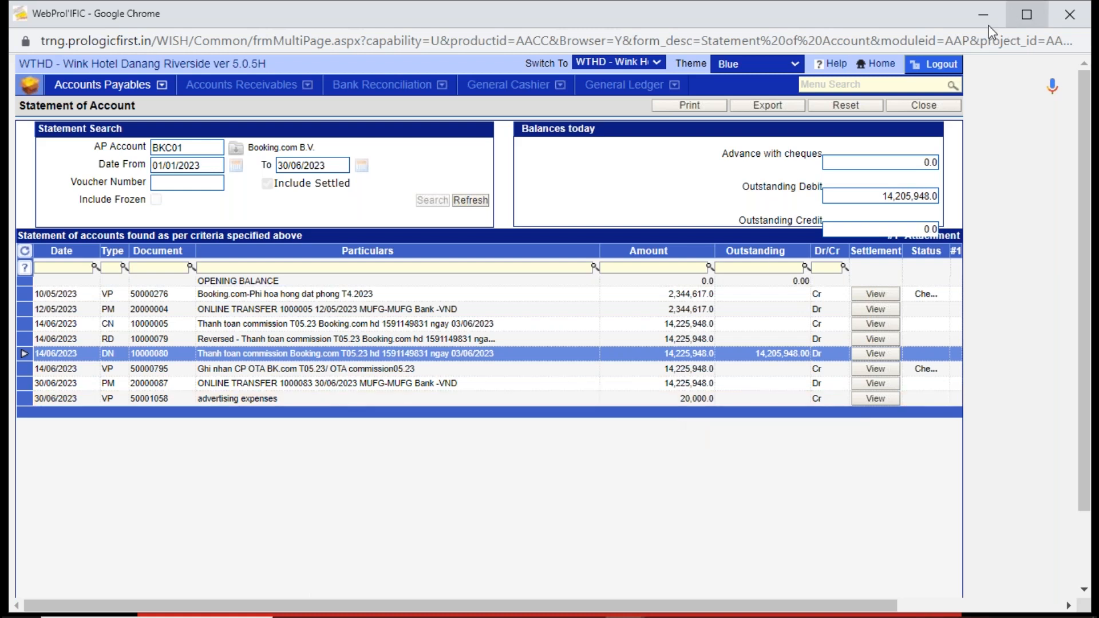
{"action": "left_click", "coordinate": [918, 108]}
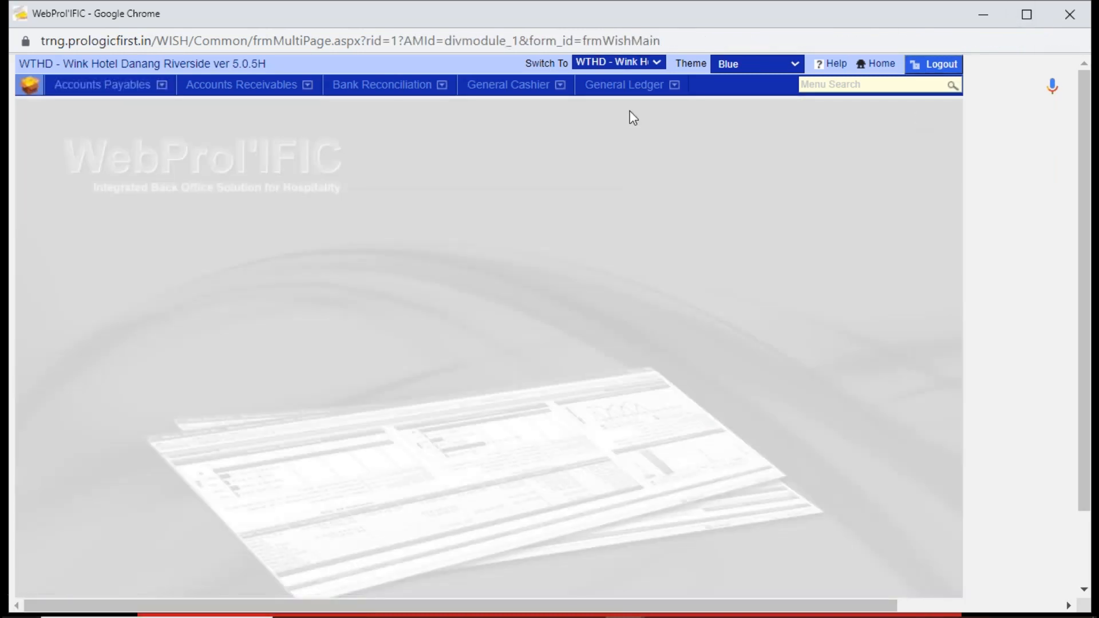
- Open Post Debit & Credit Notes in Accounts Payables, add a new transaction and set its type to Debit Note
{"action": "left_click", "coordinate": [138, 87]}
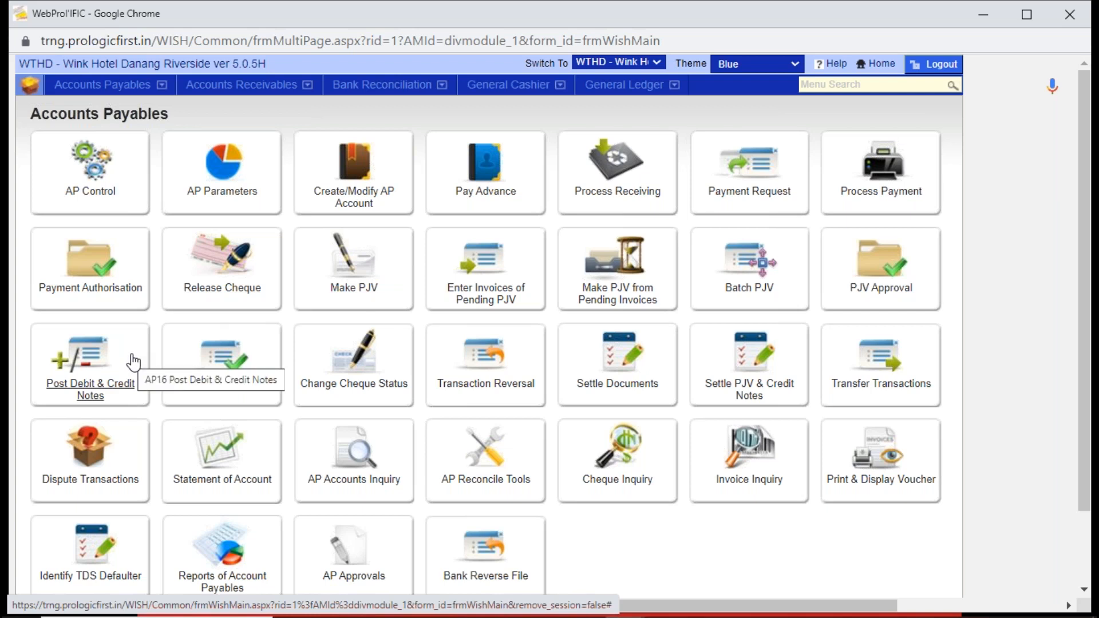
{"action": "left_click", "coordinate": [98, 353]}
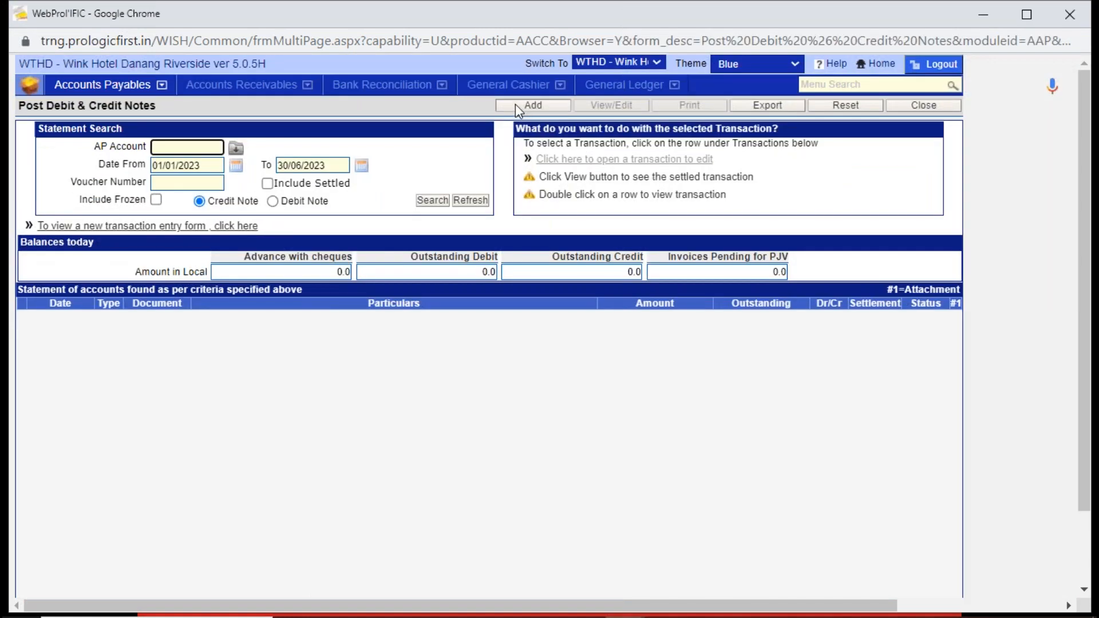
{"action": "left_click", "coordinate": [517, 106]}
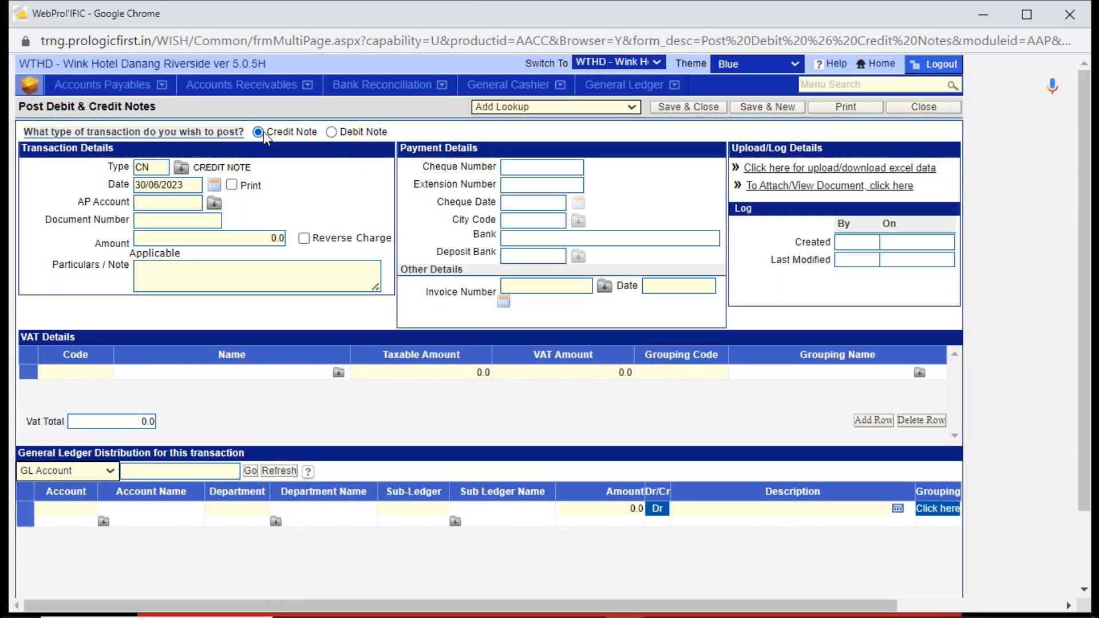
{"action": "left_click", "coordinate": [153, 167]}
{"action": "left_click", "coordinate": [337, 134]}
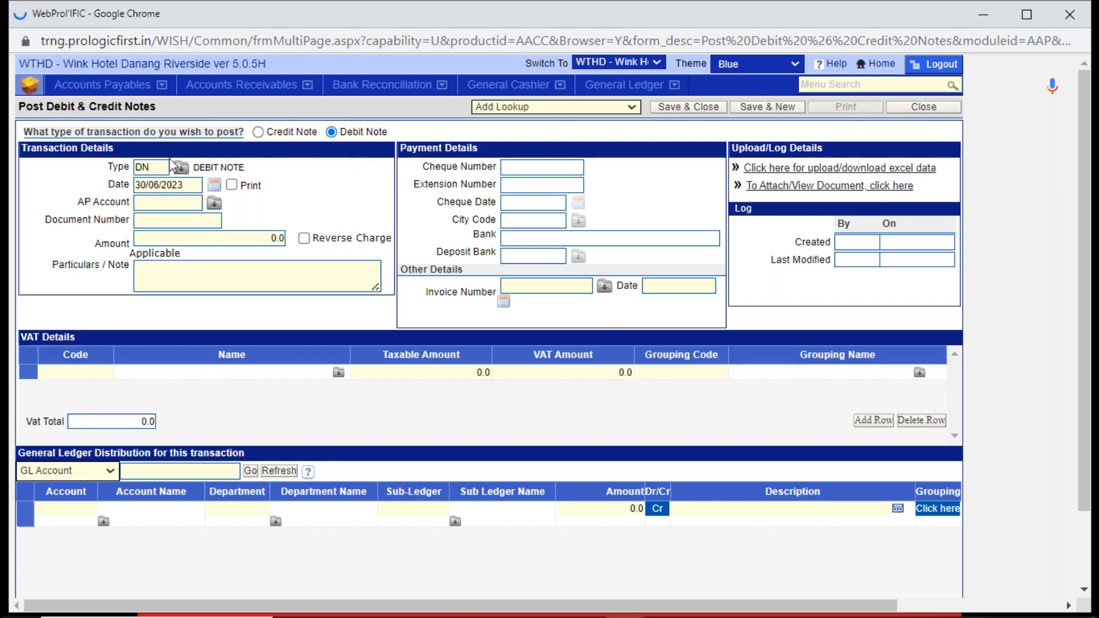
{"action": "left_click", "coordinate": [150, 166]}
{"action": "left_click", "coordinate": [181, 185]}
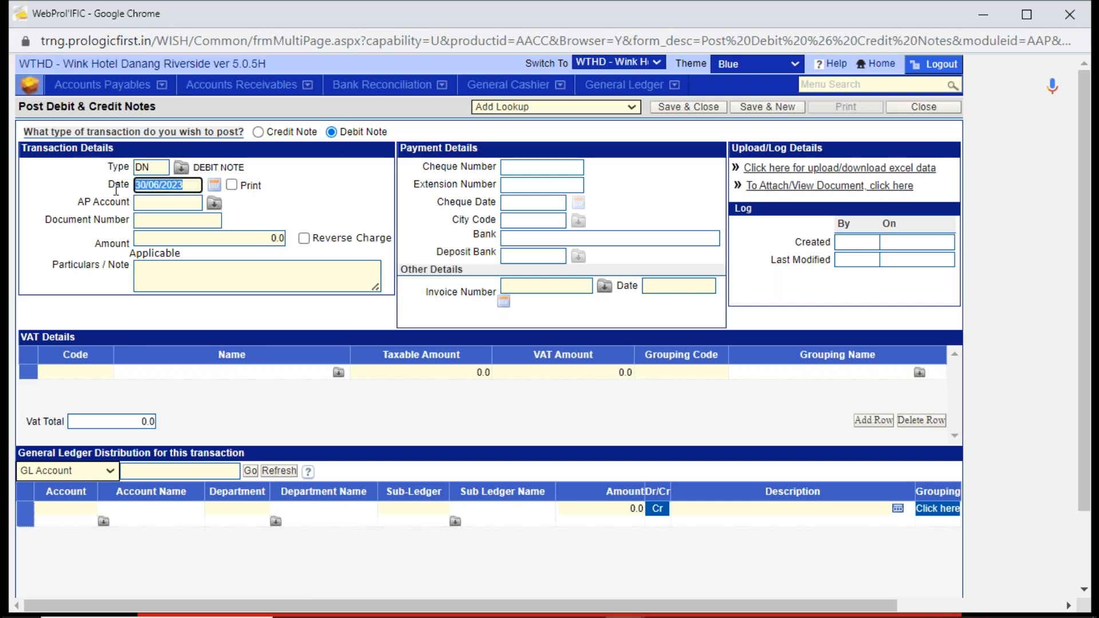
- Find EXPEDIA.COM LTD (EXP01) in the AP account lookup and assign it to the debit note
{"action": "left_click", "coordinate": [142, 205]}
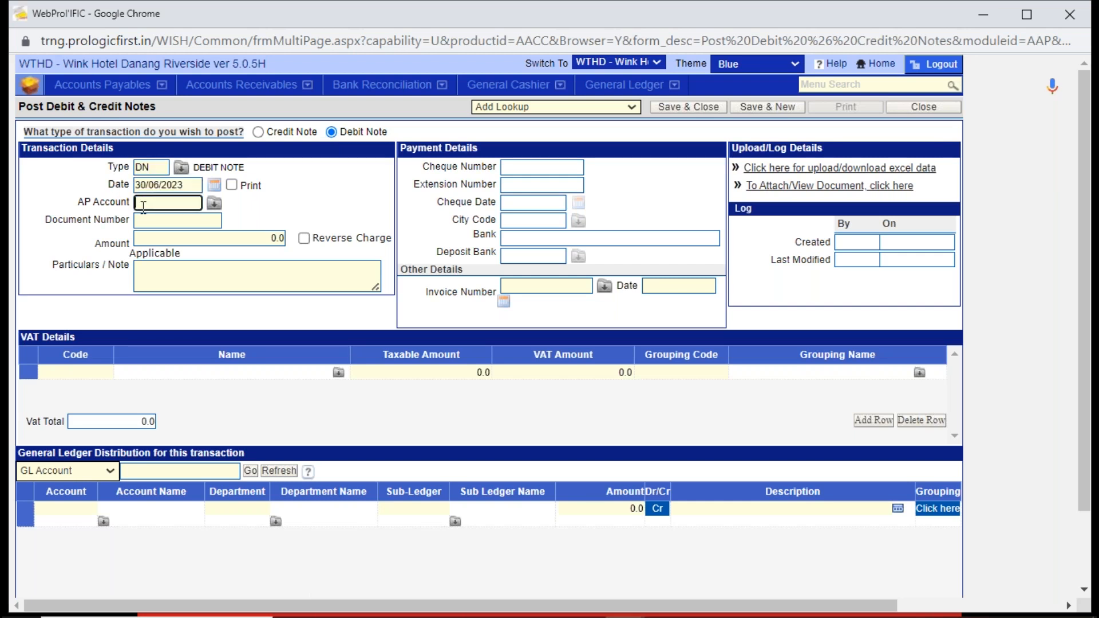
{"action": "left_click", "coordinate": [214, 205]}
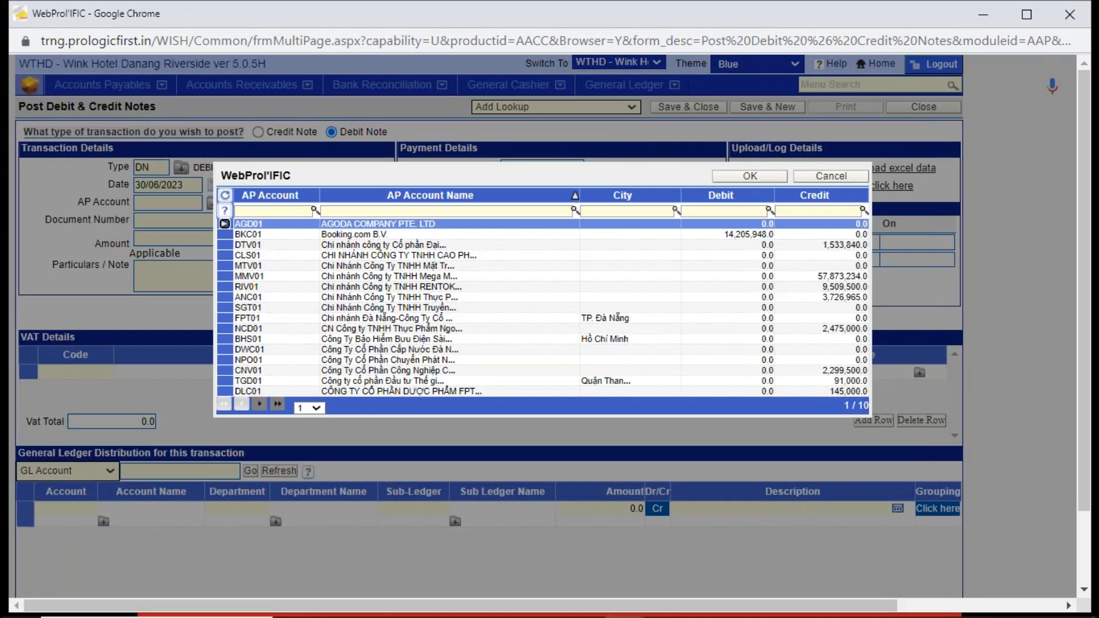
{"action": "left_click", "coordinate": [315, 407]}
{"action": "left_click", "coordinate": [307, 434]}
{"action": "left_click", "coordinate": [315, 407]}
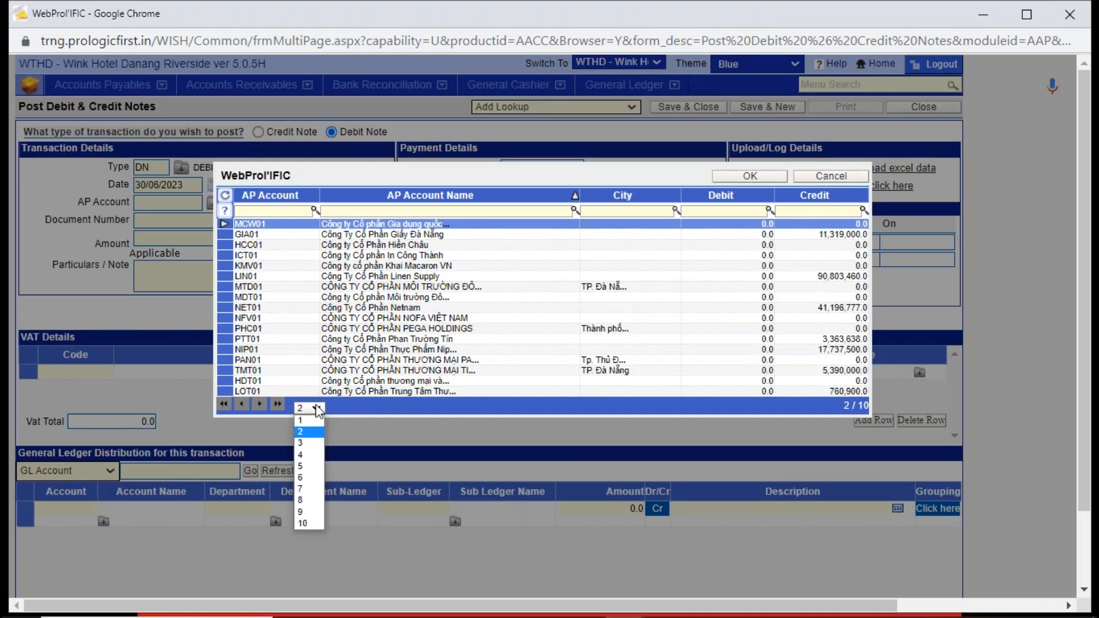
{"action": "left_click", "coordinate": [308, 454]}
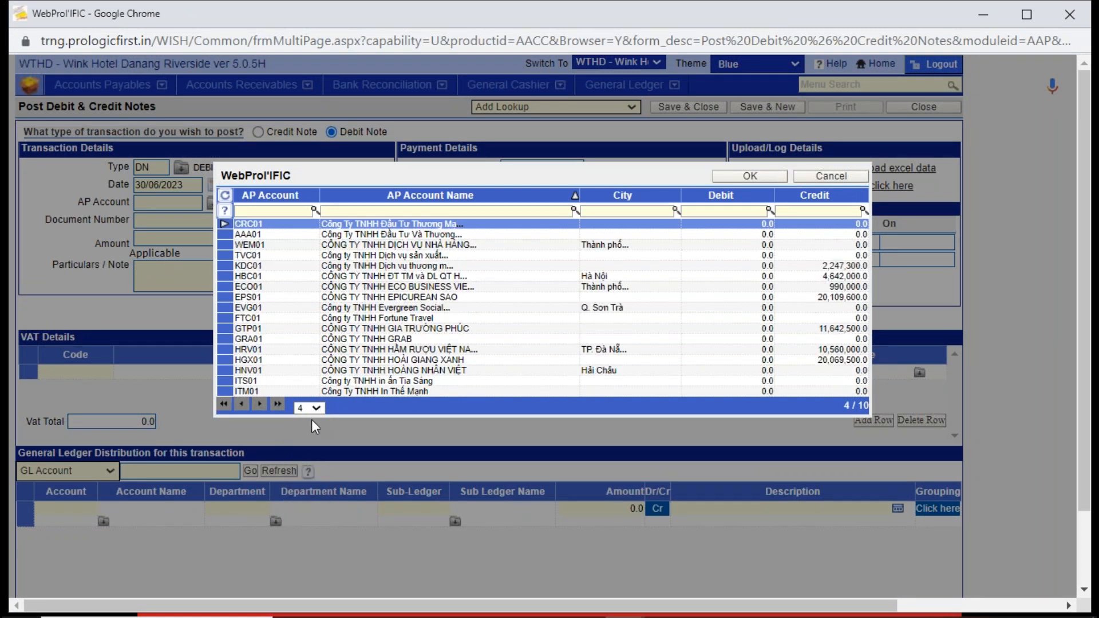
{"action": "left_click", "coordinate": [321, 408]}
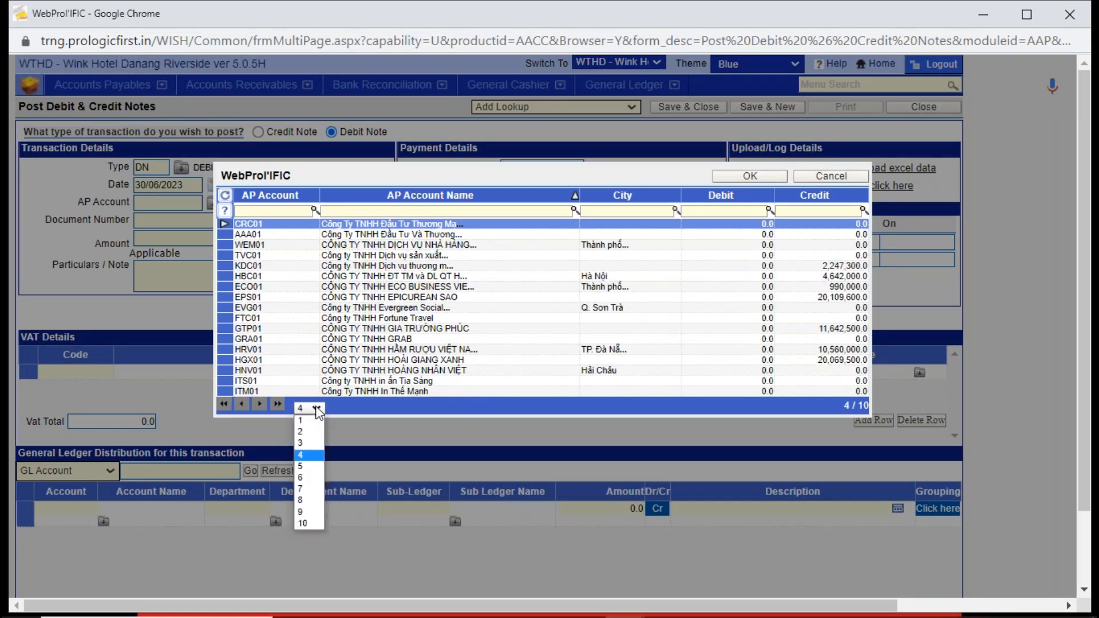
{"action": "left_click", "coordinate": [311, 483]}
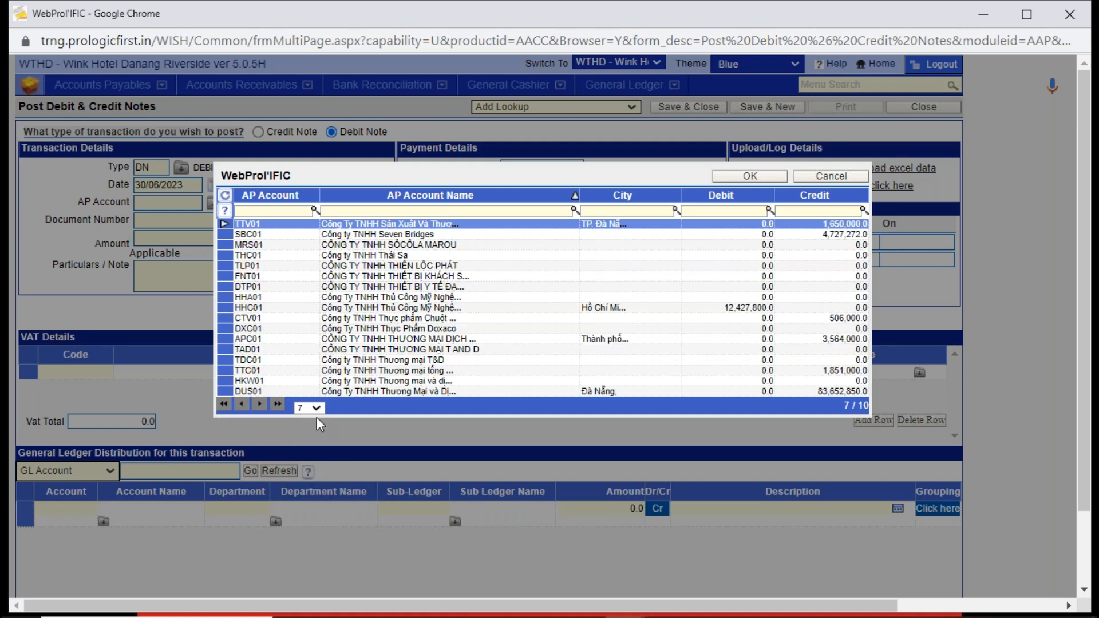
{"action": "left_click", "coordinate": [315, 408]}
{"action": "left_click", "coordinate": [317, 511]}
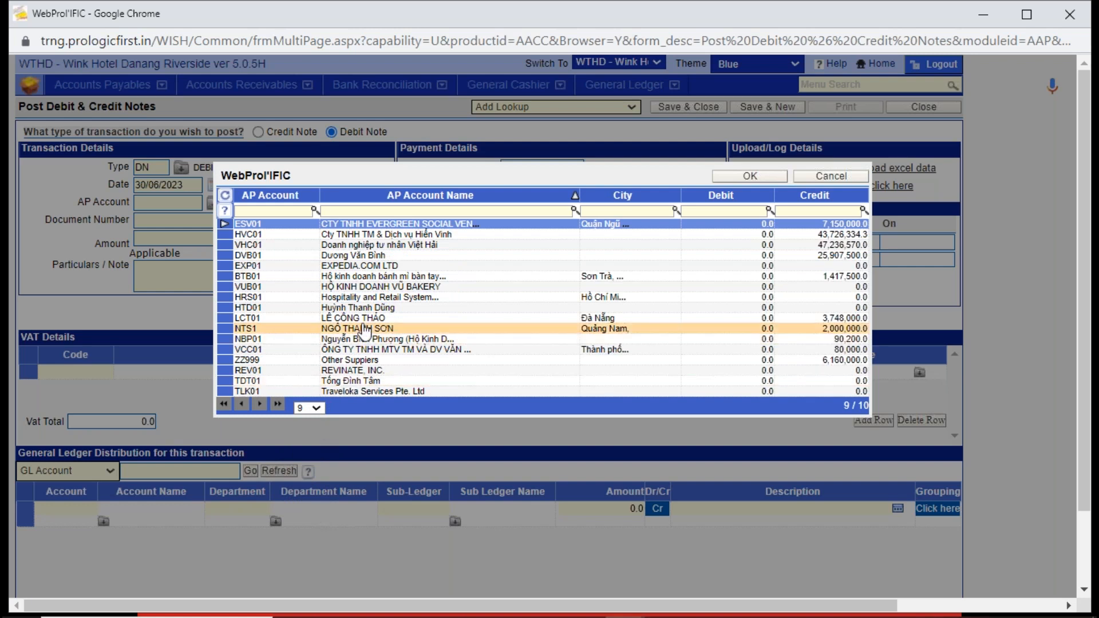
{"action": "double_click", "coordinate": [373, 267]}
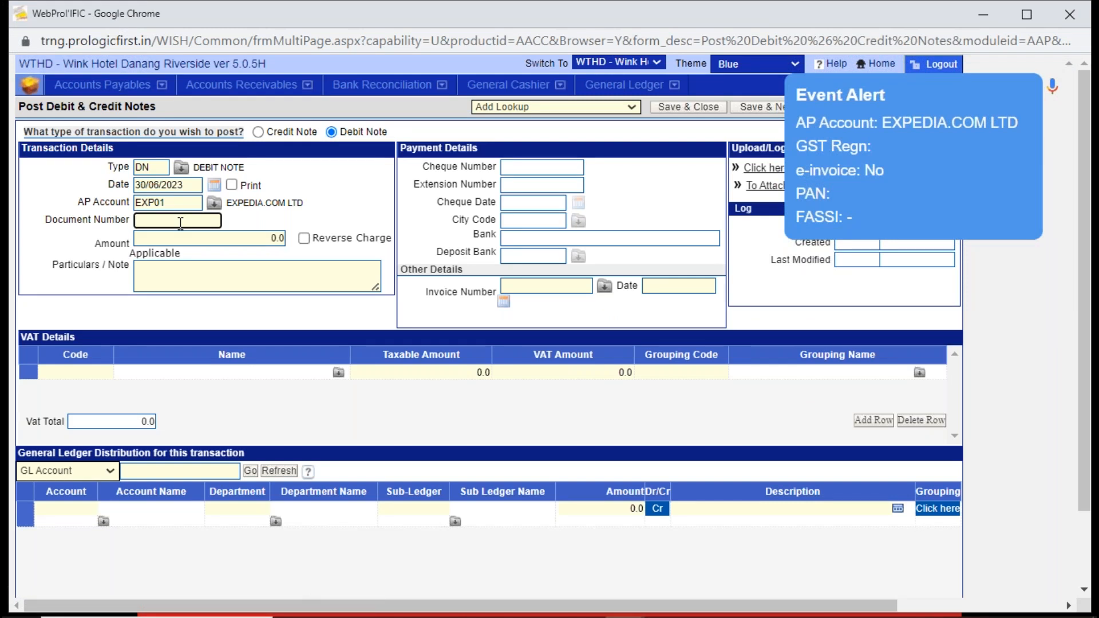
{"action": "left_click", "coordinate": [168, 204]}
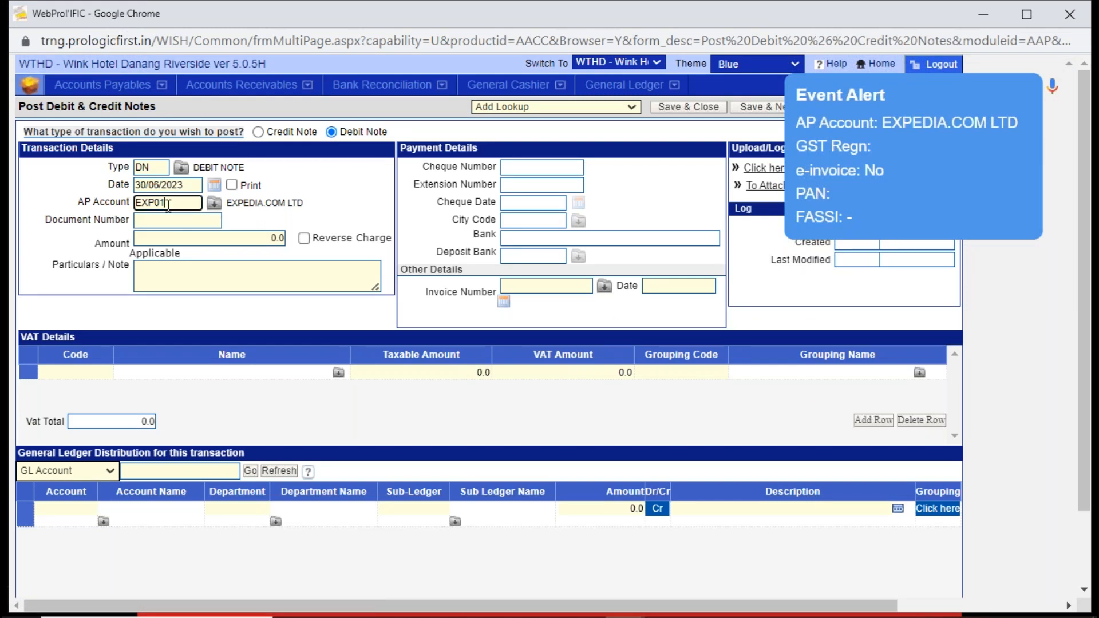
{"action": "double_click", "coordinate": [167, 204]}
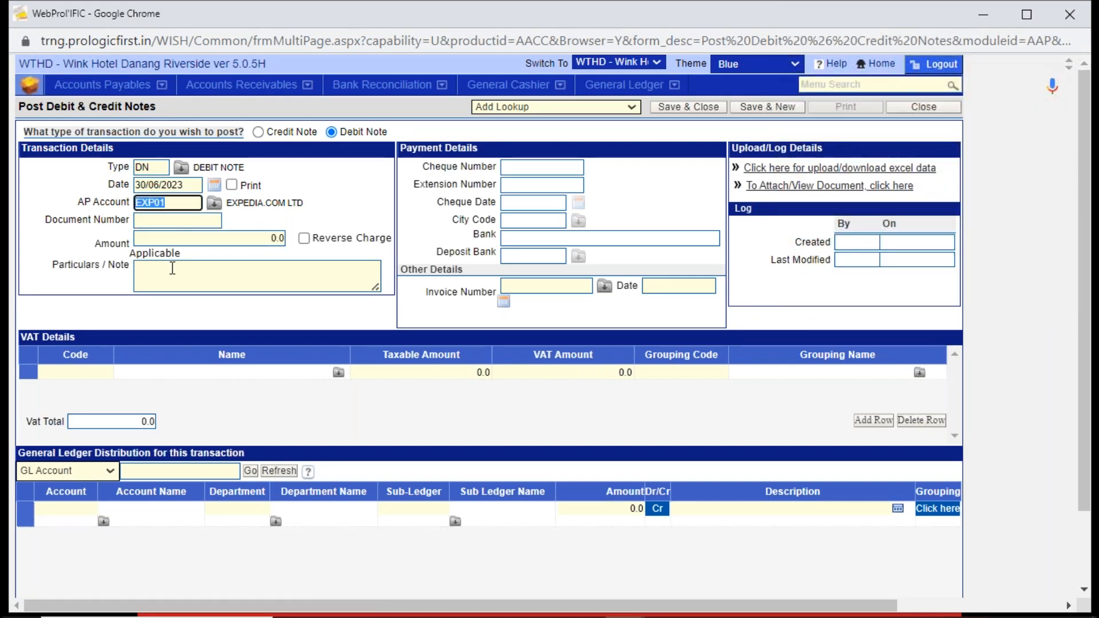
- Set the debit note's amount to 15000 and enter "DEBIT NOTE" as its particulars
{"action": "left_click", "coordinate": [179, 239]}
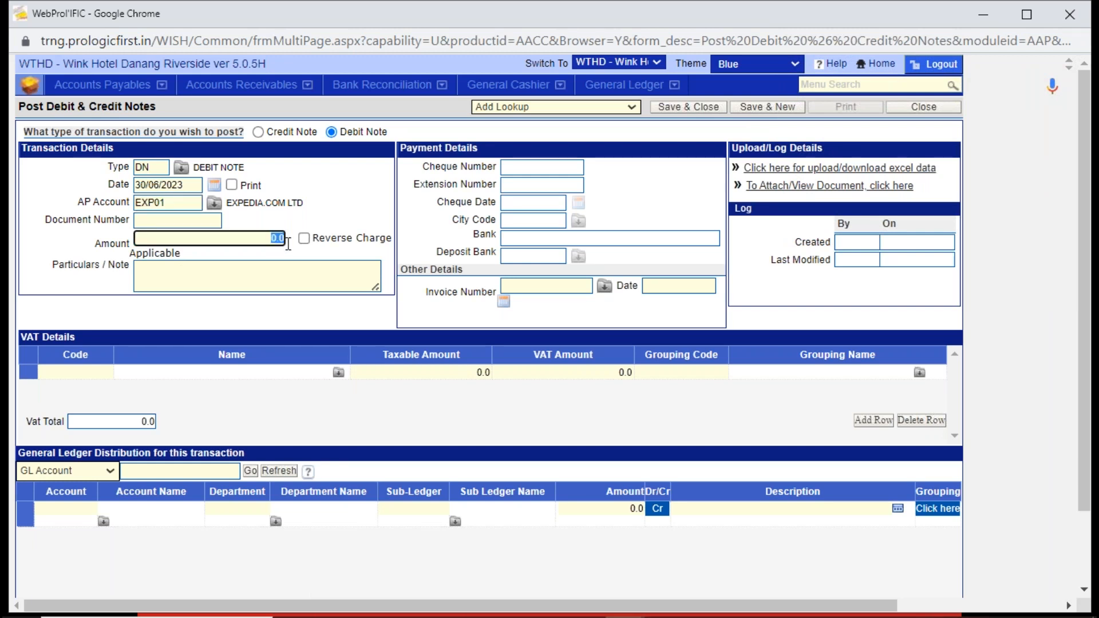
{"action": "type", "text": "15000"}
{"action": "key", "text": "Tab"}
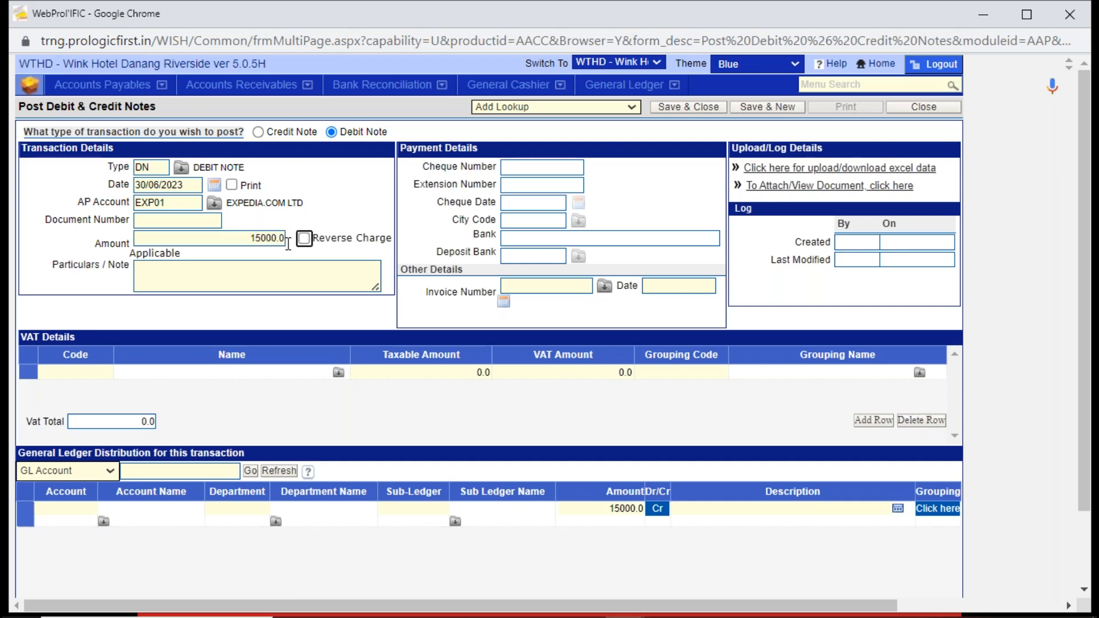
{"action": "left_click", "coordinate": [289, 282]}
{"action": "type", "text": "DEBIT NOTE"}
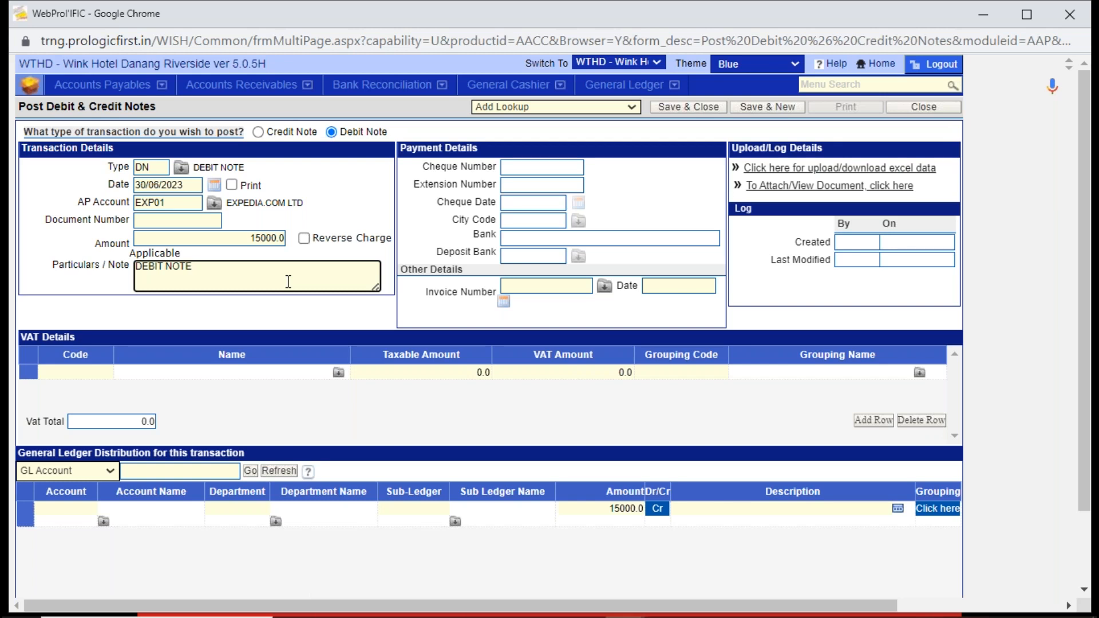
- Distribute the amount to Travelling Expenses (627817) in department 11 ROOM, using the account search "%TRAVEL", and save the debit note
{"action": "left_click", "coordinate": [93, 510]}
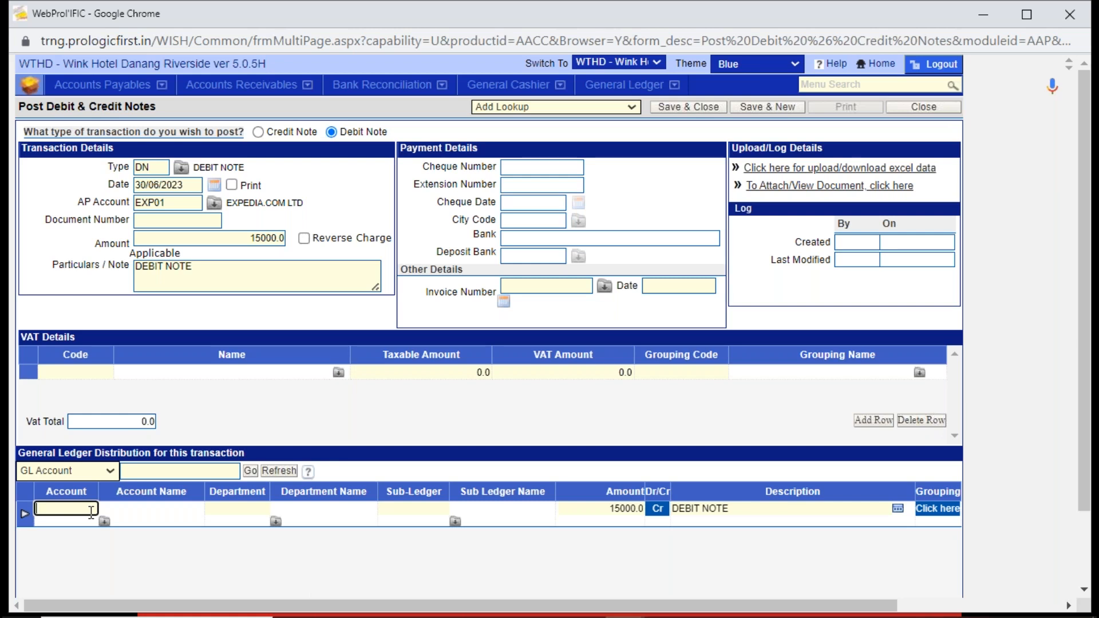
{"action": "type", "text": "%TRAVEL"}
{"action": "key", "text": "Tab"}
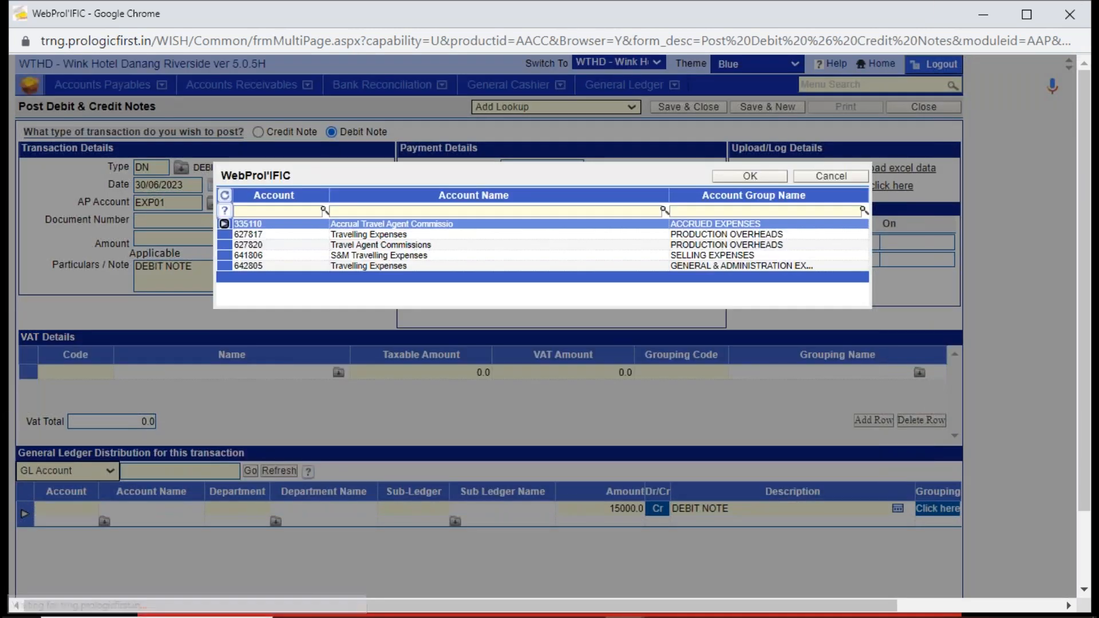
{"action": "double_click", "coordinate": [369, 234]}
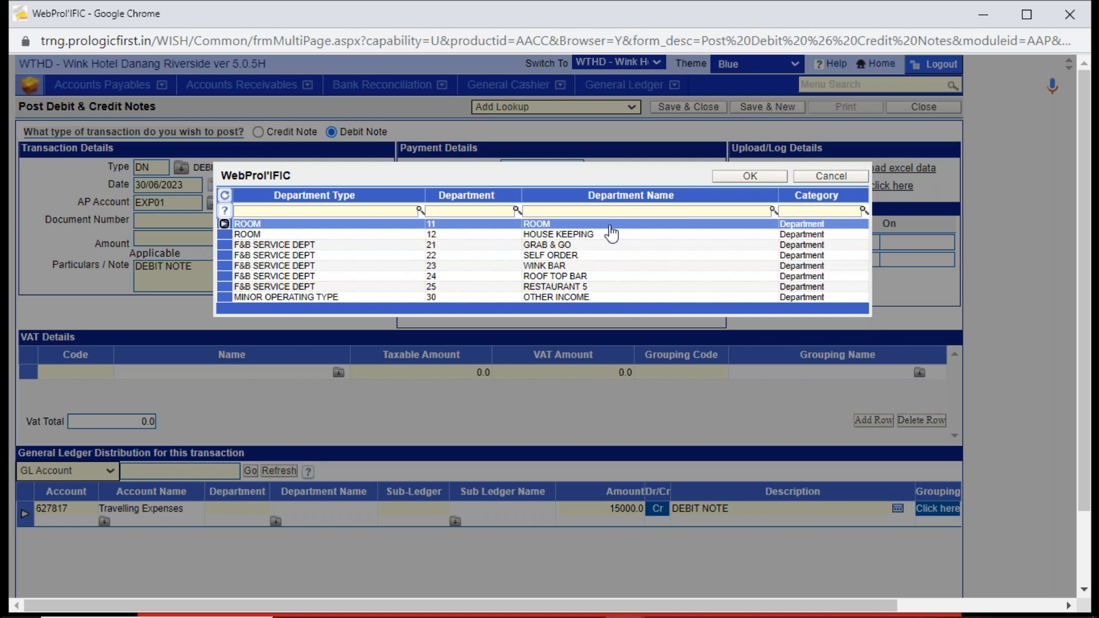
{"action": "key", "text": "Return"}
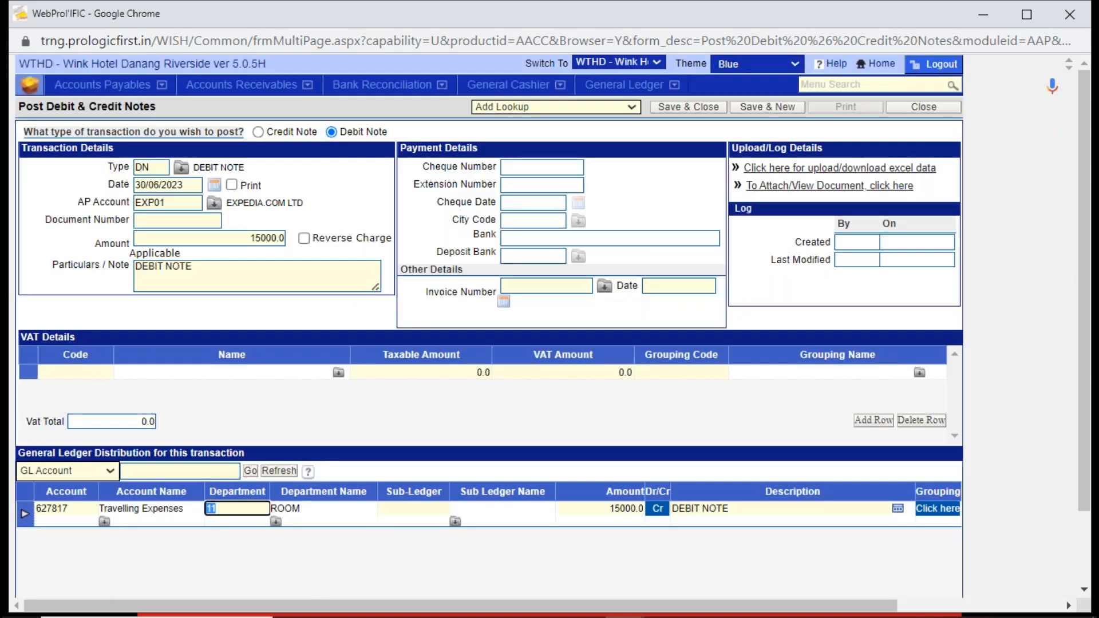
{"action": "left_click", "coordinate": [607, 511]}
{"action": "left_click_drag", "start_coordinate": [636, 509], "coordinate": [657, 515]}
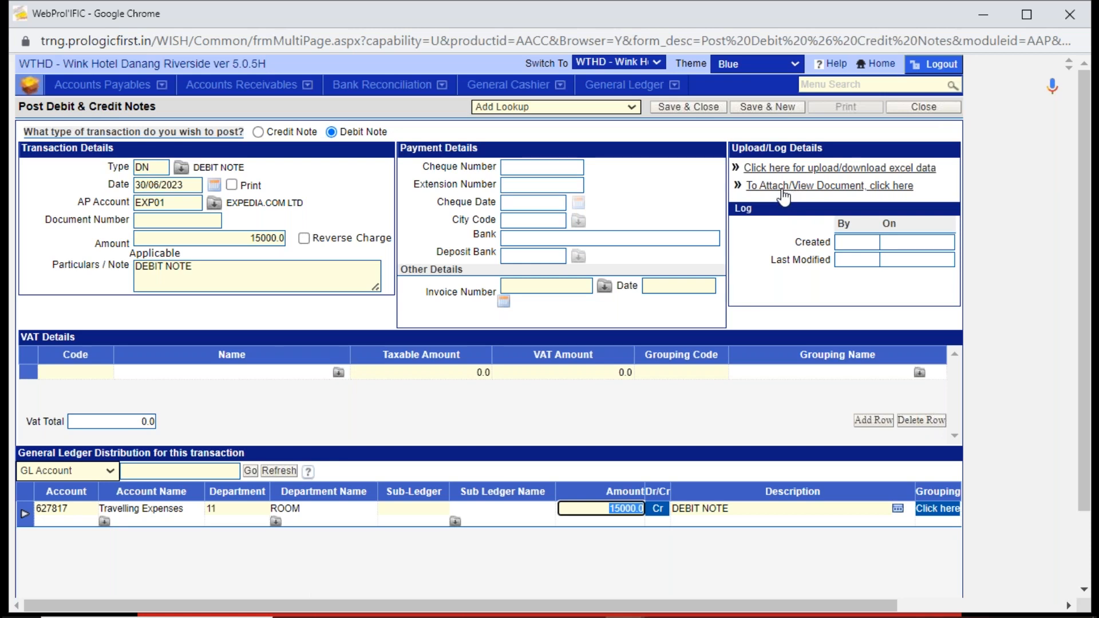
{"action": "left_click", "coordinate": [716, 111]}
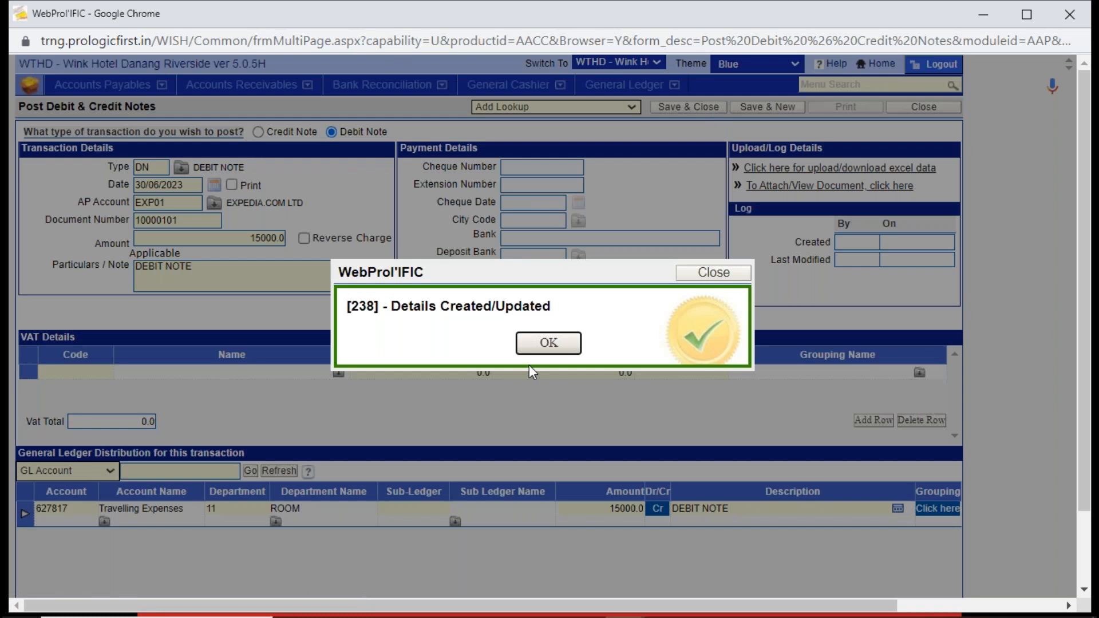
{"action": "left_click", "coordinate": [543, 345]}
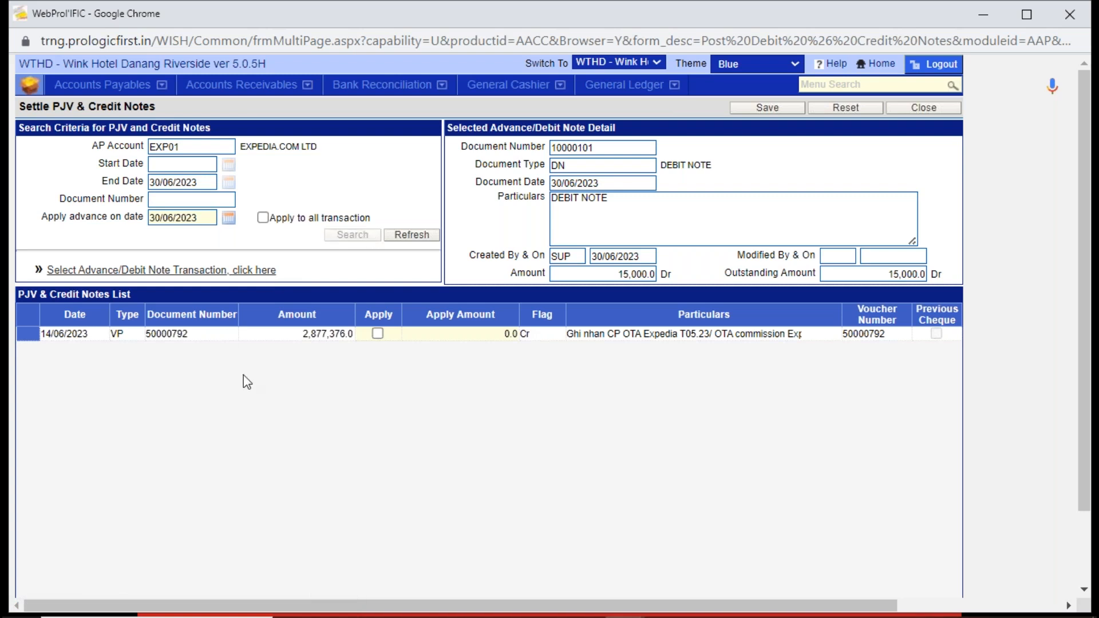
- Apply 15000 of the debit note against Expedia's VP voucher dated 14/06/2023 in Settle PJV & Credit Notes
{"action": "left_click", "coordinate": [212, 331]}
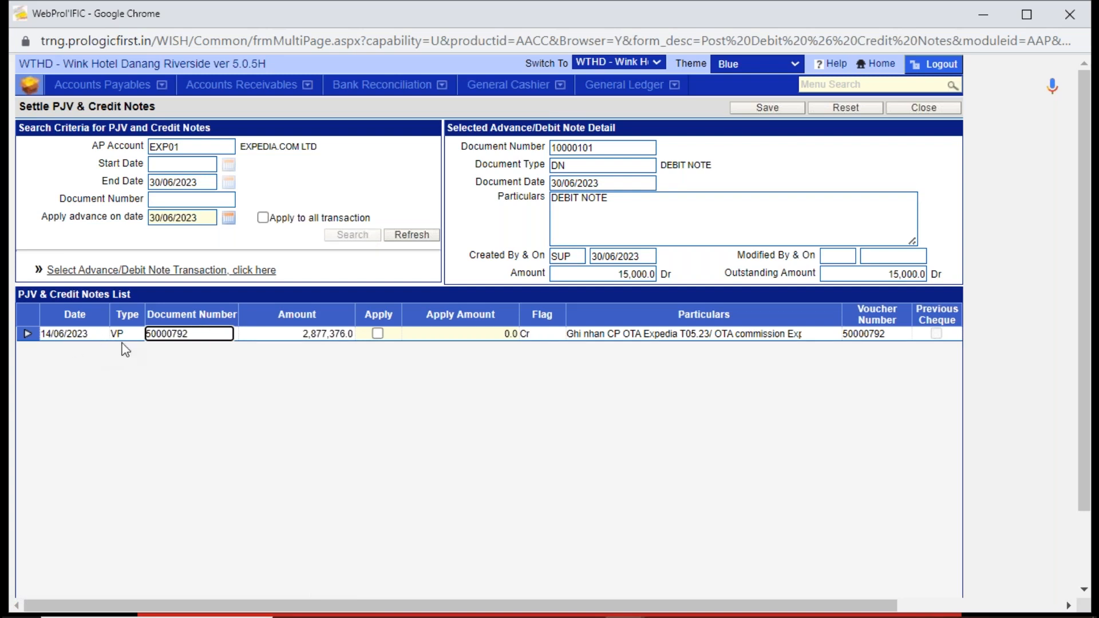
{"action": "left_click", "coordinate": [343, 333]}
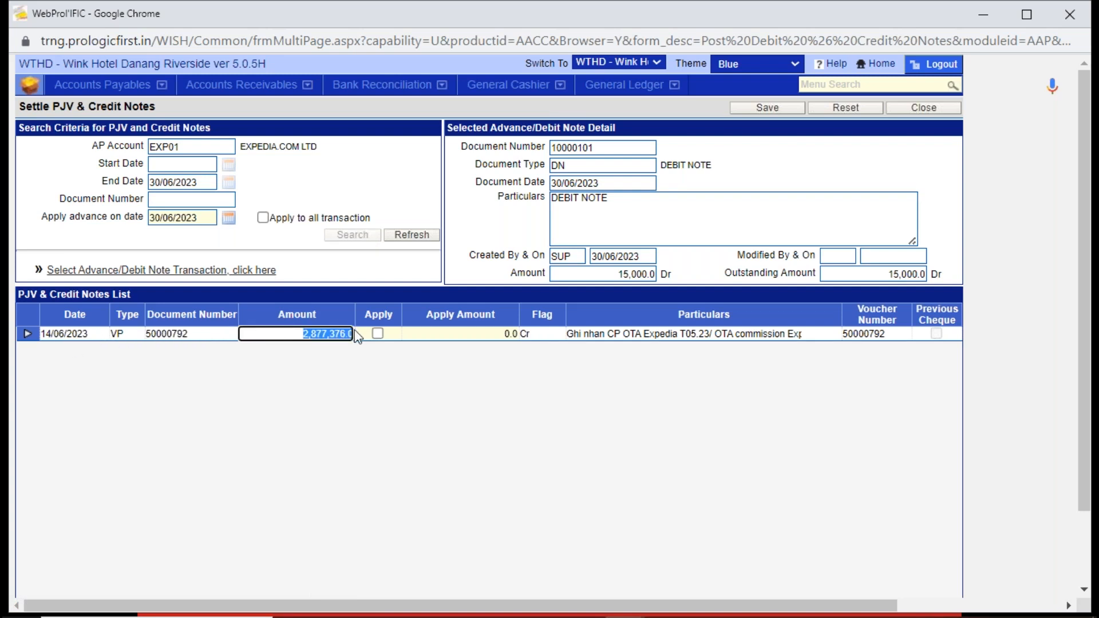
{"action": "left_click", "coordinate": [408, 421]}
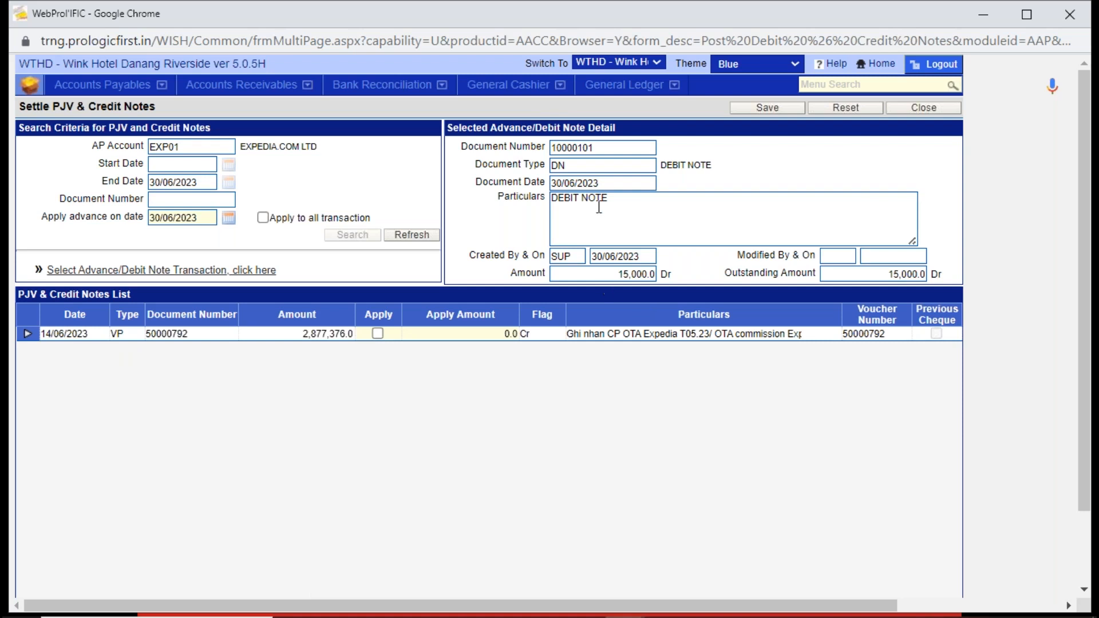
{"action": "left_click", "coordinate": [614, 274]}
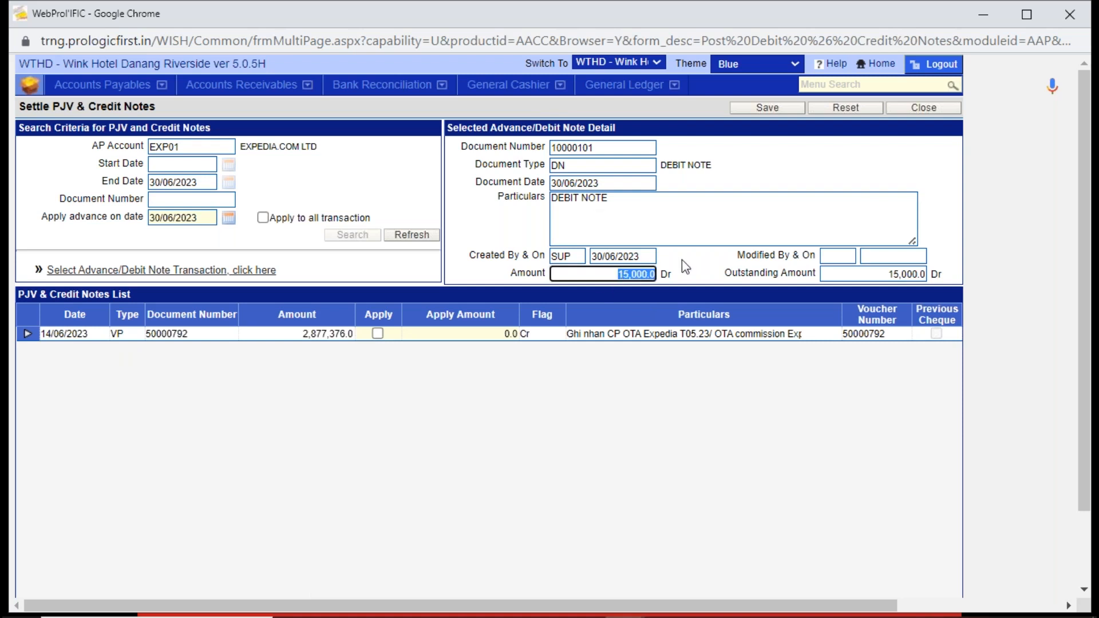
{"action": "left_click", "coordinate": [532, 387]}
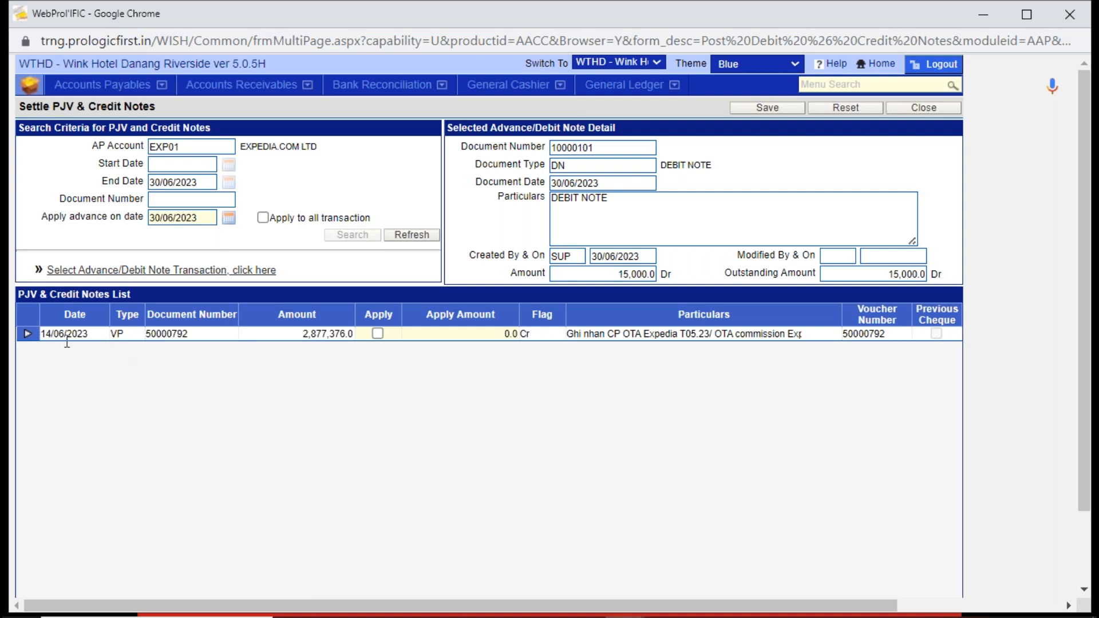
{"action": "left_click", "coordinate": [377, 333]}
{"action": "left_click", "coordinate": [613, 275]}
{"action": "left_click_drag", "start_coordinate": [612, 275], "coordinate": [712, 263]}
{"action": "key", "text": "ctrl+c"}
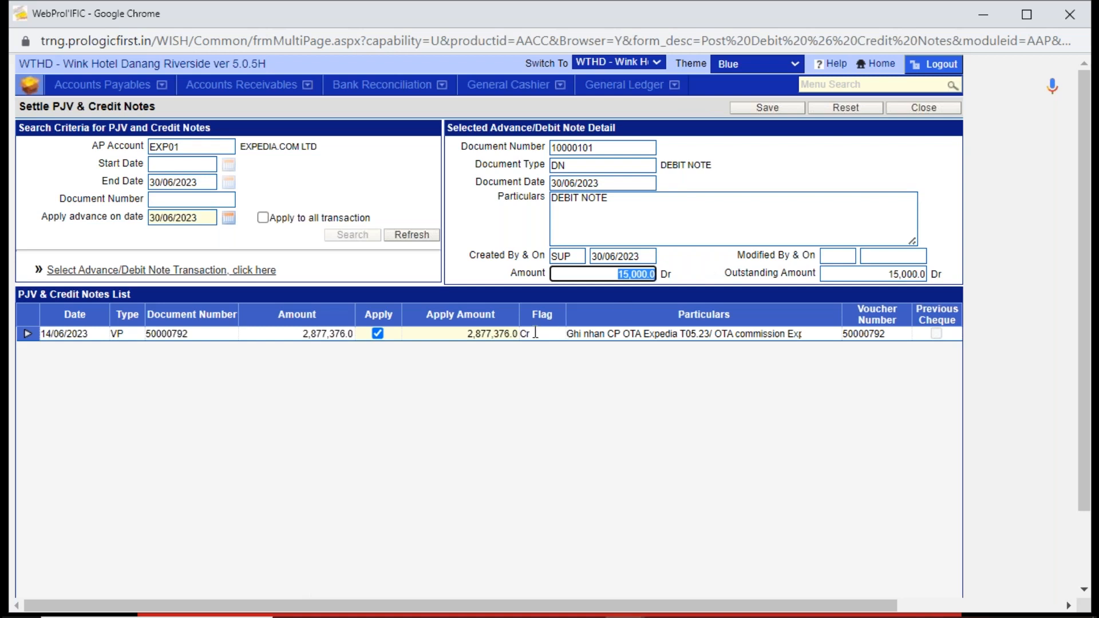
{"action": "left_click", "coordinate": [461, 338]}
{"action": "key", "text": "ctrl+v"}
{"action": "left_click", "coordinate": [558, 416]}
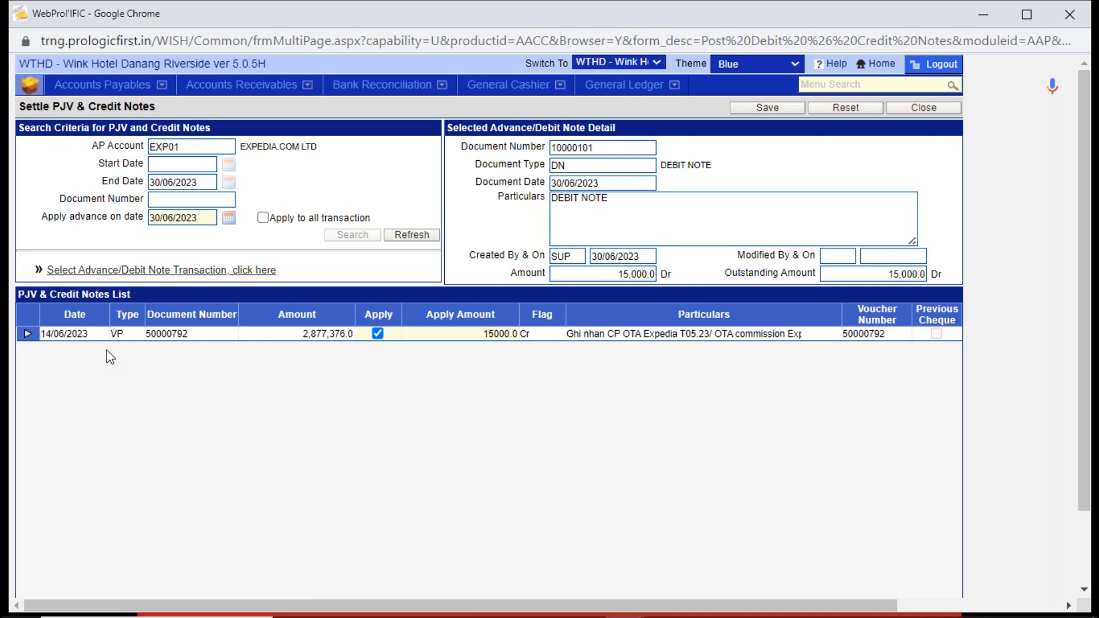
- Save the settlement and leave Post Debit & Credit Notes for the Accounts Payables functions
{"action": "left_click", "coordinate": [794, 107]}
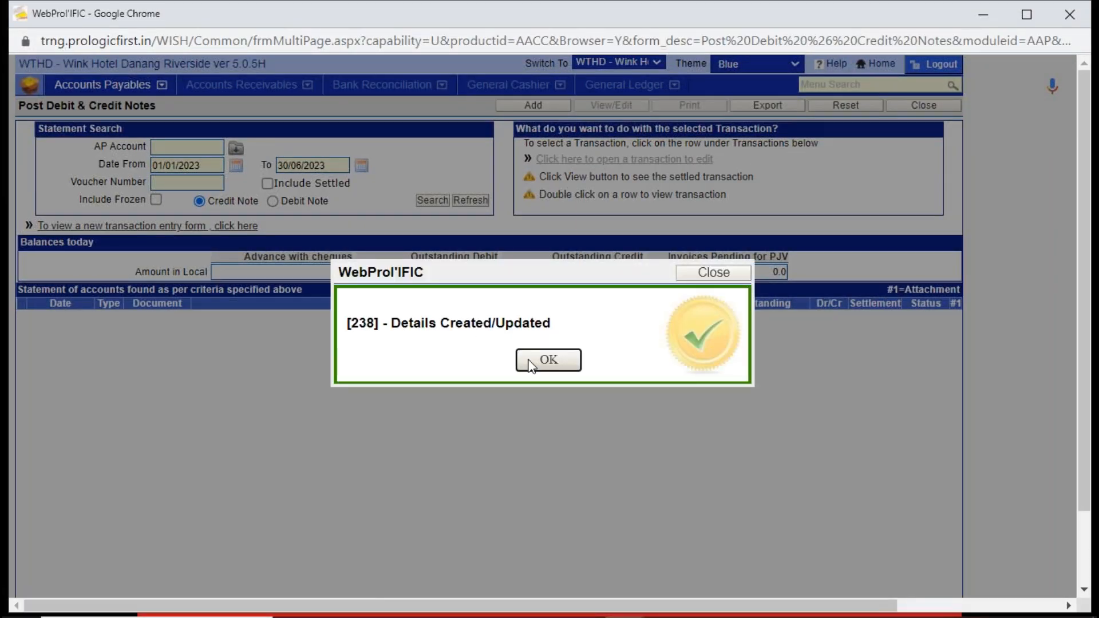
{"action": "left_click", "coordinate": [530, 362]}
{"action": "left_click", "coordinate": [902, 108]}
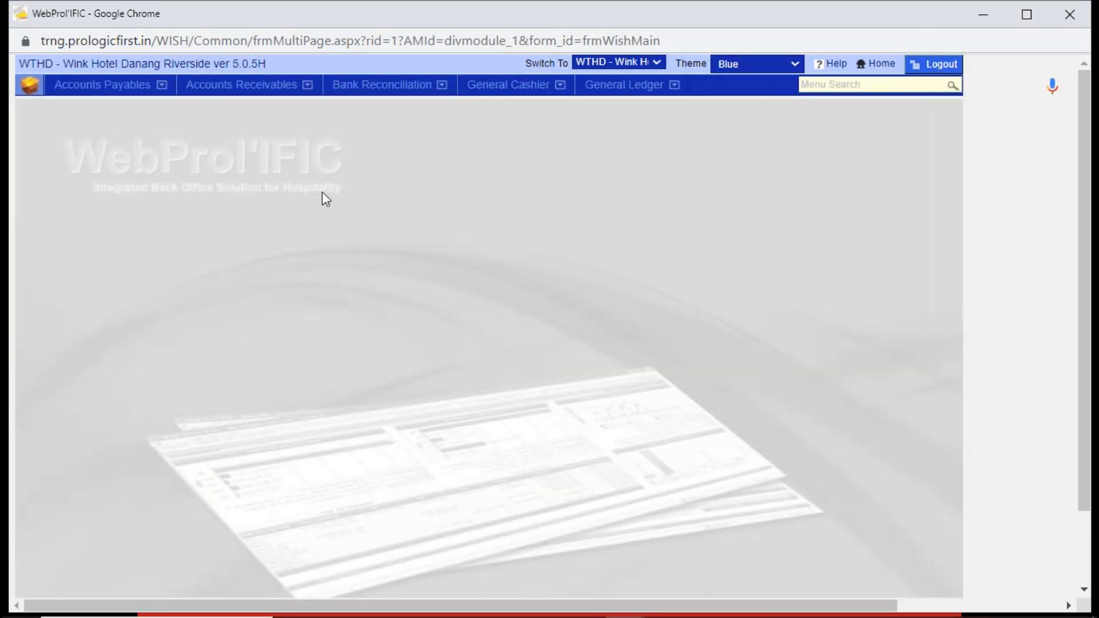
{"action": "left_click", "coordinate": [111, 85]}
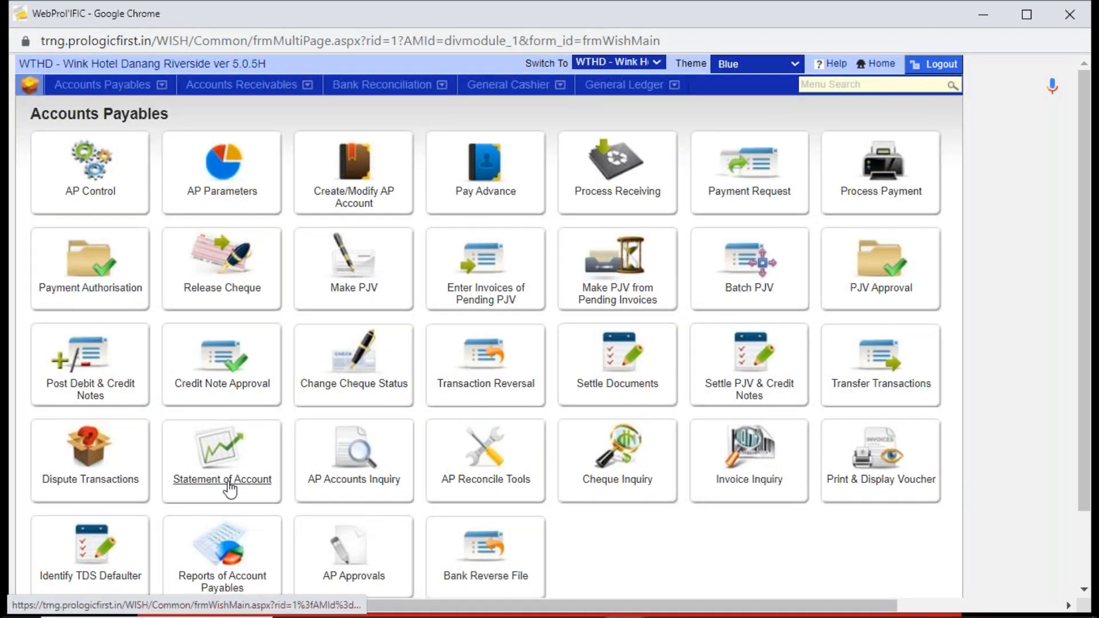
- Look up the payable vouchers of EXPEDIA.COM LTD in Process Payment, with EXP01 as both the starting and ending AP account
{"action": "left_click", "coordinate": [877, 184]}
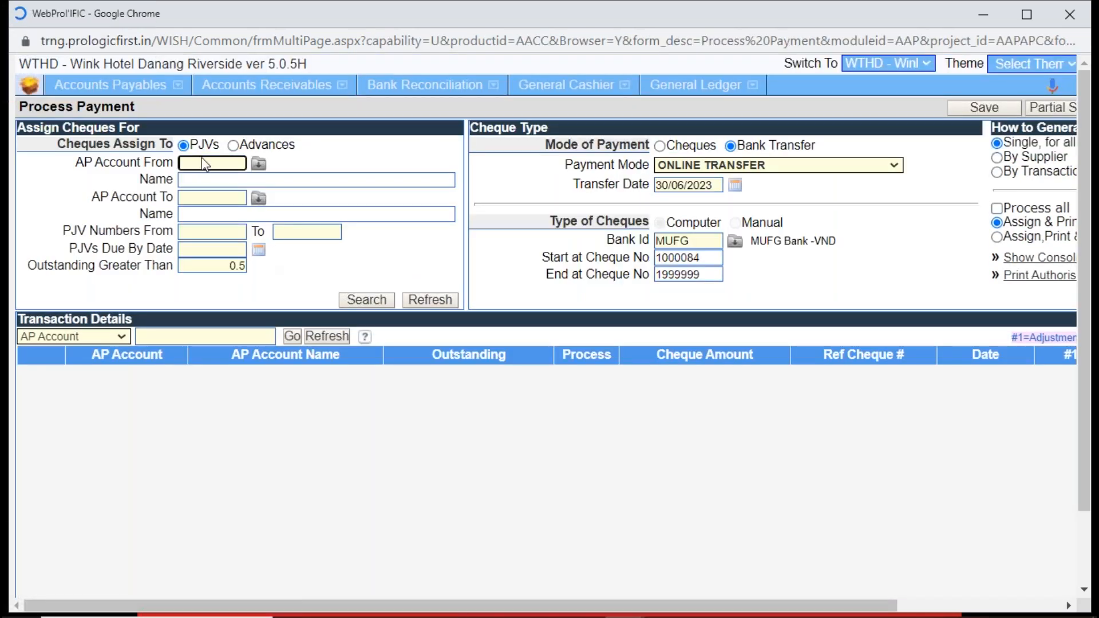
{"action": "type", "text": "Expe"}
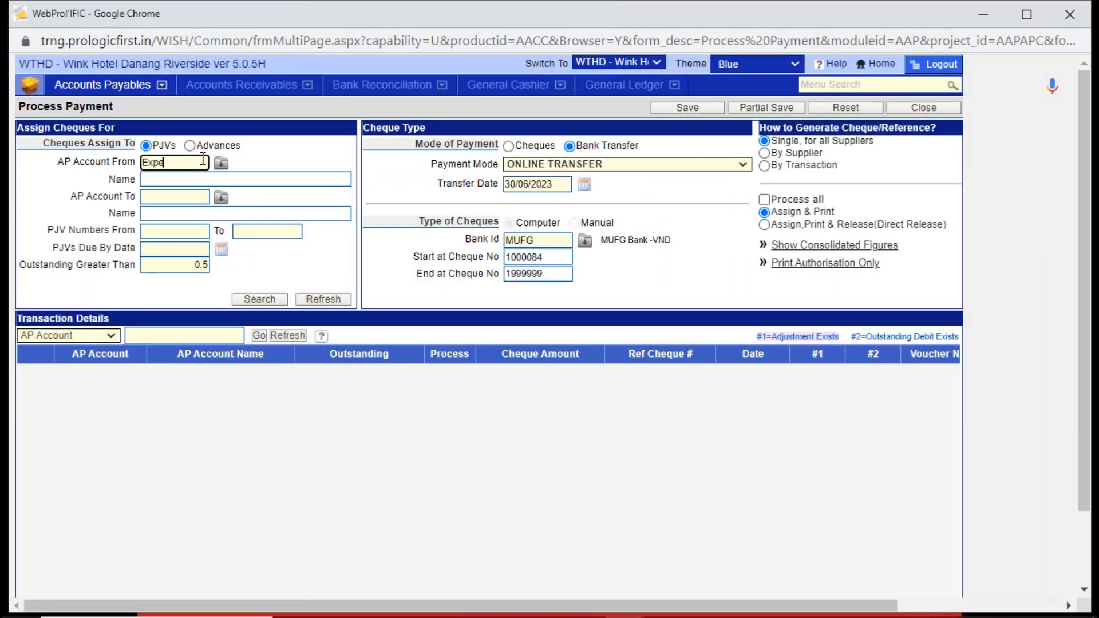
{"action": "key", "text": "Tab"}
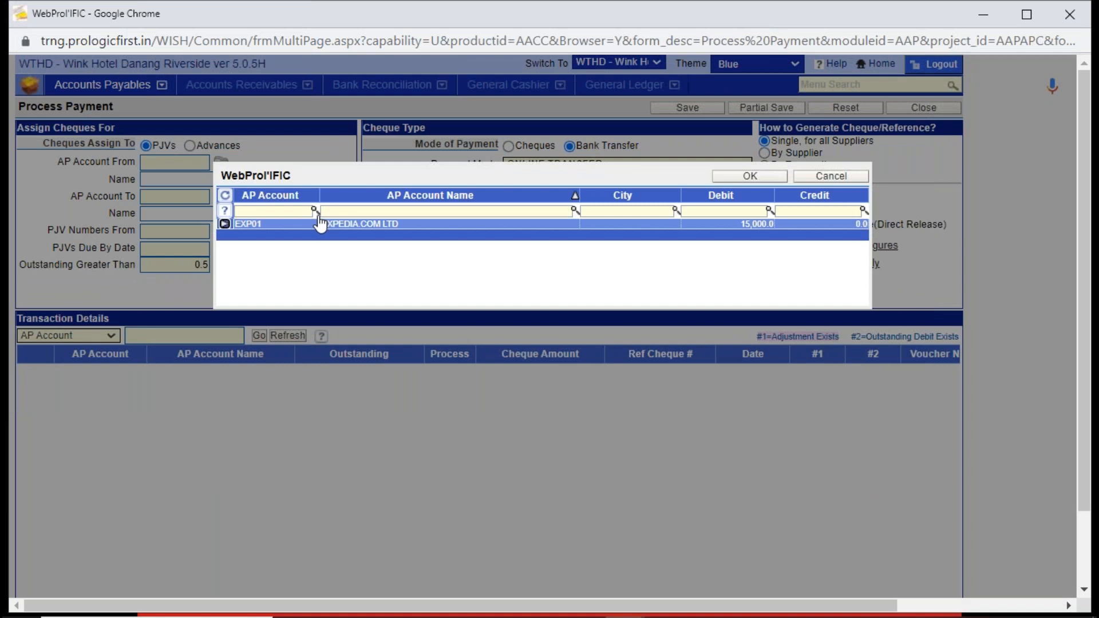
{"action": "double_click", "coordinate": [323, 224]}
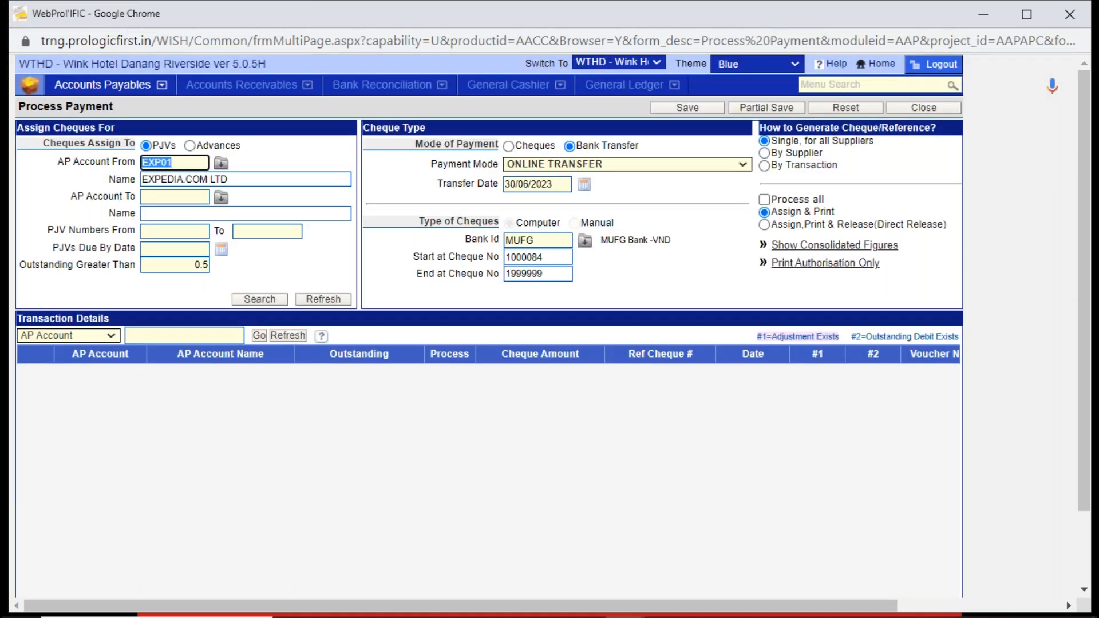
{"action": "left_click", "coordinate": [206, 200]}
{"action": "type", "text": "EXP01"}
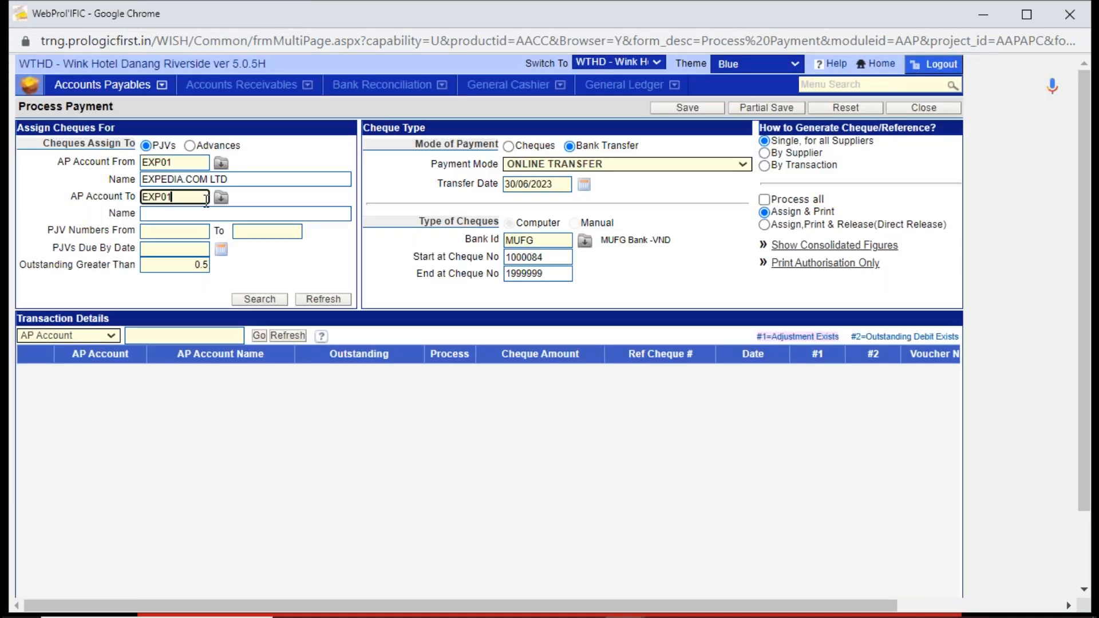
{"action": "key", "text": "Tab"}
{"action": "left_click", "coordinate": [280, 295]}
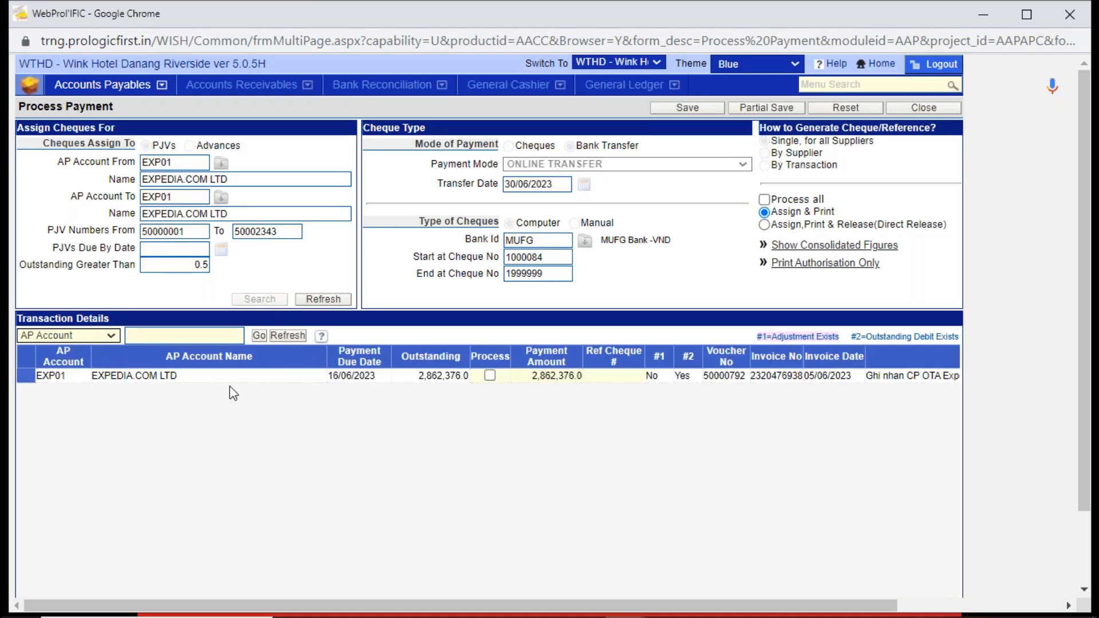
- Check the outstanding amount on Expedia's voucher and leave Process Payment without saving changes
{"action": "left_click", "coordinate": [413, 376]}
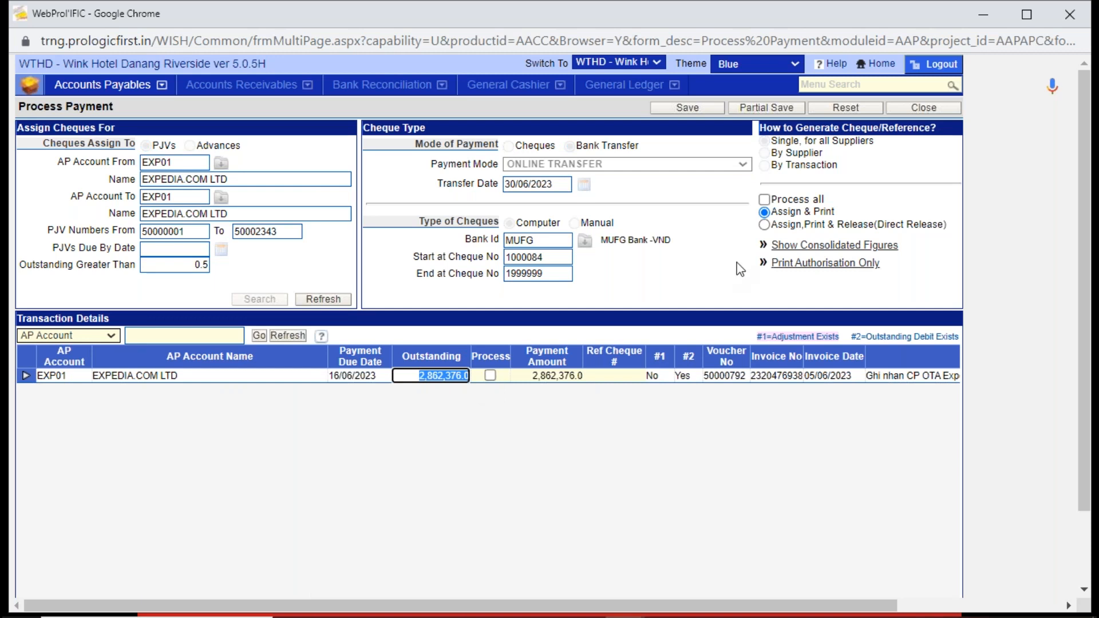
{"action": "left_click", "coordinate": [937, 109]}
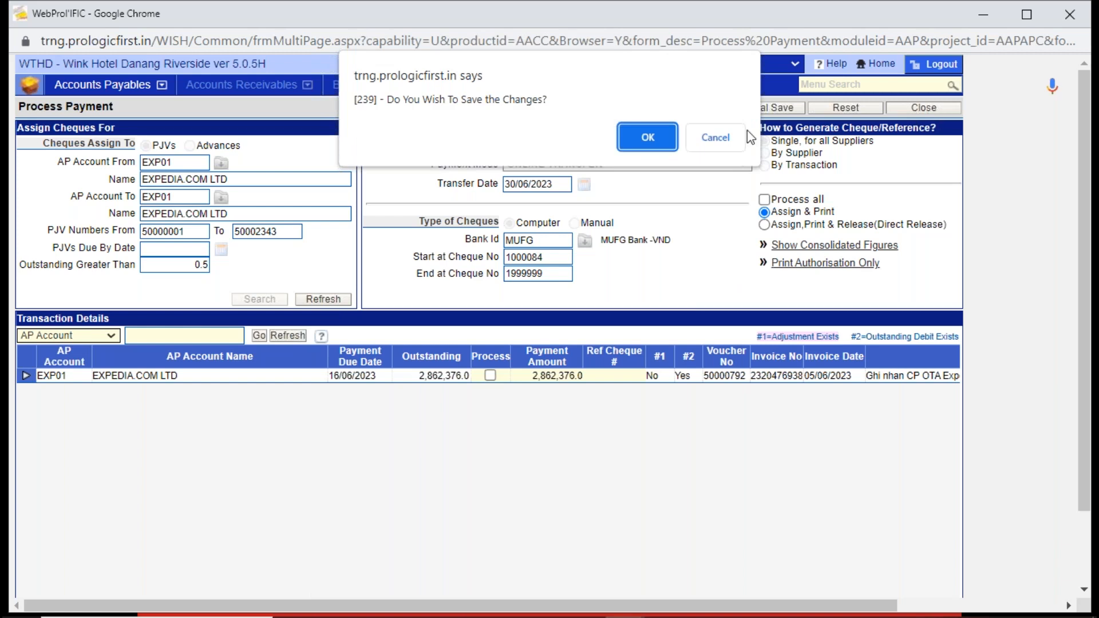
{"action": "left_click", "coordinate": [715, 139]}
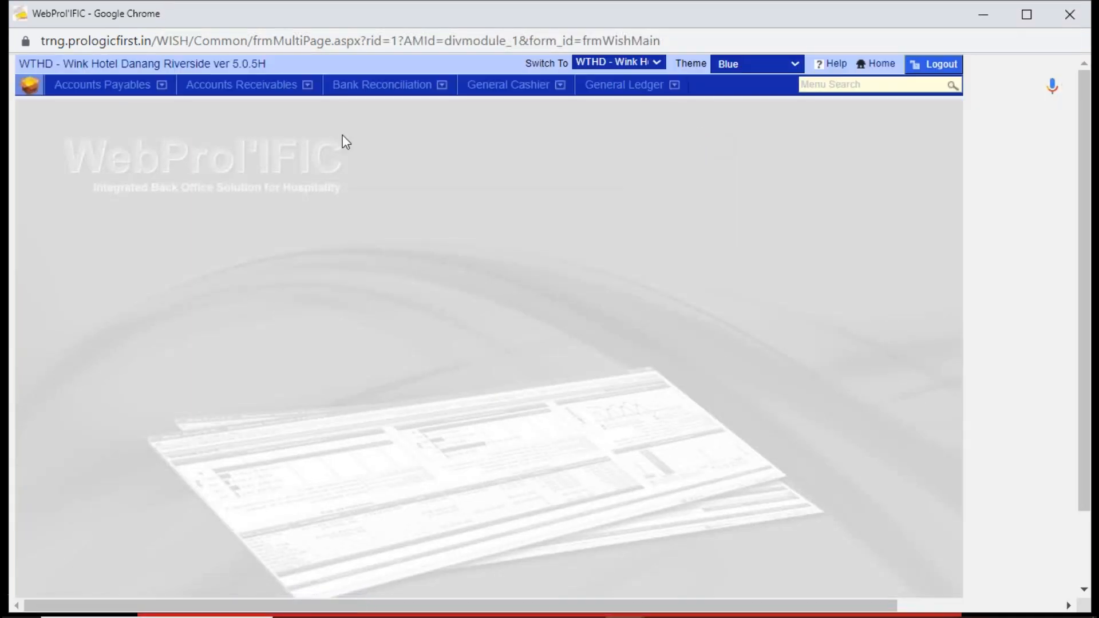
- Find EXPEDIA.COM LTD's transactions (AP account EXP01) in Dispute Transactions and mark the DN dated 14/06/2023 as disputed
{"action": "left_click", "coordinate": [93, 89]}
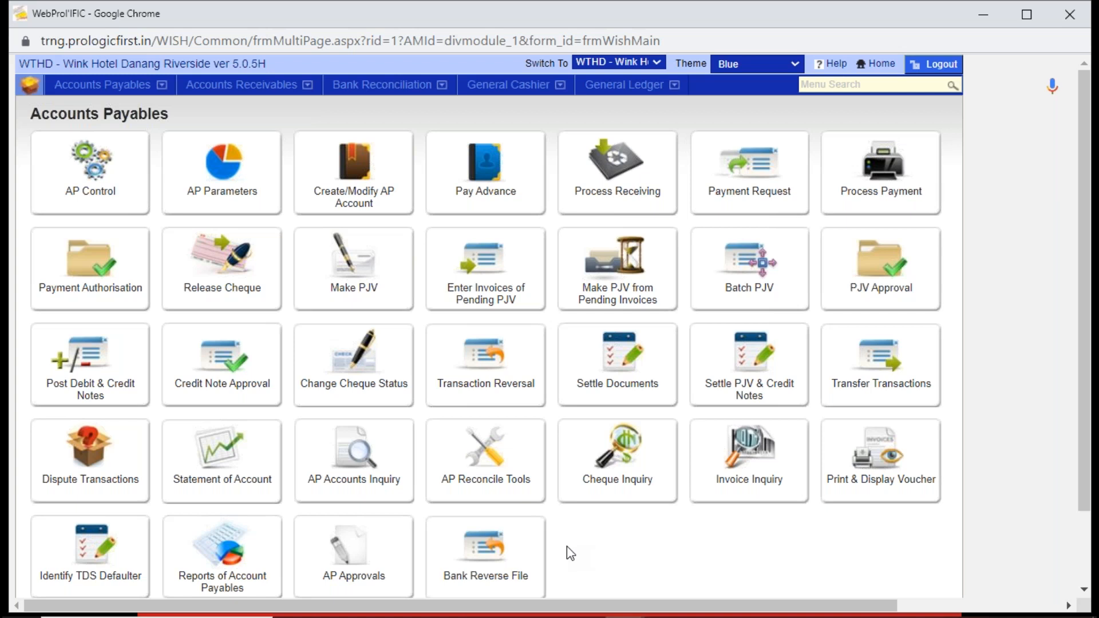
{"action": "left_click", "coordinate": [72, 473]}
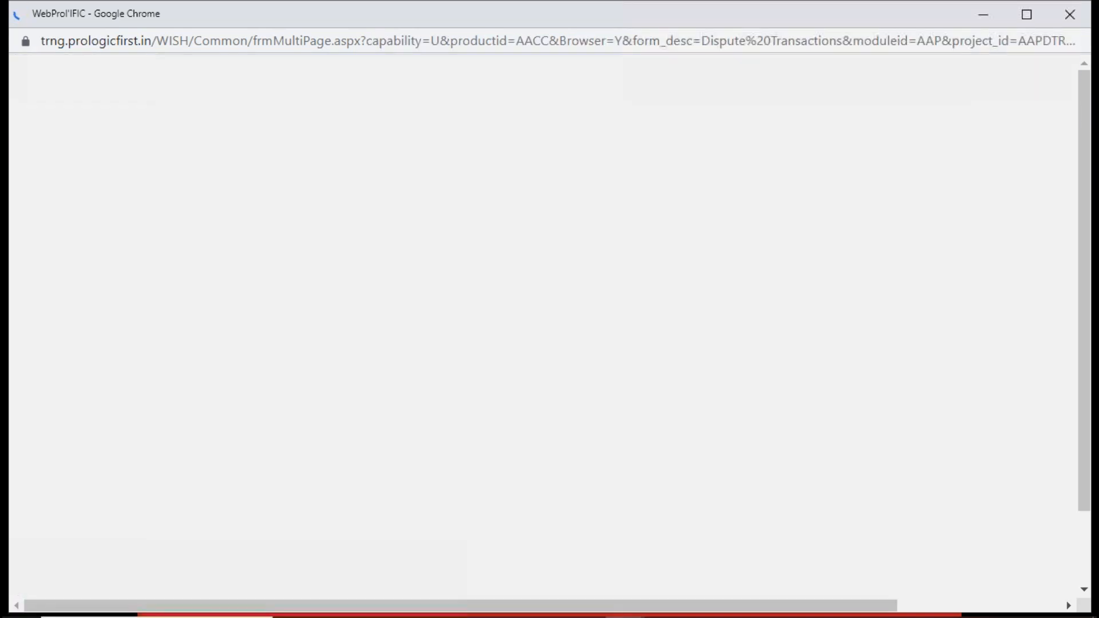
{"action": "type", "text": "expe"}
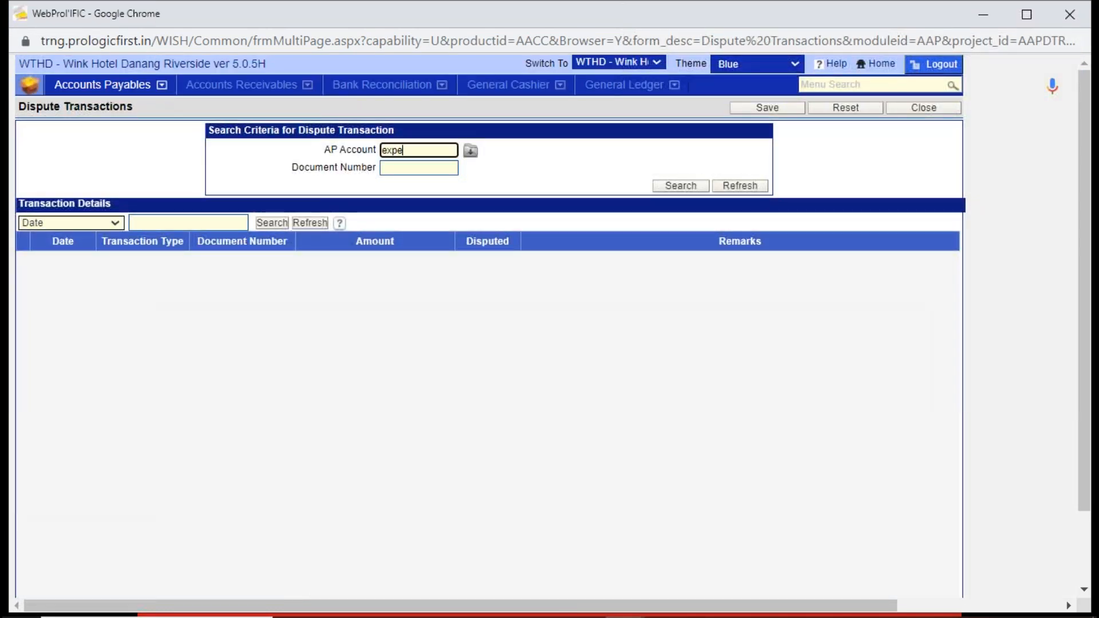
{"action": "key", "text": "Tab"}
{"action": "key", "text": "Tab"}
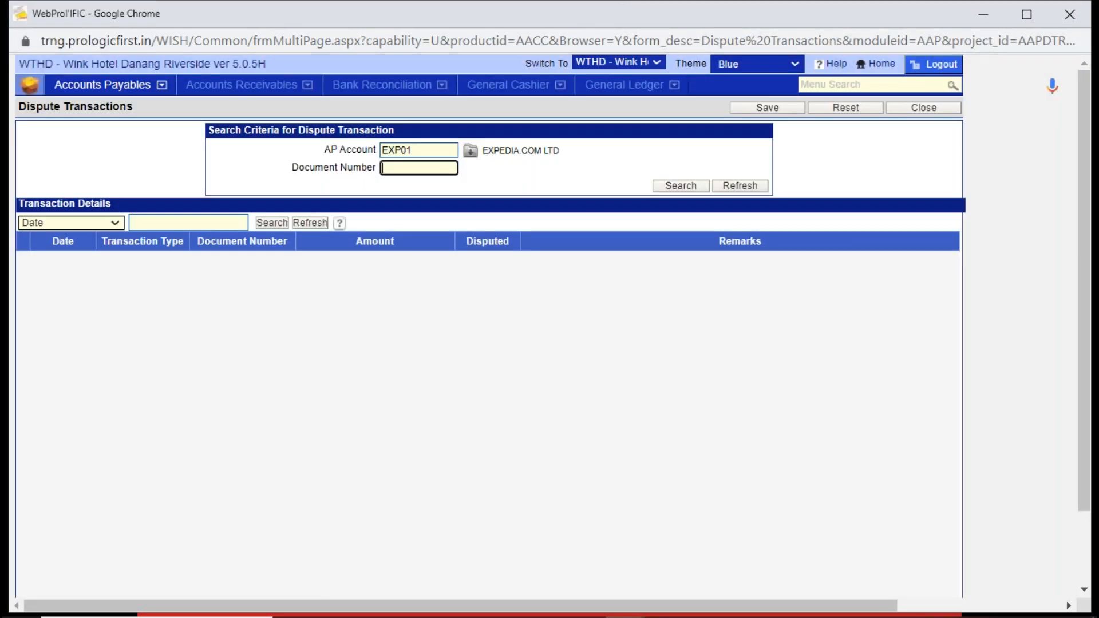
{"action": "left_click", "coordinate": [690, 190]}
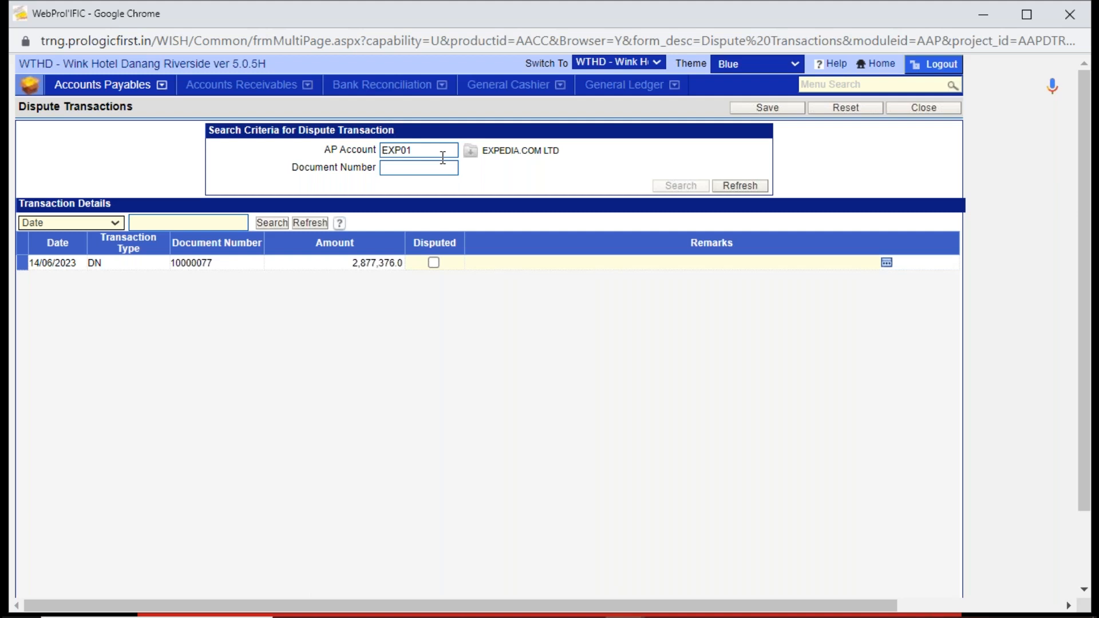
{"action": "left_click", "coordinate": [433, 263]}
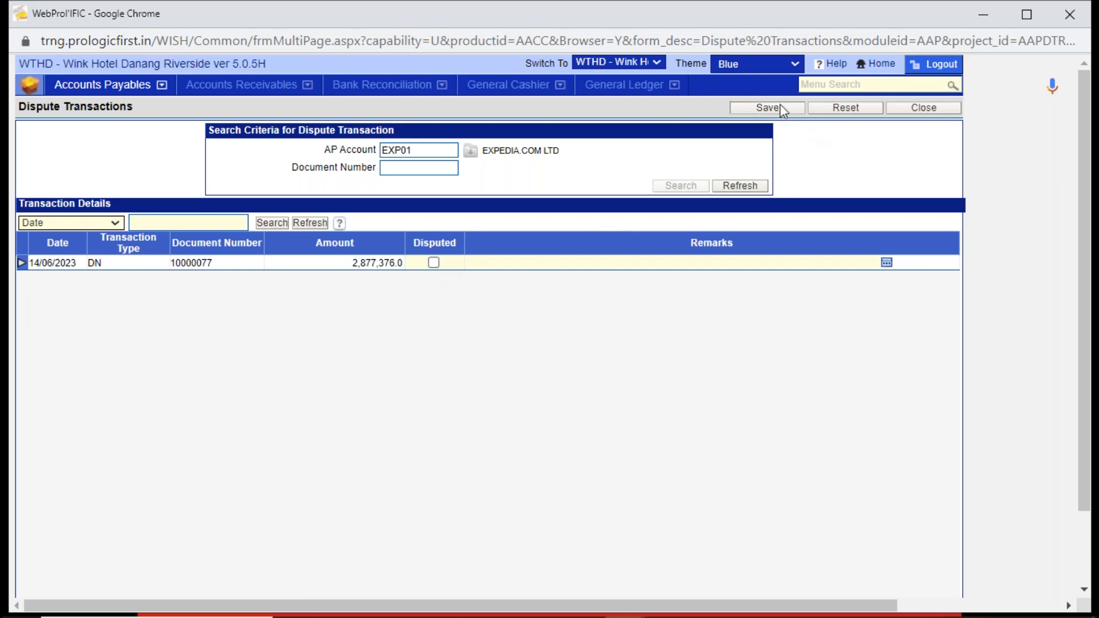
- Leave Dispute Transactions without saving and list EXPEDIA.COM LTD's transactions (AP account EXP01) in Transfer Transactions
{"action": "left_click", "coordinate": [927, 110]}
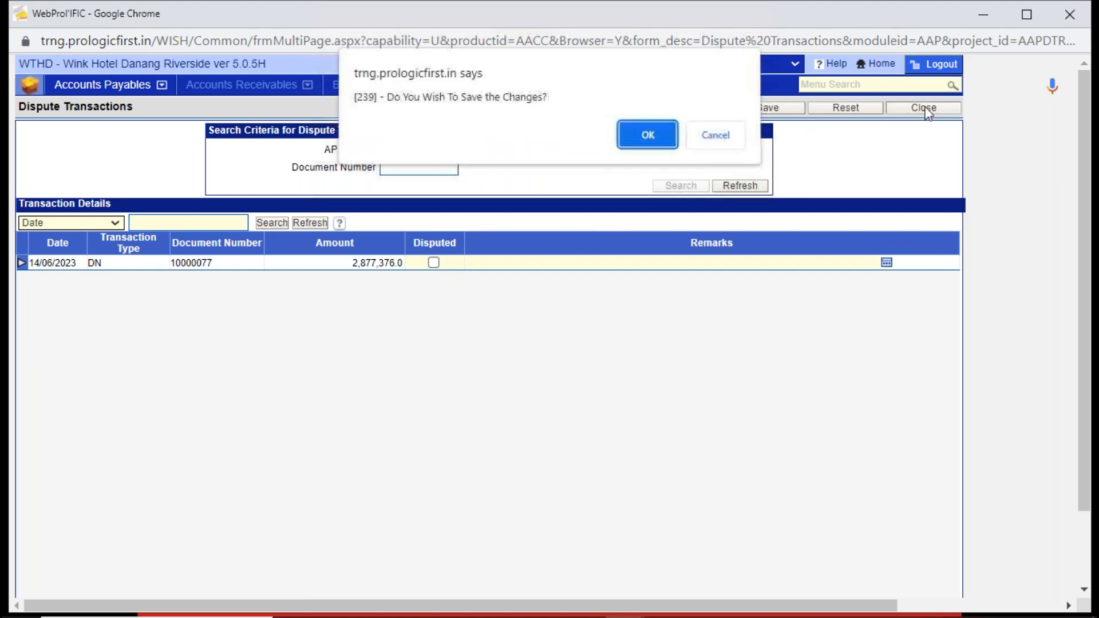
{"action": "left_click", "coordinate": [715, 138]}
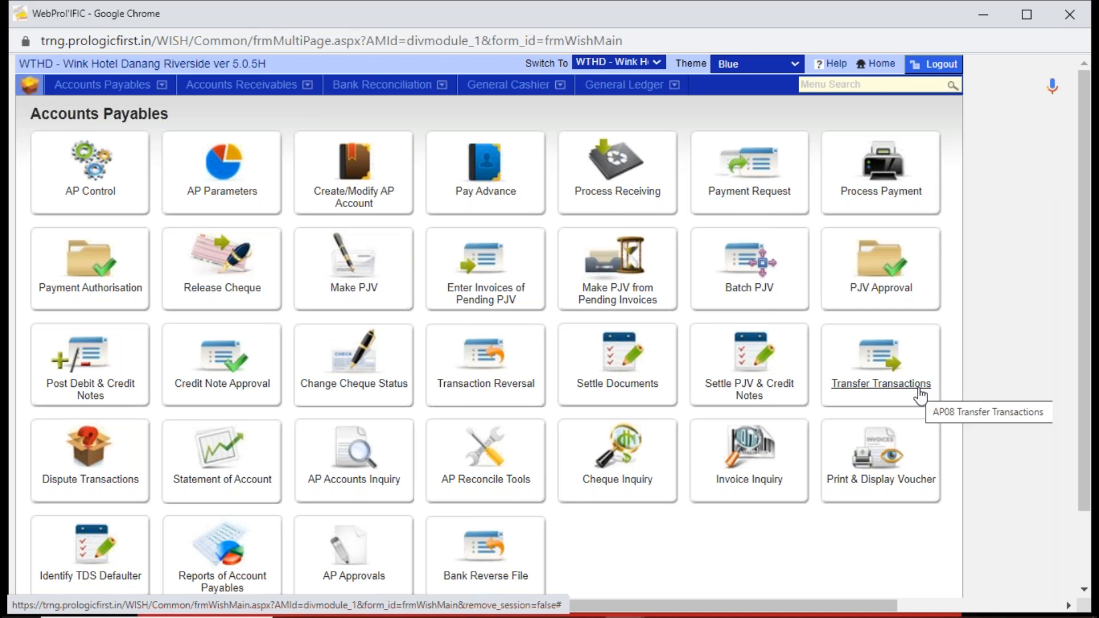
{"action": "left_click", "coordinate": [884, 362]}
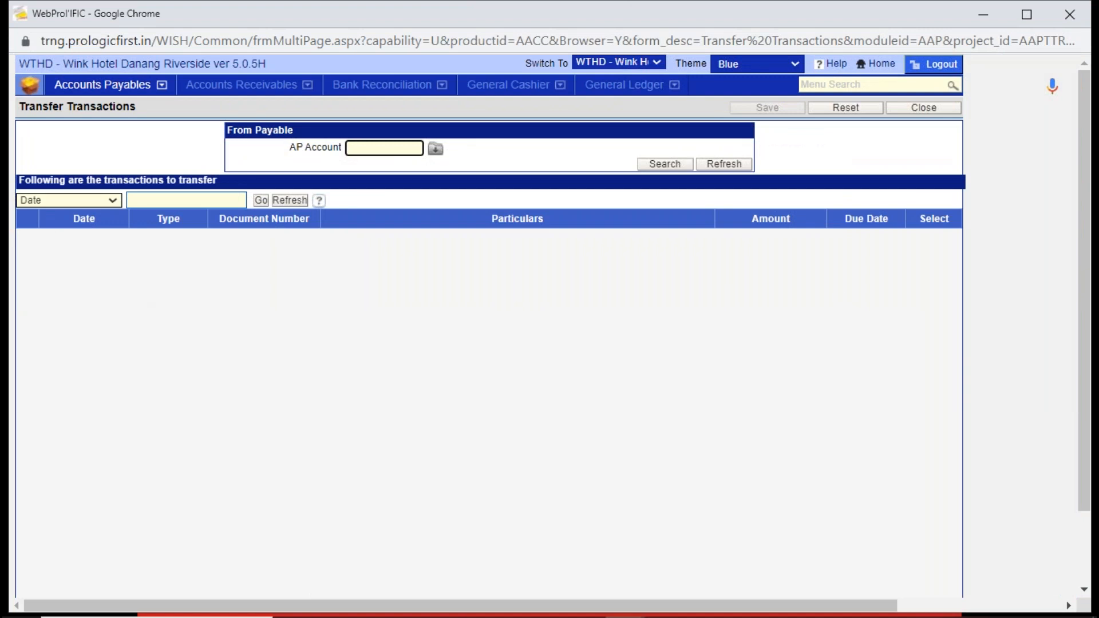
{"action": "type", "text": "pe"}
{"action": "key", "text": "Return"}
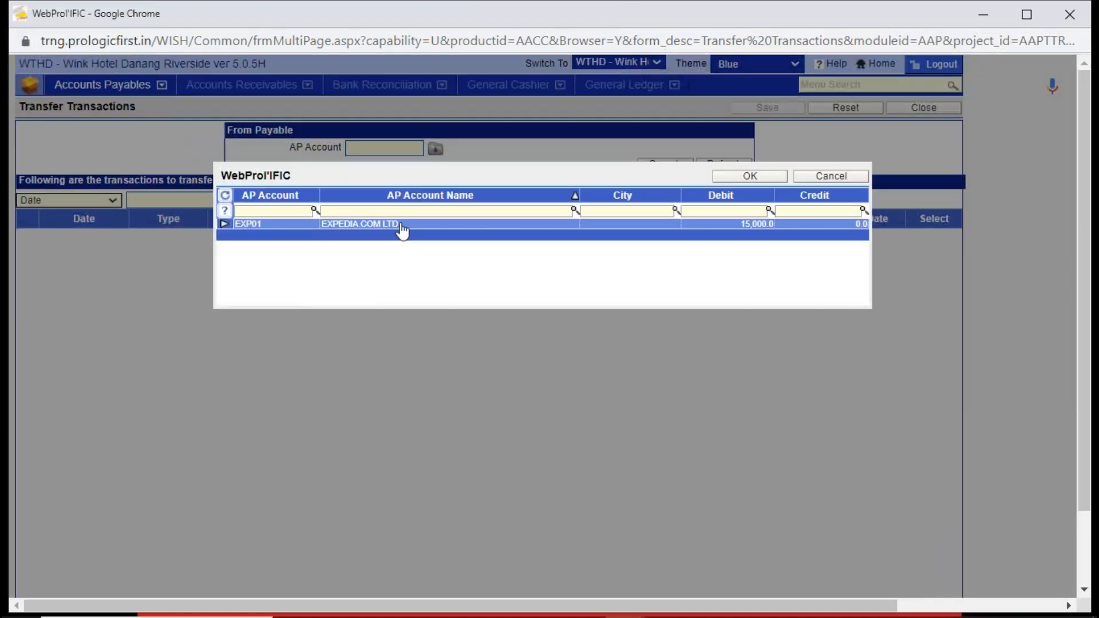
{"action": "double_click", "coordinate": [402, 229]}
{"action": "left_click", "coordinate": [645, 166]}
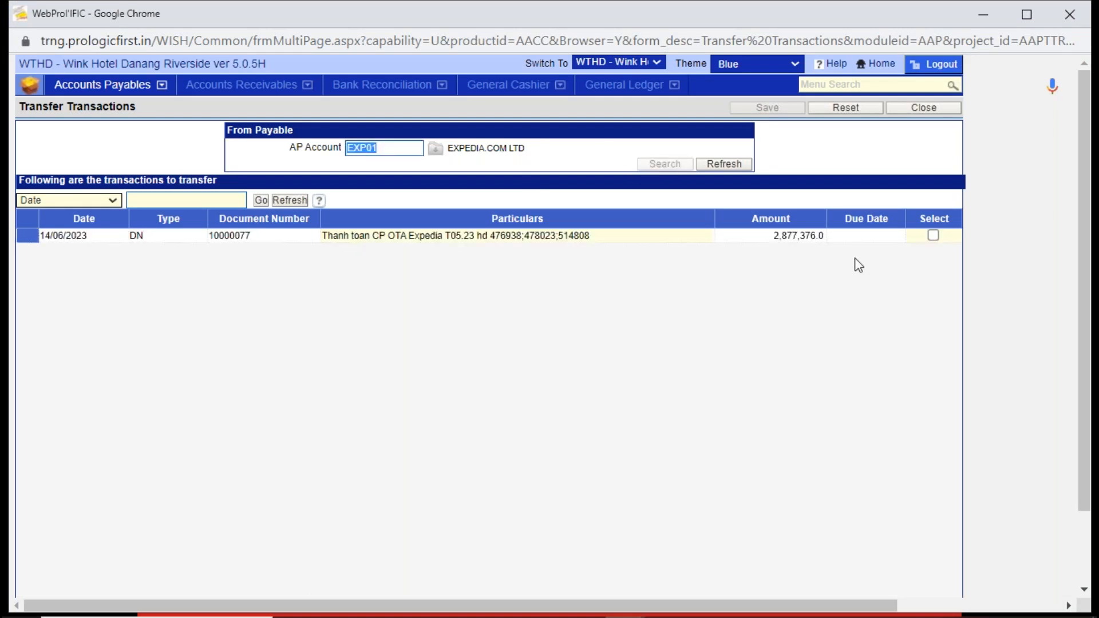
- Select Expedia's DN dated 14/06/2023 for transfer and continue to the destination account entry
{"action": "left_click", "coordinate": [933, 235]}
{"action": "left_click_drag", "start_coordinate": [1083, 321], "coordinate": [1086, 410]}
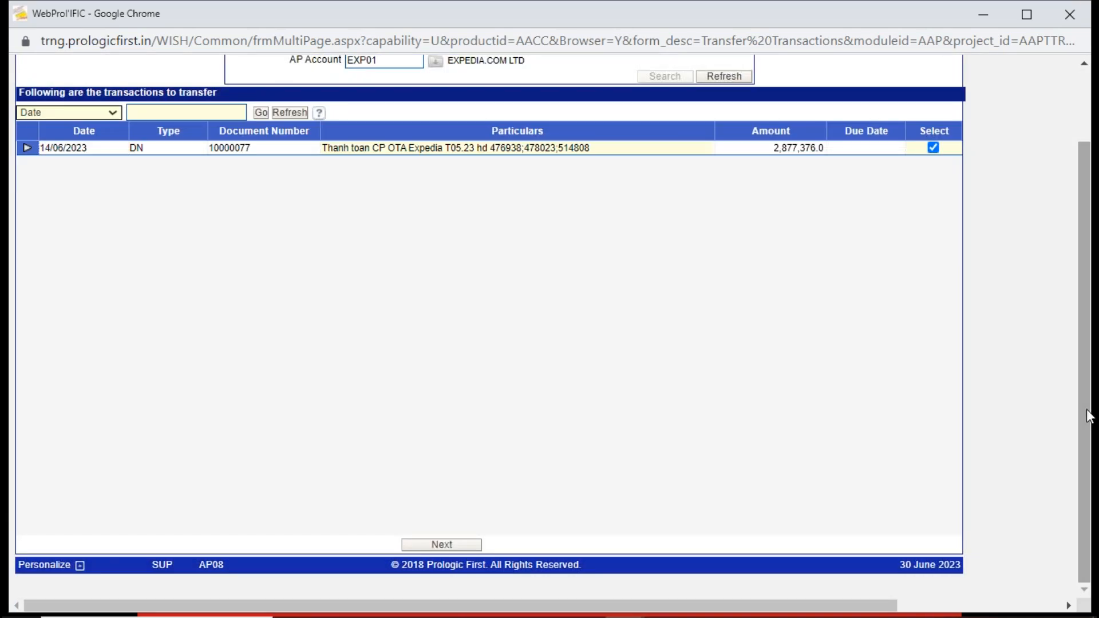
{"action": "left_click_drag", "start_coordinate": [1088, 416], "coordinate": [1088, 416]}
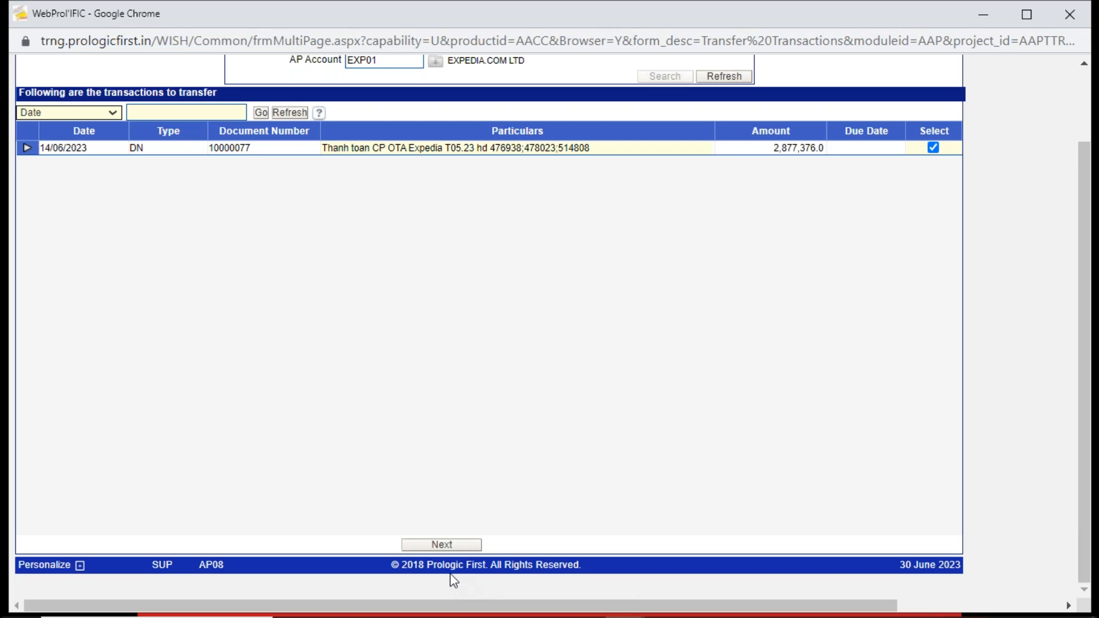
{"action": "left_click", "coordinate": [442, 544]}
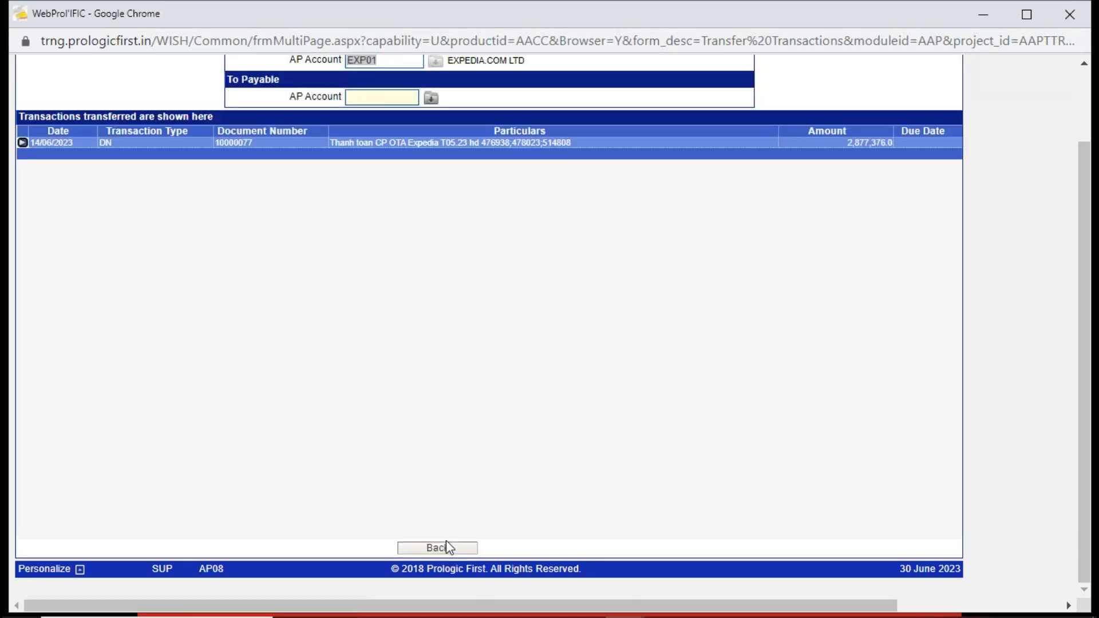
- Set Booking.com B.V. (BKC01) as the To Payable account, save the transfer and leave Transfer Transactions
{"action": "left_click", "coordinate": [1085, 65]}
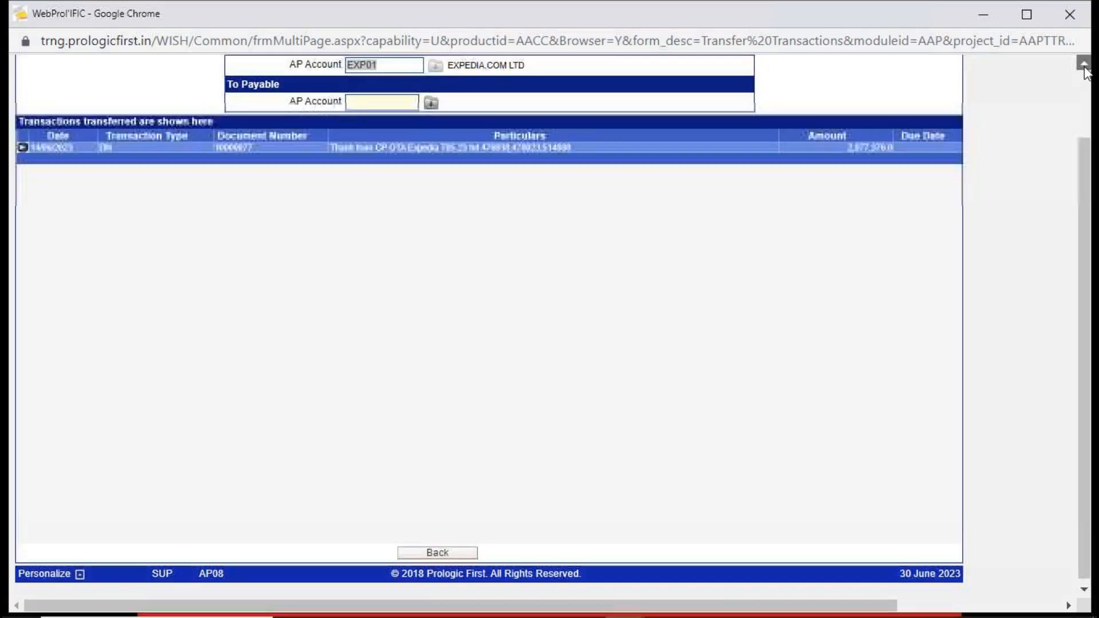
{"action": "left_click", "coordinate": [377, 174]}
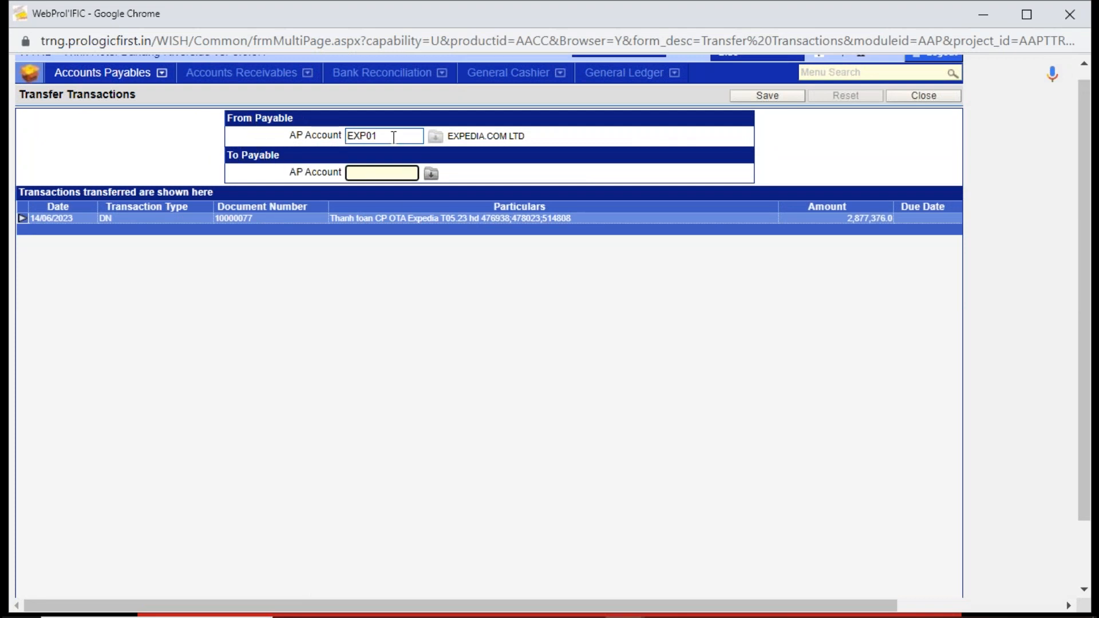
{"action": "left_click", "coordinate": [430, 173]}
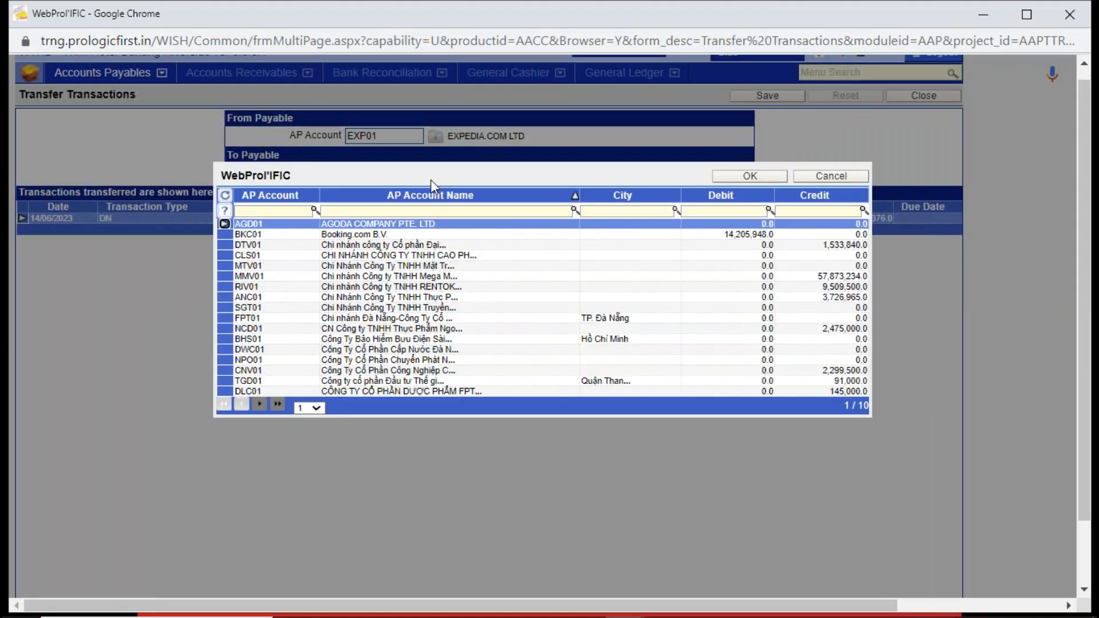
{"action": "double_click", "coordinate": [452, 234]}
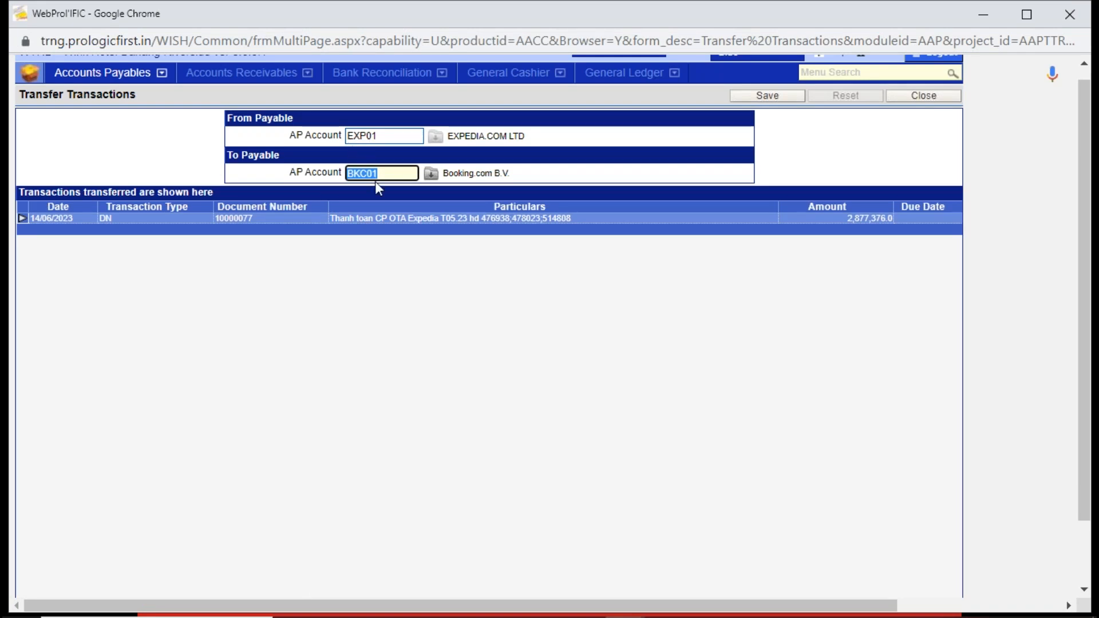
{"action": "left_click", "coordinate": [767, 98]}
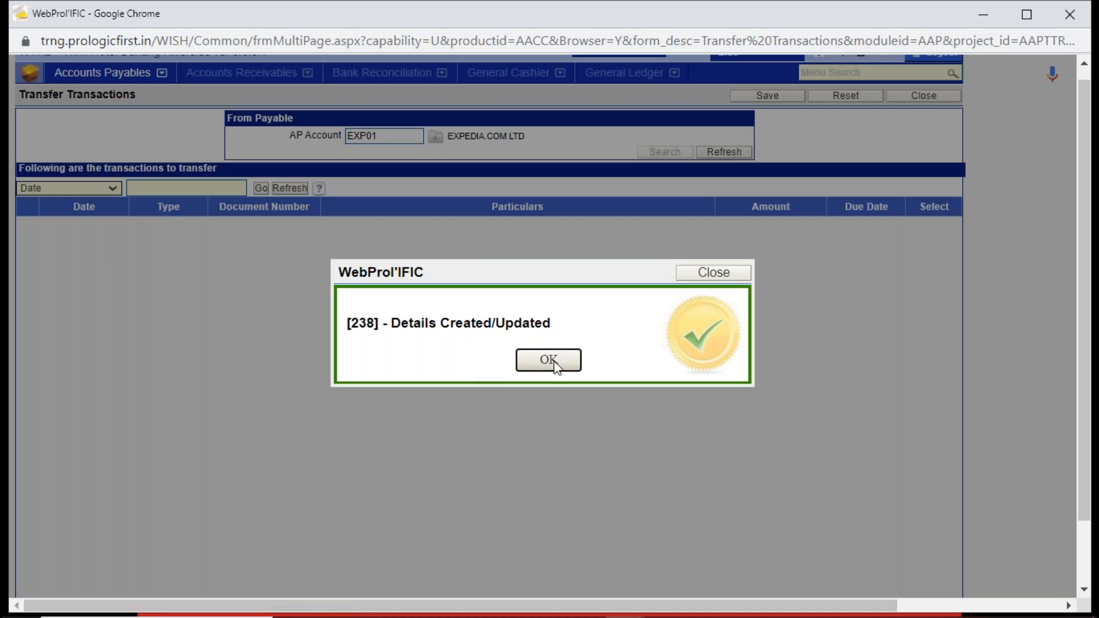
{"action": "left_click", "coordinate": [550, 360]}
{"action": "left_click", "coordinate": [916, 98]}
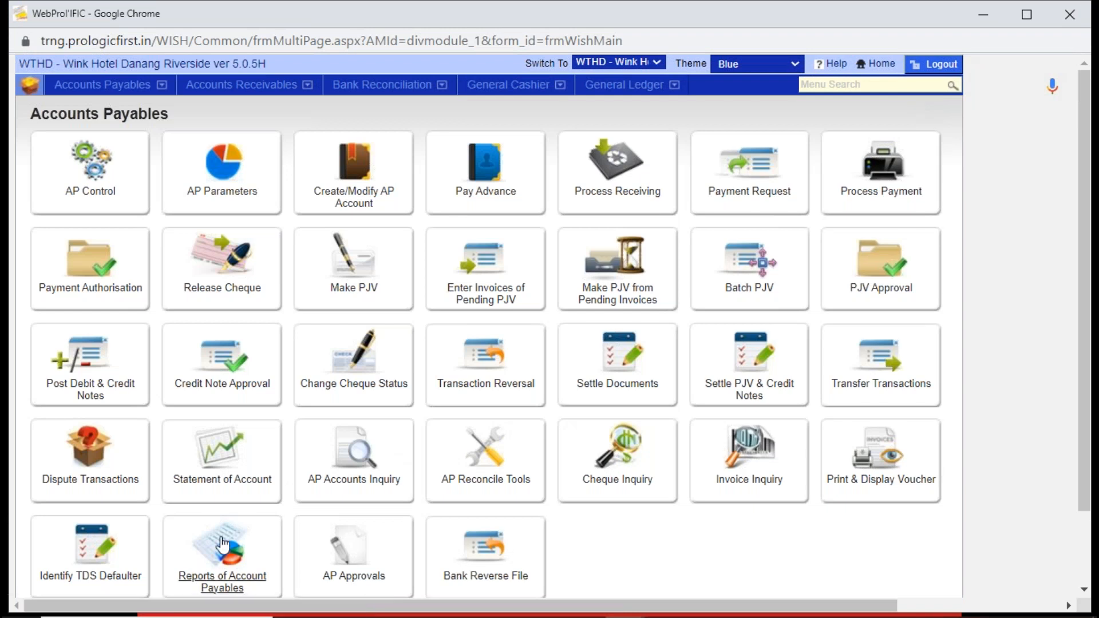
- Look up Booking.com B.V. (BKC01) in Statement of Account and examine the DN transferred from Expedia
{"action": "left_click", "coordinate": [218, 456]}
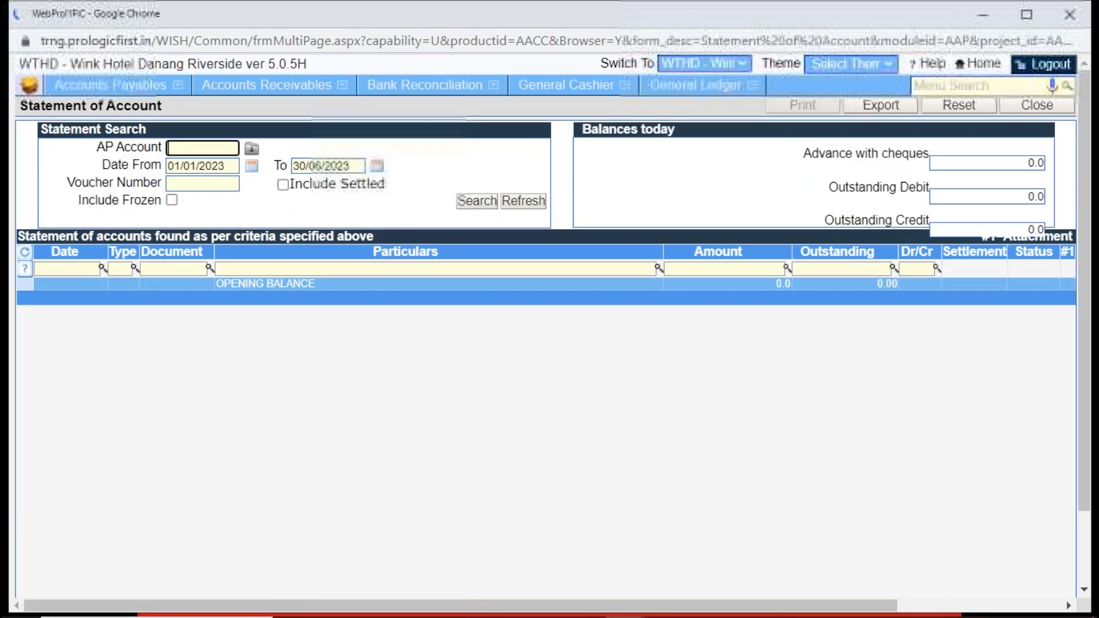
{"action": "type", "text": "book"}
{"action": "key", "text": "Tab"}
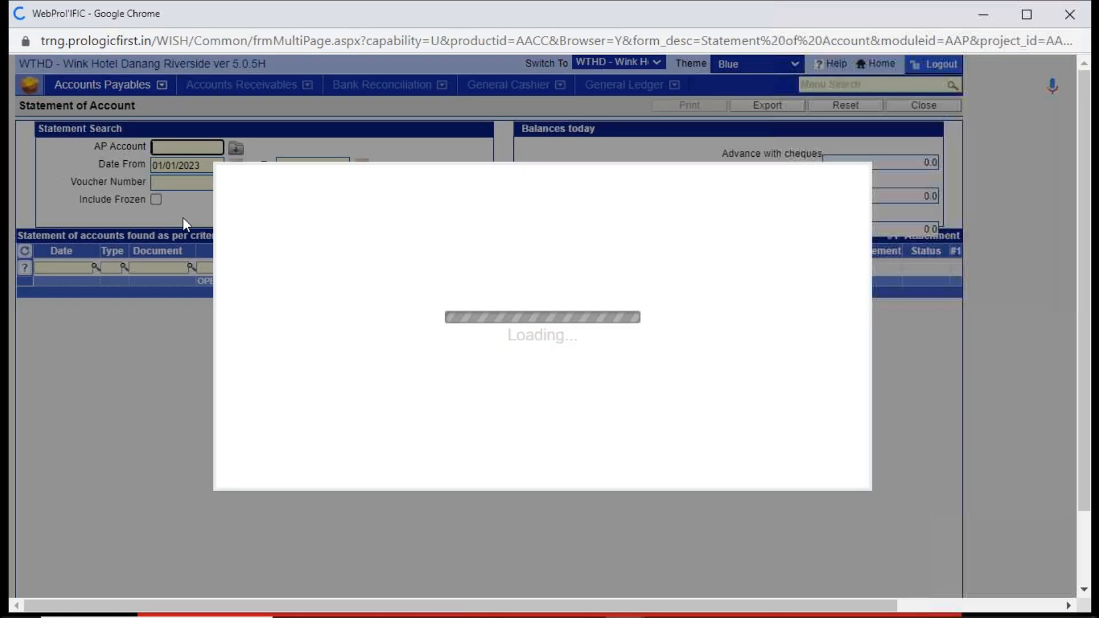
{"action": "double_click", "coordinate": [403, 230]}
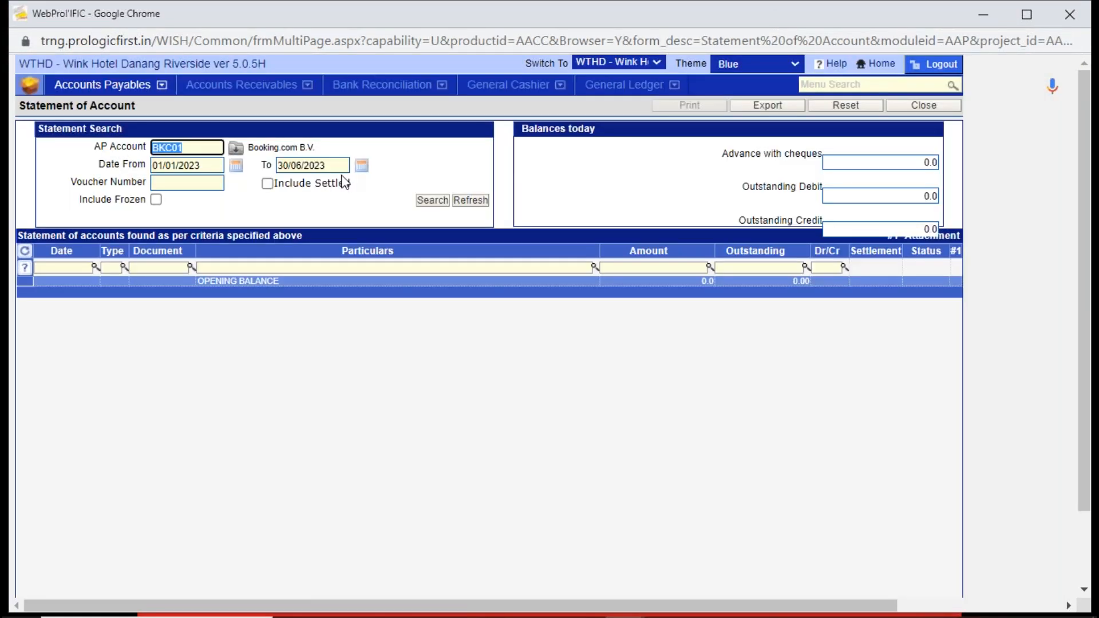
{"action": "left_click", "coordinate": [438, 200]}
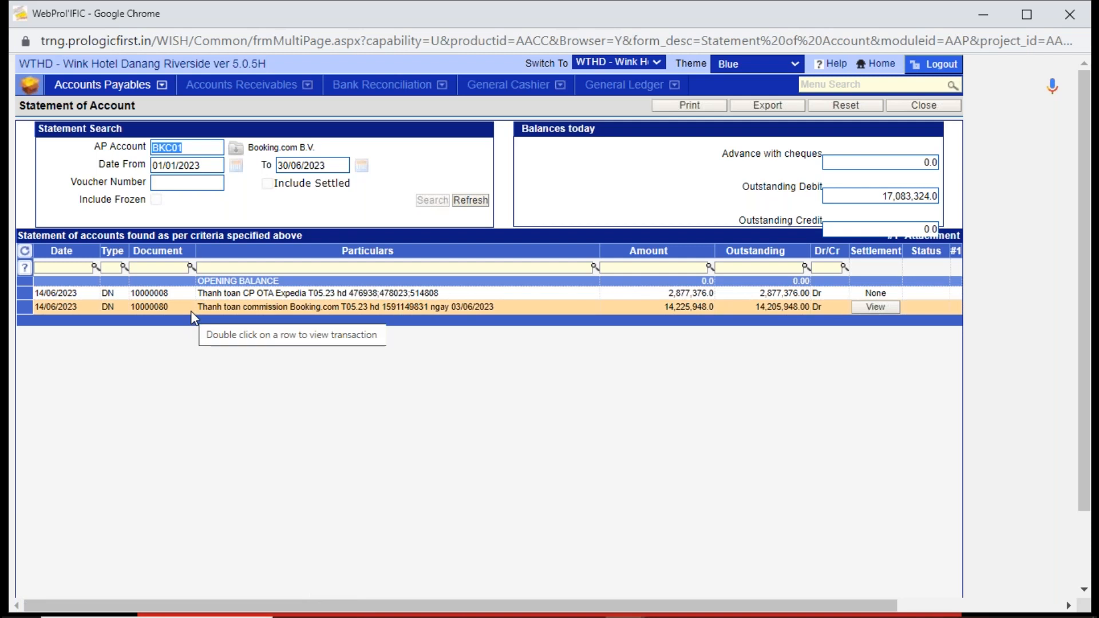
{"action": "left_click", "coordinate": [189, 297]}
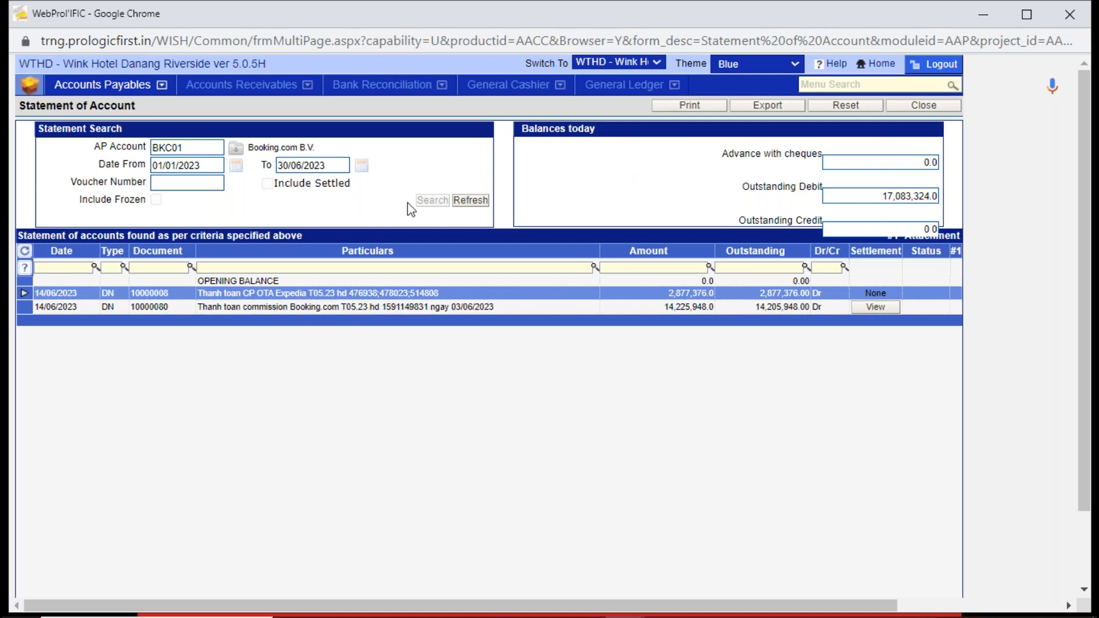
- Refresh the statement search and look up the statement of EXPEDIA.COM LTD (AP account EXP01)
{"action": "left_click", "coordinate": [479, 201]}
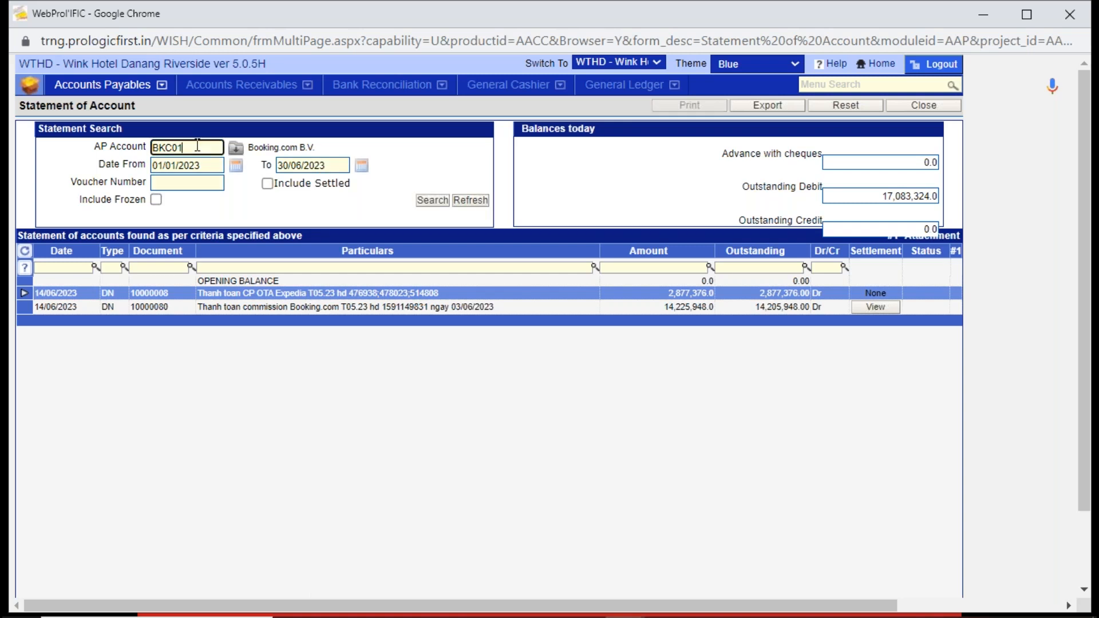
{"action": "type", "text": "expe"}
{"action": "key", "text": "Tab"}
{"action": "double_click", "coordinate": [392, 225]}
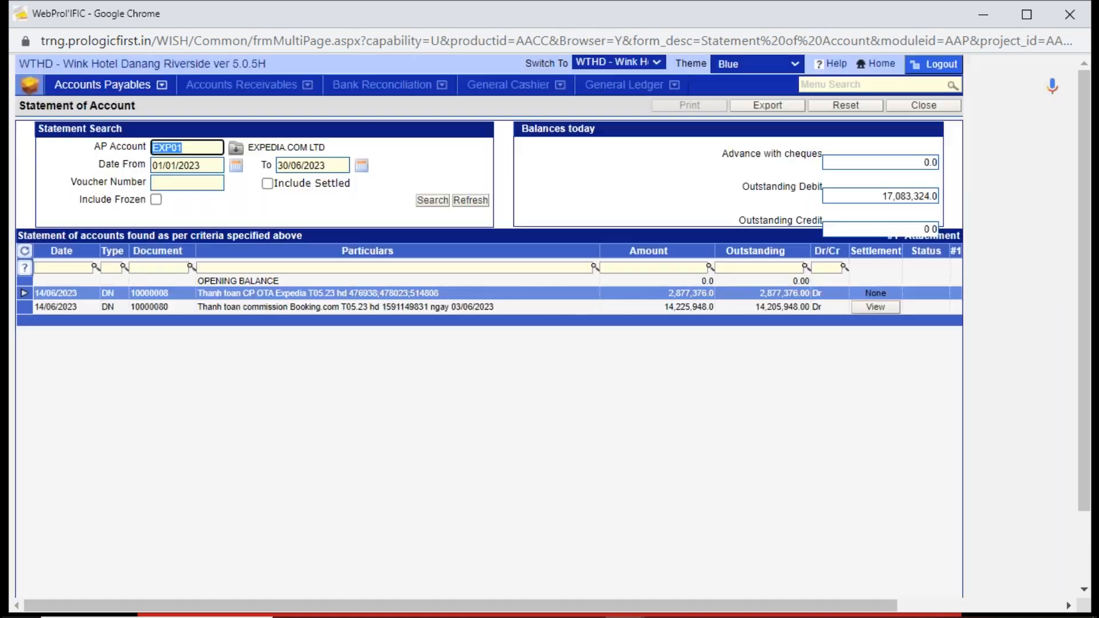
{"action": "left_click", "coordinate": [436, 200]}
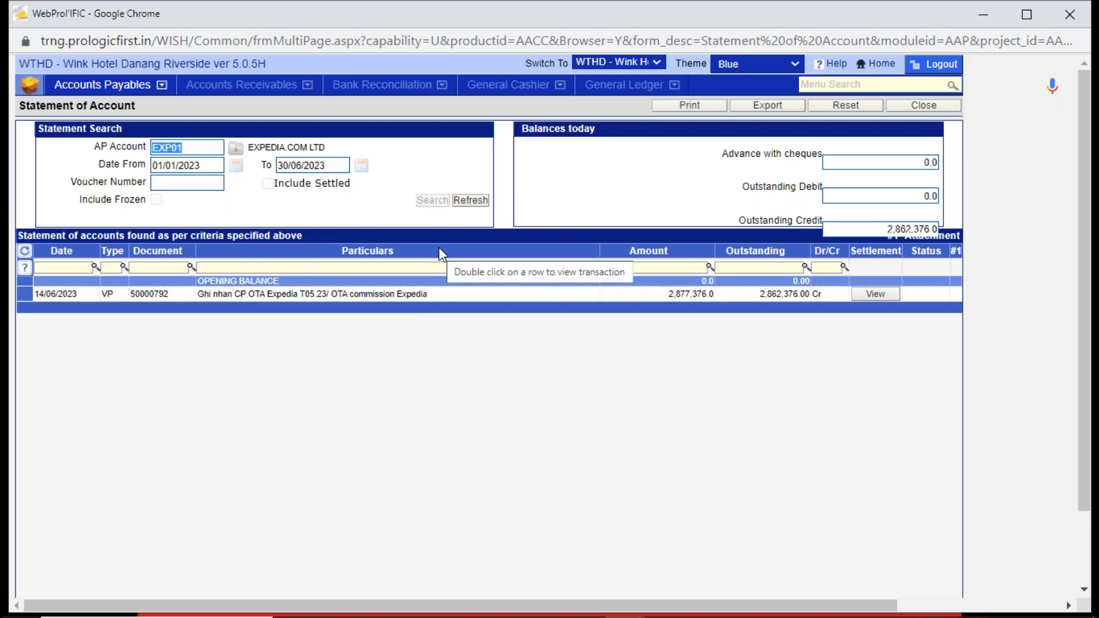
- Search Expedia's statement of account again with settled transactions included
{"action": "left_click", "coordinate": [471, 201]}
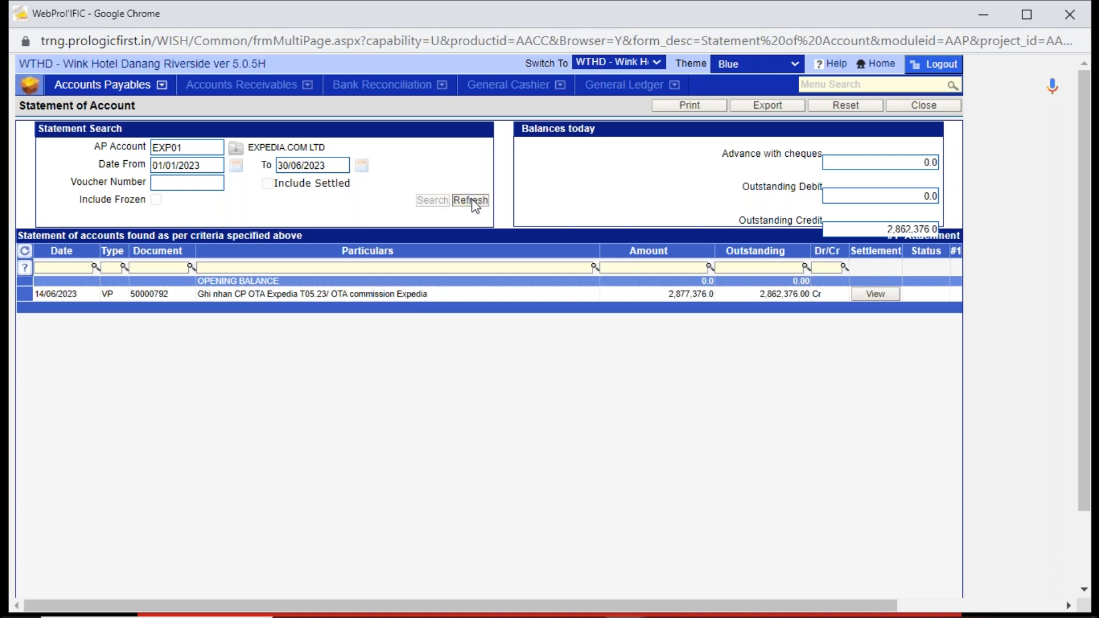
{"action": "left_click", "coordinate": [268, 184]}
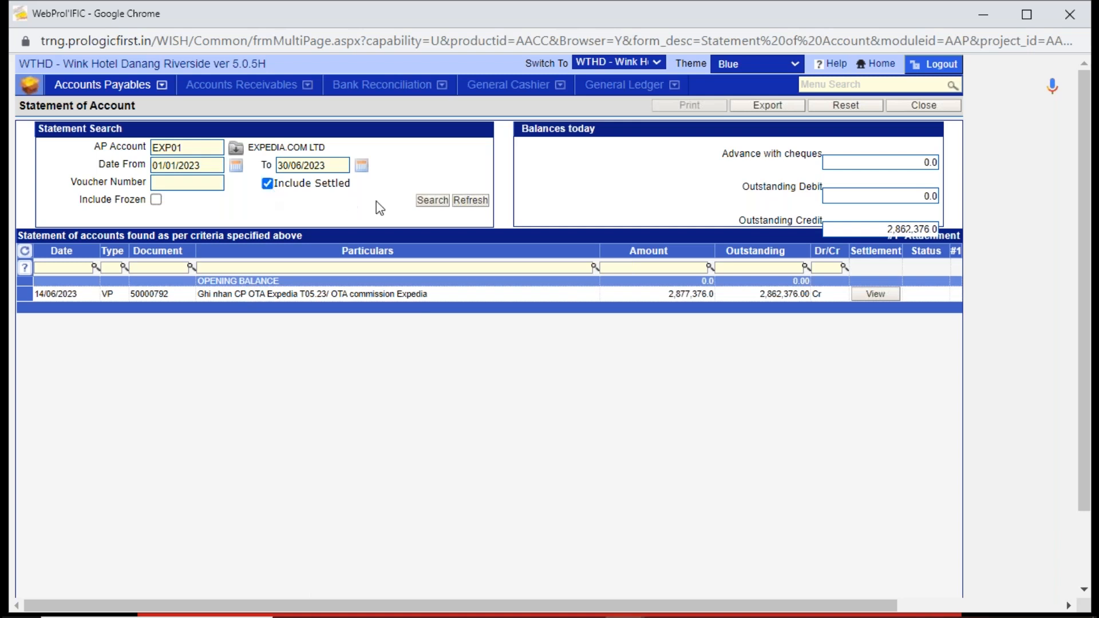
{"action": "left_click", "coordinate": [432, 200]}
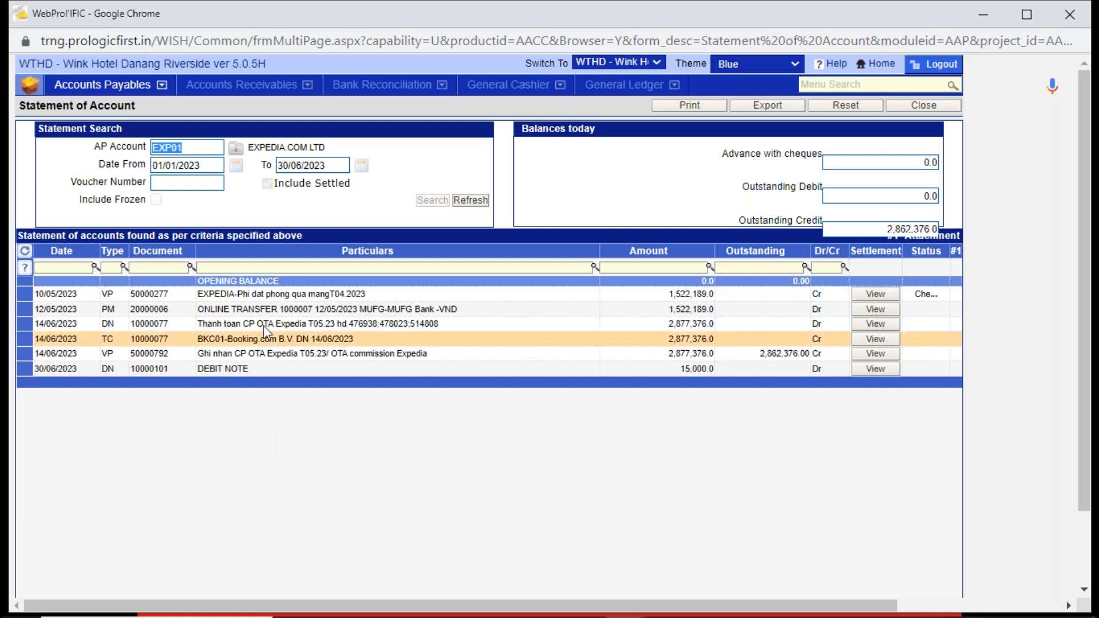
- View the settlement details of Expedia's TC entry dated 14/06/2023, then leave Statement of Account
{"action": "left_click", "coordinate": [189, 339]}
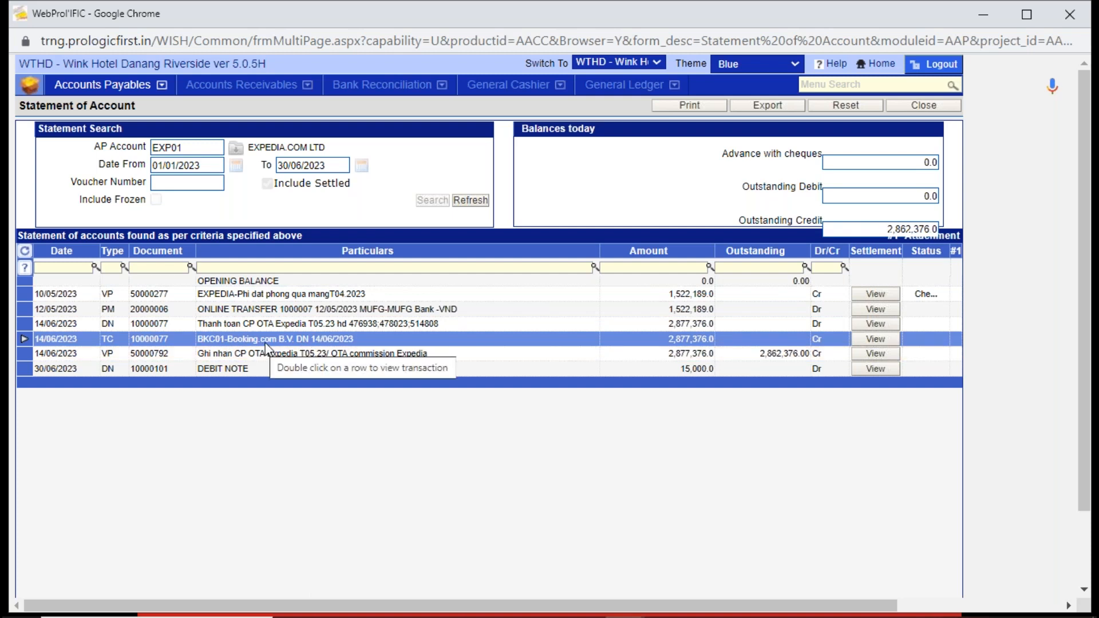
{"action": "left_click", "coordinate": [865, 340]}
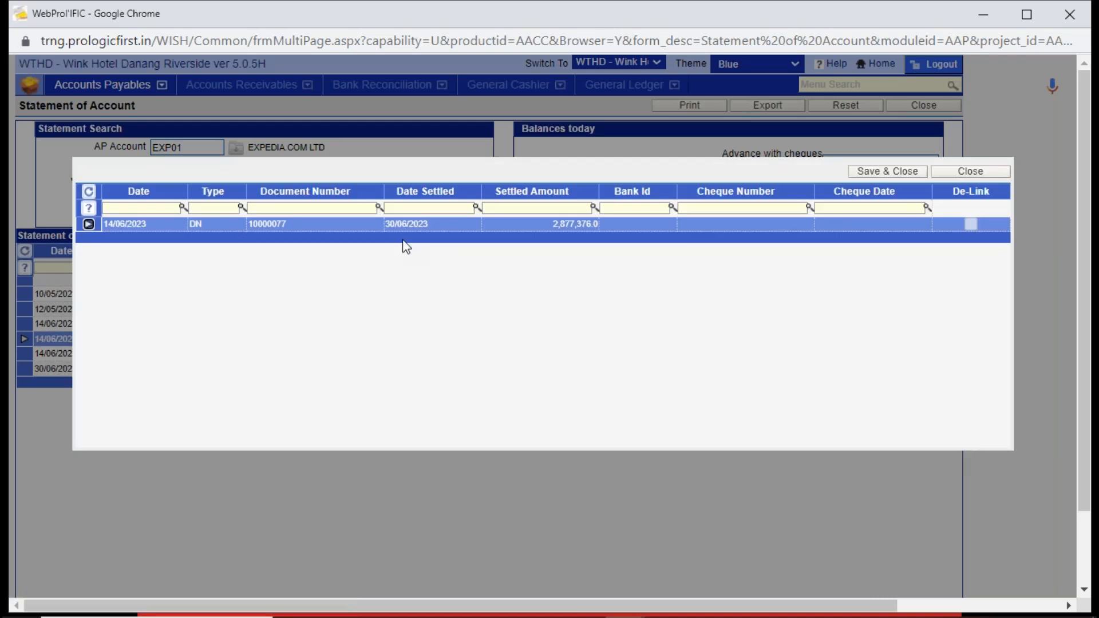
{"action": "left_click", "coordinate": [968, 171]}
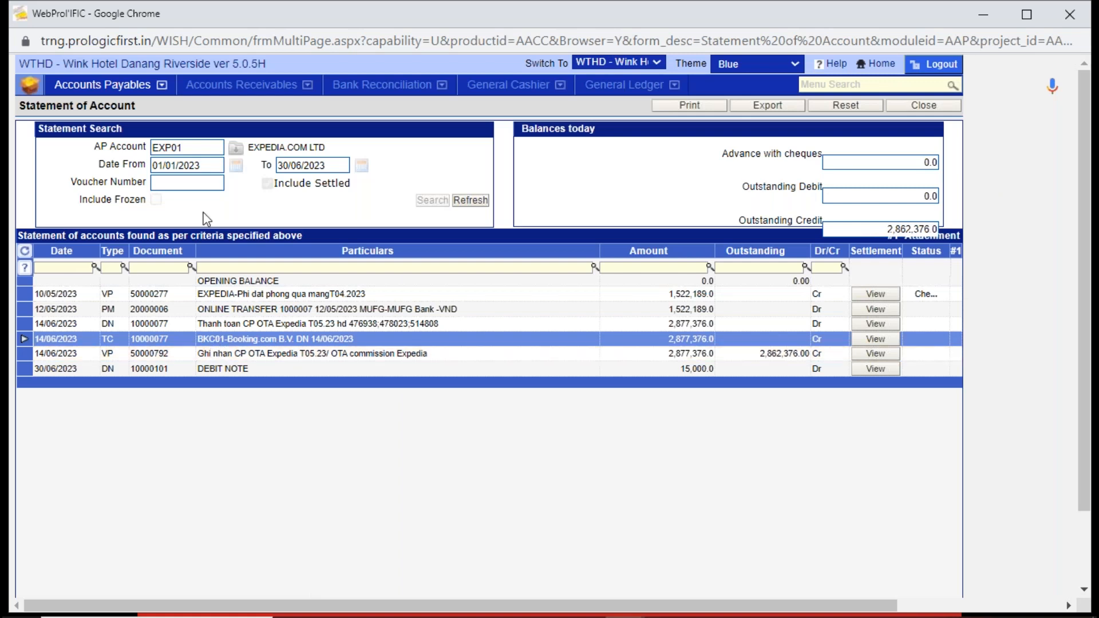
{"action": "left_click", "coordinate": [922, 108]}
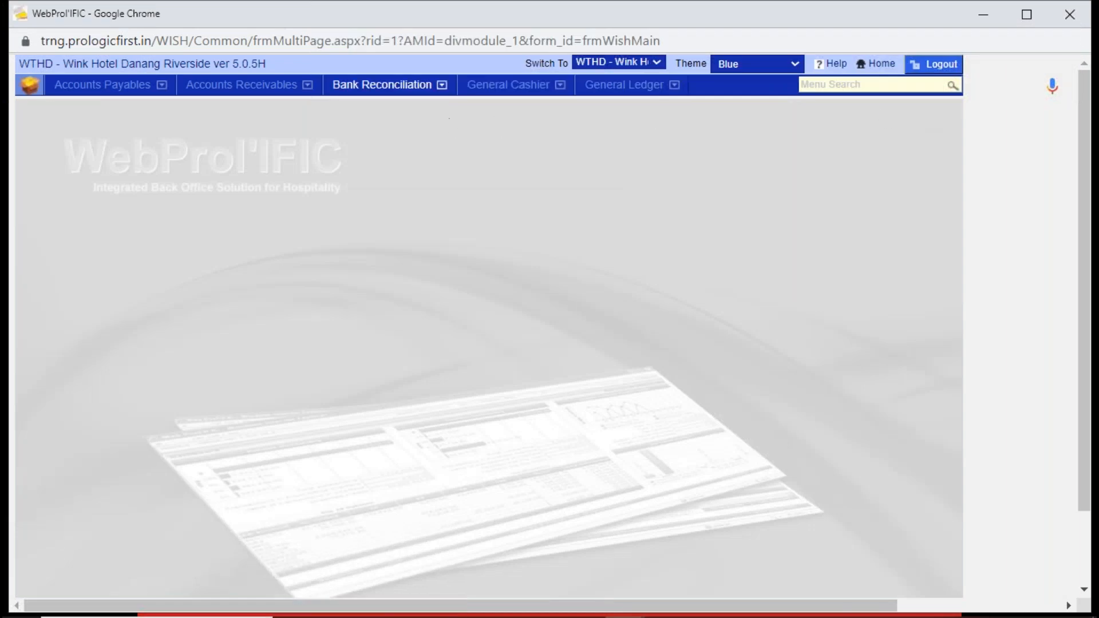
- Run an account group wise search in AP Accounts Inquiry and drill down through GENERAL SUPPLIER to account ARM01's statement
{"action": "left_click", "coordinate": [117, 85]}
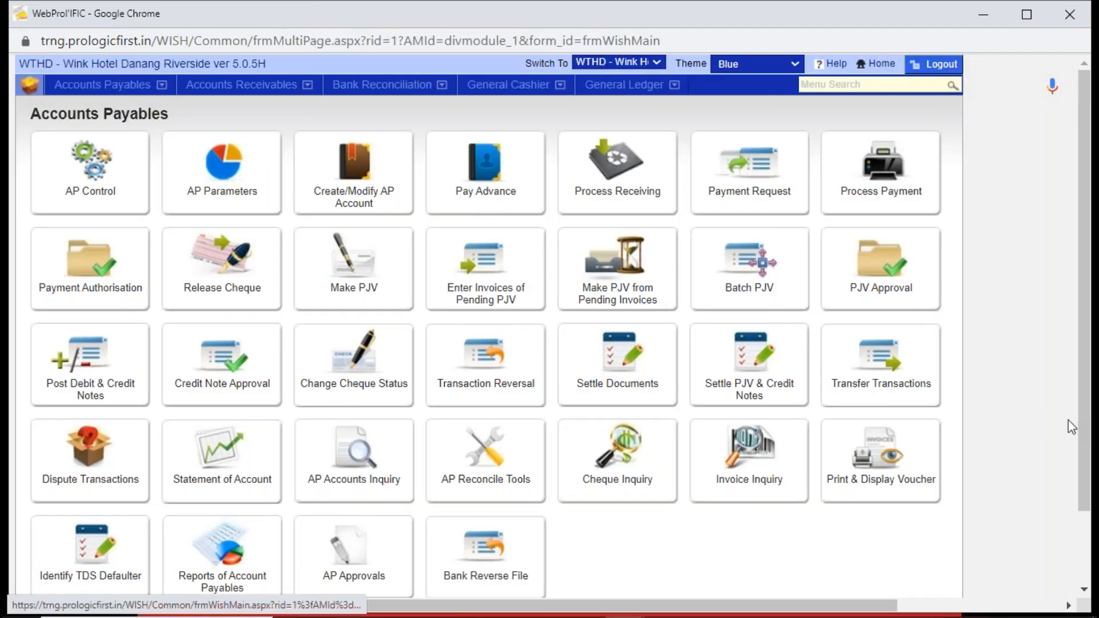
{"action": "scroll", "coordinate": [1064, 426], "scroll_direction": "down", "scroll_amount": 3}
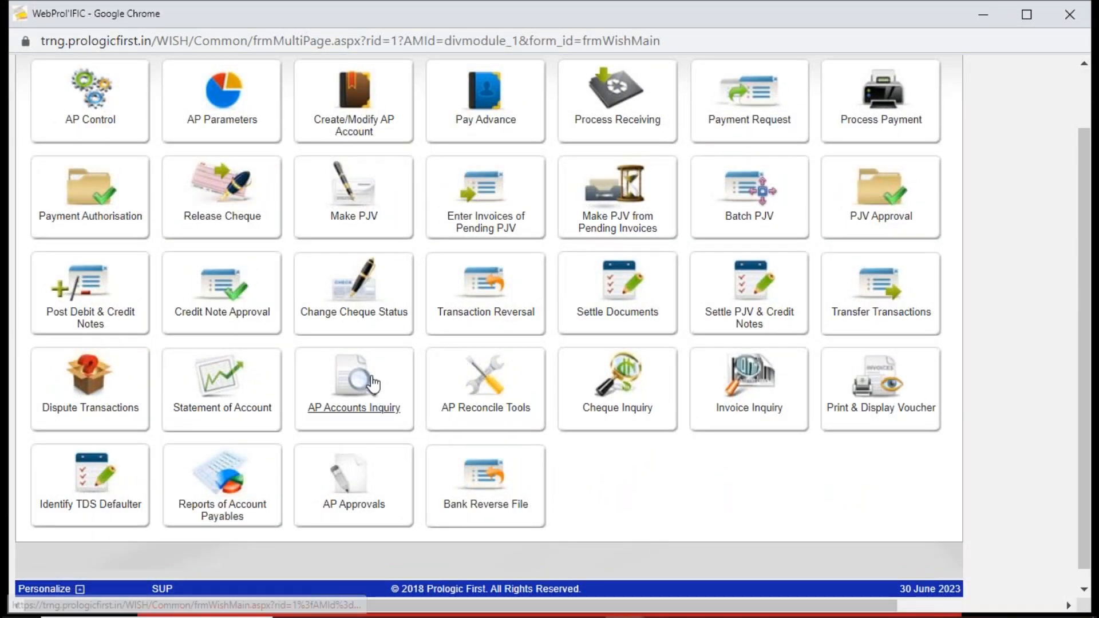
{"action": "left_click", "coordinate": [360, 383]}
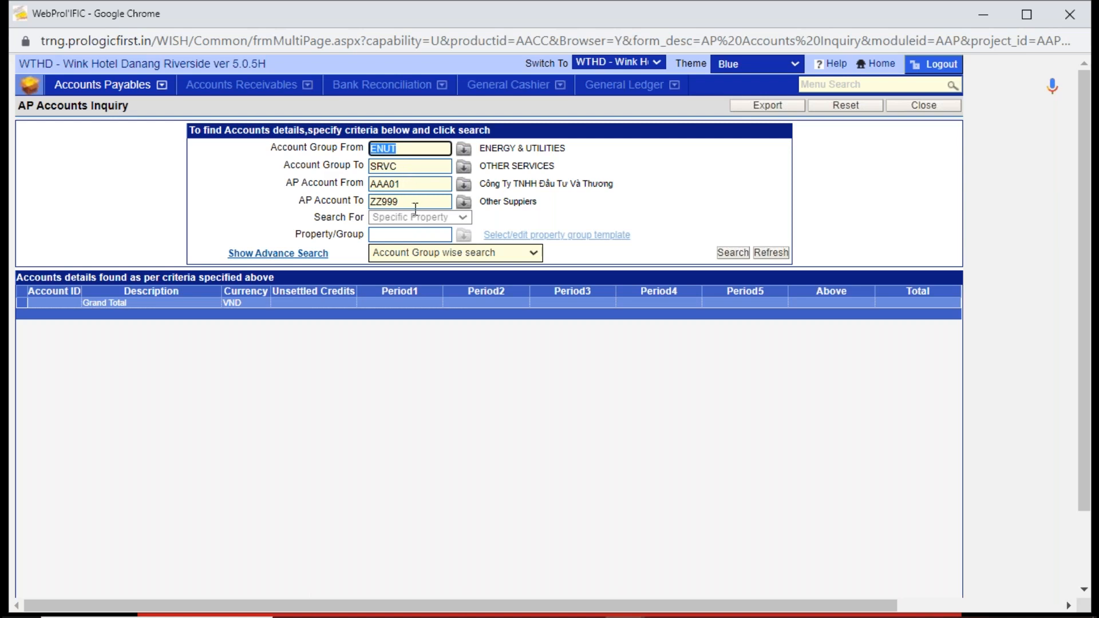
{"action": "left_click", "coordinate": [731, 252]}
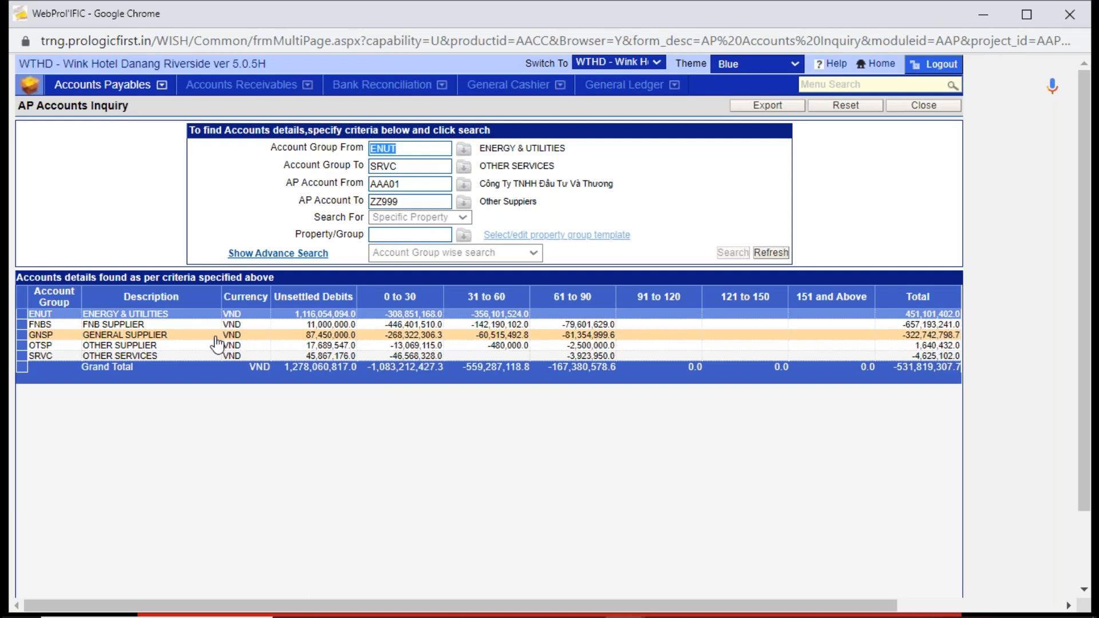
{"action": "double_click", "coordinate": [250, 336]}
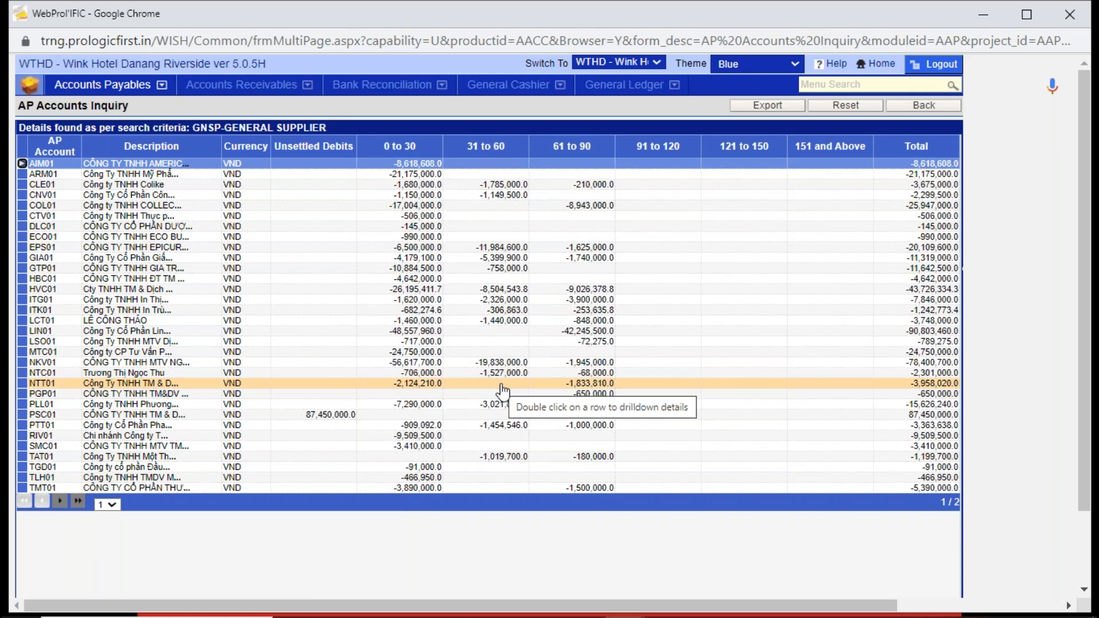
{"action": "double_click", "coordinate": [353, 179]}
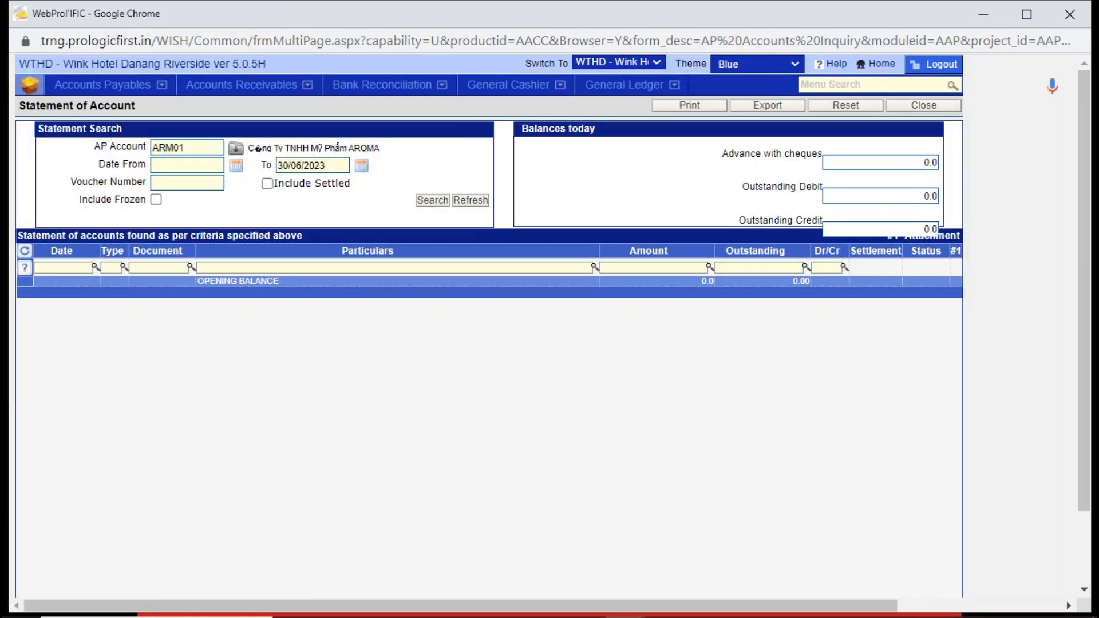
- Search account ARM01's statement up to 30/06/2023, and search again with settled transactions included
{"action": "left_click", "coordinate": [433, 201]}
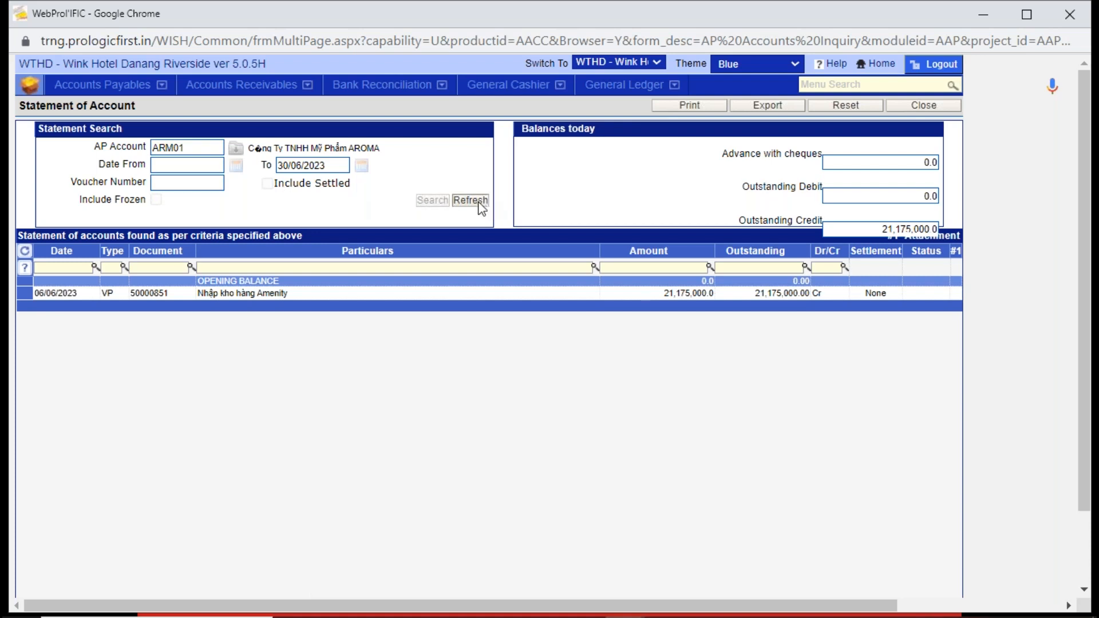
{"action": "left_click", "coordinate": [480, 205]}
{"action": "left_click", "coordinate": [267, 184]}
{"action": "left_click", "coordinate": [433, 200]}
- Review the voucher behind ARM01's VP entry dated 06/06/2023, down to its general ledger lines, and leave AP Accounts Inquiry
{"action": "left_click", "coordinate": [359, 295]}
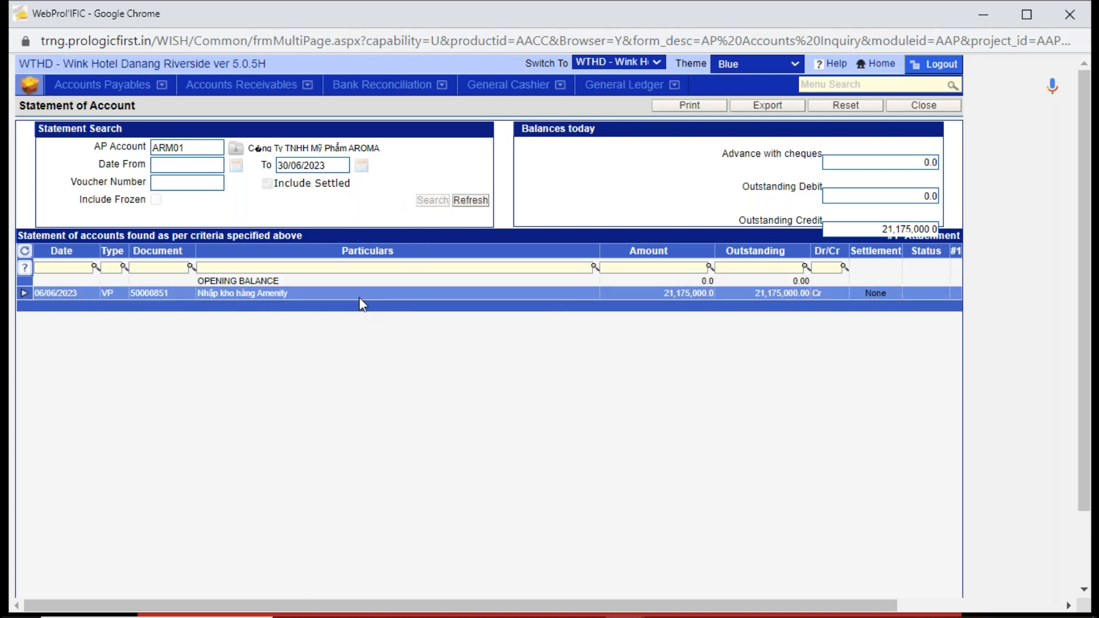
{"action": "double_click", "coordinate": [214, 294]}
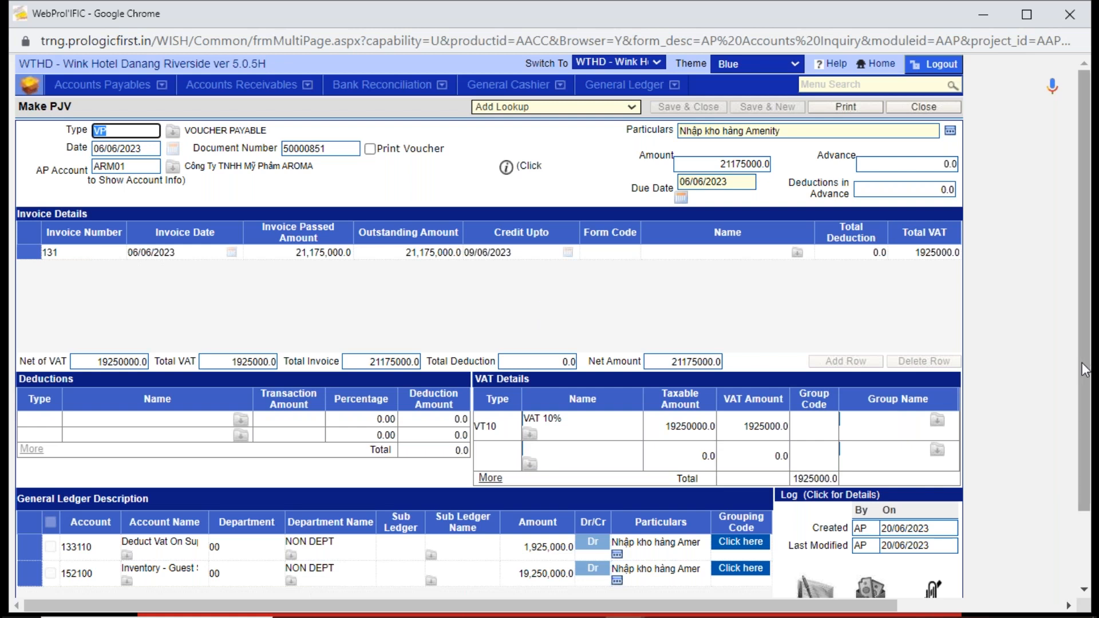
{"action": "scroll", "coordinate": [1081, 362], "scroll_direction": "down", "scroll_amount": 3}
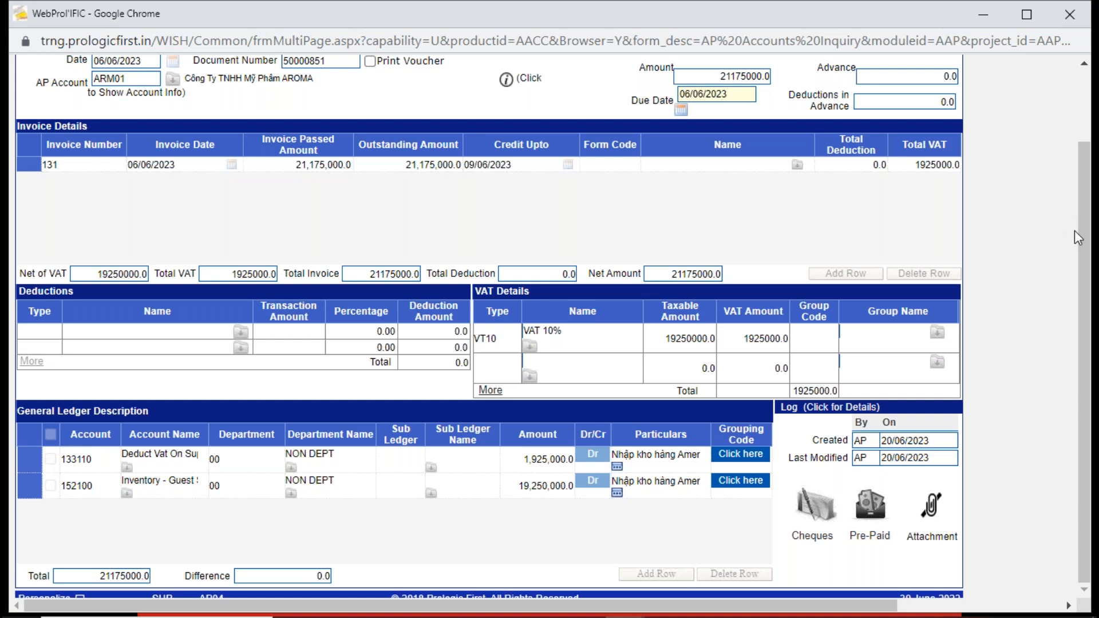
{"action": "scroll", "coordinate": [1084, 238], "scroll_direction": "up", "scroll_amount": 2}
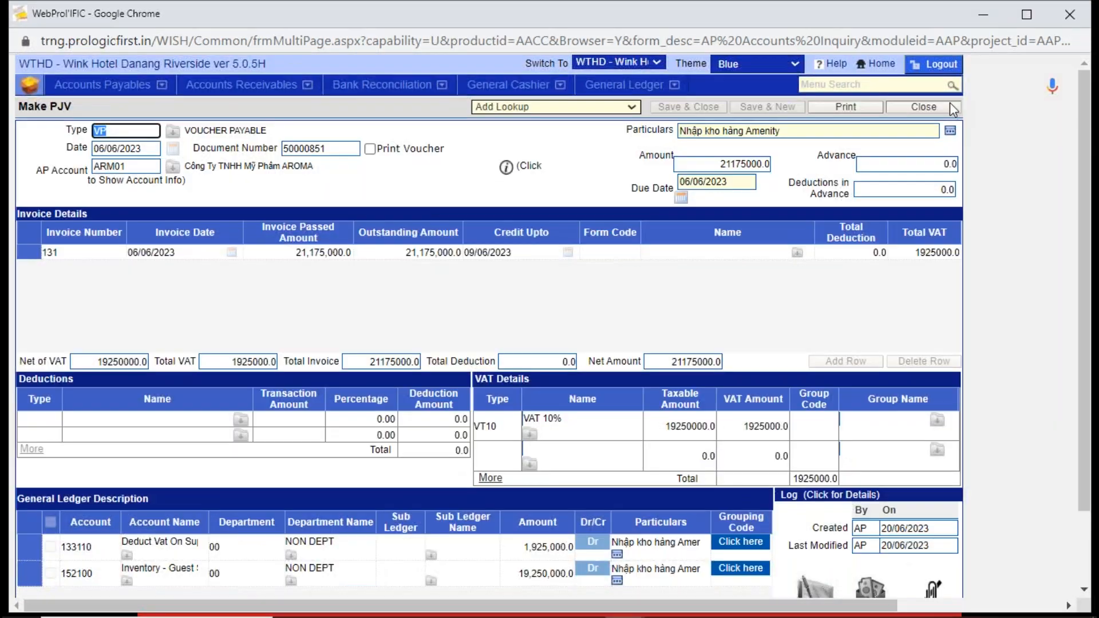
{"action": "left_click", "coordinate": [949, 108]}
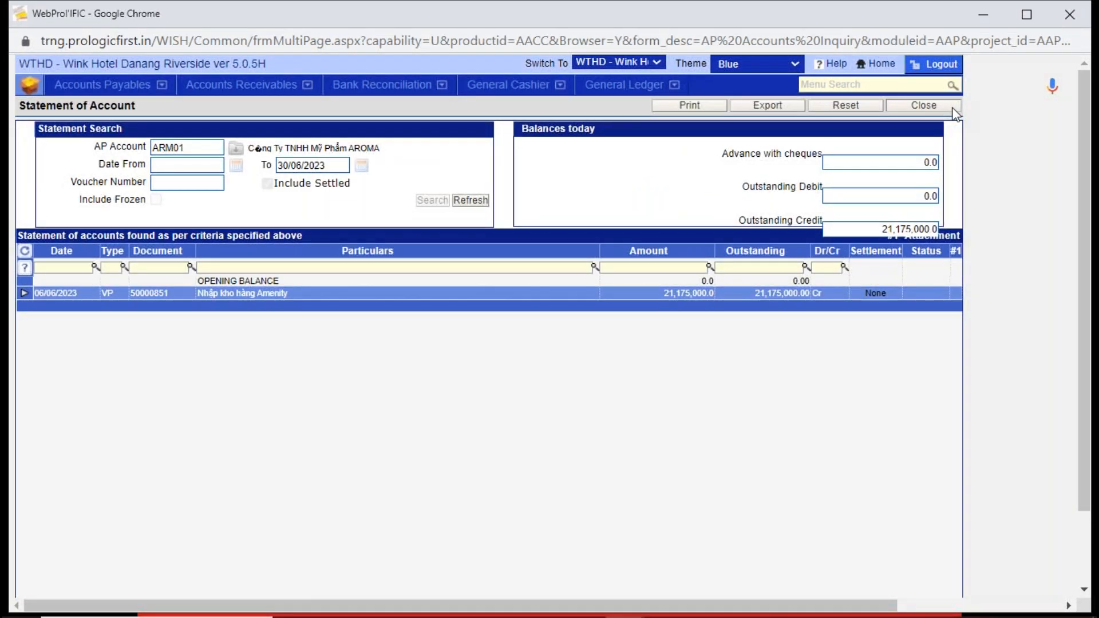
{"action": "left_click", "coordinate": [953, 109]}
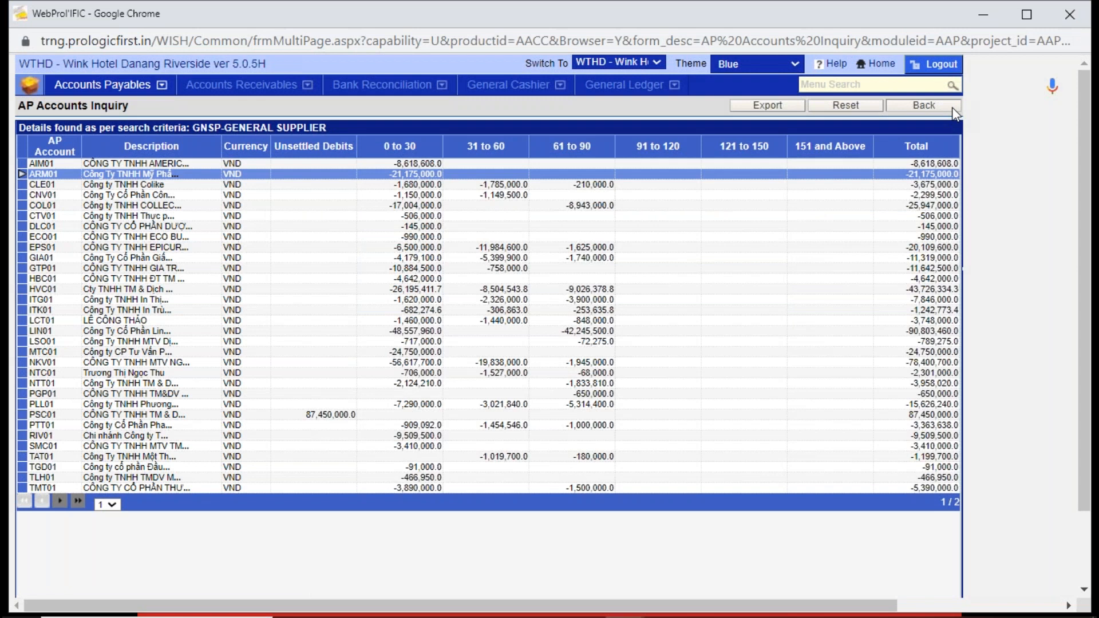
{"action": "left_click", "coordinate": [952, 108]}
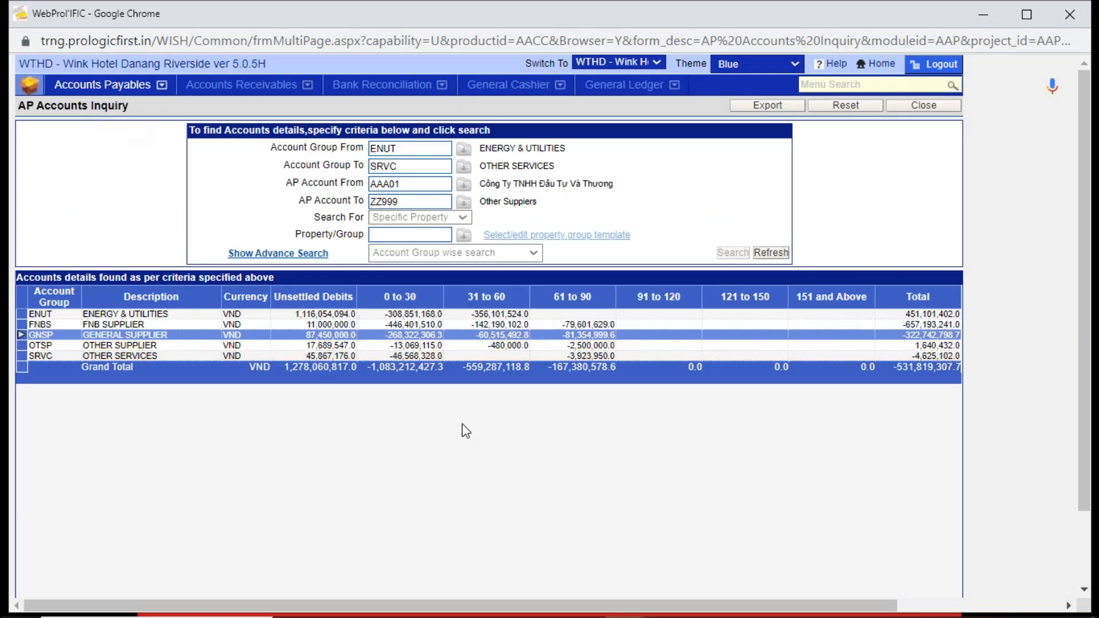
{"action": "left_click", "coordinate": [937, 107]}
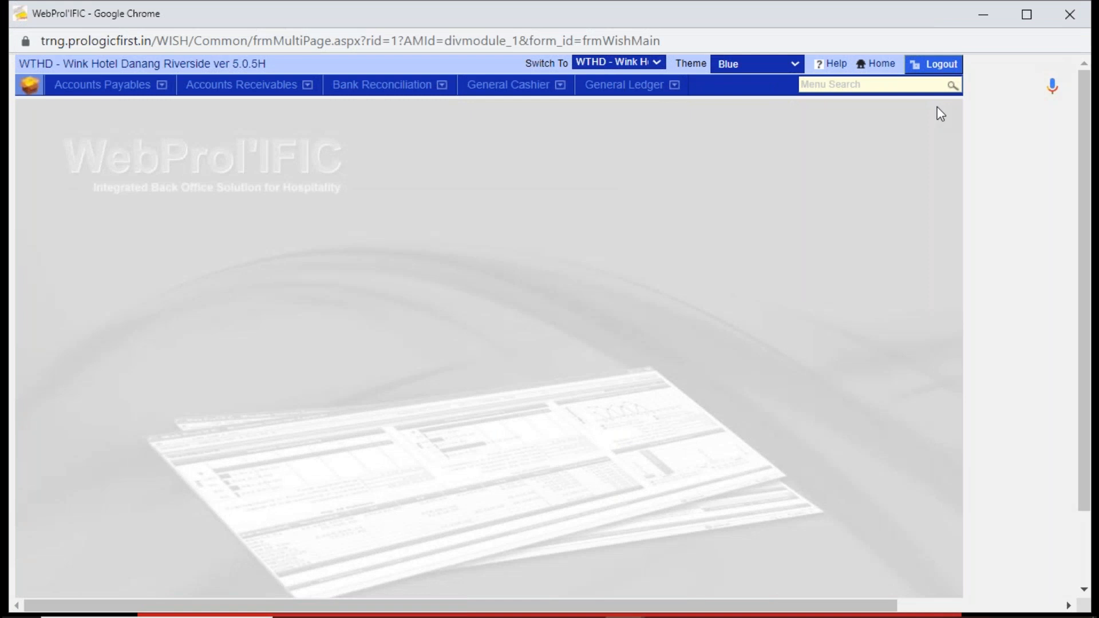
- Open Reports of Account Payables and view the parameters of the Statement of Accounts and Ageing Report
{"action": "left_click", "coordinate": [85, 86]}
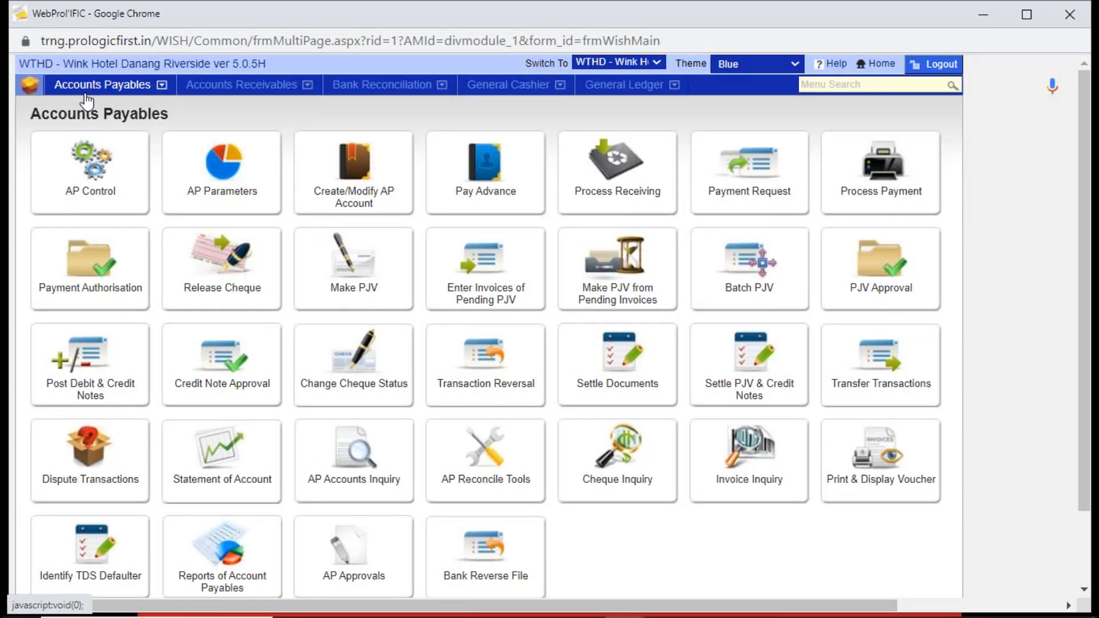
{"action": "left_click", "coordinate": [230, 551]}
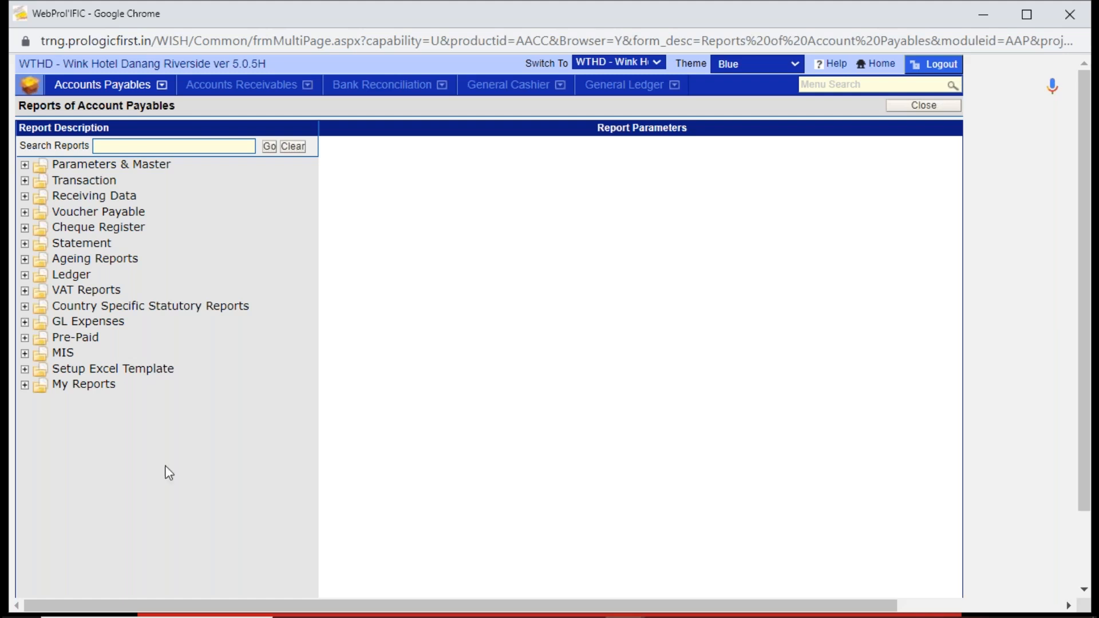
{"action": "left_click", "coordinate": [25, 244]}
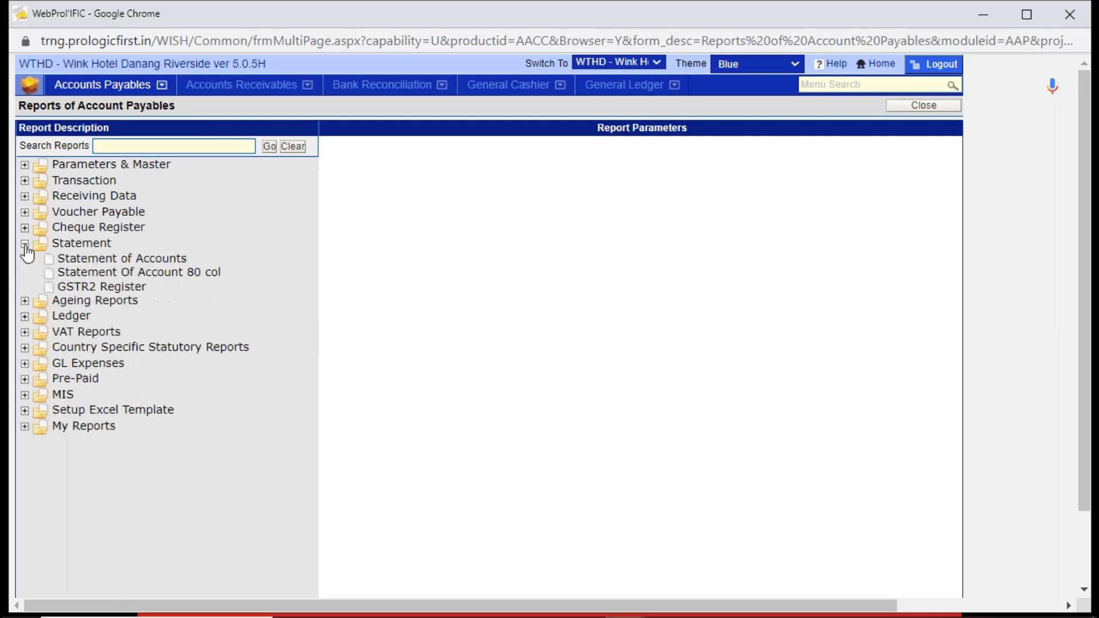
{"action": "left_click", "coordinate": [78, 262]}
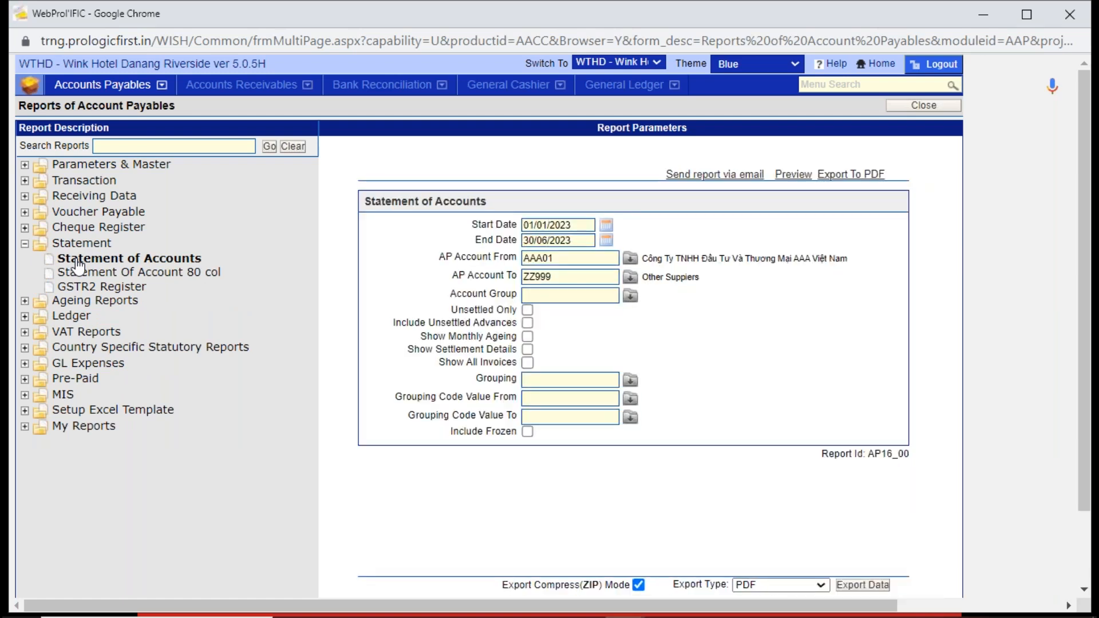
{"action": "left_click", "coordinate": [24, 301]}
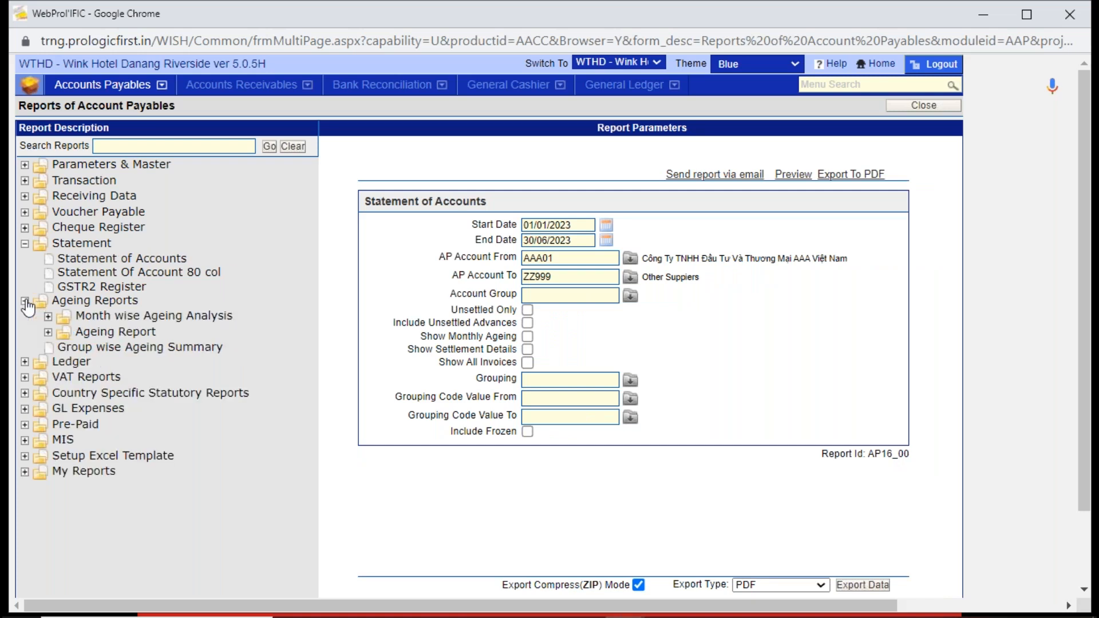
{"action": "left_click", "coordinate": [102, 337]}
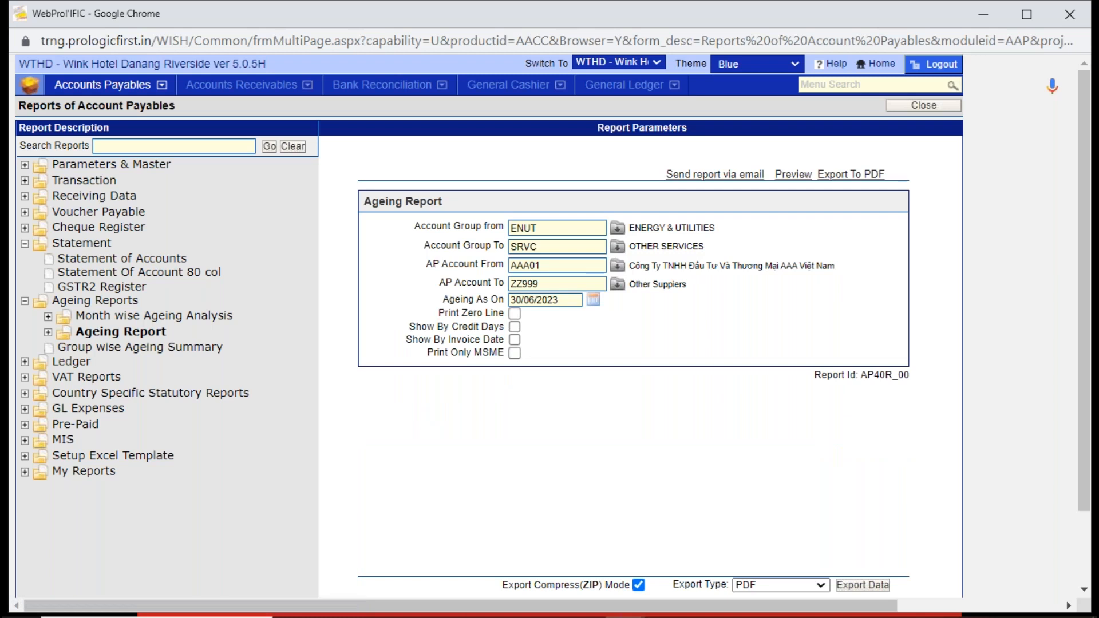
- View the parameters of the Voucher Payable Register and Receiving data from inventory reports
{"action": "left_click", "coordinate": [24, 213]}
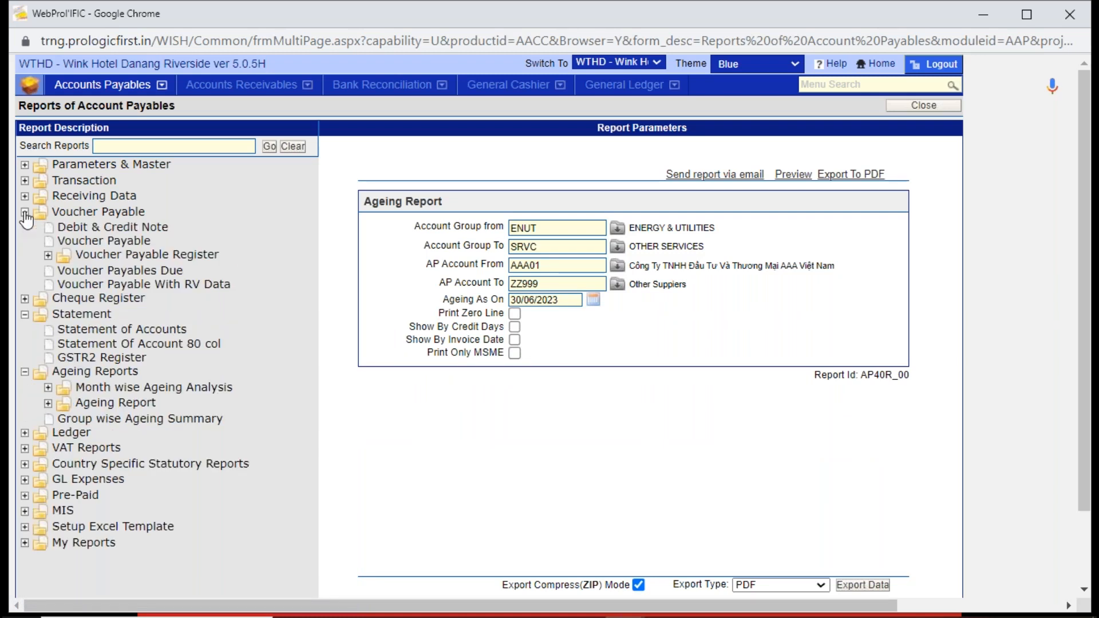
{"action": "left_click", "coordinate": [146, 264]}
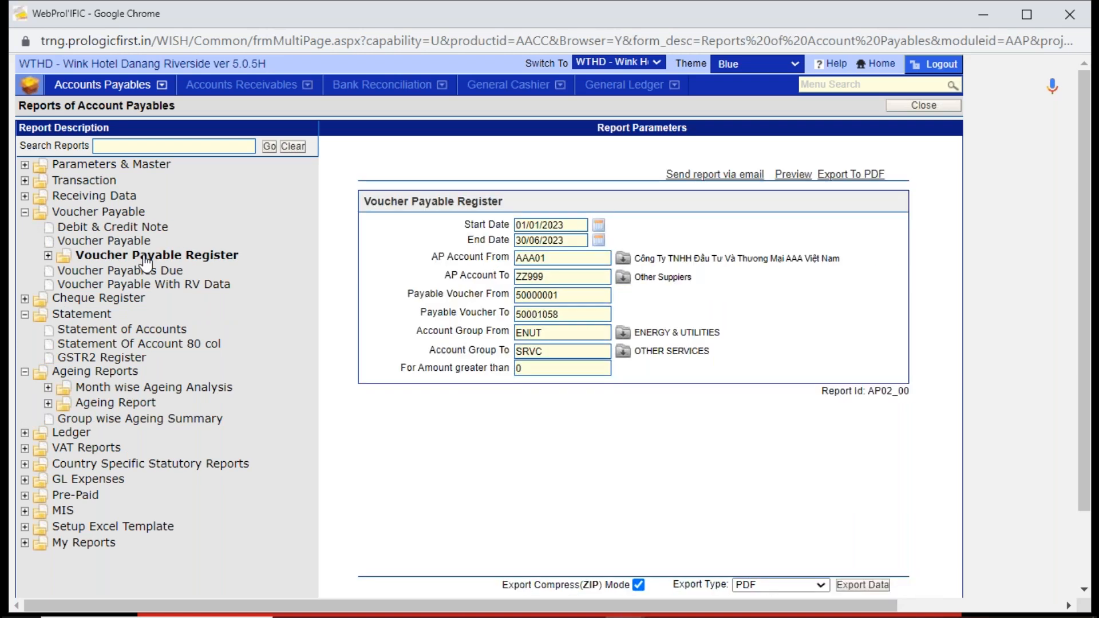
{"action": "left_click", "coordinate": [26, 198]}
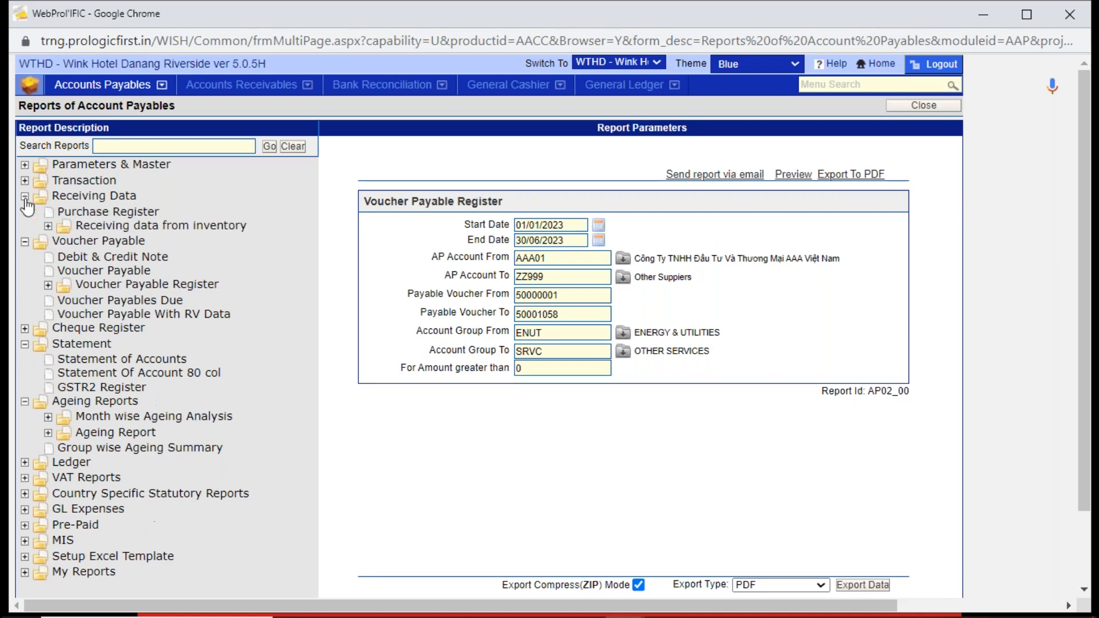
{"action": "left_click", "coordinate": [133, 229]}
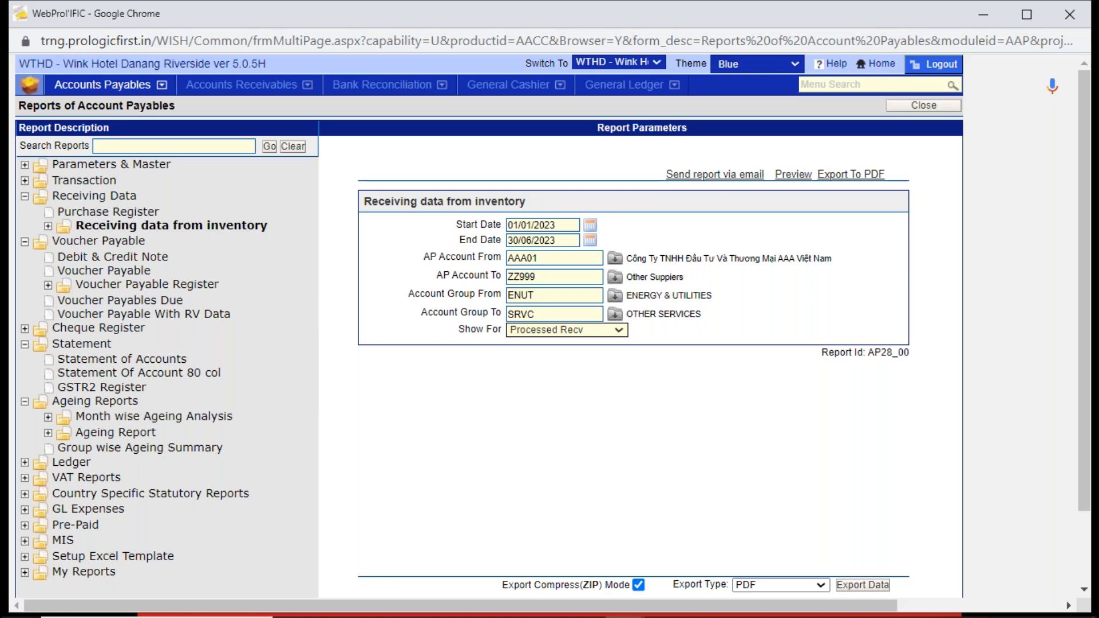
- View the parameters of the Sundry Creditors Detail, Sundry Creditors Summary and Cheque Register Detail reports
{"action": "left_click", "coordinate": [25, 181]}
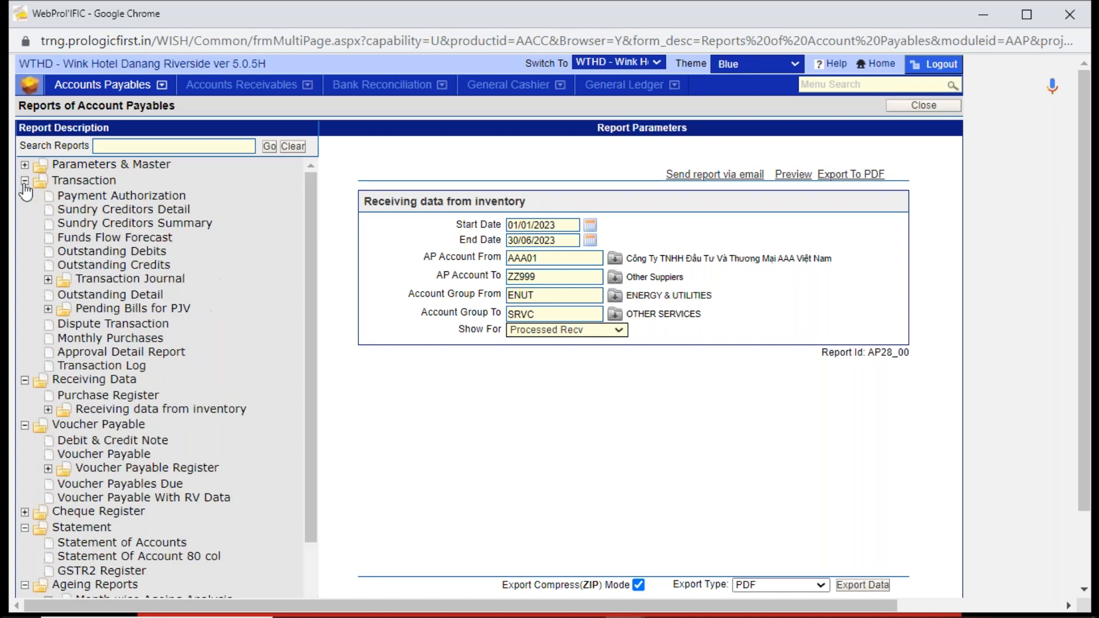
{"action": "left_click", "coordinate": [112, 211]}
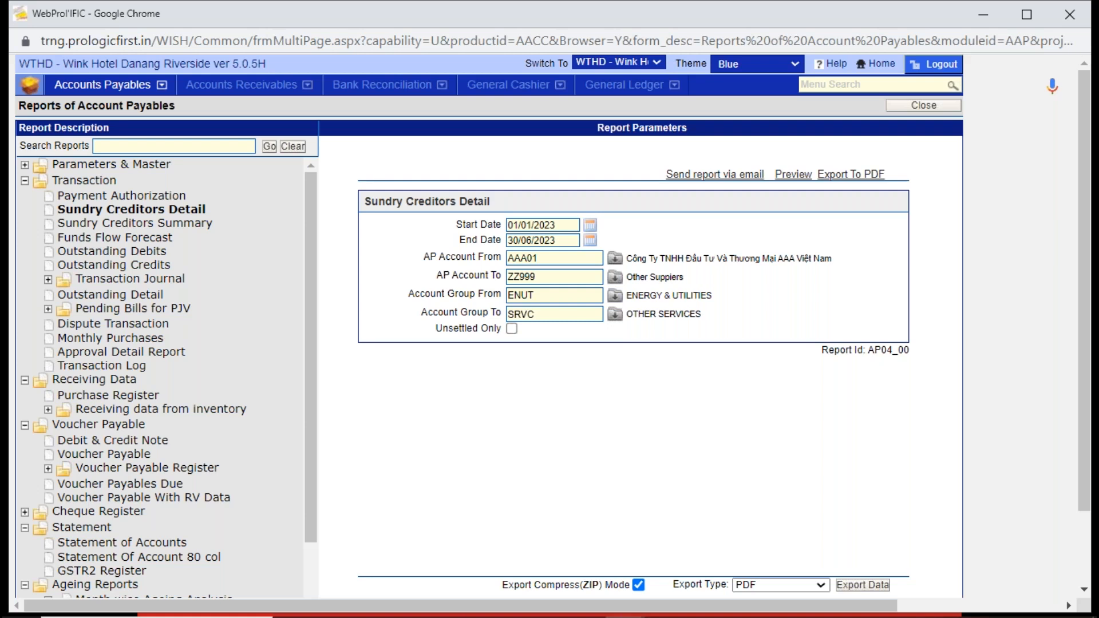
{"action": "left_click", "coordinate": [119, 226]}
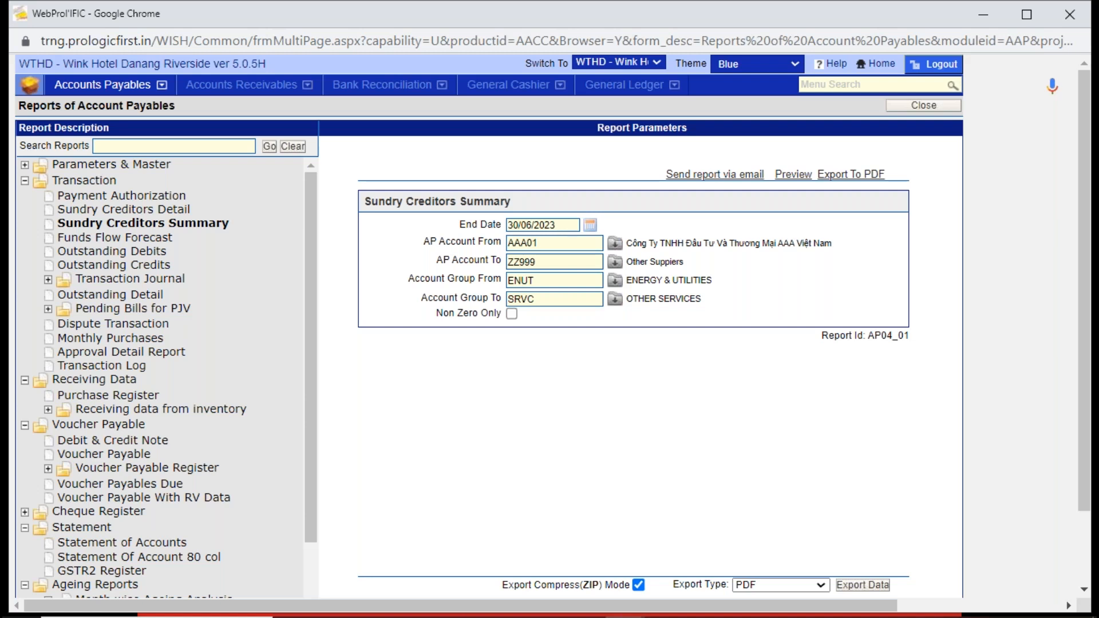
{"action": "left_click", "coordinate": [73, 515]}
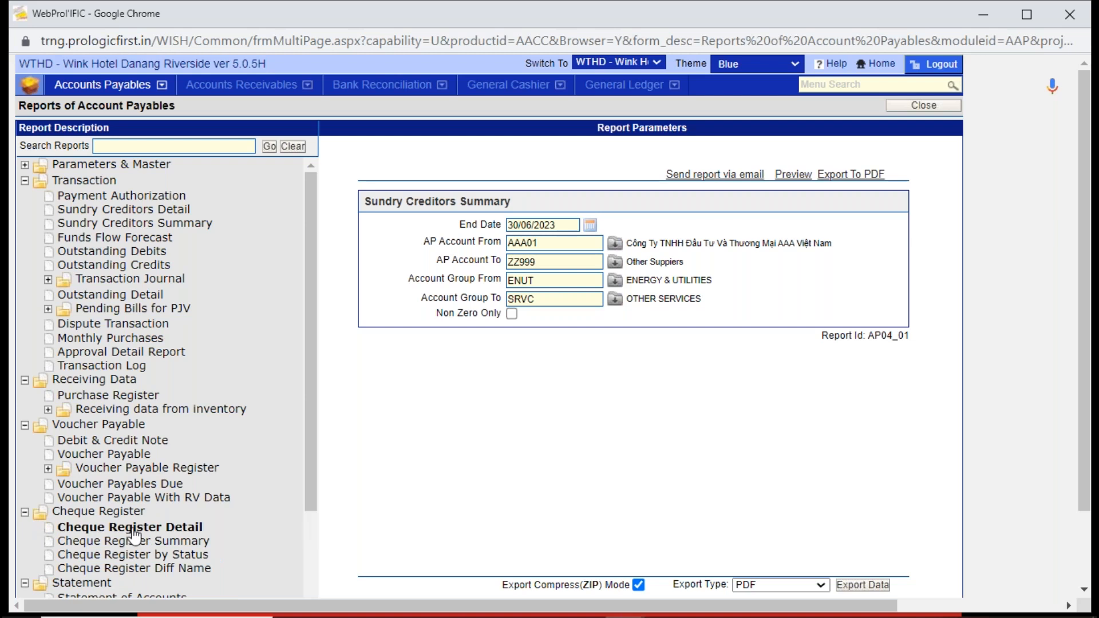
{"action": "left_click", "coordinate": [133, 529]}
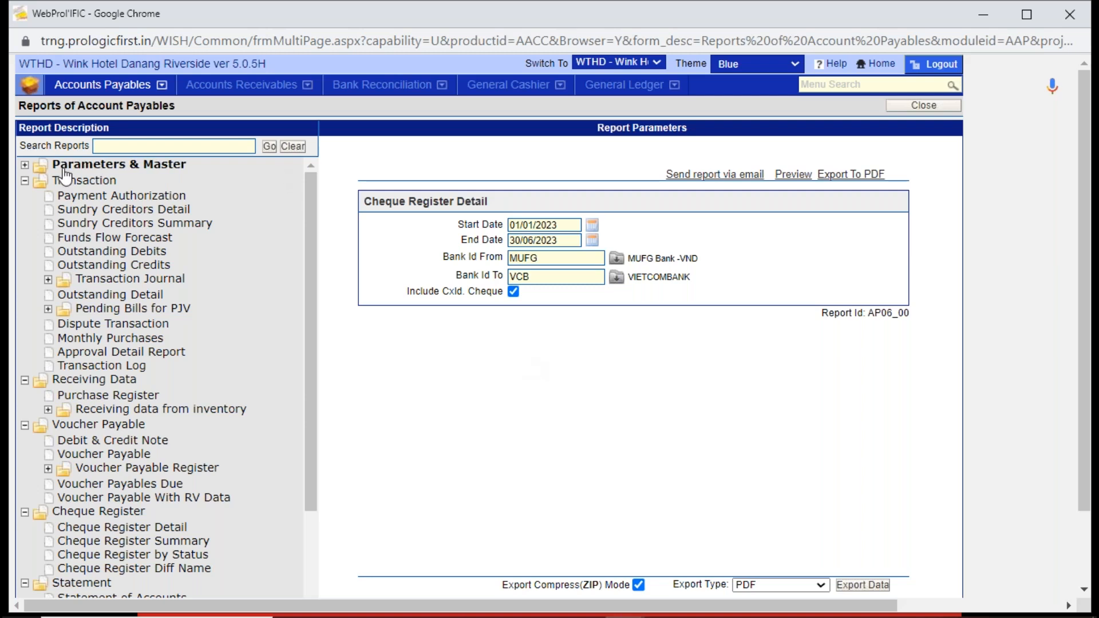
- Look through the Parameters & Master report group and leave Reports of Account Payables
{"action": "left_click", "coordinate": [25, 182]}
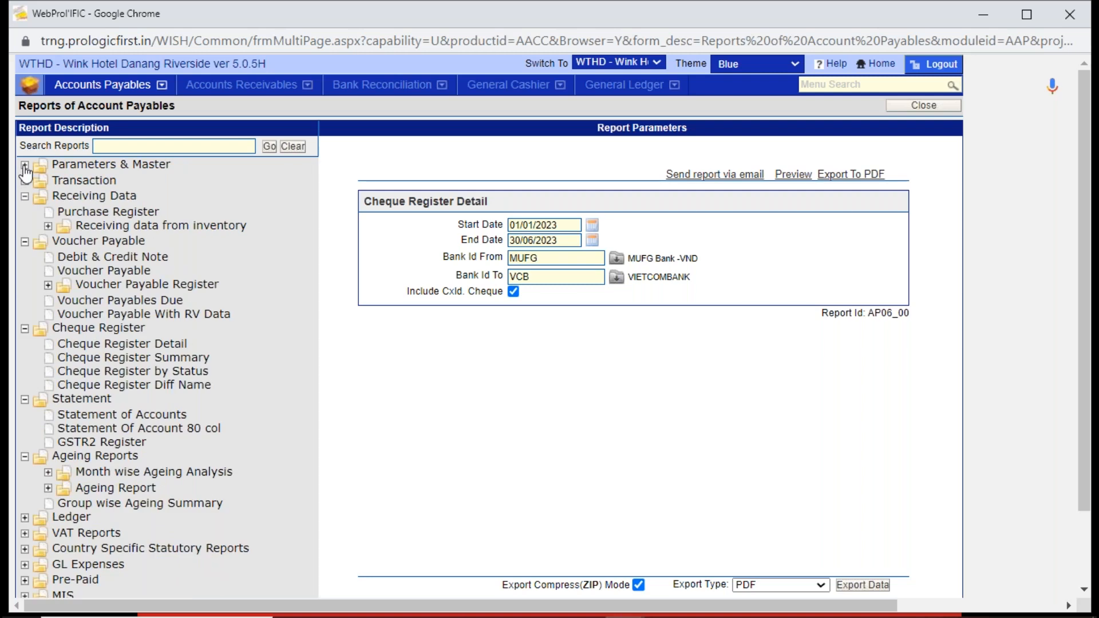
{"action": "left_click", "coordinate": [25, 166]}
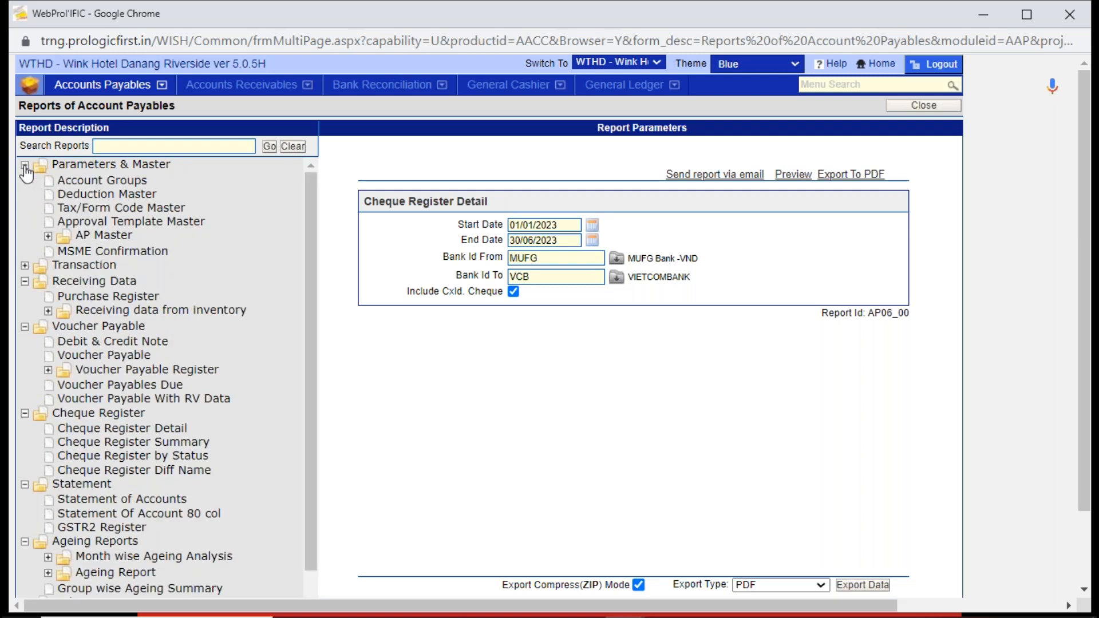
{"action": "left_click", "coordinate": [25, 166]}
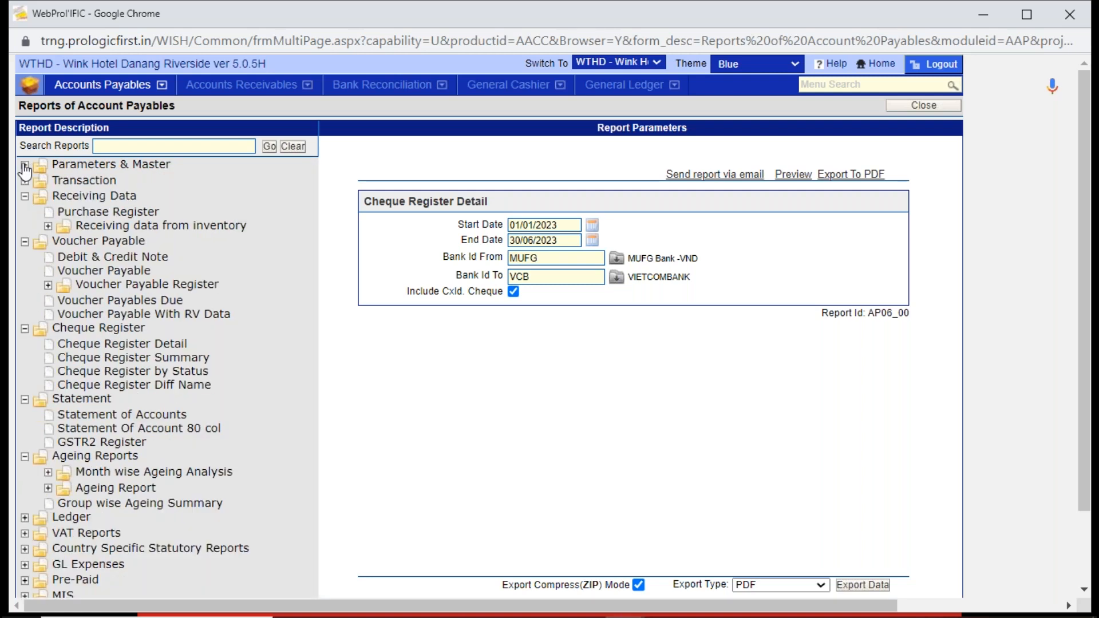
{"action": "left_click", "coordinate": [955, 104]}
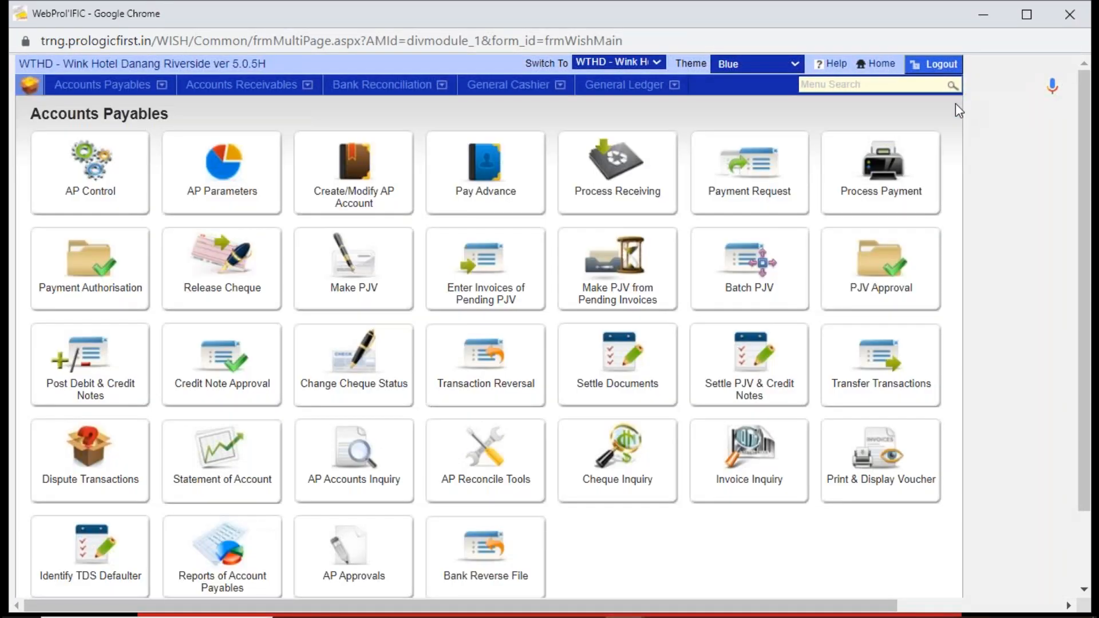
- View the Accounts Receivables functions and open Transfer data to Back Office in the Interface product
{"action": "left_click", "coordinate": [251, 92]}
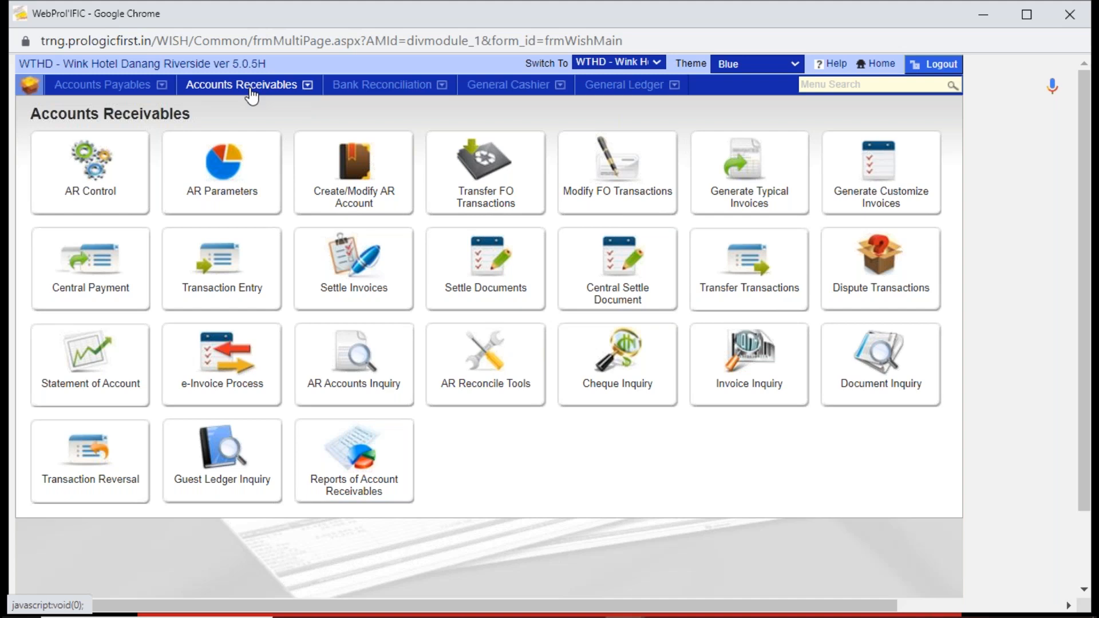
{"action": "left_click", "coordinate": [880, 64]}
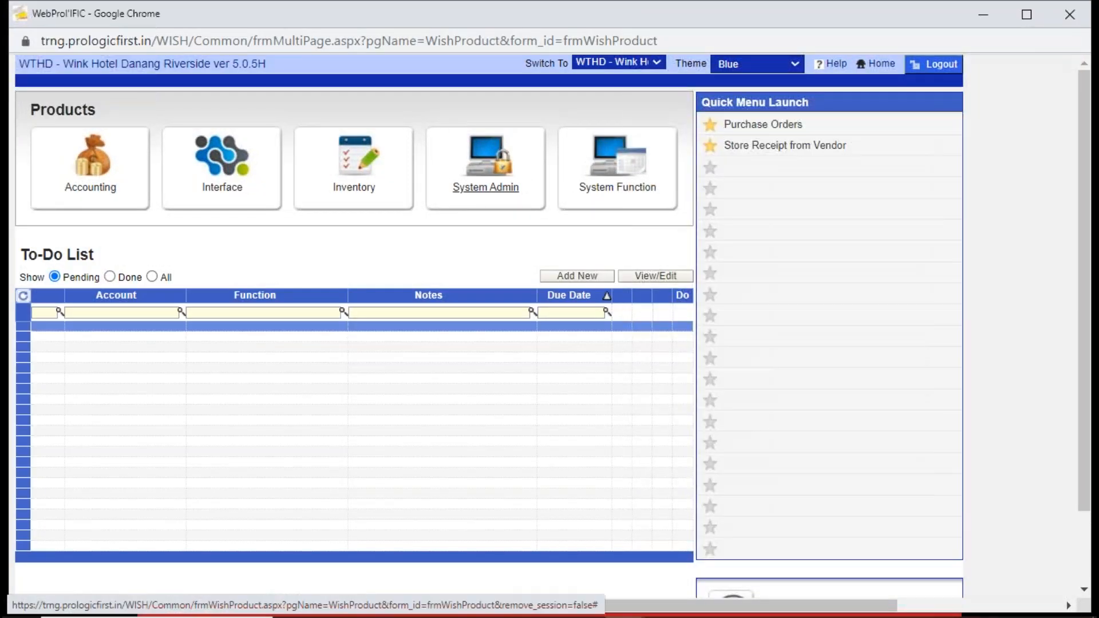
{"action": "left_click", "coordinate": [235, 172]}
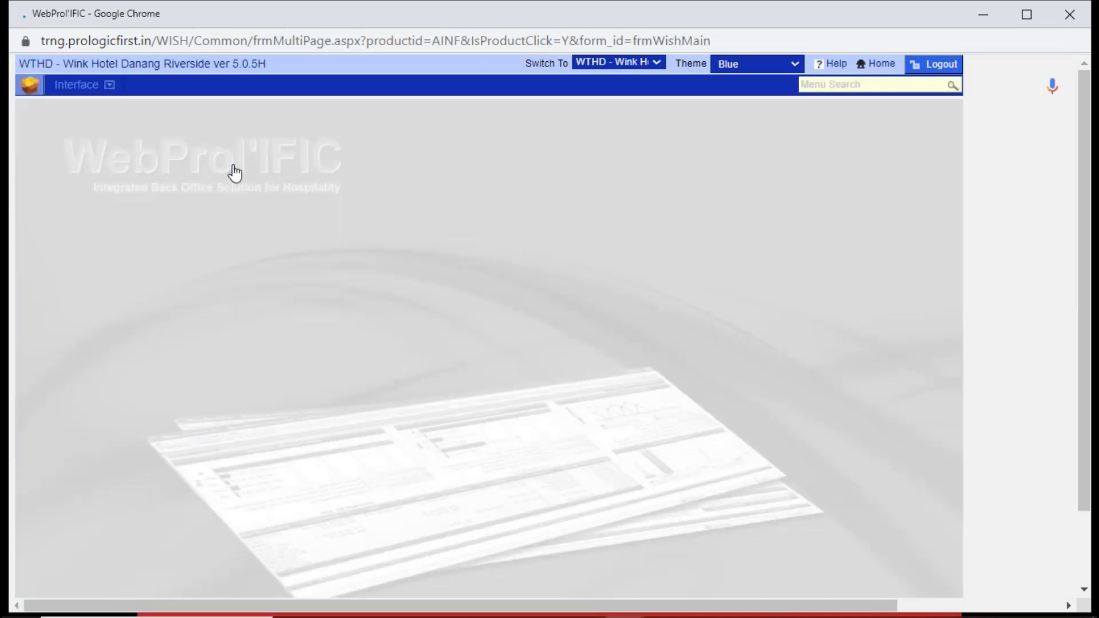
{"action": "left_click", "coordinate": [76, 85]}
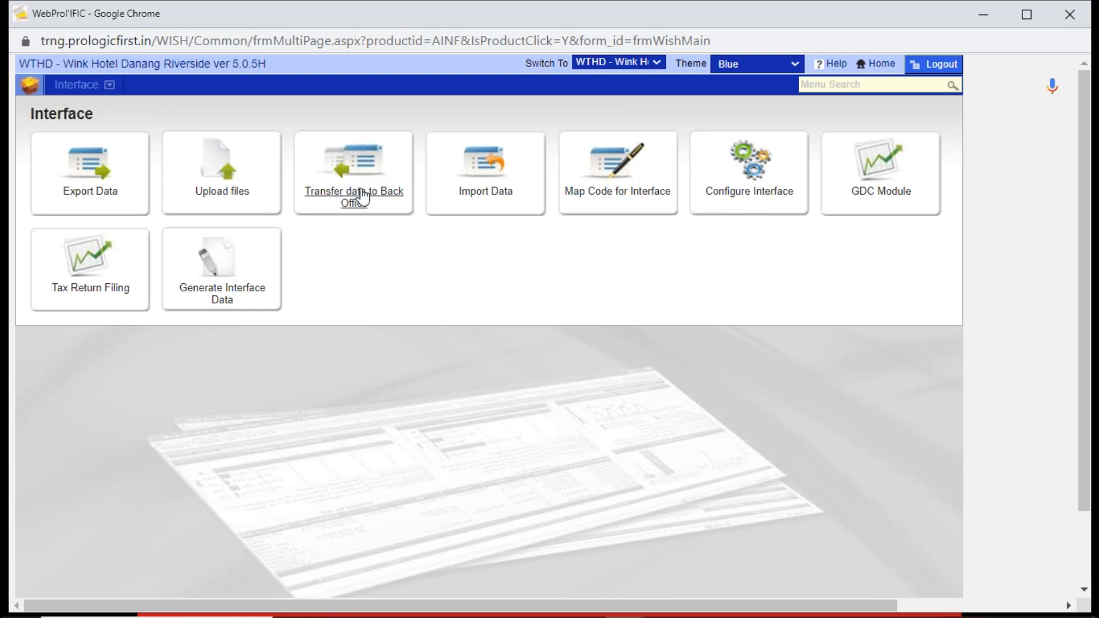
{"action": "left_click", "coordinate": [367, 168]}
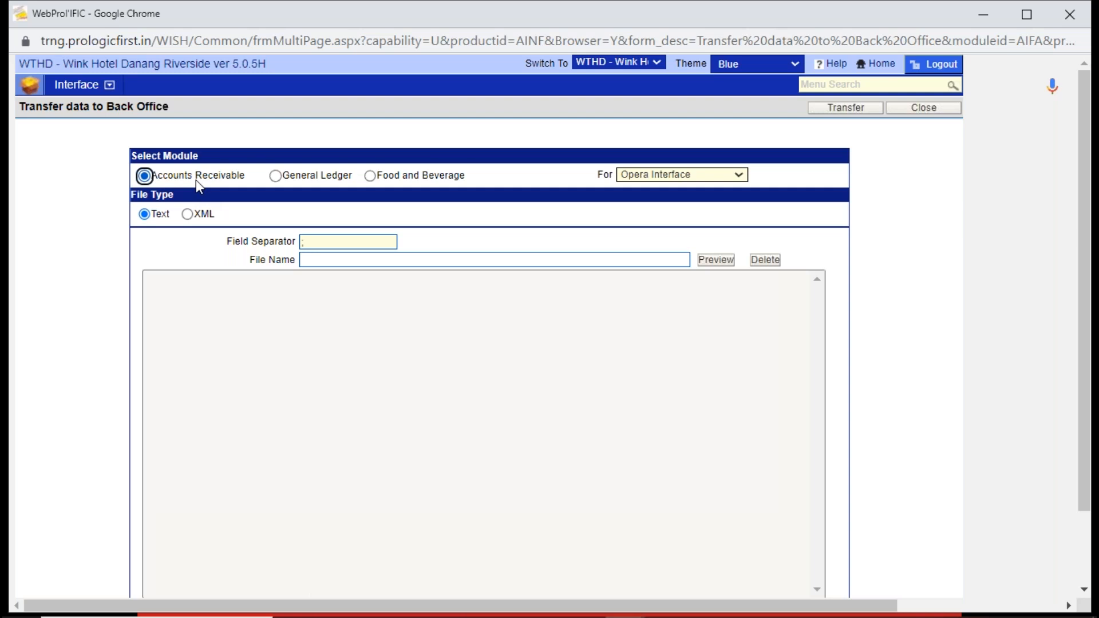
- Switch the transfer module to General Ledger and back to Accounts Receivable, and return to the Accounting product
{"action": "left_click", "coordinate": [277, 177]}
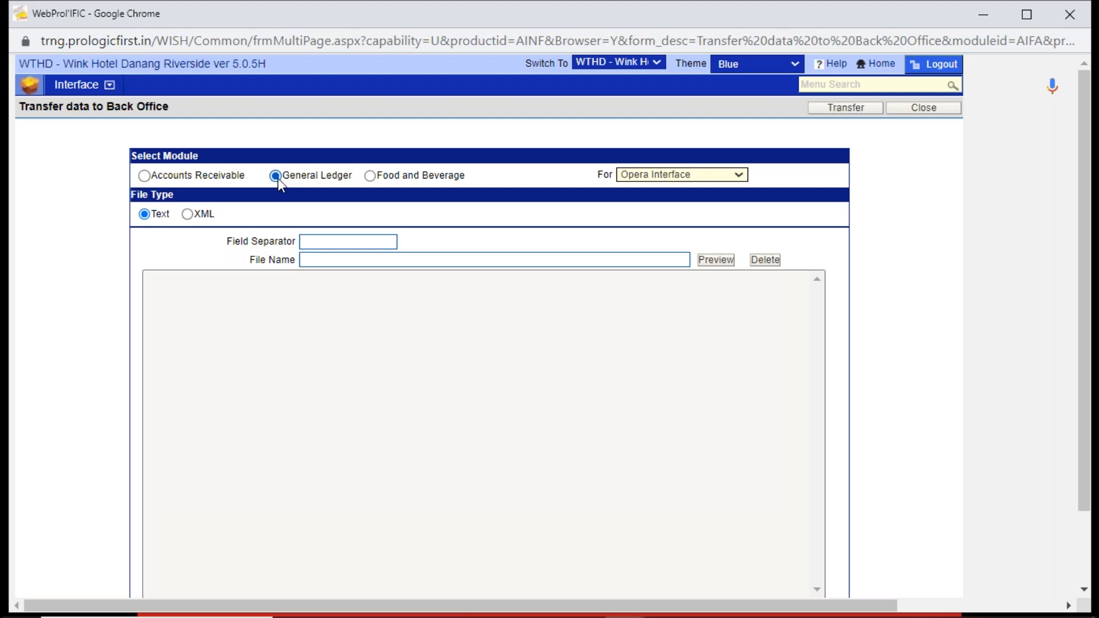
{"action": "left_click", "coordinate": [145, 176]}
{"action": "left_click", "coordinate": [881, 63]}
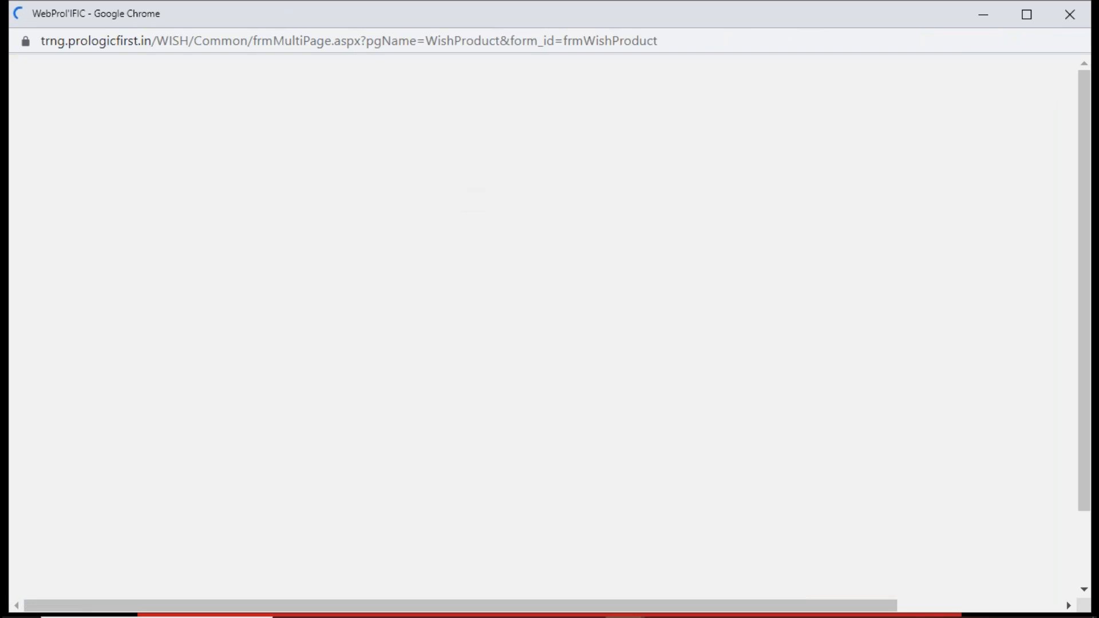
{"action": "left_click", "coordinate": [100, 171]}
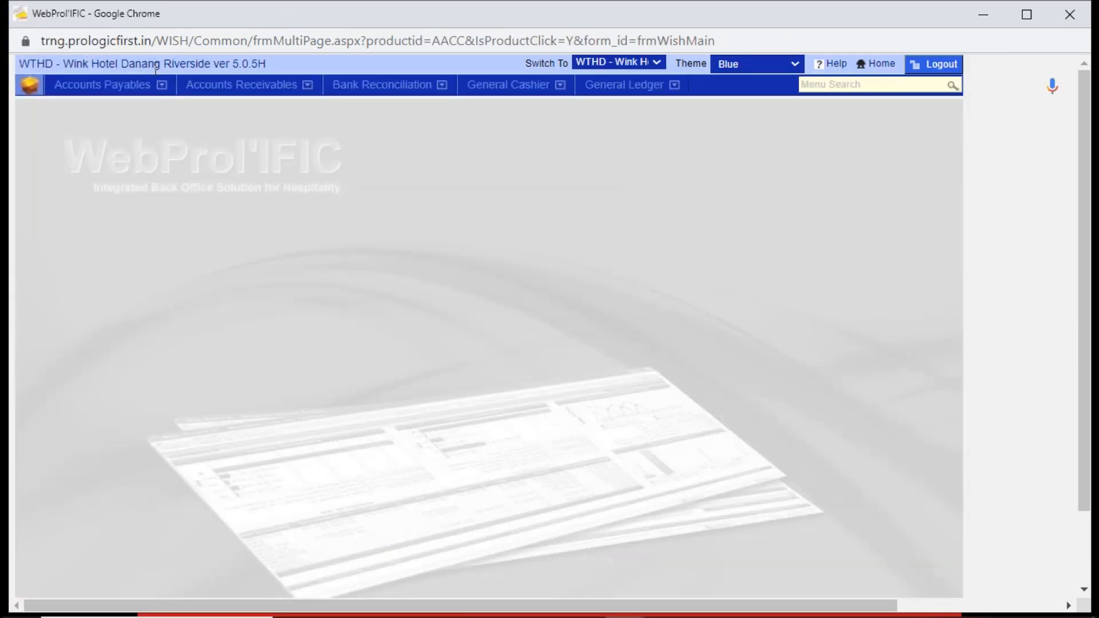
- Open Modify FO Transactions in Accounts Receivables, search for front office transactions without any criteria, and close the form
{"action": "left_click", "coordinate": [231, 87]}
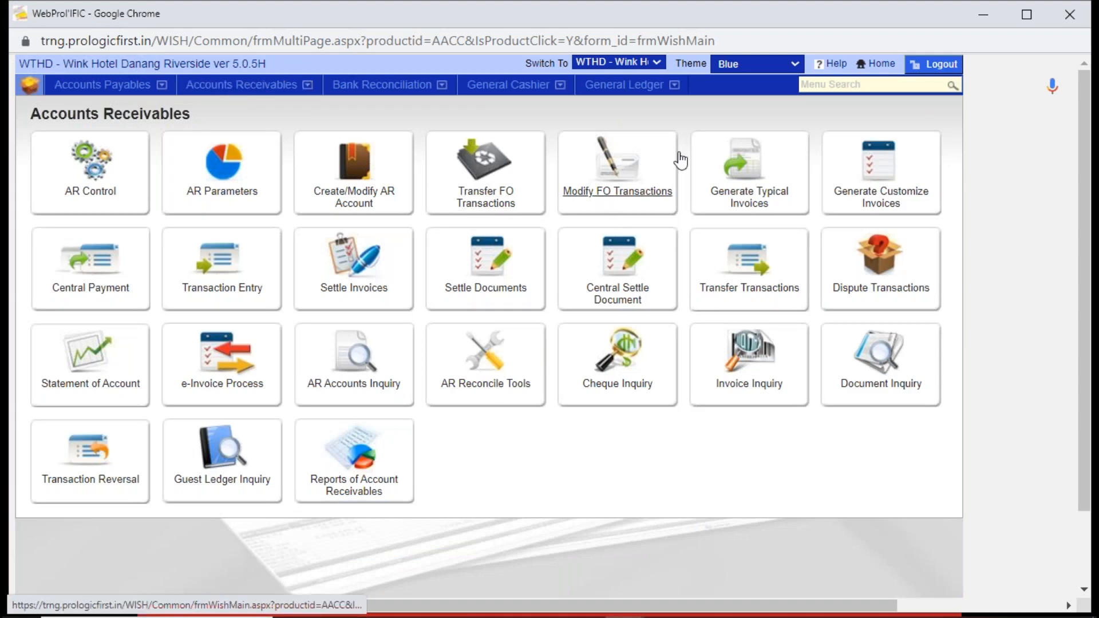
{"action": "left_click", "coordinate": [621, 170]}
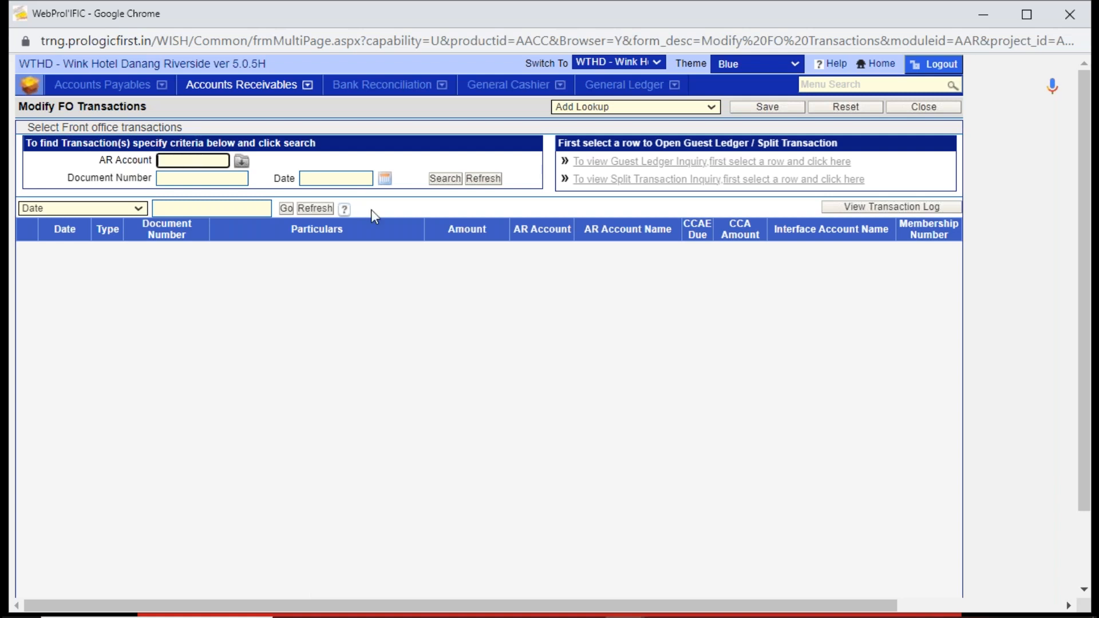
{"action": "left_click", "coordinate": [443, 181]}
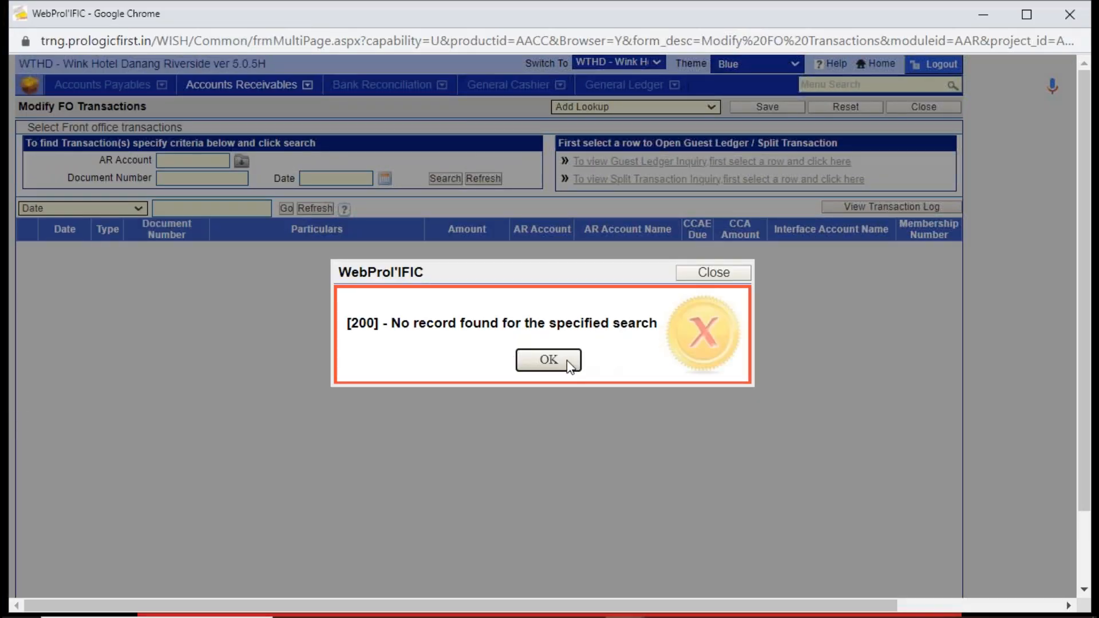
{"action": "left_click", "coordinate": [568, 361]}
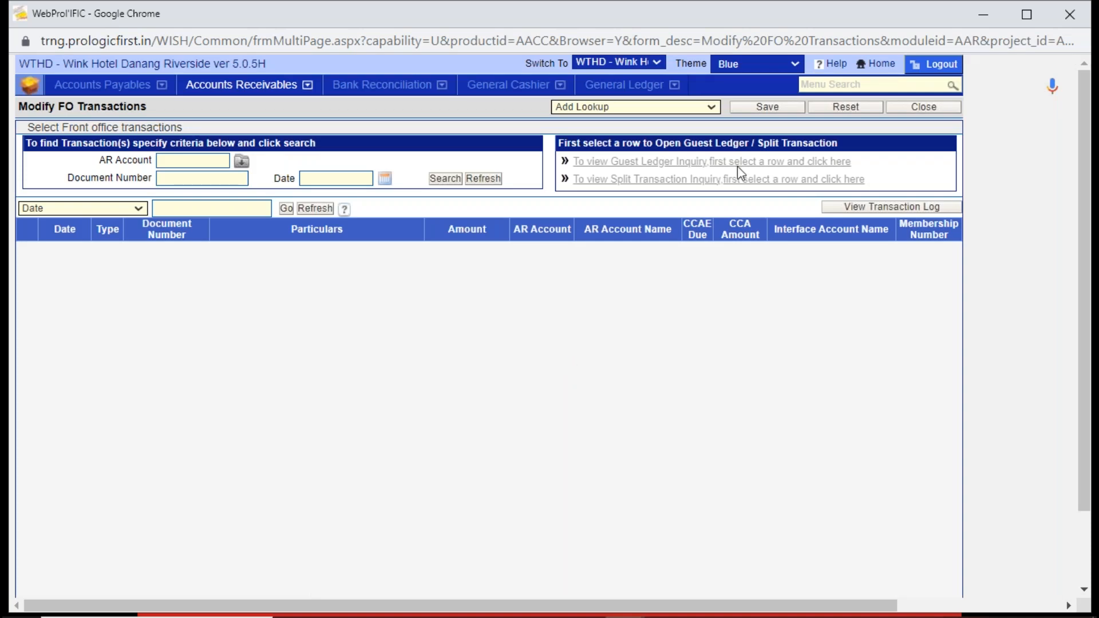
{"action": "left_click", "coordinate": [920, 108]}
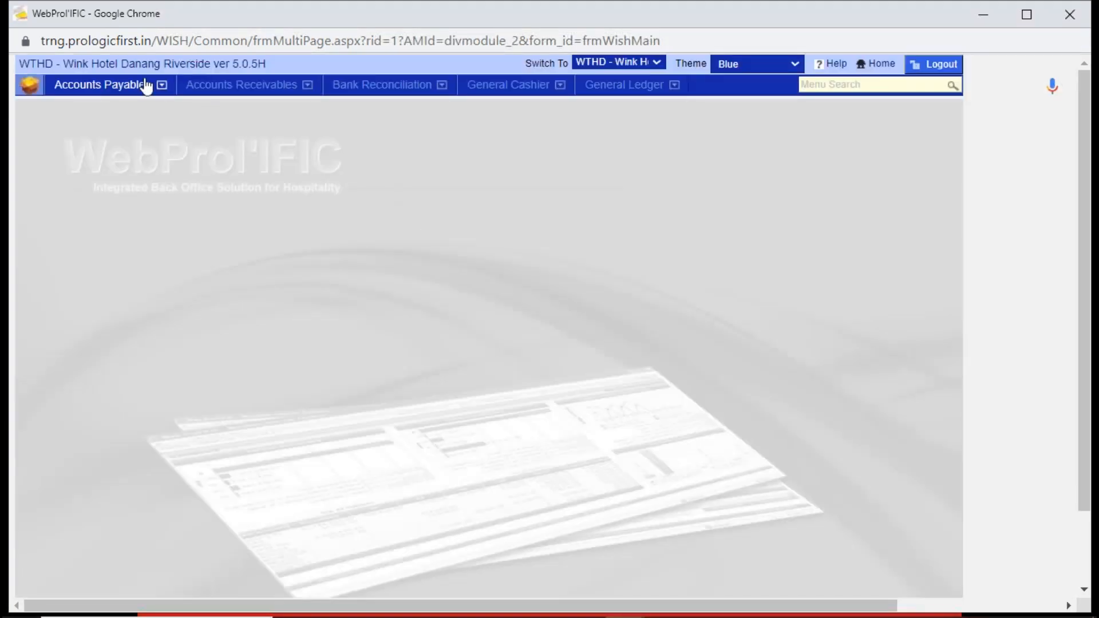
- Check the front office transactions available to transfer for 22/06/2023 in Transfer FO Transactions, and leave without transferring
{"action": "left_click", "coordinate": [216, 87]}
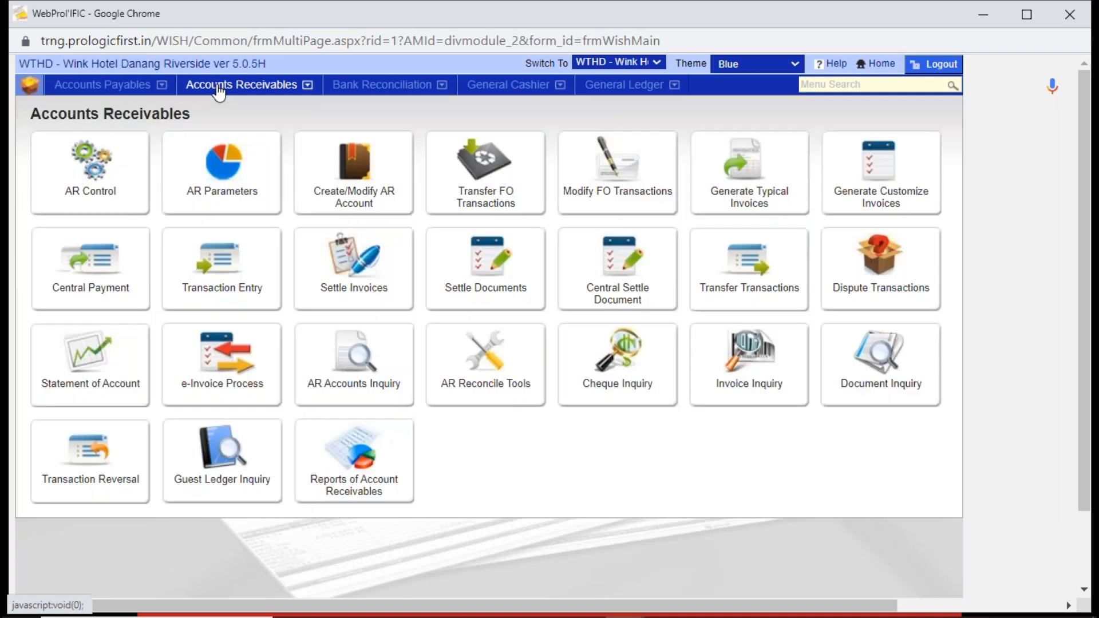
{"action": "left_click", "coordinate": [497, 214]}
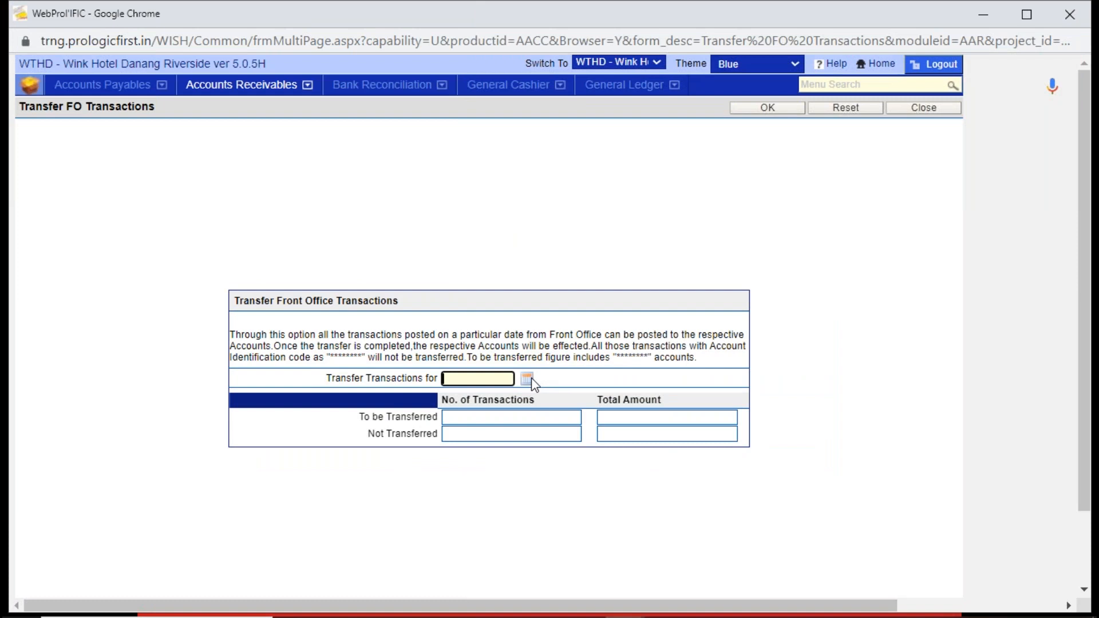
{"action": "left_click", "coordinate": [530, 379]}
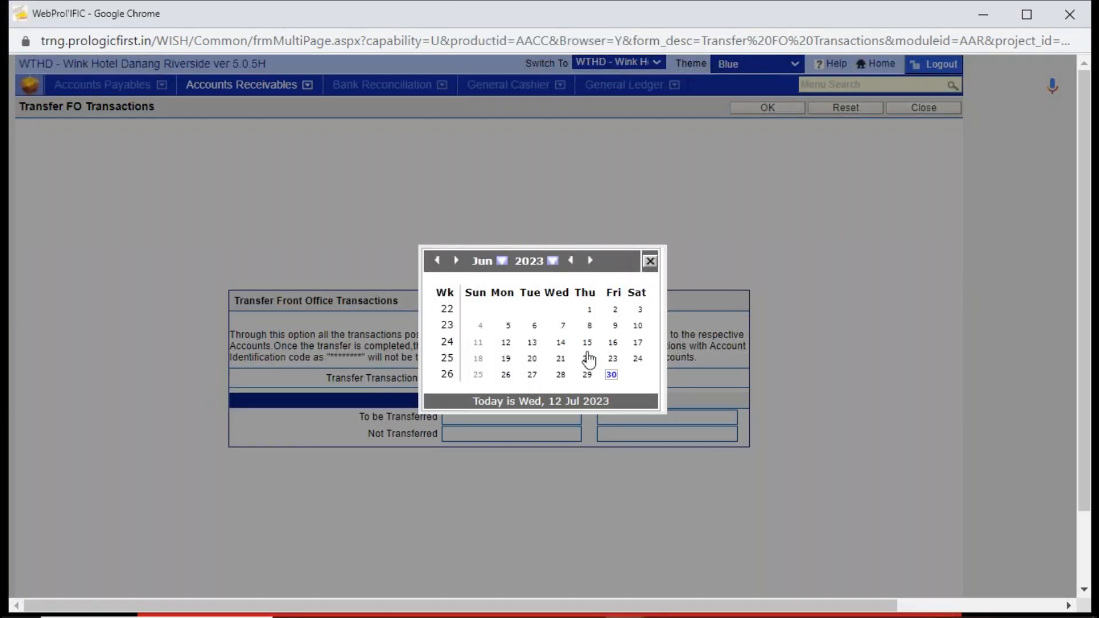
{"action": "left_click", "coordinate": [587, 358]}
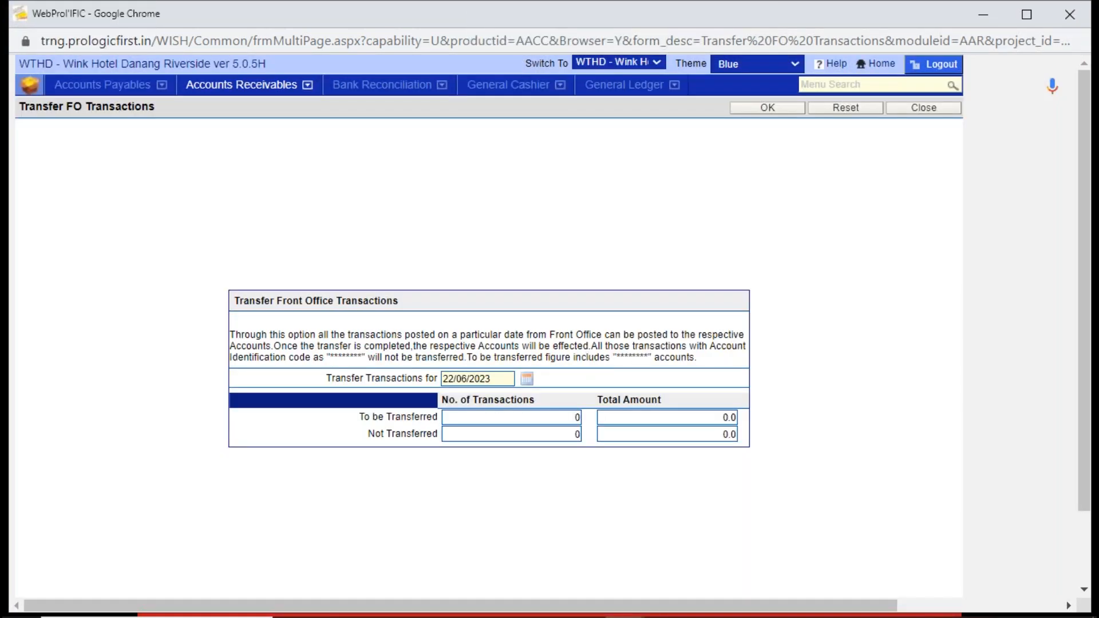
{"action": "left_click", "coordinate": [958, 109]}
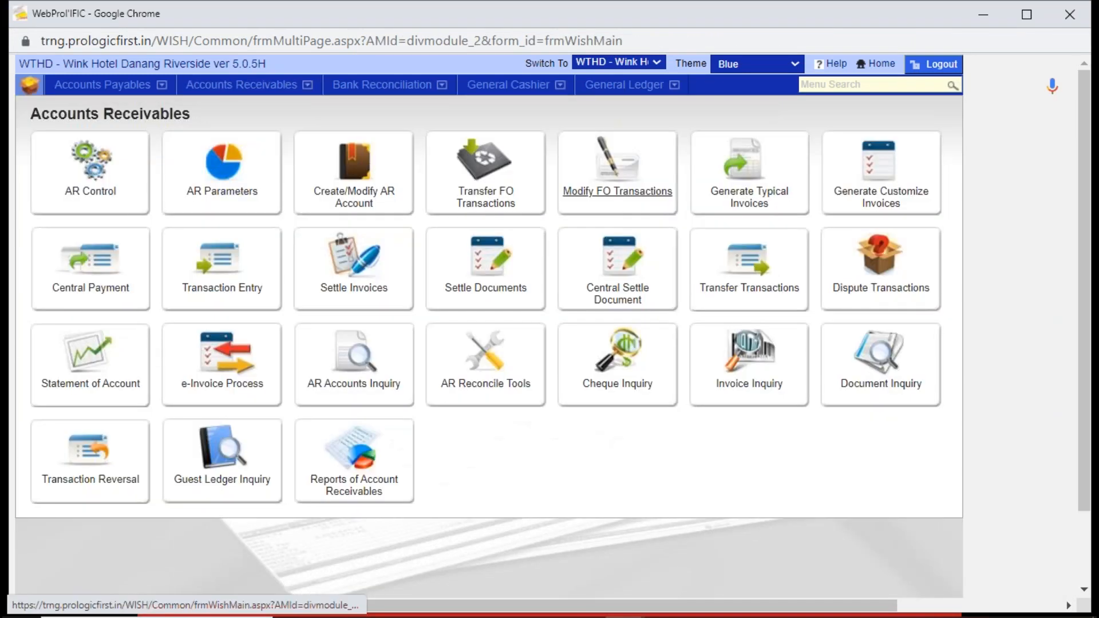
- Return to Modify FO Transactions, repeat the unfiltered transaction search, and close the form
{"action": "left_click", "coordinate": [613, 189]}
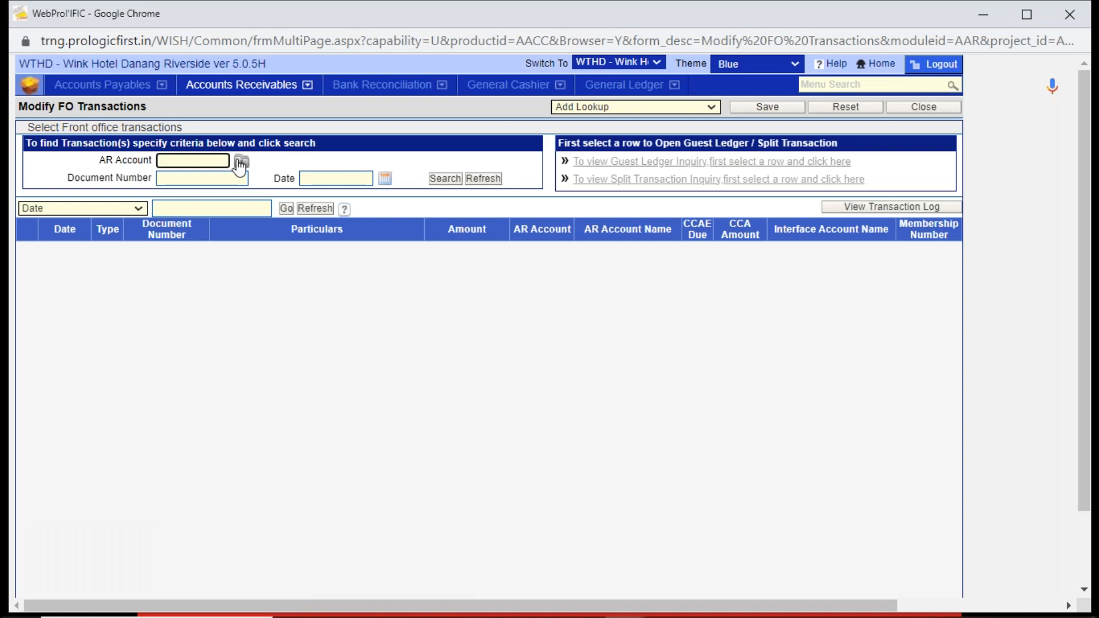
{"action": "left_click", "coordinate": [454, 179]}
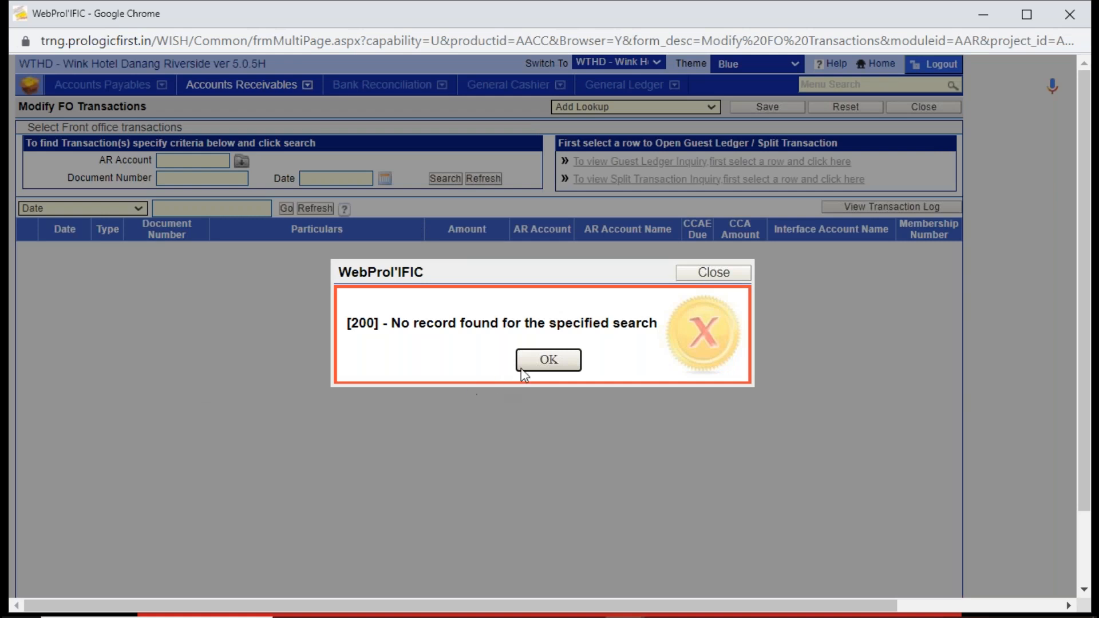
{"action": "left_click", "coordinate": [537, 365]}
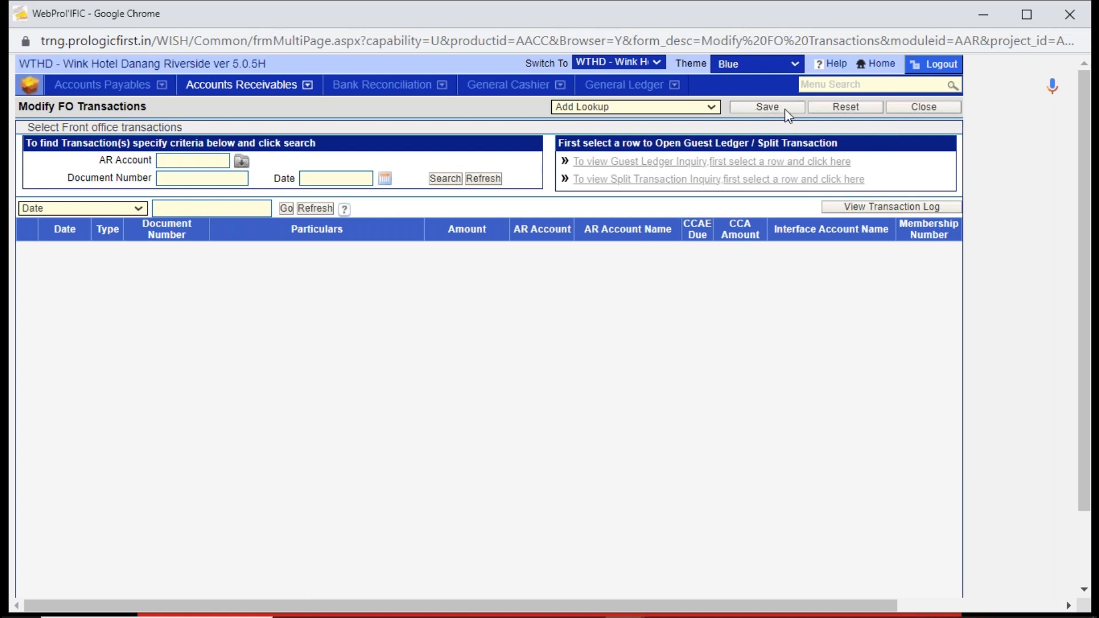
{"action": "left_click", "coordinate": [904, 112]}
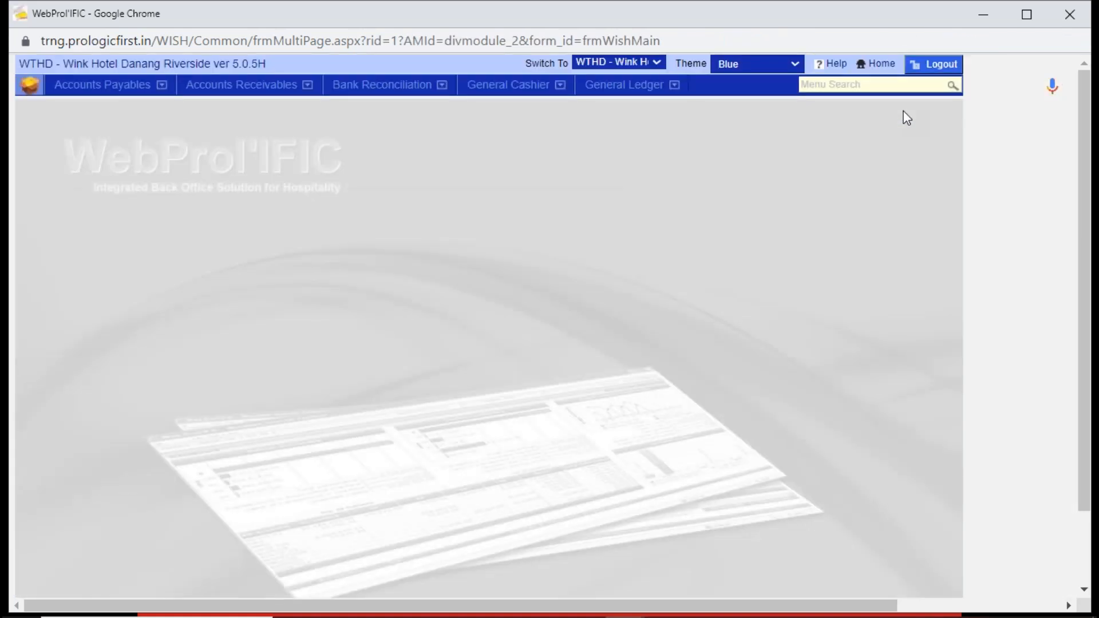
- Search the Accounts Receivables Statement of Account for 01/01/2023 to 30/06/2023 across all types, and close it
{"action": "left_click", "coordinate": [253, 90]}
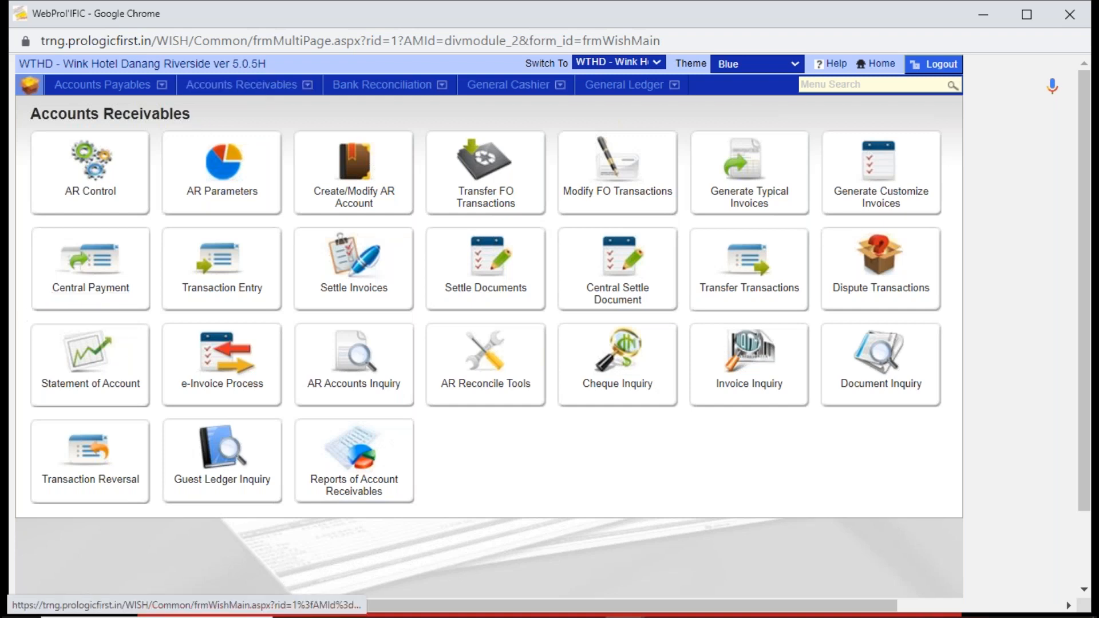
{"action": "left_click", "coordinate": [83, 362]}
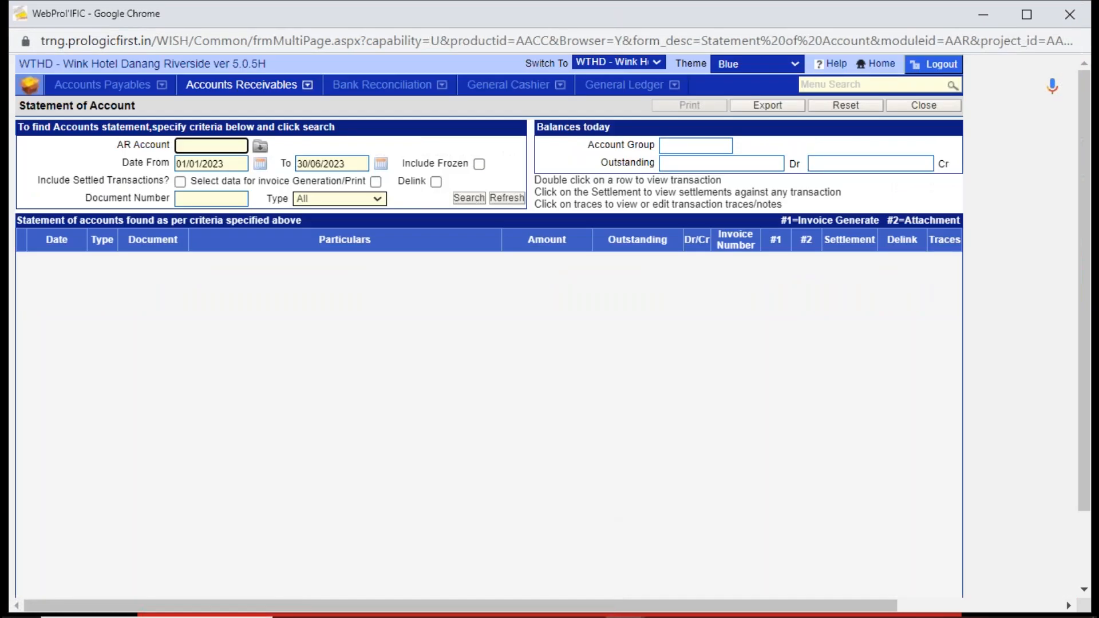
{"action": "left_click", "coordinate": [469, 198]}
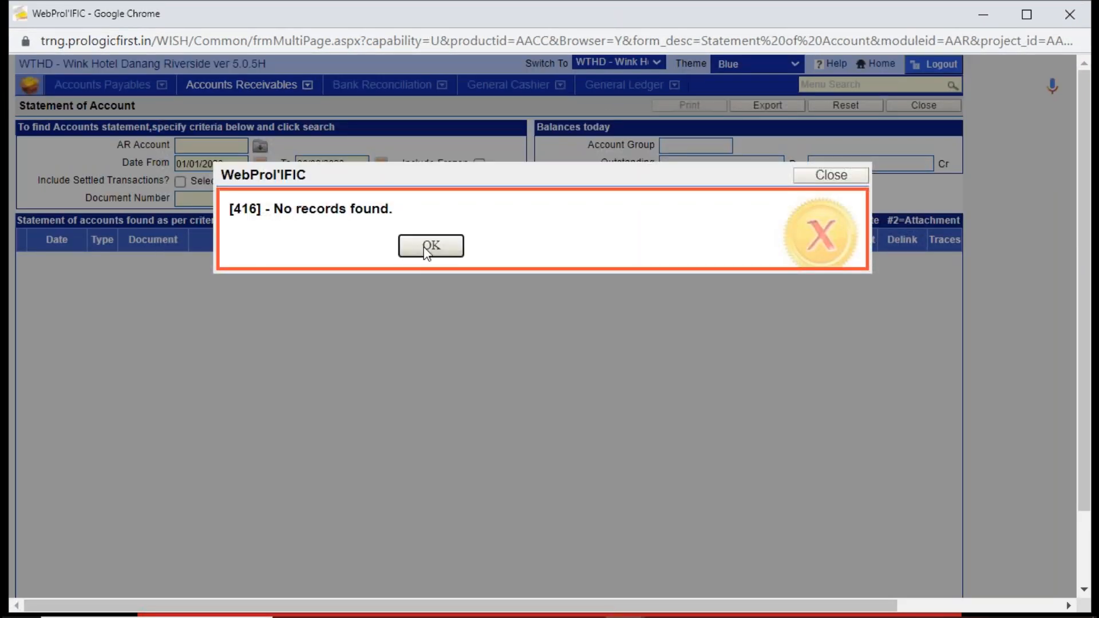
{"action": "left_click", "coordinate": [428, 247]}
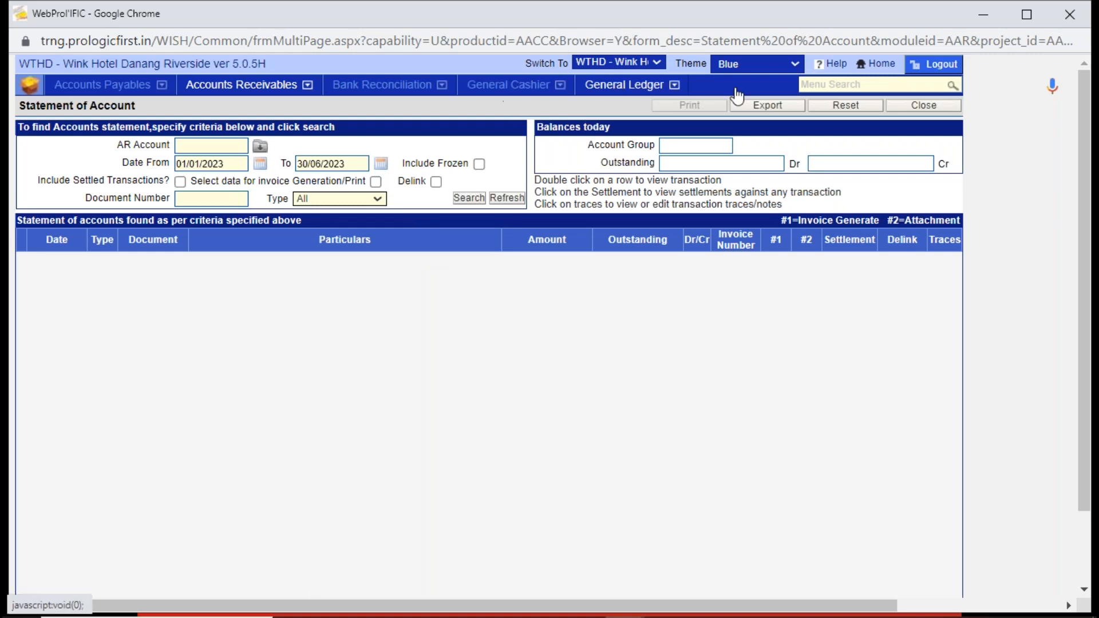
{"action": "left_click", "coordinate": [901, 106]}
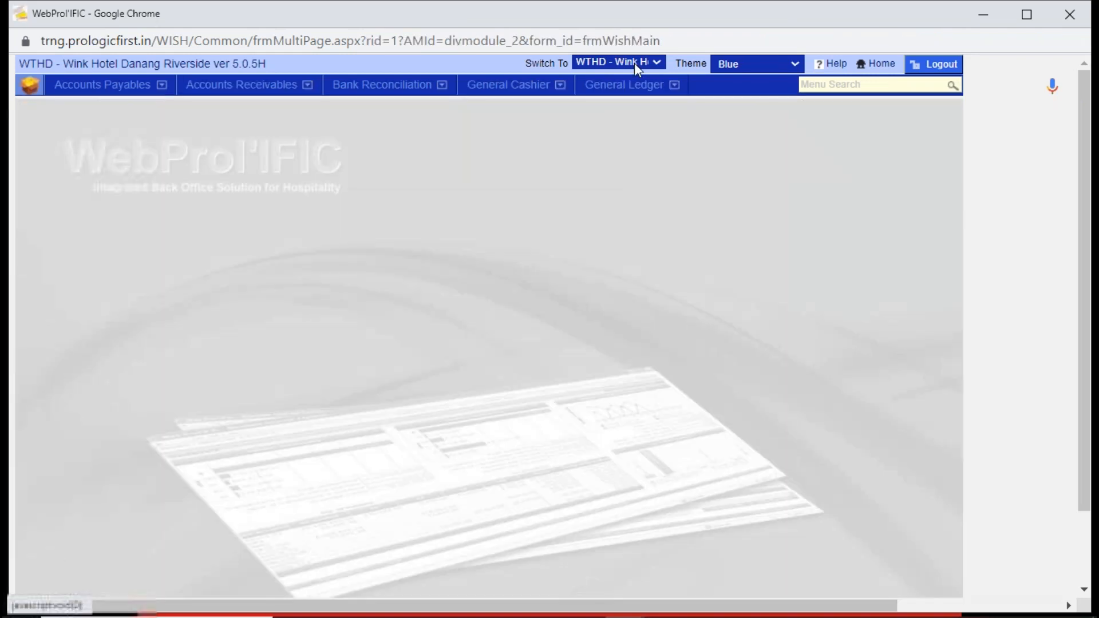
- Switch the property to WTPD - Wink Hotel DaNang Centre and open Create/Modify AR Account
{"action": "left_click", "coordinate": [652, 63]}
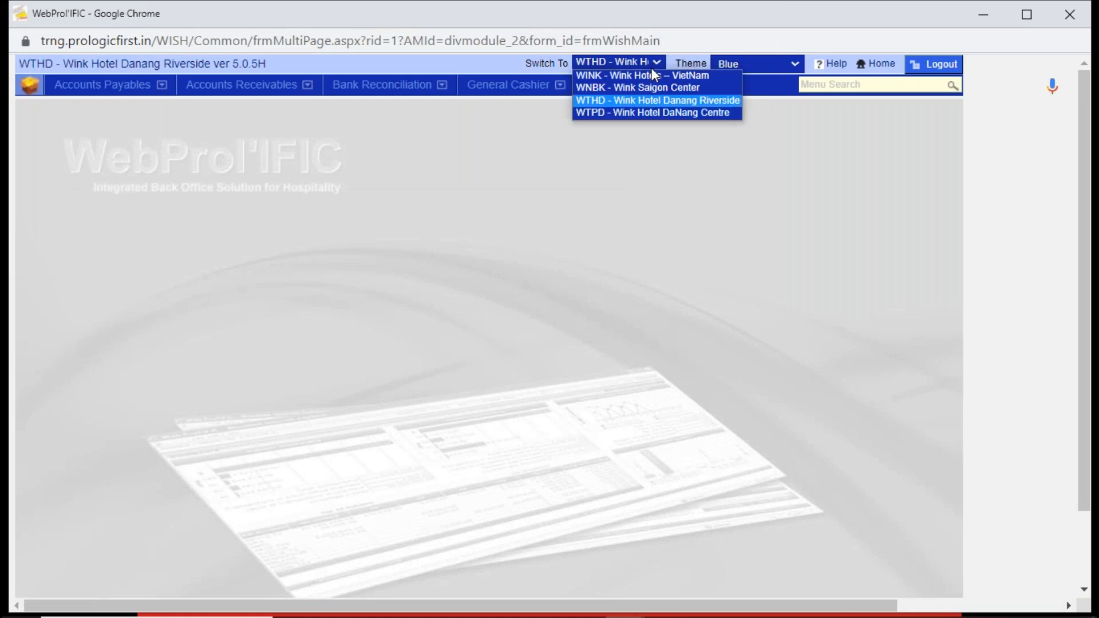
{"action": "left_click", "coordinate": [652, 113]}
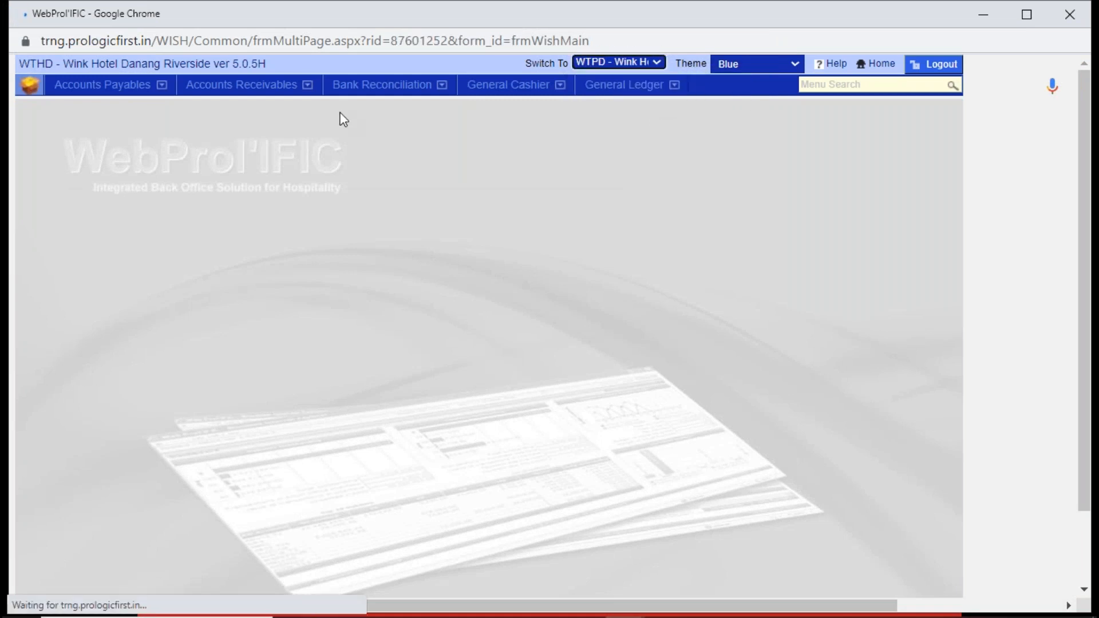
{"action": "left_click", "coordinate": [242, 85]}
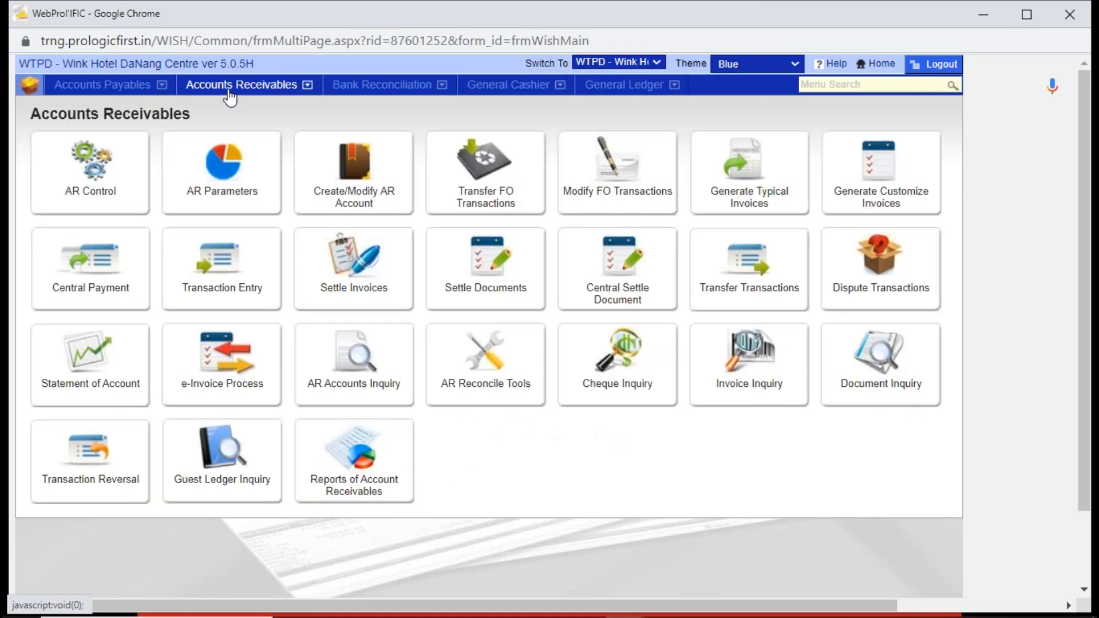
{"action": "left_click", "coordinate": [351, 189]}
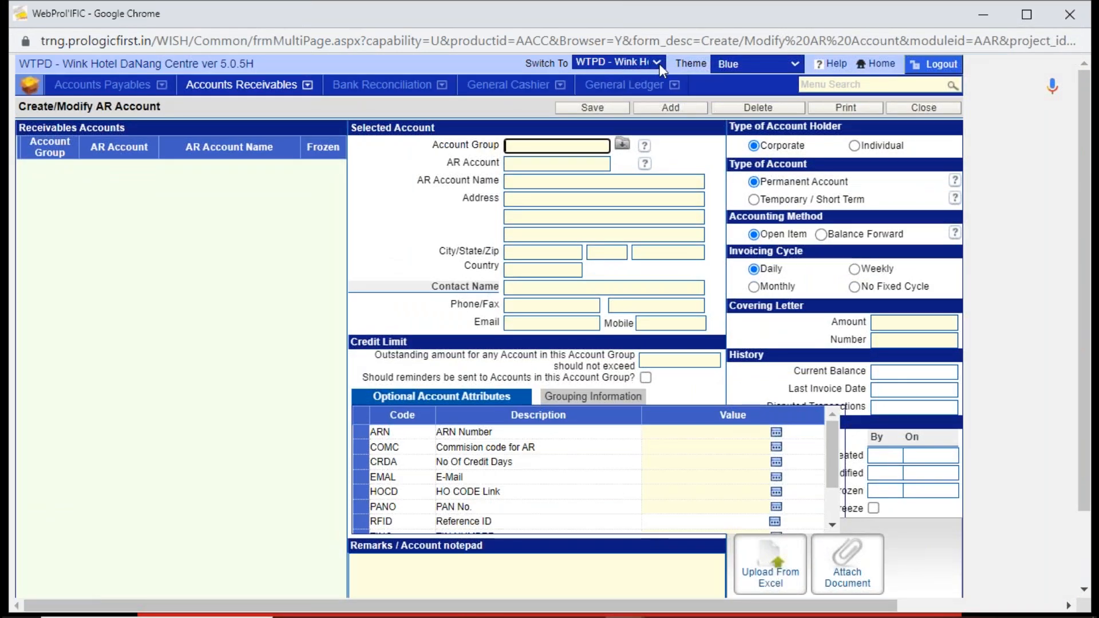
- Switch the property to WINK - Wink Hotels – VietNam and open its Create/Modify AR Account form
{"action": "left_click", "coordinate": [658, 64]}
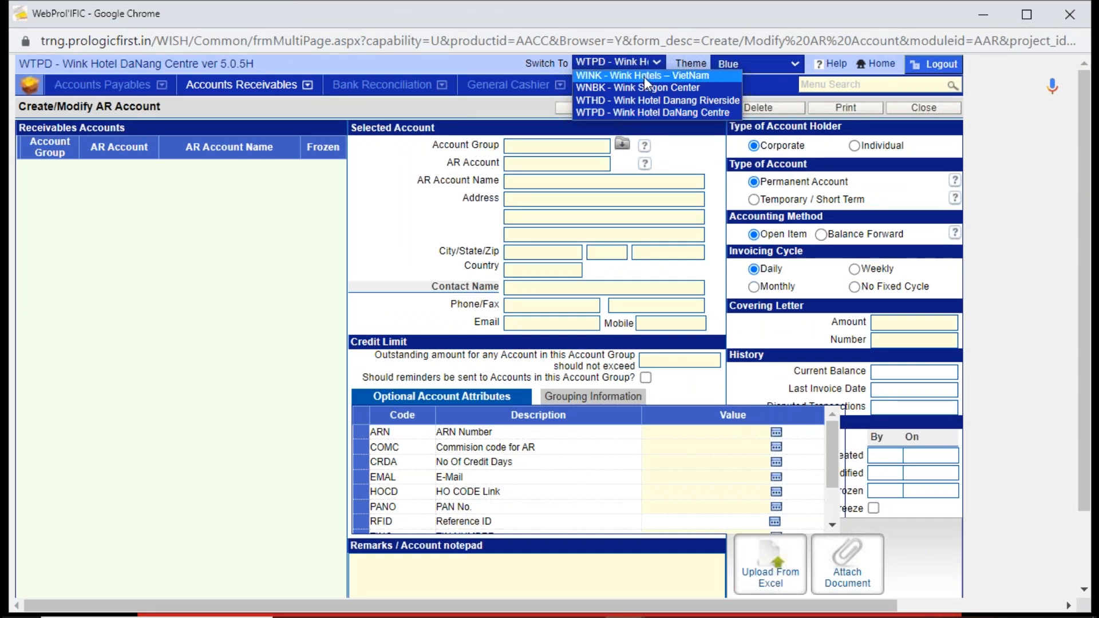
{"action": "left_click", "coordinate": [644, 77]}
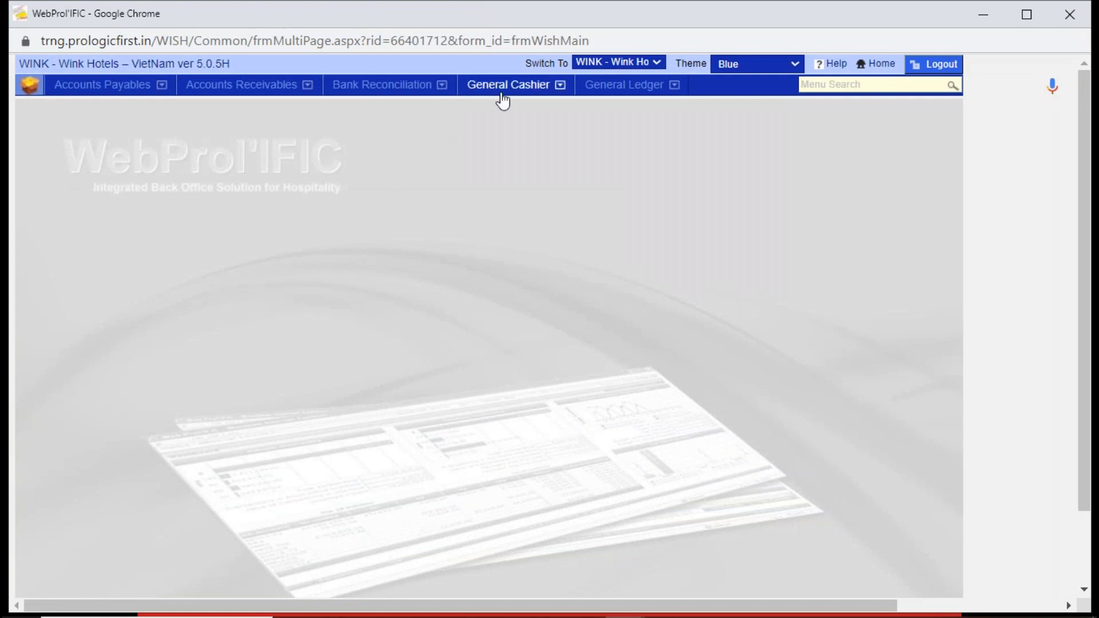
{"action": "left_click", "coordinate": [221, 91]}
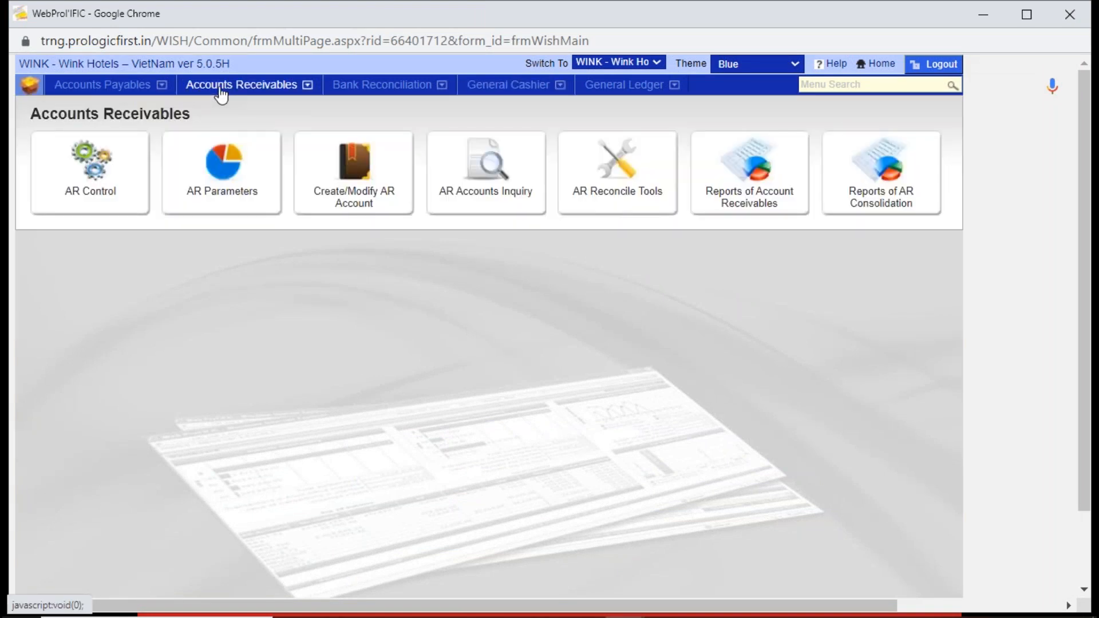
{"action": "left_click", "coordinate": [375, 197]}
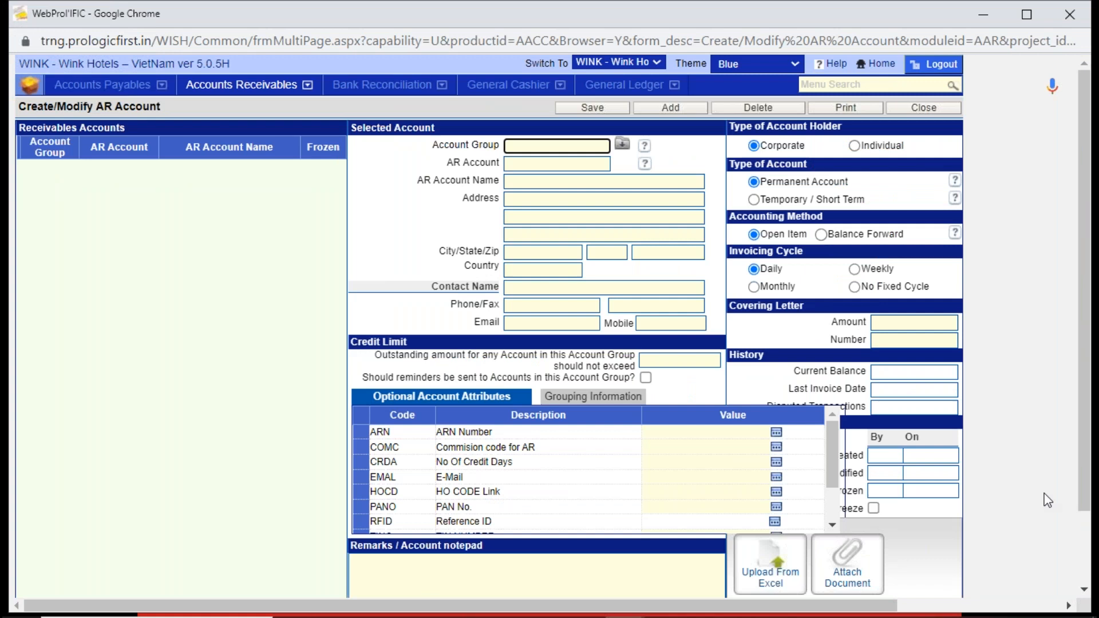
- Download the AR account template for the Excel upload, review its columns in Excel, and close both the file and the upload dialog
{"action": "scroll", "coordinate": [1075, 496], "scroll_direction": "down", "scroll_amount": 2}
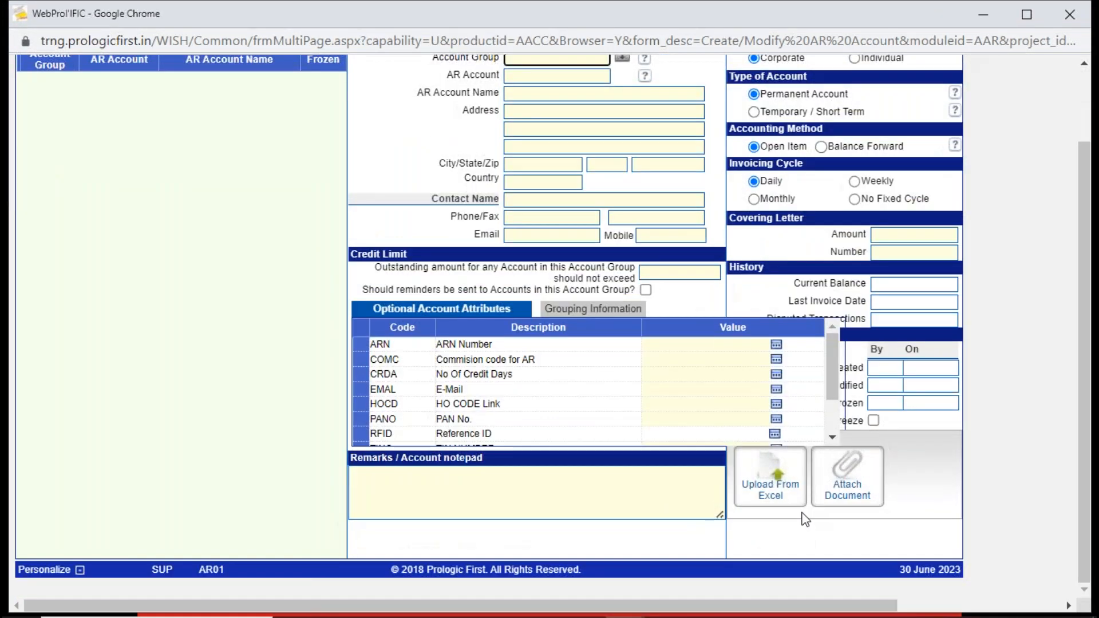
{"action": "left_click", "coordinate": [762, 485]}
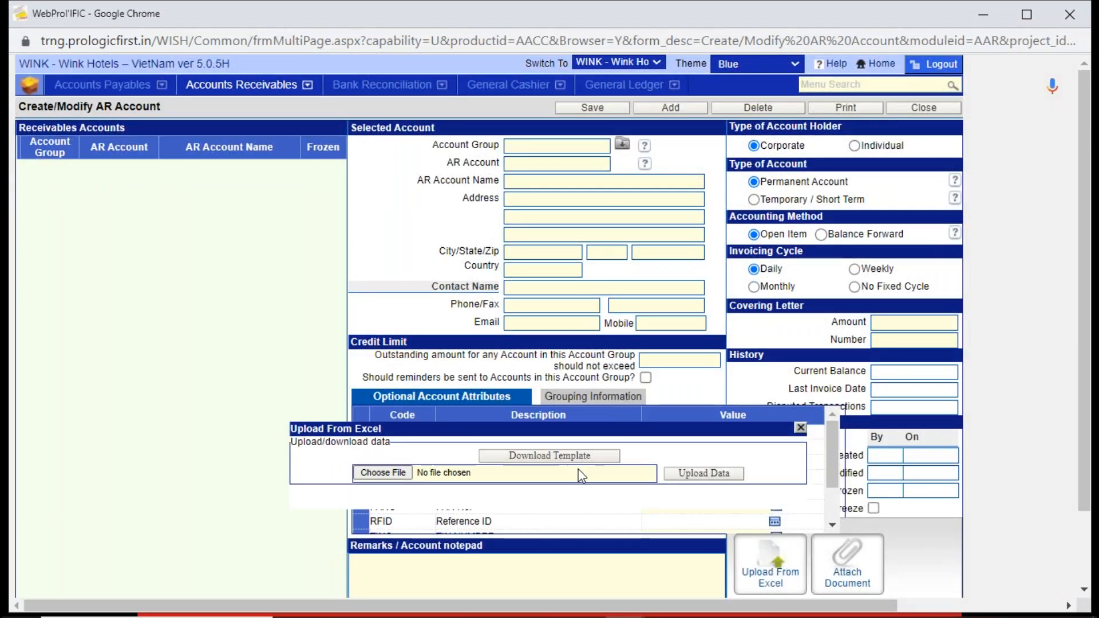
{"action": "left_click", "coordinate": [578, 458]}
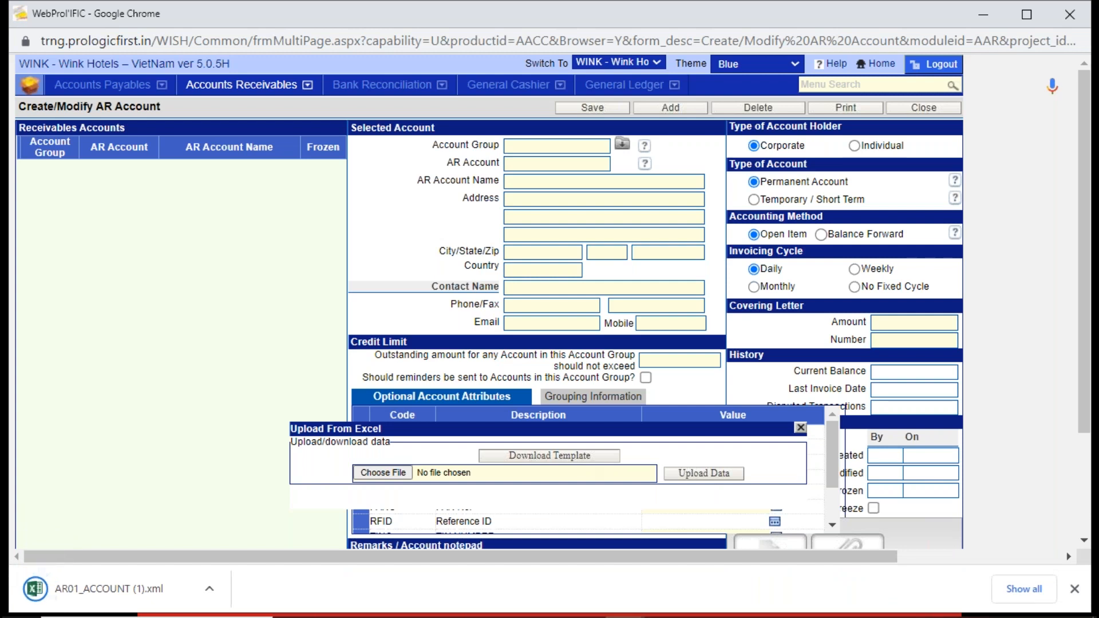
{"action": "left_click", "coordinate": [160, 587]}
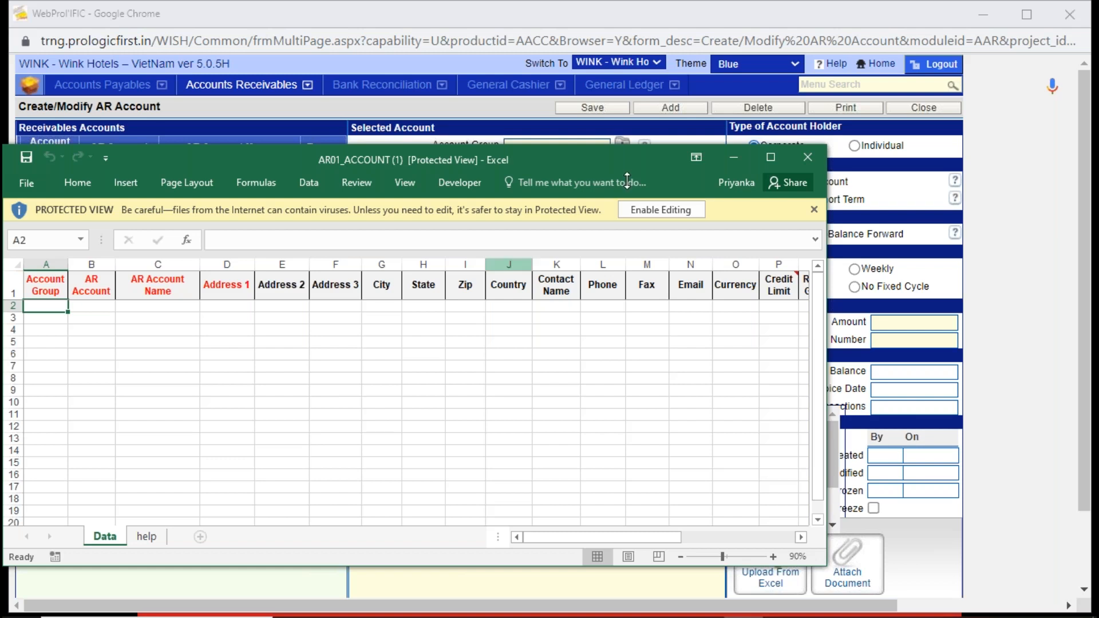
{"action": "left_click", "coordinate": [813, 153]}
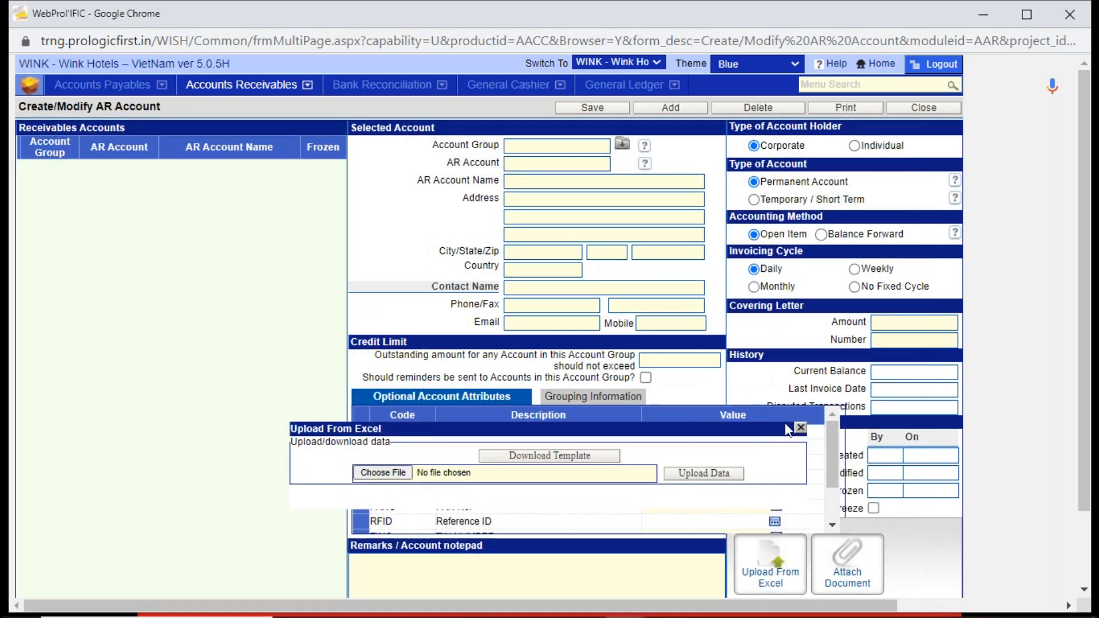
{"action": "left_click", "coordinate": [799, 428]}
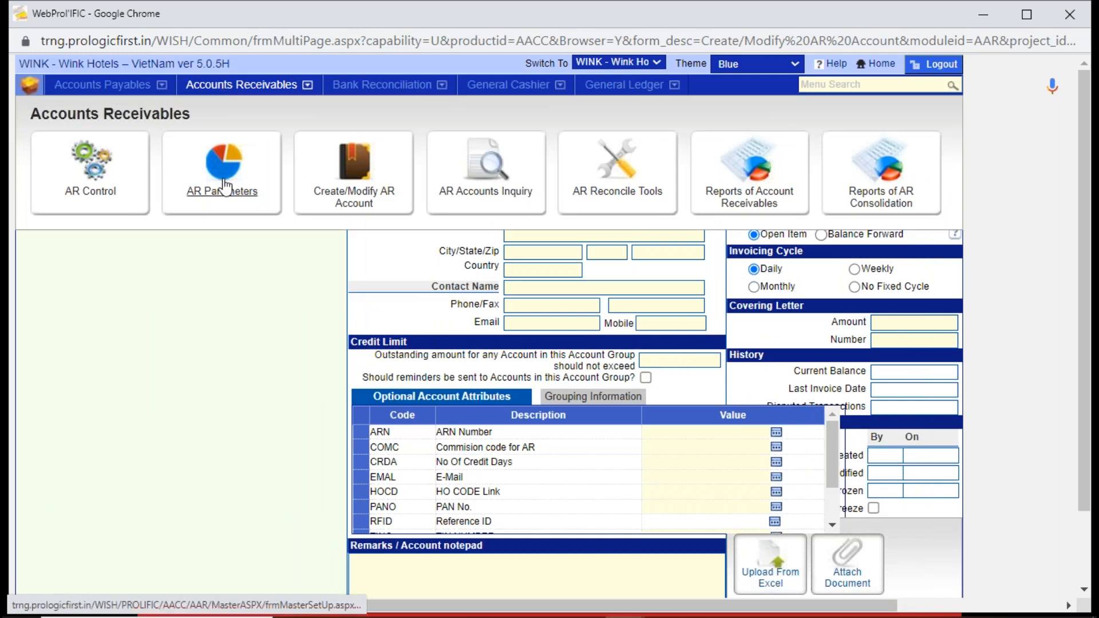
- View the Account Group master in AR Parameters
{"action": "left_click", "coordinate": [223, 183]}
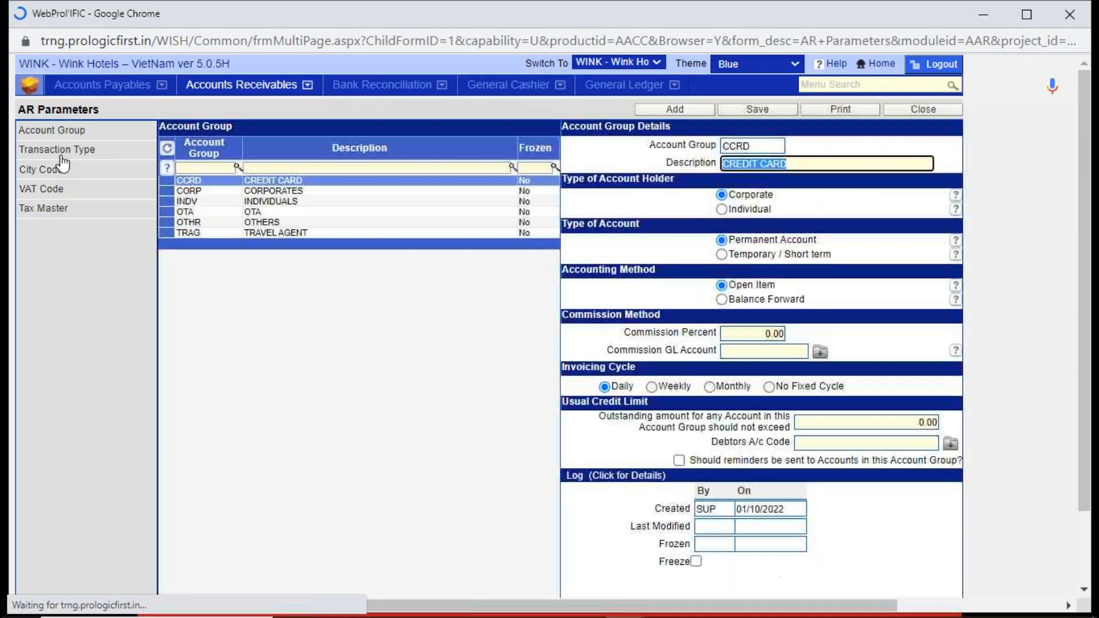
{"action": "left_click", "coordinate": [57, 130]}
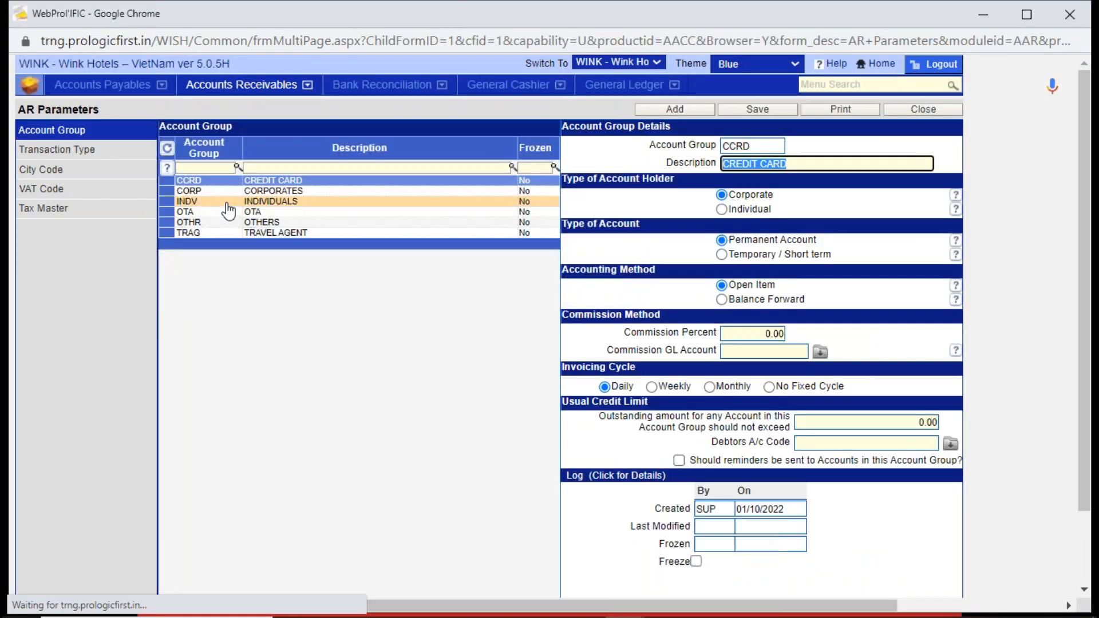
- Look up the code of the CORPORATES account group in AR Parameters, and open the Create/Modify AR Account form
{"action": "left_click", "coordinate": [216, 194]}
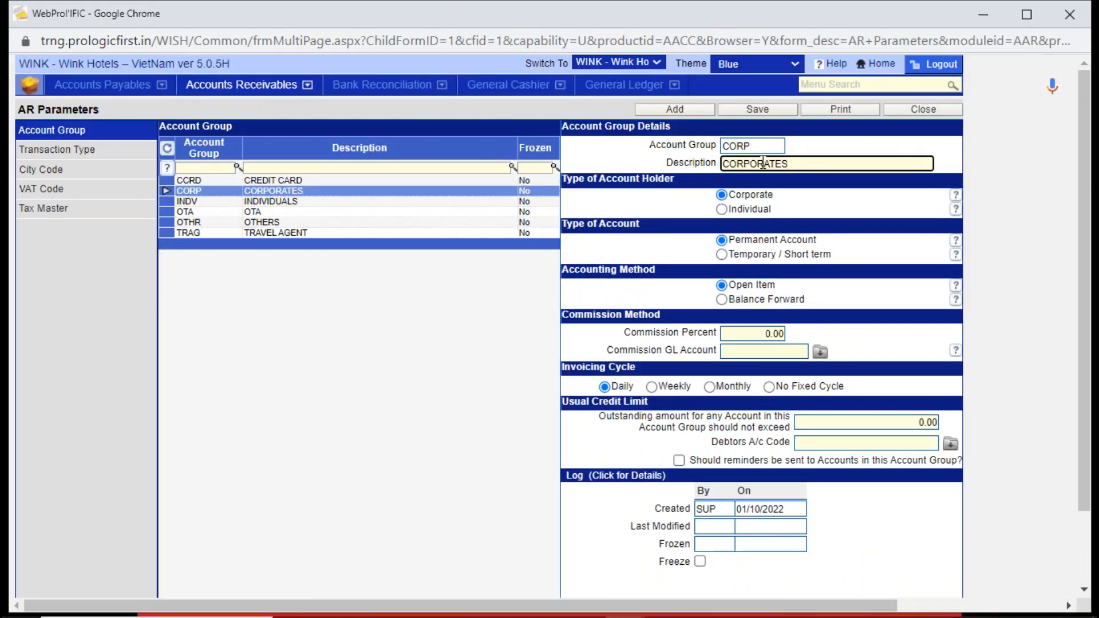
{"action": "left_click", "coordinate": [755, 144]}
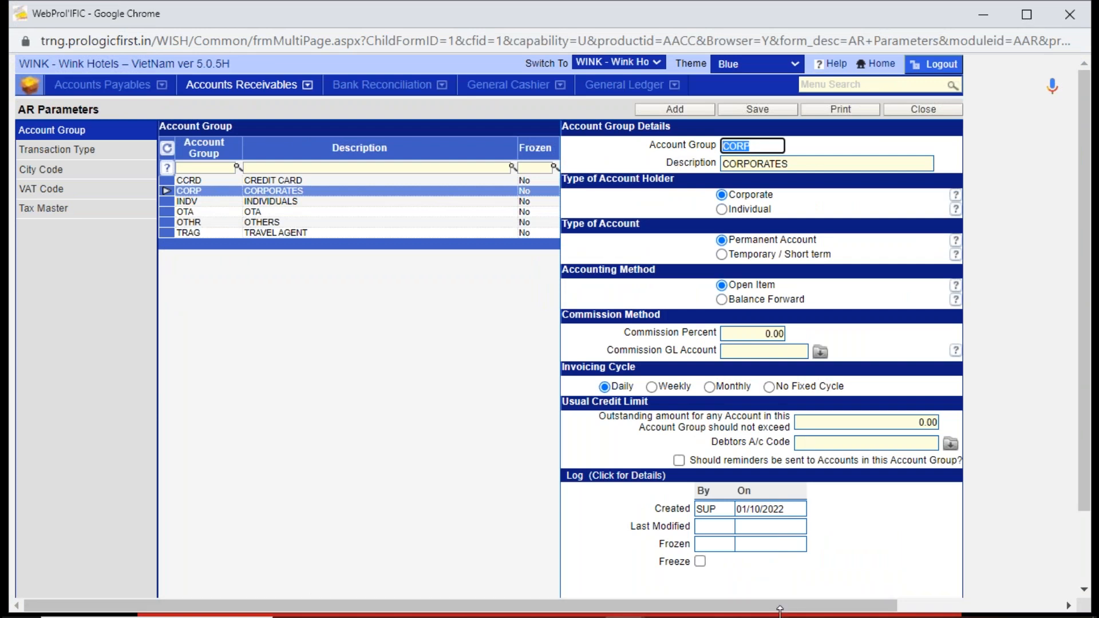
{"action": "key", "text": "alt+Tab"}
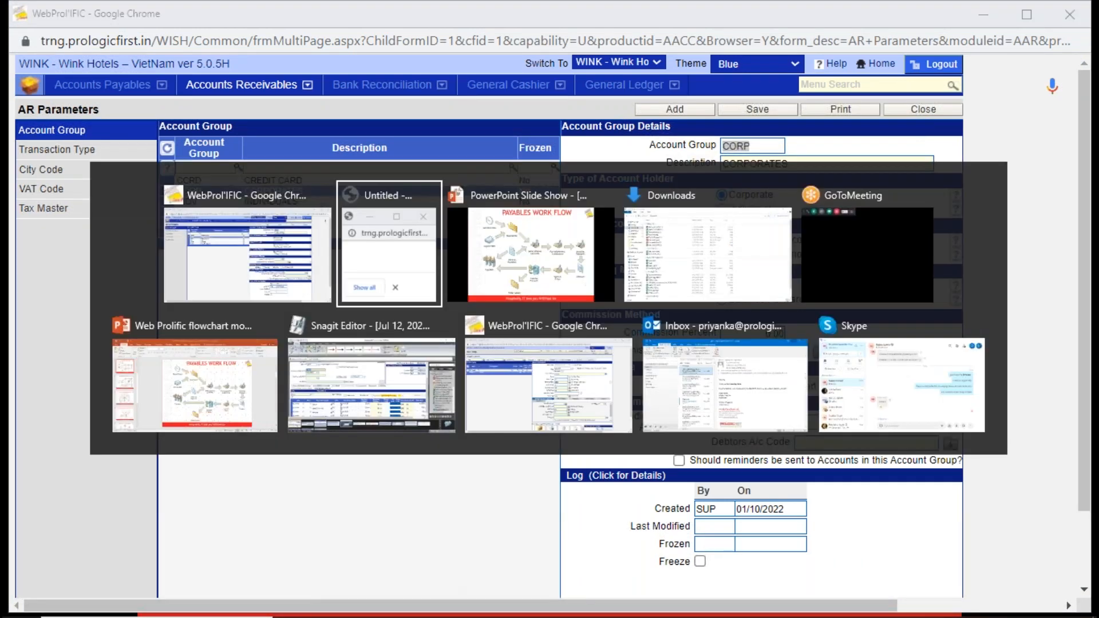
{"action": "left_click", "coordinate": [147, 23]}
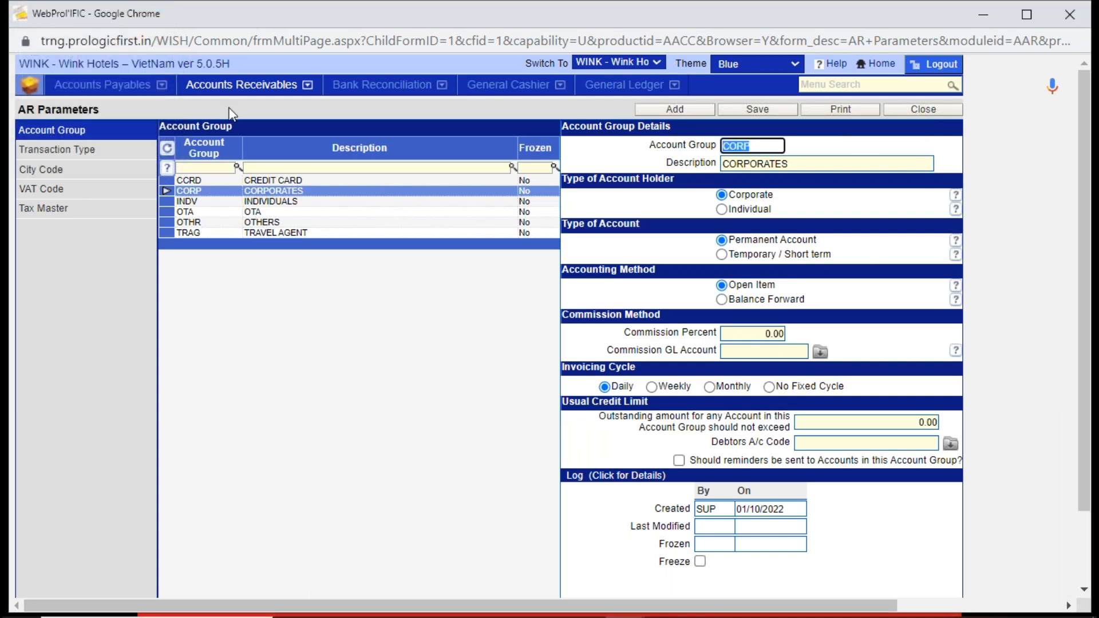
{"action": "left_click", "coordinate": [237, 85]}
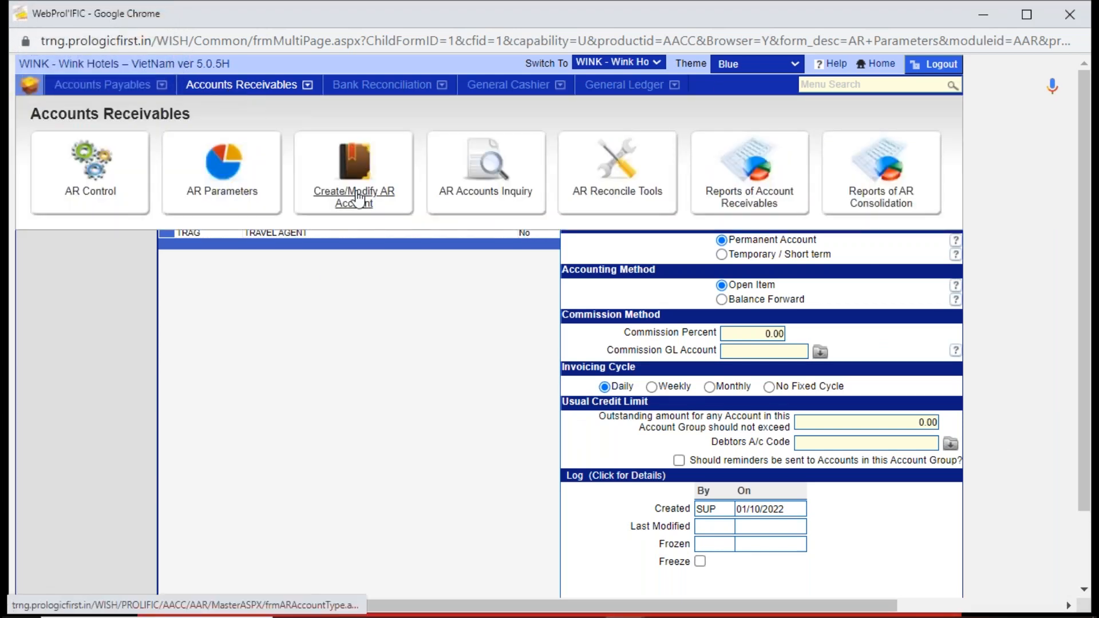
{"action": "left_click", "coordinate": [358, 200]}
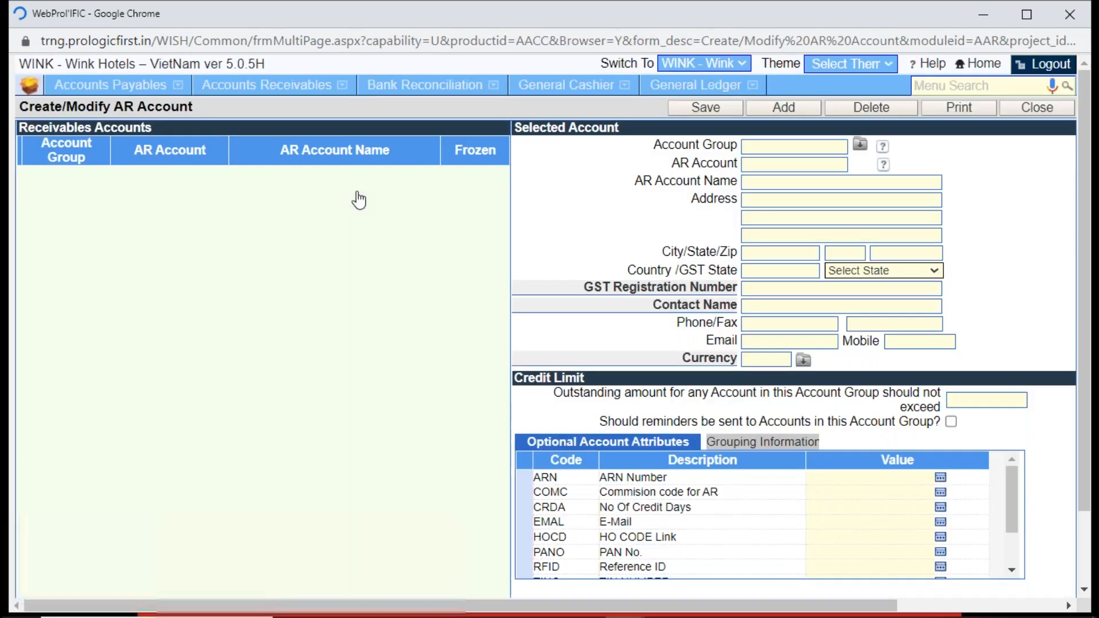
- Switch to the Downloads folder, open the AR01_ACCOUNT (1) template in Excel, and enable editing
{"action": "key", "text": "alt+Tab"}
{"action": "key", "text": "alt+Tab"}
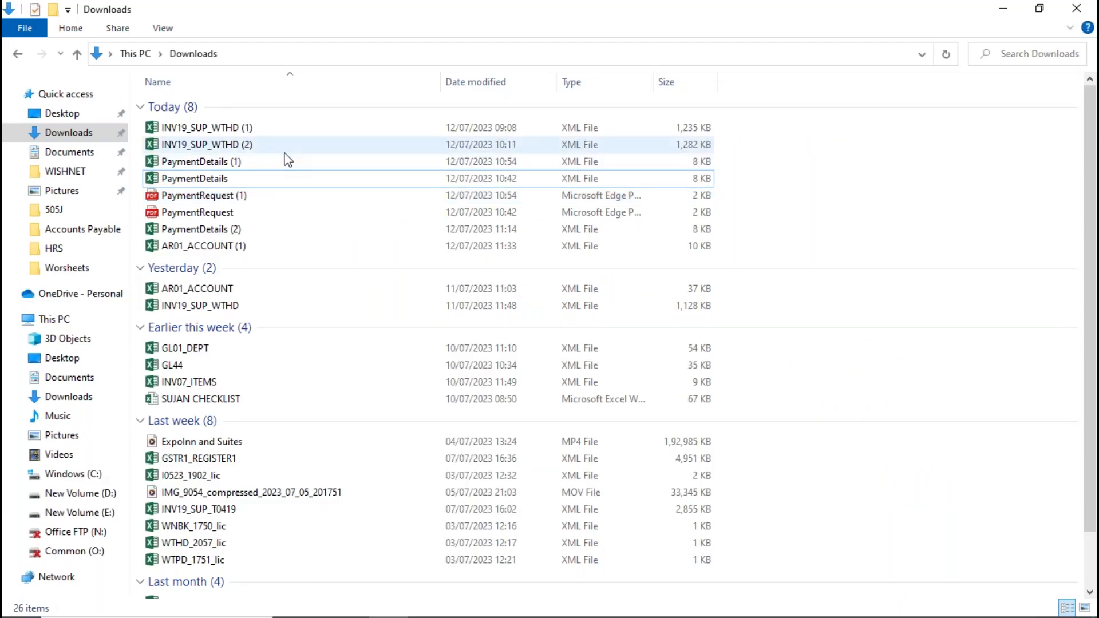
{"action": "left_click", "coordinate": [610, 54]}
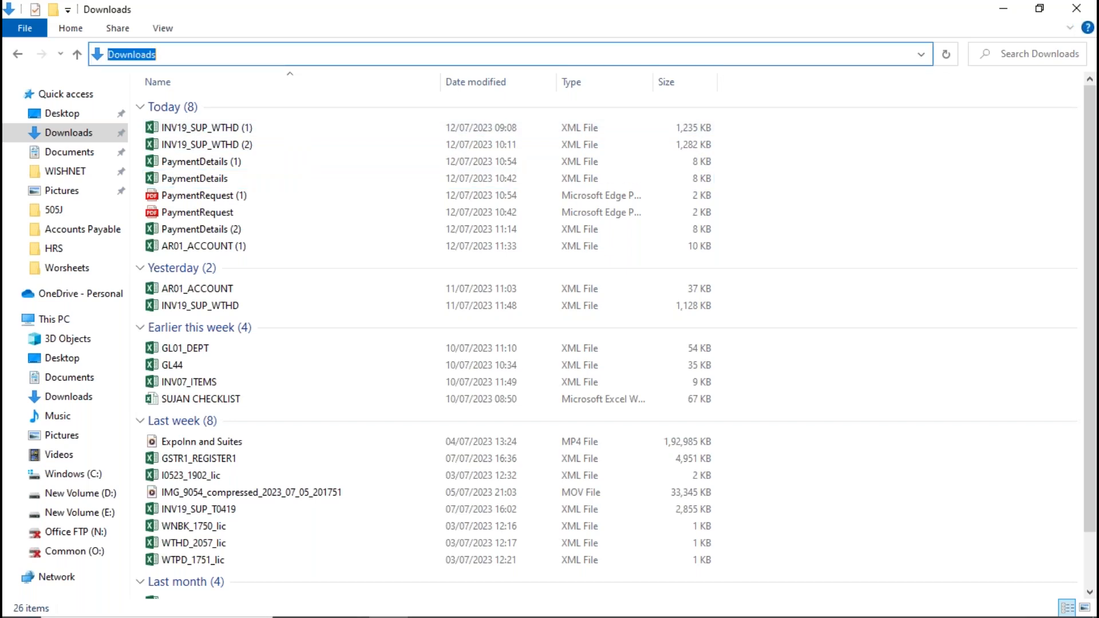
{"action": "key", "text": "Return"}
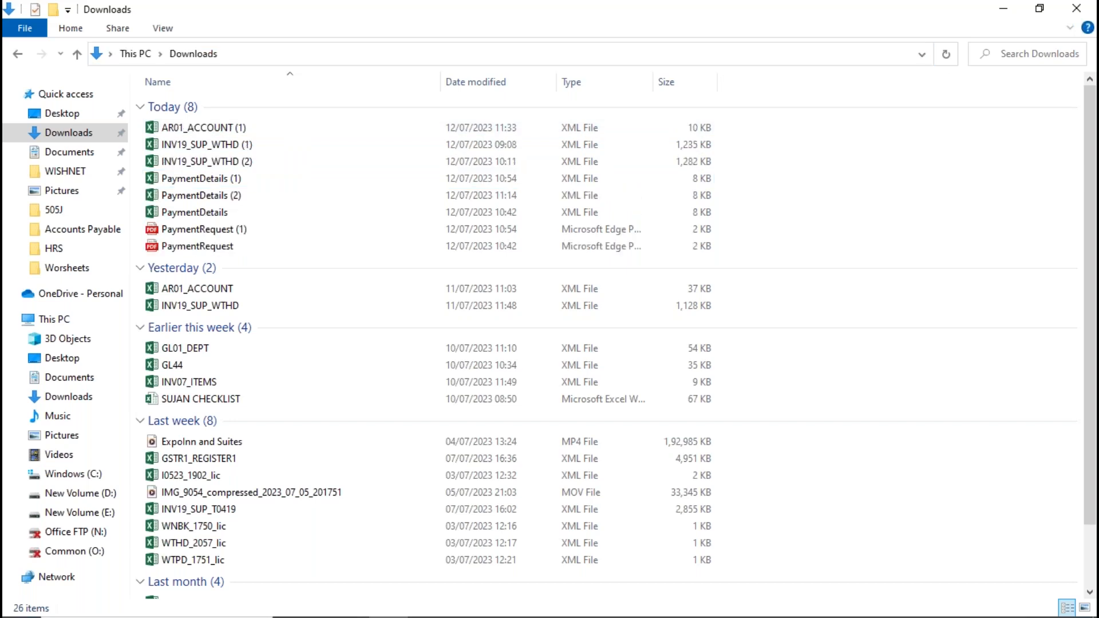
{"action": "left_click", "coordinate": [244, 138]}
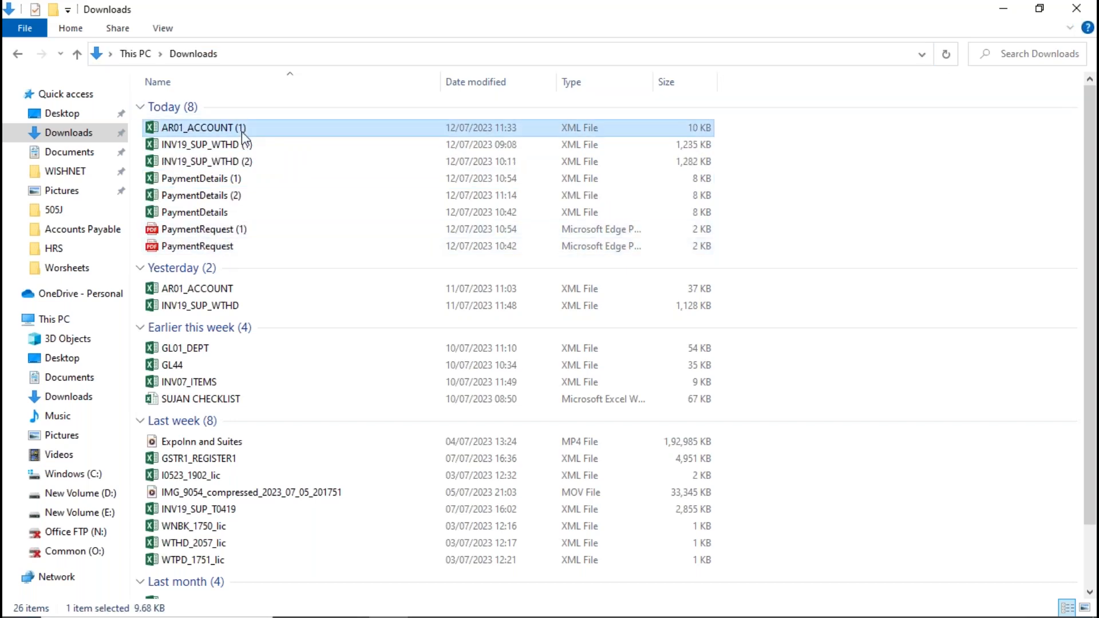
{"action": "double_click", "coordinate": [243, 133]}
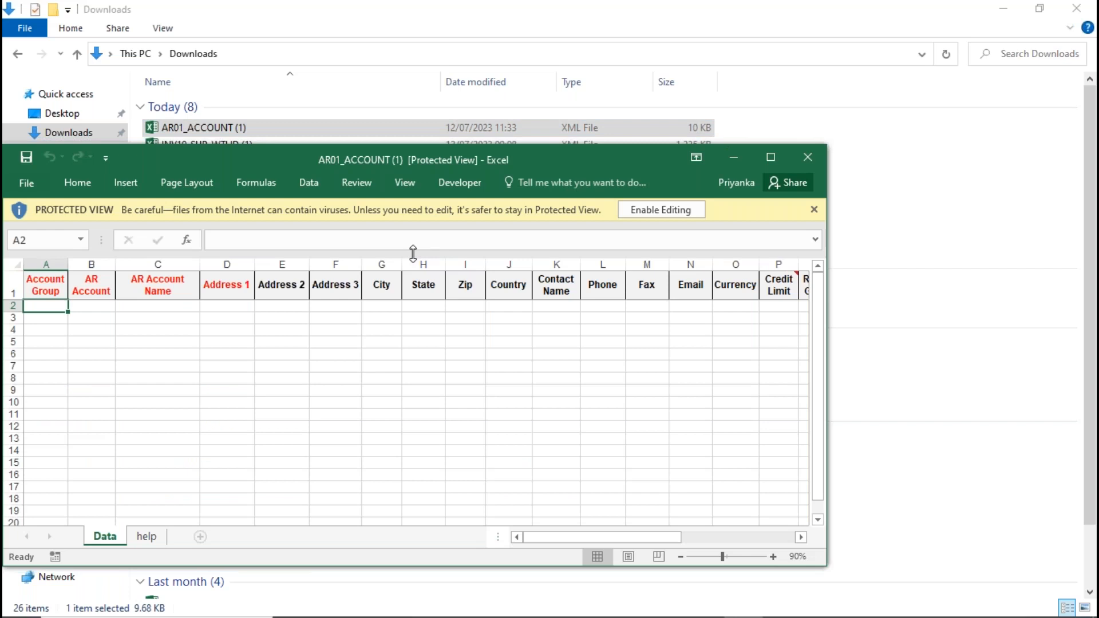
{"action": "key", "text": "ctrl+c"}
{"action": "left_click", "coordinate": [662, 204]}
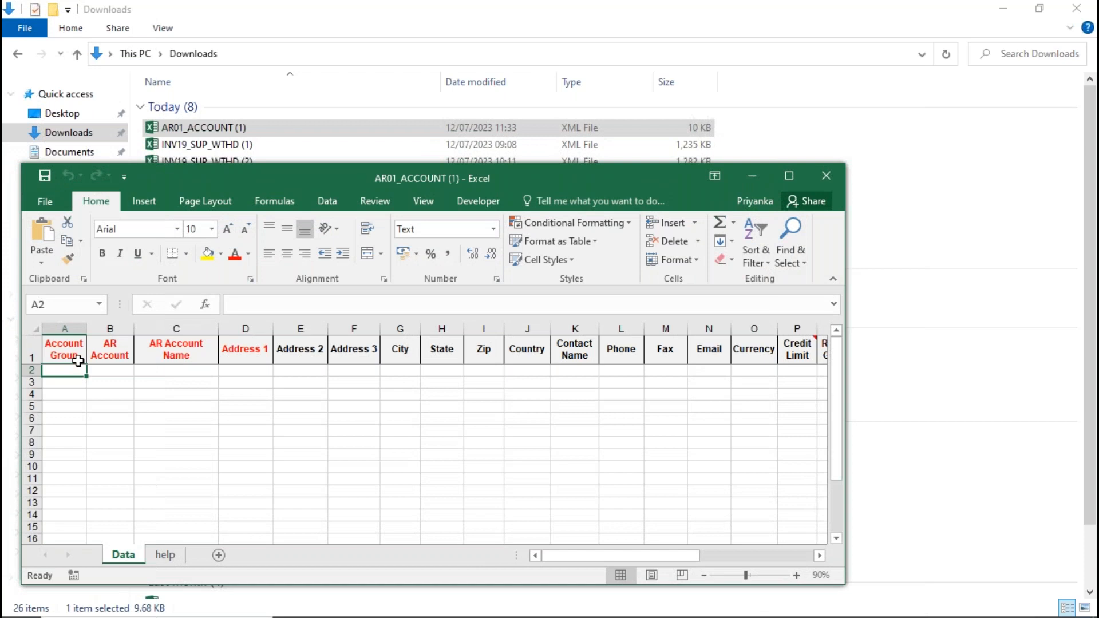
- In row 2 of the template, enter account group CORP, AR account PFIPL and AR account name PROLOGIC FIRST
{"action": "key", "text": "ctrl+v"}
{"action": "key", "text": "Escape"}
{"action": "type", "text": "COR"}
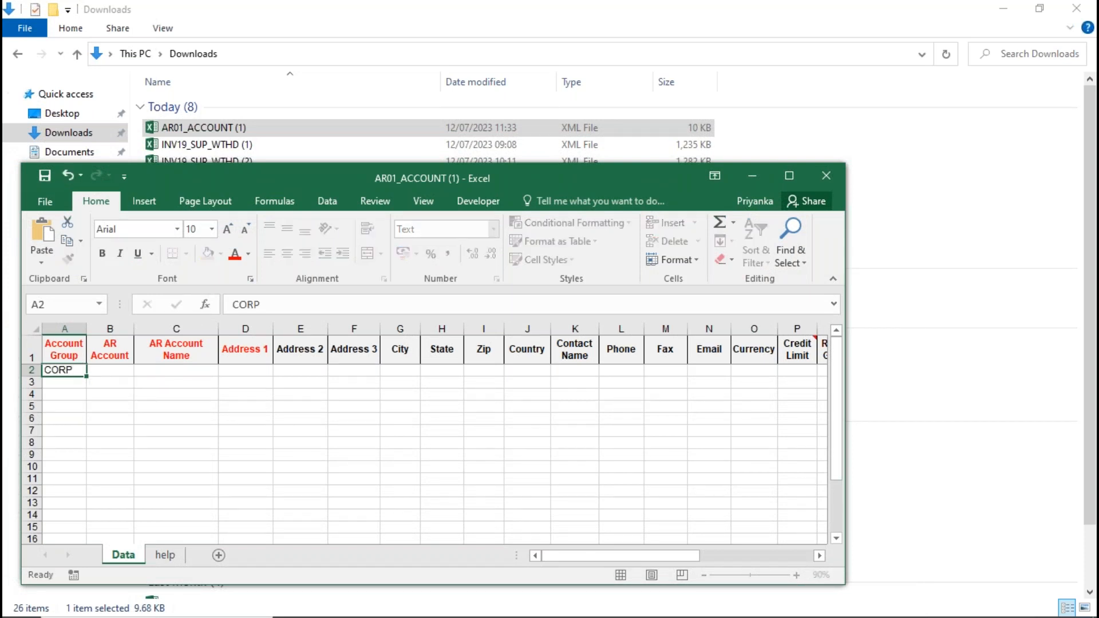
{"action": "key", "text": "Tab"}
{"action": "type", "text": "PFIPL"}
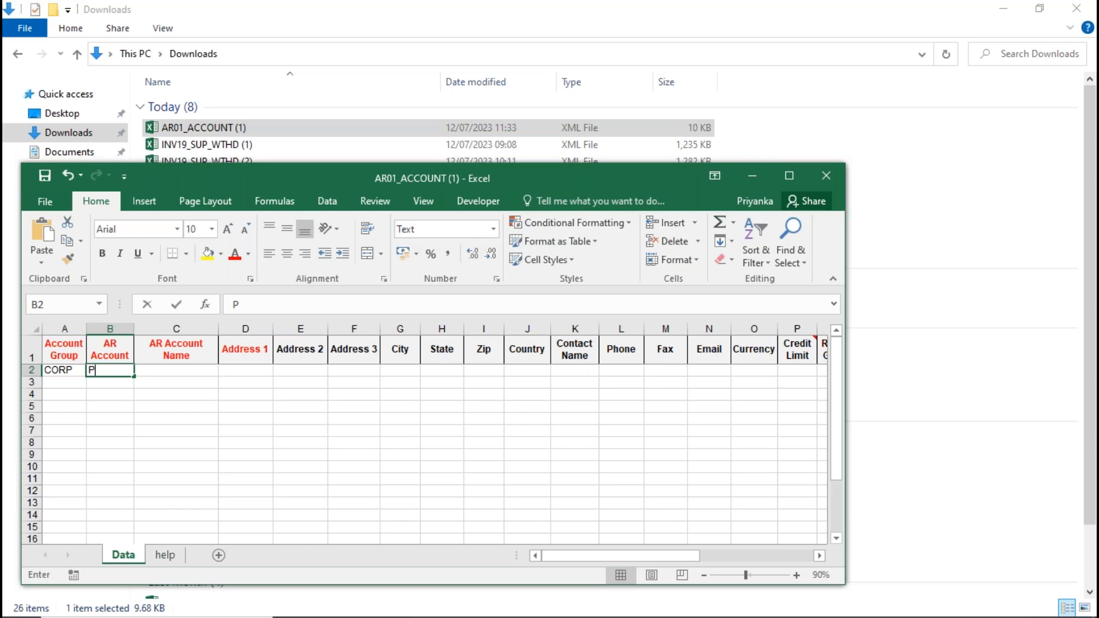
{"action": "key", "text": "Tab"}
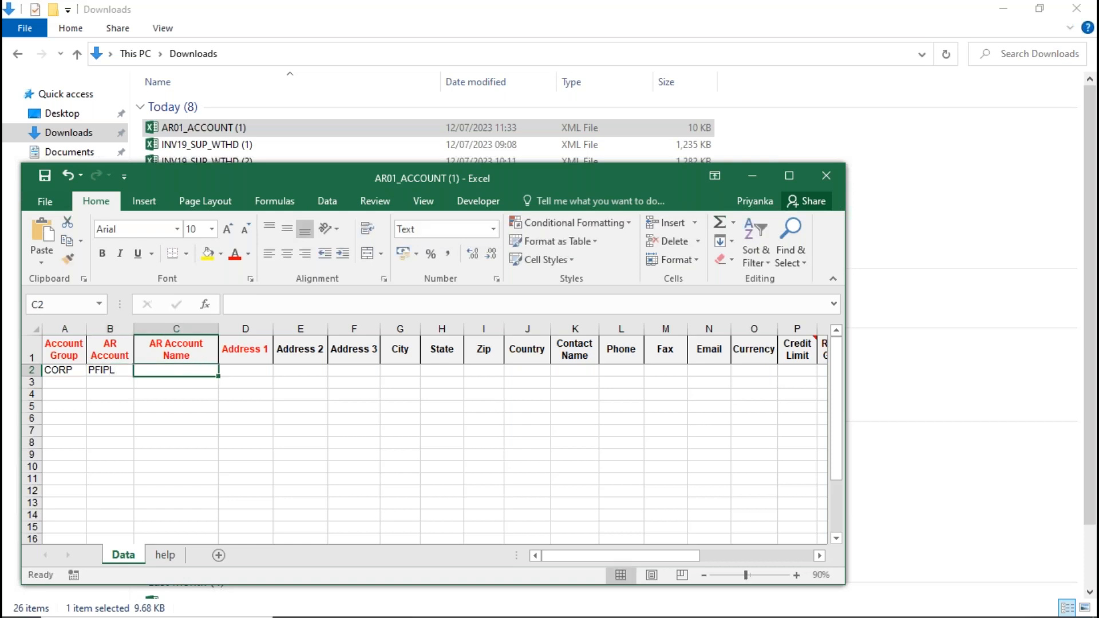
{"action": "type", "text": "PROLOGIC FIRST"}
{"action": "key", "text": "Tab"}
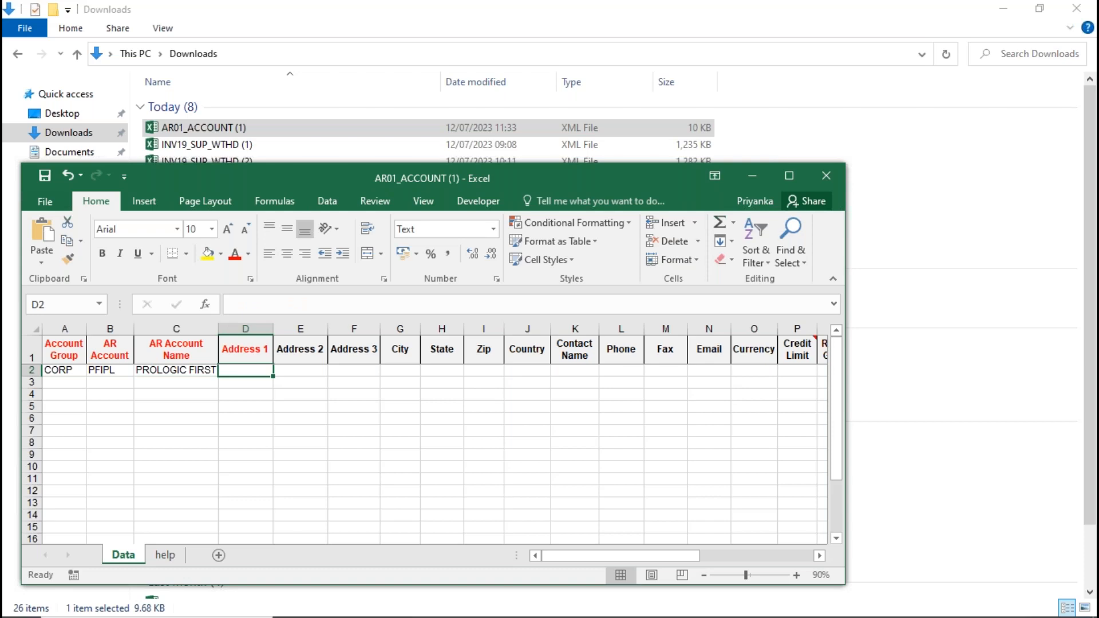
- Fill in the company's address in the Address 1 and Address 2 columns of row 2 and its city under City
{"action": "type", "text": "578, UD"}
{"action": "key", "text": "BackSpace"}
{"action": "key", "text": "Tab"}
{"action": "type", "text": "U"}
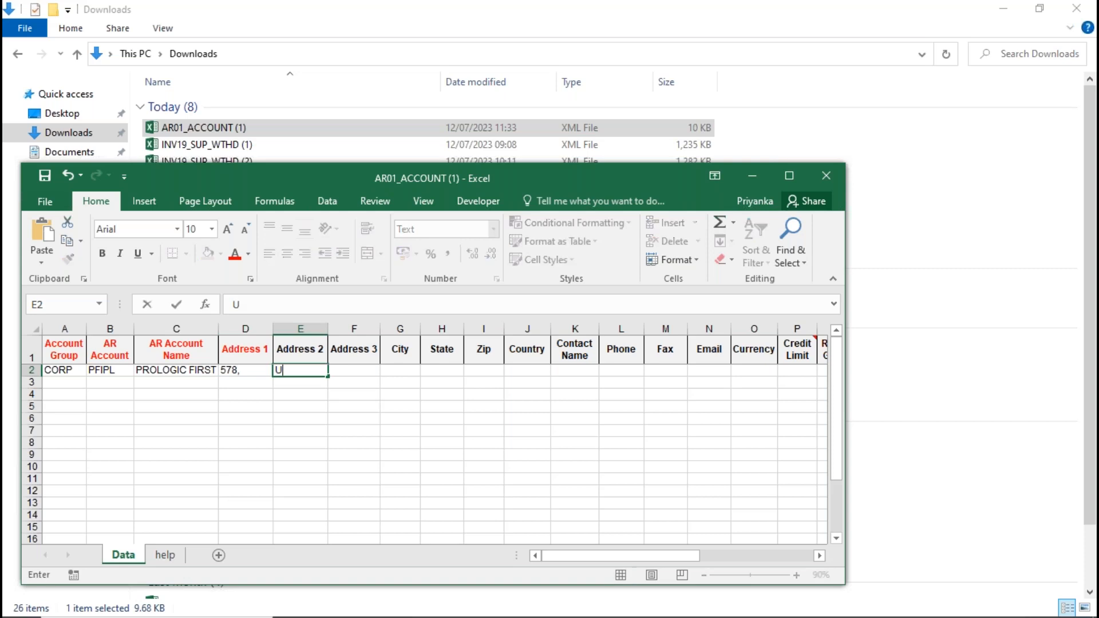
{"action": "type", "text": "DYOG VIHAR"}
{"action": "key", "text": "Tab"}
{"action": "key", "text": "Tab"}
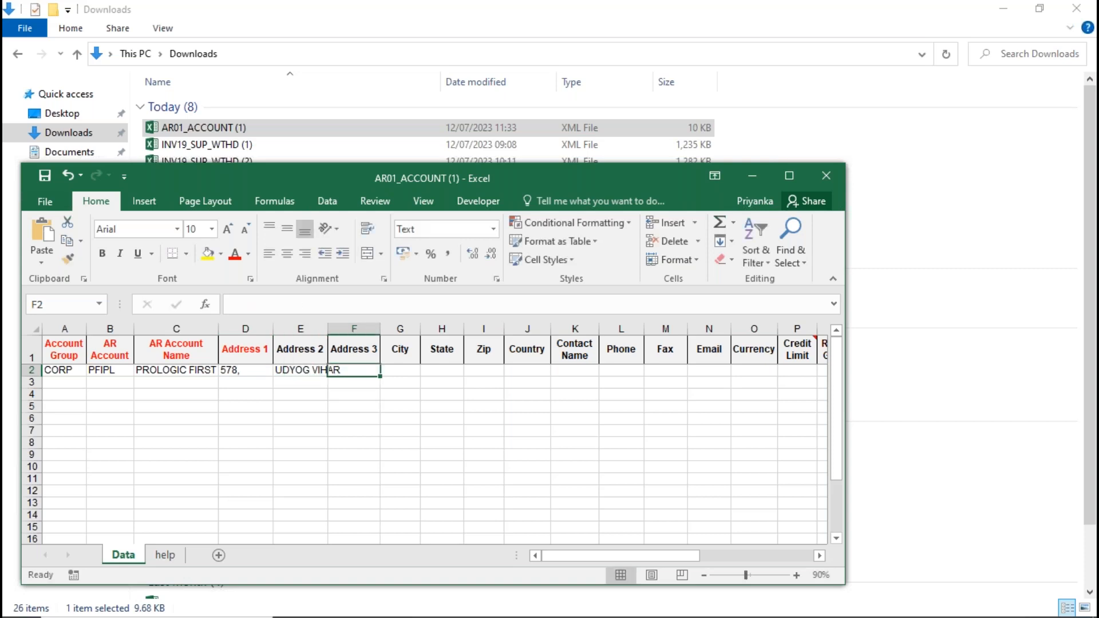
{"action": "type", "text": "GURGAON"}
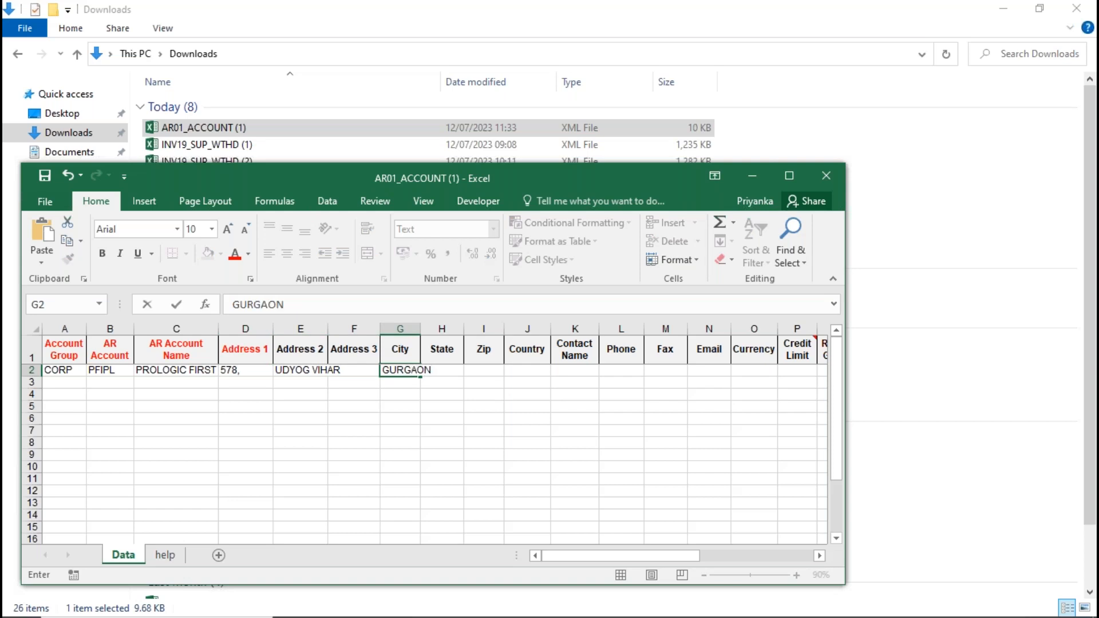
{"action": "key", "text": "Tab"}
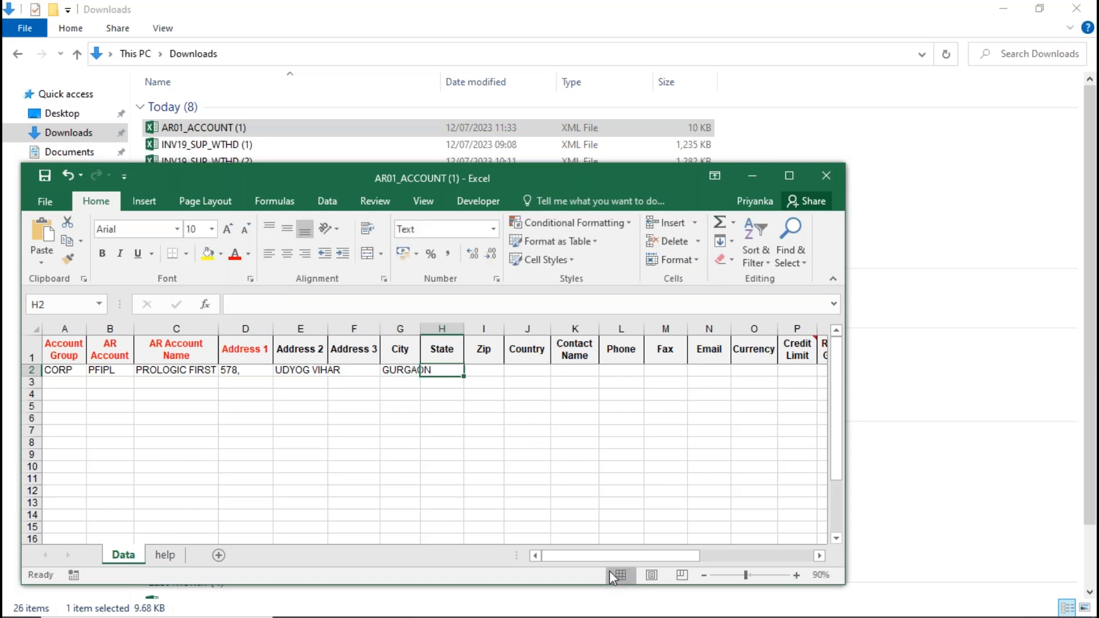
- Set the Covering Letter Amount in row 2 to 10000000, and close the workbook with its changes saved
{"action": "left_click_drag", "start_coordinate": [609, 558], "coordinate": [776, 570]}
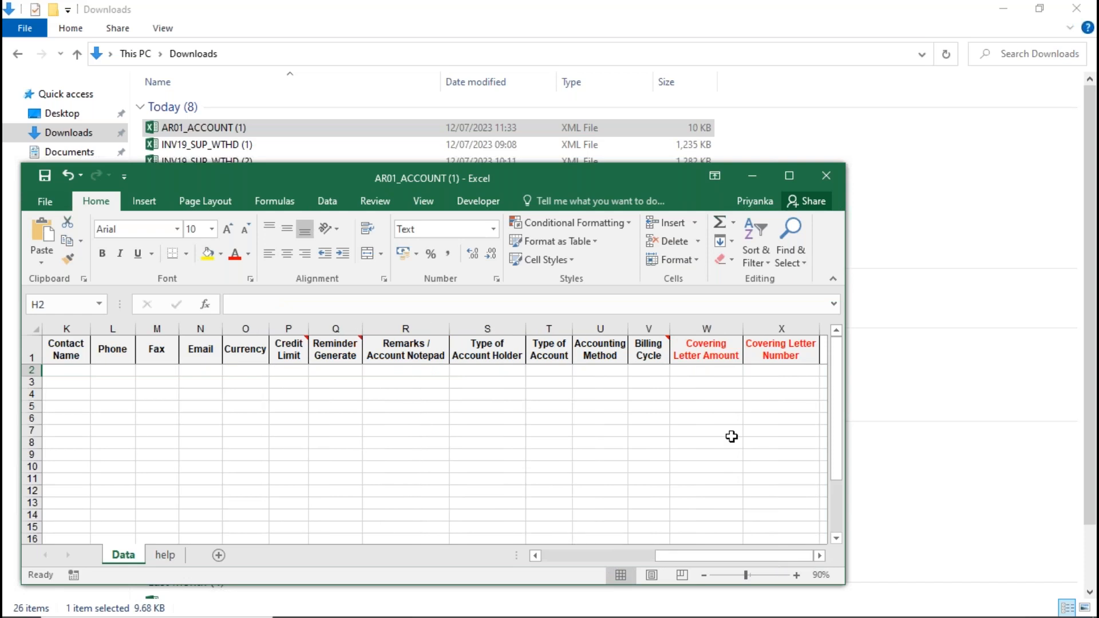
{"action": "left_click", "coordinate": [714, 372]}
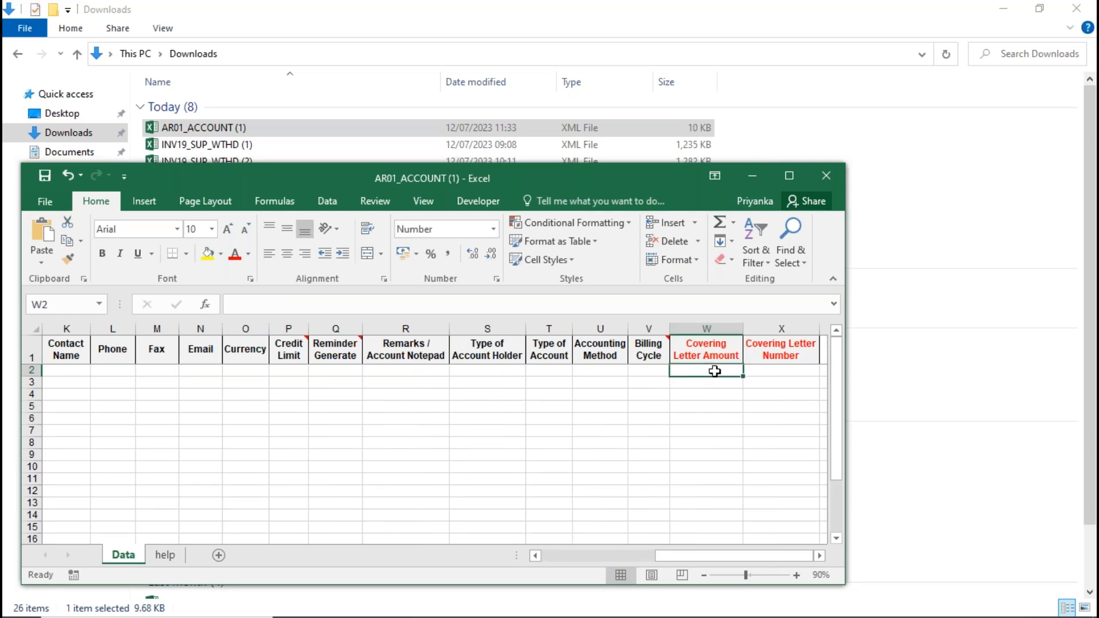
{"action": "type", "text": "10000000"}
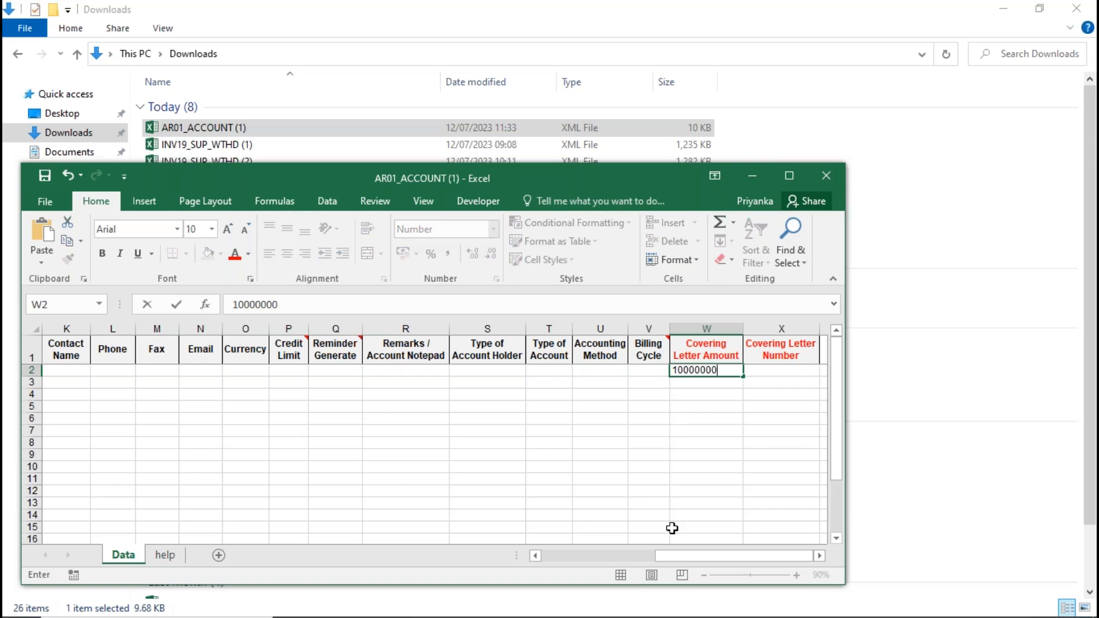
{"action": "left_click_drag", "start_coordinate": [682, 558], "coordinate": [537, 571]}
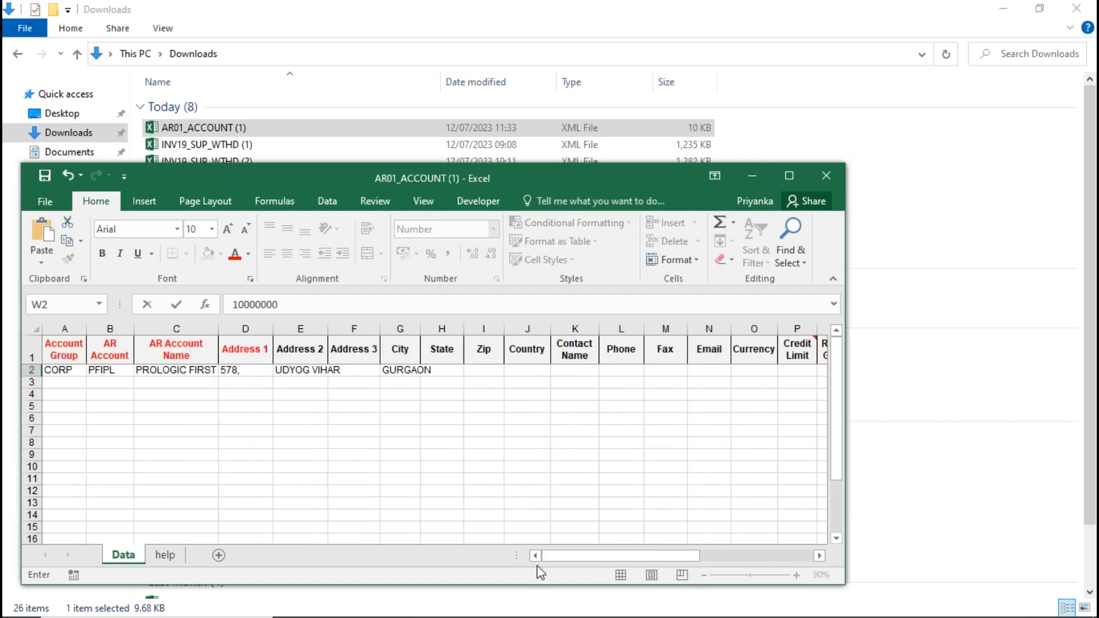
{"action": "left_click", "coordinate": [825, 175]}
{"action": "left_click", "coordinate": [489, 344]}
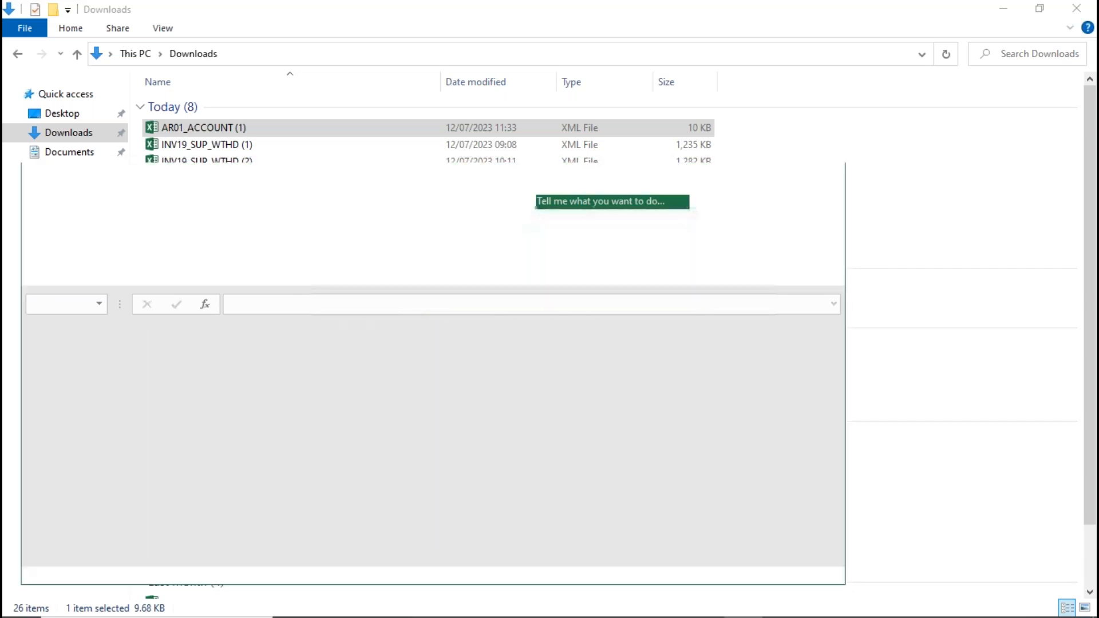
- Switch back to WebProl'IFIC, upload the AR01_ACCOUNT (1) file in Create/Modify AR Account, and reopen the form to review the PROLOGIC FIRST account
{"action": "key", "text": "alt+Tab"}
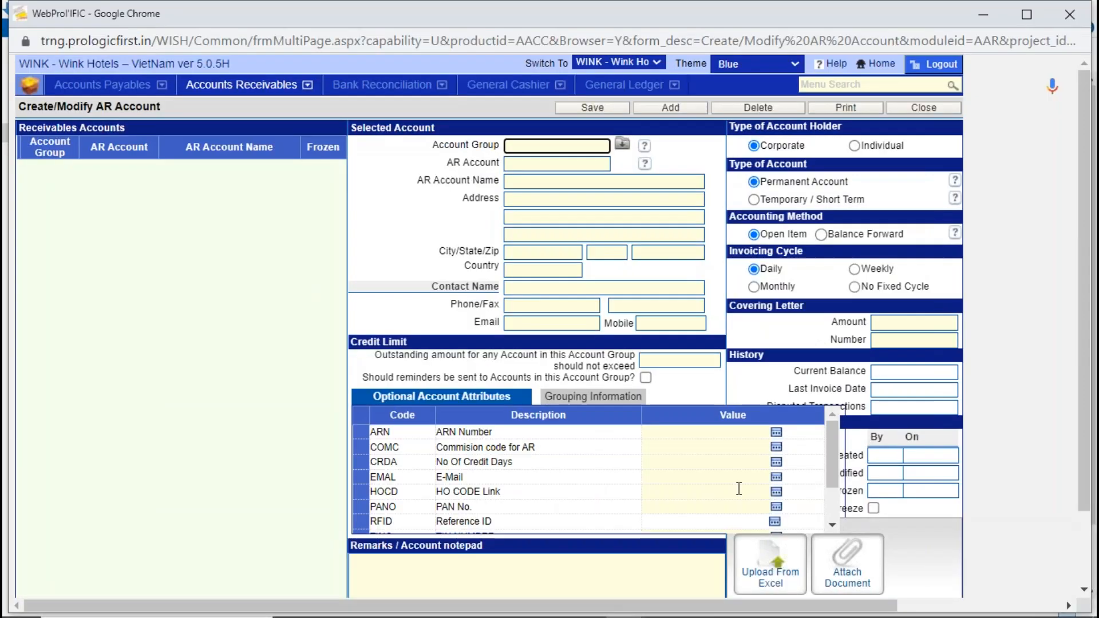
{"action": "left_click", "coordinate": [768, 579]}
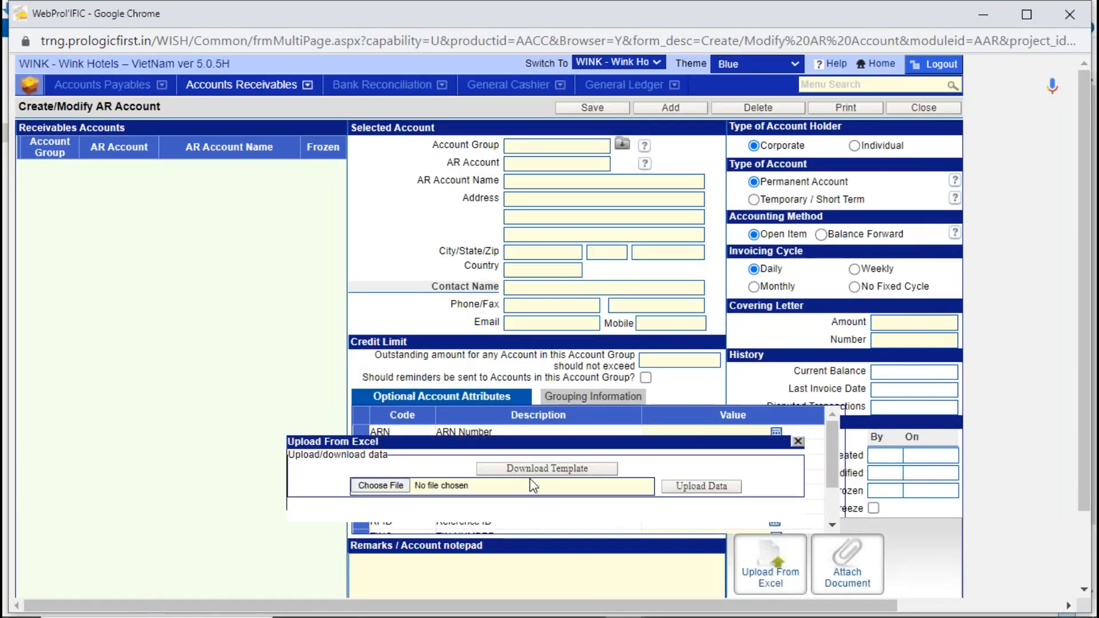
{"action": "left_click", "coordinate": [380, 485]}
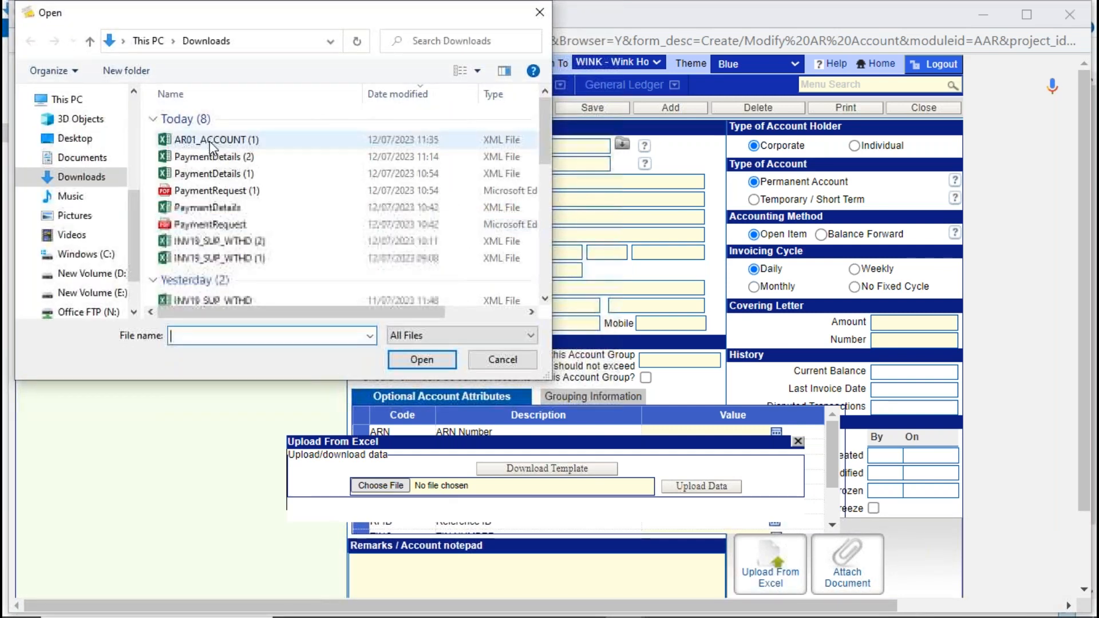
{"action": "left_click", "coordinate": [212, 140]}
{"action": "left_click", "coordinate": [429, 360]}
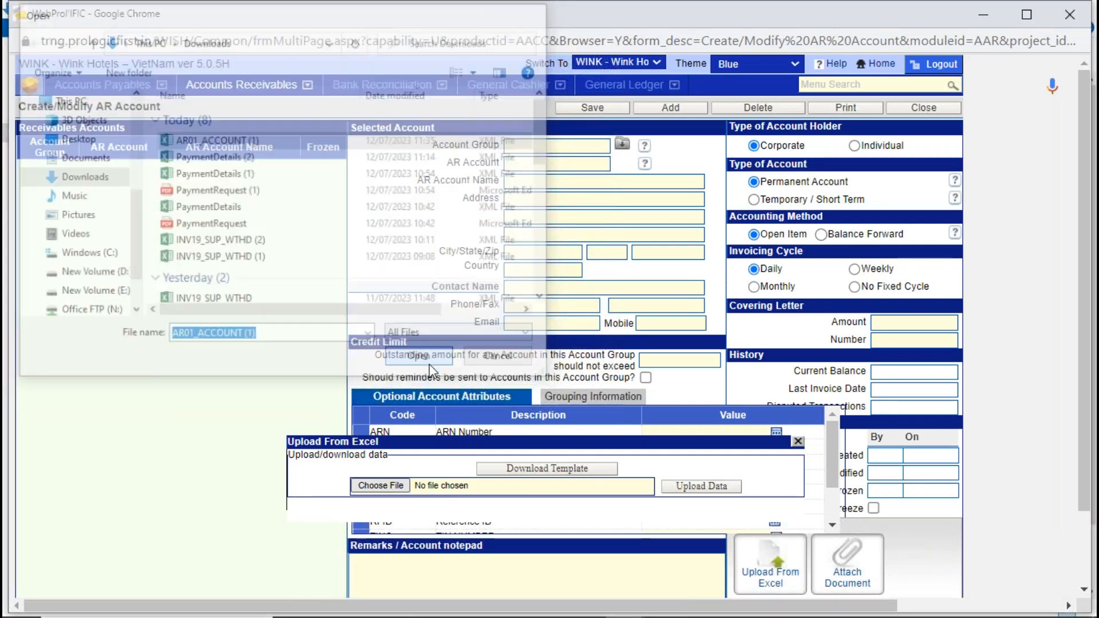
{"action": "left_click", "coordinate": [715, 484]}
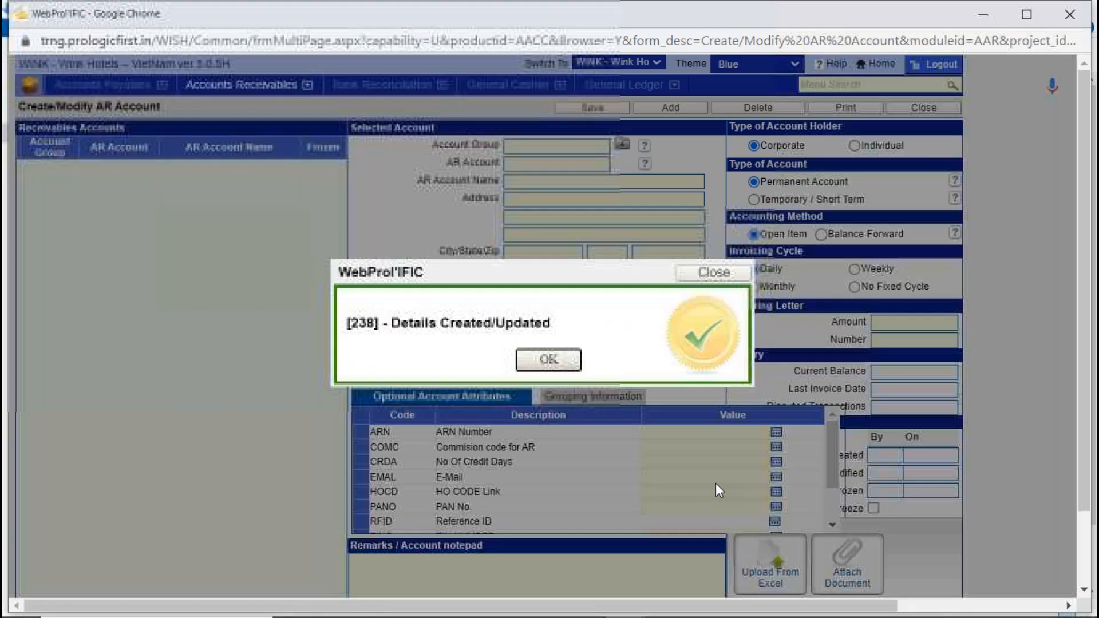
{"action": "left_click", "coordinate": [570, 364]}
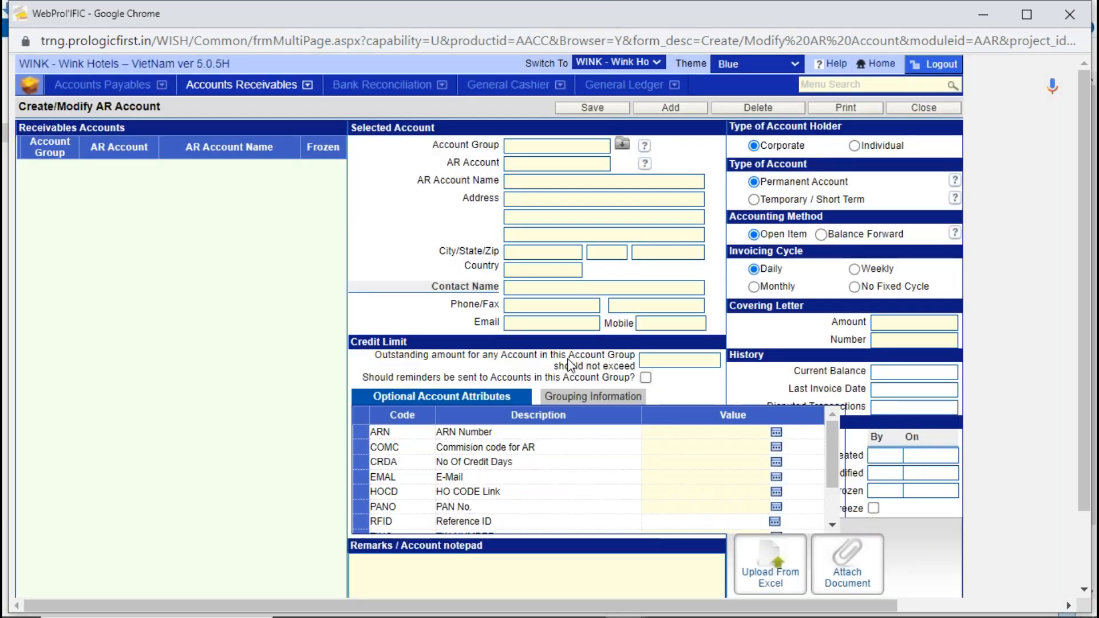
{"action": "left_click", "coordinate": [937, 109]}
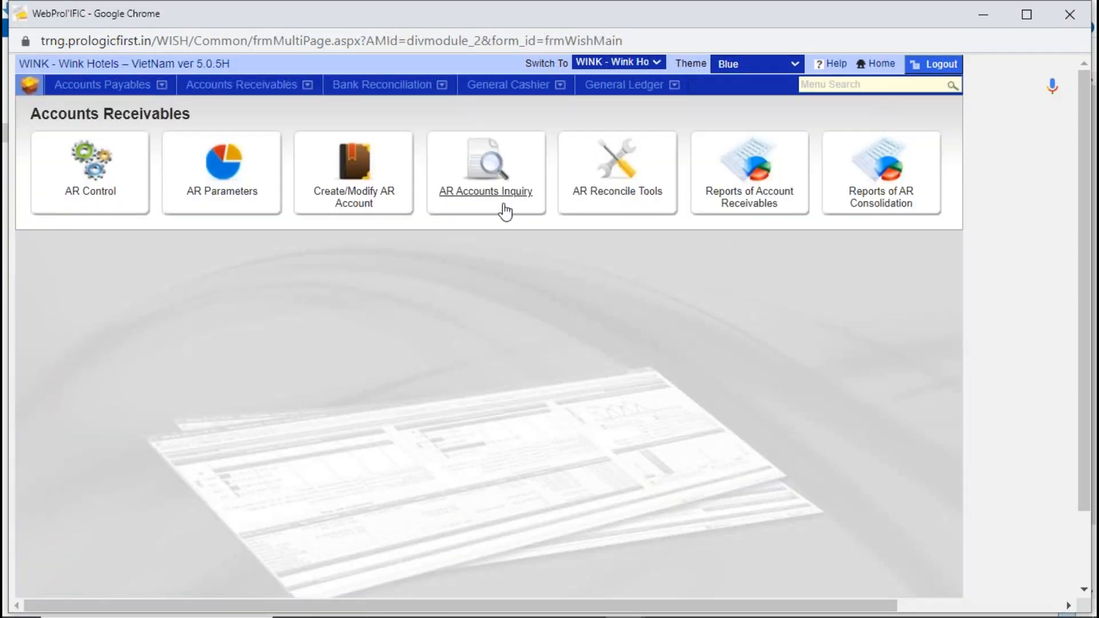
{"action": "left_click", "coordinate": [337, 207]}
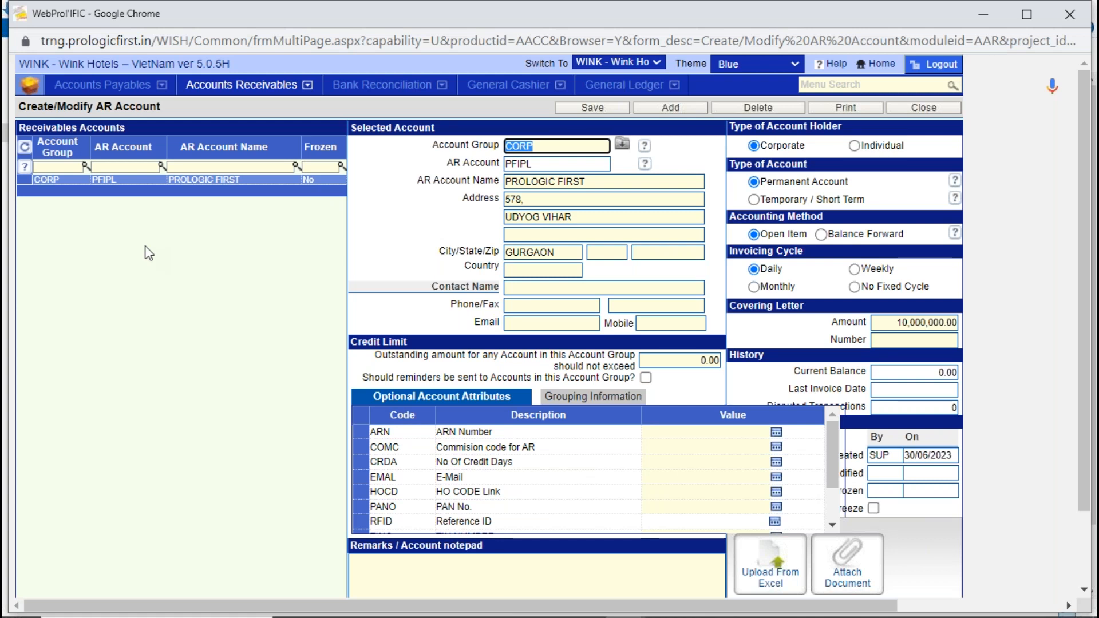
- Switch the property to WTHD - Wink Hotel Danang Riverside
{"action": "left_click", "coordinate": [255, 87]}
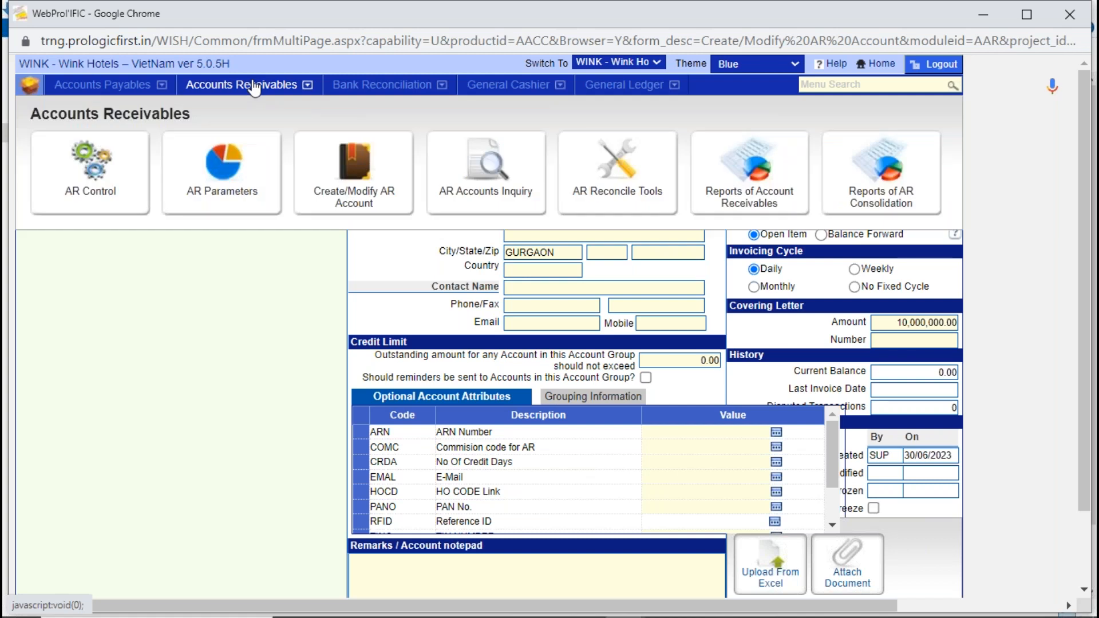
{"action": "left_click", "coordinate": [623, 67]}
{"action": "key", "text": "Escape"}
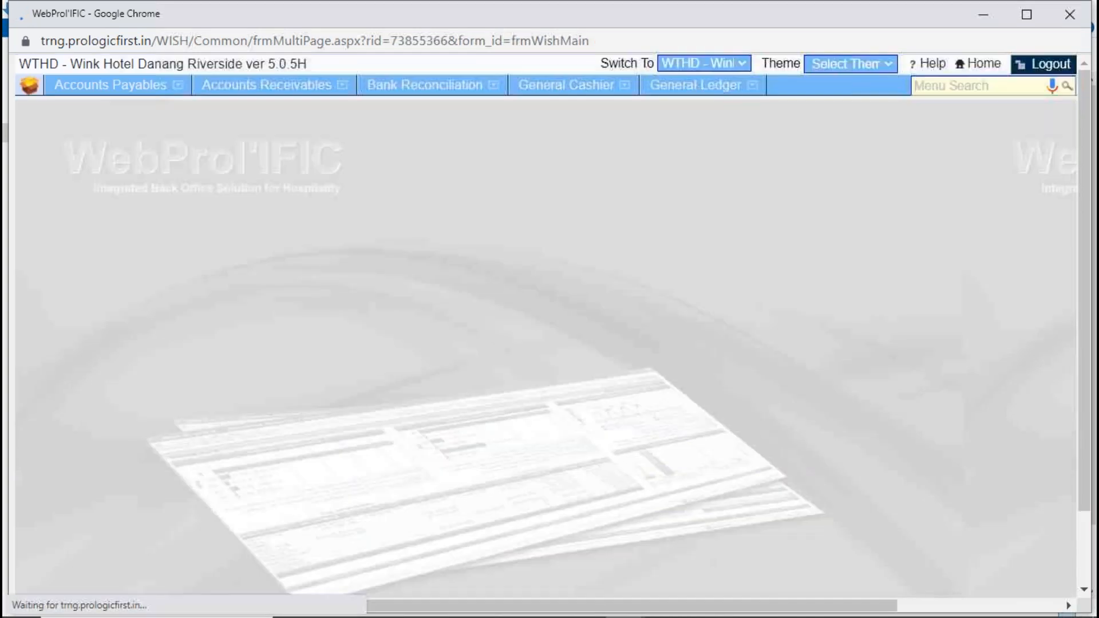
- Search the Statement of Account for the PROLOGIC FIRST account from 01/01/2023 to 30/06/2023, then close the form
{"action": "left_click", "coordinate": [250, 87]}
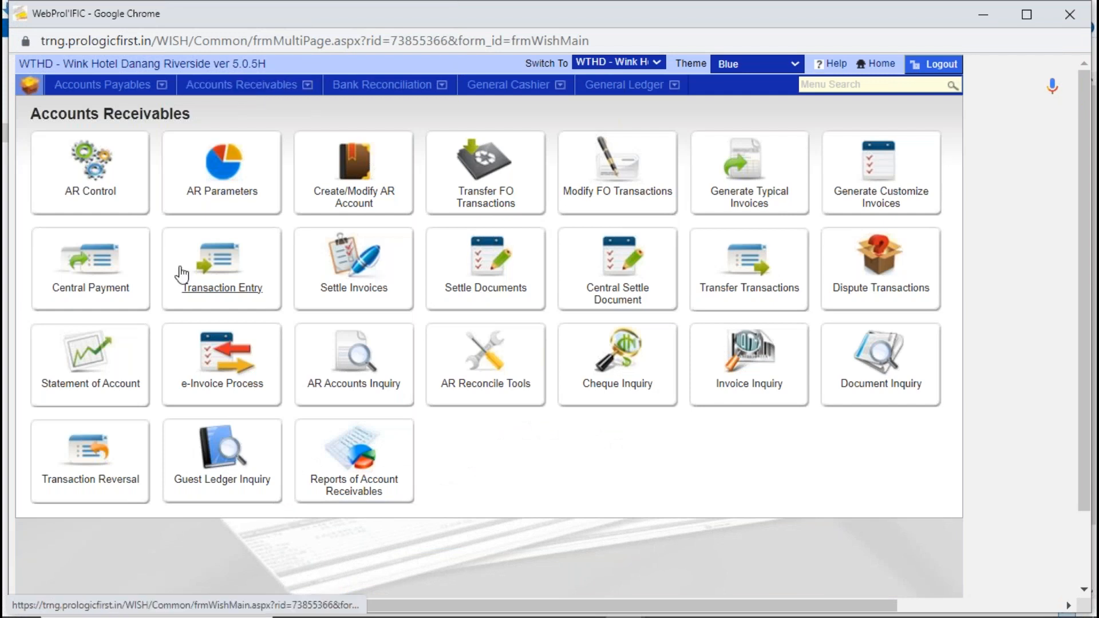
{"action": "left_click", "coordinate": [96, 361]}
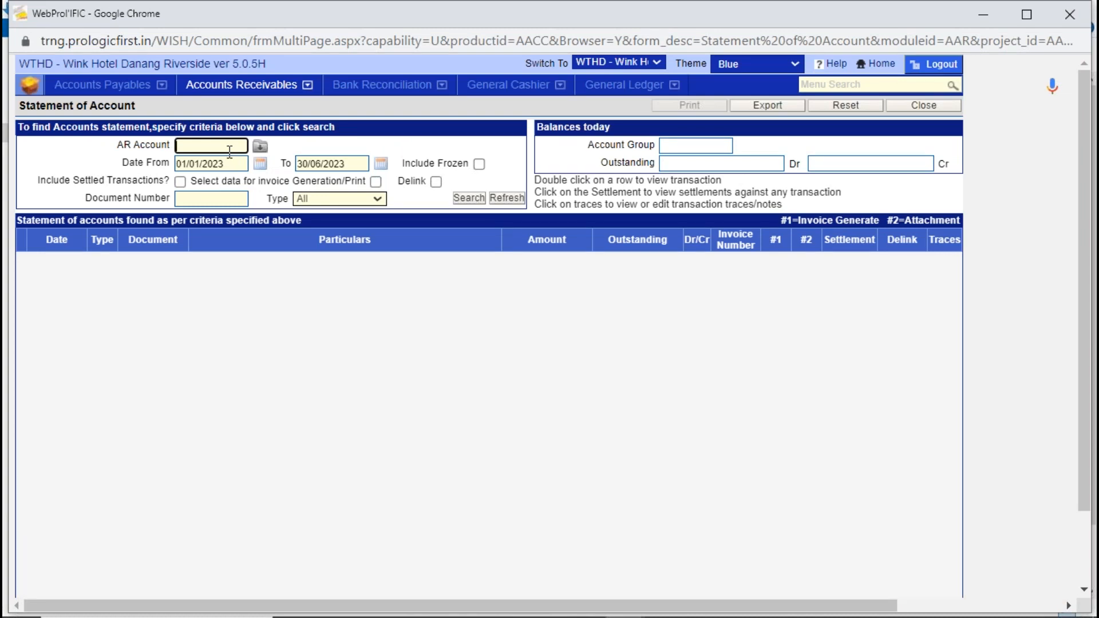
{"action": "left_click", "coordinate": [260, 146]}
{"action": "double_click", "coordinate": [319, 224]}
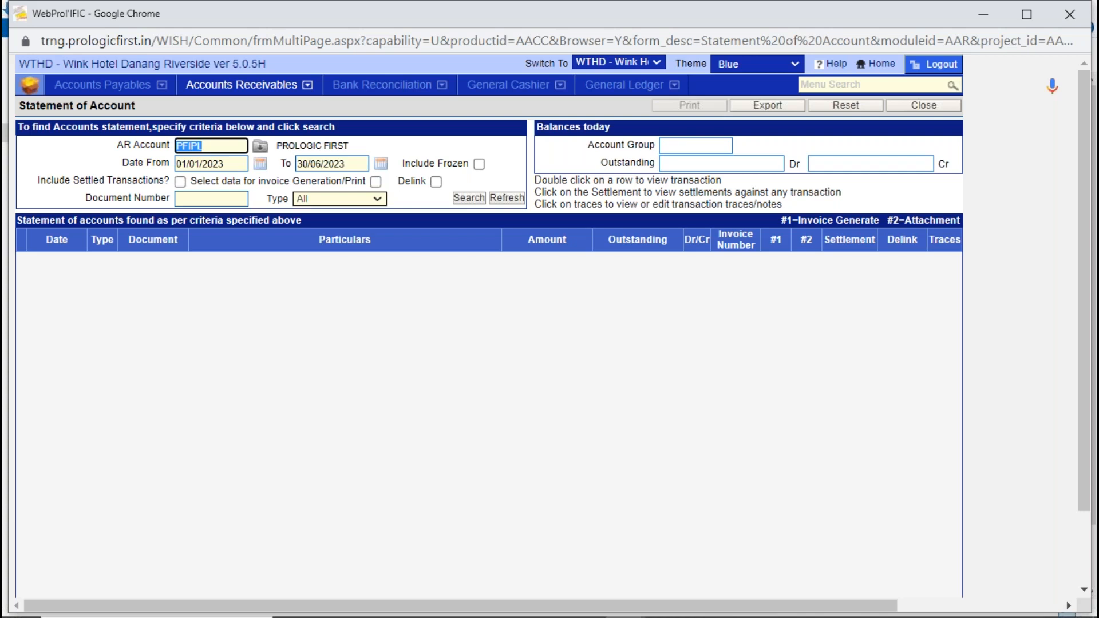
{"action": "left_click", "coordinate": [478, 200]}
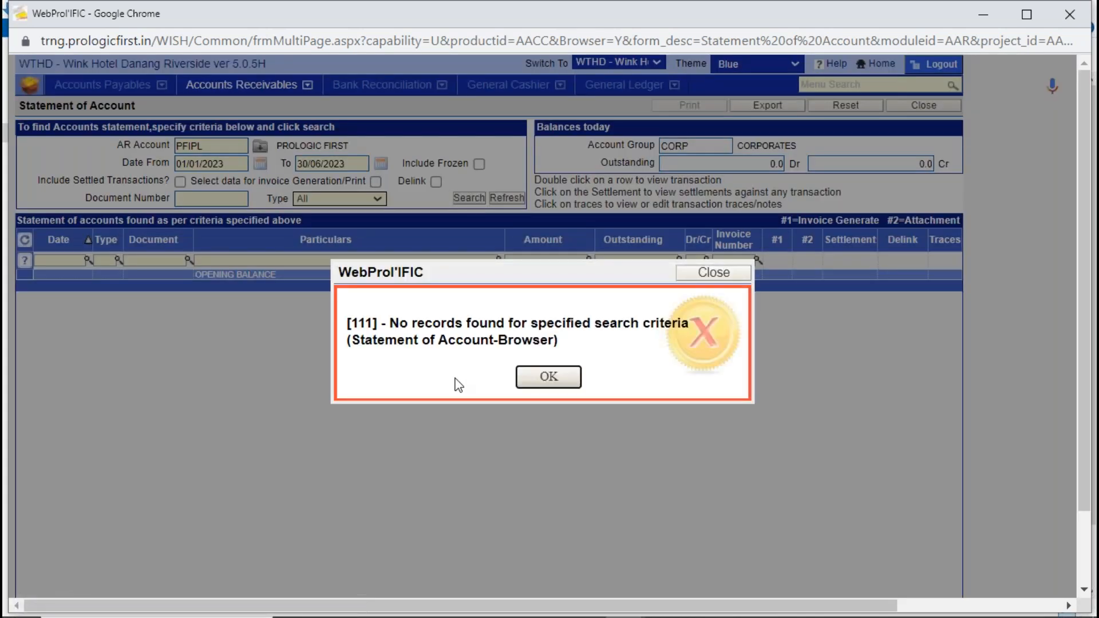
{"action": "left_click", "coordinate": [539, 380]}
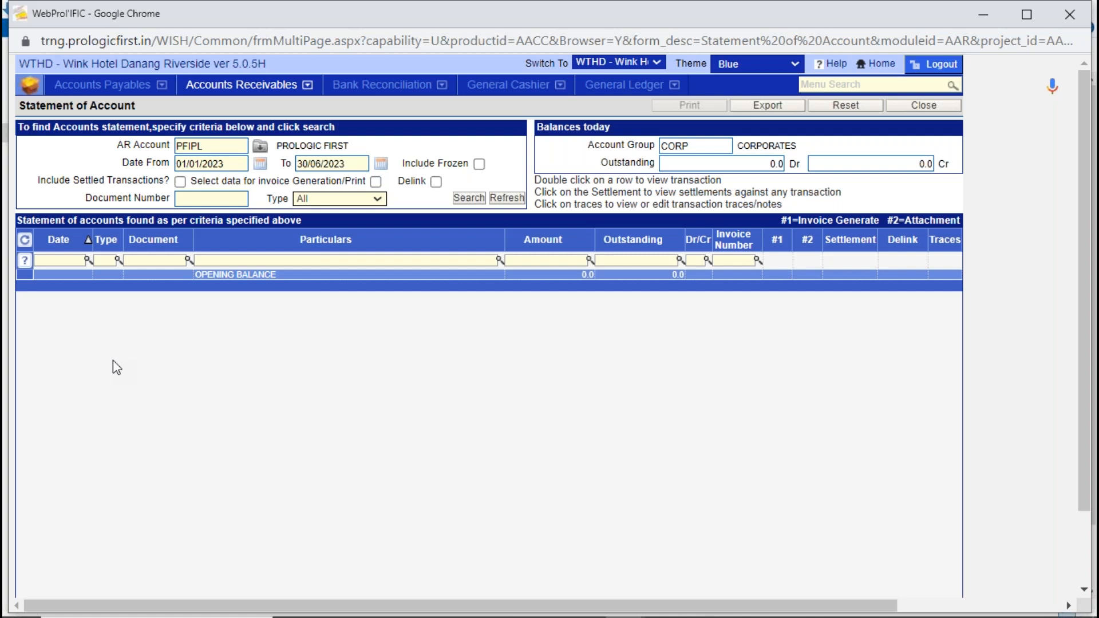
{"action": "left_click", "coordinate": [228, 146]}
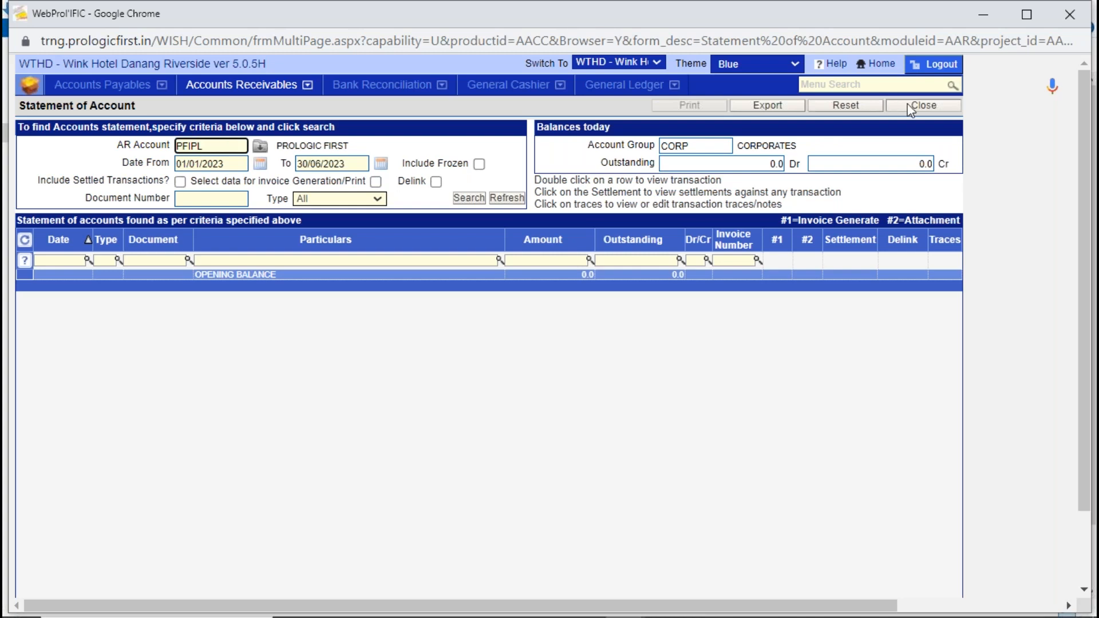
{"action": "left_click", "coordinate": [923, 109]}
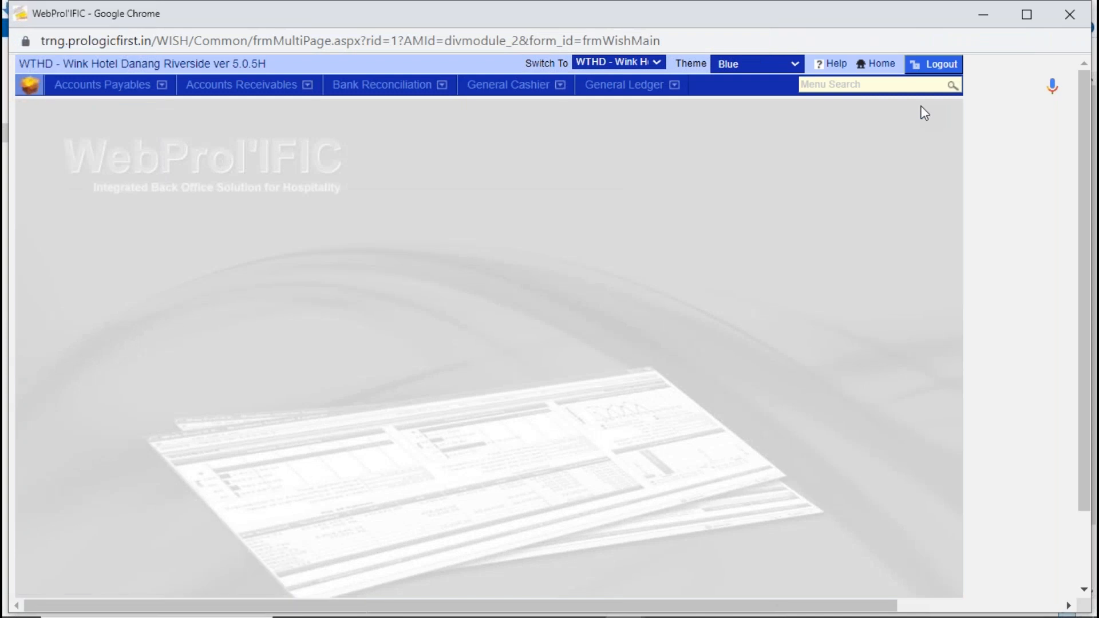
- Log out, return to the login page, and clear the saved company and property IDs
{"action": "left_click", "coordinate": [276, 93]}
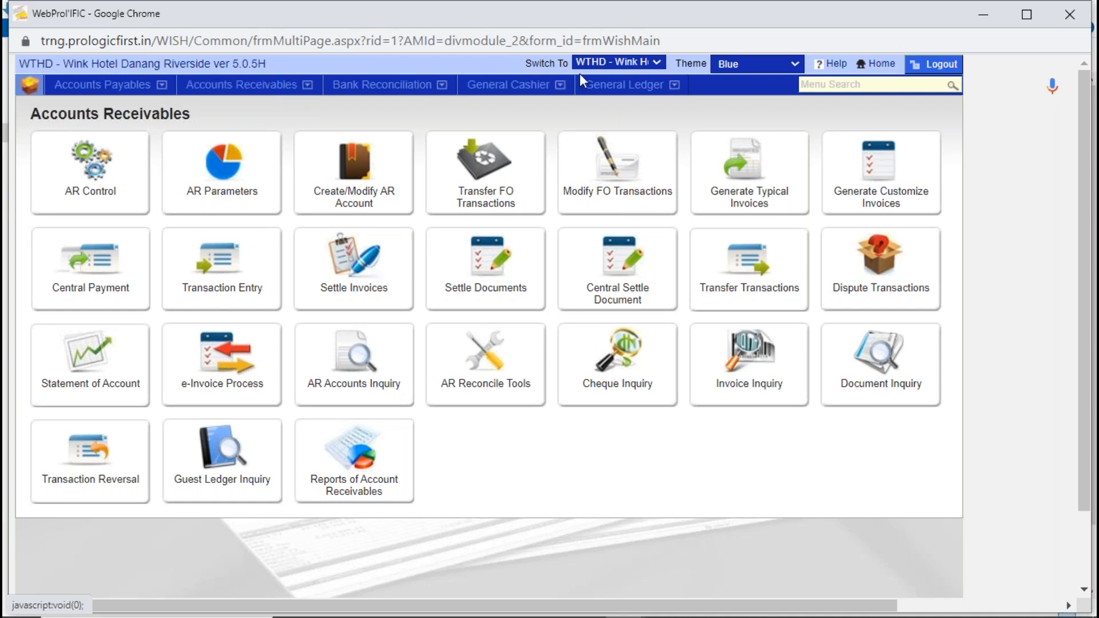
{"action": "left_click", "coordinate": [924, 75]}
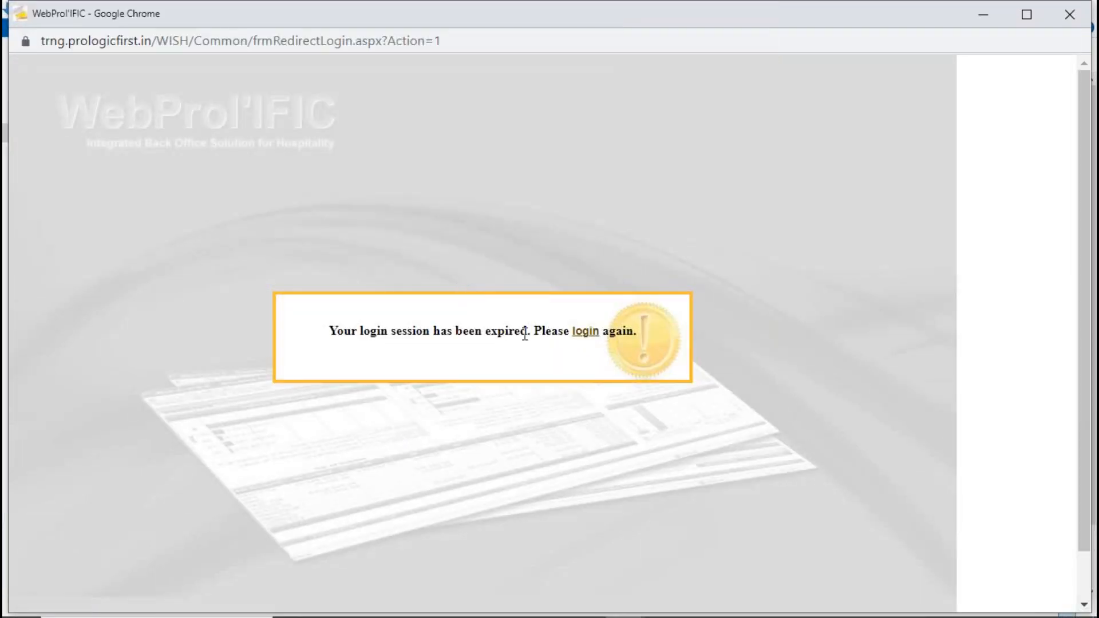
{"action": "left_click", "coordinate": [582, 333]}
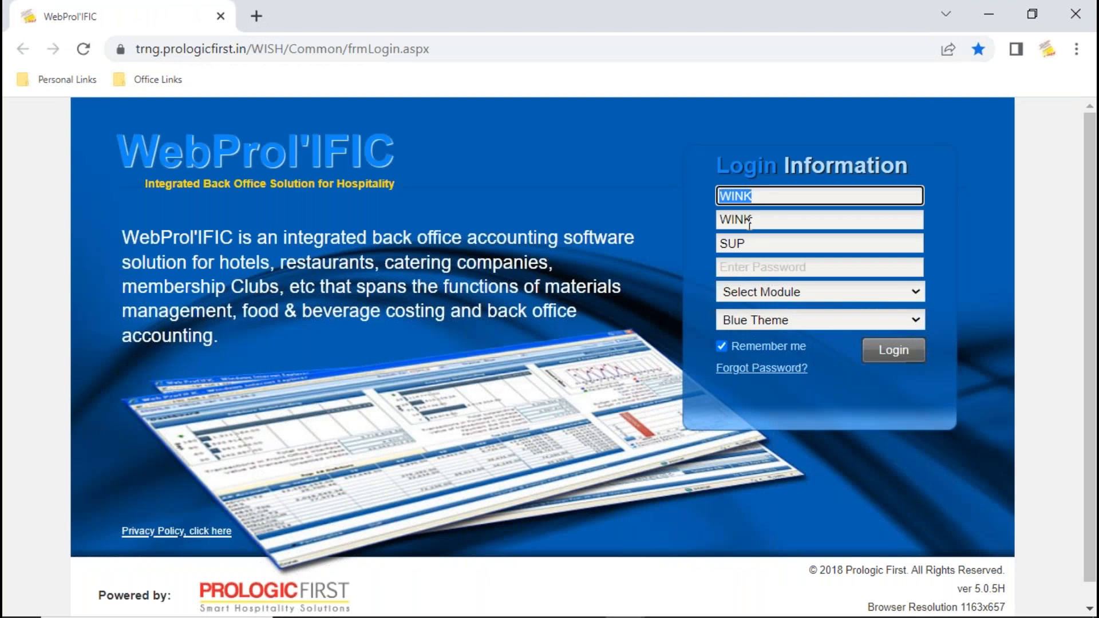
{"action": "key", "text": "Delete"}
{"action": "key", "text": "Tab"}
{"action": "key", "text": "Delete"}
{"action": "left_click", "coordinate": [756, 197]}
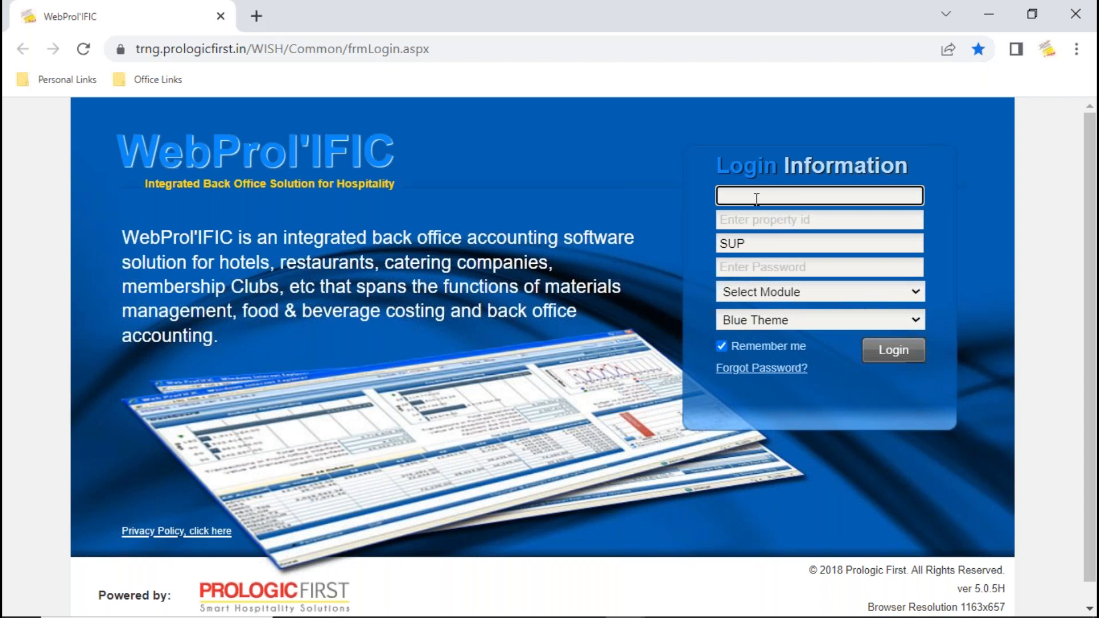
{"action": "type", "text": "EVOLY"}
{"action": "key", "text": "Tab"}
{"action": "type", "text": "E"}
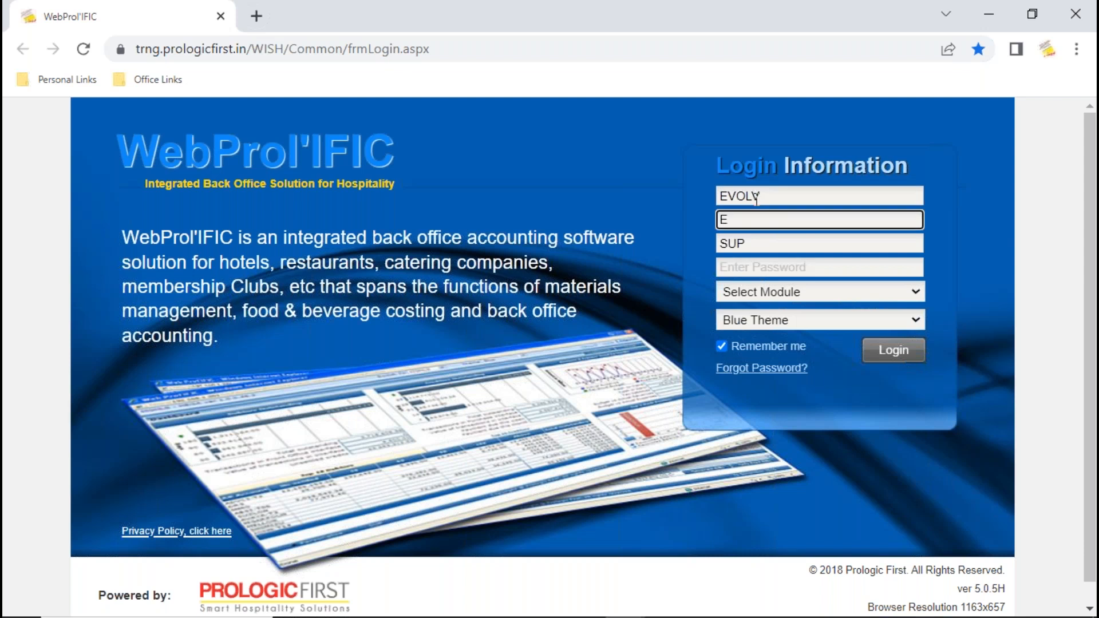
- Enter CYGNT as both the company ID and the property ID, and log in
{"action": "key", "text": "shift+Tab"}
{"action": "type", "text": "CYGN"}
{"action": "key", "text": "Tab"}
{"action": "type", "text": "CYGNT"}
{"action": "left_click", "coordinate": [908, 354]}
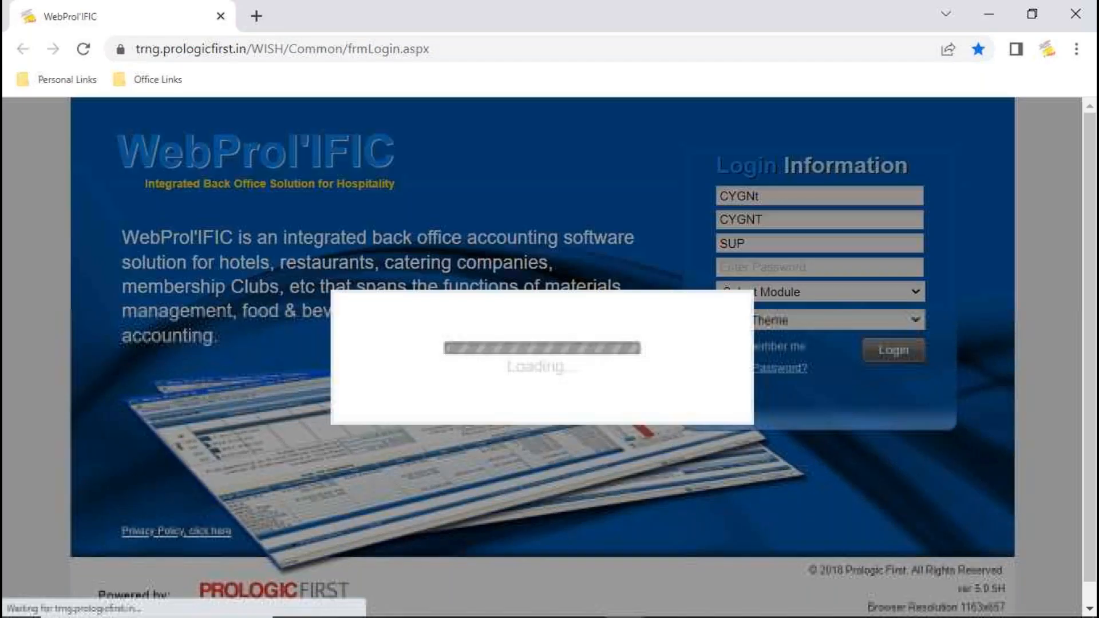
{"action": "left_click", "coordinate": [552, 394]}
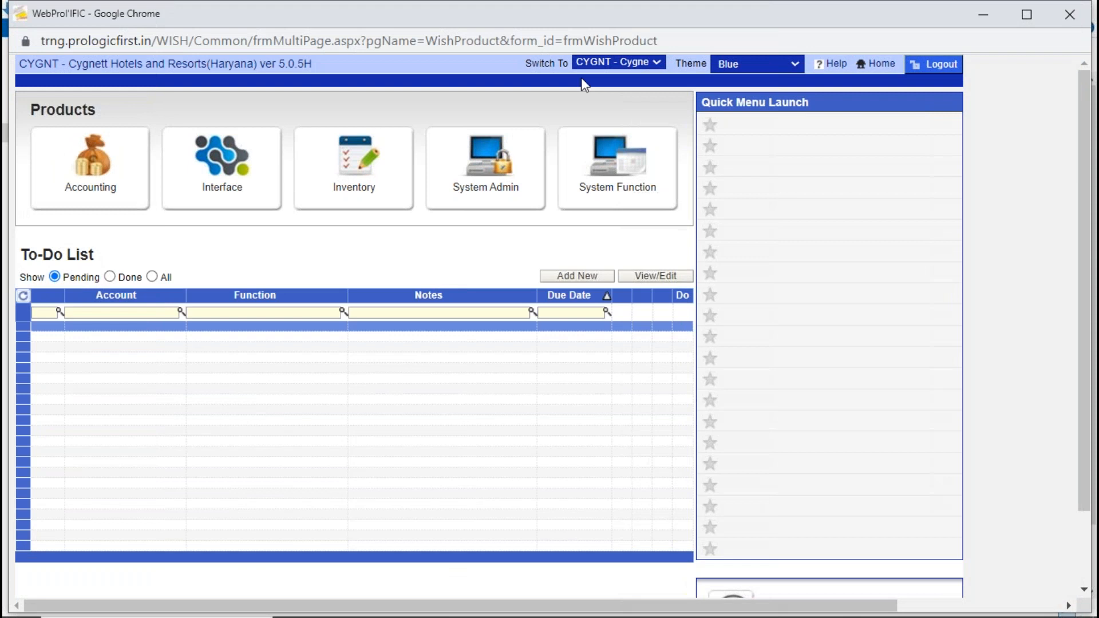
- Switch the property to C0432 - CYGNETT INN PARAS(Uttarakhand) and open the Accounting product
{"action": "left_click", "coordinate": [606, 63]}
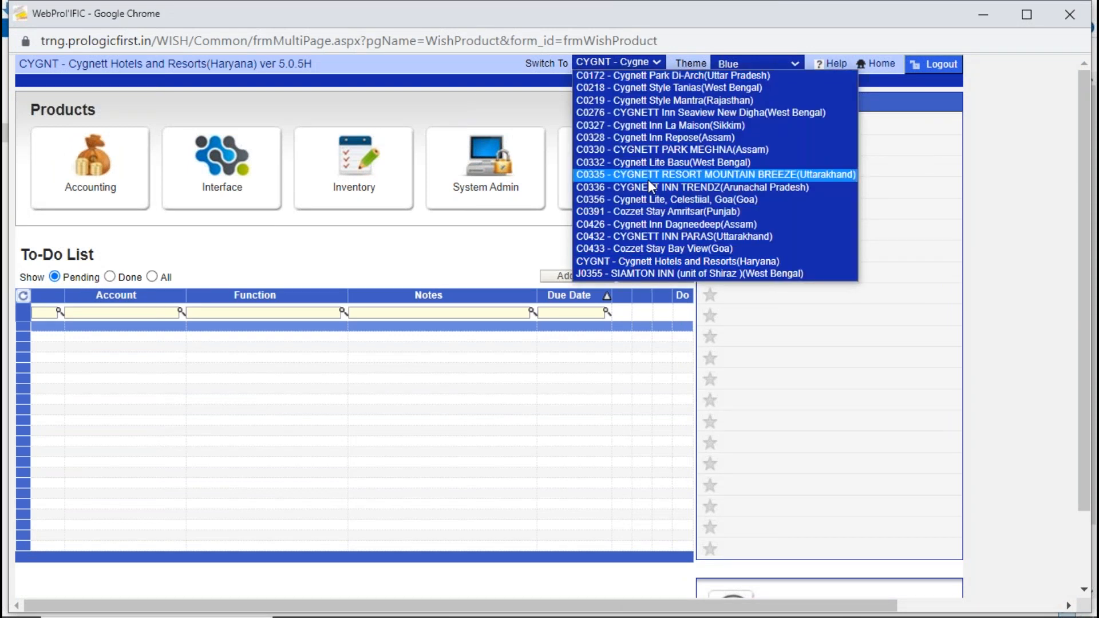
{"action": "left_click", "coordinate": [665, 235]}
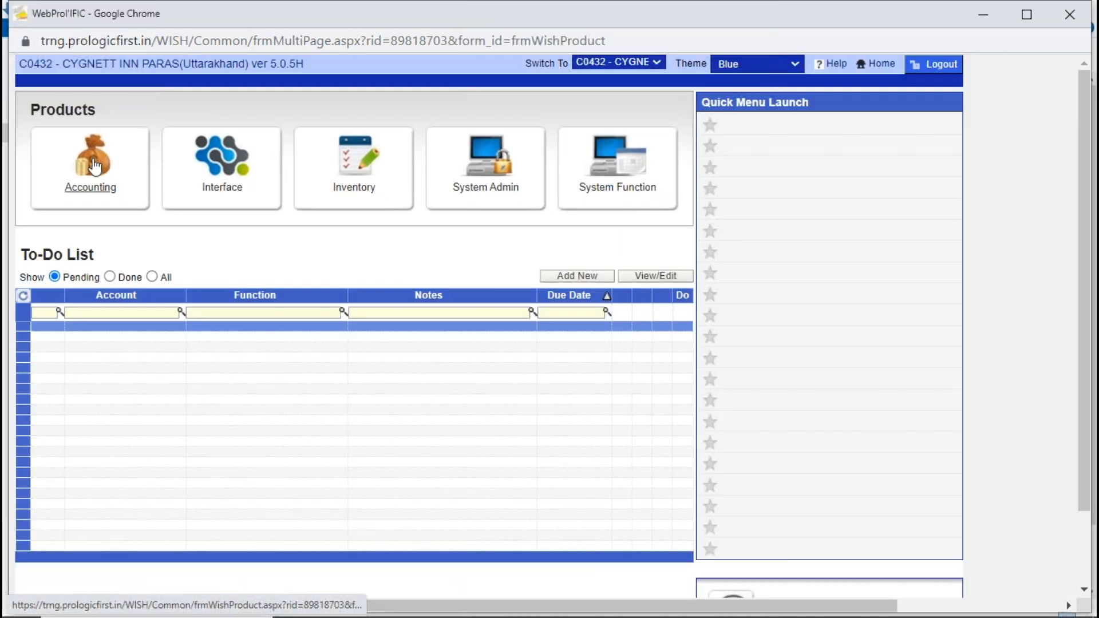
{"action": "left_click", "coordinate": [95, 167]}
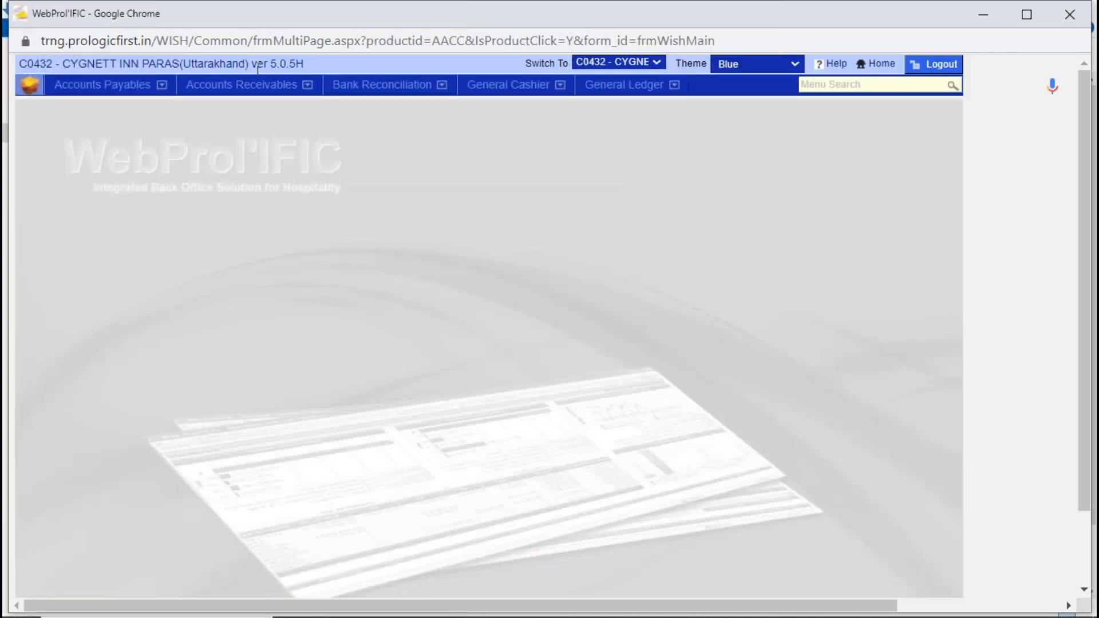
- Search all front office transactions in Modify FO Transactions without criteria and inspect the listed rows
{"action": "left_click", "coordinate": [260, 87]}
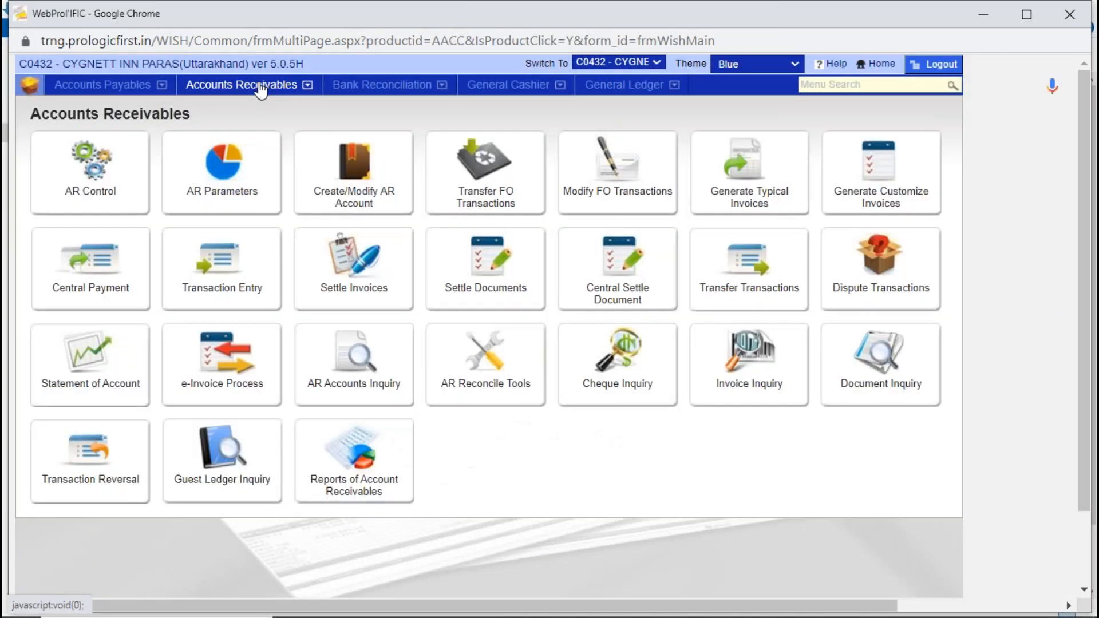
{"action": "left_click", "coordinate": [623, 169]}
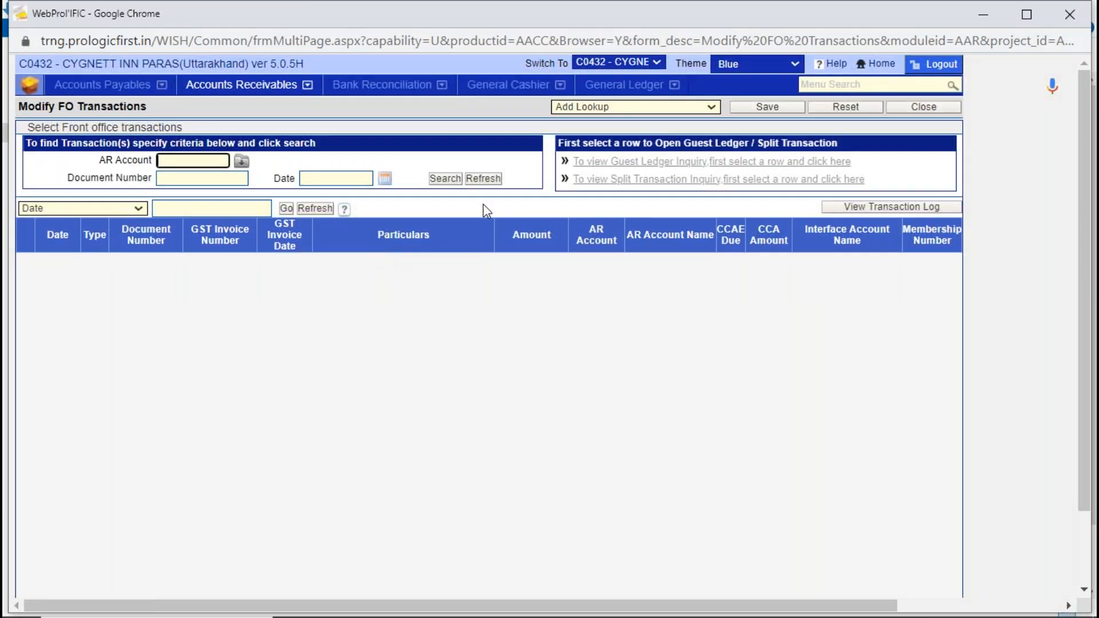
{"action": "left_click", "coordinate": [458, 180]}
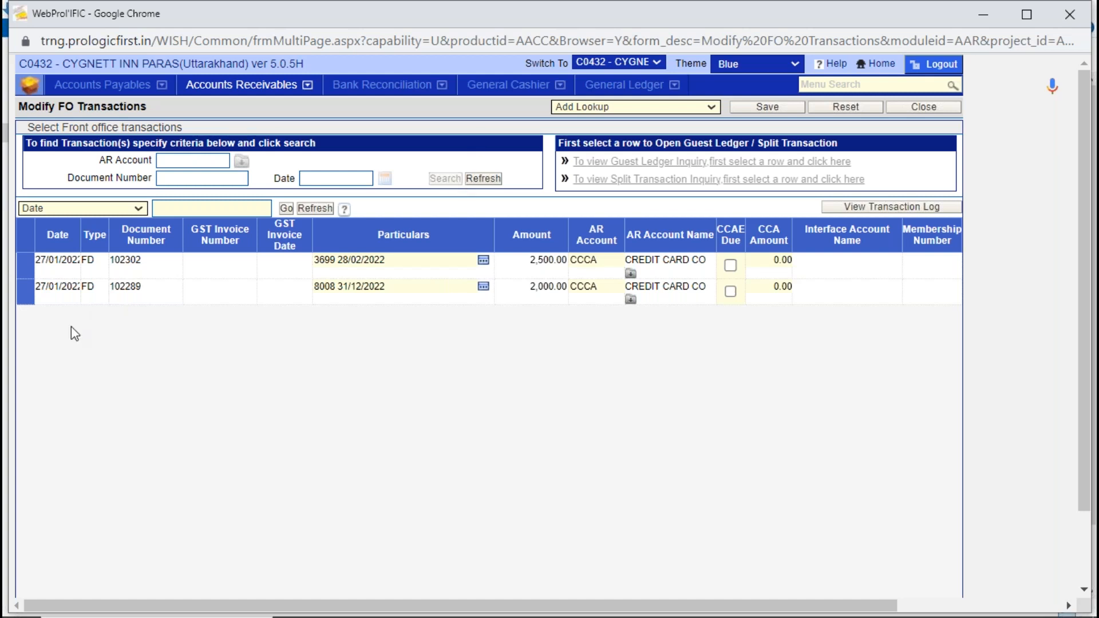
{"action": "left_click", "coordinate": [99, 263]}
{"action": "left_click", "coordinate": [102, 293]}
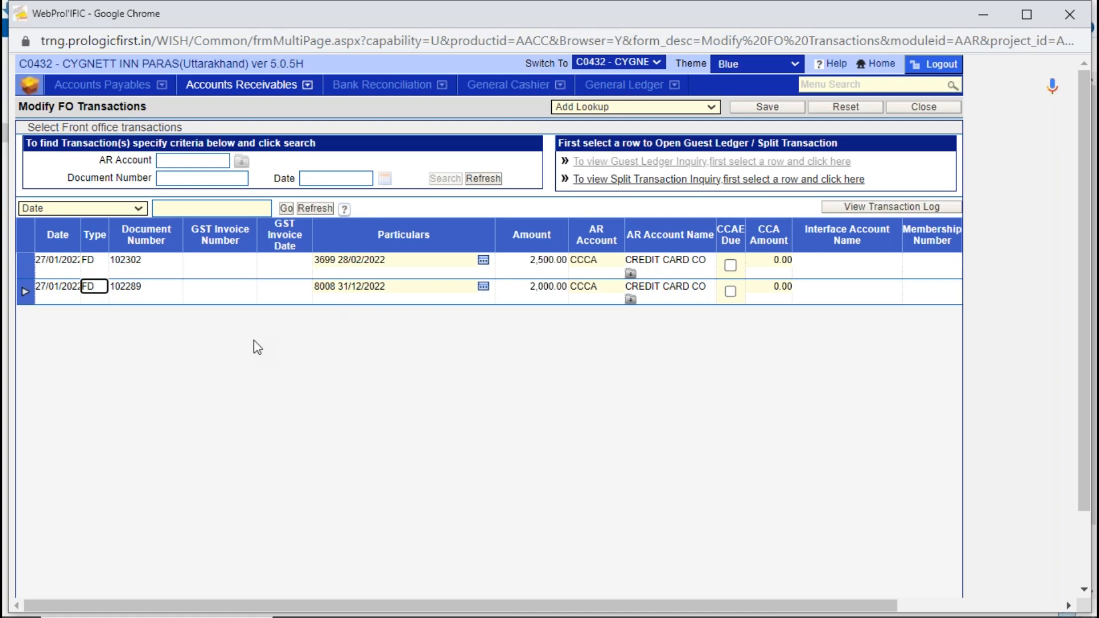
- Change the AR account of the 2,500.00 front office transaction to AADAM HOLIDAYS PVT LTD
{"action": "left_click", "coordinate": [166, 259]}
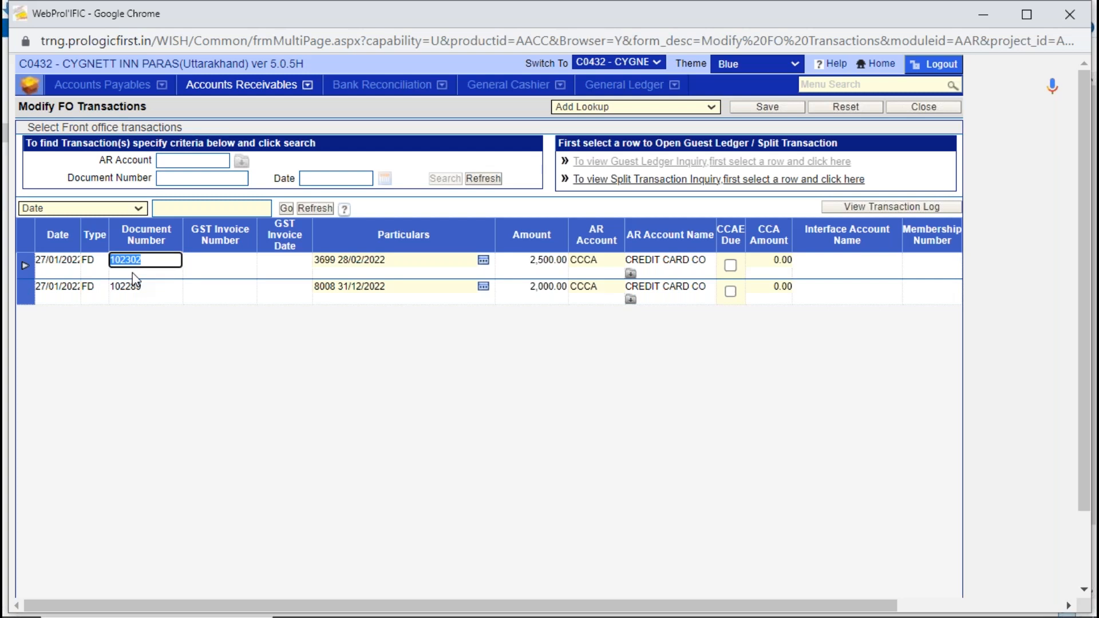
{"action": "left_click", "coordinate": [530, 262]}
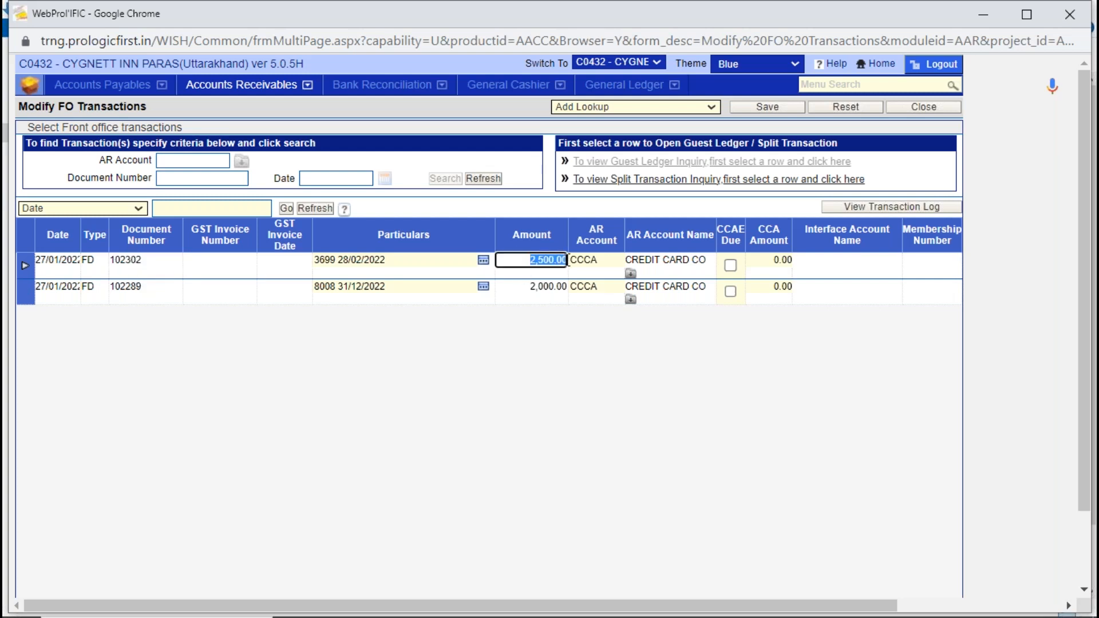
{"action": "key", "text": "Tab"}
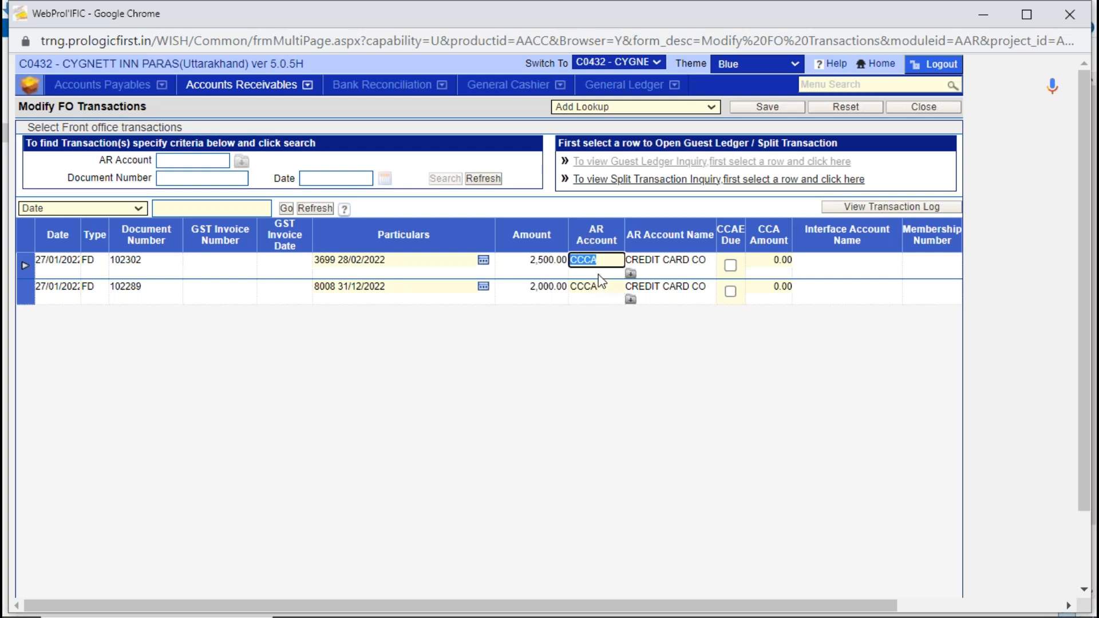
{"action": "key", "text": "BackSpace"}
{"action": "left_click", "coordinate": [630, 273]}
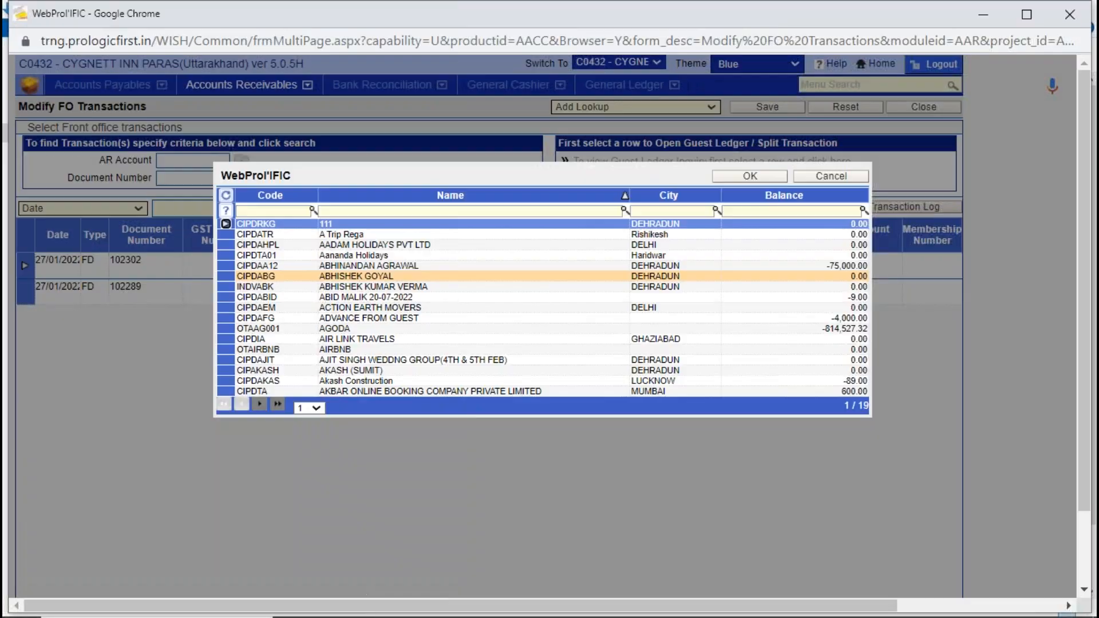
{"action": "double_click", "coordinate": [483, 254]}
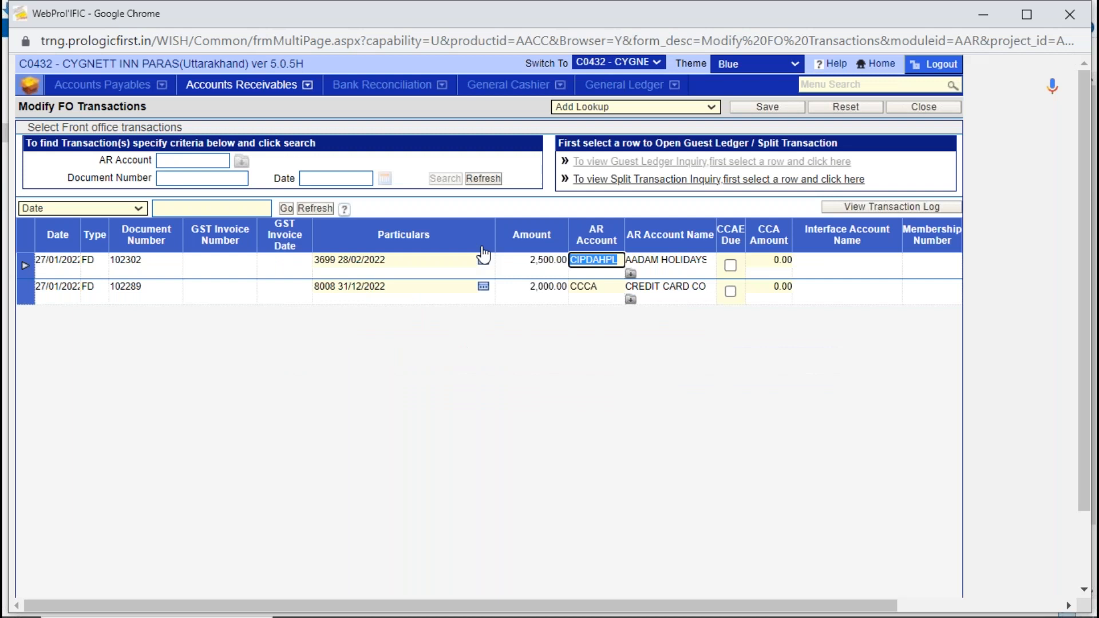
{"action": "left_click", "coordinate": [611, 439]}
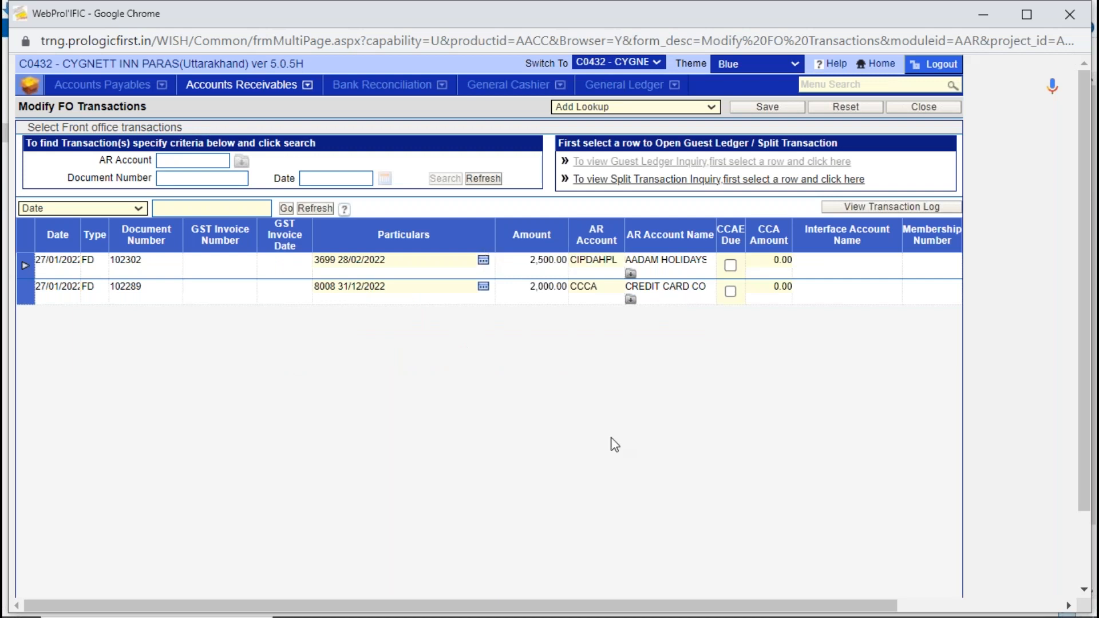
- Open the Split Transaction Inquiry for the 2,500.00 transaction, declining to save changes, and examine its split row and amount
{"action": "left_click", "coordinate": [606, 287]}
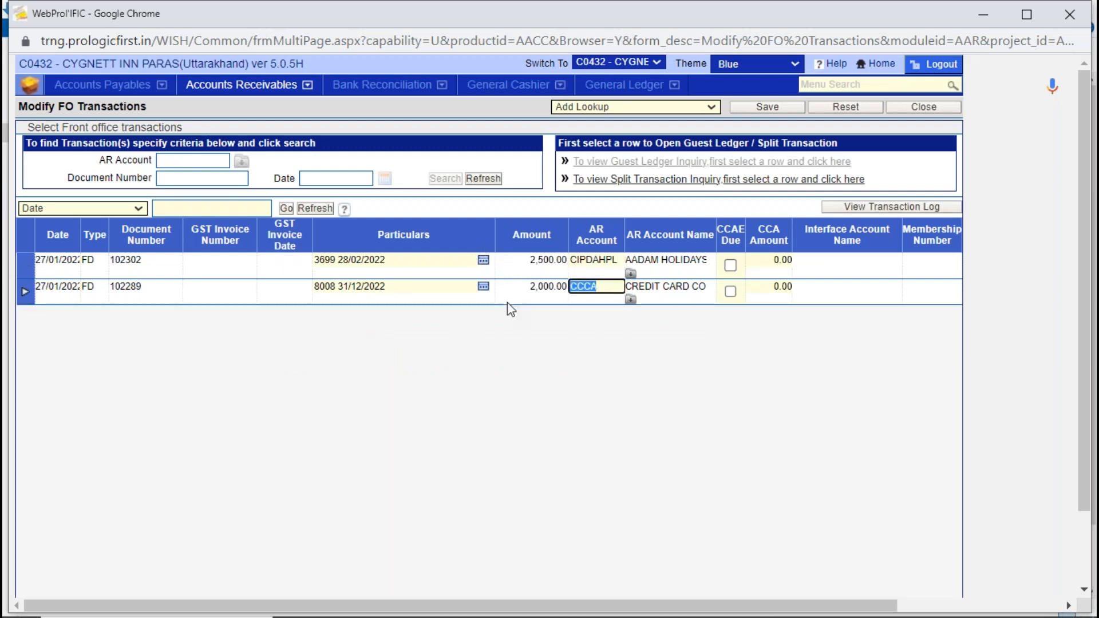
{"action": "left_click", "coordinate": [589, 259]}
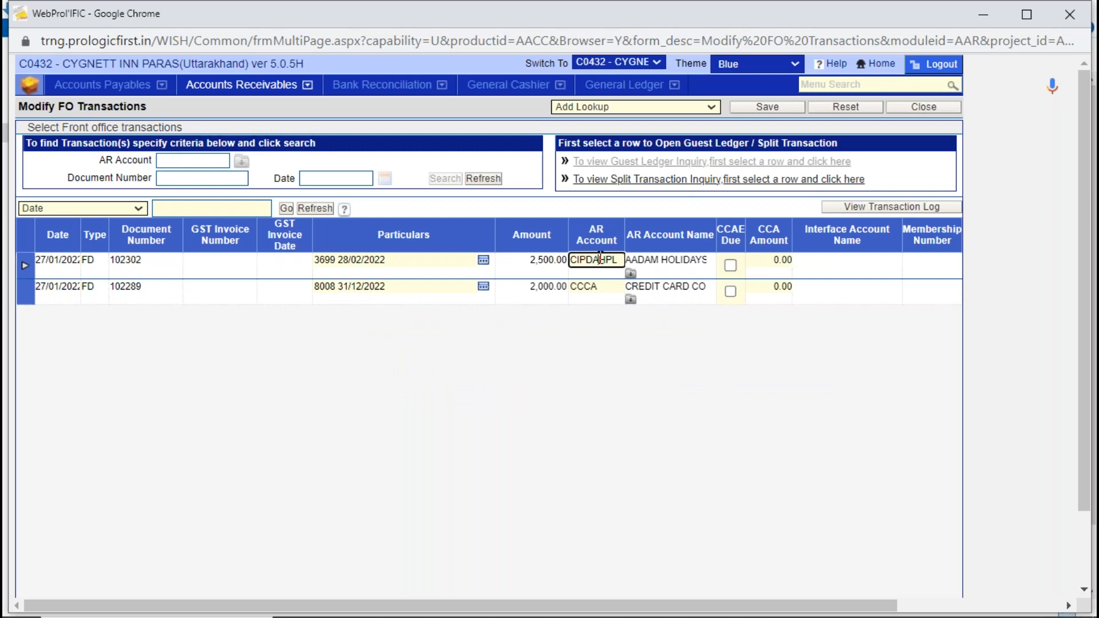
{"action": "left_click", "coordinate": [422, 261]}
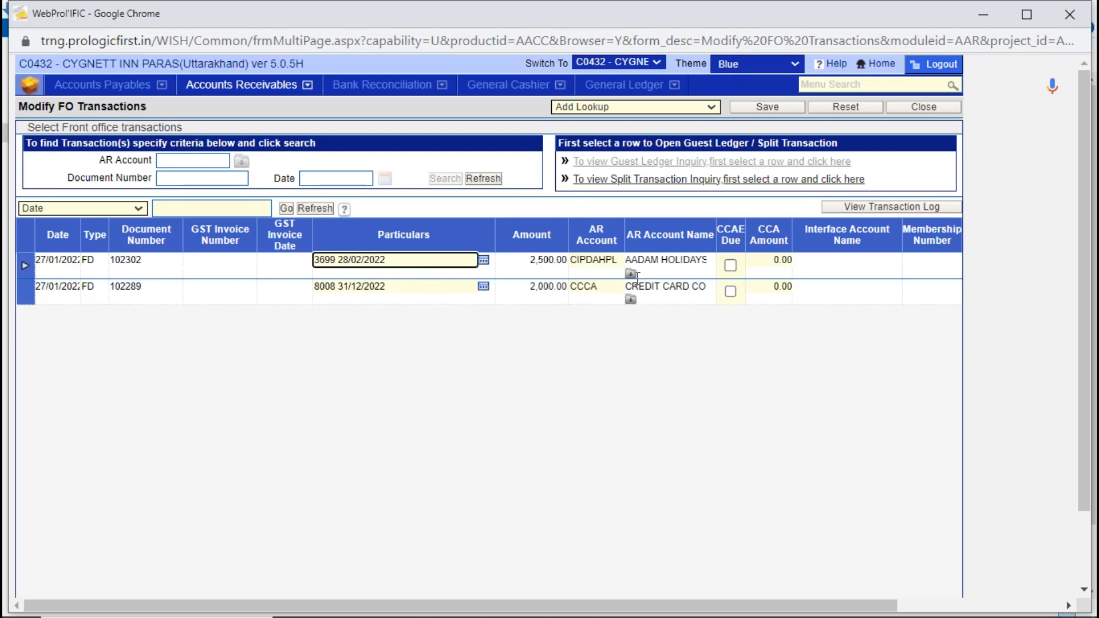
{"action": "left_click", "coordinate": [611, 261]}
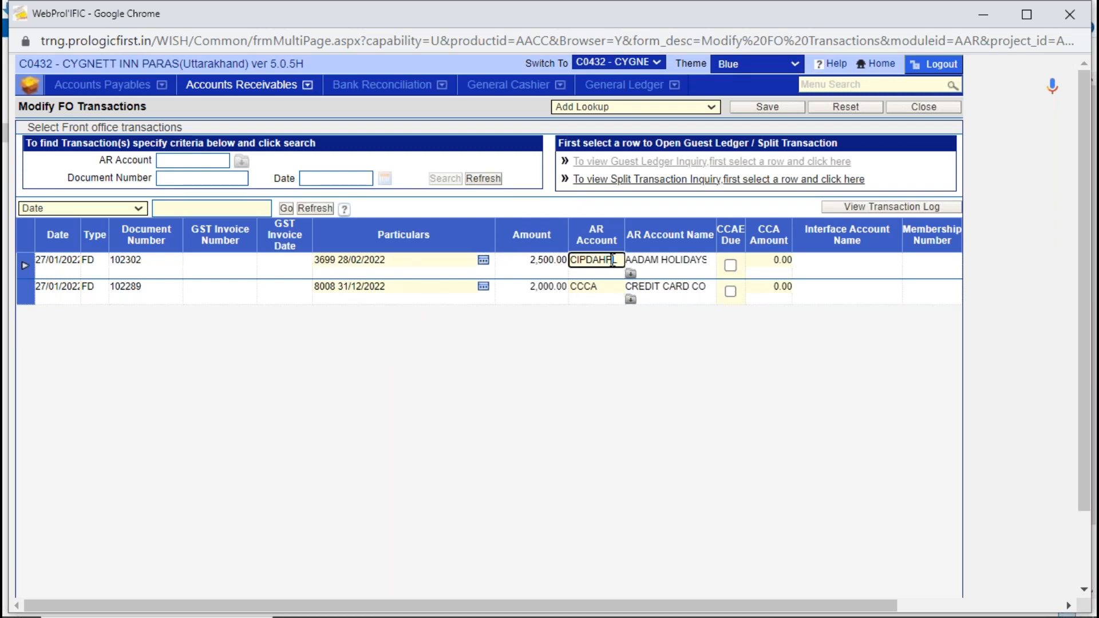
{"action": "left_click", "coordinate": [644, 182]}
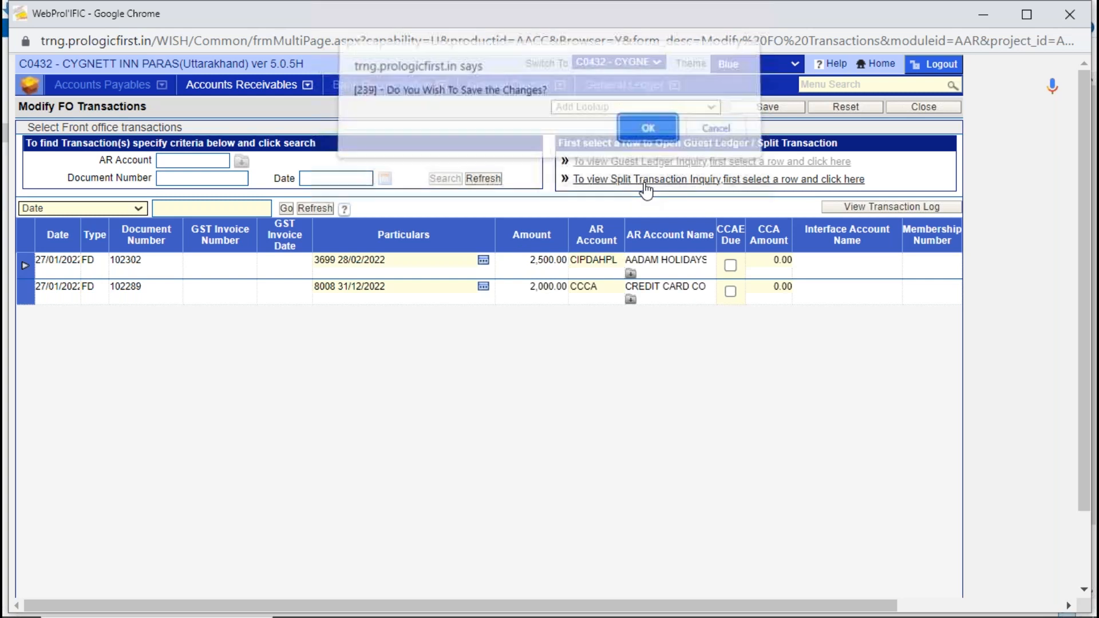
{"action": "left_click", "coordinate": [714, 138]}
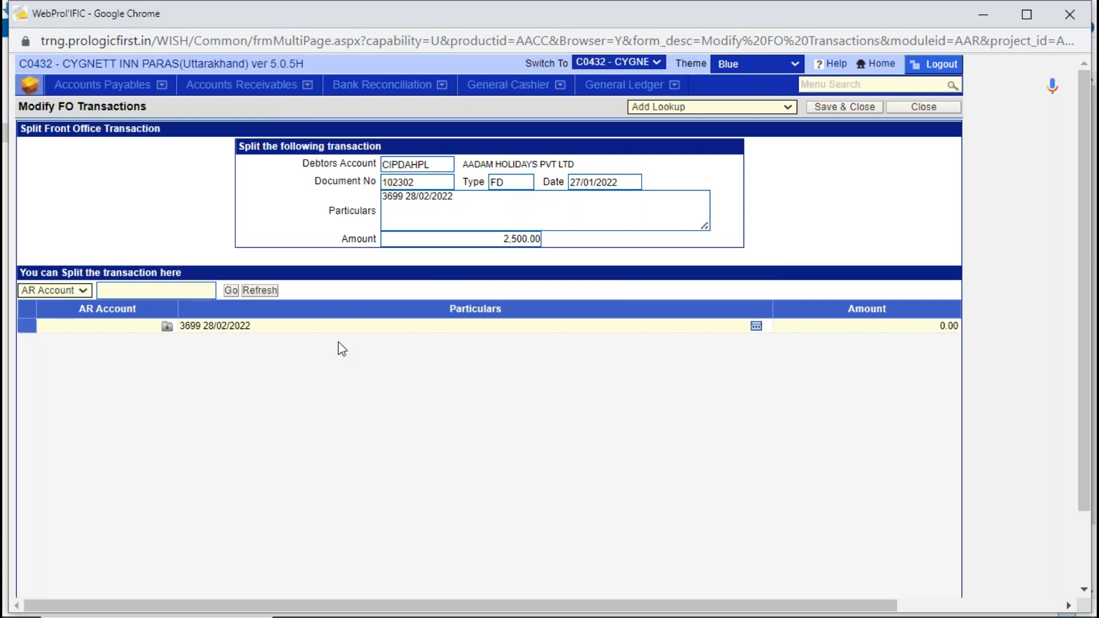
{"action": "left_click", "coordinate": [125, 325]}
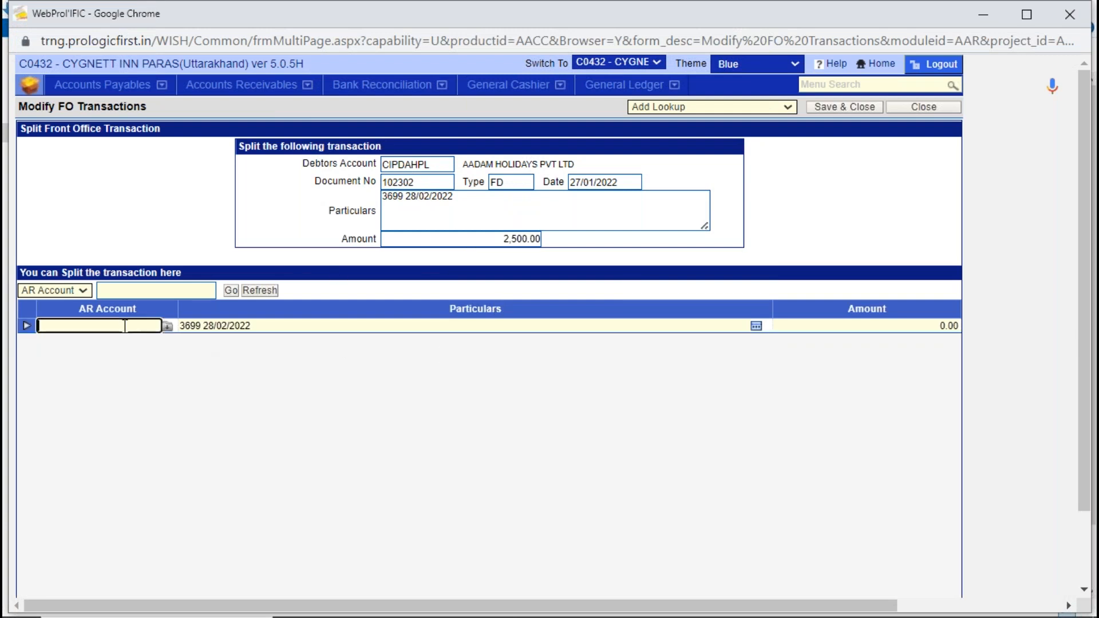
{"action": "left_click", "coordinate": [492, 238]}
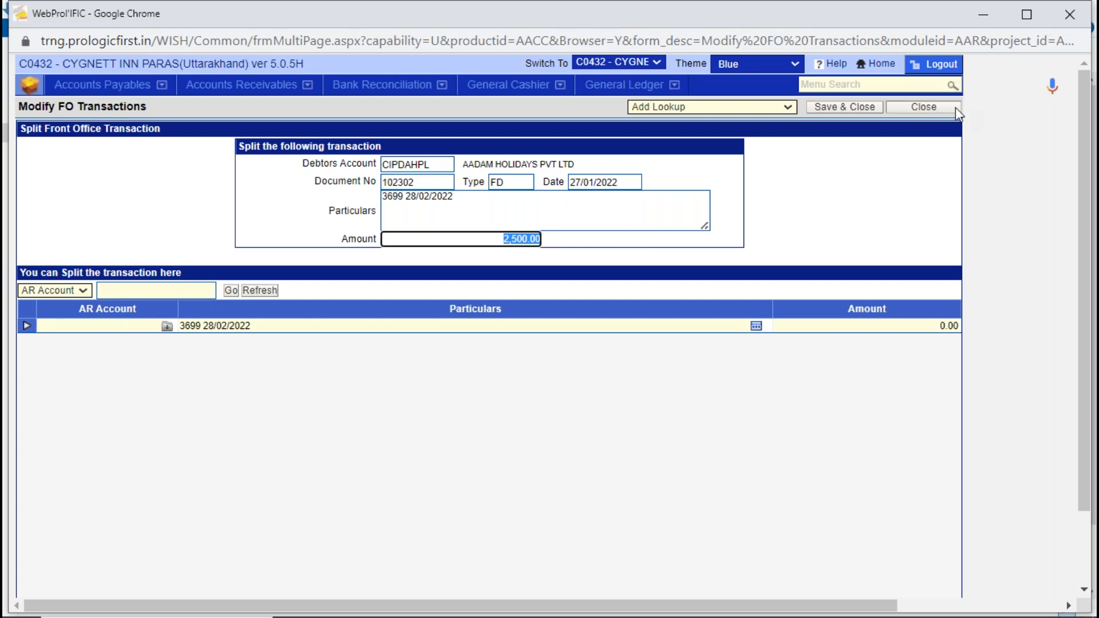
- Leave the split transaction inquiry without saving it and try to save the front office transaction list
{"action": "left_click", "coordinate": [922, 108]}
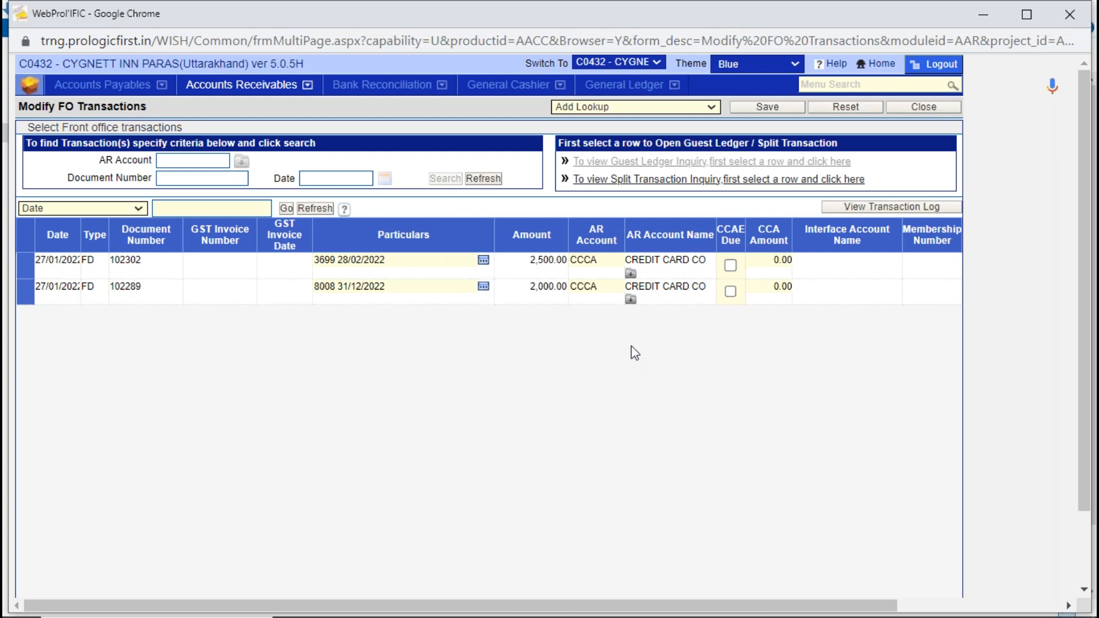
{"action": "left_click", "coordinate": [764, 110]}
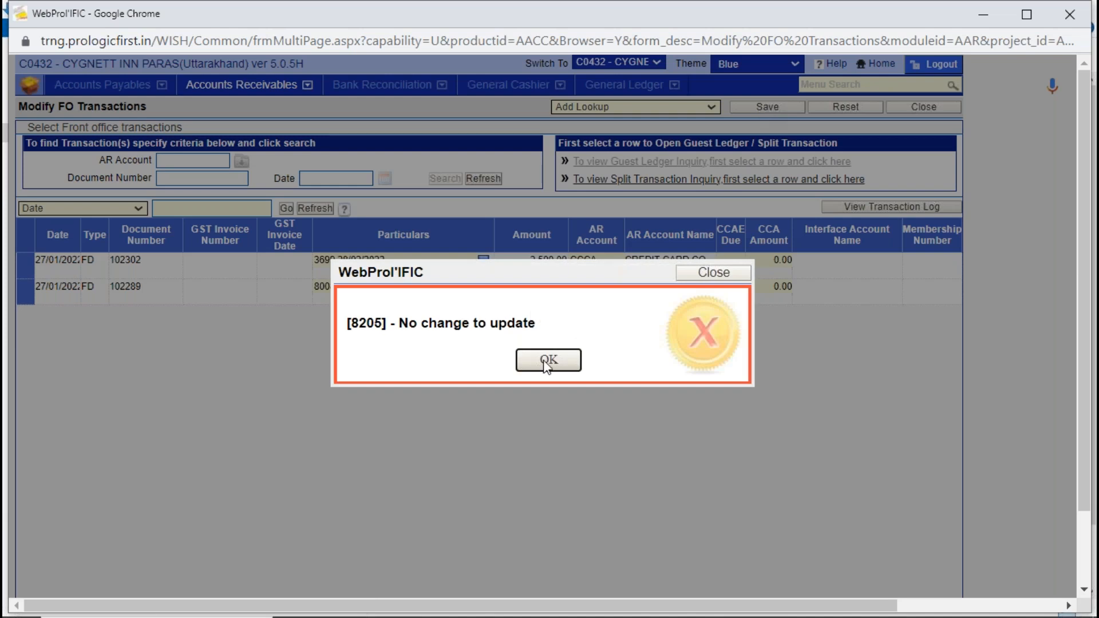
{"action": "left_click", "coordinate": [548, 360]}
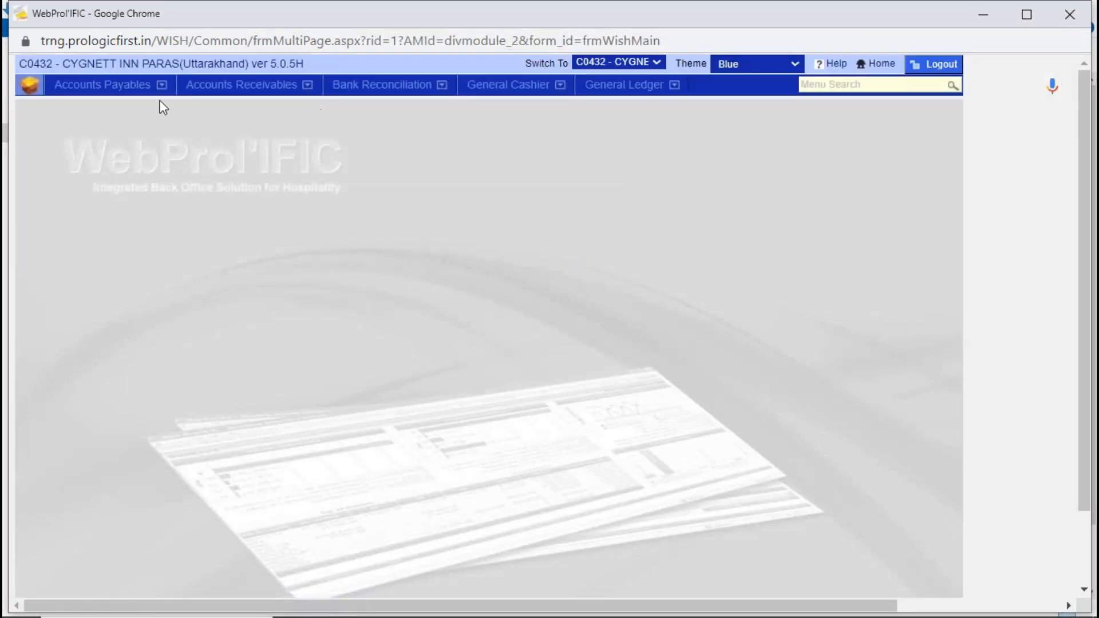
- View the blank Transfer FO Transactions form, close it, and search all transactions in Modify FO Transactions to check their dates
{"action": "left_click", "coordinate": [226, 90]}
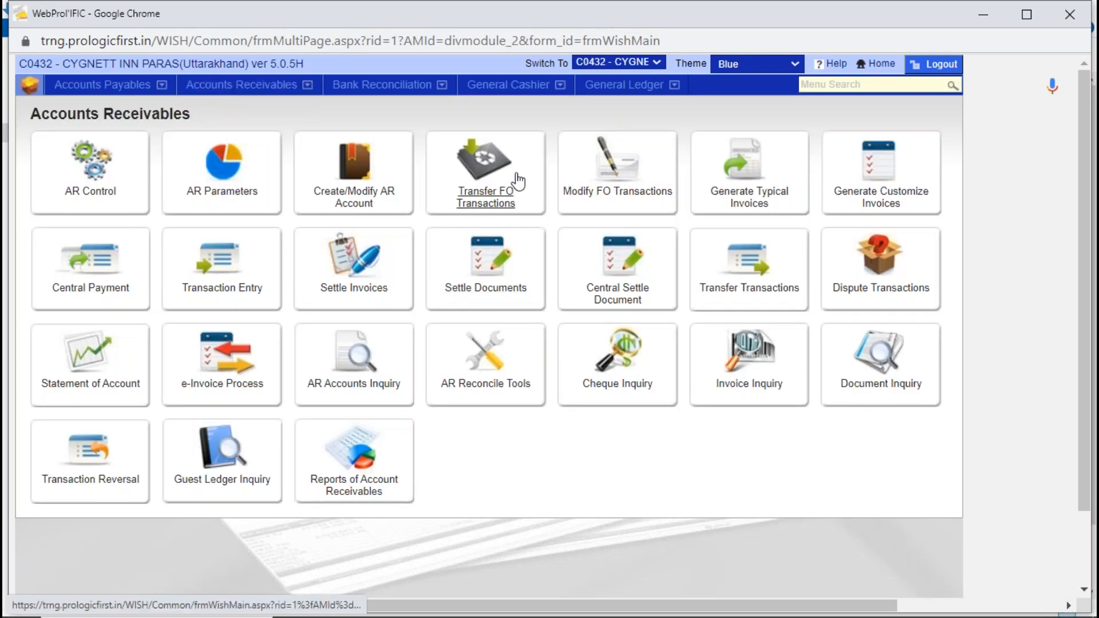
{"action": "left_click", "coordinate": [504, 198]}
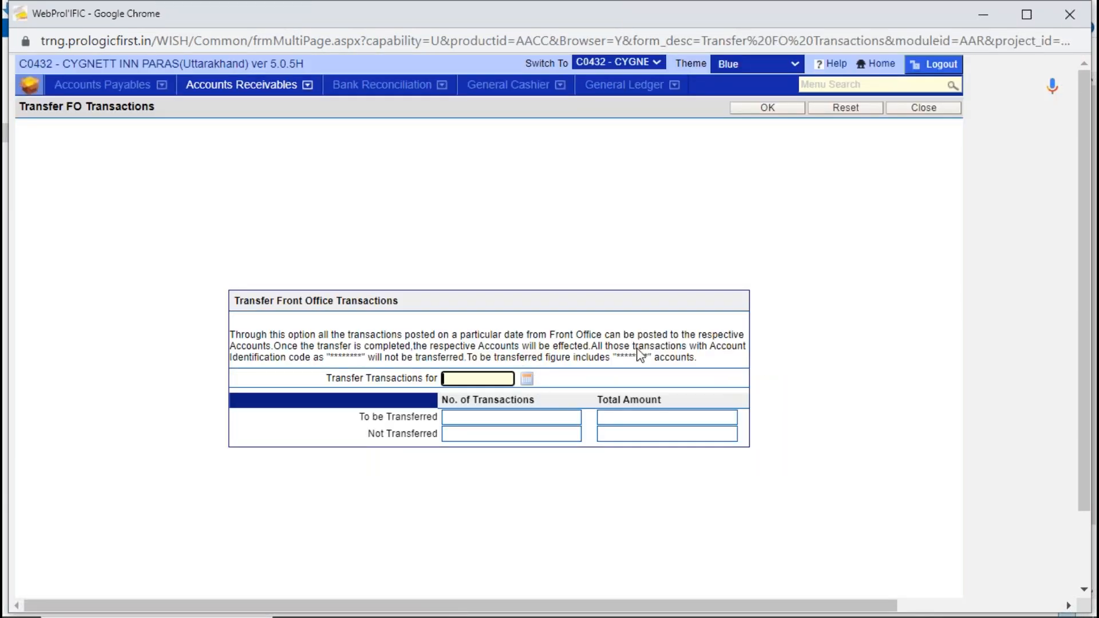
{"action": "left_click", "coordinate": [935, 111]}
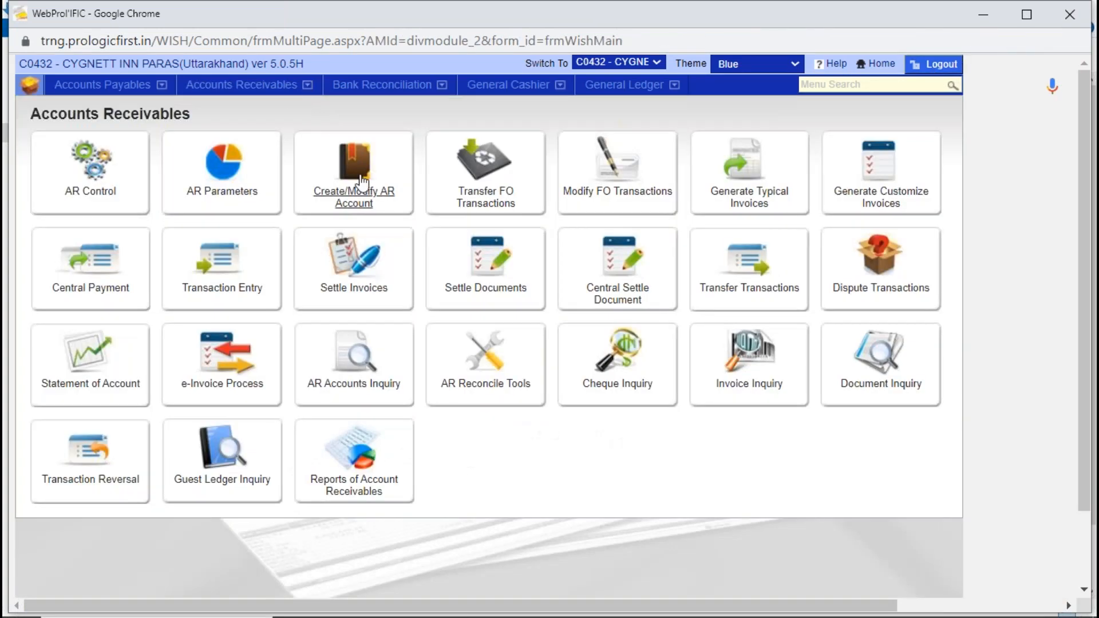
{"action": "left_click", "coordinate": [641, 193]}
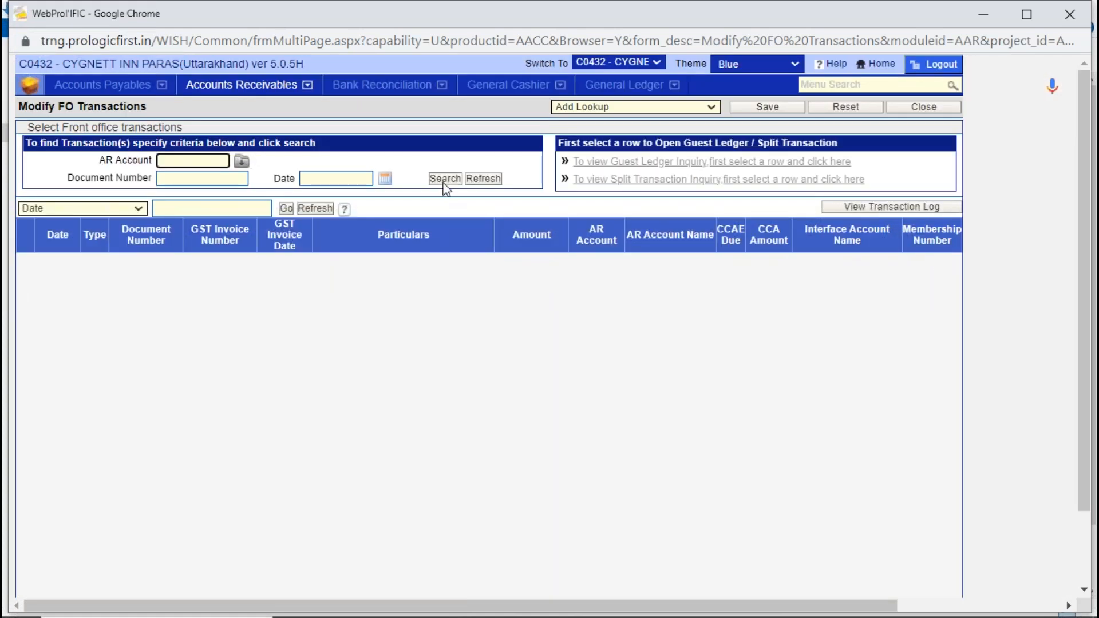
{"action": "left_click", "coordinate": [444, 179]}
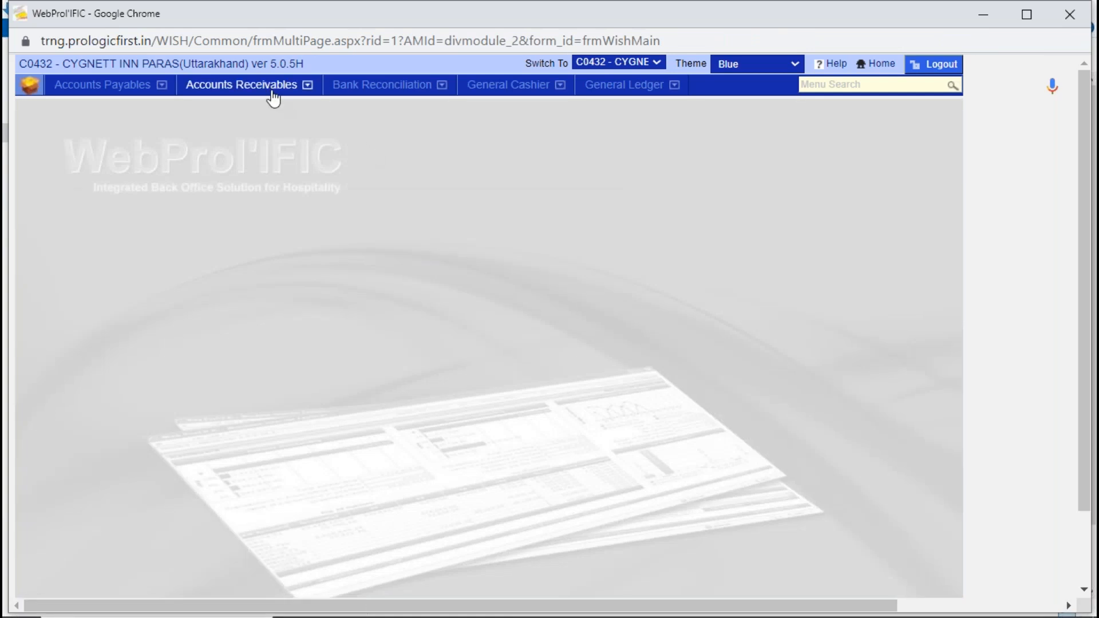
- Open the Transfer FO Transactions form and choose 15/06/2023 as the transfer date
{"action": "left_click", "coordinate": [271, 91]}
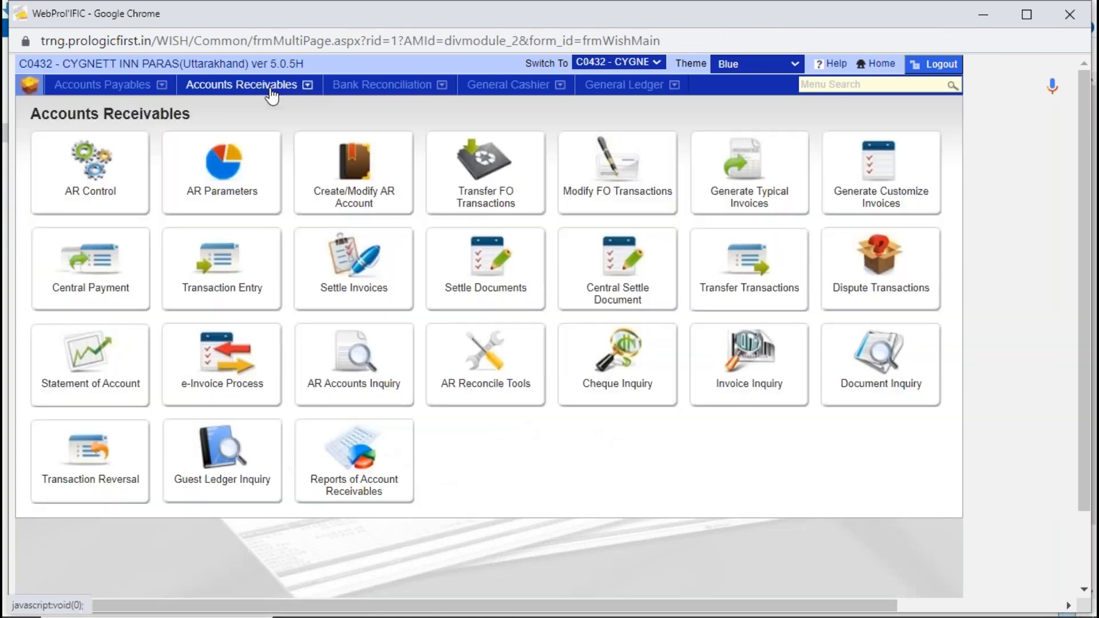
{"action": "left_click", "coordinate": [466, 196]}
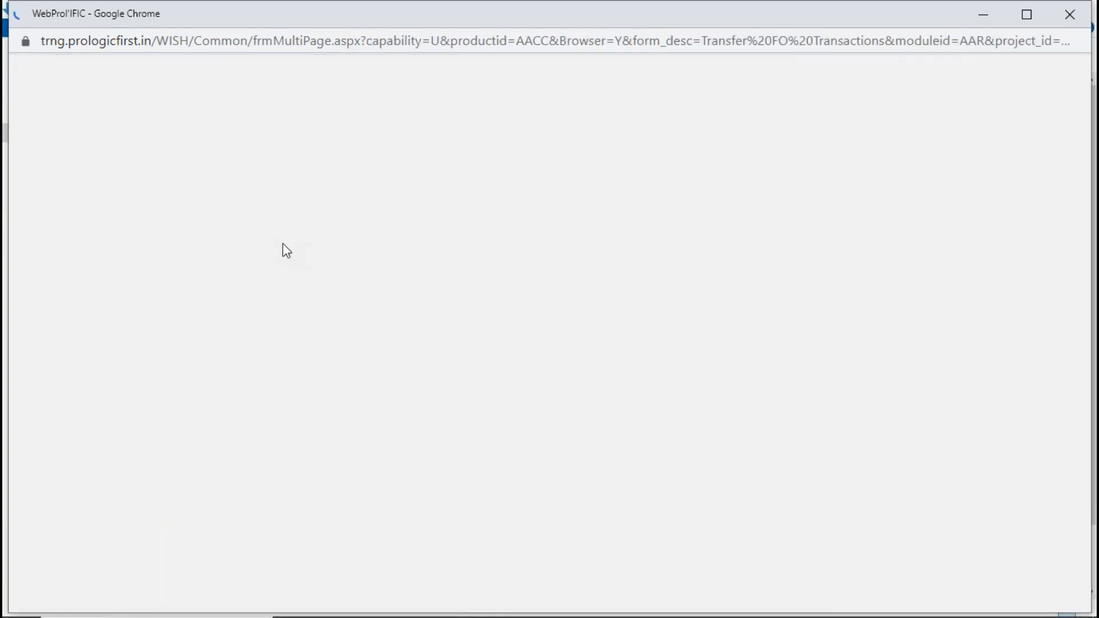
{"action": "left_click", "coordinate": [527, 378]}
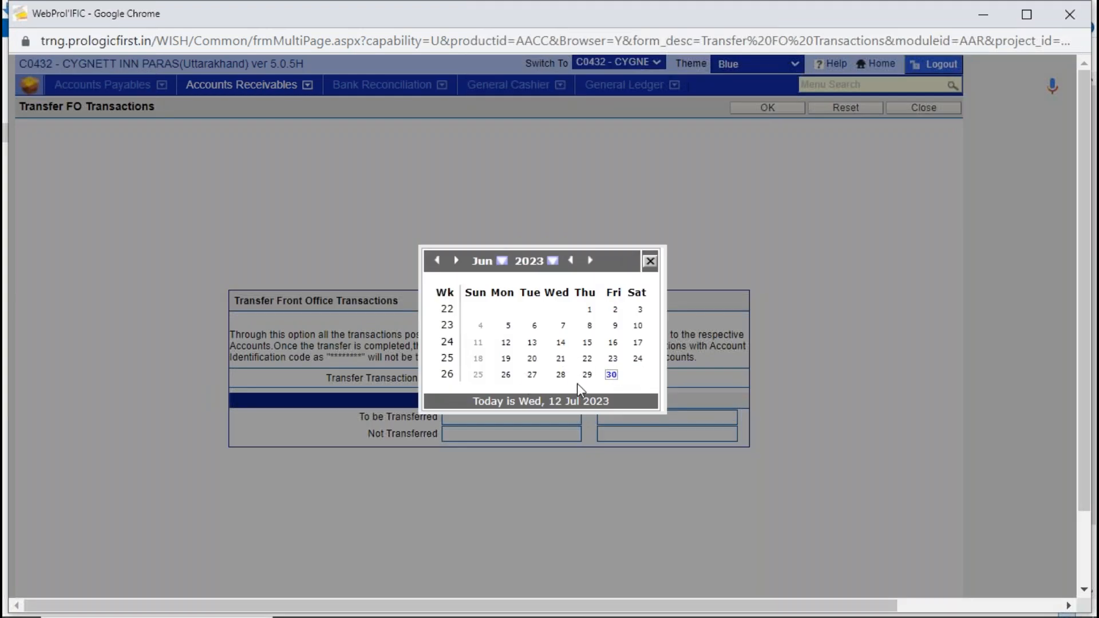
{"action": "left_click", "coordinate": [588, 343]}
- Change the transfer date to 27/01/2022, review the transferable transactions and amounts, and close the form without transferring
{"action": "left_click", "coordinate": [464, 379]}
{"action": "key", "text": "shift+Left"}
{"action": "key", "text": "shift+Left"}
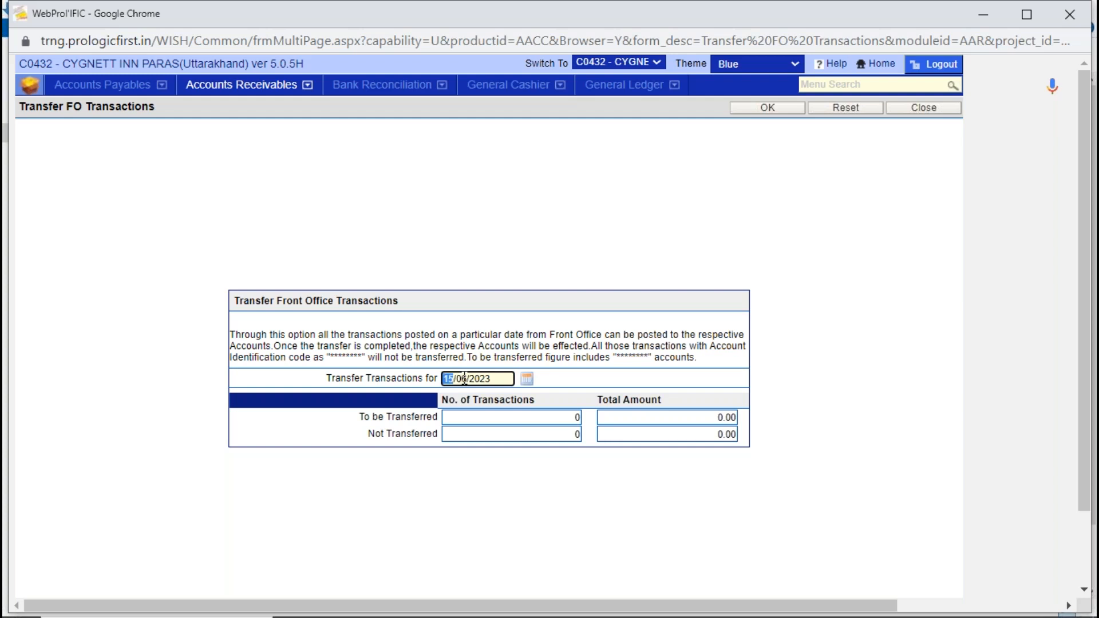
{"action": "type", "text": "27"}
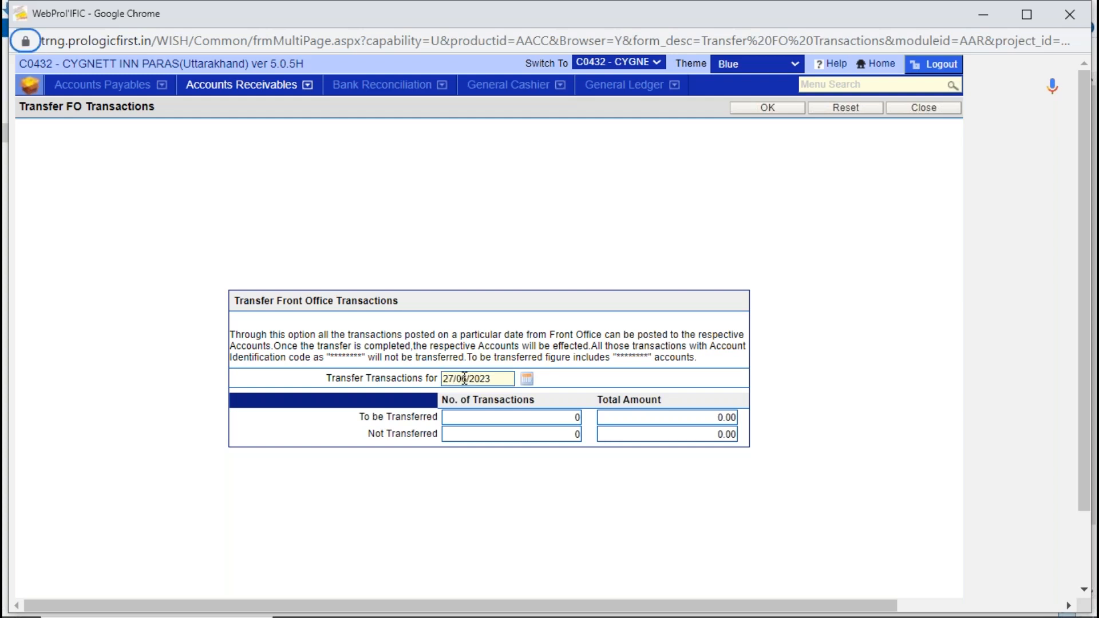
{"action": "left_click", "coordinate": [468, 378]}
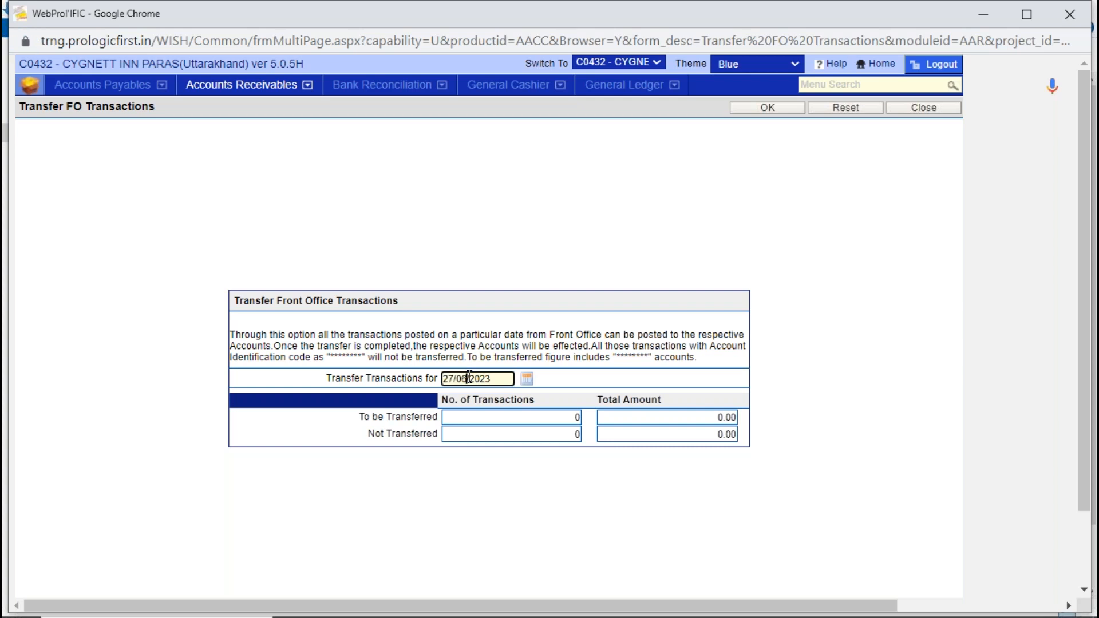
{"action": "key", "text": "shift+Left"}
{"action": "key", "text": "shift+Left"}
{"action": "type", "text": "01"}
{"action": "left_click", "coordinate": [501, 377]}
{"action": "key", "text": "Tab"}
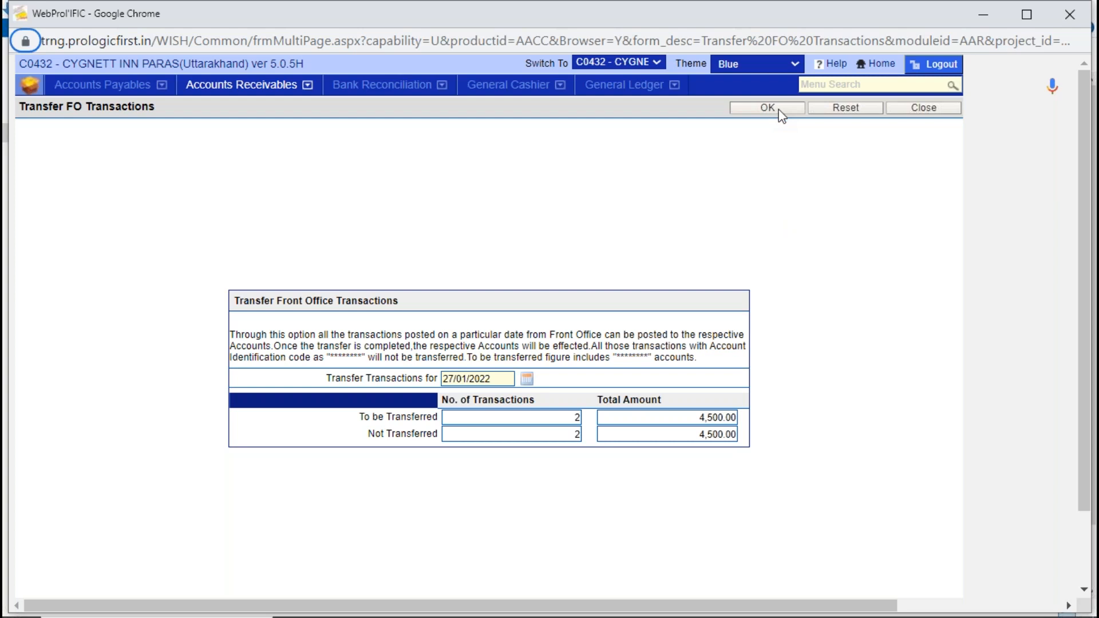
{"action": "left_click", "coordinate": [917, 113]}
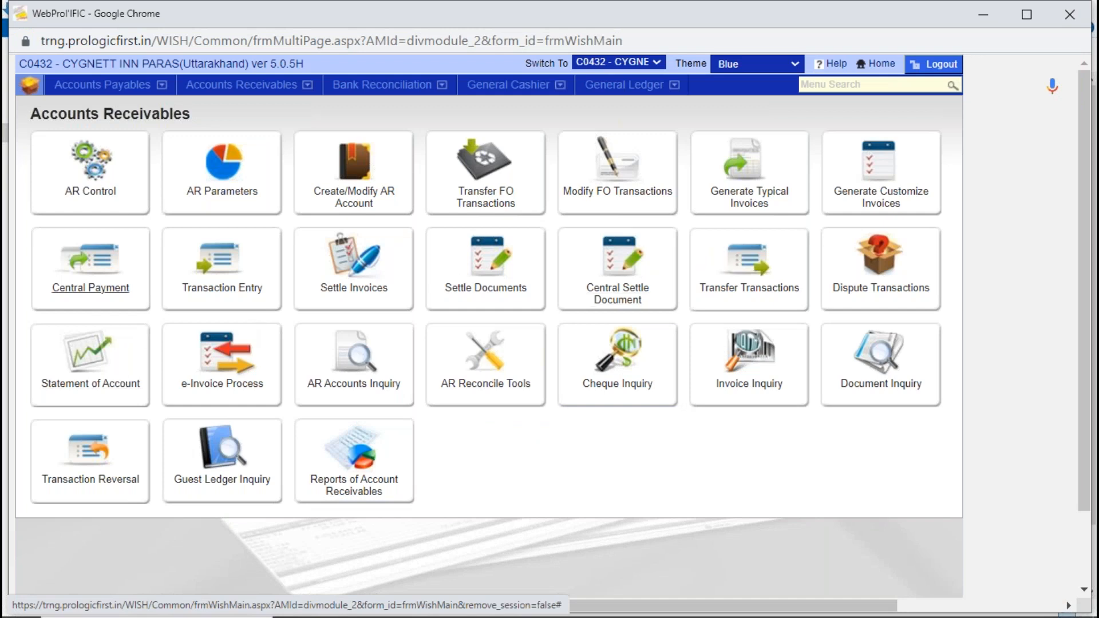
- Open the Statement of Account and try to look up the AR account code CCE
{"action": "left_click", "coordinate": [87, 348]}
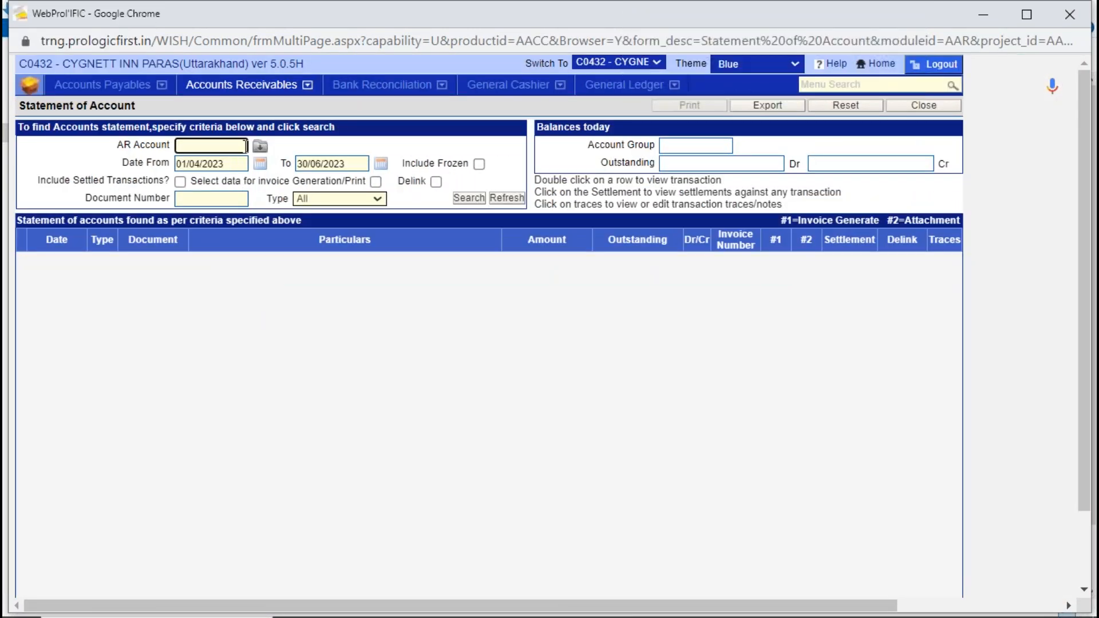
{"action": "type", "text": "CCE"}
{"action": "key", "text": "Tab"}
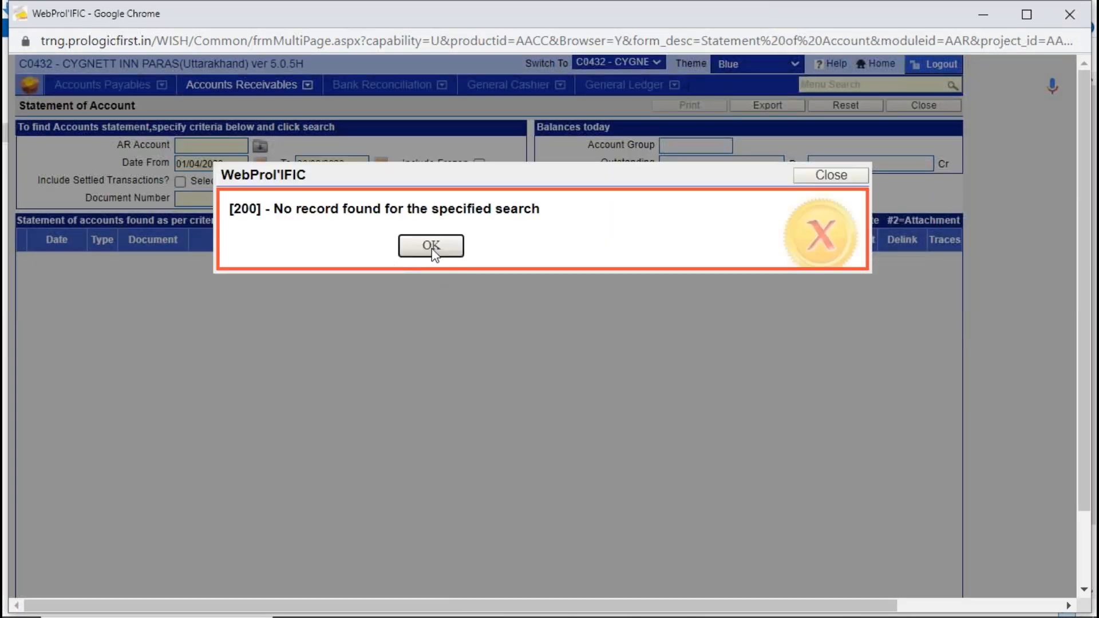
{"action": "left_click", "coordinate": [431, 246]}
- Select AGODA as the AR account and search for its statement of account
{"action": "left_click", "coordinate": [260, 146]}
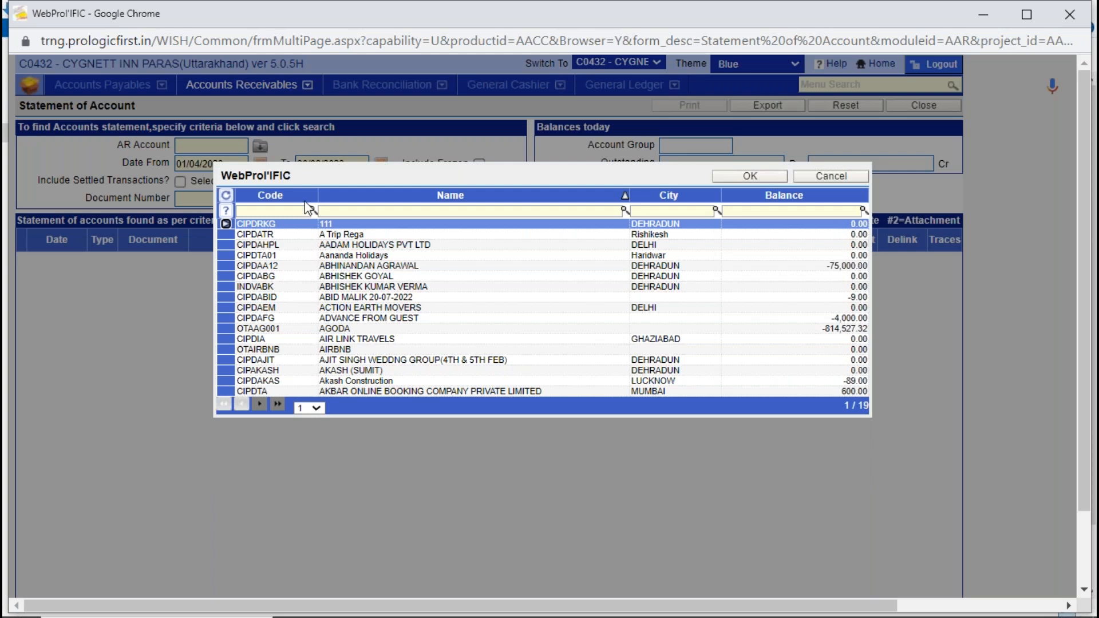
{"action": "left_click", "coordinate": [369, 329]}
{"action": "double_click", "coordinate": [370, 329]}
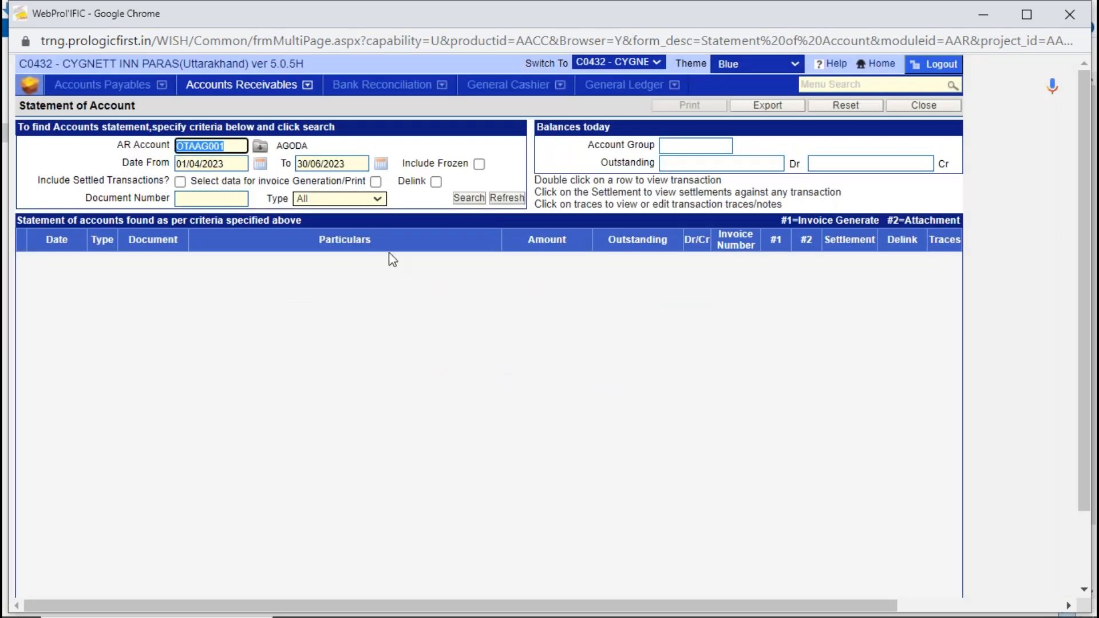
{"action": "left_click", "coordinate": [468, 198]}
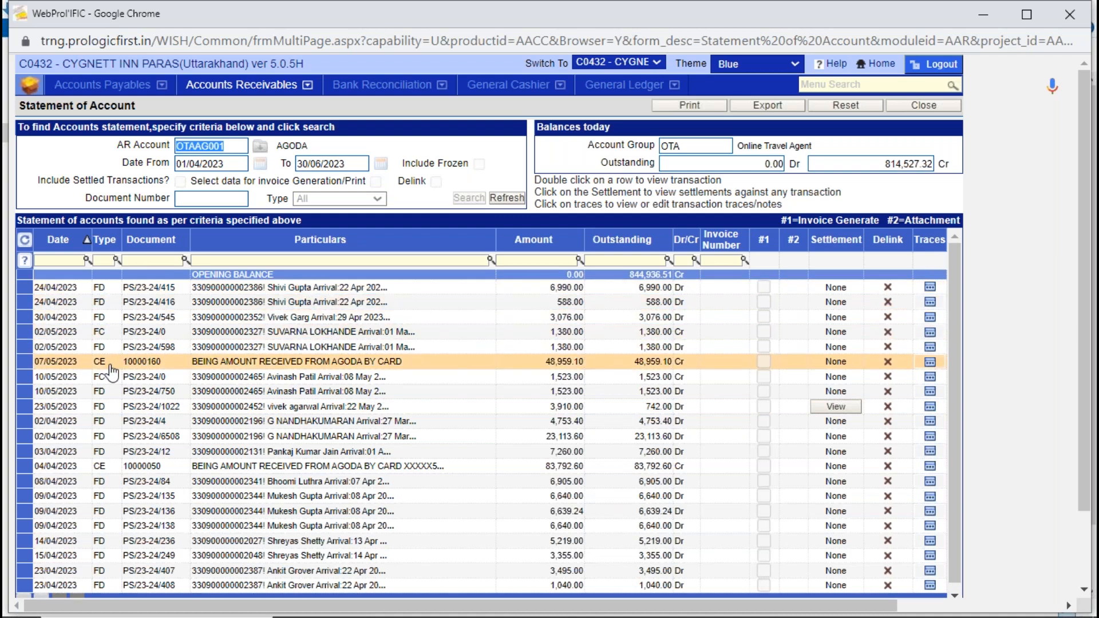
- Examine the CE, FD and FC transaction types listed in the AGODA statement
{"action": "left_click", "coordinate": [113, 470]}
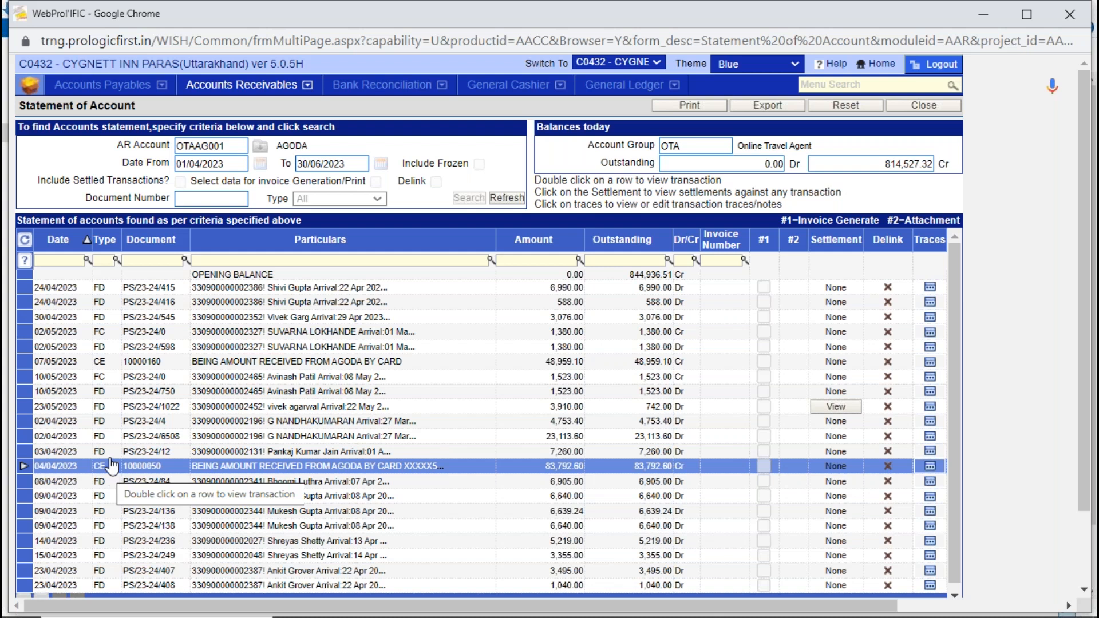
{"action": "left_click", "coordinate": [110, 302]}
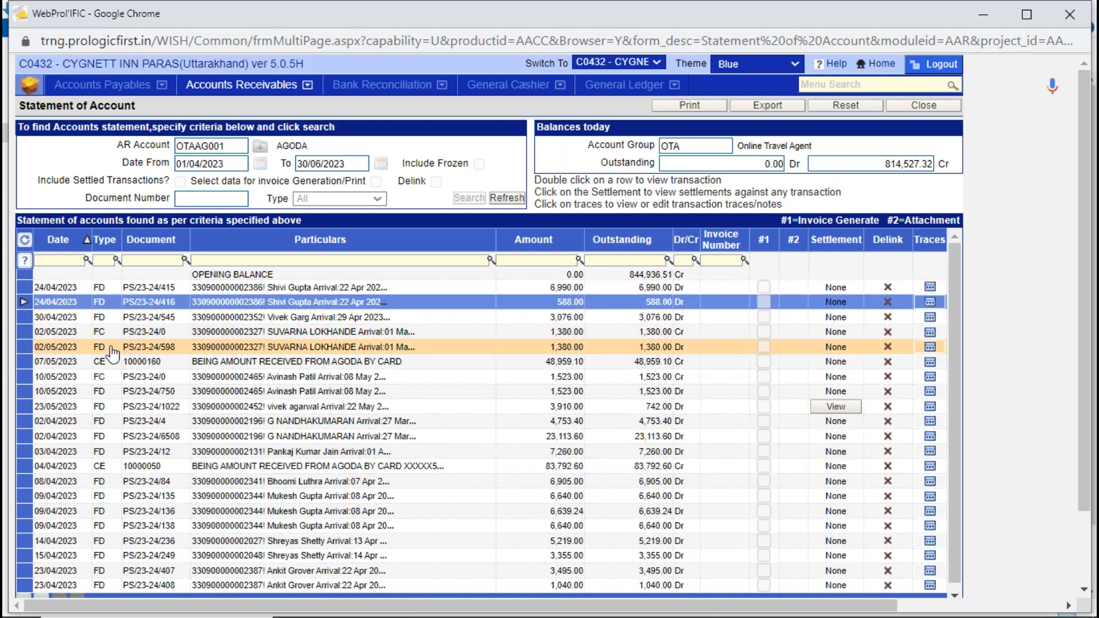
{"action": "left_click", "coordinate": [260, 333]}
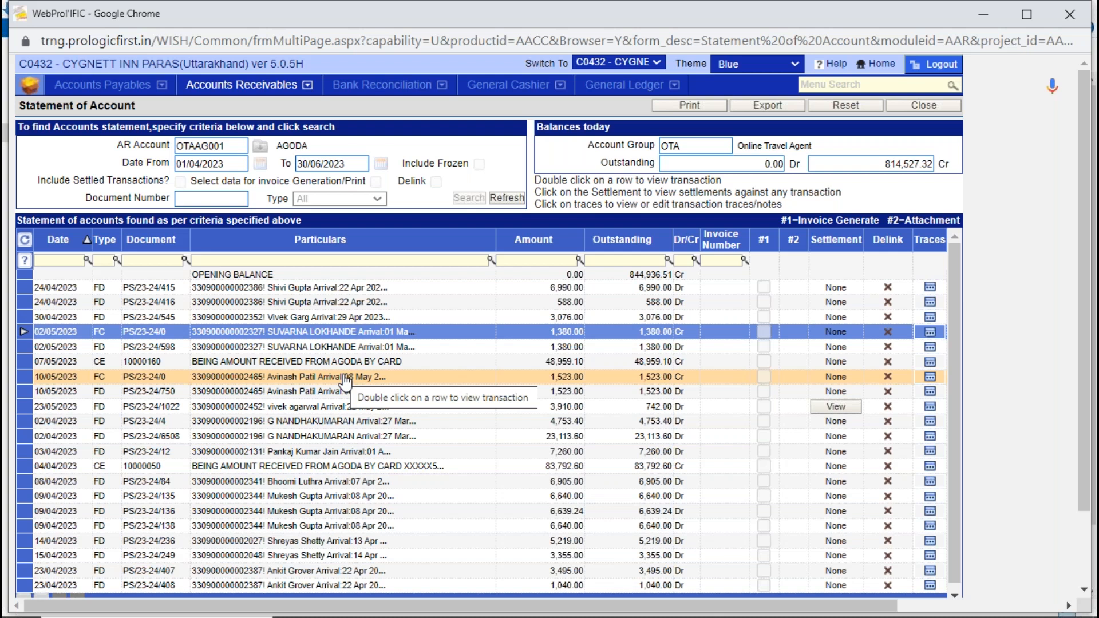
- Enable data selection for invoice generation/print and search the AGODA statement again
{"action": "left_click", "coordinate": [505, 198]}
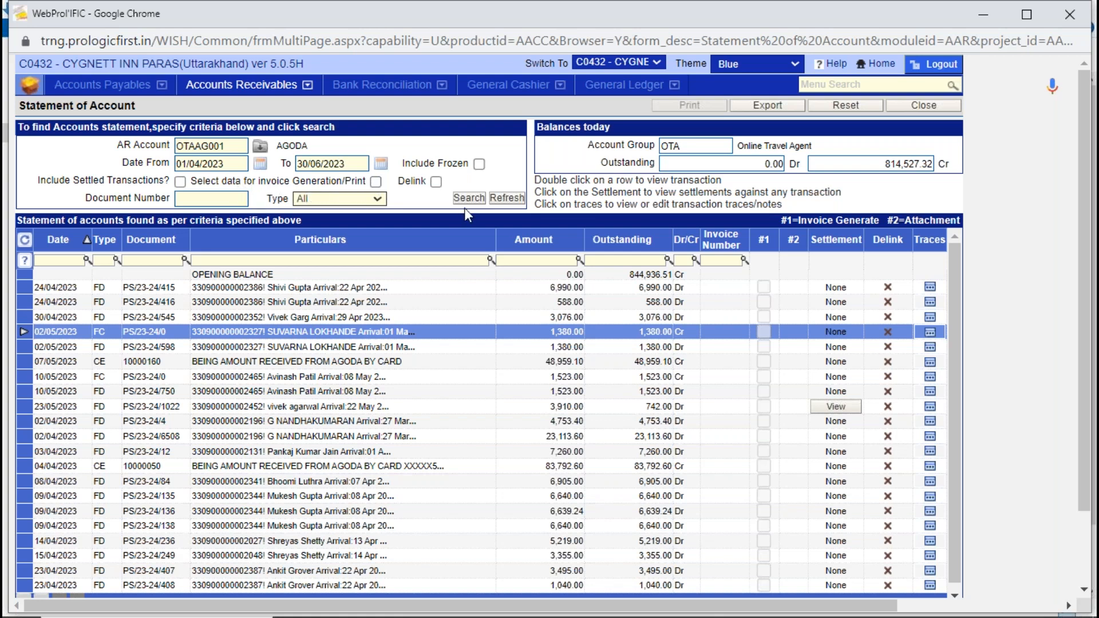
{"action": "left_click", "coordinate": [376, 182]}
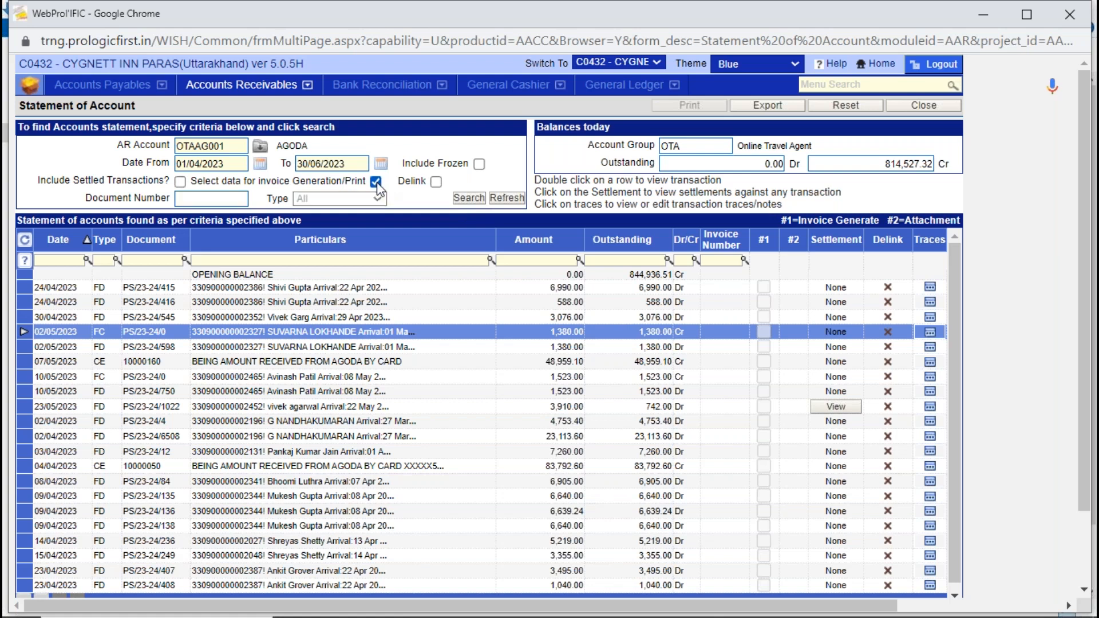
{"action": "left_click", "coordinate": [469, 199]}
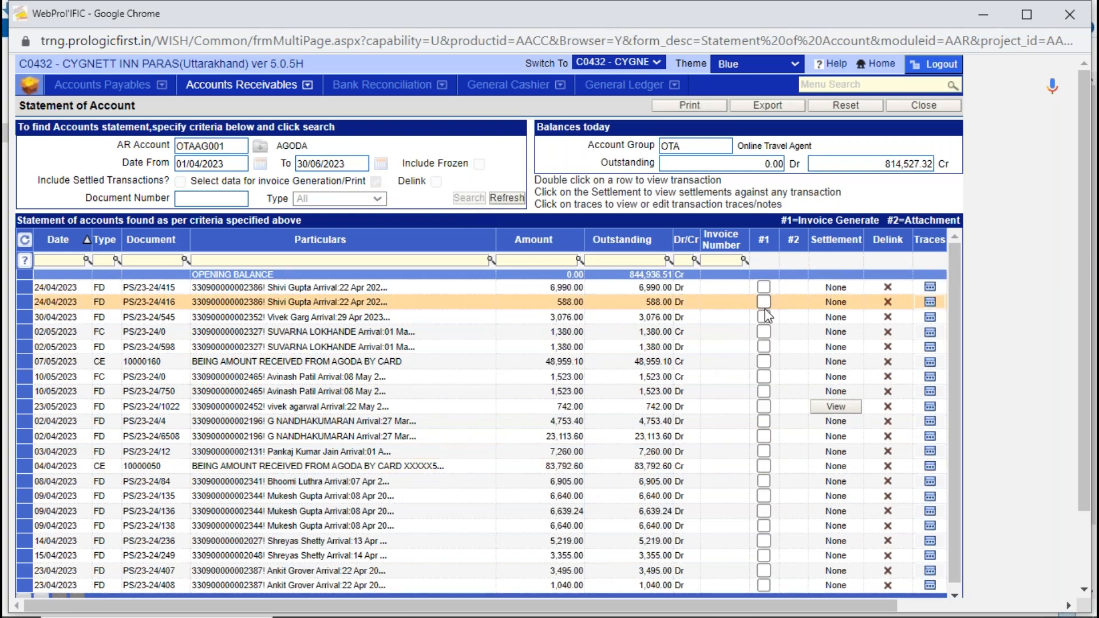
- Mark the first five FD transactions, dated 24/04/2023 to 10/05/2023, for invoice generation, leaving the FC and CE entries unmarked
{"action": "left_click", "coordinate": [763, 286]}
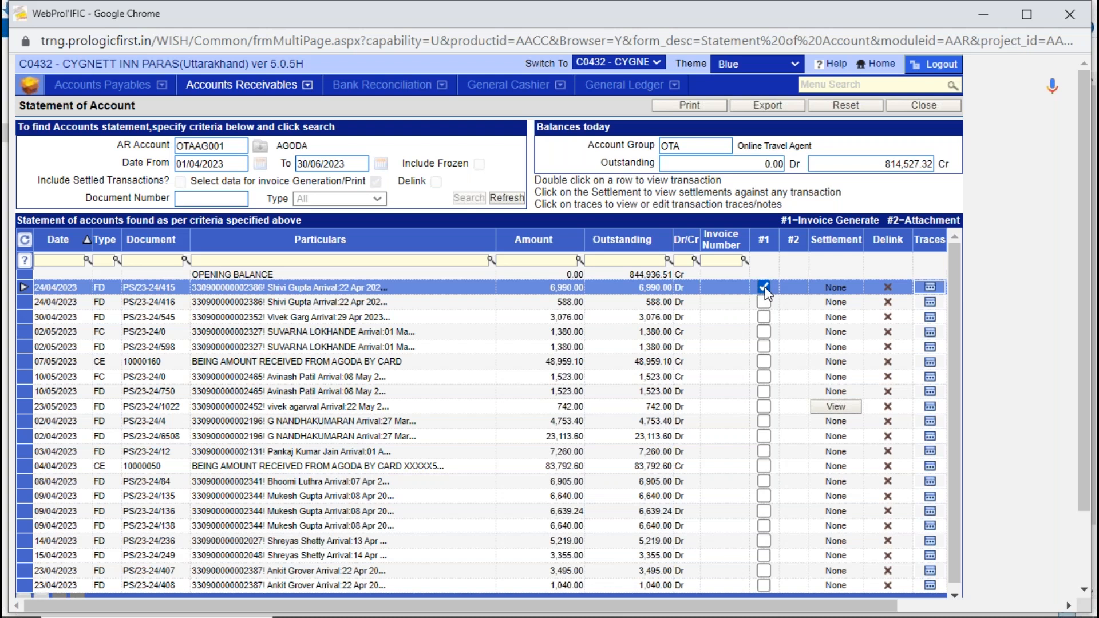
{"action": "left_click", "coordinate": [764, 302]}
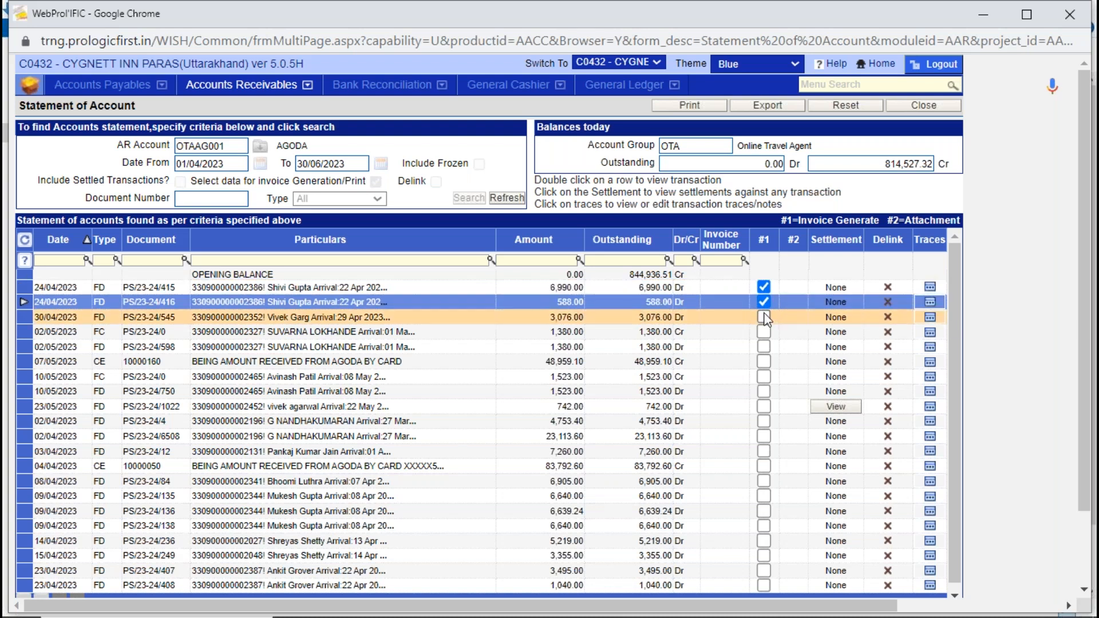
{"action": "left_click", "coordinate": [764, 318]}
{"action": "left_click", "coordinate": [764, 332]}
{"action": "left_click", "coordinate": [764, 332]}
{"action": "left_click", "coordinate": [764, 346]}
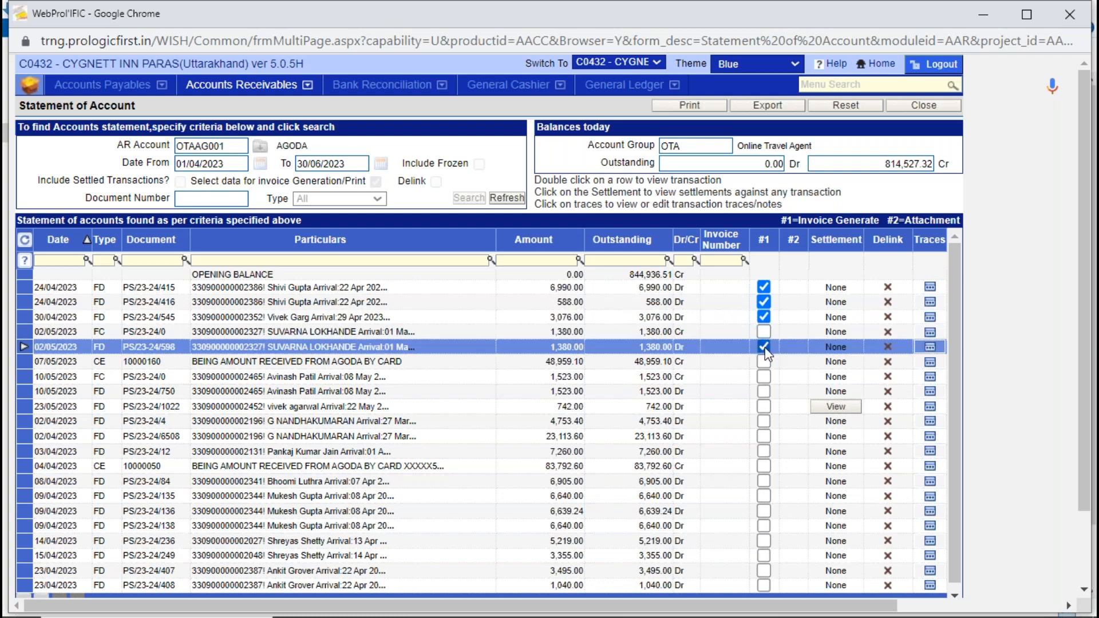
{"action": "left_click", "coordinate": [764, 391]}
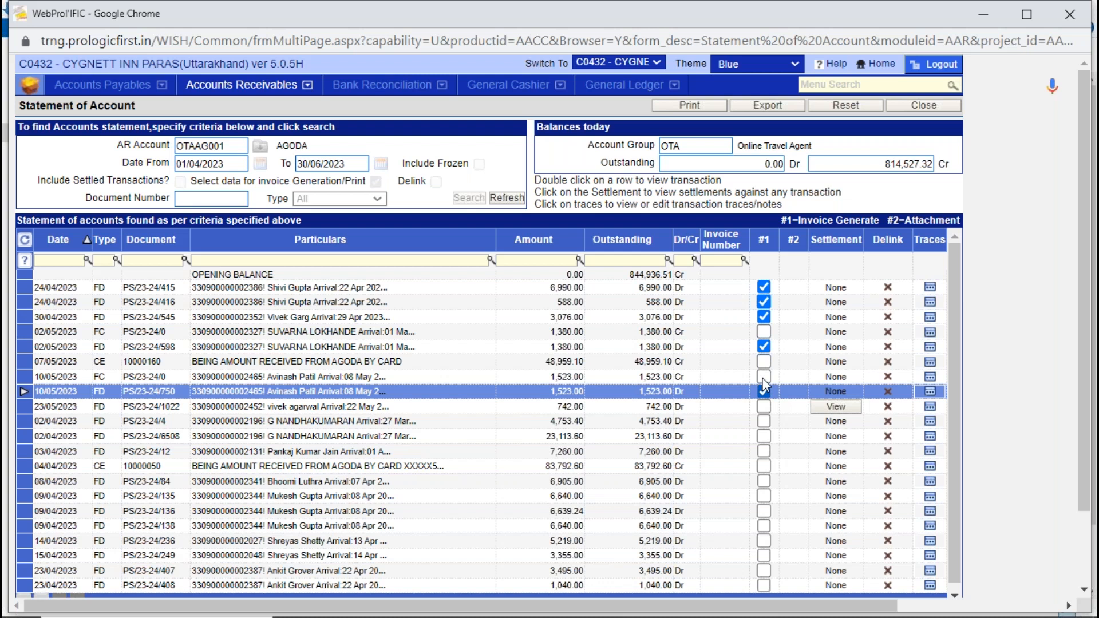
- Generate an invoice for the marked AGODA transactions, agree to print it, and review its line items and total due
{"action": "left_click_drag", "start_coordinate": [1084, 457], "coordinate": [1084, 530]}
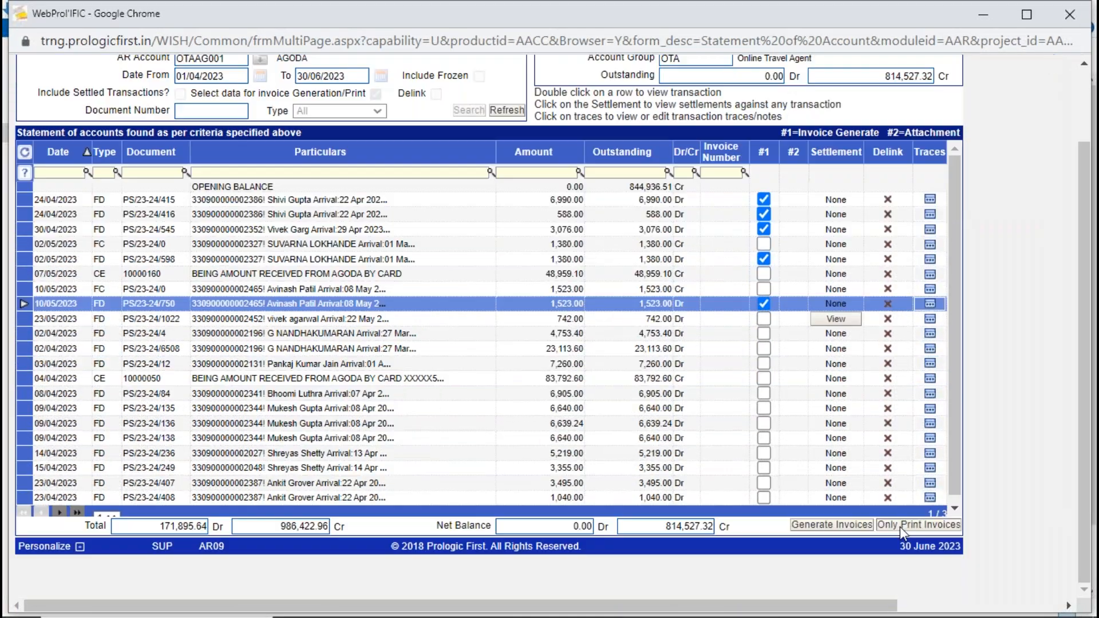
{"action": "left_click", "coordinate": [852, 527]}
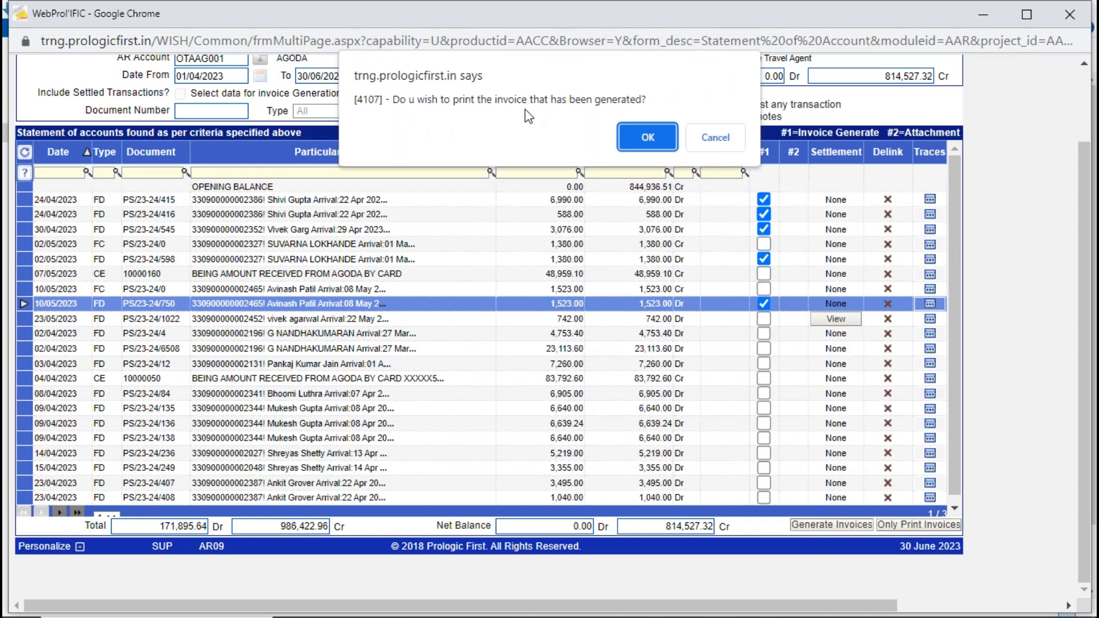
{"action": "left_click", "coordinate": [650, 131]}
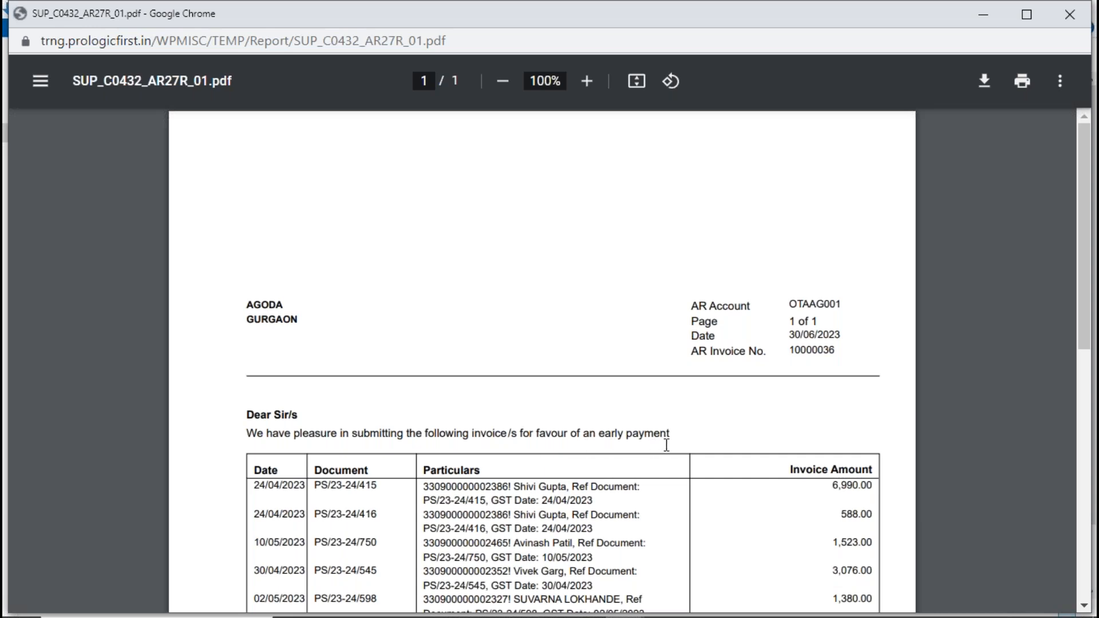
{"action": "left_click", "coordinate": [1093, 417]}
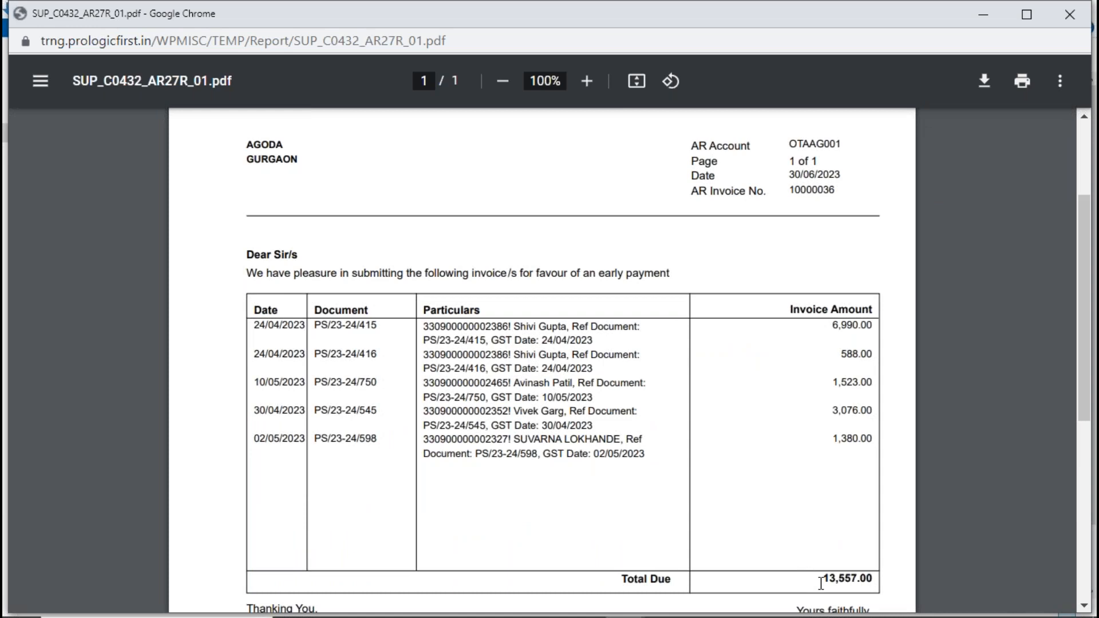
- Close the AGODA invoice preview after checking its total due, acknowledge the invoice generation, and exit the Statement of Account
{"action": "left_click_drag", "start_coordinate": [819, 579], "coordinate": [889, 579]}
{"action": "left_click_drag", "start_coordinate": [1084, 403], "coordinate": [1061, 216]}
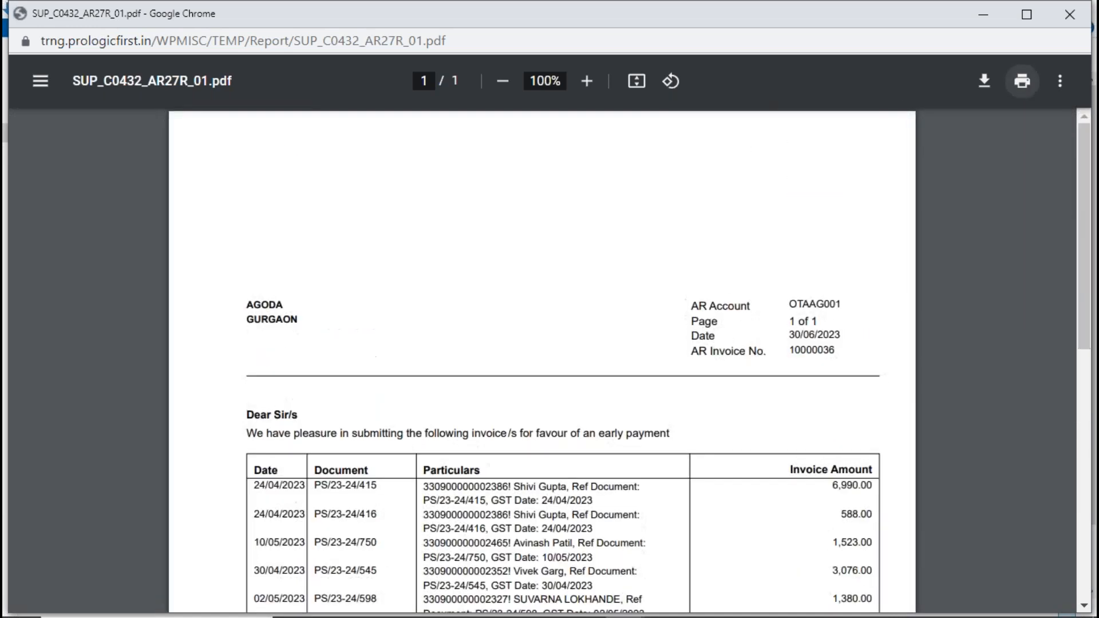
{"action": "left_click", "coordinate": [1056, 15]}
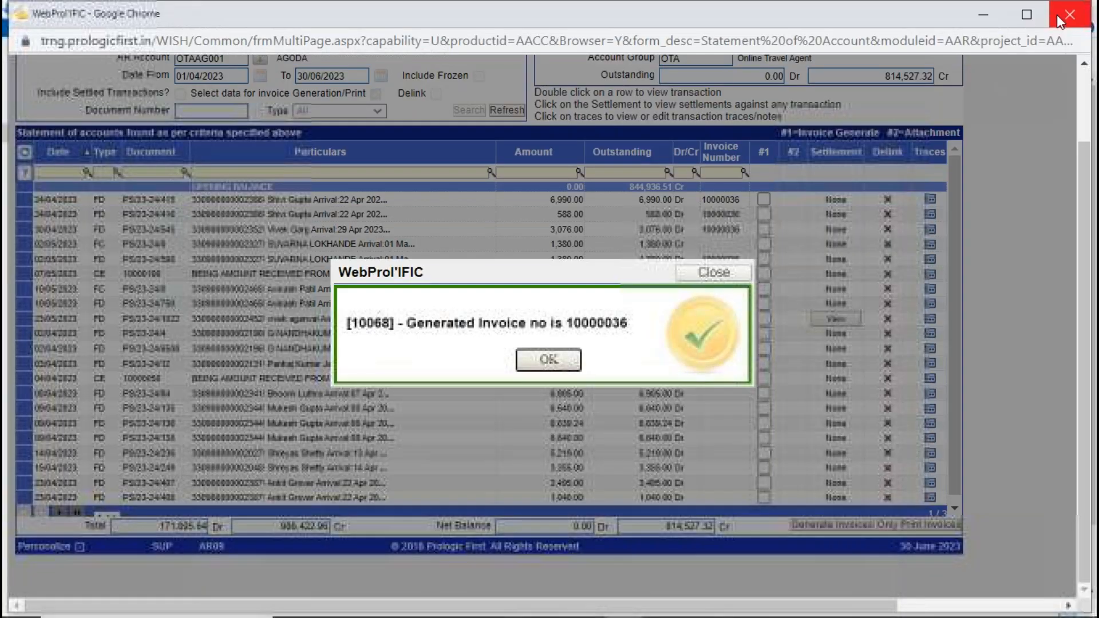
{"action": "left_click", "coordinate": [548, 360]}
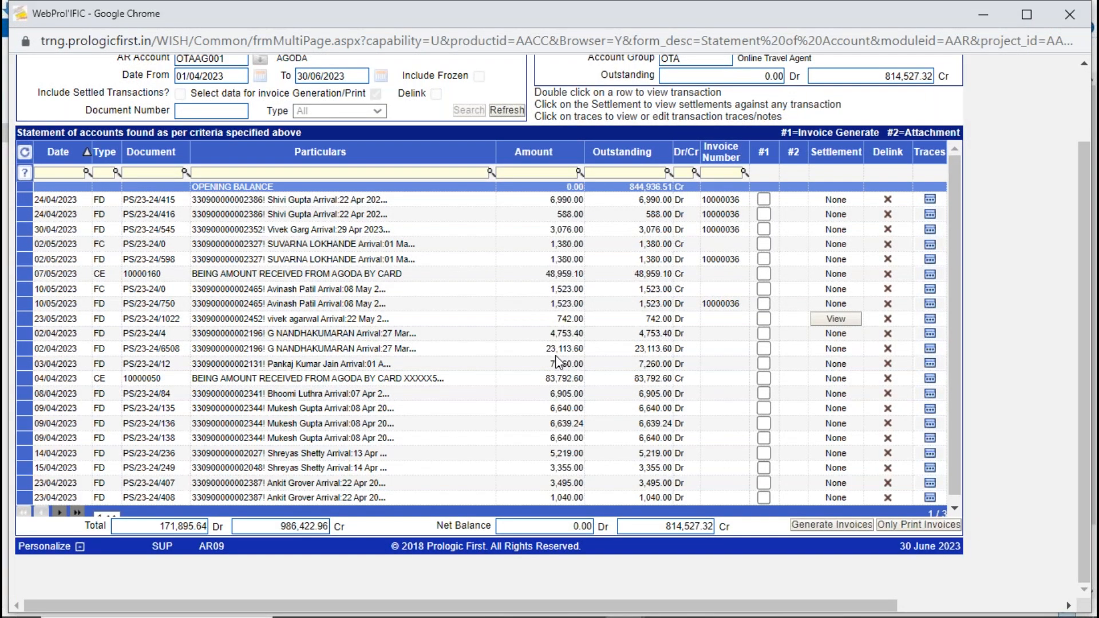
{"action": "scroll", "coordinate": [1074, 195], "scroll_direction": "up", "scroll_amount": 1}
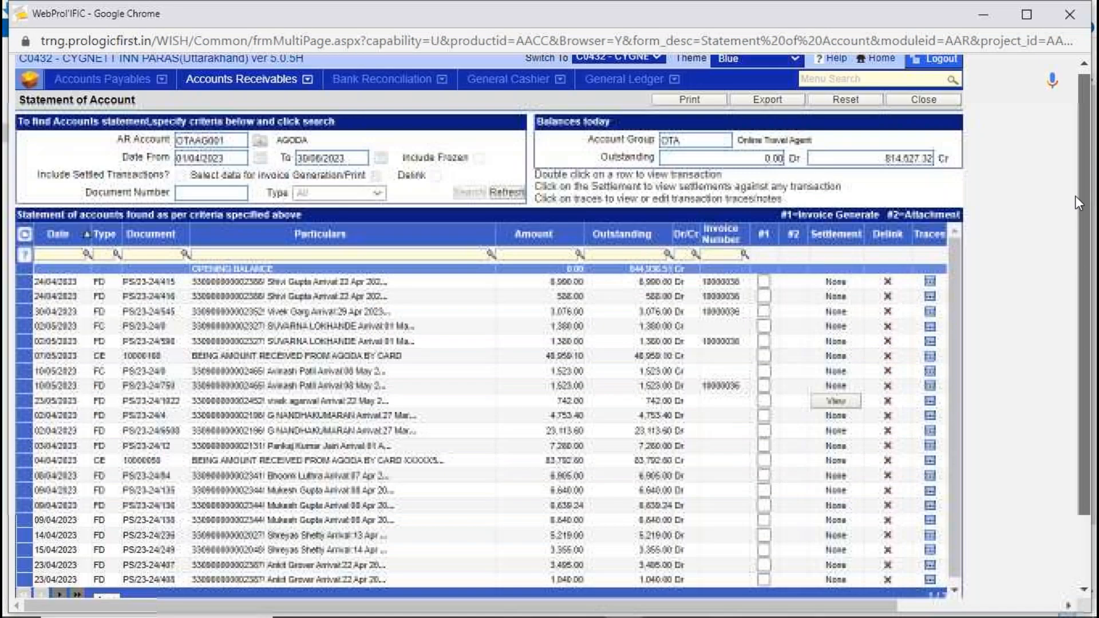
{"action": "left_click", "coordinate": [923, 99]}
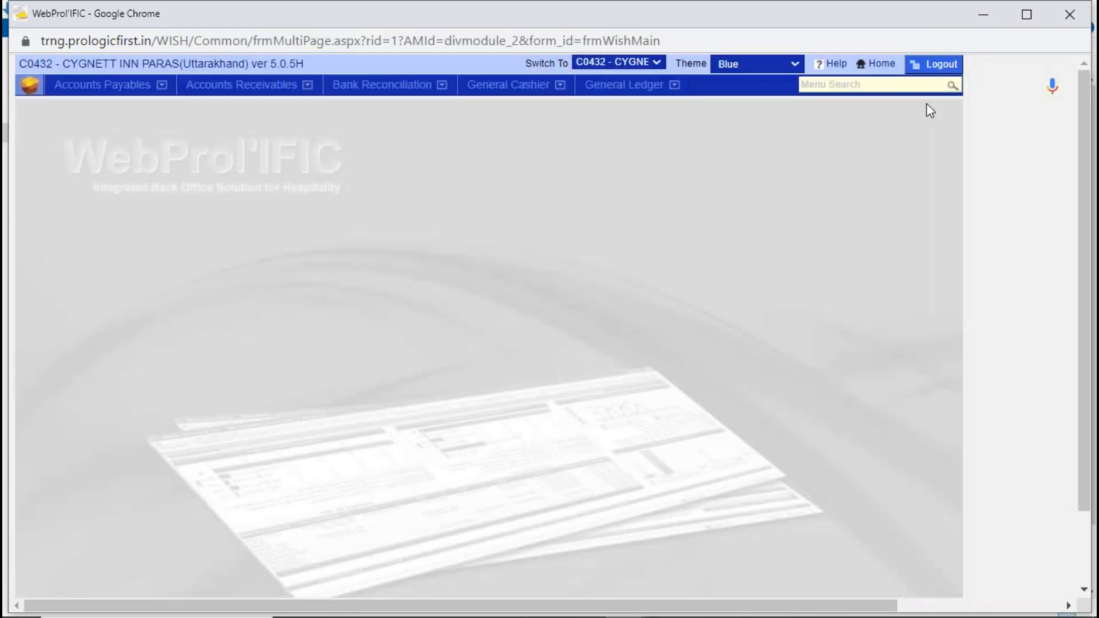
- Open Transaction Entry under Accounts Receivables and start adding a new transaction
{"action": "left_click", "coordinate": [217, 96]}
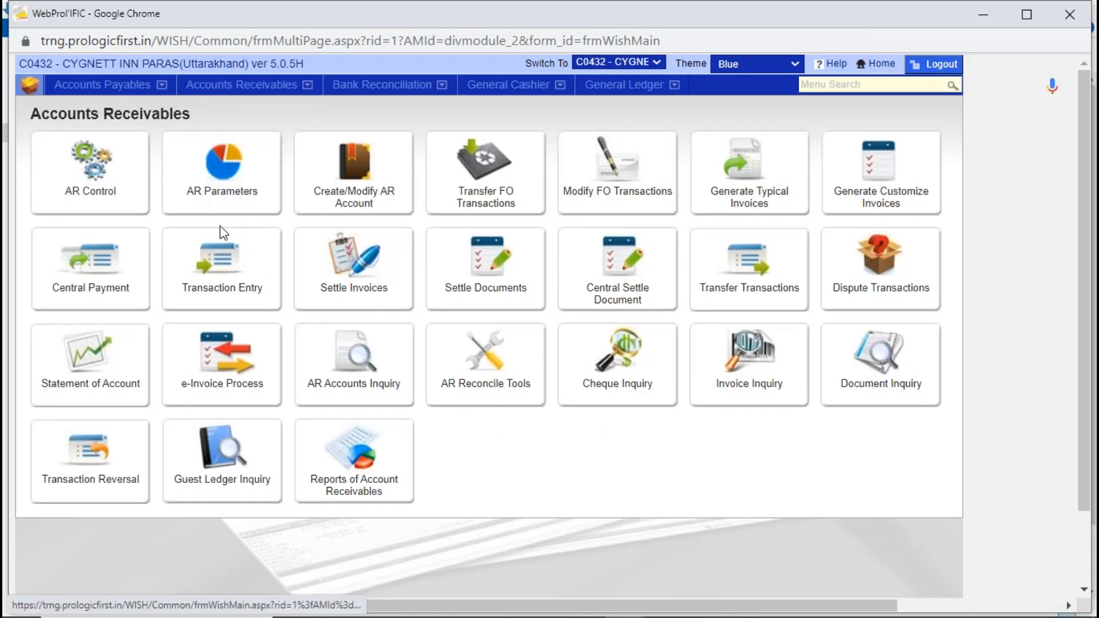
{"action": "left_click", "coordinate": [223, 270]}
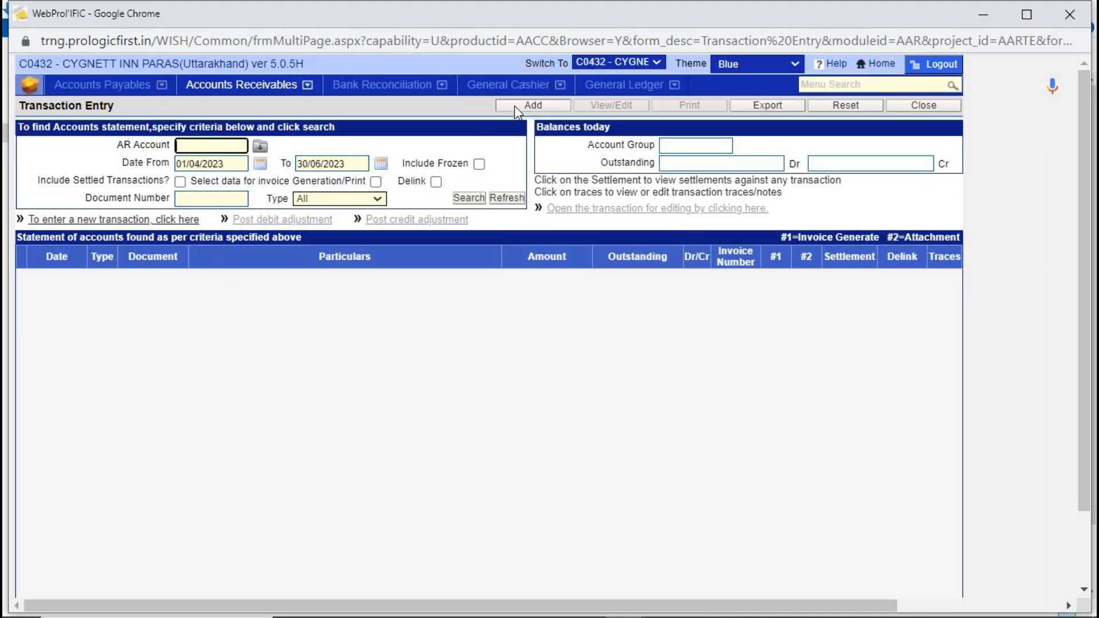
{"action": "left_click", "coordinate": [514, 106]}
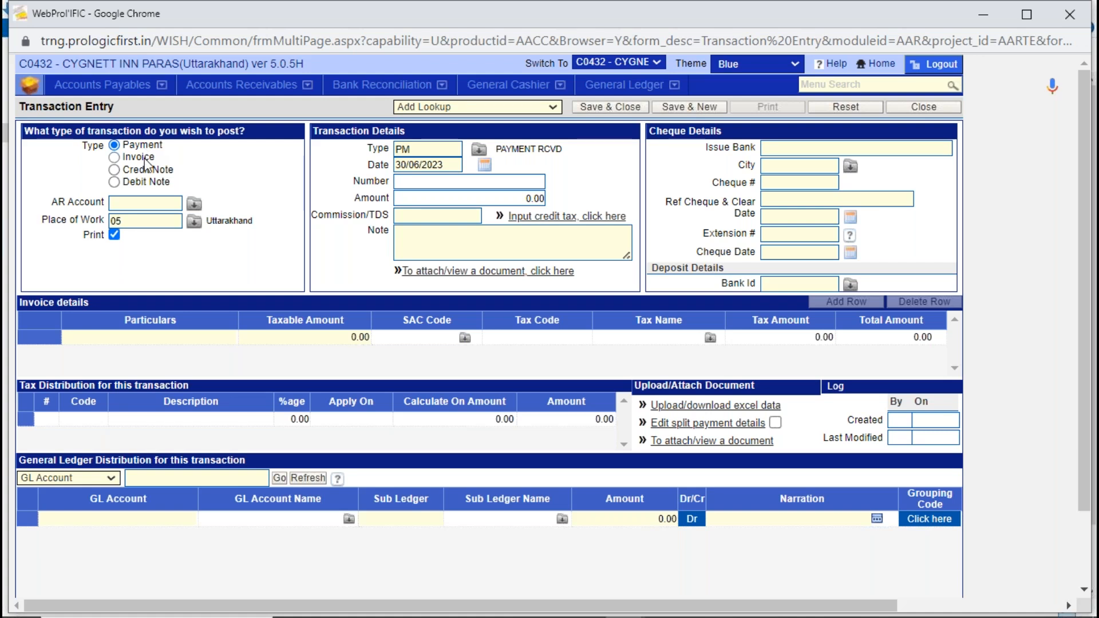
- Compare the entry forms for the Invoice, Credit Note and Debit Note transaction types
{"action": "left_click", "coordinate": [144, 160]}
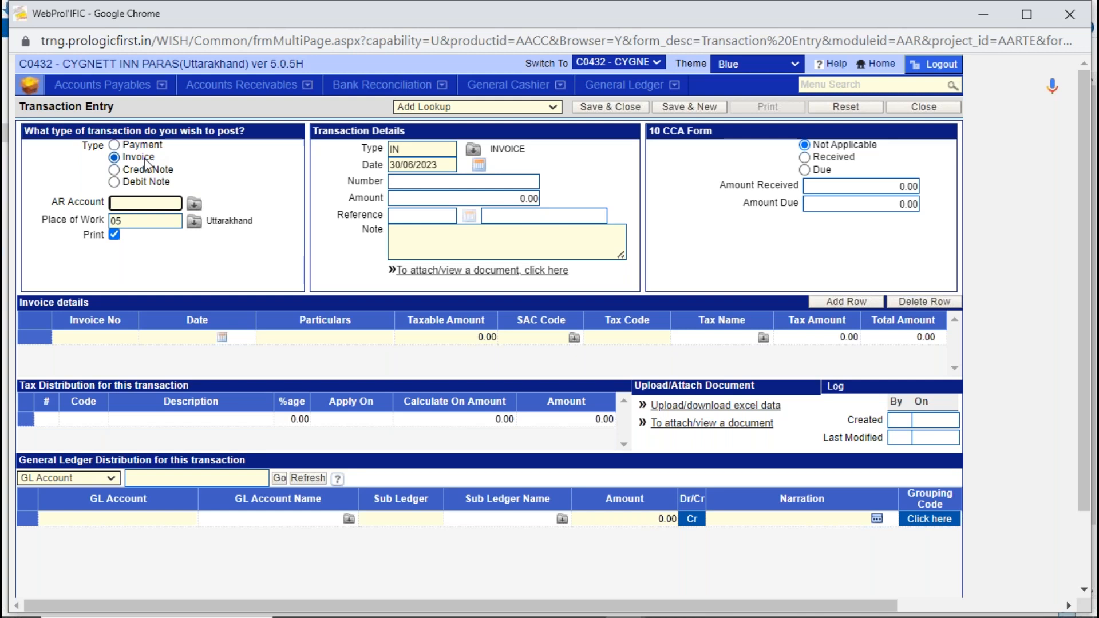
{"action": "left_click", "coordinate": [133, 170]}
{"action": "left_click", "coordinate": [132, 181]}
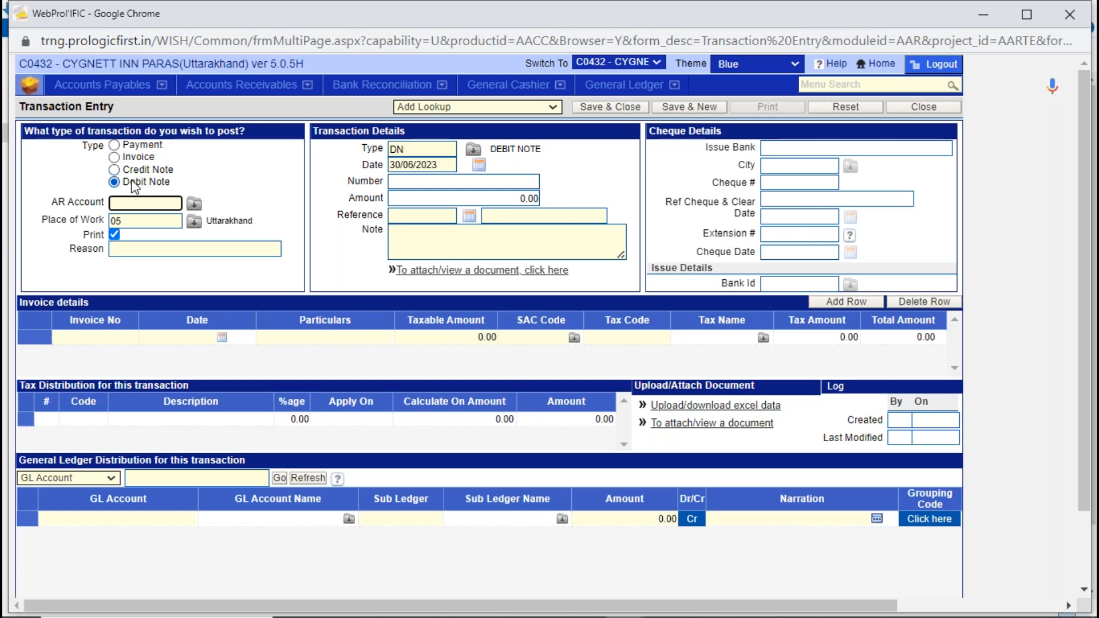
- Set the new transaction's type to Payment and choose AGODA as its AR account
{"action": "left_click", "coordinate": [114, 145]}
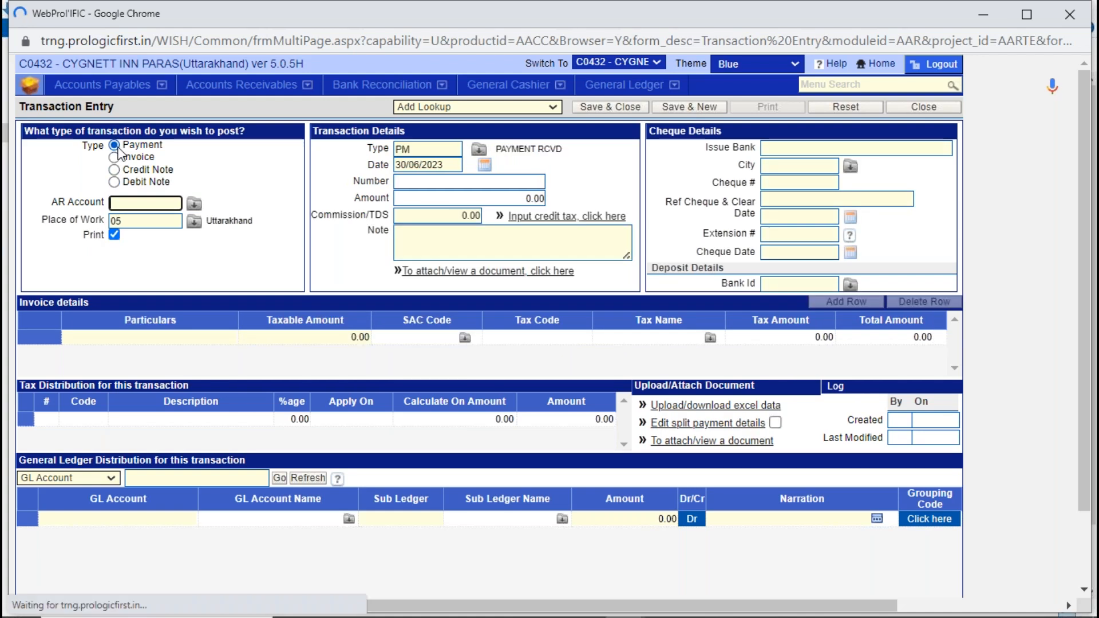
{"action": "type", "text": "AGODA"}
{"action": "key", "text": "Tab"}
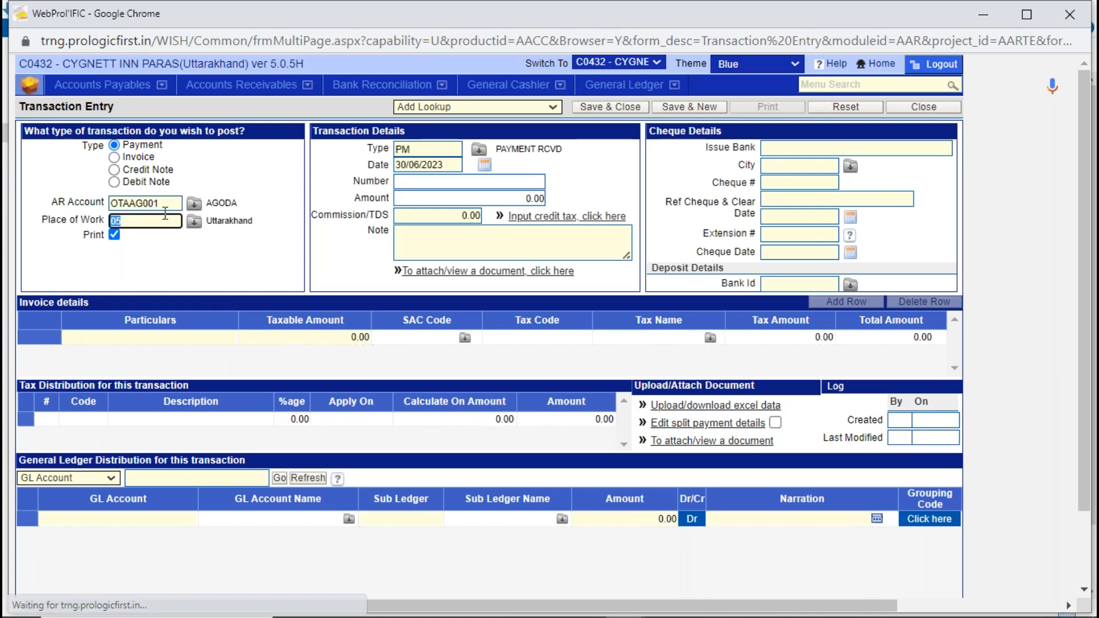
{"action": "left_click", "coordinate": [427, 149]}
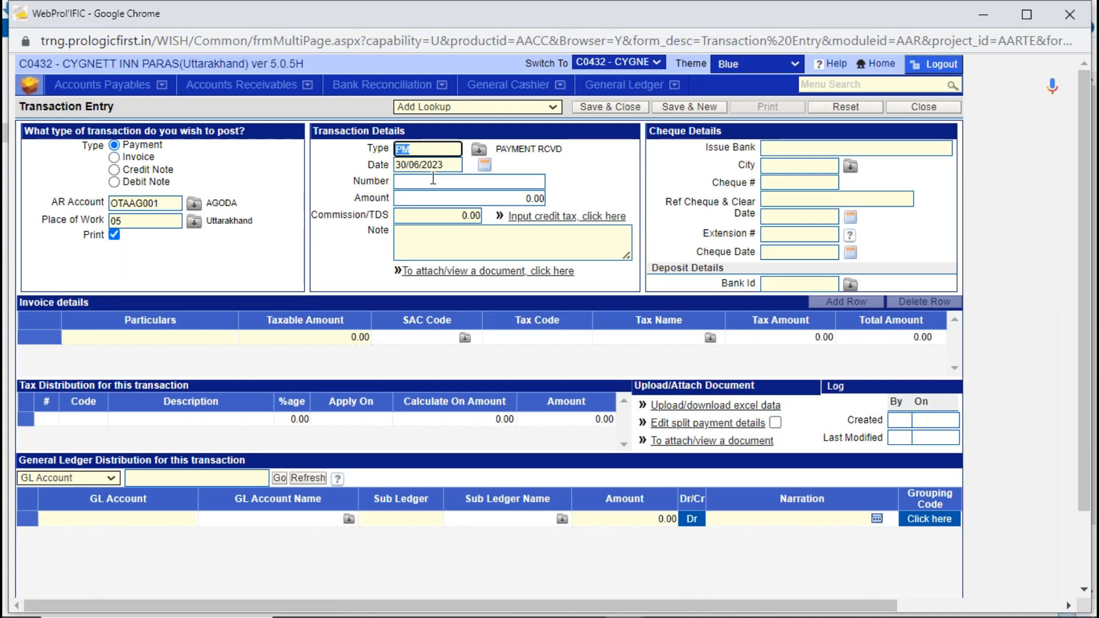
- Fill the invoice details row with the particulars "payment against invoice" and a taxable amount of 200000
{"action": "left_click", "coordinate": [185, 339]}
{"action": "type", "text": "pa"}
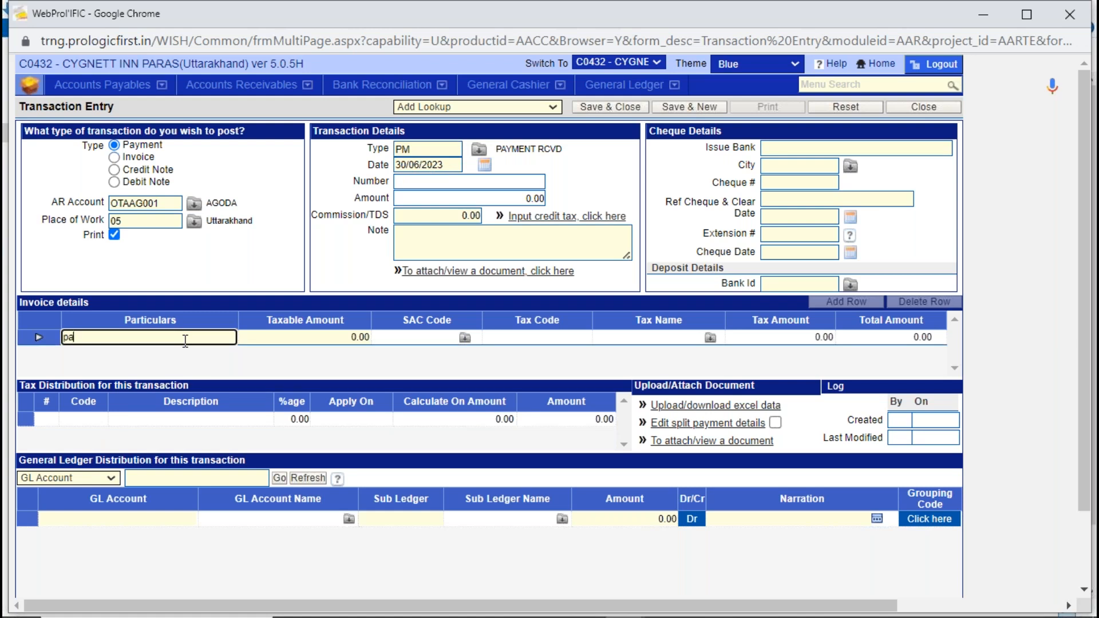
{"action": "type", "text": "yment agai"}
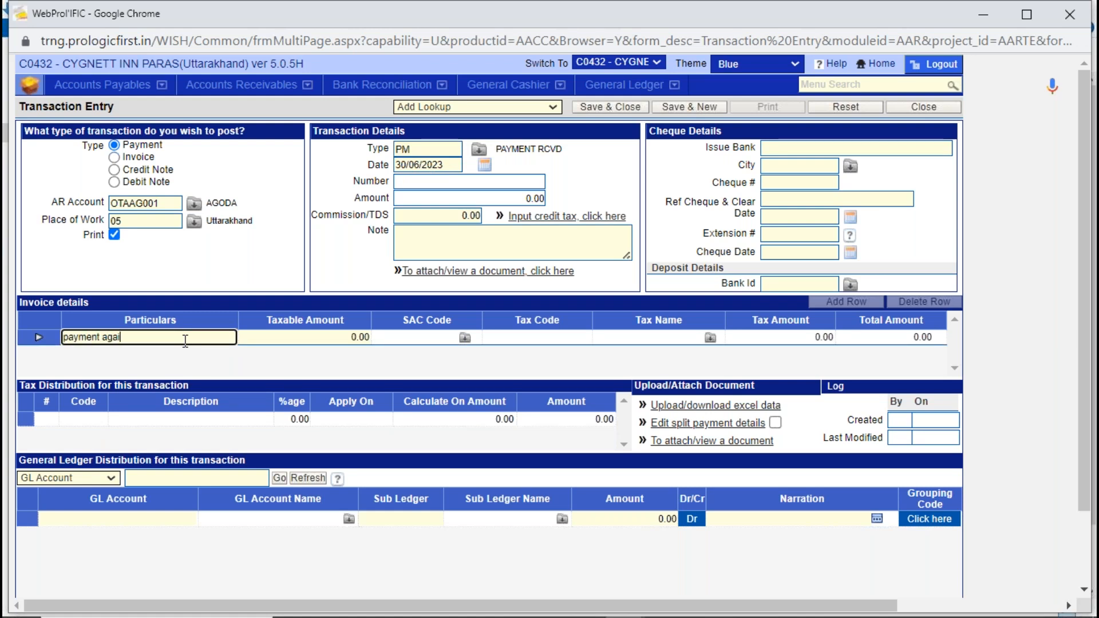
{"action": "type", "text": "nst invoice"}
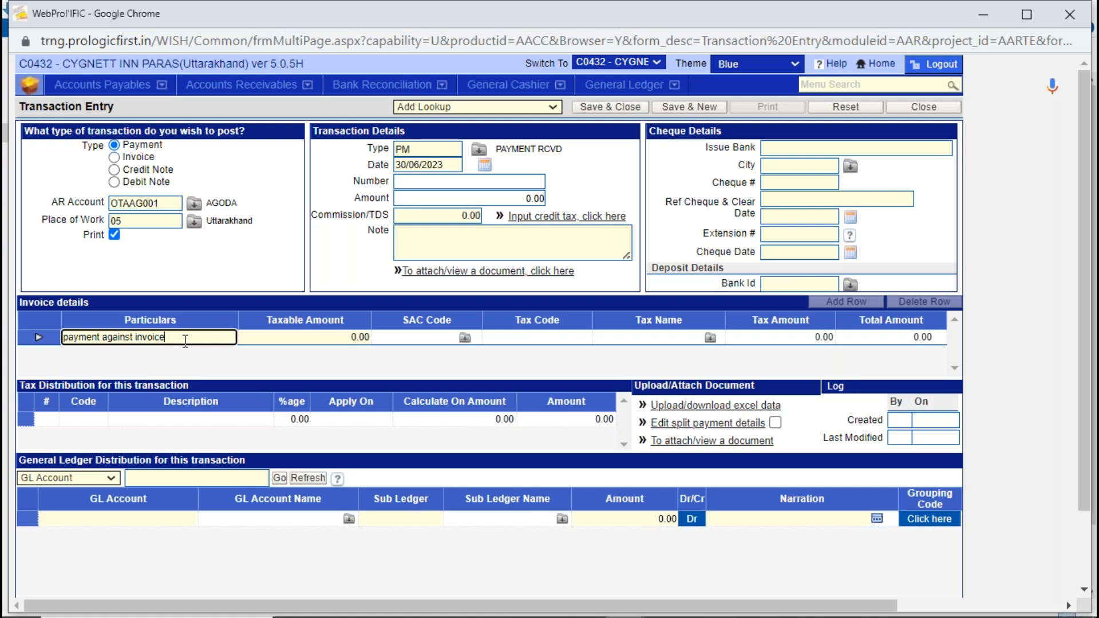
{"action": "left_click", "coordinate": [303, 341]}
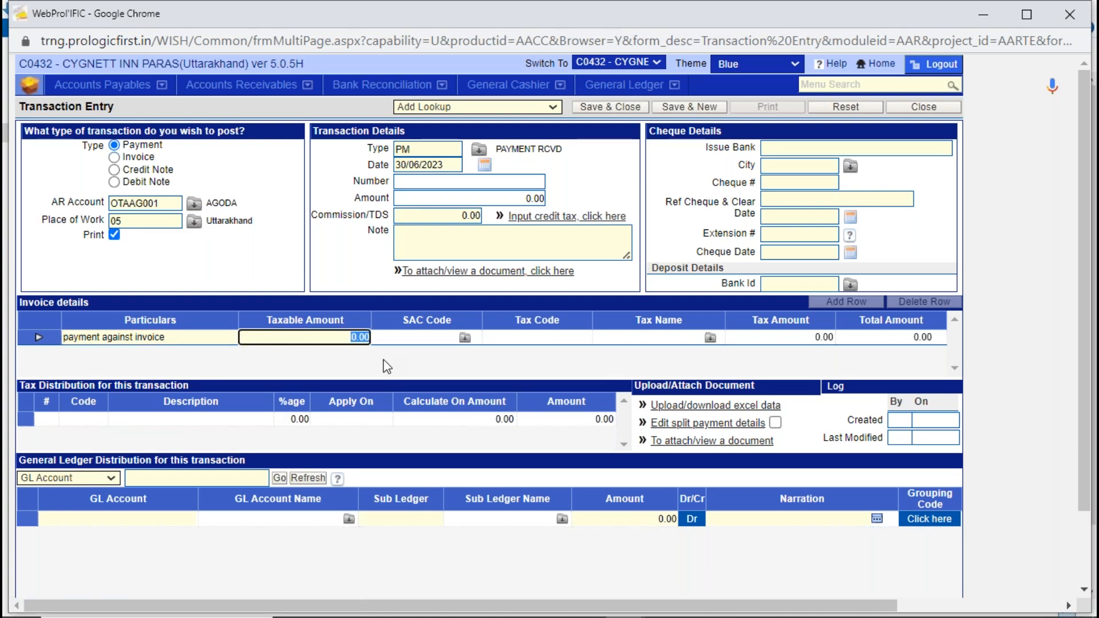
{"action": "type", "text": "200000"}
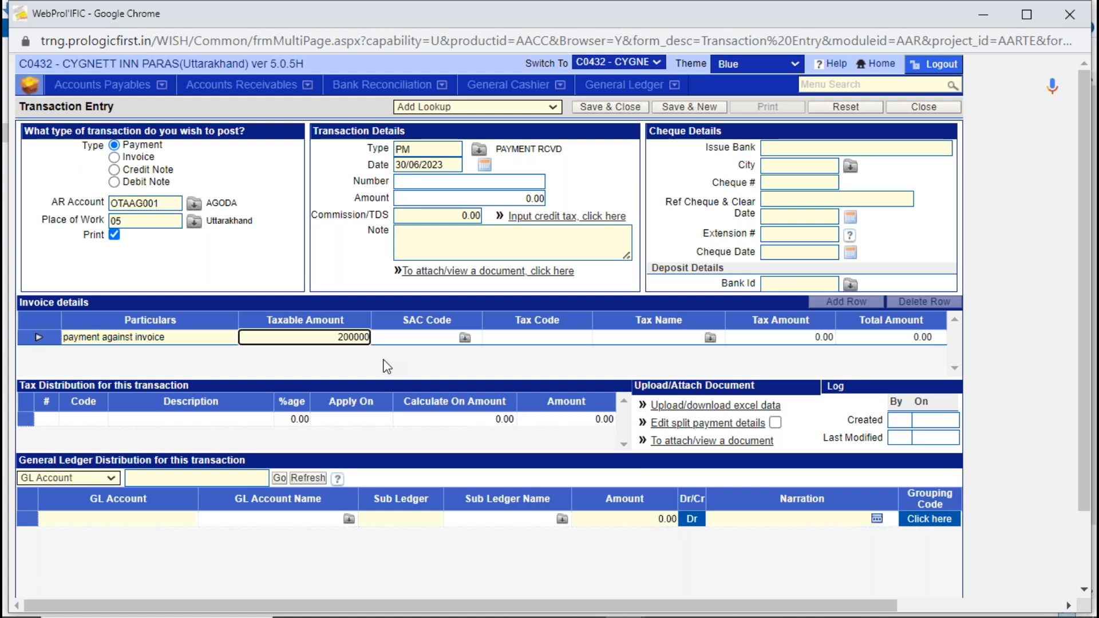
{"action": "key", "text": "Tab"}
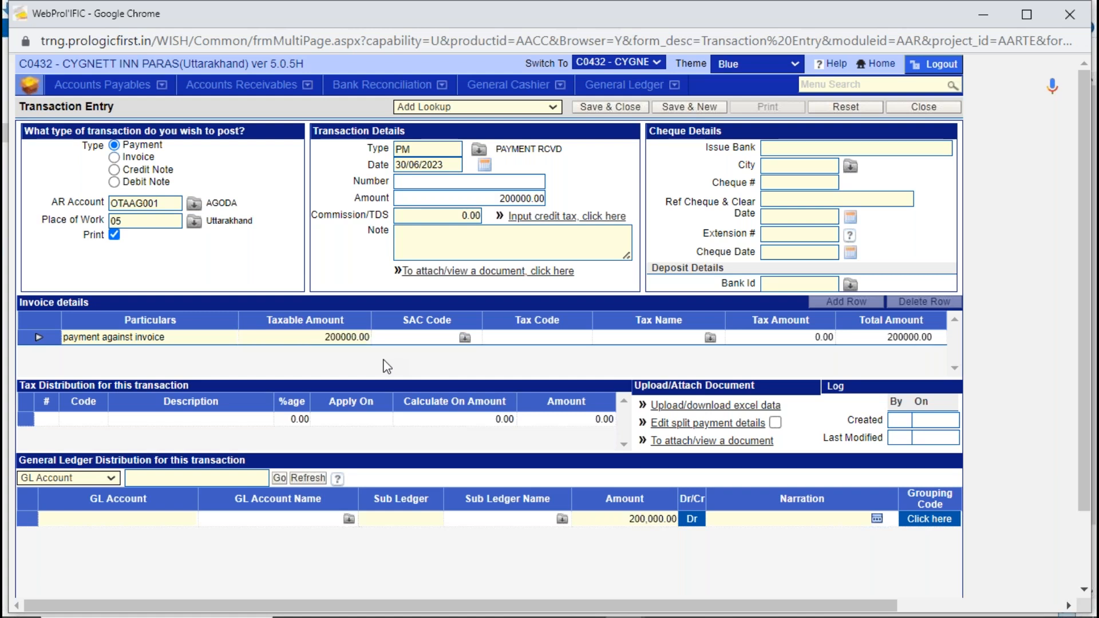
- In the cheque details, set the issue bank to ICICI and the city to PAR (Pan India)
{"action": "left_click", "coordinate": [772, 150]}
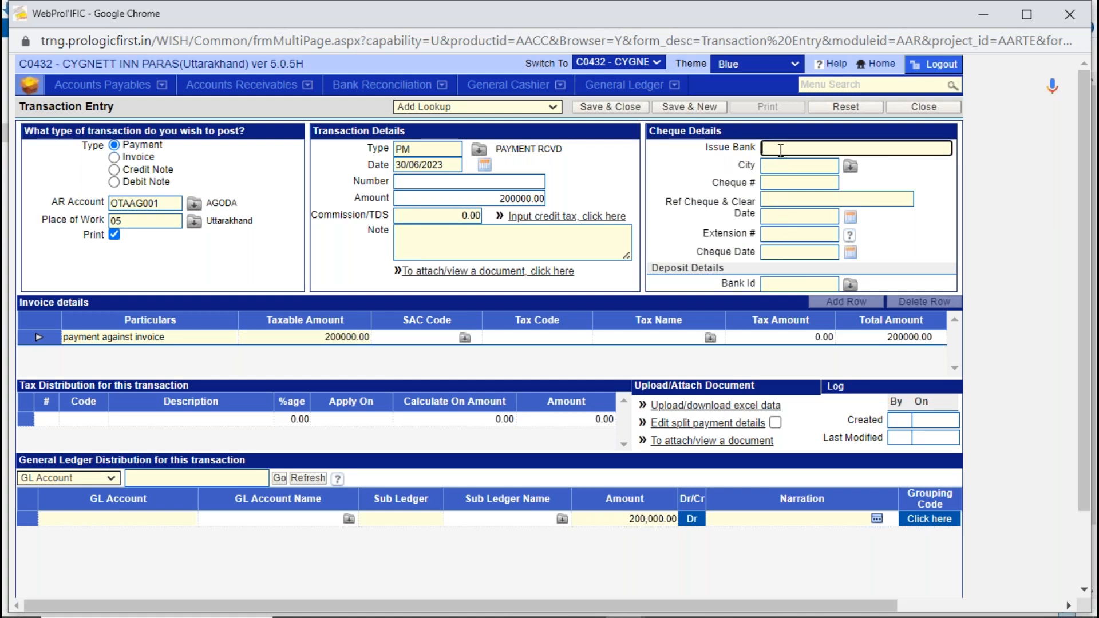
{"action": "type", "text": "ICICI"}
{"action": "key", "text": "Tab"}
{"action": "left_click", "coordinate": [850, 167]}
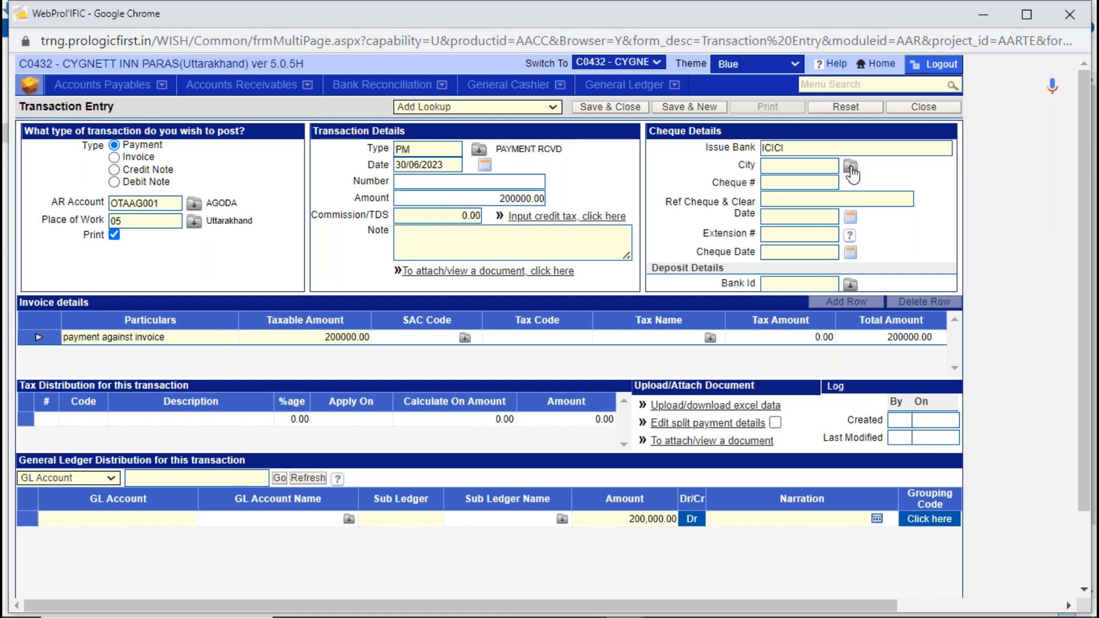
{"action": "double_click", "coordinate": [528, 246]}
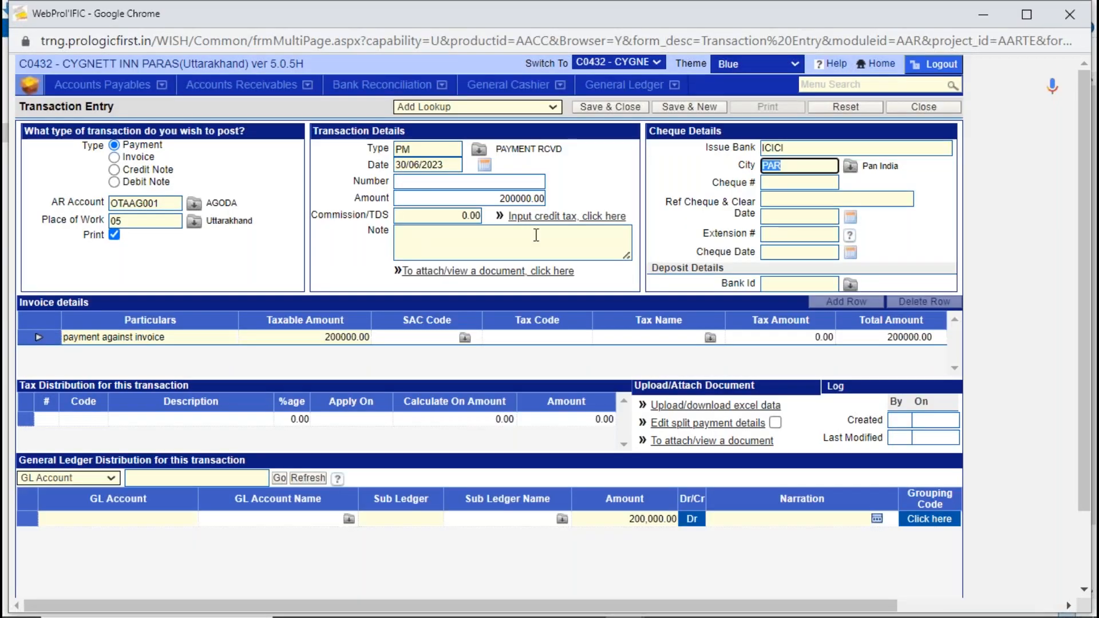
- Enter the cheque number and set the cheque date to 30/06/2023
{"action": "left_click", "coordinate": [812, 183]}
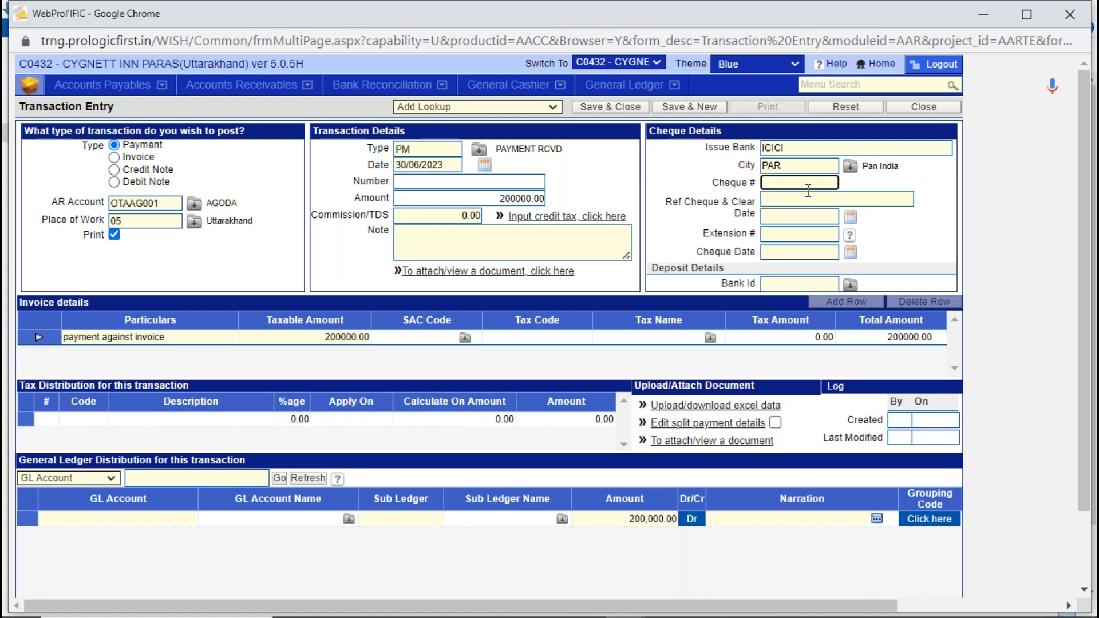
{"action": "type", "text": "234567"}
{"action": "left_click", "coordinate": [823, 253]}
{"action": "left_click", "coordinate": [851, 257]}
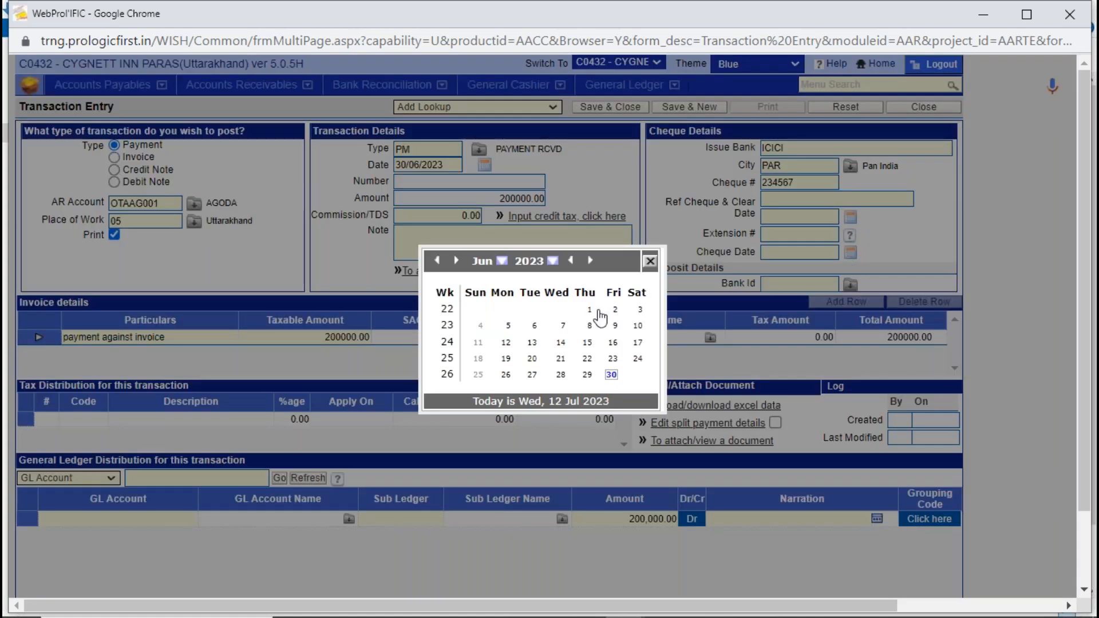
{"action": "left_click", "coordinate": [611, 376]}
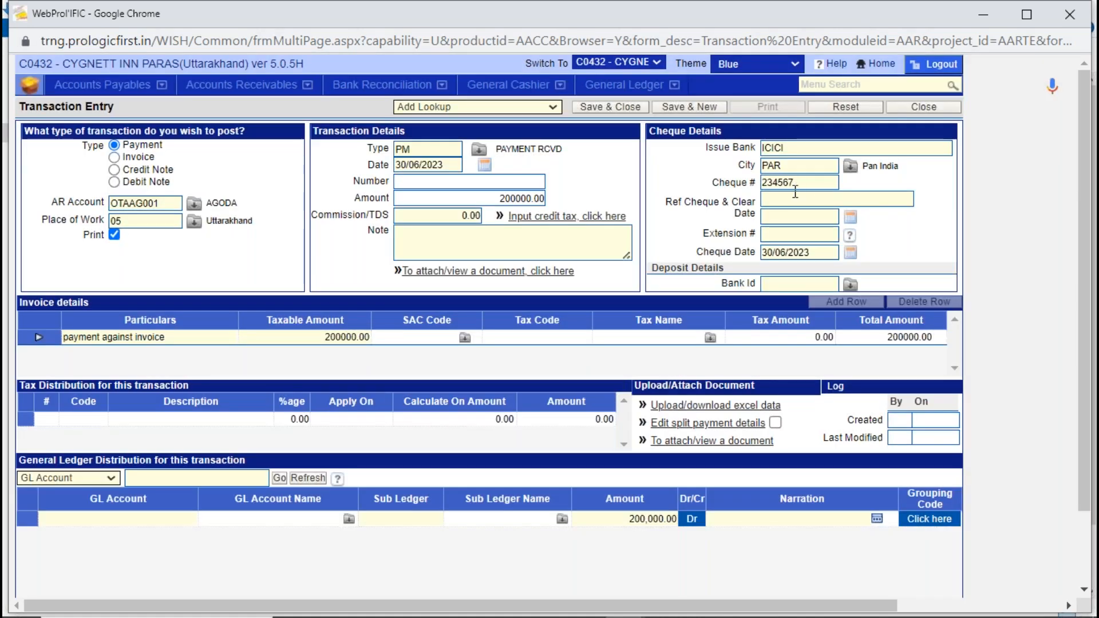
- Choose BANK02 (HDFC BANK LTD) as the deposit bank and check the GL account in the ledger distribution
{"action": "left_click", "coordinate": [817, 287]}
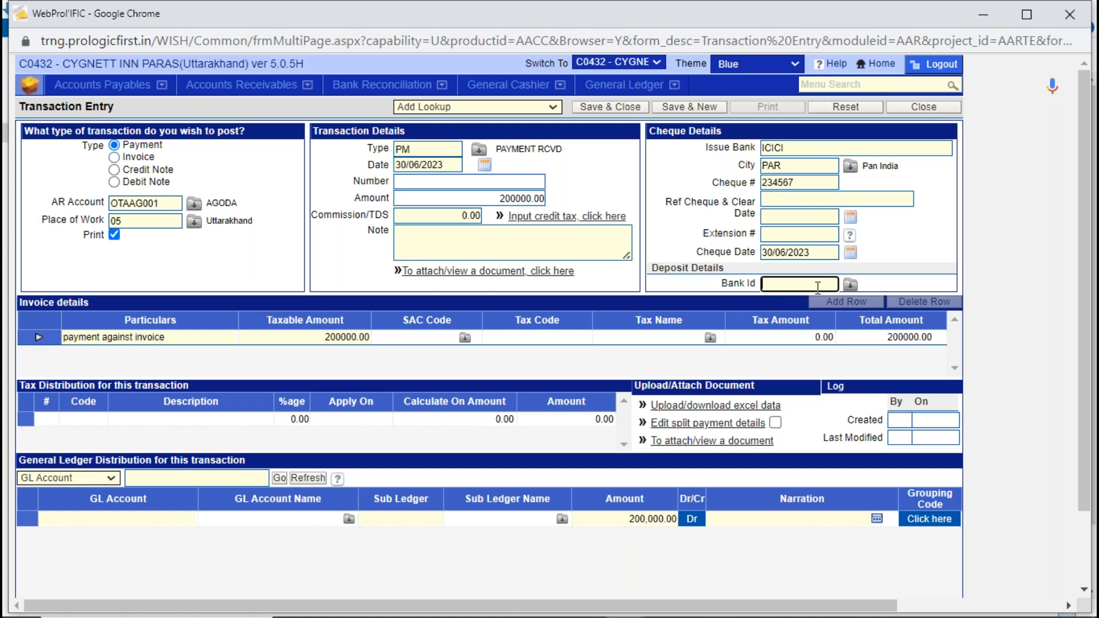
{"action": "left_click", "coordinate": [850, 284]}
{"action": "double_click", "coordinate": [528, 268]}
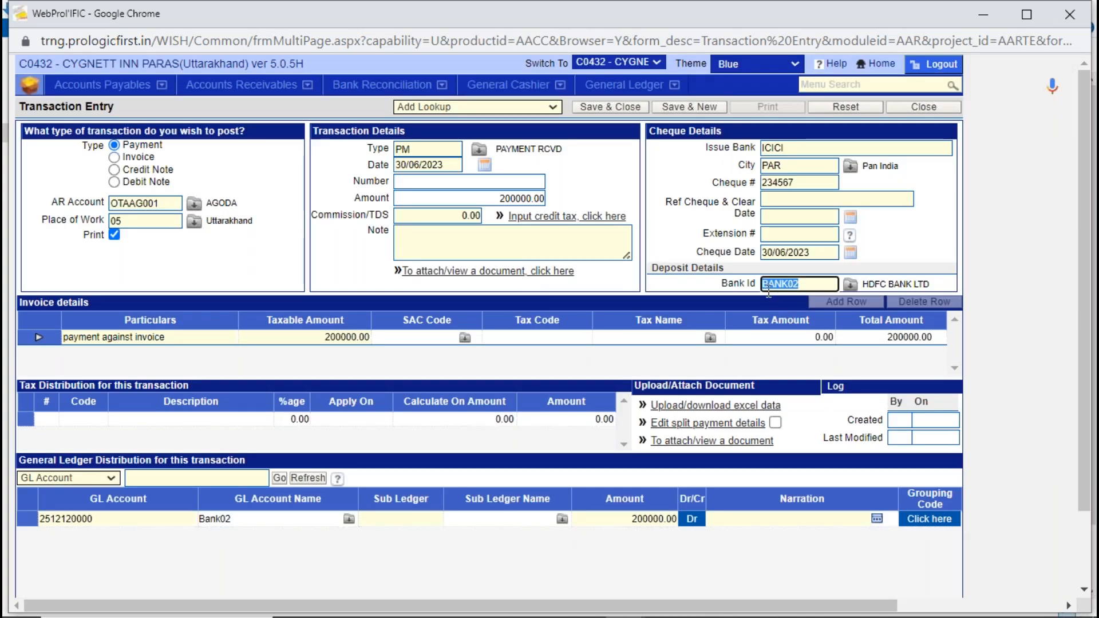
{"action": "left_click", "coordinate": [94, 518]}
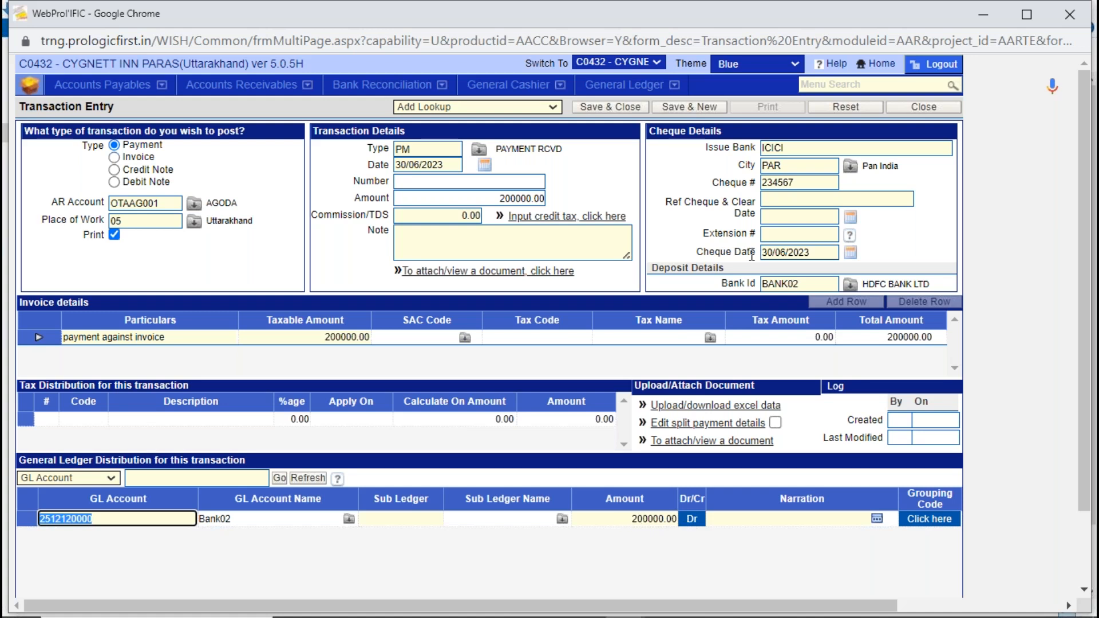
- Add the note "payment", check the ledger narration, and save the AGODA payment with a new blank entry opened
{"action": "left_click", "coordinate": [486, 241]}
{"action": "type", "text": "payment"}
{"action": "key", "text": "Tab"}
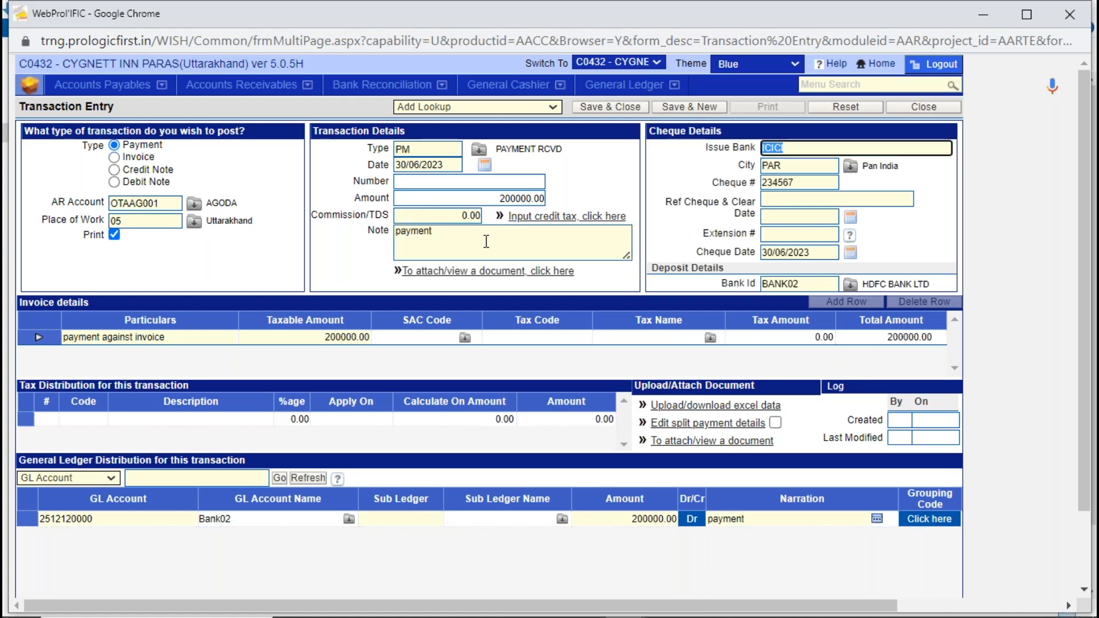
{"action": "double_click", "coordinate": [457, 232]}
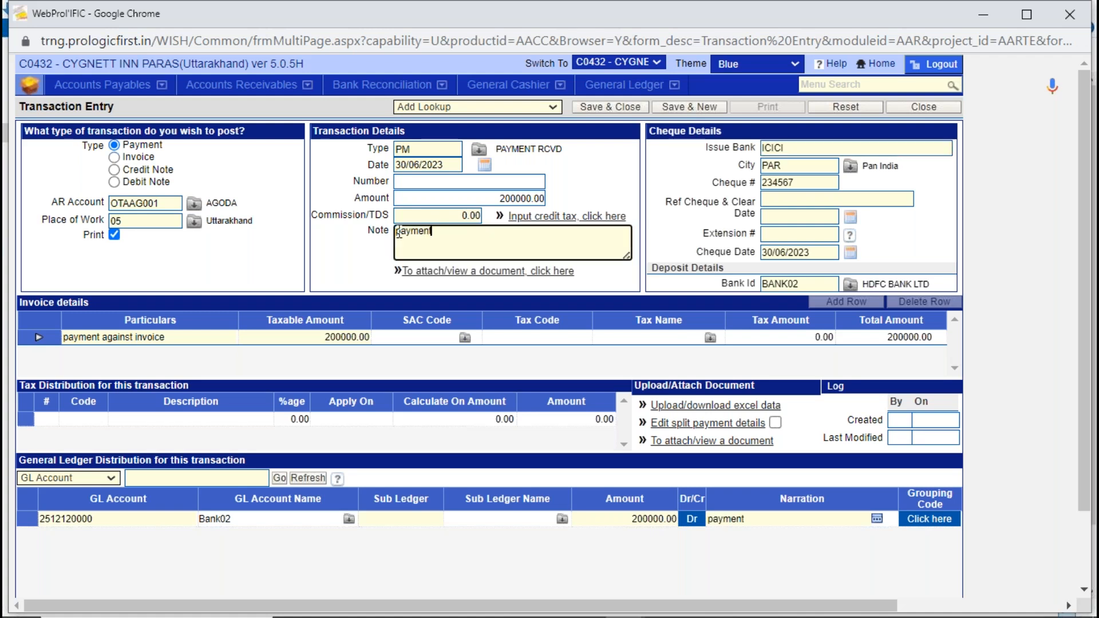
{"action": "left_click", "coordinate": [737, 520]}
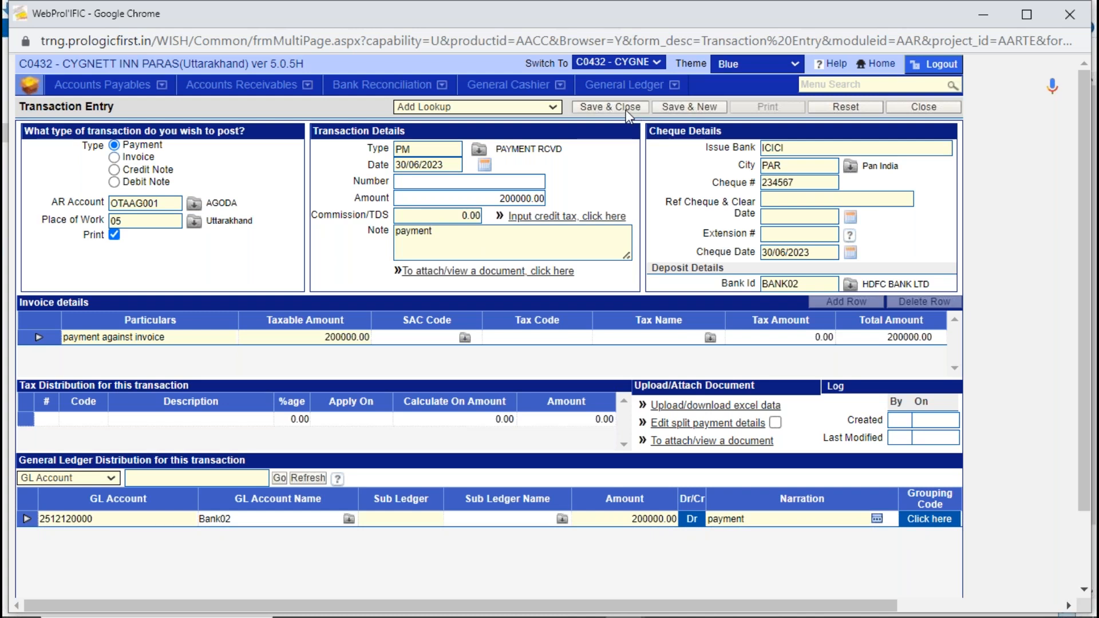
{"action": "left_click", "coordinate": [679, 111]}
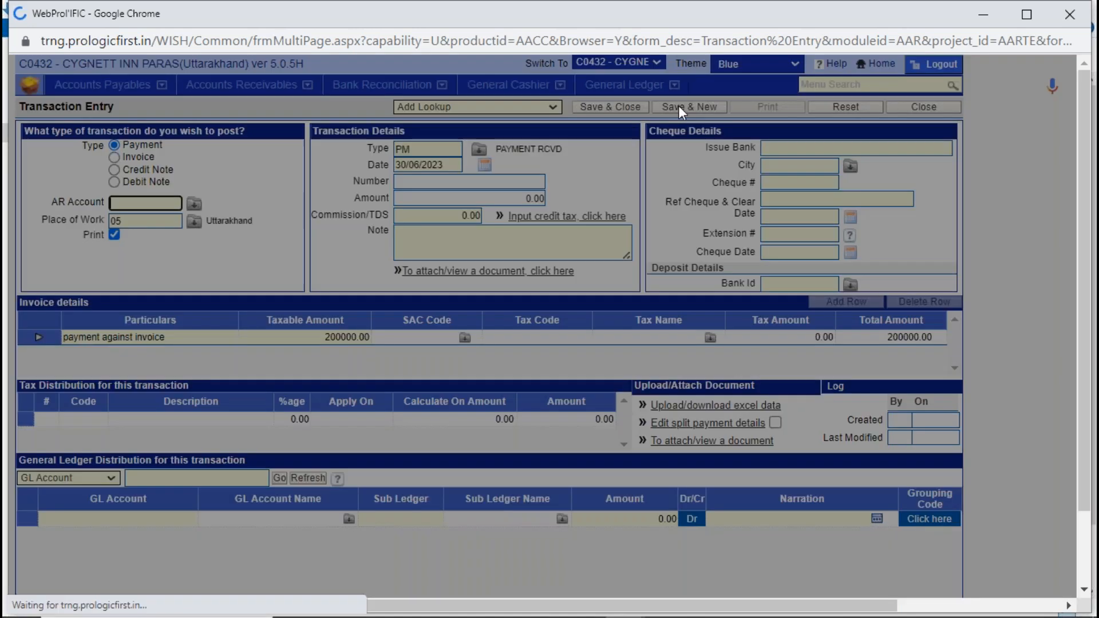
{"action": "left_click", "coordinate": [546, 366]}
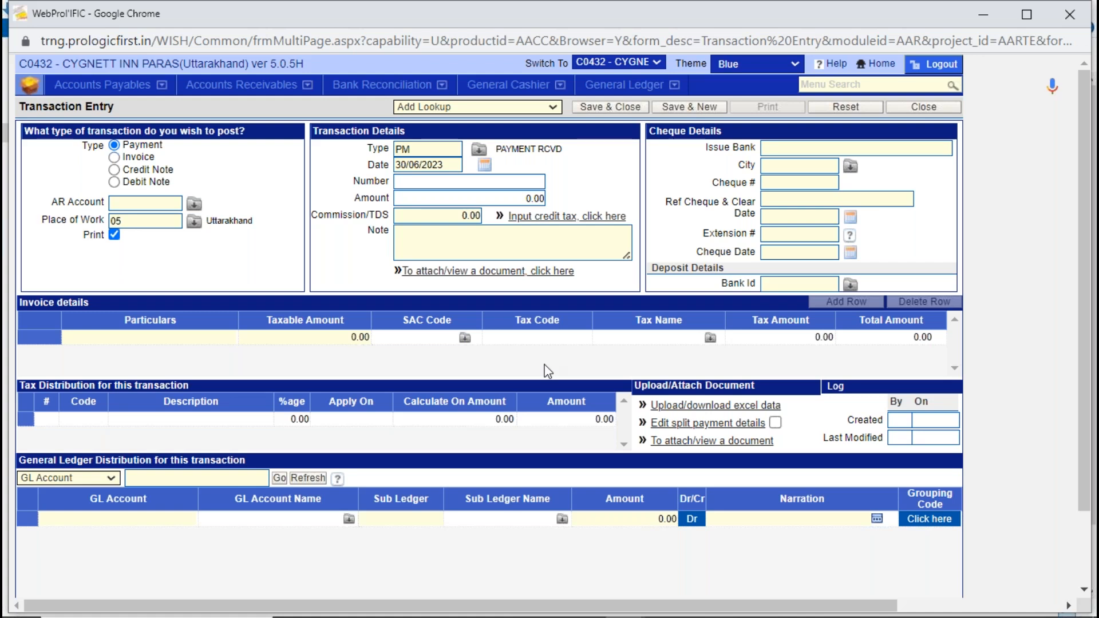
- Set the transaction type to Invoice and choose SK FINANCE LIMITED as the AR account
{"action": "left_click", "coordinate": [114, 158]}
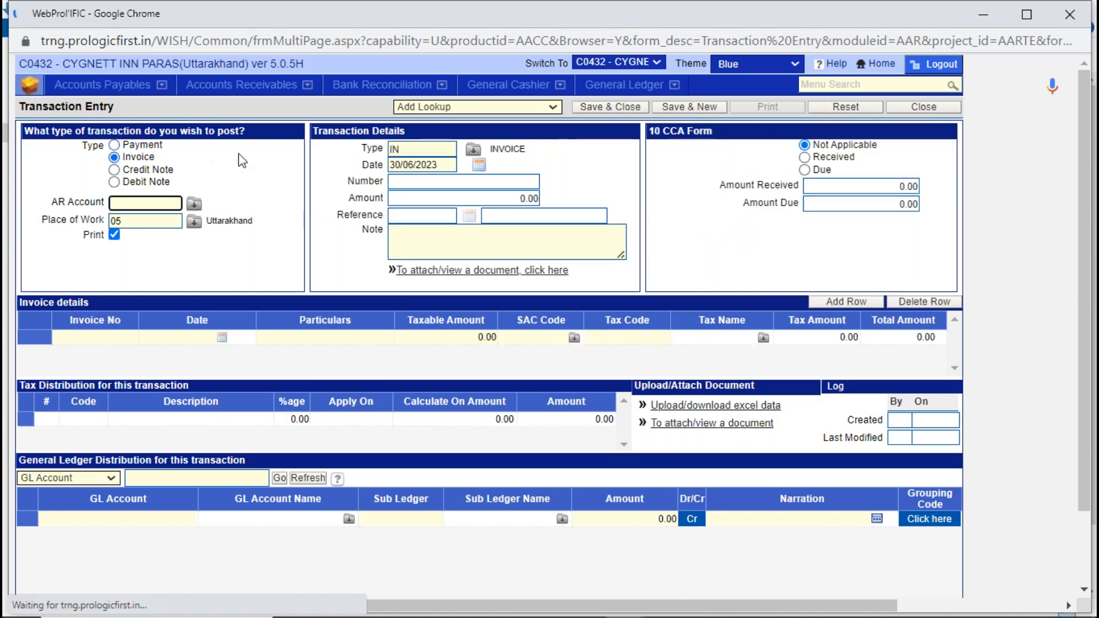
{"action": "double_click", "coordinate": [398, 150]}
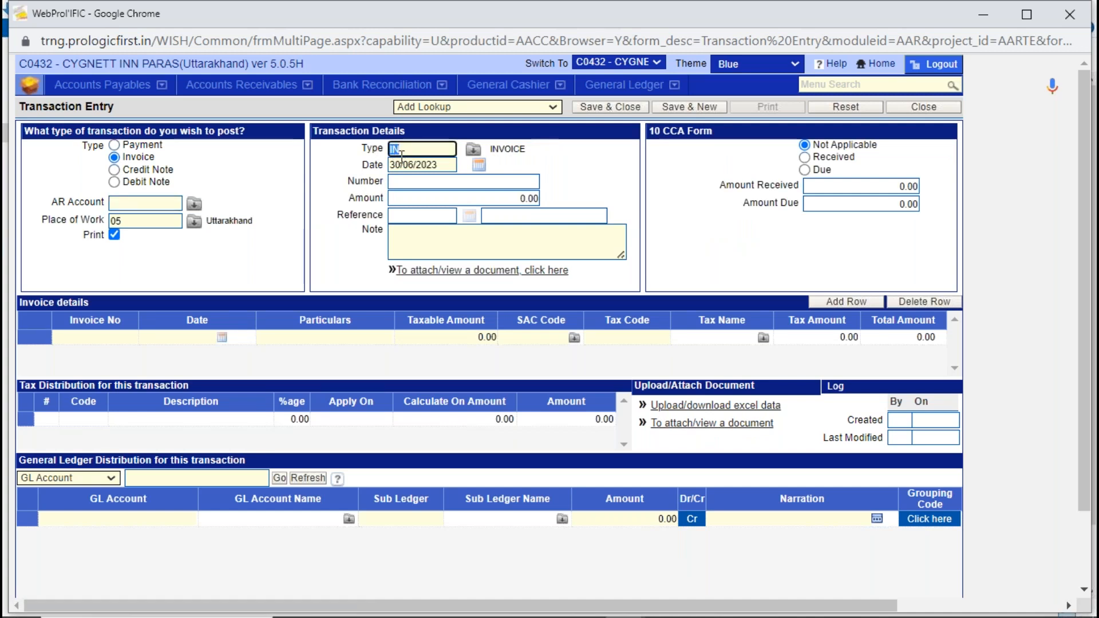
{"action": "left_click", "coordinate": [178, 201]}
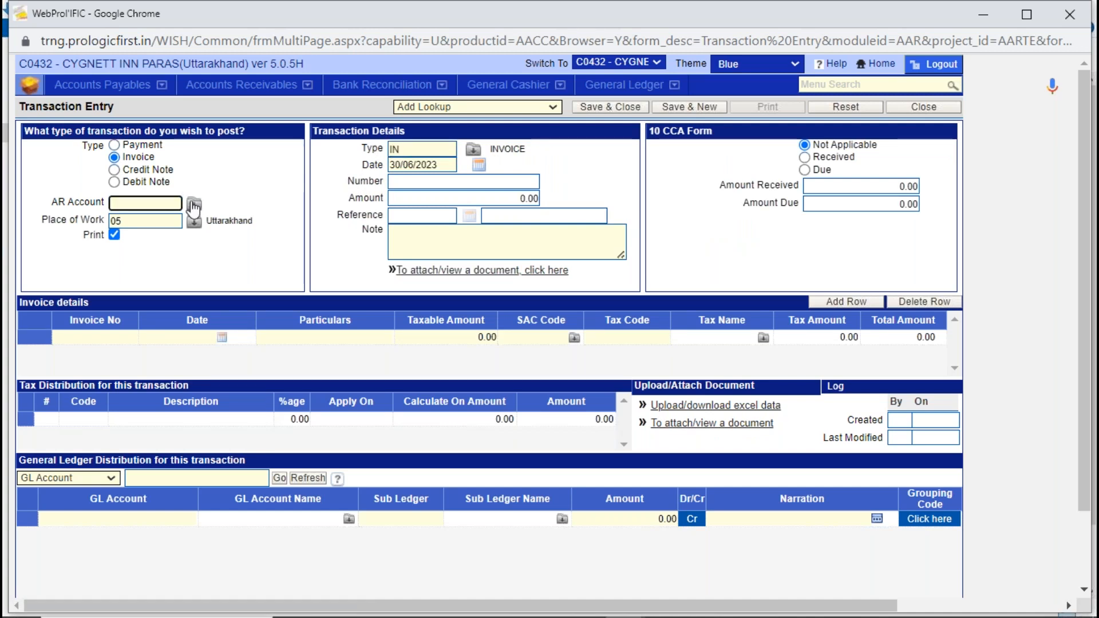
{"action": "left_click", "coordinate": [194, 204]}
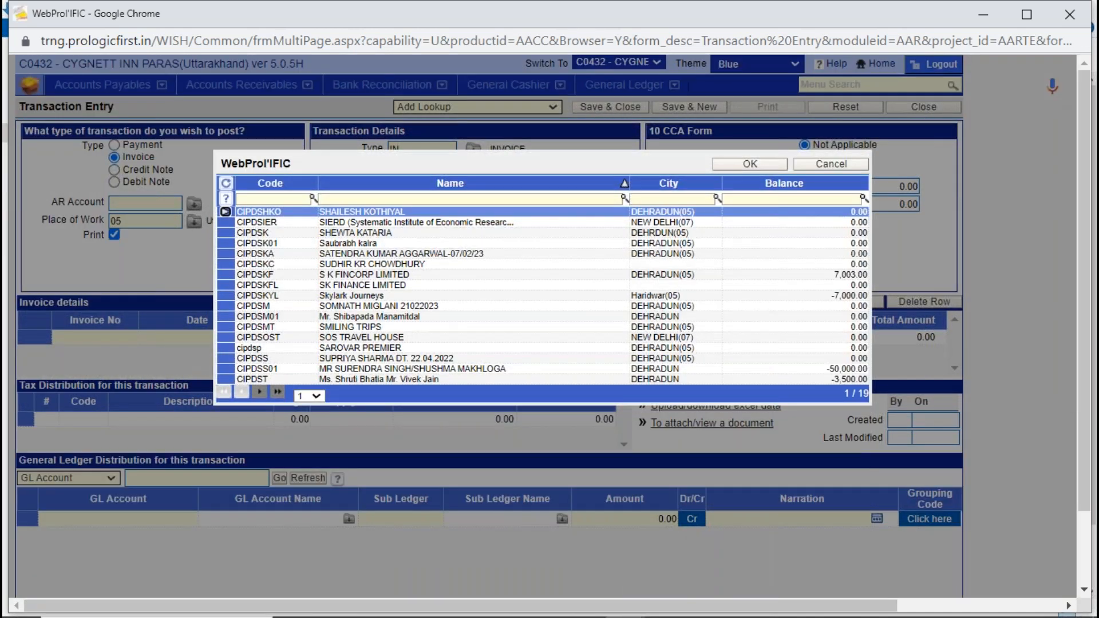
{"action": "left_click", "coordinate": [337, 285]}
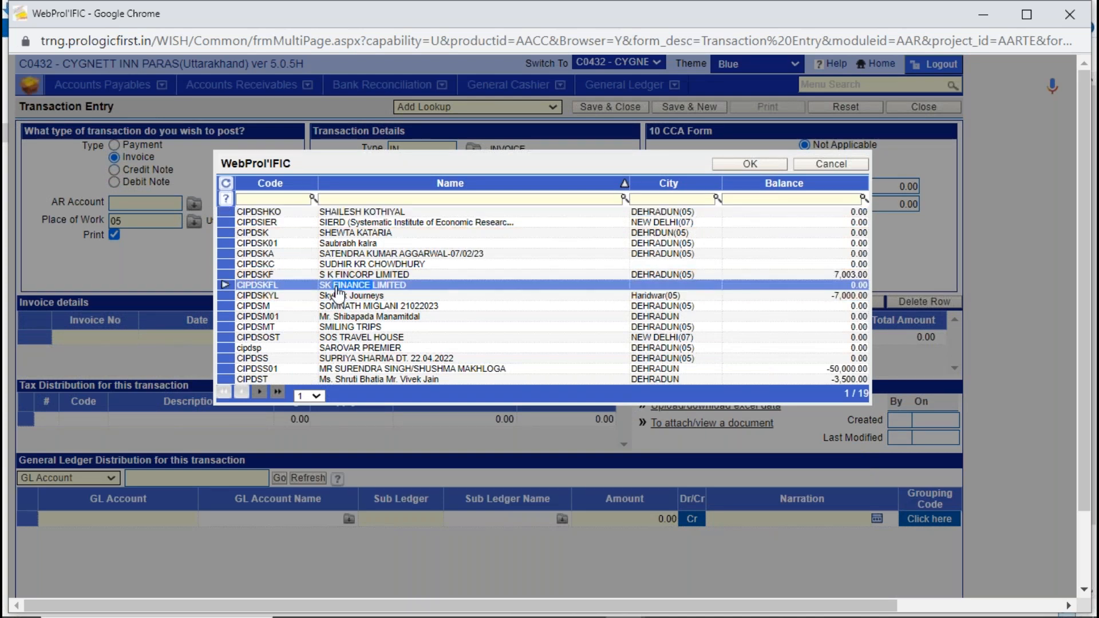
{"action": "double_click", "coordinate": [338, 286]}
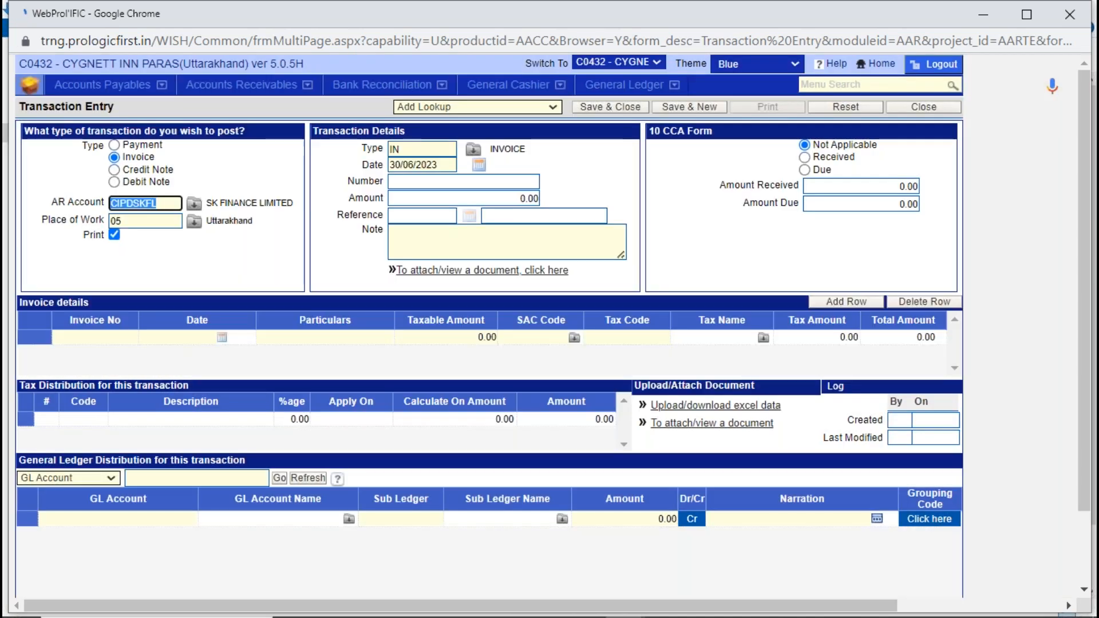
- Fill the invoice row with invoice number SK0001, date 30/06/2023 and particulars "rent invoicing"
{"action": "left_click", "coordinate": [113, 340]}
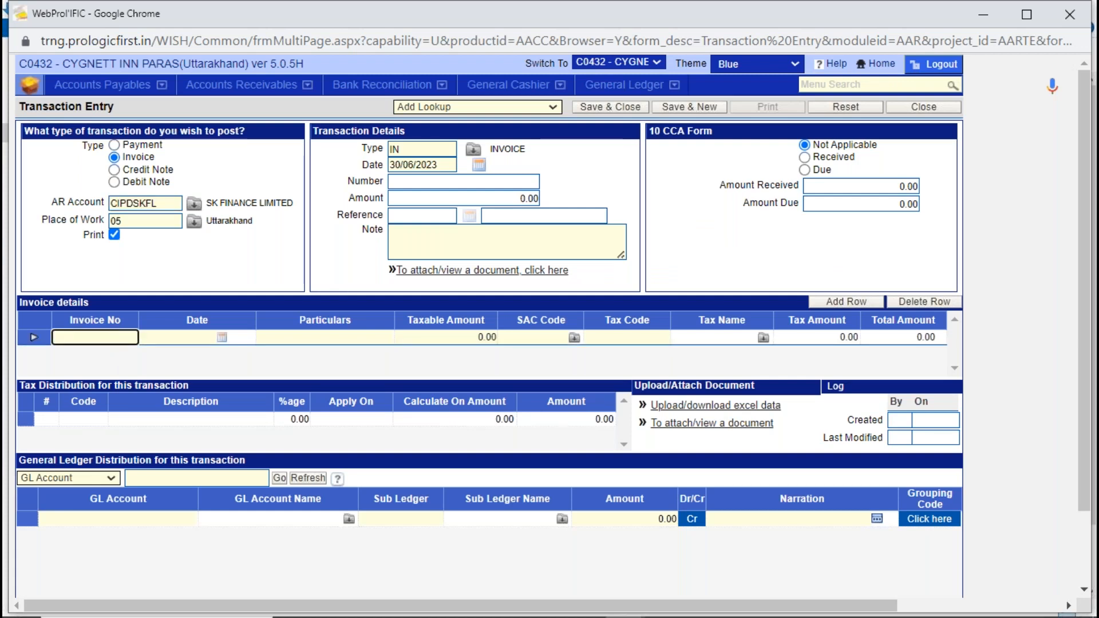
{"action": "type", "text": "SK0001"}
{"action": "key", "text": "Tab"}
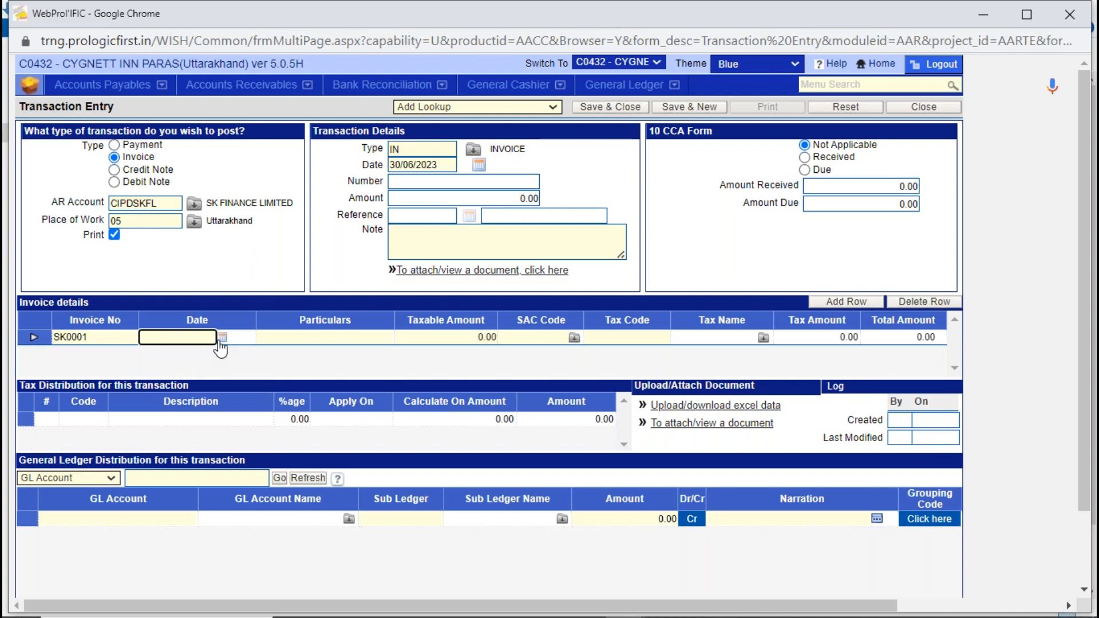
{"action": "left_click", "coordinate": [221, 337]}
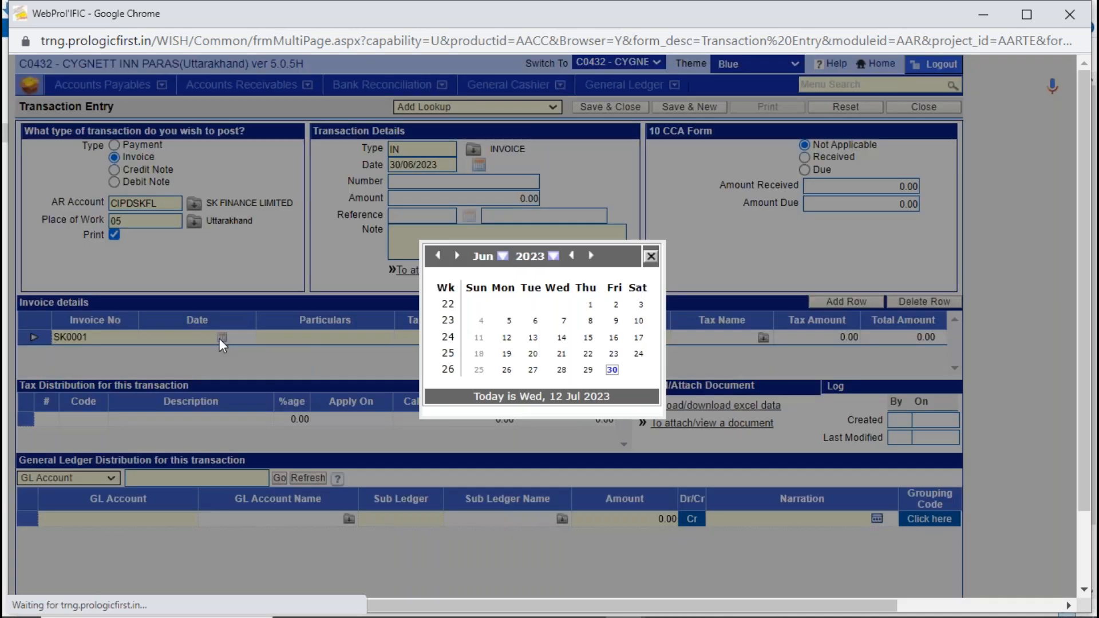
{"action": "left_click", "coordinate": [612, 370]}
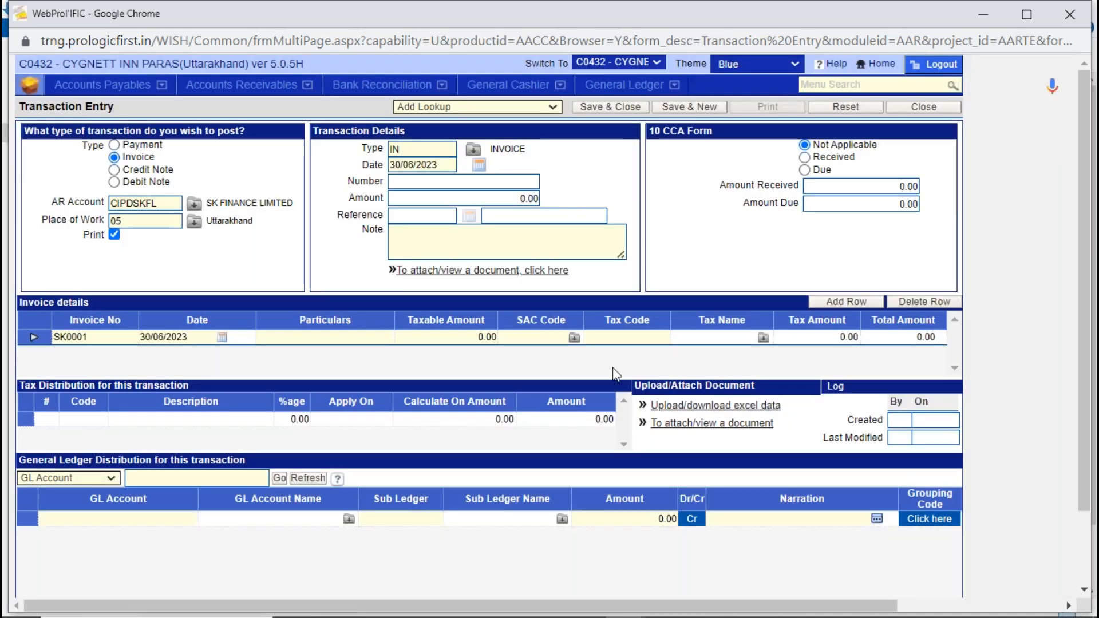
{"action": "left_click", "coordinate": [362, 336]}
{"action": "type", "text": "rent invoicing"}
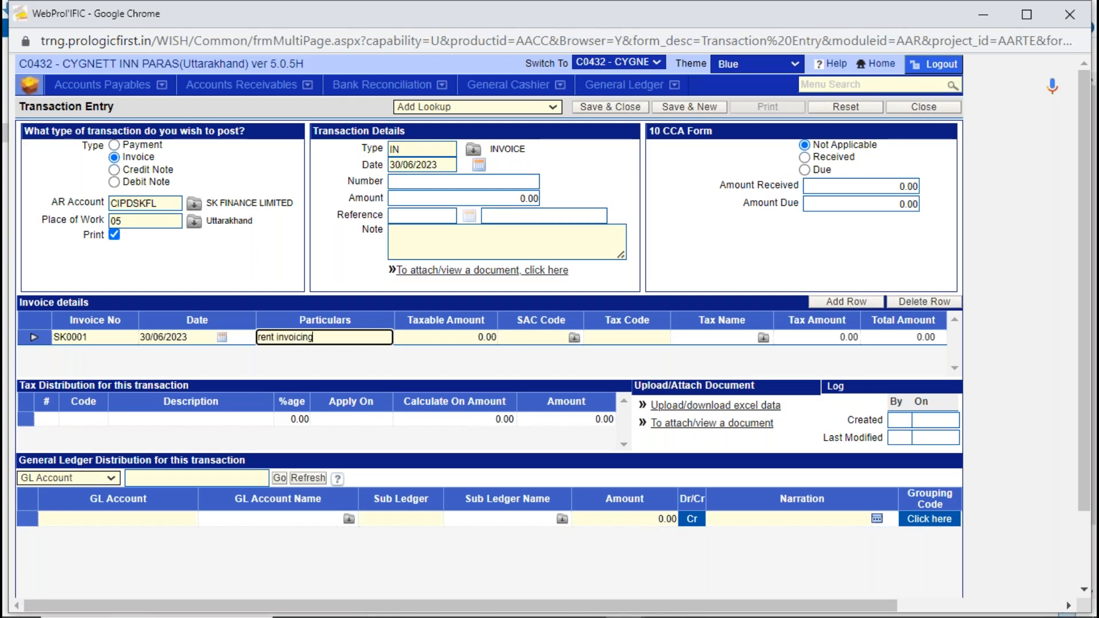
- Add the note "rent invoicing" to the transaction details
{"action": "left_click", "coordinate": [460, 244]}
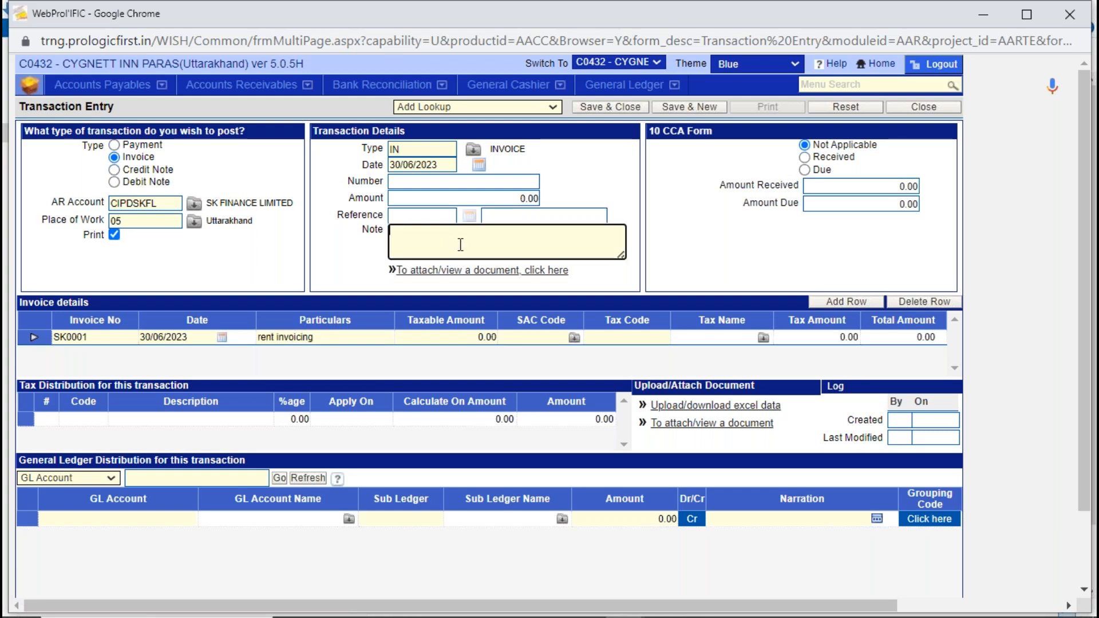
{"action": "type", "text": "rent invoicing"}
{"action": "key", "text": "Tab"}
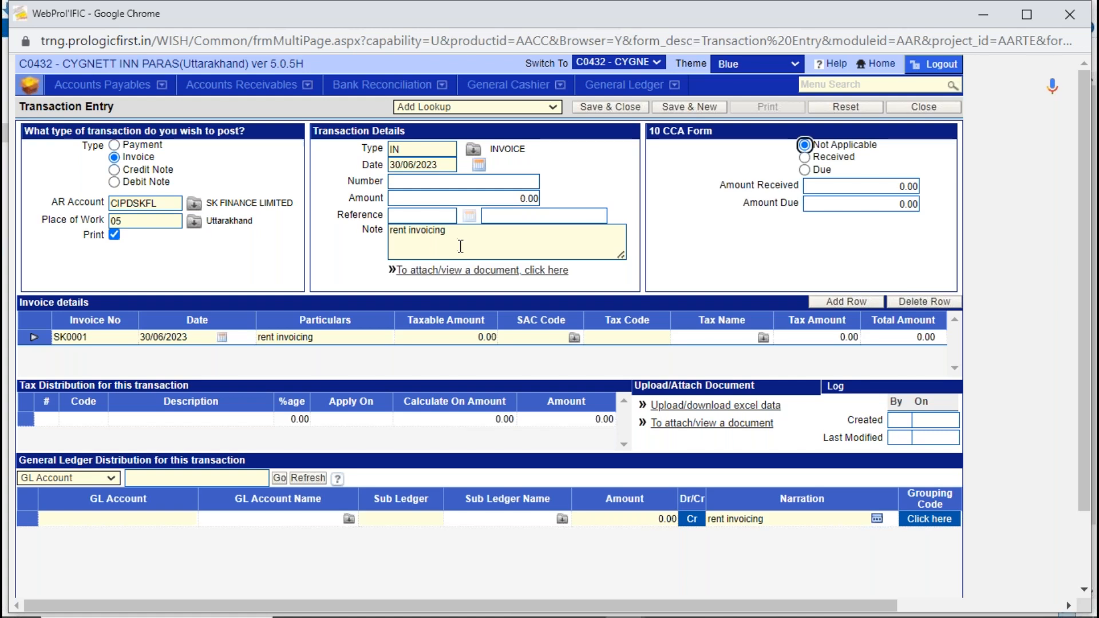
- Set the taxable amount of the rent invoice row to 100000 and check the tax distribution row
{"action": "left_click", "coordinate": [458, 339]}
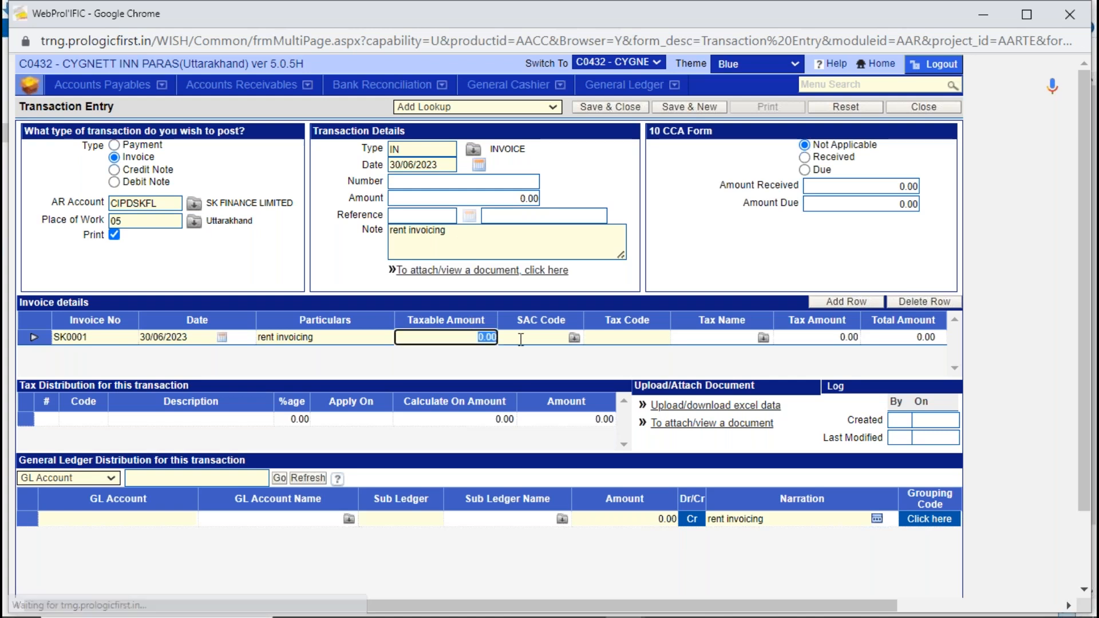
{"action": "type", "text": "100000"}
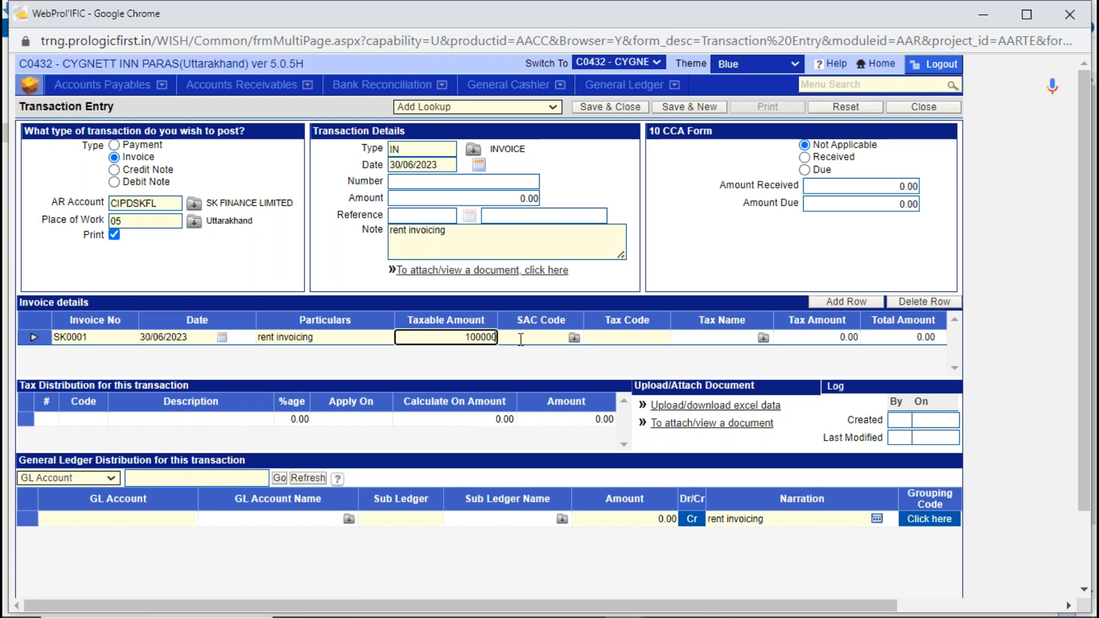
{"action": "key", "text": "Tab"}
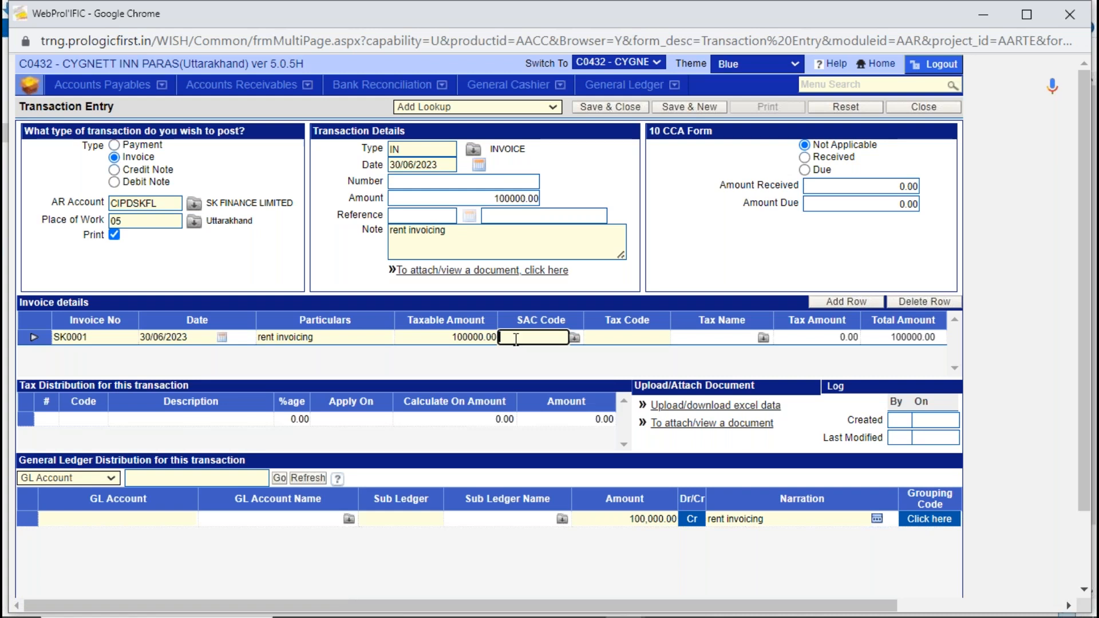
{"action": "left_click", "coordinate": [95, 418]}
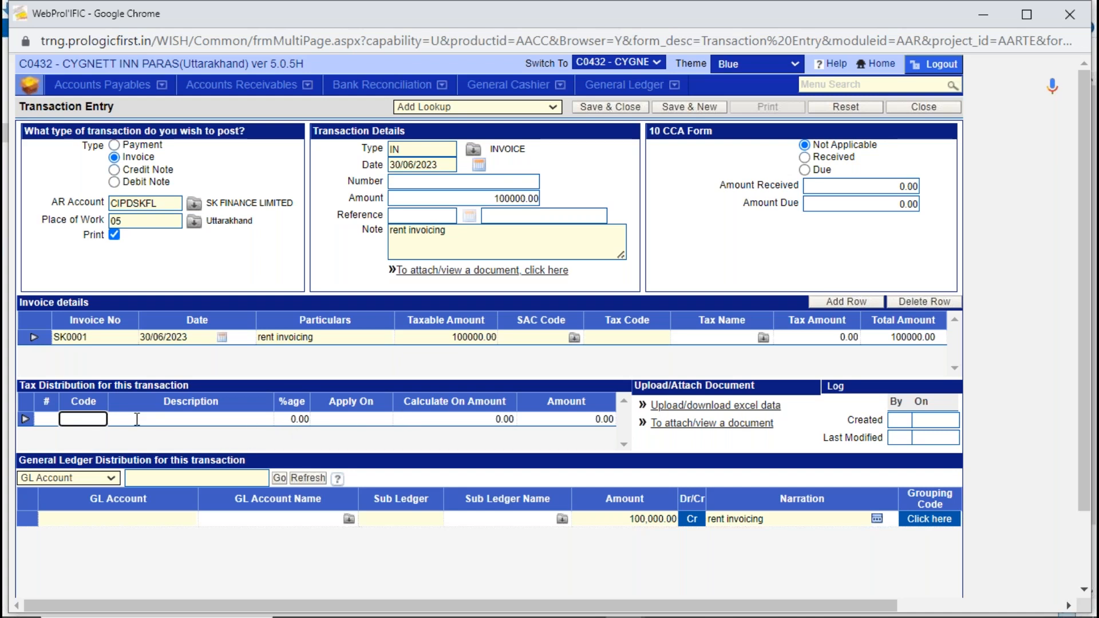
- Look up GL accounts matching "%rent" and assign the RENT account to the general ledger distribution row
{"action": "left_click", "coordinate": [93, 519]}
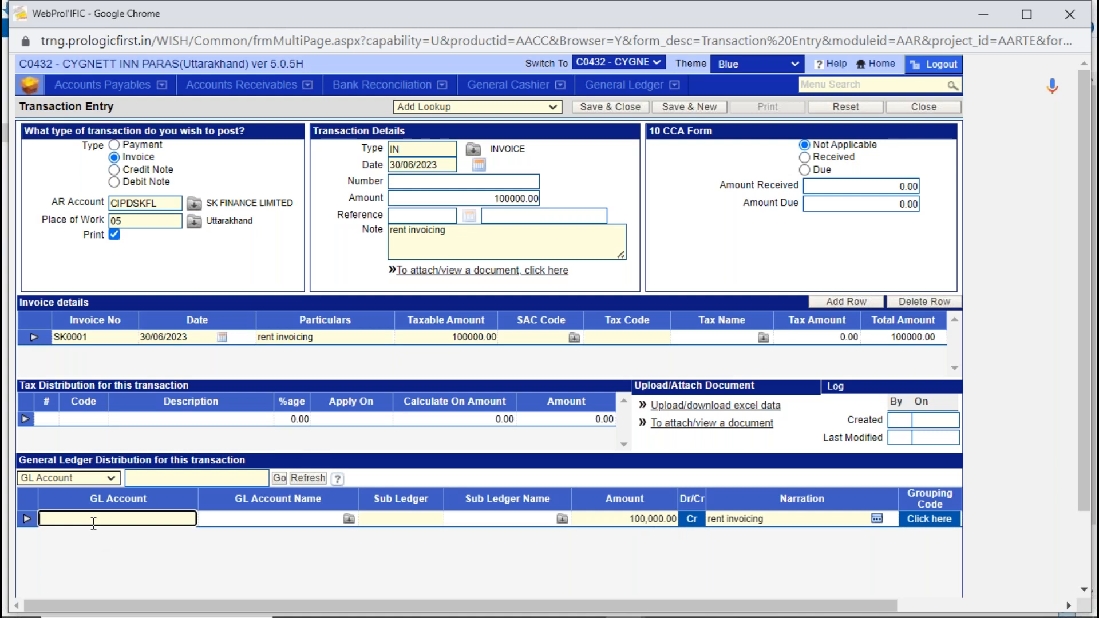
{"action": "type", "text": "%rent"}
{"action": "key", "text": "Tab"}
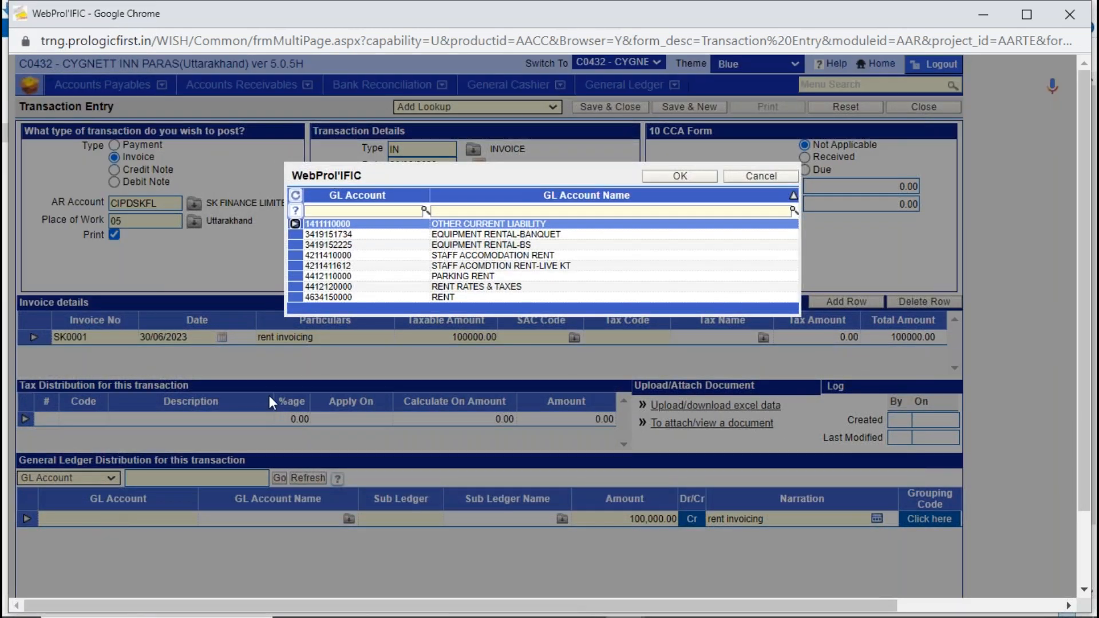
{"action": "double_click", "coordinate": [441, 297]}
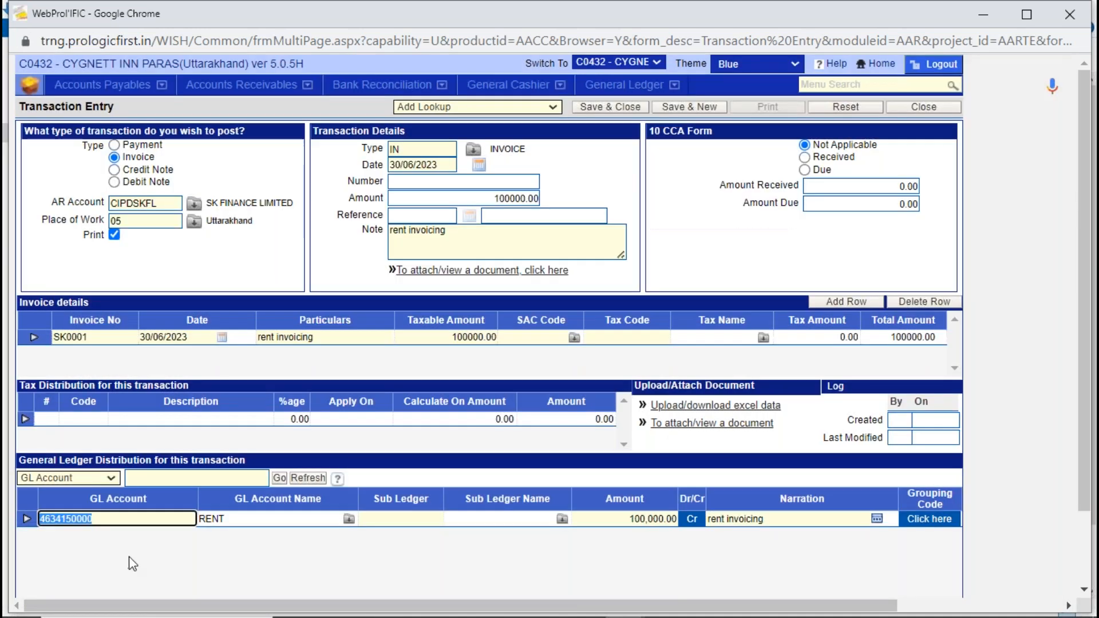
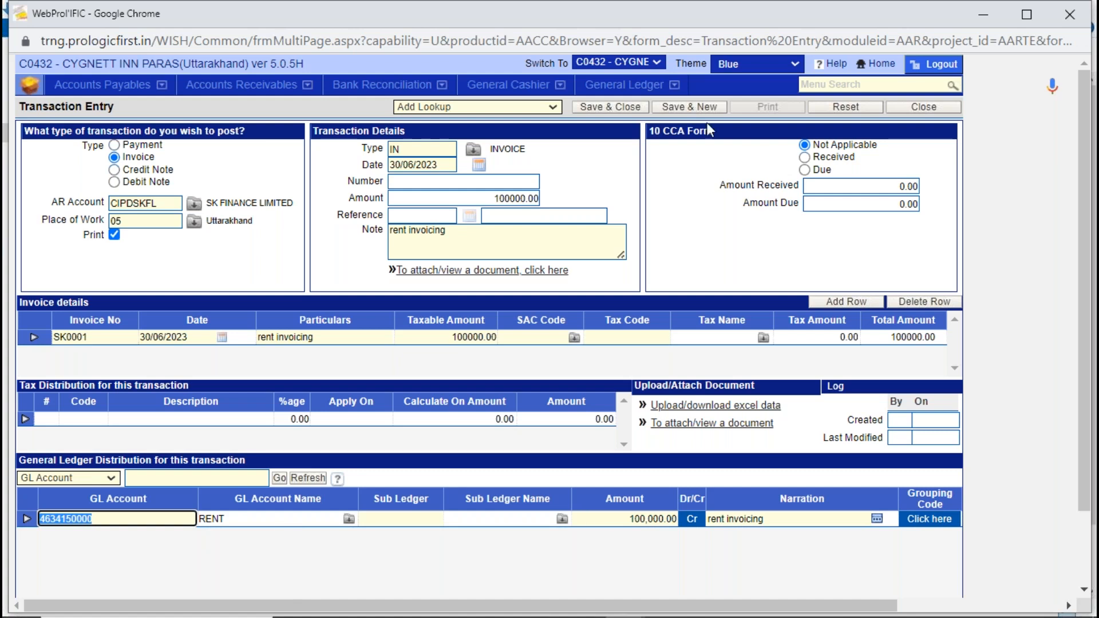
- Save the rent invoice for SK FINANCE LIMITED without adding VAT details, and close the entry form
{"action": "left_click", "coordinate": [703, 108]}
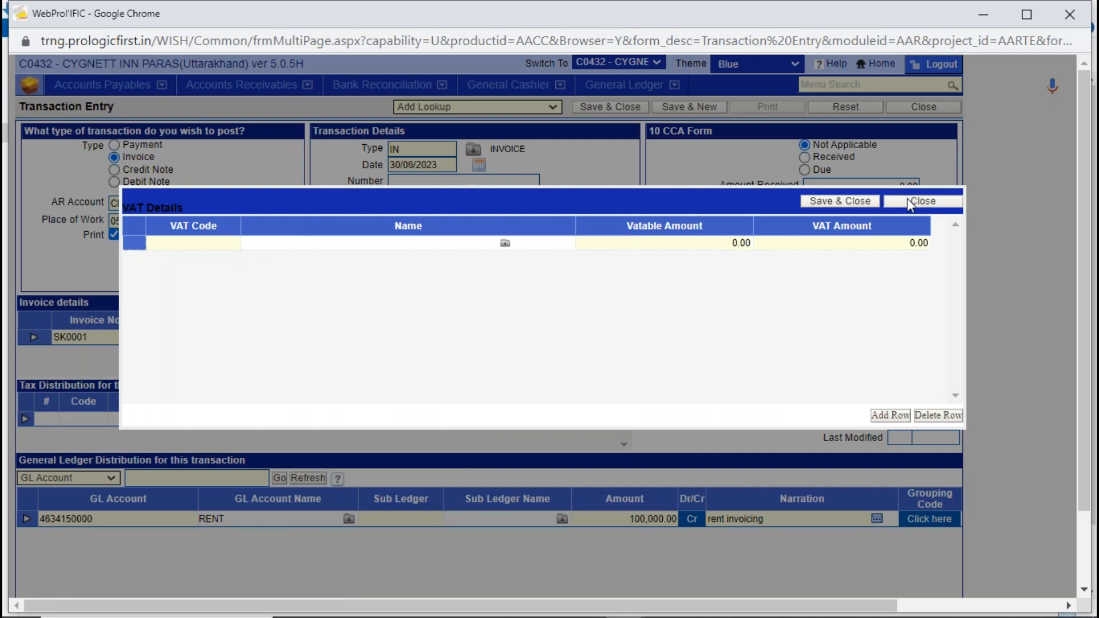
{"action": "left_click", "coordinate": [909, 201]}
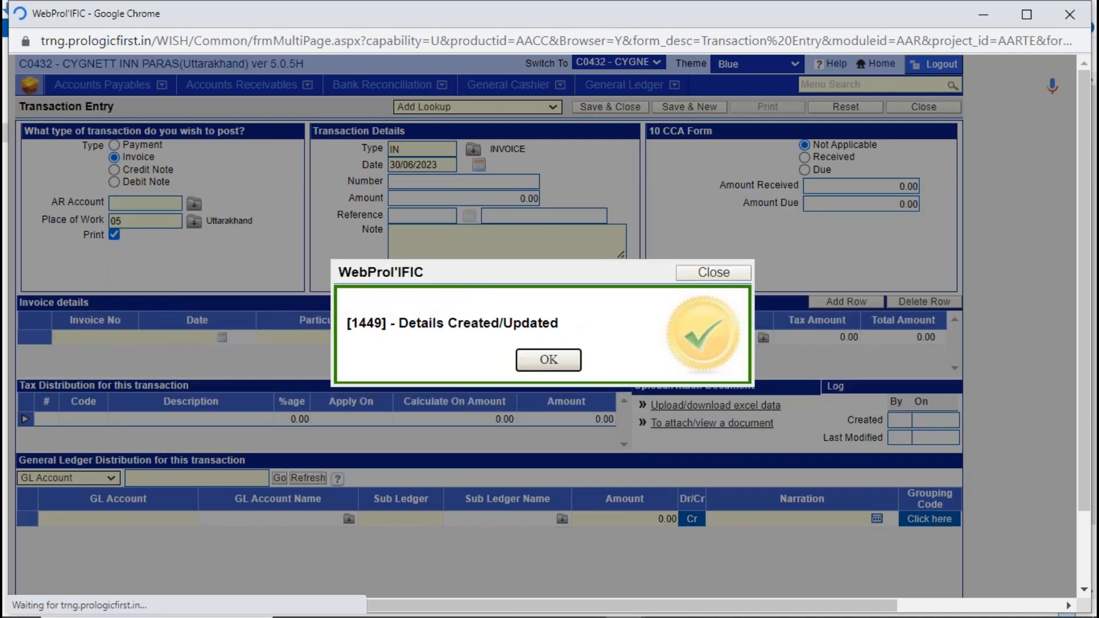
{"action": "left_click", "coordinate": [549, 361]}
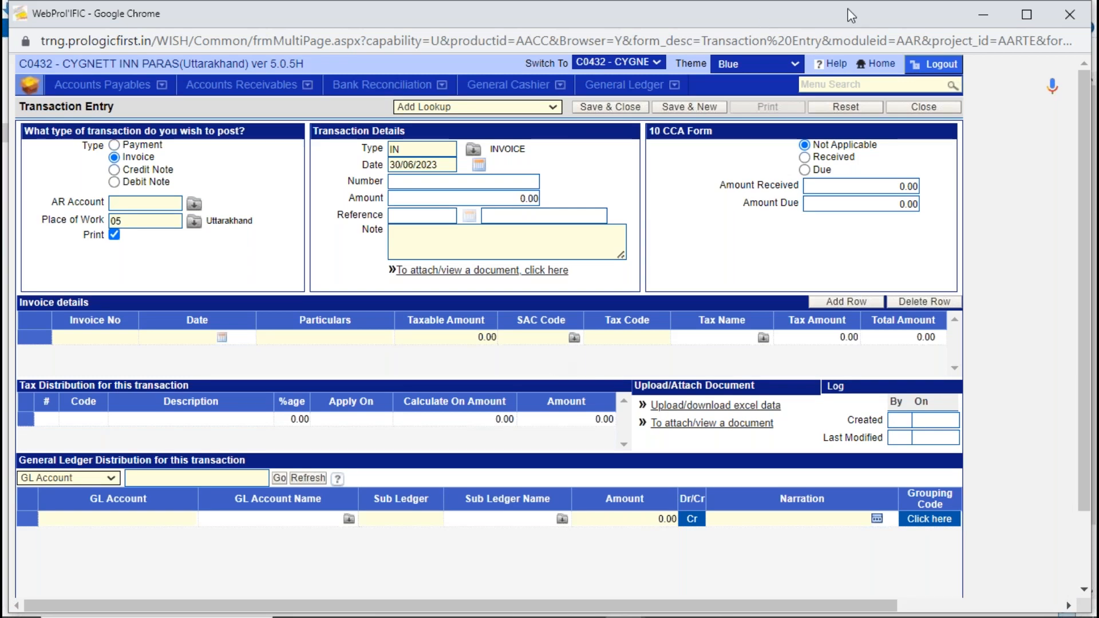
{"action": "left_click", "coordinate": [910, 113]}
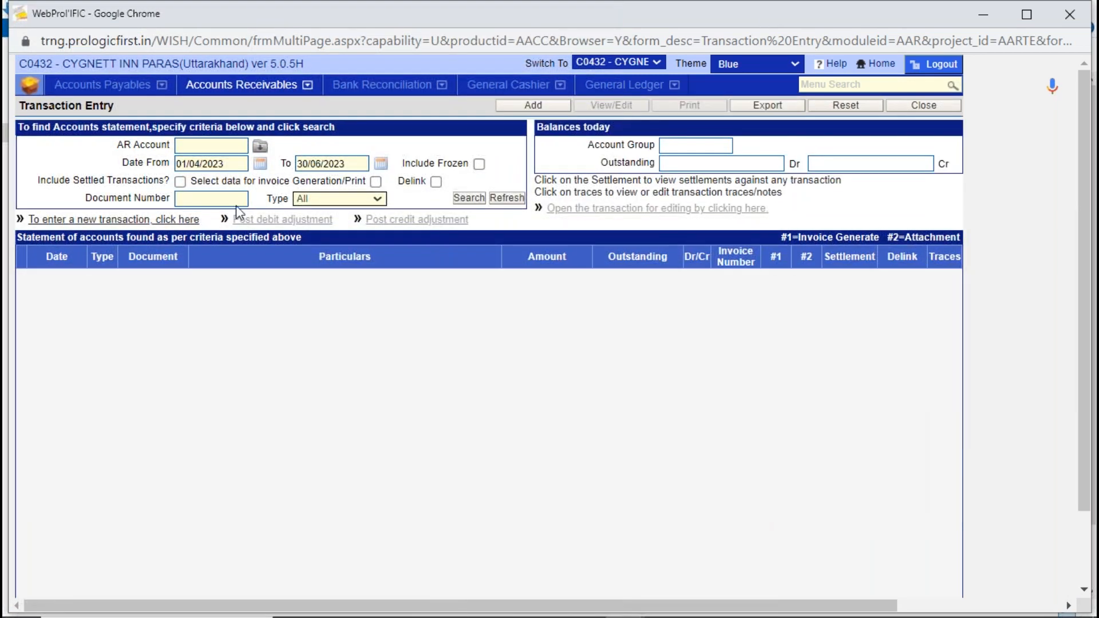
- Search the statement of accounts for S K FINCORP LIMITED
{"action": "left_click", "coordinate": [193, 147]}
{"action": "type", "text": "S"}
{"action": "key", "text": "Tab"}
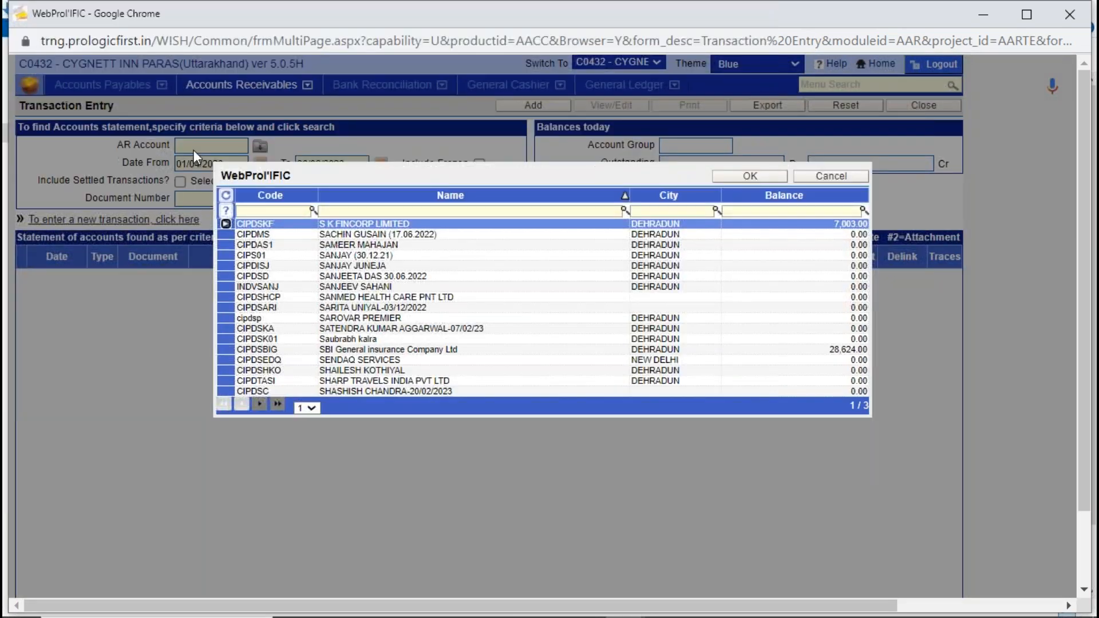
{"action": "double_click", "coordinate": [390, 224]}
{"action": "left_click", "coordinate": [474, 197]}
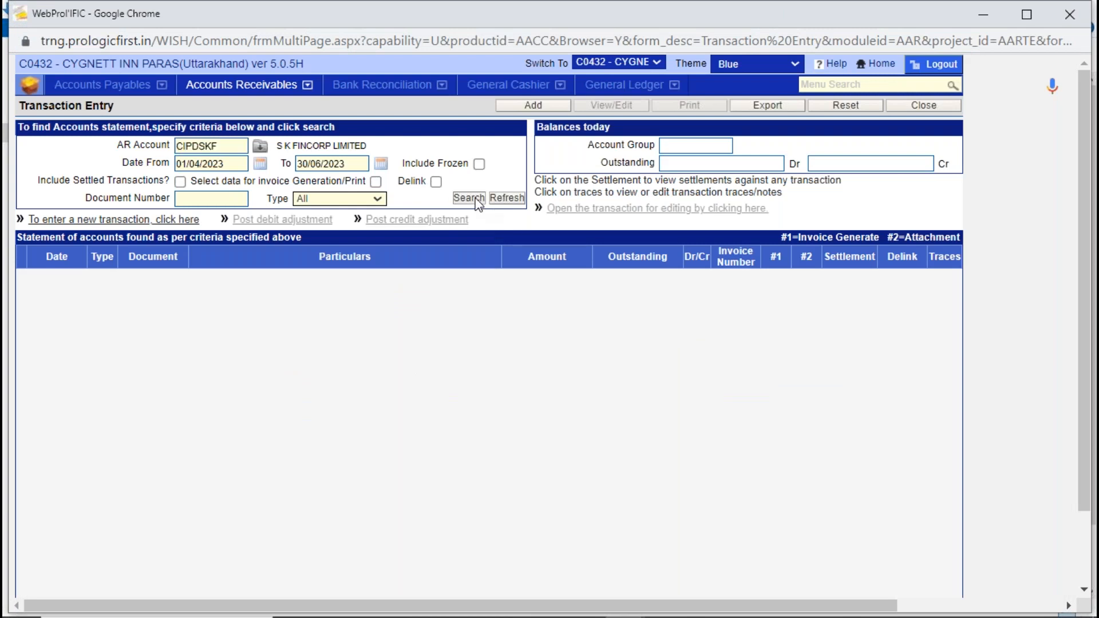
{"action": "left_click", "coordinate": [563, 375]}
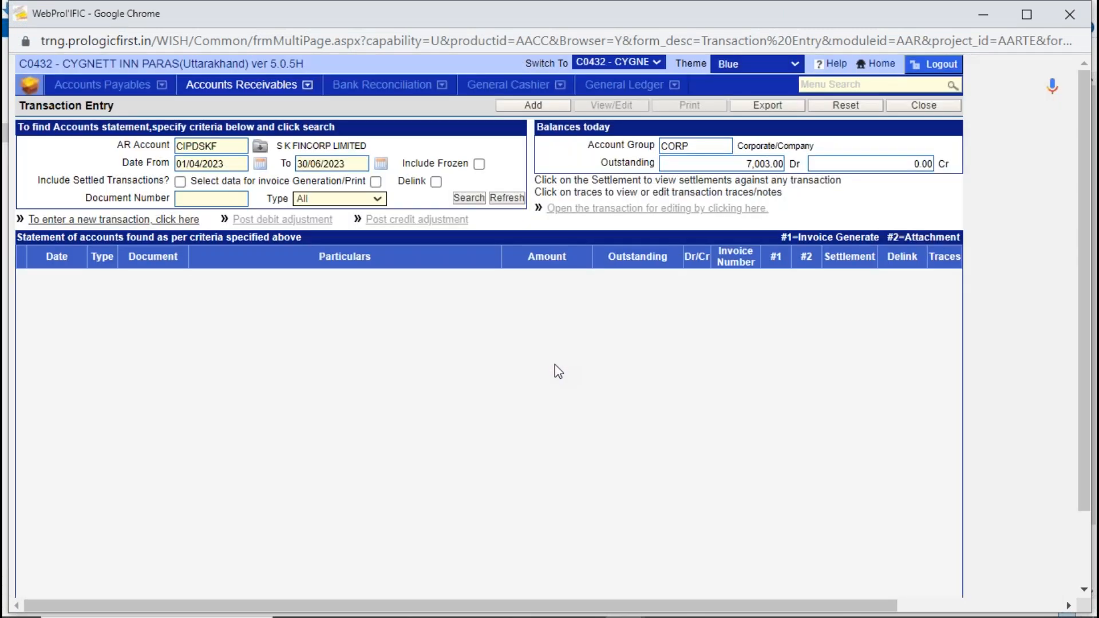
{"action": "double_click", "coordinate": [234, 142]}
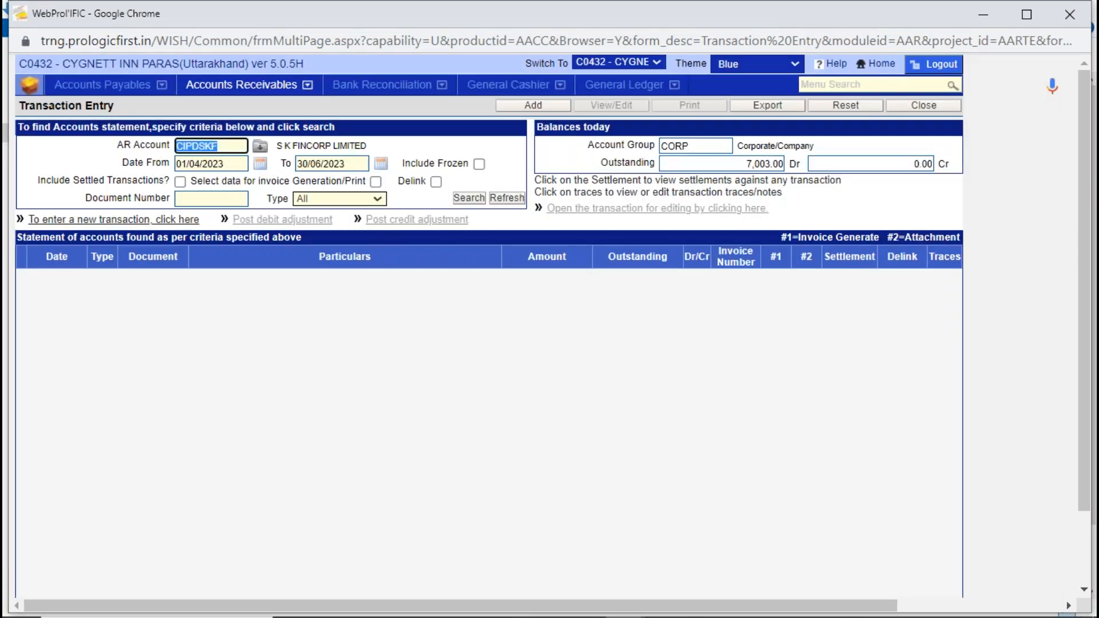
{"action": "key", "text": "BackSpace"}
{"action": "type", "text": "S K"}
{"action": "key", "text": "Return"}
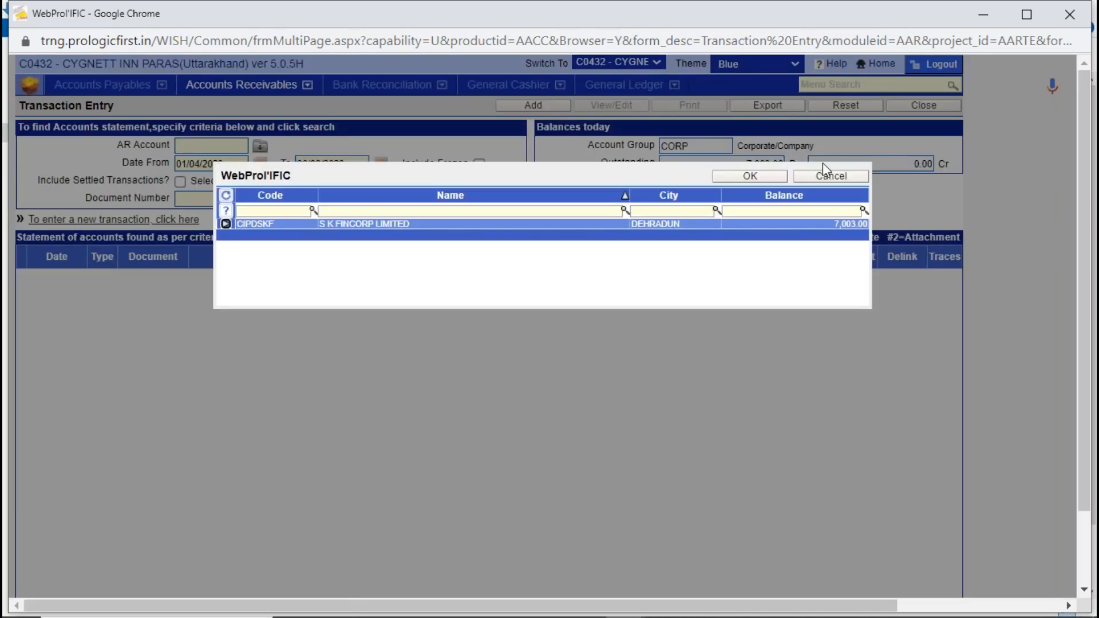
{"action": "left_click", "coordinate": [827, 175]}
- Look up the AR account SK FINANCE LIMITED, search its statement of accounts, and select the rent invoicing entry
{"action": "left_click", "coordinate": [221, 147]}
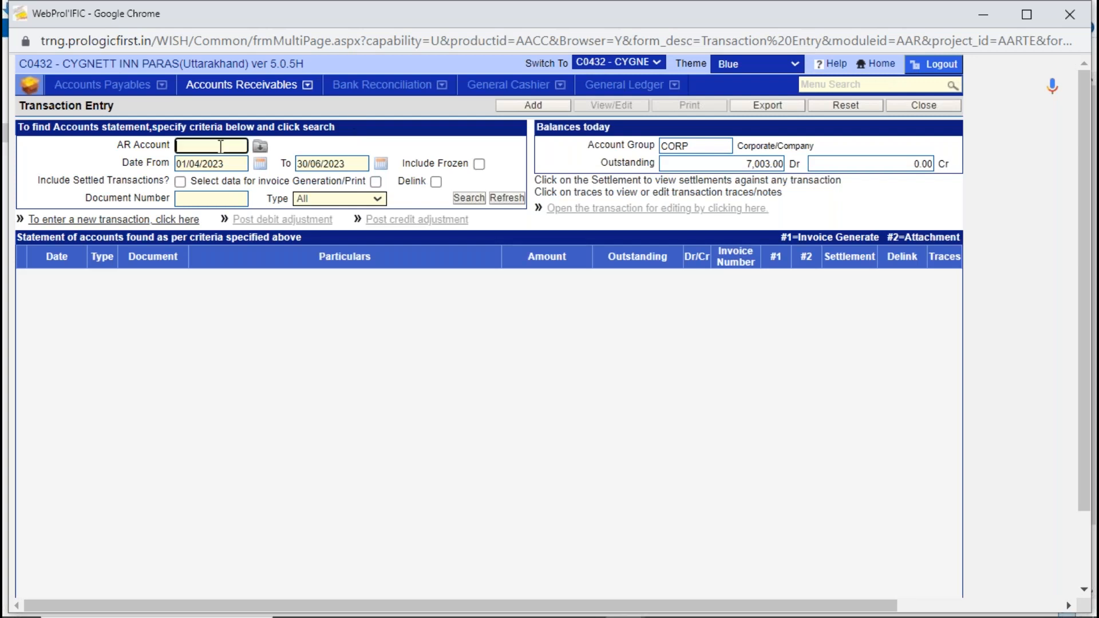
{"action": "type", "text": "S"}
{"action": "left_click", "coordinate": [260, 147]}
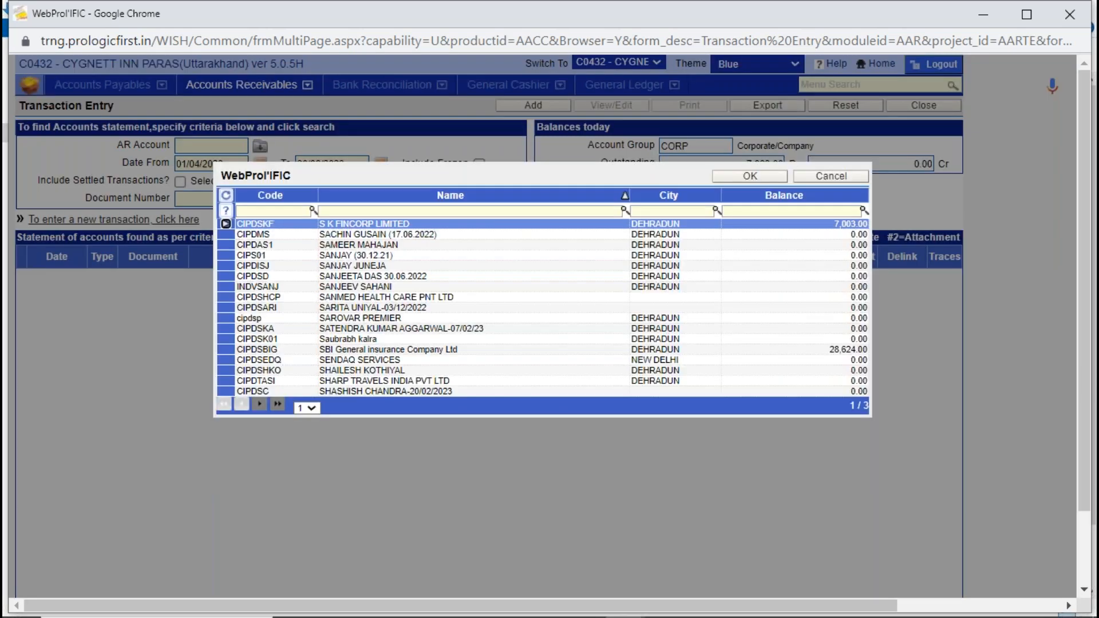
{"action": "left_click", "coordinate": [314, 408]}
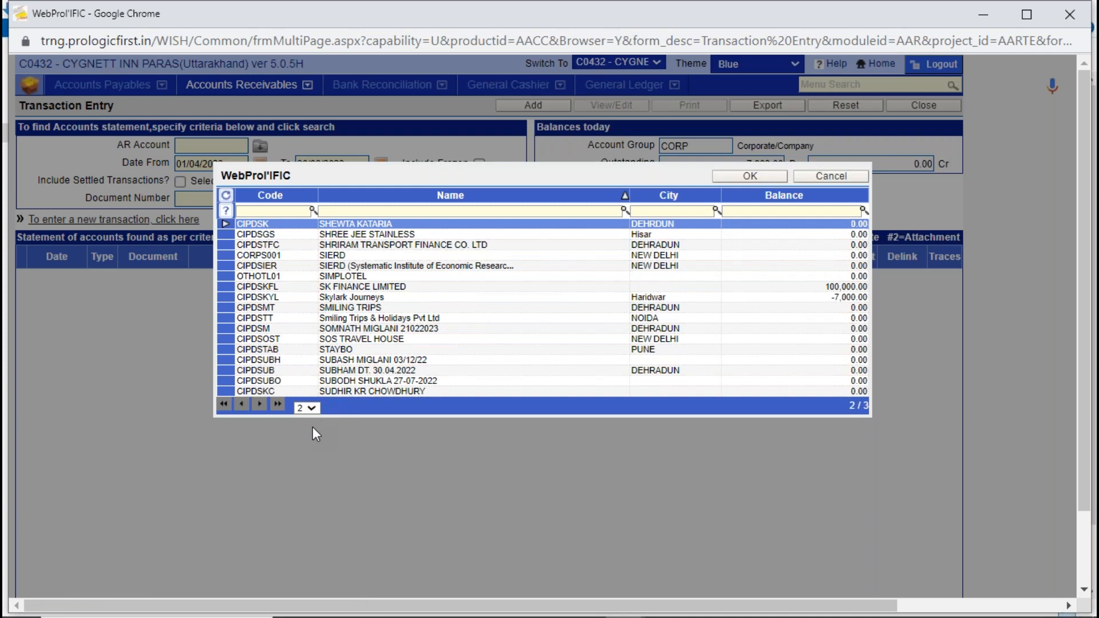
{"action": "double_click", "coordinate": [401, 292]}
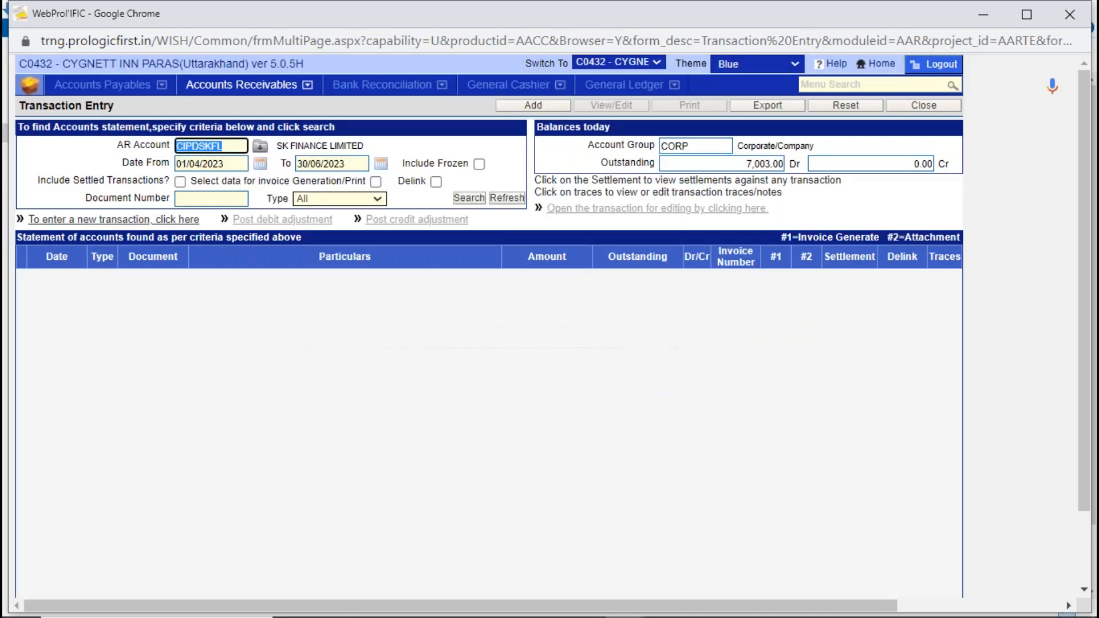
{"action": "left_click", "coordinate": [472, 200]}
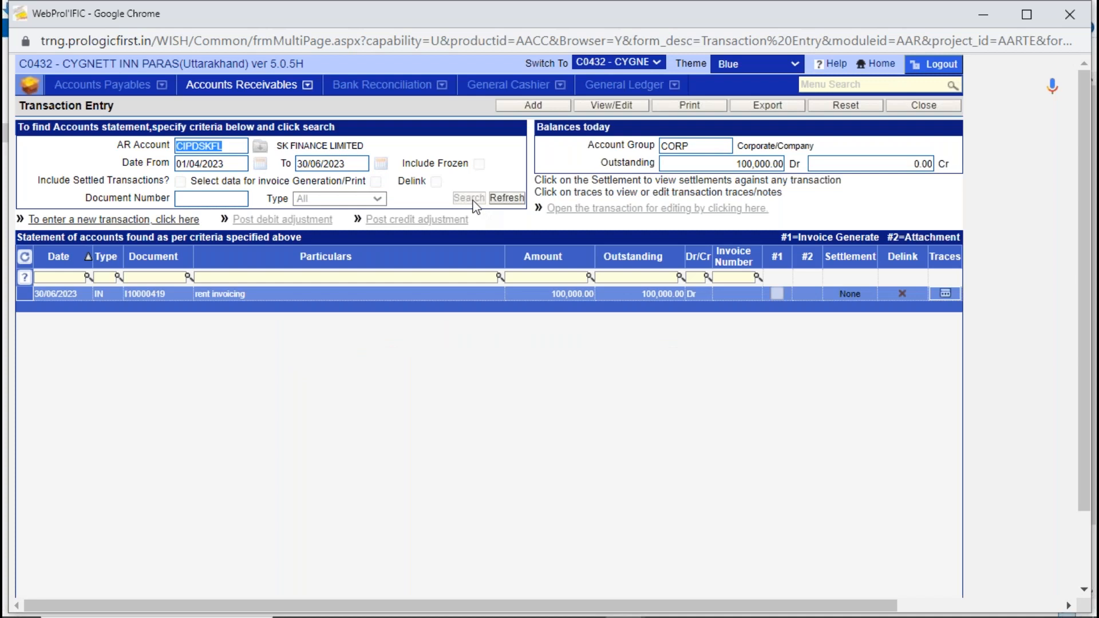
{"action": "left_click", "coordinate": [254, 301]}
- Open a new payment entry for SK FINANCE LIMITED and examine its issue bank, deposit bank ID and GL account fields
{"action": "left_click", "coordinate": [541, 106]}
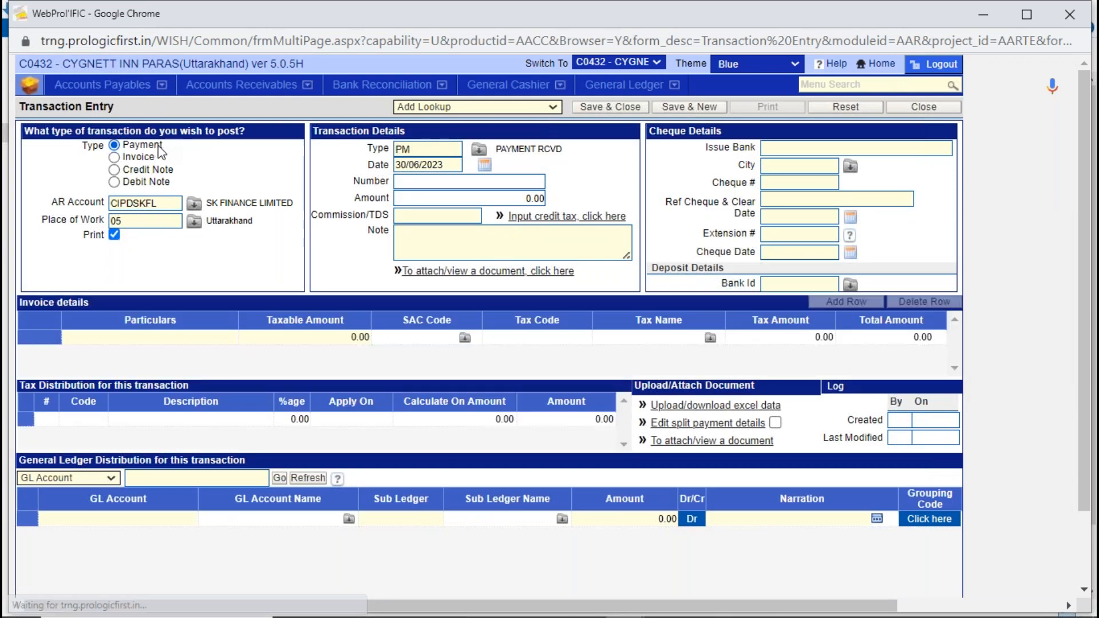
{"action": "left_click", "coordinate": [821, 147]}
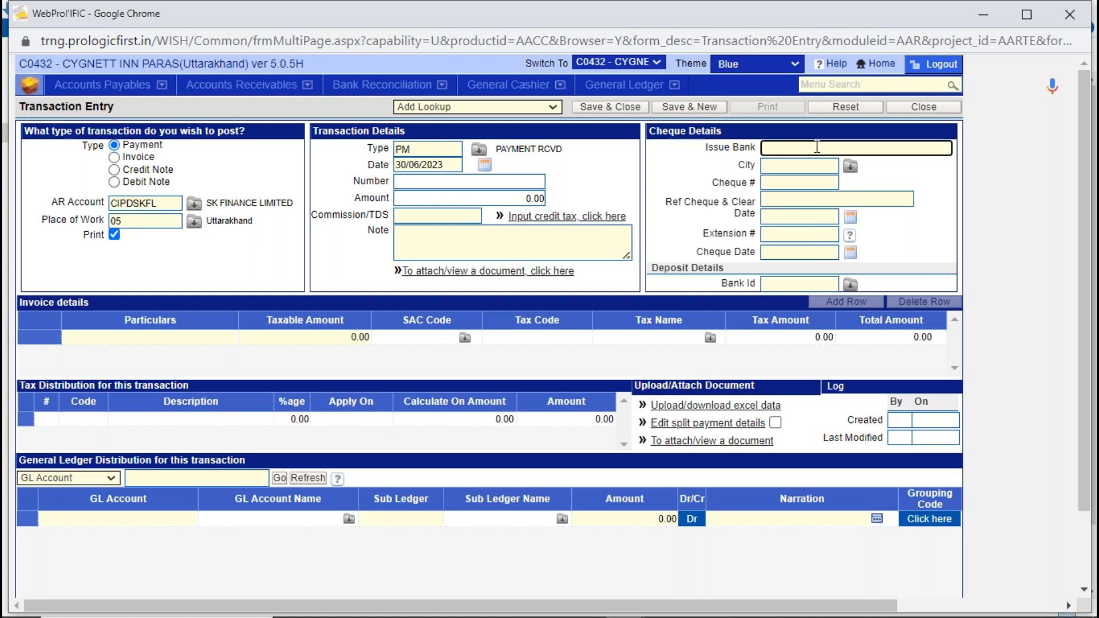
{"action": "left_click", "coordinate": [811, 284]}
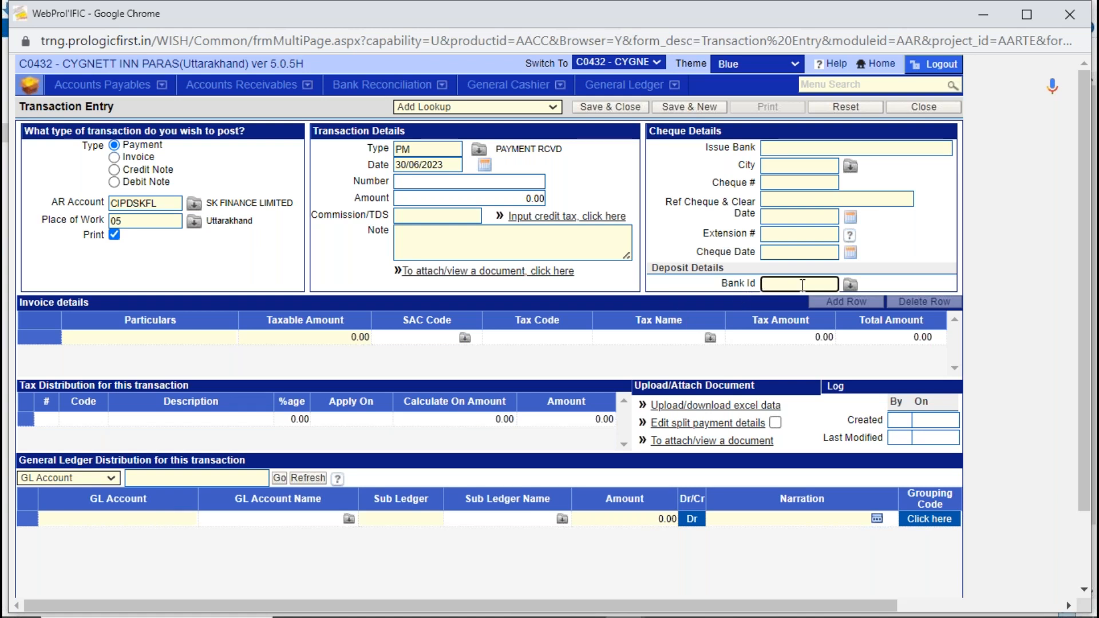
{"action": "left_click", "coordinate": [102, 517]}
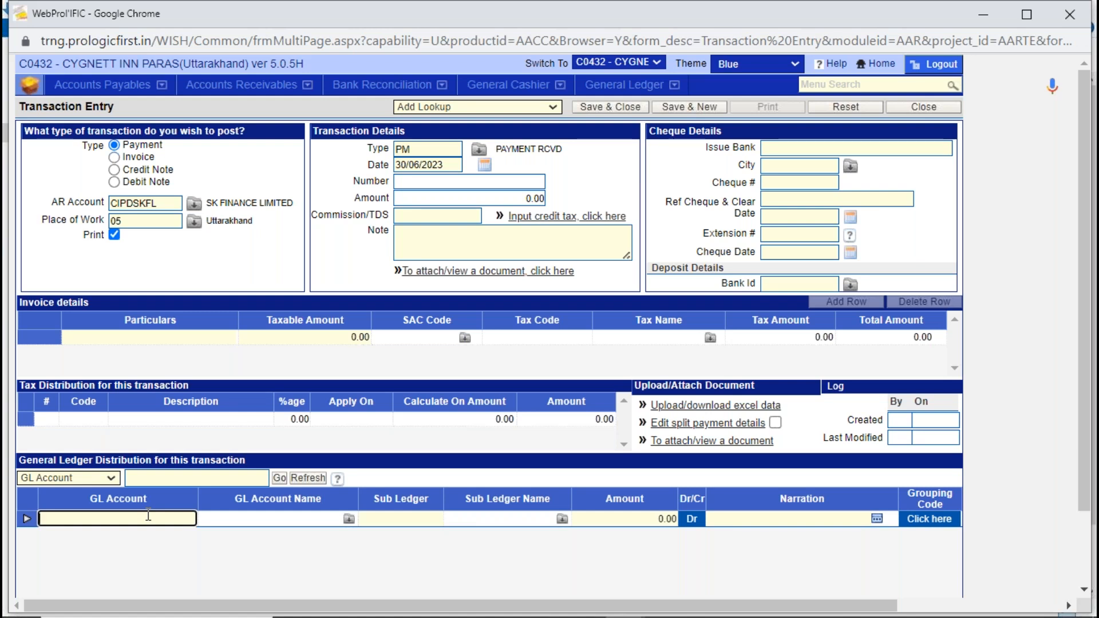
- View the Credit Note and Debit Note transaction types, and close the entry form without saving changes
{"action": "left_click", "coordinate": [150, 170]}
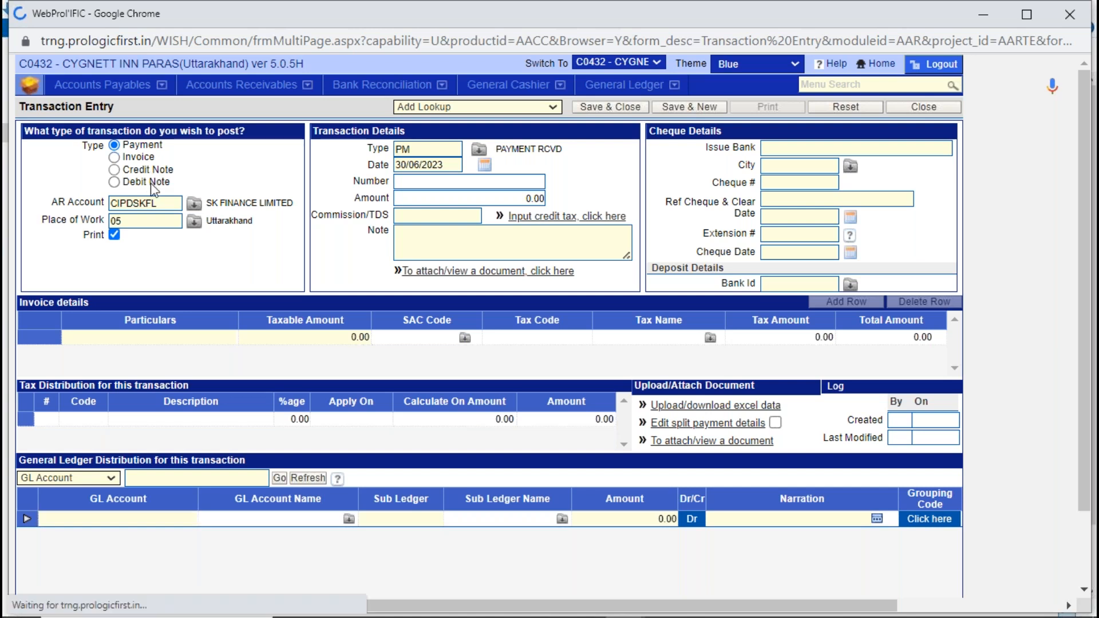
{"action": "left_click", "coordinate": [152, 184]}
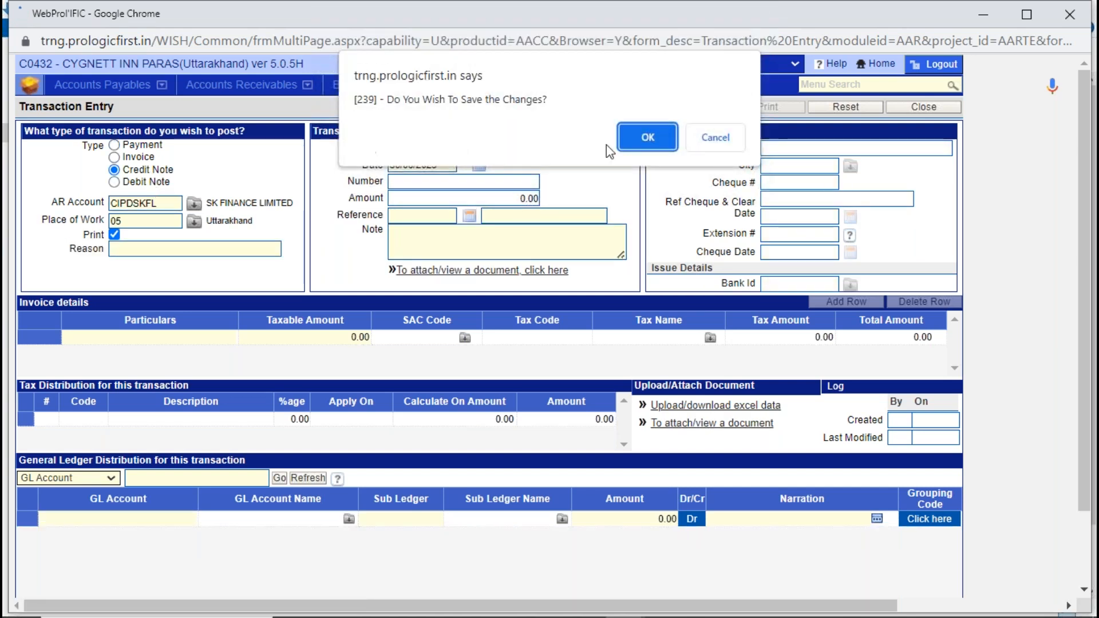
{"action": "left_click", "coordinate": [715, 137]}
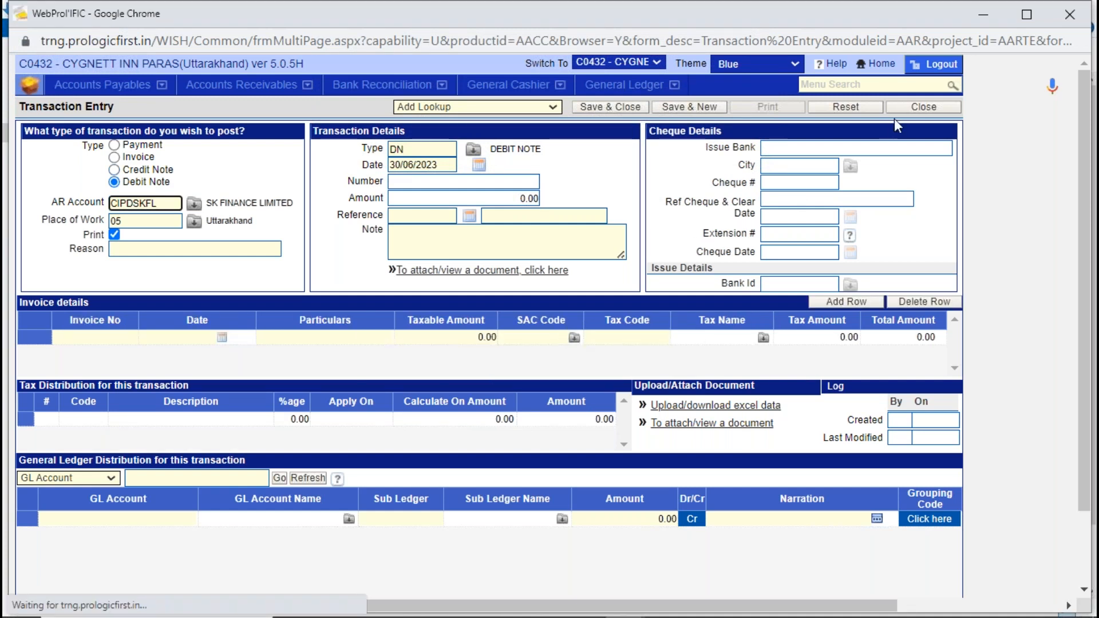
{"action": "left_click", "coordinate": [922, 109]}
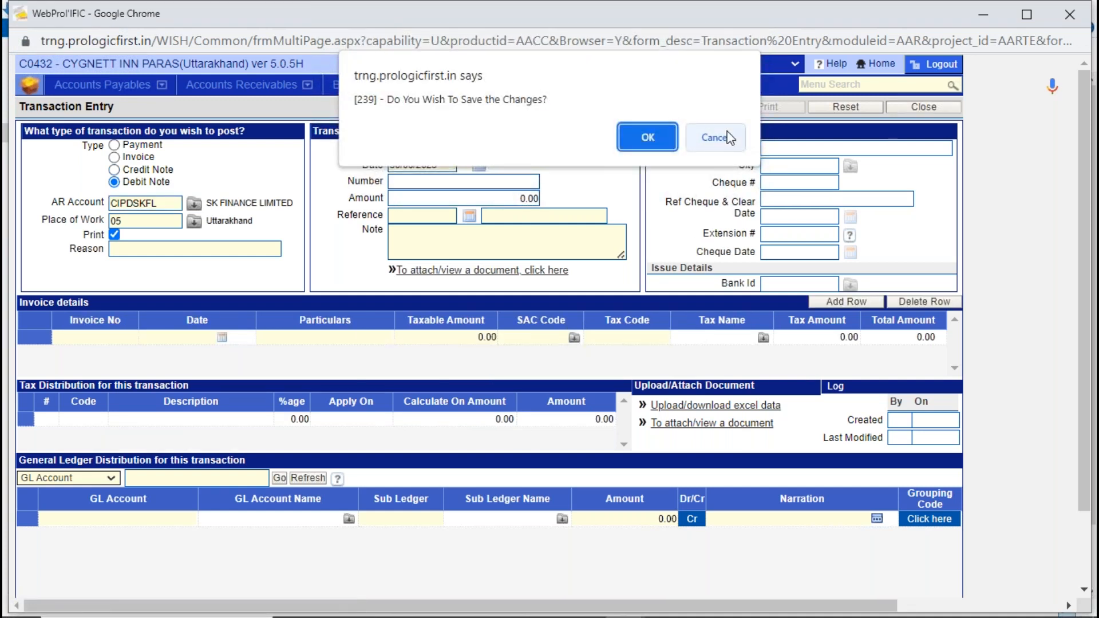
{"action": "left_click", "coordinate": [728, 137]}
{"action": "left_click", "coordinate": [728, 138]}
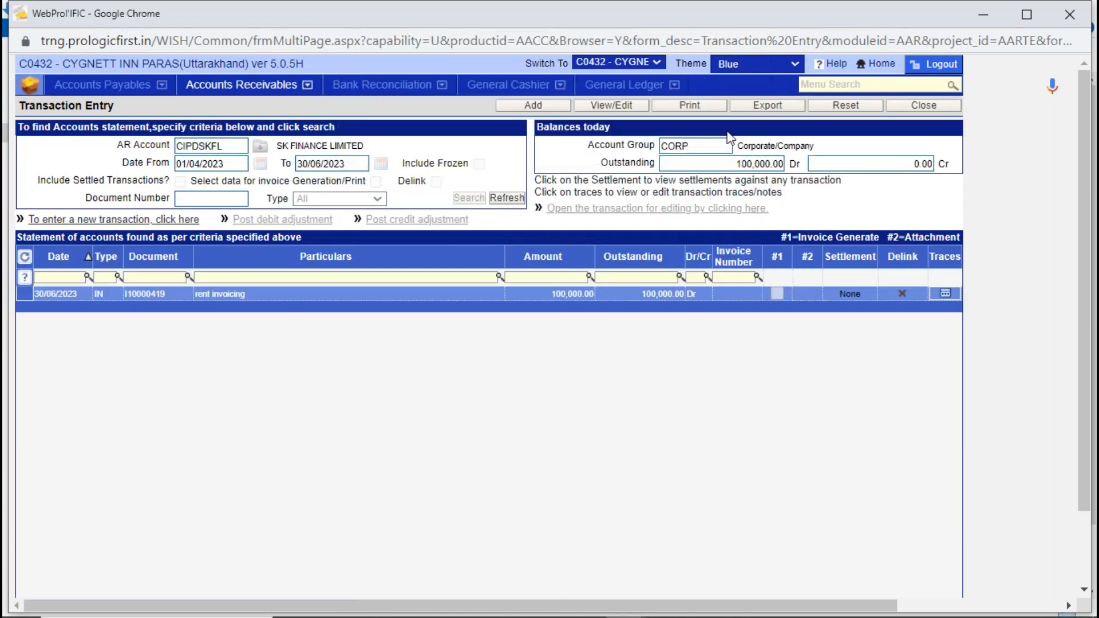
- Close Transaction Entry and open Settle Documents from Accounts Receivables
{"action": "left_click", "coordinate": [910, 109]}
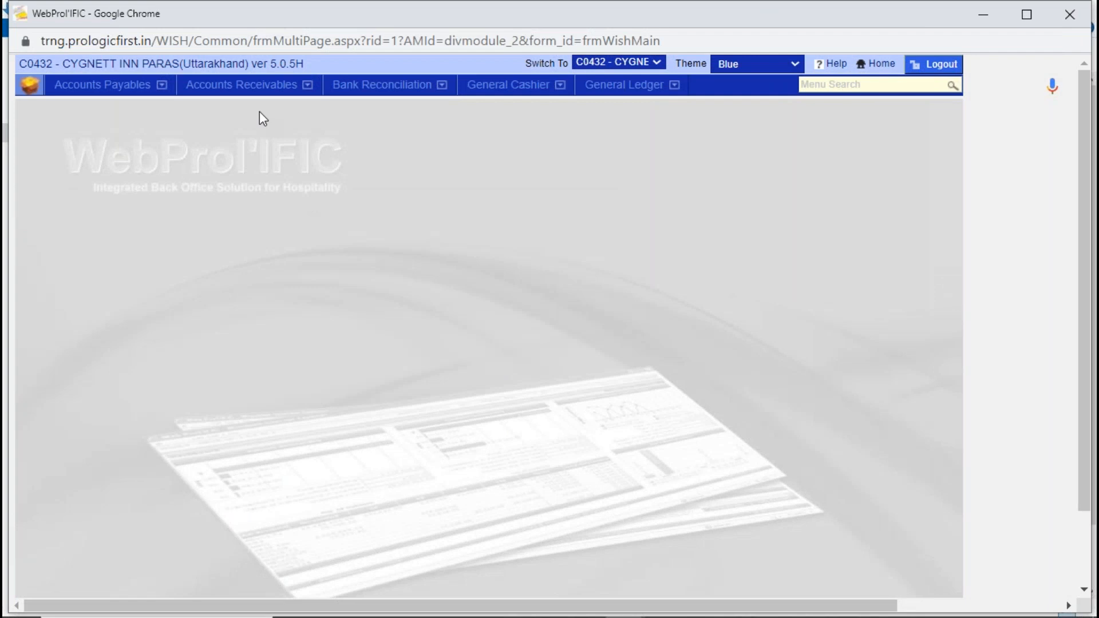
{"action": "left_click", "coordinate": [252, 85]}
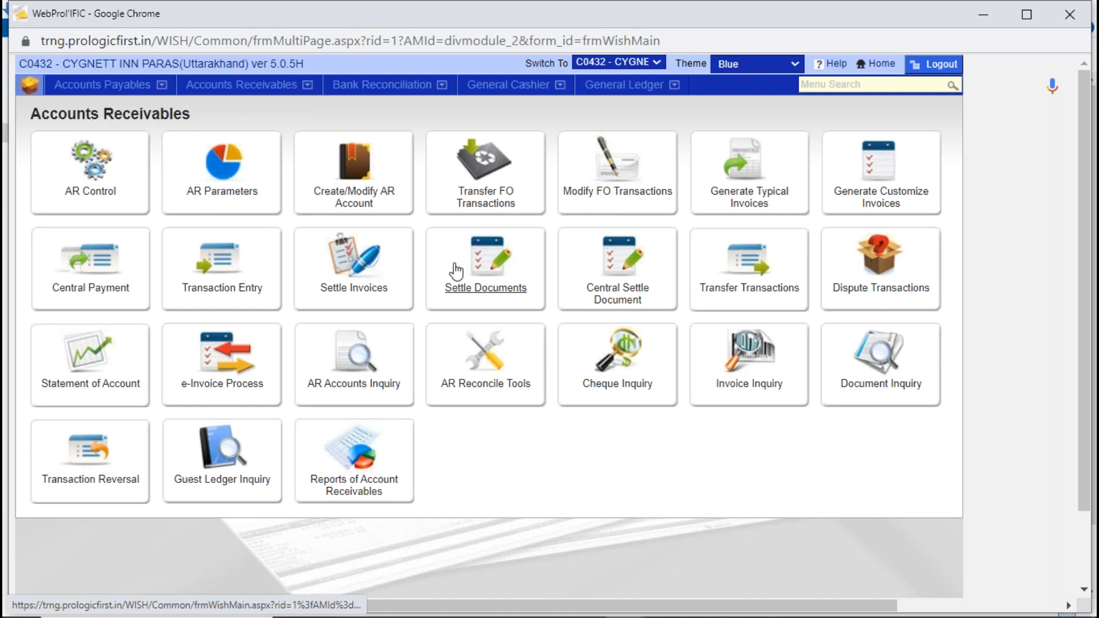
{"action": "left_click", "coordinate": [493, 265]}
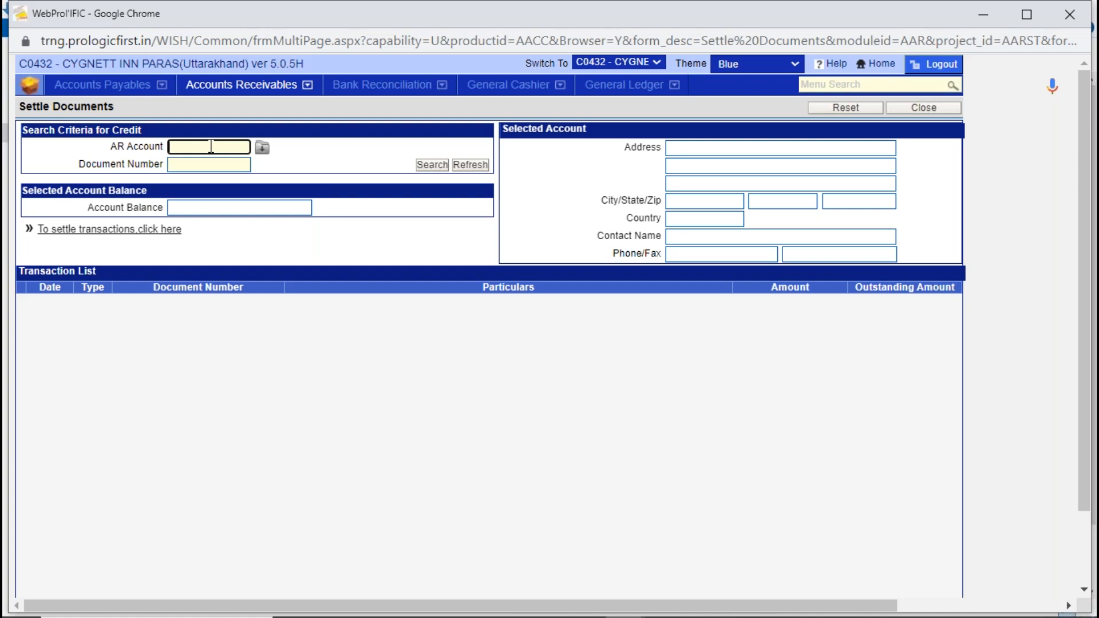
- Select AGODA as the AR account and search for its credit transactions to settle
{"action": "type", "text": "AGODA"}
{"action": "key", "text": "Tab"}
{"action": "double_click", "coordinate": [437, 227]}
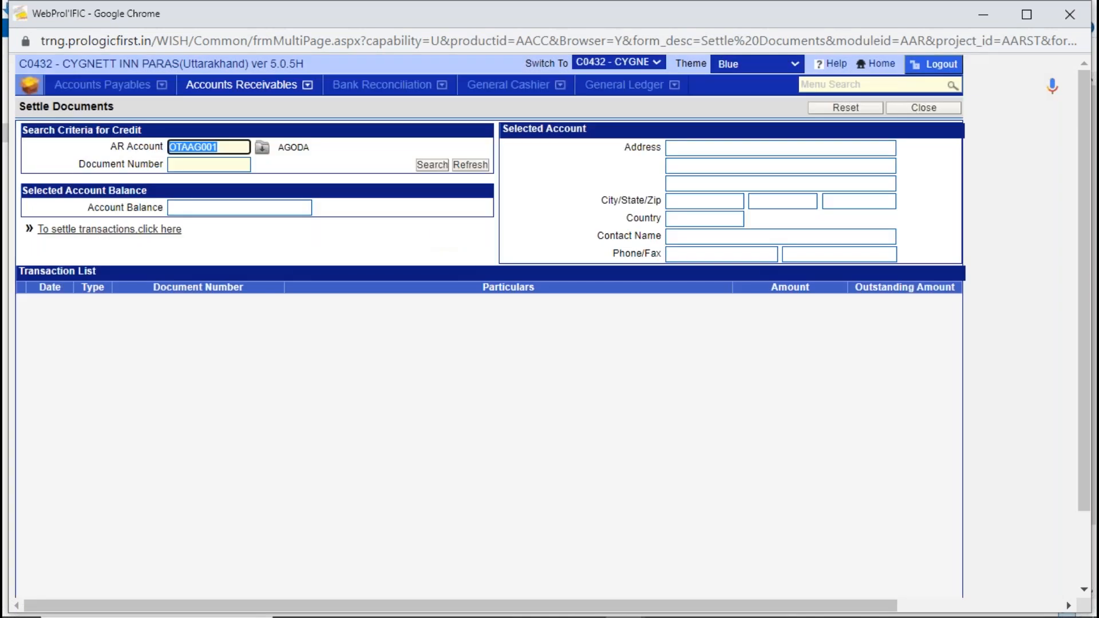
{"action": "left_click", "coordinate": [436, 166]}
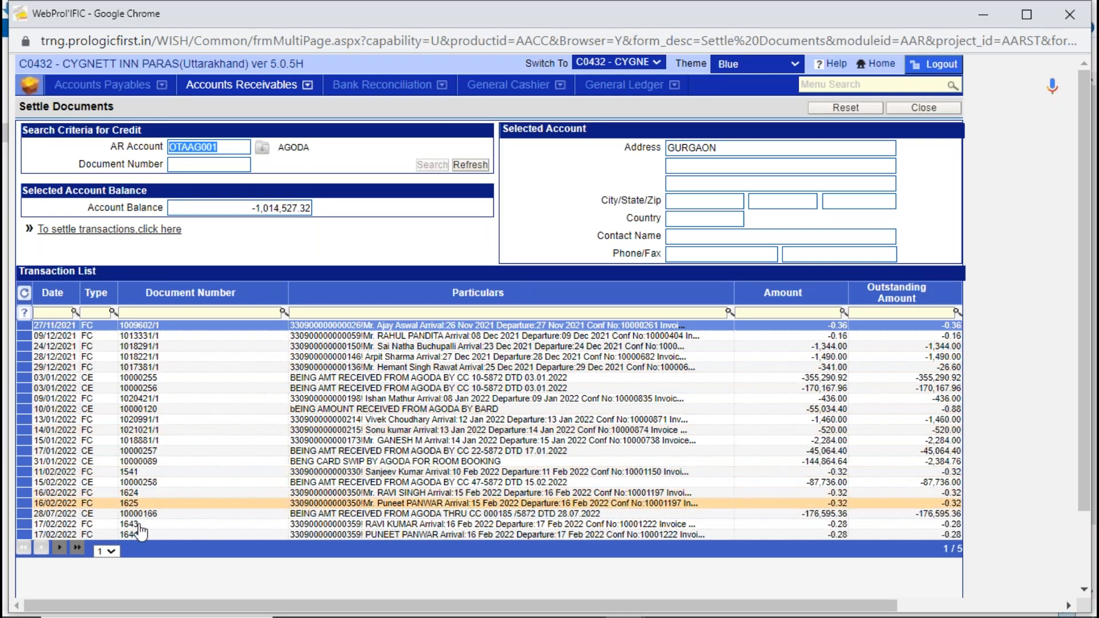
- Examine AGODA's transaction list page by page through page 5, including the latest payment entries
{"action": "left_click", "coordinate": [108, 551]}
{"action": "left_click", "coordinate": [103, 574]}
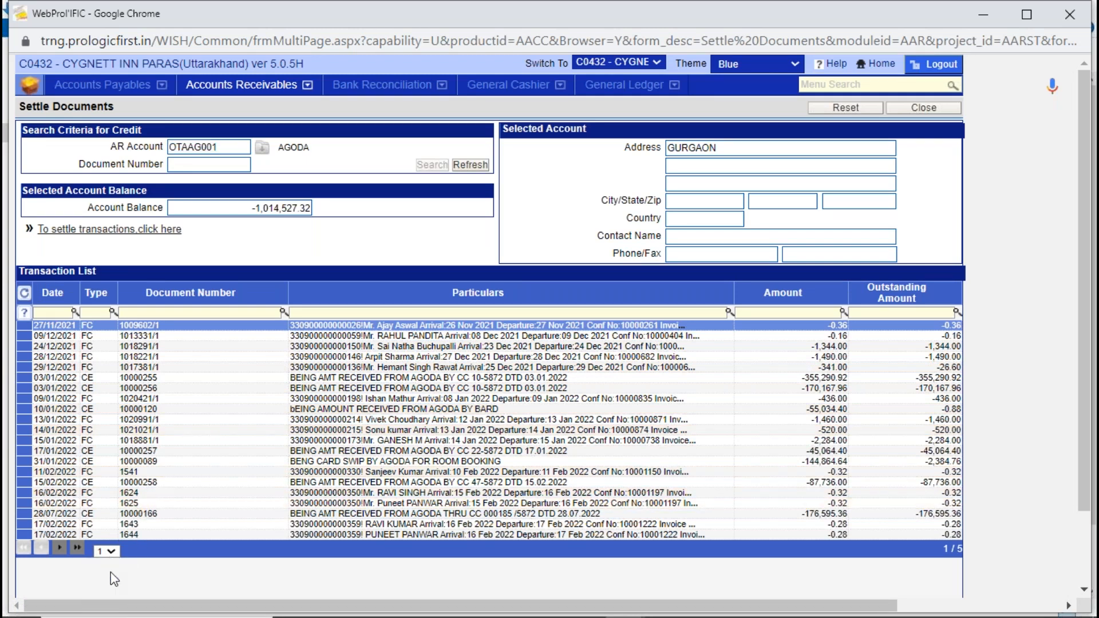
{"action": "left_click", "coordinate": [108, 551]}
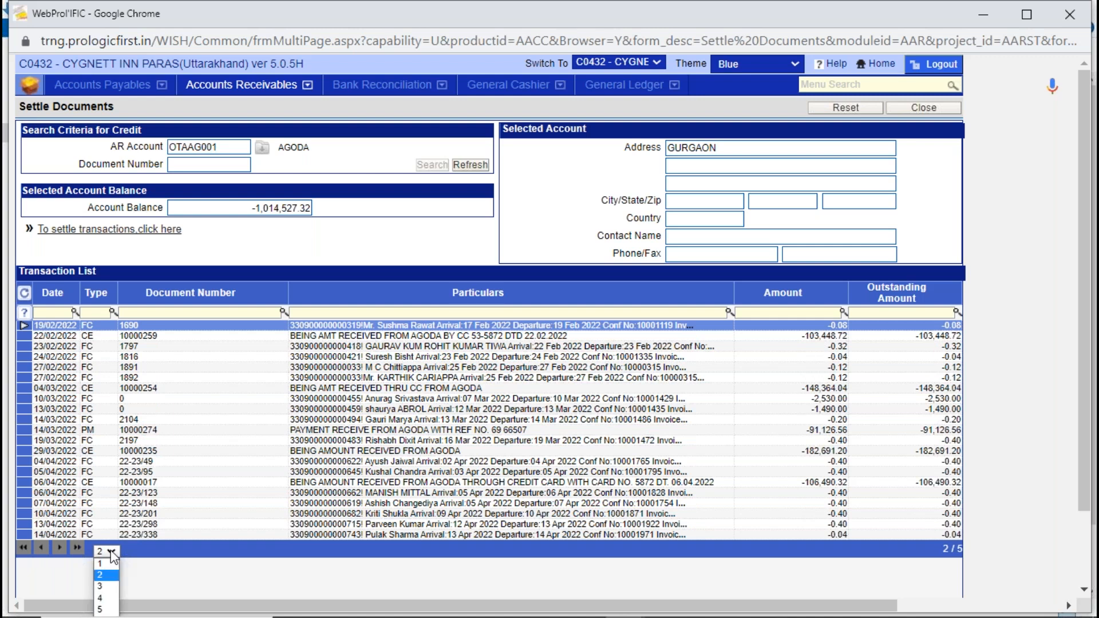
{"action": "left_click", "coordinate": [107, 585]}
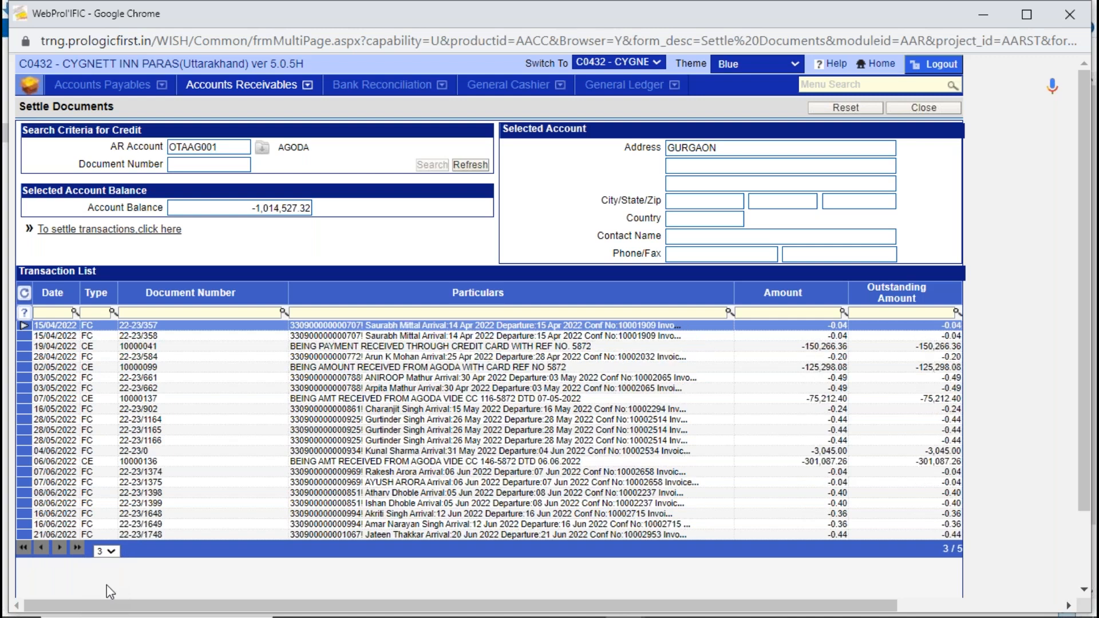
{"action": "left_click", "coordinate": [110, 551]}
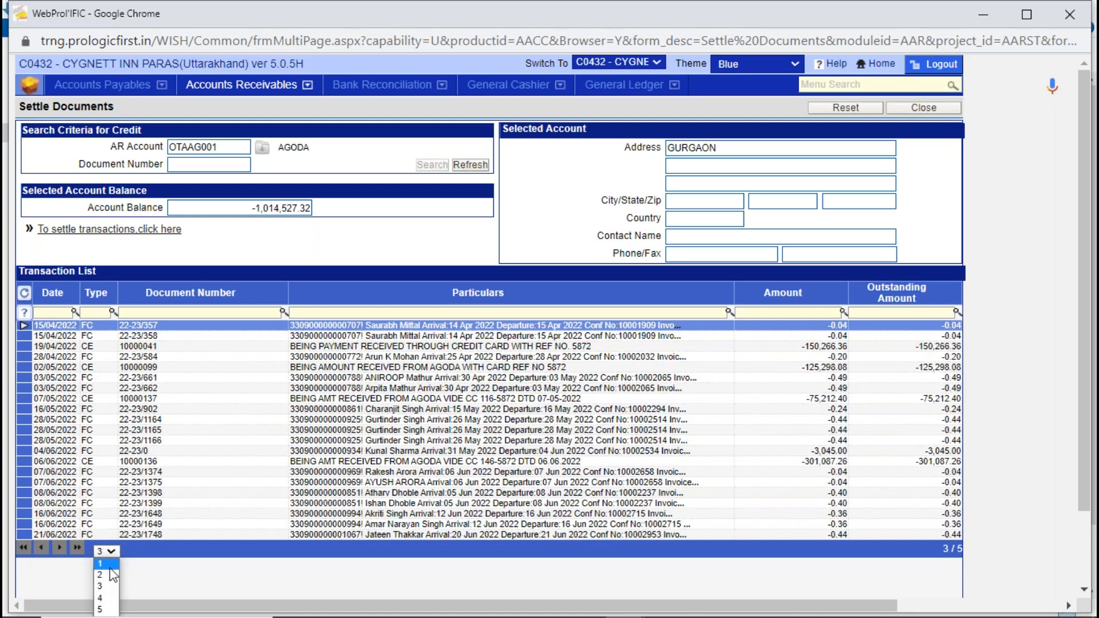
{"action": "left_click", "coordinate": [112, 601]}
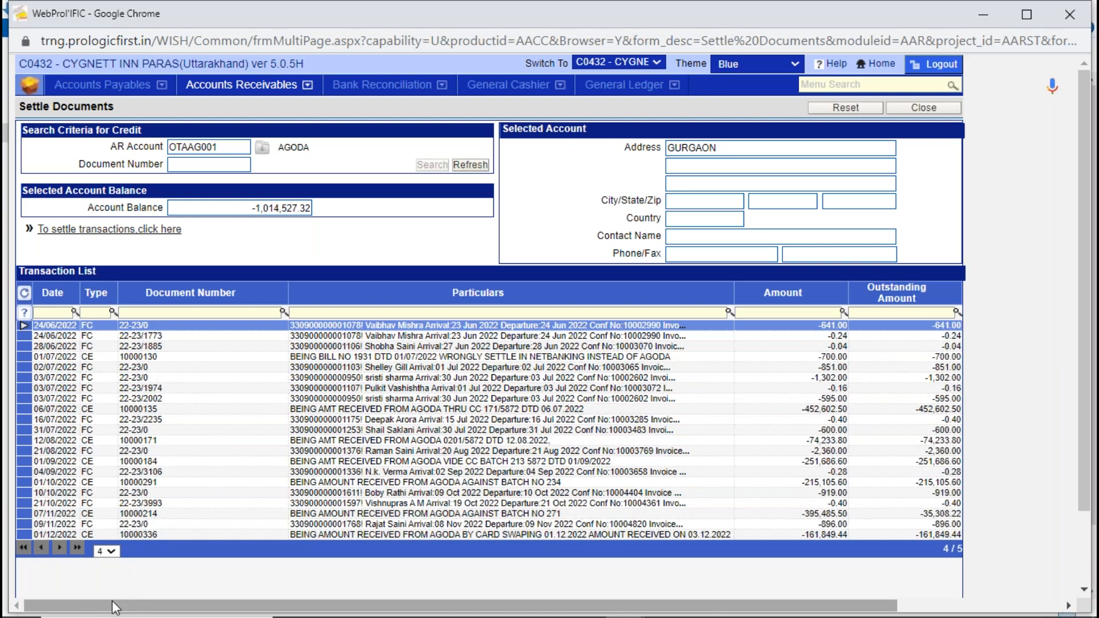
{"action": "left_click", "coordinate": [114, 552]}
{"action": "left_click", "coordinate": [99, 610]}
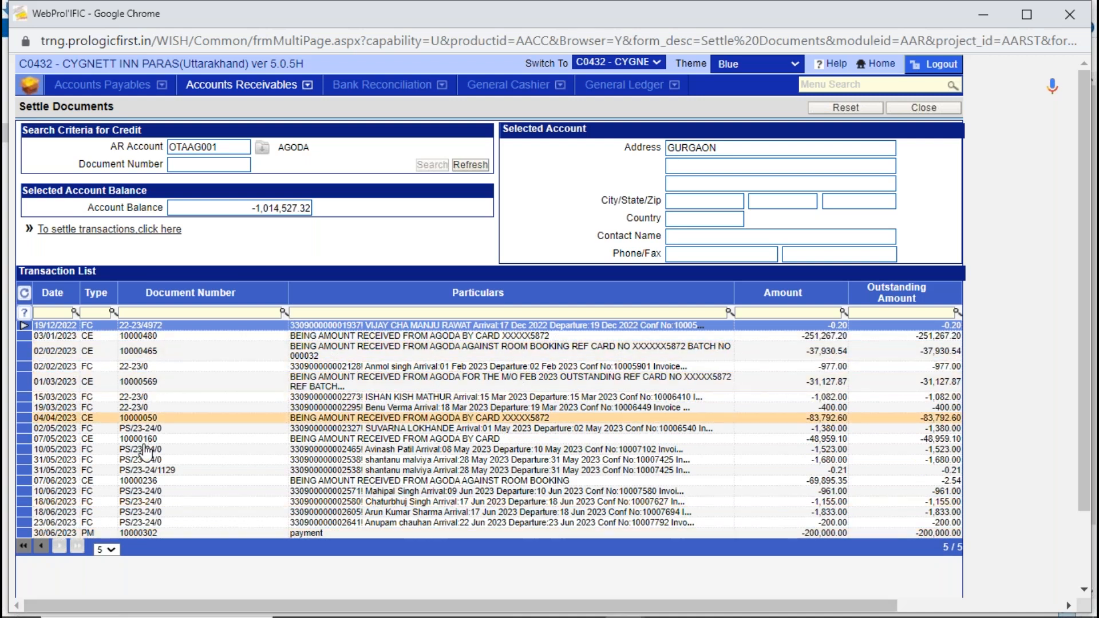
- Open AGODA's 23/06/2023 front office credit of 200.00 for settlement and search for its debit documents
{"action": "left_click", "coordinate": [153, 523]}
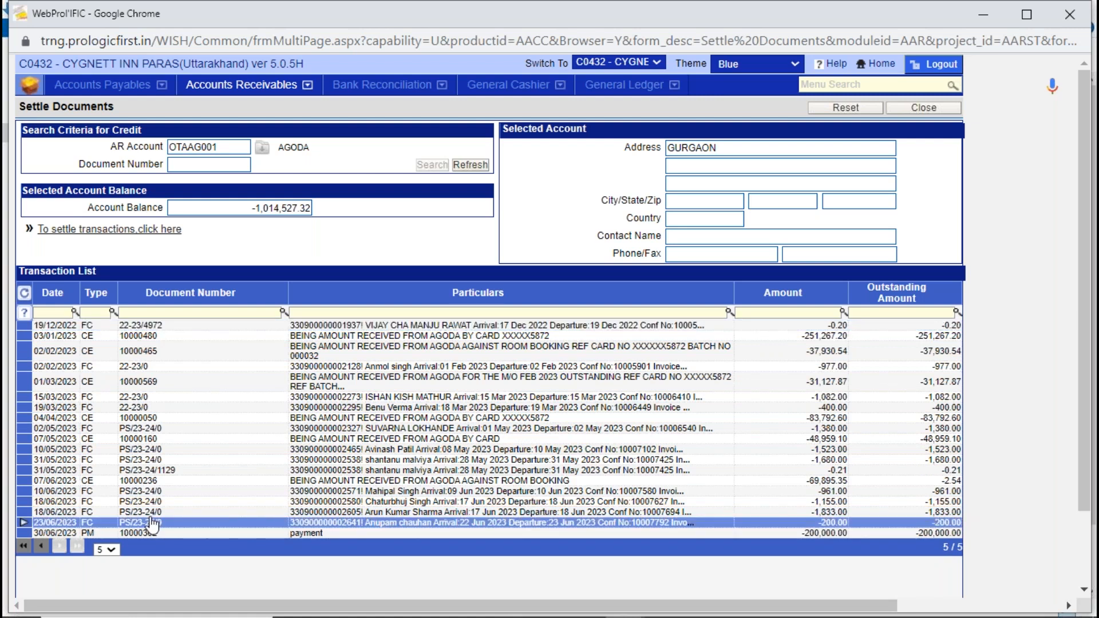
{"action": "left_click", "coordinate": [99, 230]}
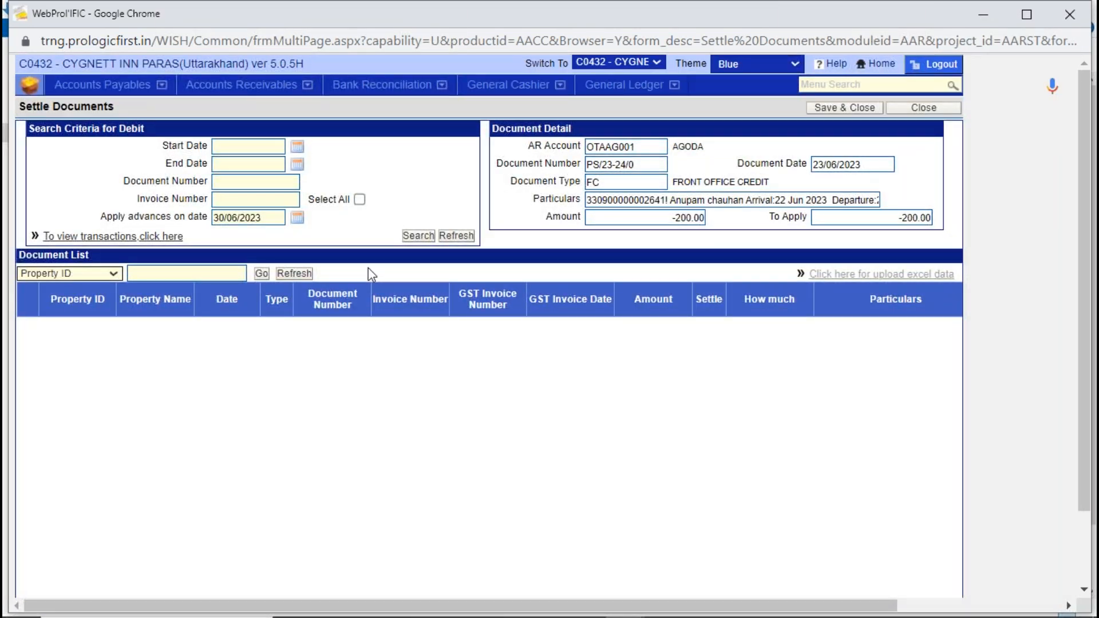
{"action": "left_click", "coordinate": [418, 235]}
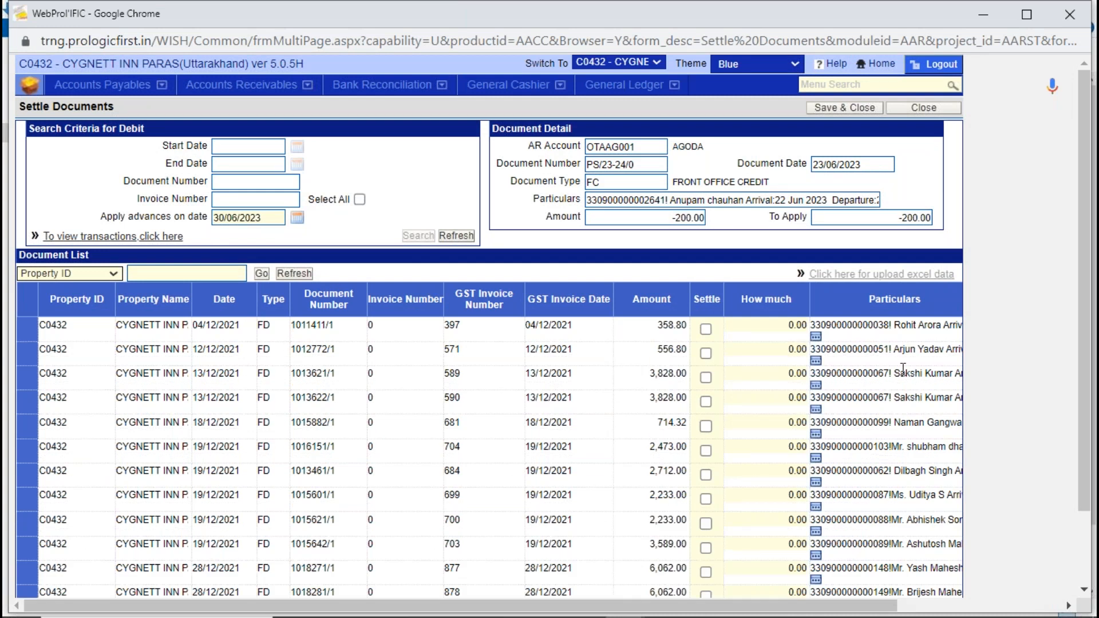
- Review the debit document list and its total amount, and close the settlement form without settling anything
{"action": "left_click_drag", "start_coordinate": [1082, 472], "coordinate": [1092, 544]}
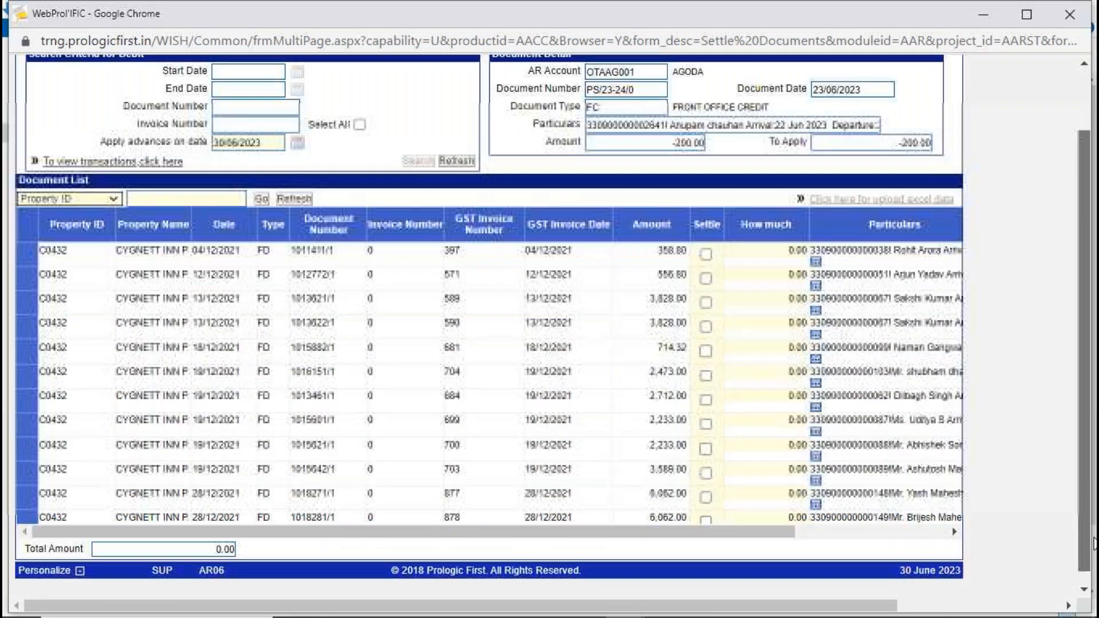
{"action": "scroll", "coordinate": [955, 522], "scroll_direction": "up", "scroll_amount": 1}
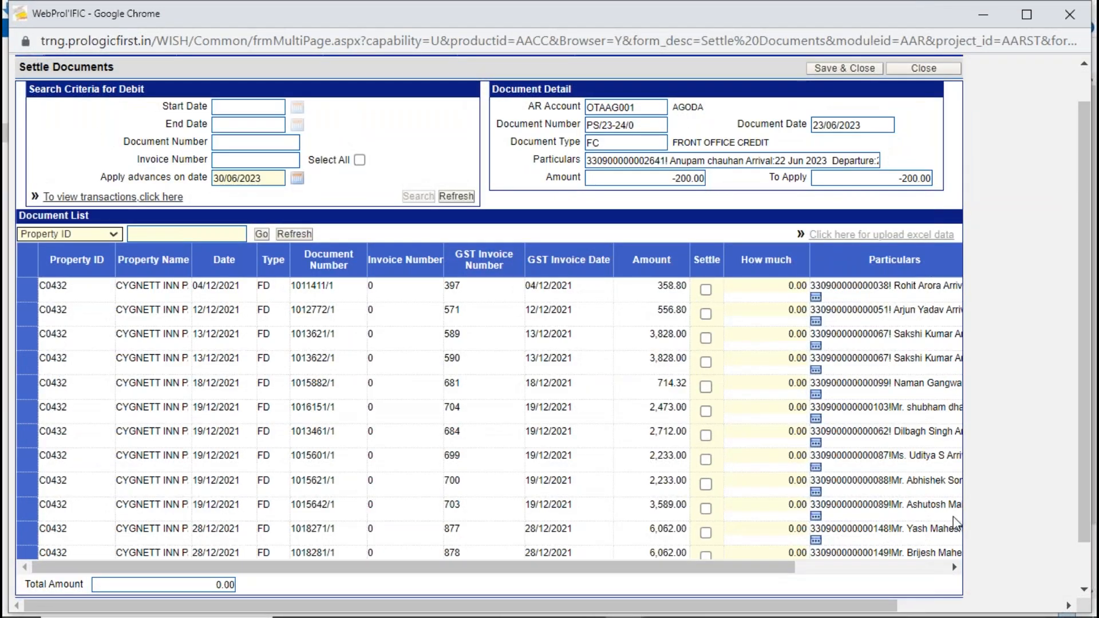
{"action": "left_click_drag", "start_coordinate": [1083, 526], "coordinate": [1086, 575]}
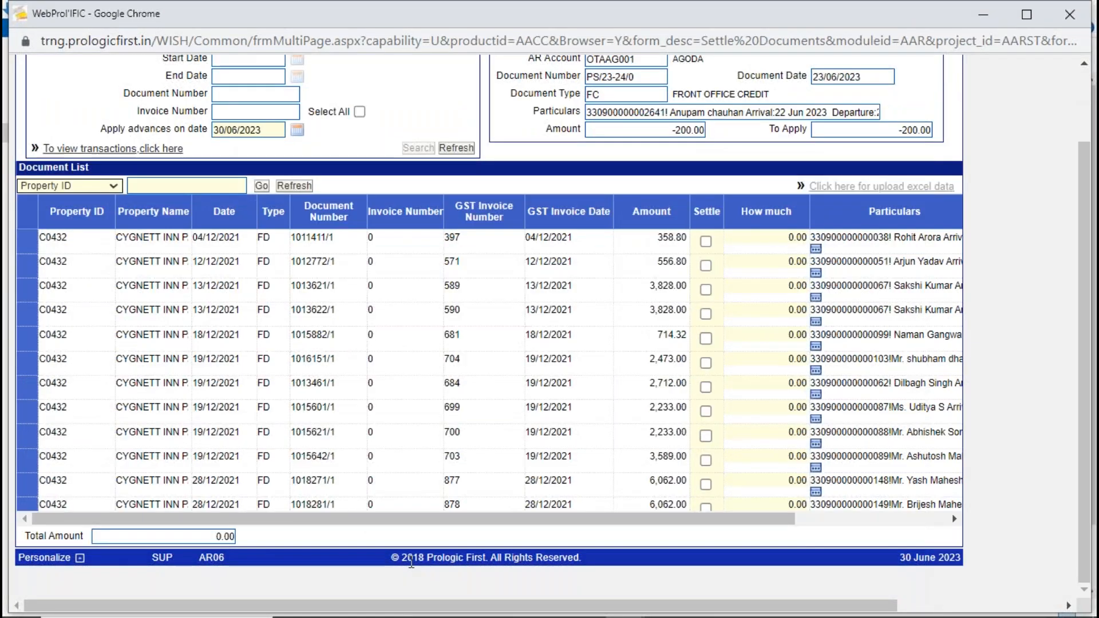
{"action": "left_click", "coordinate": [827, 503]}
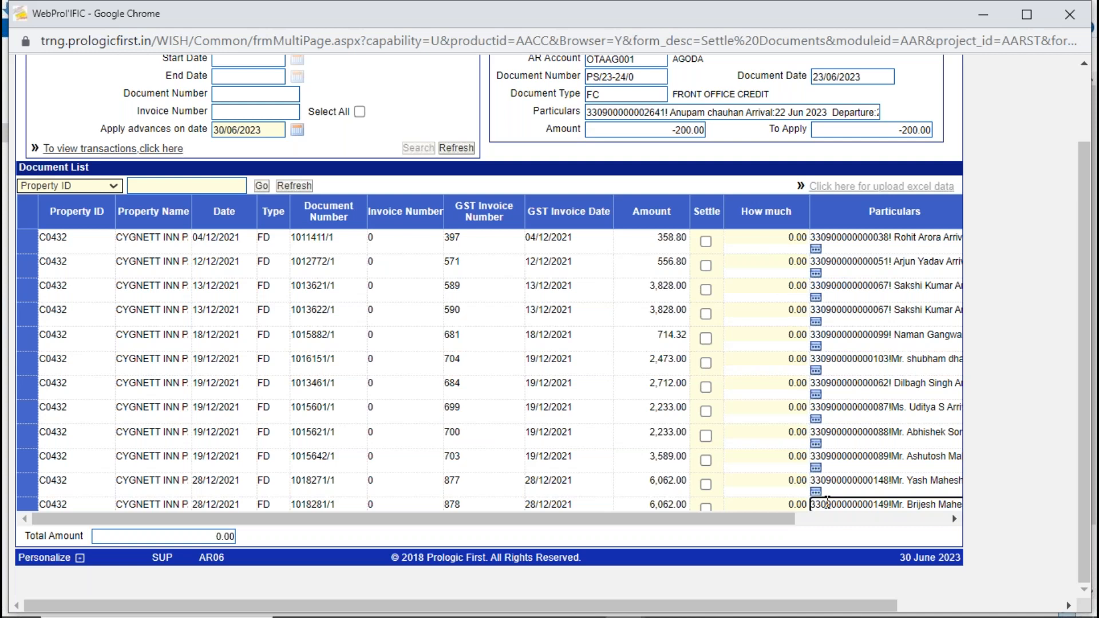
{"action": "scroll", "coordinate": [827, 502], "scroll_direction": "up", "scroll_amount": 2}
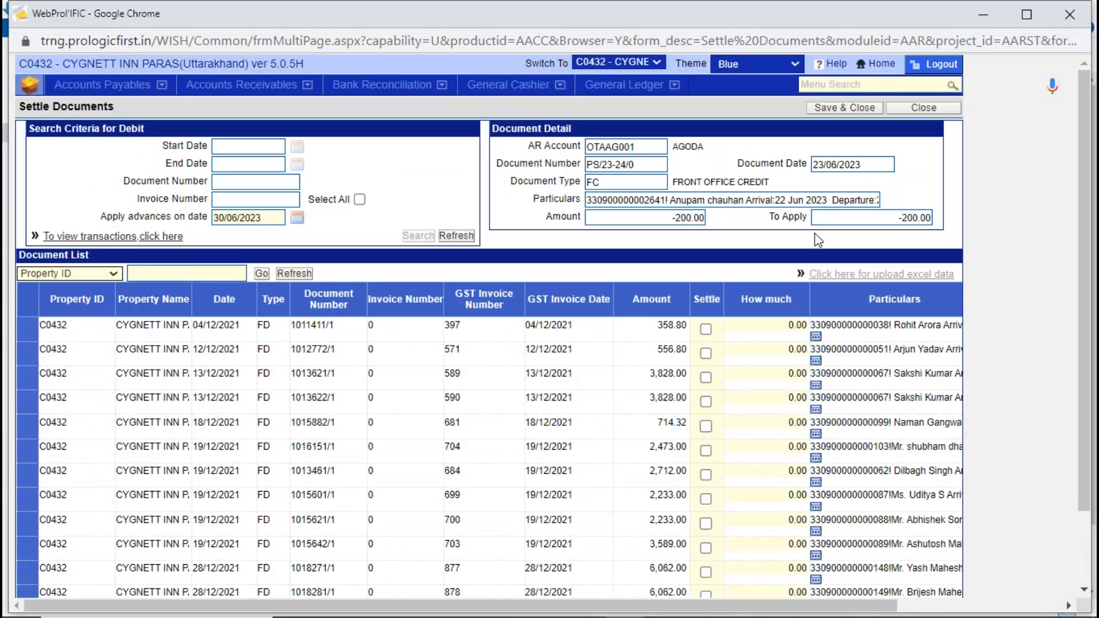
{"action": "left_click", "coordinate": [926, 108]}
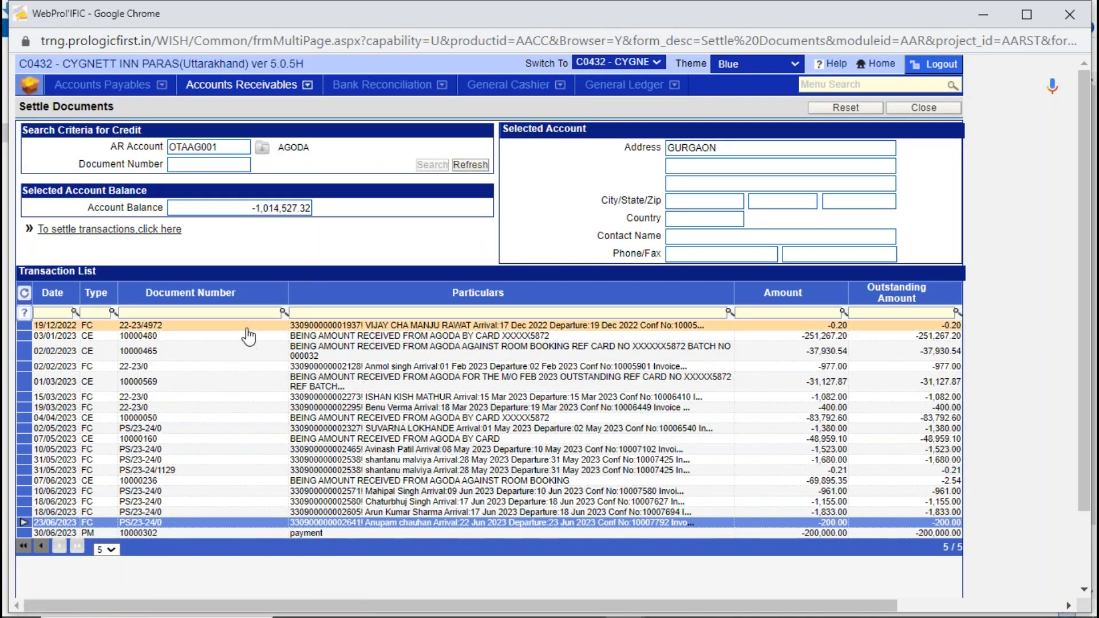
- Open AGODA's 30/06/2023 payment of 200,000.00 for settlement, search for its debit documents, and review the account and payment amount
{"action": "left_click", "coordinate": [113, 533]}
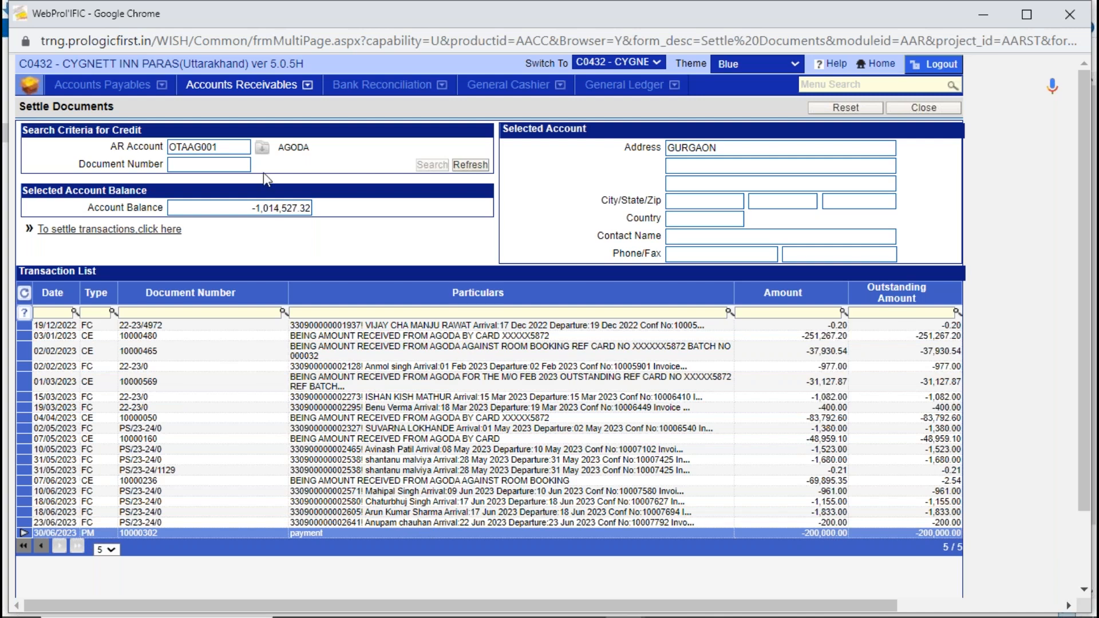
{"action": "left_click", "coordinate": [130, 234]}
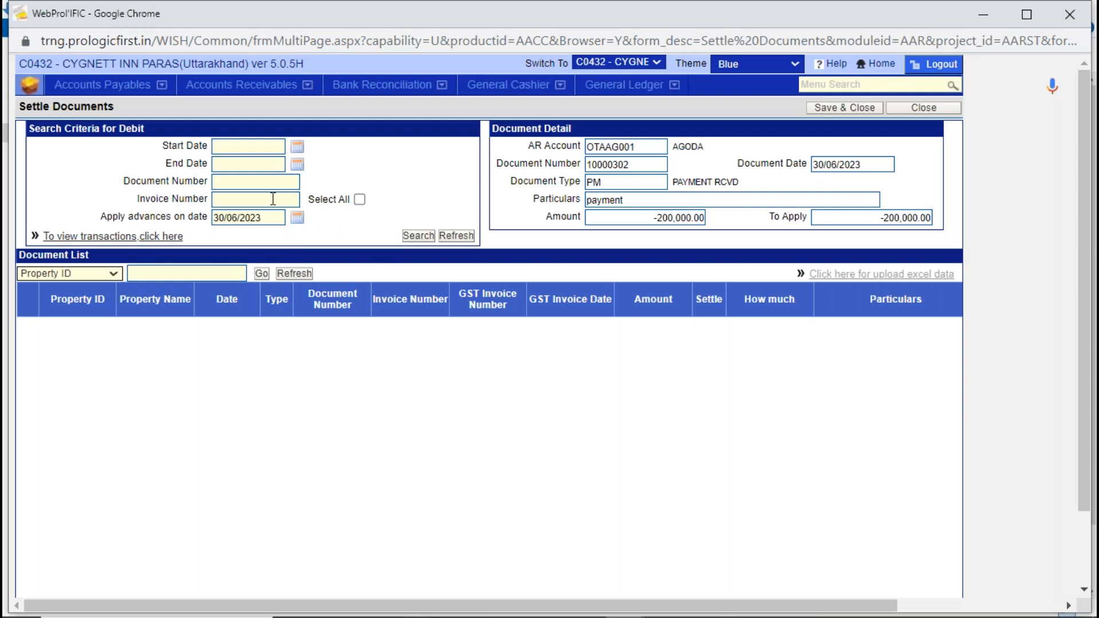
{"action": "left_click", "coordinate": [247, 144]}
{"action": "left_click", "coordinate": [654, 222]}
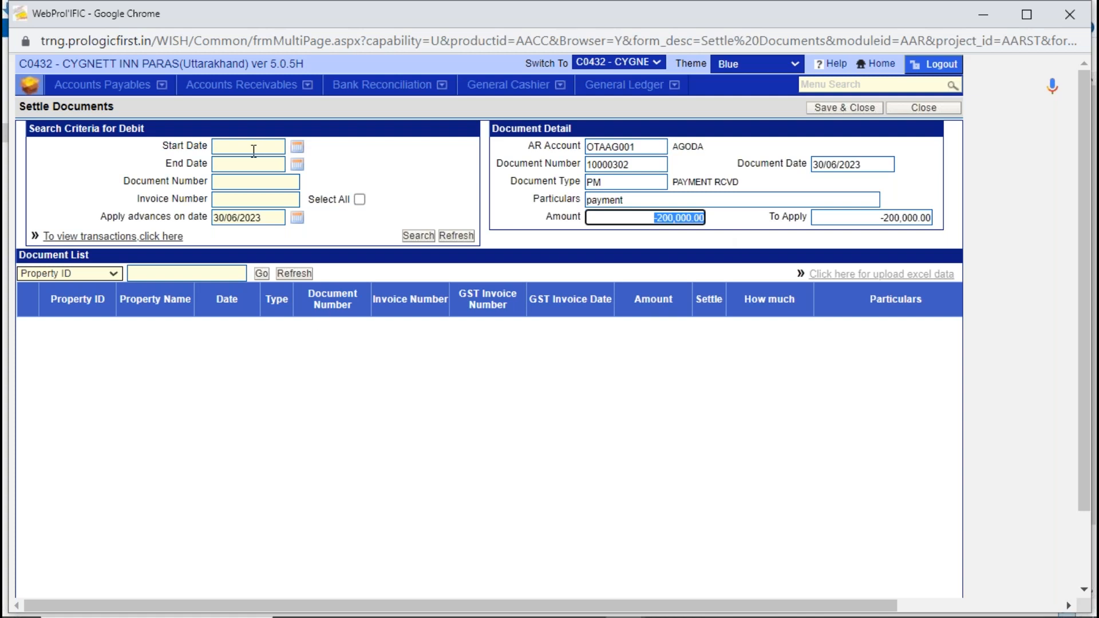
{"action": "left_click", "coordinate": [410, 241]}
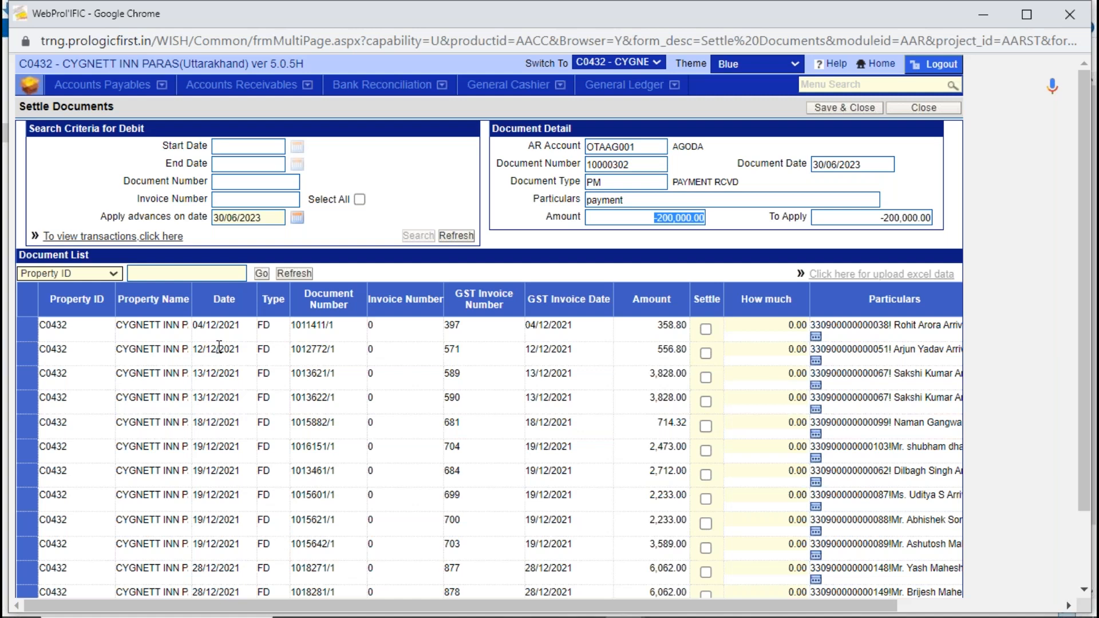
{"action": "left_click", "coordinate": [645, 147]}
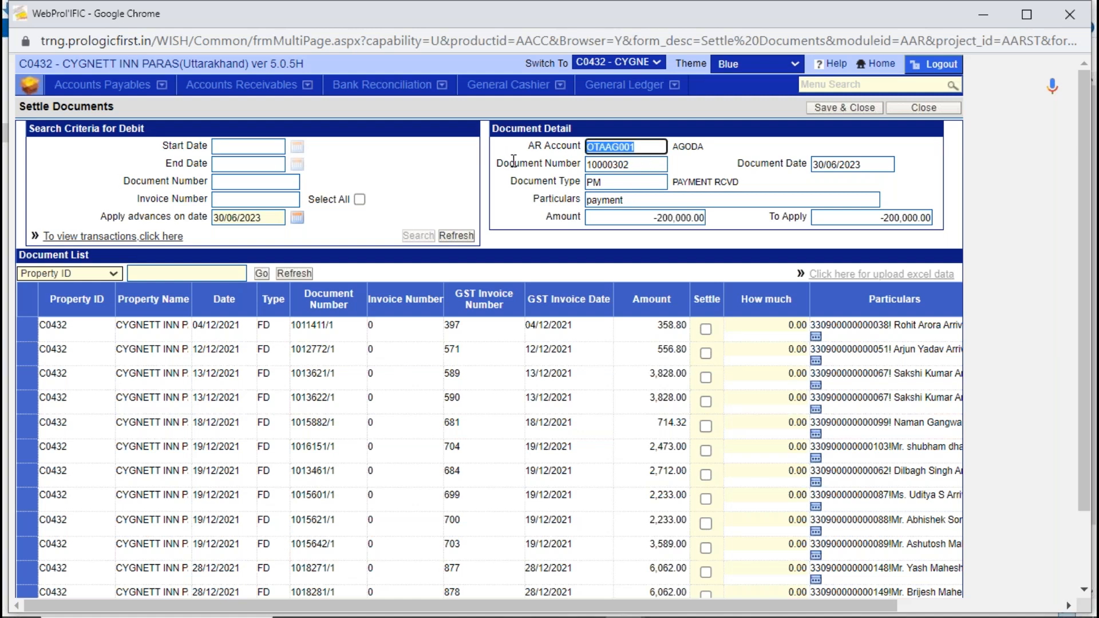
{"action": "left_click", "coordinate": [658, 217]}
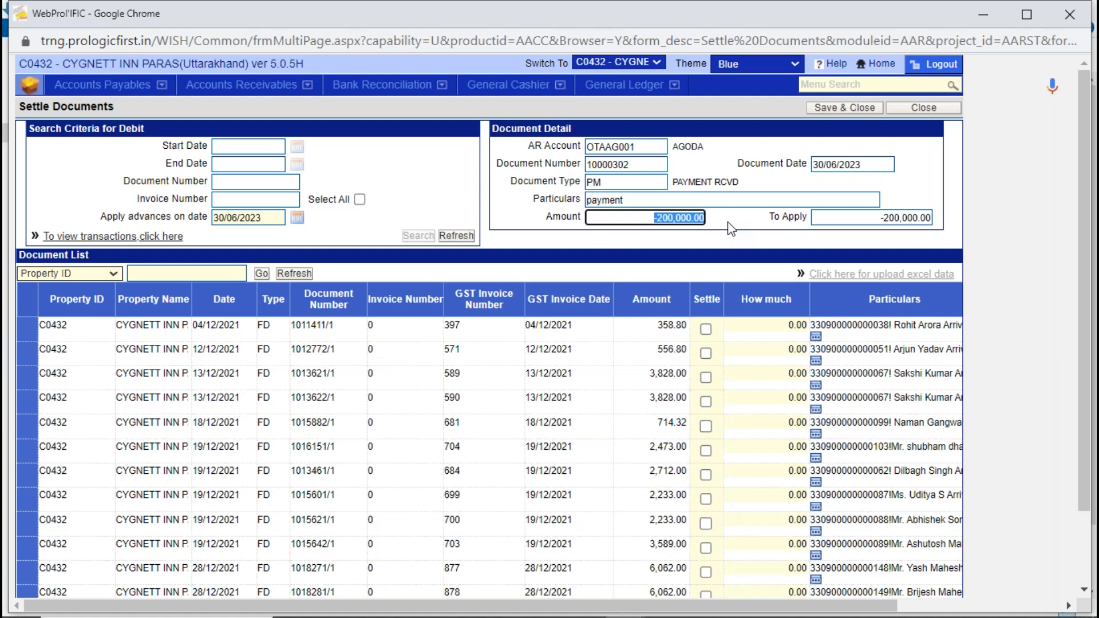
{"action": "left_click", "coordinate": [394, 322]}
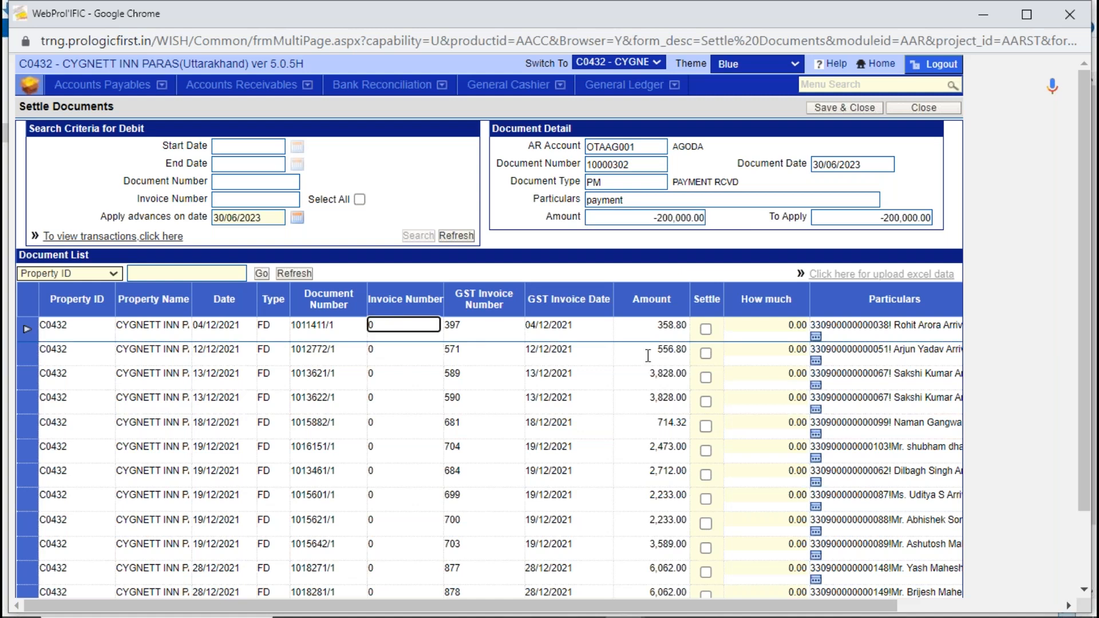
- Mark the first eight debit documents for settlement, dated 04/12/2021 to 19/12/2021, and check their total amount
{"action": "left_click", "coordinate": [705, 329]}
{"action": "left_click", "coordinate": [705, 353]}
{"action": "left_click", "coordinate": [705, 378]}
{"action": "left_click", "coordinate": [705, 402]}
{"action": "left_click", "coordinate": [706, 426]}
{"action": "left_click", "coordinate": [706, 451]}
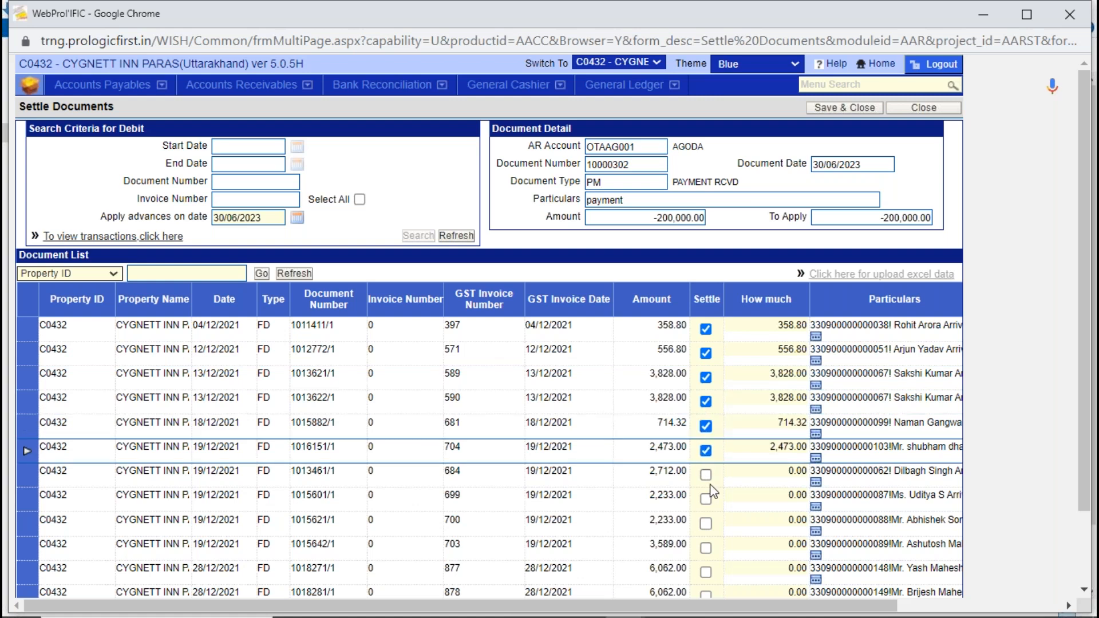
{"action": "left_click", "coordinate": [706, 476]}
{"action": "left_click", "coordinate": [713, 492]}
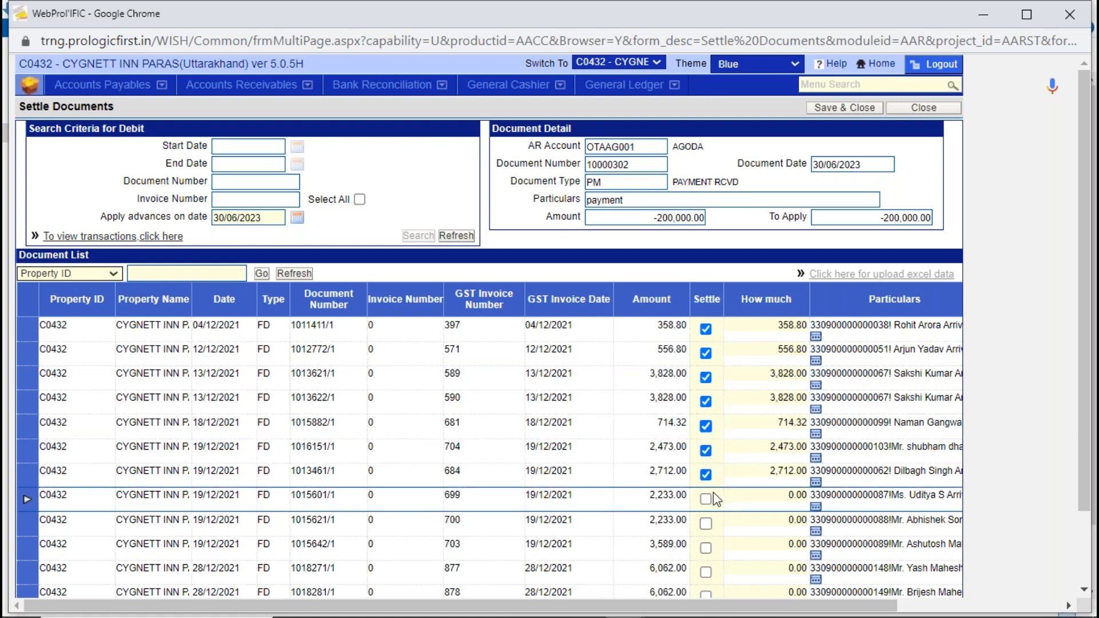
{"action": "left_click", "coordinate": [705, 499]}
{"action": "left_click_drag", "start_coordinate": [1080, 477], "coordinate": [1086, 553]}
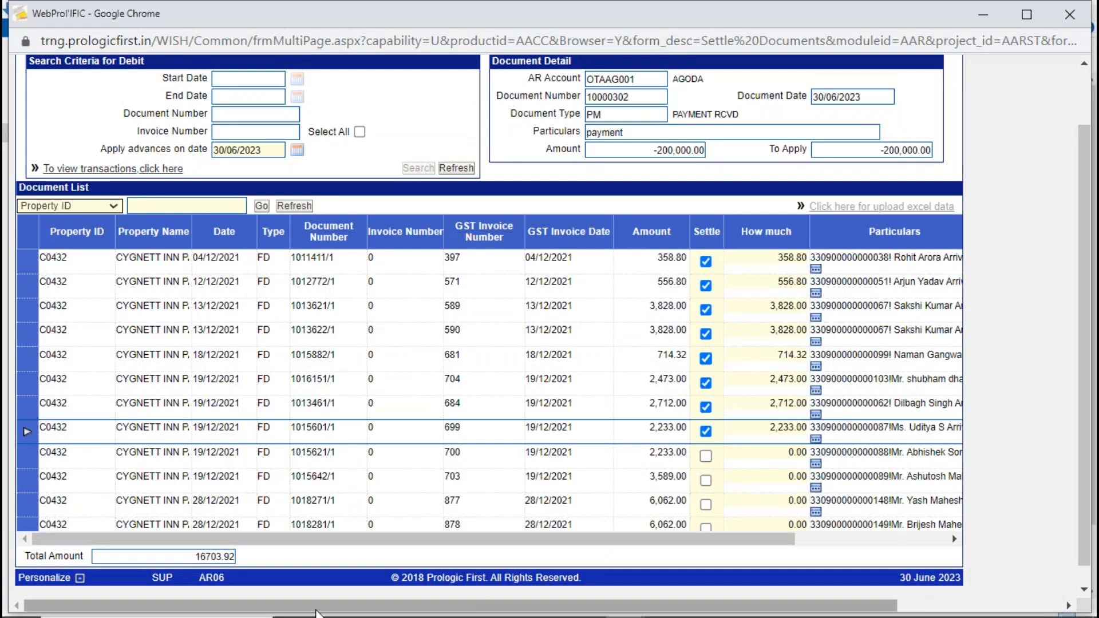
{"action": "left_click_drag", "start_coordinate": [183, 556], "coordinate": [250, 562]}
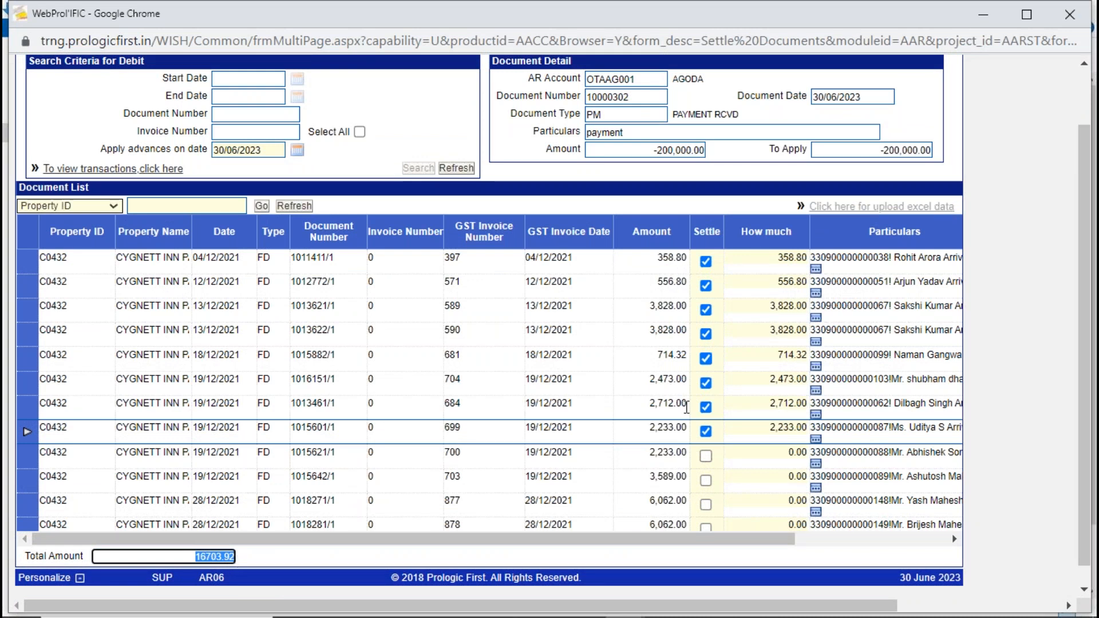
- Add the next two 19/12/2021 debit documents to the settlement, and unmark both again
{"action": "left_click", "coordinate": [706, 456]}
{"action": "left_click", "coordinate": [706, 480]}
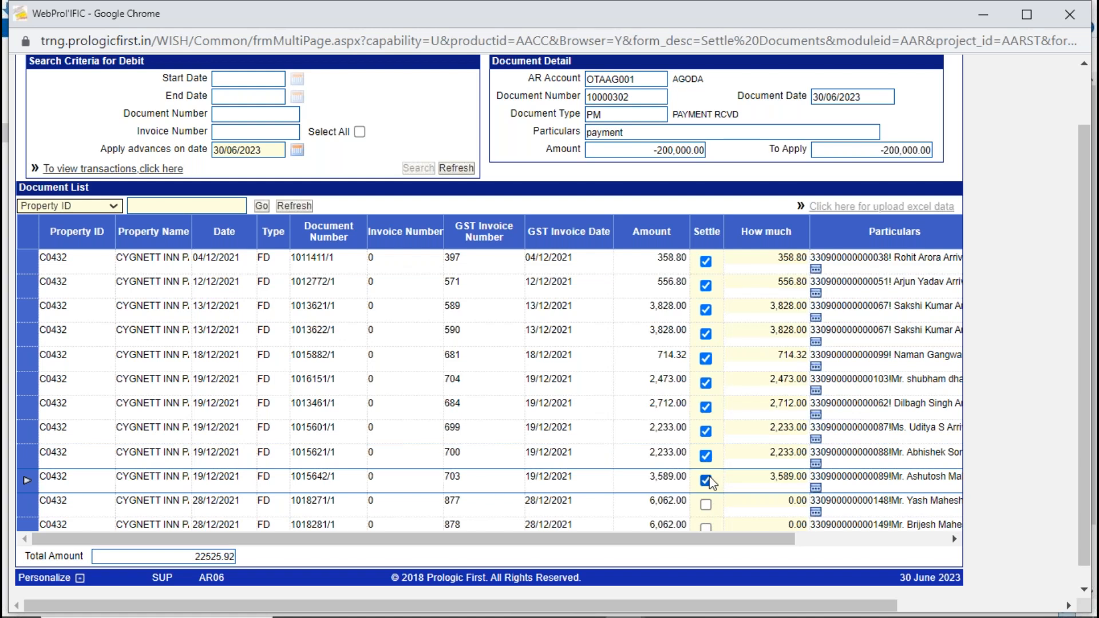
{"action": "left_click", "coordinate": [706, 456]}
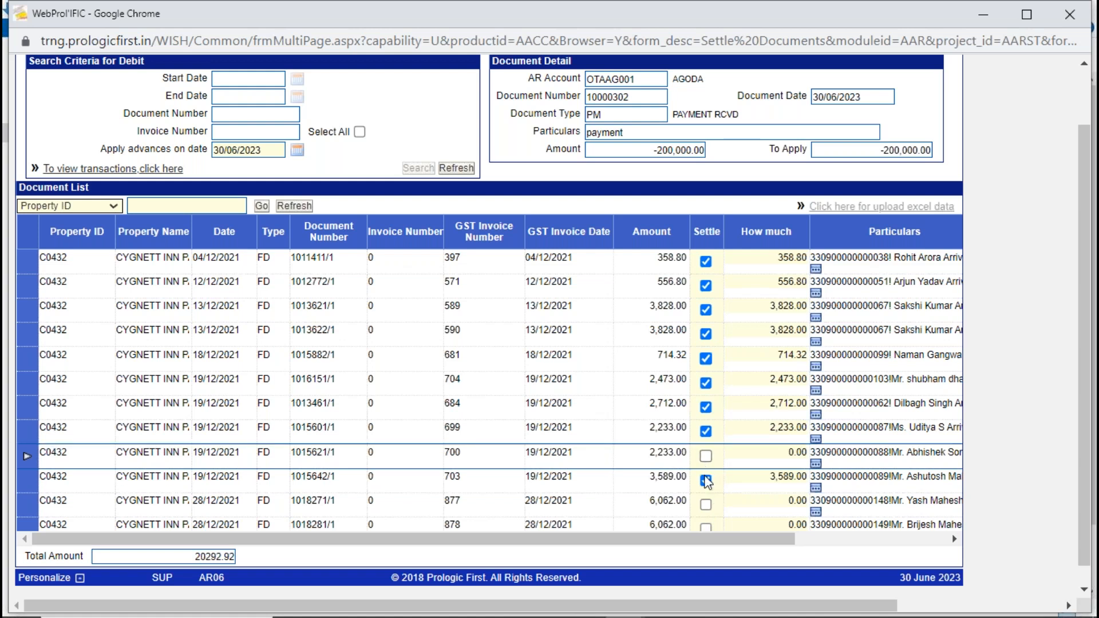
{"action": "left_click", "coordinate": [705, 480]}
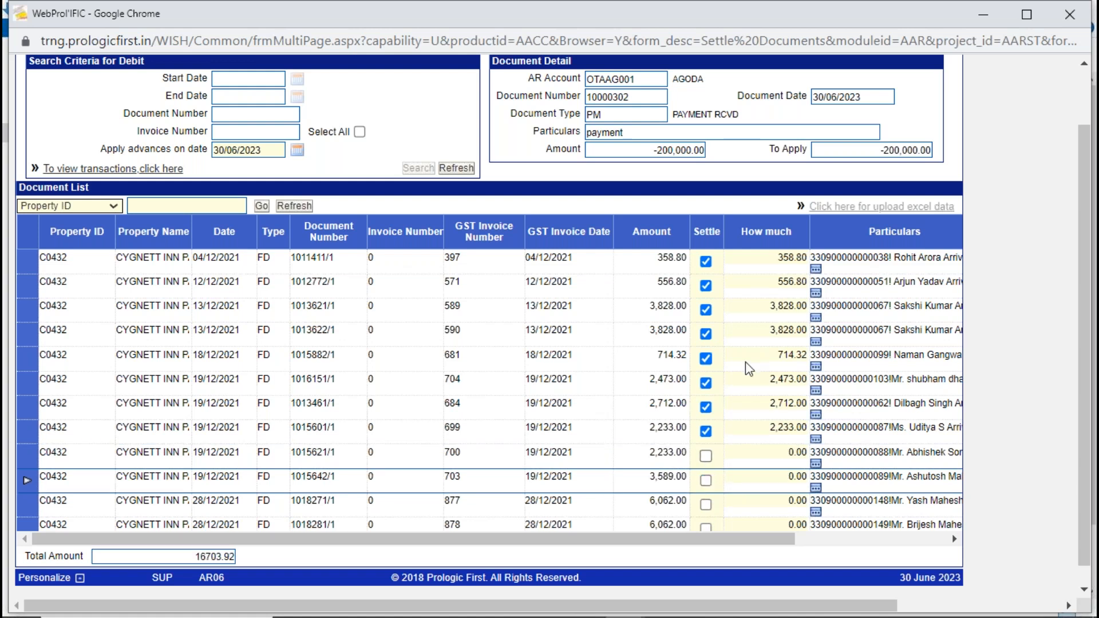
- Compare the selected total with the payment amount, and save the settlement of the marked documents
{"action": "left_click_drag", "start_coordinate": [192, 558], "coordinate": [250, 564]}
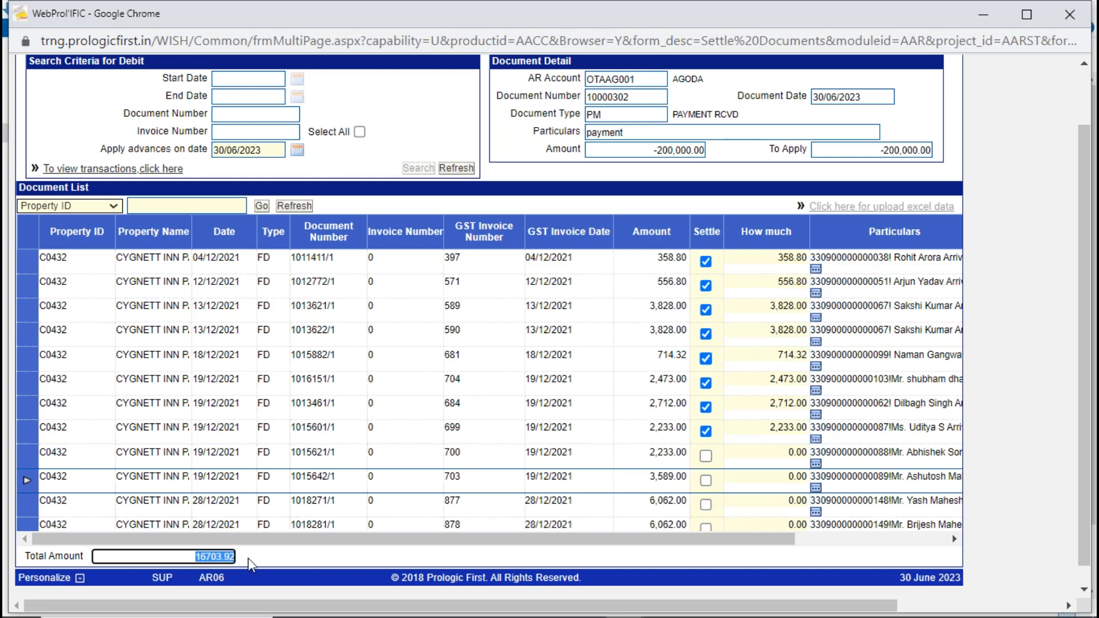
{"action": "left_click_drag", "start_coordinate": [643, 149], "coordinate": [731, 147]}
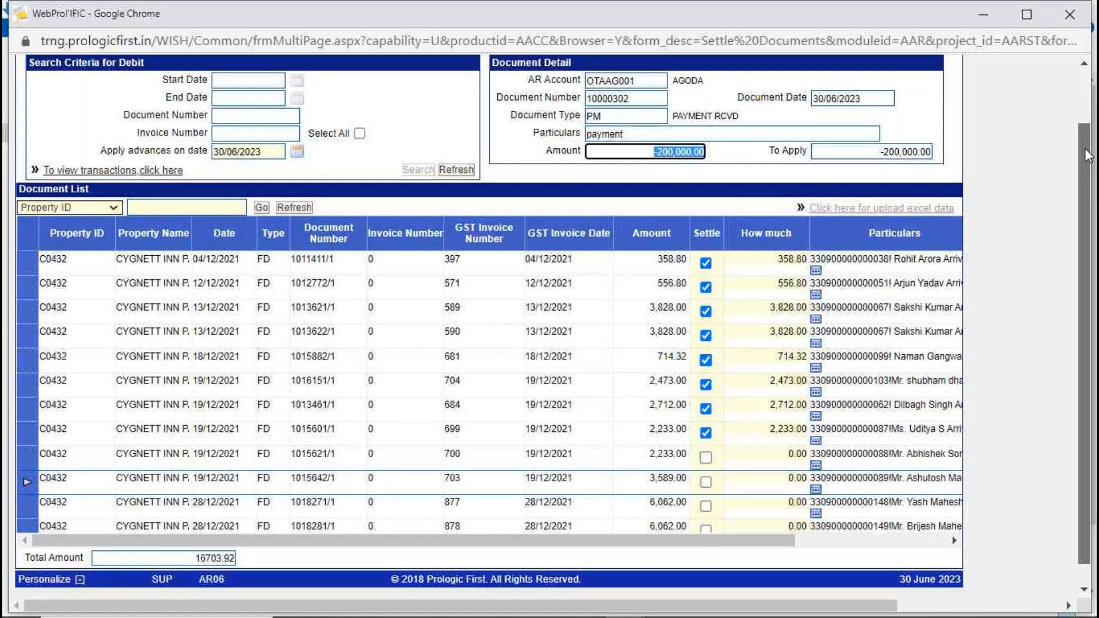
{"action": "scroll", "coordinate": [1084, 149], "scroll_direction": "up", "scroll_amount": 2}
{"action": "left_click", "coordinate": [869, 108]}
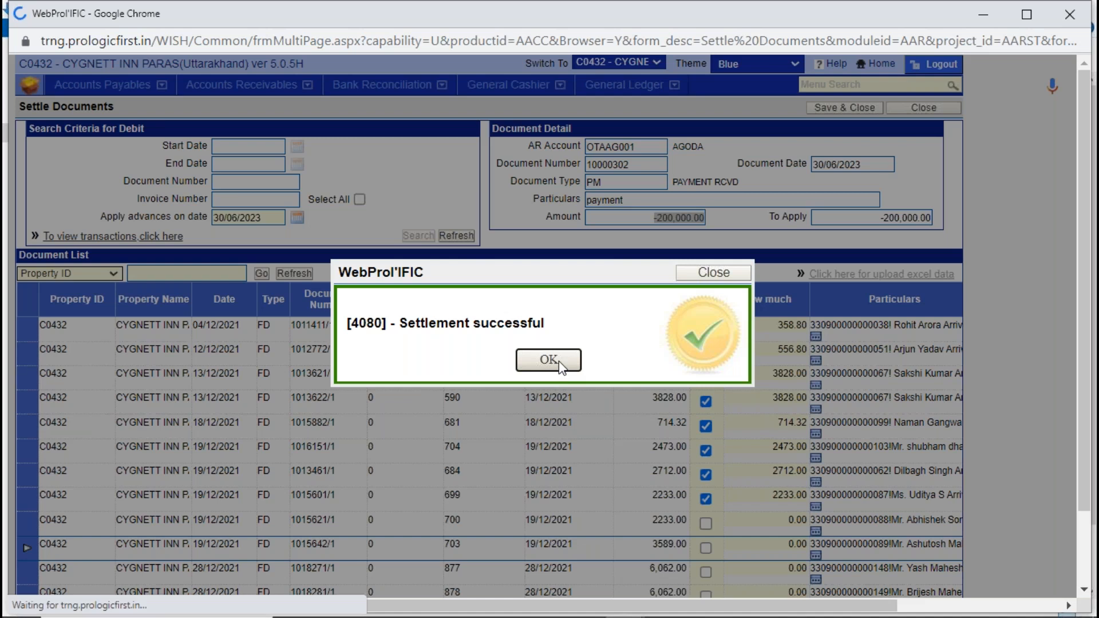
{"action": "left_click", "coordinate": [558, 362]}
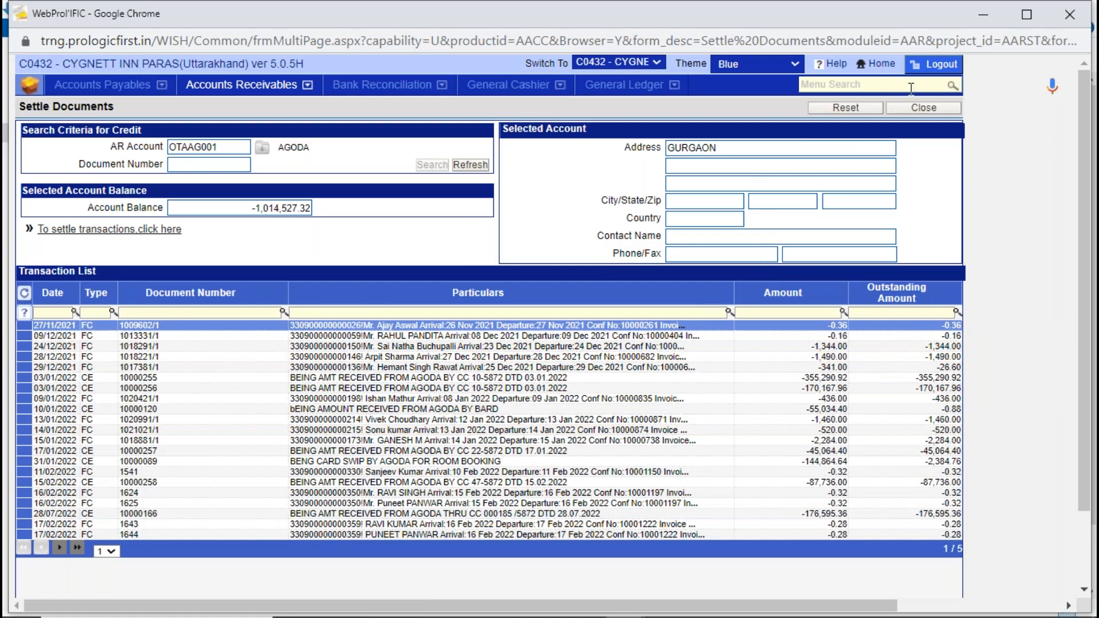
- Close Settle Documents and open Settle Invoices from Accounts Receivables
{"action": "left_click", "coordinate": [922, 108]}
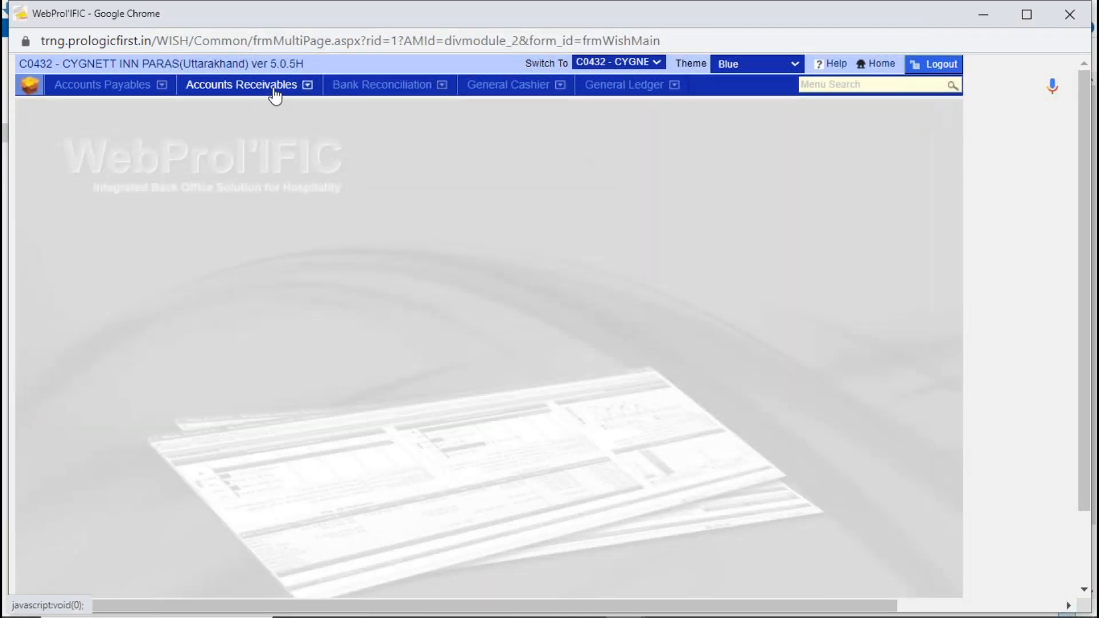
{"action": "left_click", "coordinate": [267, 90]}
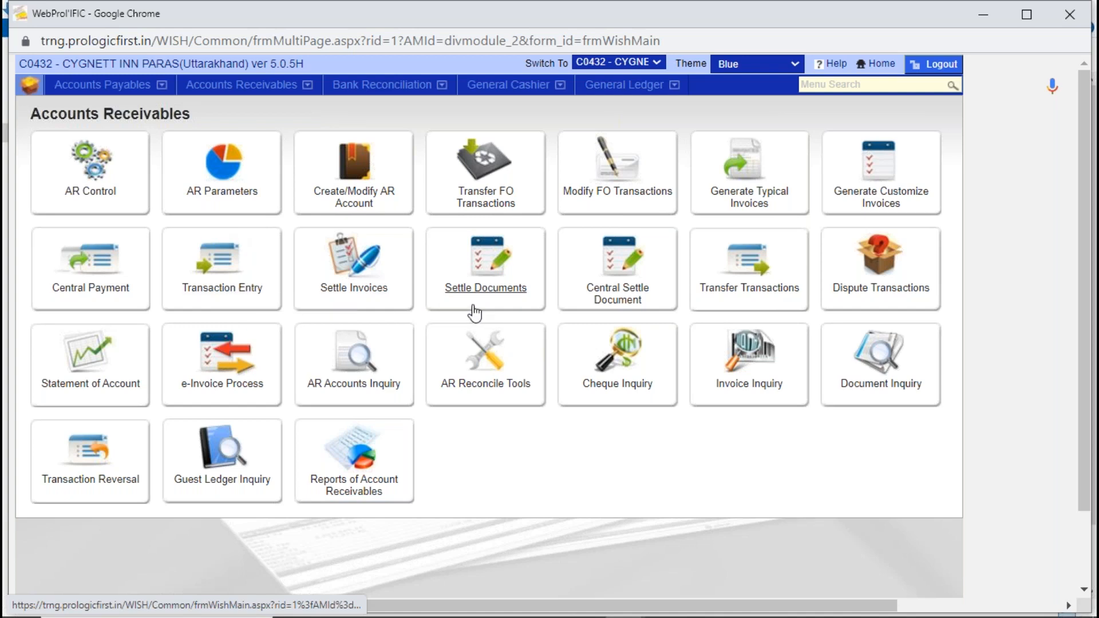
{"action": "left_click", "coordinate": [362, 260]}
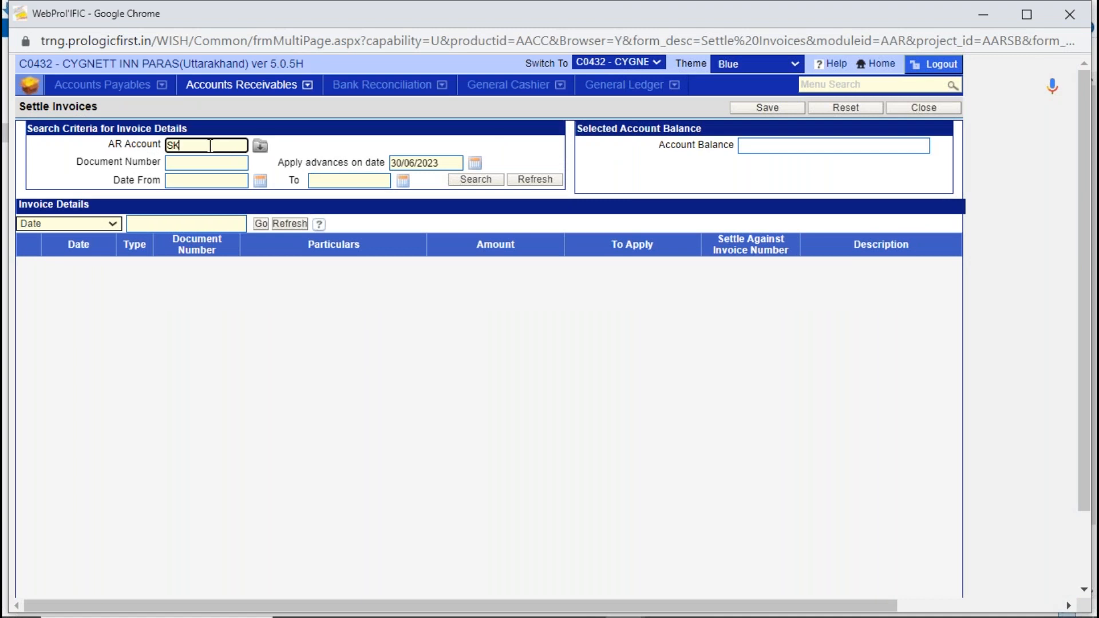
- Select SK FINANCE LIMITED as the AR account, search for its invoice details, and close Settle Invoices without saving changes
{"action": "key", "text": "Tab"}
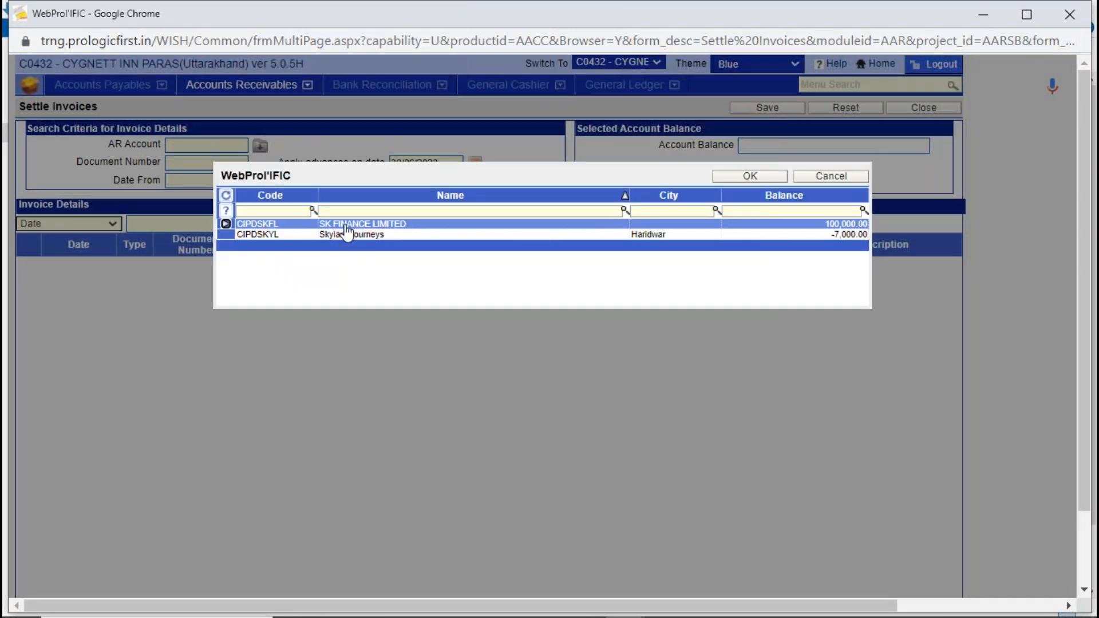
{"action": "double_click", "coordinate": [345, 226]}
{"action": "left_click", "coordinate": [478, 180]}
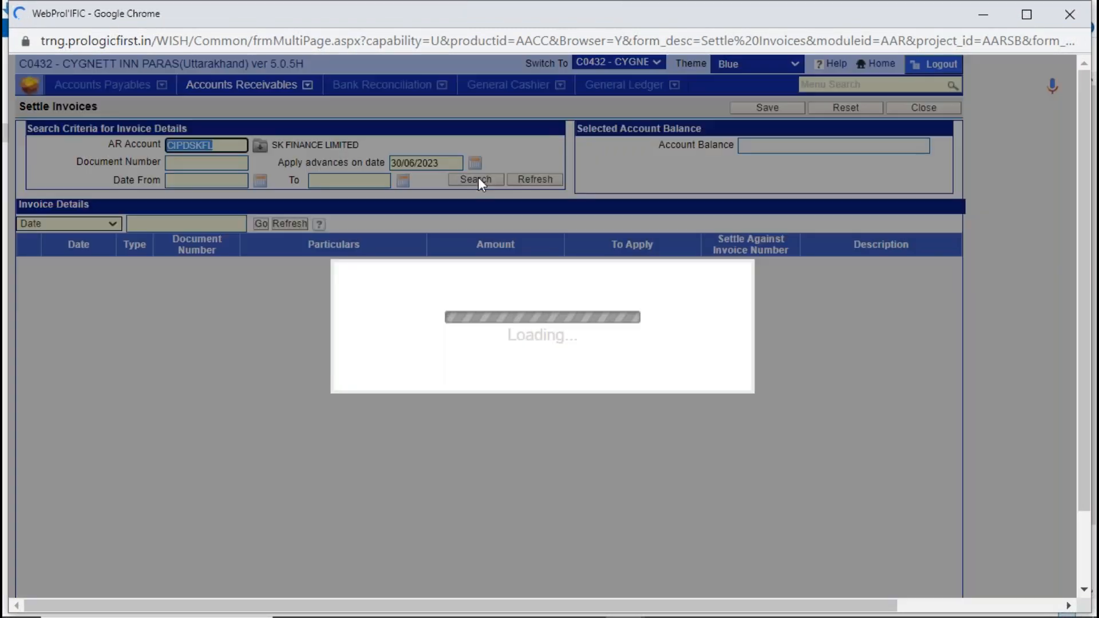
{"action": "left_click", "coordinate": [550, 359]}
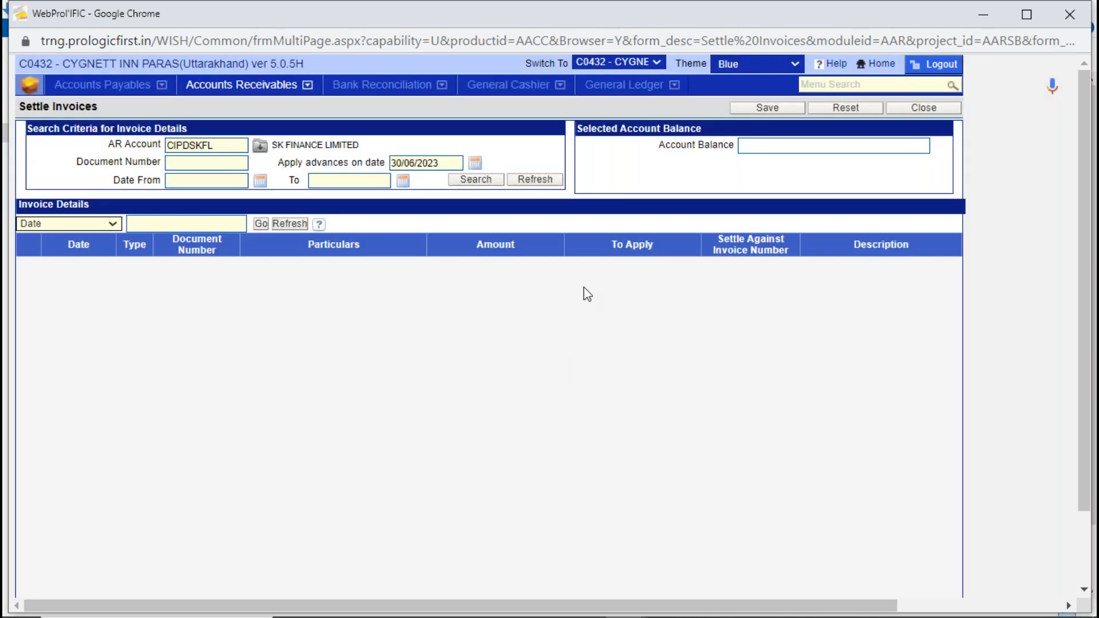
{"action": "left_click", "coordinate": [901, 109]}
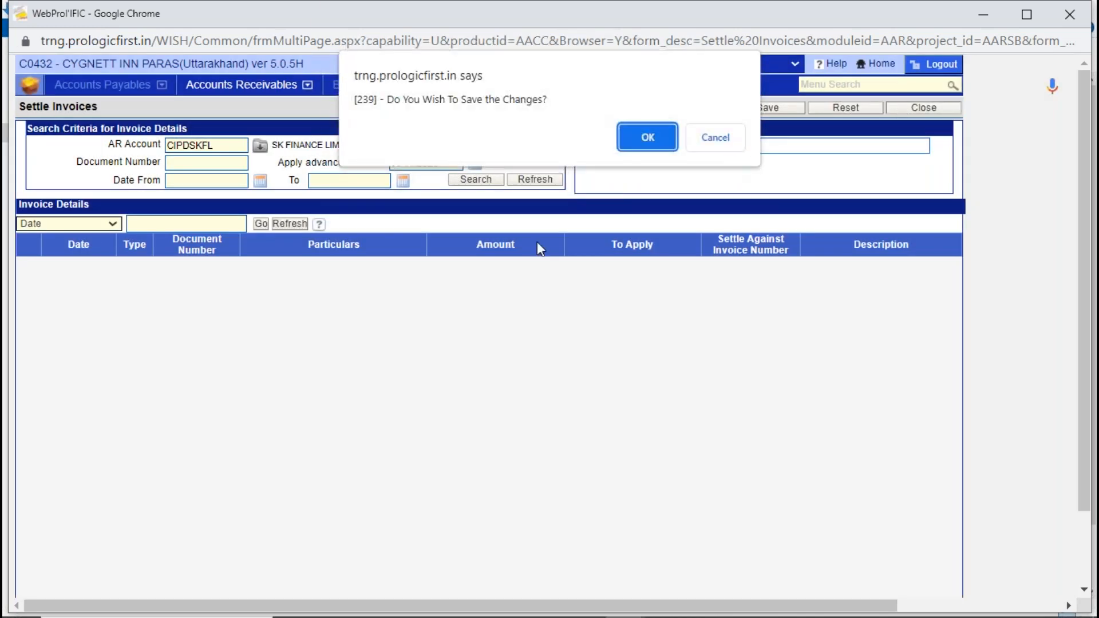
{"action": "left_click", "coordinate": [712, 139]}
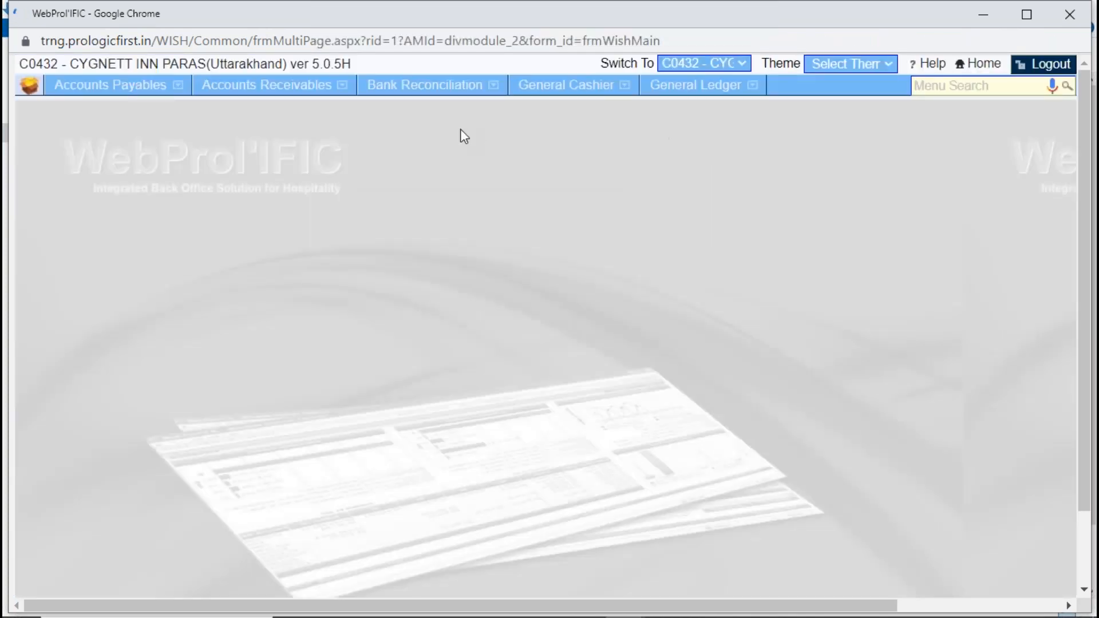
- Open Settle Documents, search the transactions of SK FINANCE LIMITED, try to open transaction settlement, and close Settle Documents
{"action": "left_click", "coordinate": [245, 86]}
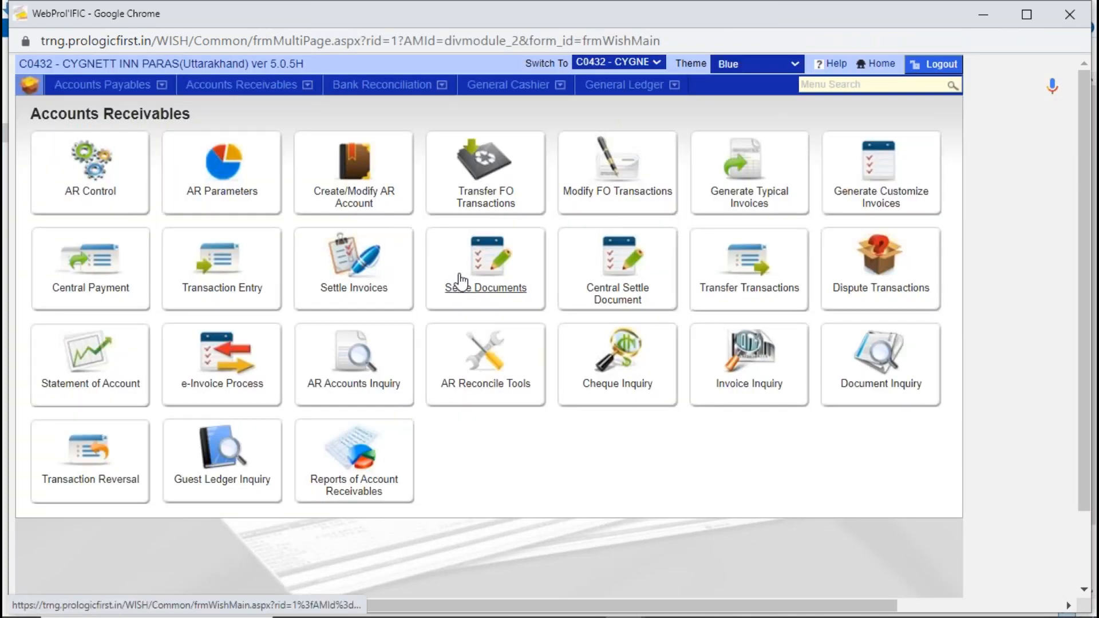
{"action": "left_click", "coordinate": [486, 263]}
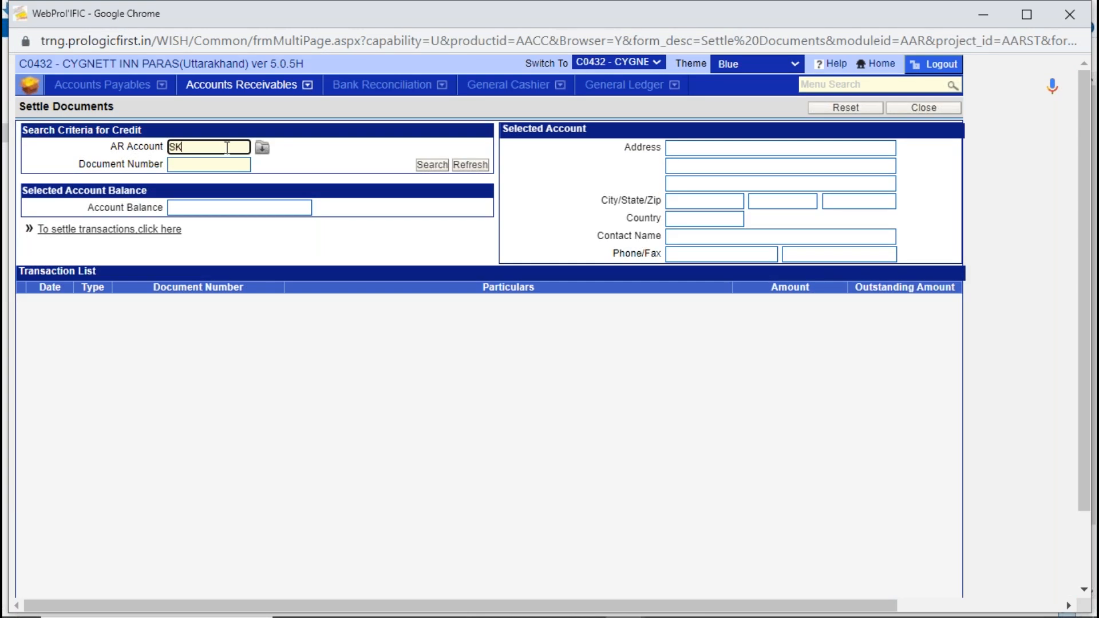
{"action": "key", "text": "Tab"}
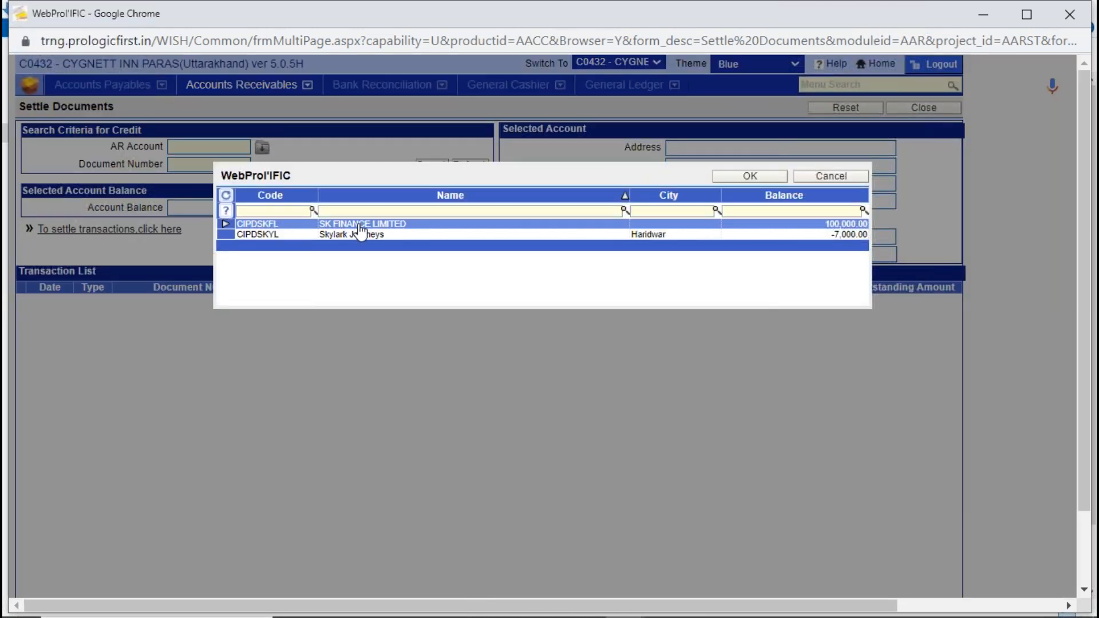
{"action": "double_click", "coordinate": [360, 229]}
{"action": "left_click", "coordinate": [432, 165]}
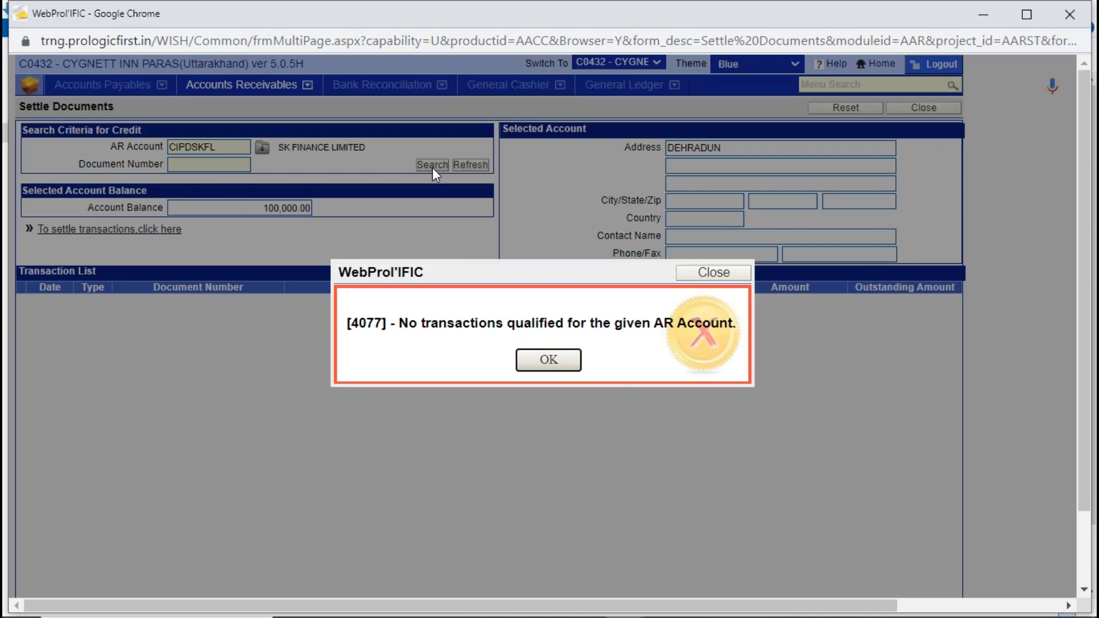
{"action": "left_click", "coordinate": [563, 363]}
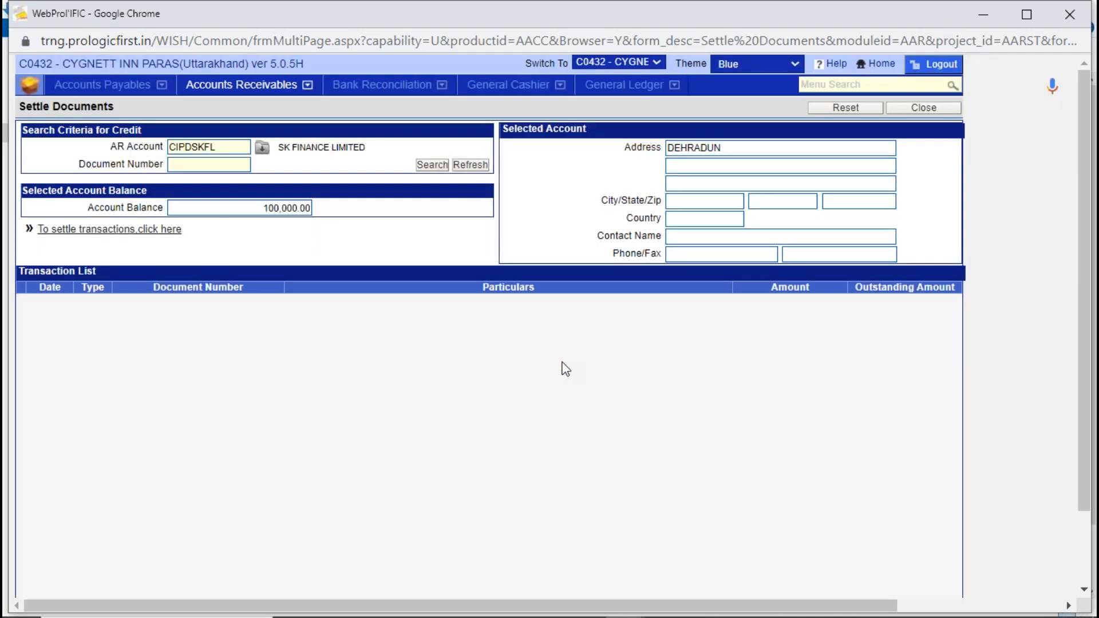
{"action": "left_click", "coordinate": [151, 231]}
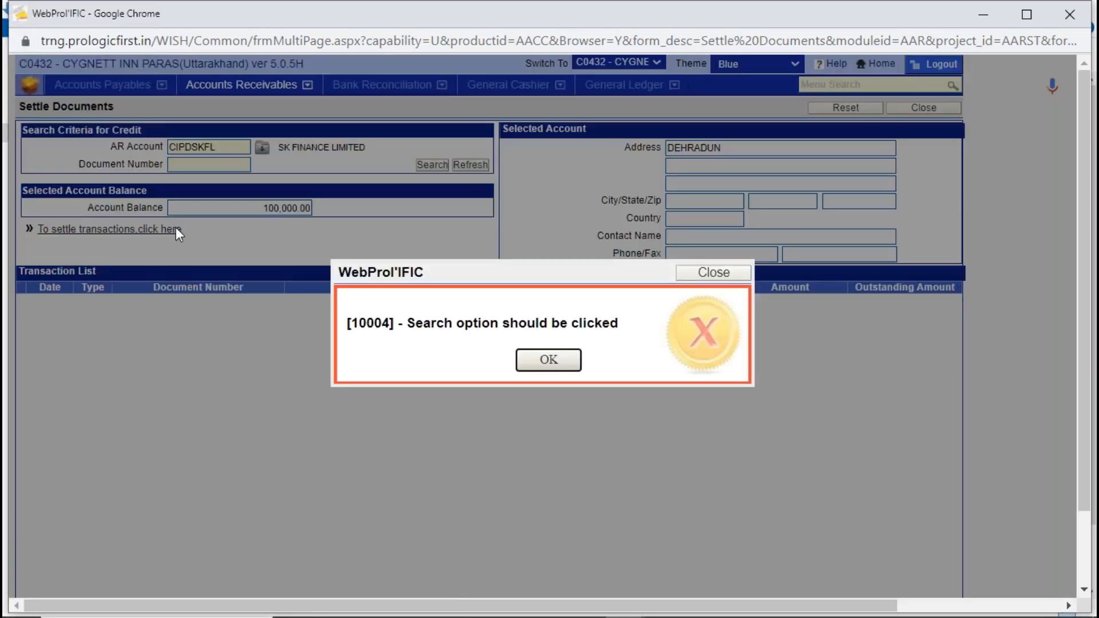
{"action": "left_click", "coordinate": [565, 362]}
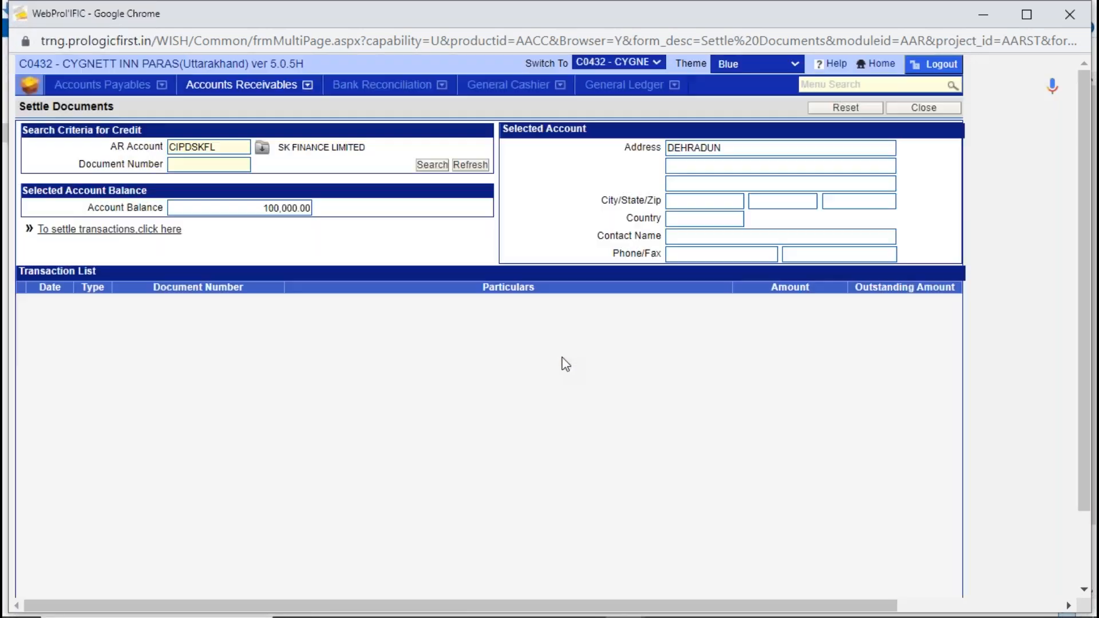
{"action": "left_click", "coordinate": [945, 110]}
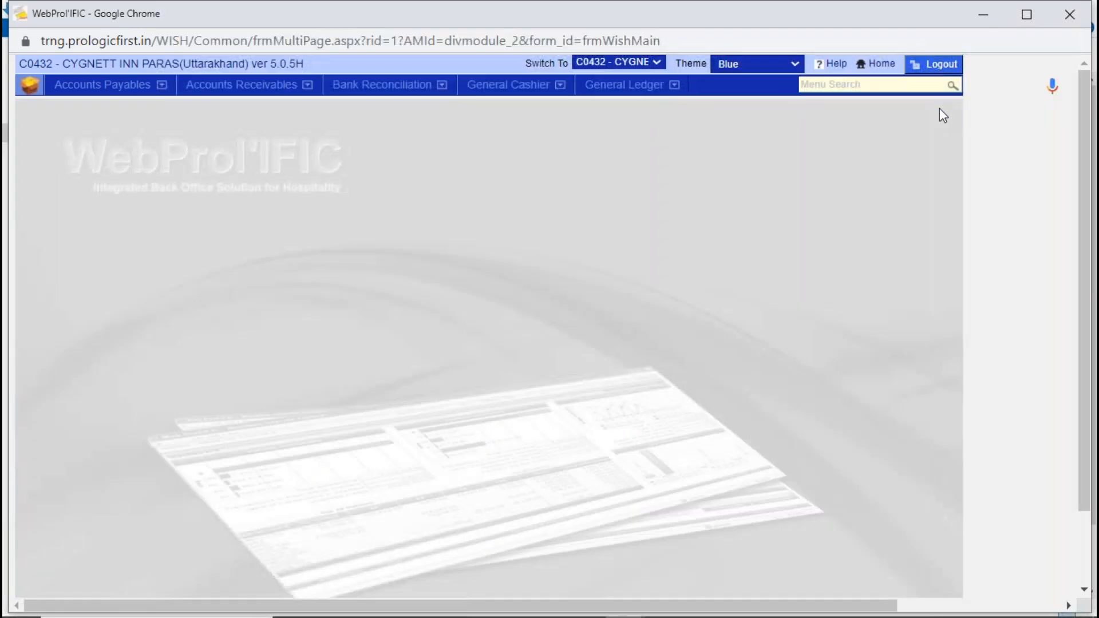
- Open Statement of Account, search the statement of SK FINANCE LIMITED for 01/04/2023 to 30/06/2023, check the rent invoicing entry, and close it
{"action": "left_click", "coordinate": [220, 84]}
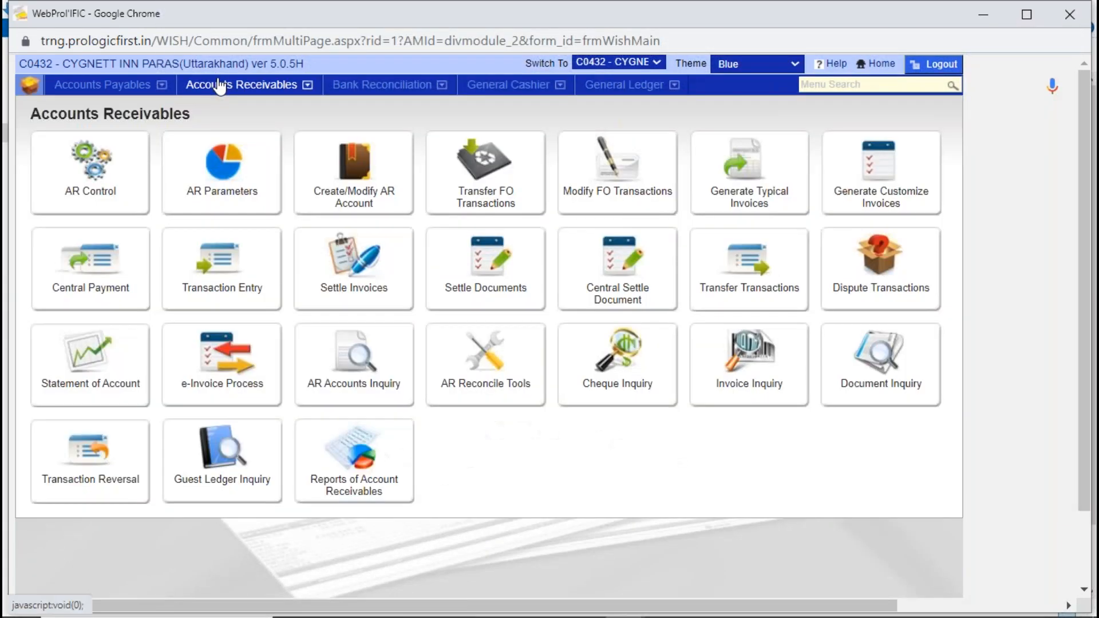
{"action": "left_click", "coordinate": [89, 349]}
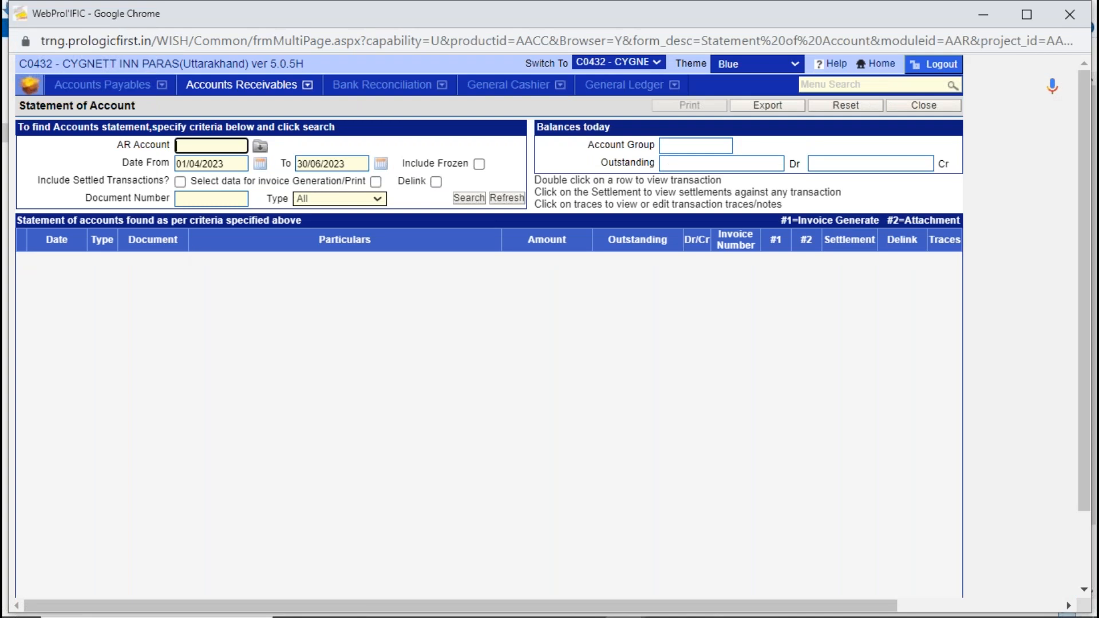
{"action": "key", "text": "Tab"}
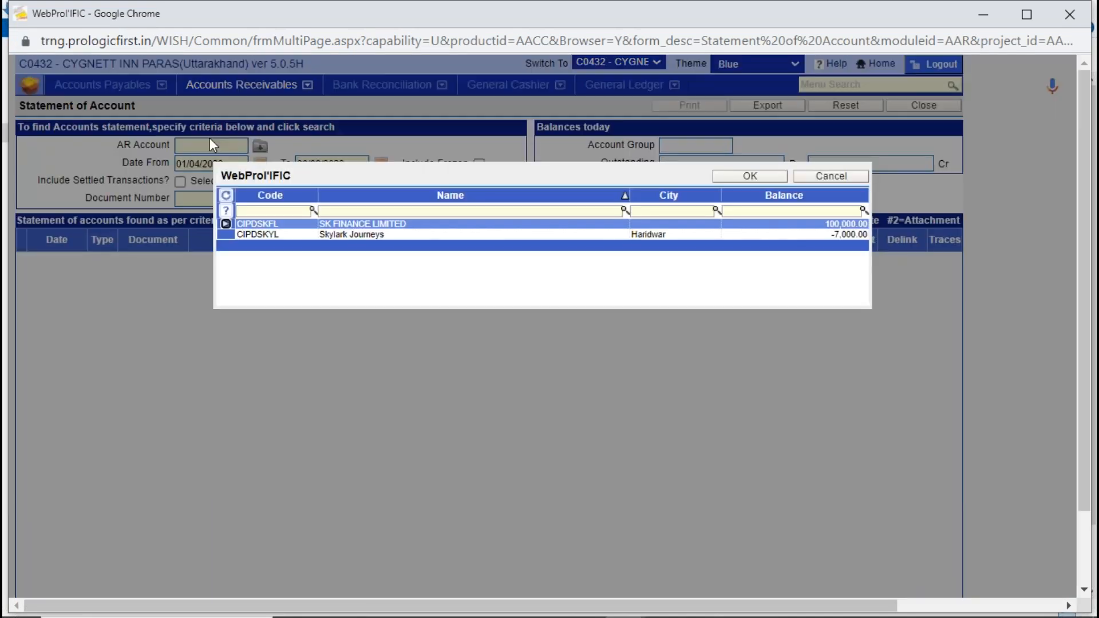
{"action": "double_click", "coordinate": [331, 225]}
{"action": "left_click", "coordinate": [468, 198]}
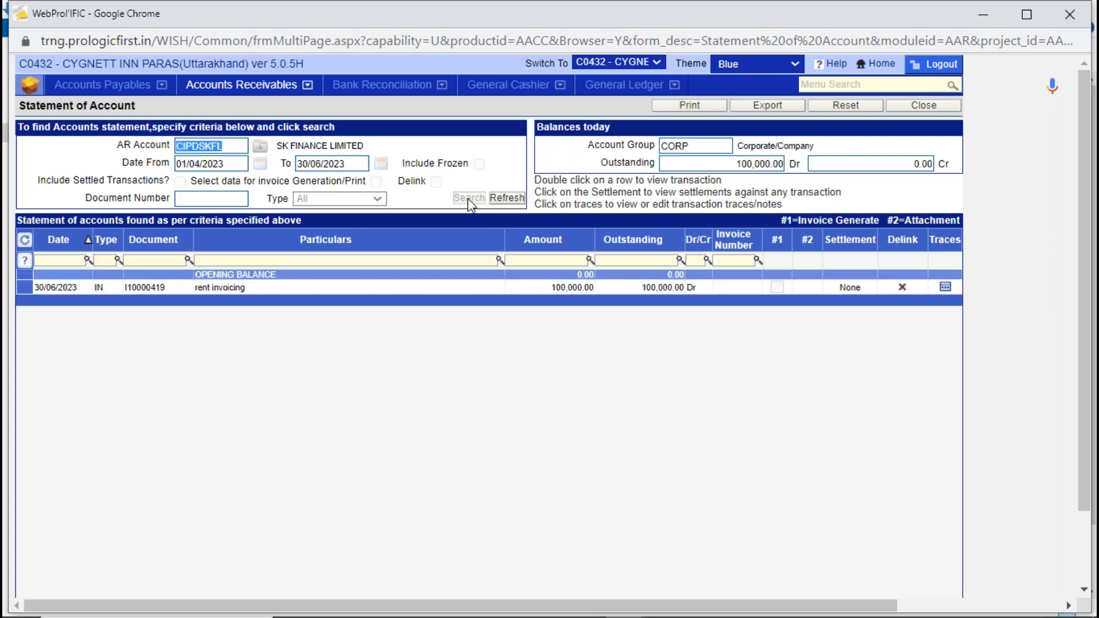
{"action": "left_click", "coordinate": [387, 292]}
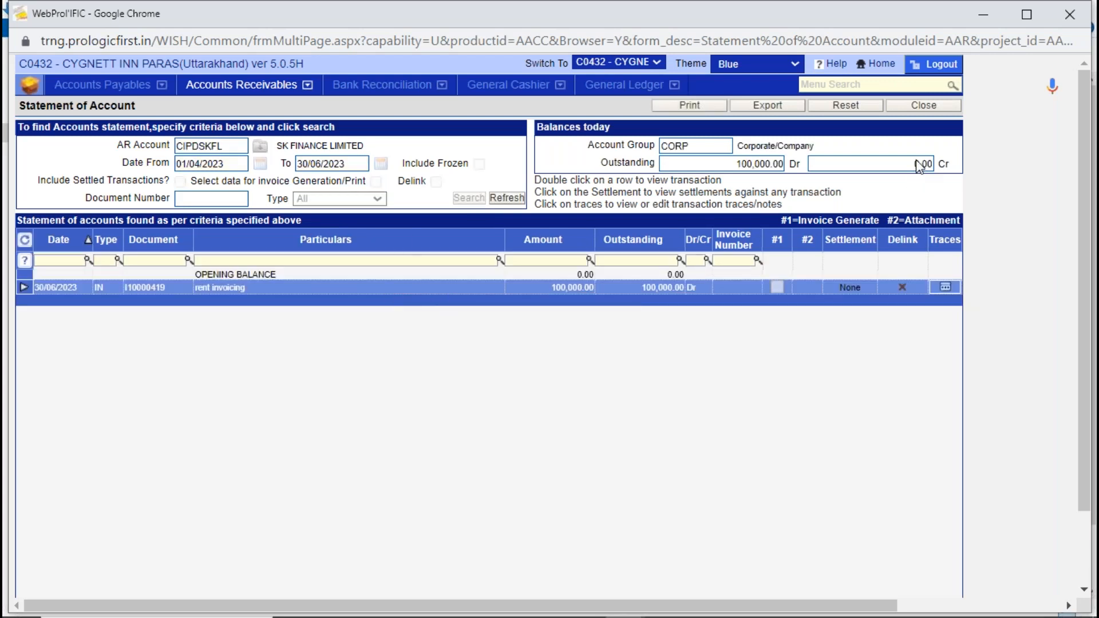
{"action": "left_click", "coordinate": [934, 107]}
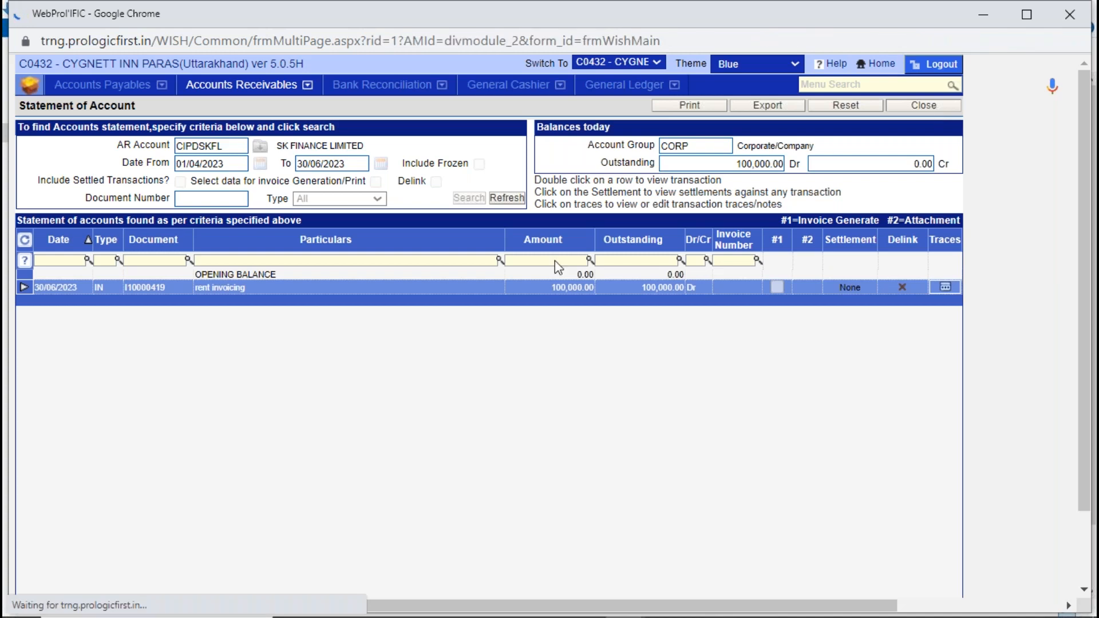
- Start a new Payment in Transaction Entry from Accounts Receivables, with SK FINANCE LIMITED as the AR account
{"action": "left_click", "coordinate": [229, 86]}
{"action": "left_click", "coordinate": [225, 280]}
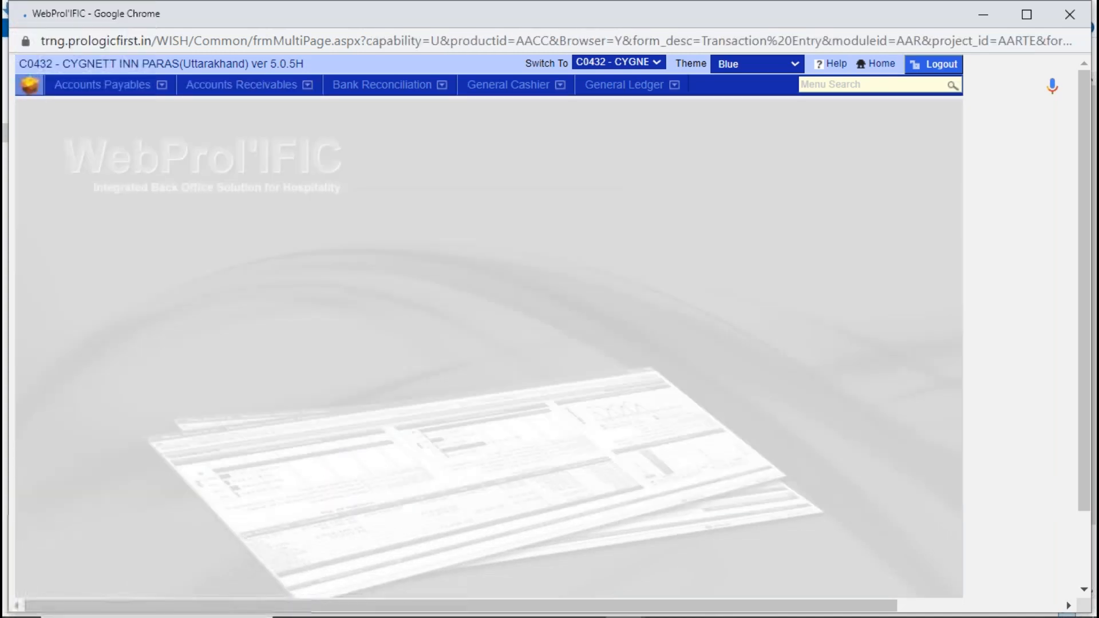
{"action": "left_click", "coordinate": [547, 107]}
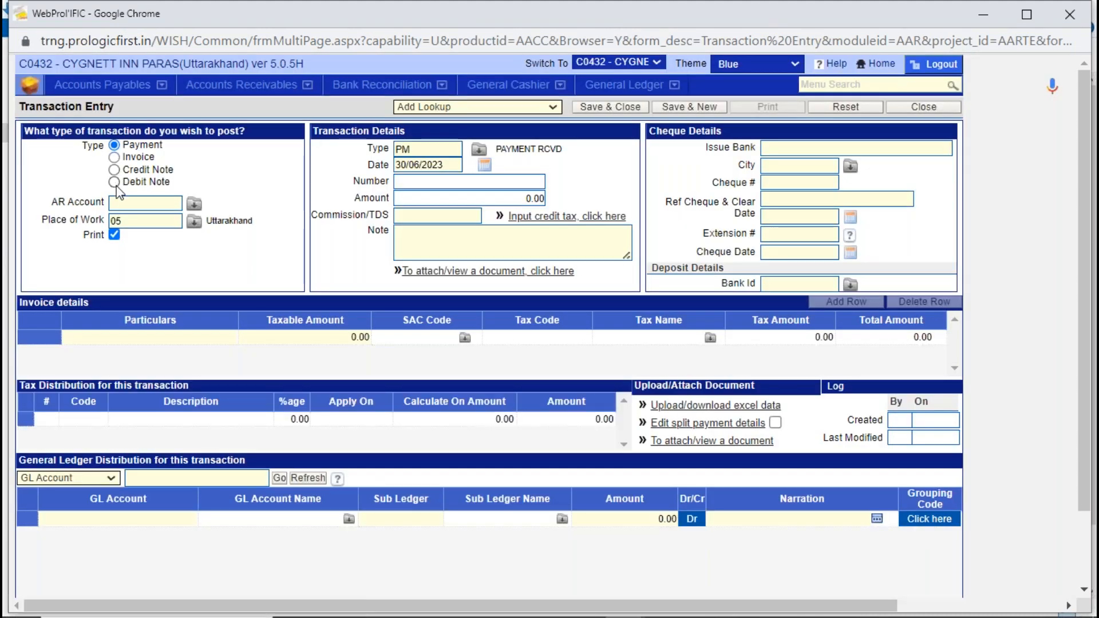
{"action": "left_click", "coordinate": [139, 204]}
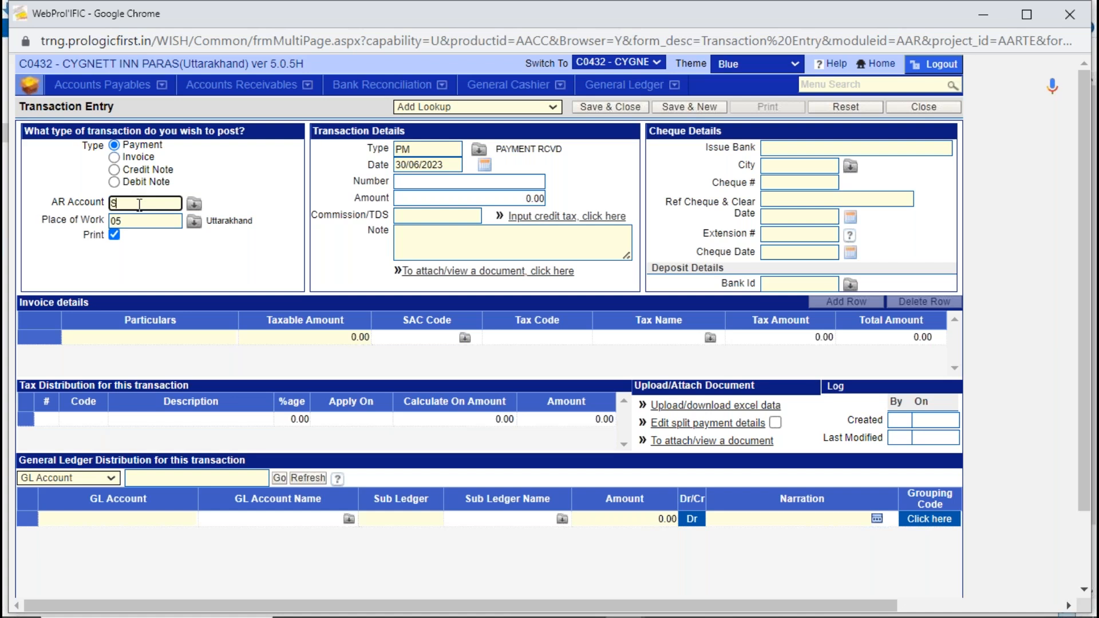
{"action": "type", "text": "SK"}
{"action": "key", "text": "Tab"}
{"action": "double_click", "coordinate": [317, 226]}
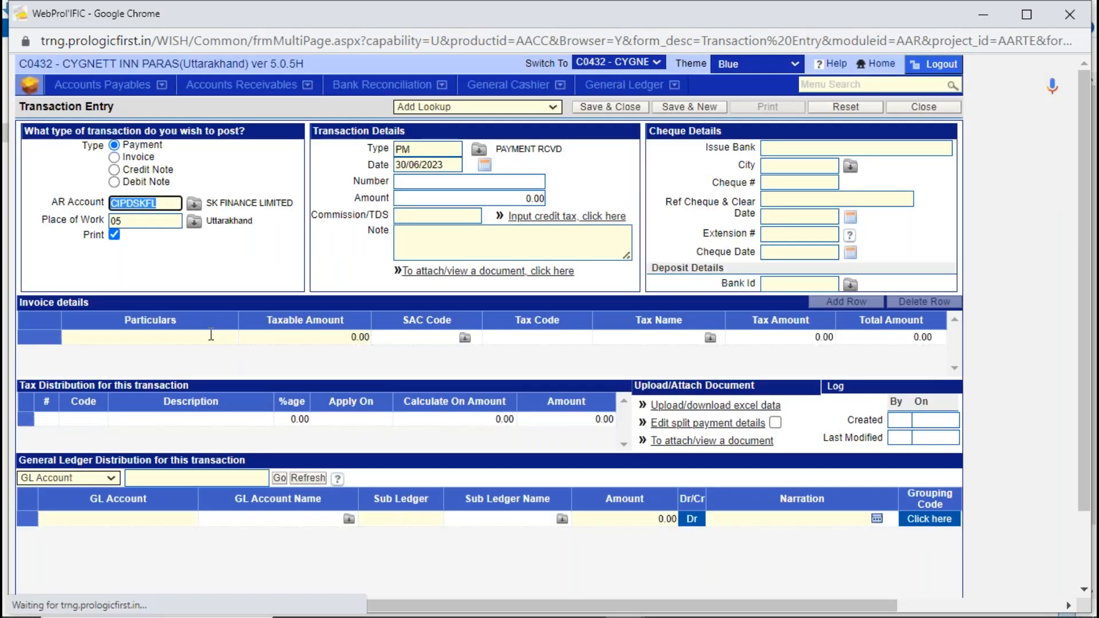
- Fill in the payment's detail row with the particulars "rent payment" and a taxable amount of 100000
{"action": "left_click", "coordinate": [212, 336]}
{"action": "type", "text": "rent"}
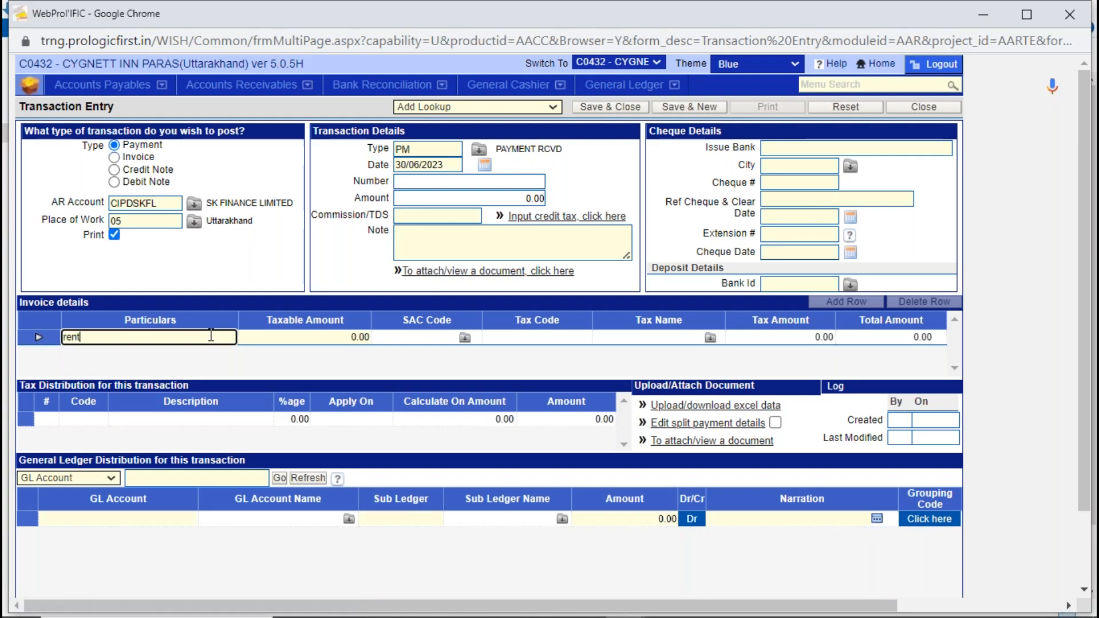
{"action": "type", "text": " payment"}
{"action": "key", "text": "Tab"}
{"action": "type", "text": "10000"}
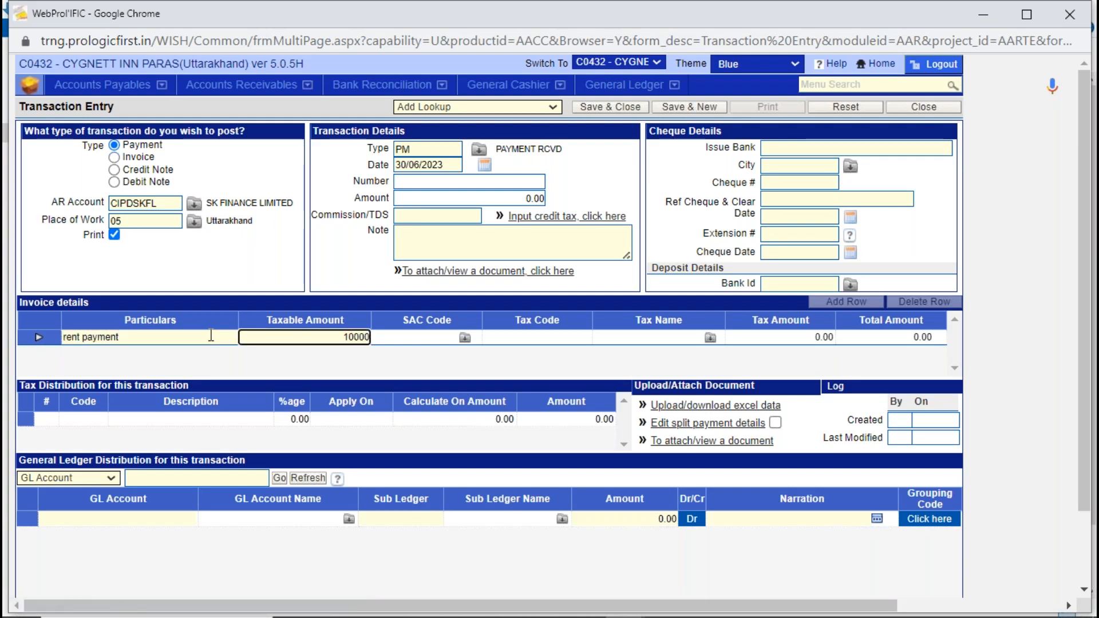
{"action": "type", "text": "0"}
{"action": "key", "text": "Tab"}
{"action": "left_click", "coordinate": [488, 244]}
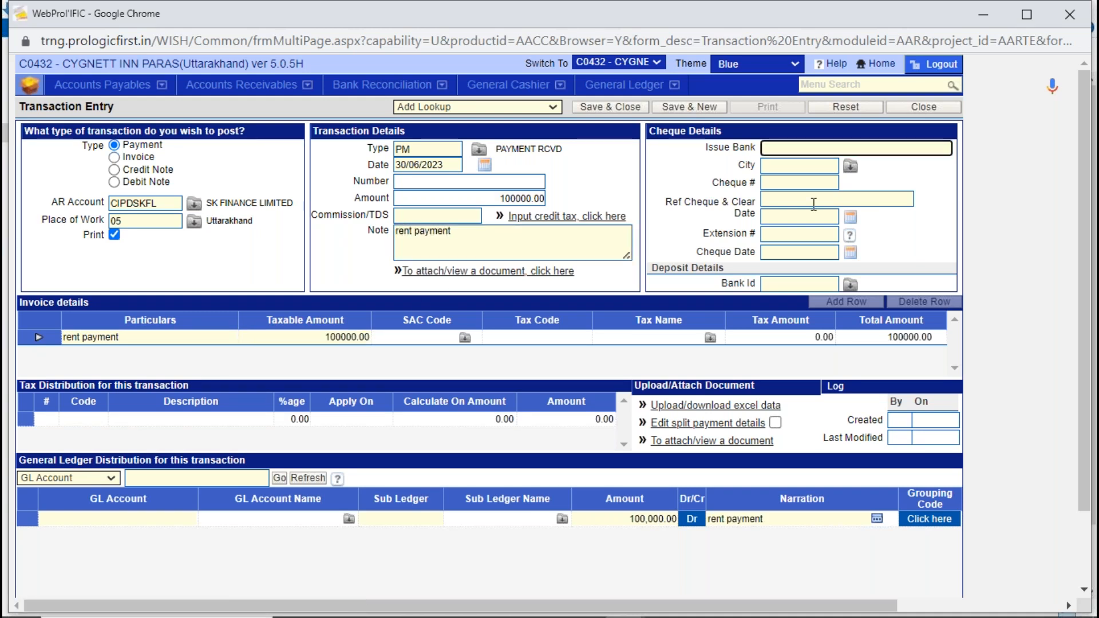
- Set the cheque's issue bank to HDFC and city to PAR (Pan India), and enter the cheque number
{"action": "type", "text": "HDFC"}
{"action": "key", "text": "Tab"}
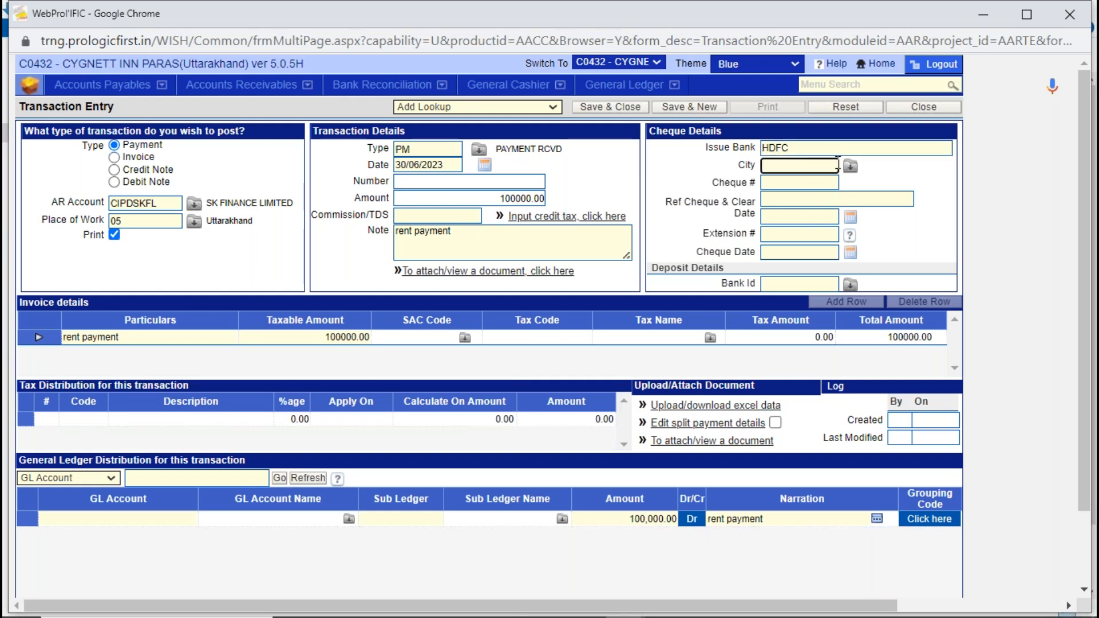
{"action": "left_click", "coordinate": [850, 167]}
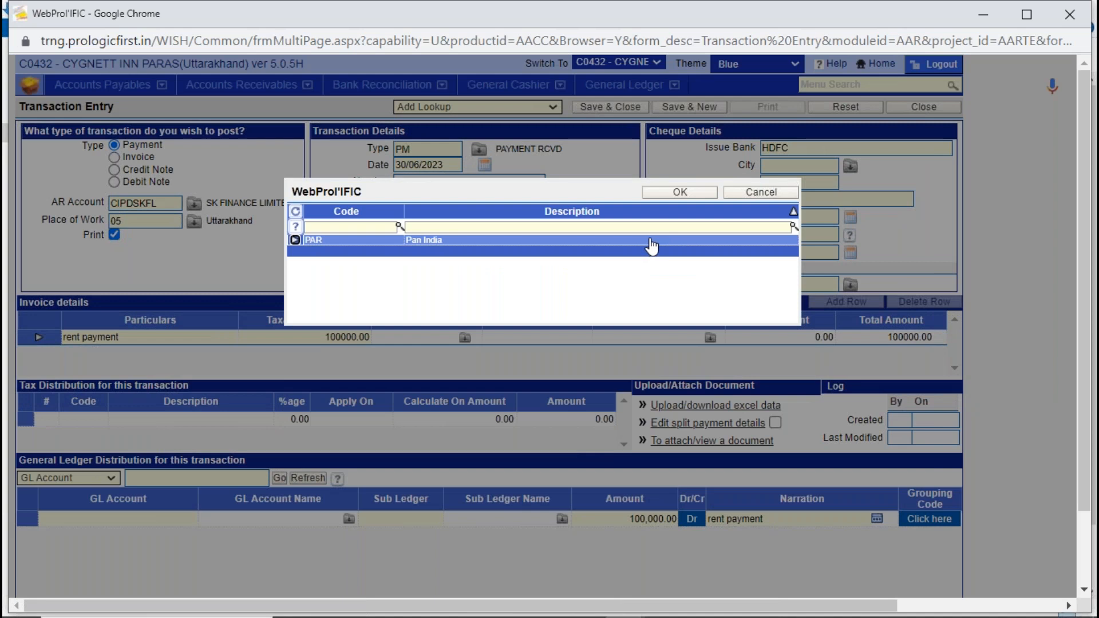
{"action": "double_click", "coordinate": [651, 246]}
{"action": "left_click", "coordinate": [787, 252]}
{"action": "left_click", "coordinate": [799, 182]}
{"action": "type", "text": "34567"}
{"action": "key", "text": "Tab"}
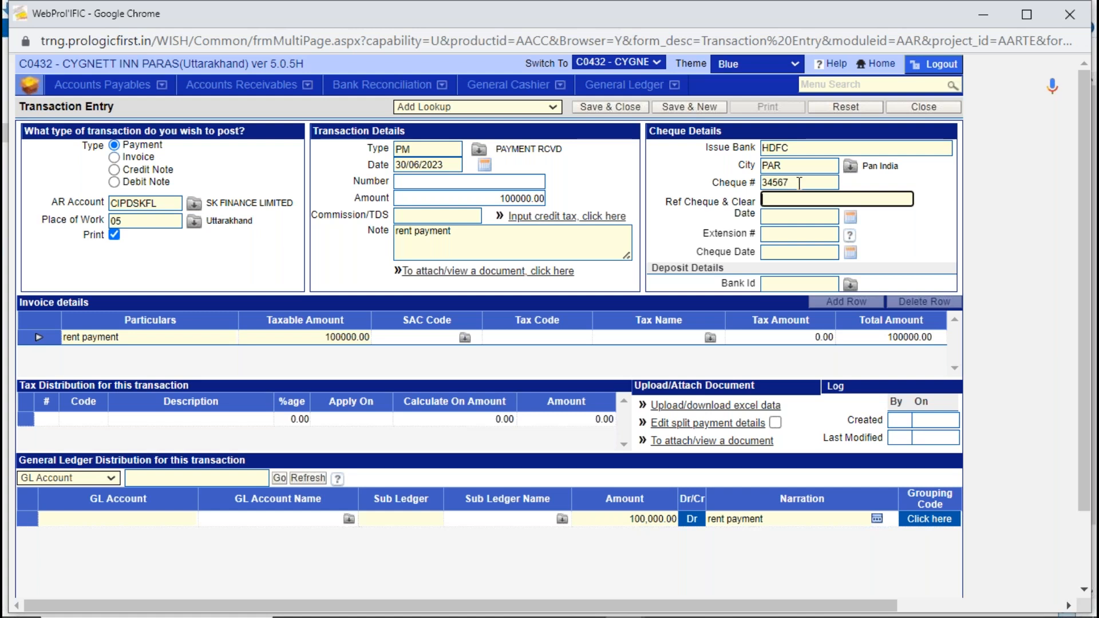
- Set the cheque date to 30/06/2023 and choose HDFC BANK LTD (BANK02) as the deposit bank
{"action": "left_click", "coordinate": [822, 254]}
{"action": "left_click", "coordinate": [851, 255]}
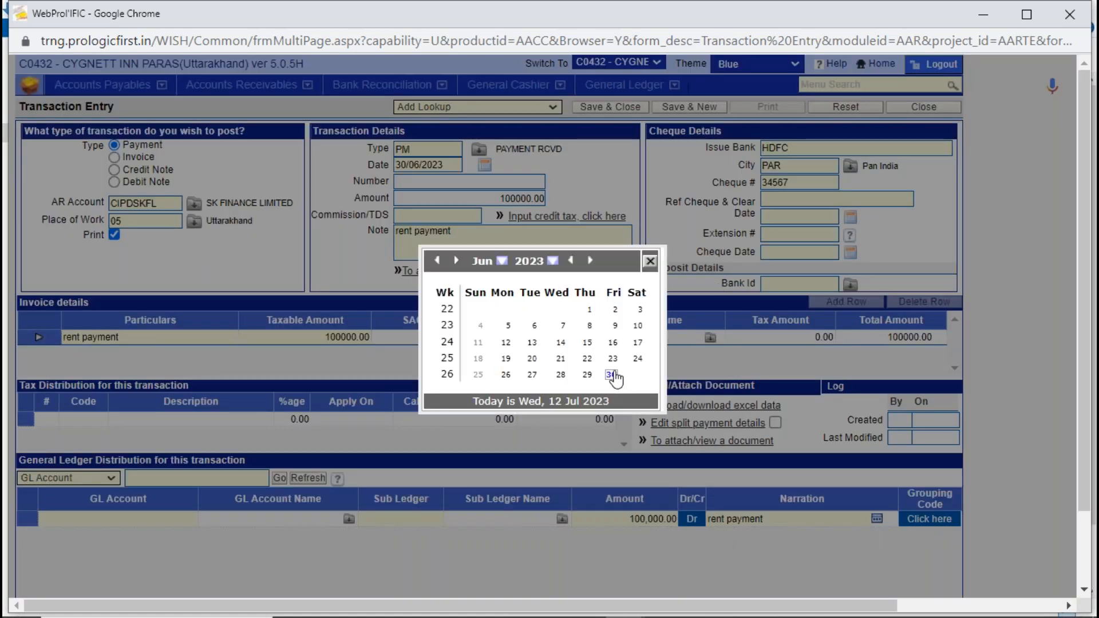
{"action": "left_click", "coordinate": [612, 374]}
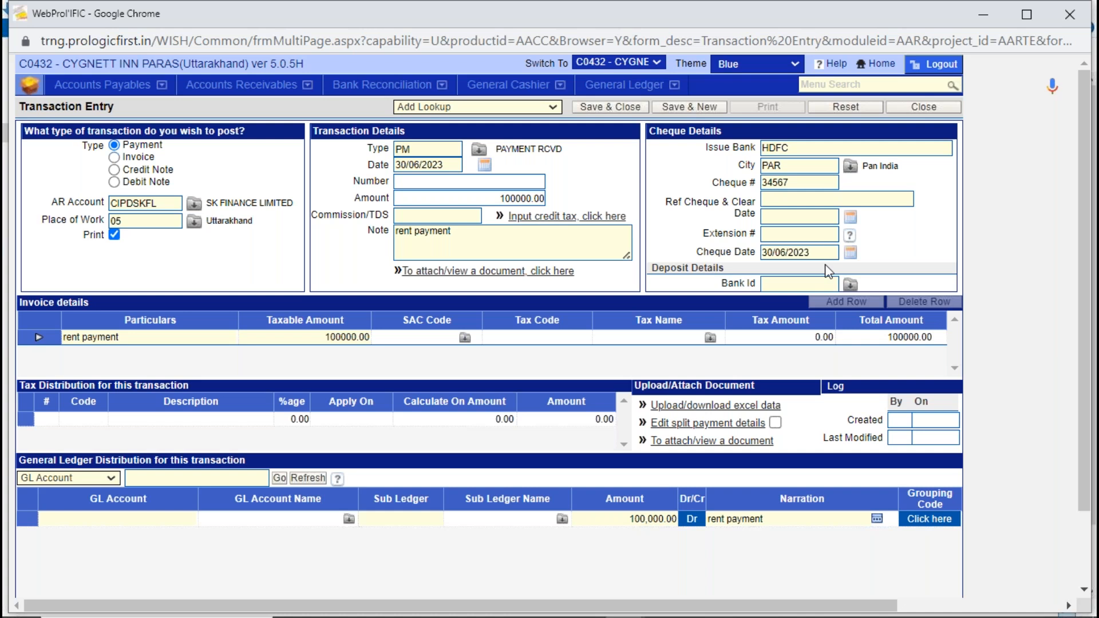
{"action": "left_click", "coordinate": [828, 283]}
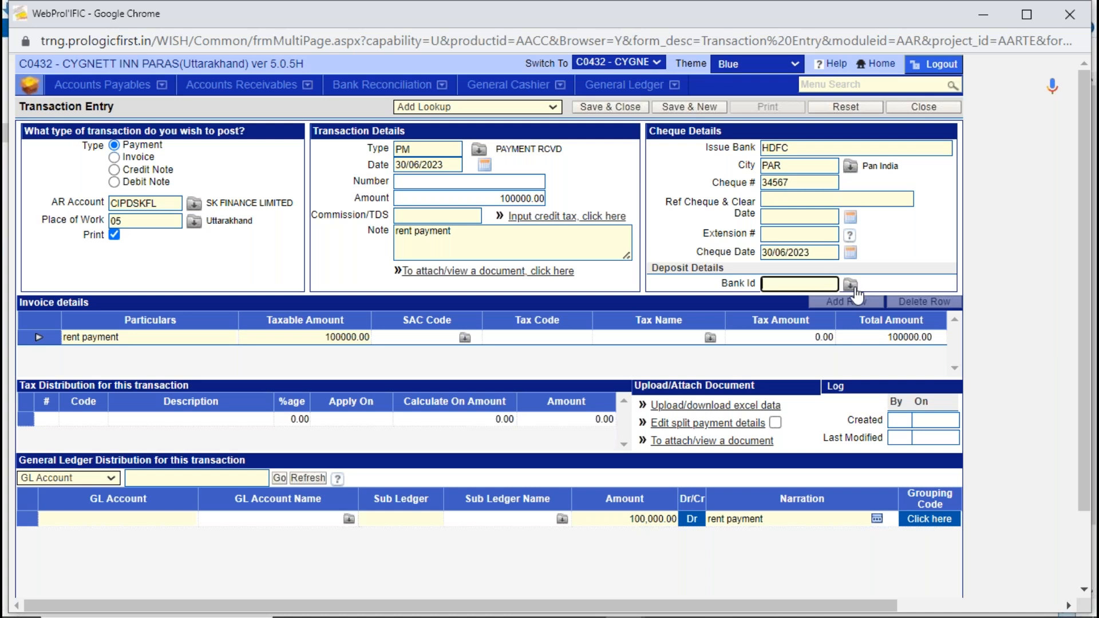
{"action": "left_click", "coordinate": [852, 286]}
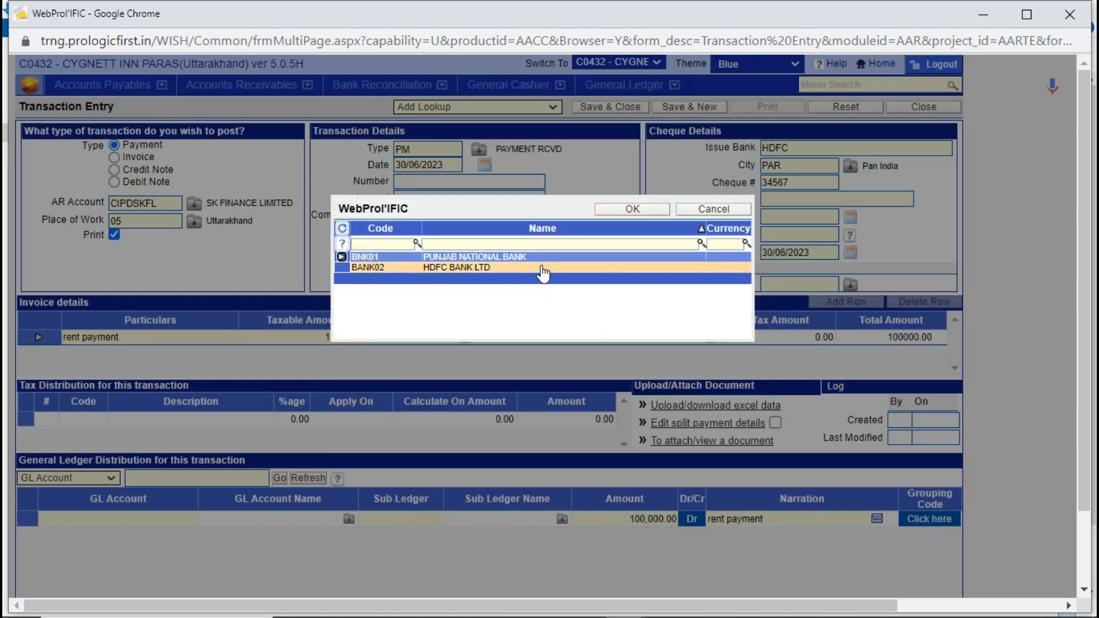
{"action": "double_click", "coordinate": [543, 274]}
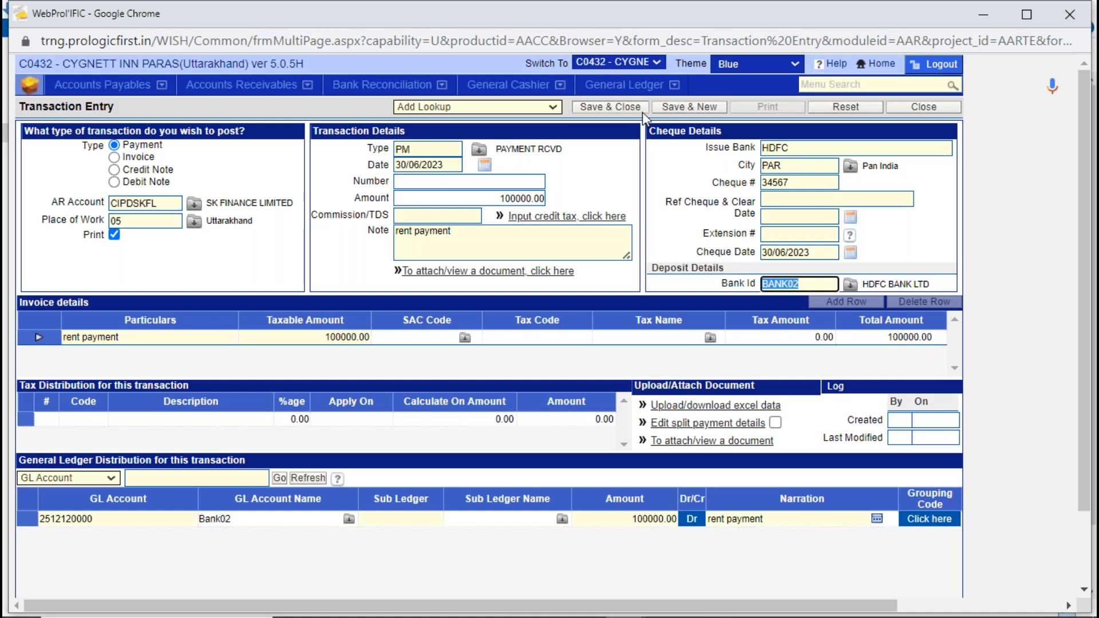
- Save the rent payment, close its Payment Receipt Voucher, and close Transaction Entry
{"action": "left_click", "coordinate": [634, 105]}
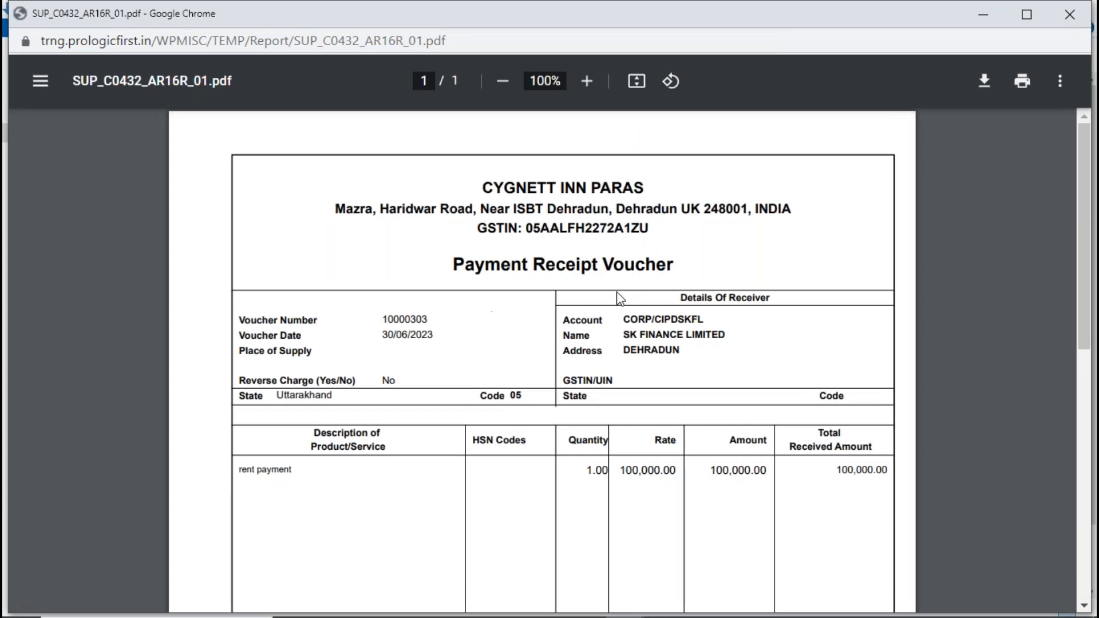
{"action": "left_click", "coordinate": [1083, 17]}
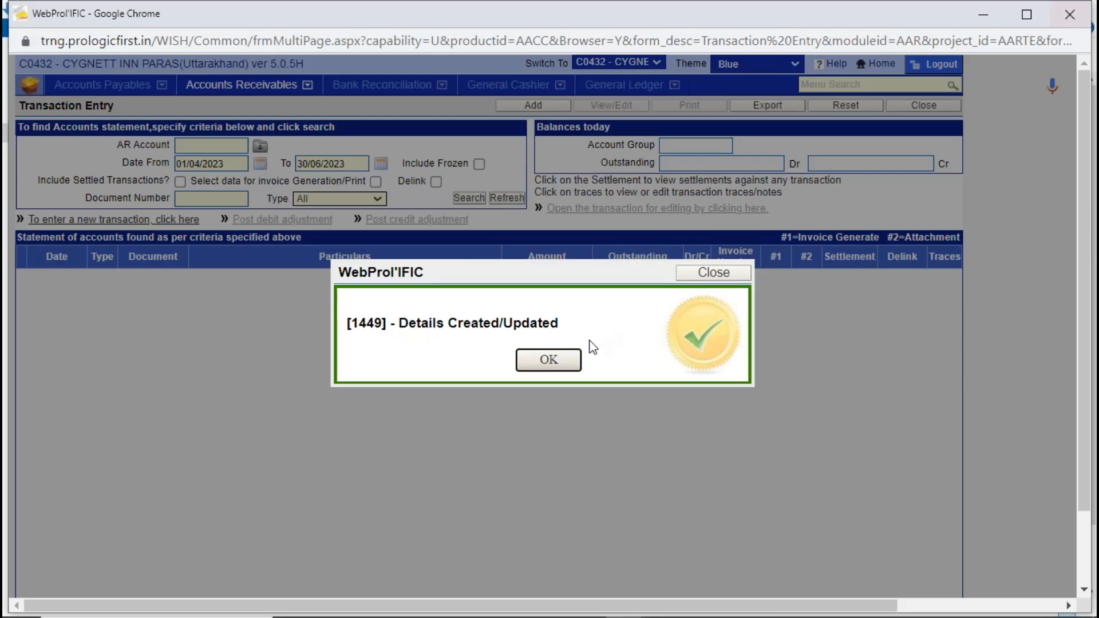
{"action": "left_click", "coordinate": [551, 369]}
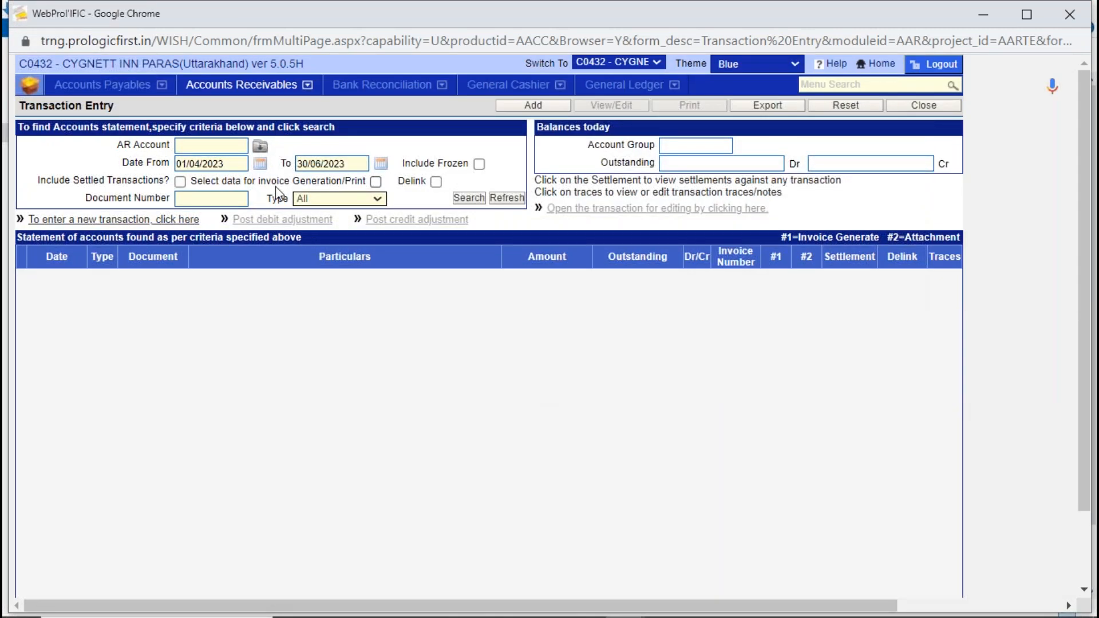
{"action": "left_click", "coordinate": [927, 109]}
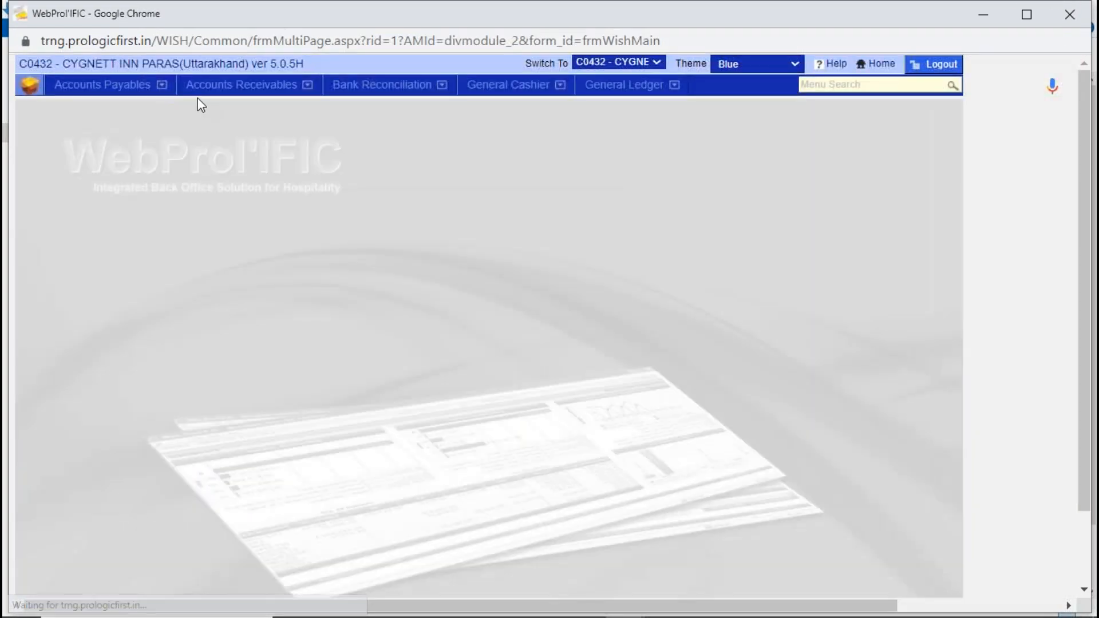
- Open Settle Invoices in Accounts Receivables and search for SK FINANCE LIMITED's unsettled transactions
{"action": "left_click", "coordinate": [216, 86]}
{"action": "left_click", "coordinate": [373, 283]}
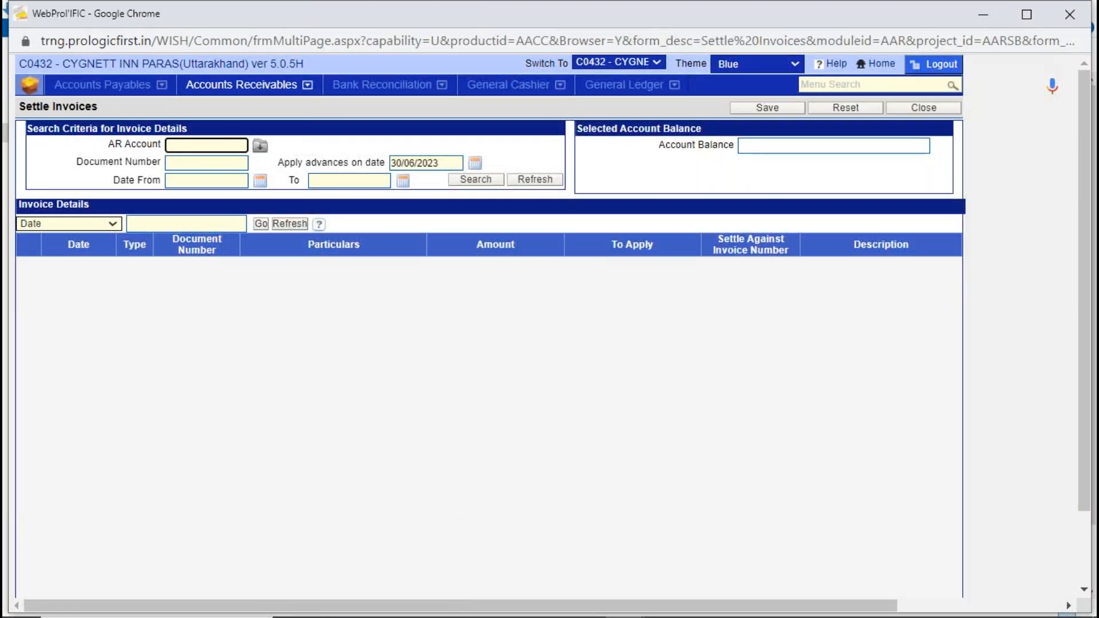
{"action": "key", "text": "Tab"}
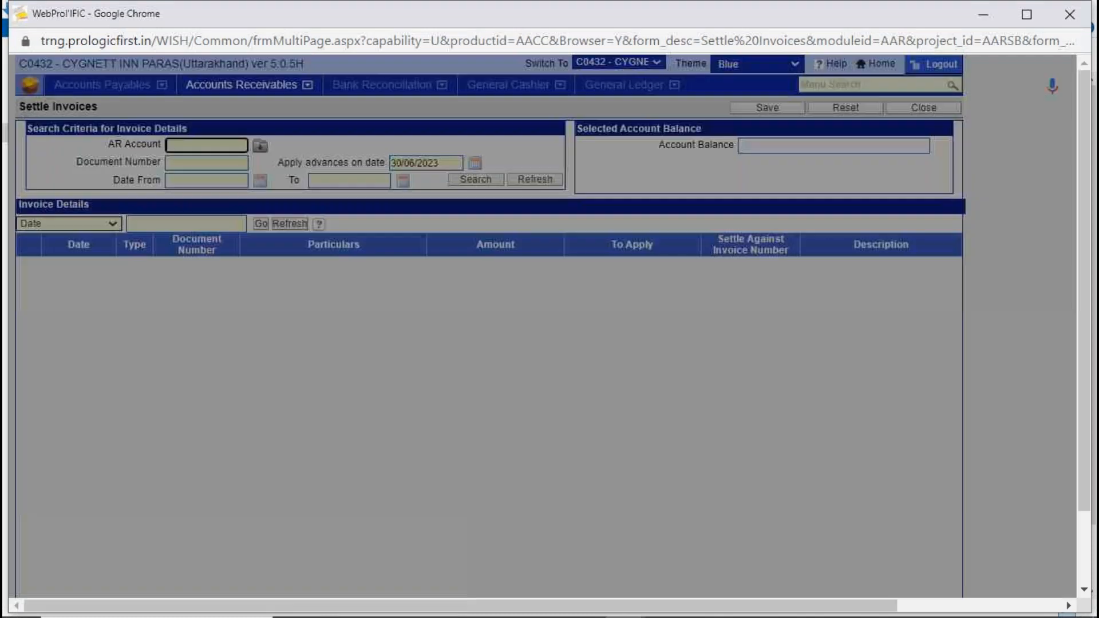
{"action": "double_click", "coordinate": [378, 224]}
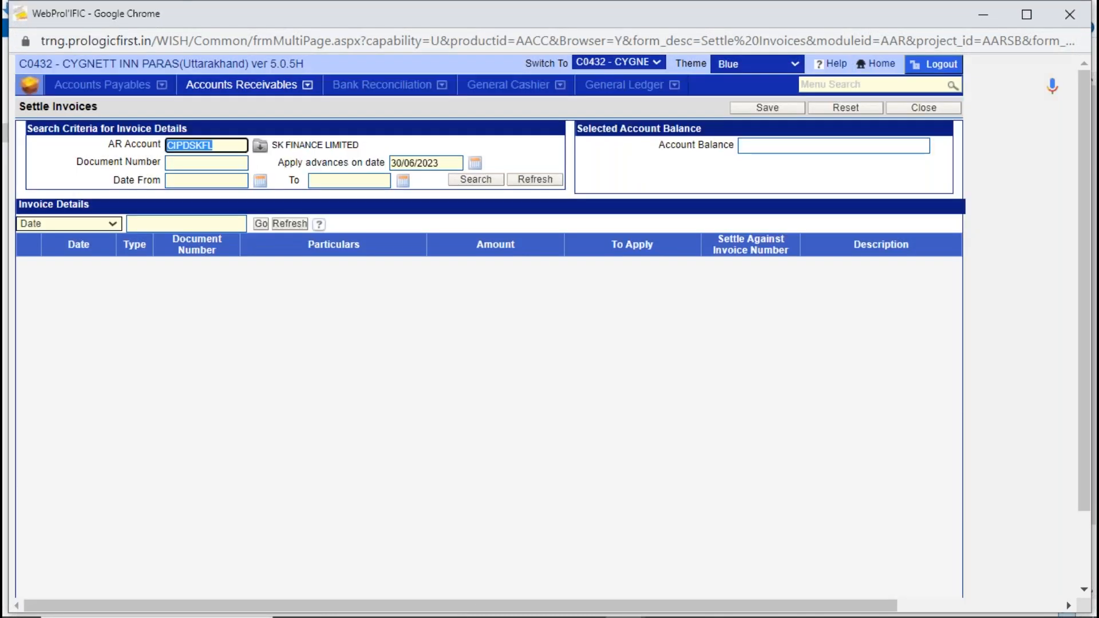
{"action": "left_click", "coordinate": [470, 182]}
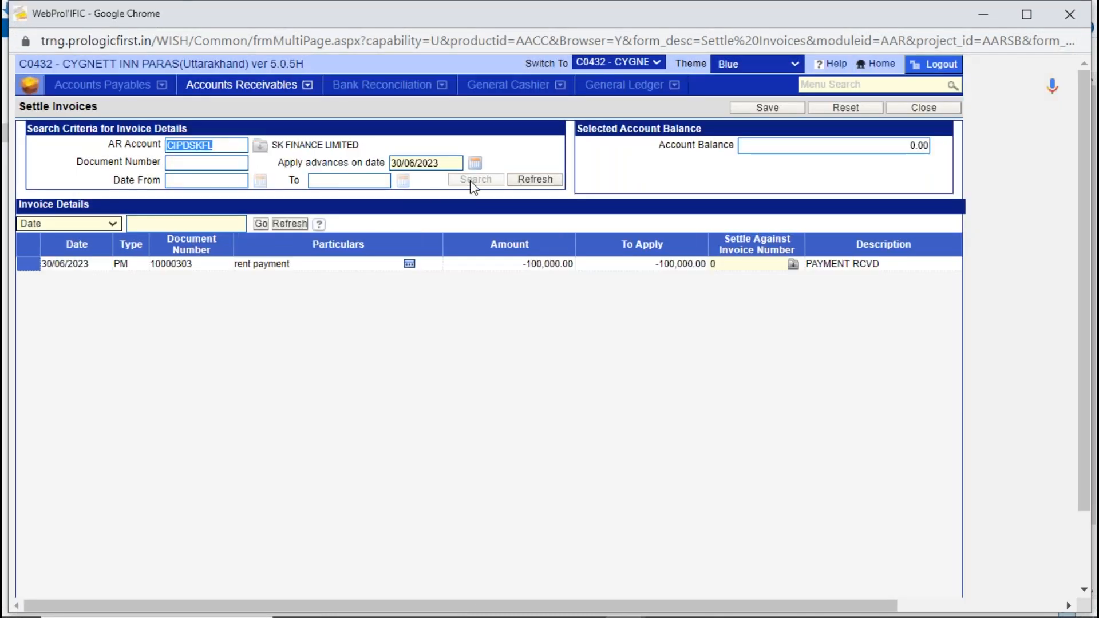
- Try to find an invoice to settle the rent payment against, and close Settle Invoices without saving
{"action": "left_click", "coordinate": [143, 263]}
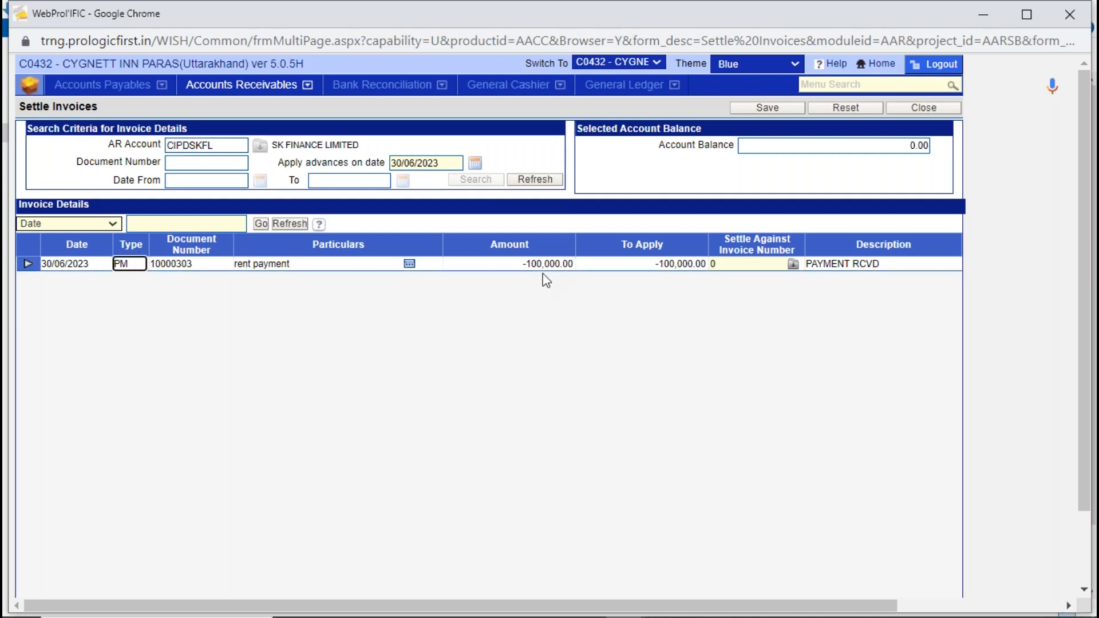
{"action": "left_click", "coordinate": [793, 264]}
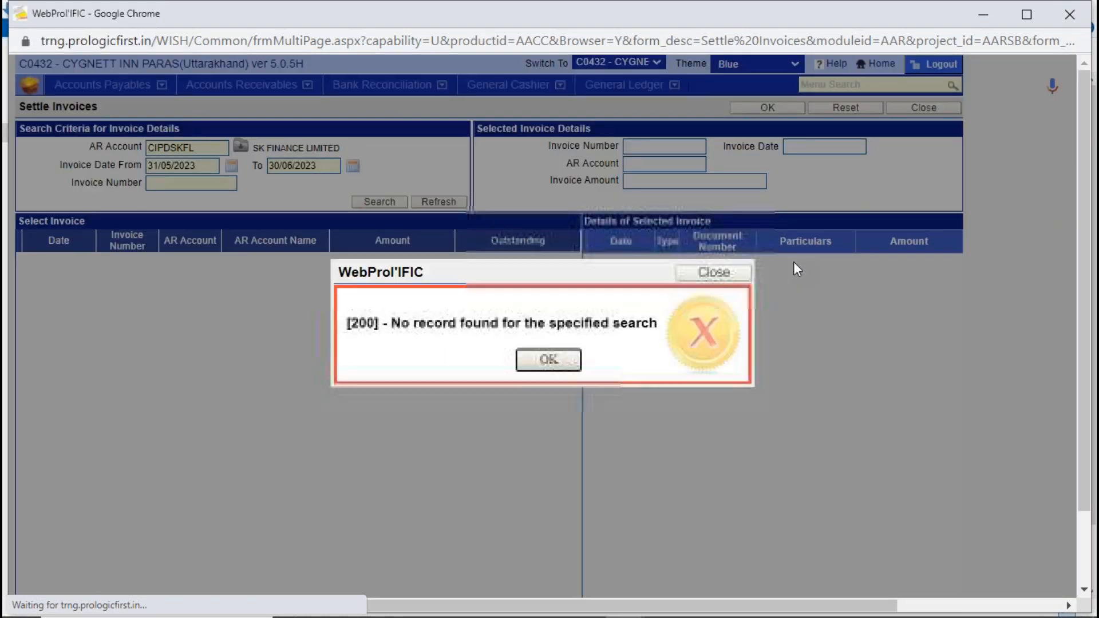
{"action": "left_click", "coordinate": [550, 360]}
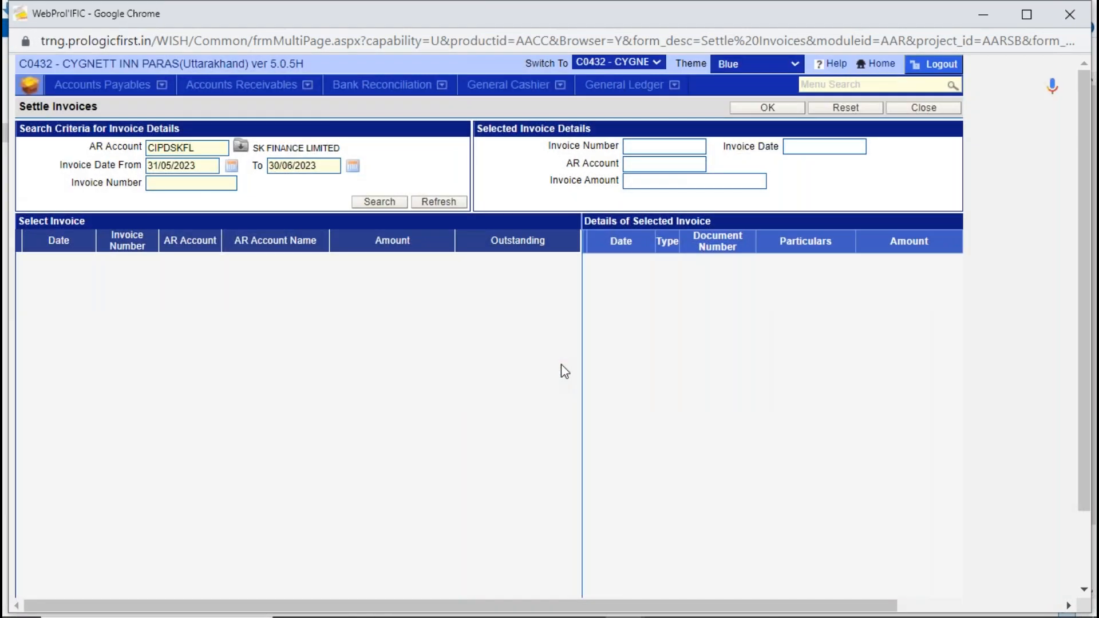
{"action": "left_click", "coordinate": [388, 202]}
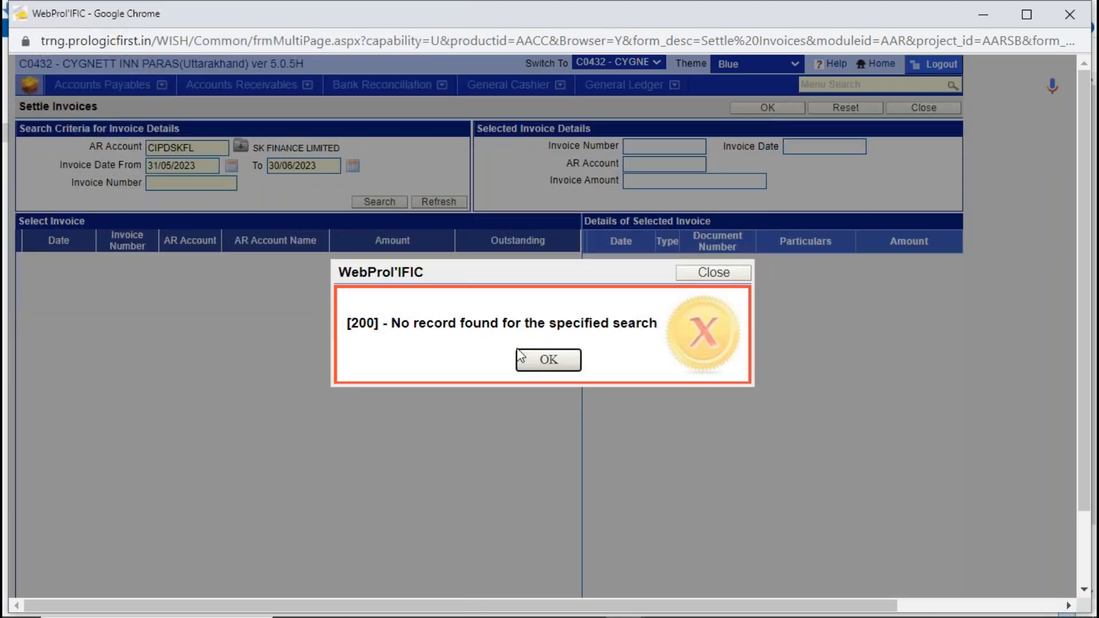
{"action": "left_click", "coordinate": [547, 359]}
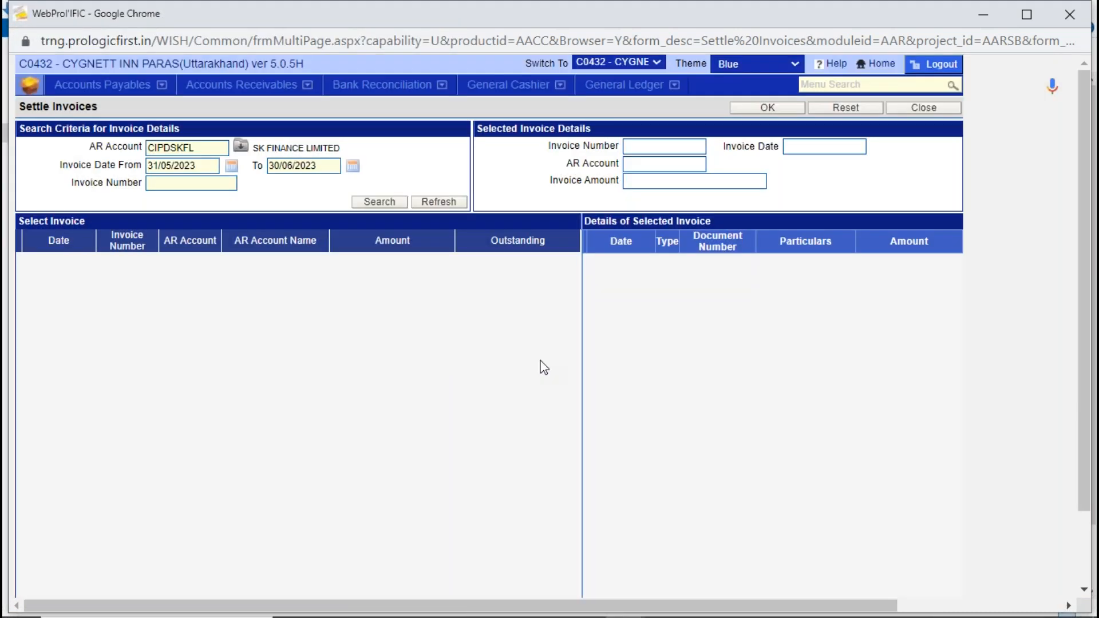
{"action": "left_click", "coordinate": [935, 108]}
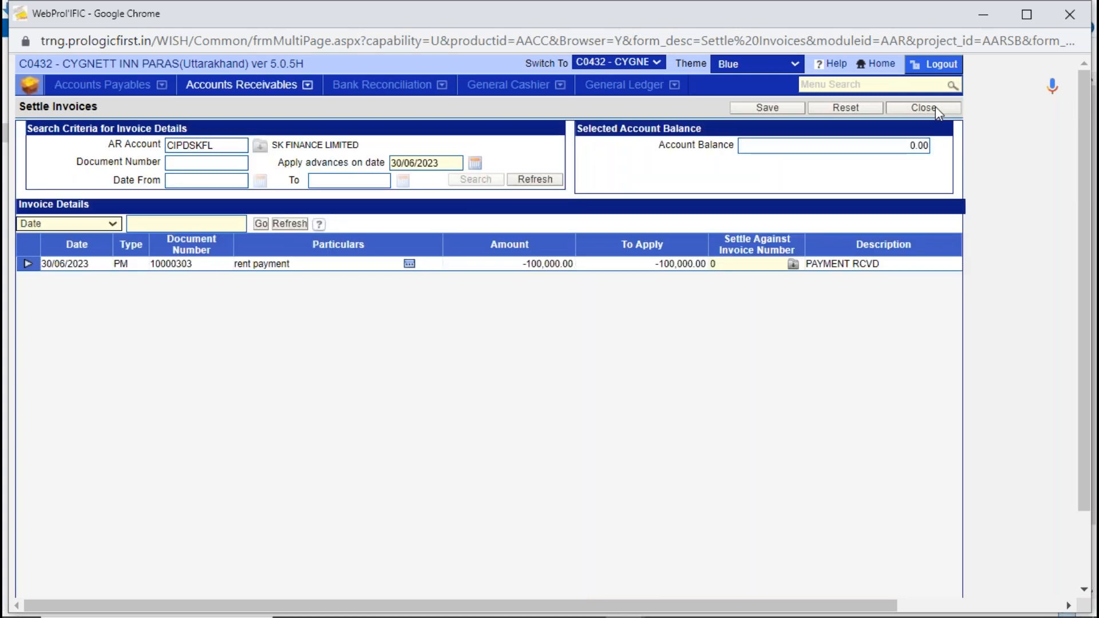
{"action": "left_click", "coordinate": [935, 108]}
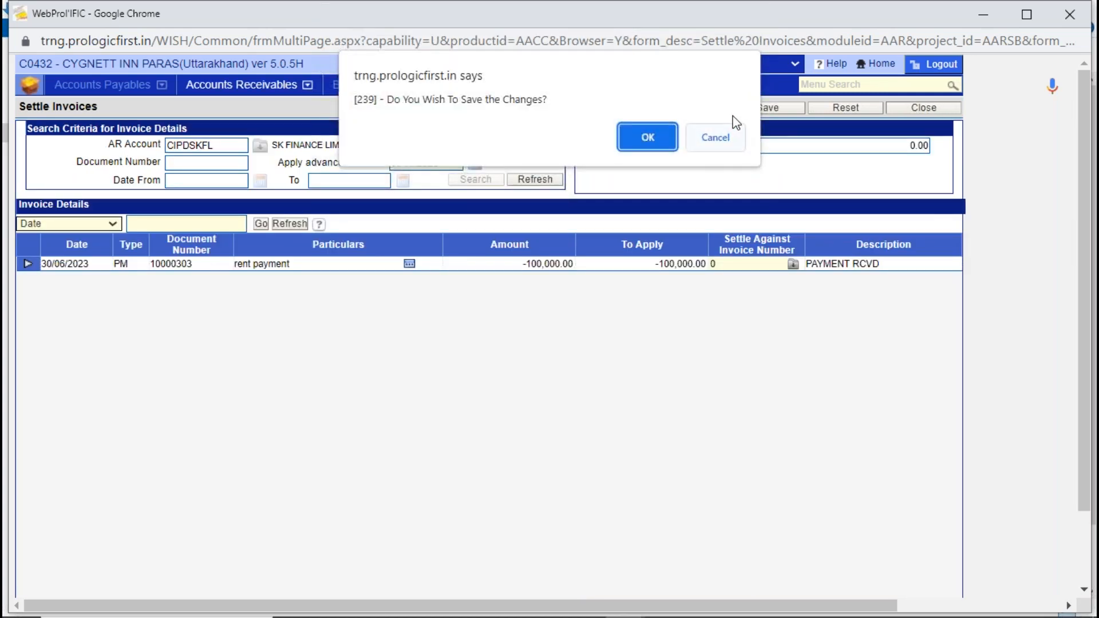
{"action": "left_click", "coordinate": [726, 129]}
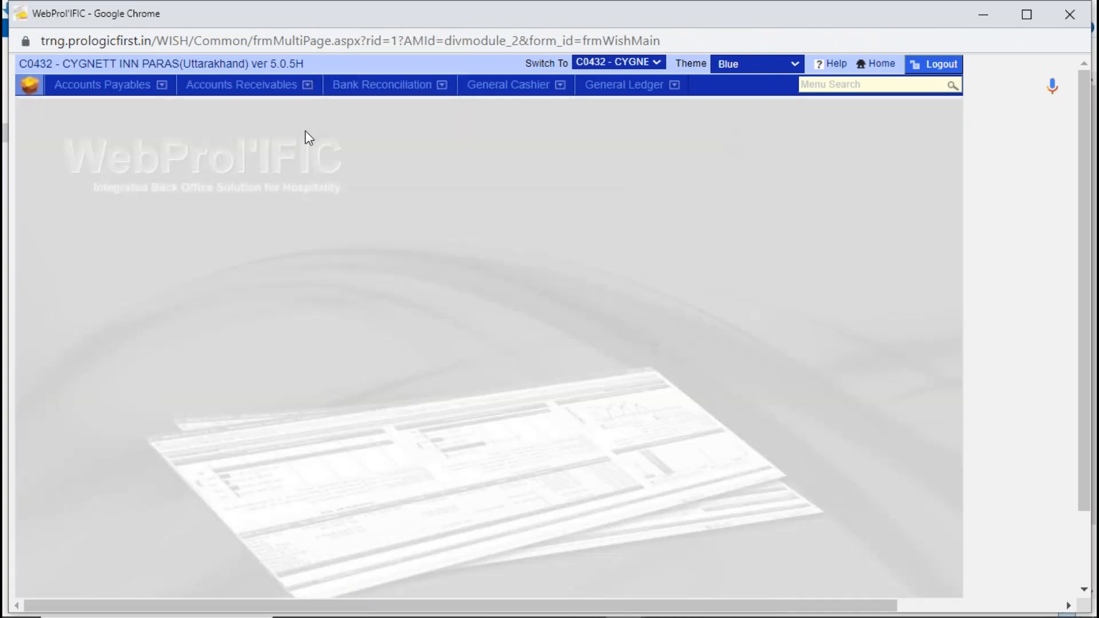
- Open Settle Documents in Accounts Receivables and search for SK FINANCE LIMITED's credit transactions
{"action": "left_click", "coordinate": [252, 90]}
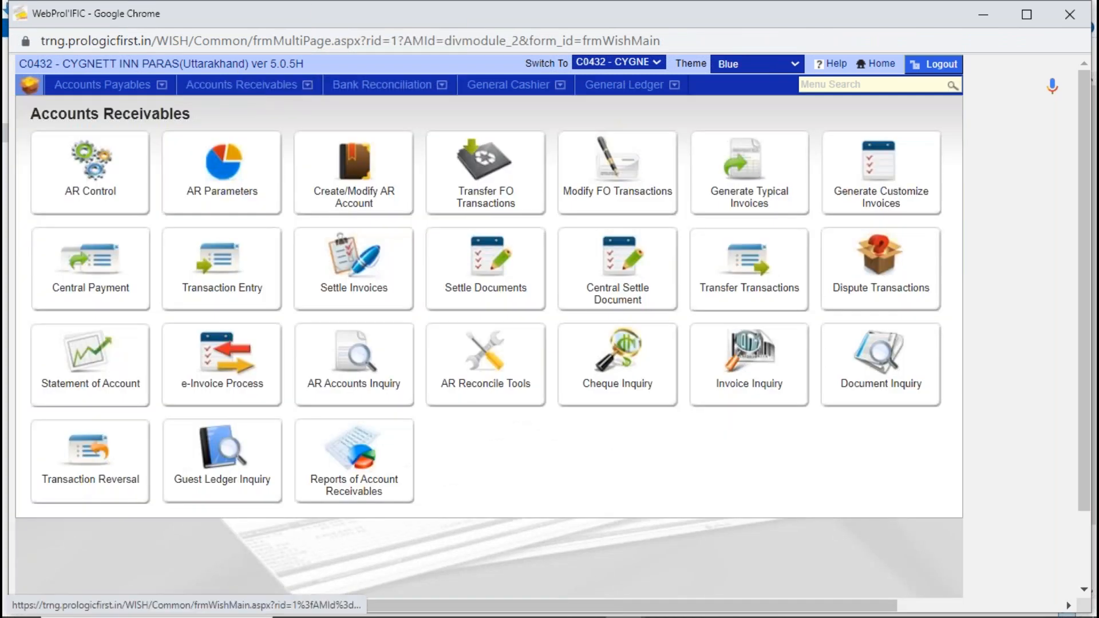
{"action": "left_click", "coordinate": [487, 262]}
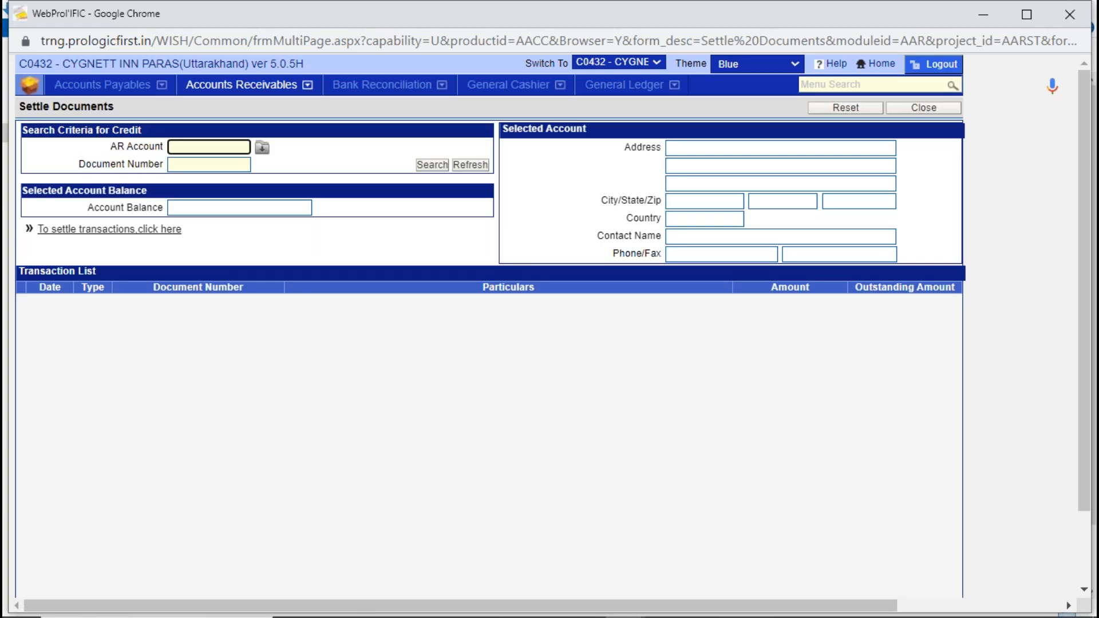
{"action": "type", "text": "sk"}
{"action": "key", "text": "Tab"}
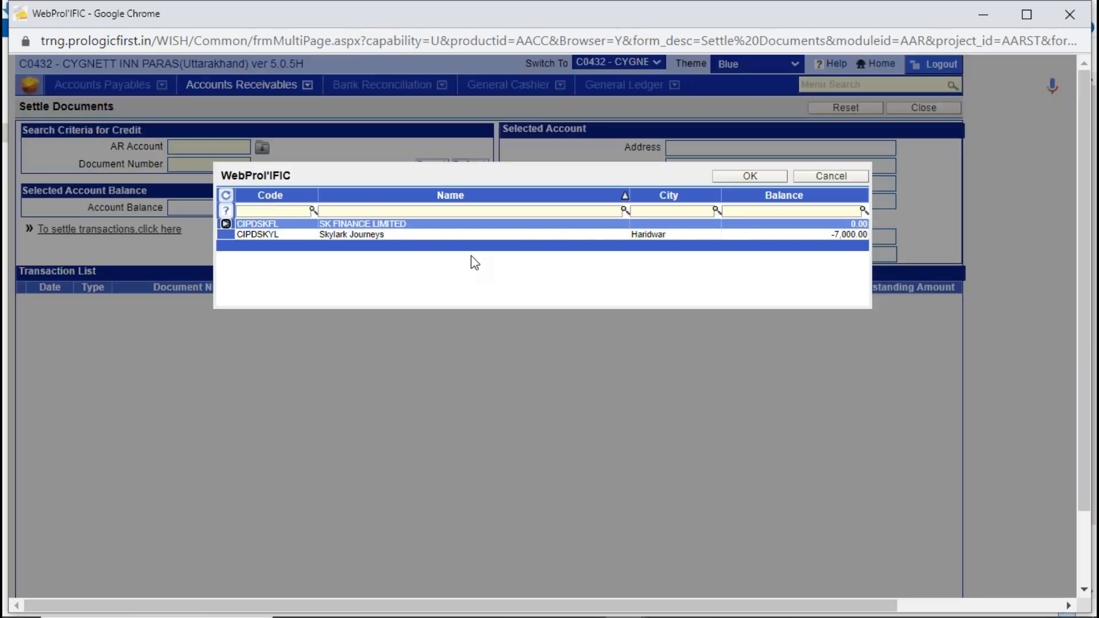
{"action": "double_click", "coordinate": [461, 225]}
{"action": "left_click", "coordinate": [424, 164]}
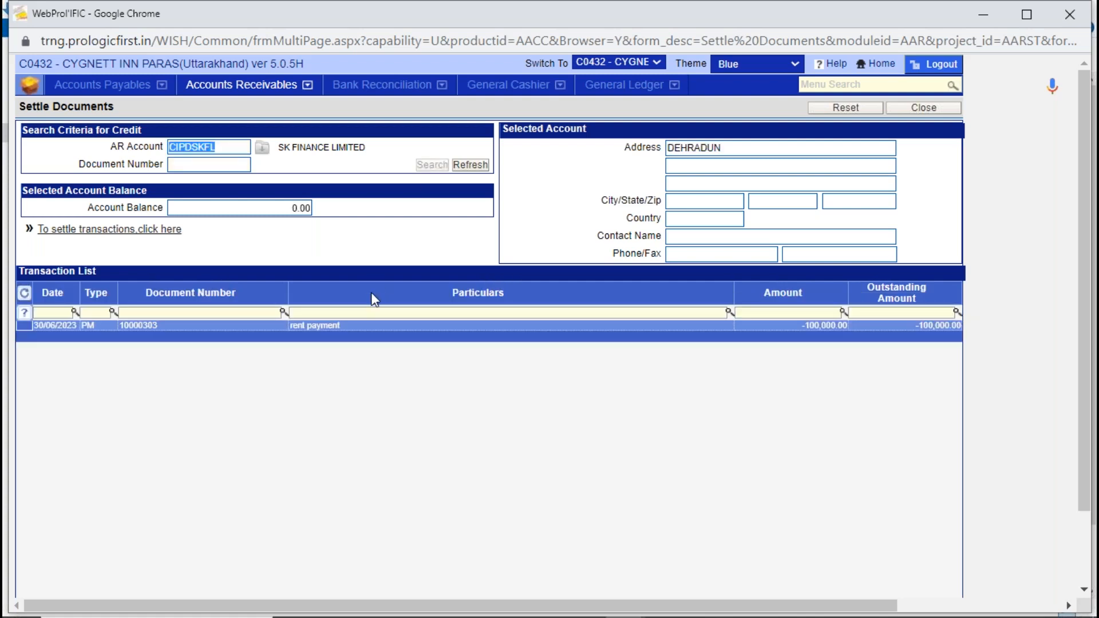
- Select the rent payment for settlement and search for the debit documents it can be applied to
{"action": "left_click", "coordinate": [385, 328]}
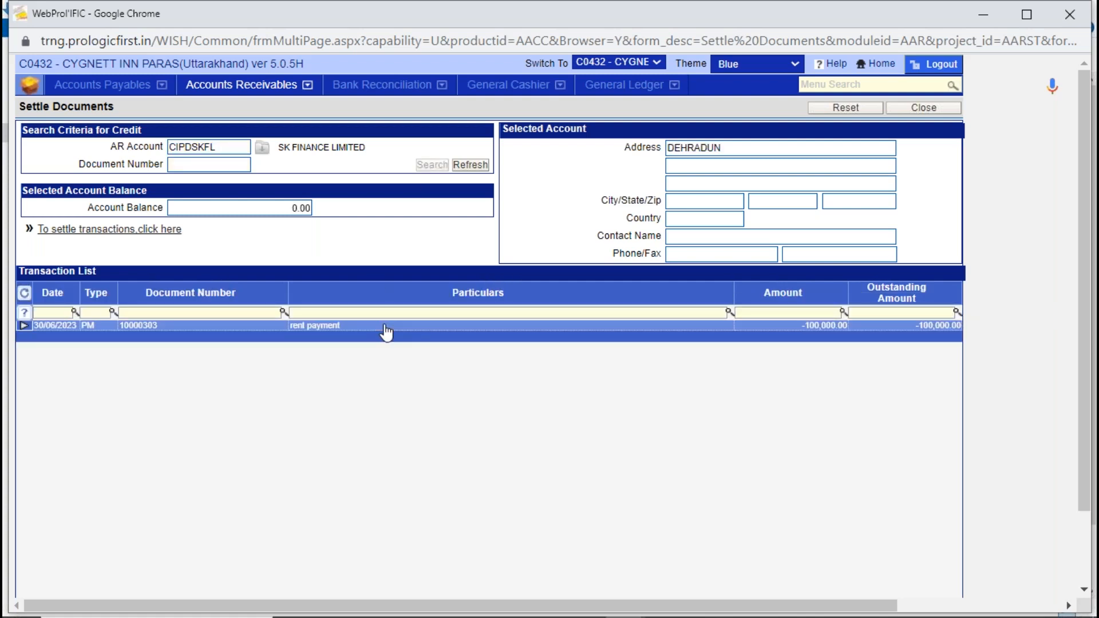
{"action": "left_click", "coordinate": [146, 229]}
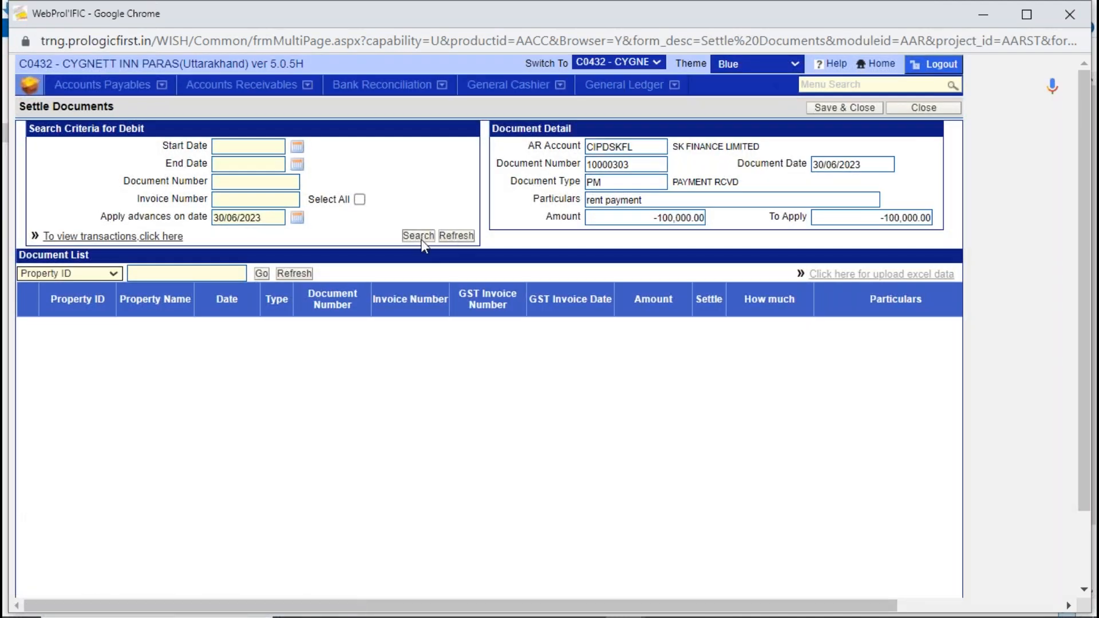
{"action": "left_click", "coordinate": [418, 236]}
- Settle 100000 of the rent invoicing document against the rent payment, save the settlement, and close Settle Documents
{"action": "left_click", "coordinate": [258, 328]}
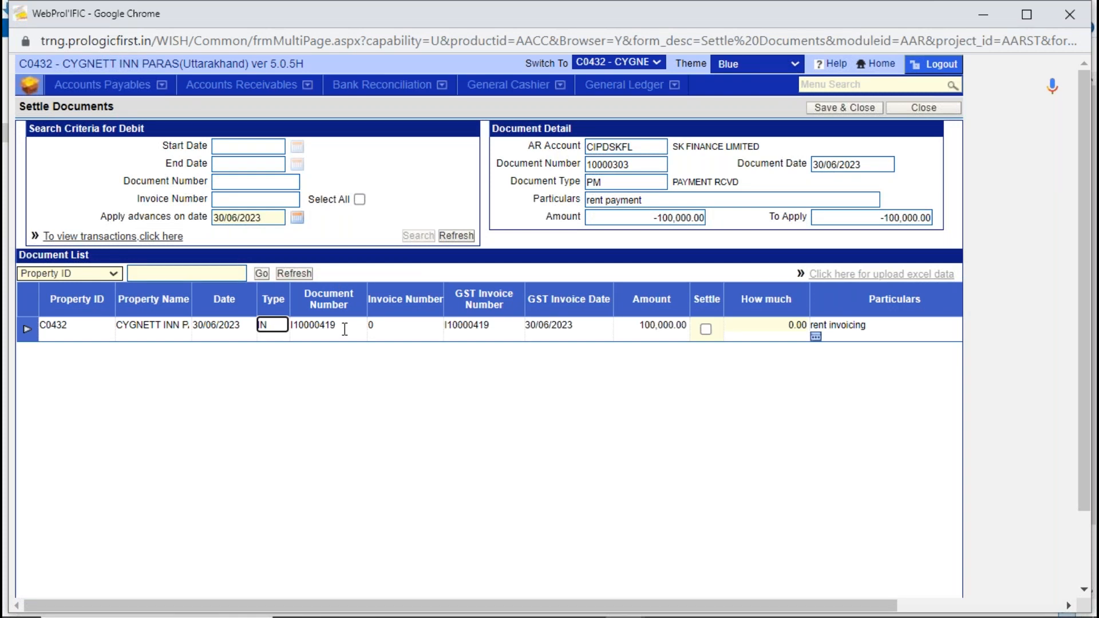
{"action": "left_click", "coordinate": [706, 329]}
{"action": "left_click", "coordinate": [706, 330]}
{"action": "left_click", "coordinate": [832, 107]}
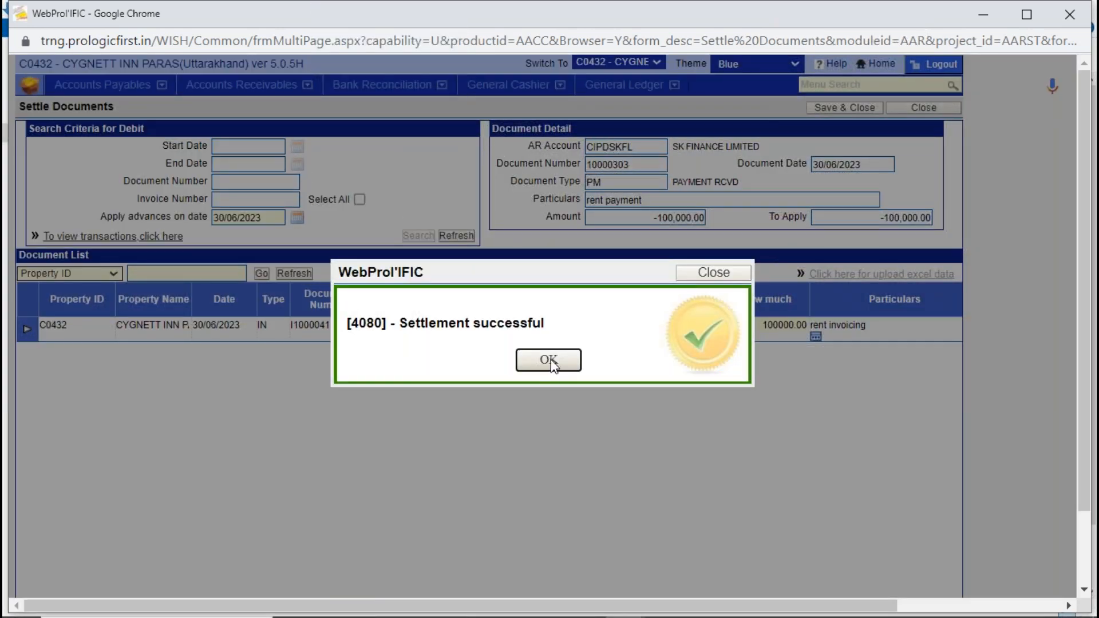
{"action": "left_click", "coordinate": [550, 363]}
{"action": "left_click", "coordinate": [942, 112]}
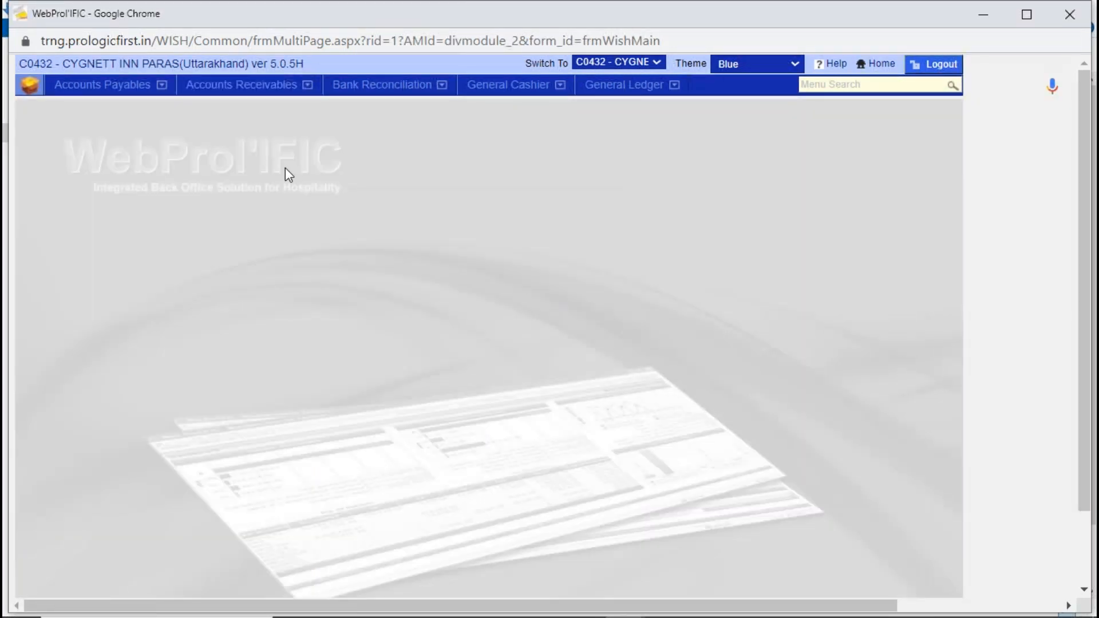
- Open Statement of Account for SK FINANCE LIMITED and include settled transactions
{"action": "left_click", "coordinate": [247, 84]}
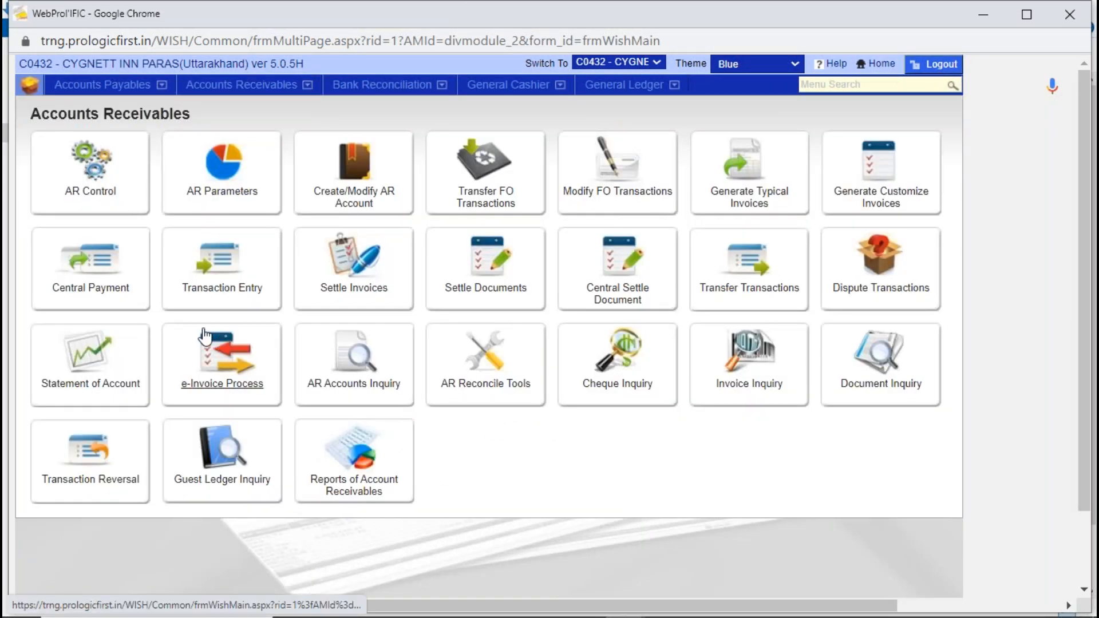
{"action": "left_click", "coordinate": [89, 366]}
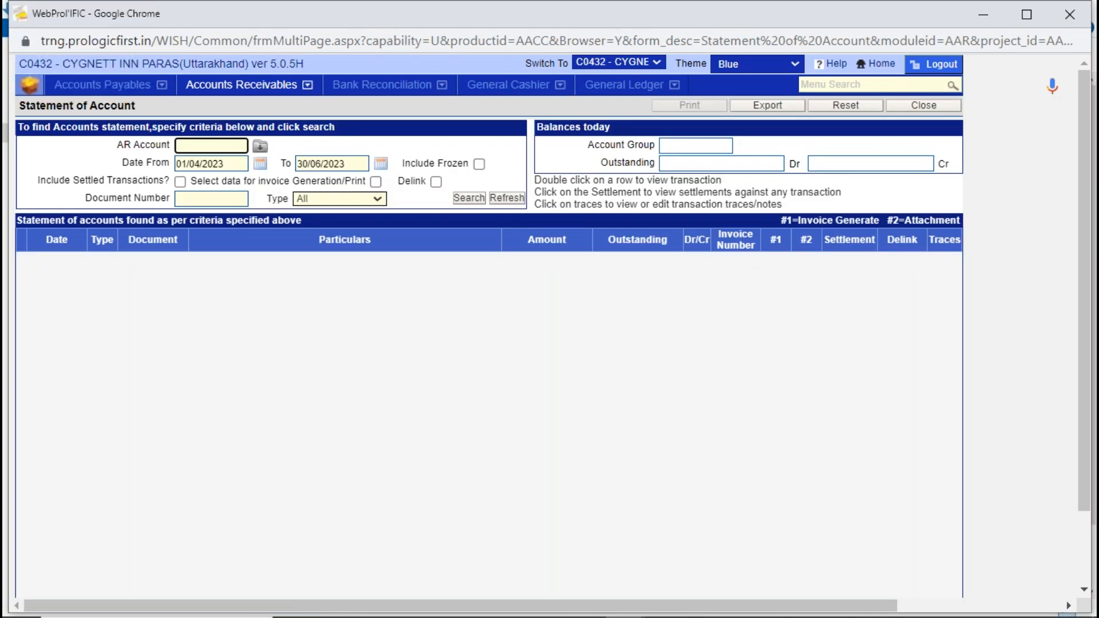
{"action": "type", "text": "SK"}
{"action": "key", "text": "Tab"}
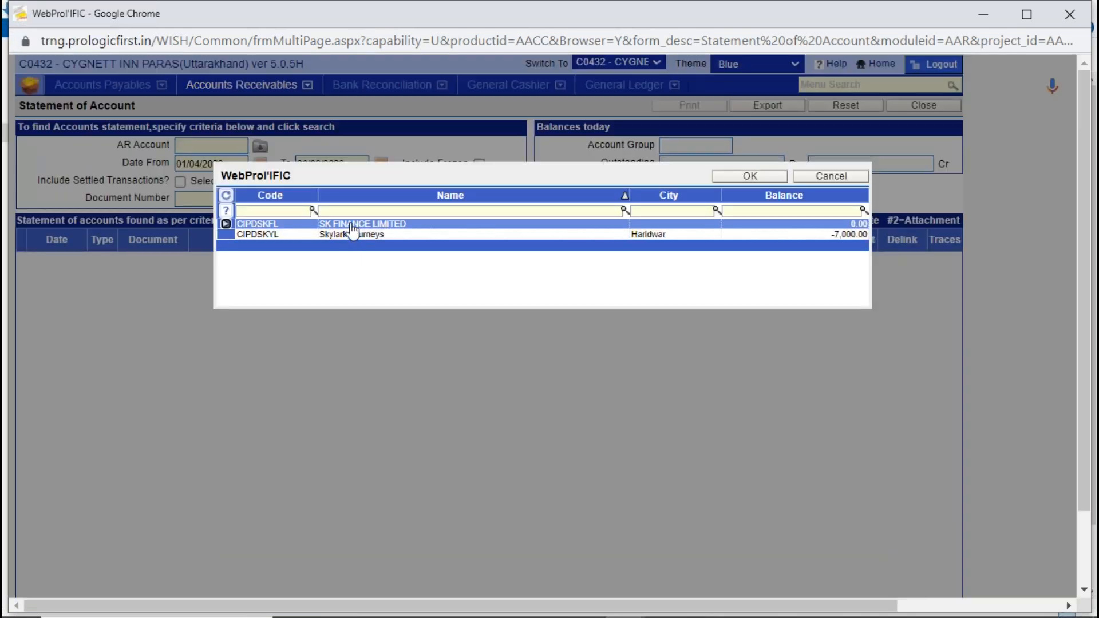
{"action": "double_click", "coordinate": [352, 229]}
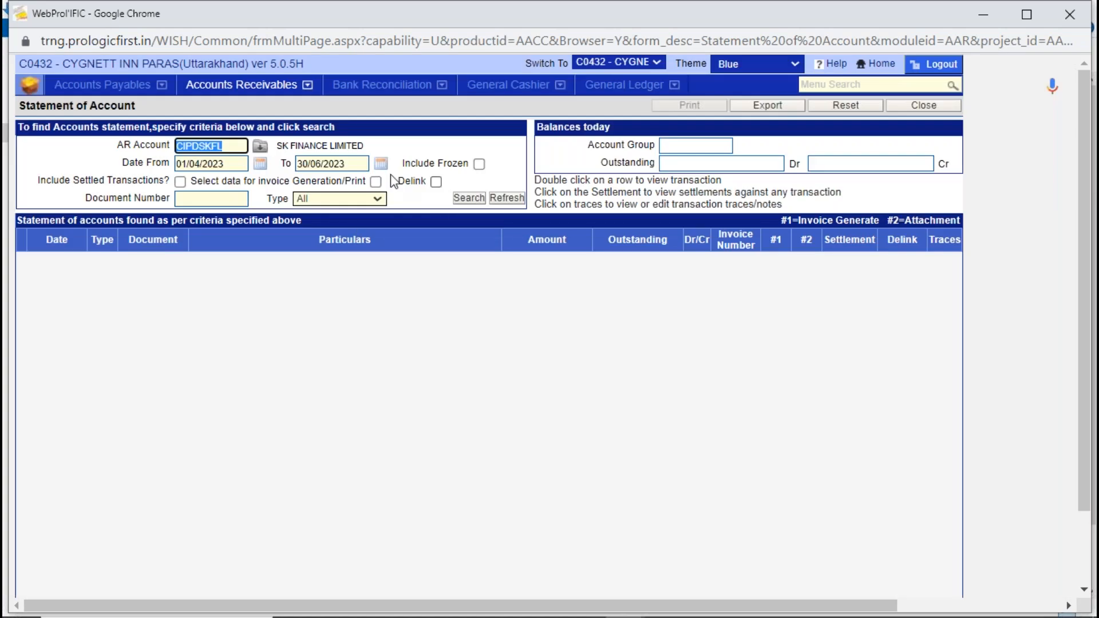
{"action": "left_click", "coordinate": [180, 182]}
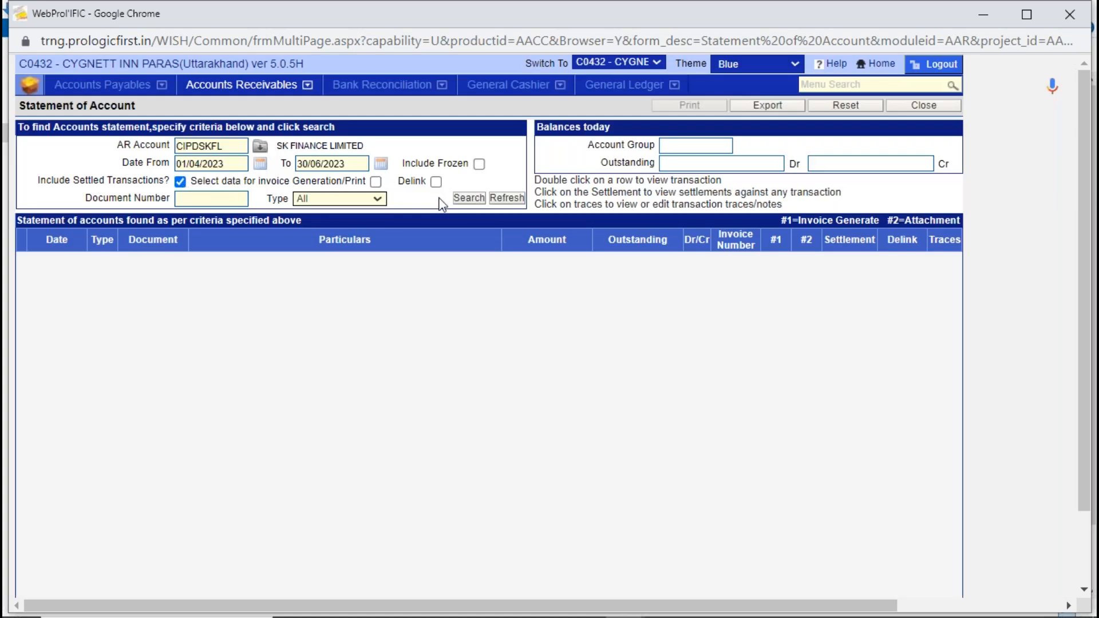
- Set the statement's start date to 30/06/2023 and search for the account's transactions
{"action": "left_click_drag", "start_coordinate": [245, 163], "coordinate": [118, 193]}
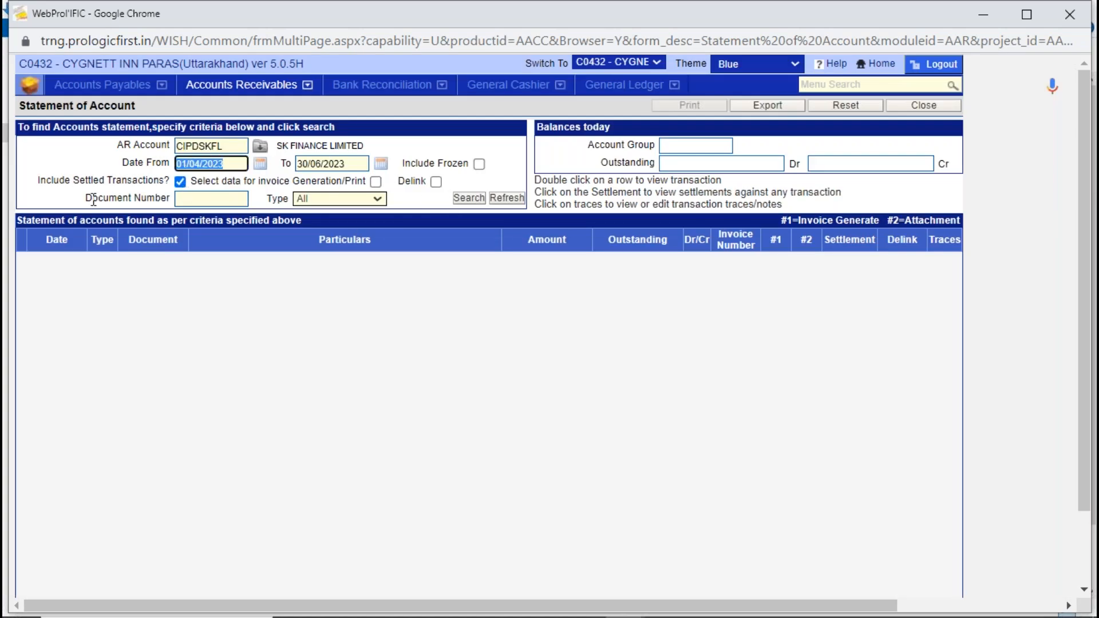
{"action": "key", "text": "BackSpace"}
{"action": "left_click", "coordinate": [260, 164]}
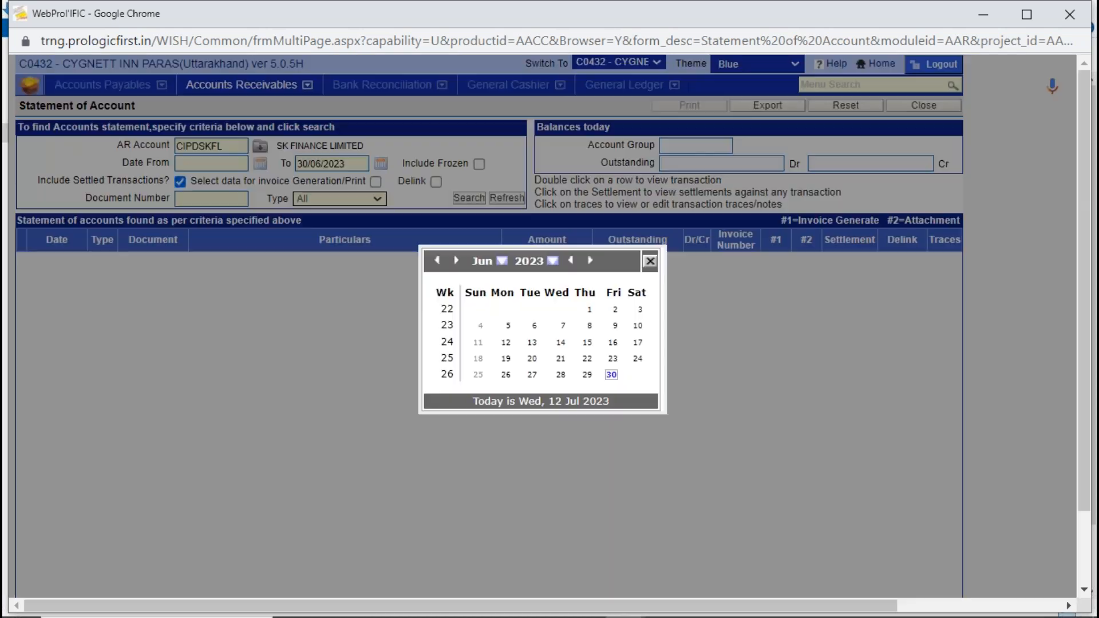
{"action": "left_click", "coordinate": [612, 375]}
{"action": "left_click", "coordinate": [469, 198]}
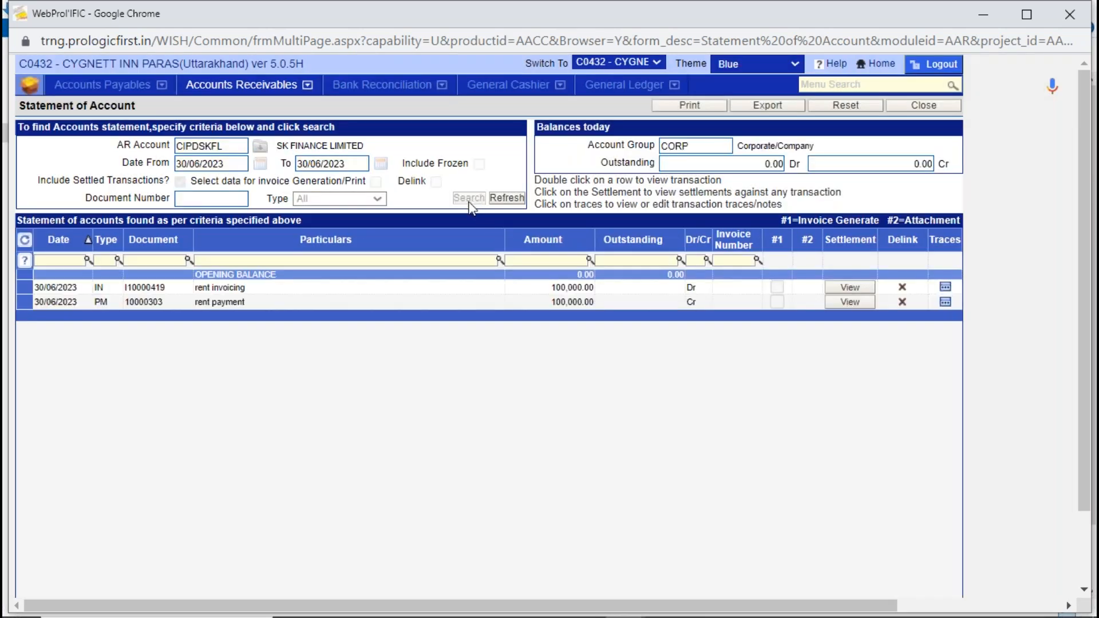
- Check the rent invoicing and rent payment entries, view the invoice's settlement transaction, and close Statement of Account
{"action": "left_click", "coordinate": [314, 291]}
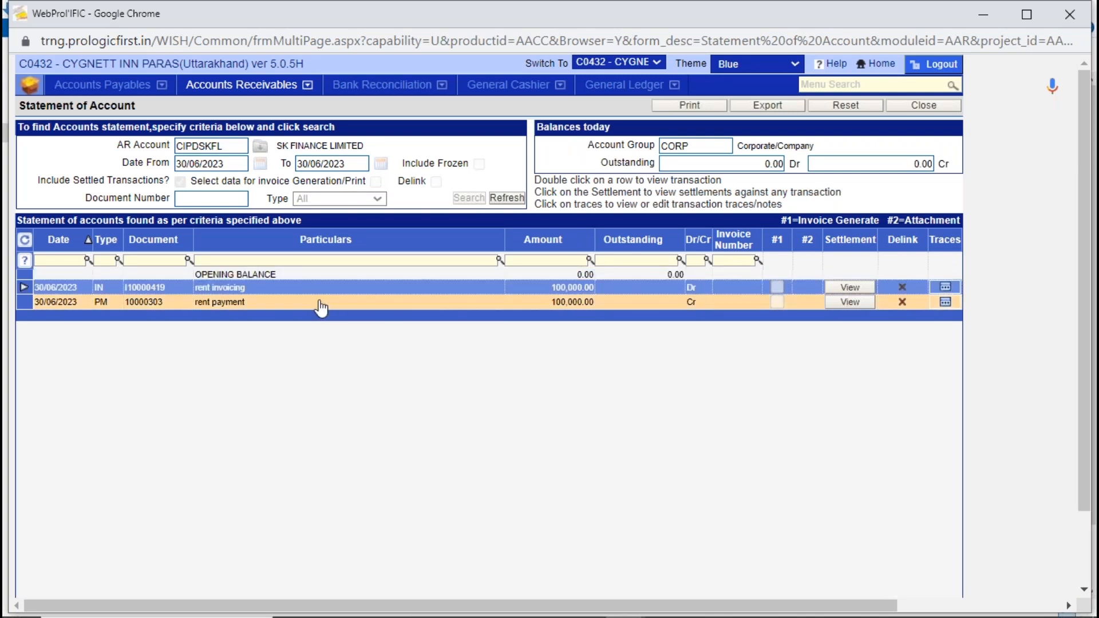
{"action": "left_click", "coordinate": [322, 303]}
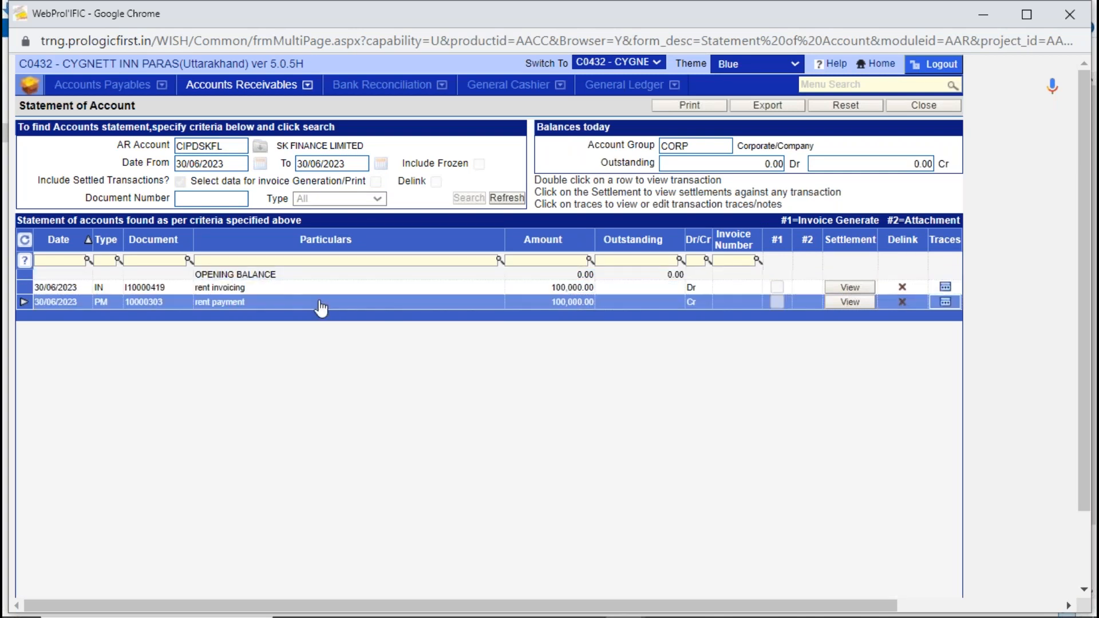
{"action": "left_click", "coordinate": [856, 289]}
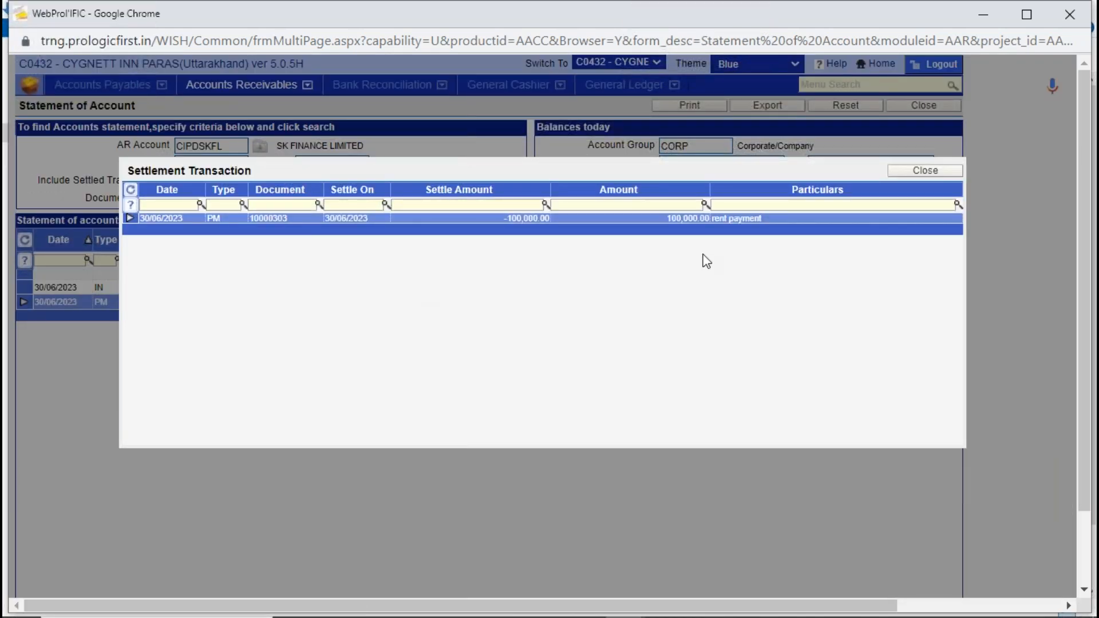
{"action": "left_click", "coordinate": [943, 172]}
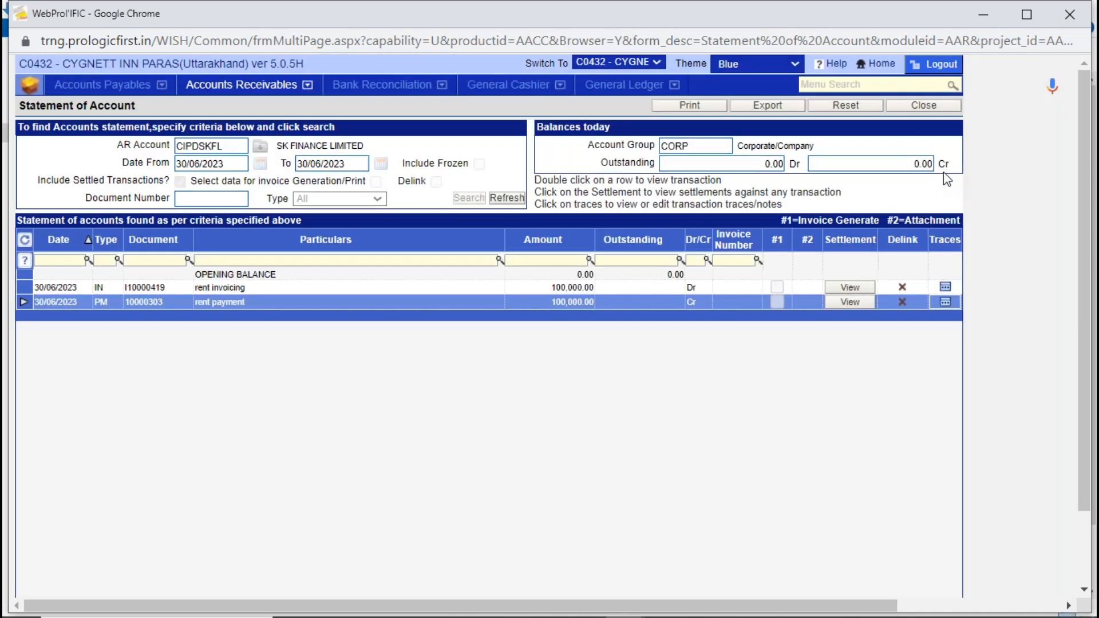
{"action": "left_click", "coordinate": [905, 111]}
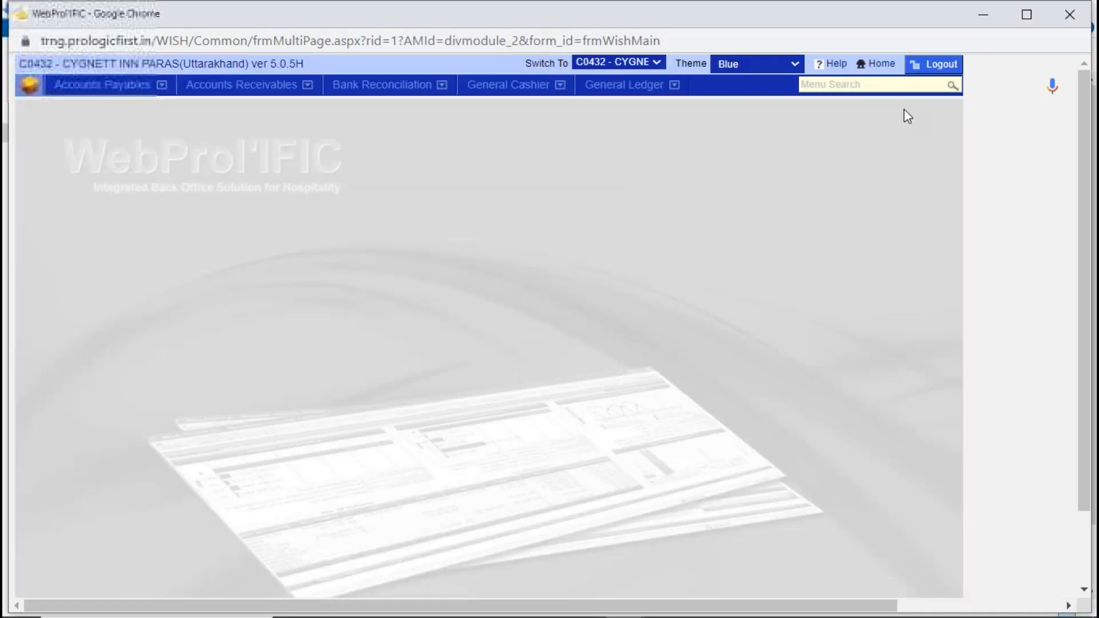
- Open Statement of Account in Accounts Receivables and choose SK FINANCE LIMITED as the AR account
{"action": "left_click", "coordinate": [250, 96]}
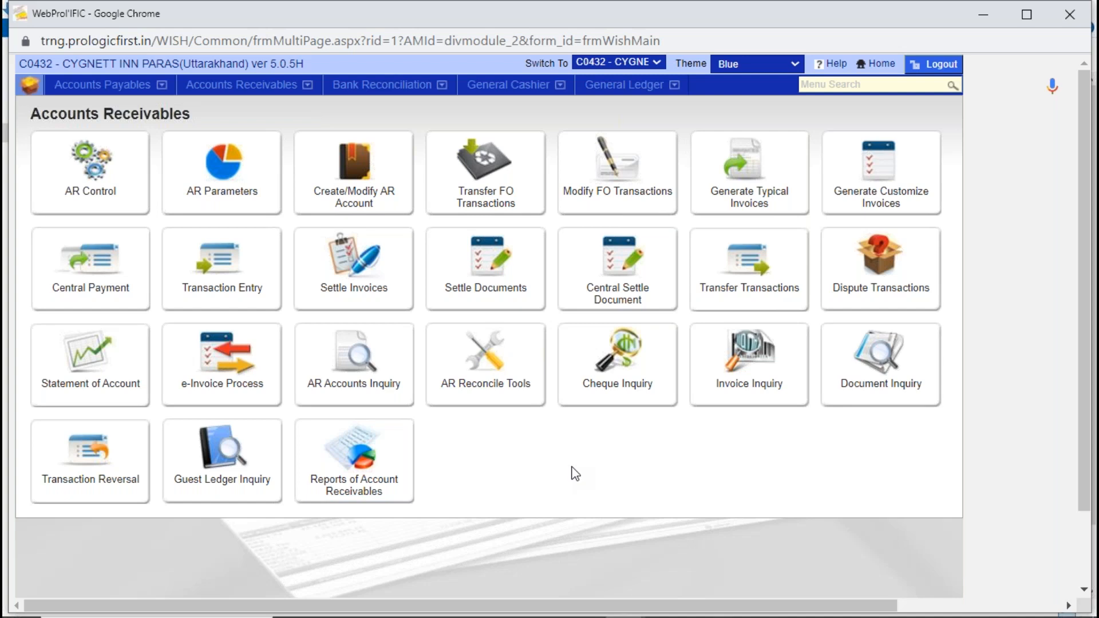
{"action": "left_click", "coordinate": [72, 381]}
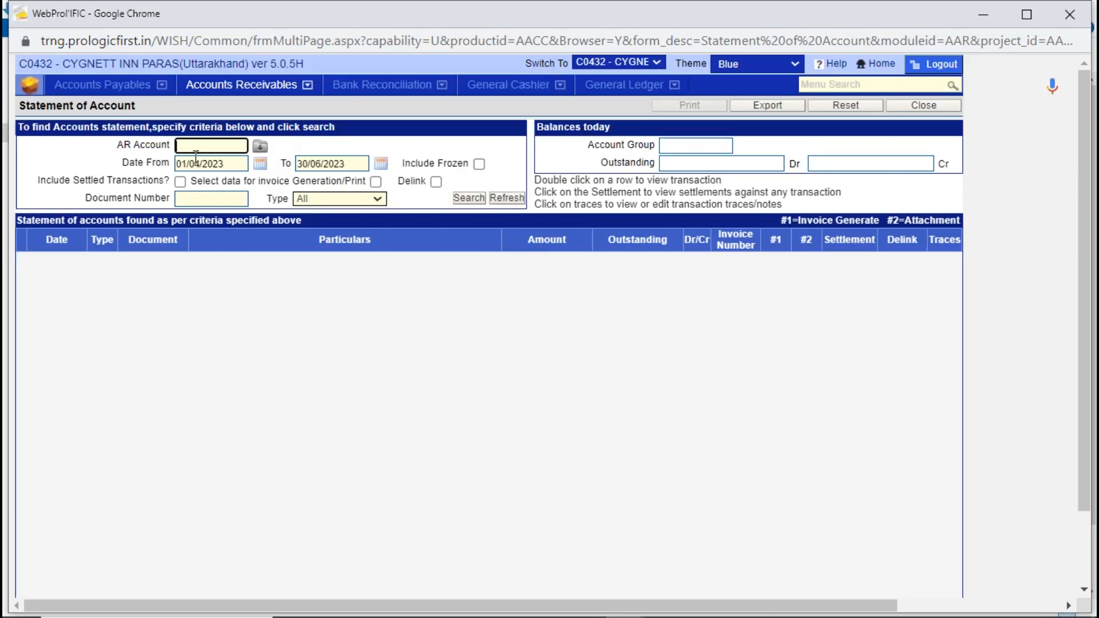
{"action": "type", "text": "SK"}
{"action": "key", "text": "Tab"}
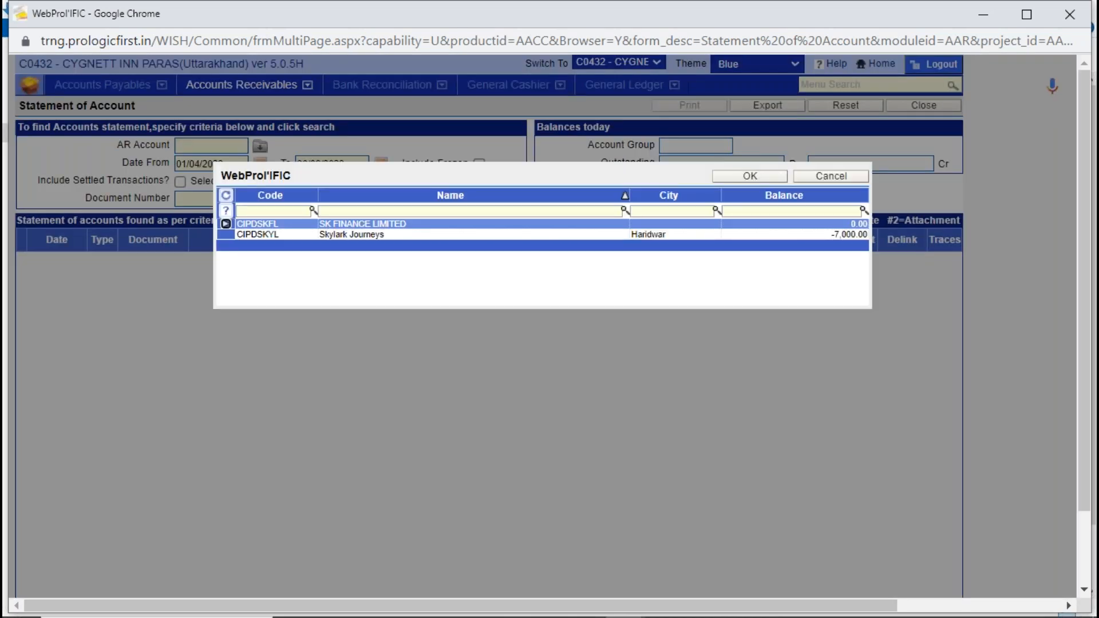
{"action": "double_click", "coordinate": [314, 223]}
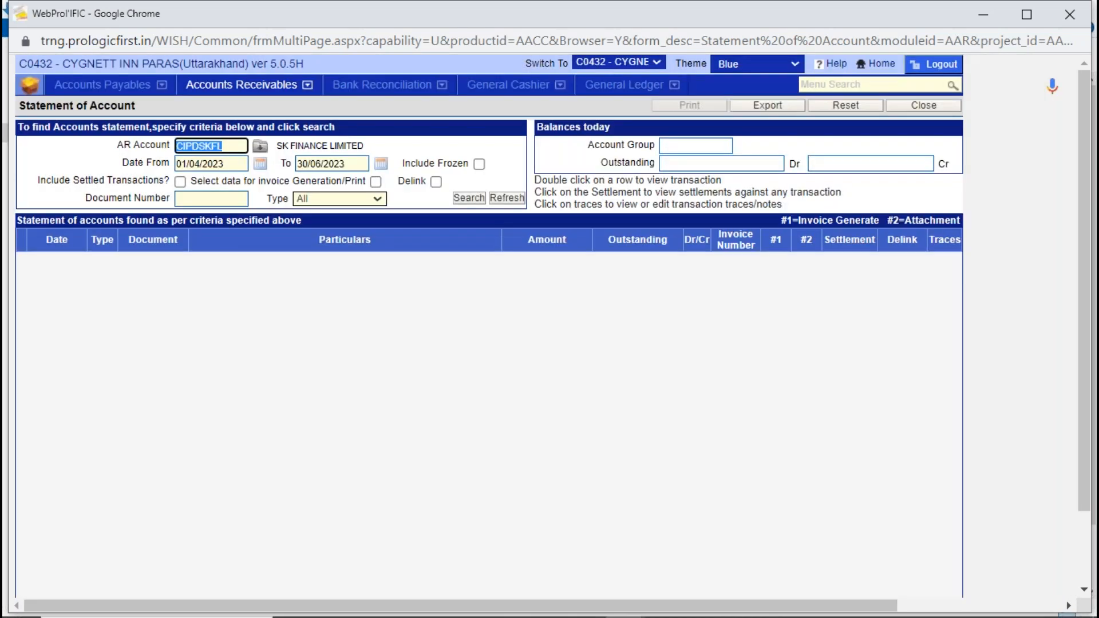
- Enable the Delink option for the statement and search for the account's linked transactions
{"action": "left_click", "coordinate": [436, 182]}
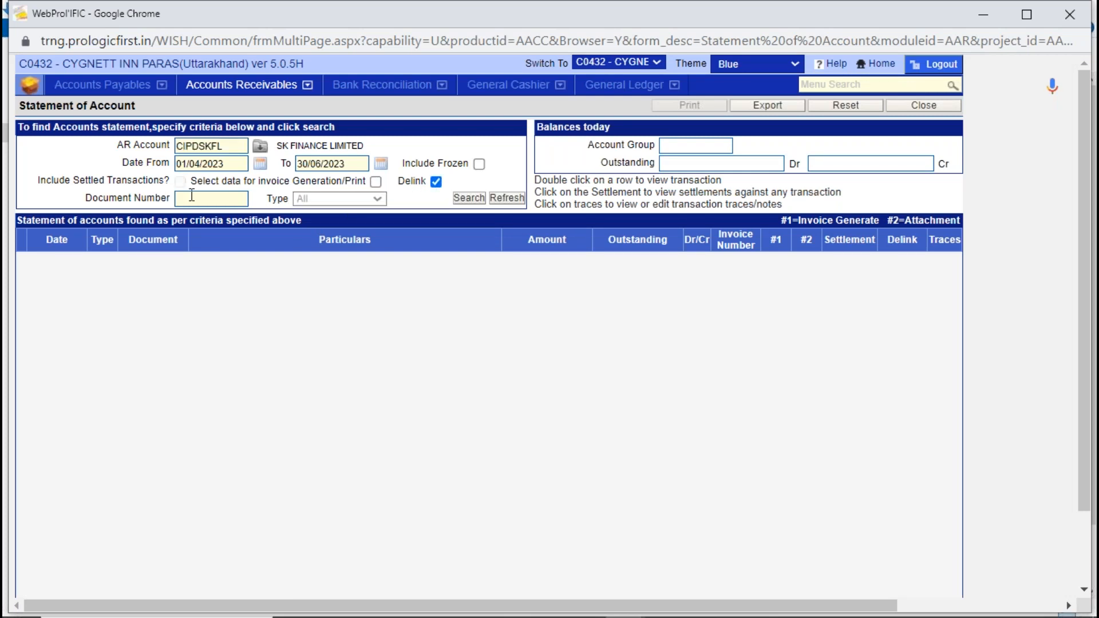
{"action": "left_click", "coordinate": [436, 182]}
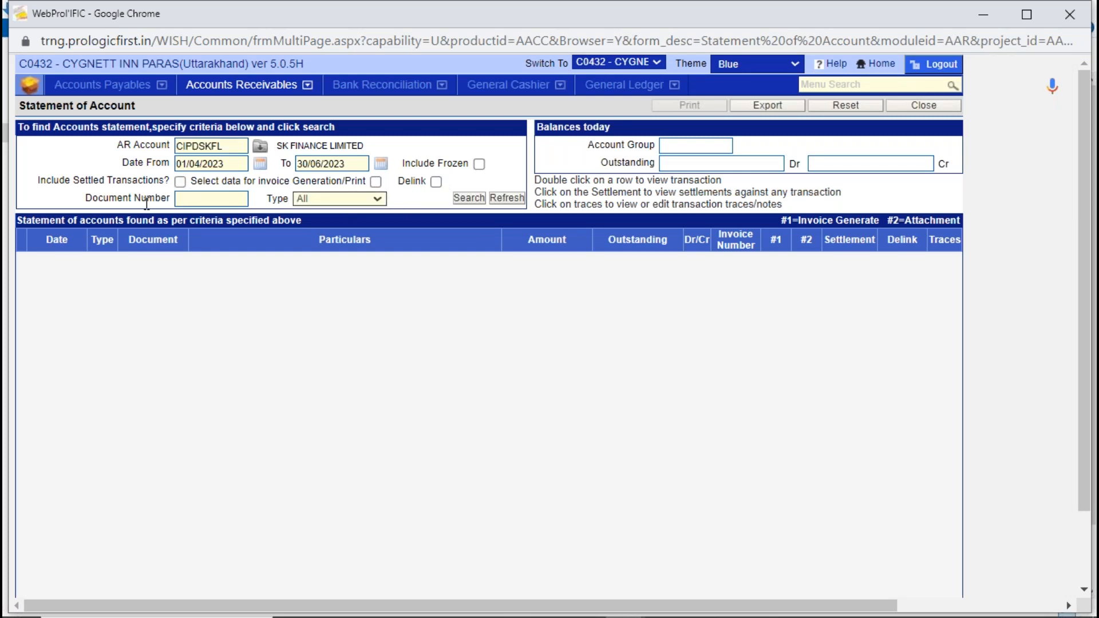
{"action": "left_click", "coordinate": [180, 182]}
{"action": "left_click", "coordinate": [436, 182]}
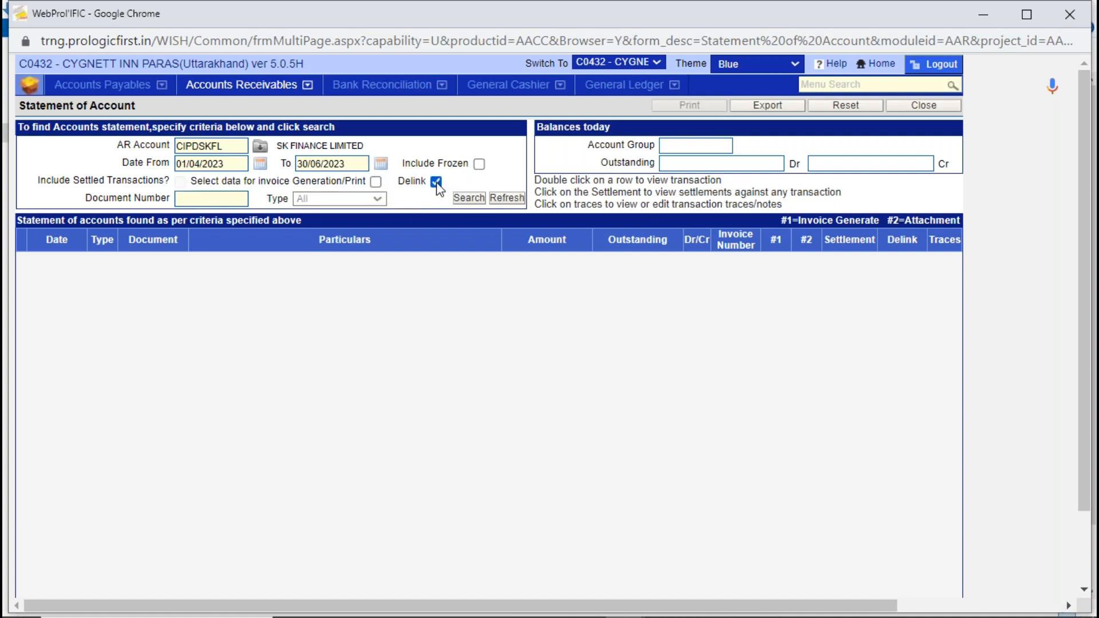
{"action": "left_click", "coordinate": [468, 198]}
{"action": "left_click", "coordinate": [326, 277]}
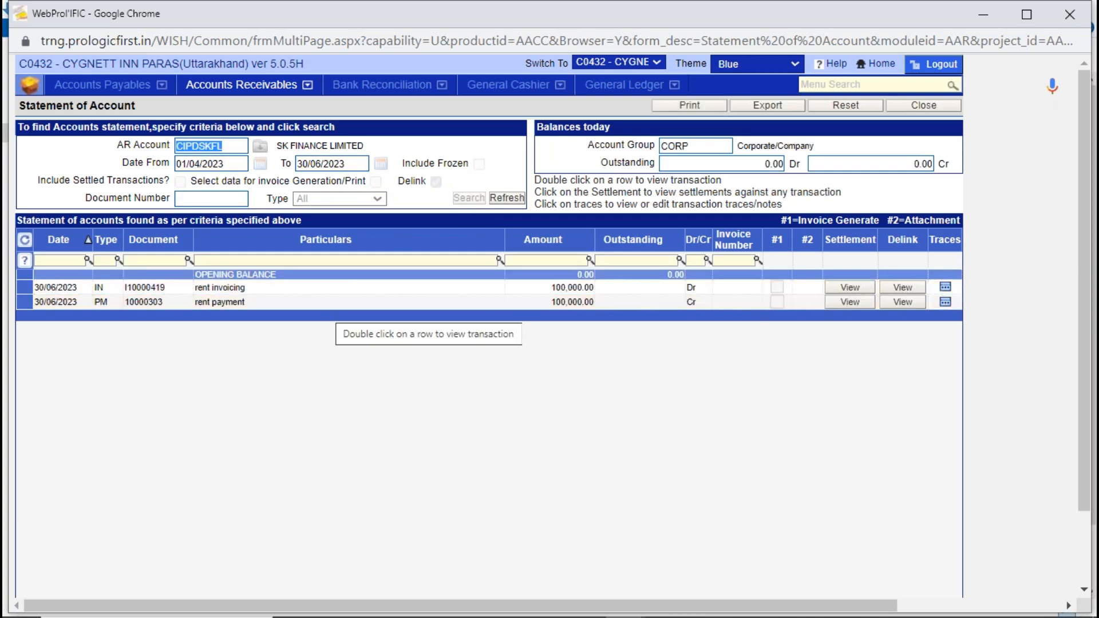
- Delink the rent invoicing document from the rent payment and save the change
{"action": "left_click", "coordinate": [337, 304]}
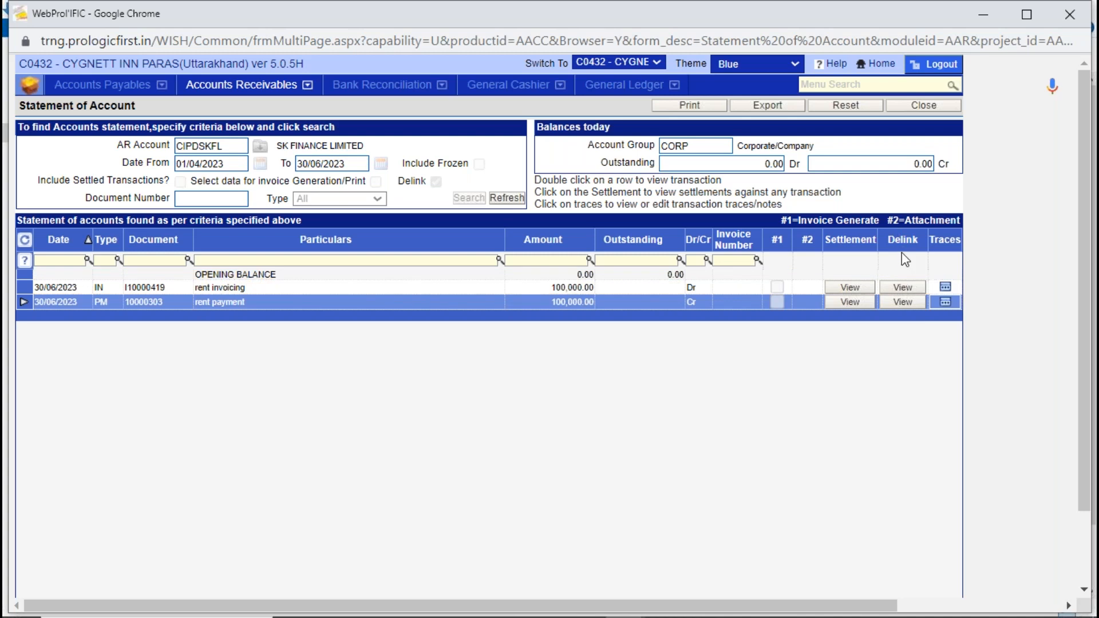
{"action": "left_click", "coordinate": [902, 302]}
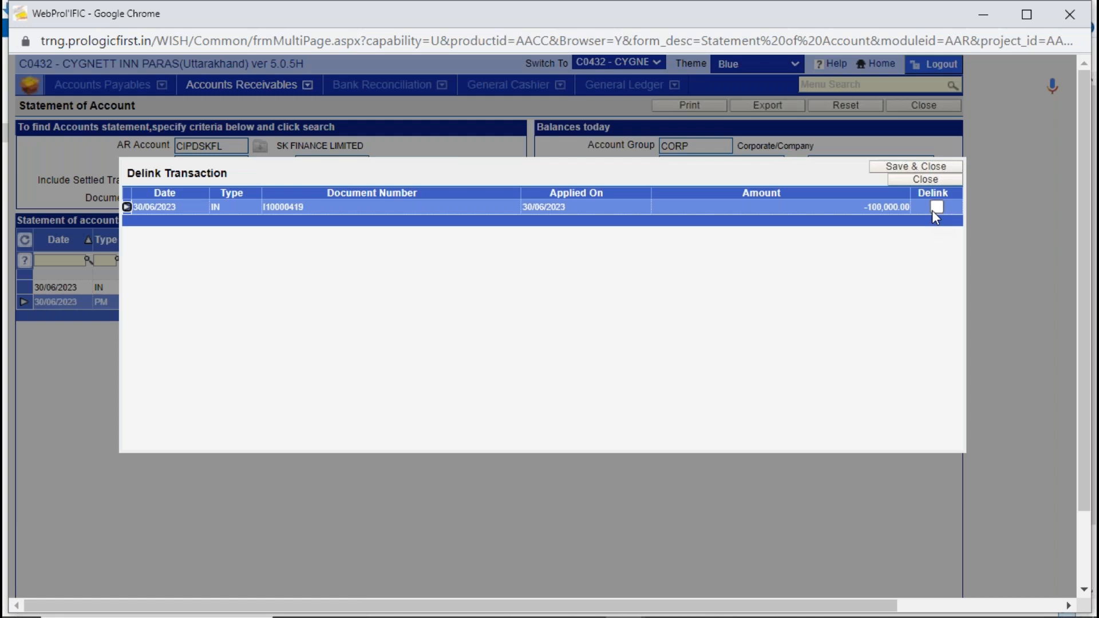
{"action": "left_click", "coordinate": [935, 215]}
{"action": "left_click", "coordinate": [918, 167]}
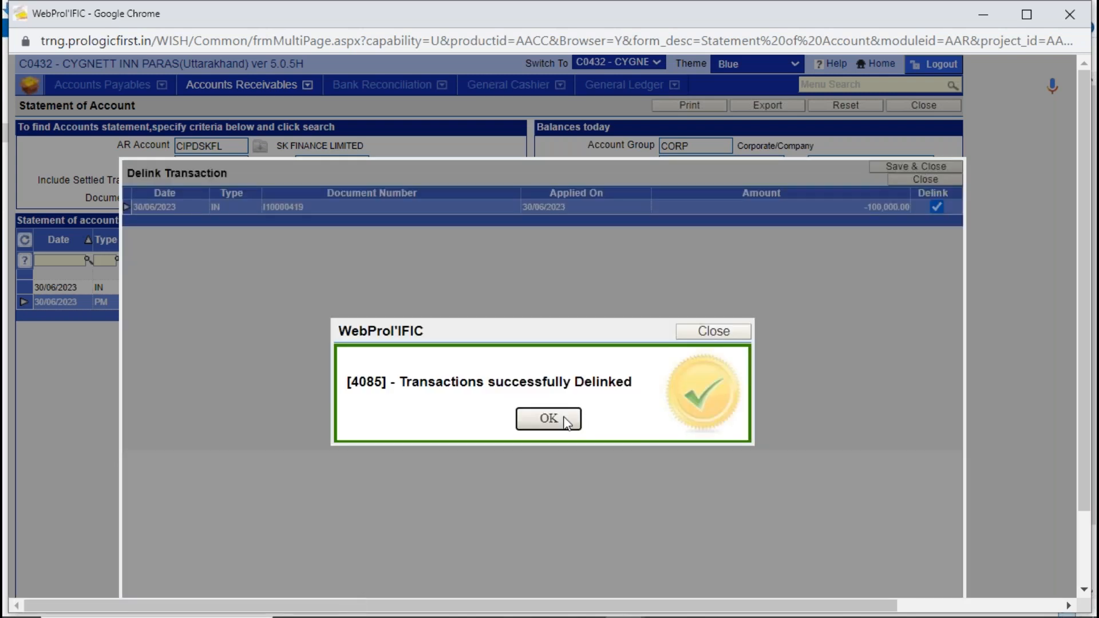
{"action": "left_click", "coordinate": [567, 424]}
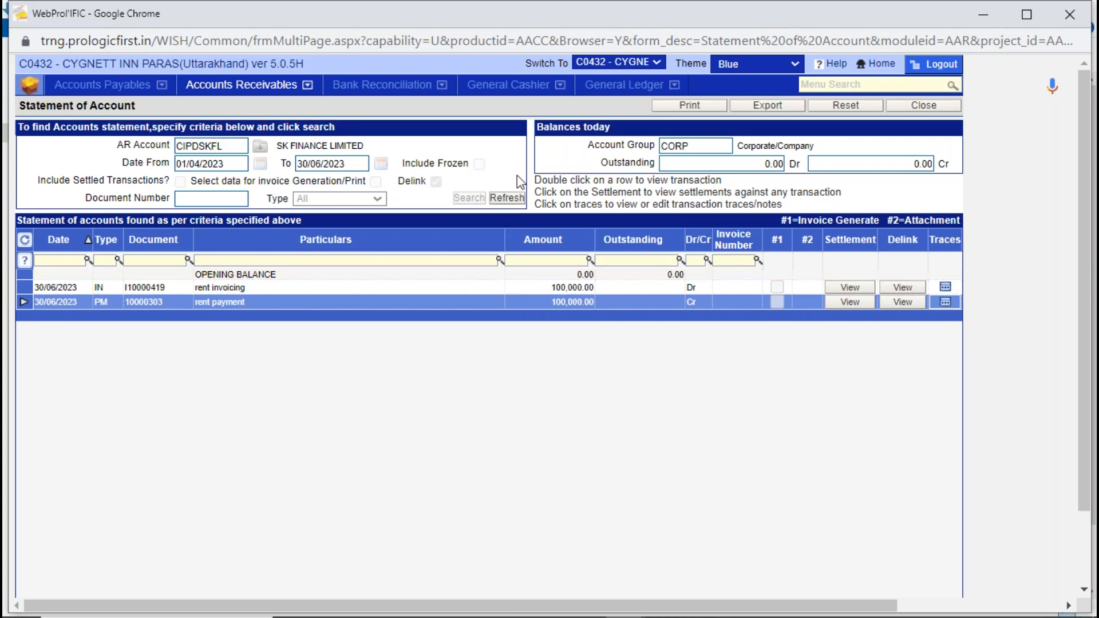
- Search the statement again with Delink off and settled transactions included, check both rent entries, and close Statement of Account
{"action": "left_click", "coordinate": [516, 199]}
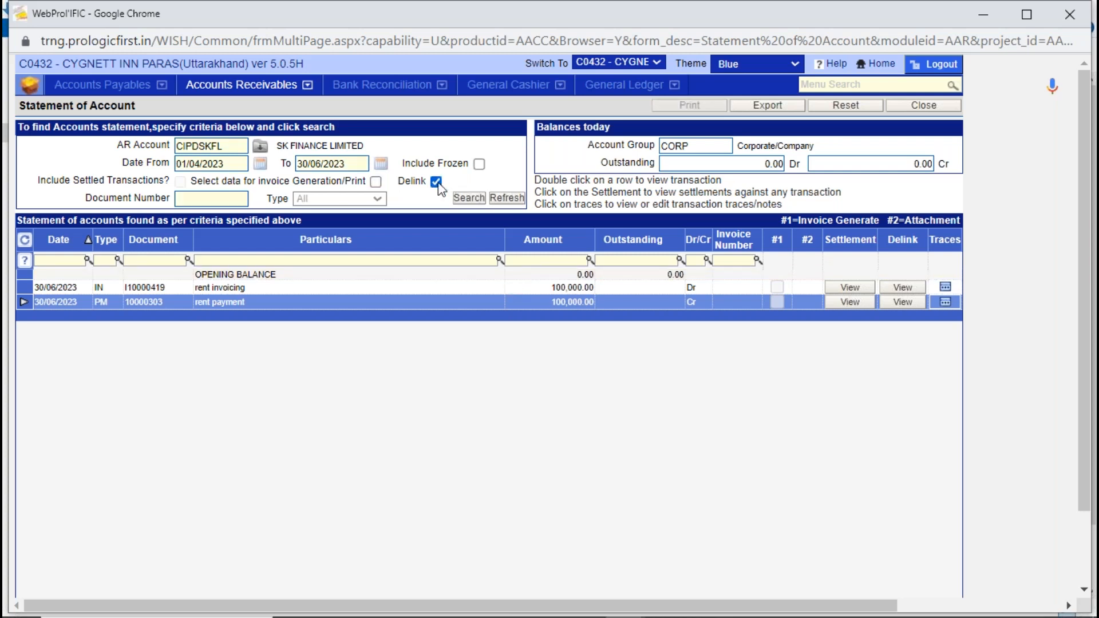
{"action": "left_click", "coordinate": [180, 182]}
{"action": "left_click", "coordinate": [467, 199]}
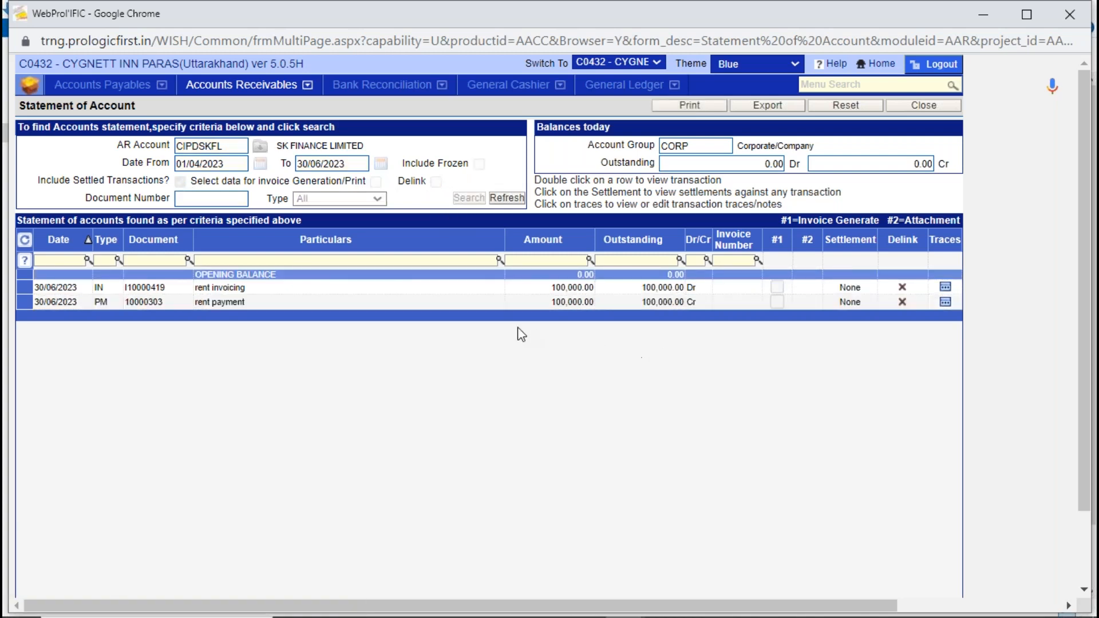
{"action": "left_click", "coordinate": [214, 305]}
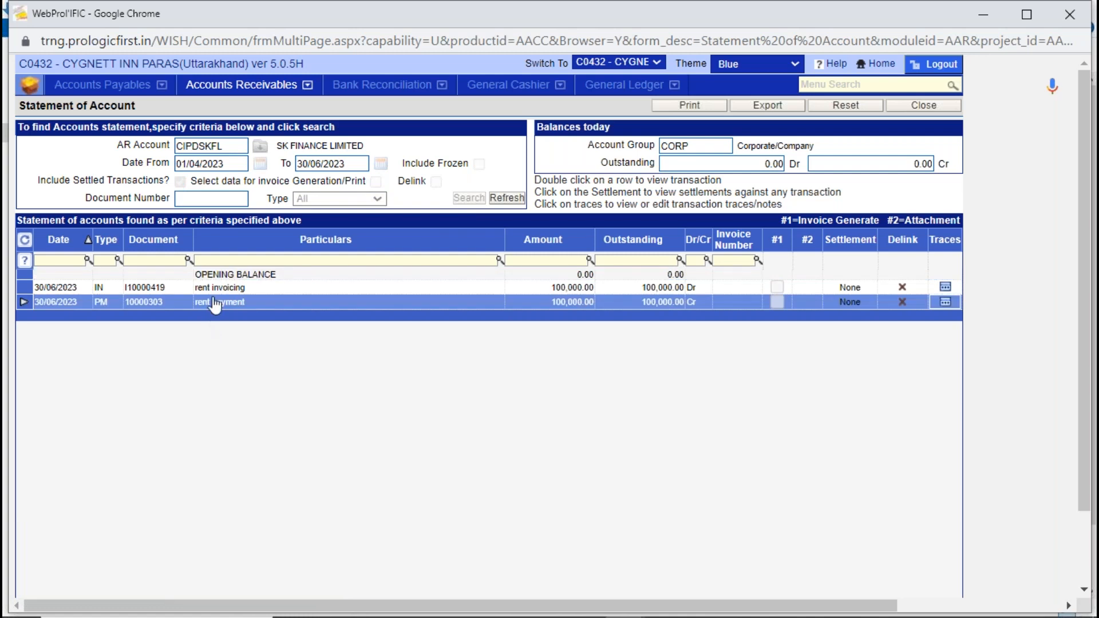
{"action": "left_click", "coordinate": [214, 288]}
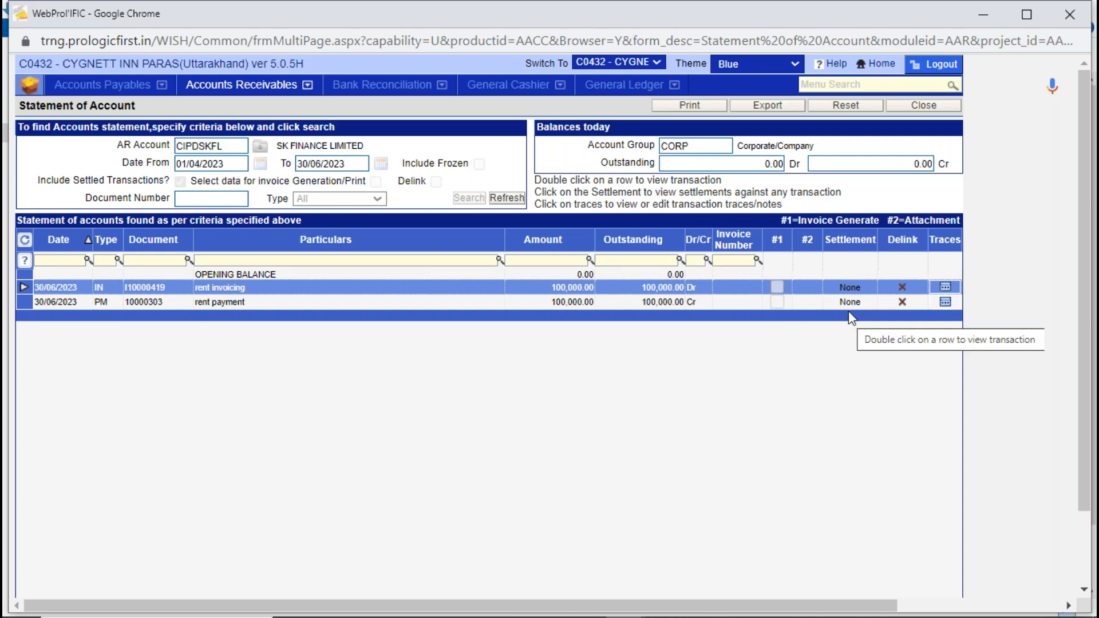
{"action": "left_click", "coordinate": [928, 107]}
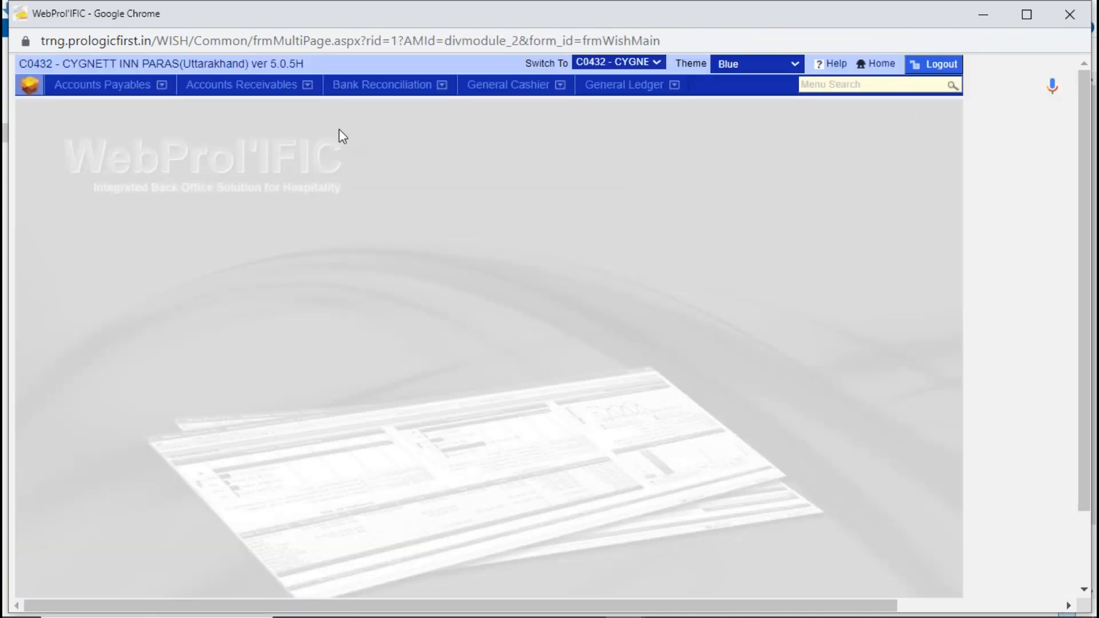
- Open Transaction Reversal and search for the transactions of SK FINANCE LIMITED
{"action": "left_click", "coordinate": [252, 84]}
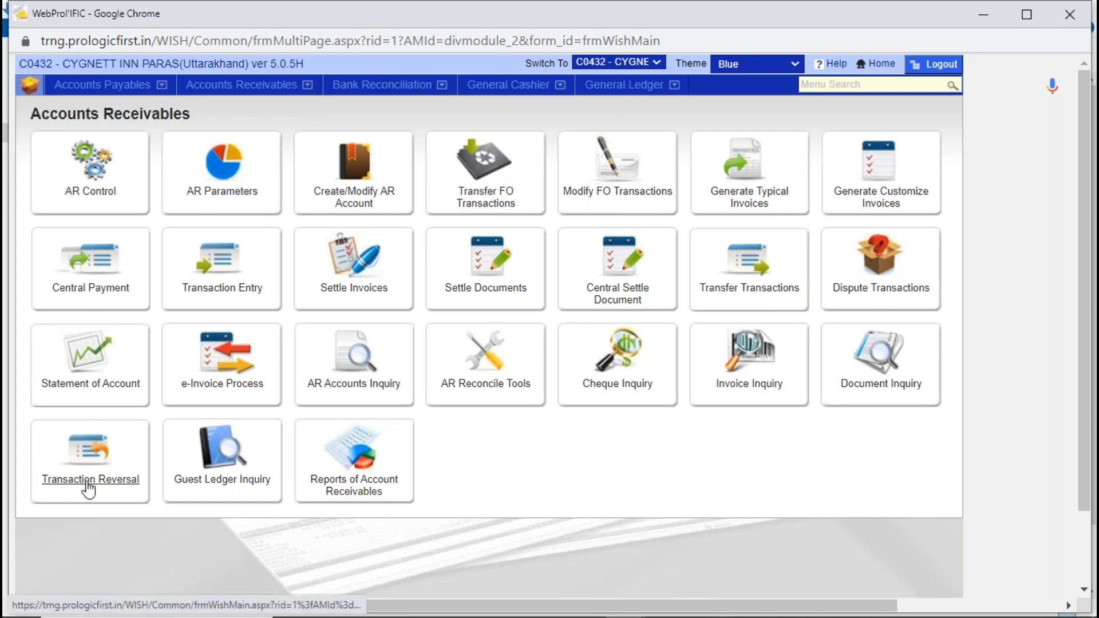
{"action": "left_click", "coordinate": [90, 441]}
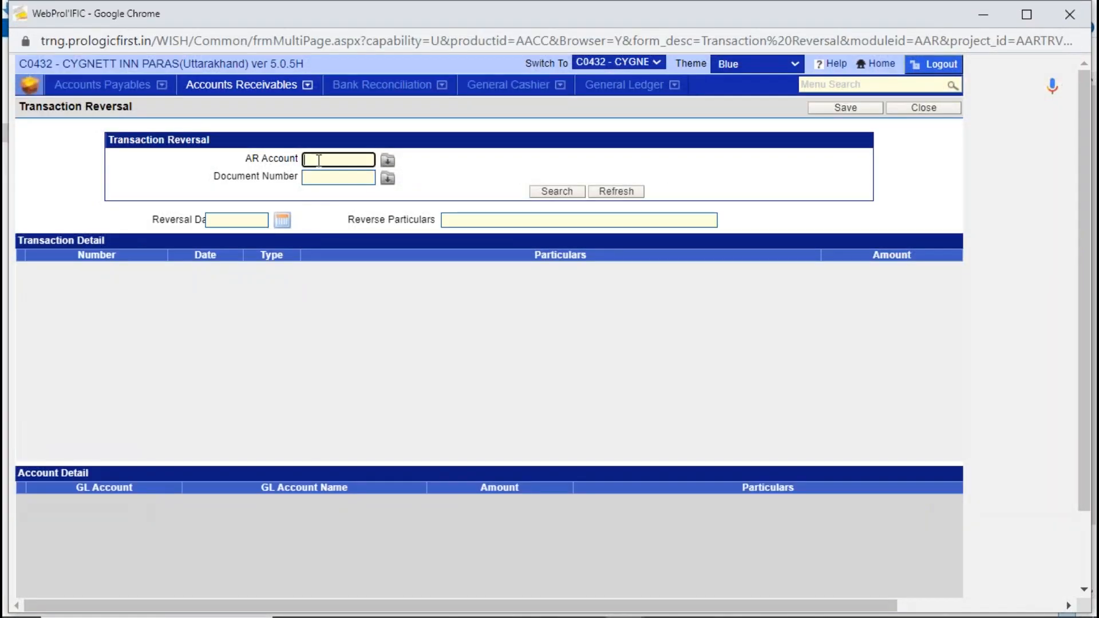
{"action": "type", "text": "SK"}
{"action": "key", "text": "Tab"}
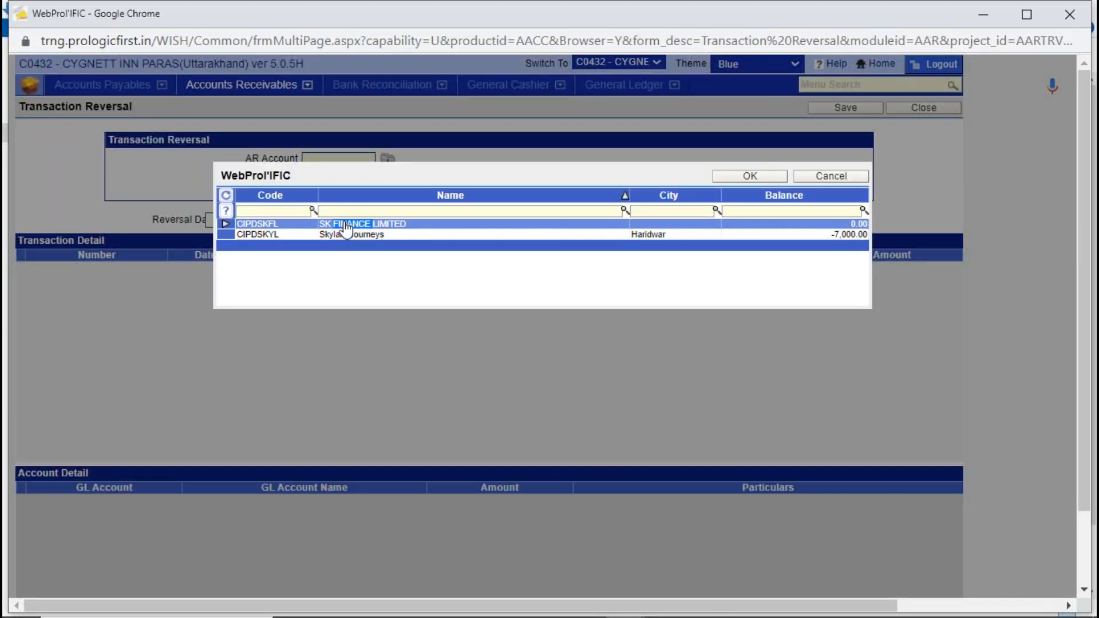
{"action": "double_click", "coordinate": [346, 227]}
{"action": "left_click", "coordinate": [549, 191]}
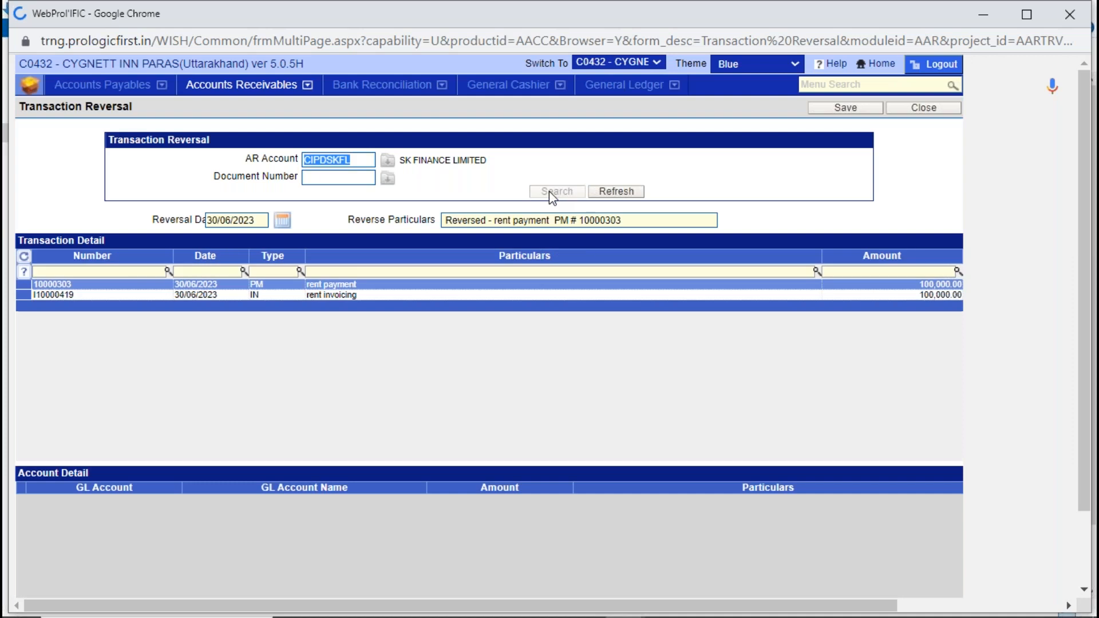
- Reverse the rent payment transaction, save it, and close the generated debit invoice and Transaction Reversal
{"action": "left_click", "coordinate": [213, 286]}
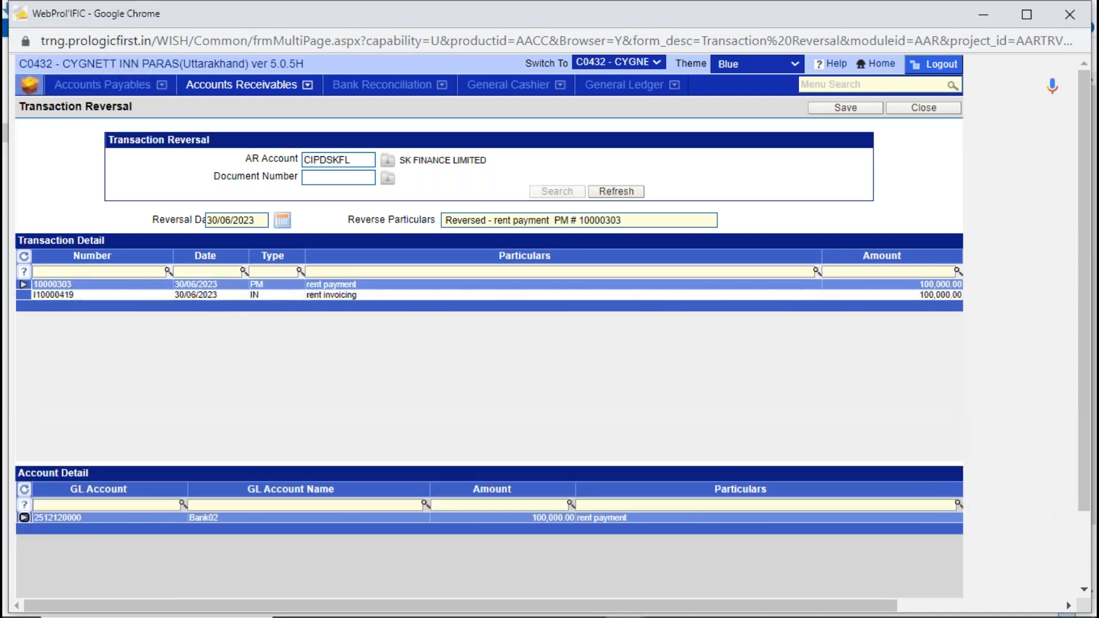
{"action": "left_click", "coordinate": [216, 295]}
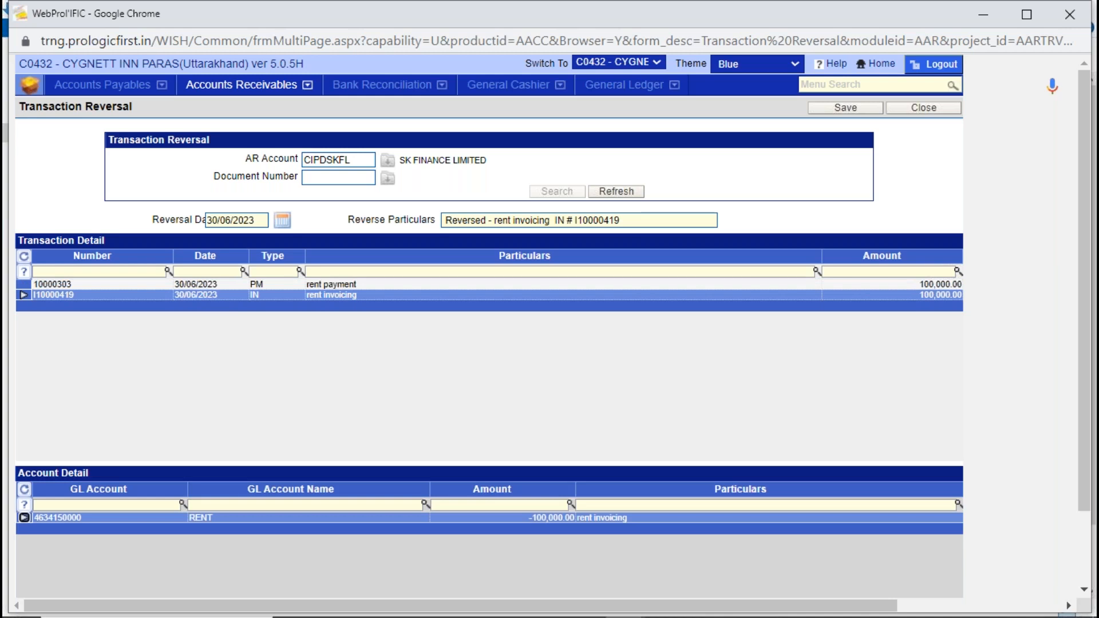
{"action": "left_click", "coordinate": [211, 286]}
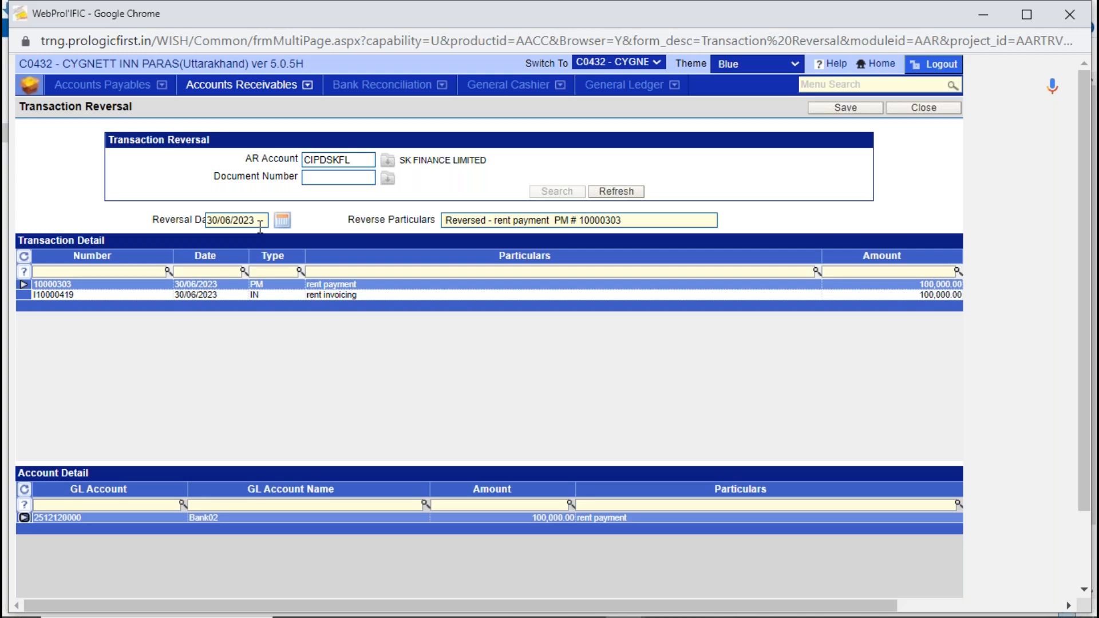
{"action": "left_click", "coordinate": [849, 114]}
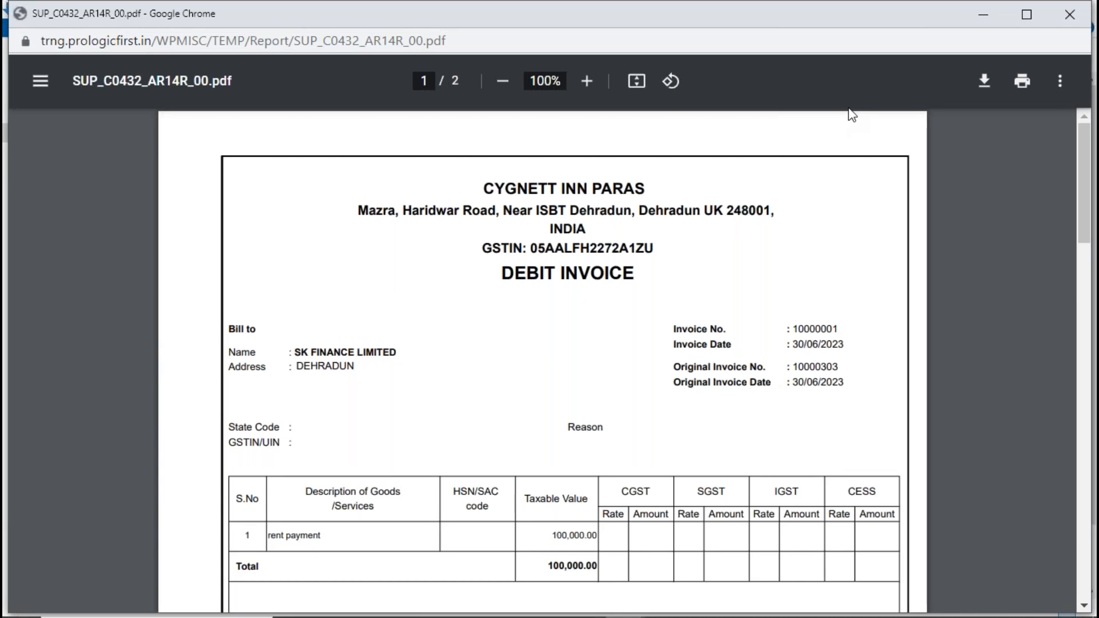
{"action": "left_click", "coordinate": [1085, 15]}
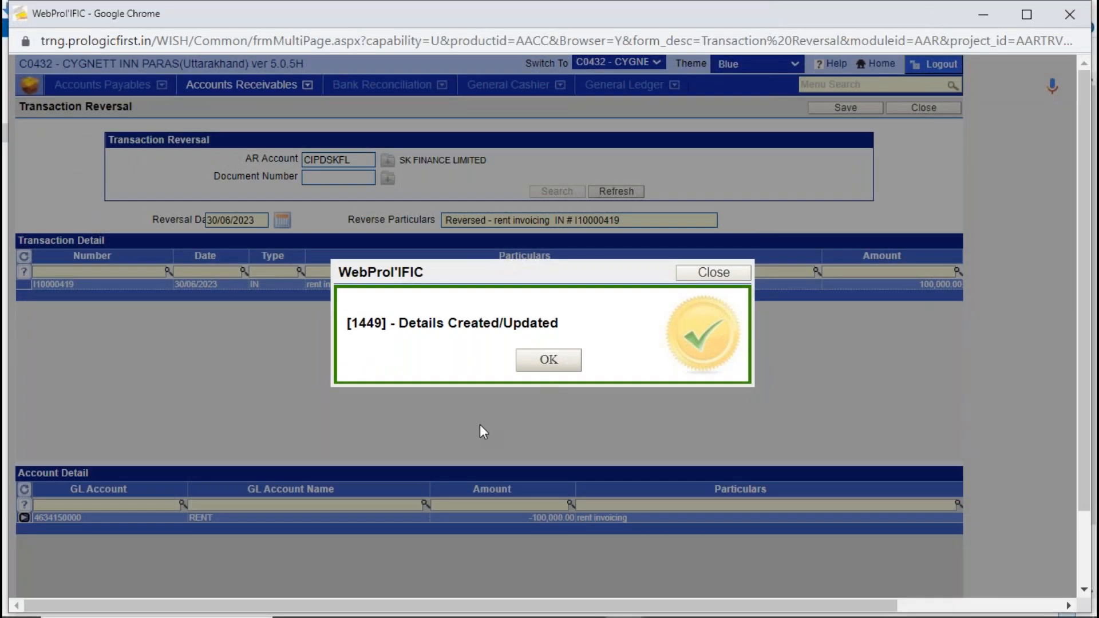
{"action": "left_click", "coordinate": [548, 359]}
{"action": "left_click", "coordinate": [917, 109]}
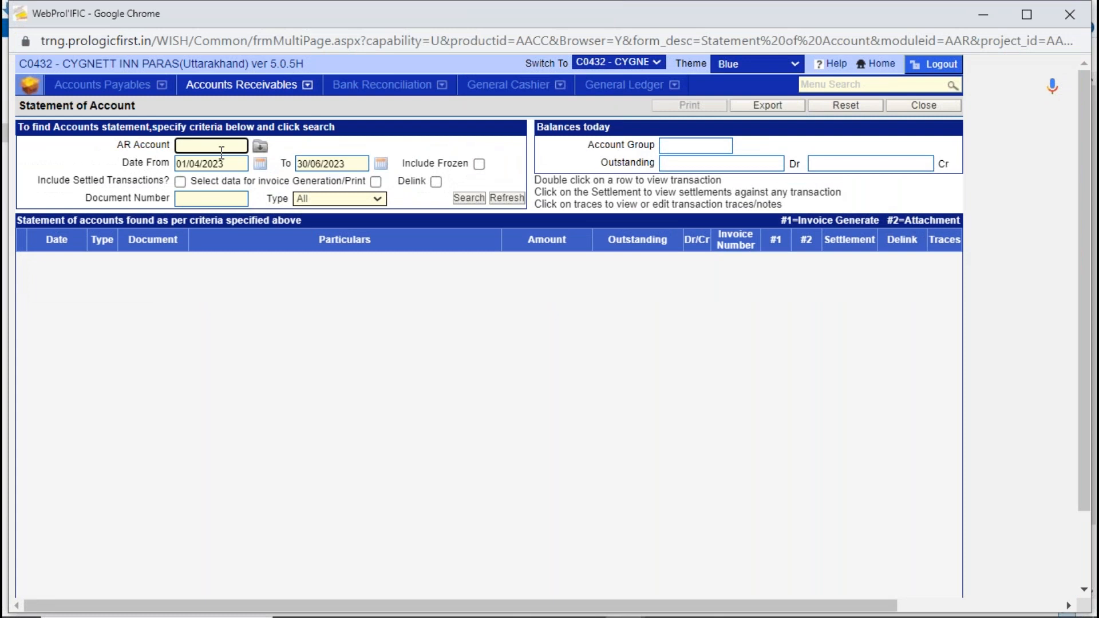
- In Statement of Account, search for SK FINANCE LIMITED's transactions with settled transactions included
{"action": "type", "text": "sk"}
{"action": "key", "text": "Tab"}
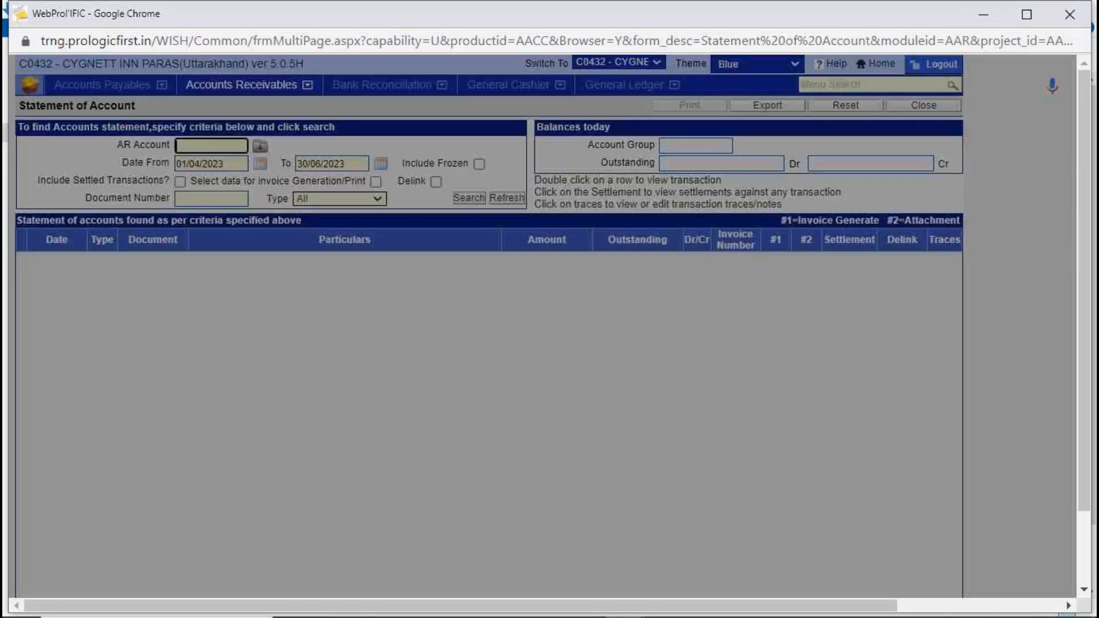
{"action": "double_click", "coordinate": [399, 225]}
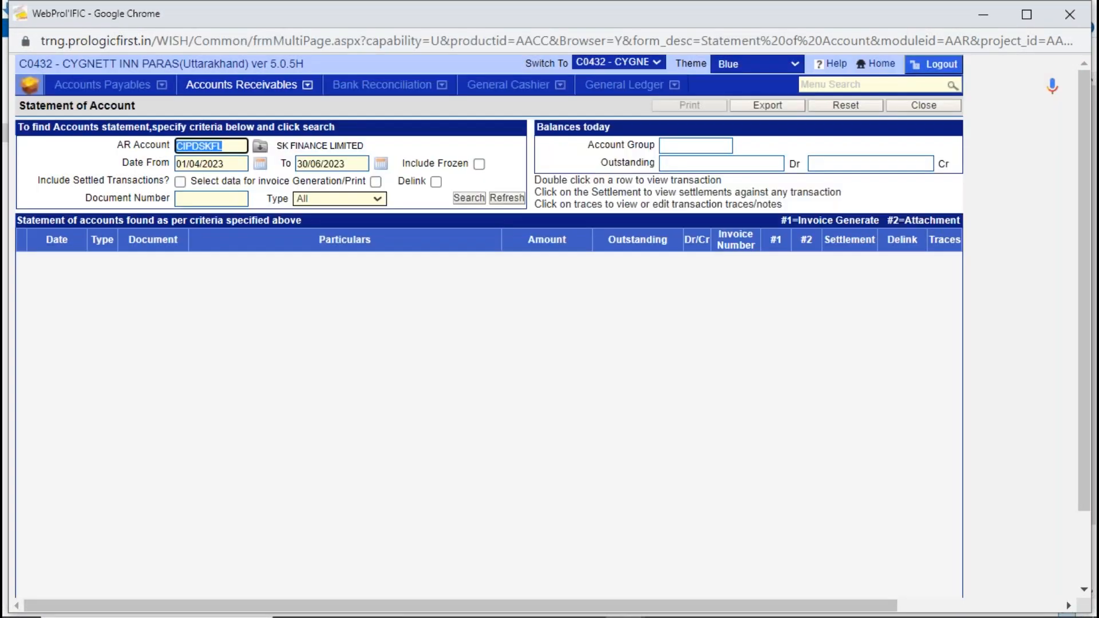
{"action": "left_click", "coordinate": [180, 182]}
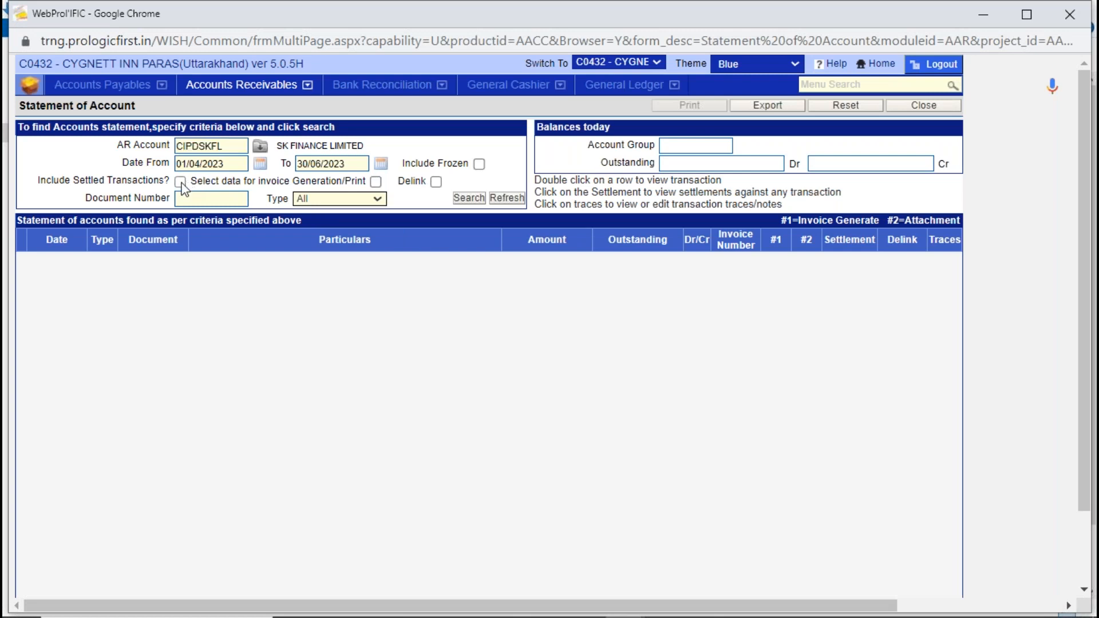
{"action": "left_click", "coordinate": [469, 198]}
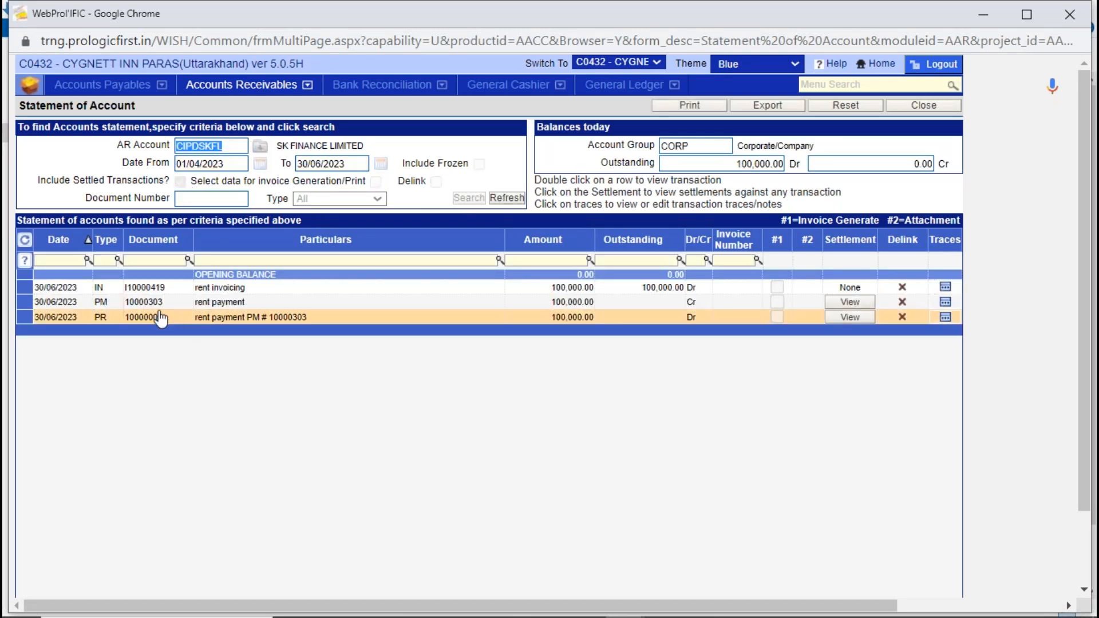
- Check the rent invoicing and payment reversal entries, view the reversal's settlement transaction, and close Statement of Account
{"action": "left_click", "coordinate": [134, 317]}
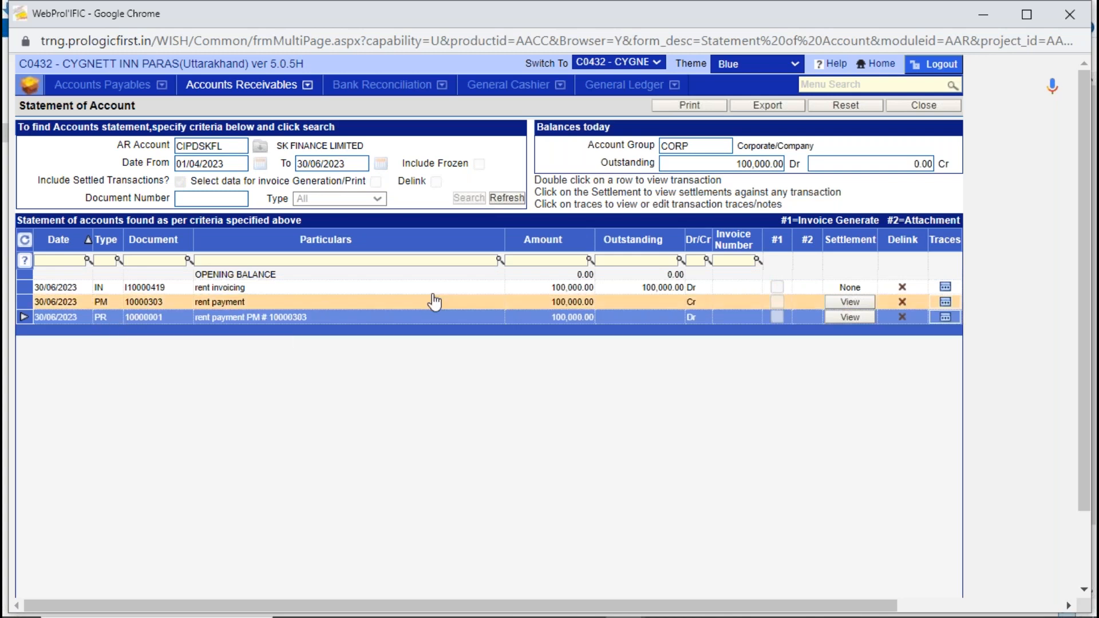
{"action": "left_click", "coordinate": [535, 291]}
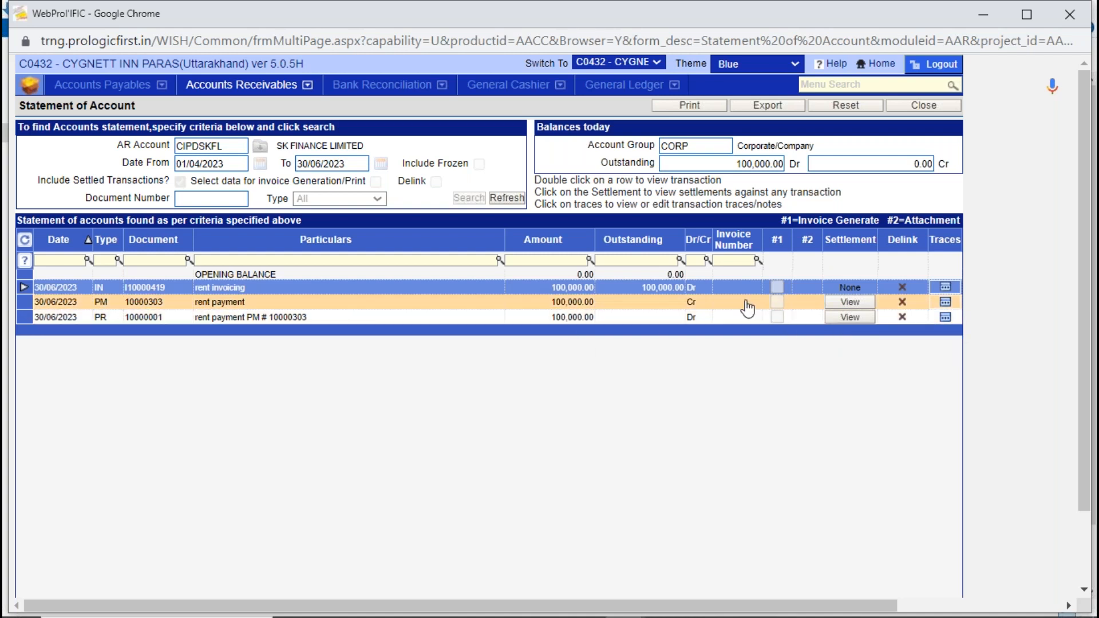
{"action": "left_click", "coordinate": [849, 318]}
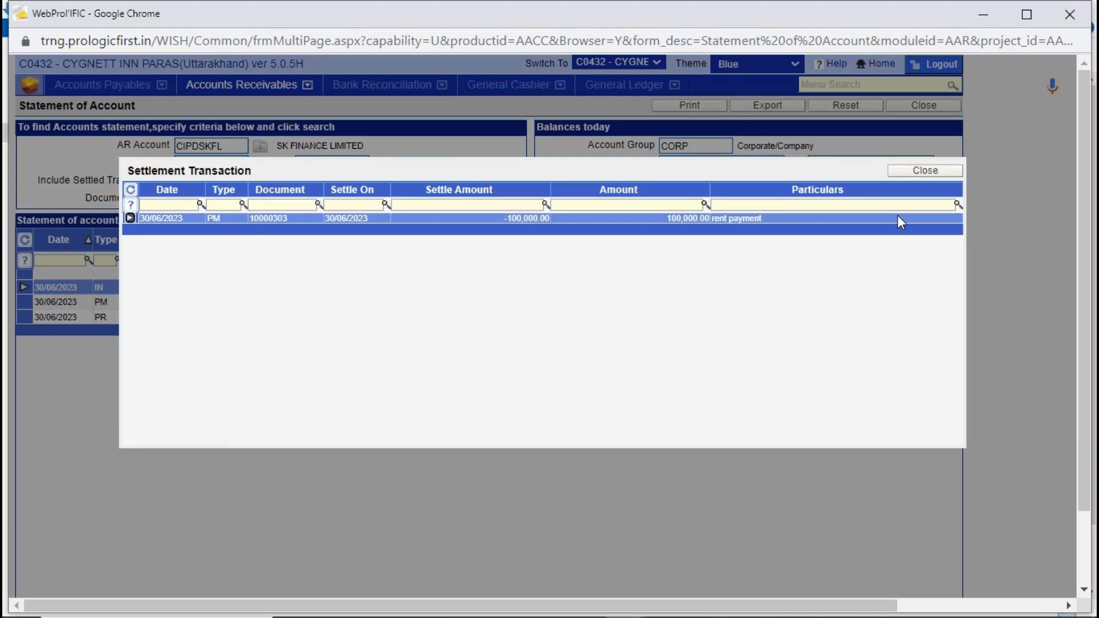
{"action": "left_click", "coordinate": [921, 171]}
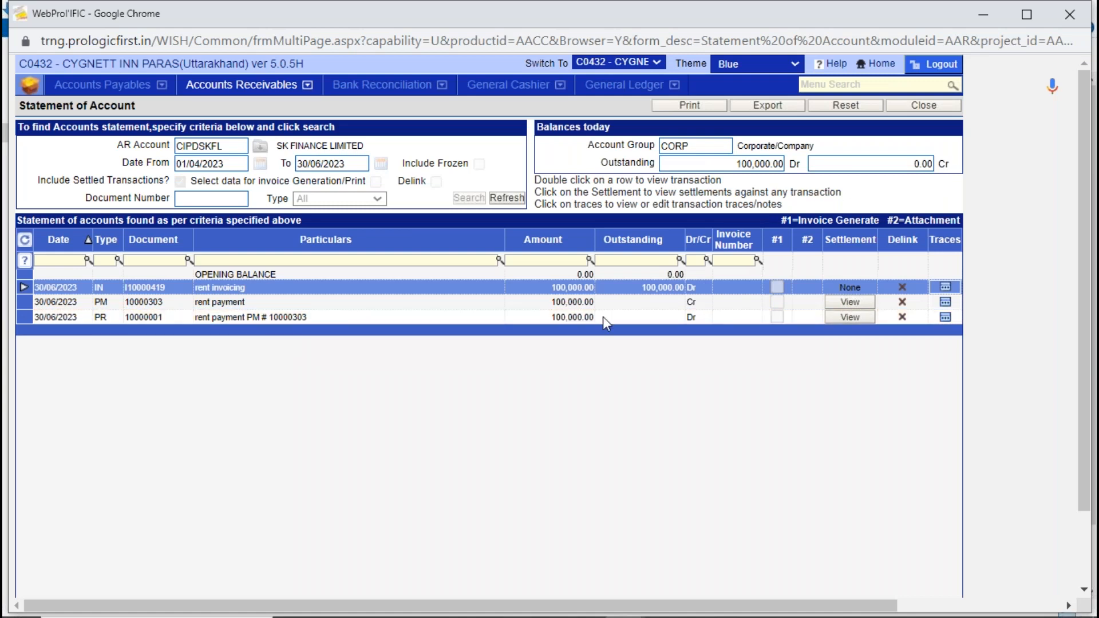
{"action": "left_click", "coordinate": [940, 105]}
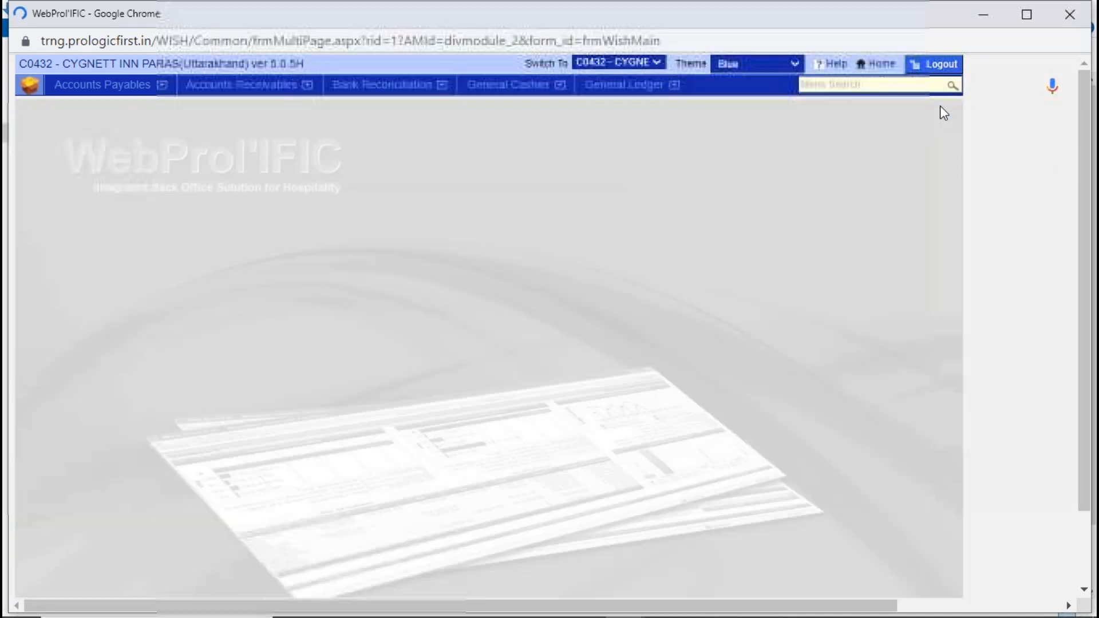
- Open the list of Accounts Receivables functions
{"action": "left_click", "coordinate": [245, 93]}
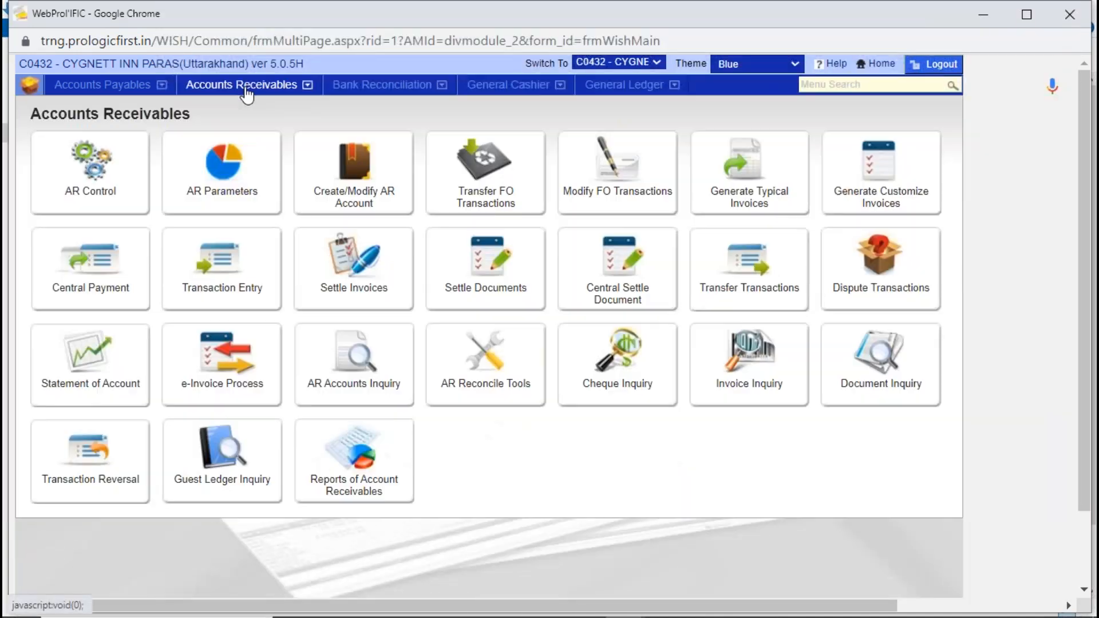